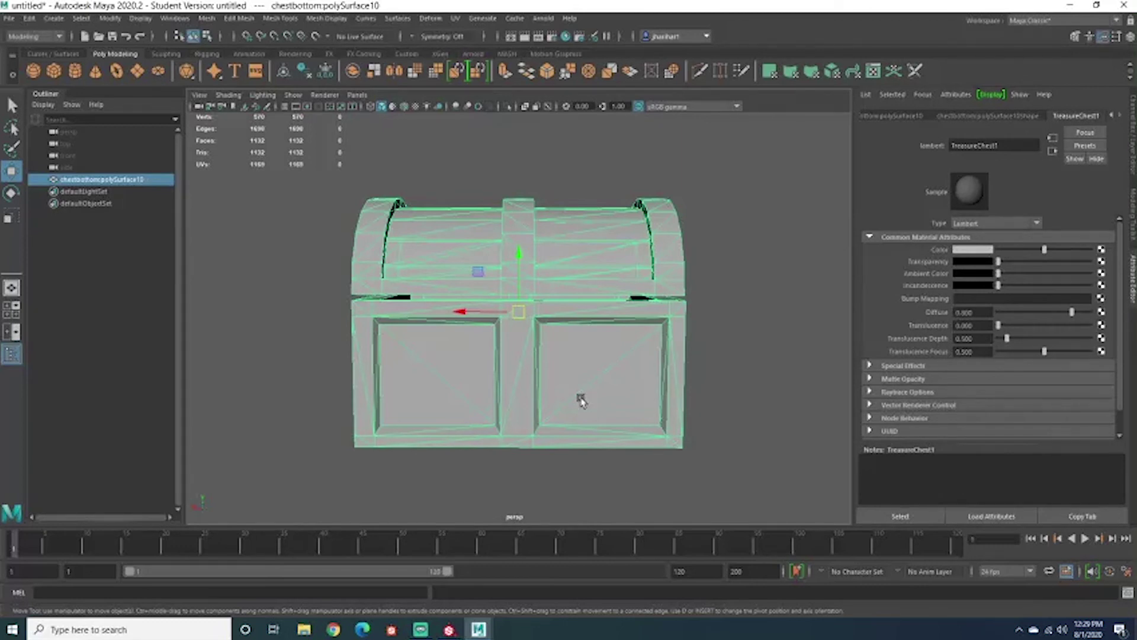
# Examine the treasure chest model from the front and sides, at close and distant views.
pyautogui.click(805, 364)
pyautogui.keyDown('alt'); pyautogui.moveTo(786, 388); pyautogui.dragTo(432, 379); pyautogui.keyUp('alt')
pyautogui.keyDown('alt'); pyautogui.moveTo(731, 332); pyautogui.dragTo(618, 342); pyautogui.keyUp('alt')
pyautogui.click(563, 241)
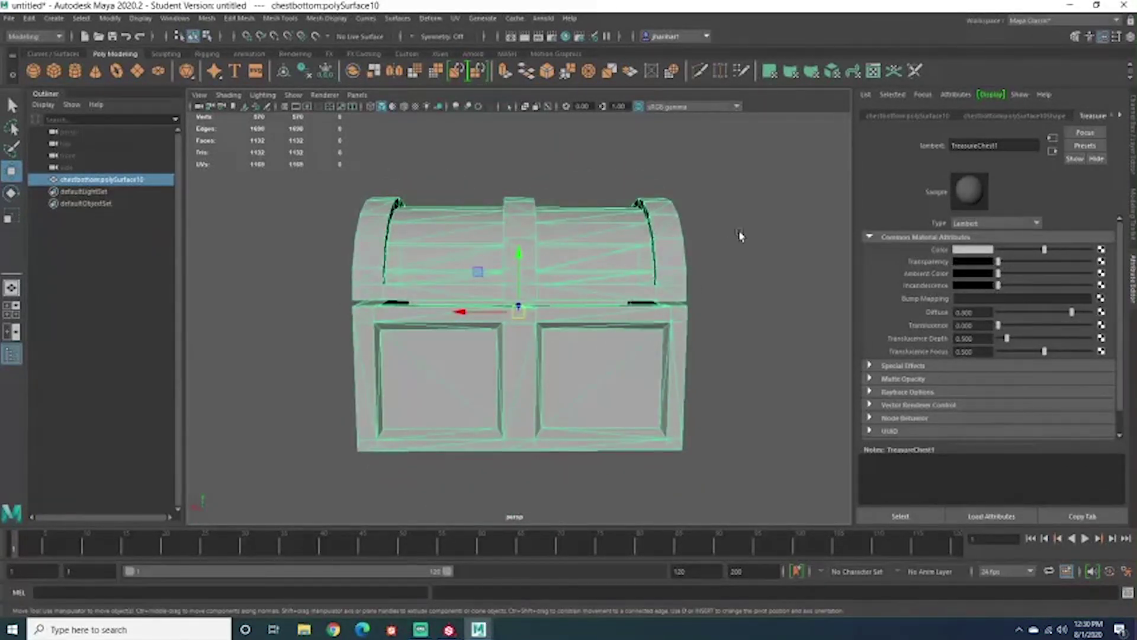
pyautogui.scroll(-3, 743, 236)
pyautogui.click(788, 140)
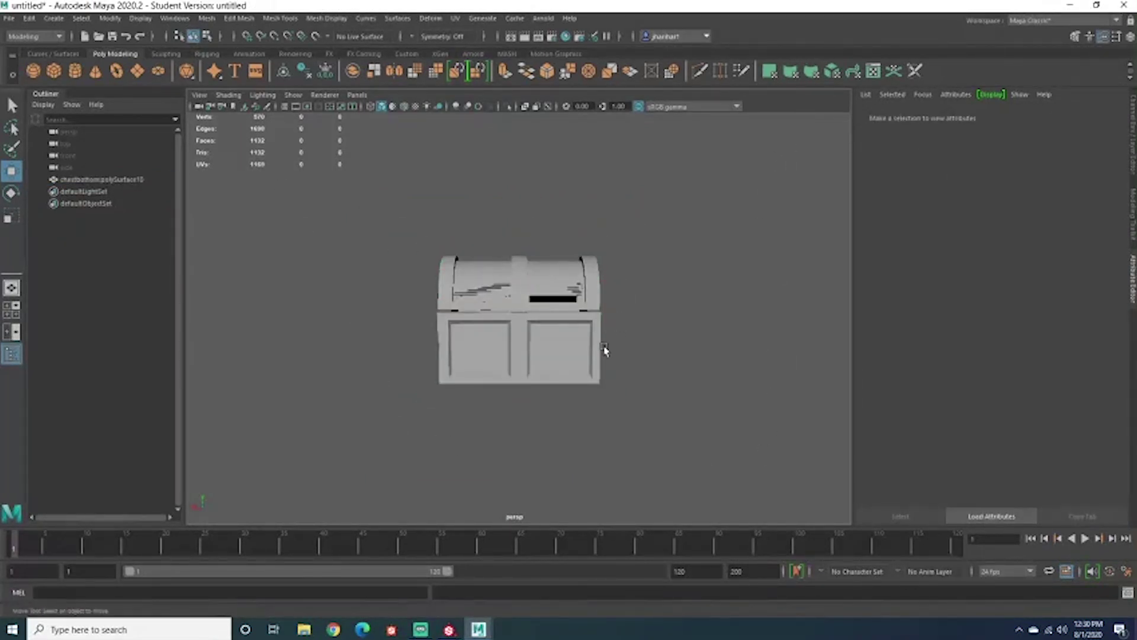
pyautogui.keyDown('alt'); pyautogui.moveTo(604, 350); pyautogui.dragTo(680, 357); pyautogui.keyUp('alt')
pyautogui.scroll(5, 650, 333)
pyautogui.click(590, 254)
pyautogui.keyDown('alt'); pyautogui.moveTo(589, 253); pyautogui.dragTo(662, 356); pyautogui.keyUp('alt')
pyautogui.scroll(-5, 662, 356)
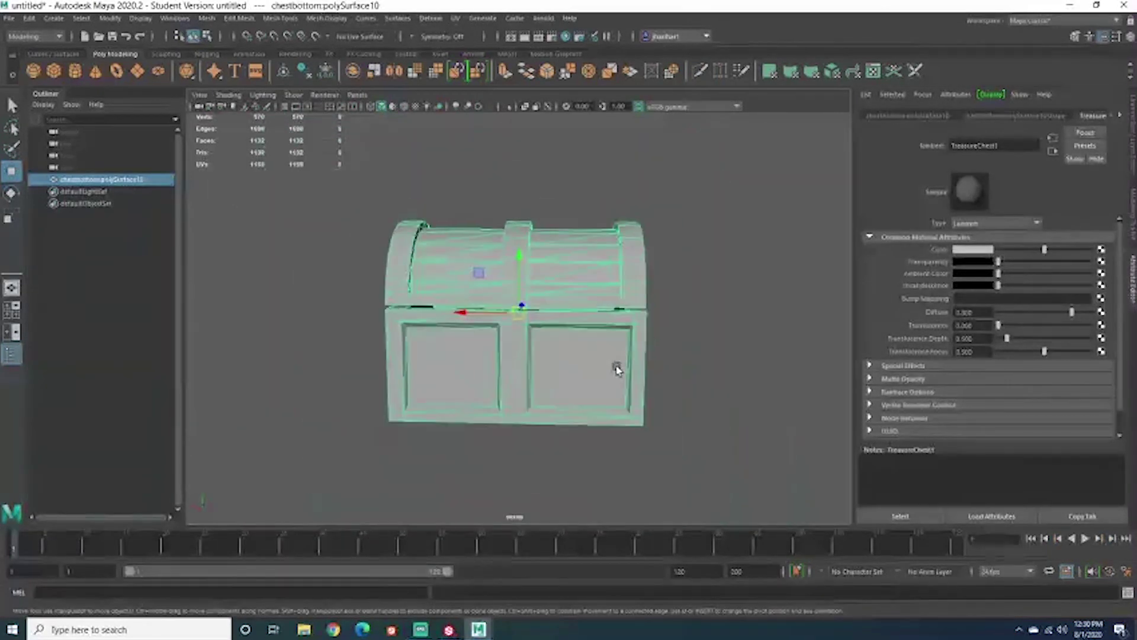
pyautogui.moveTo(525, 365)
pyautogui.keyDown('alt'); pyautogui.mouseDown()
pyautogui.moveTo(610, 364)
pyautogui.moveTo(539, 406)
pyautogui.moveTo(528, 356)
pyautogui.mouseUp(); pyautogui.keyUp('alt')
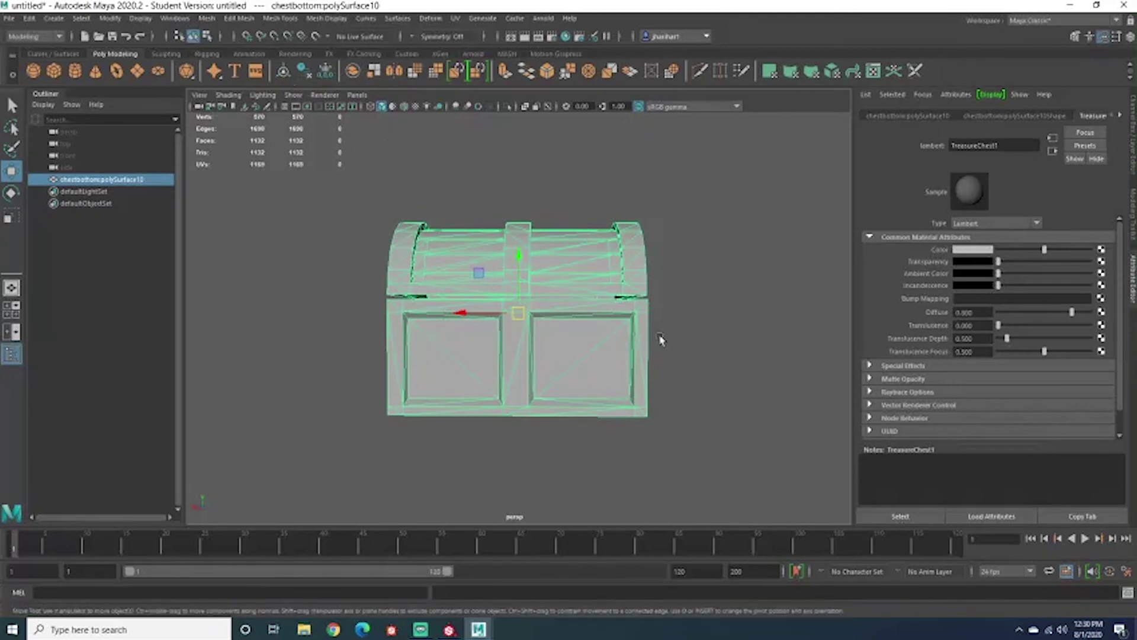
pyautogui.moveTo(663, 338)
pyautogui.keyDown('alt'); pyautogui.mouseDown()
pyautogui.moveTo(726, 350)
pyautogui.moveTo(670, 343)
pyautogui.mouseUp(); pyautogui.keyUp('alt')
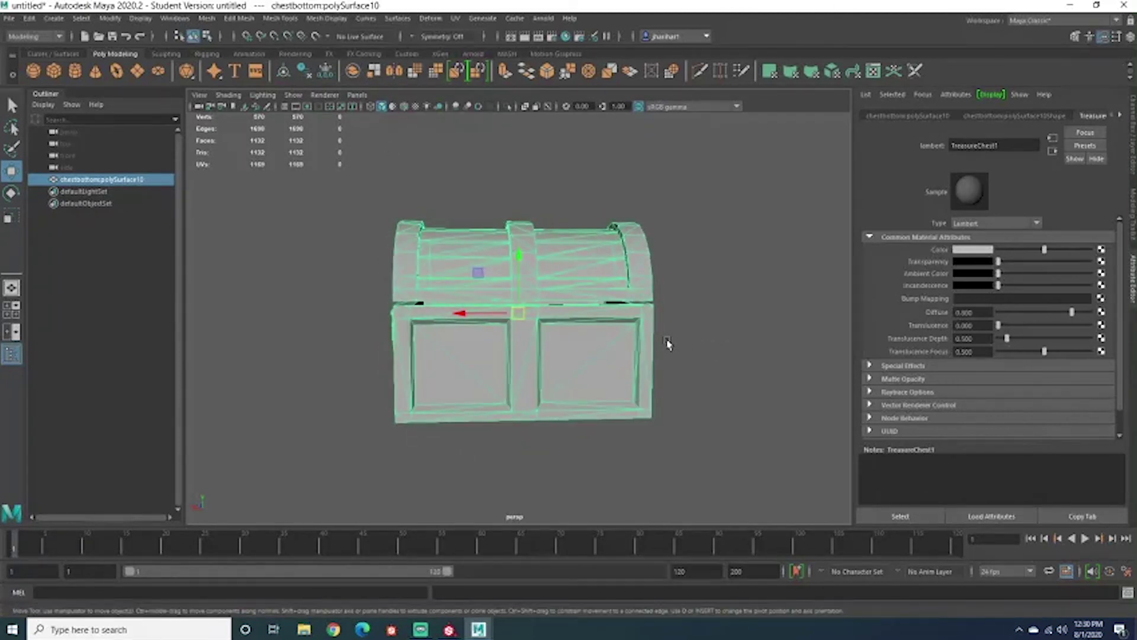
pyautogui.keyDown('alt'); pyautogui.moveTo(589, 346); pyautogui.dragTo(577, 391); pyautogui.keyUp('alt')
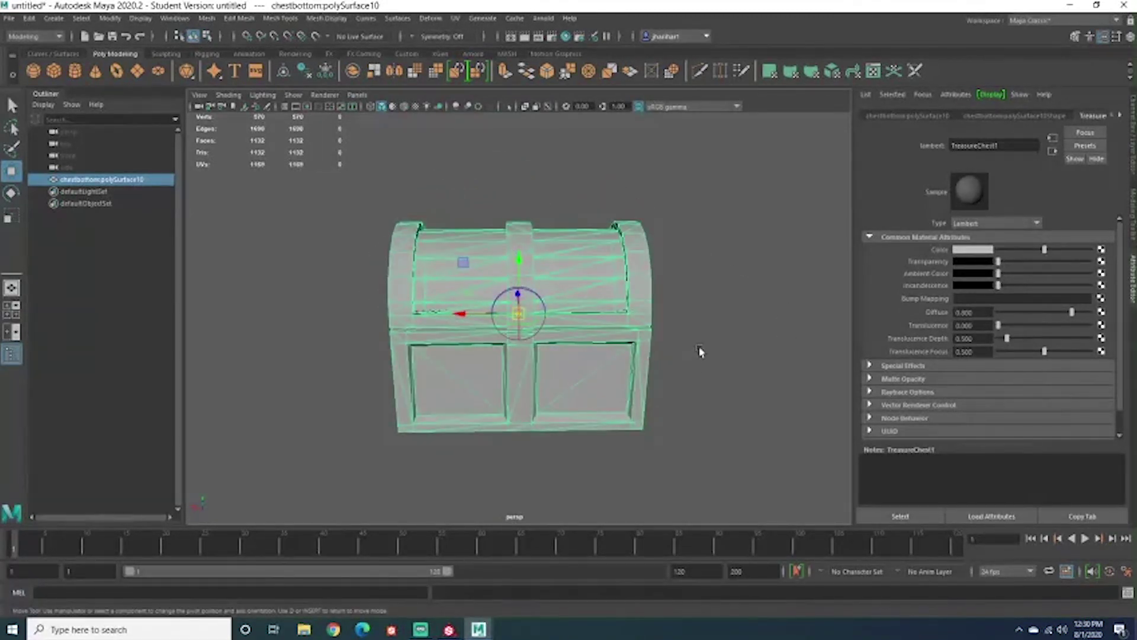
pyautogui.keyDown('alt'); pyautogui.moveTo(700, 352); pyautogui.dragTo(733, 314); pyautogui.keyUp('alt')
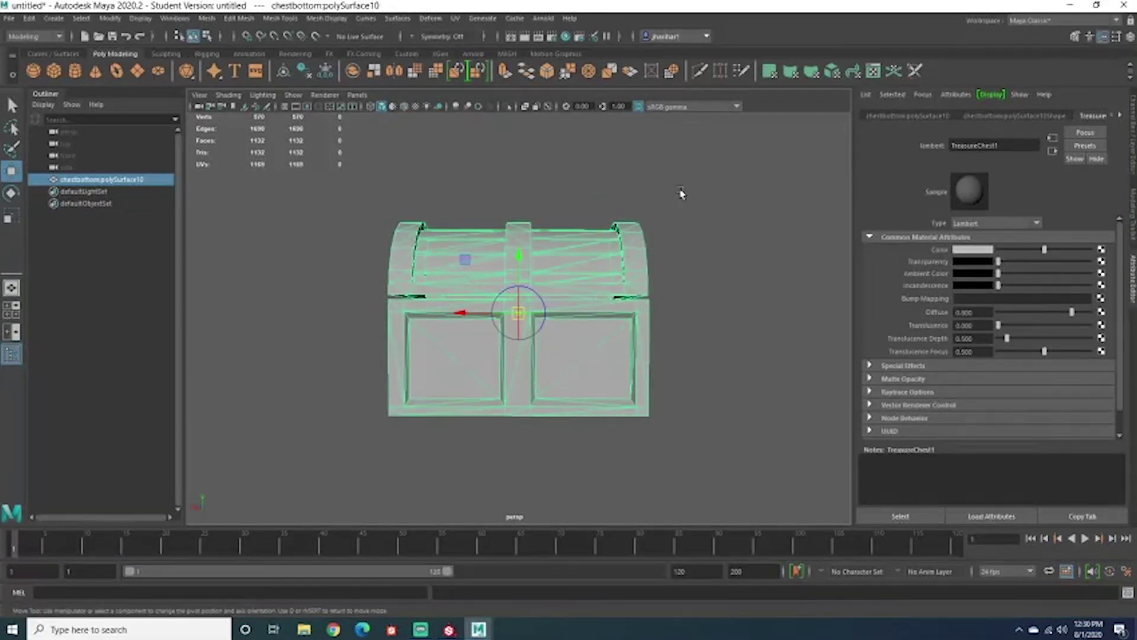
pyautogui.moveTo(681, 190); pyautogui.dragTo(690, 223, button='right')
pyautogui.keyDown('alt'); pyautogui.moveTo(690, 223); pyautogui.dragTo(678, 257); pyautogui.keyUp('alt')
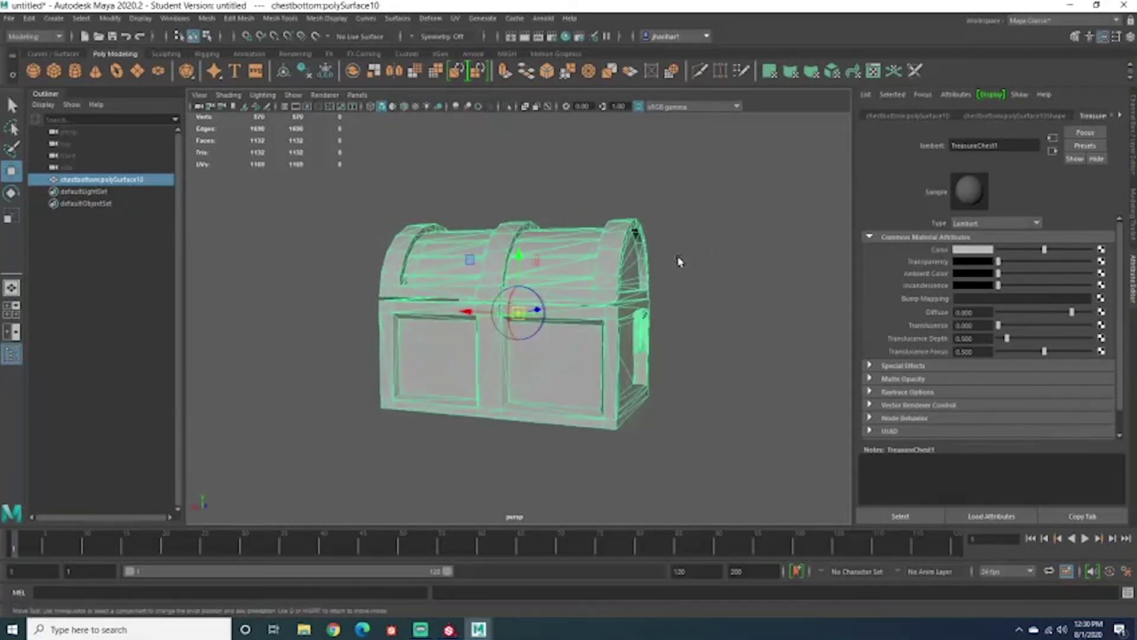
pyautogui.press('d')
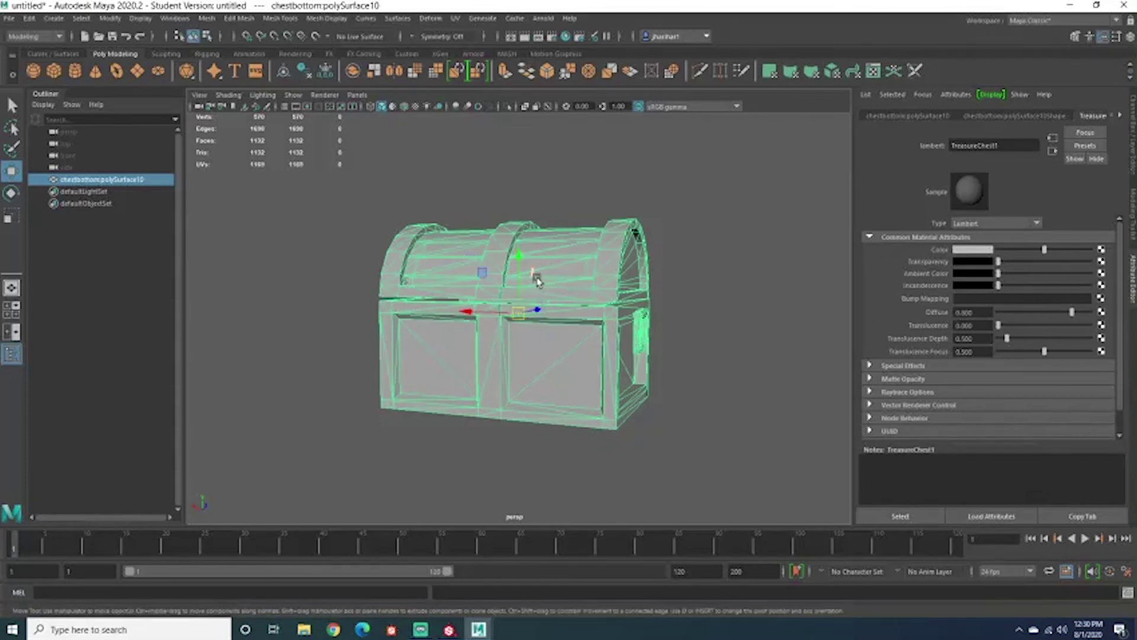
# Examine the chest's UV shell layout in the UV Editor, and close the editor and its UV Toolkit.
pyautogui.click(454, 20)
pyautogui.click(468, 35)
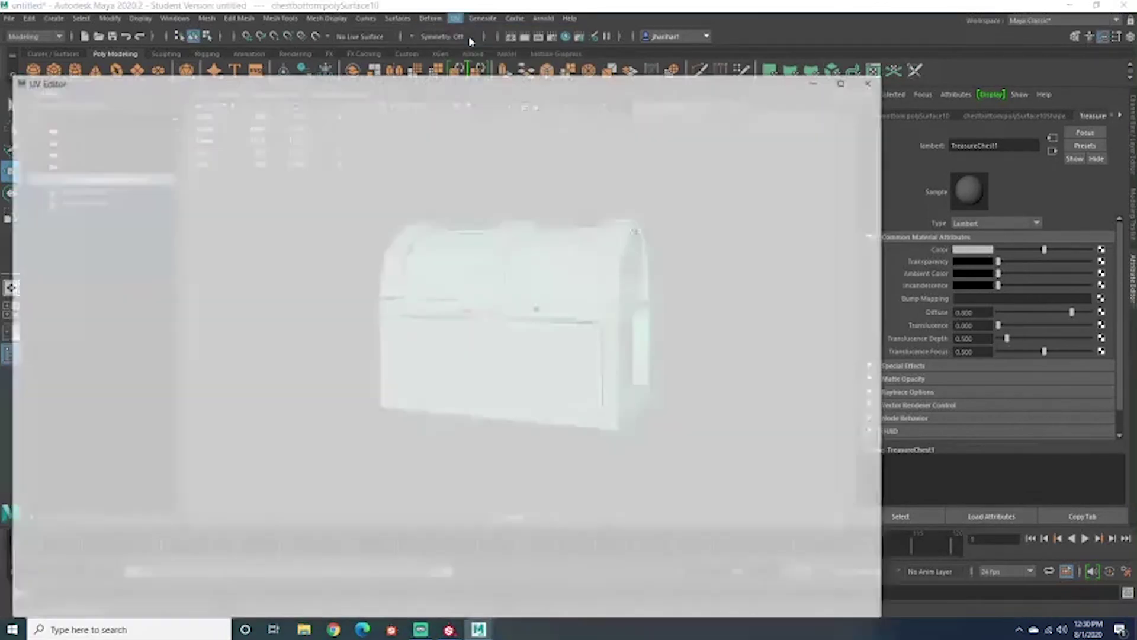
pyautogui.moveTo(451, 86); pyautogui.dragTo(798, 52)
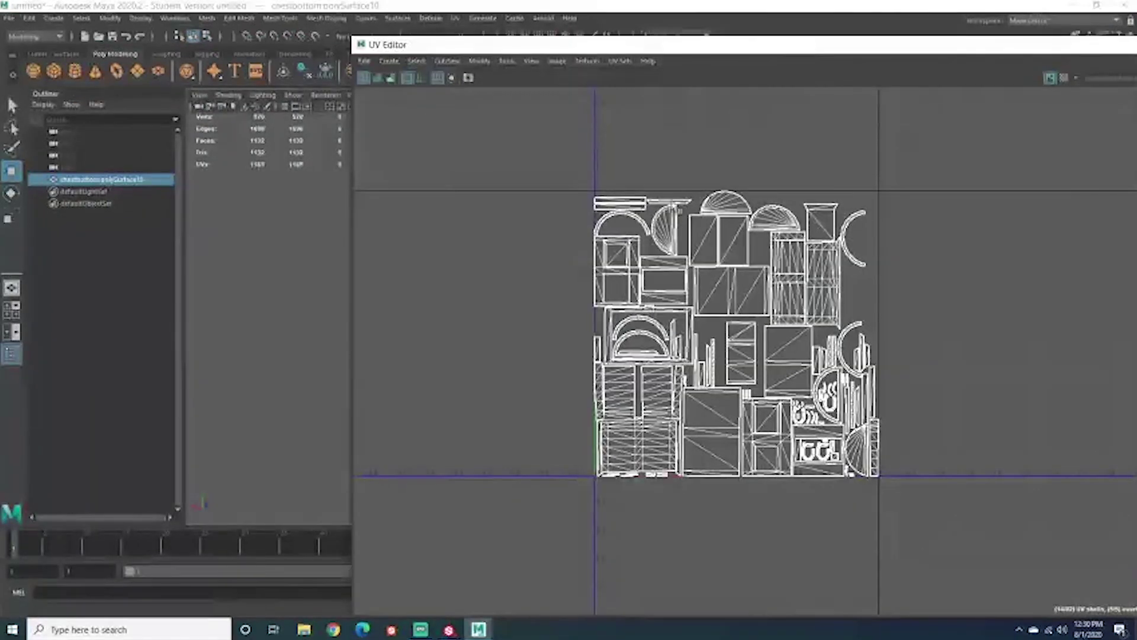
pyautogui.scroll(-3, 687, 274)
pyautogui.scroll(6, 740, 308)
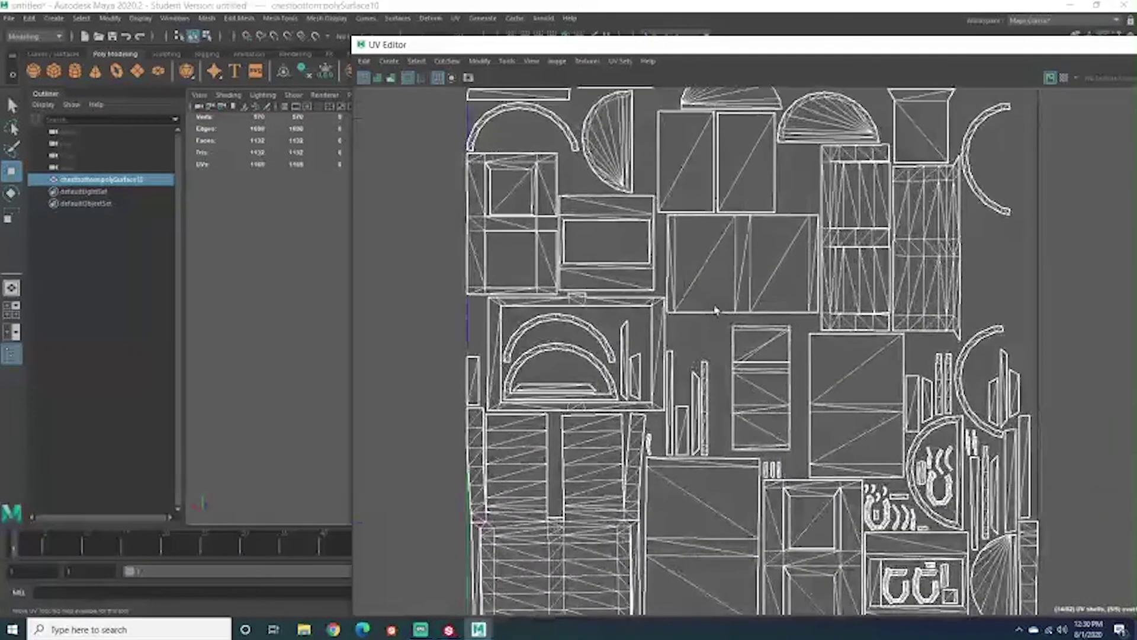
pyautogui.scroll(-4, 818, 355)
pyautogui.scroll(2, 876, 296)
pyautogui.scroll(-3, 889, 356)
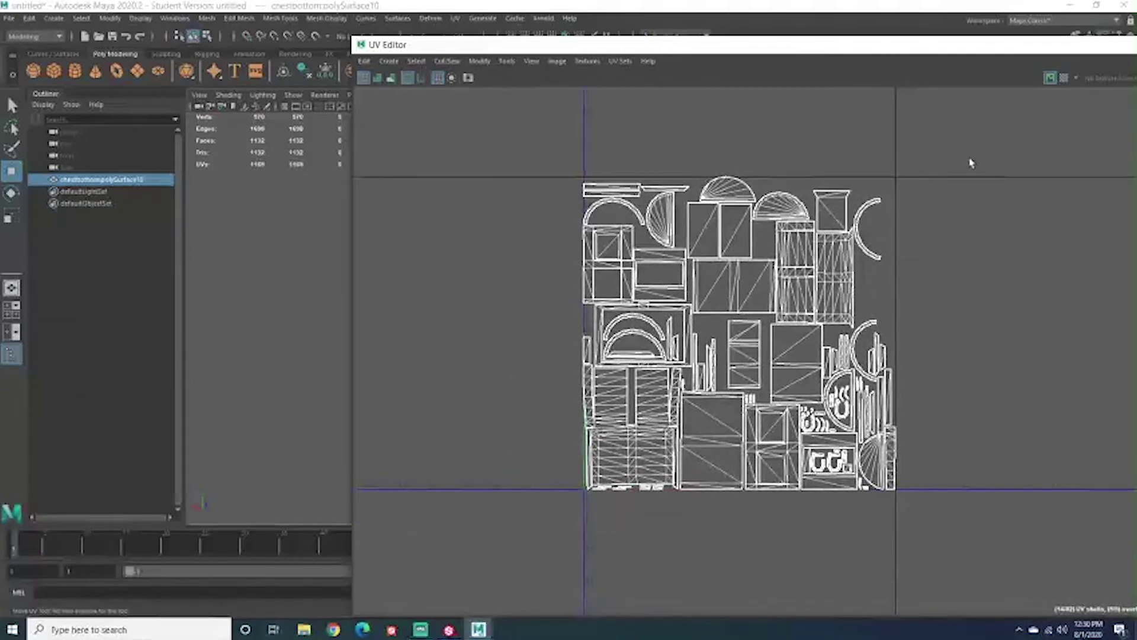
pyautogui.scroll(-2, 934, 471)
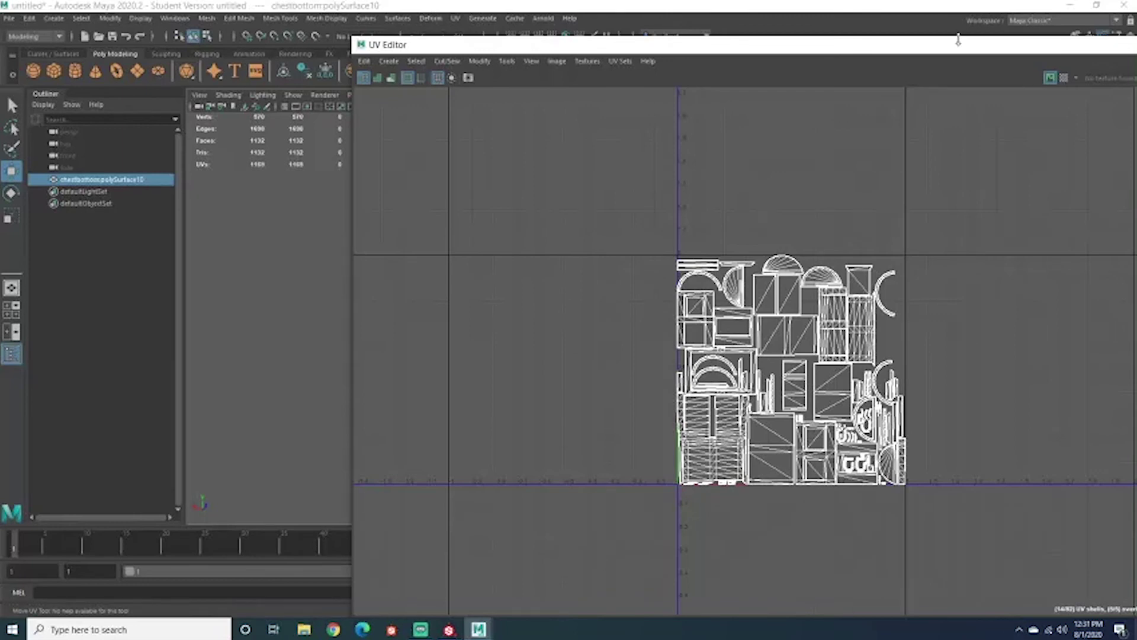
pyautogui.moveTo(958, 40); pyautogui.dragTo(695, 74)
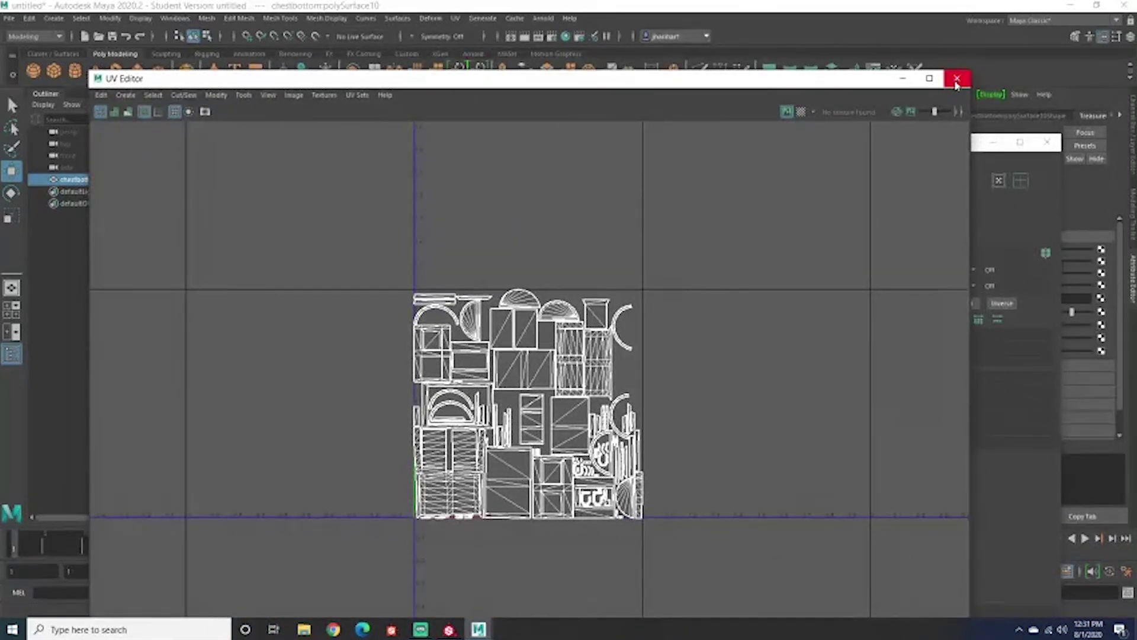
pyautogui.scroll(-1, 675, 374)
pyautogui.scroll(3, 675, 374)
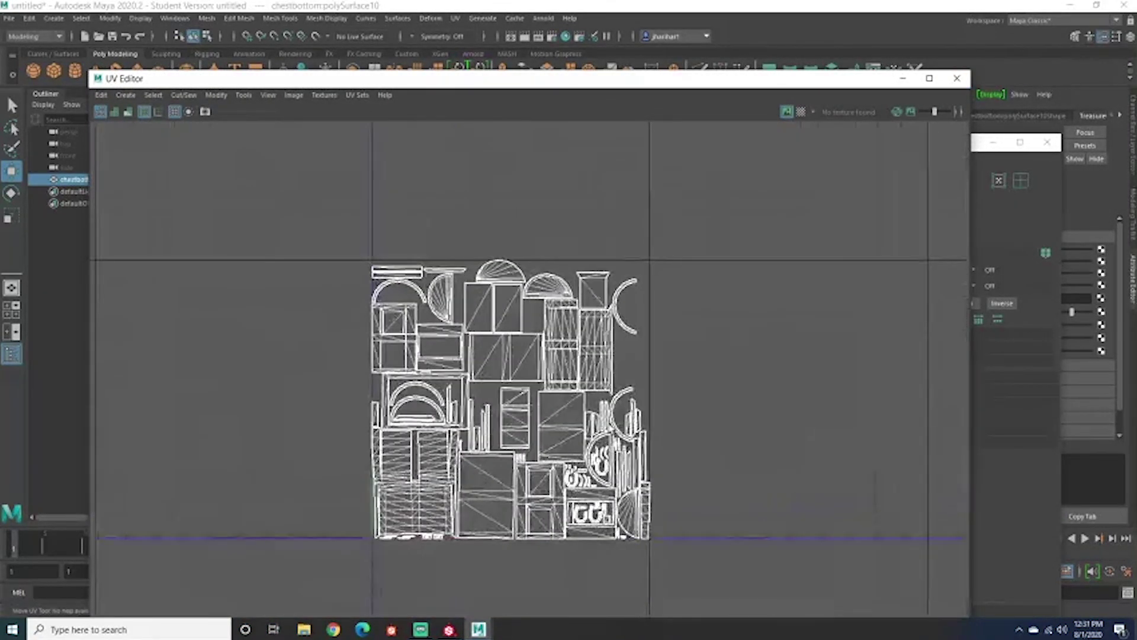
pyautogui.scroll(2, 675, 374)
pyautogui.scroll(-1, 681, 369)
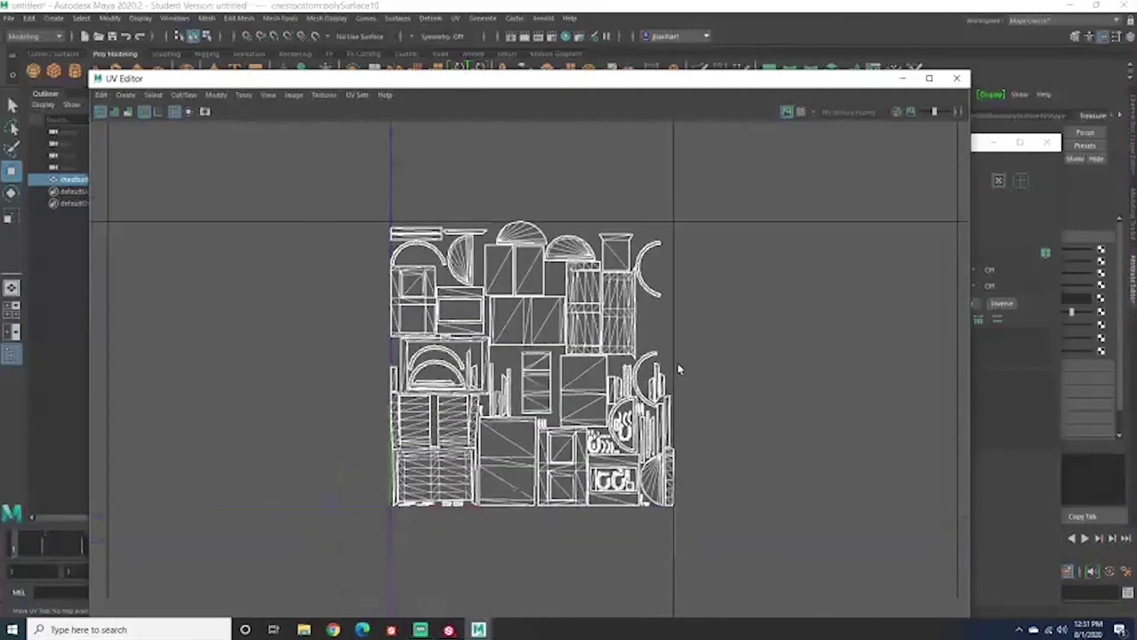
pyautogui.scroll(2, 680, 369)
pyautogui.scroll(1, 675, 361)
pyautogui.scroll(-2, 671, 357)
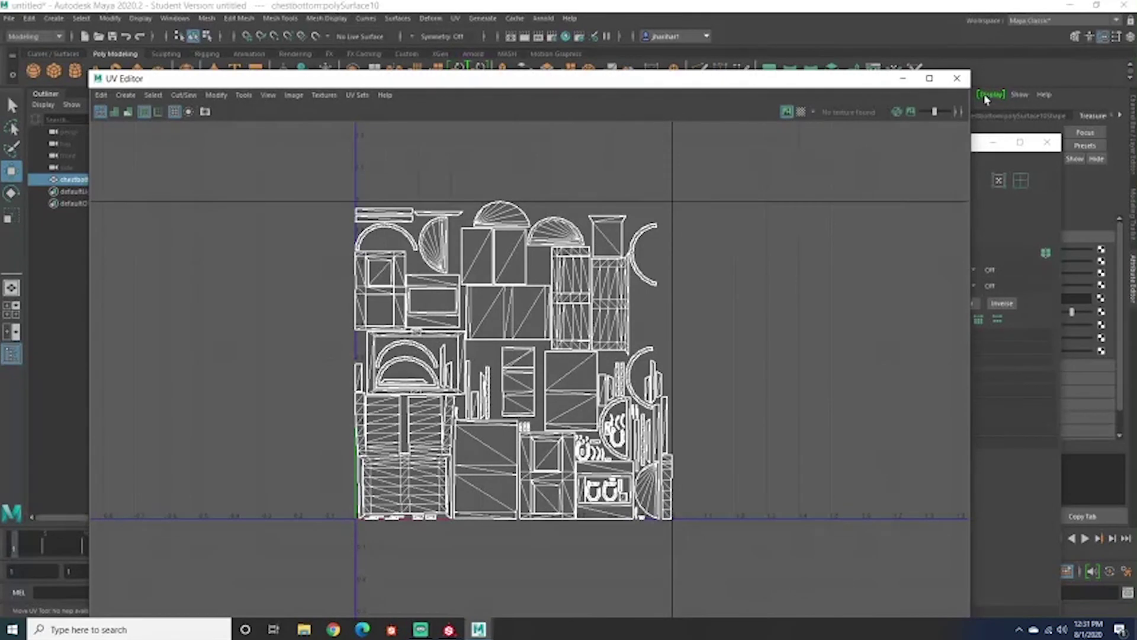
pyautogui.click(957, 79)
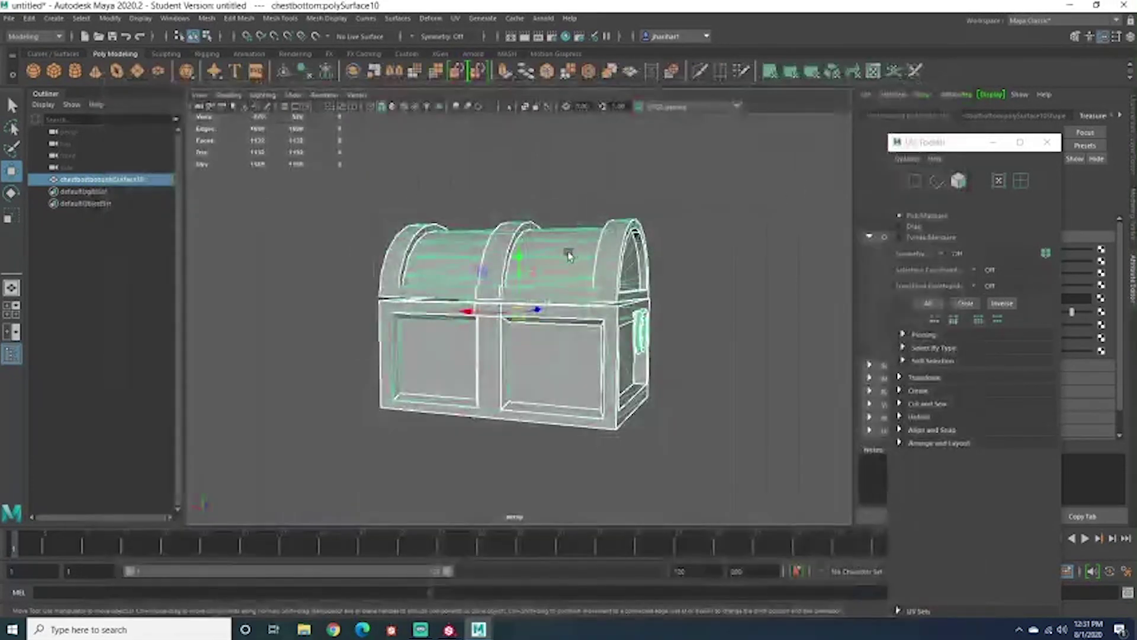
pyautogui.moveTo(611, 255); pyautogui.dragTo(638, 235, button='right')
pyautogui.click(692, 223)
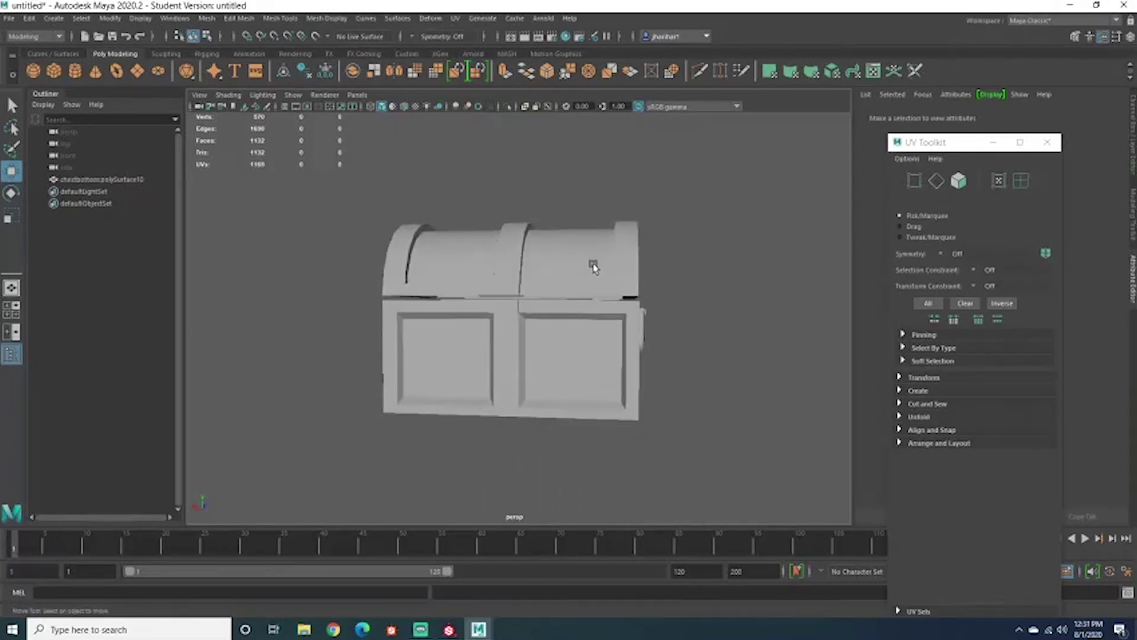
pyautogui.click(591, 264)
pyautogui.click(1047, 143)
# Assign a new Lambert material to the whole chest.
pyautogui.keyDown('alt'); pyautogui.moveTo(782, 215); pyautogui.dragTo(672, 224); pyautogui.keyUp('alt')
pyautogui.scroll(-4, 655, 213)
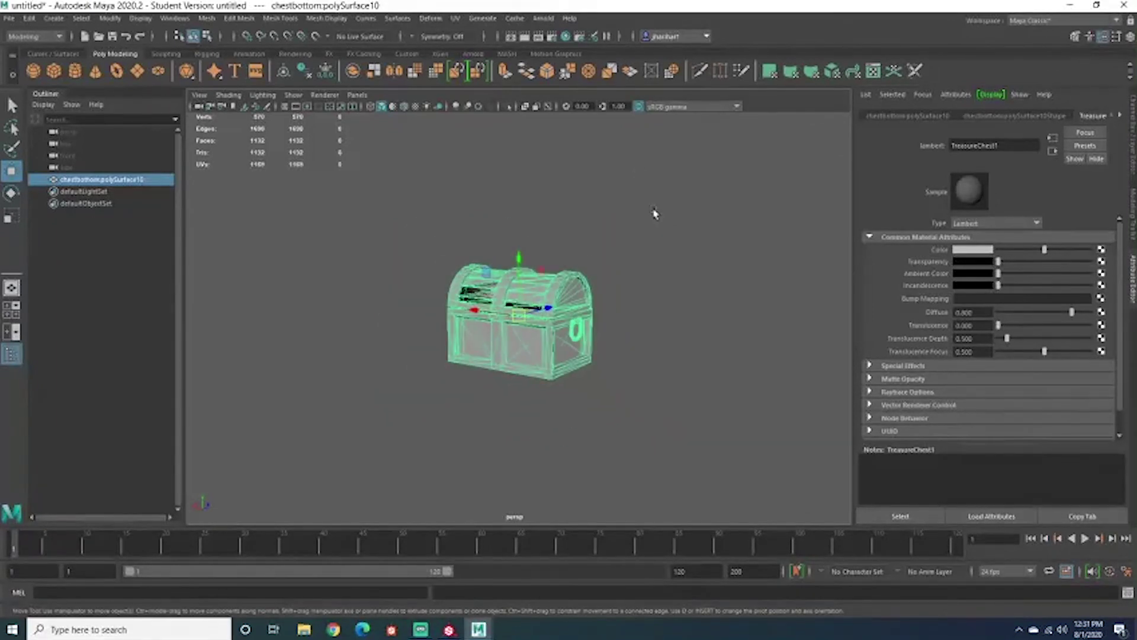
pyautogui.rightClick(637, 148)
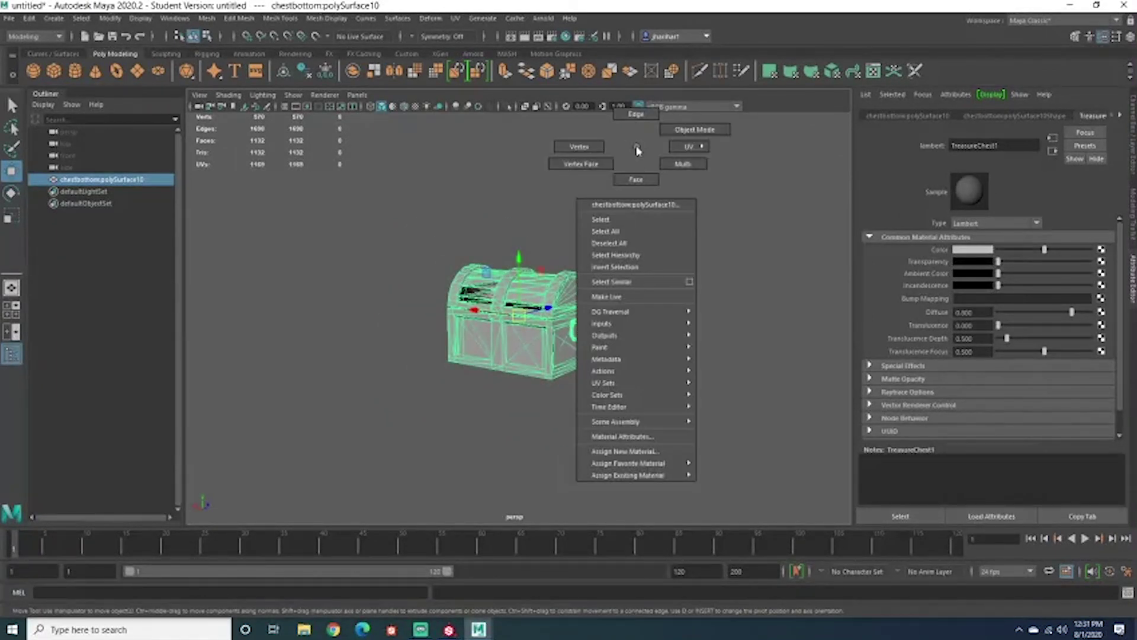
pyautogui.click(626, 452)
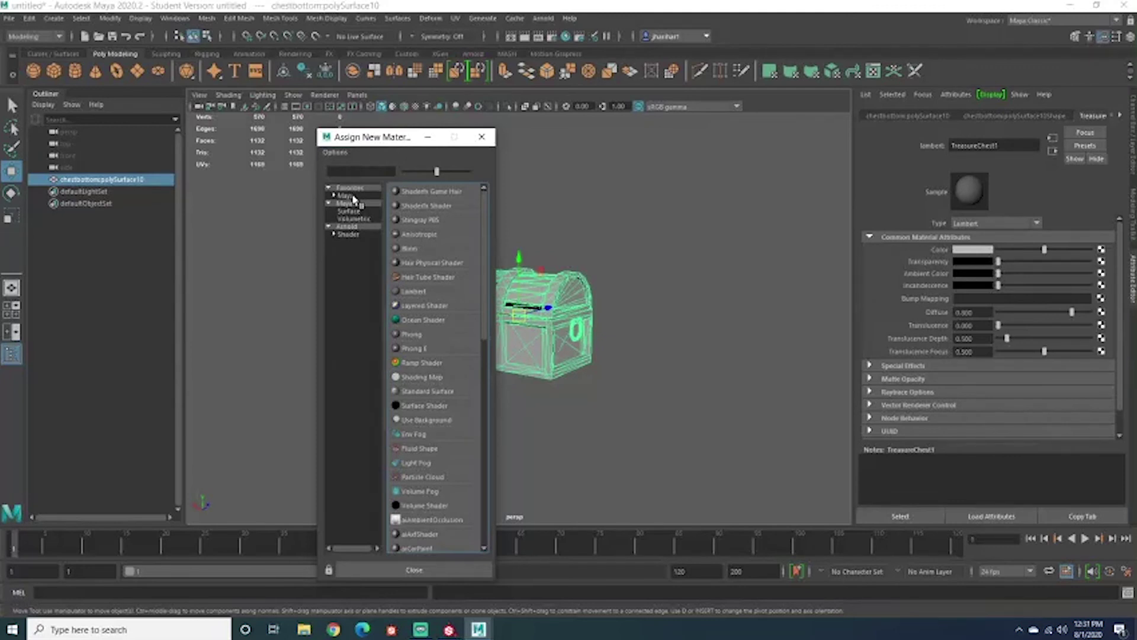
pyautogui.click(354, 197)
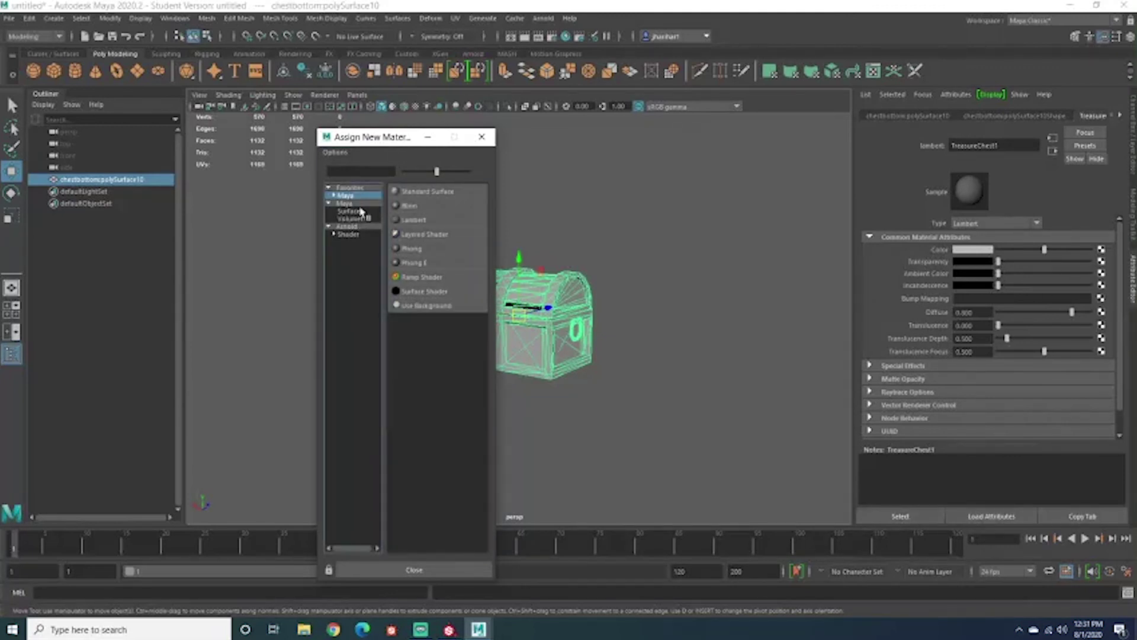
pyautogui.click(433, 220)
pyautogui.press('f')
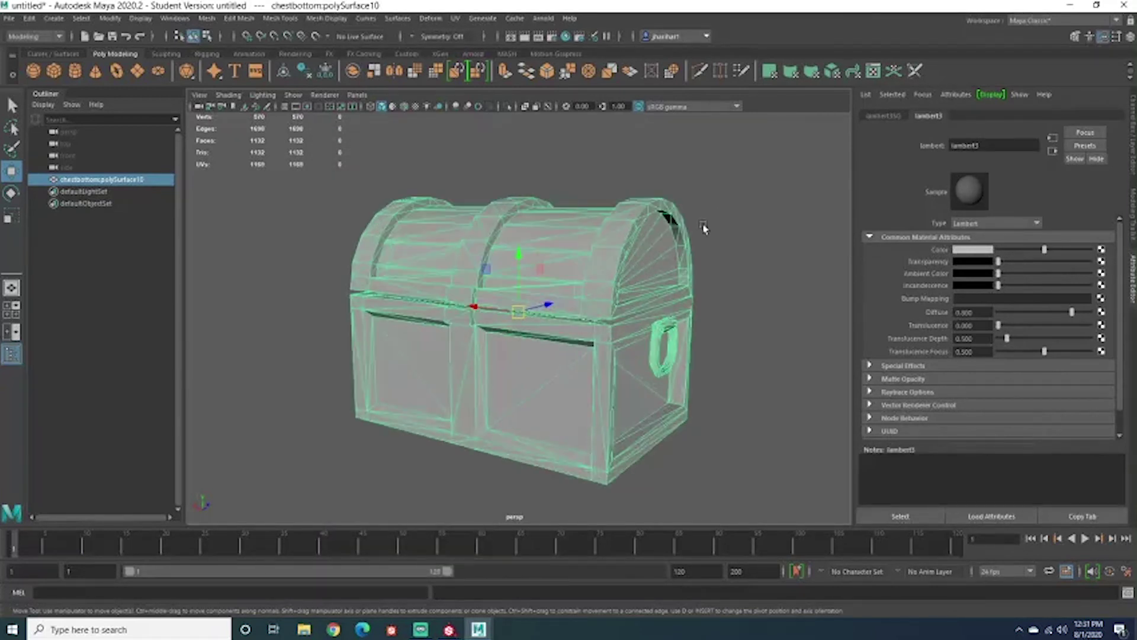
# Rename the chest's new Lambert material as TreasureChest2.
pyautogui.click(730, 212)
pyautogui.moveTo(650, 251)
pyautogui.keyDown('alt'); pyautogui.mouseDown()
pyautogui.moveTo(733, 254)
pyautogui.moveTo(702, 212)
pyautogui.moveTo(497, 205)
pyautogui.moveTo(574, 262)
pyautogui.moveTo(442, 224)
pyautogui.moveTo(609, 279)
pyautogui.moveTo(691, 248)
pyautogui.moveTo(617, 286)
pyautogui.moveTo(452, 269)
pyautogui.moveTo(431, 198)
pyautogui.moveTo(672, 237)
pyautogui.moveTo(669, 196)
pyautogui.moveTo(641, 259)
pyautogui.mouseUp(); pyautogui.keyUp('alt')
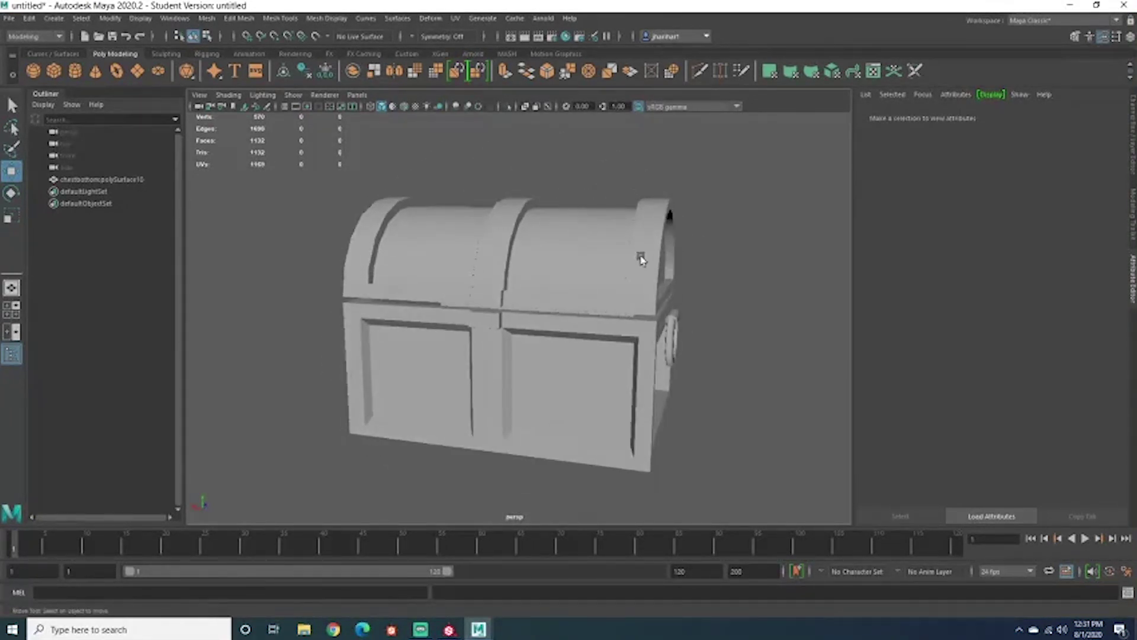
pyautogui.click(570, 229)
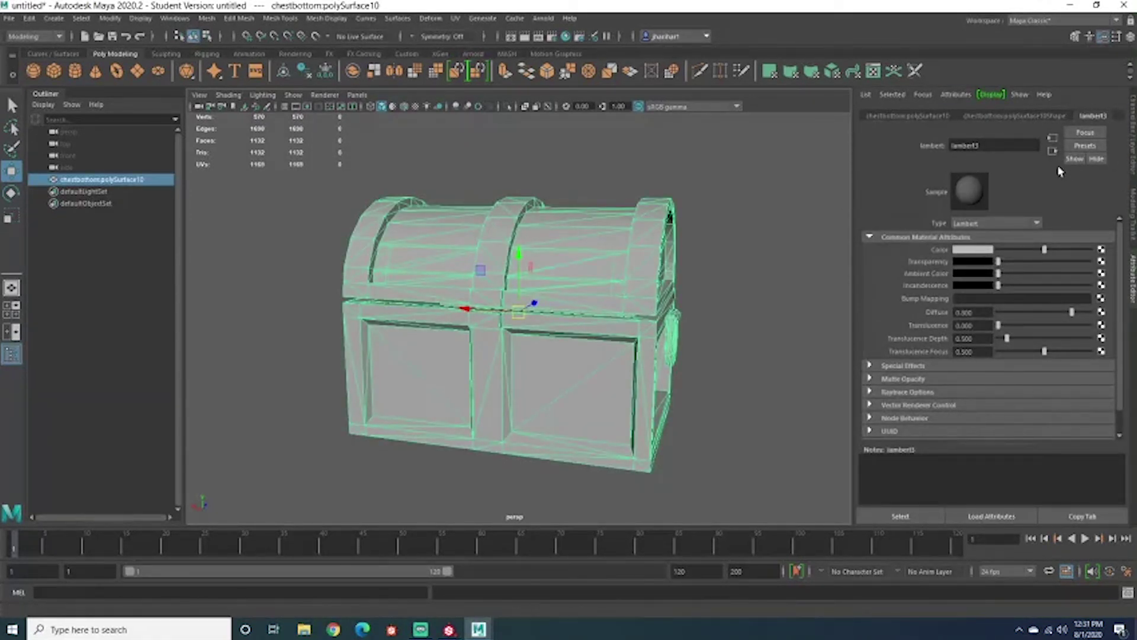
pyautogui.doubleClick(1019, 144)
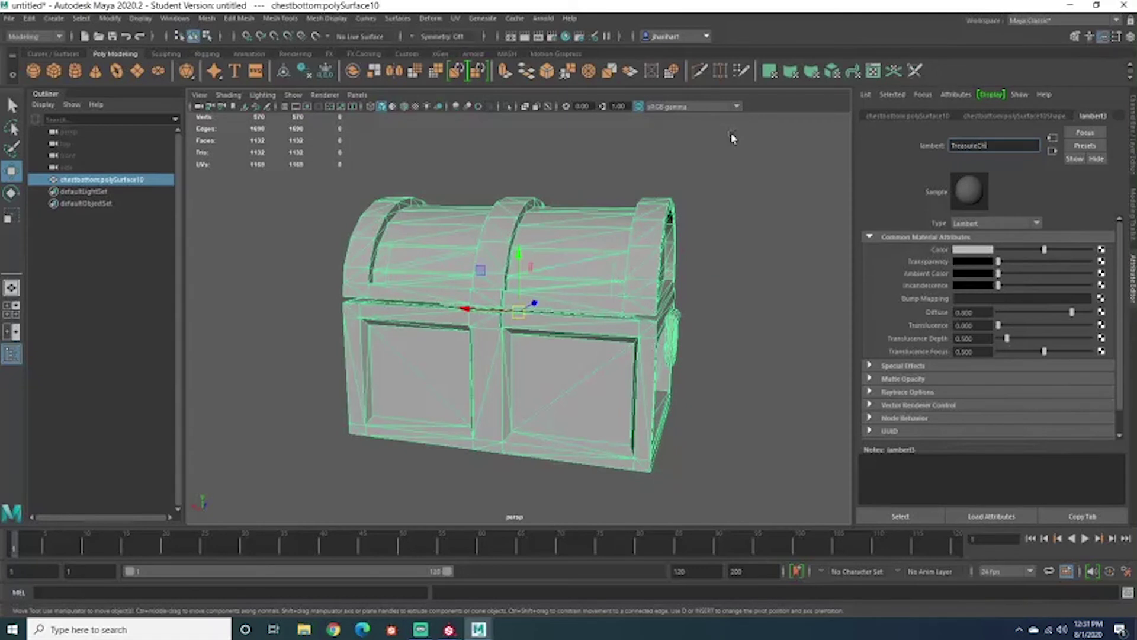
pyautogui.write('TreasureChest2')
pyautogui.press('Return')
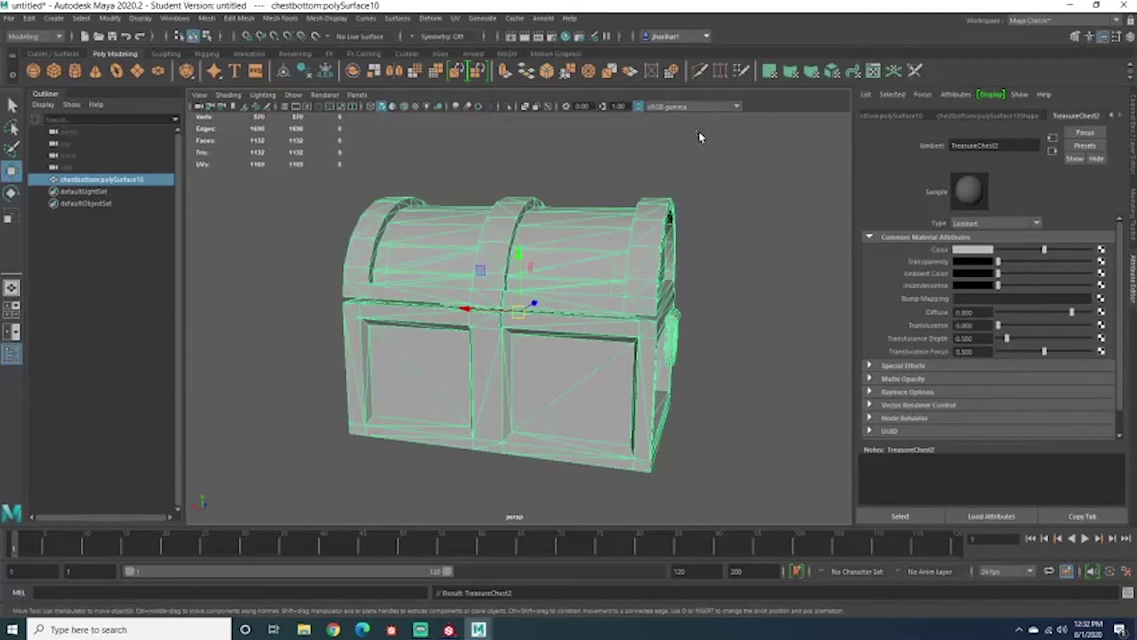
# Inspect the chest with its TreasureChest2 material from the front and the handle side.
pyautogui.click(719, 293)
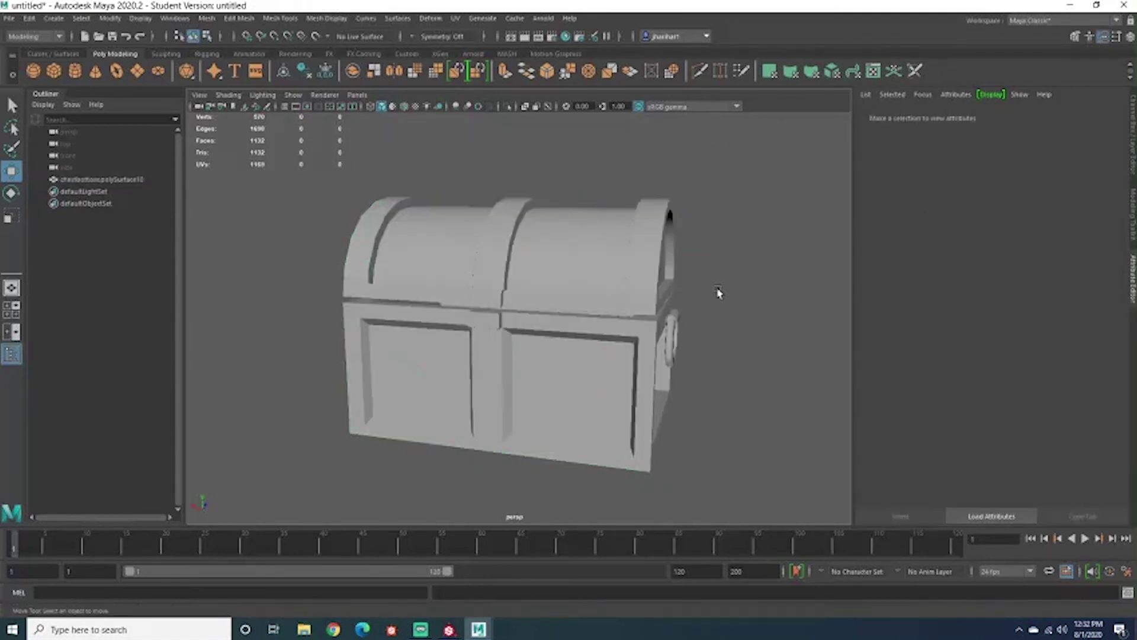
pyautogui.click(604, 303)
pyautogui.keyDown('alt'); pyautogui.moveTo(757, 286); pyautogui.dragTo(779, 283); pyautogui.keyUp('alt')
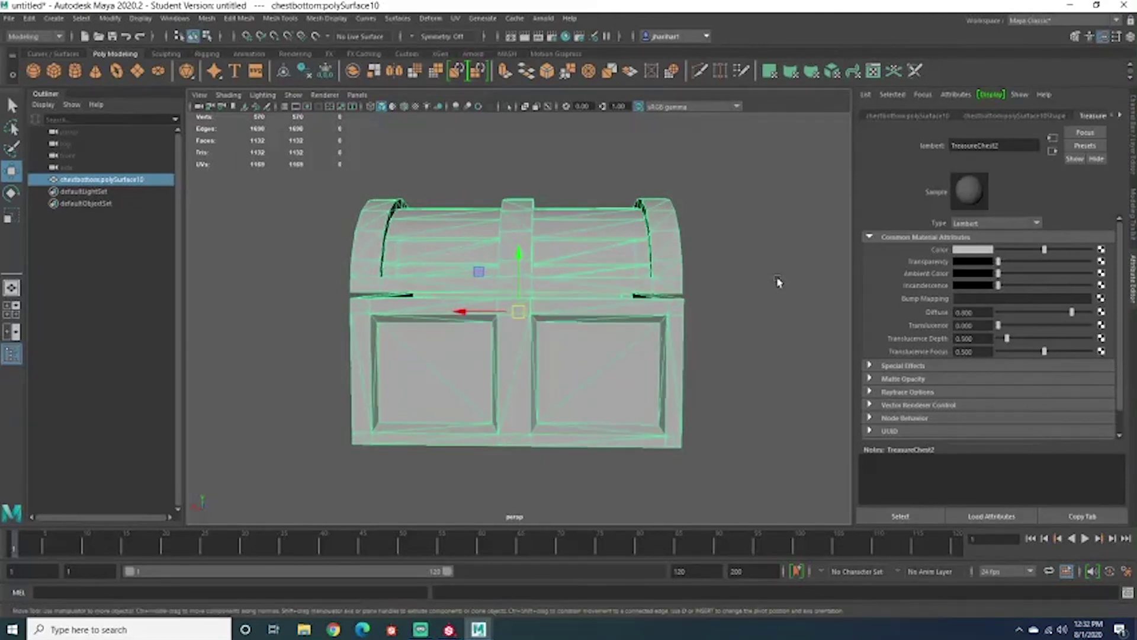
pyautogui.keyDown('alt'); pyautogui.moveTo(657, 293); pyautogui.dragTo(610, 203); pyautogui.keyUp('alt')
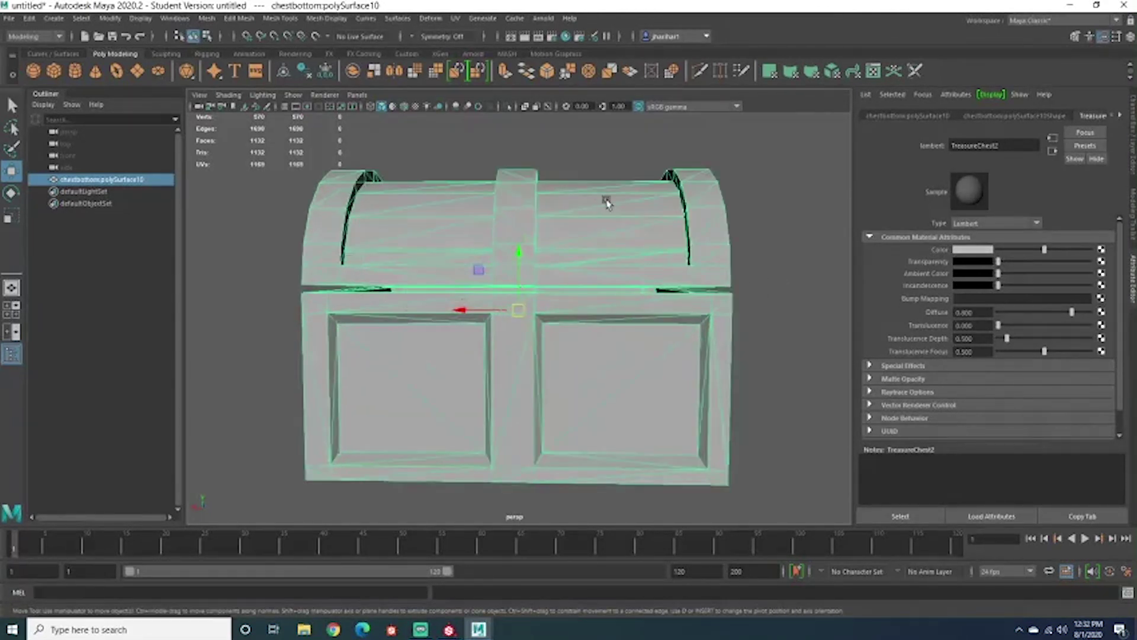
pyautogui.scroll(-3, 610, 233)
pyautogui.keyDown('alt'); pyautogui.moveTo(648, 237); pyautogui.dragTo(605, 231); pyautogui.keyUp('alt')
pyautogui.scroll(3, 581, 244)
pyautogui.scroll(2, 606, 231)
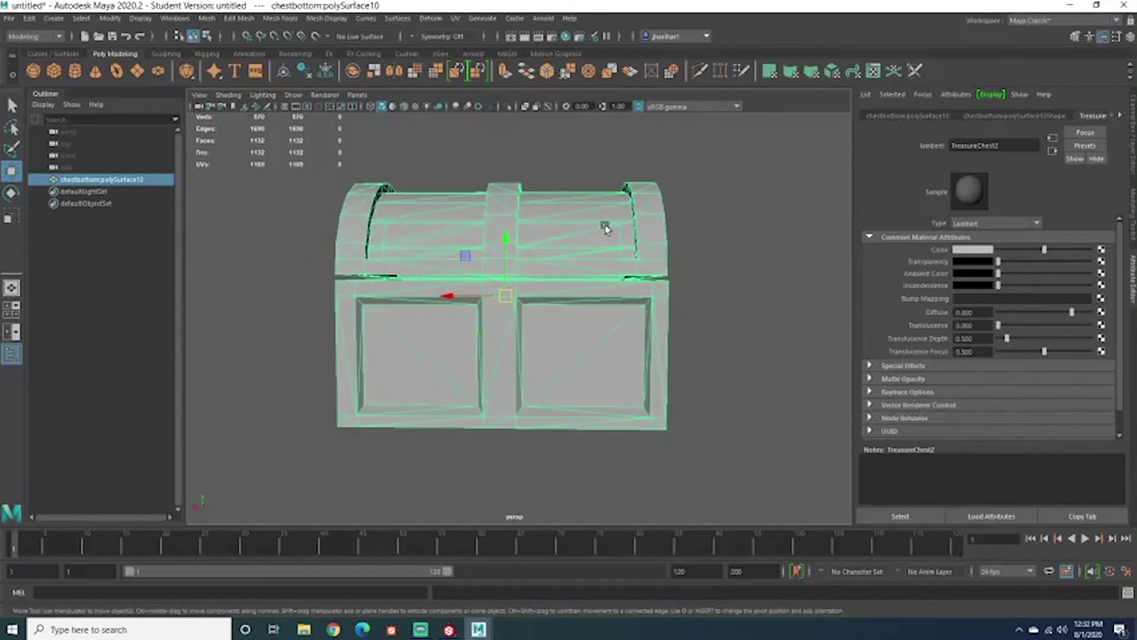
pyautogui.keyDown('alt'); pyautogui.moveTo(738, 229); pyautogui.dragTo(681, 240); pyautogui.keyUp('alt')
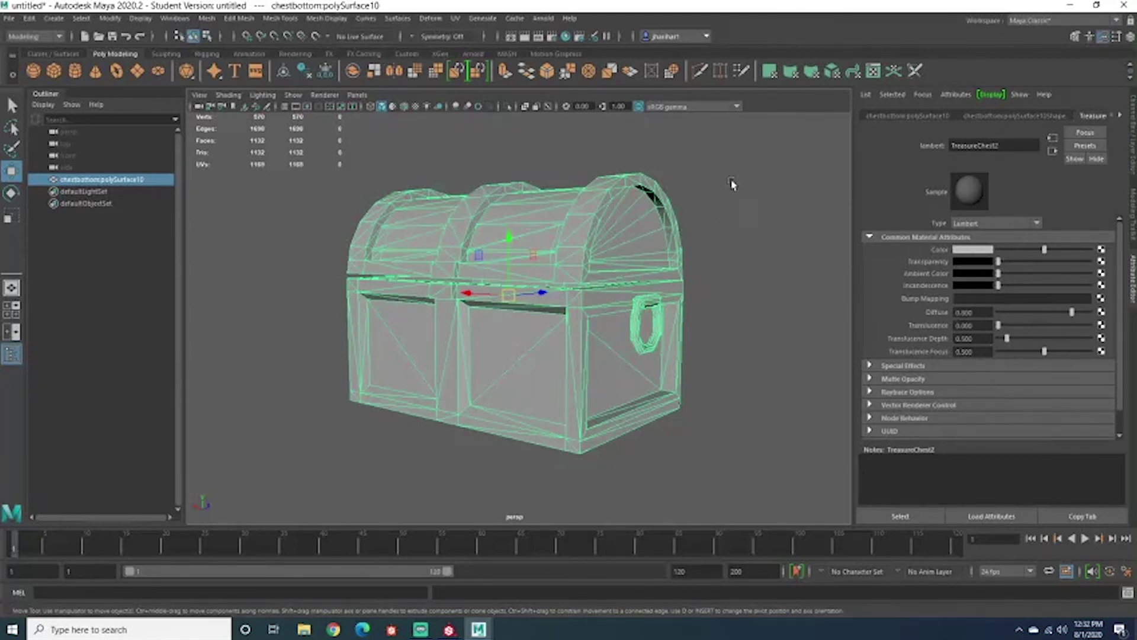
# Select faces of the recessed panels on both long sides of the chest.
pyautogui.moveTo(733, 184); pyautogui.dragTo(729, 211, button='right')
pyautogui.keyDown('alt'); pyautogui.moveTo(515, 330); pyautogui.dragTo(559, 337); pyautogui.keyUp('alt')
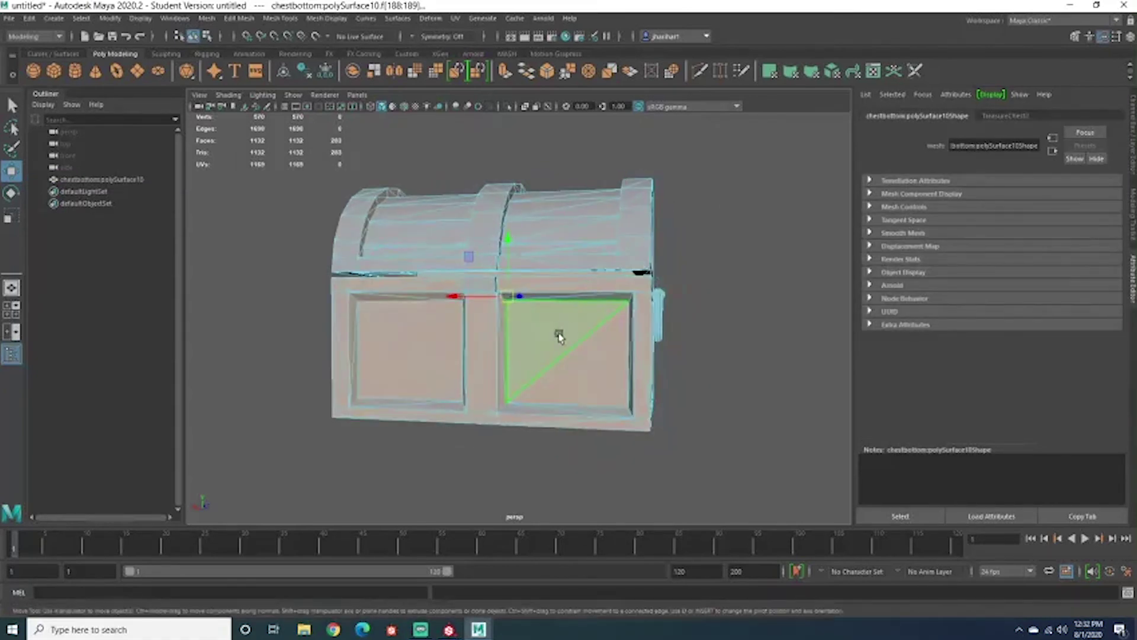
pyautogui.keyDown('shift'); pyautogui.click(409, 347); pyautogui.keyUp('shift')
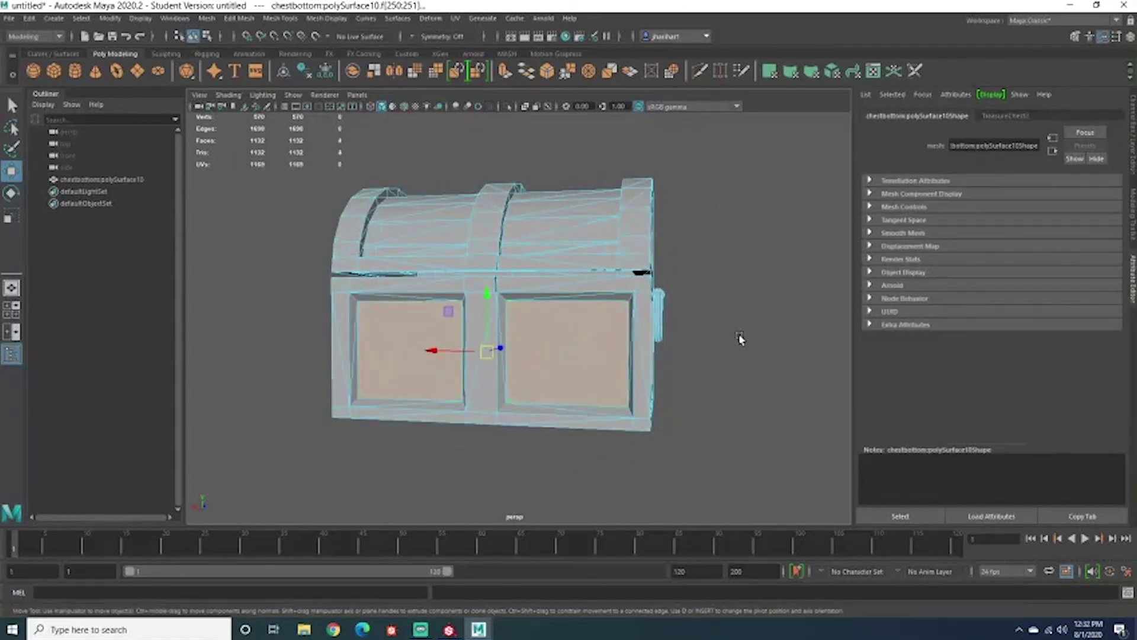
pyautogui.keyDown('alt'); pyautogui.moveTo(740, 338); pyautogui.dragTo(503, 332); pyautogui.keyUp('alt')
pyautogui.press('q')
pyautogui.click(485, 352)
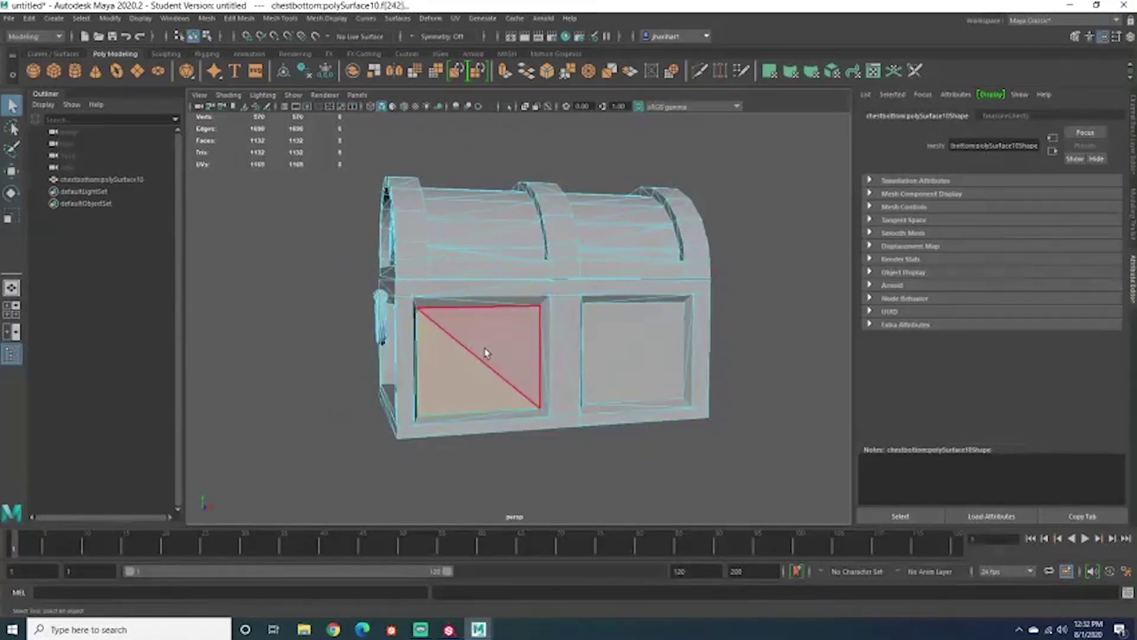
pyautogui.keyDown('shift'); pyautogui.click(484, 352); pyautogui.keyUp('shift')
pyautogui.keyDown('alt'); pyautogui.moveTo(648, 355); pyautogui.dragTo(604, 355, button='right'); pyautogui.keyUp('alt')
pyautogui.keyDown('alt'); pyautogui.moveTo(604, 355); pyautogui.dragTo(687, 331); pyautogui.keyUp('alt')
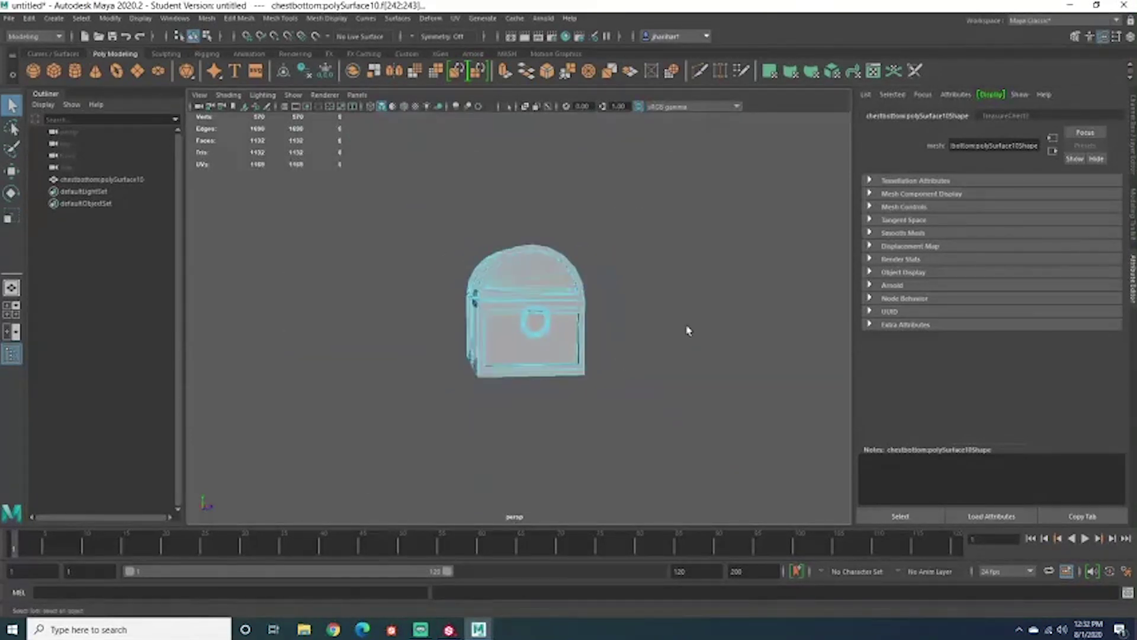
# Return to object mode and select the whole chest.
pyautogui.moveTo(694, 259)
pyautogui.mouseDown(button='right')
pyautogui.moveTo(705, 284)
pyautogui.moveTo(694, 265)
pyautogui.mouseUp(button='right')
pyautogui.keyDown('alt'); pyautogui.moveTo(694, 266); pyautogui.dragTo(592, 261); pyautogui.keyUp('alt')
pyautogui.moveTo(617, 257); pyautogui.dragTo(663, 224, button='right')
pyautogui.click(703, 271)
pyautogui.moveTo(703, 271)
pyautogui.keyDown('alt'); pyautogui.mouseDown()
pyautogui.moveTo(731, 272)
pyautogui.moveTo(699, 279)
pyautogui.mouseUp(); pyautogui.keyUp('alt')
pyautogui.scroll(3, 557, 260)
pyautogui.click(557, 258)
pyautogui.keyDown('alt'); pyautogui.moveTo(561, 257); pyautogui.dragTo(678, 262, button='middle'); pyautogui.keyUp('alt')
pyautogui.keyDown('alt'); pyautogui.moveTo(709, 285); pyautogui.dragTo(643, 284); pyautogui.keyUp('alt')
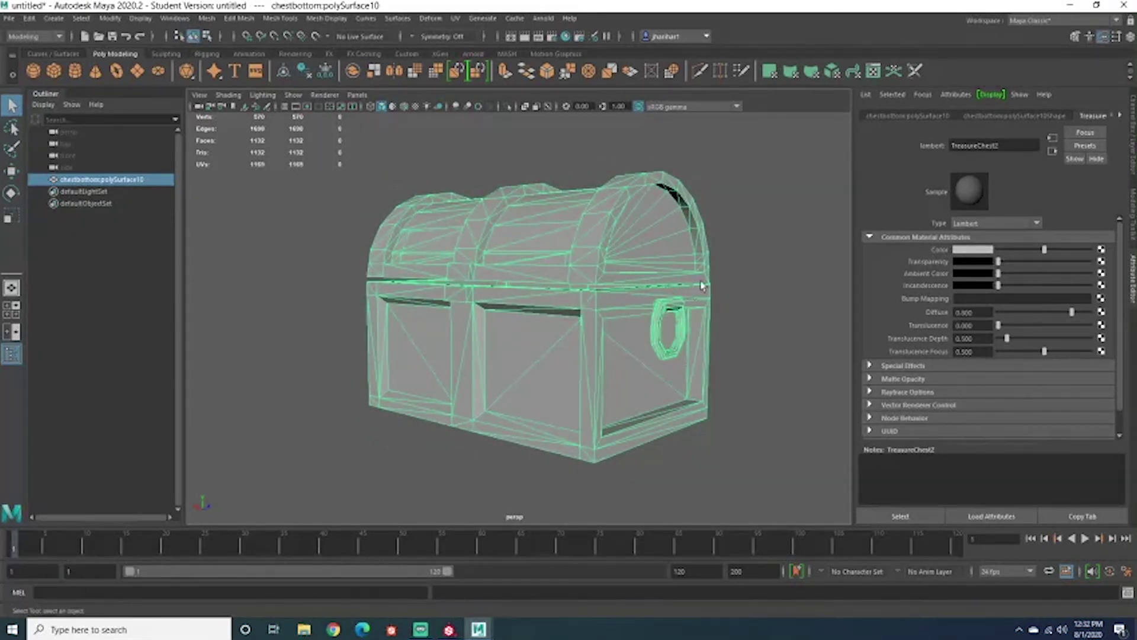
# Inspect the unselected chest from its long side and around the handle end.
pyautogui.click(757, 268)
pyautogui.keyDown('alt'); pyautogui.moveTo(622, 279); pyautogui.dragTo(662, 272); pyautogui.keyUp('alt')
pyautogui.click(662, 273)
pyautogui.keyDown('alt'); pyautogui.moveTo(736, 259); pyautogui.dragTo(629, 289); pyautogui.keyUp('alt')
pyautogui.scroll(-3, 652, 276)
pyautogui.click(617, 268)
pyautogui.scroll(3, 642, 284)
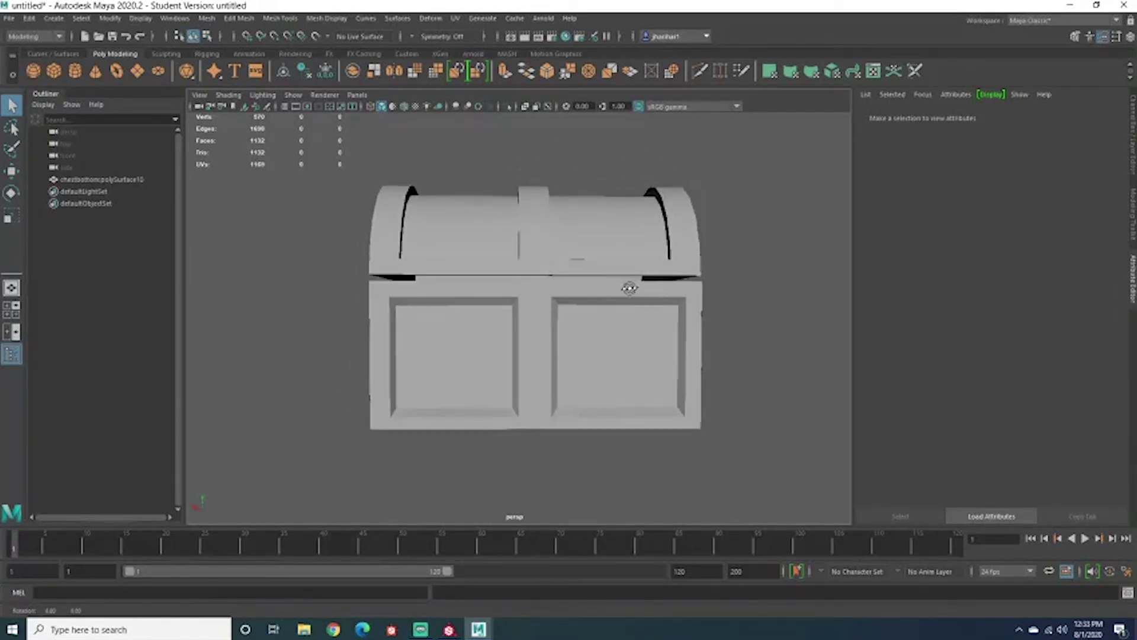
pyautogui.keyDown('alt'); pyautogui.moveTo(395, 286); pyautogui.dragTo(356, 282); pyautogui.keyUp('alt')
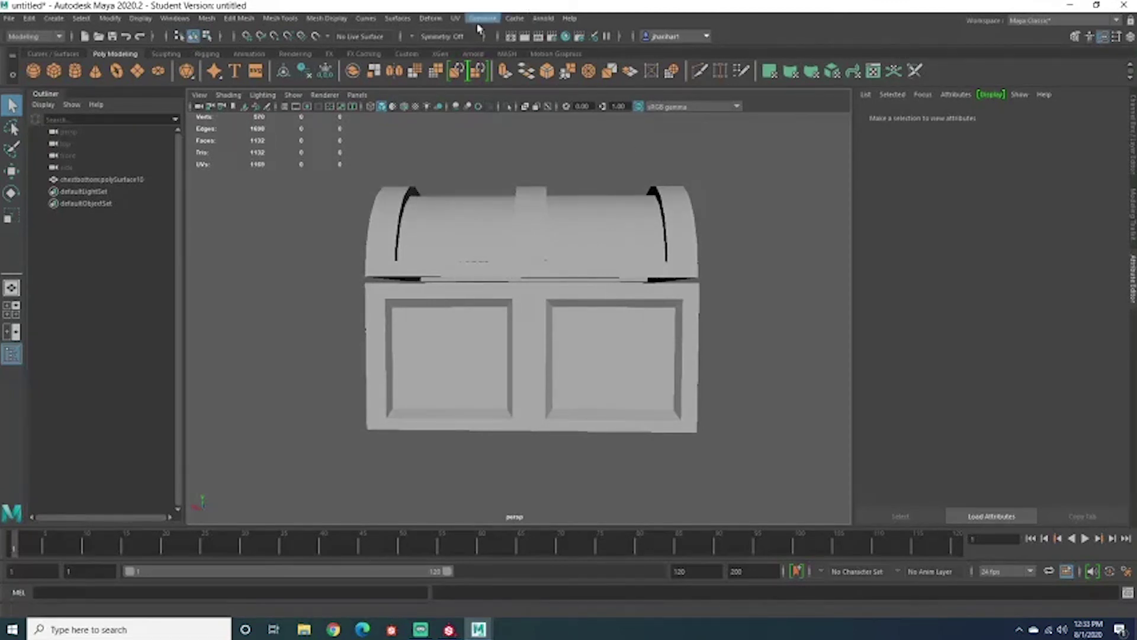
# Open the UV Editor and show the whole chest's UV layout.
pyautogui.click(457, 18)
pyautogui.click(471, 43)
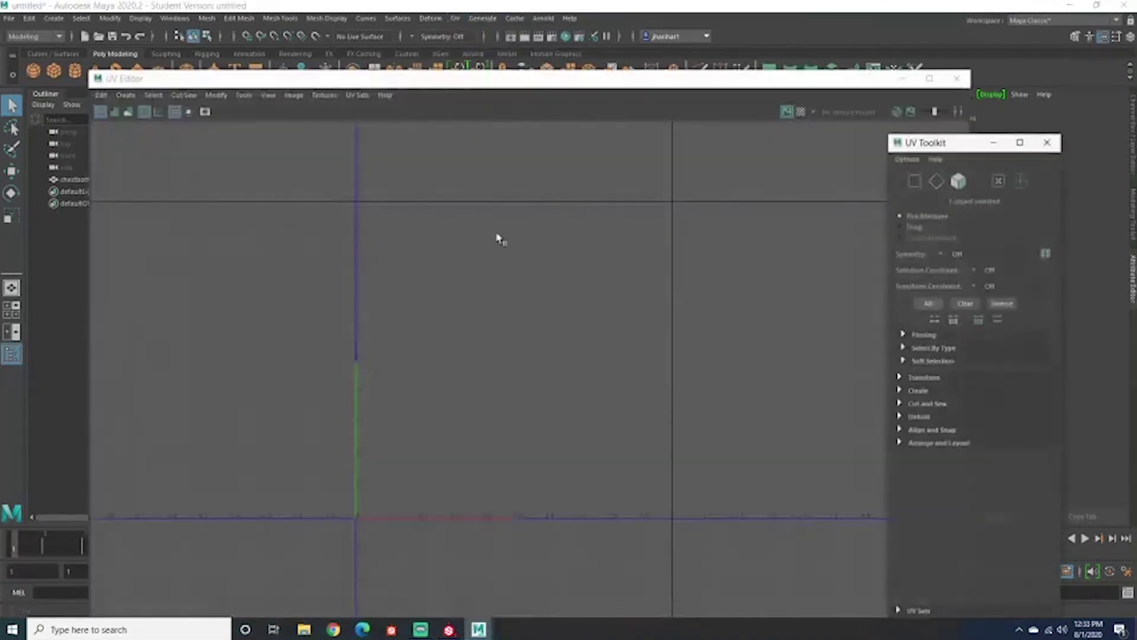
pyautogui.moveTo(520, 80); pyautogui.dragTo(520, 42)
pyautogui.click(533, 261)
pyautogui.scroll(-1, 826, 205)
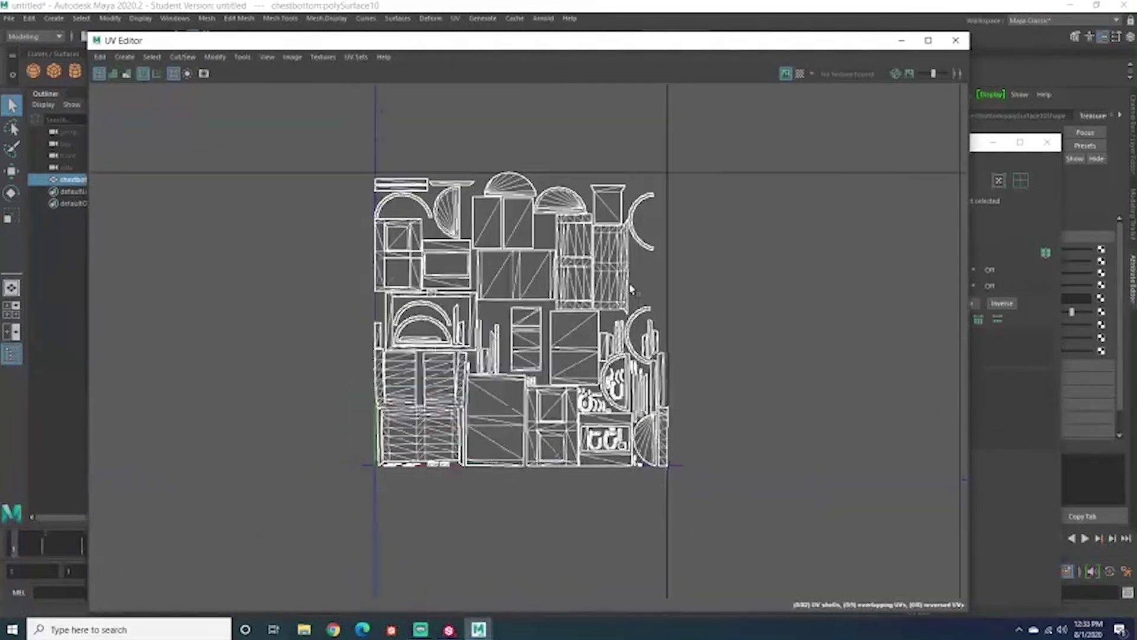
pyautogui.scroll(2, 908, 206)
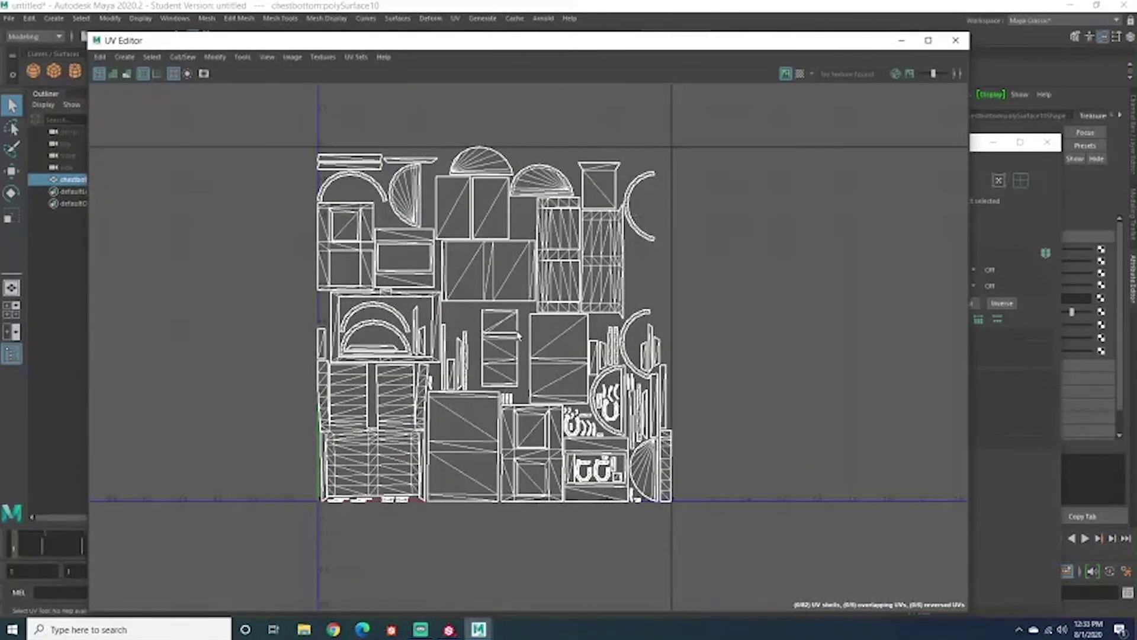
pyautogui.scroll(-1, 666, 415)
pyautogui.scroll(3, 552, 355)
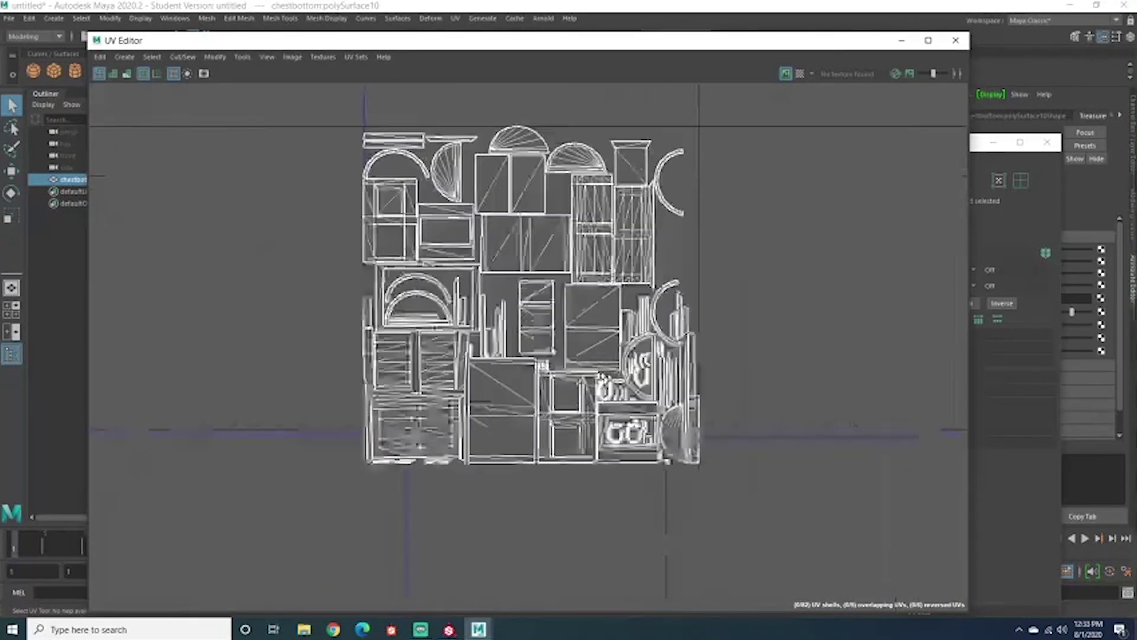
# Examine the three small strip shells in the UV layout and select the plain rectangular one.
pyautogui.scroll(5, 552, 355)
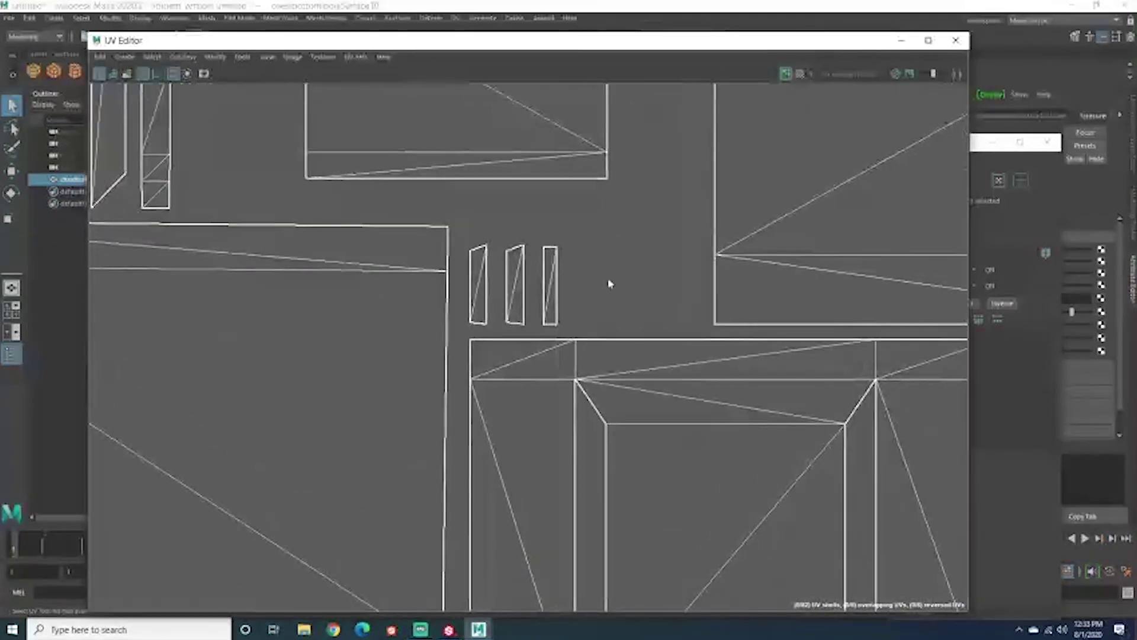
pyautogui.click(561, 294)
pyautogui.scroll(-6, 557, 294)
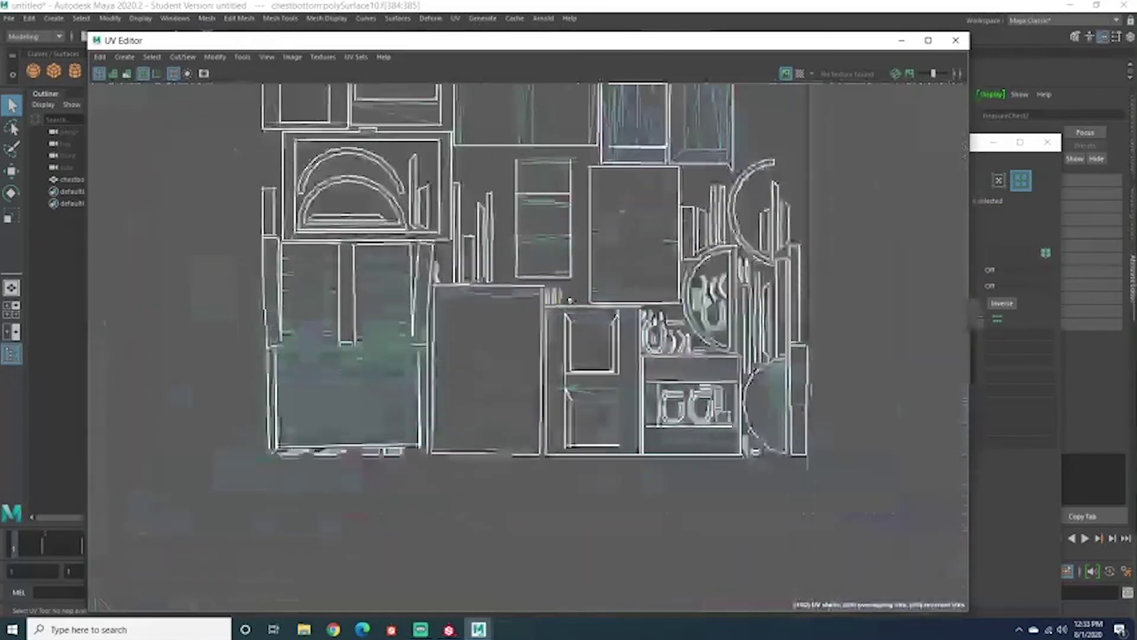
pyautogui.scroll(-1, 546, 373)
pyautogui.scroll(5, 546, 374)
pyautogui.click(515, 258)
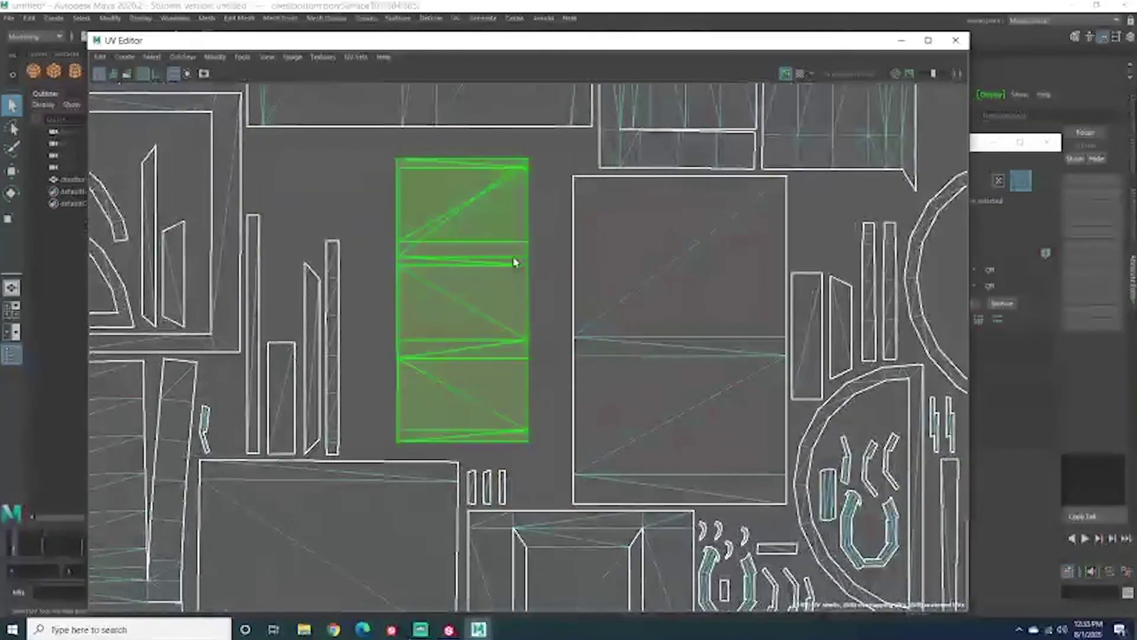
pyautogui.keyDown('alt'); pyautogui.moveTo(515, 258); pyautogui.dragTo(545, 311, button='middle'); pyautogui.keyUp('alt')
pyautogui.scroll(5, 548, 290)
pyautogui.click(477, 340)
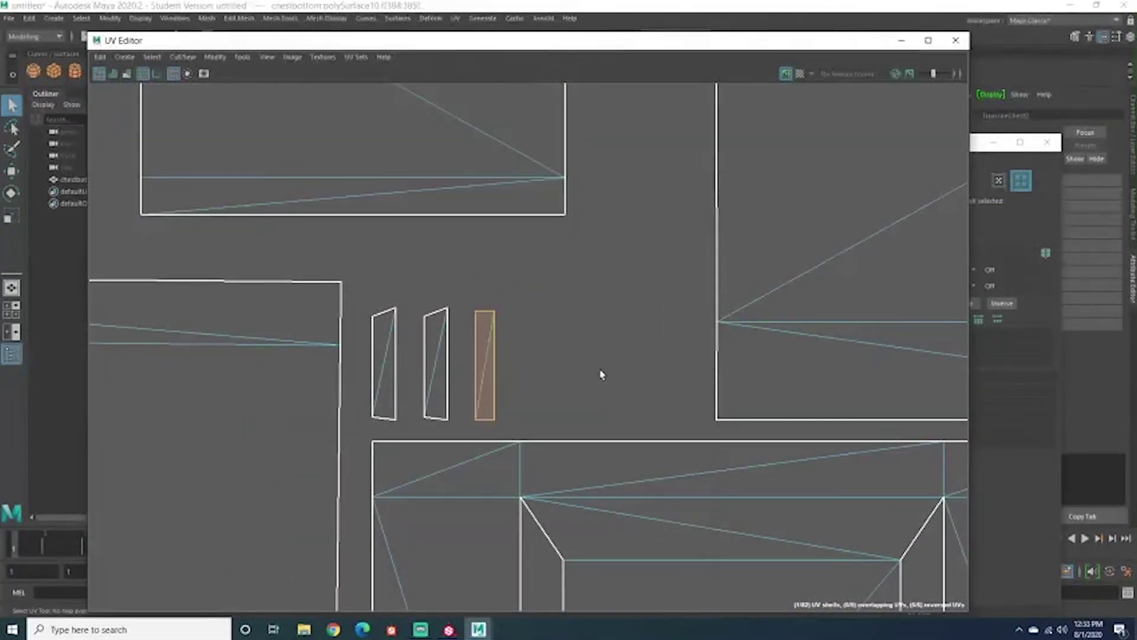
# Examine shell sizes and spacing across the full UV layout, comparing the small strips with the large panel shells.
pyautogui.scroll(-6, 601, 367)
pyautogui.scroll(-6, 598, 361)
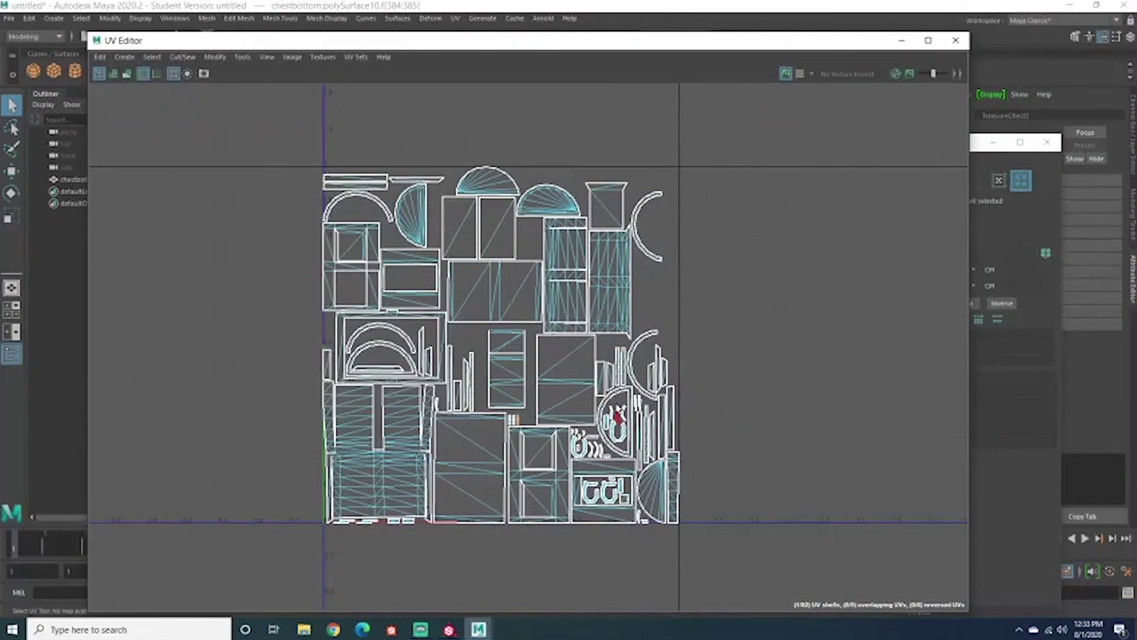
pyautogui.scroll(-2, 578, 401)
pyautogui.scroll(4, 571, 393)
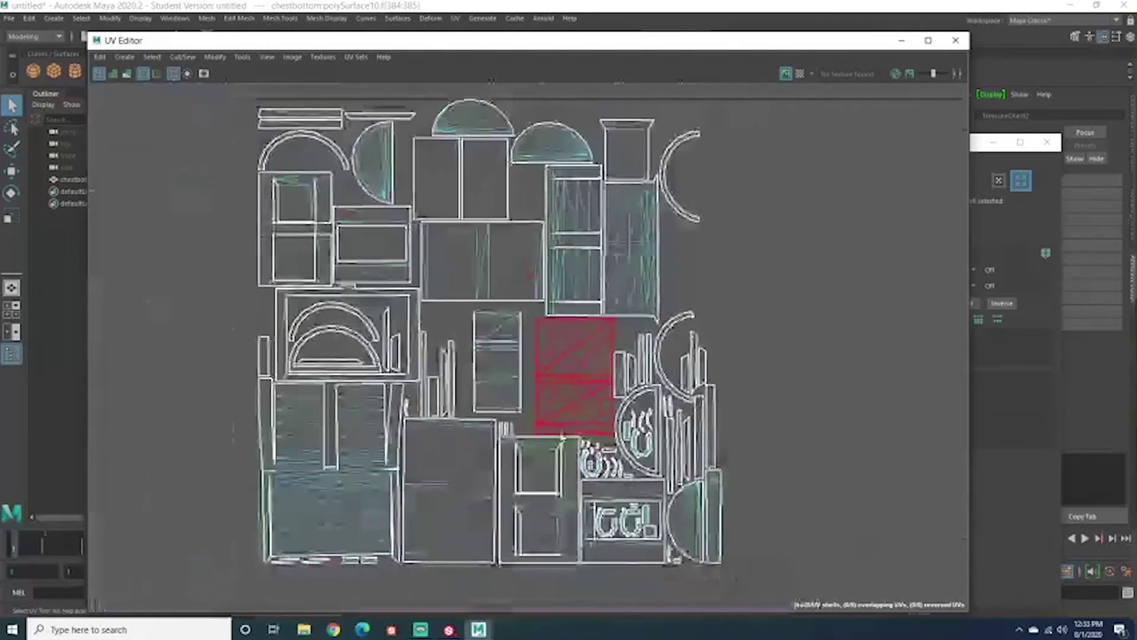
pyautogui.scroll(6, 556, 442)
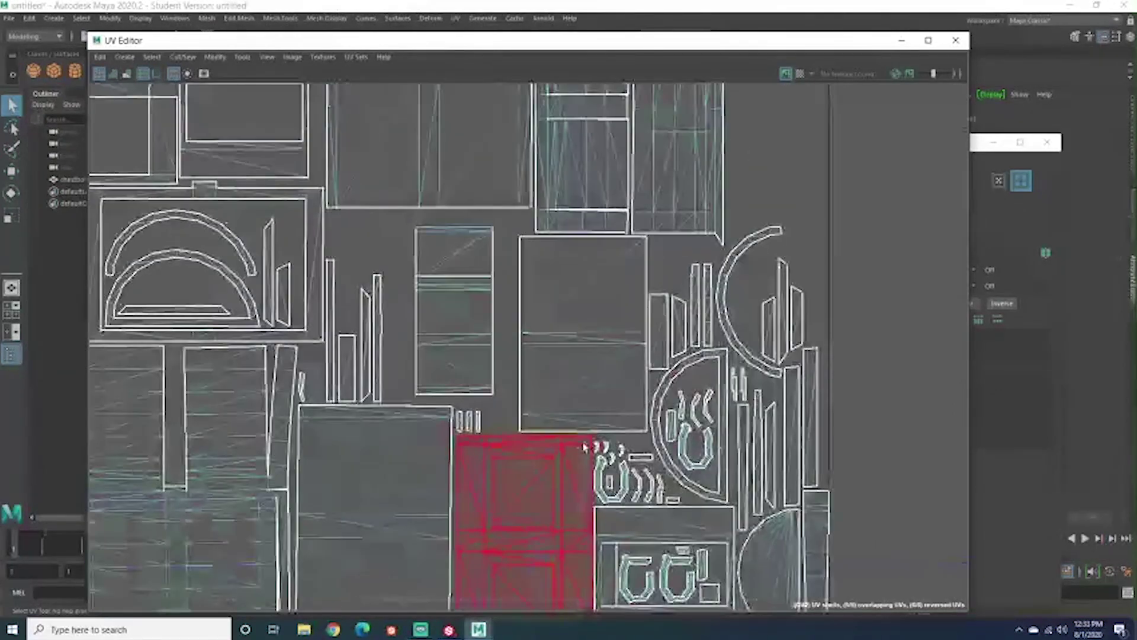
pyautogui.scroll(2, 586, 381)
pyautogui.scroll(-5, 561, 287)
pyautogui.click(557, 293)
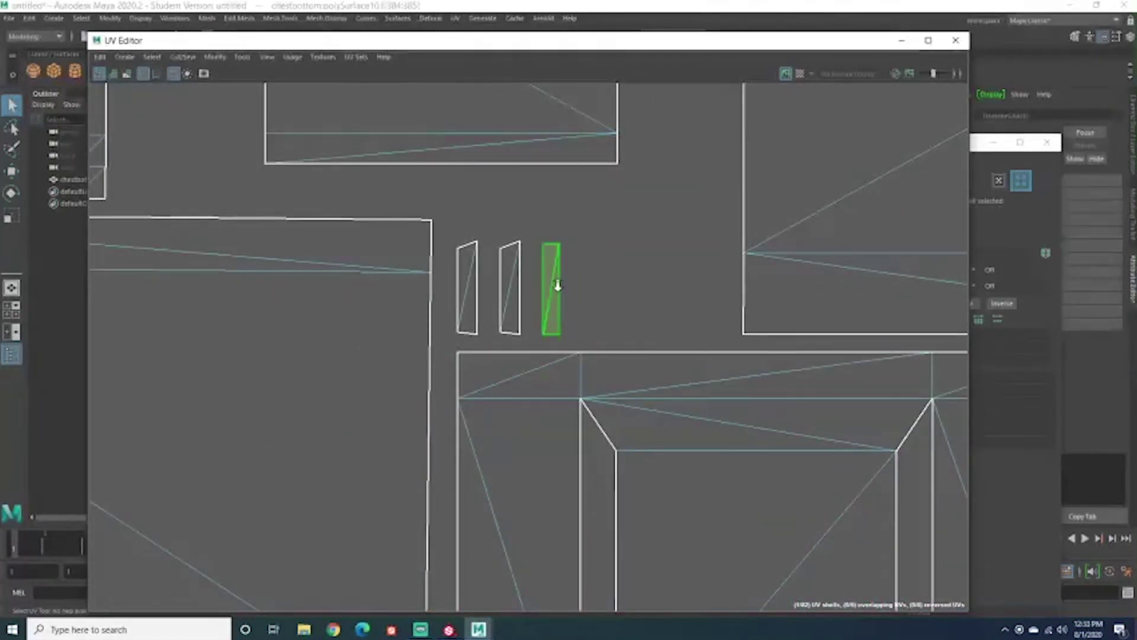
pyautogui.scroll(-3, 558, 305)
pyautogui.press('a')
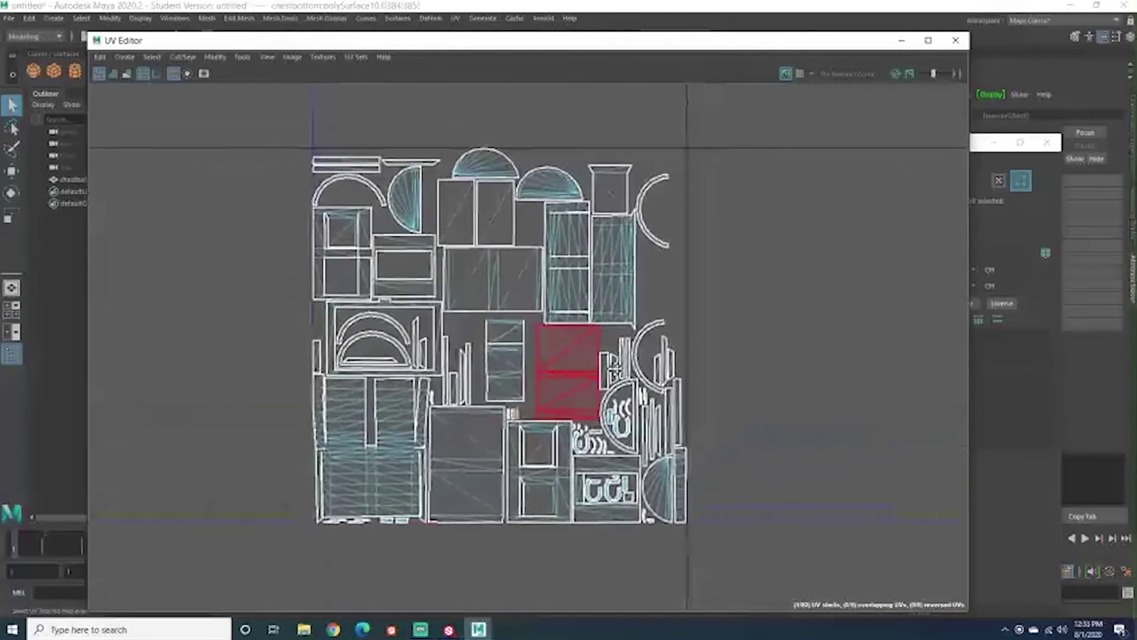
pyautogui.click(751, 355)
pyautogui.scroll(5, 508, 462)
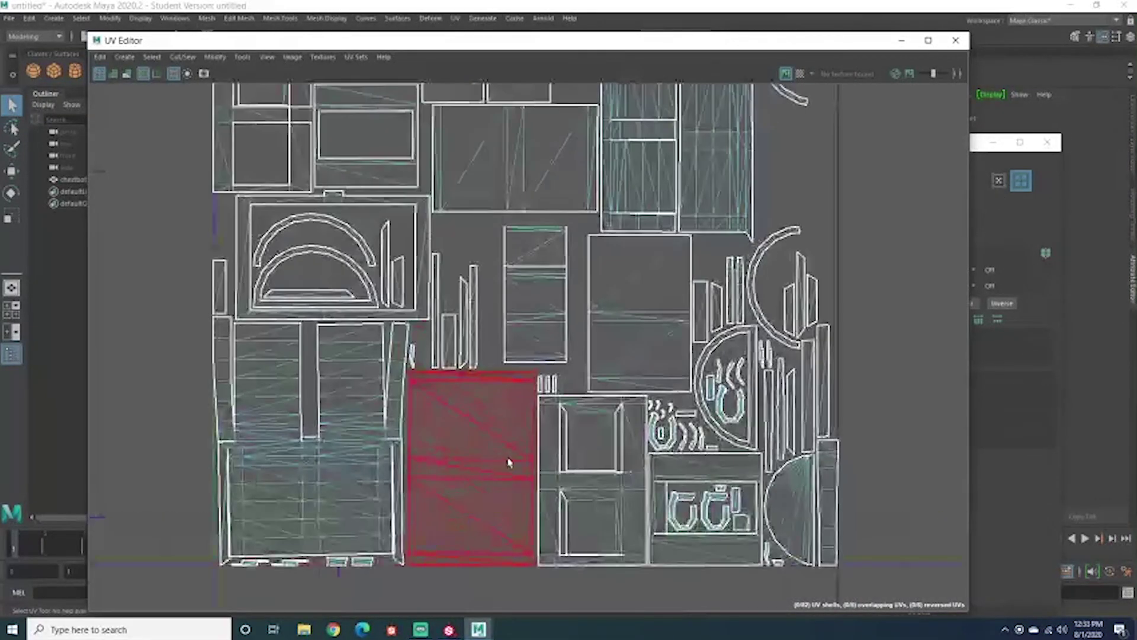
pyautogui.scroll(-4, 539, 348)
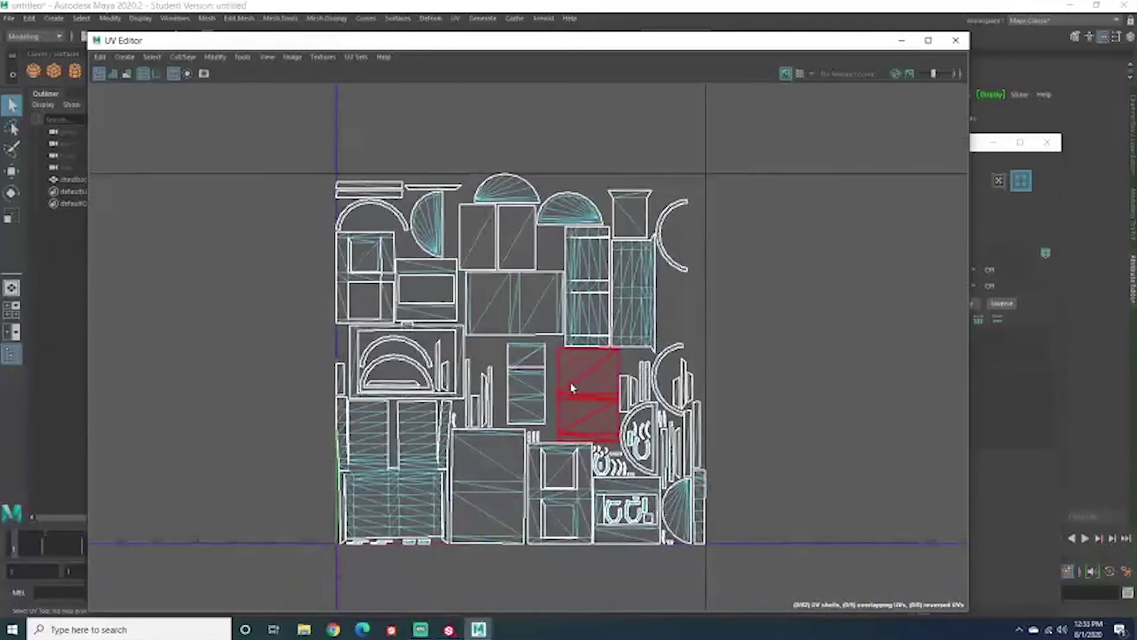
pyautogui.keyDown('alt'); pyautogui.moveTo(713, 468); pyautogui.dragTo(713, 455, button='middle'); pyautogui.keyUp('alt')
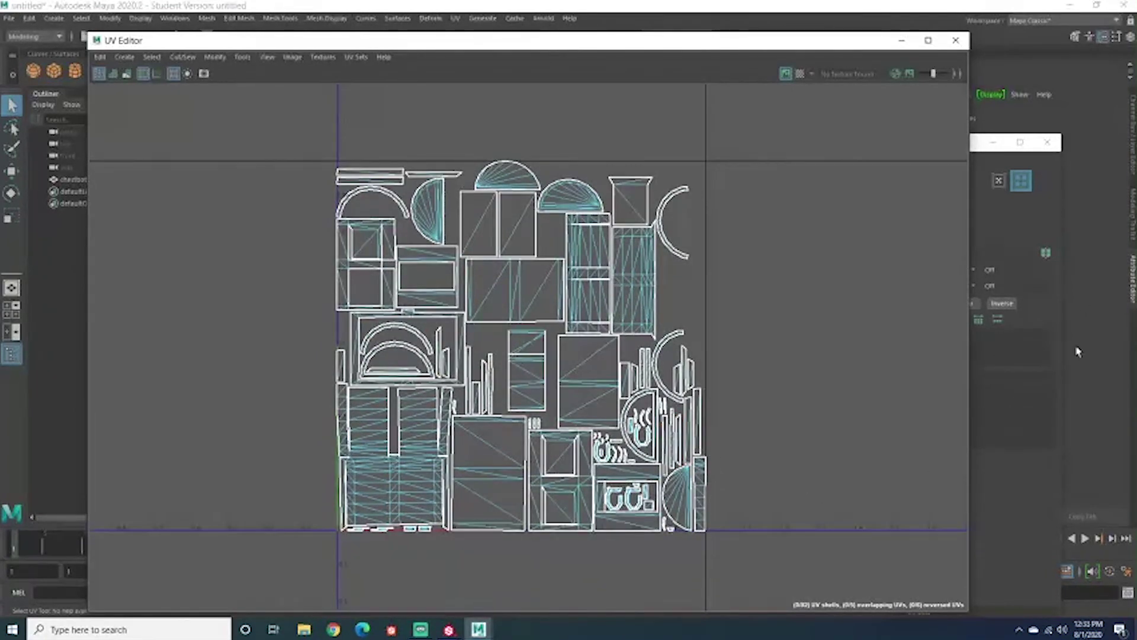
# Close the UV Editor and UV Toolkit, and switch the chest back to object mode.
pyautogui.click(956, 39)
pyautogui.moveTo(657, 237); pyautogui.dragTo(738, 191, button='right')
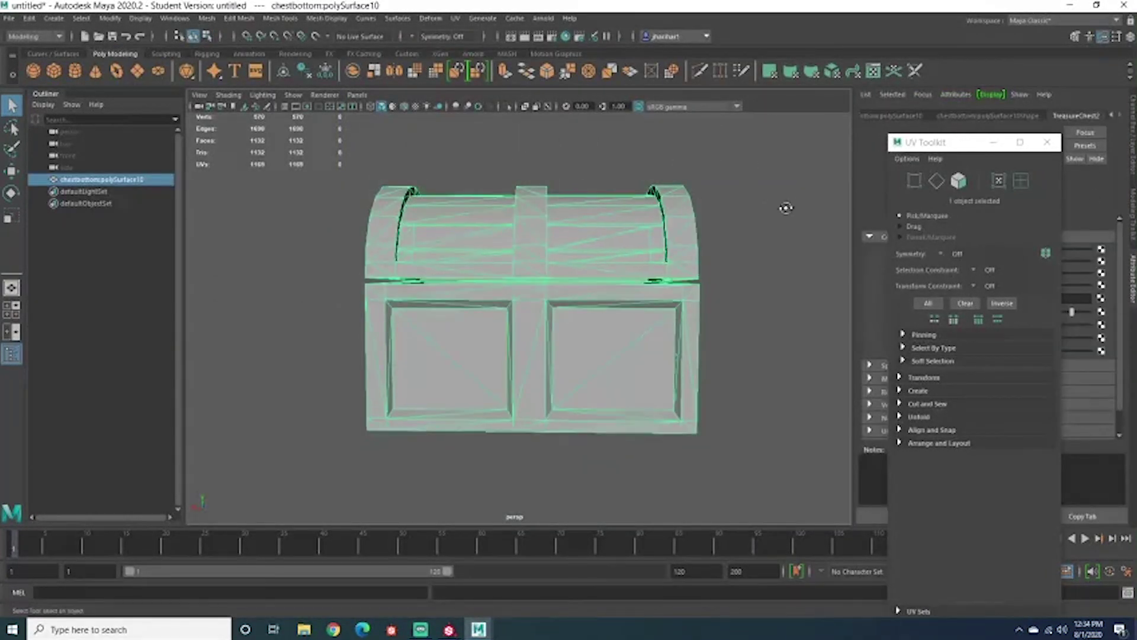
pyautogui.click(786, 208)
pyautogui.keyDown('alt'); pyautogui.moveTo(786, 209); pyautogui.dragTo(768, 231); pyautogui.keyUp('alt')
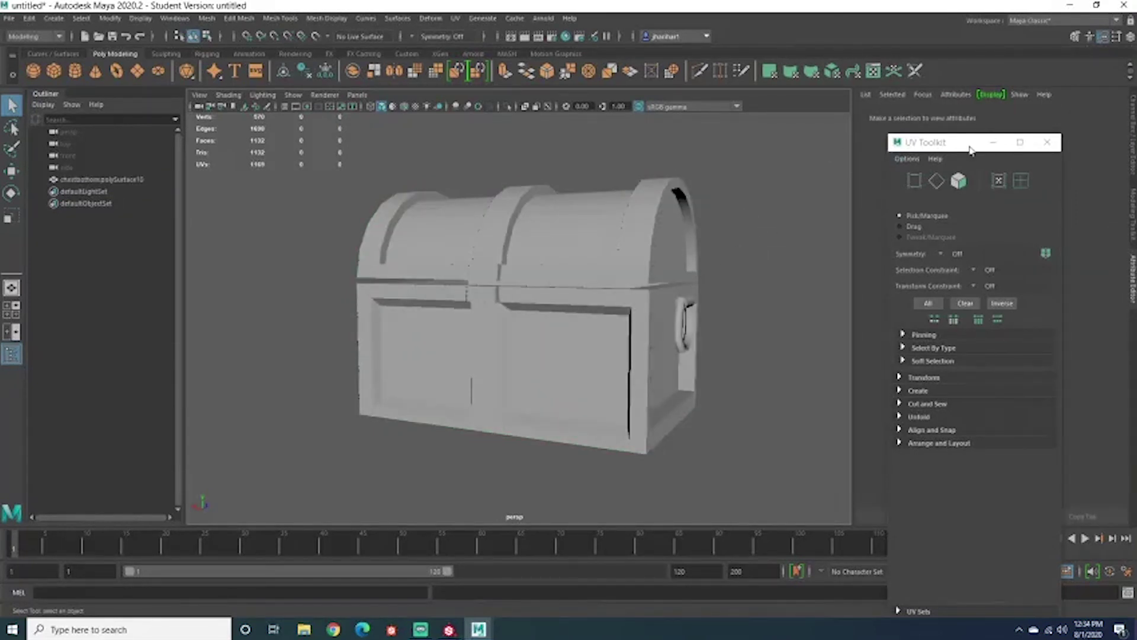
pyautogui.click(1047, 142)
# Delete the construction history of the whole chest.
pyautogui.keyDown('alt'); pyautogui.moveTo(573, 242); pyautogui.dragTo(607, 241); pyautogui.keyUp('alt')
pyautogui.click(614, 236)
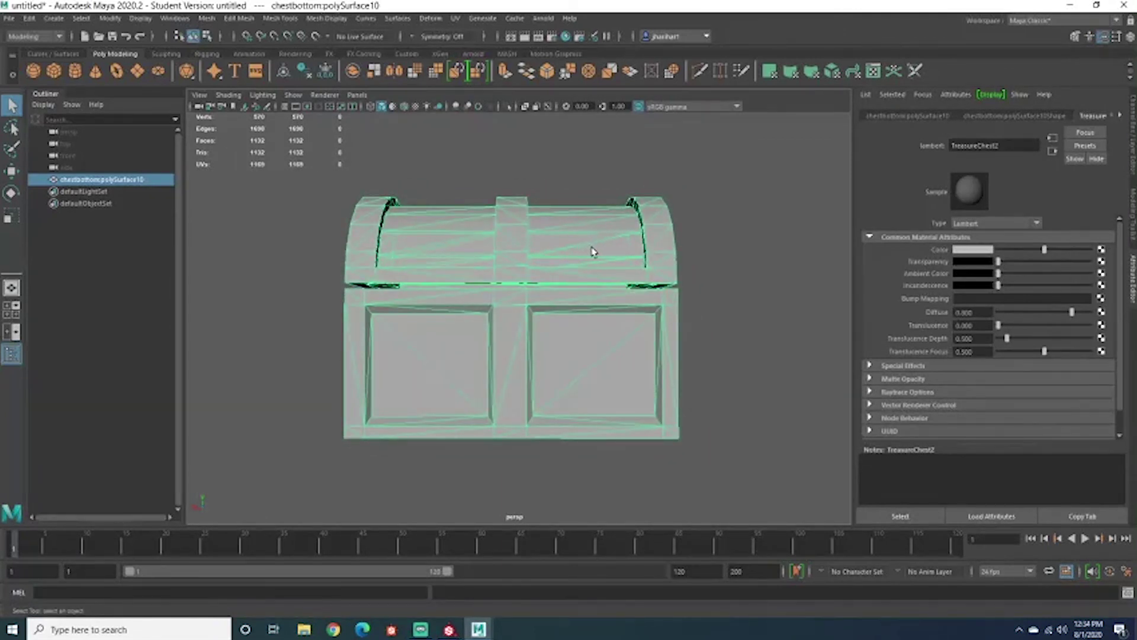
pyautogui.click(304, 71)
# Freeze the transformations of the whole chest.
pyautogui.keyDown('alt'); pyautogui.moveTo(616, 199); pyautogui.dragTo(712, 278); pyautogui.keyUp('alt')
pyautogui.click(708, 281)
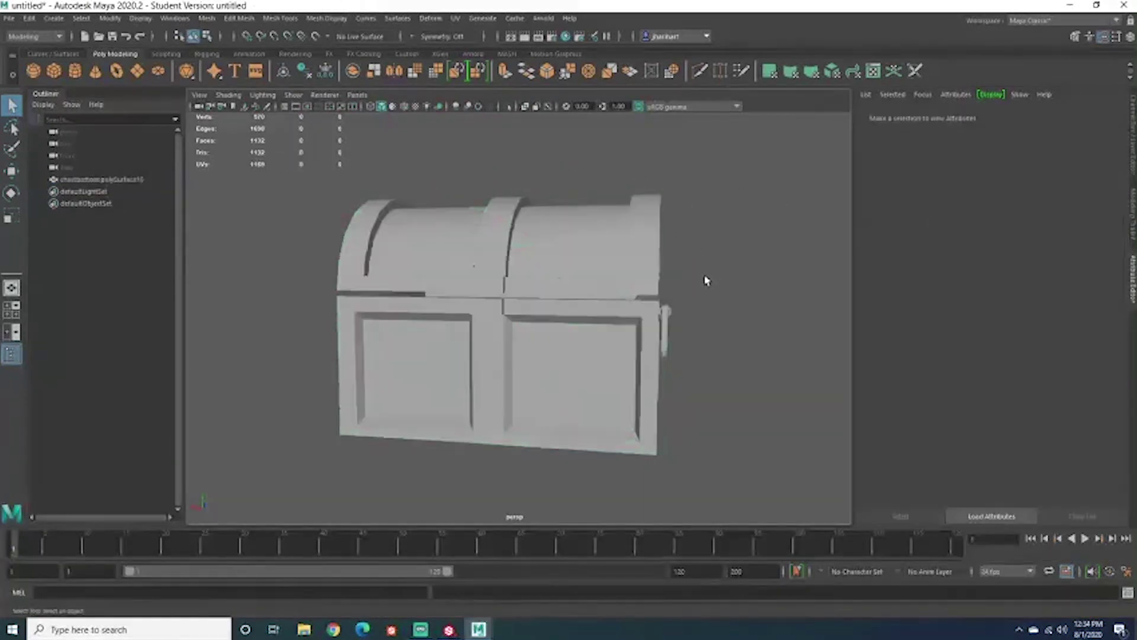
pyautogui.scroll(5, 501, 284)
pyautogui.keyDown('alt'); pyautogui.moveTo(503, 278); pyautogui.dragTo(457, 285); pyautogui.keyUp('alt')
pyautogui.click(455, 288)
pyautogui.scroll(-5, 455, 289)
pyautogui.keyDown('alt'); pyautogui.moveTo(614, 278); pyautogui.dragTo(614, 261); pyautogui.keyUp('alt')
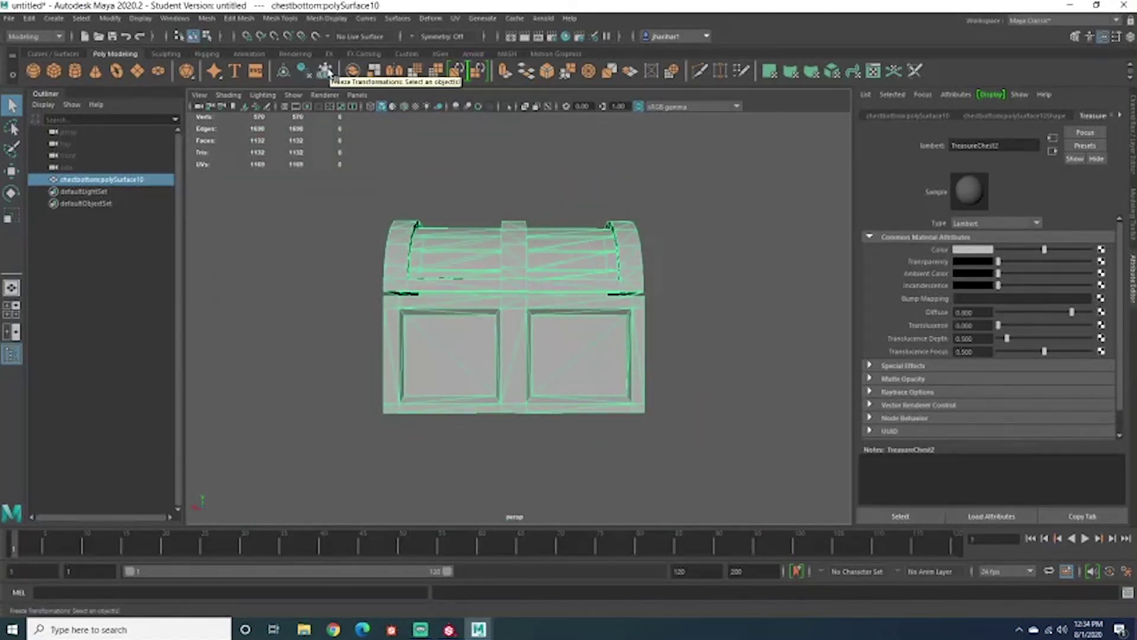
pyautogui.click(326, 71)
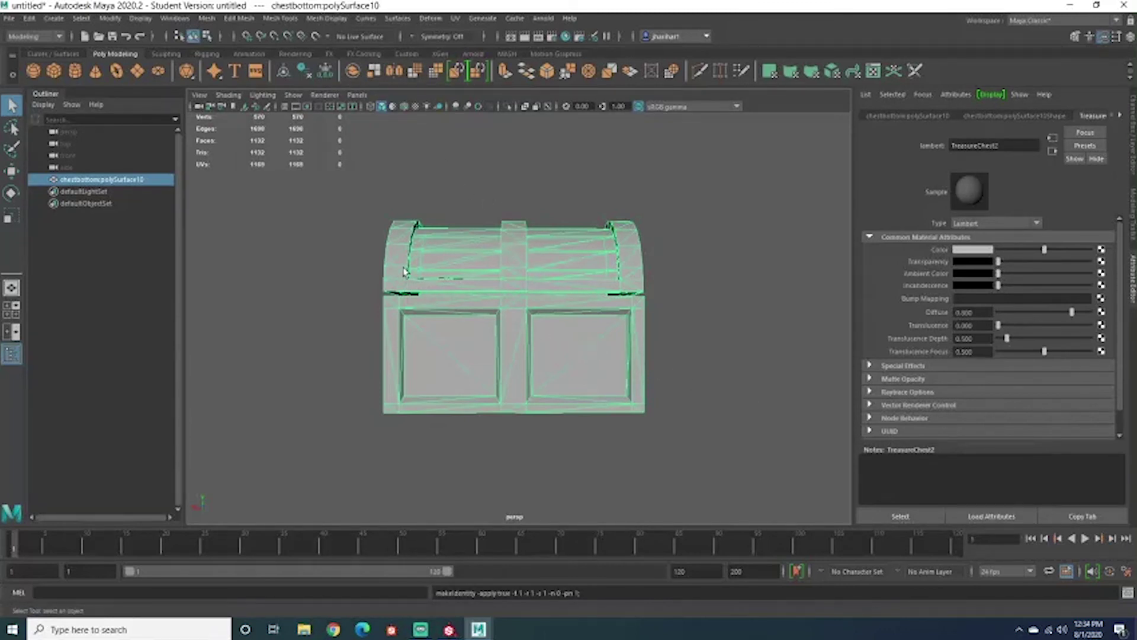
# Check the chest's translate, rotate and scale channels and view it from several angles.
pyautogui.keyDown('alt'); pyautogui.moveTo(479, 306); pyautogui.dragTo(754, 386); pyautogui.keyUp('alt')
pyautogui.scroll(3, 498, 278)
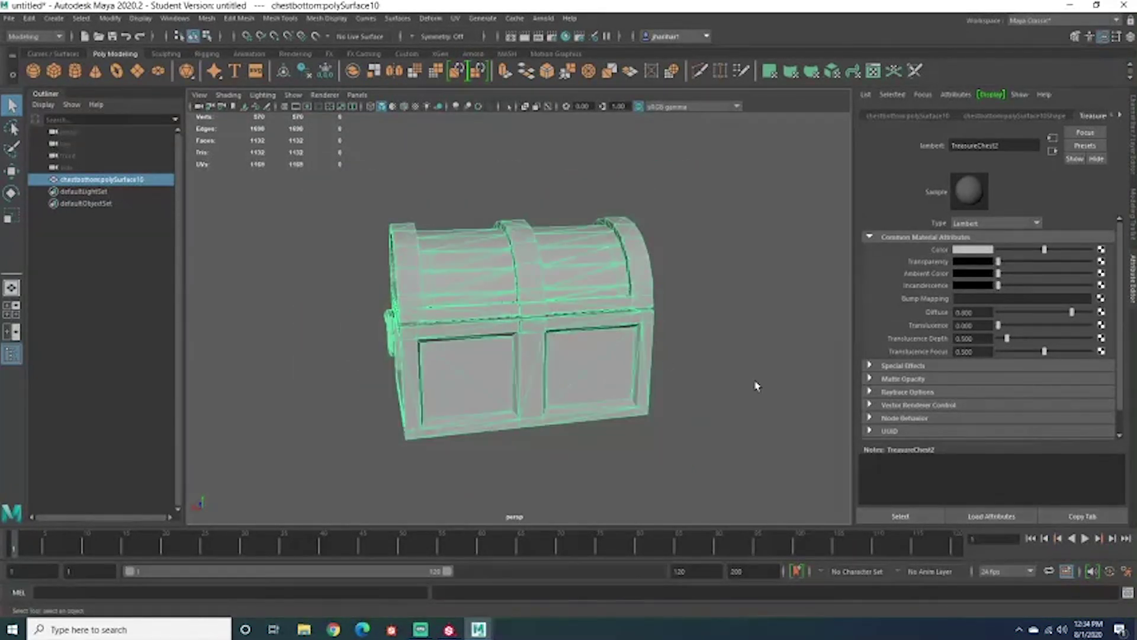
pyautogui.click(754, 385)
pyautogui.click(571, 342)
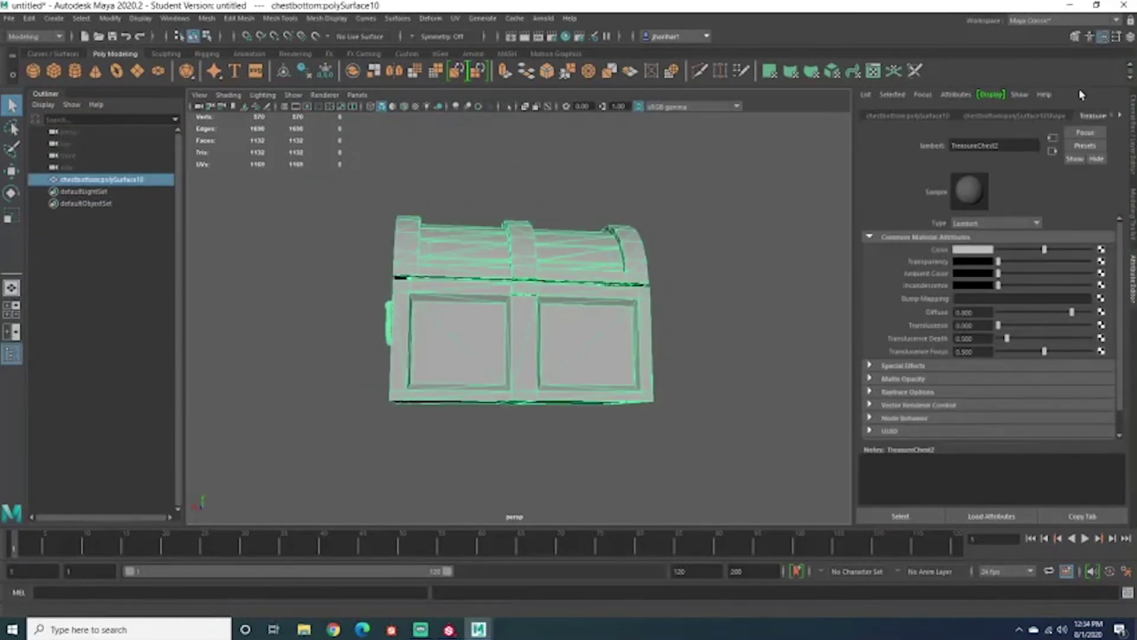
pyautogui.click(1133, 133)
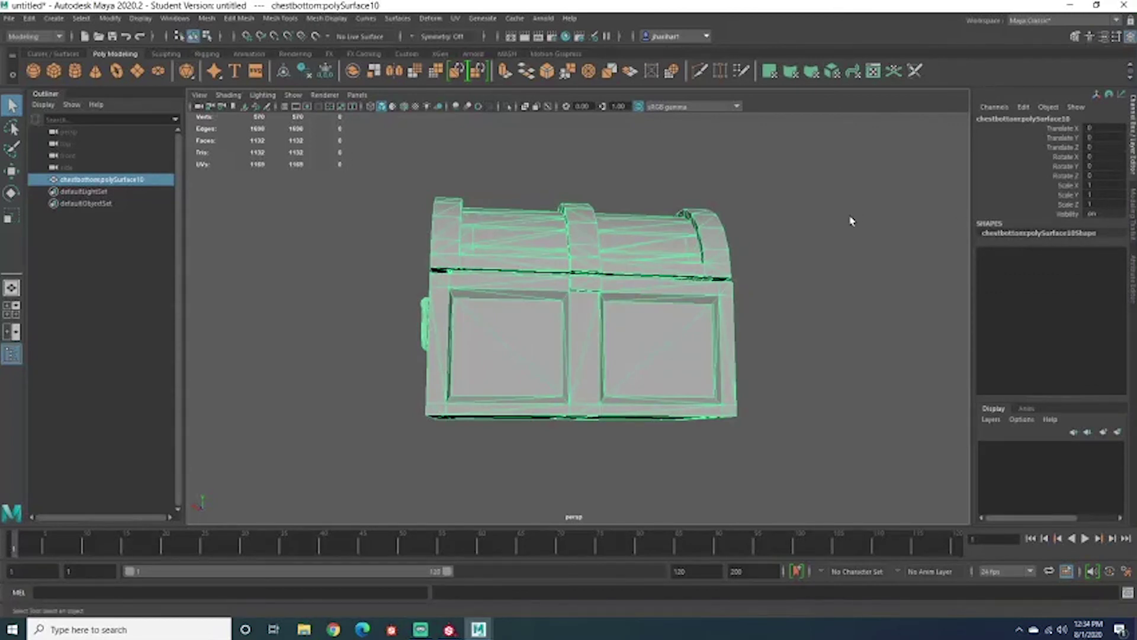
pyautogui.keyDown('alt'); pyautogui.moveTo(851, 221); pyautogui.dragTo(871, 236); pyautogui.keyUp('alt')
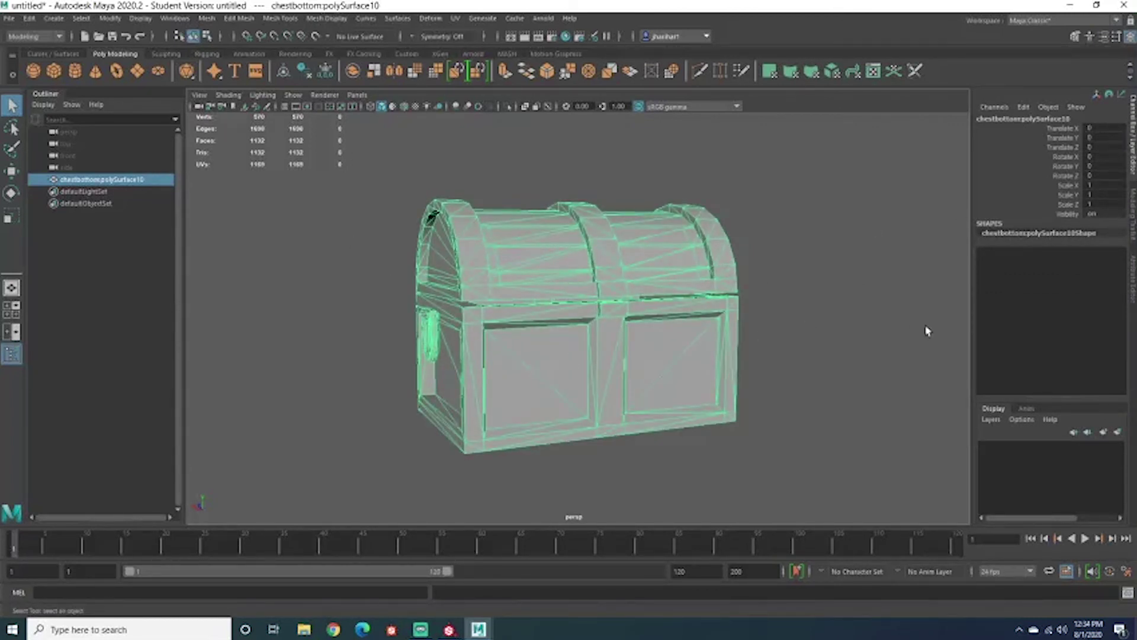
pyautogui.keyDown('alt'); pyautogui.moveTo(825, 325); pyautogui.dragTo(878, 315); pyautogui.keyUp('alt')
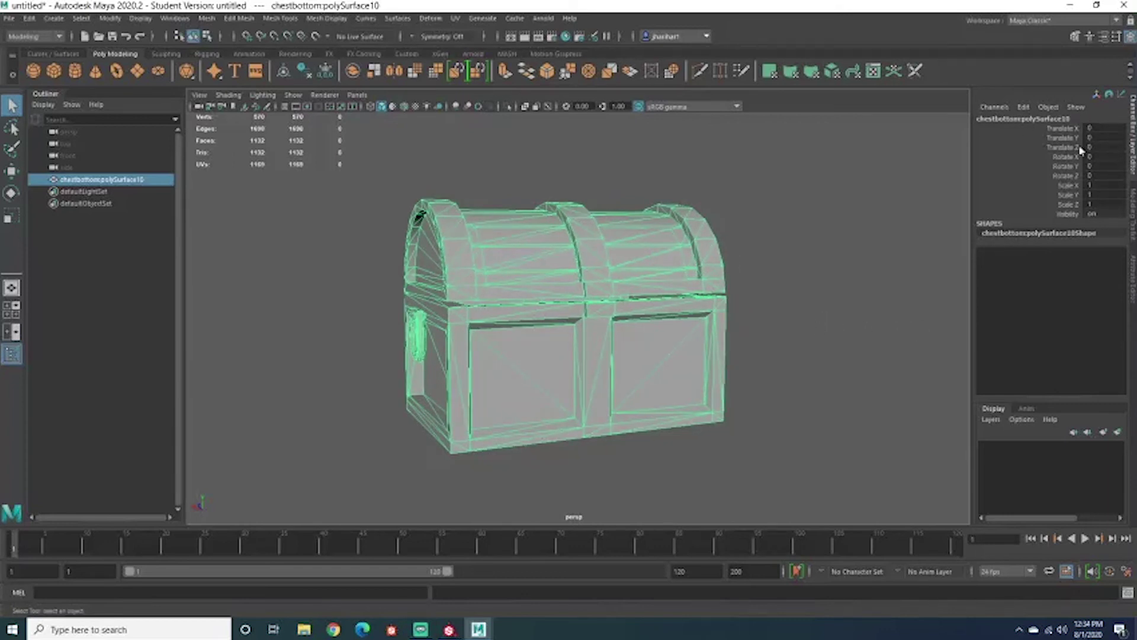
pyautogui.press('3')
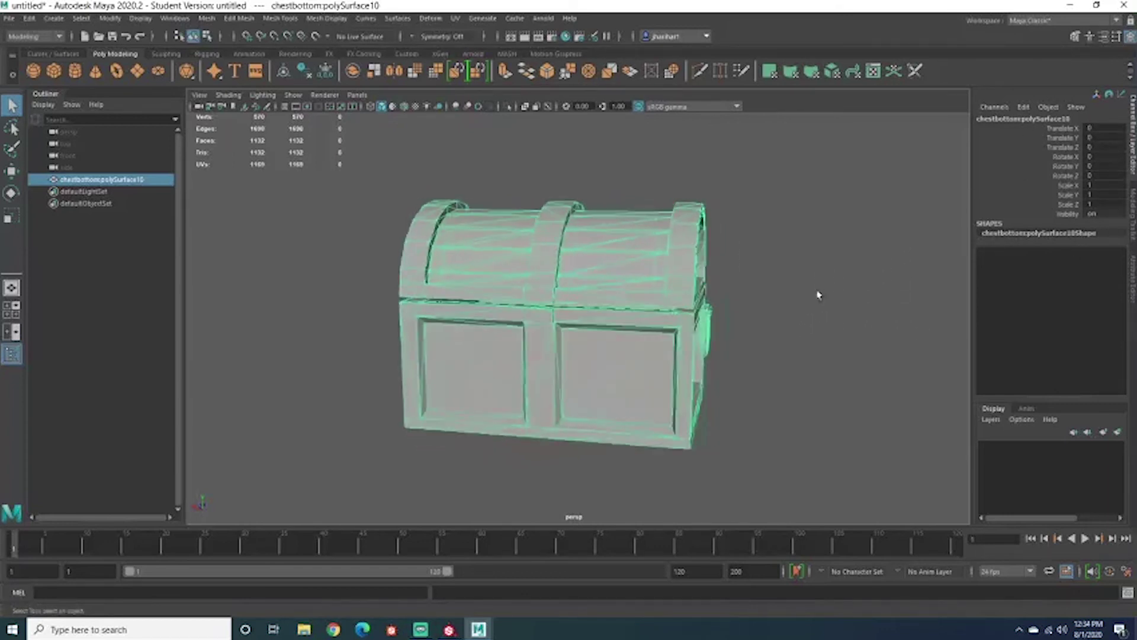
# Select the whole chest in the viewport and open the export settings for the selection only.
pyautogui.keyDown('alt'); pyautogui.moveTo(549, 278); pyautogui.dragTo(553, 240); pyautogui.keyUp('alt')
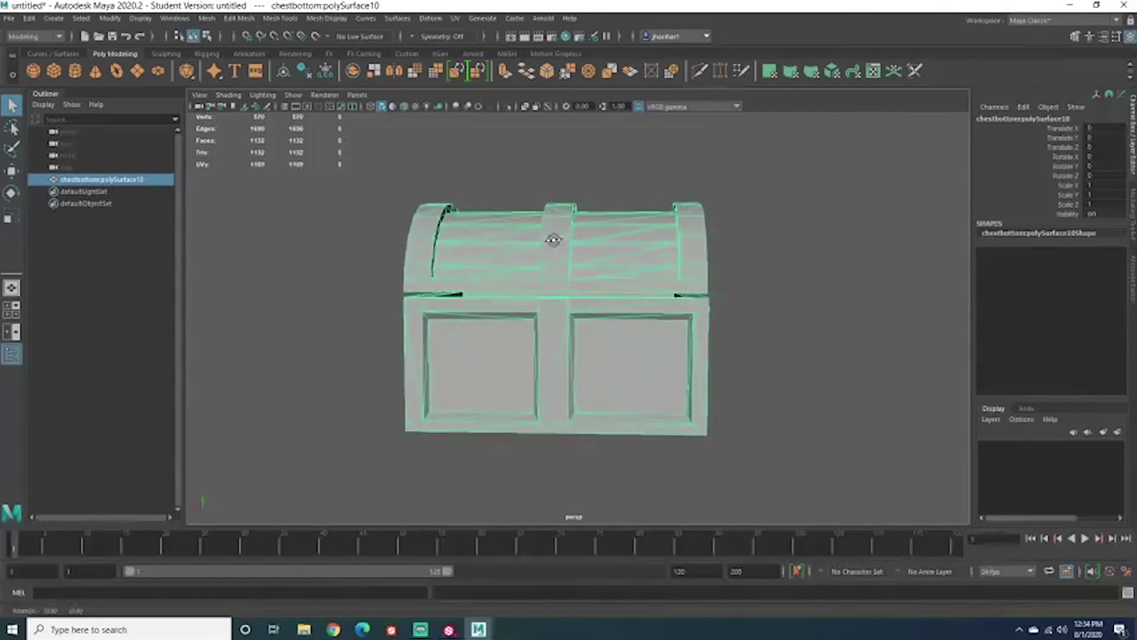
pyautogui.click(803, 310)
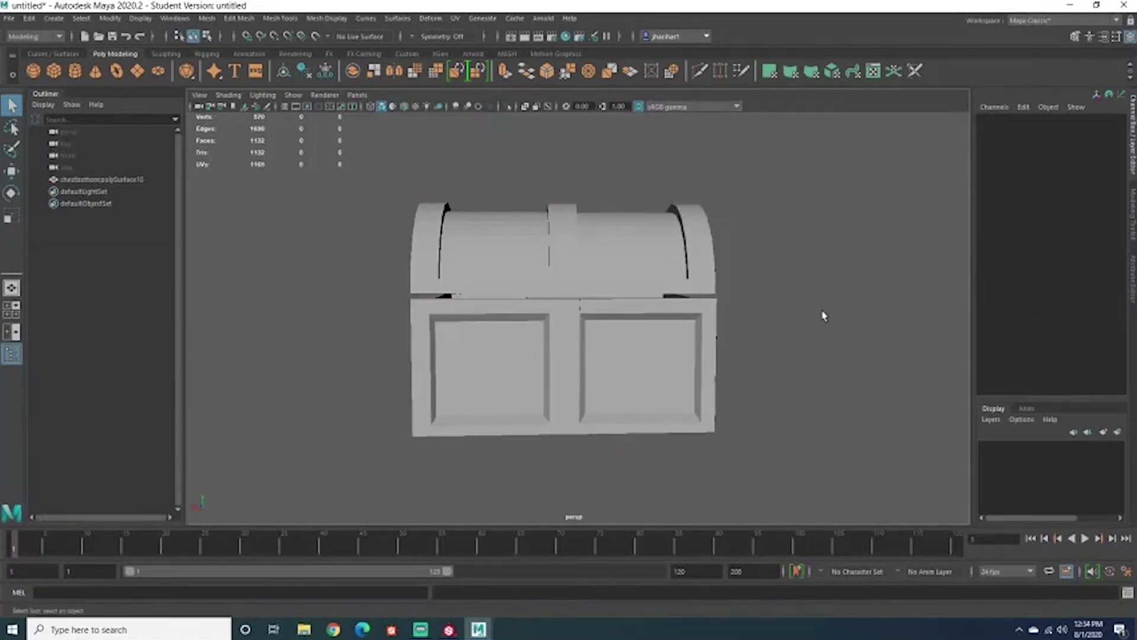
pyautogui.click(576, 286)
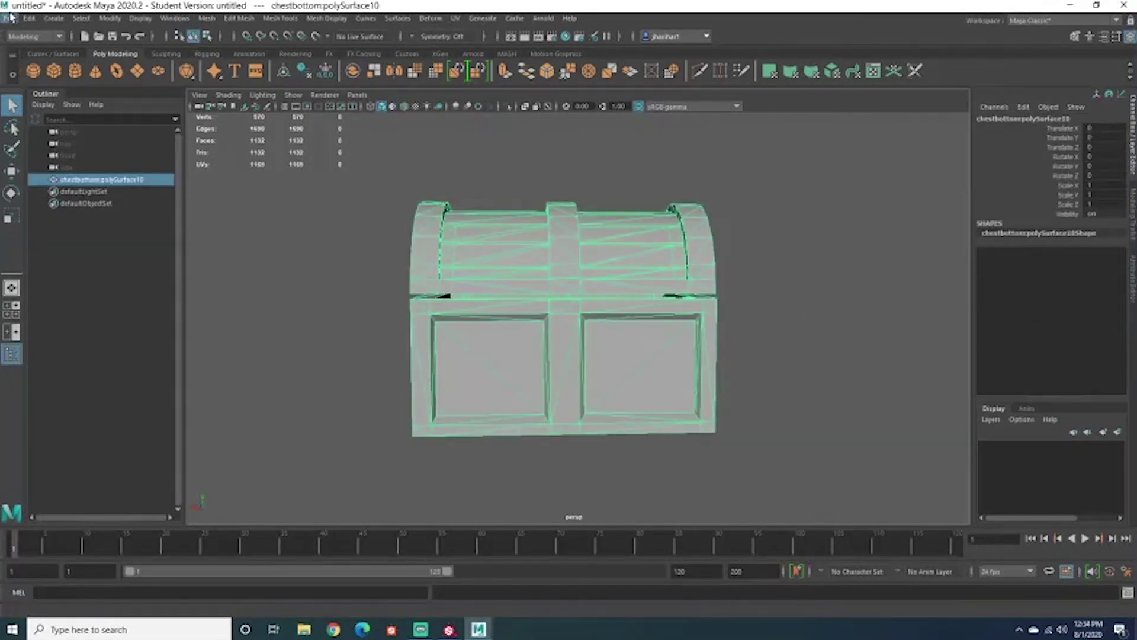
pyautogui.click(10, 19)
pyautogui.click(46, 172)
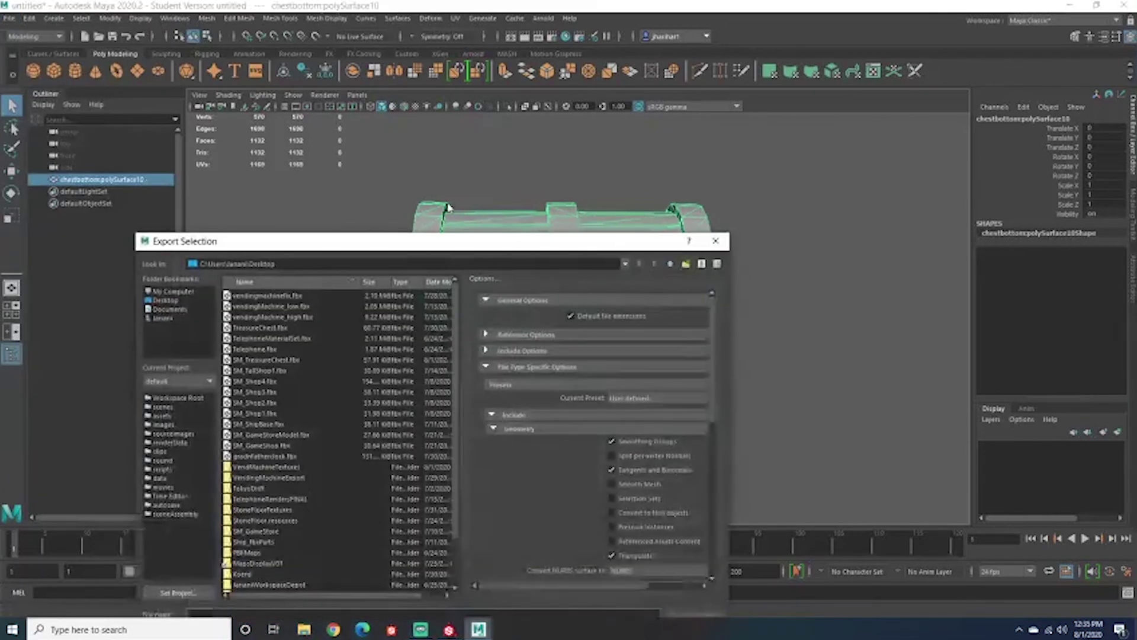
pyautogui.moveTo(548, 244); pyautogui.dragTo(617, 100)
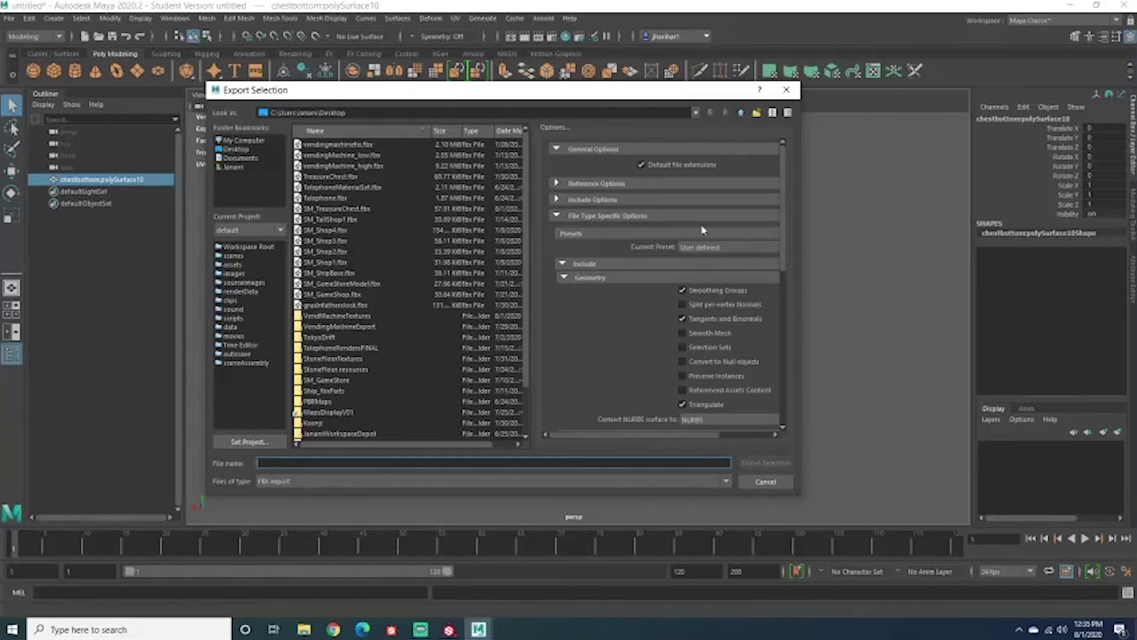
# Review the FBX export's geometry, animation, advanced, connections, embed media and audio options.
pyautogui.scroll(-1, 705, 290)
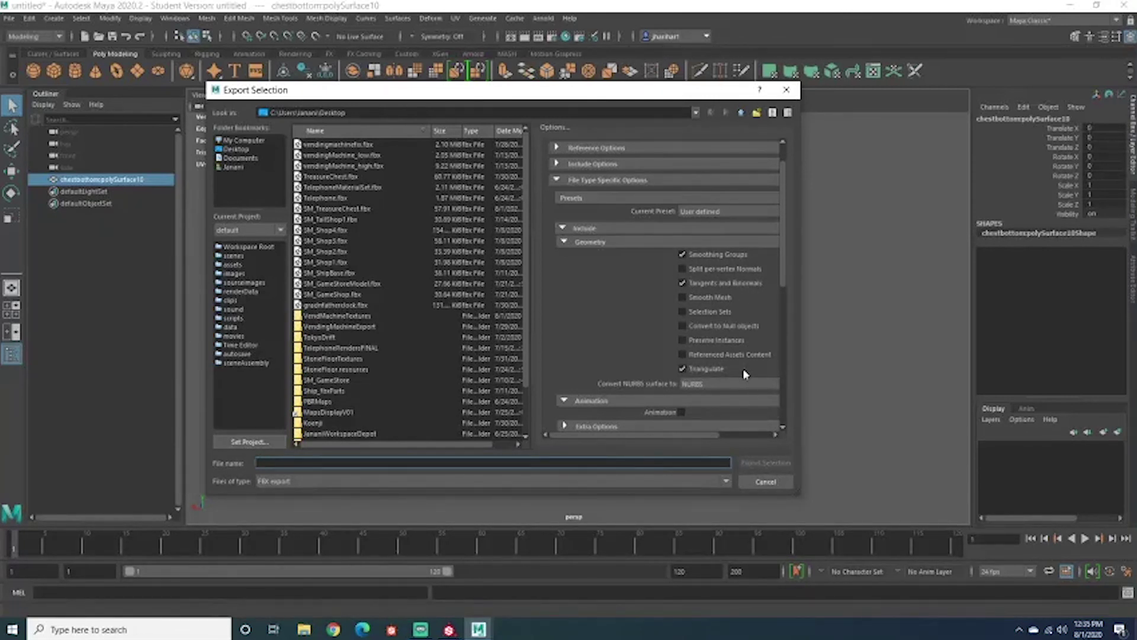
pyautogui.scroll(-3, 664, 280)
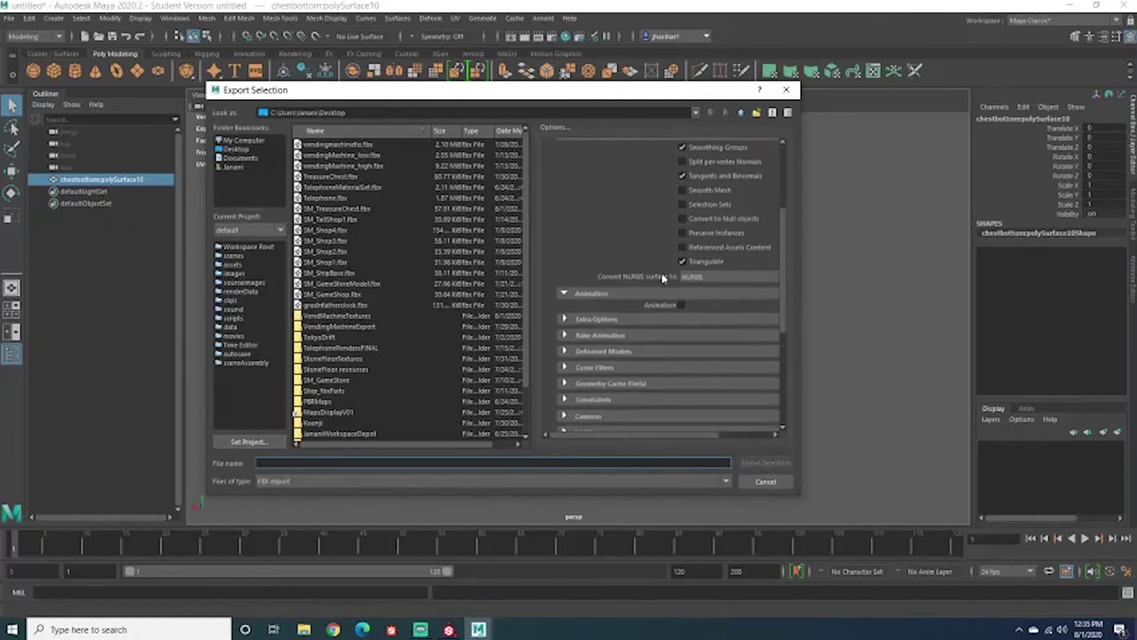
pyautogui.scroll(-3, 665, 284)
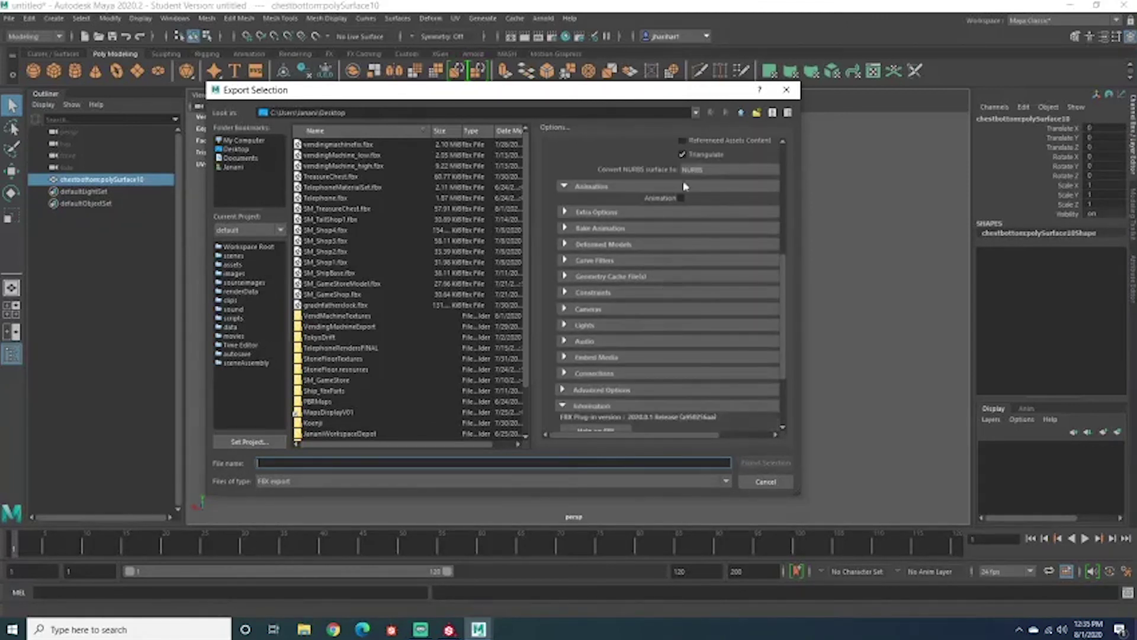
pyautogui.click(595, 187)
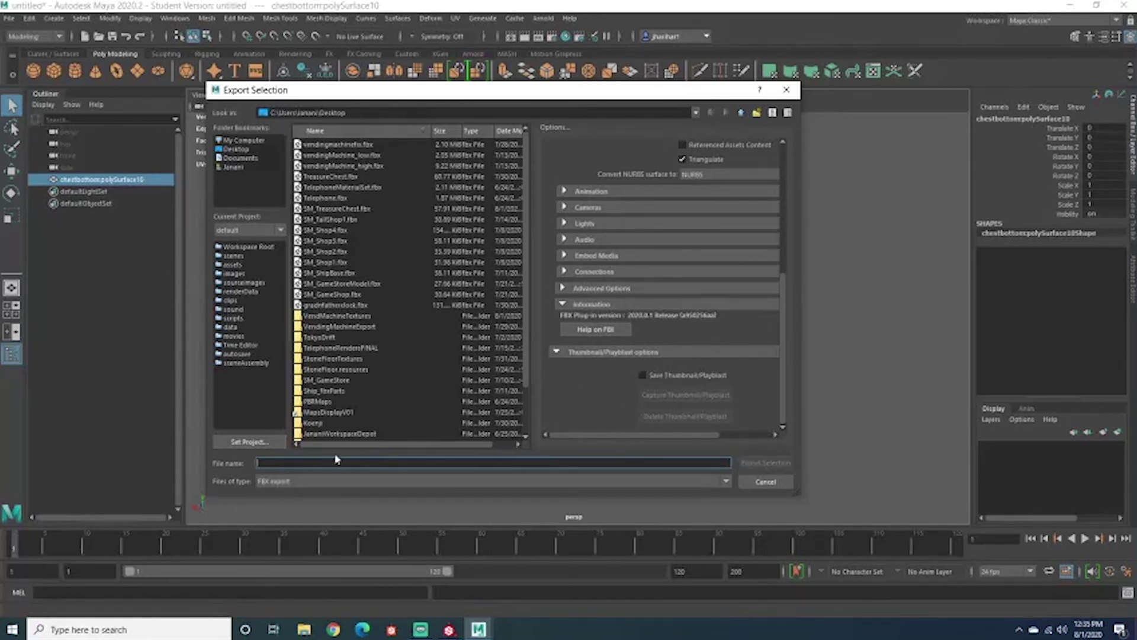
pyautogui.scroll(1, 610, 311)
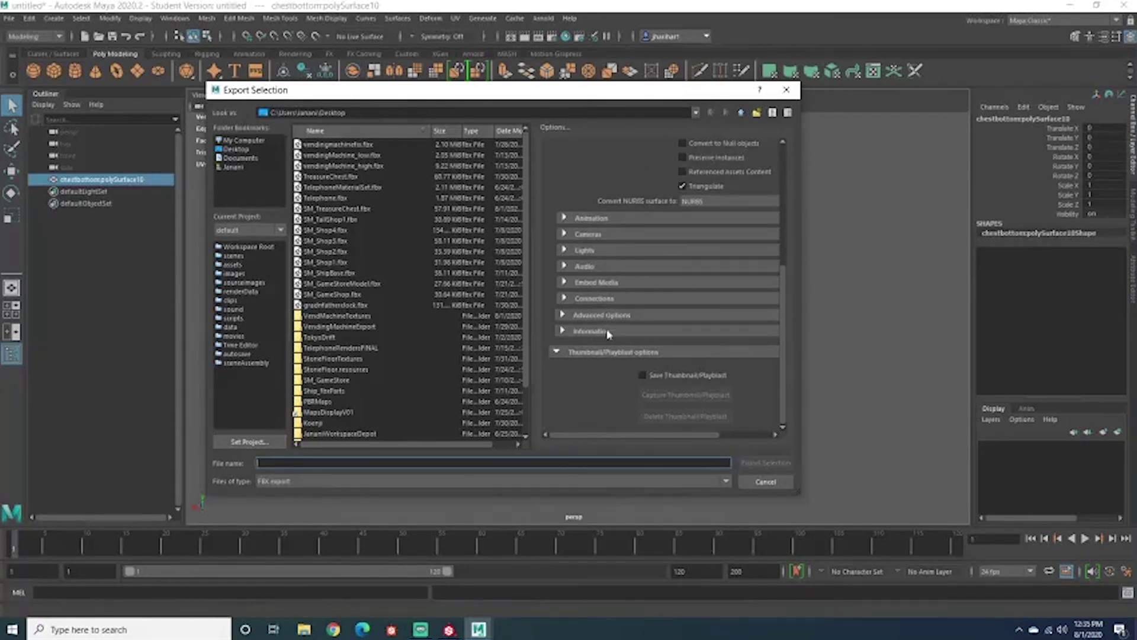
pyautogui.click(607, 335)
pyautogui.click(614, 315)
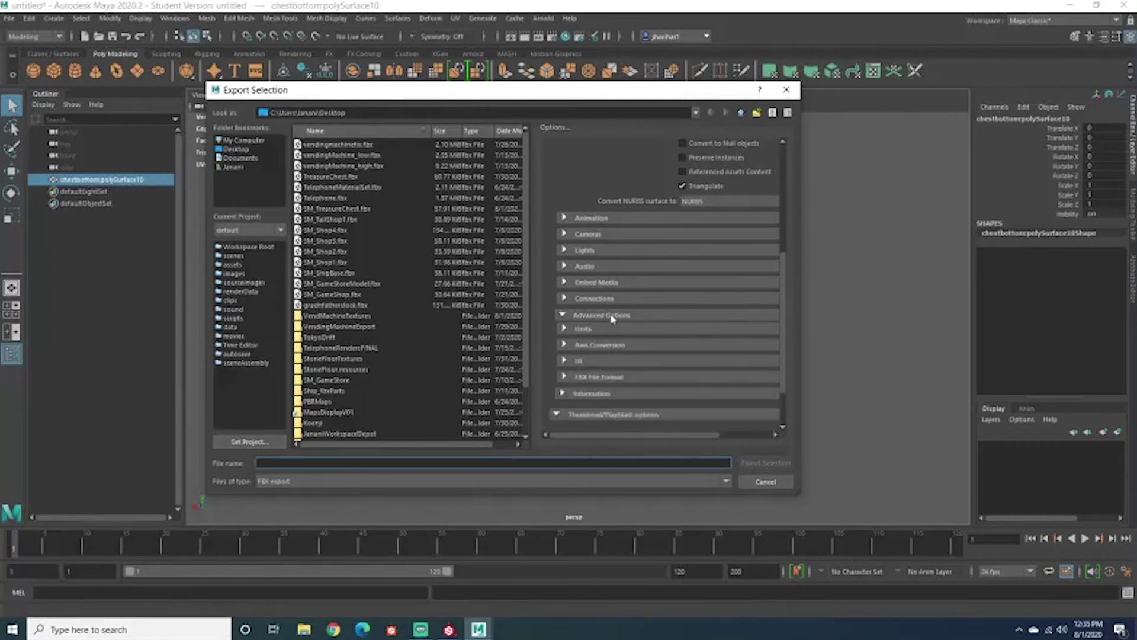
pyautogui.click(614, 315)
pyautogui.click(602, 301)
pyautogui.click(602, 302)
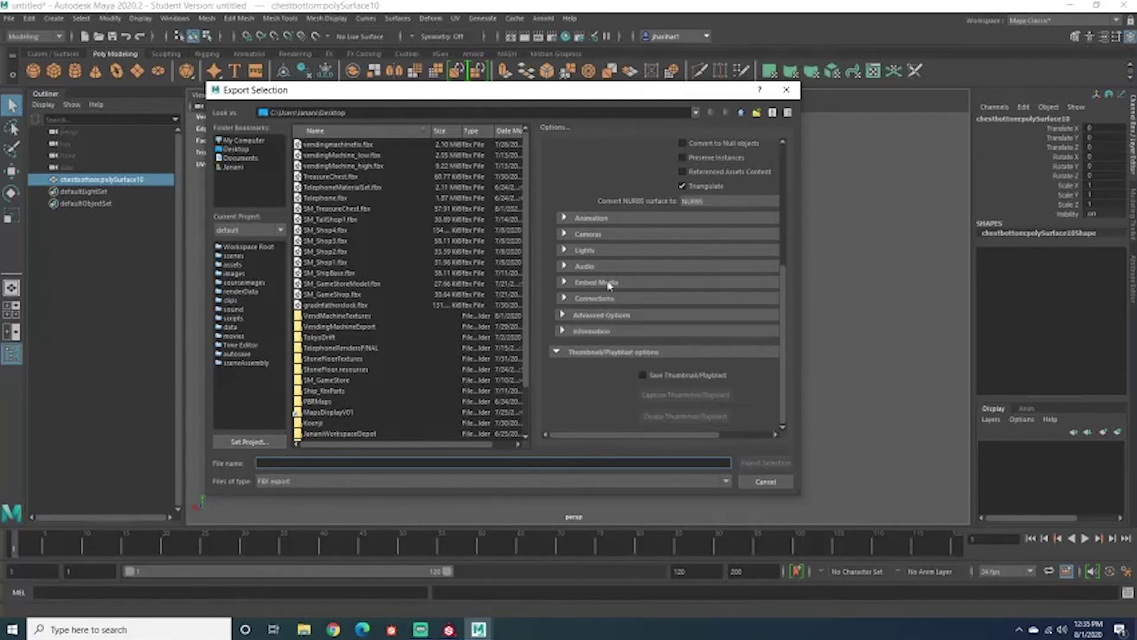
pyautogui.click(610, 284)
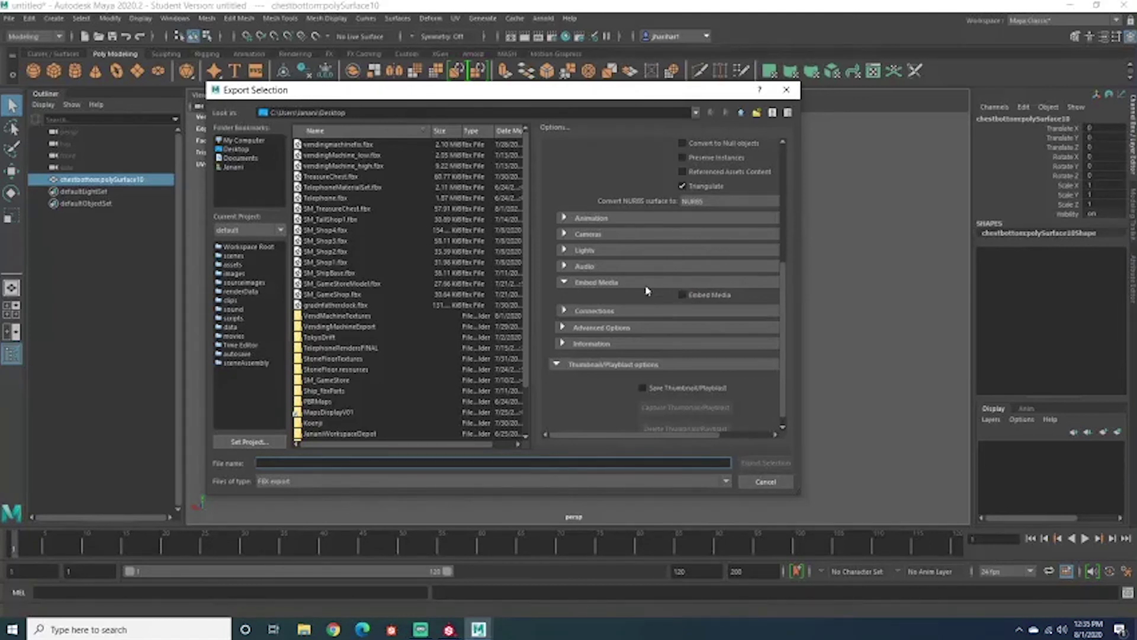
pyautogui.click(616, 282)
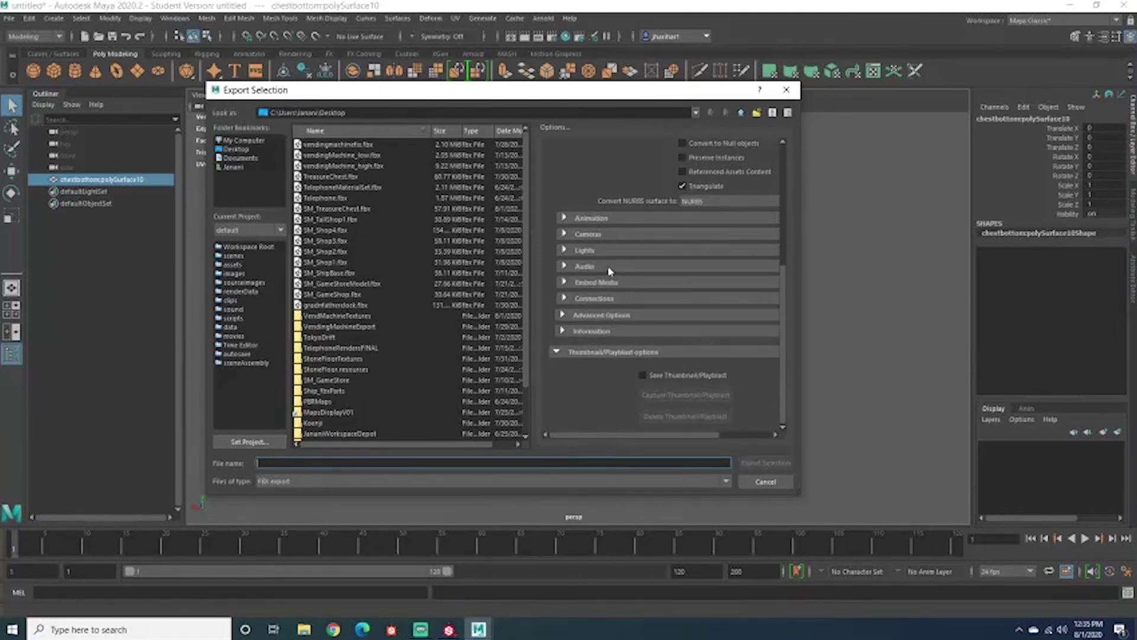
pyautogui.click(610, 268)
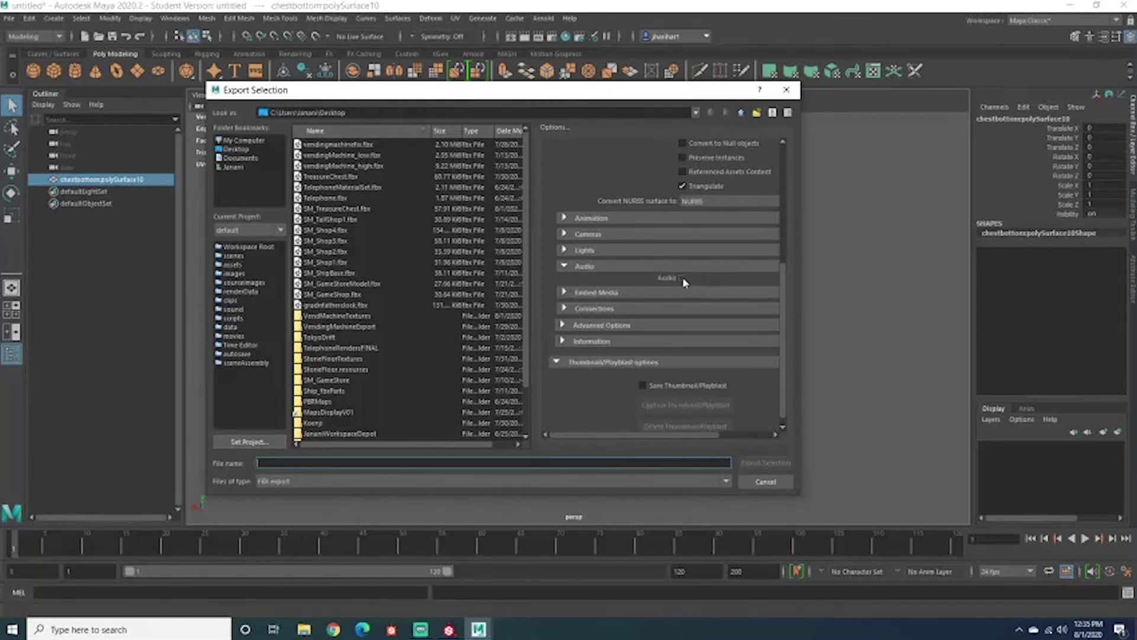
pyautogui.click(660, 267)
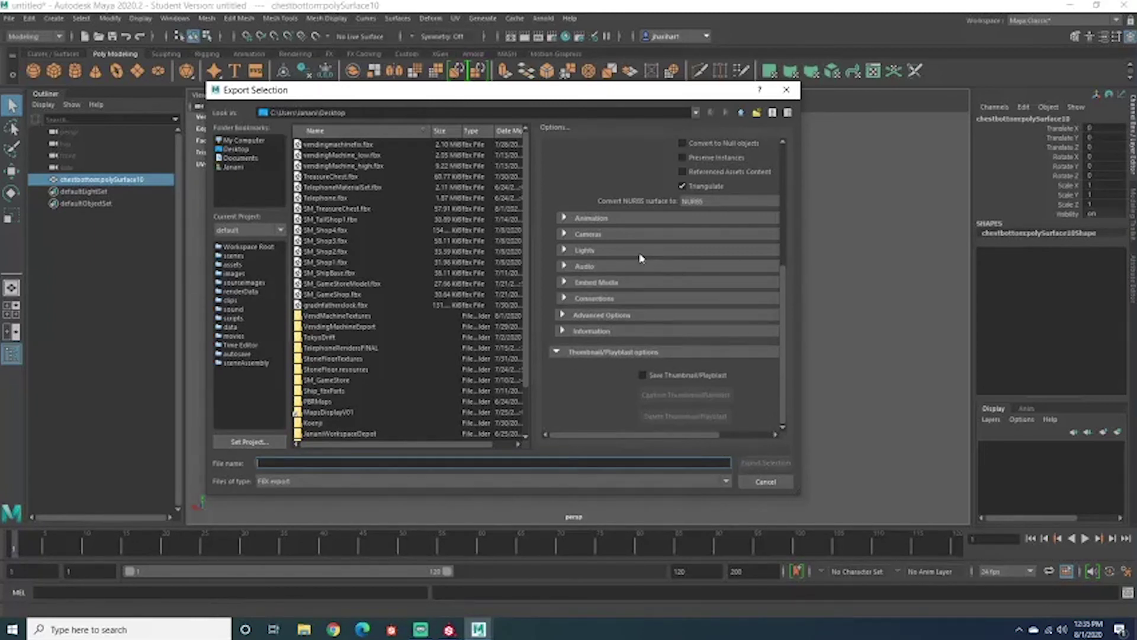
# Exclude lights from the FBX export and check the cameras and animation options.
pyautogui.click(641, 252)
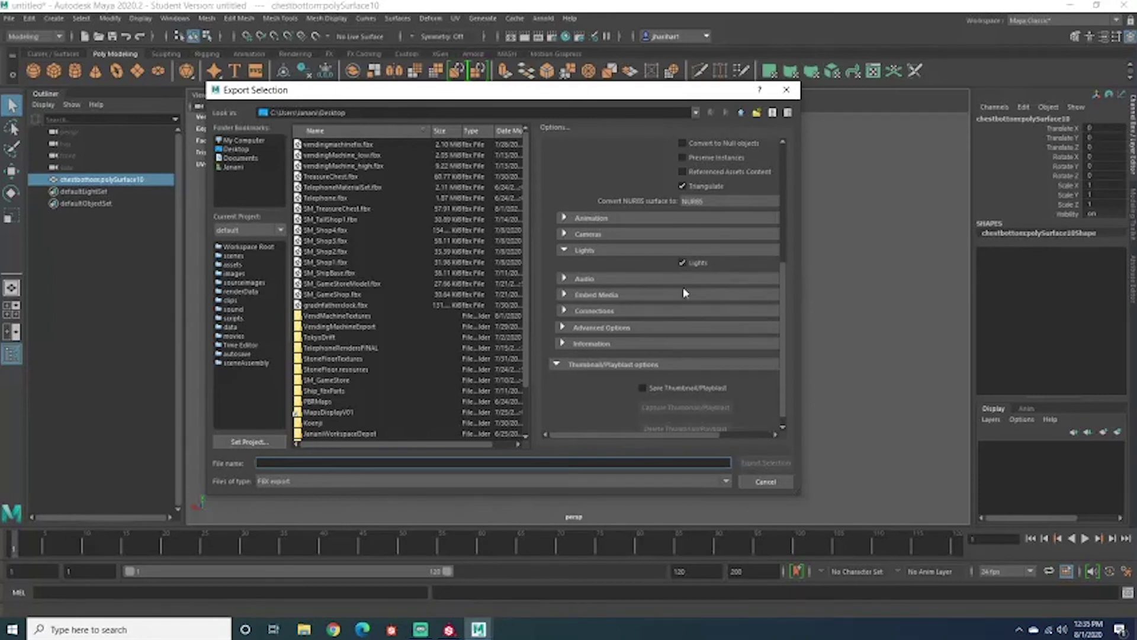
pyautogui.click(683, 263)
pyautogui.click(666, 251)
pyautogui.click(617, 234)
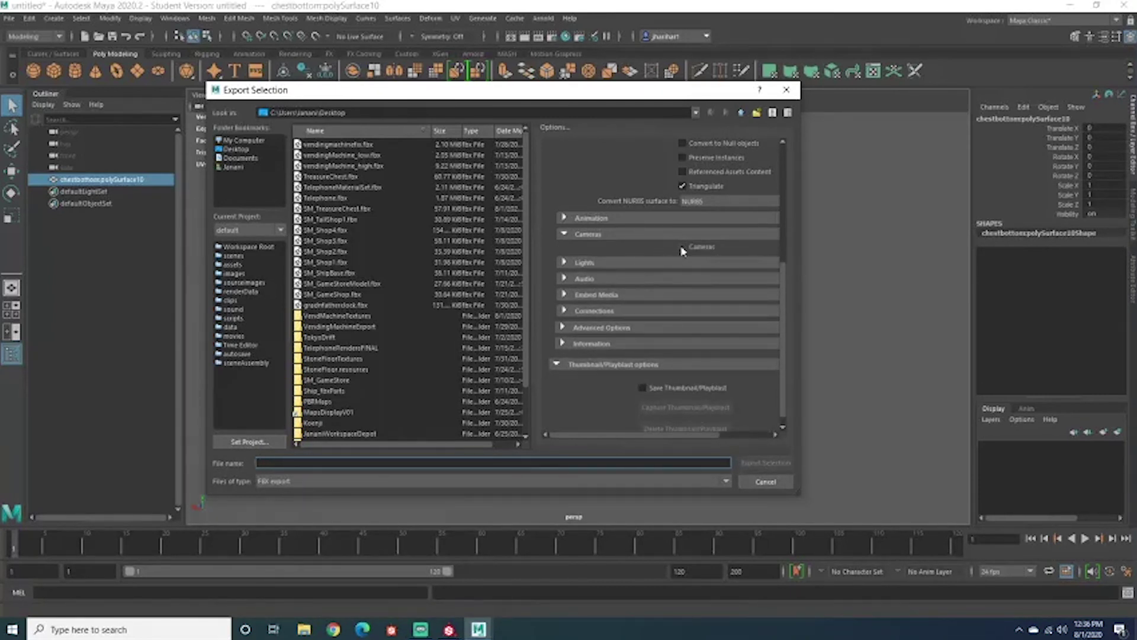
pyautogui.click(660, 234)
pyautogui.click(638, 217)
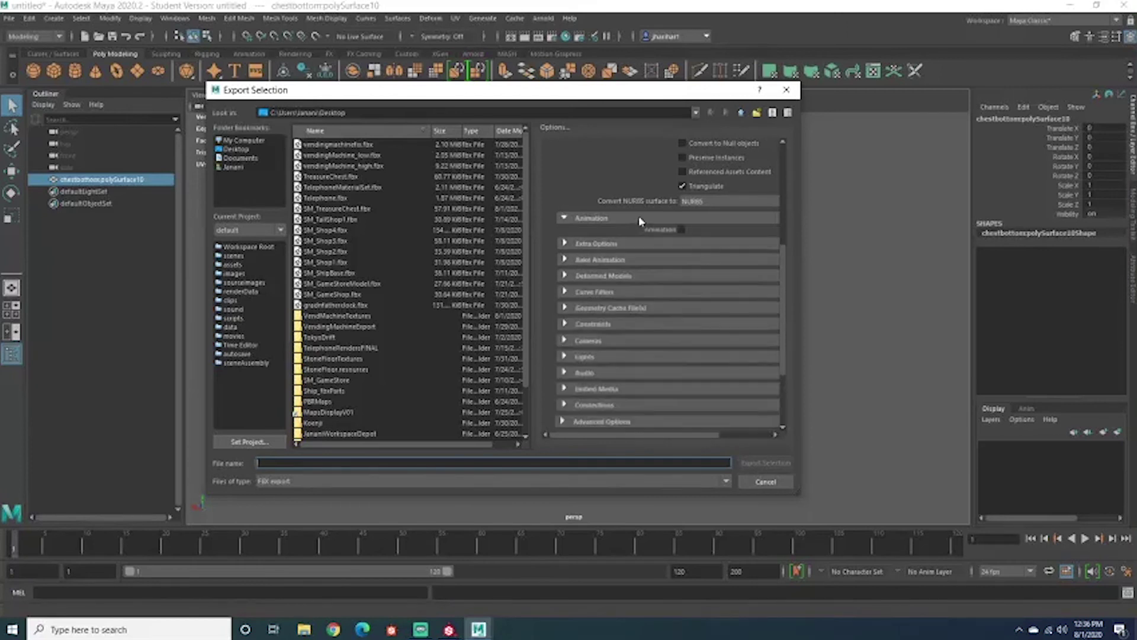
pyautogui.click(676, 217)
pyautogui.click(675, 215)
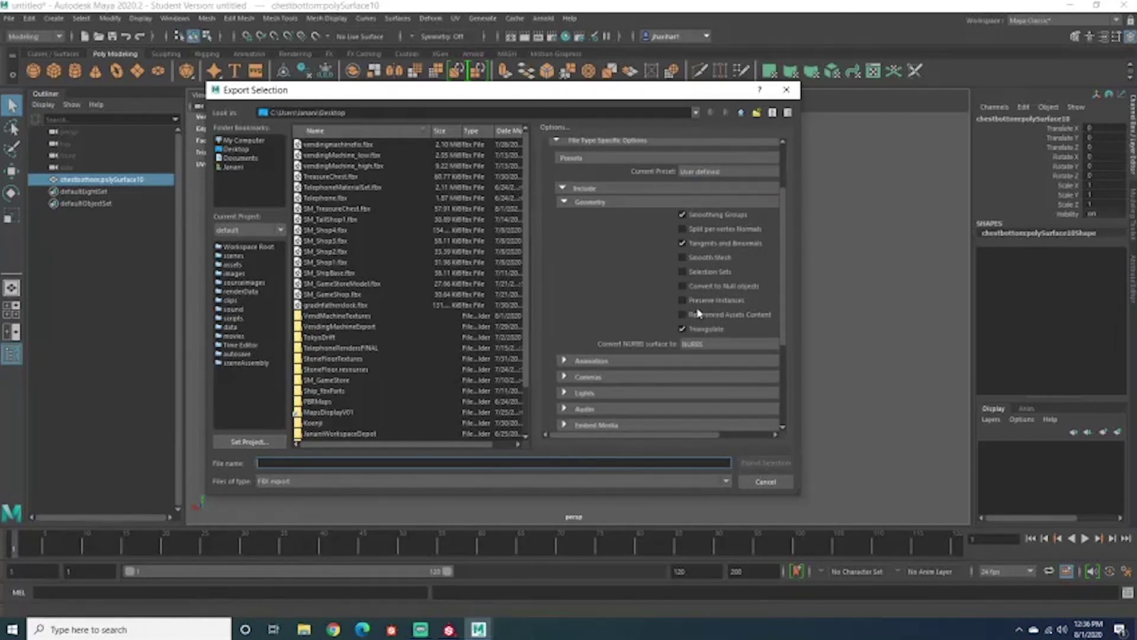
# Export the selected chest to the Desktop as SM_TreasureChest.fbx, replacing the existing file.
pyautogui.write('s')
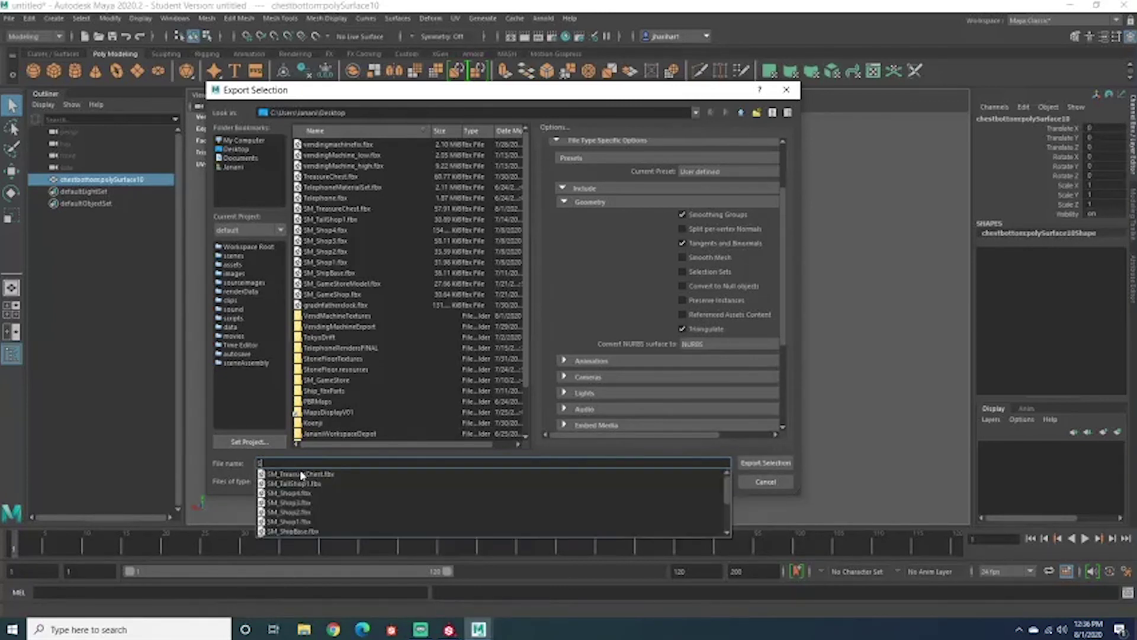
pyautogui.write('M_')
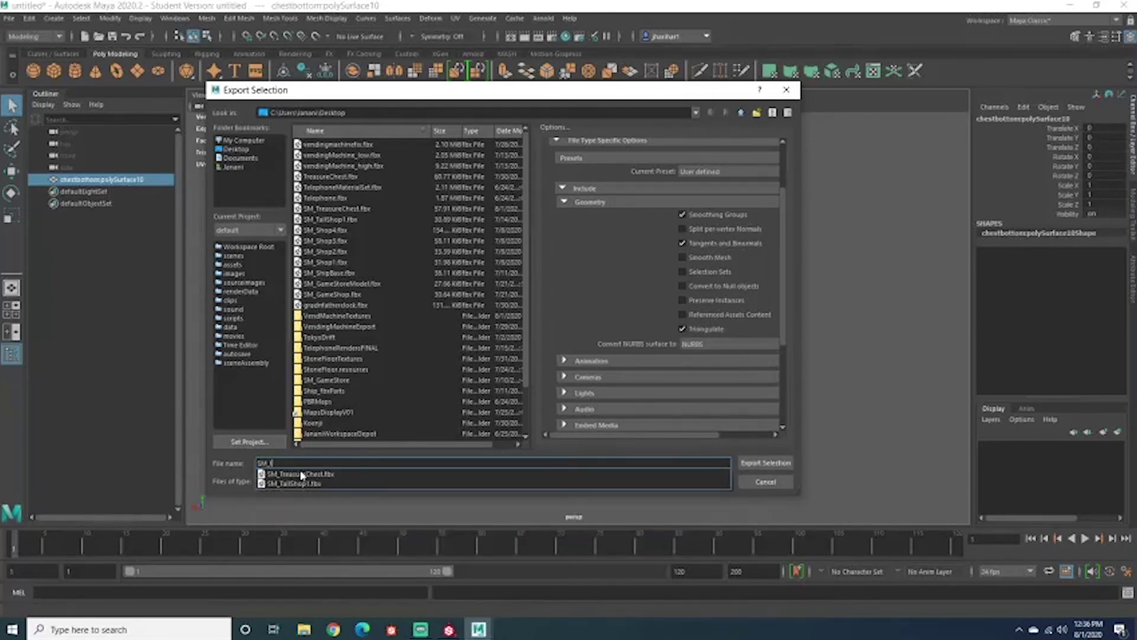
pyautogui.write('Tre')
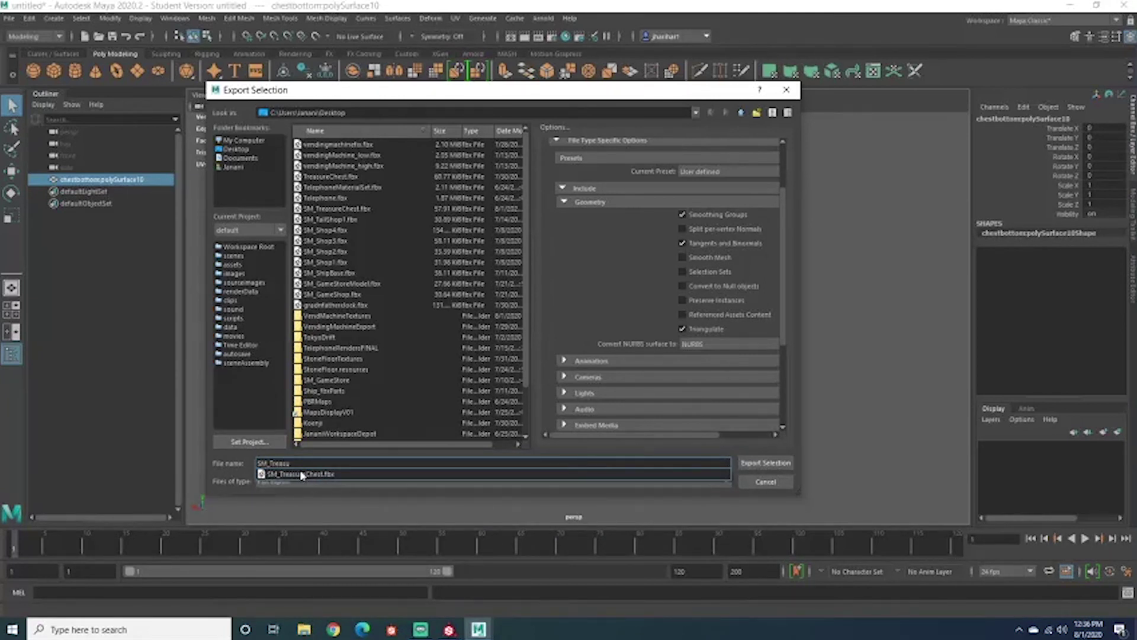
pyautogui.write('asu')
pyautogui.press('Down')
pyautogui.press('Return')
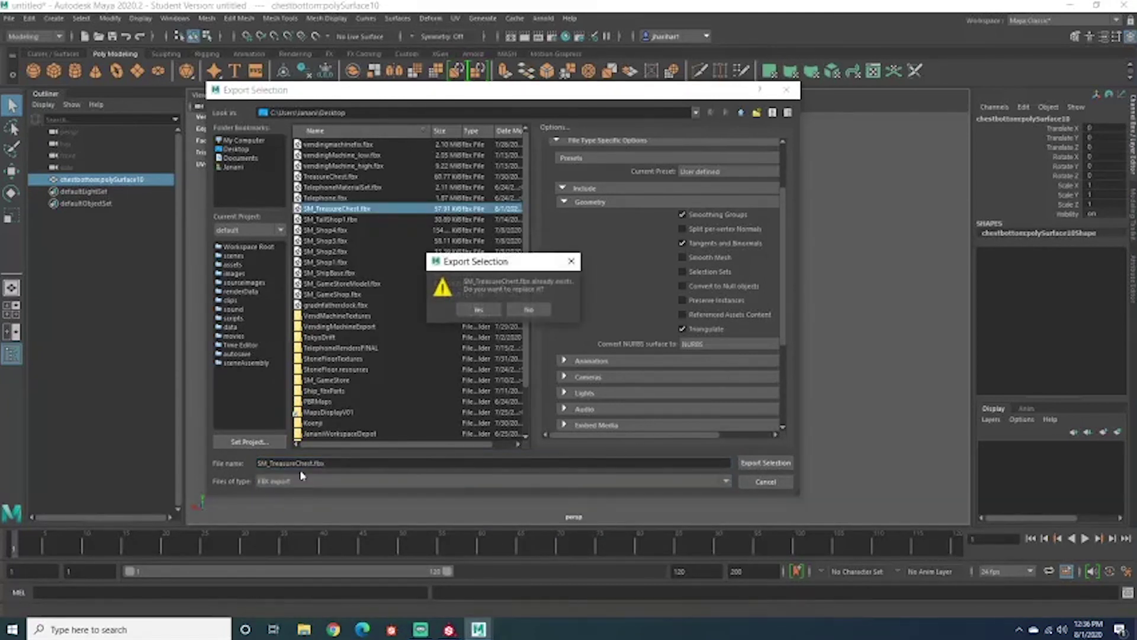
pyautogui.click(484, 308)
pyautogui.click(655, 510)
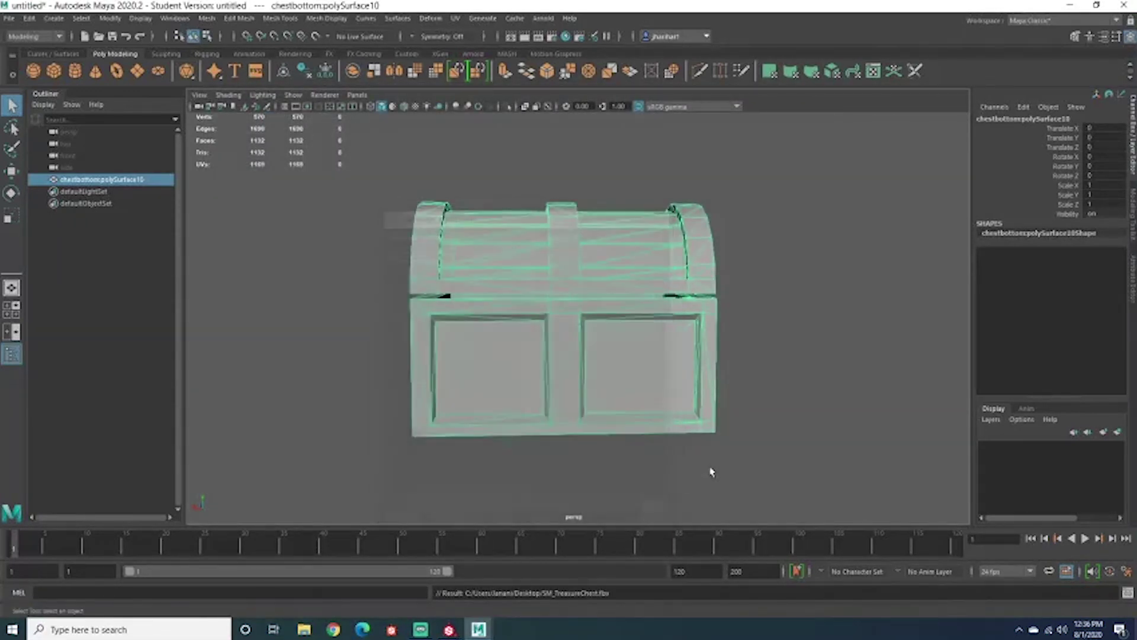
pyautogui.keyDown('alt'); pyautogui.moveTo(712, 472); pyautogui.dragTo(767, 424); pyautogui.keyUp('alt')
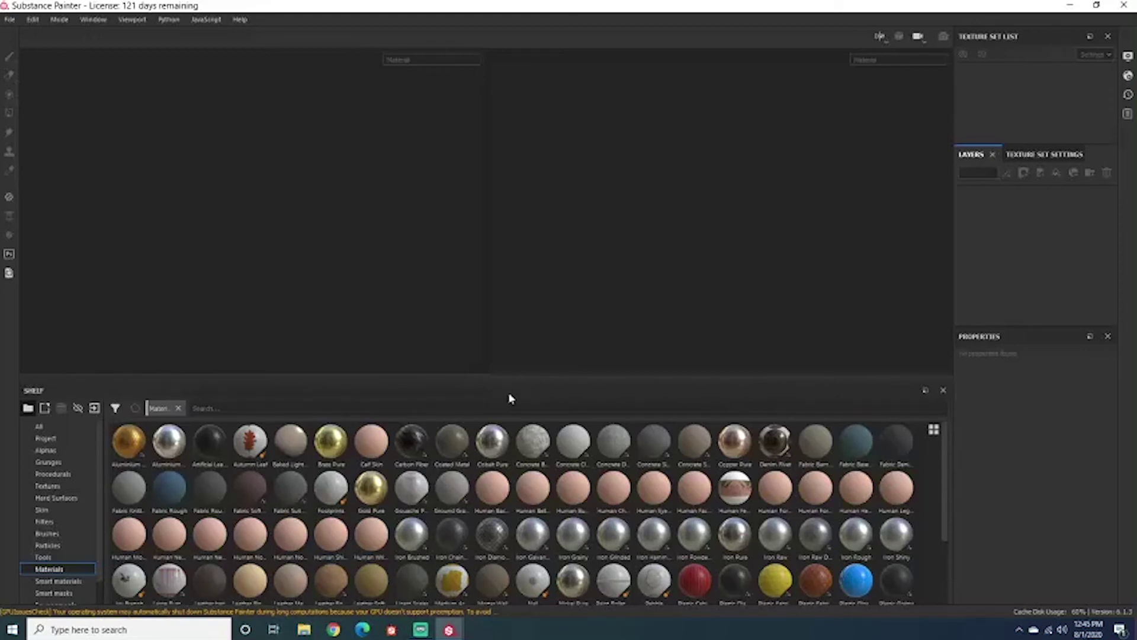
# In Substance Painter, start a new project with the PBR - Metallic Roughness (allegorithmic) template and a document resolution of 2048.
pyautogui.click(8, 21)
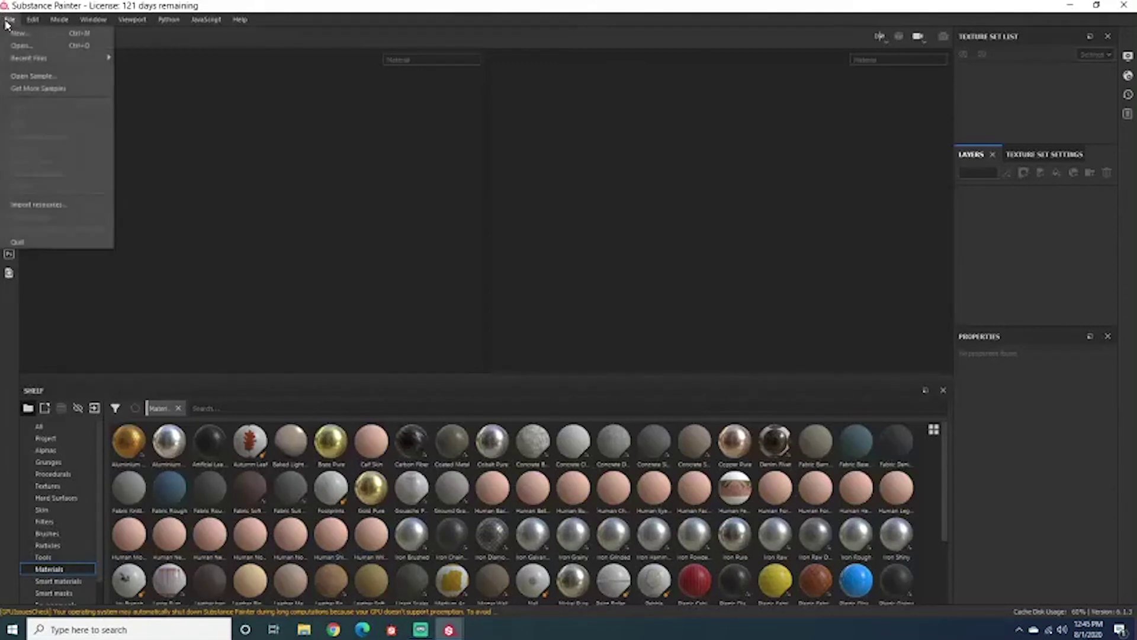
pyautogui.click(20, 33)
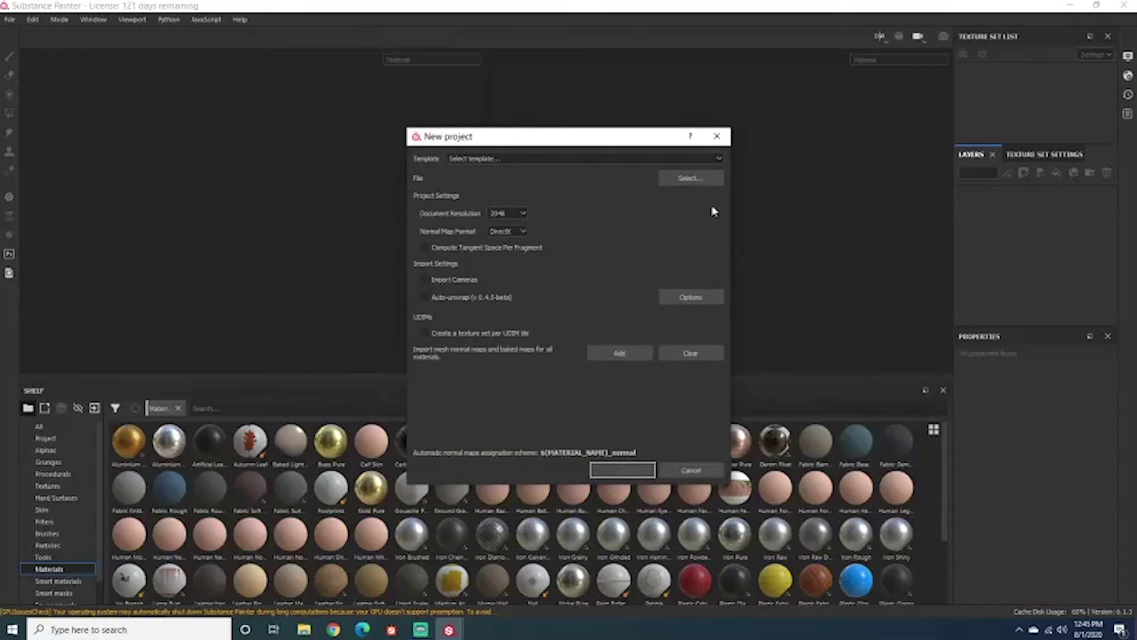
pyautogui.click(515, 159)
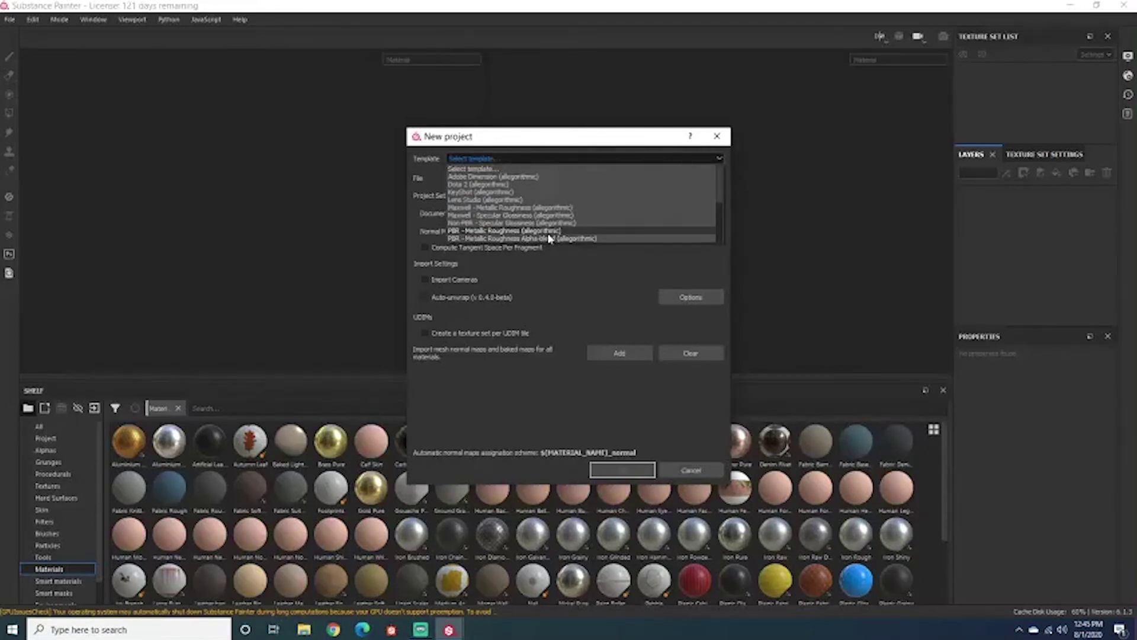
pyautogui.scroll(-1, 548, 236)
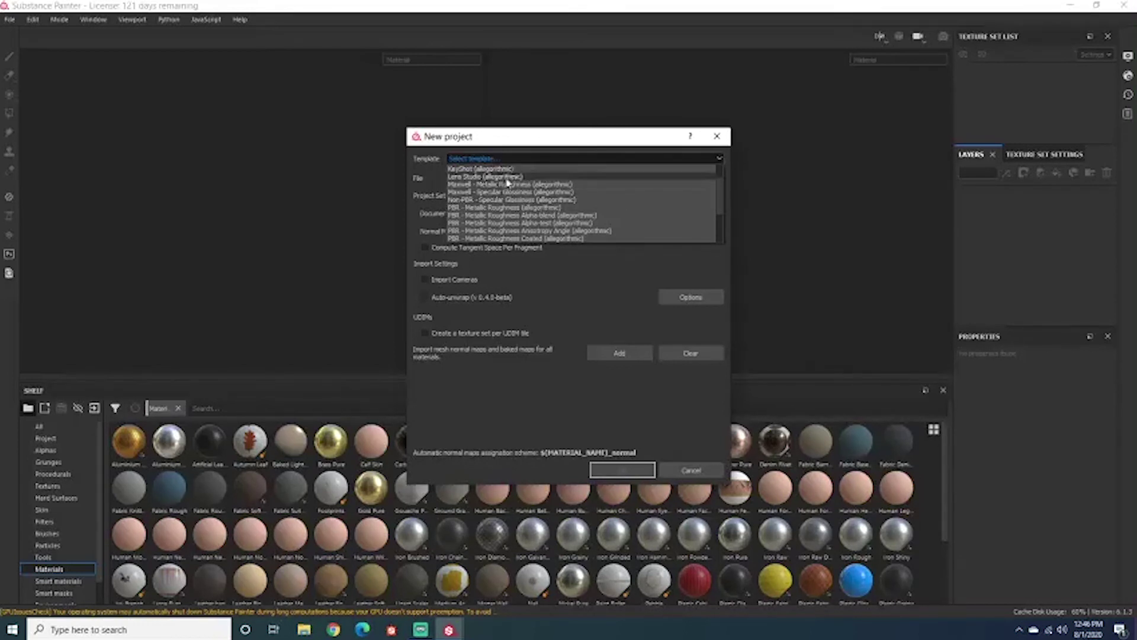
pyautogui.scroll(-1, 502, 223)
pyautogui.scroll(-2, 502, 223)
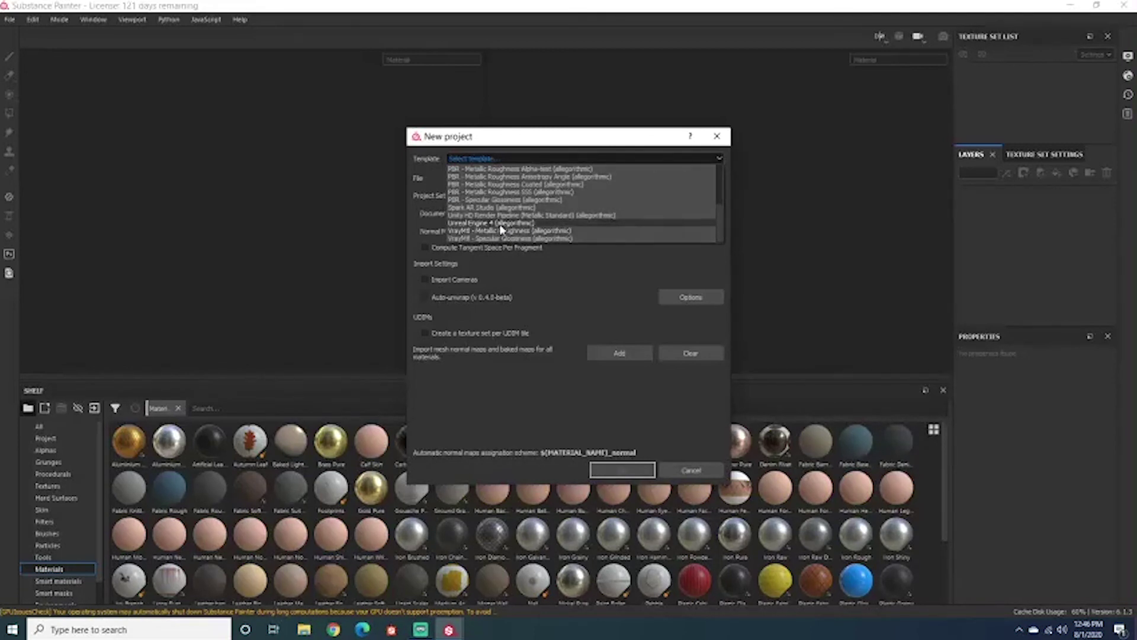
pyautogui.scroll(1, 500, 229)
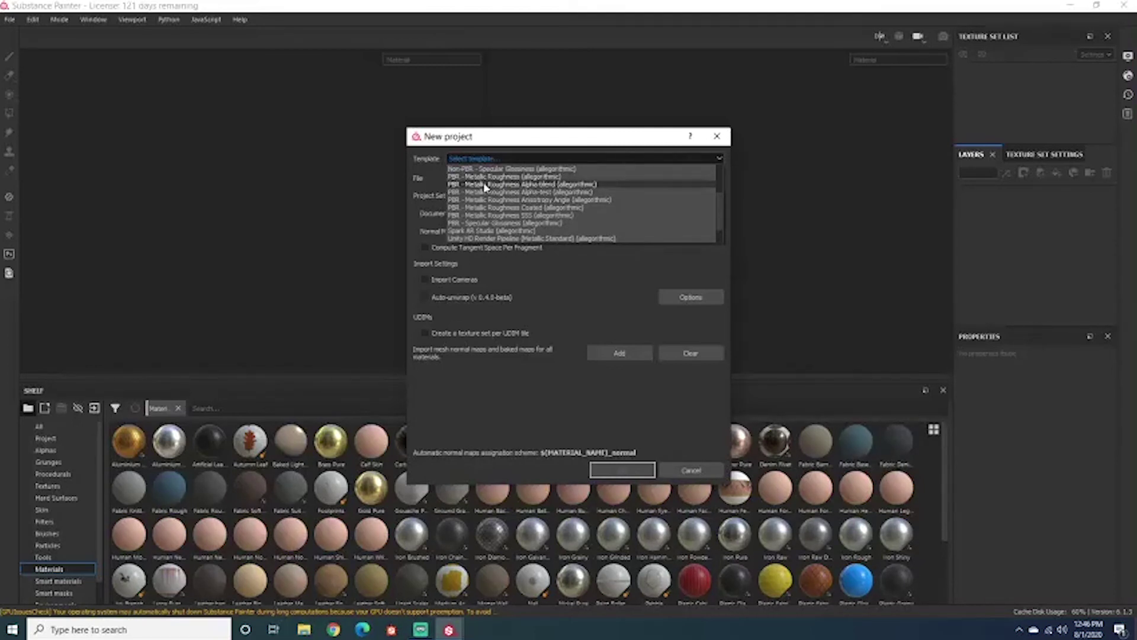
pyautogui.click(485, 179)
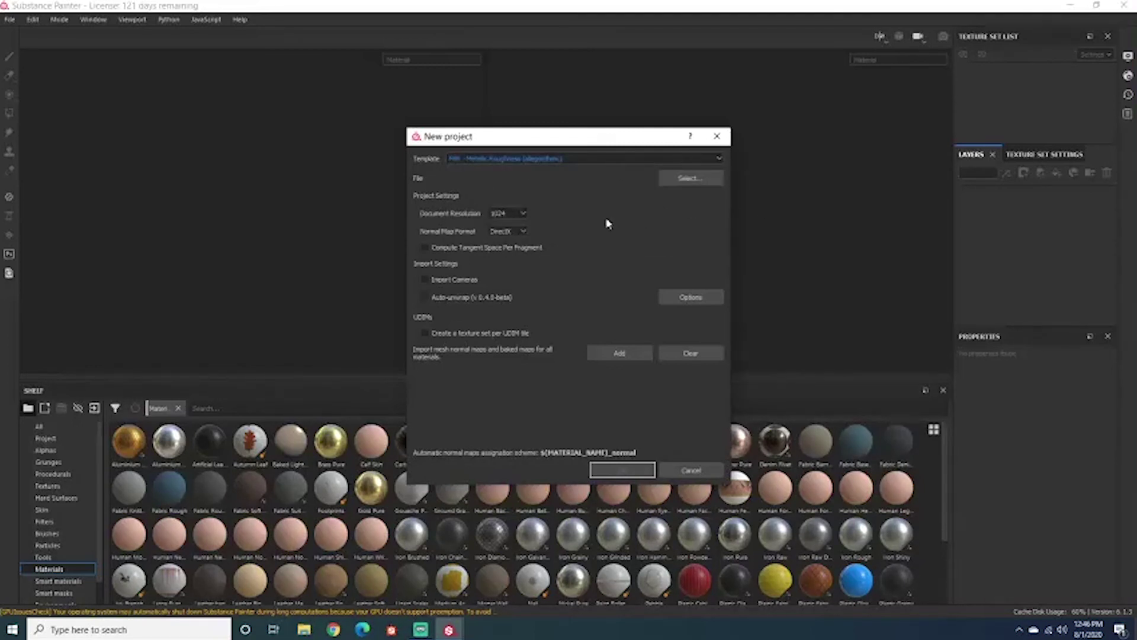
pyautogui.click(523, 213)
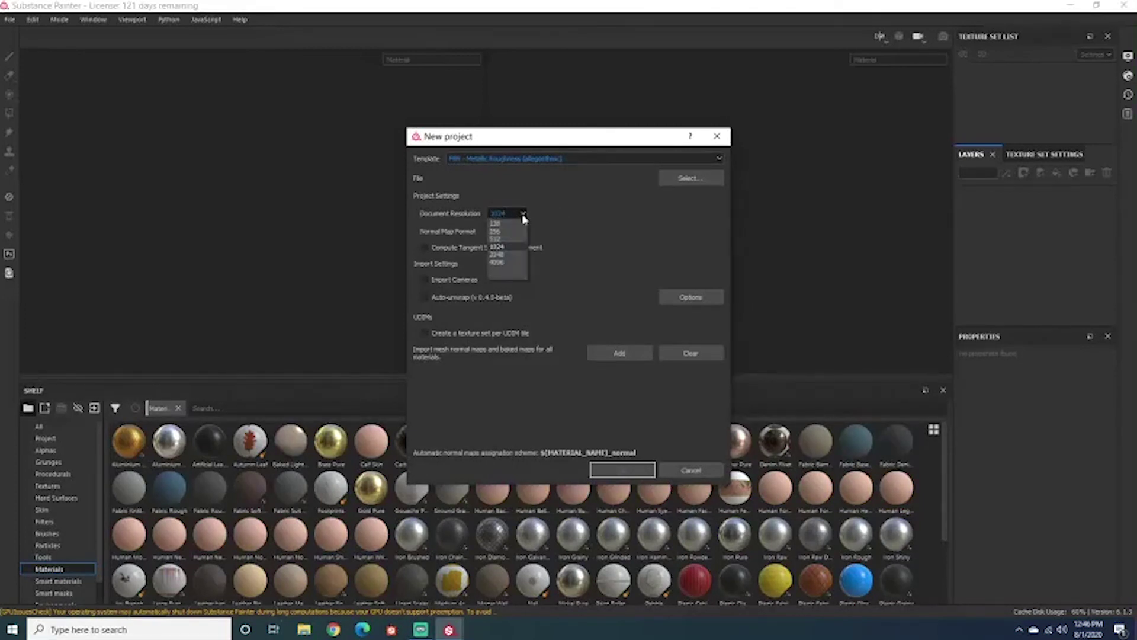
pyautogui.click(507, 254)
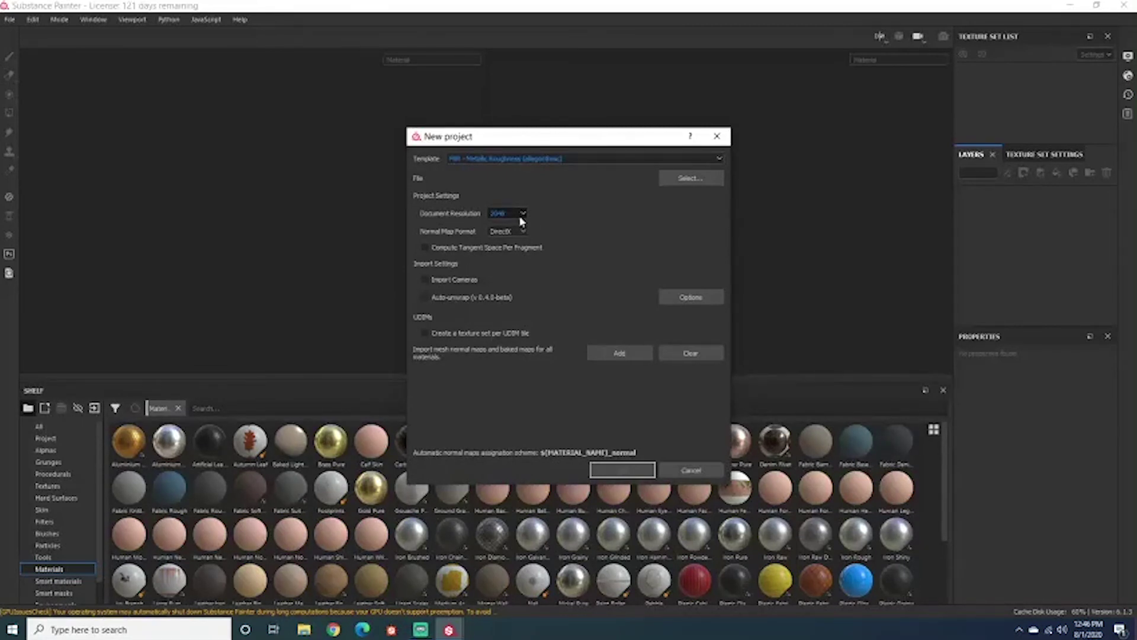
# Keep the new project's document resolution at 2048 and its normal map format at DirectX.
pyautogui.click(520, 216)
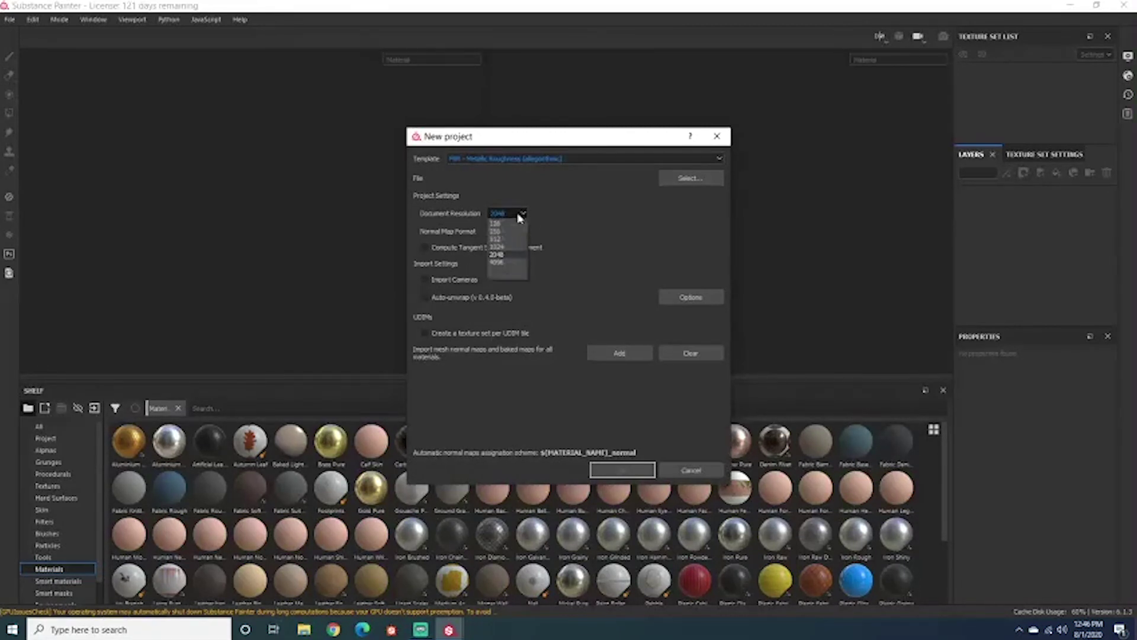
pyautogui.click(507, 253)
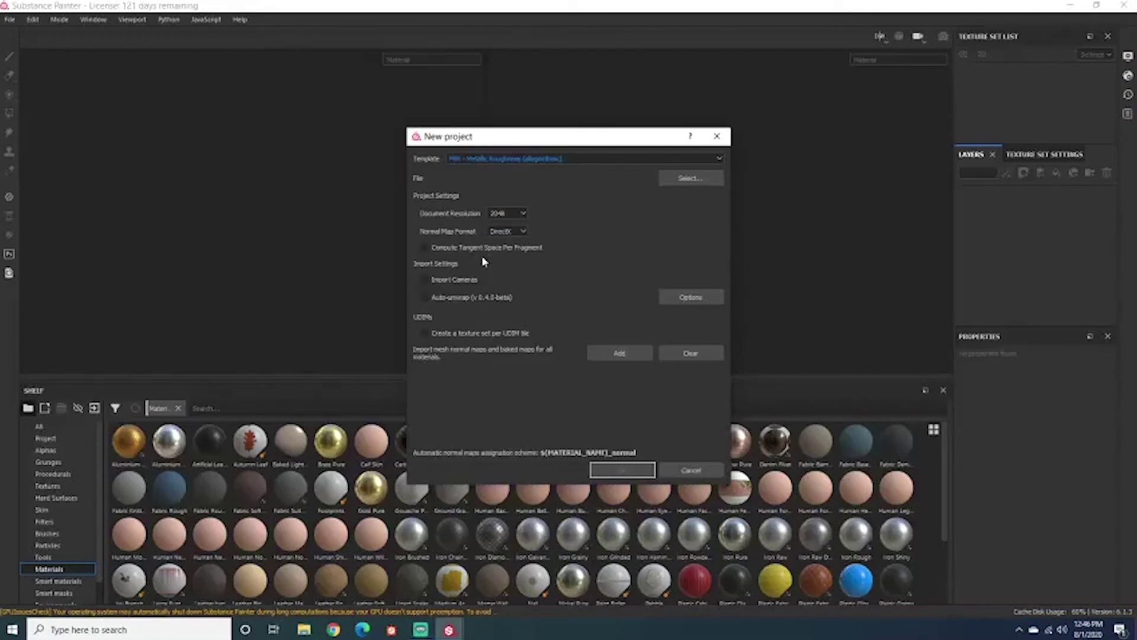
pyautogui.click(507, 231)
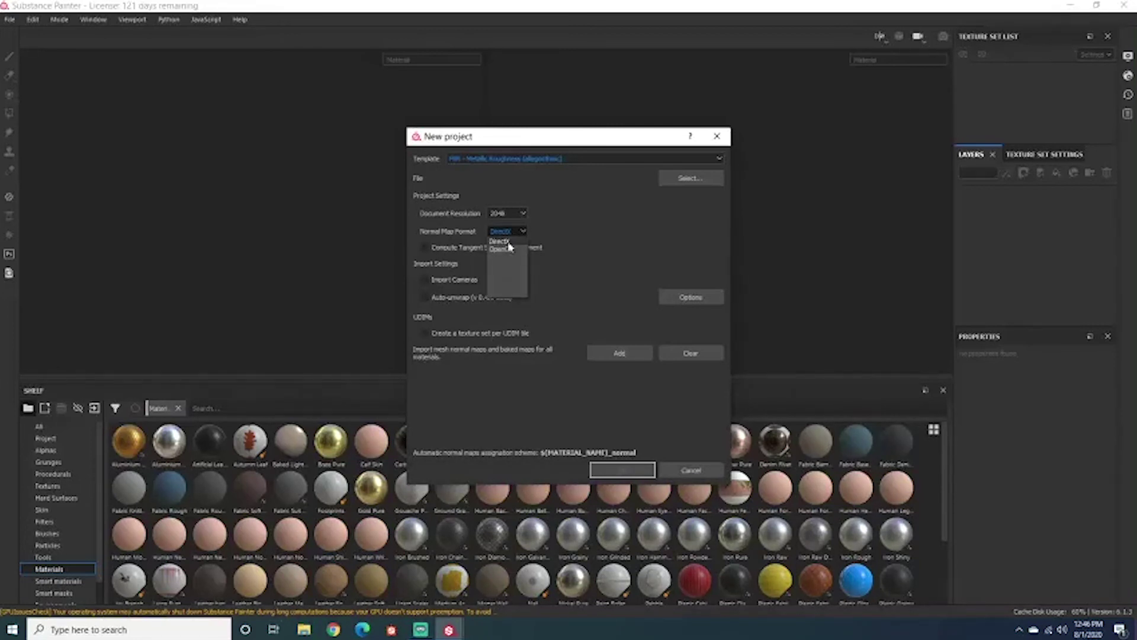
pyautogui.click(508, 243)
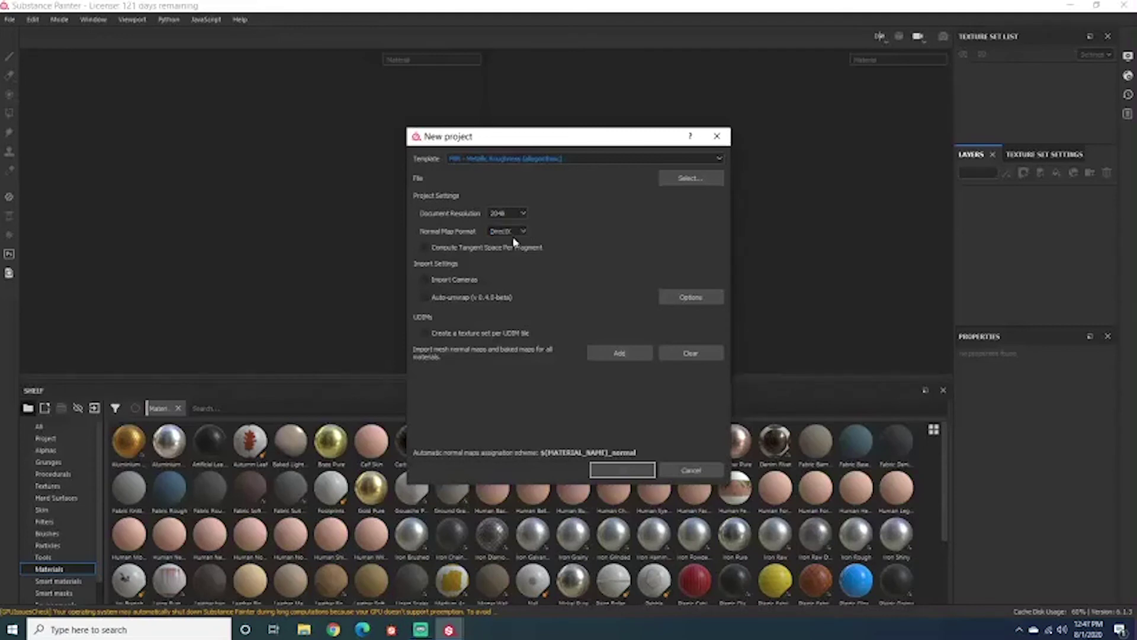
pyautogui.click(513, 234)
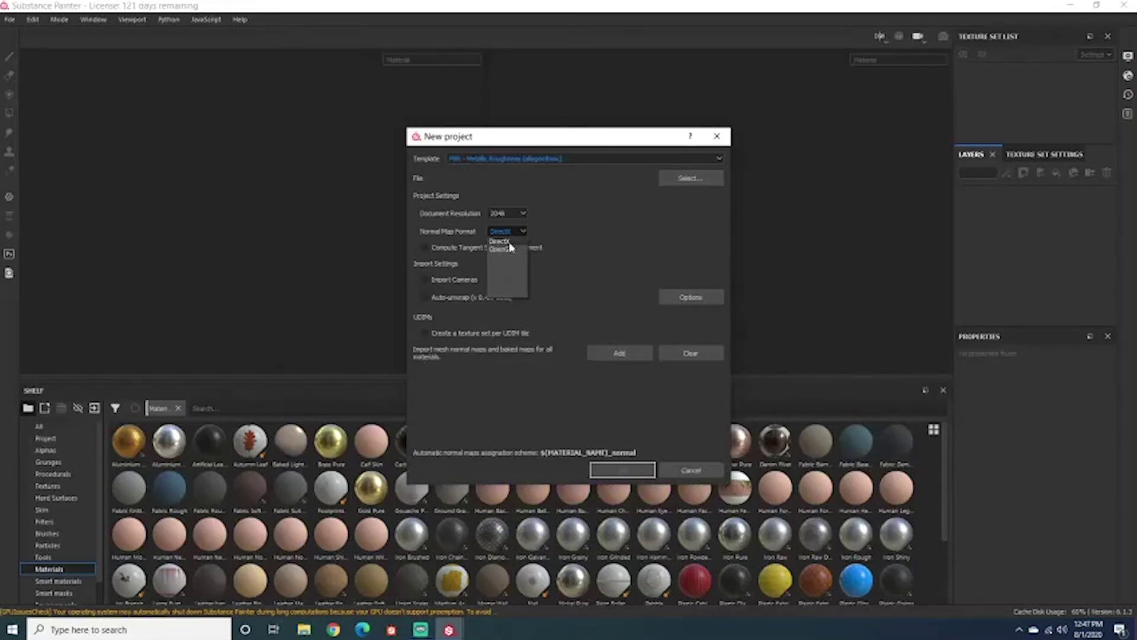
pyautogui.click(631, 252)
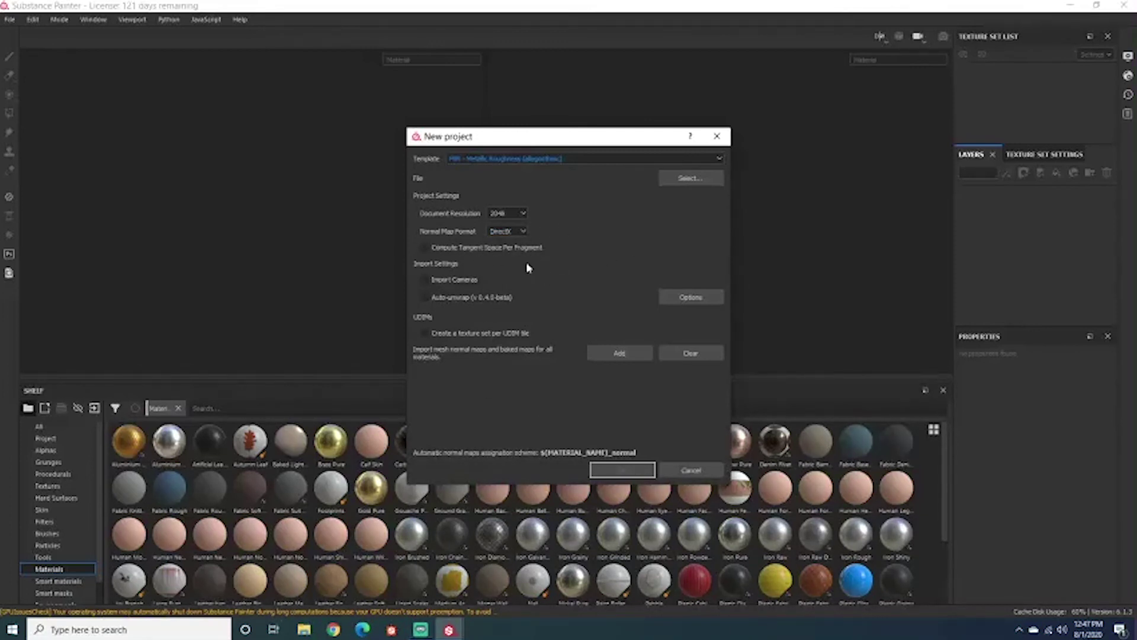
# Try out the options for computing tangent space per fragment and creating a texture set per UDIM tile.
pyautogui.click(425, 248)
pyautogui.click(426, 335)
pyautogui.click(425, 334)
# Load SM_TreasureChest from the Desktop as the project's mesh and create the project.
pyautogui.click(690, 178)
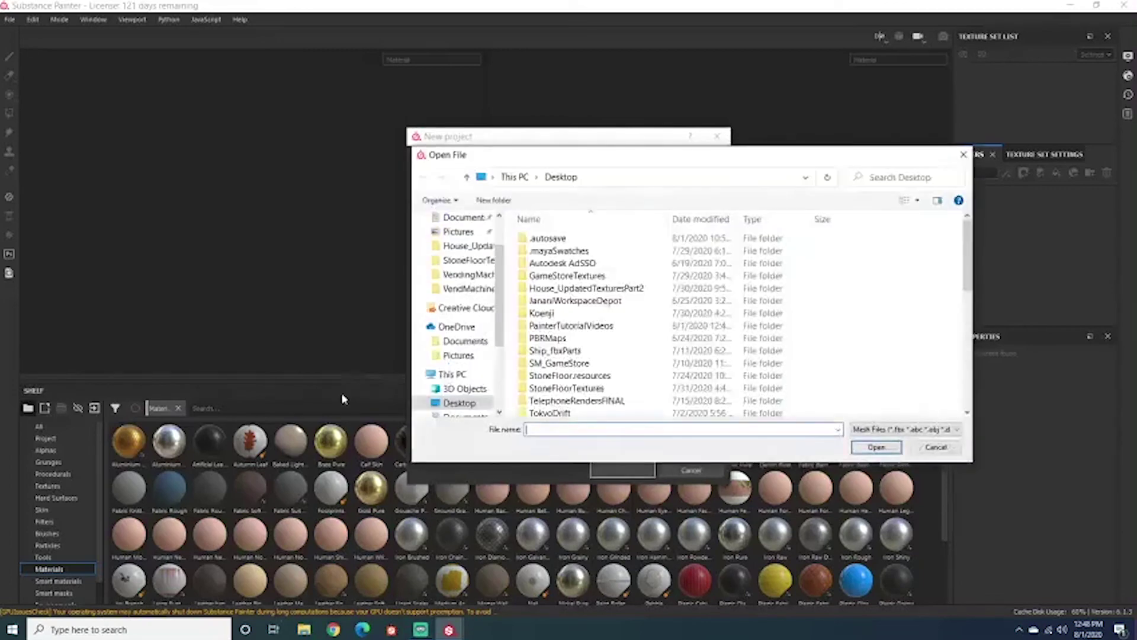
pyautogui.scroll(-6, 582, 371)
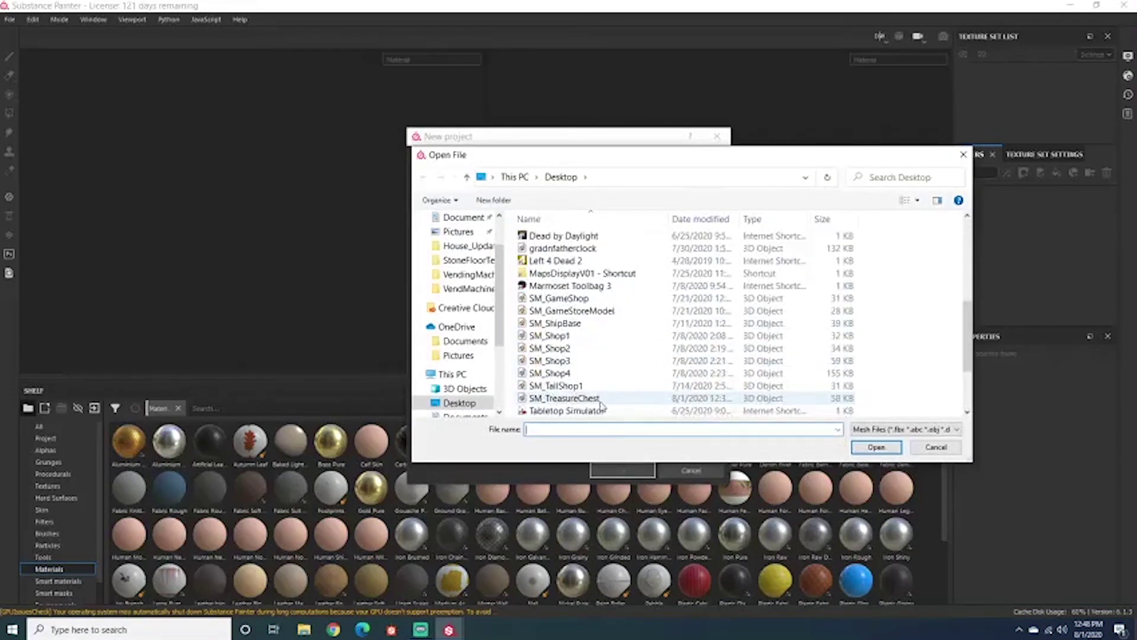
pyautogui.click(585, 398)
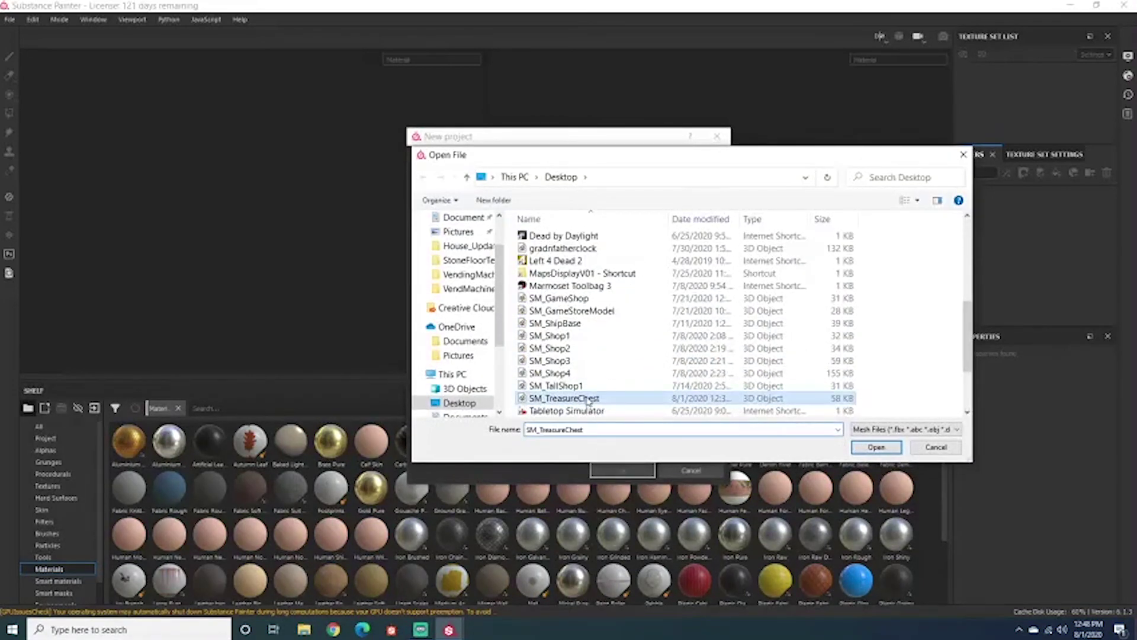
pyautogui.click(878, 449)
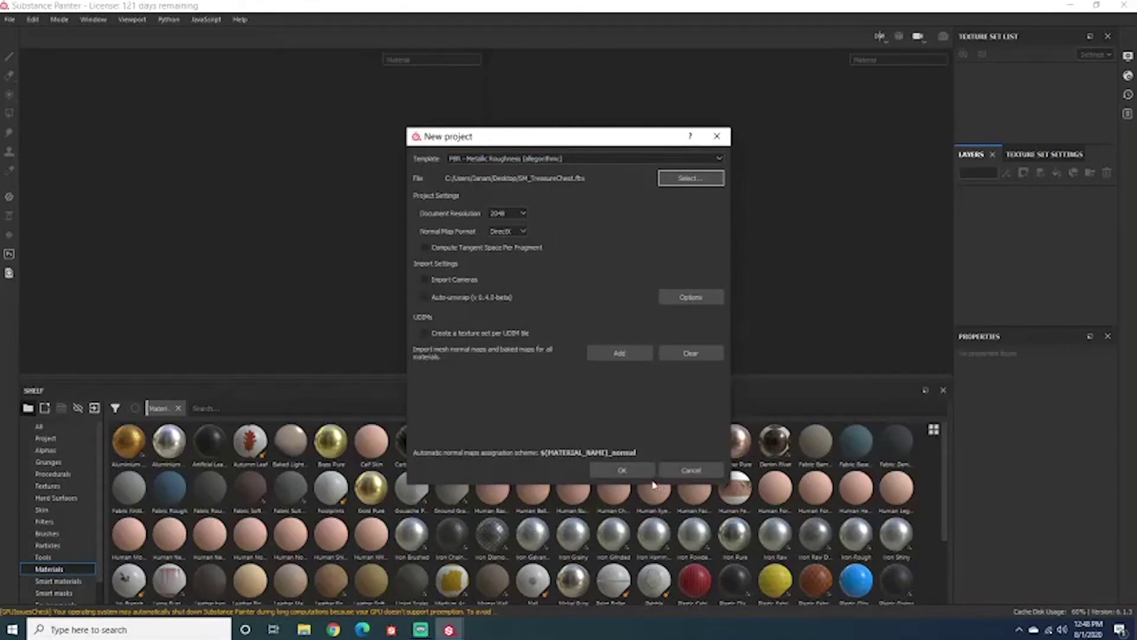
pyautogui.click(620, 472)
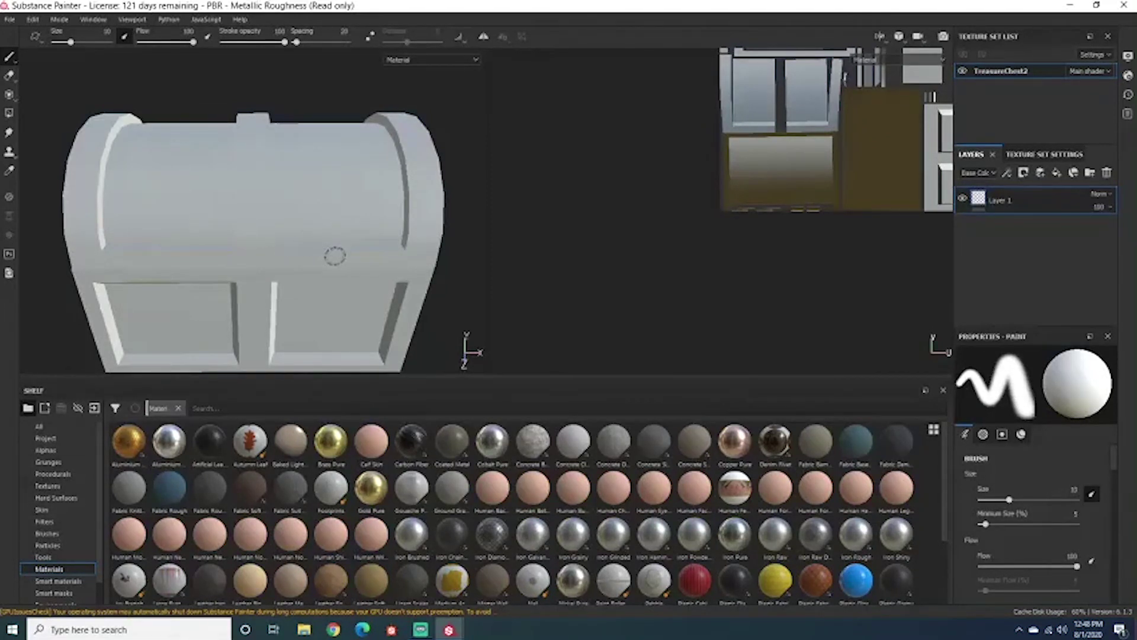
# Examine the imported chest from several angles in the 3D view and its complete UV layout in the 2D view.
pyautogui.scroll(3, 305, 230)
pyautogui.scroll(-2, 305, 230)
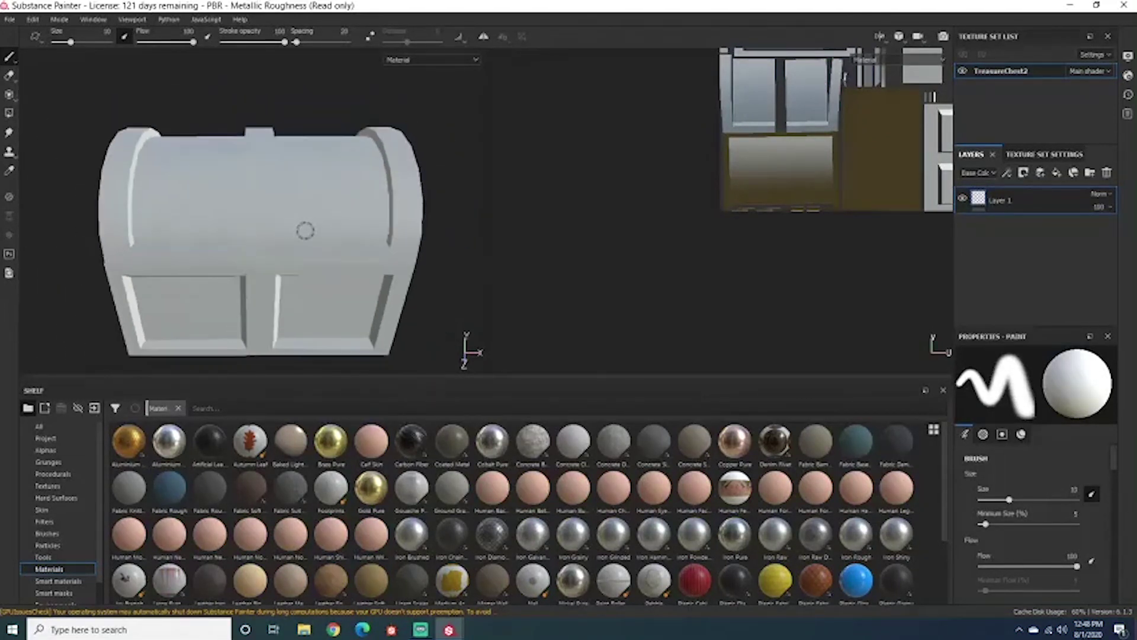
pyautogui.scroll(2, 304, 229)
pyautogui.scroll(-3, 294, 213)
pyautogui.scroll(-1, 296, 215)
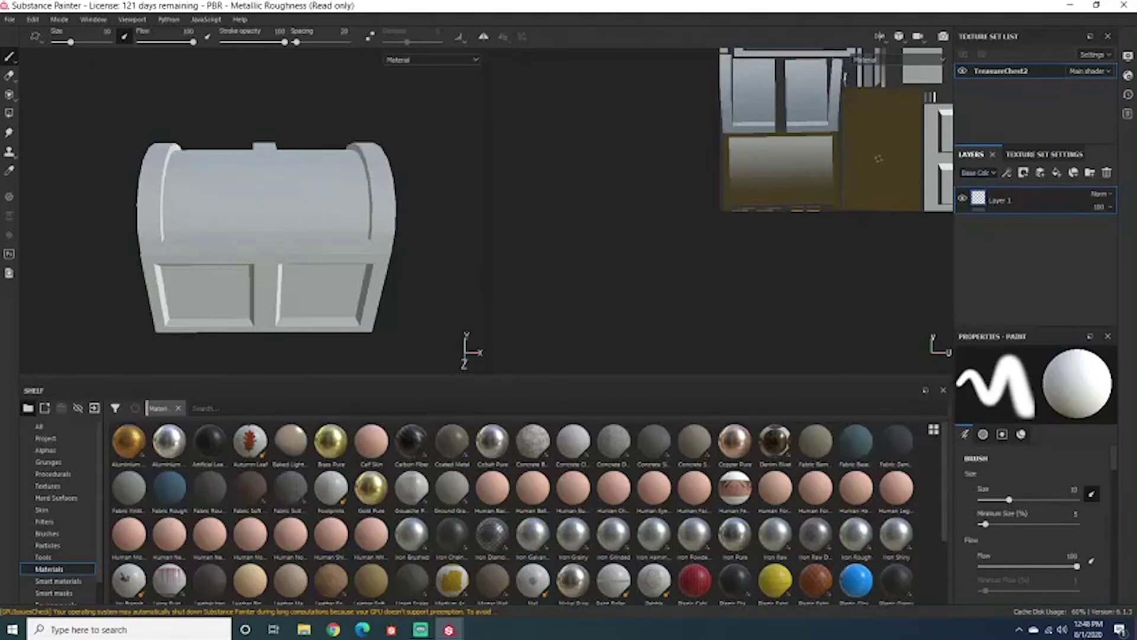
pyautogui.scroll(-5, 879, 159)
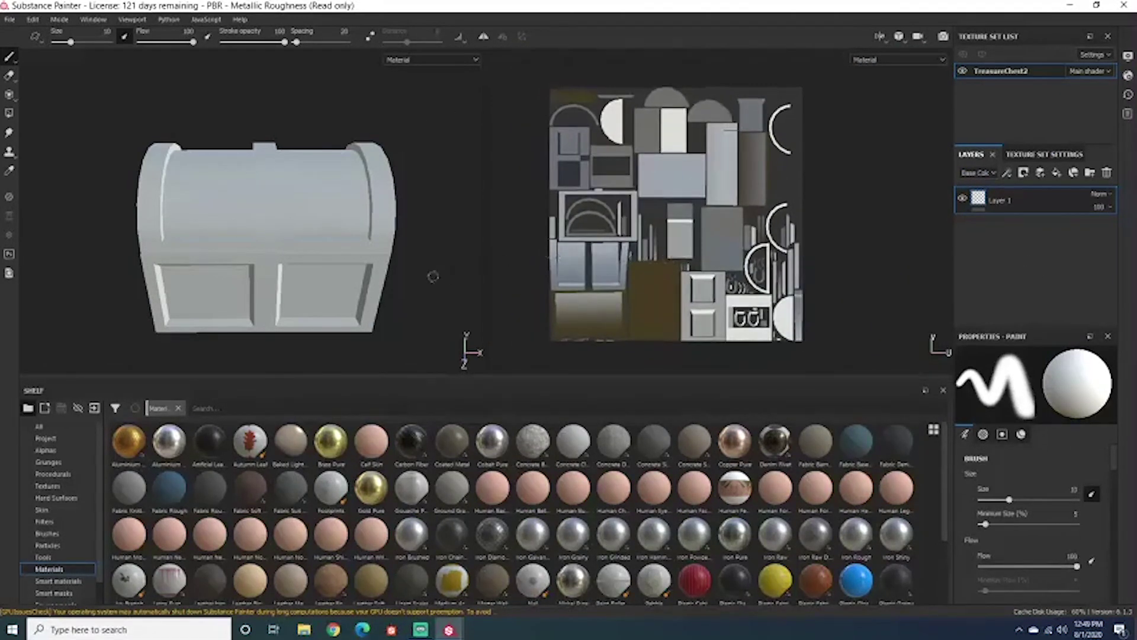
pyautogui.keyDown('alt'); pyautogui.moveTo(433, 277); pyautogui.dragTo(329, 237); pyautogui.keyUp('alt')
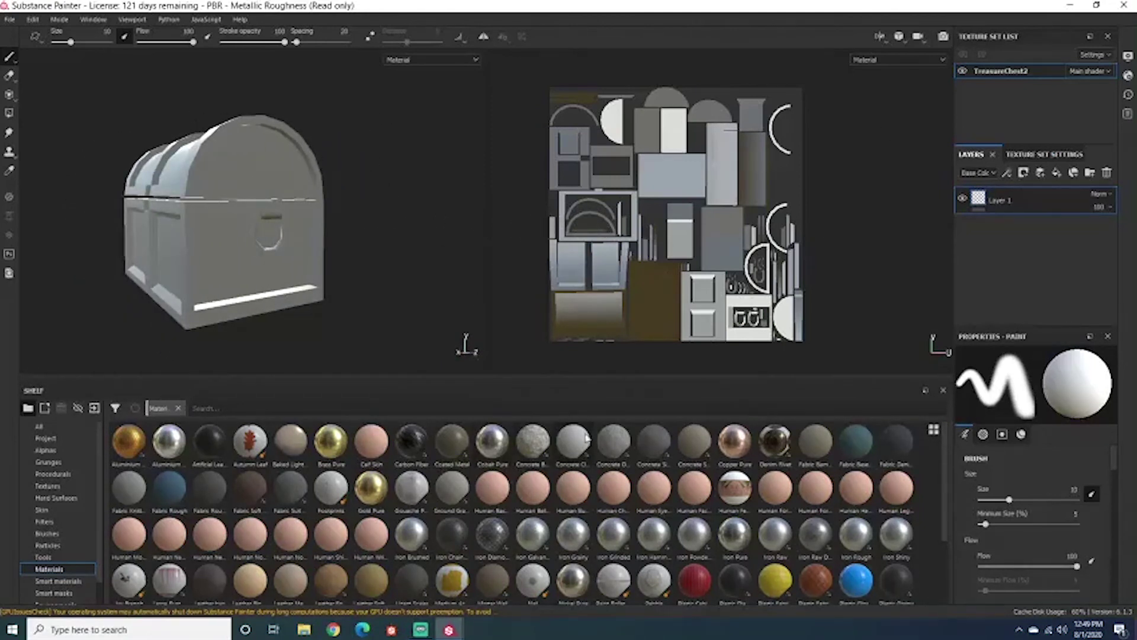
pyautogui.keyDown('alt'); pyautogui.moveTo(199, 156); pyautogui.dragTo(332, 256); pyautogui.keyUp('alt')
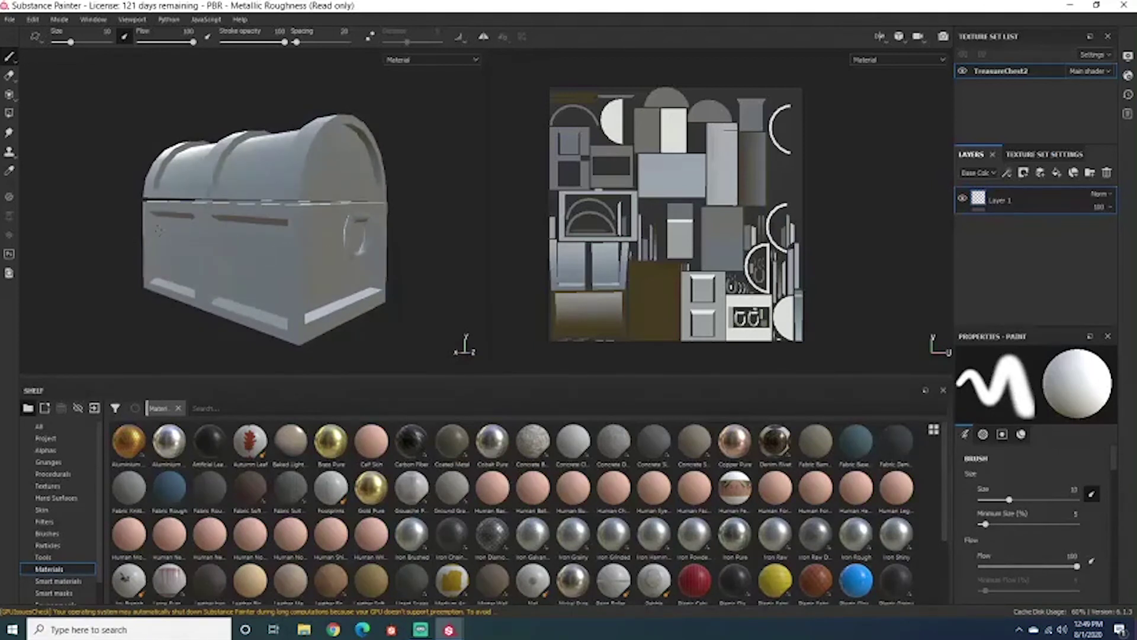
pyautogui.moveTo(158, 230)
pyautogui.keyDown('alt'); pyautogui.mouseDown()
pyautogui.moveTo(169, 219)
pyautogui.moveTo(175, 243)
pyautogui.moveTo(180, 232)
pyautogui.mouseUp(); pyautogui.keyUp('alt')
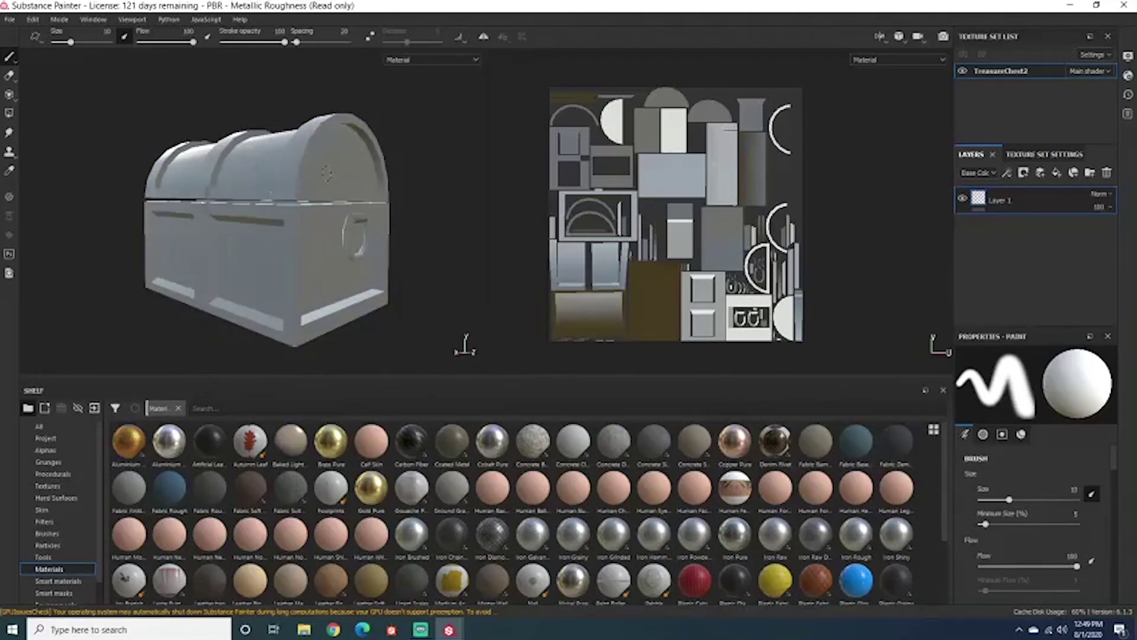
# Try a short brush stroke on the UV layout, undo it, and practise orbiting, panning and zooming around the chest.
pyautogui.moveTo(673, 172); pyautogui.dragTo(654, 187)
pyautogui.hotkey('ctrl', 'z')
pyautogui.keyDown('alt'); pyautogui.moveTo(96, 245); pyautogui.dragTo(158, 241); pyautogui.keyUp('alt')
pyautogui.keyDown('alt'); pyautogui.moveTo(283, 230); pyautogui.dragTo(259, 241, button='middle'); pyautogui.keyUp('alt')
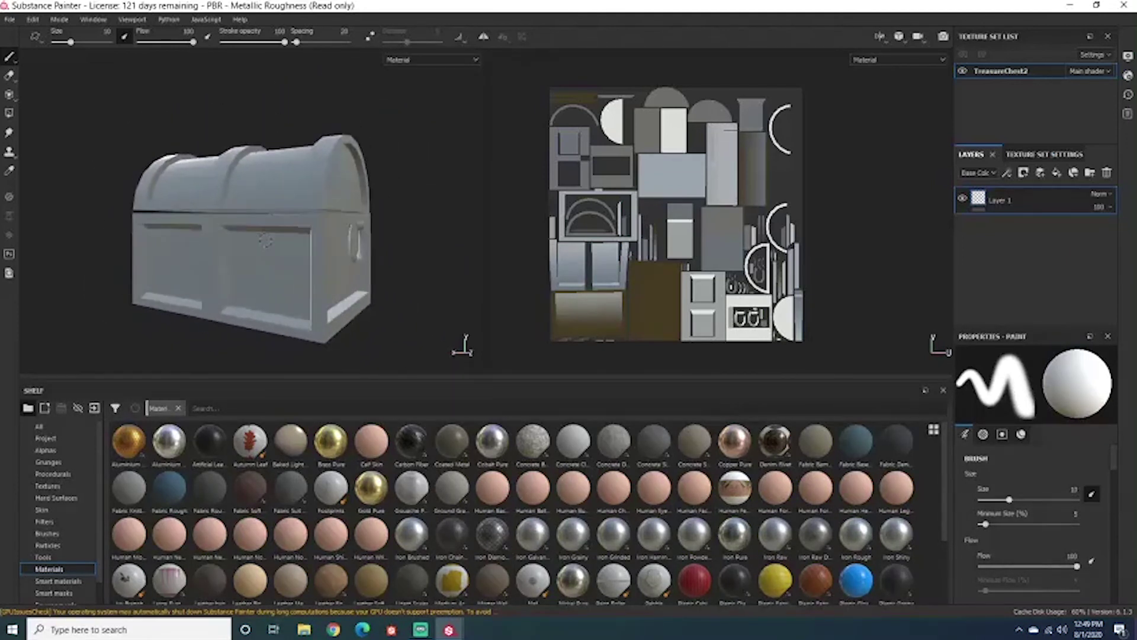
pyautogui.keyDown('alt'); pyautogui.moveTo(414, 209); pyautogui.dragTo(268, 181, button='right'); pyautogui.keyUp('alt')
pyautogui.moveTo(267, 182)
pyautogui.keyDown('alt'); pyautogui.mouseDown()
pyautogui.moveTo(376, 228)
pyautogui.moveTo(231, 97)
pyautogui.moveTo(272, 185)
pyautogui.mouseUp(); pyautogui.keyUp('alt')
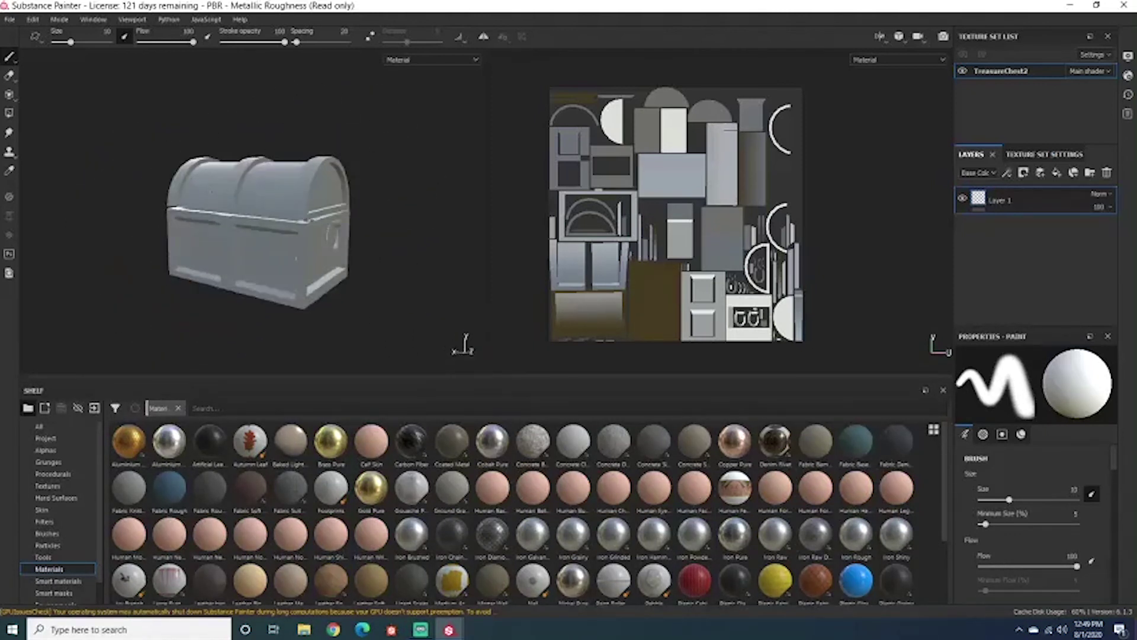
# Examine the chest's UV layout in the 2D view, both as a whole and close up on its shells.
pyautogui.scroll(2, 675, 214)
pyautogui.scroll(-4, 676, 214)
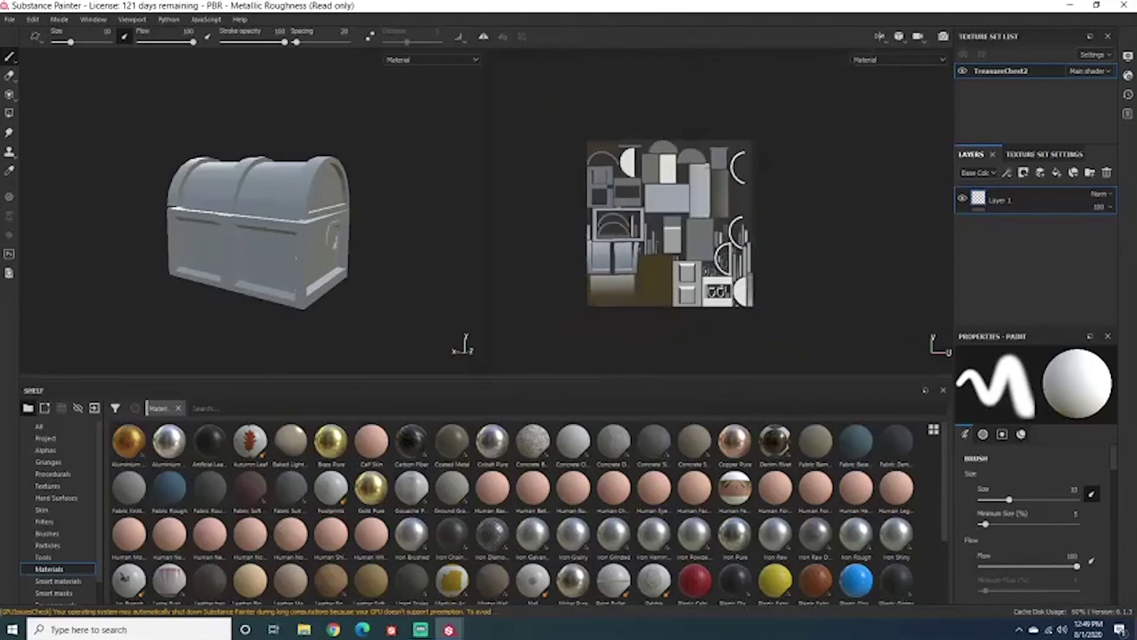
pyautogui.scroll(3, 675, 214)
pyautogui.scroll(2, 676, 214)
pyautogui.moveTo(704, 232); pyautogui.dragTo(699, 266, button='middle')
pyautogui.scroll(-3, 773, 237)
pyautogui.scroll(2, 711, 195)
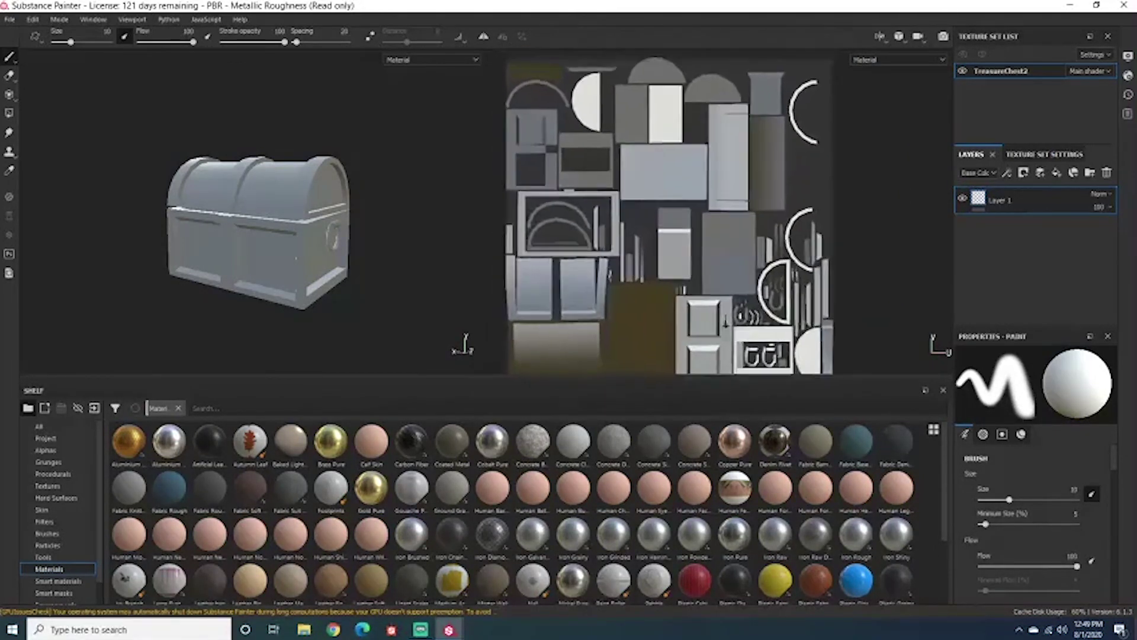
pyautogui.scroll(-3, 623, 199)
pyautogui.scroll(3, 624, 198)
pyautogui.scroll(-2, 639, 240)
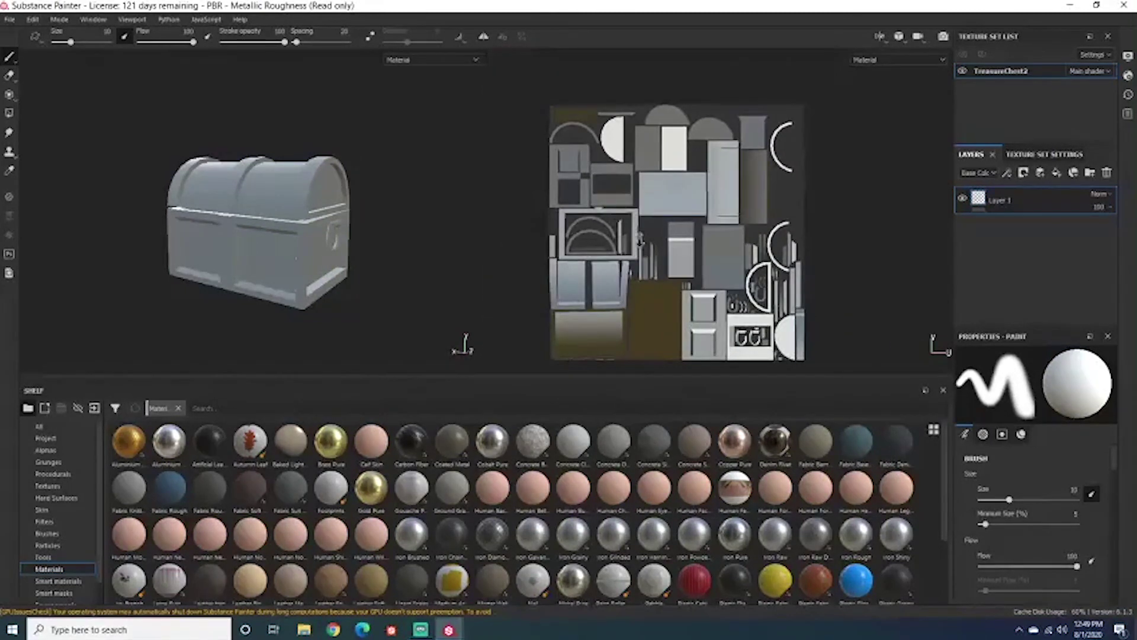
pyautogui.keyDown('alt'); pyautogui.moveTo(640, 240); pyautogui.dragTo(581, 148); pyautogui.keyUp('alt')
pyautogui.keyDown('alt'); pyautogui.moveTo(554, 219); pyautogui.dragTo(595, 252); pyautogui.keyUp('alt')
pyautogui.press('f')
pyautogui.scroll(1, 689, 213)
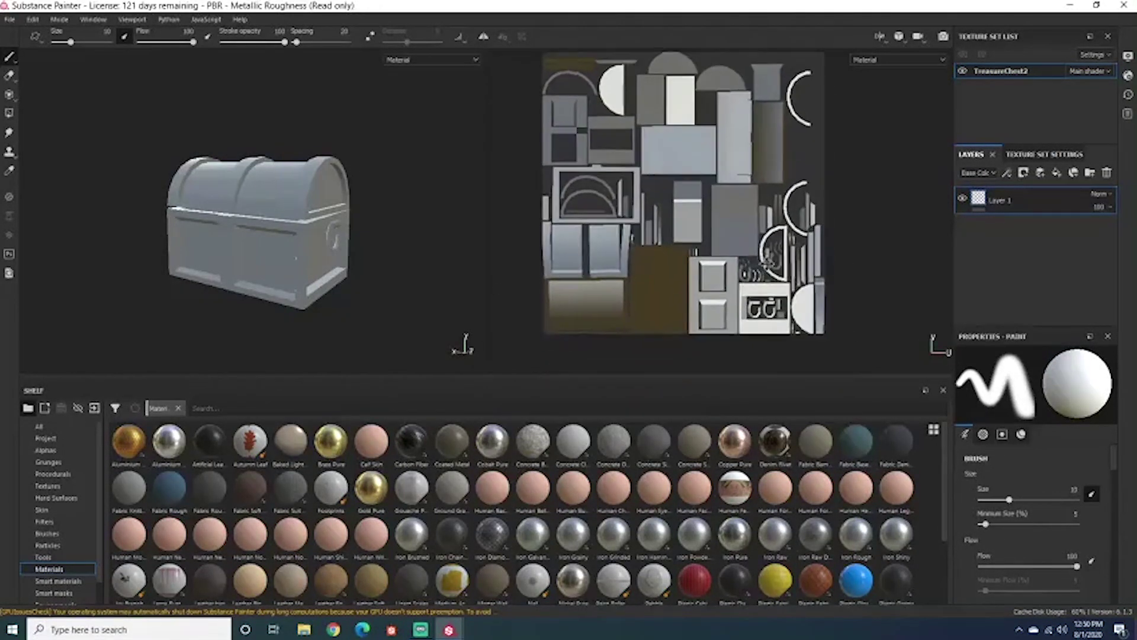
# Inspect the chest's long side, underside, ends and ring handles in the 3D view.
pyautogui.scroll(-3, 367, 267)
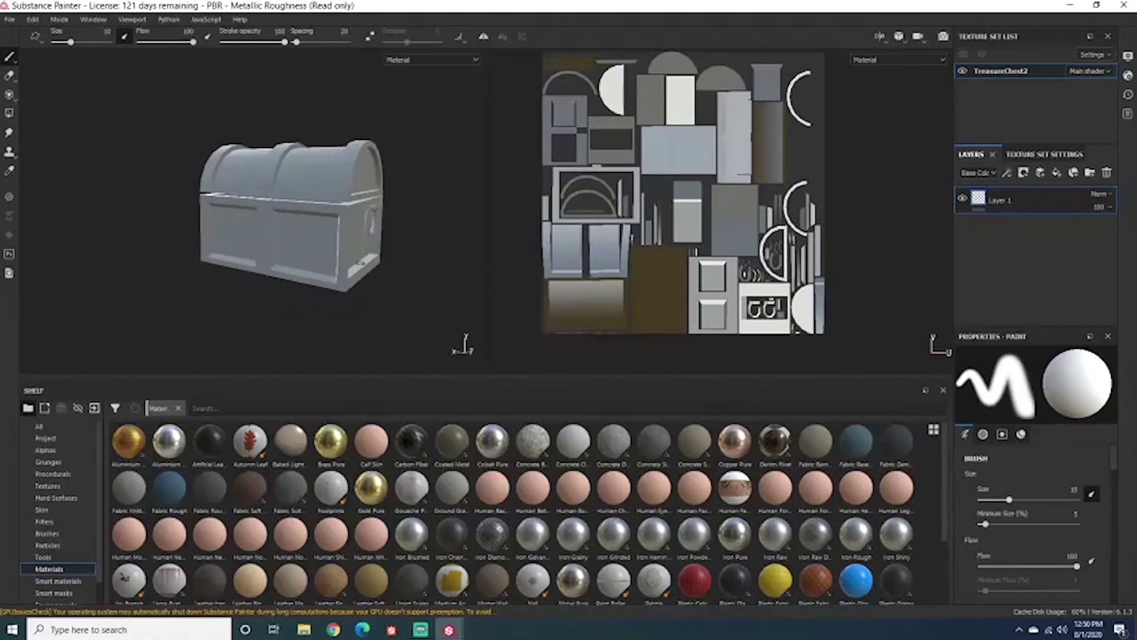
pyautogui.scroll(3, 352, 289)
pyautogui.keyDown('alt'); pyautogui.moveTo(367, 267); pyautogui.dragTo(415, 285); pyautogui.keyUp('alt')
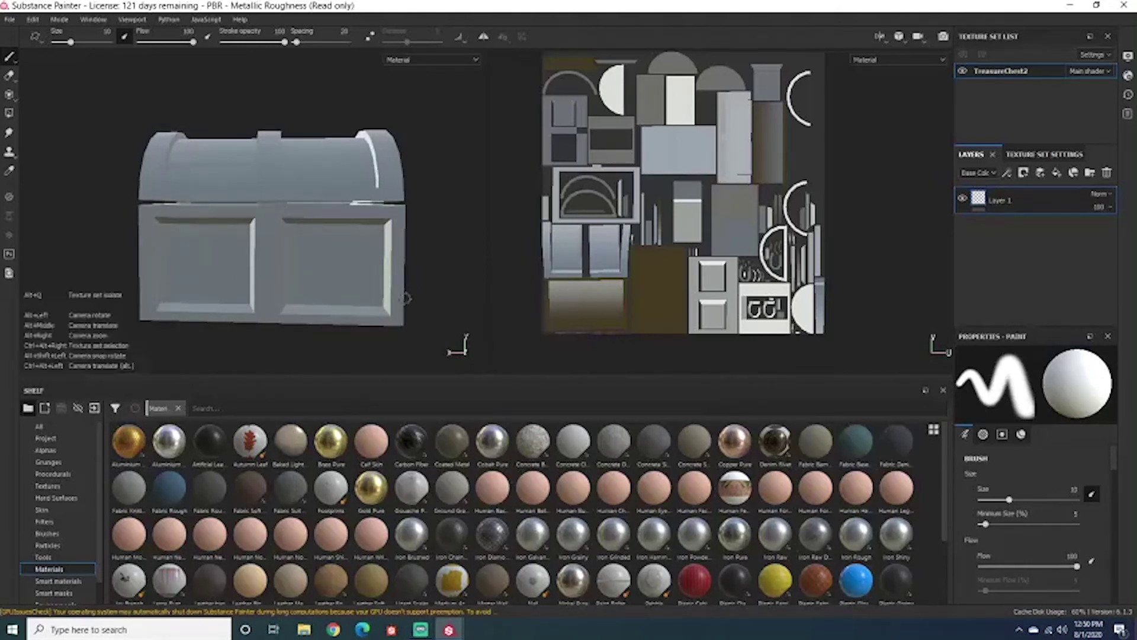
pyautogui.keyDown('alt'); pyautogui.moveTo(418, 312); pyautogui.dragTo(422, 245); pyautogui.keyUp('alt')
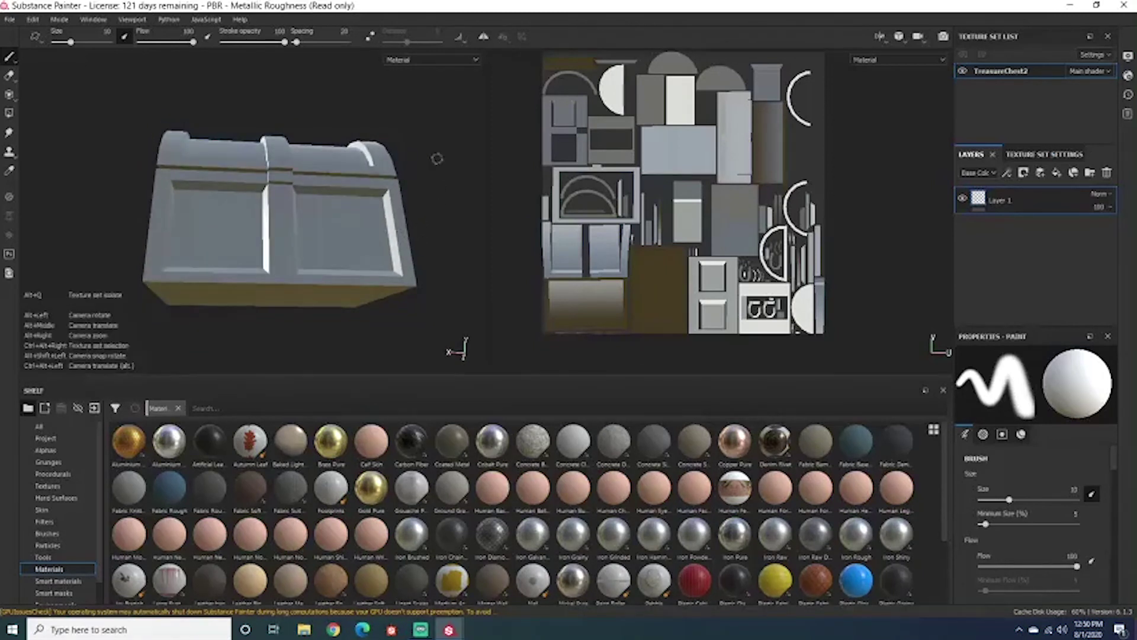
pyautogui.moveTo(436, 160)
pyautogui.keyDown('alt'); pyautogui.mouseDown()
pyautogui.moveTo(384, 149)
pyautogui.moveTo(421, 195)
pyautogui.moveTo(432, 175)
pyautogui.mouseUp(); pyautogui.keyUp('alt')
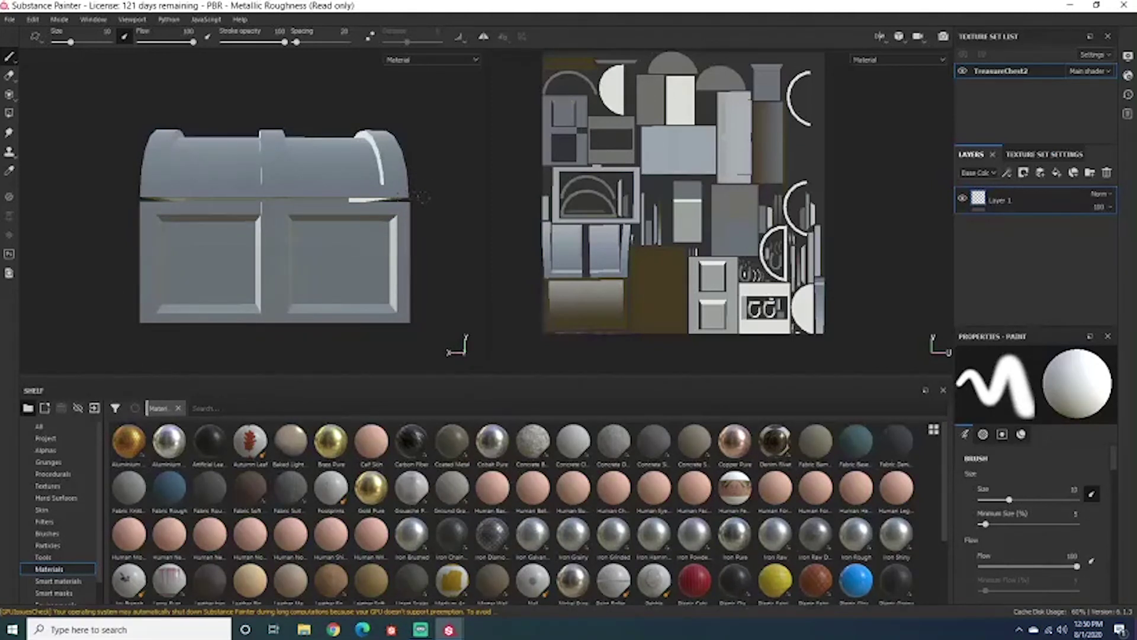
pyautogui.keyDown('alt'); pyautogui.moveTo(455, 197); pyautogui.dragTo(311, 190); pyautogui.keyUp('alt')
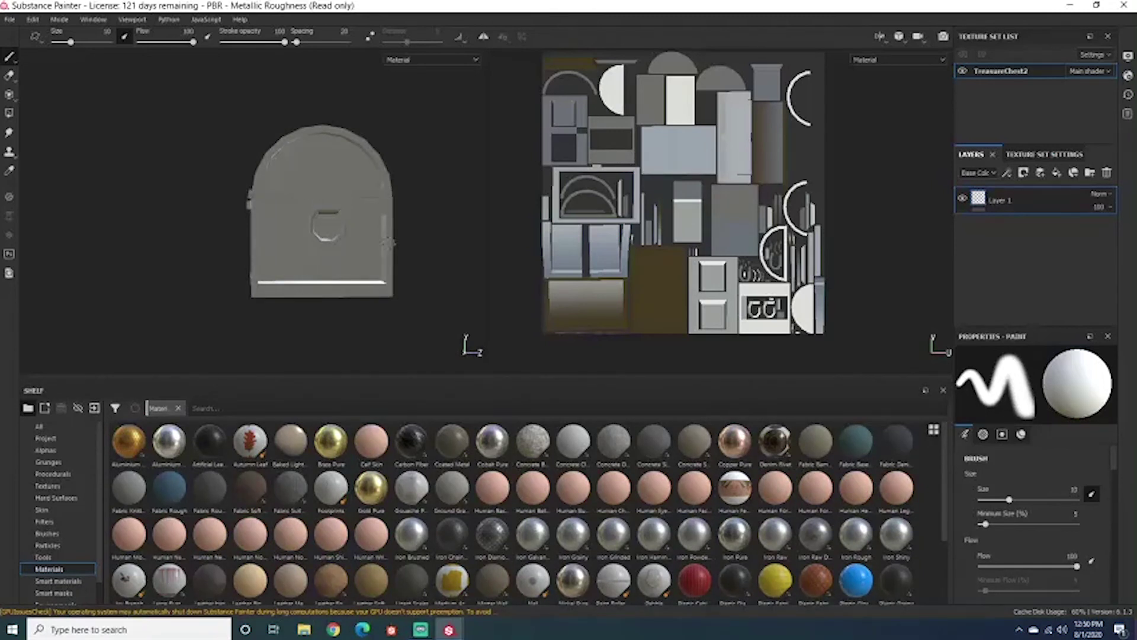
pyautogui.keyDown('alt'); pyautogui.moveTo(388, 243); pyautogui.dragTo(292, 225); pyautogui.keyUp('alt')
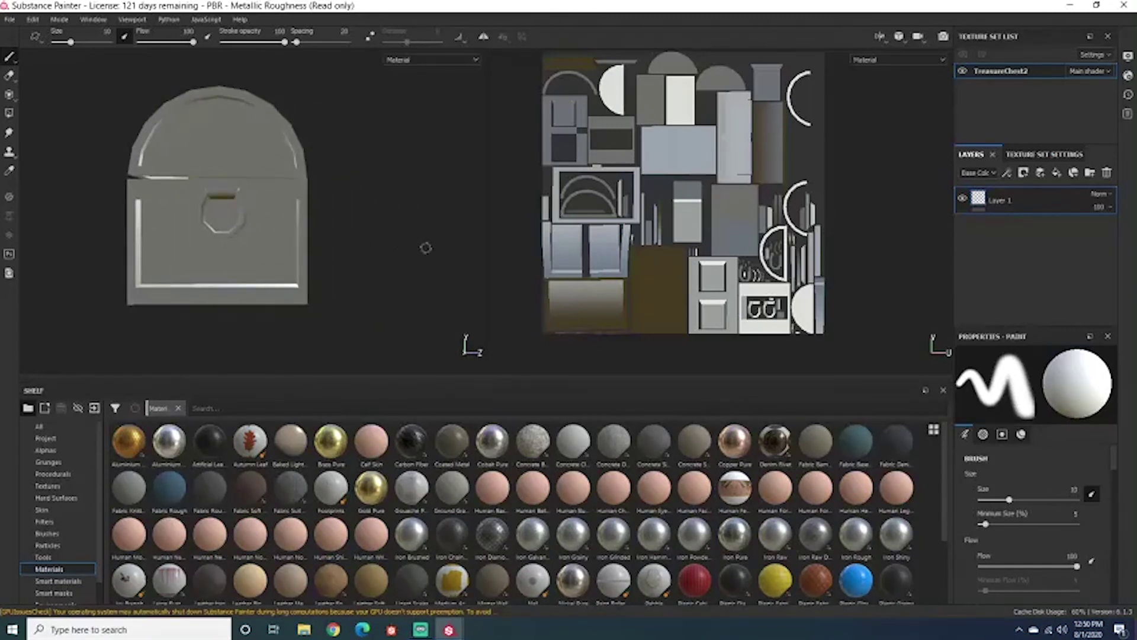
pyautogui.keyDown('alt'); pyautogui.moveTo(426, 247); pyautogui.dragTo(231, 241); pyautogui.keyUp('alt')
pyautogui.keyDown('alt'); pyautogui.moveTo(416, 234); pyautogui.dragTo(237, 195); pyautogui.keyUp('alt')
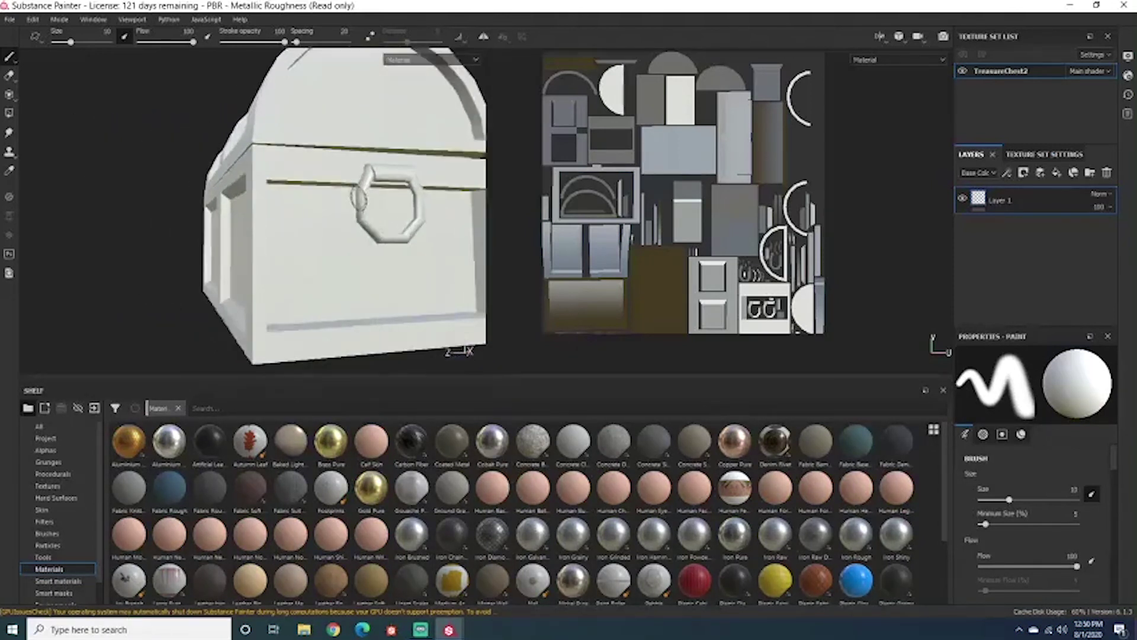
pyautogui.scroll(-4, 178, 194)
pyautogui.scroll(6, 133, 193)
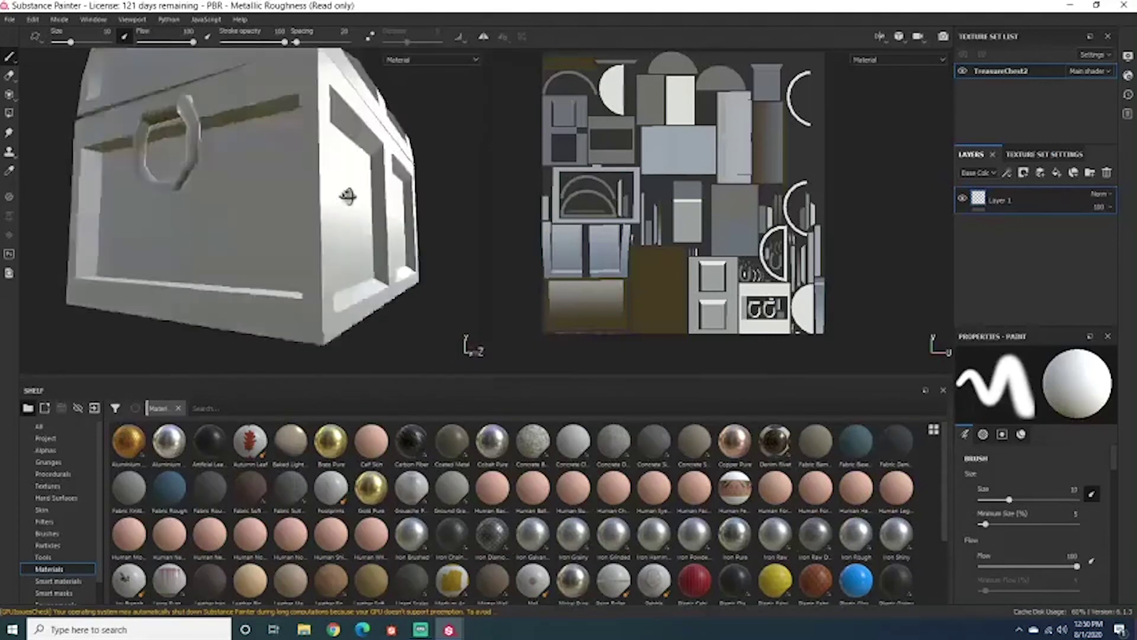
pyautogui.keyDown('alt'); pyautogui.moveTo(133, 194); pyautogui.dragTo(402, 218); pyautogui.keyUp('alt')
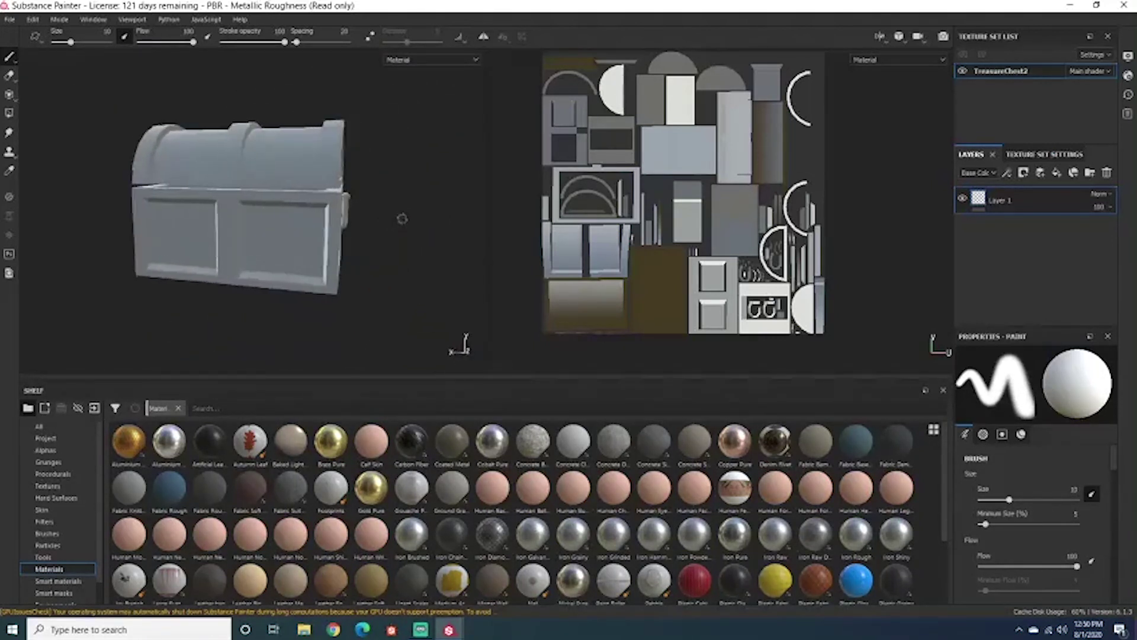
pyautogui.keyDown('alt'); pyautogui.moveTo(320, 195); pyautogui.dragTo(354, 223, button='middle'); pyautogui.keyUp('alt')
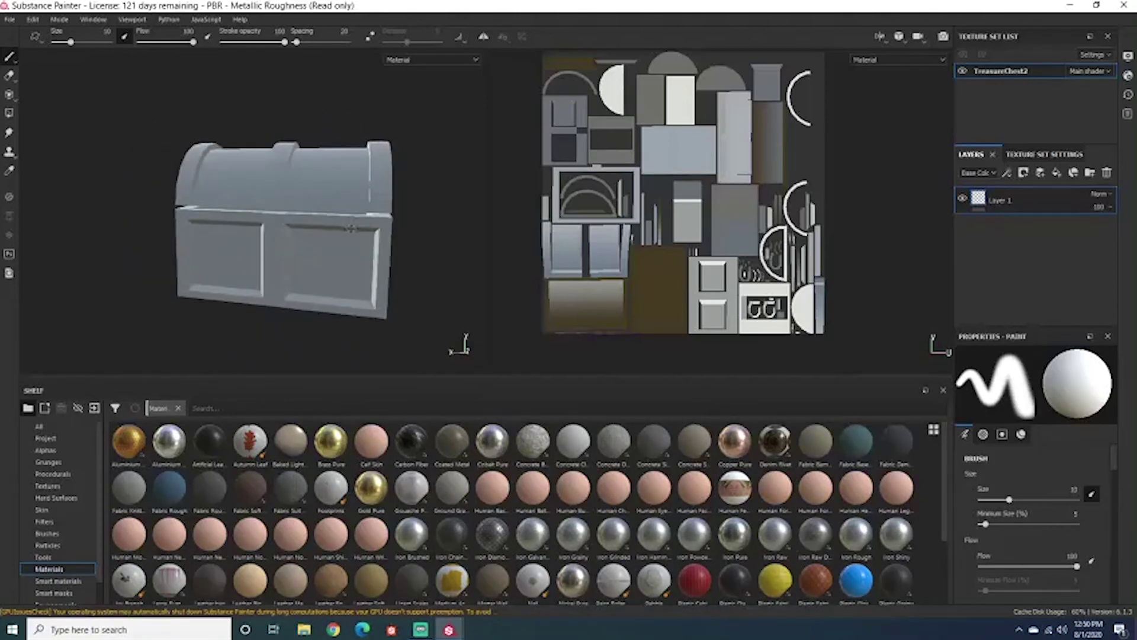
pyautogui.moveTo(359, 230)
pyautogui.keyDown('alt'); pyautogui.mouseDown()
pyautogui.moveTo(308, 190)
pyautogui.moveTo(219, 219)
pyautogui.moveTo(404, 249)
pyautogui.moveTo(417, 218)
pyautogui.moveTo(190, 140)
pyautogui.moveTo(363, 101)
pyautogui.moveTo(482, 187)
pyautogui.moveTo(490, 223)
pyautogui.moveTo(355, 231)
pyautogui.moveTo(167, 211)
pyautogui.moveTo(232, 130)
pyautogui.moveTo(460, 168)
pyautogui.moveTo(234, 196)
pyautogui.moveTo(367, 115)
pyautogui.moveTo(364, 228)
pyautogui.mouseUp(); pyautogui.keyUp('alt')
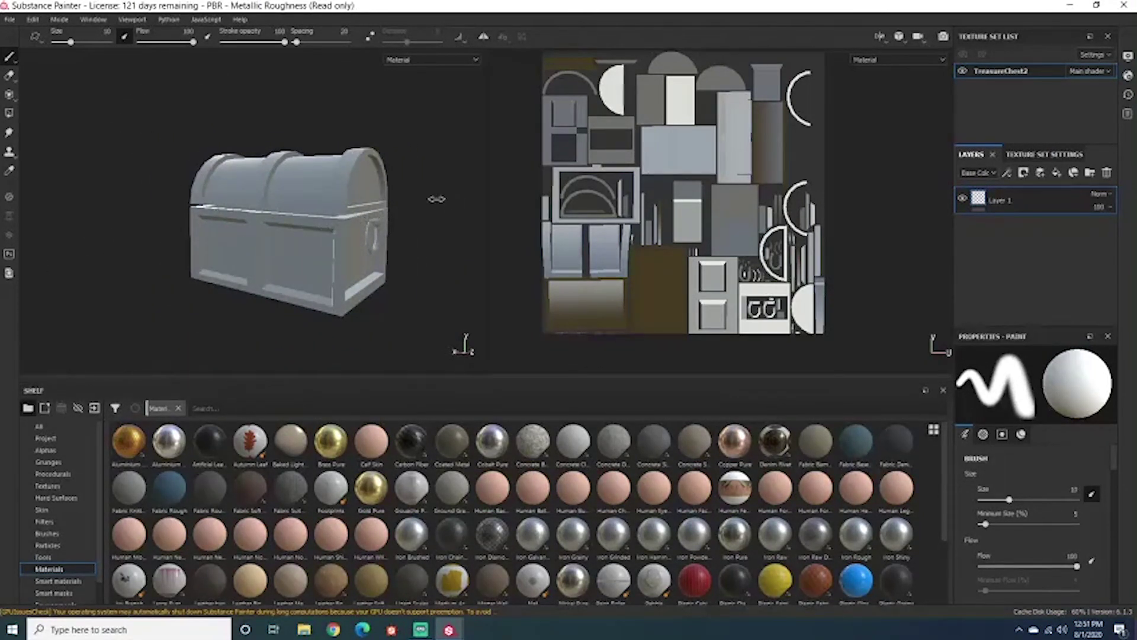
# Rotate the environment lighting so the chest's long side and lid are brightly lit.
pyautogui.moveTo(436, 198)
pyautogui.keyDown('shift'); pyautogui.mouseDown(button='right')
pyautogui.moveTo(498, 191)
pyautogui.moveTo(349, 198)
pyautogui.moveTo(468, 214)
pyautogui.mouseUp(button='right'); pyautogui.keyUp('shift')
pyautogui.keyDown('alt'); pyautogui.moveTo(468, 214); pyautogui.dragTo(388, 216); pyautogui.keyUp('alt')
pyautogui.scroll(5, 367, 219)
pyautogui.moveTo(351, 223)
pyautogui.keyDown('shift'); pyautogui.mouseDown(button='right')
pyautogui.moveTo(538, 256)
pyautogui.moveTo(456, 320)
pyautogui.mouseUp(button='right'); pyautogui.keyUp('shift')
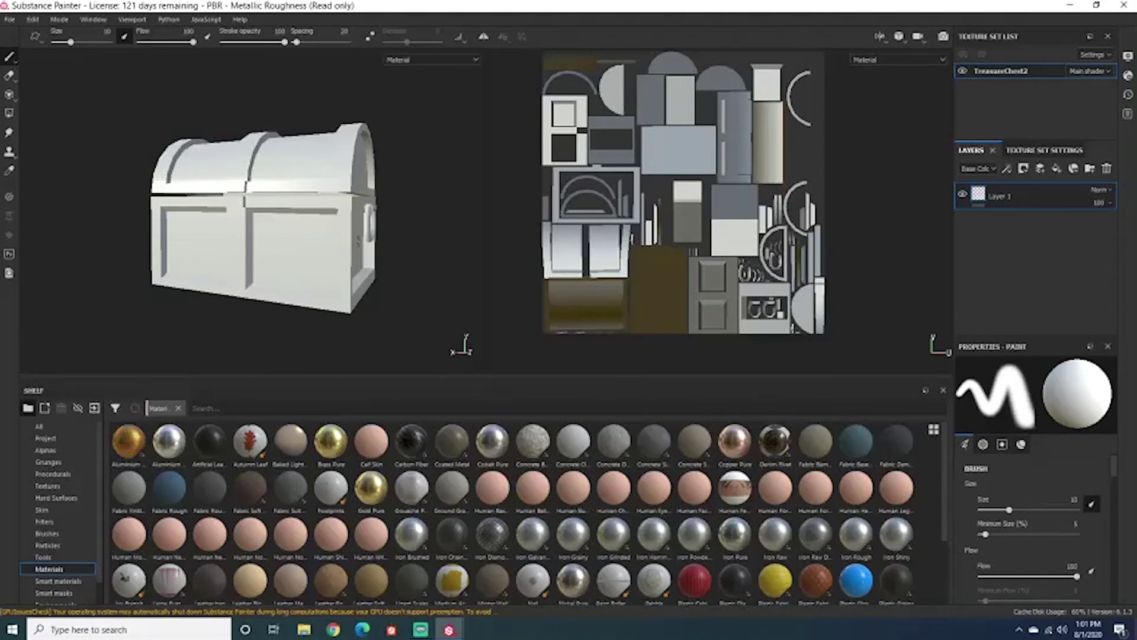
# Open the project configuration and reselect SM_TreasureChest from the Desktop as the project's mesh file.
pyautogui.click(7, 20)
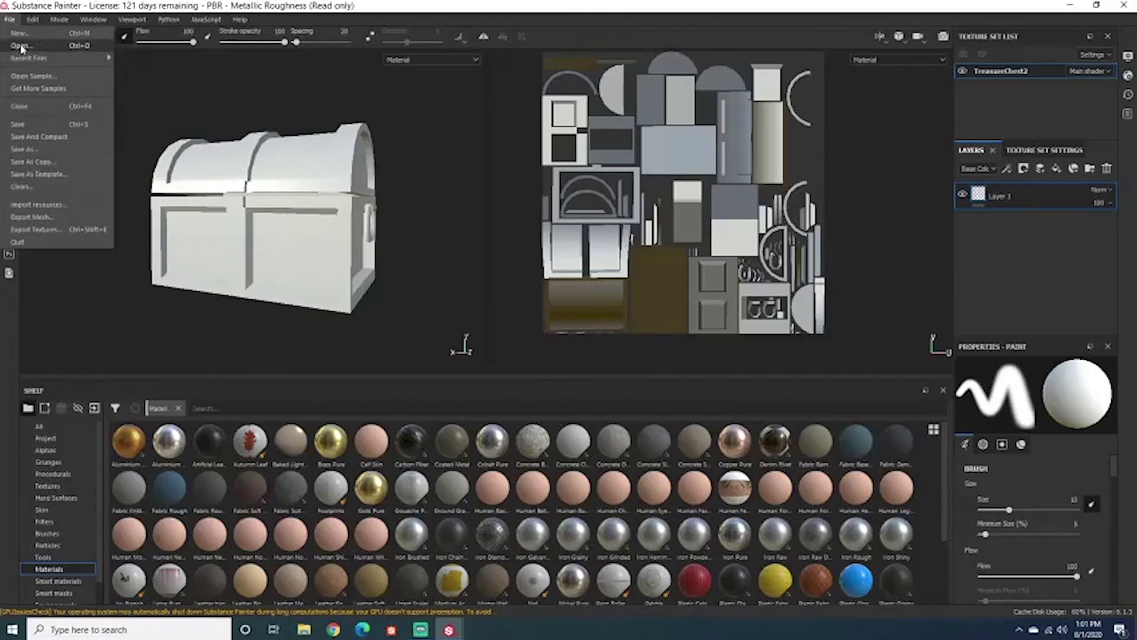
pyautogui.moveTo(33, 21)
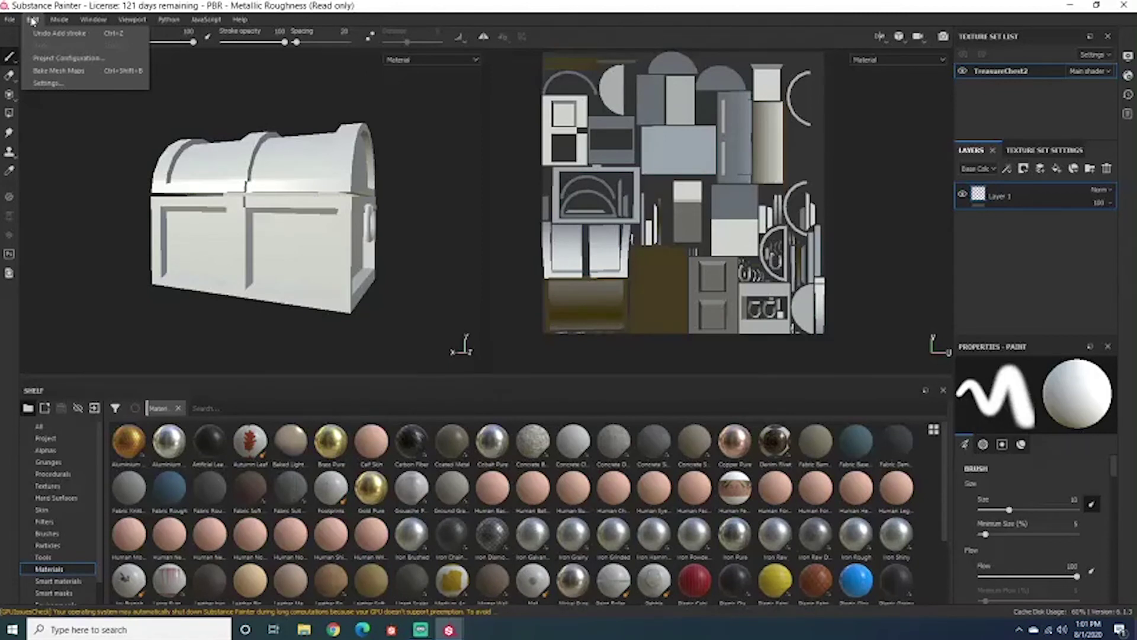
pyautogui.click(66, 62)
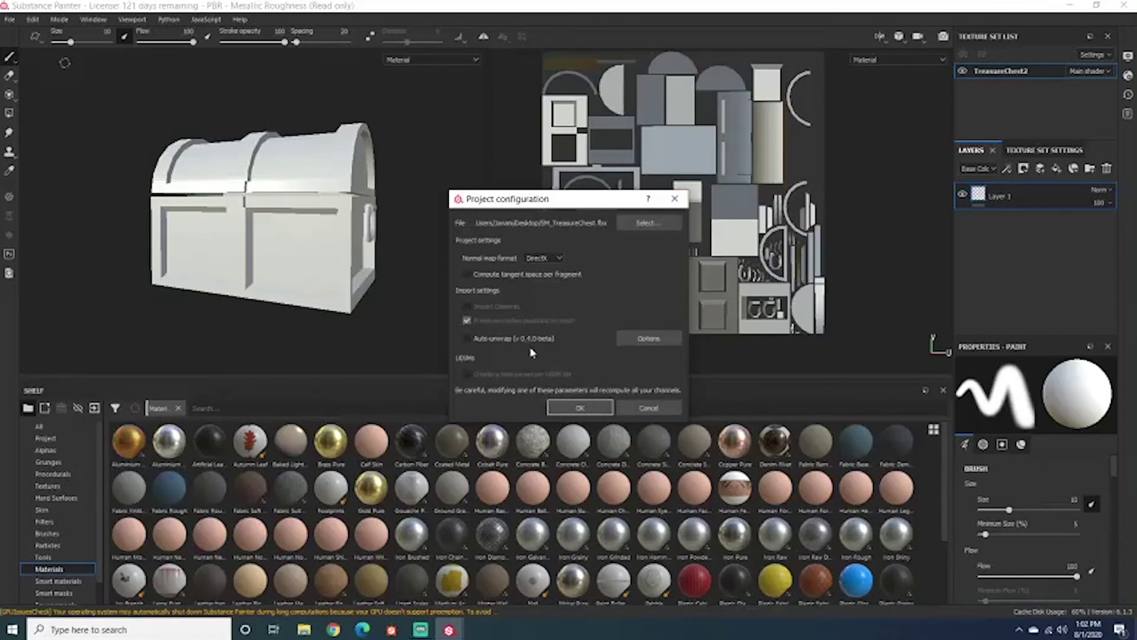
pyautogui.click(640, 224)
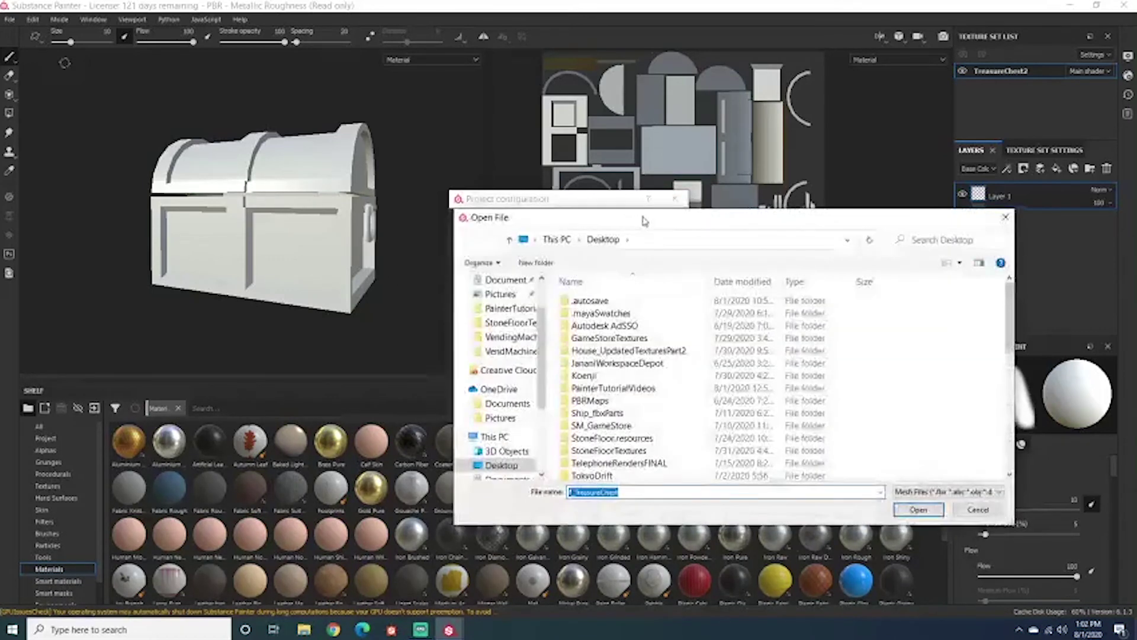
pyautogui.scroll(-8, 624, 452)
pyautogui.scroll(-1, 646, 458)
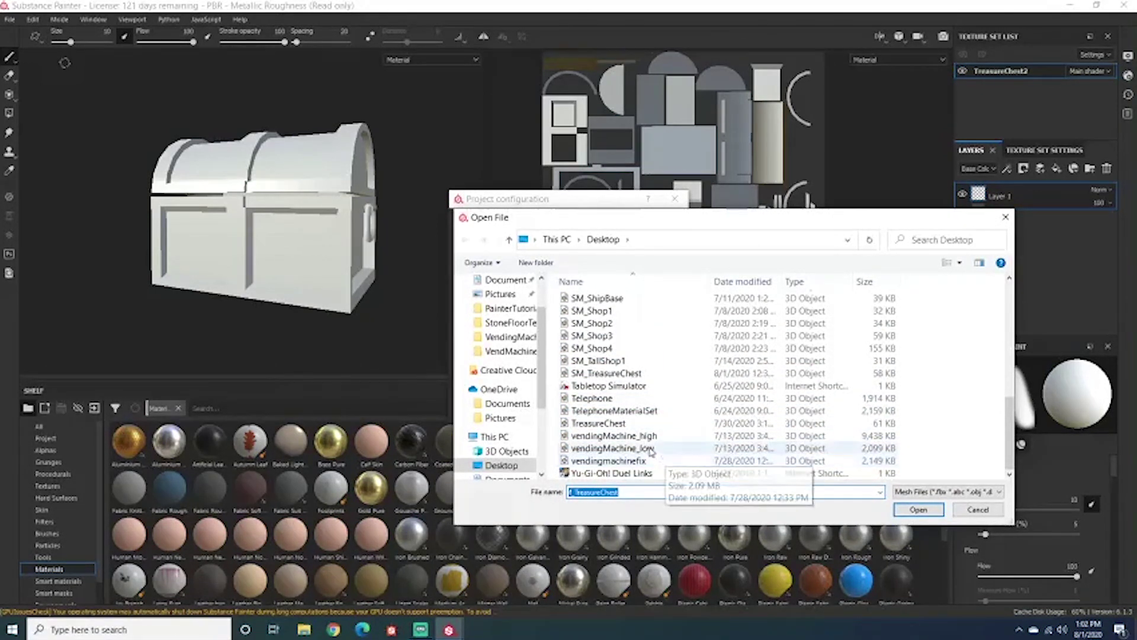
pyautogui.click(604, 373)
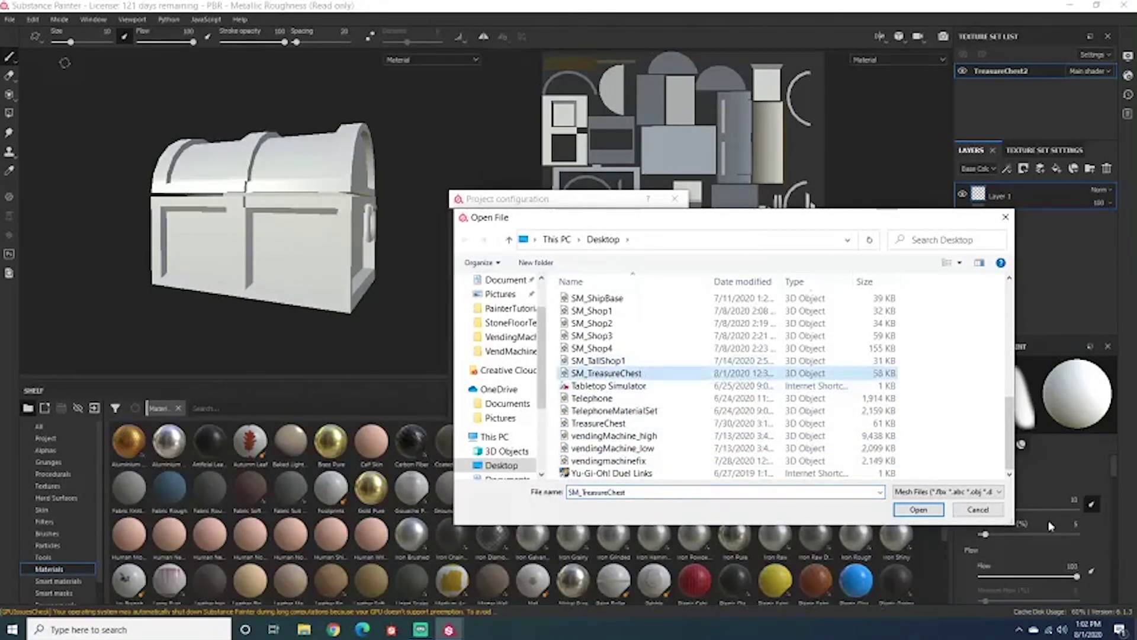
pyautogui.click(917, 510)
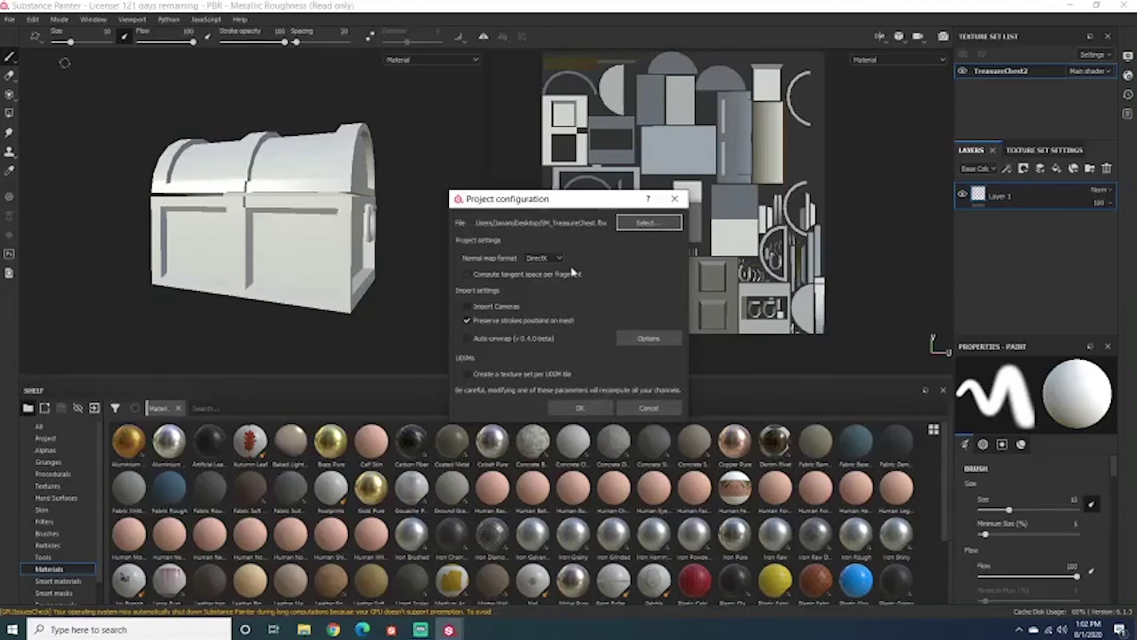
# Review the normal map format options, keep DirectX, and close the project configuration without applying it.
pyautogui.click(551, 258)
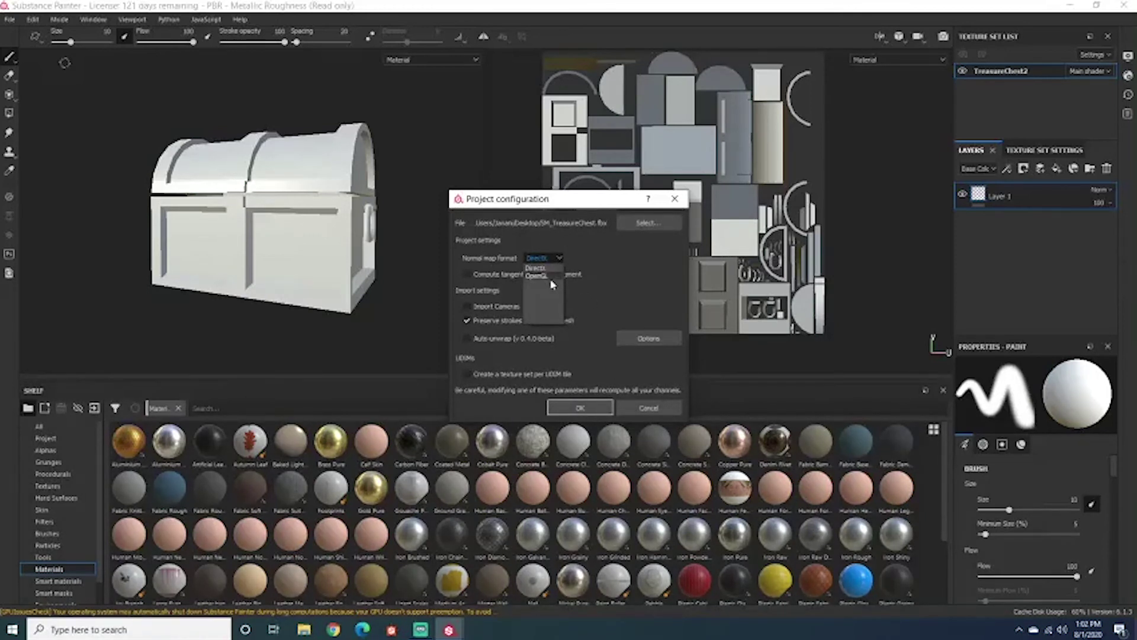
pyautogui.click(554, 241)
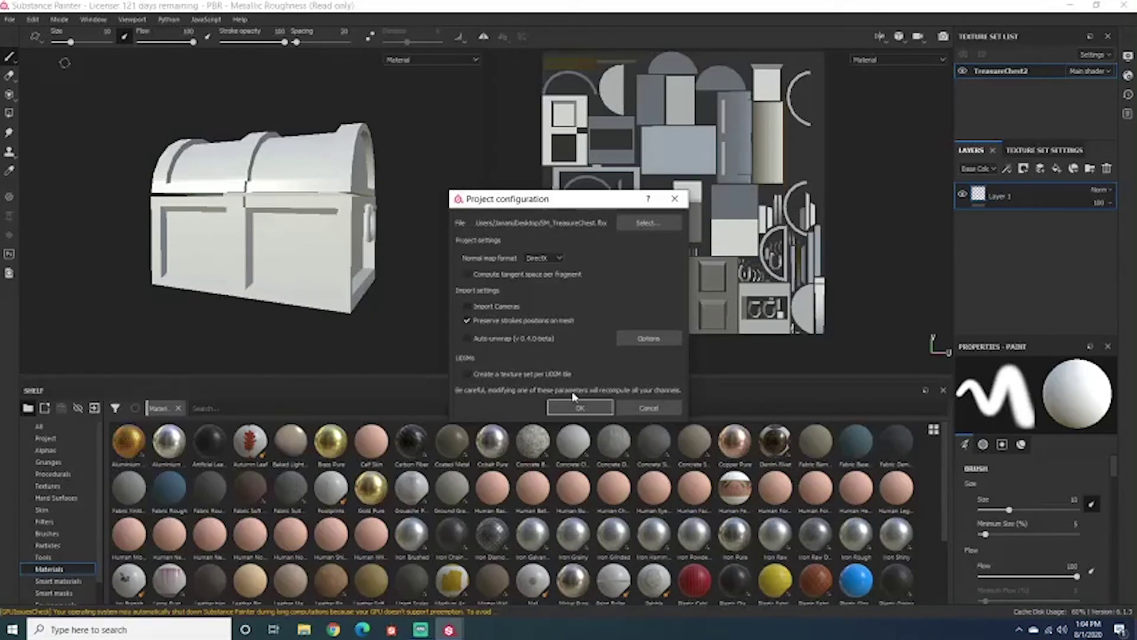
pyautogui.click(675, 199)
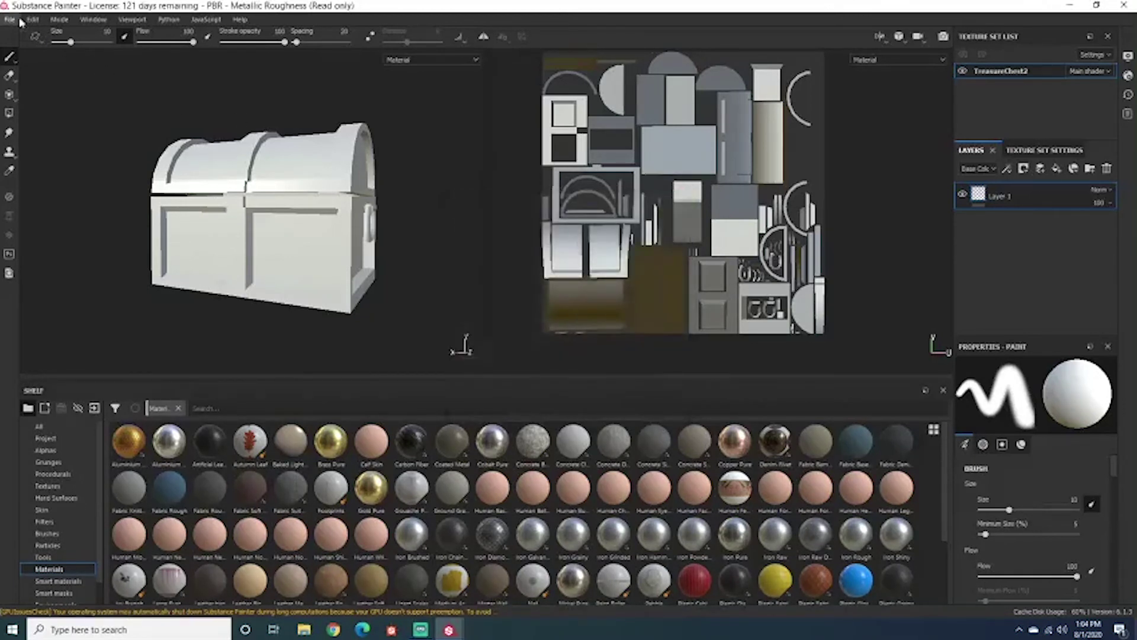
# Undock and close the Texture Set List, and move Texture Set Settings ahead of Layers.
pyautogui.click(60, 19)
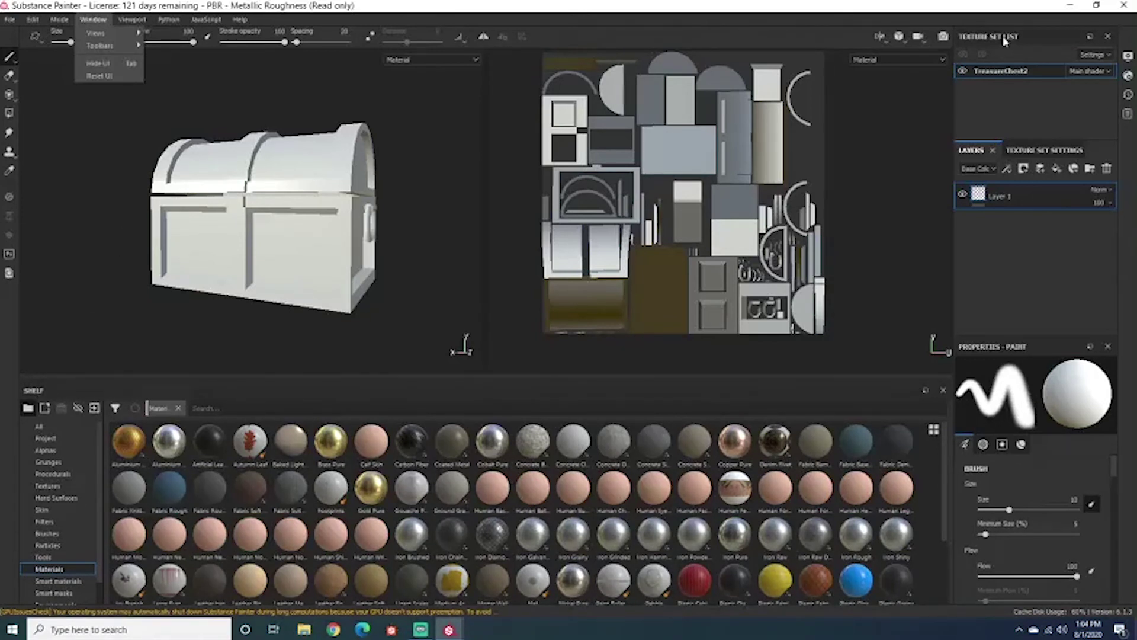
pyautogui.moveTo(1002, 36); pyautogui.dragTo(729, 171)
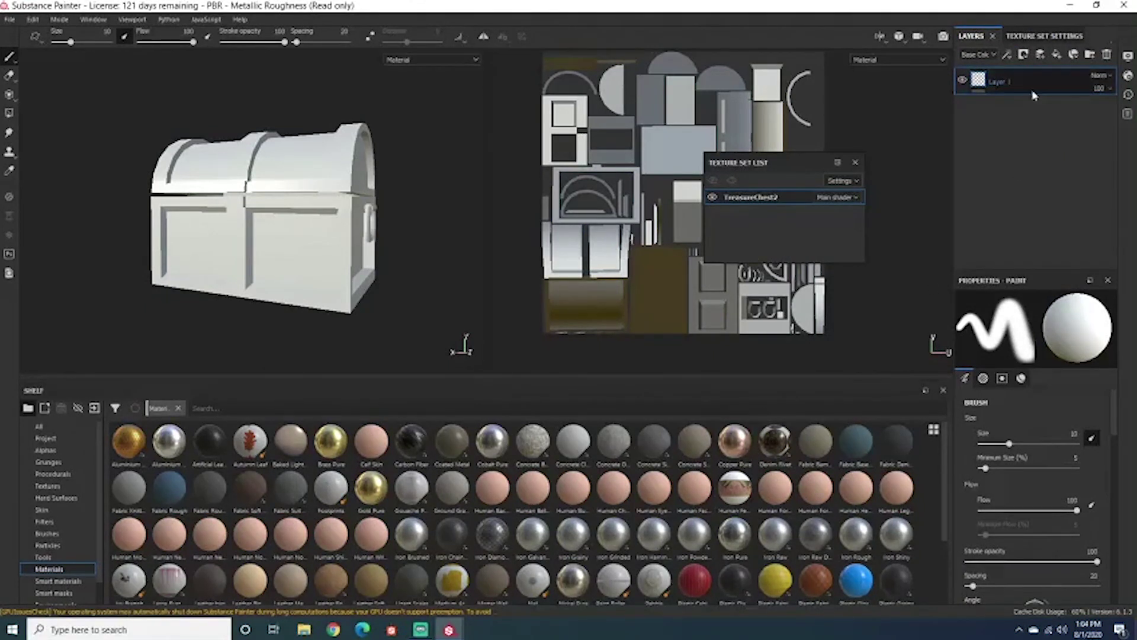
pyautogui.click(855, 161)
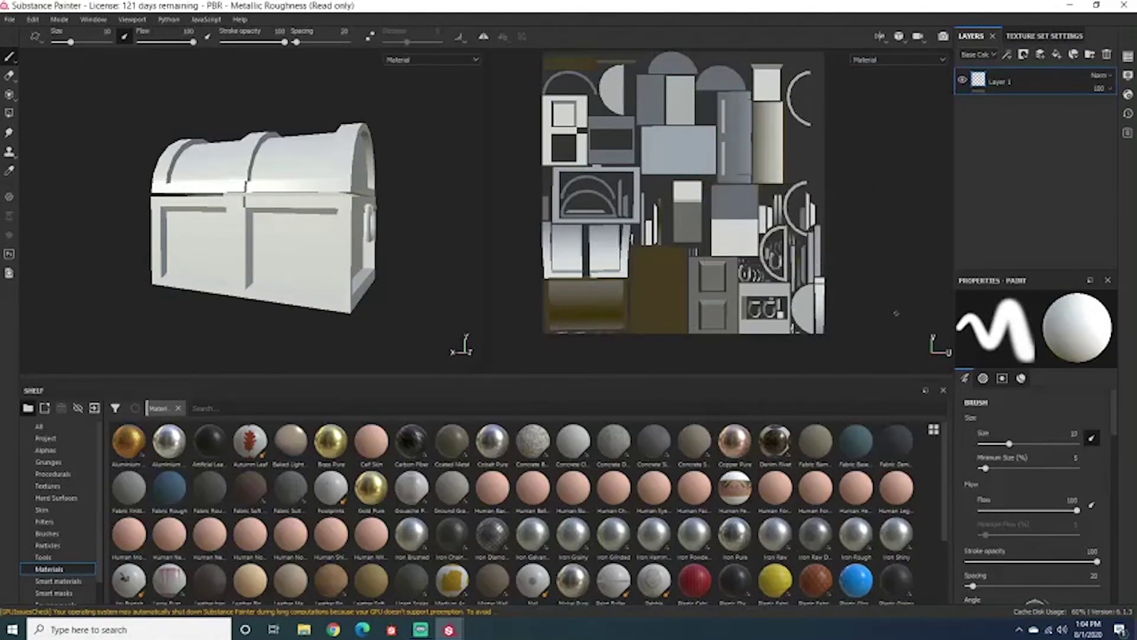
pyautogui.moveTo(1045, 35); pyautogui.dragTo(1007, 35)
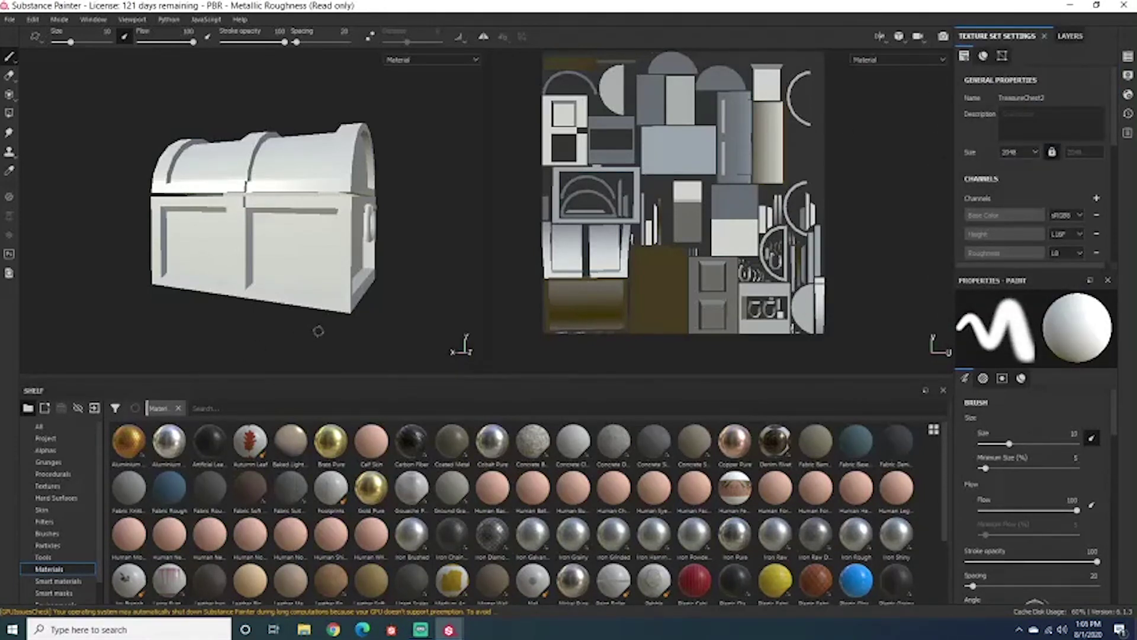
# Reset the interface layout to its default arrangement.
pyautogui.click(75, 21)
pyautogui.click(96, 73)
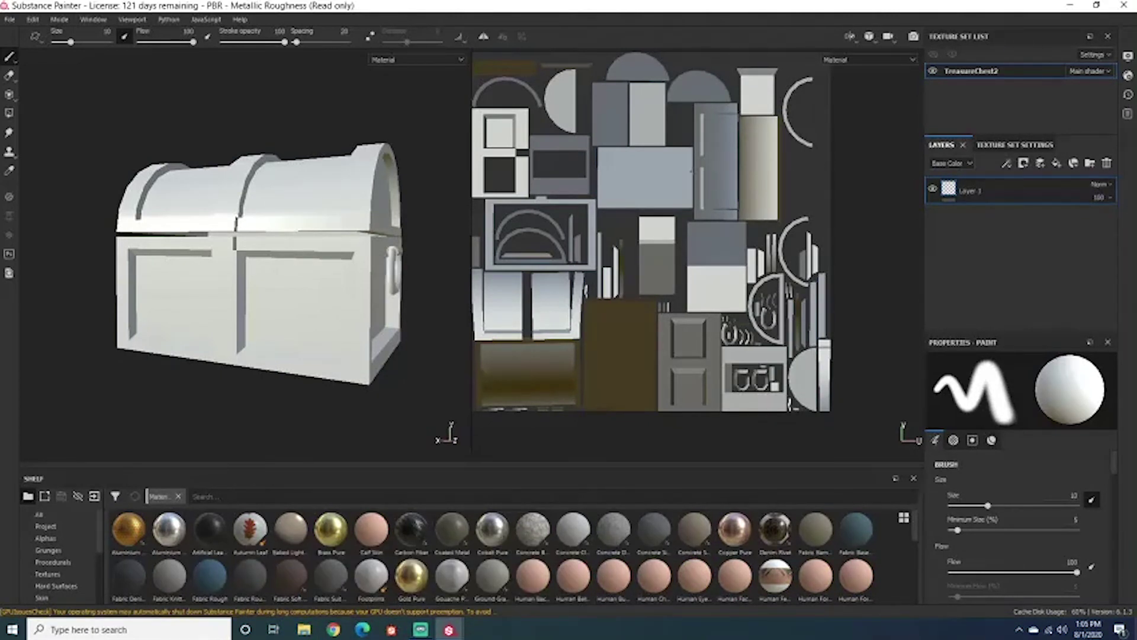
pyautogui.click(346, 255)
pyautogui.keyDown('alt'); pyautogui.moveTo(276, 382); pyautogui.dragTo(211, 384); pyautogui.keyUp('alt')
pyautogui.keyDown('alt'); pyautogui.moveTo(251, 307); pyautogui.dragTo(263, 191); pyautogui.keyUp('alt')
pyautogui.click(93, 19)
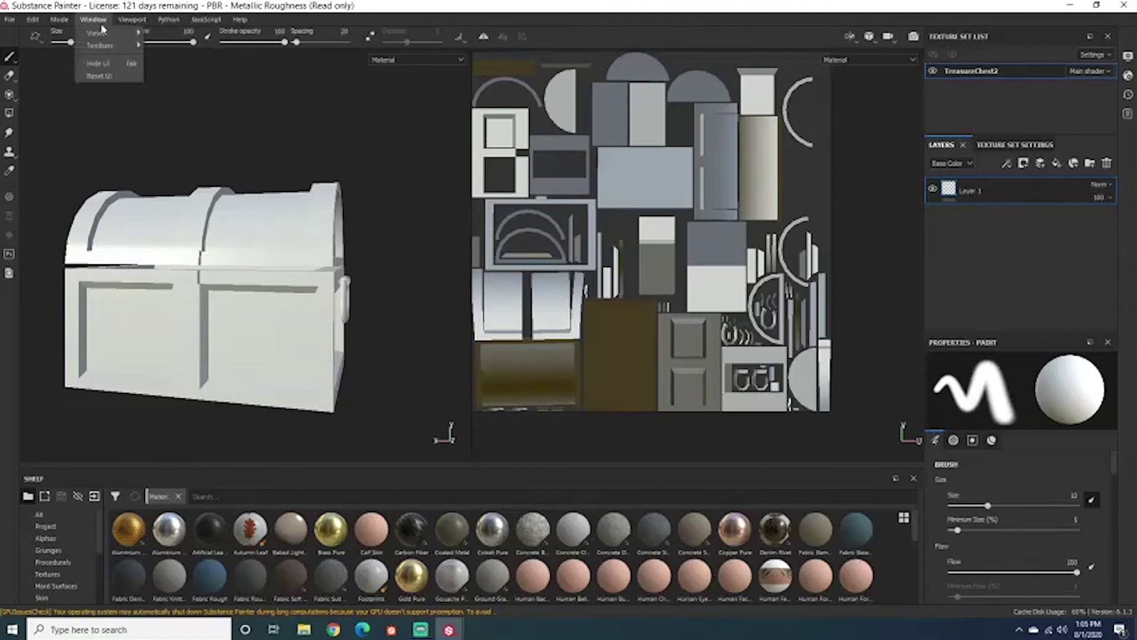
pyautogui.click(95, 77)
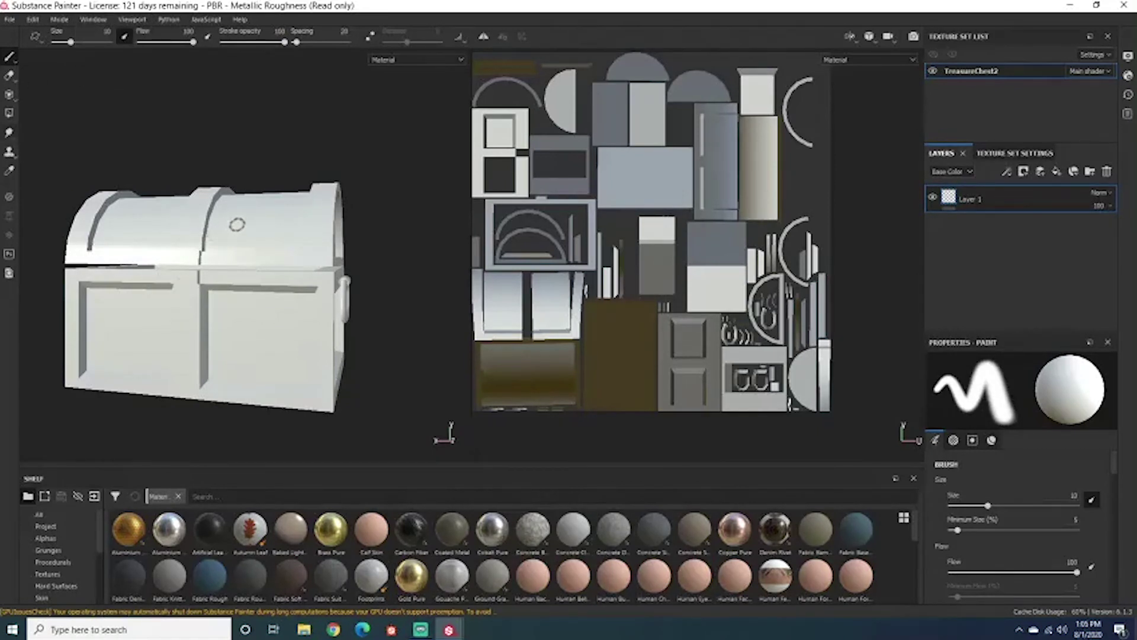
# Activate the Projection tool and turn the chest so its long side faces the camera squarely.
pyautogui.moveTo(237, 225)
pyautogui.keyDown('alt'); pyautogui.mouseDown()
pyautogui.moveTo(253, 190)
pyautogui.moveTo(194, 157)
pyautogui.moveTo(264, 127)
pyautogui.moveTo(313, 203)
pyautogui.moveTo(244, 205)
pyautogui.mouseUp(); pyautogui.keyUp('alt')
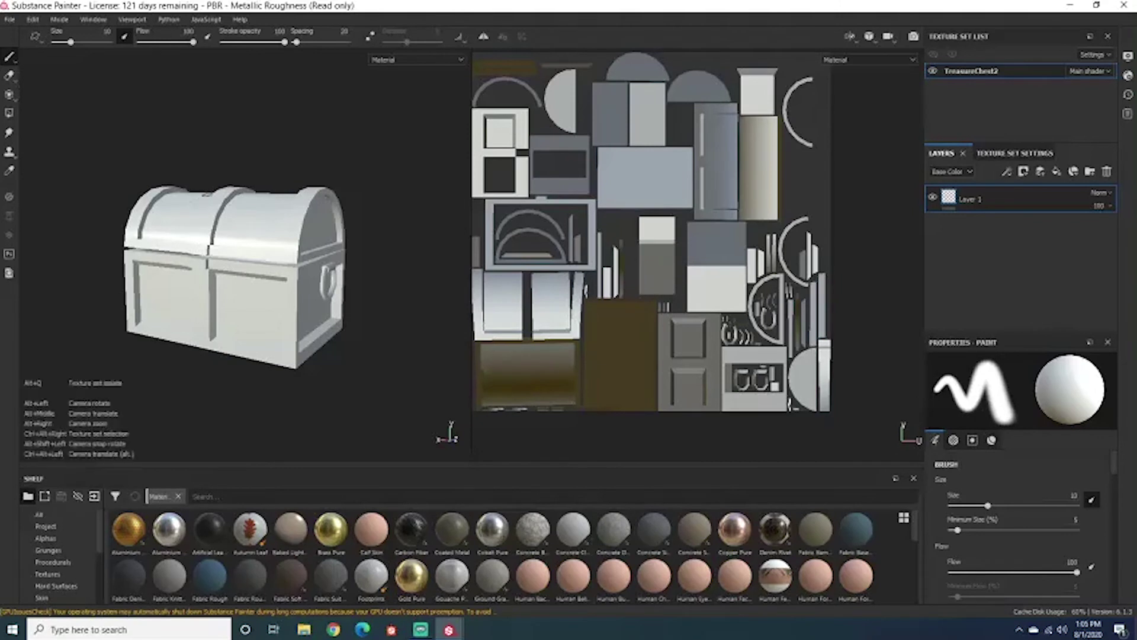
pyautogui.moveTo(190, 197)
pyautogui.keyDown('alt'); pyautogui.mouseDown()
pyautogui.moveTo(246, 168)
pyautogui.moveTo(312, 164)
pyautogui.moveTo(162, 132)
pyautogui.moveTo(114, 208)
pyautogui.moveTo(344, 233)
pyautogui.moveTo(194, 192)
pyautogui.mouseUp(); pyautogui.keyUp('alt')
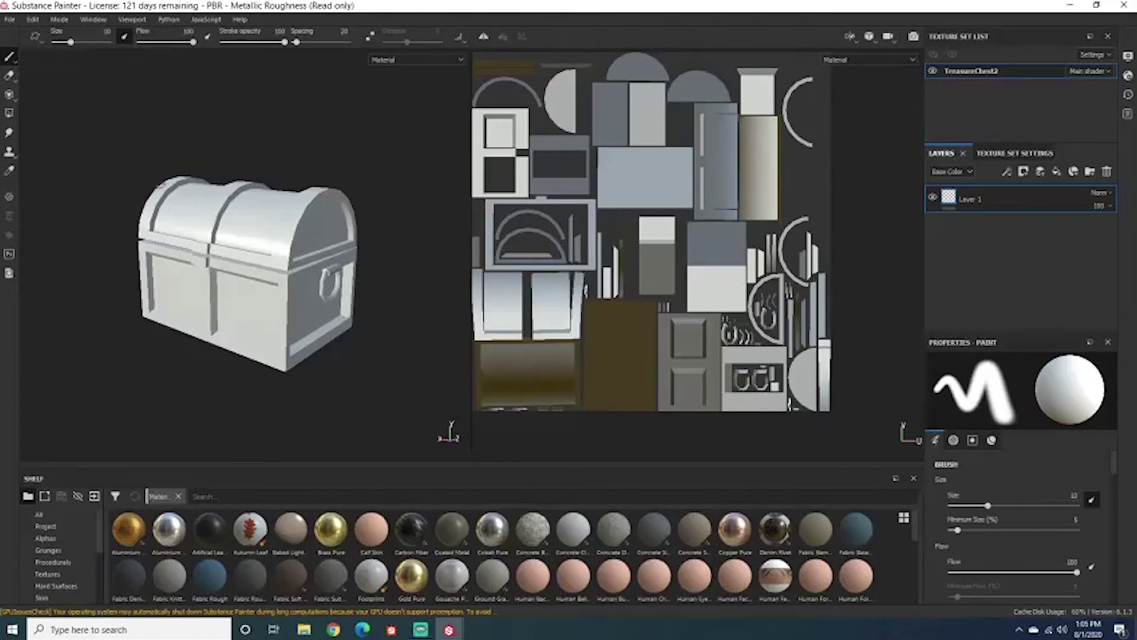
pyautogui.scroll(3, 169, 184)
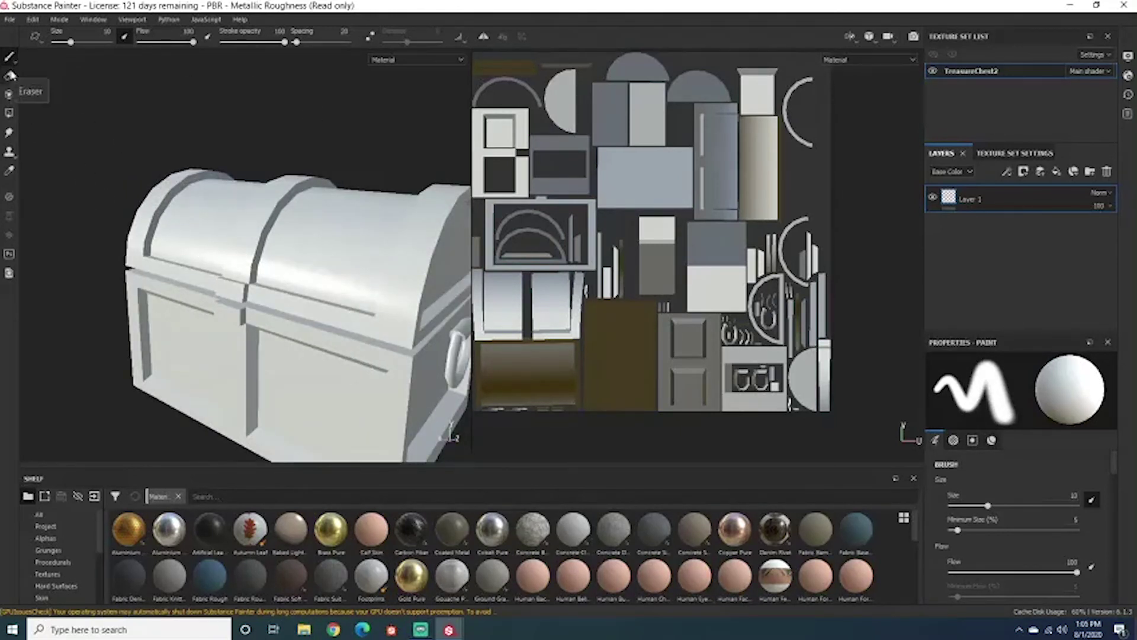
pyautogui.click(9, 96)
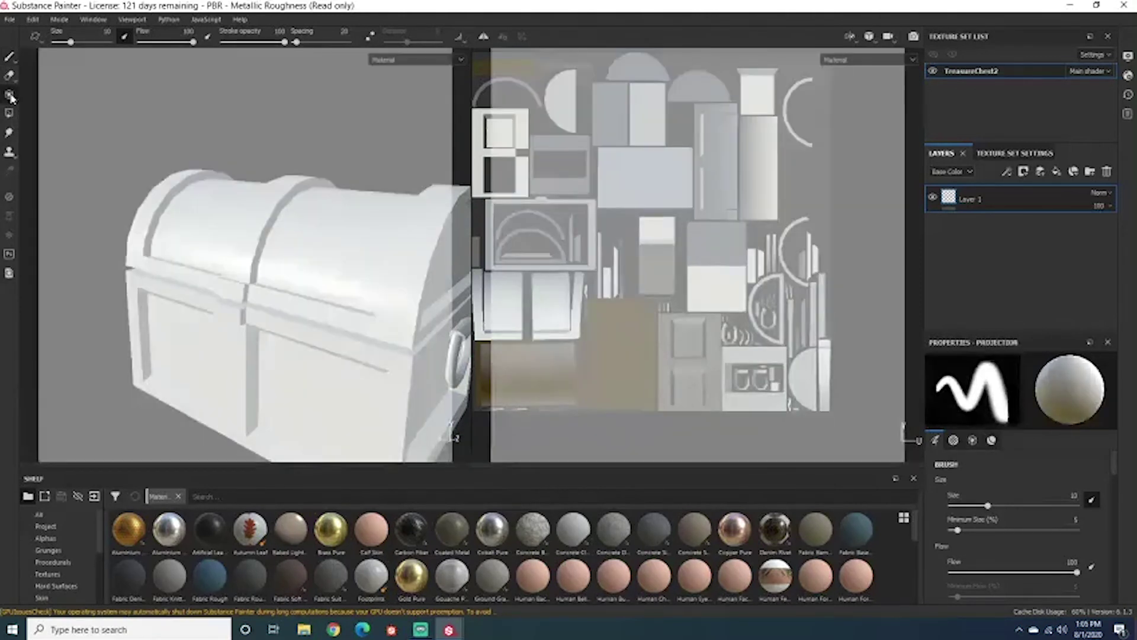
pyautogui.keyDown('alt'); pyautogui.moveTo(261, 249); pyautogui.dragTo(338, 240); pyautogui.keyUp('alt')
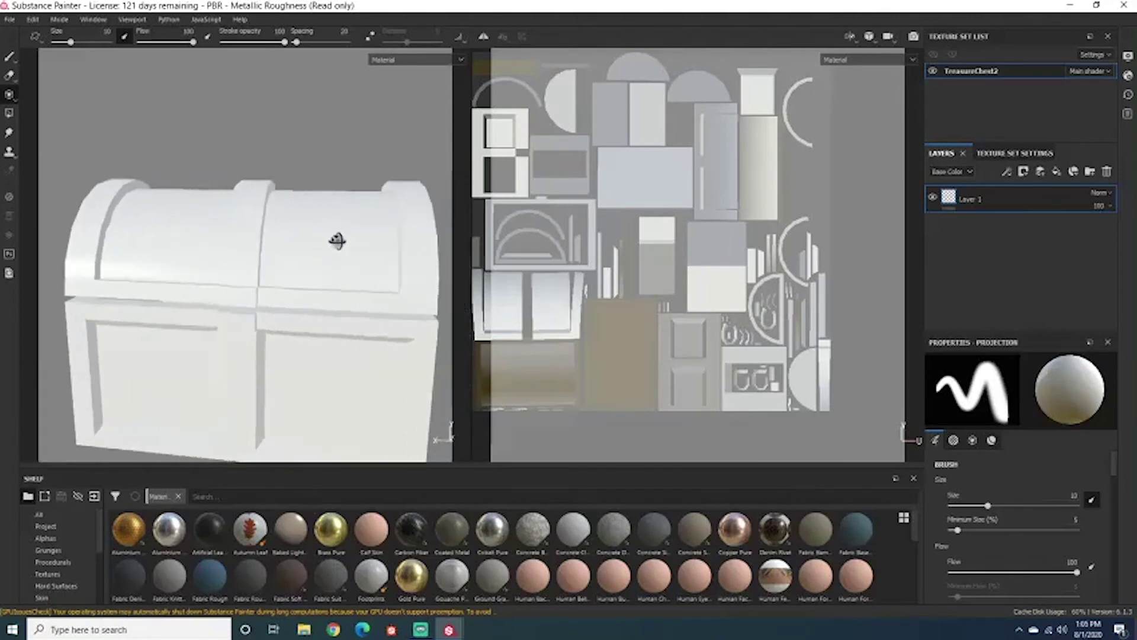
pyautogui.scroll(3, 338, 237)
pyautogui.scroll(1, 280, 274)
pyautogui.scroll(-3, 266, 318)
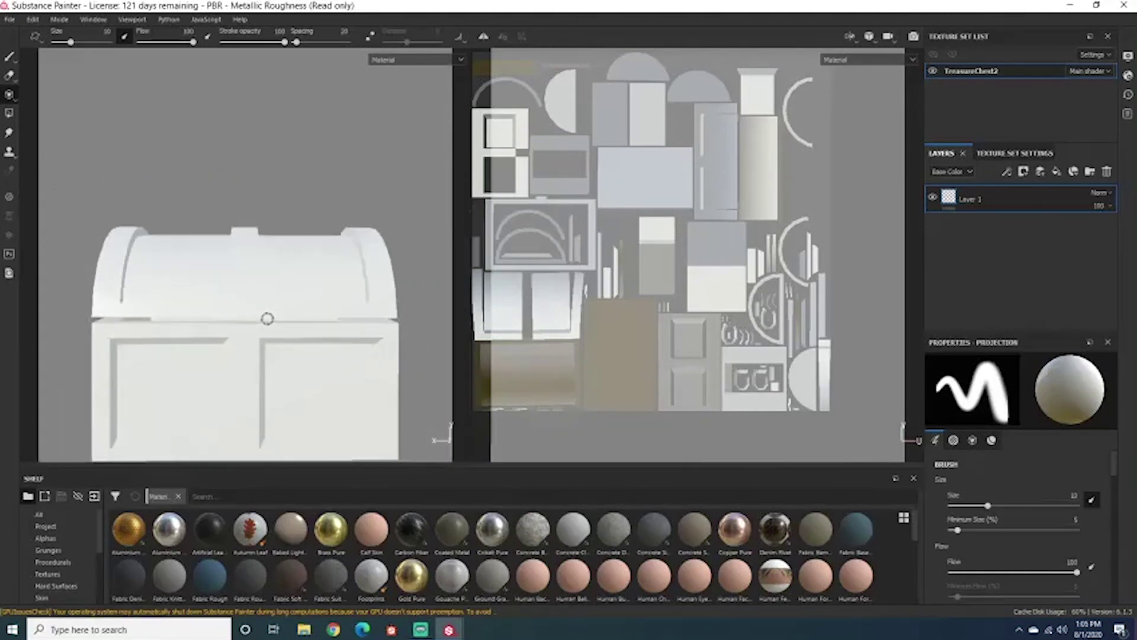
pyautogui.keyDown('alt'); pyautogui.moveTo(267, 318); pyautogui.dragTo(315, 226, button='middle'); pyautogui.keyUp('alt')
pyautogui.scroll(-1, 314, 219)
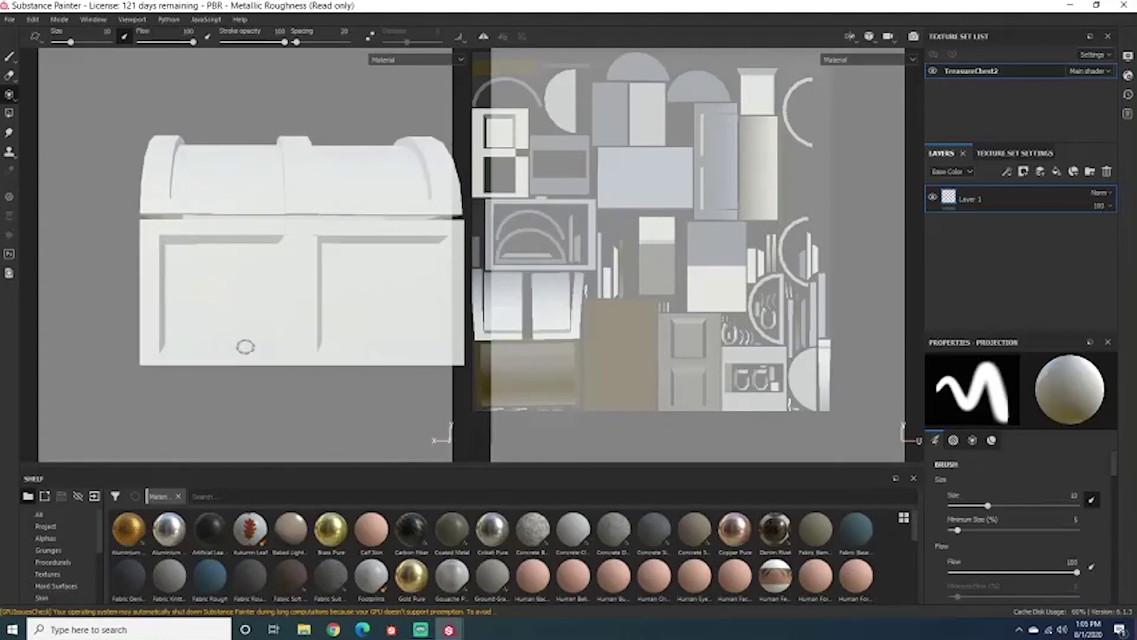
pyautogui.keyDown('alt'); pyautogui.moveTo(333, 299); pyautogui.dragTo(258, 307, button='middle'); pyautogui.keyUp('alt')
# Examine how the chest's long side scales against the fixed projection overlay at close and far zoom.
pyautogui.scroll(2, 200, 329)
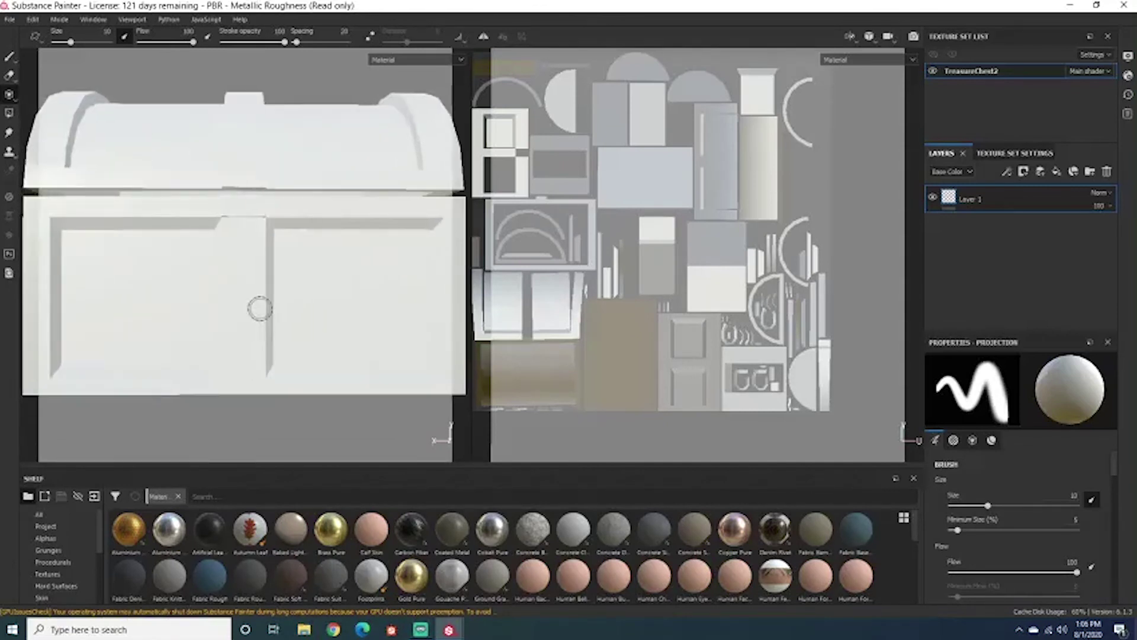
pyautogui.scroll(3, 260, 308)
pyautogui.scroll(1, 289, 297)
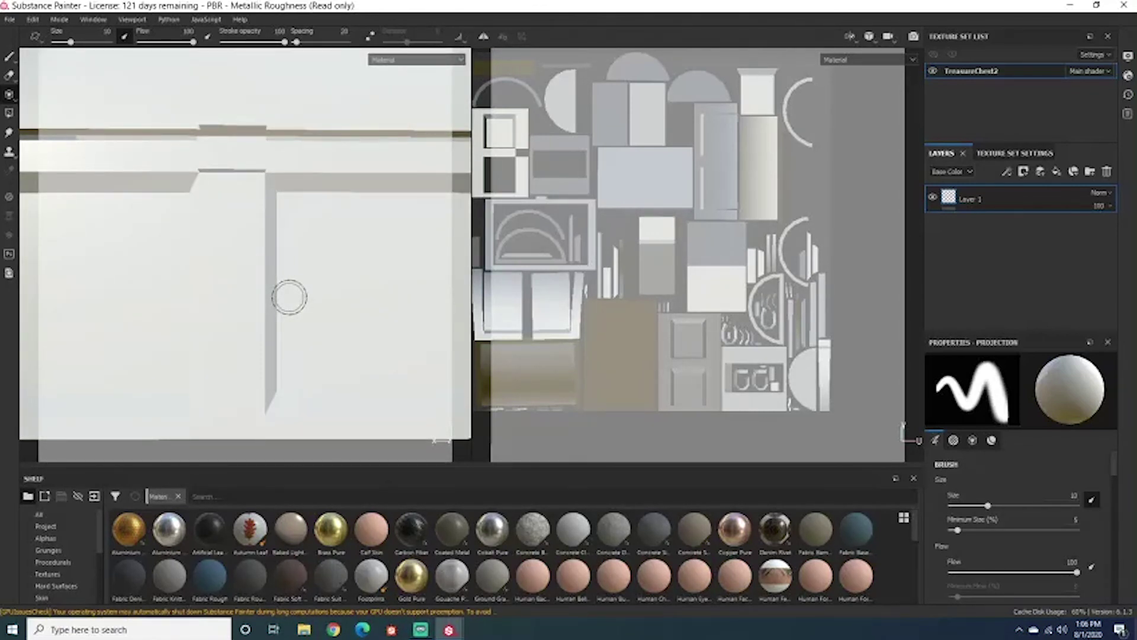
pyautogui.scroll(-4, 289, 297)
pyautogui.scroll(4, 259, 365)
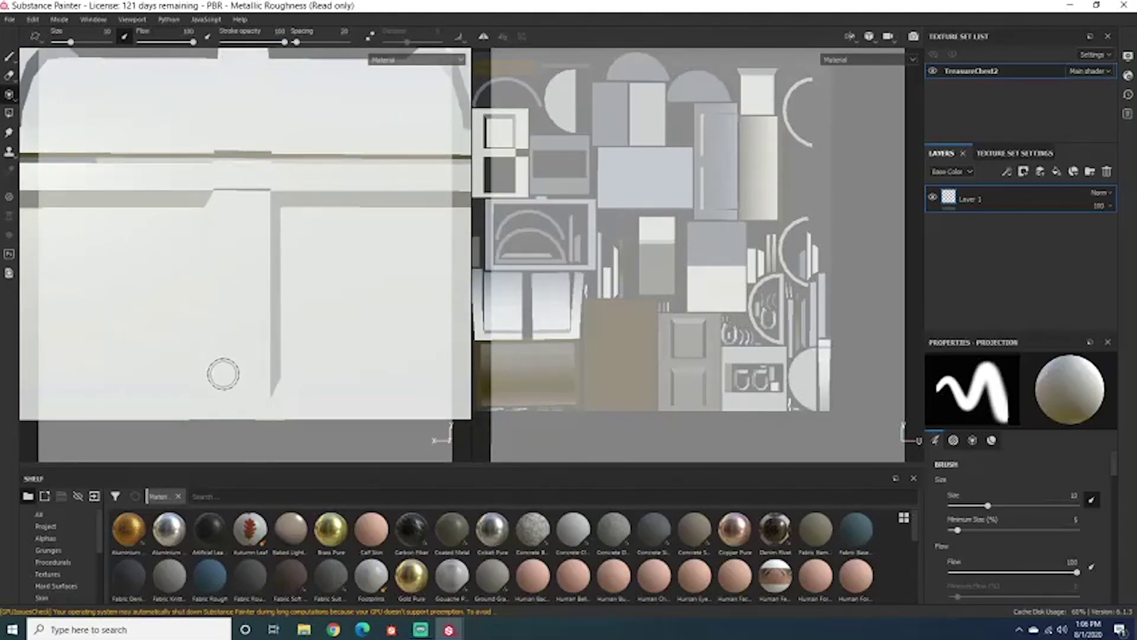
pyautogui.scroll(-3, 221, 371)
pyautogui.scroll(3, 223, 370)
pyautogui.scroll(-3, 223, 370)
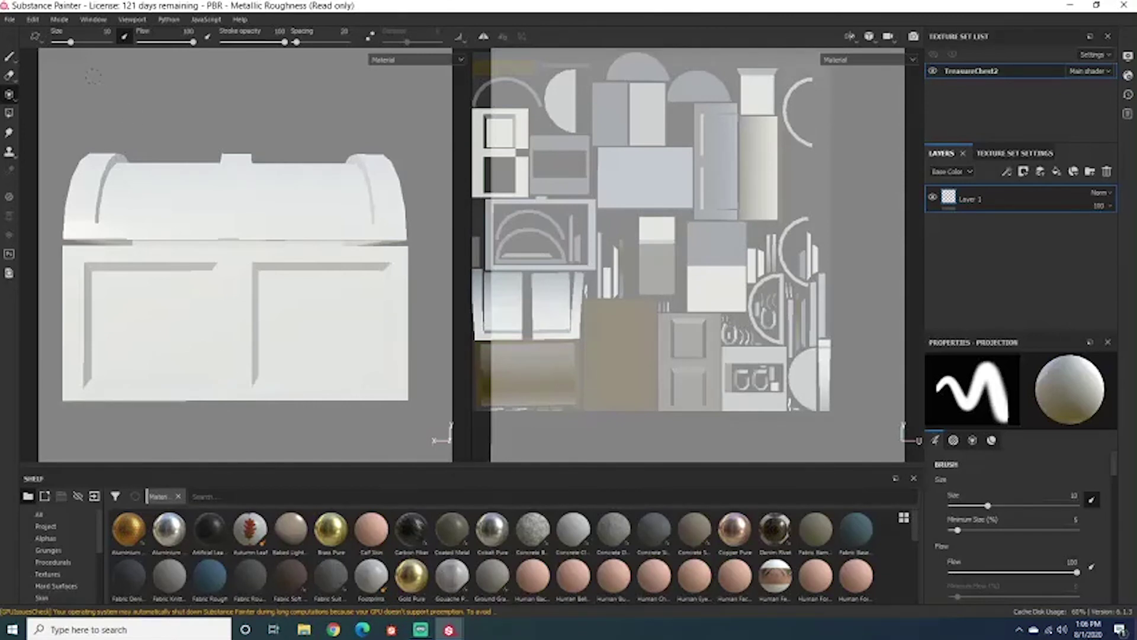
# Preview the Polygon Fill, Eraser and Projection tools and their properties, finishing with the Paint tool active.
pyautogui.click(9, 116)
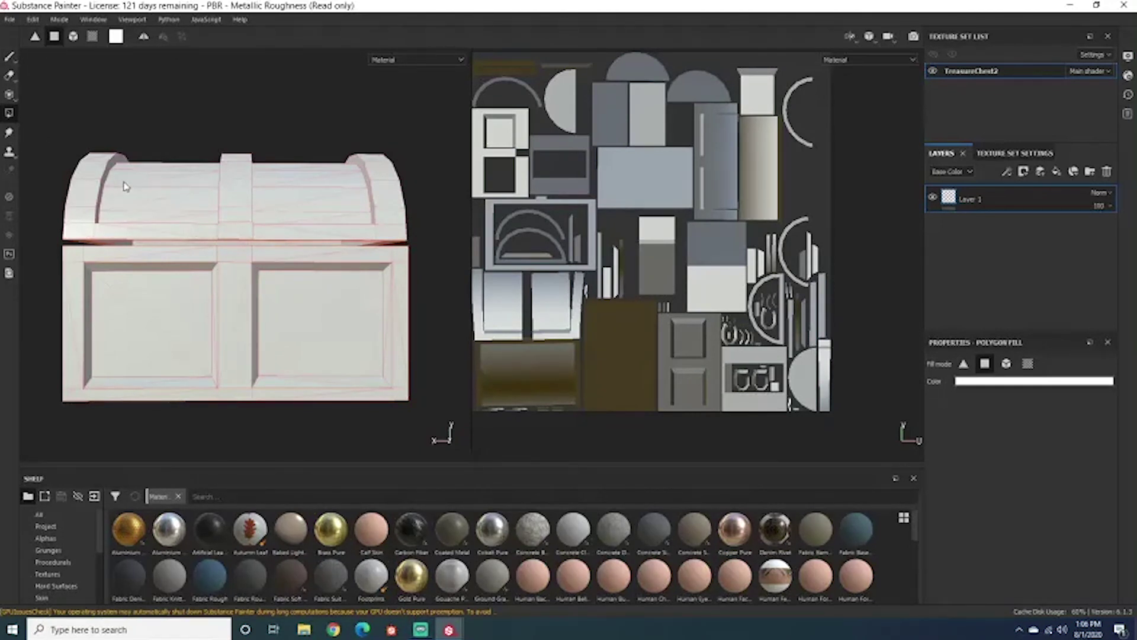
pyautogui.scroll(-1, 681, 245)
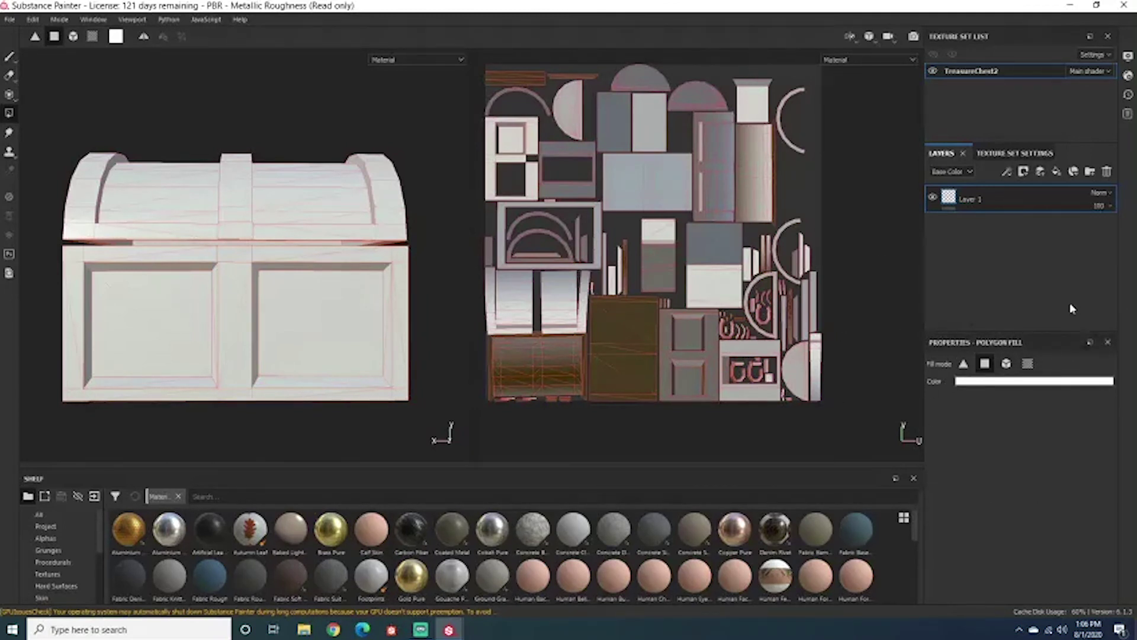
pyautogui.click(10, 57)
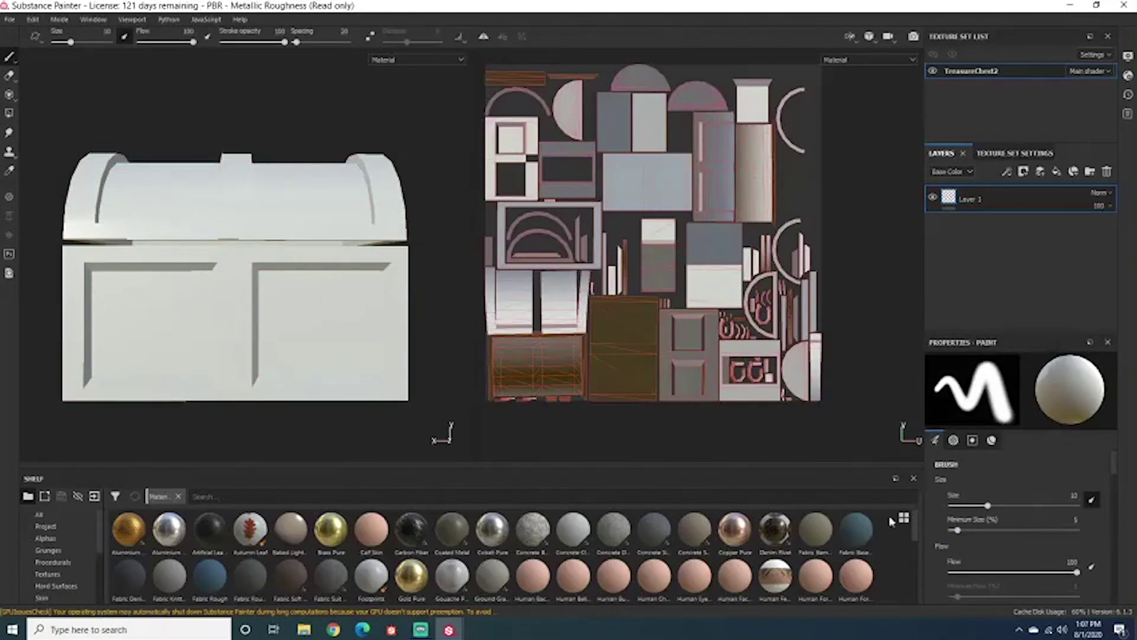
pyautogui.click(10, 77)
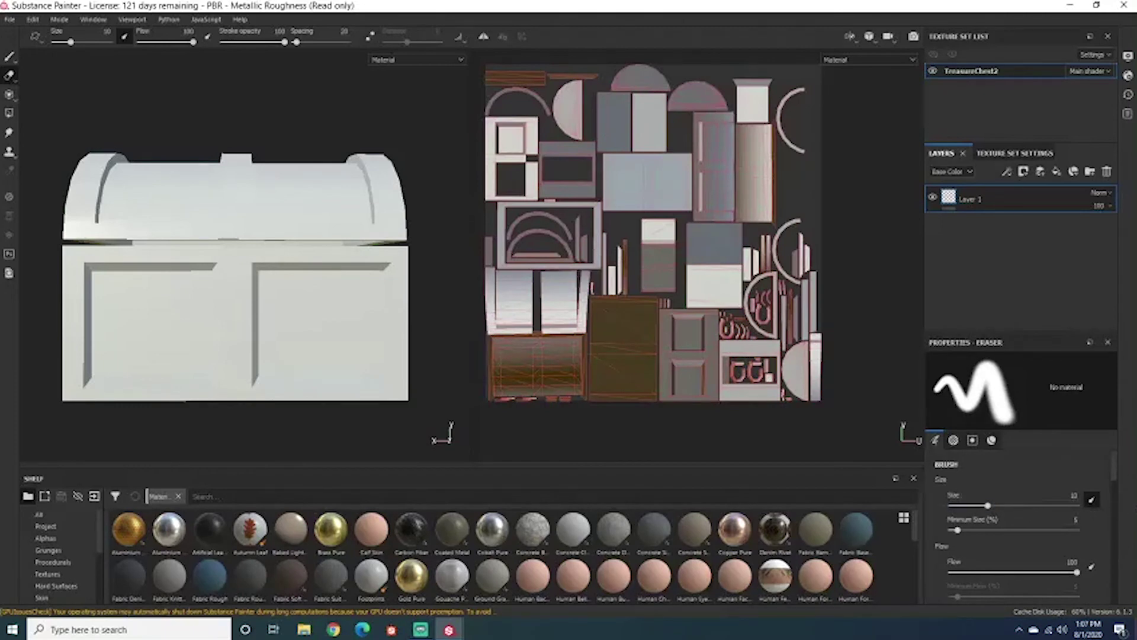
pyautogui.click(10, 95)
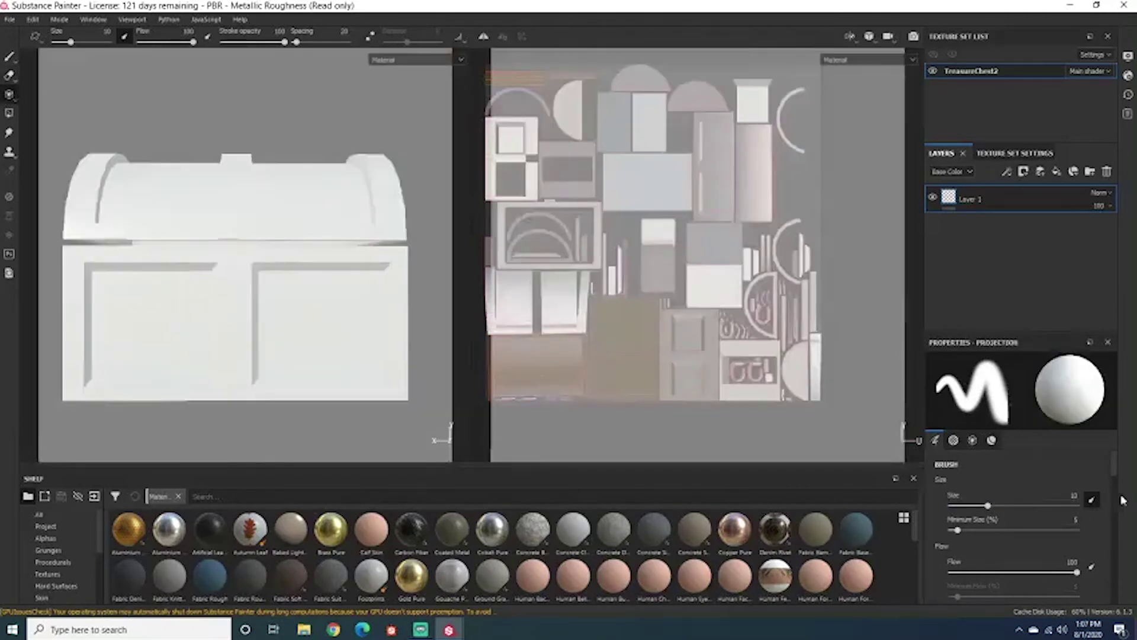
pyautogui.click(10, 56)
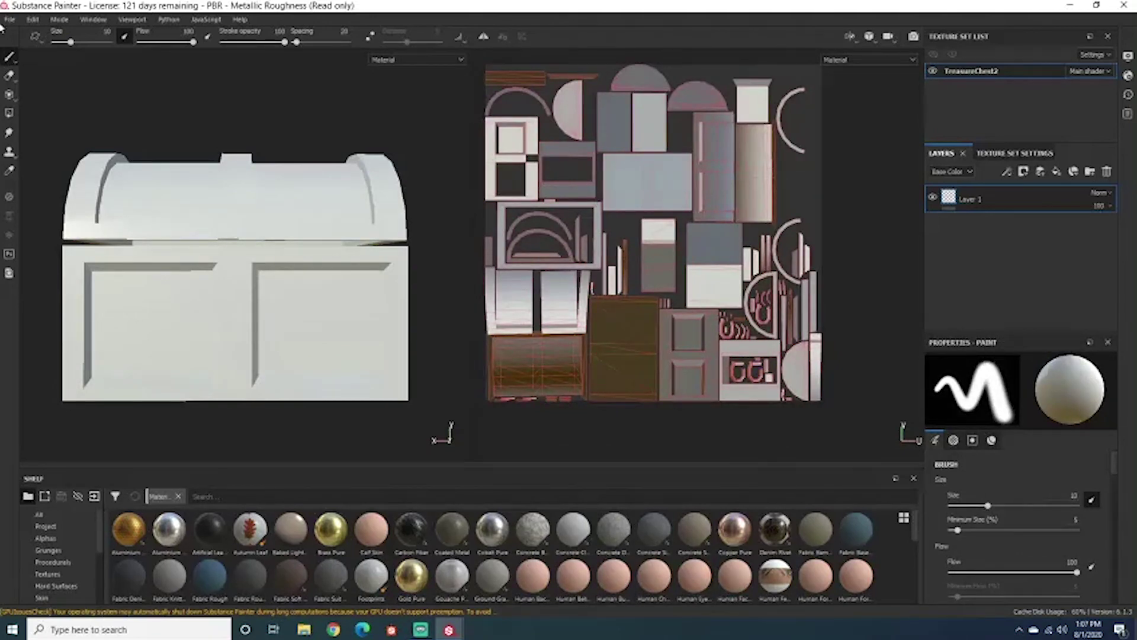
# Dock the Paint properties panel between the tool strip and the 3D view.
pyautogui.moveTo(1045, 346)
pyautogui.mouseDown()
pyautogui.moveTo(567, 305)
pyautogui.moveTo(101, 73)
pyautogui.moveTo(157, 65)
pyautogui.moveTo(88, 276)
pyautogui.moveTo(26, 237)
pyautogui.mouseUp()
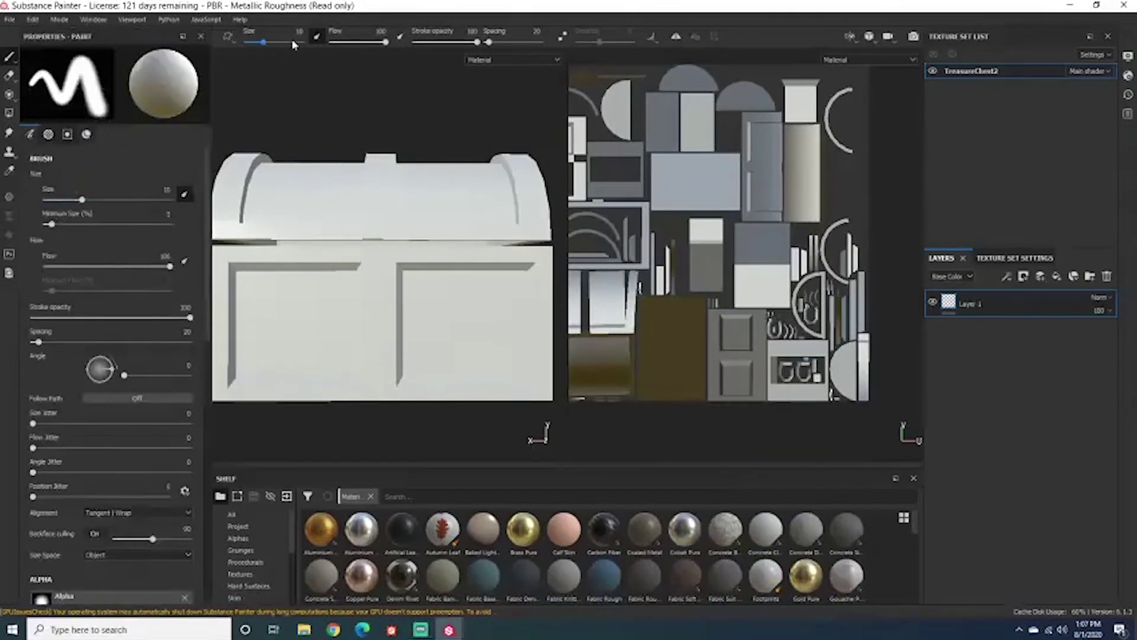
# Try docking the Paint properties beside the Layers tab, return them to the tool strip, and review their settings through Material.
pyautogui.moveTo(107, 40)
pyautogui.mouseDown()
pyautogui.moveTo(438, 177)
pyautogui.moveTo(1006, 310)
pyautogui.moveTo(978, 292)
pyautogui.moveTo(1046, 352)
pyautogui.mouseUp()
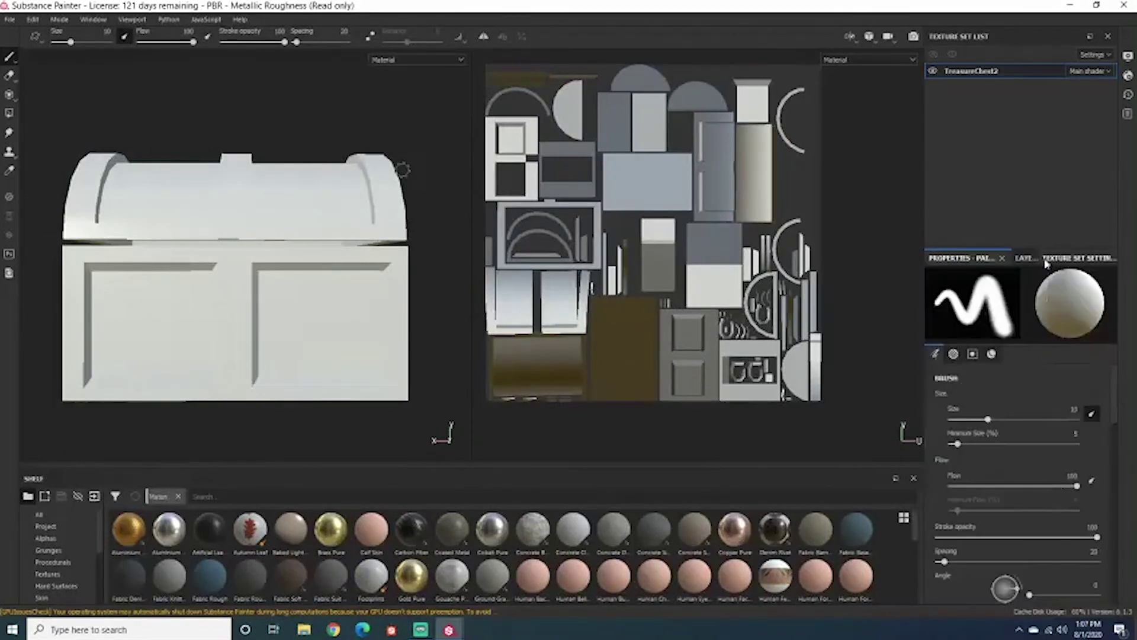
pyautogui.moveTo(962, 260)
pyautogui.mouseDown()
pyautogui.moveTo(525, 254)
pyautogui.moveTo(111, 66)
pyautogui.moveTo(37, 57)
pyautogui.moveTo(118, 258)
pyautogui.moveTo(48, 236)
pyautogui.moveTo(331, 27)
pyautogui.moveTo(806, 27)
pyautogui.moveTo(894, 128)
pyautogui.moveTo(819, 252)
pyautogui.moveTo(524, 399)
pyautogui.moveTo(435, 477)
pyautogui.moveTo(85, 398)
pyautogui.moveTo(15, 349)
pyautogui.moveTo(16, 223)
pyautogui.moveTo(36, 132)
pyautogui.mouseUp()
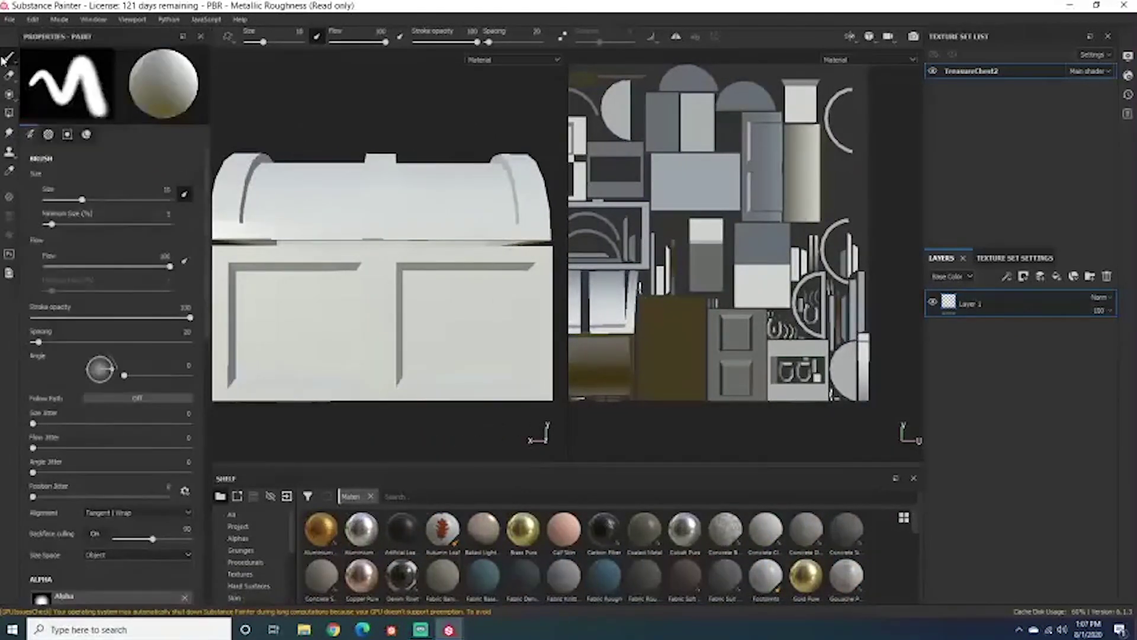
pyautogui.scroll(-3, 67, 343)
pyautogui.scroll(3, 76, 304)
pyautogui.scroll(-3, 172, 256)
pyautogui.scroll(-4, 172, 255)
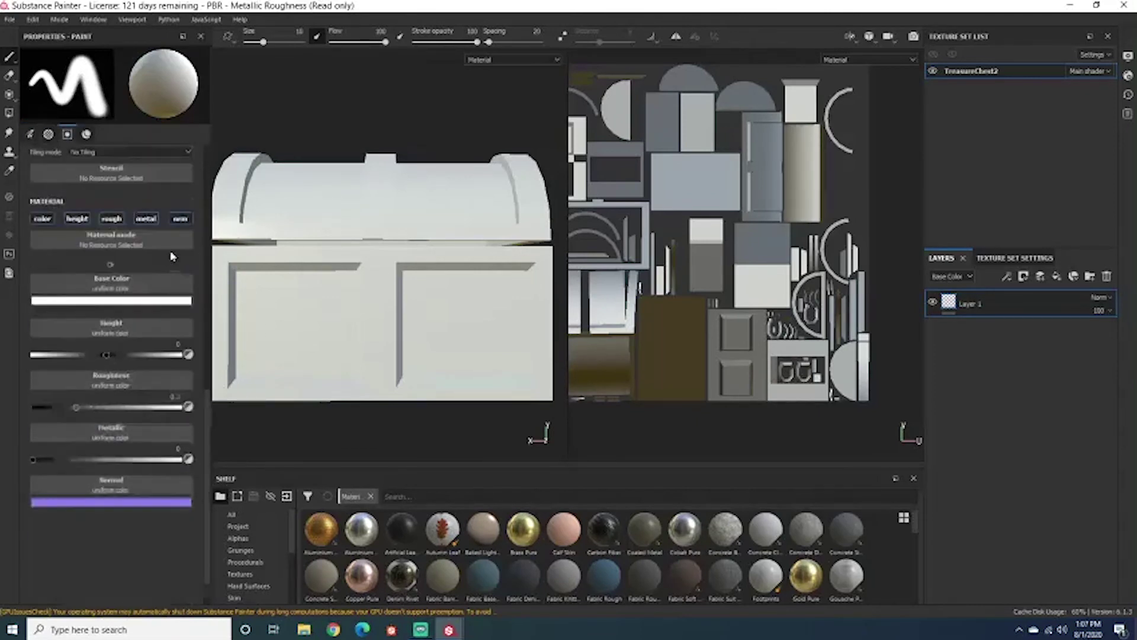
pyautogui.scroll(7, 171, 258)
# Reset the interface layout to its default panel arrangement.
pyautogui.click(93, 19)
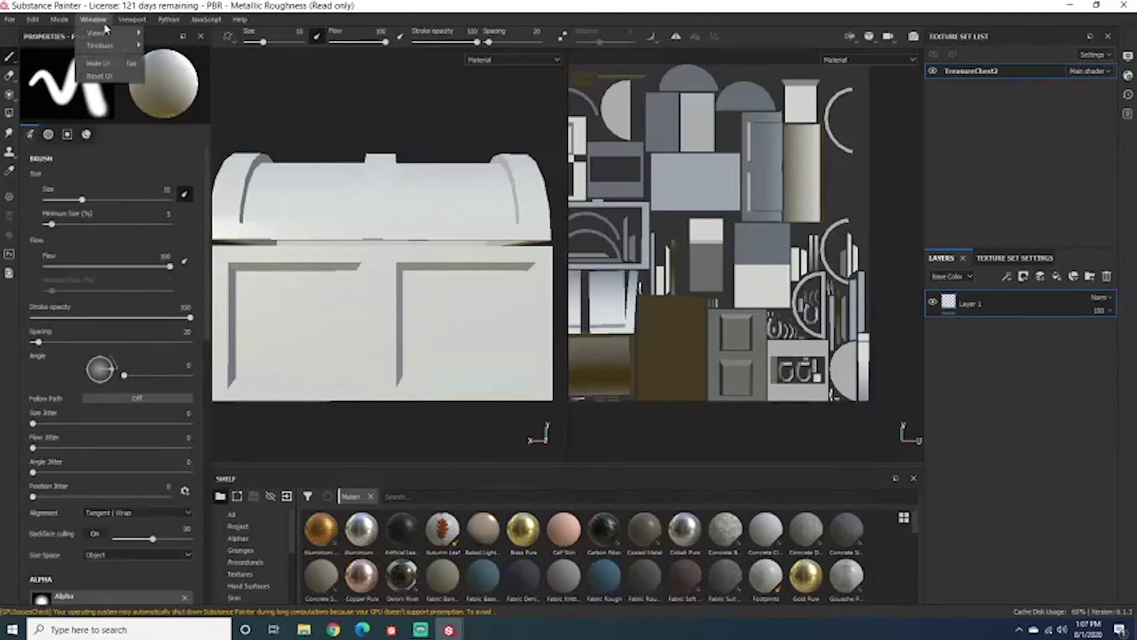
pyautogui.click(98, 75)
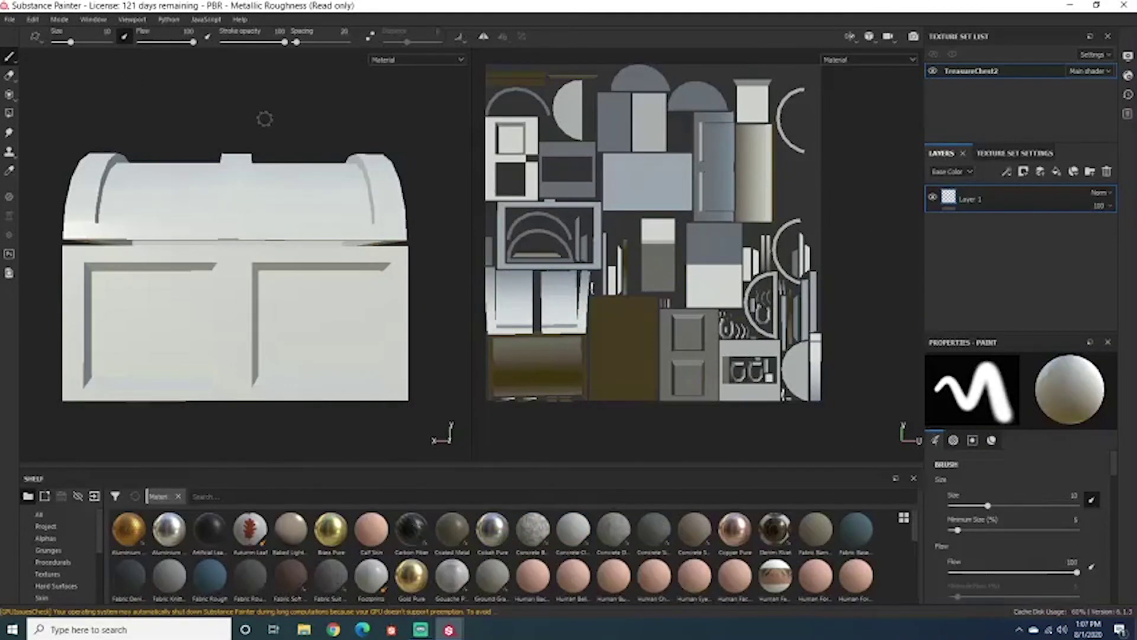
pyautogui.scroll(-1, 353, 167)
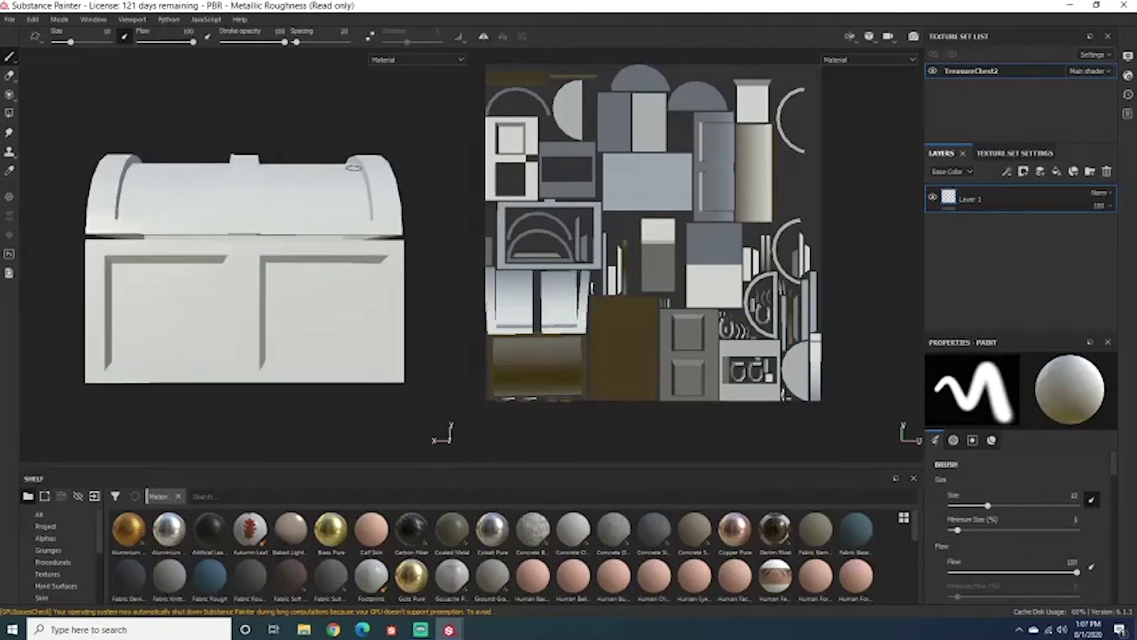
pyautogui.moveTo(363, 171)
pyautogui.keyDown('alt'); pyautogui.mouseDown()
pyautogui.moveTo(266, 169)
pyautogui.moveTo(198, 116)
pyautogui.moveTo(355, 92)
pyautogui.moveTo(306, 166)
pyautogui.moveTo(284, 172)
pyautogui.moveTo(358, 181)
pyautogui.mouseUp(); pyautogui.keyUp('alt')
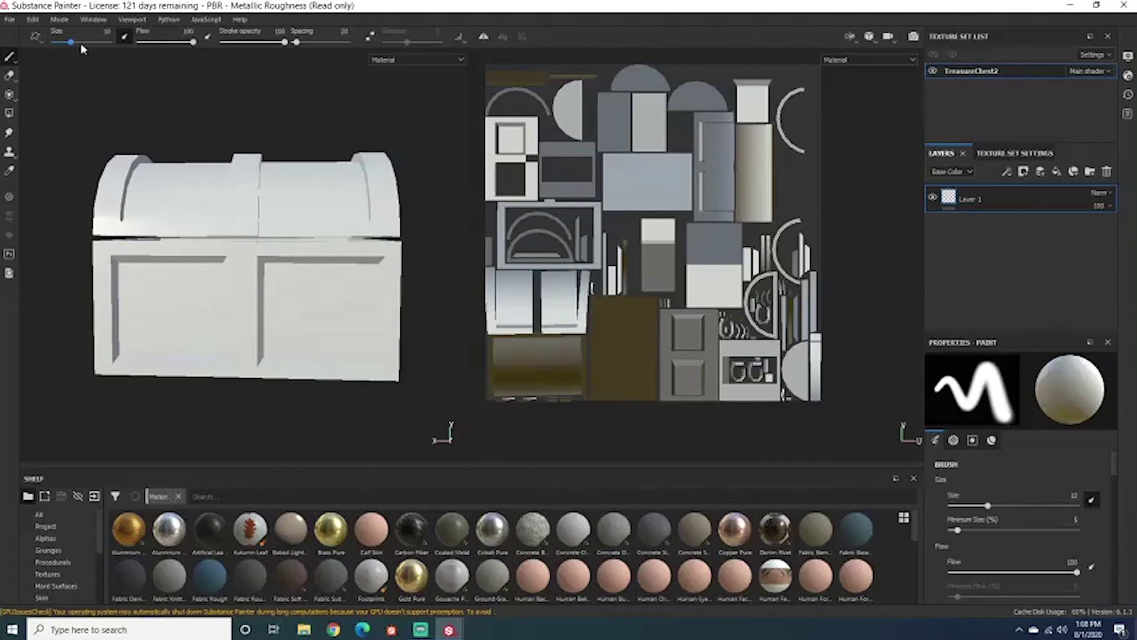
# Set the brush size to 34.75 and the stroke spacing to 5.
pyautogui.moveTo(73, 45)
pyautogui.mouseDown()
pyautogui.moveTo(101, 45)
pyautogui.moveTo(86, 43)
pyautogui.mouseUp()
pyautogui.moveTo(193, 42)
pyautogui.mouseDown()
pyautogui.moveTo(175, 52)
pyautogui.moveTo(203, 53)
pyautogui.moveTo(146, 56)
pyautogui.moveTo(204, 50)
pyautogui.mouseUp()
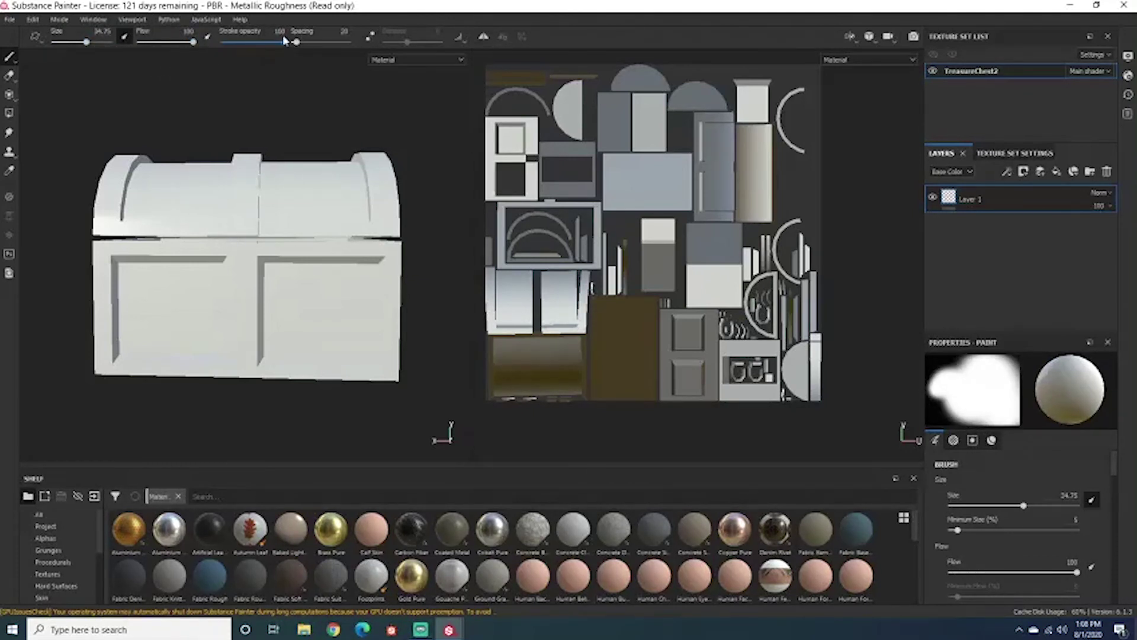
pyautogui.moveTo(284, 43)
pyautogui.mouseDown()
pyautogui.moveTo(250, 46)
pyautogui.moveTo(338, 47)
pyautogui.moveTo(288, 62)
pyautogui.moveTo(338, 72)
pyautogui.moveTo(284, 69)
pyautogui.mouseUp()
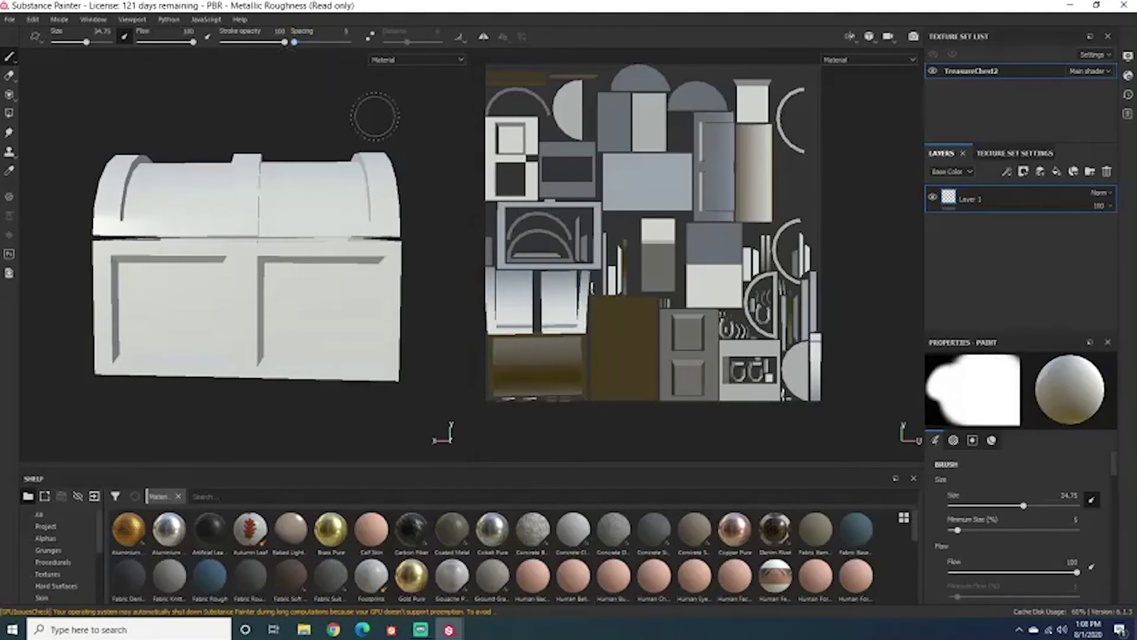
# Turn on symmetry for the paint brush and inspect the mirror line and mirrored cursor around the chest.
pyautogui.keyDown('alt'); pyautogui.moveTo(376, 115); pyautogui.dragTo(309, 125); pyautogui.keyUp('alt')
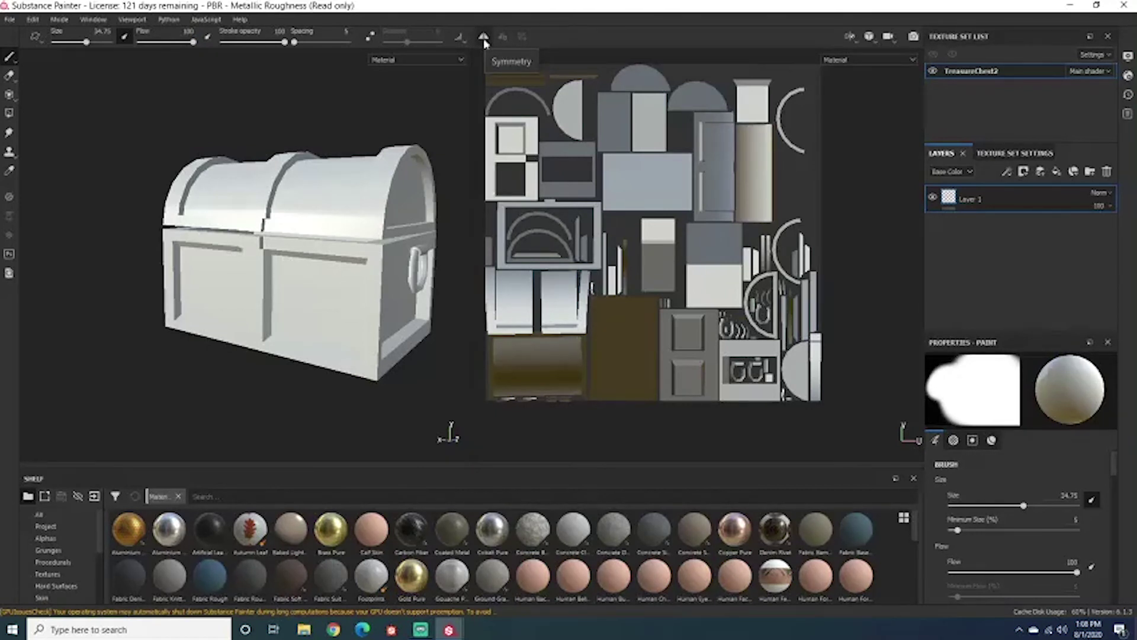
pyautogui.click(484, 39)
pyautogui.moveTo(405, 87)
pyautogui.keyDown('alt'); pyautogui.mouseDown()
pyautogui.moveTo(333, 201)
pyautogui.moveTo(368, 218)
pyautogui.moveTo(452, 153)
pyautogui.moveTo(307, 137)
pyautogui.moveTo(325, 221)
pyautogui.moveTo(381, 172)
pyautogui.moveTo(388, 203)
pyautogui.moveTo(324, 200)
pyautogui.moveTo(368, 208)
pyautogui.moveTo(347, 140)
pyautogui.moveTo(348, 251)
pyautogui.moveTo(355, 203)
pyautogui.moveTo(237, 166)
pyautogui.moveTo(407, 211)
pyautogui.moveTo(355, 195)
pyautogui.moveTo(302, 154)
pyautogui.mouseUp(); pyautogui.keyUp('alt')
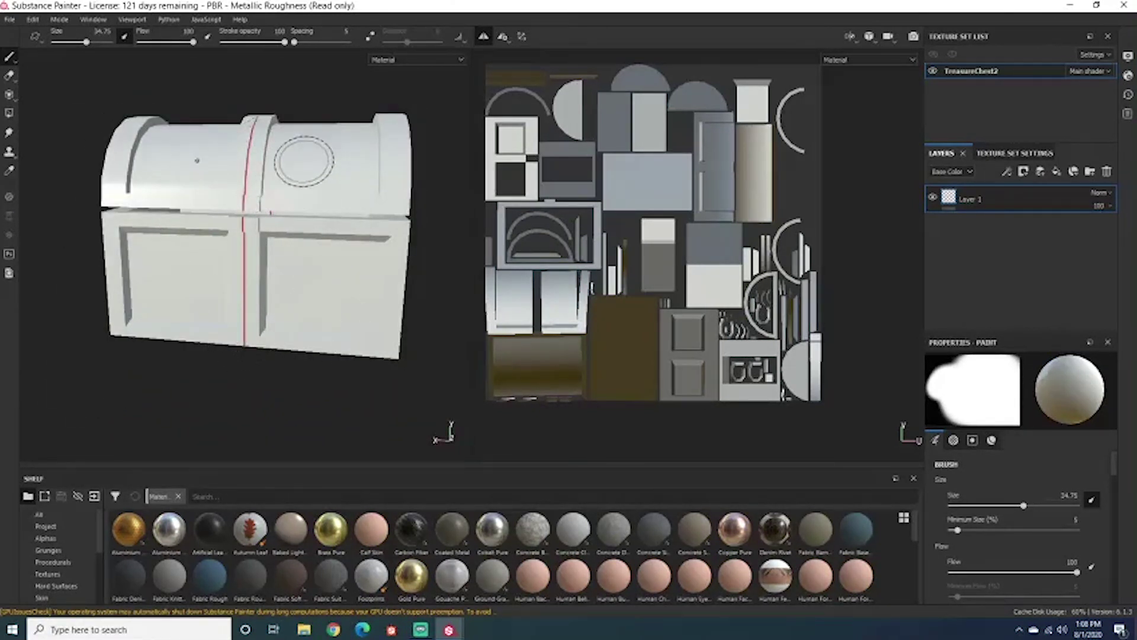
pyautogui.keyDown('alt'); pyautogui.moveTo(388, 251); pyautogui.dragTo(346, 180); pyautogui.keyUp('alt')
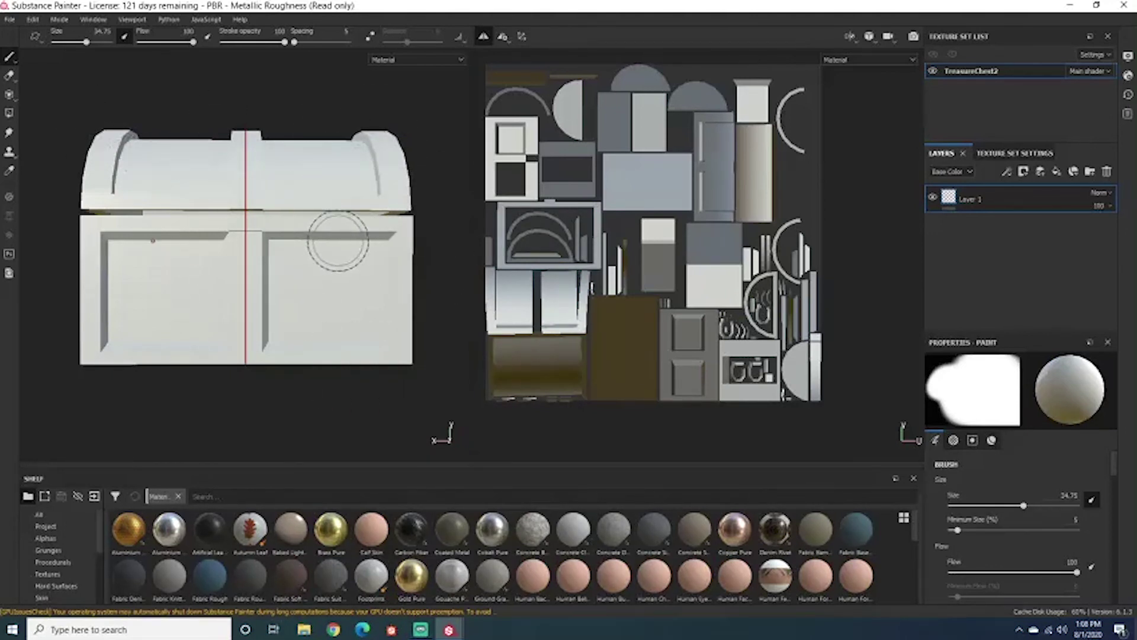
pyautogui.keyDown('alt'); pyautogui.moveTo(331, 248); pyautogui.dragTo(379, 196); pyautogui.keyUp('alt')
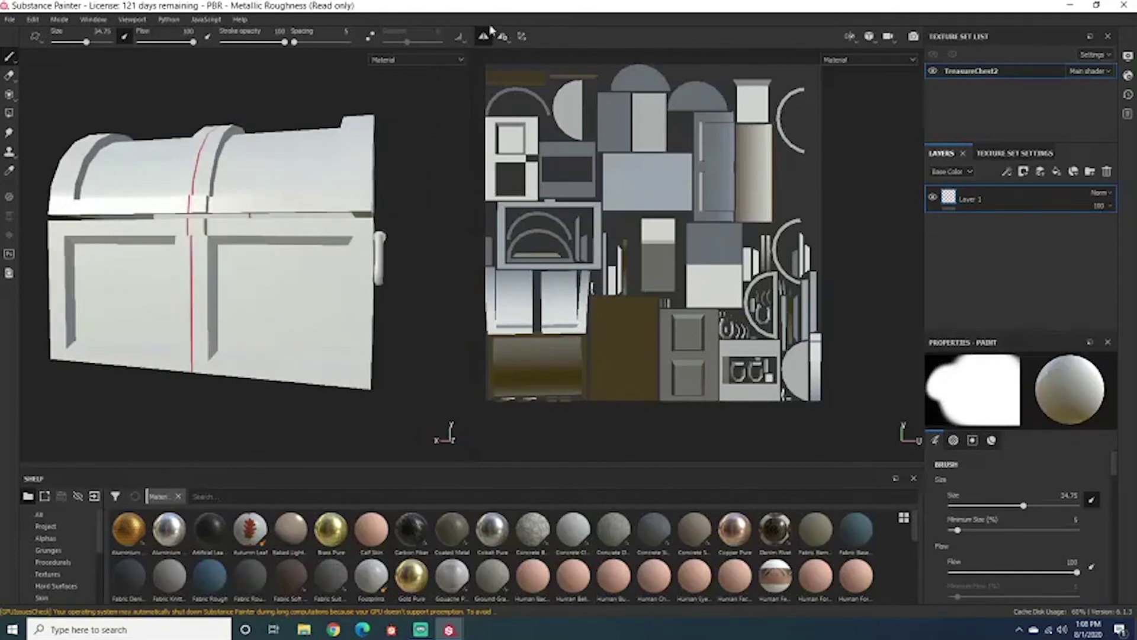
# Preview the Mirror Y and Mirror Z symmetry axes on the chest and return the setting to Mirror X.
pyautogui.click(505, 38)
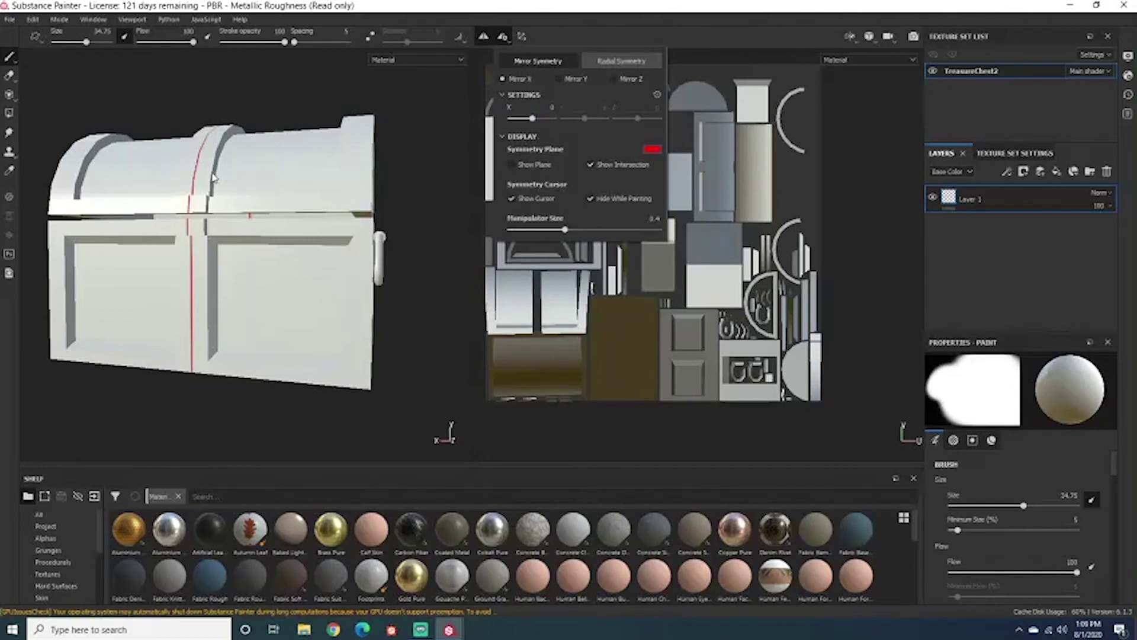
pyautogui.click(560, 80)
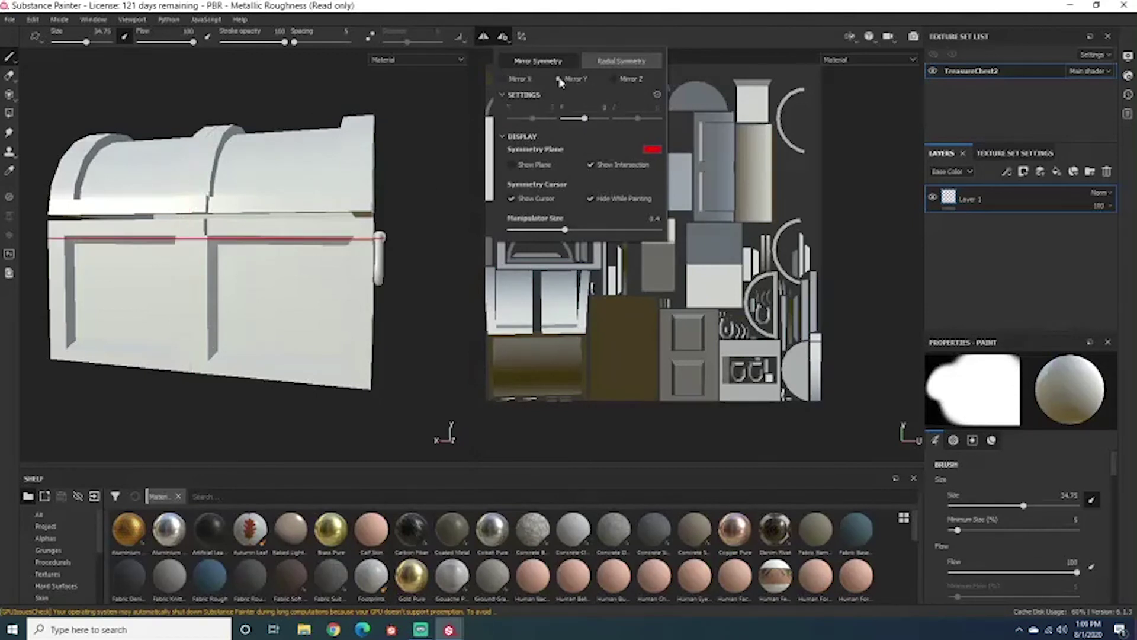
pyautogui.click(614, 80)
pyautogui.click(183, 156)
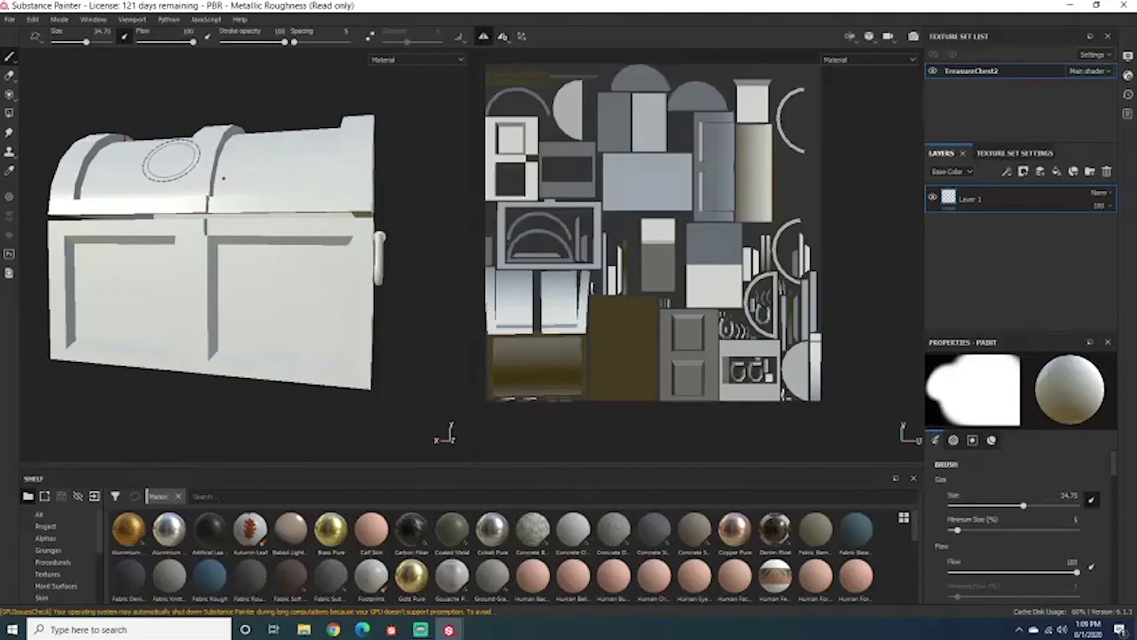
pyautogui.moveTo(173, 161)
pyautogui.keyDown('alt'); pyautogui.mouseDown()
pyautogui.moveTo(259, 176)
pyautogui.moveTo(317, 231)
pyautogui.moveTo(311, 174)
pyautogui.moveTo(81, 223)
pyautogui.moveTo(432, 74)
pyautogui.mouseUp(); pyautogui.keyUp('alt')
pyautogui.scroll(3, 213, 187)
pyautogui.scroll(-5, 214, 186)
pyautogui.click(503, 37)
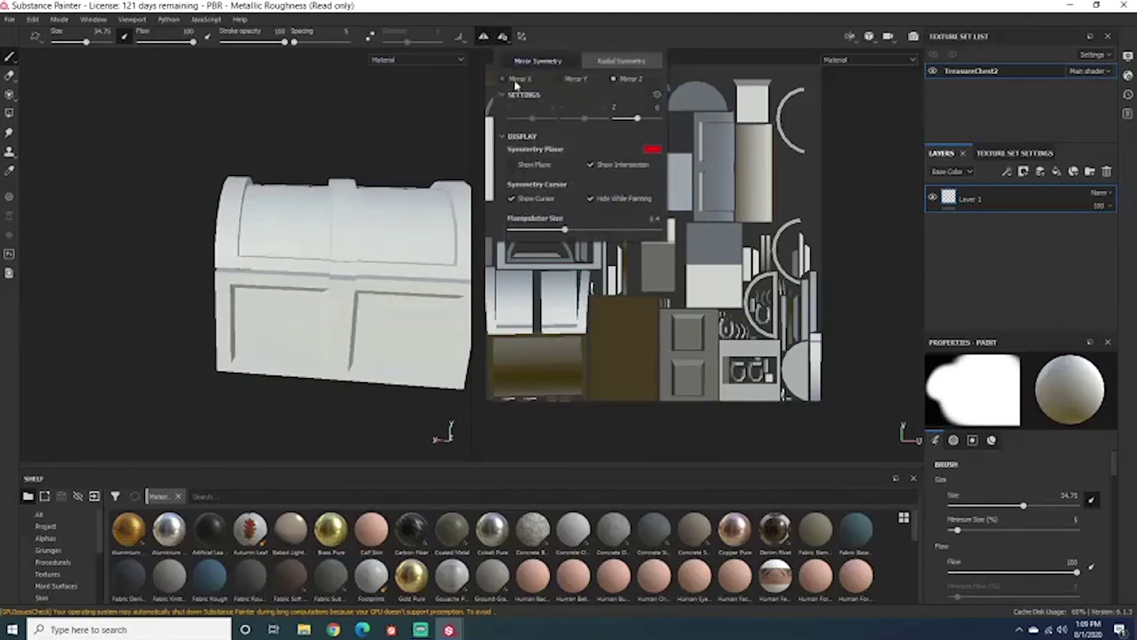
pyautogui.click(515, 85)
pyautogui.keyDown('alt'); pyautogui.moveTo(516, 113); pyautogui.dragTo(478, 72); pyautogui.keyUp('alt')
# Toggle the symmetry intersection line off and on, and display the full symmetry plane through the chest.
pyautogui.click(502, 37)
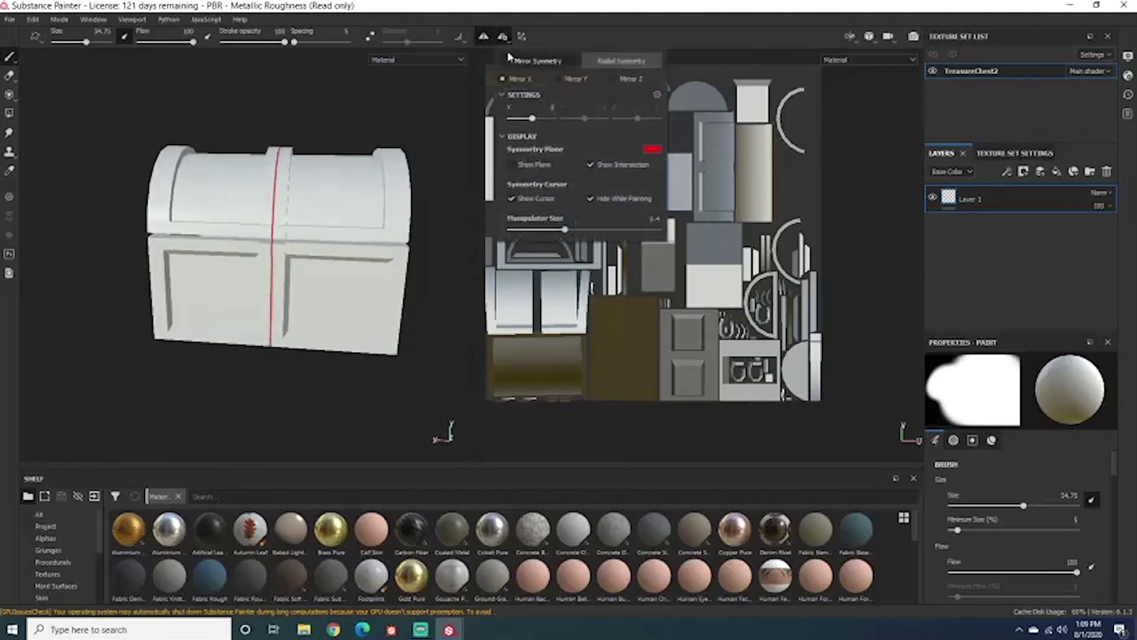
pyautogui.click(591, 166)
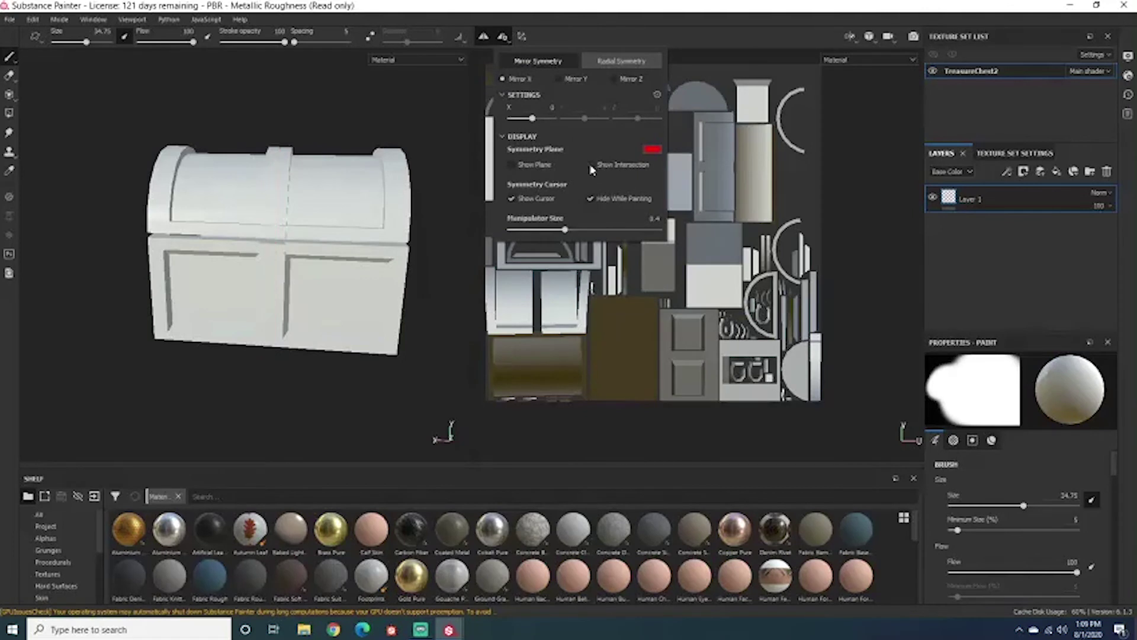
pyautogui.click(592, 165)
pyautogui.click(511, 165)
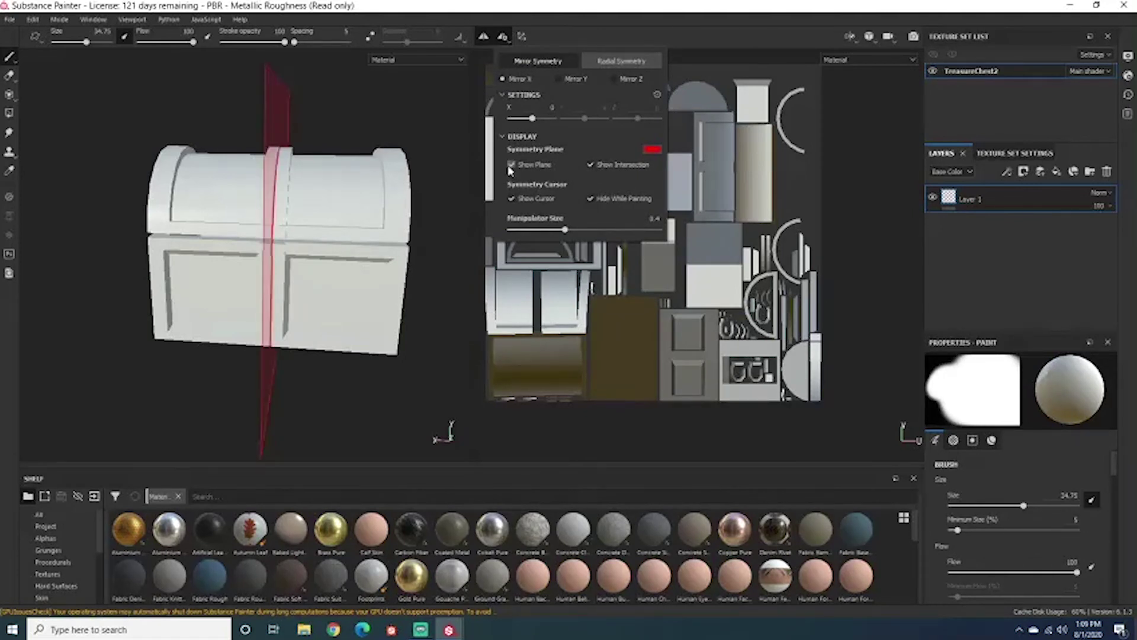
pyautogui.keyDown('alt'); pyautogui.moveTo(464, 194); pyautogui.dragTo(435, 223); pyautogui.keyUp('alt')
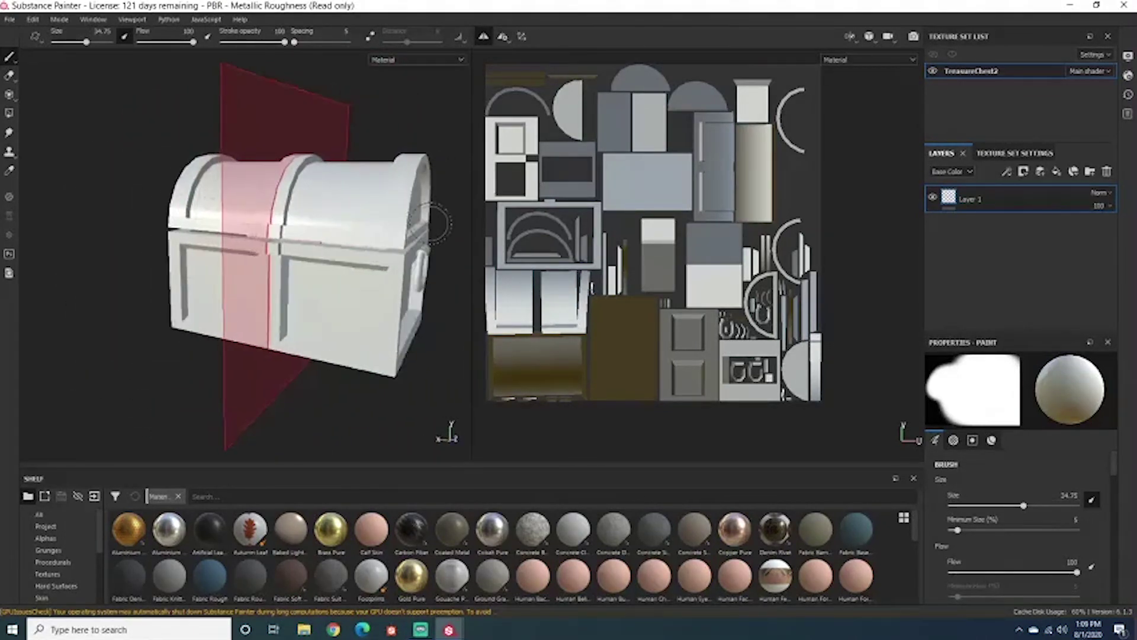
pyautogui.keyDown('alt'); pyautogui.moveTo(436, 224); pyautogui.dragTo(394, 226, button='middle'); pyautogui.keyUp('alt')
# Enlarge the mirror symmetry's manipulator and switch to Radial Symmetry, previewing the cursor copies across the chest's long side.
pyautogui.click(508, 38)
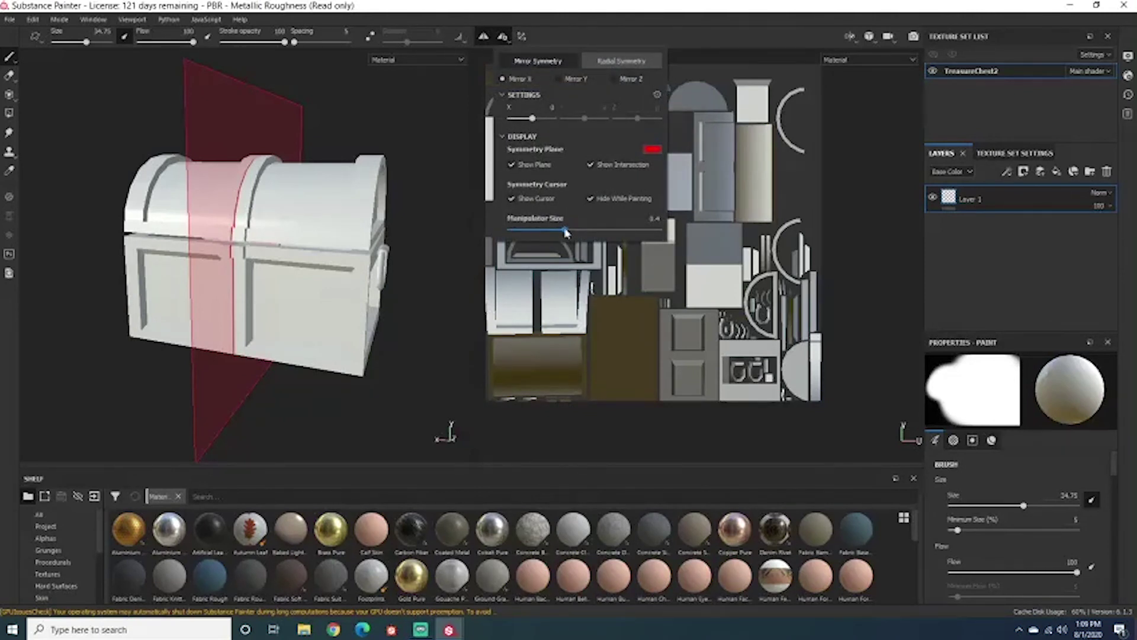
pyautogui.moveTo(566, 232); pyautogui.dragTo(592, 230)
pyautogui.click(595, 62)
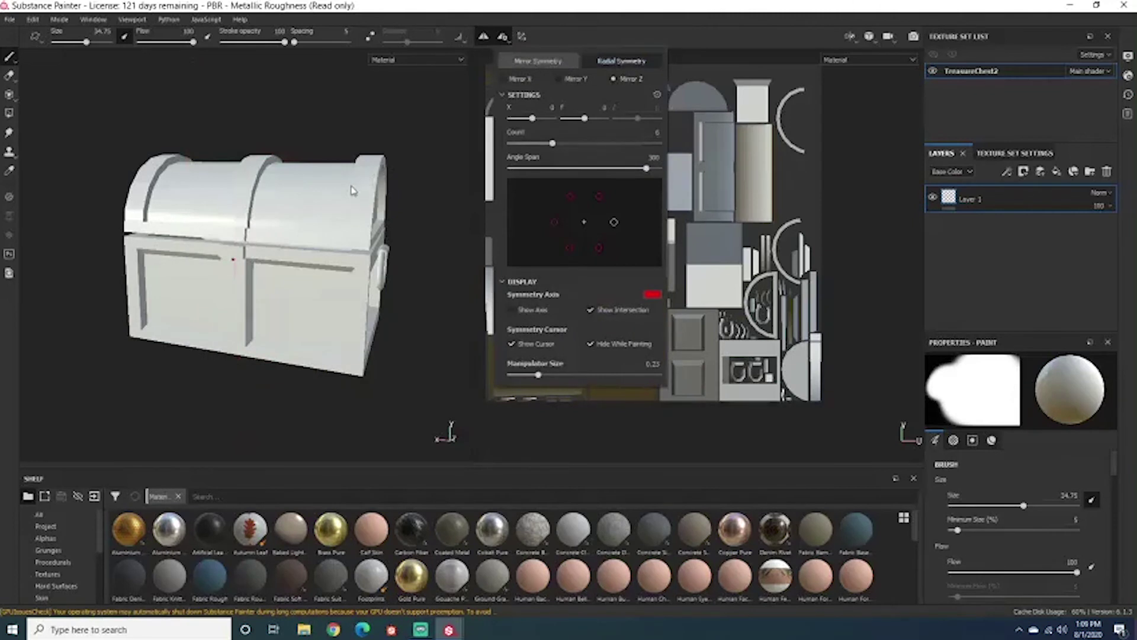
pyautogui.keyDown('alt'); pyautogui.moveTo(352, 190); pyautogui.dragTo(372, 175); pyautogui.keyUp('alt')
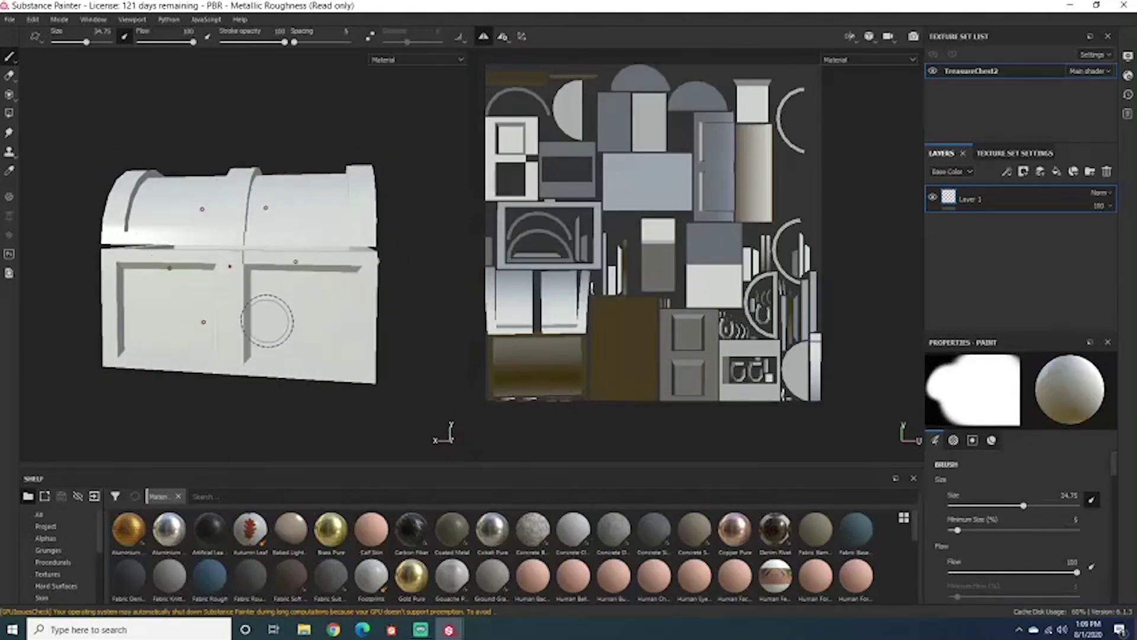
pyautogui.scroll(2, 266, 320)
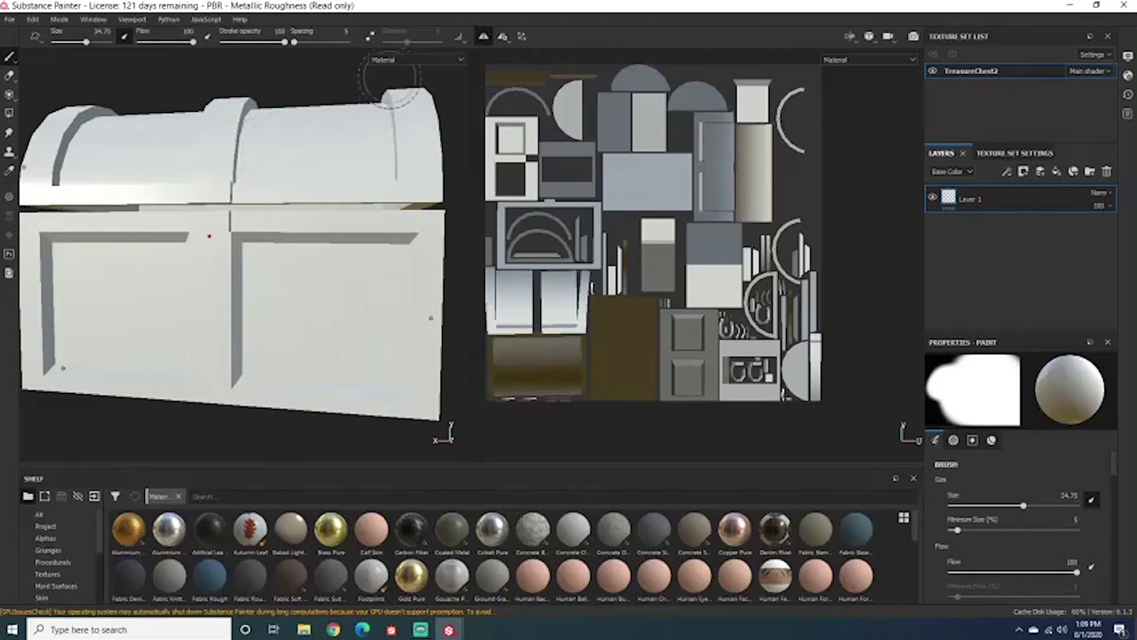
# Set the radial symmetry's X position to 0.27 and its count to 11.
pyautogui.click(503, 37)
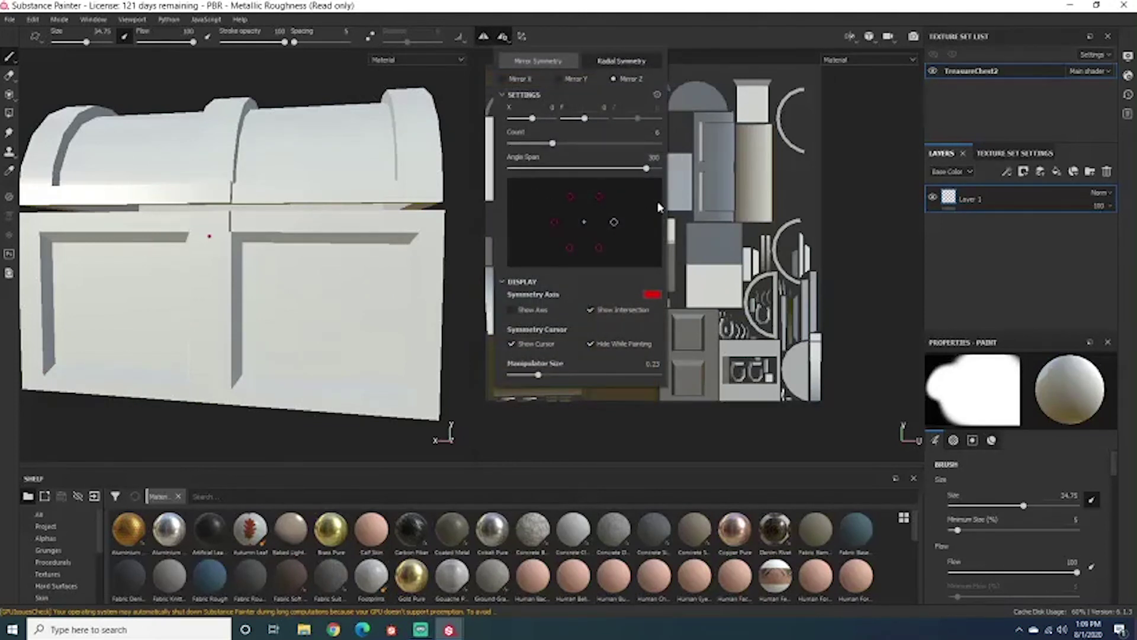
pyautogui.moveTo(532, 119); pyautogui.dragTo(538, 119)
pyautogui.click(573, 144)
# Test the radial brush copies with a dab on the chest's long side and undo the paint.
pyautogui.hotkey('ctrl', 'z')
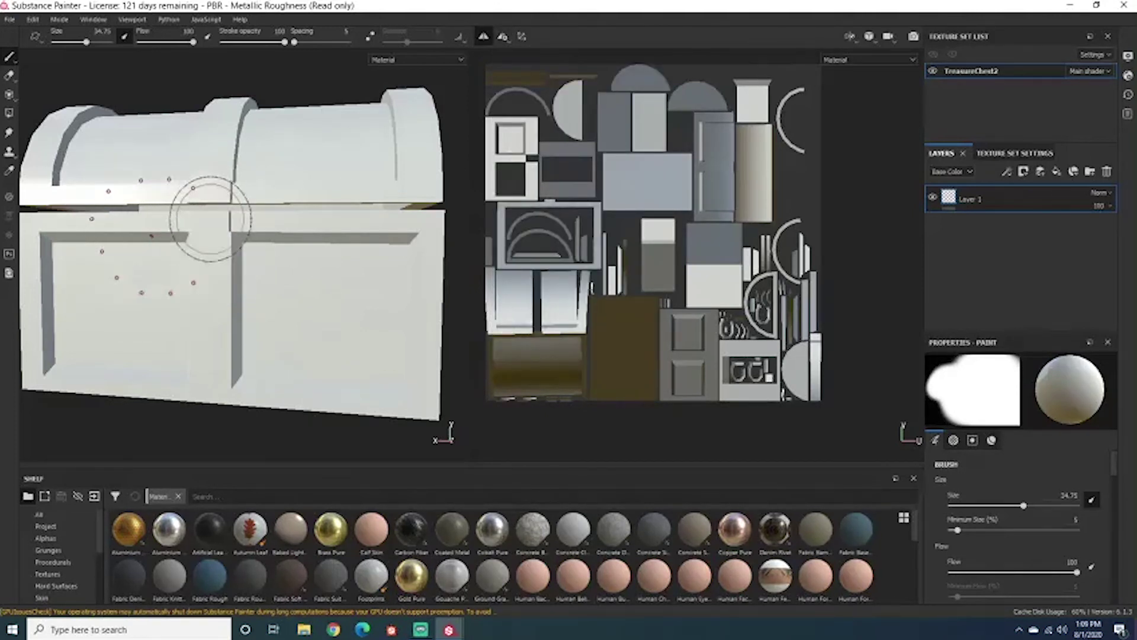
pyautogui.keyDown('alt'); pyautogui.moveTo(286, 258); pyautogui.dragTo(285, 224); pyautogui.keyUp('alt')
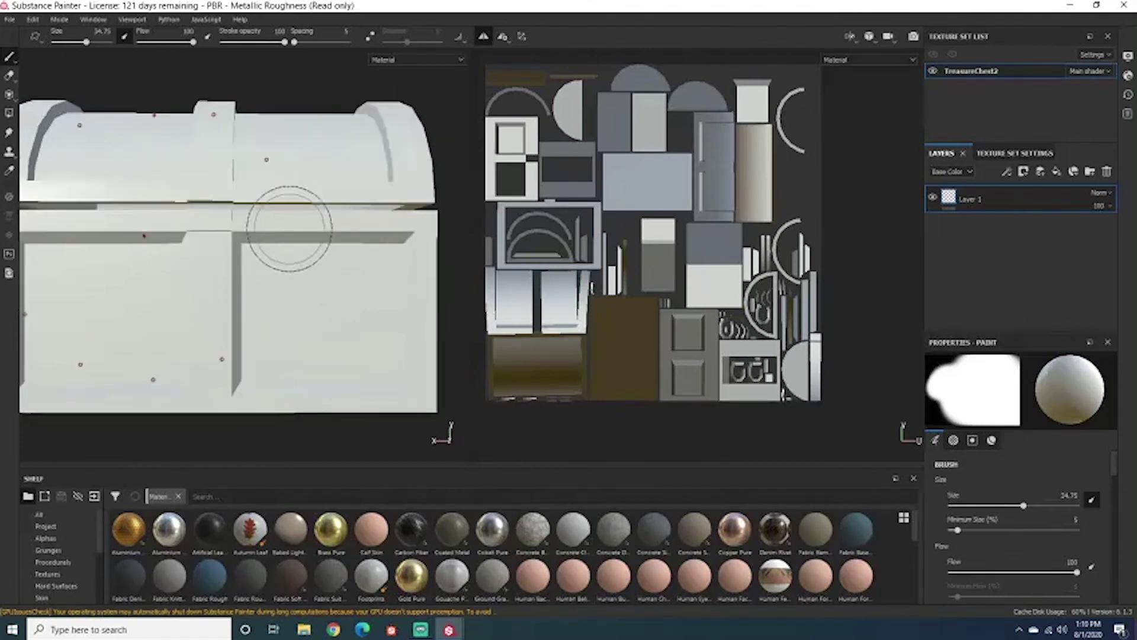
pyautogui.click(208, 190)
pyautogui.hotkey('ctrl', 'z')
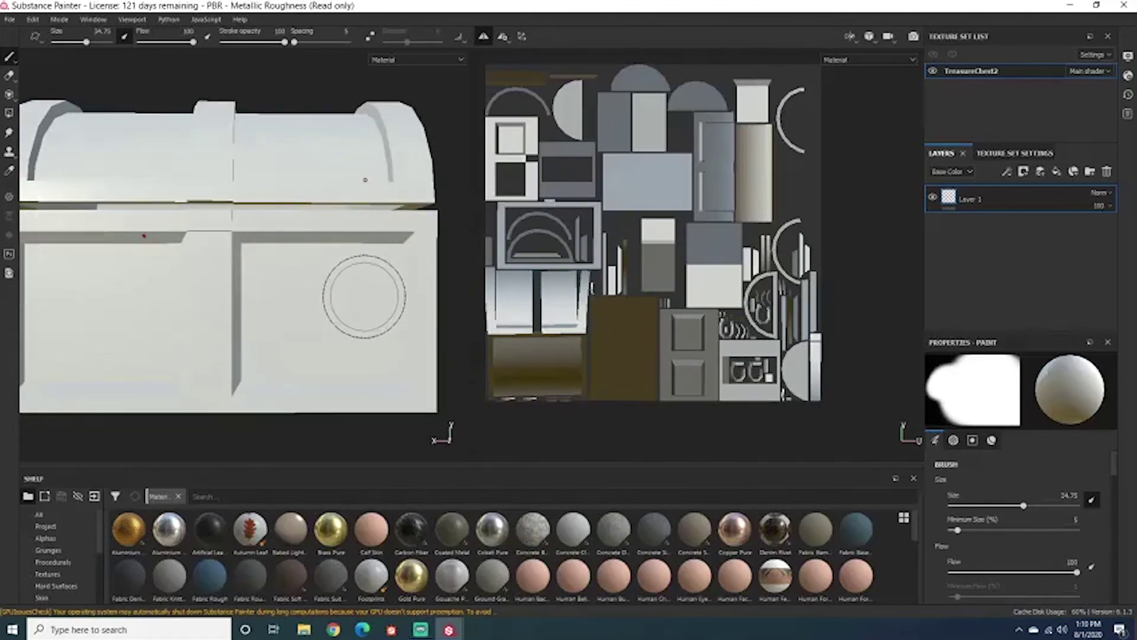
# Reduce the radial symmetry's angle span and check how the cursor copies spread over the chest.
pyautogui.click(509, 41)
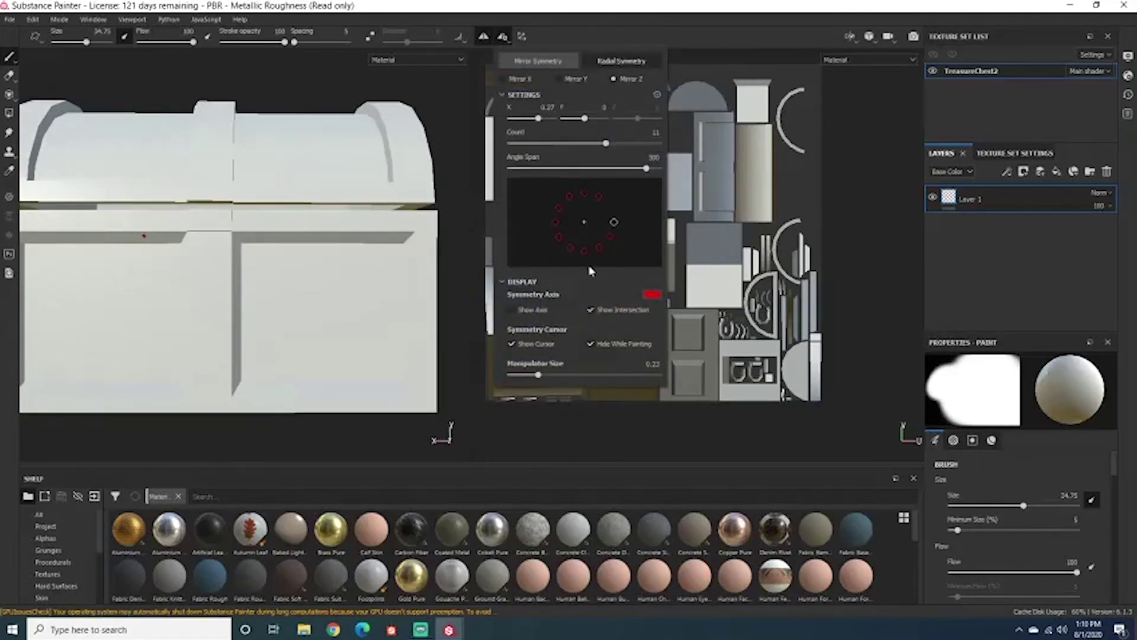
pyautogui.moveTo(646, 168); pyautogui.dragTo(554, 190)
pyautogui.moveTo(379, 267)
pyautogui.keyDown('alt'); pyautogui.mouseDown()
pyautogui.moveTo(329, 304)
pyautogui.moveTo(315, 199)
pyautogui.moveTo(329, 261)
pyautogui.moveTo(309, 223)
pyautogui.moveTo(355, 204)
pyautogui.moveTo(302, 217)
pyautogui.mouseUp(); pyautogui.keyUp('alt')
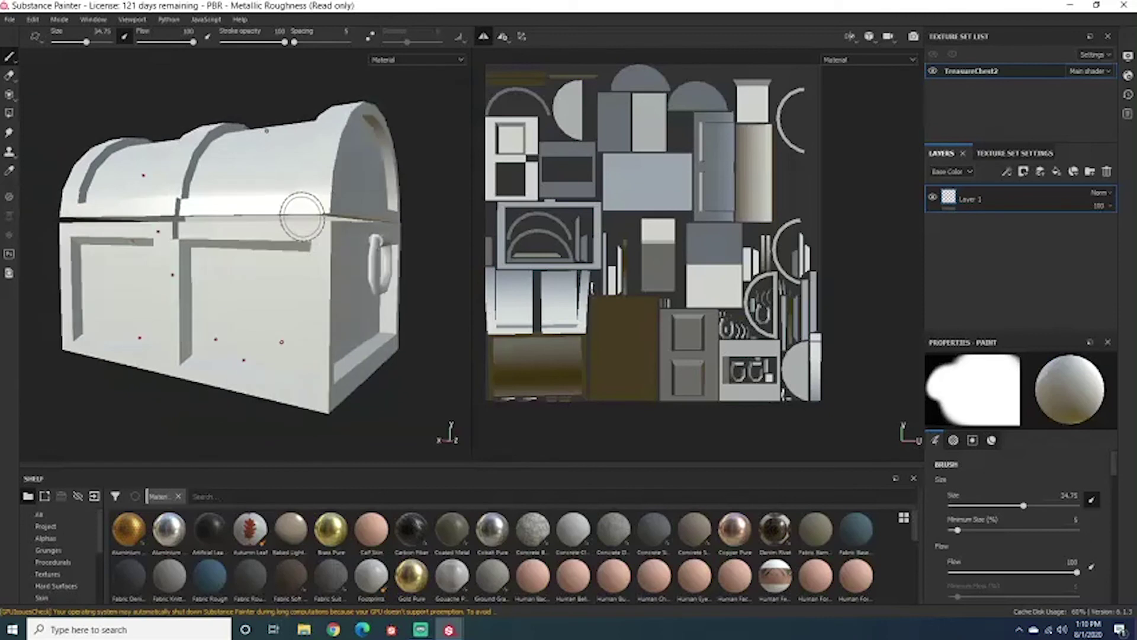
# Turn symmetry off and check the chest with the single brush cursor.
pyautogui.click(484, 38)
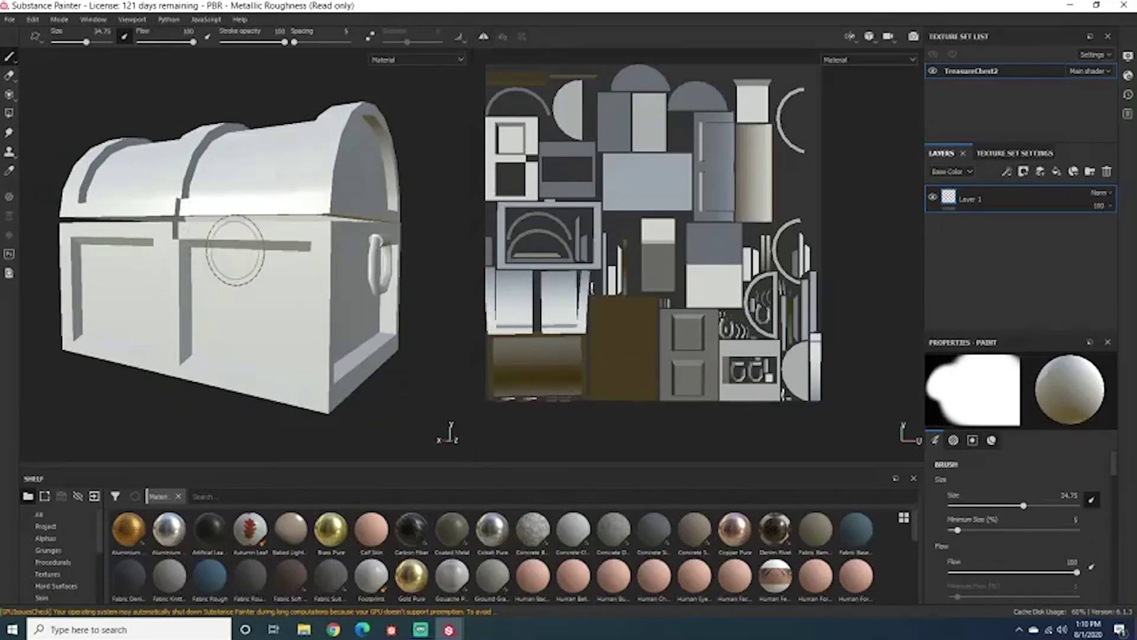
pyautogui.scroll(3, 271, 195)
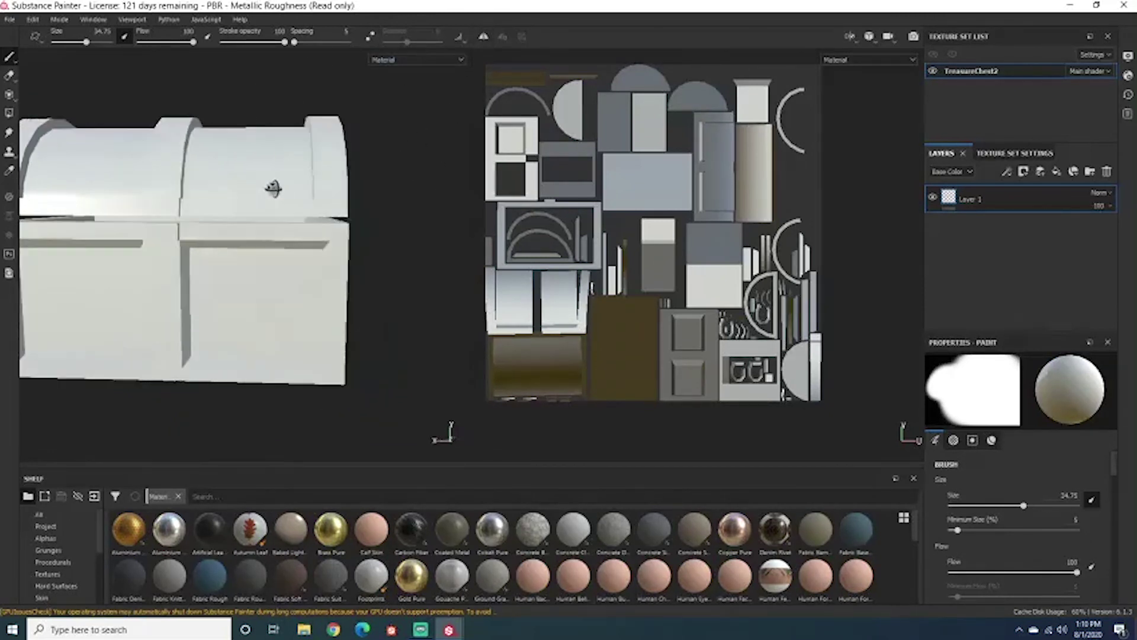
pyautogui.scroll(-3, 234, 188)
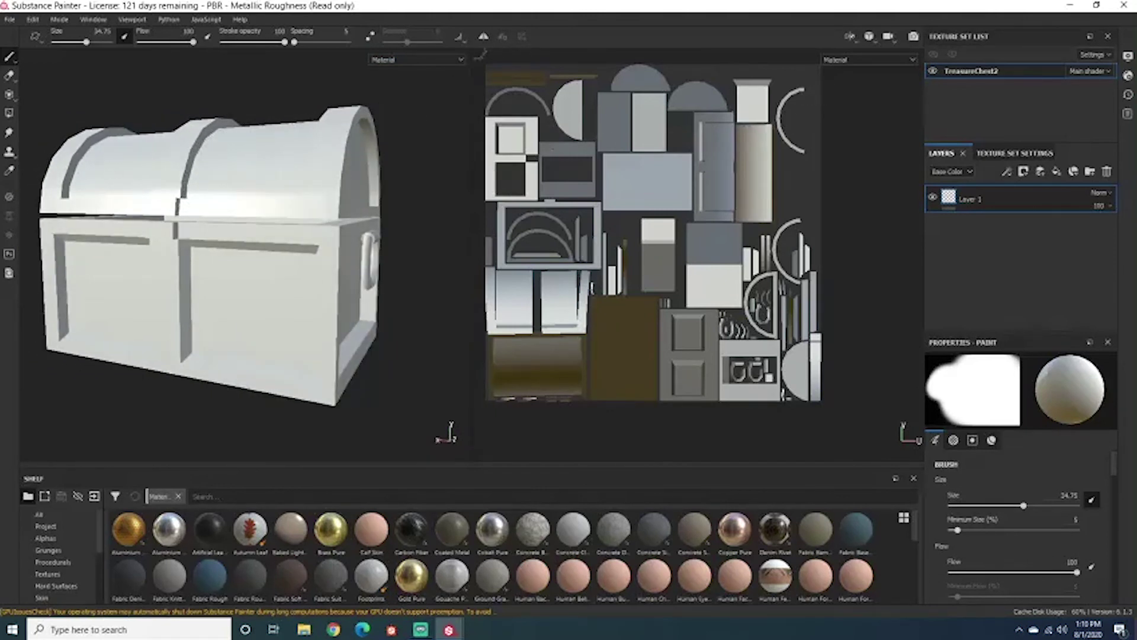
# Switch the viewport to 3D only and look over the chest's long side and handle end.
pyautogui.click(852, 39)
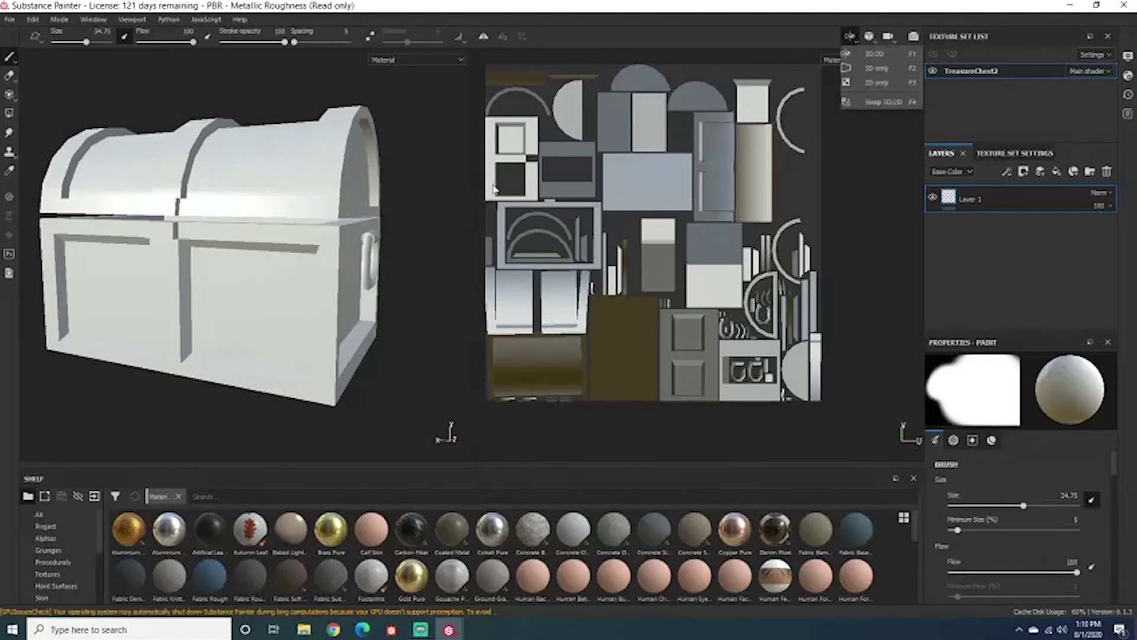
pyautogui.click(367, 230)
pyautogui.keyDown('alt'); pyautogui.moveTo(368, 230); pyautogui.dragTo(388, 217); pyautogui.keyUp('alt')
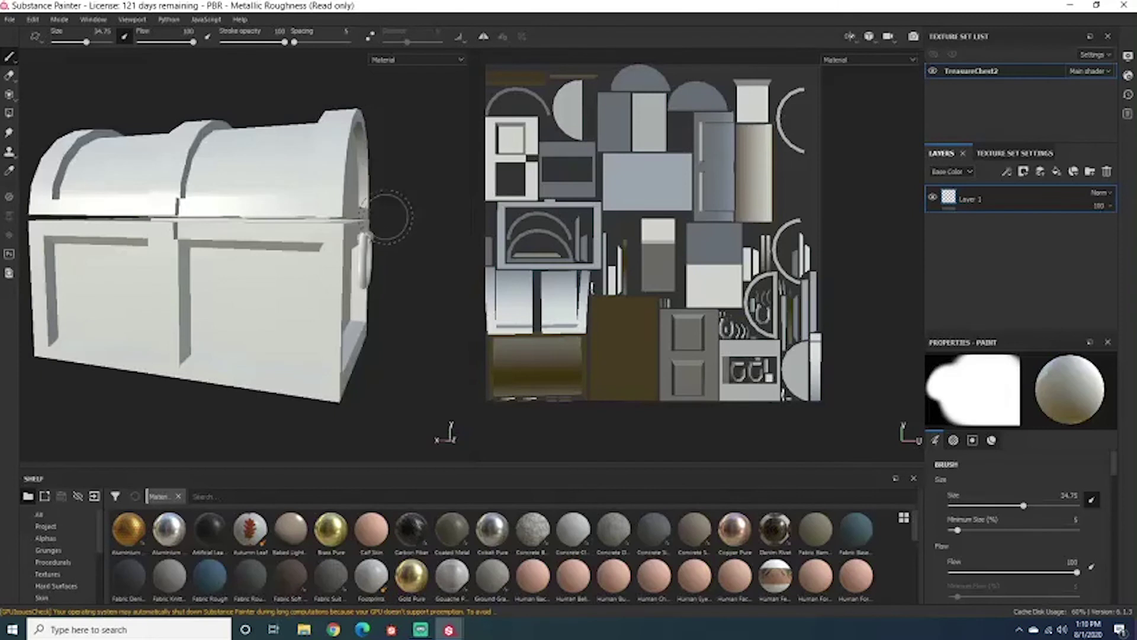
pyautogui.click(851, 37)
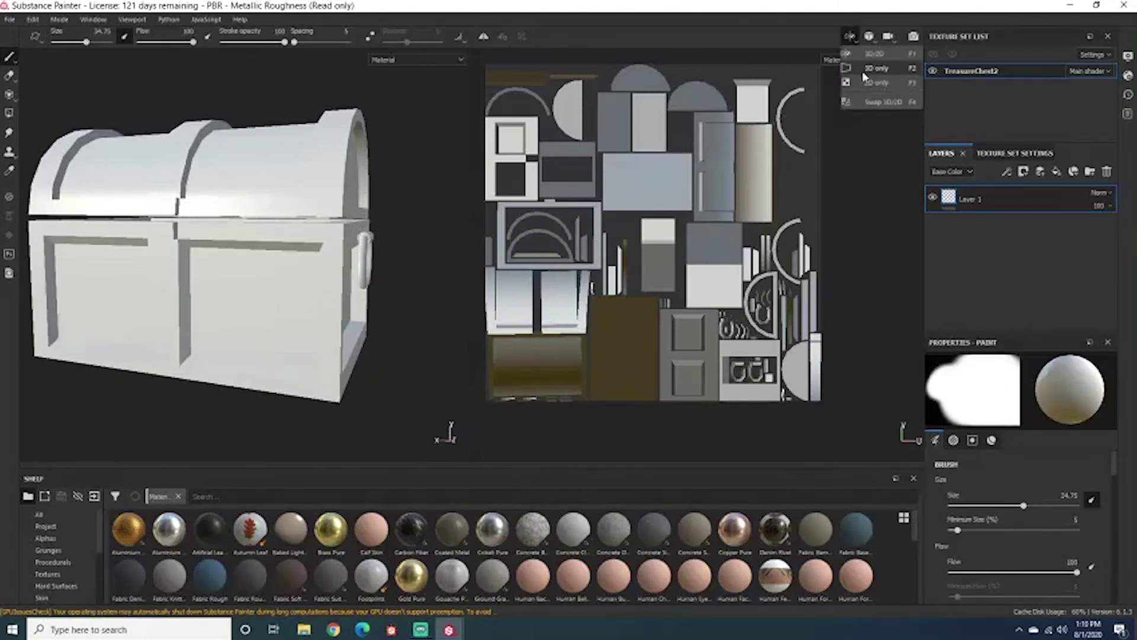
pyautogui.click(865, 68)
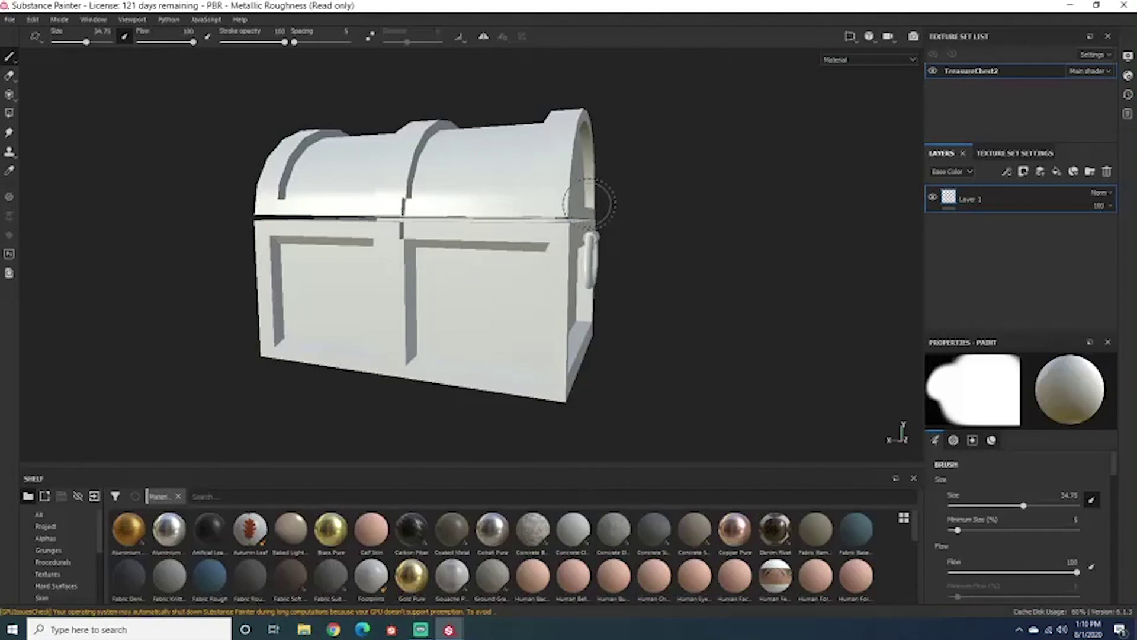
pyautogui.keyDown('alt'); pyautogui.moveTo(452, 190); pyautogui.dragTo(426, 108); pyautogui.keyUp('alt')
pyautogui.press('f')
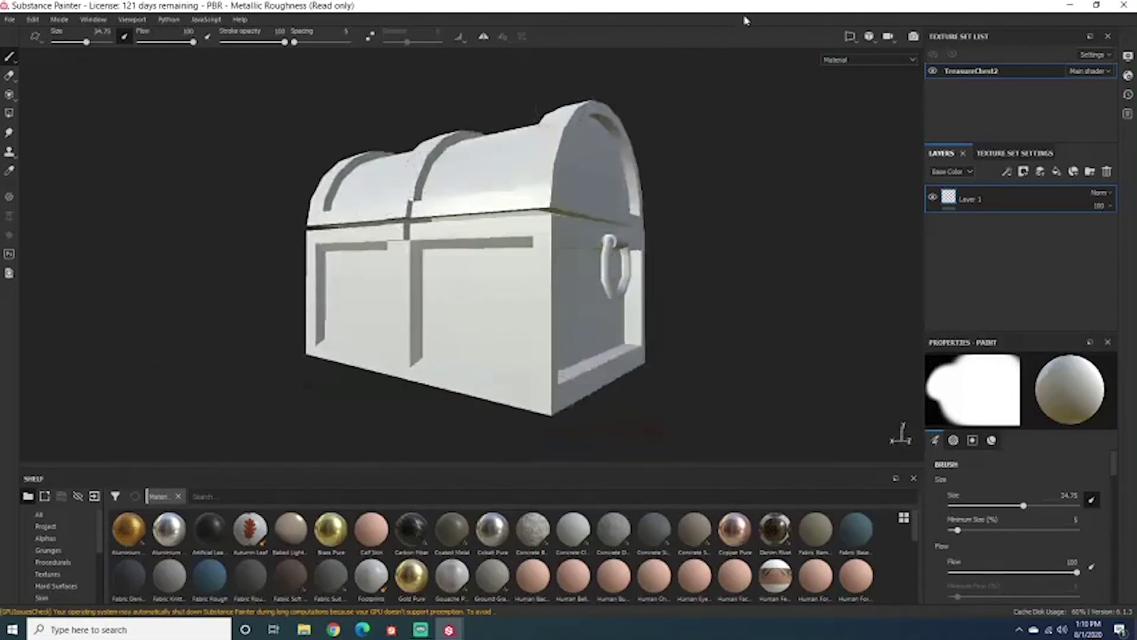
# Show only the 2D UV layout, and return to the split 3D/2D display with the chest and its UVs.
pyautogui.click(851, 36)
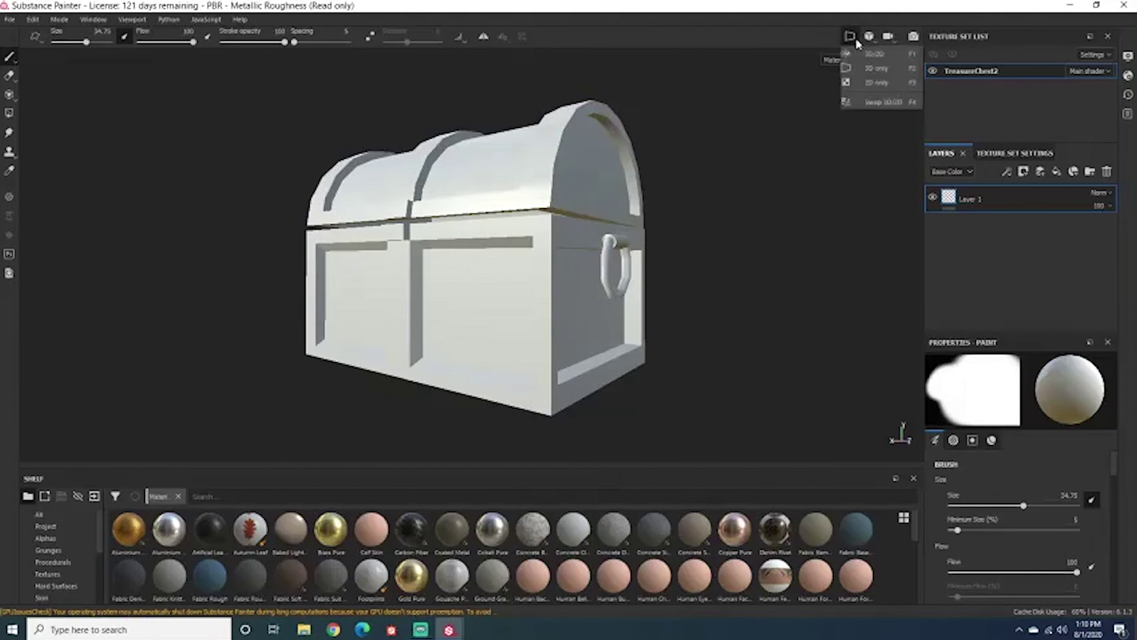
pyautogui.click(865, 85)
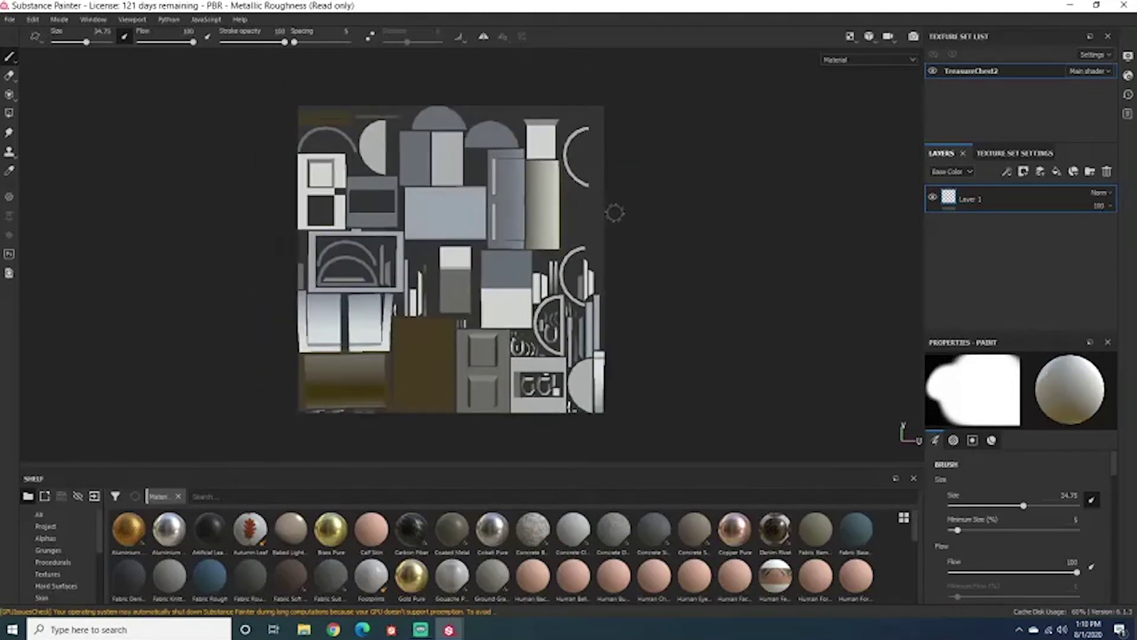
pyautogui.scroll(1, 614, 212)
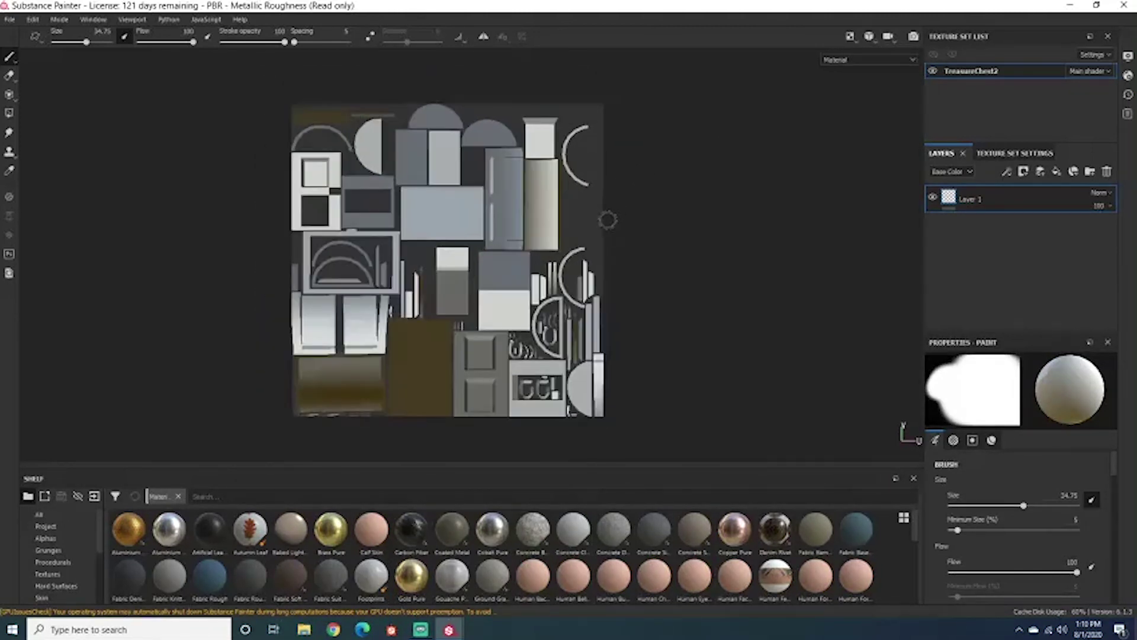
pyautogui.click(851, 36)
pyautogui.click(865, 49)
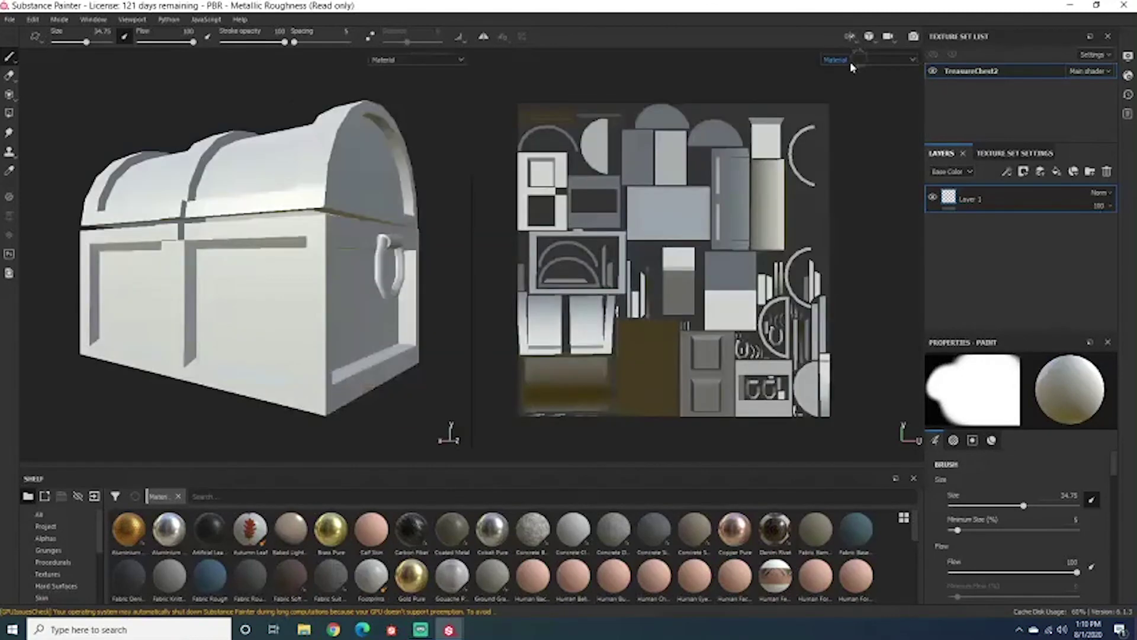
pyautogui.scroll(3, 323, 243)
pyautogui.moveTo(323, 243)
pyautogui.keyDown('alt'); pyautogui.mouseDown()
pyautogui.moveTo(300, 239)
pyautogui.moveTo(296, 220)
pyautogui.moveTo(294, 243)
pyautogui.mouseUp(); pyautogui.keyUp('alt')
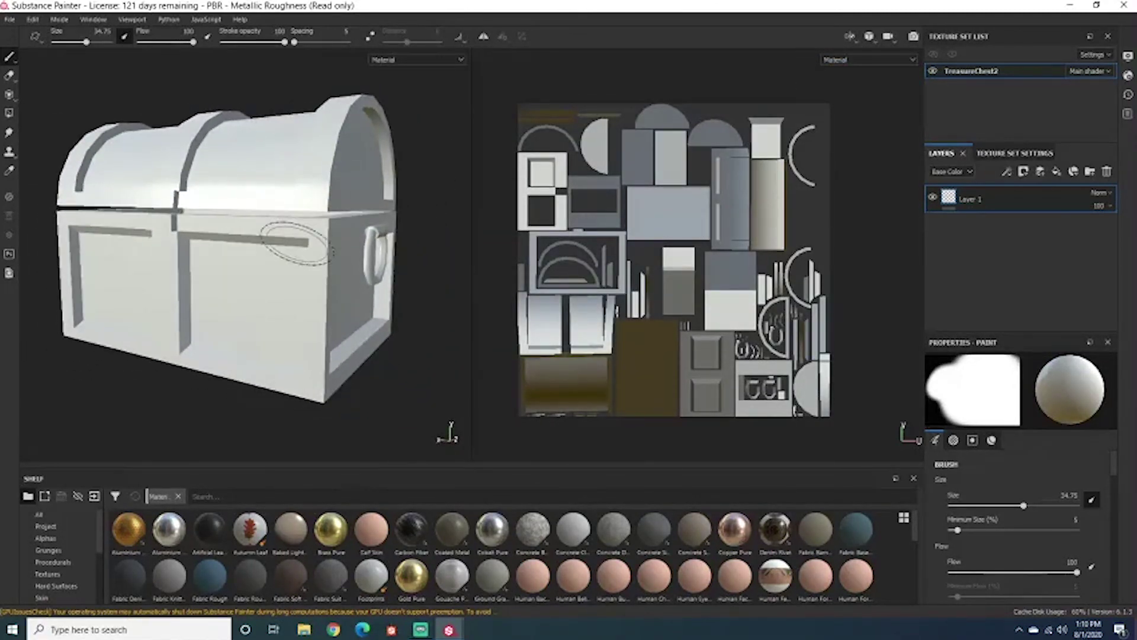
# Compare the perspective and orthographic camera options and view the chest in orthographic projection.
pyautogui.click(873, 37)
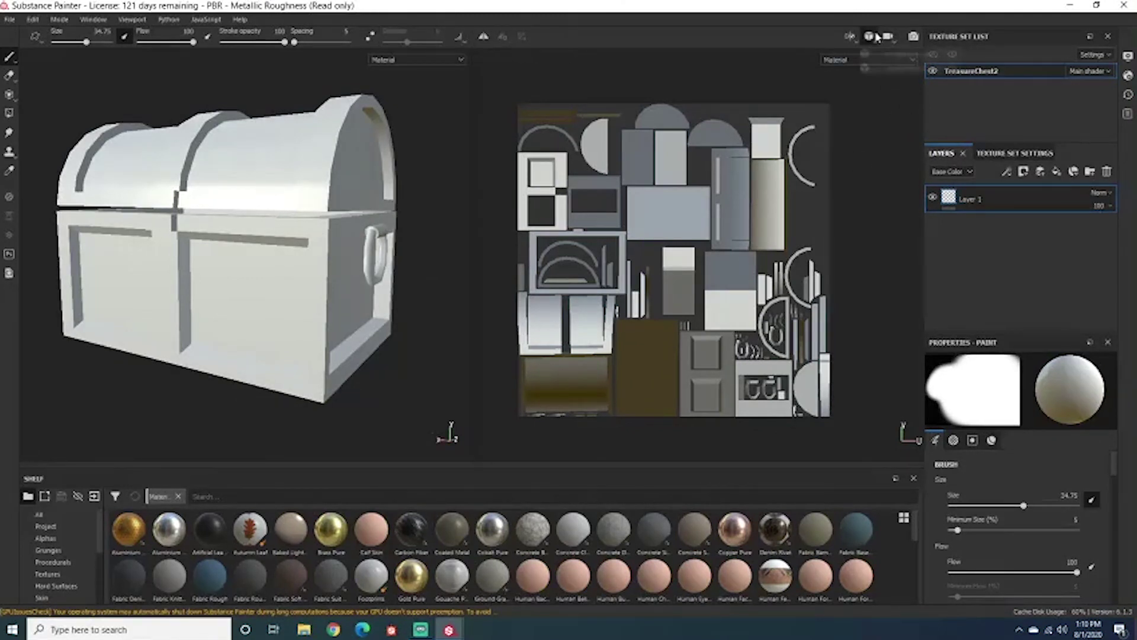
pyautogui.click(850, 38)
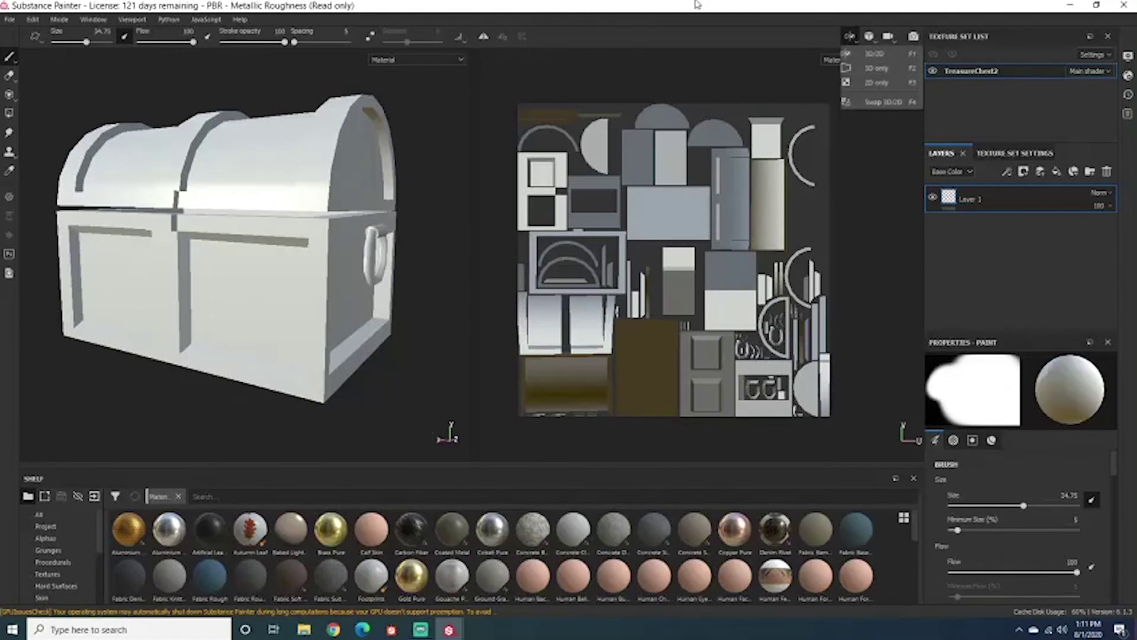
pyautogui.click(869, 37)
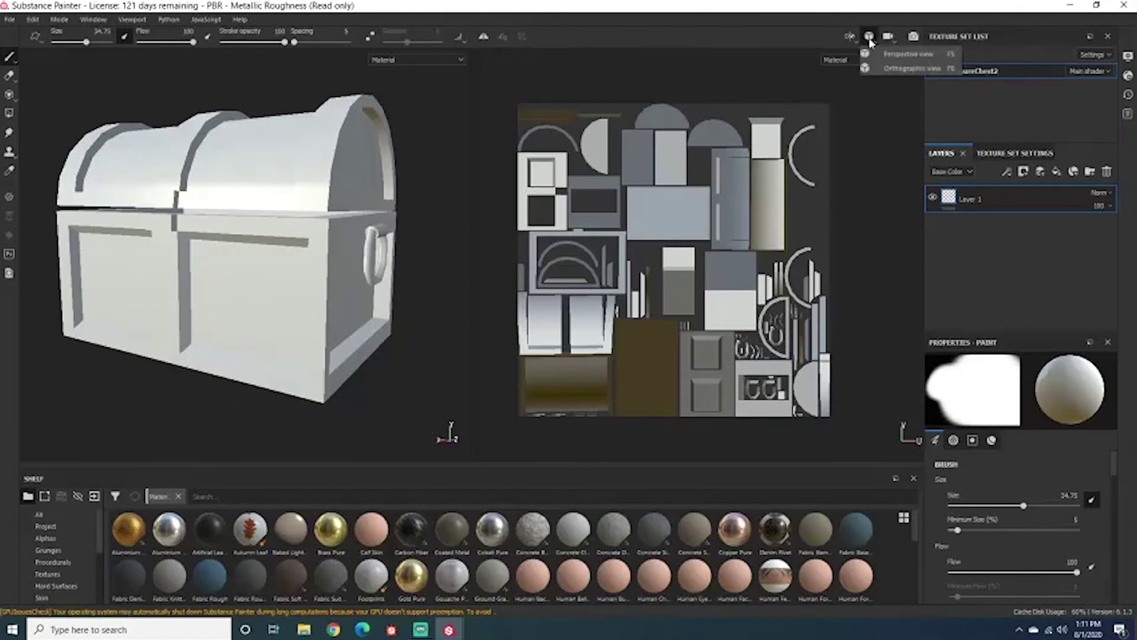
pyautogui.click(888, 54)
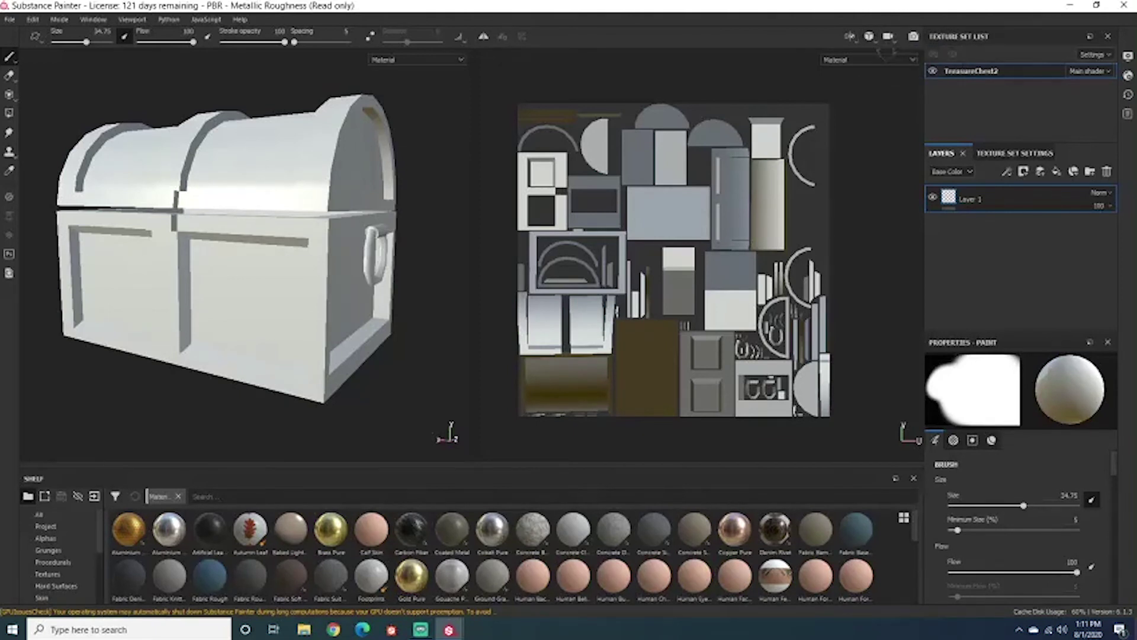
pyautogui.click(869, 36)
pyautogui.click(880, 69)
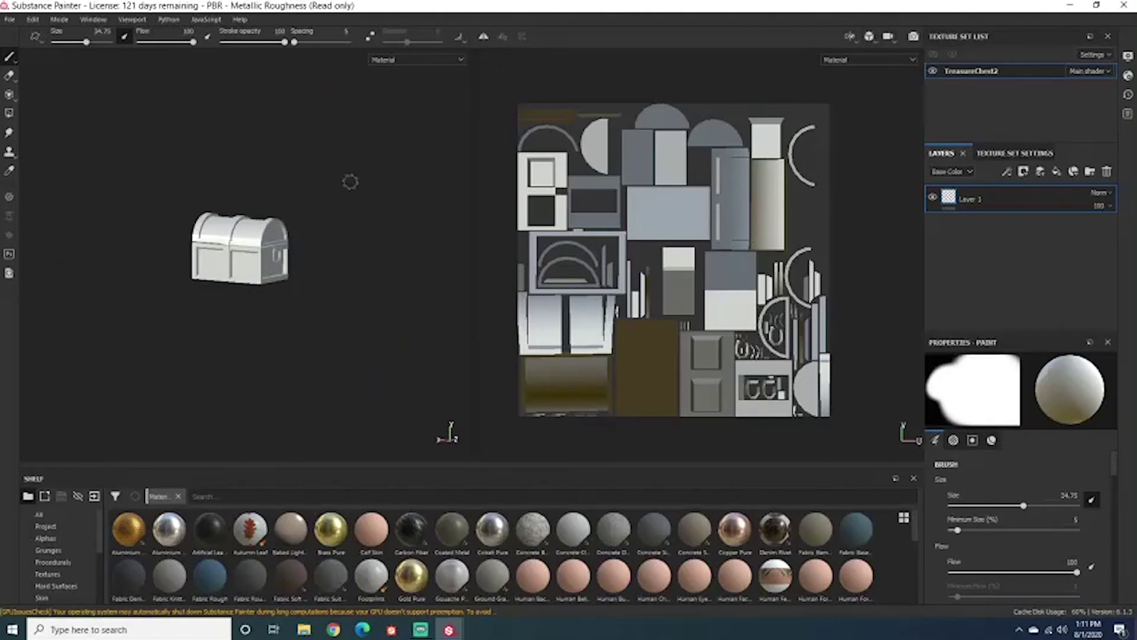
pyautogui.click(891, 37)
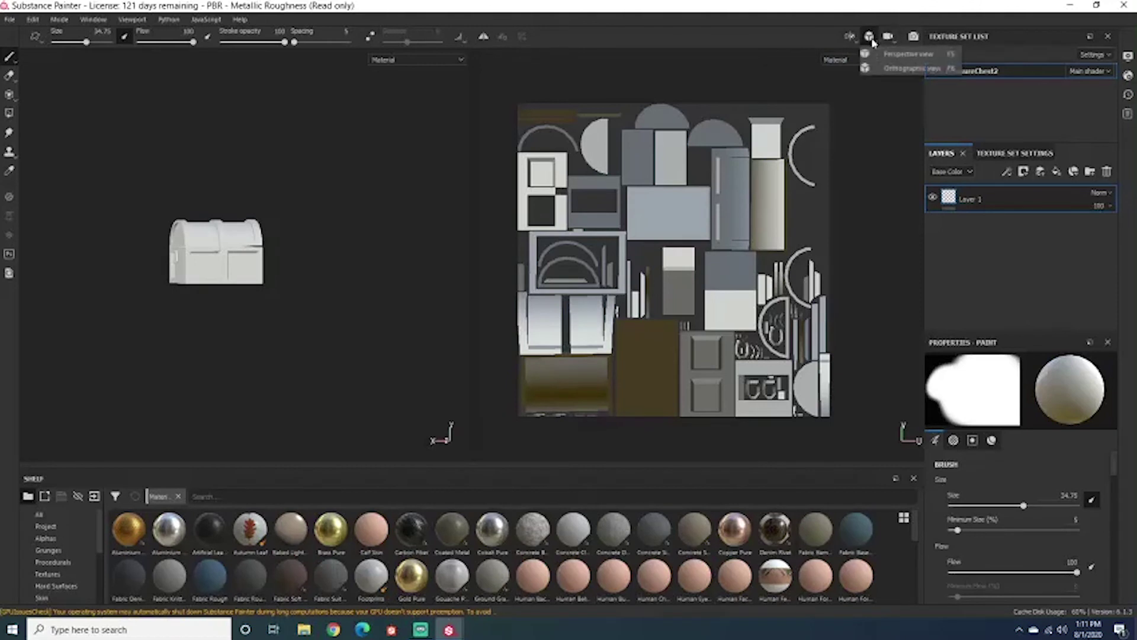
pyautogui.click(879, 69)
# Set the 3D camera back to perspective view and inspect the chest from several angles and distances.
pyautogui.click(888, 36)
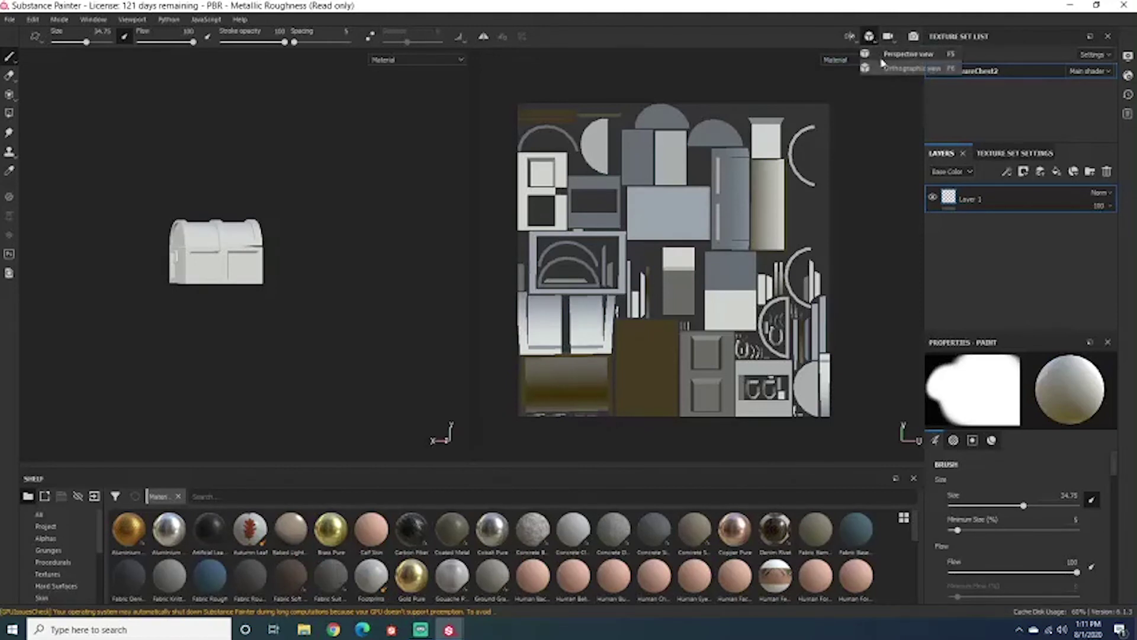
pyautogui.click(883, 57)
pyautogui.keyDown('alt'); pyautogui.moveTo(394, 208); pyautogui.dragTo(335, 190); pyautogui.keyUp('alt')
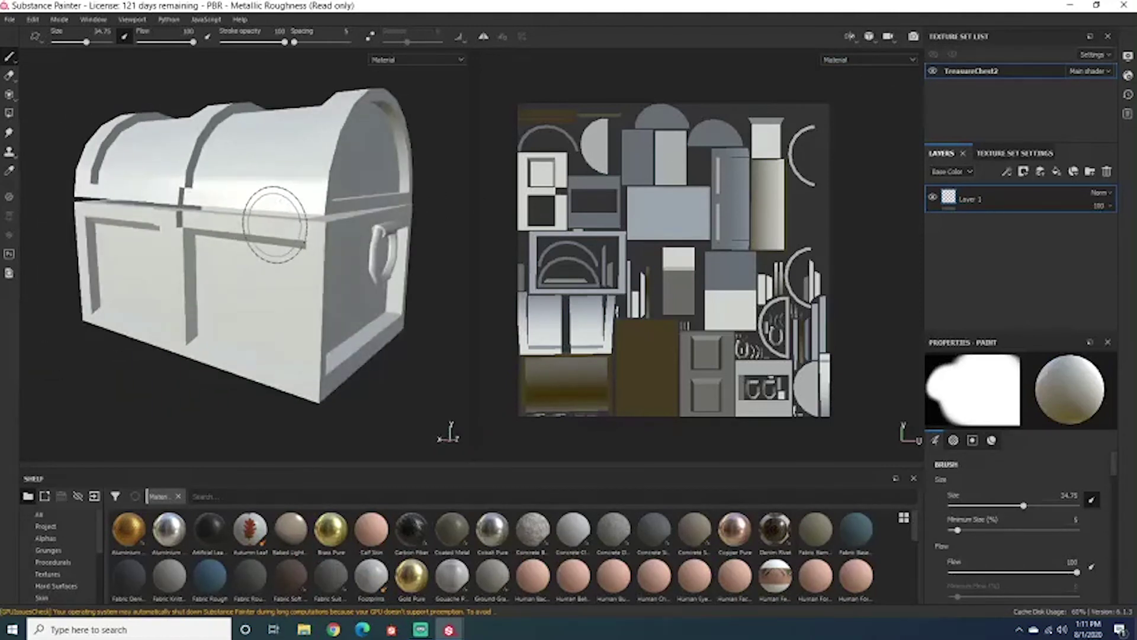
pyautogui.scroll(6, 335, 190)
pyautogui.scroll(-5, 347, 235)
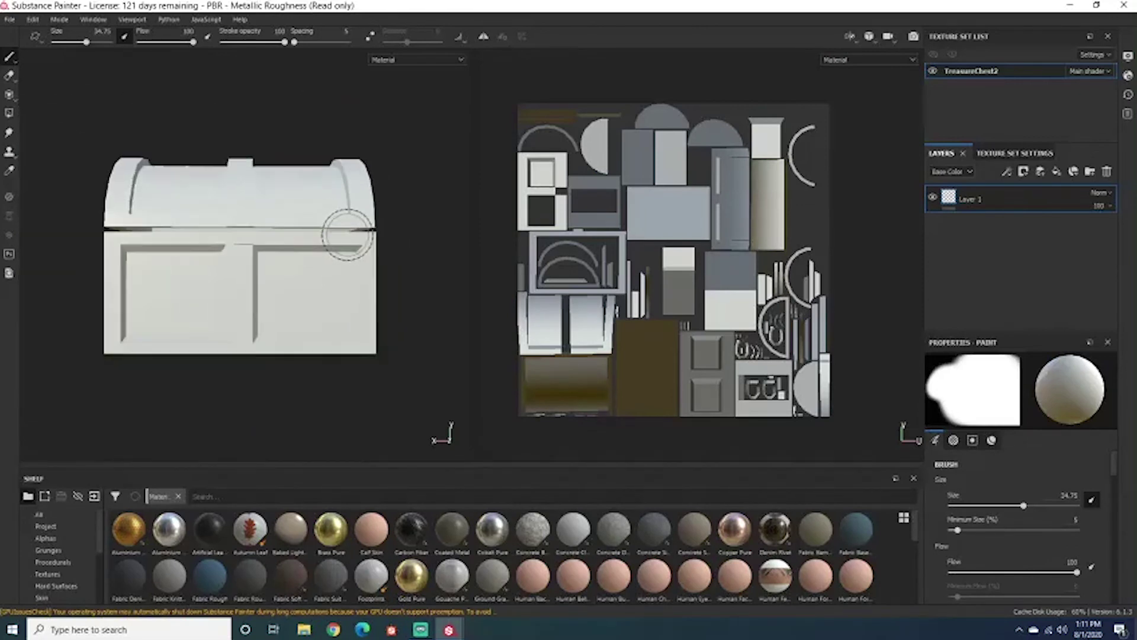
pyautogui.moveTo(347, 235)
pyautogui.keyDown('alt'); pyautogui.mouseDown()
pyautogui.moveTo(218, 254)
pyautogui.moveTo(361, 178)
pyautogui.moveTo(406, 258)
pyautogui.moveTo(496, 245)
pyautogui.moveTo(149, 238)
pyautogui.moveTo(436, 266)
pyautogui.moveTo(329, 270)
pyautogui.moveTo(367, 269)
pyautogui.mouseUp(); pyautogui.keyUp('alt')
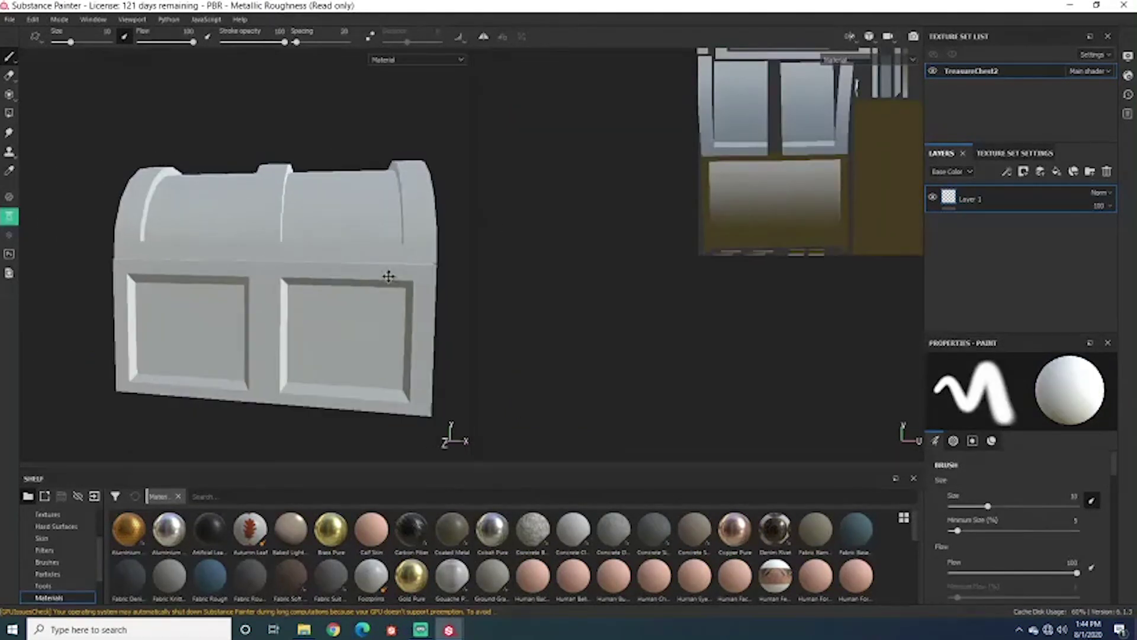
# Render the chest with Iray and view it from different angles against the panorama environment.
pyautogui.keyDown('alt'); pyautogui.moveTo(388, 276); pyautogui.dragTo(317, 289); pyautogui.keyUp('alt')
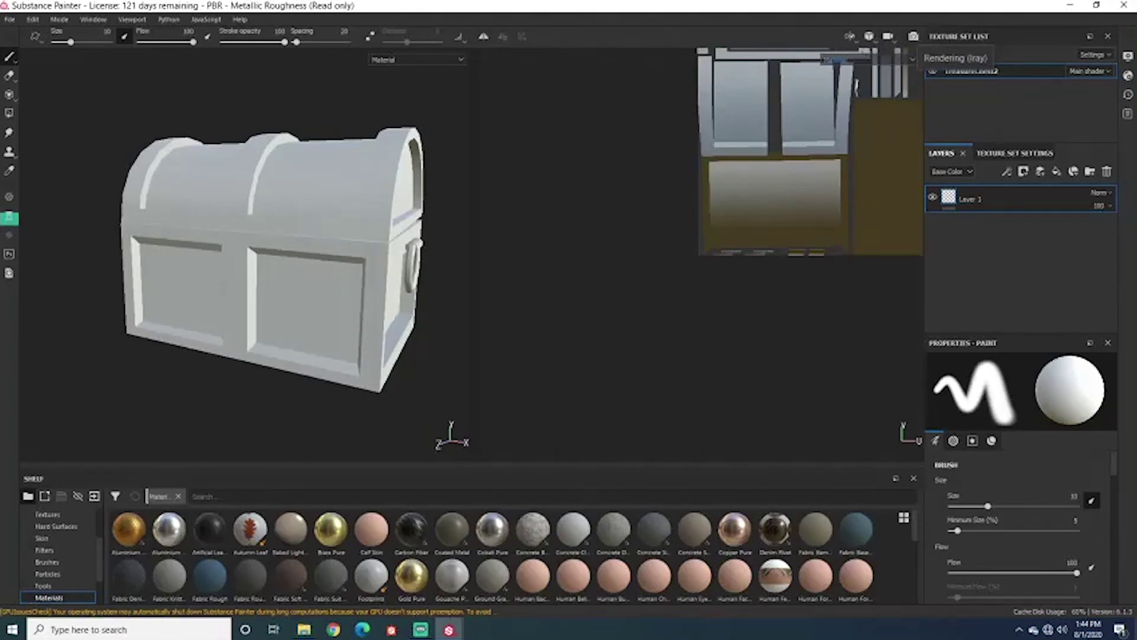
pyautogui.keyDown('alt'); pyautogui.moveTo(385, 255); pyautogui.dragTo(358, 259); pyautogui.keyUp('alt')
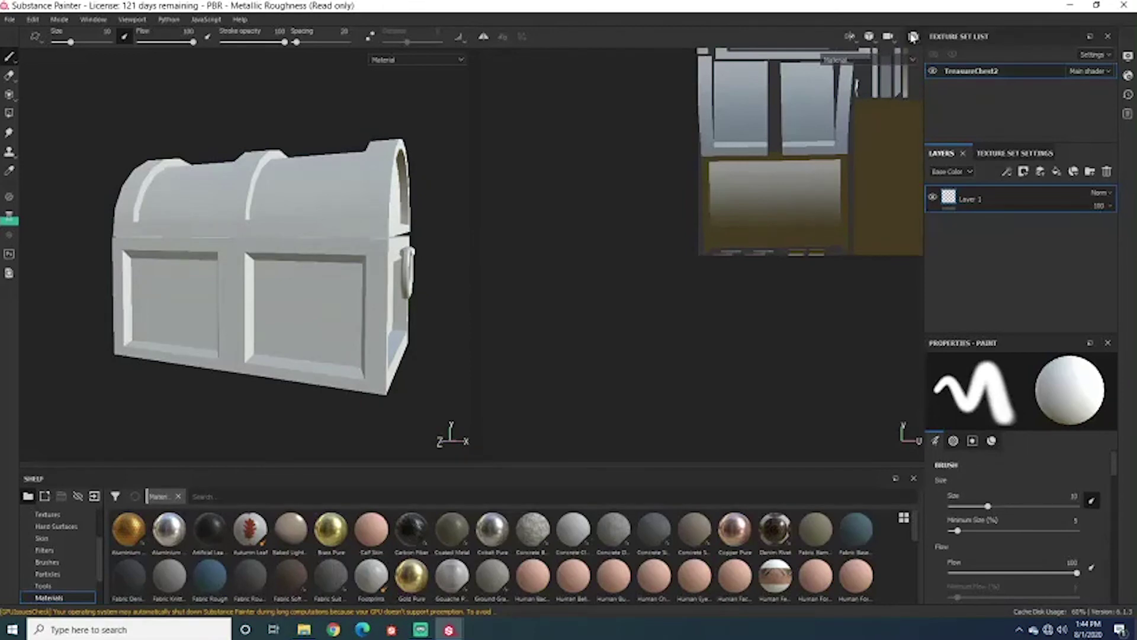
pyautogui.click(913, 36)
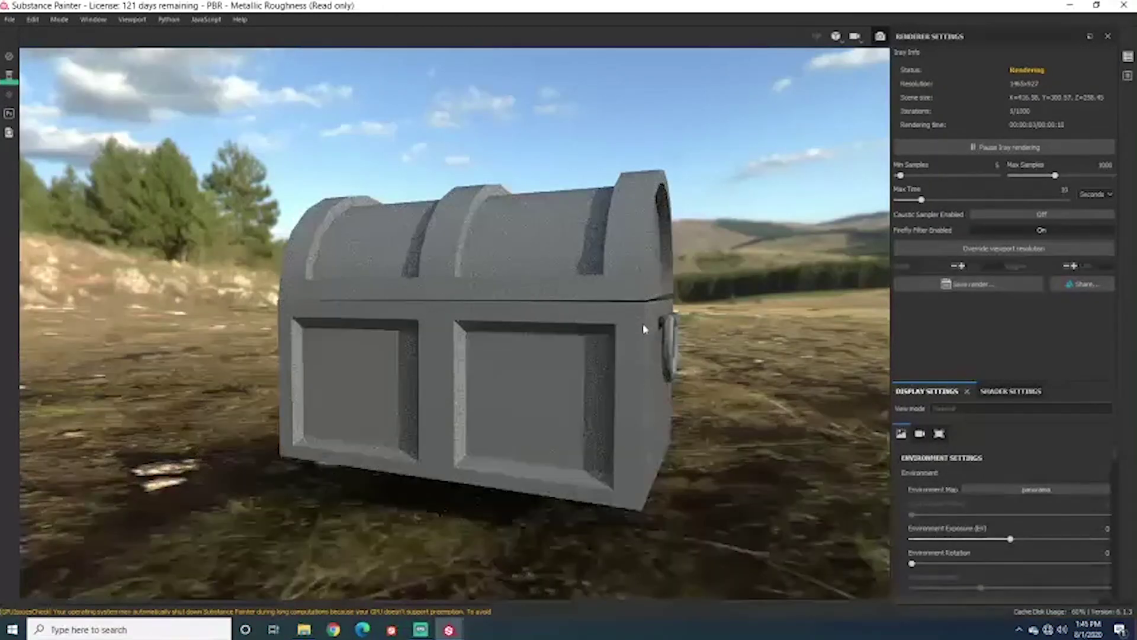
pyautogui.keyDown('alt'); pyautogui.moveTo(692, 310); pyautogui.dragTo(667, 326); pyautogui.keyUp('alt')
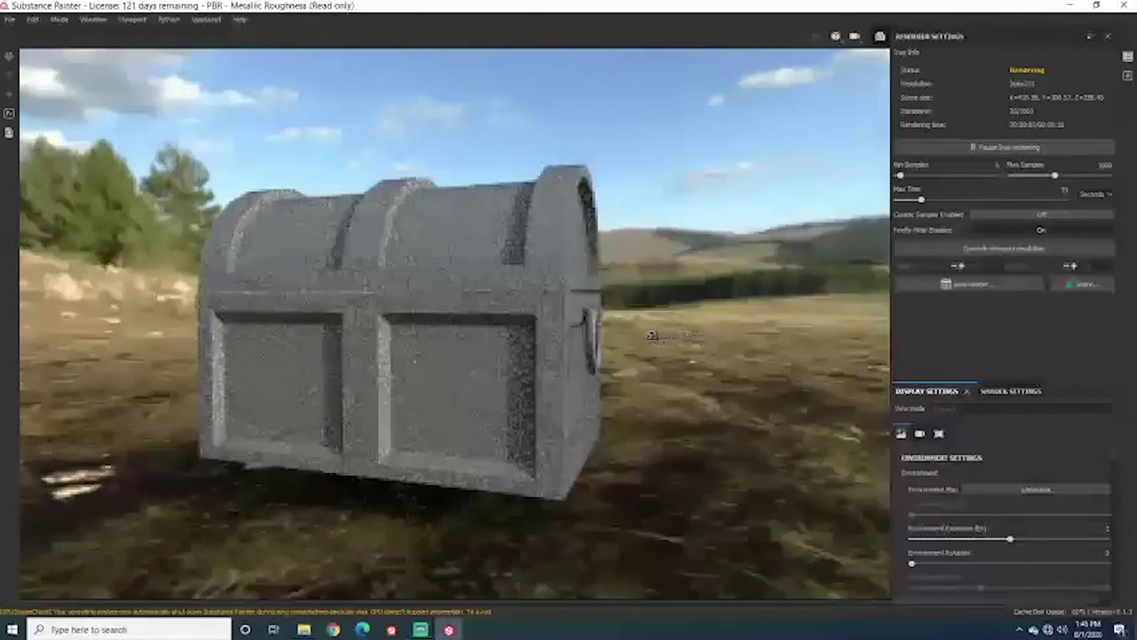
pyautogui.keyDown('alt'); pyautogui.moveTo(687, 379); pyautogui.dragTo(669, 322); pyautogui.keyUp('alt')
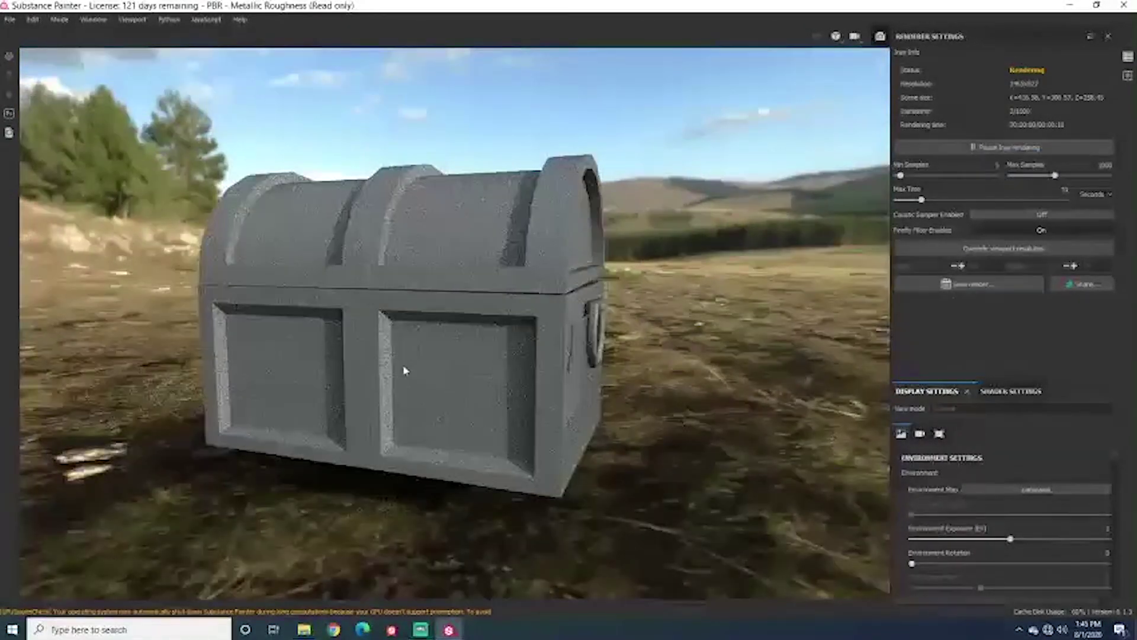
pyautogui.keyDown('alt'); pyautogui.moveTo(562, 422); pyautogui.dragTo(533, 403); pyautogui.keyUp('alt')
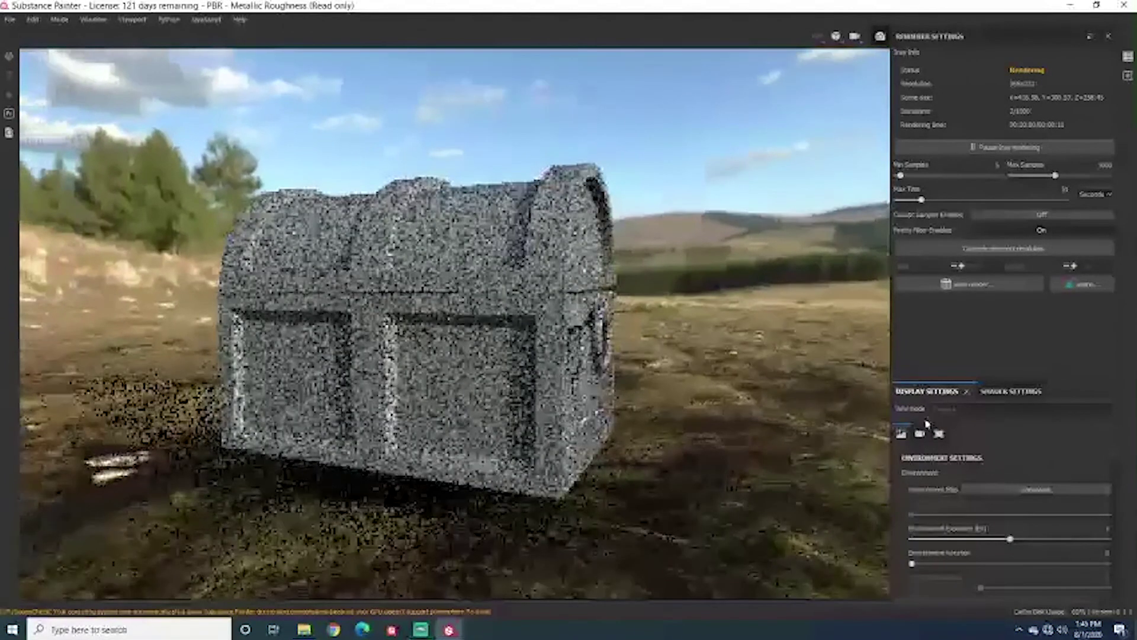
# Leave Iray rendering for the painting workspace and look at the chest's long side and handle end.
pyautogui.click(880, 37)
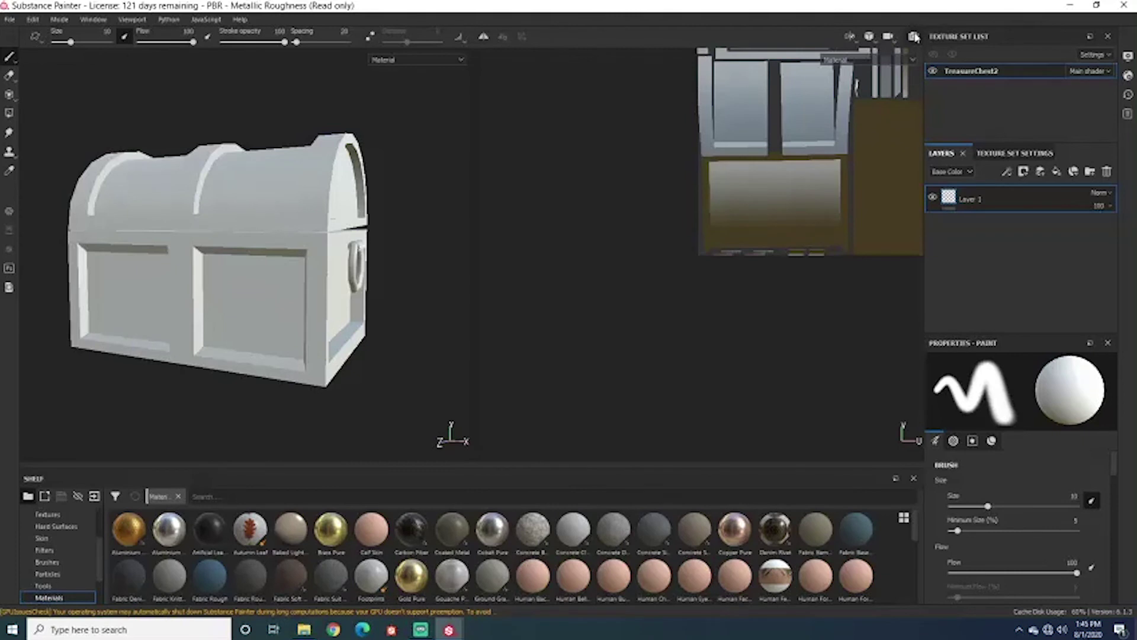
pyautogui.keyDown('alt'); pyautogui.moveTo(300, 310); pyautogui.dragTo(332, 292, button='middle'); pyautogui.keyUp('alt')
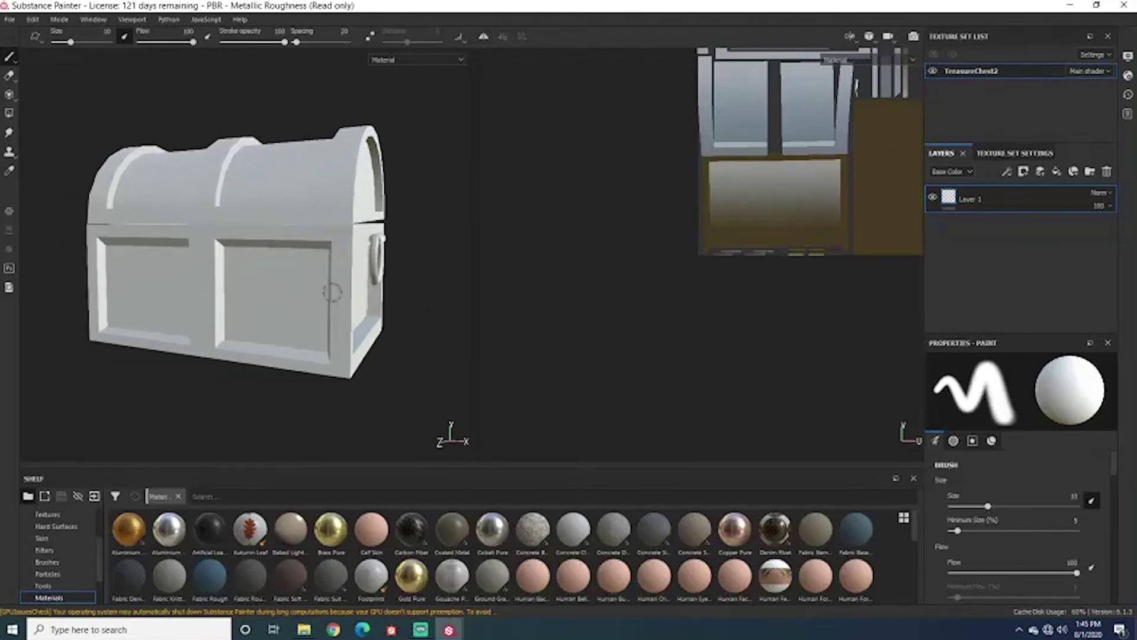
pyautogui.keyDown('alt'); pyautogui.moveTo(332, 292); pyautogui.dragTo(287, 304); pyautogui.keyUp('alt')
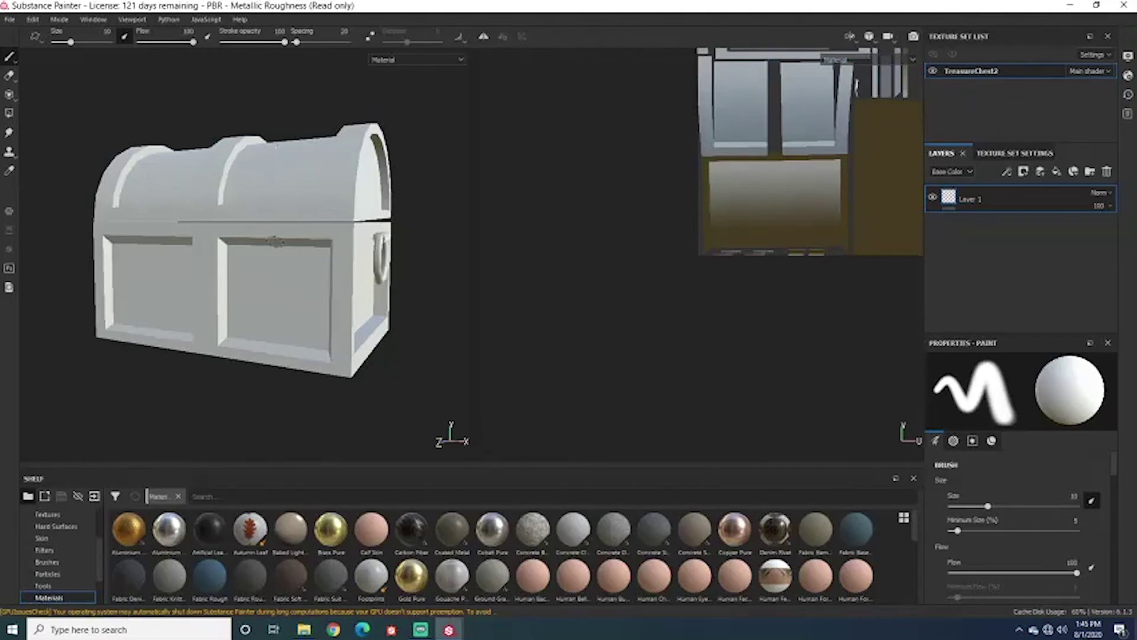
pyautogui.keyDown('alt'); pyautogui.moveTo(329, 228); pyautogui.dragTo(540, 175); pyautogui.keyUp('alt')
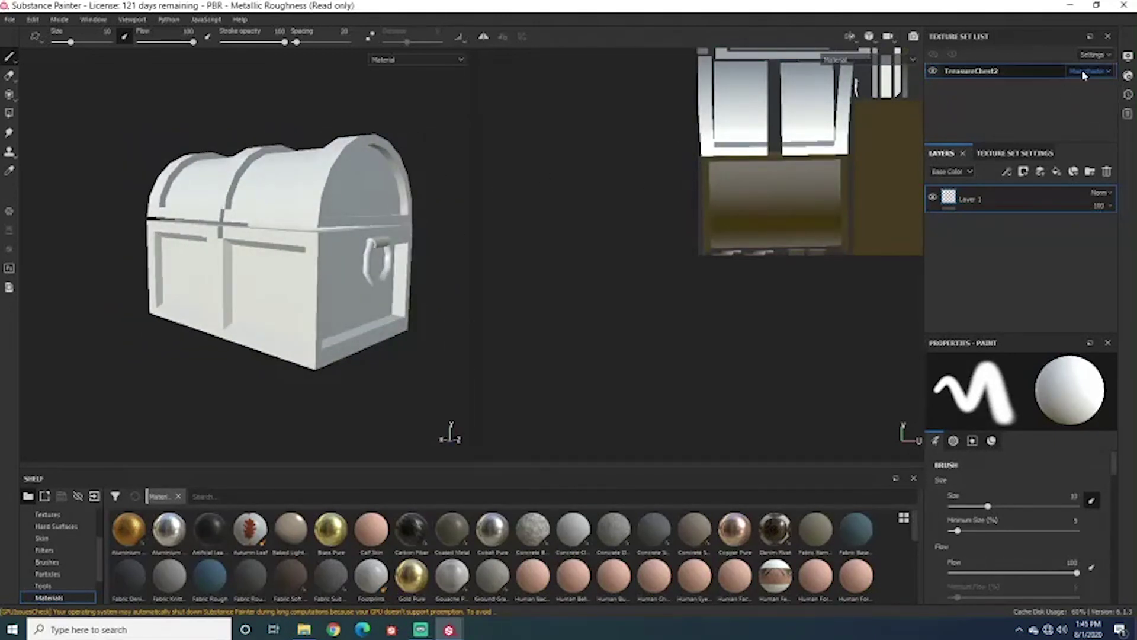
pyautogui.moveTo(379, 196)
pyautogui.keyDown('alt'); pyautogui.mouseDown()
pyautogui.moveTo(368, 191)
pyautogui.moveTo(399, 195)
pyautogui.mouseUp(); pyautogui.keyUp('alt')
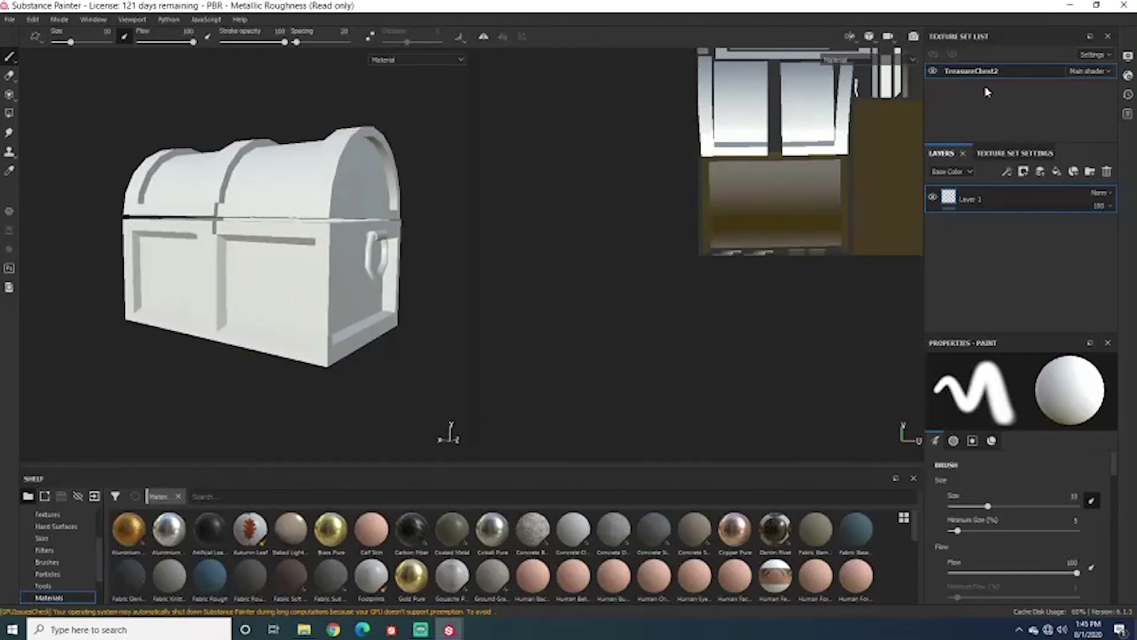
# Toggle the TreasureChest2 texture set's visibility, leaving it visible, and look at its shader options without changing the main shader.
pyautogui.doubleClick(935, 72)
pyautogui.click(935, 72)
pyautogui.doubleClick(935, 72)
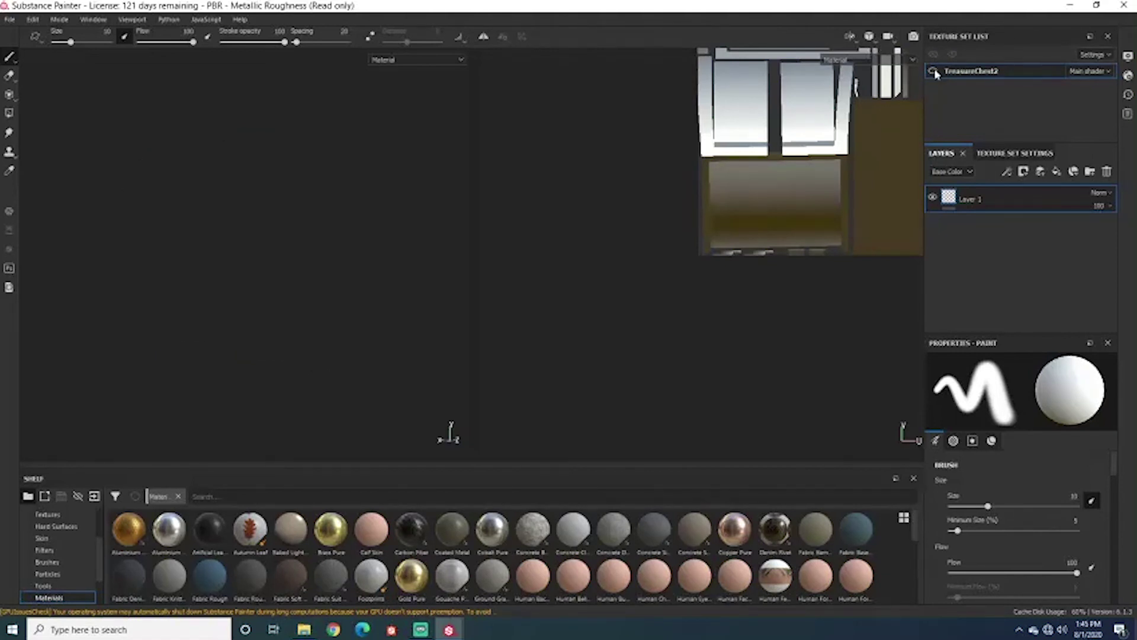
pyautogui.click(934, 72)
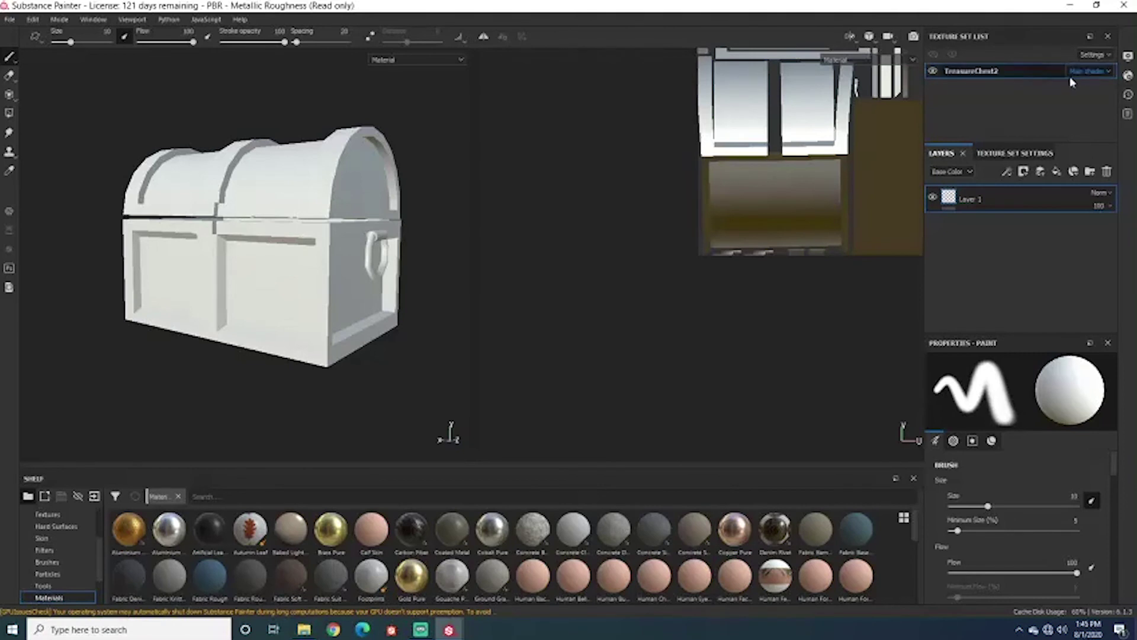
pyautogui.click(1088, 71)
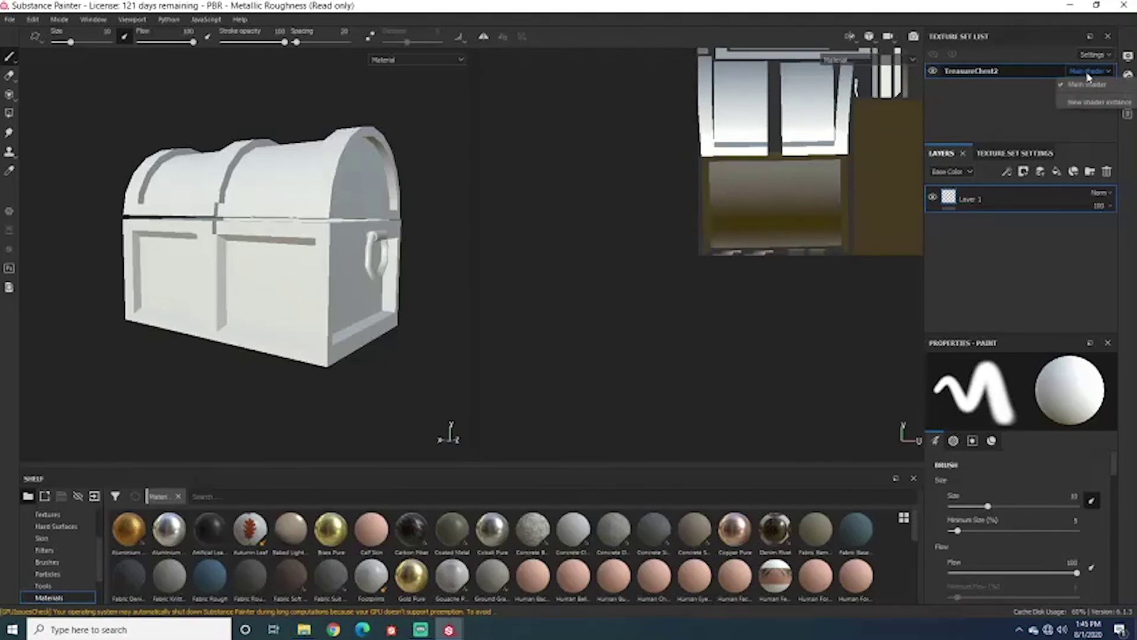
pyautogui.click(1034, 105)
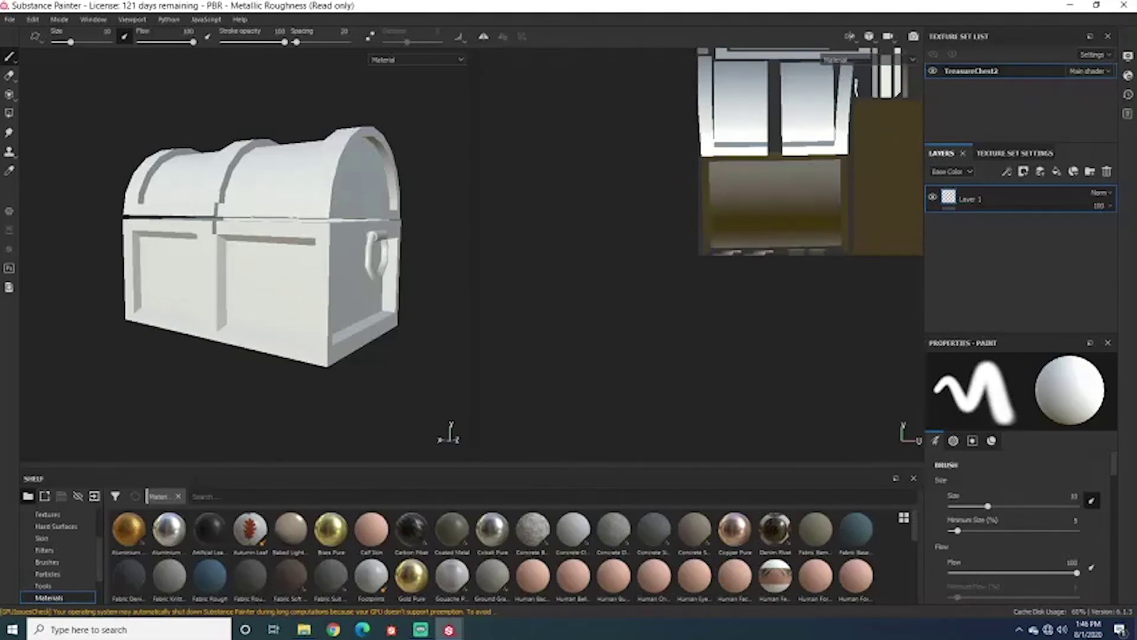
# Browse the alternative shaders in the shader settings, previewing adobe-dimension, non-pbr-spec-gloss and pbr-car-paint, and keep the main shader on TreasureChest2.
pyautogui.click(1128, 76)
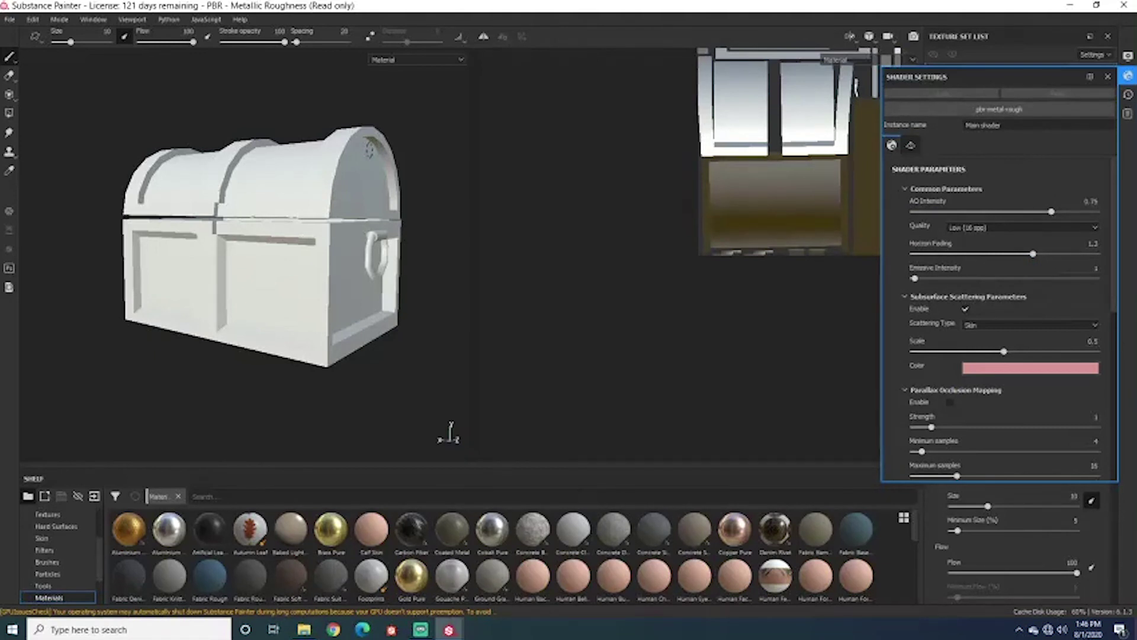
pyautogui.click(996, 111)
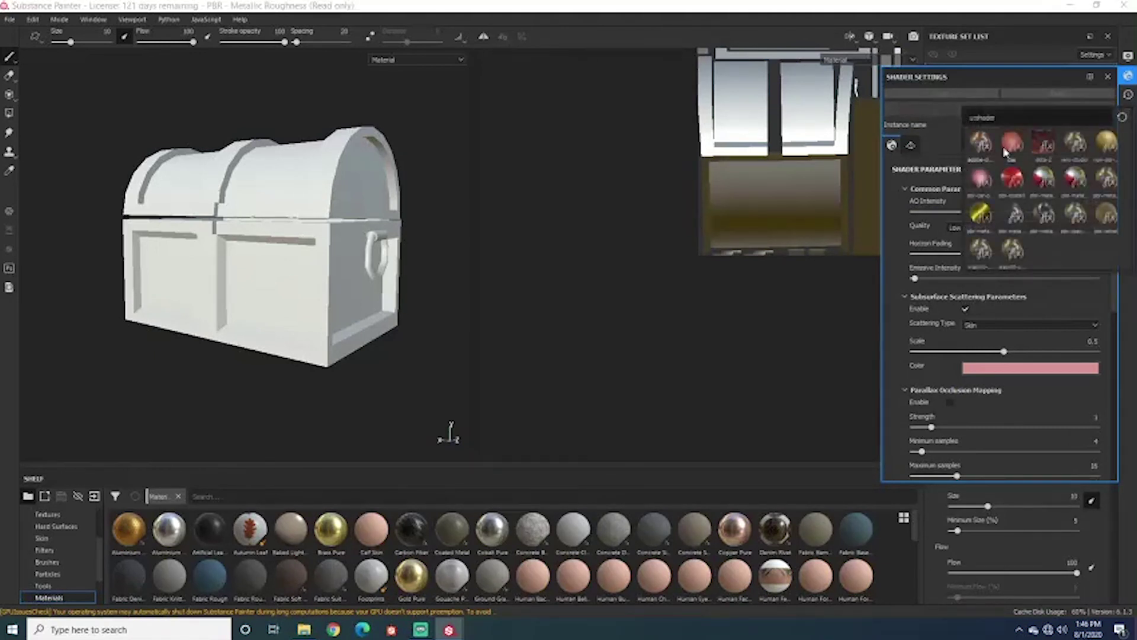
pyautogui.moveTo(1046, 153)
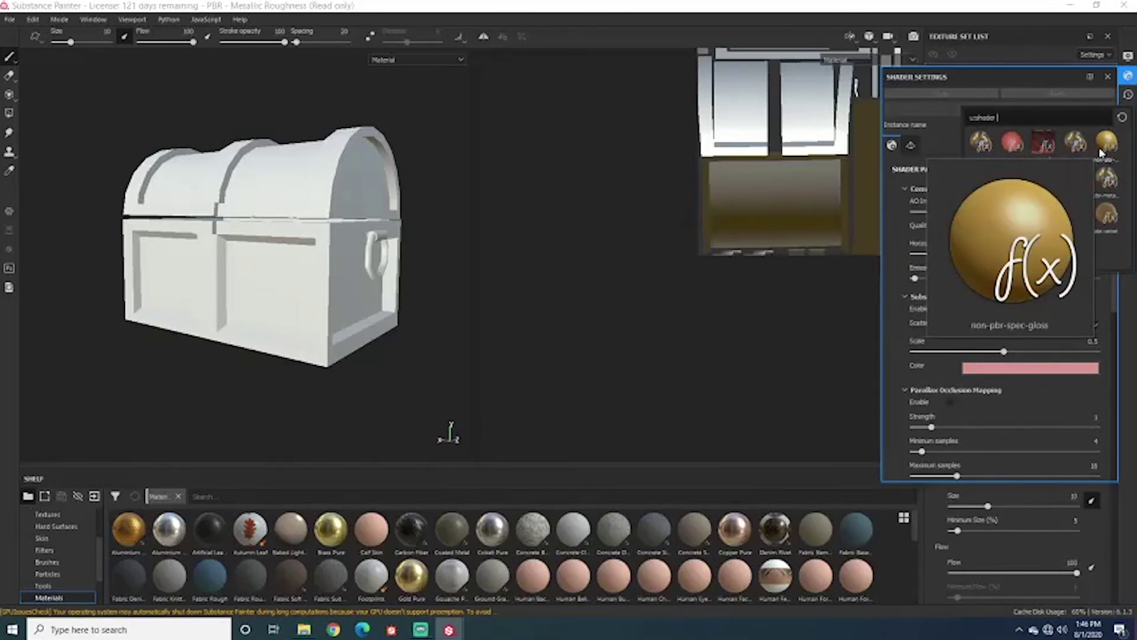
pyautogui.moveTo(986, 152)
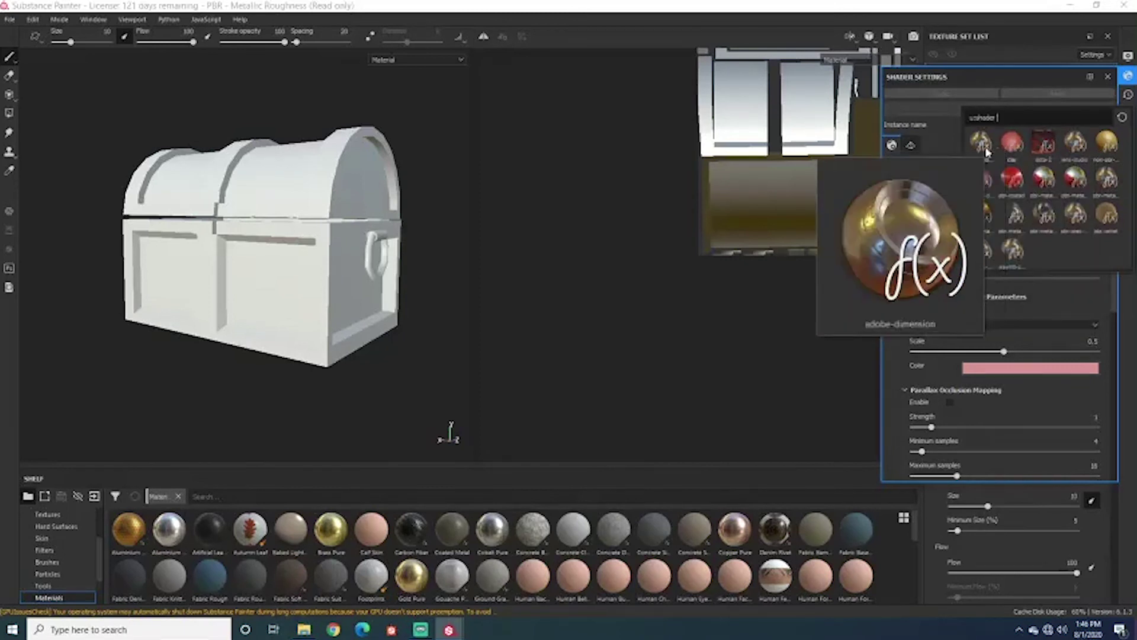
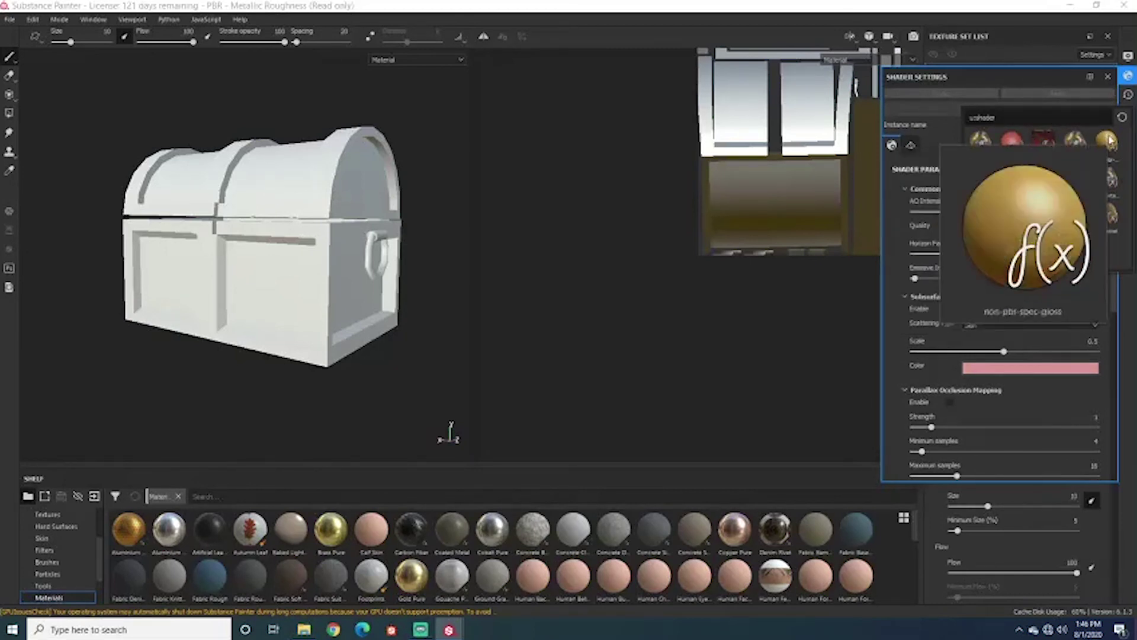
pyautogui.moveTo(1110, 183)
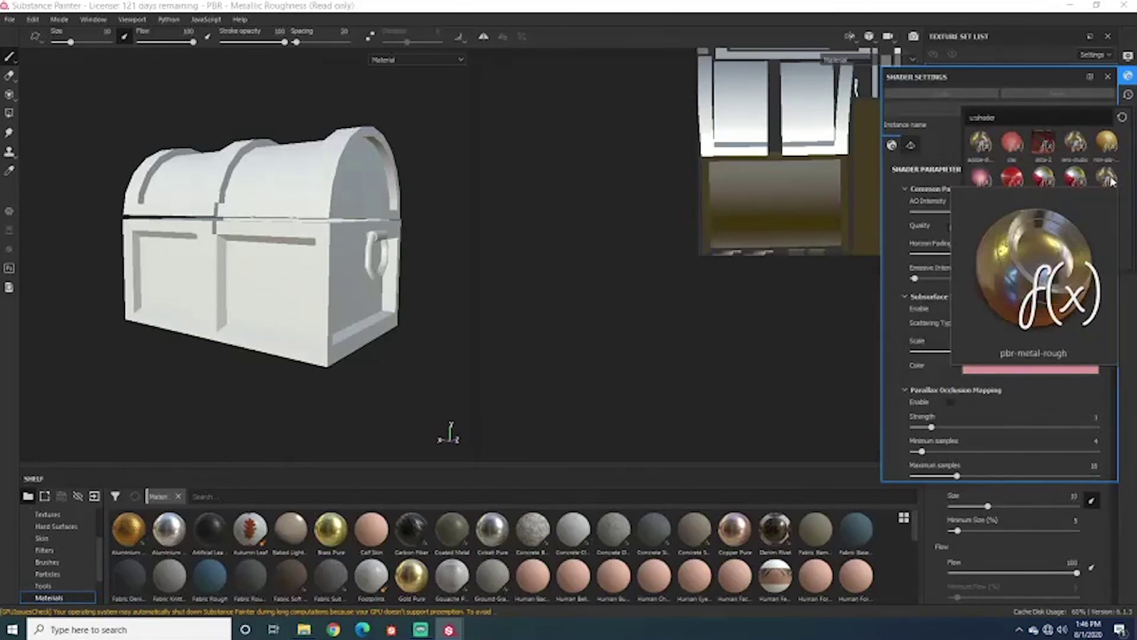
pyautogui.moveTo(983, 186)
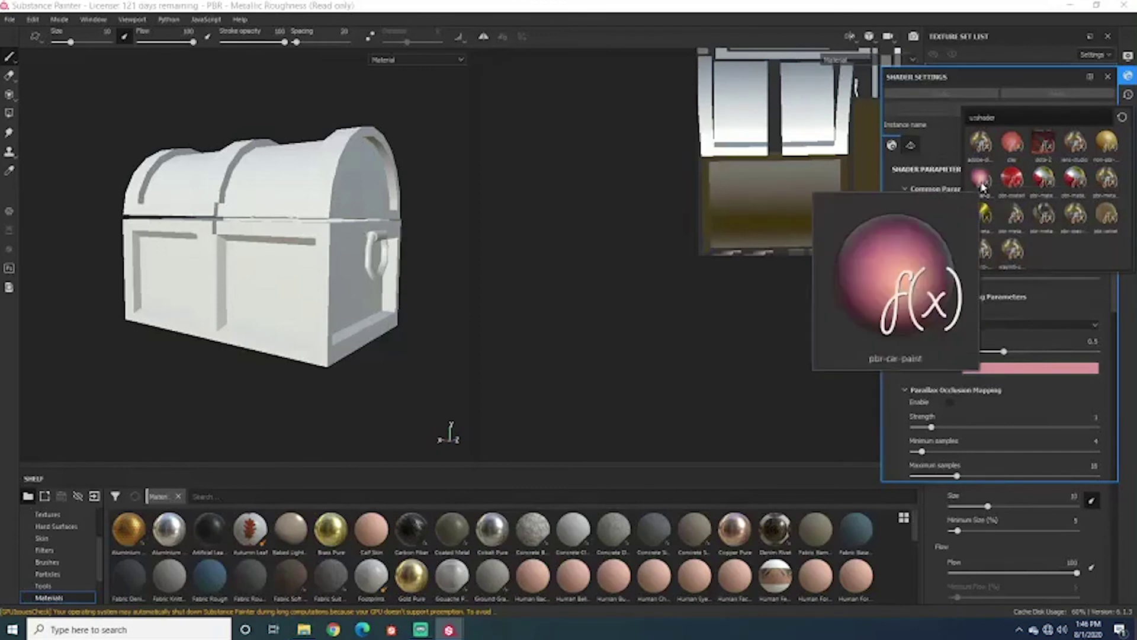
pyautogui.moveTo(1005, 221)
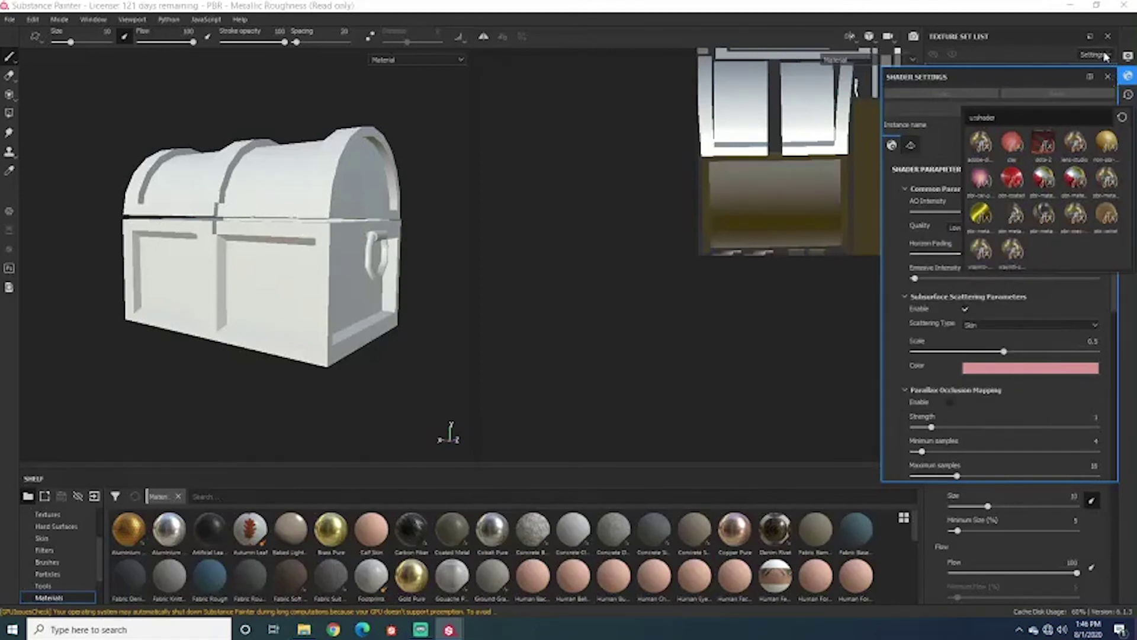
pyautogui.click(1107, 76)
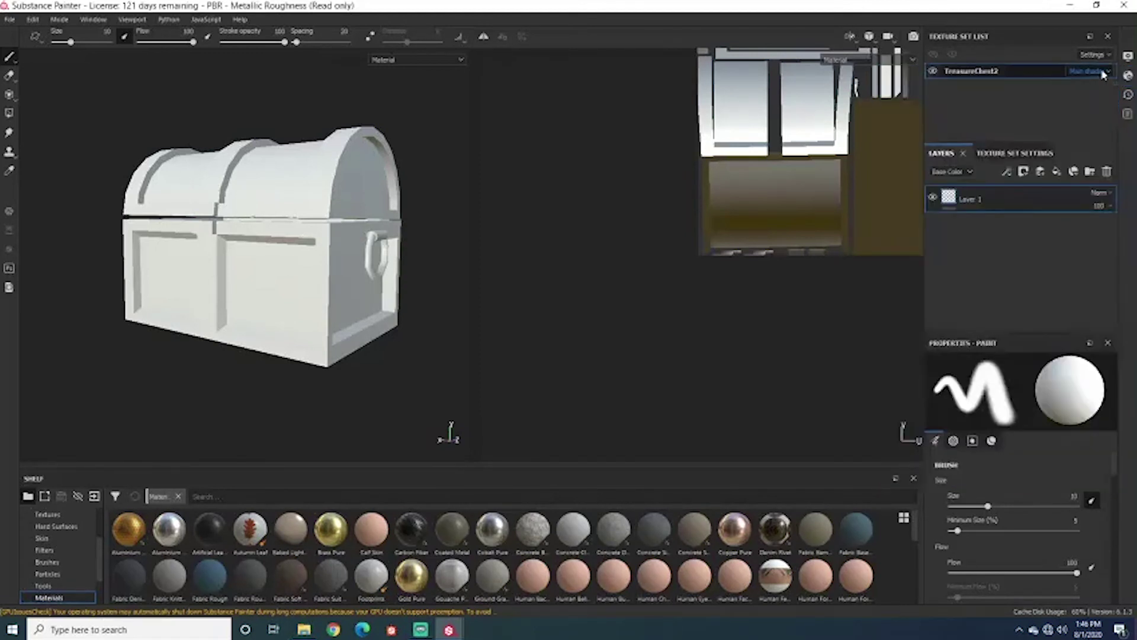
pyautogui.click(1101, 71)
pyautogui.click(1078, 84)
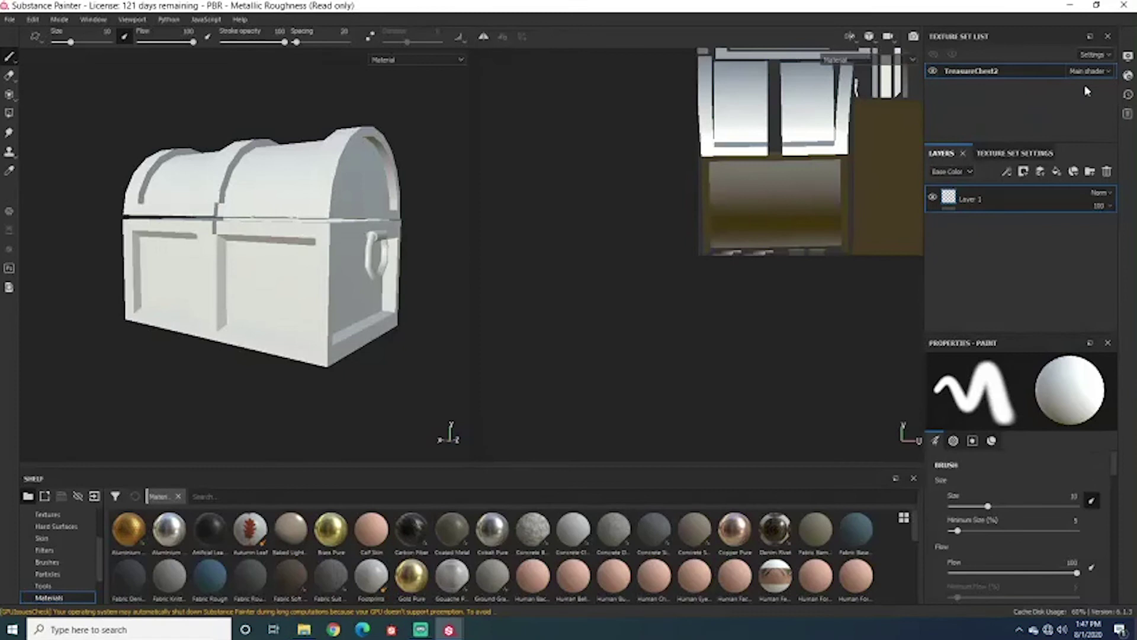
# Reopen the shader choices to preview pbr-metal-rough-anisotropy-angle and pbr-car-paint, and close the shader settings without picking one.
pyautogui.click(1127, 77)
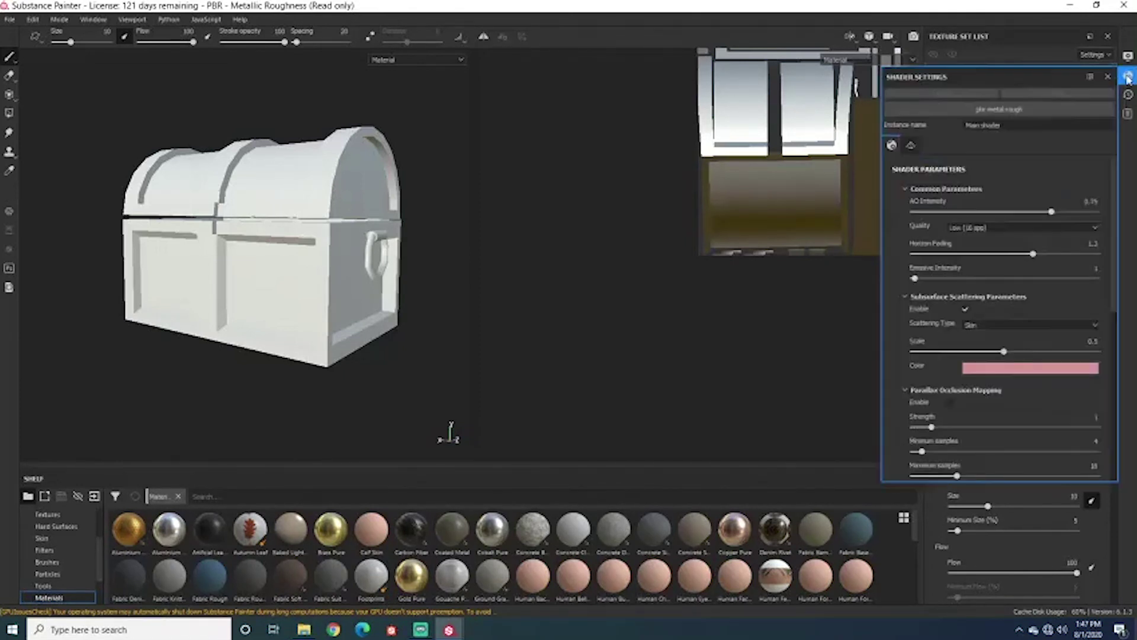
pyautogui.click(996, 112)
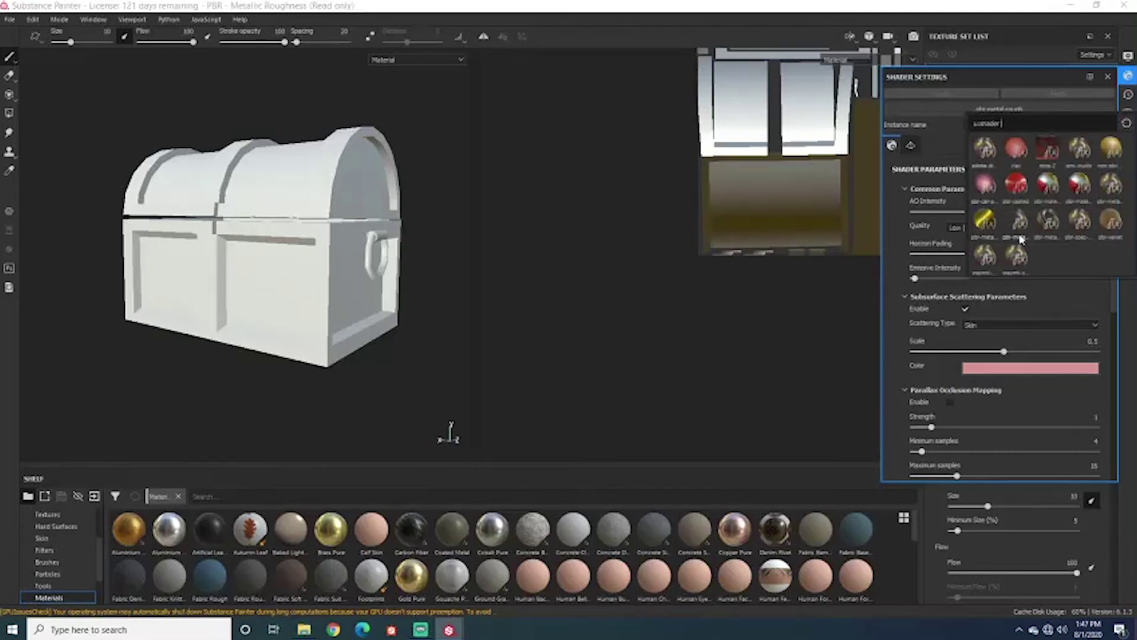
pyautogui.moveTo(1020, 239)
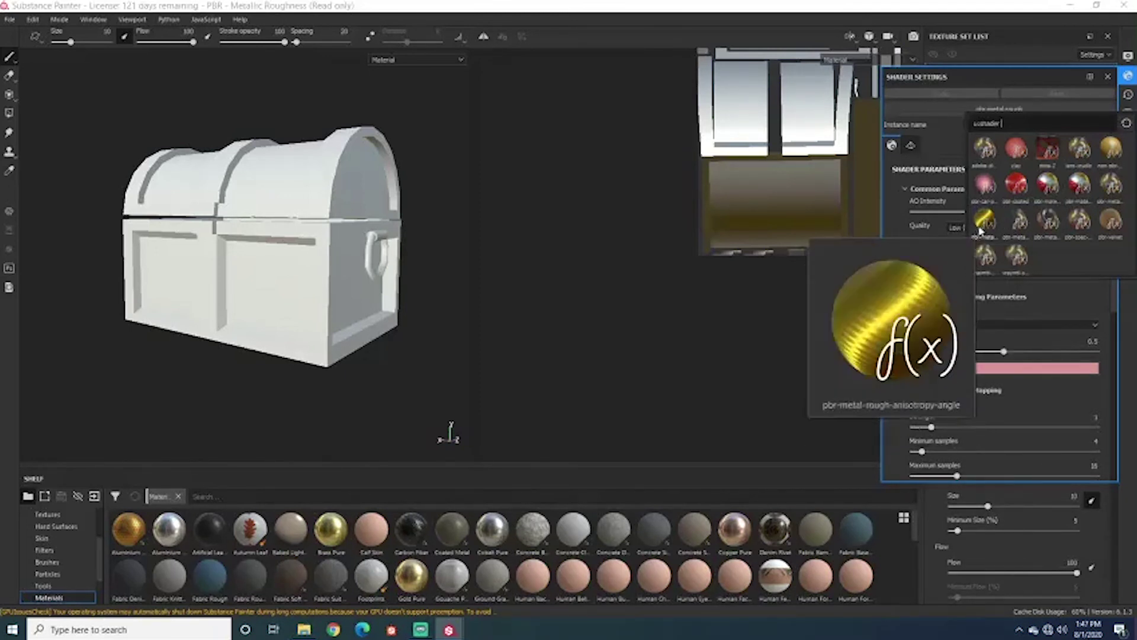
pyautogui.moveTo(1095, 232)
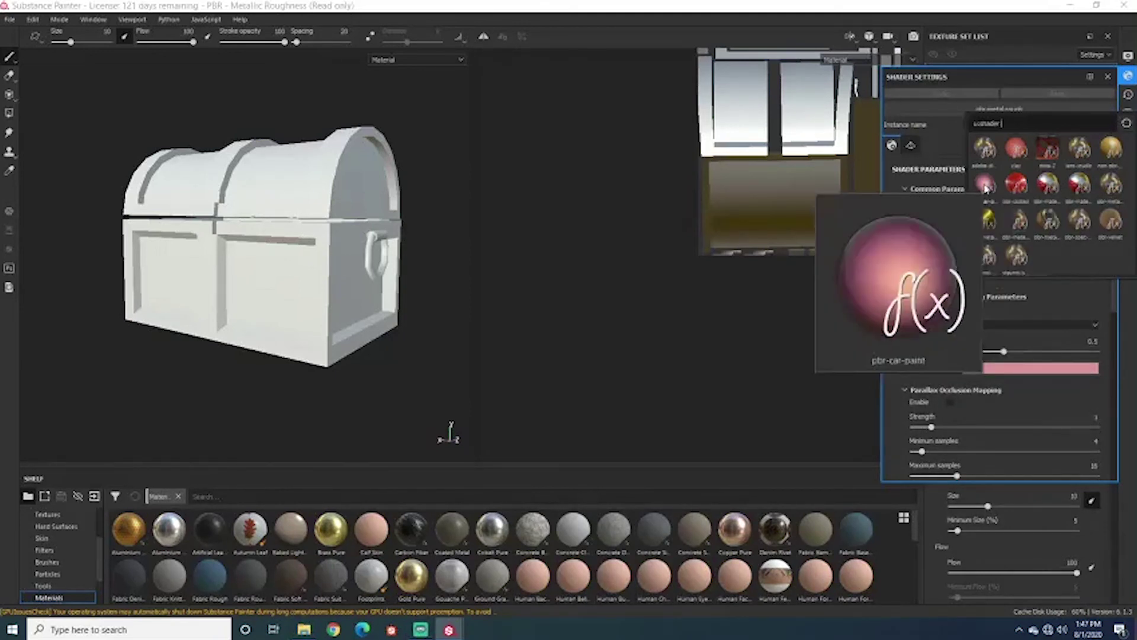
pyautogui.click(1128, 75)
pyautogui.click(1128, 75)
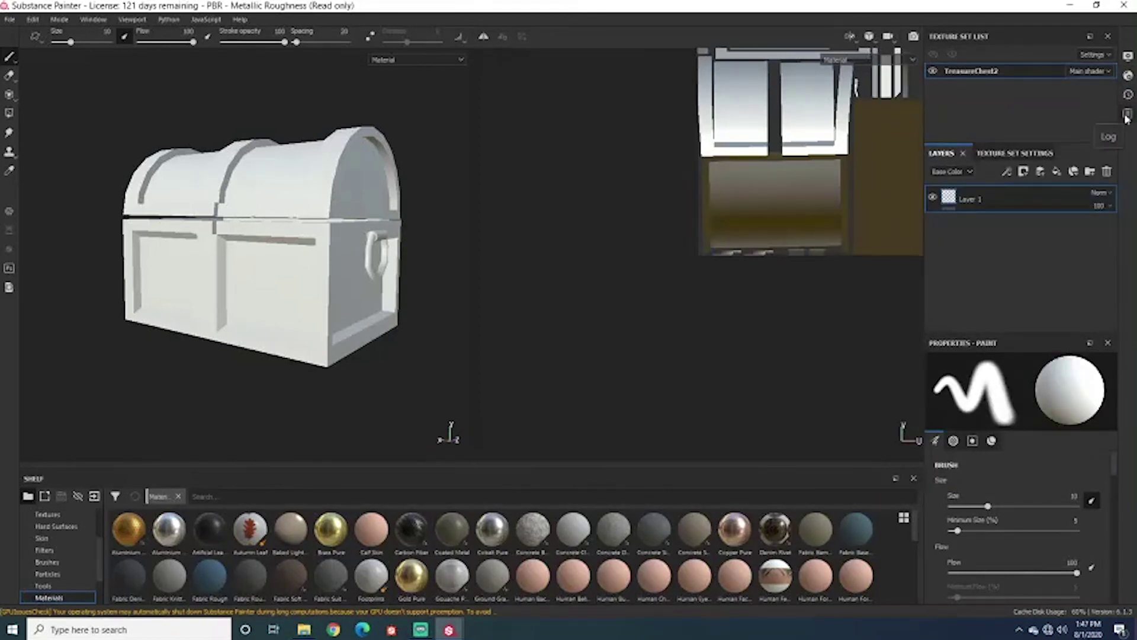
# Examine the display settings for environment, camera and viewport while viewing the chest from different angles, and close them.
pyautogui.click(1128, 56)
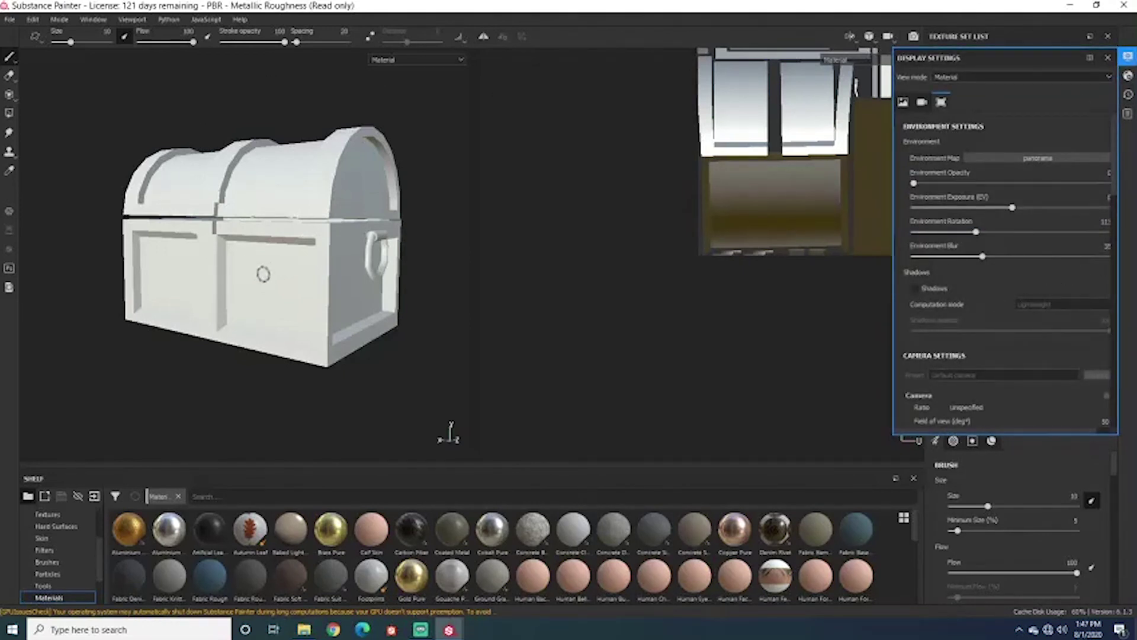
pyautogui.scroll(2, 265, 275)
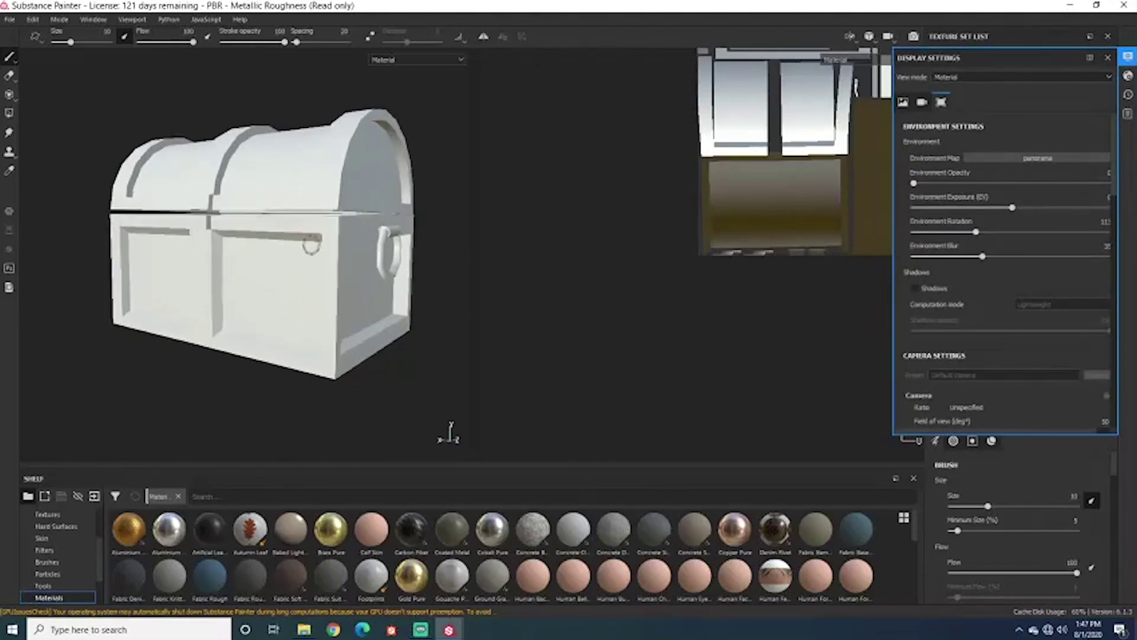
pyautogui.keyDown('alt'); pyautogui.moveTo(422, 219); pyautogui.dragTo(431, 217); pyautogui.keyUp('alt')
pyautogui.scroll(-2, 1089, 276)
pyautogui.scroll(-5, 1072, 267)
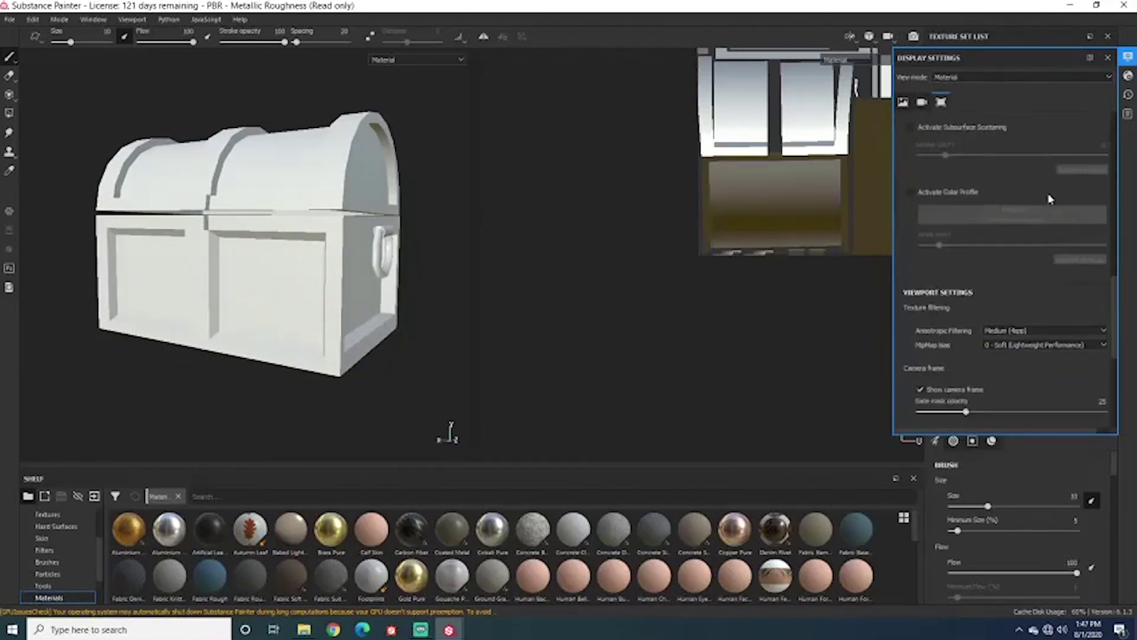
pyautogui.scroll(7, 1060, 230)
pyautogui.scroll(1, 1060, 229)
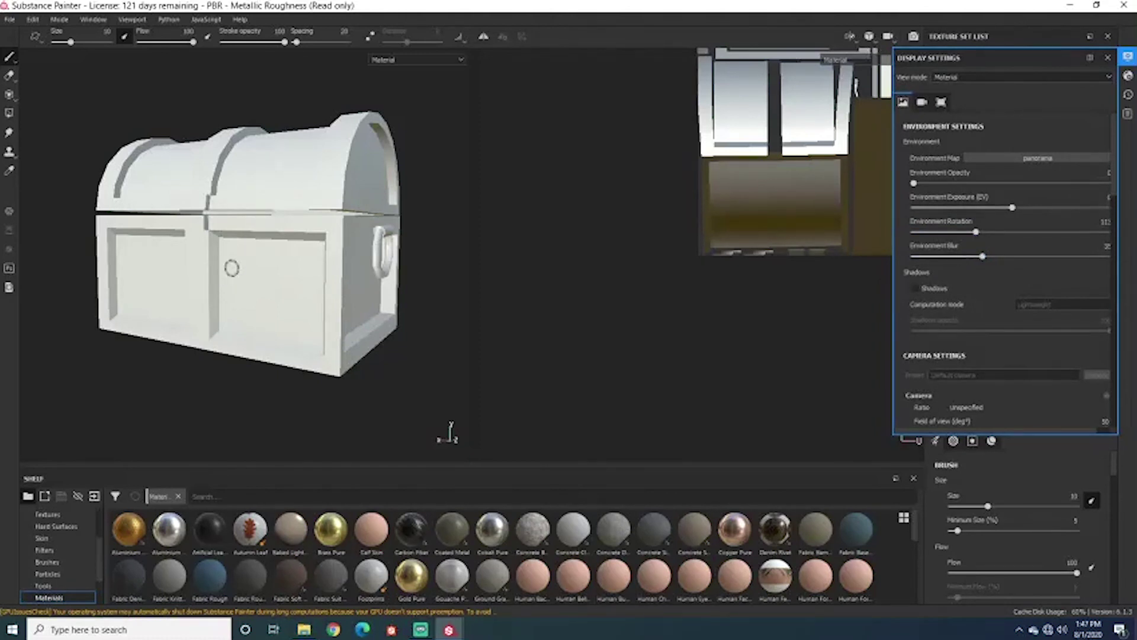
pyautogui.keyDown('alt'); pyautogui.moveTo(267, 260); pyautogui.dragTo(382, 270); pyautogui.keyUp('alt')
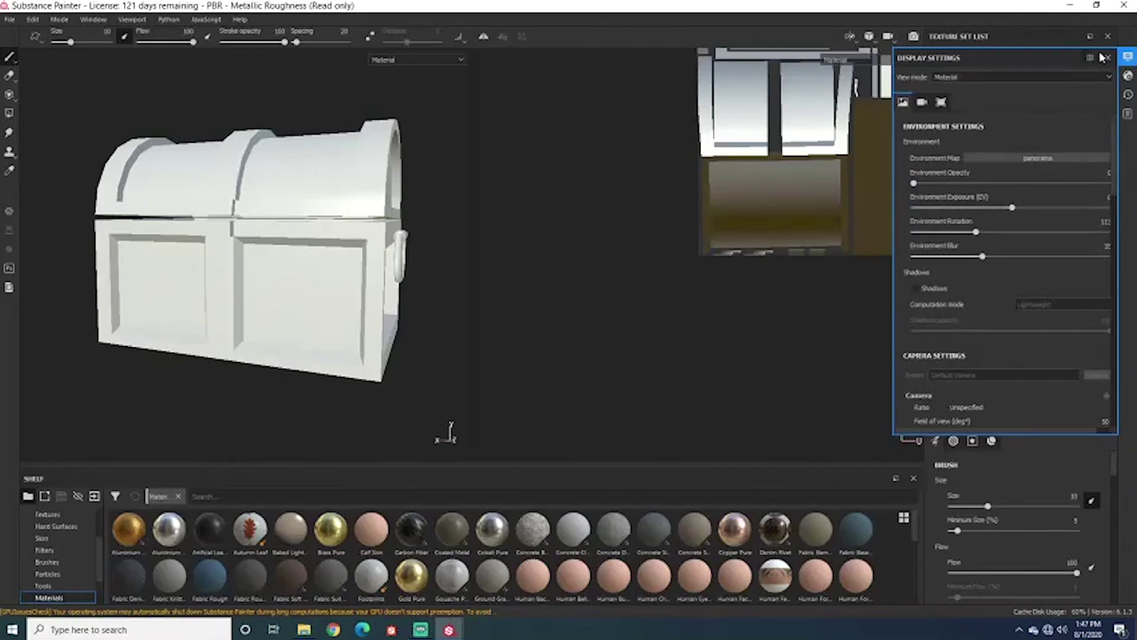
pyautogui.moveTo(352, 216)
pyautogui.keyDown('alt'); pyautogui.mouseDown()
pyautogui.moveTo(344, 224)
pyautogui.moveTo(409, 160)
pyautogui.moveTo(381, 221)
pyautogui.moveTo(347, 223)
pyautogui.moveTo(378, 228)
pyautogui.moveTo(350, 231)
pyautogui.moveTo(366, 236)
pyautogui.mouseUp(); pyautogui.keyUp('alt')
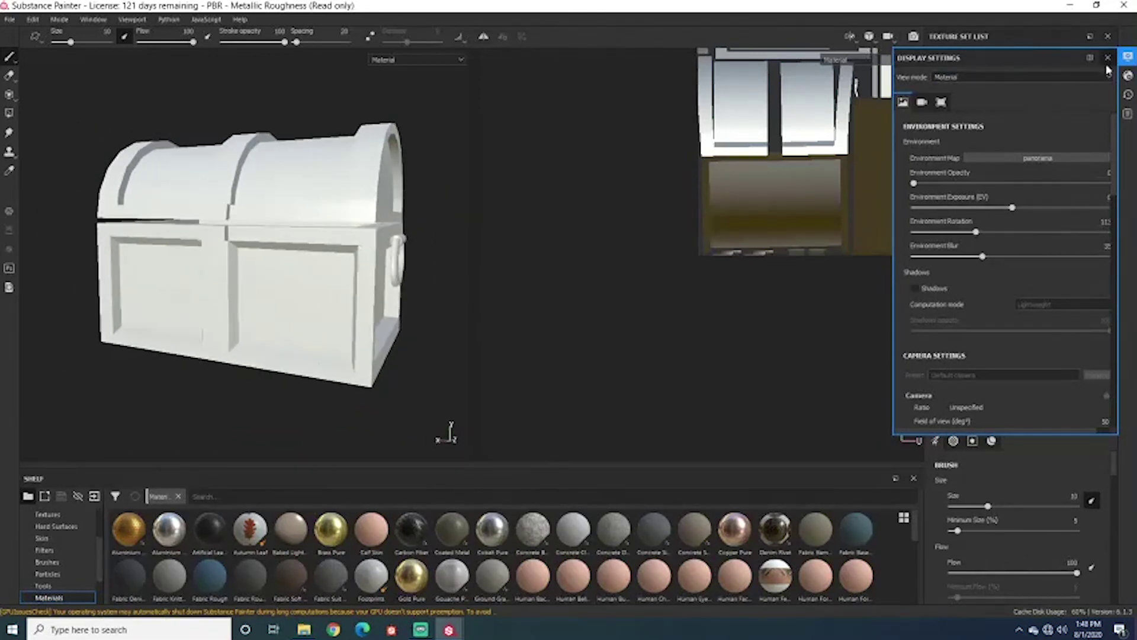
pyautogui.click(1127, 59)
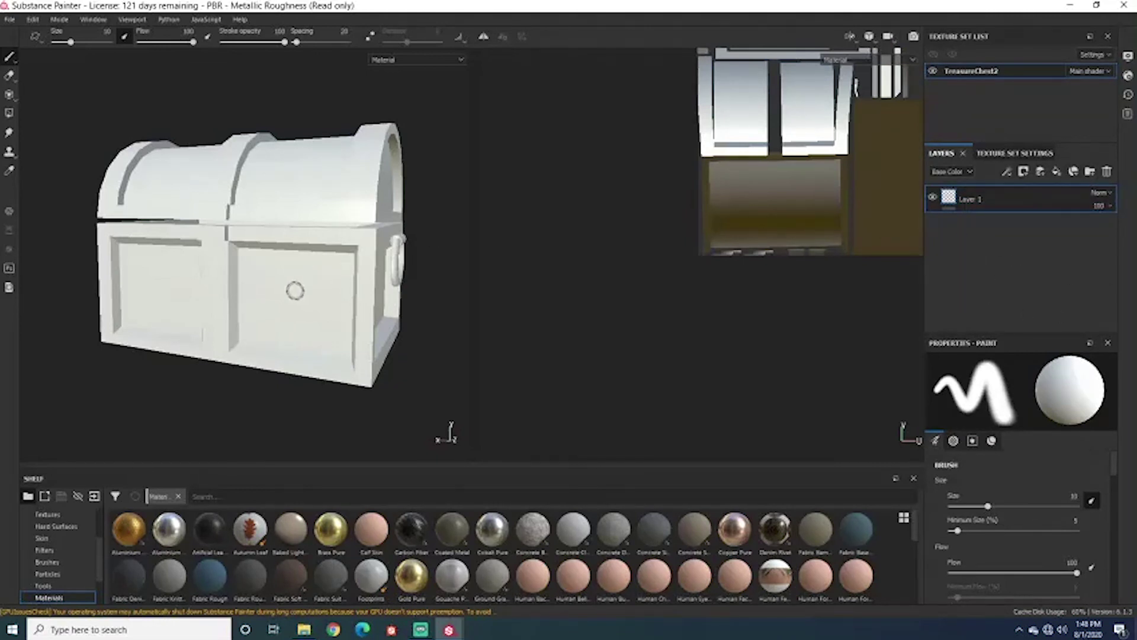
# Examine the layer stack's channel list, effect options and Layer 1's blending modes without choosing any, viewing the chest from several angles.
pyautogui.moveTo(294, 287)
pyautogui.keyDown('alt'); pyautogui.mouseDown()
pyautogui.moveTo(304, 269)
pyautogui.moveTo(299, 287)
pyautogui.moveTo(311, 295)
pyautogui.moveTo(335, 285)
pyautogui.moveTo(279, 290)
pyautogui.moveTo(353, 294)
pyautogui.moveTo(386, 317)
pyautogui.moveTo(267, 301)
pyautogui.moveTo(426, 284)
pyautogui.moveTo(452, 247)
pyautogui.moveTo(310, 287)
pyautogui.moveTo(328, 283)
pyautogui.mouseUp(); pyautogui.keyUp('alt')
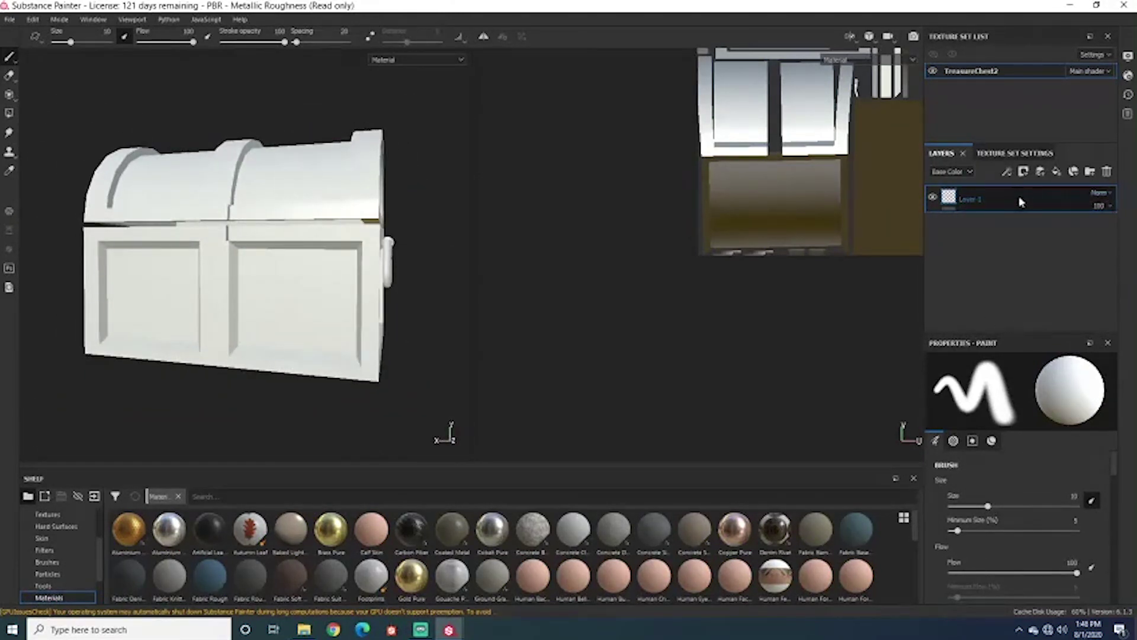
pyautogui.keyDown('alt'); pyautogui.moveTo(343, 286); pyautogui.dragTo(373, 286); pyautogui.keyUp('alt')
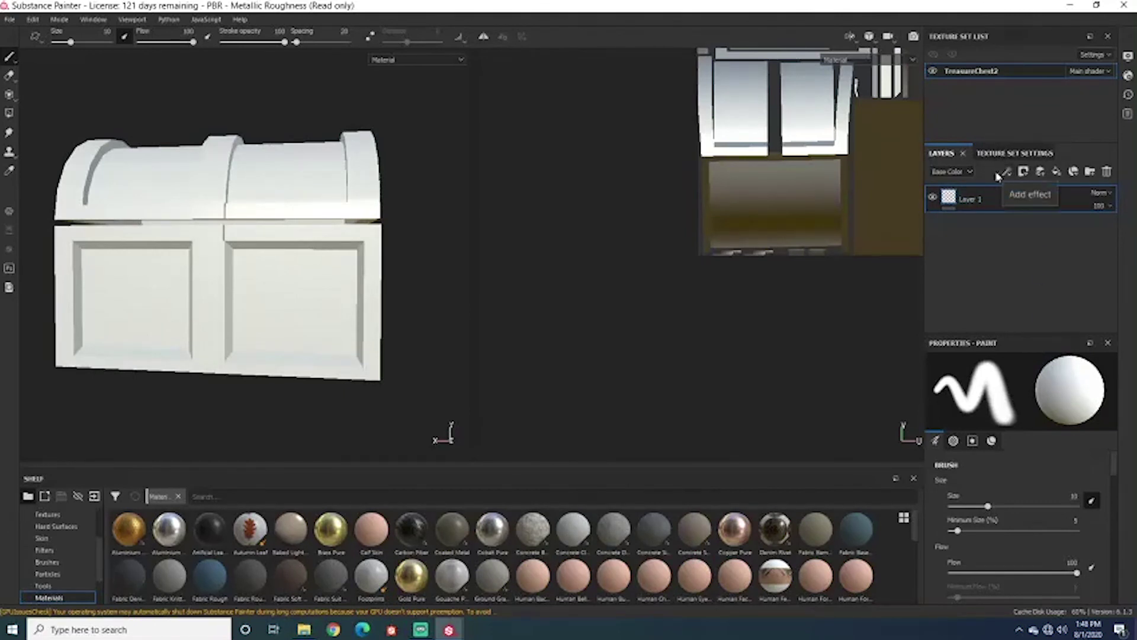
pyautogui.click(969, 171)
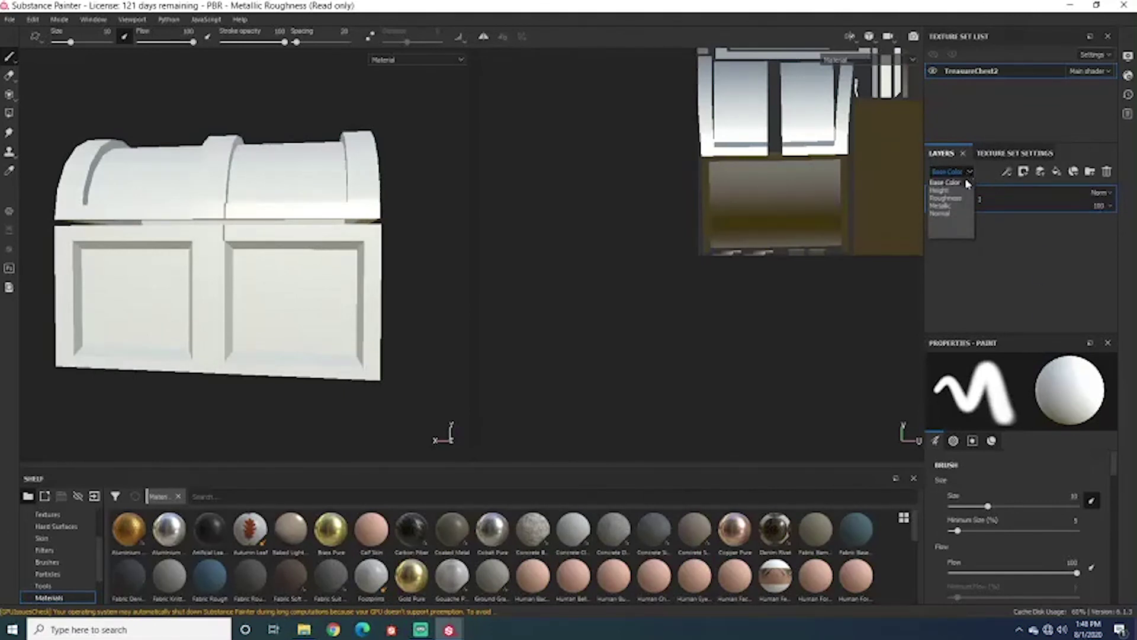
pyautogui.click(1002, 173)
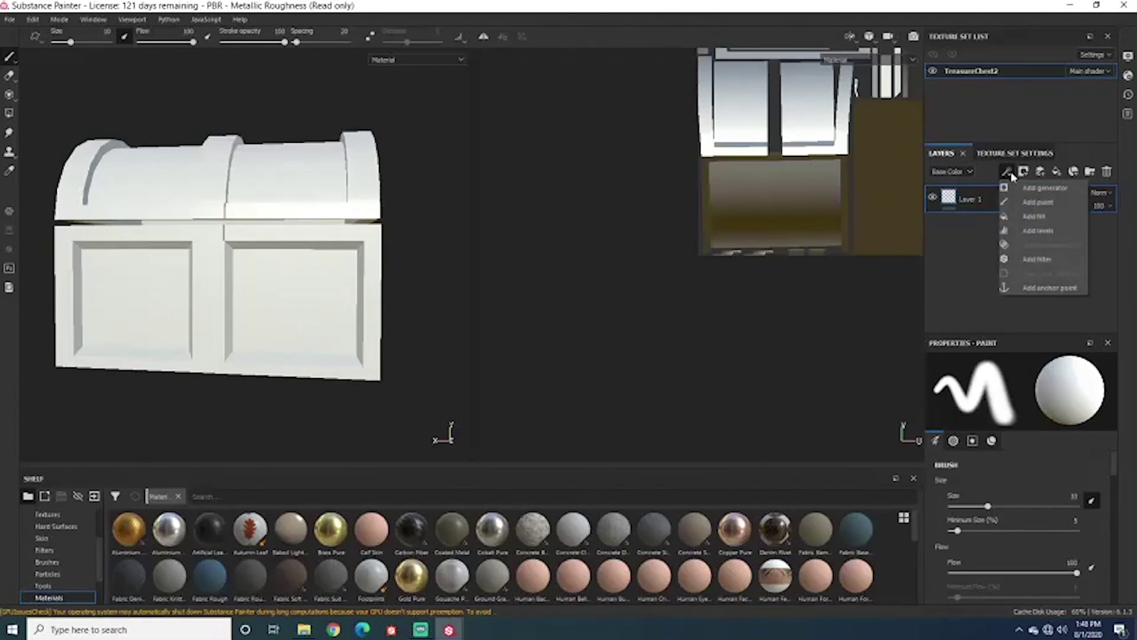
pyautogui.click(411, 228)
pyautogui.keyDown('alt'); pyautogui.moveTo(411, 228); pyautogui.dragTo(367, 231); pyautogui.keyUp('alt')
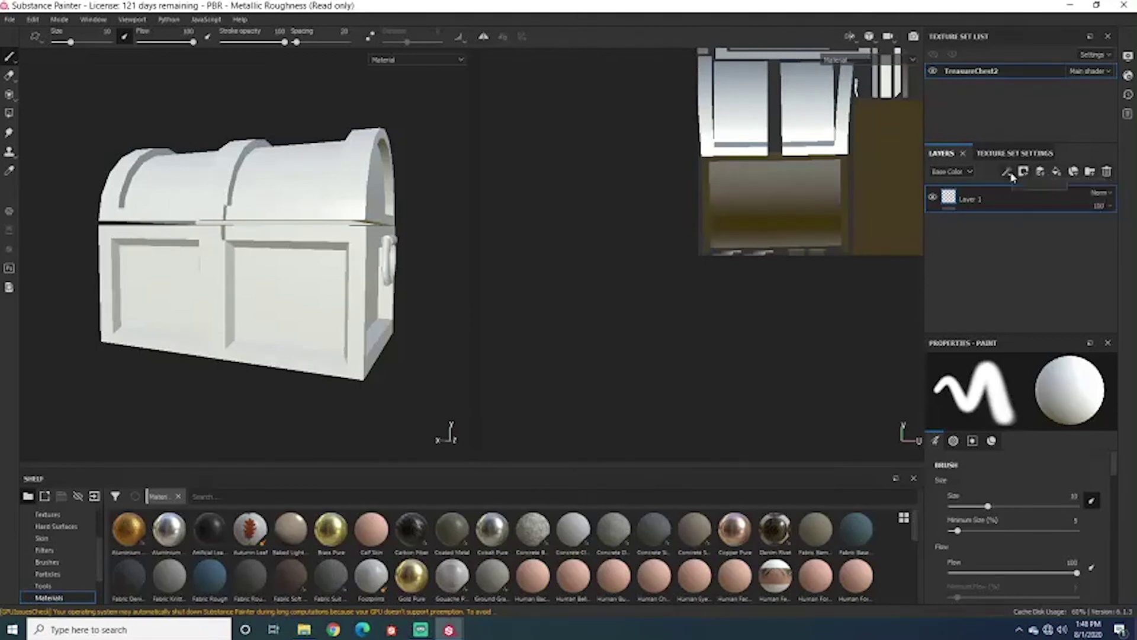
pyautogui.click(1100, 193)
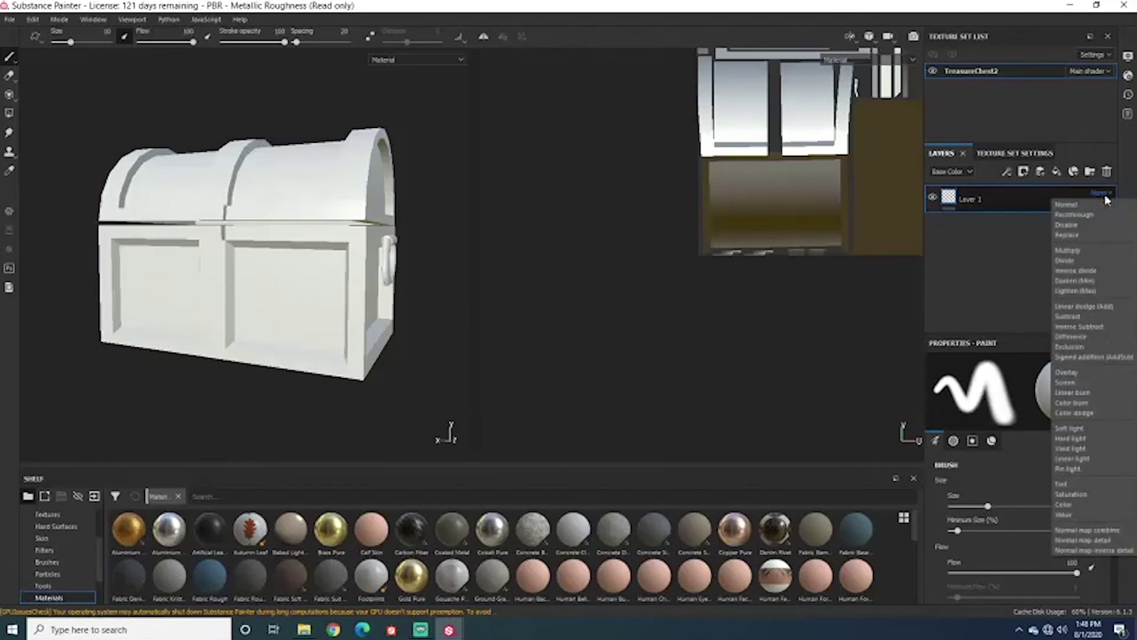
pyautogui.click(1020, 236)
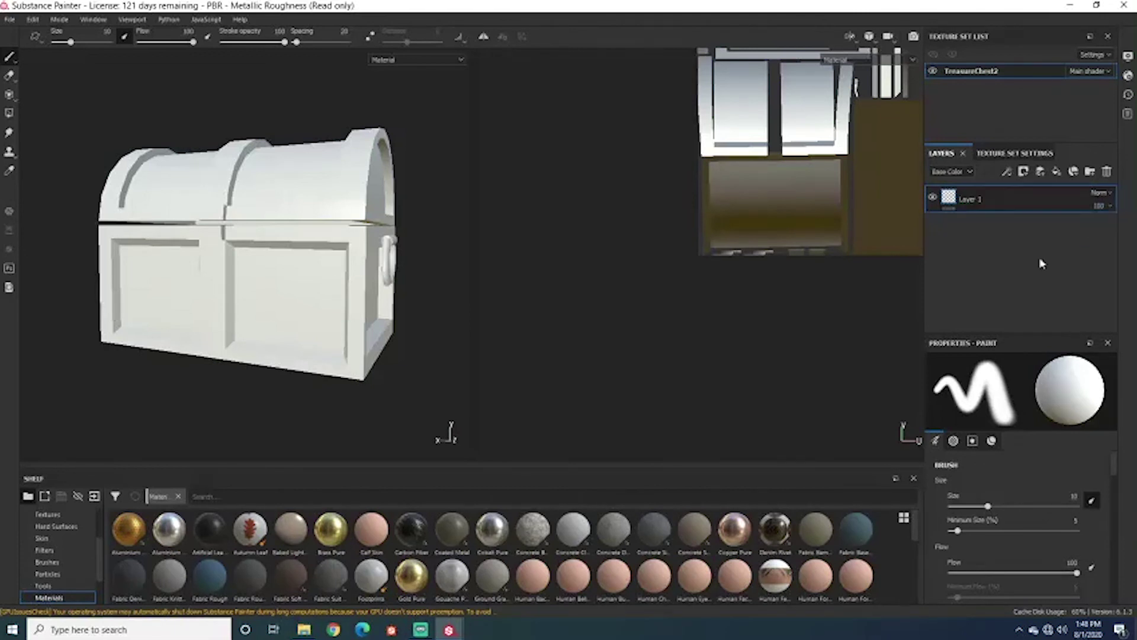
pyautogui.keyDown('alt'); pyautogui.moveTo(315, 223); pyautogui.dragTo(249, 213); pyautogui.keyUp('alt')
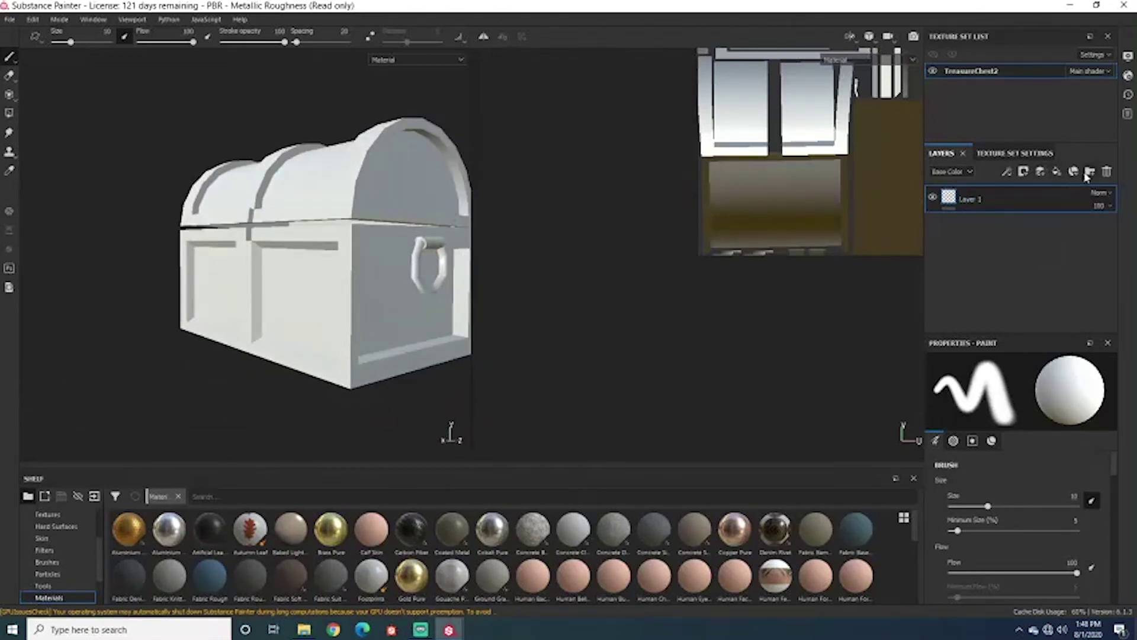
pyautogui.keyDown('alt'); pyautogui.moveTo(425, 190); pyautogui.dragTo(288, 278); pyautogui.keyUp('alt')
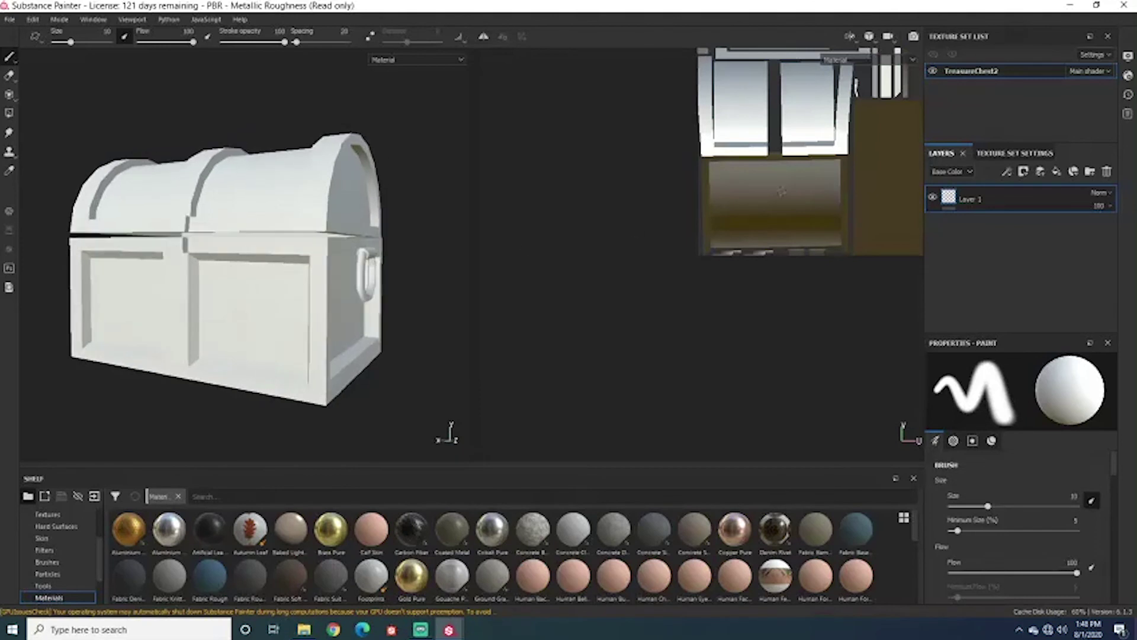
# Examine the texture set settings' general properties, size and channel list while viewing the chest from slightly different angles.
pyautogui.click(1011, 154)
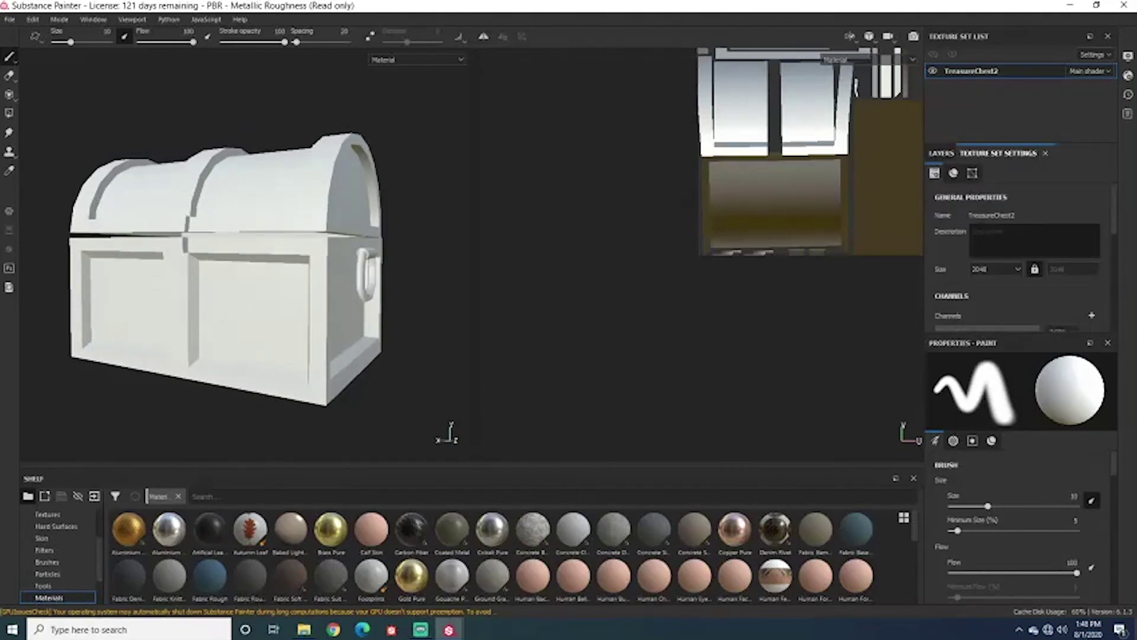
pyautogui.scroll(-1, 1016, 254)
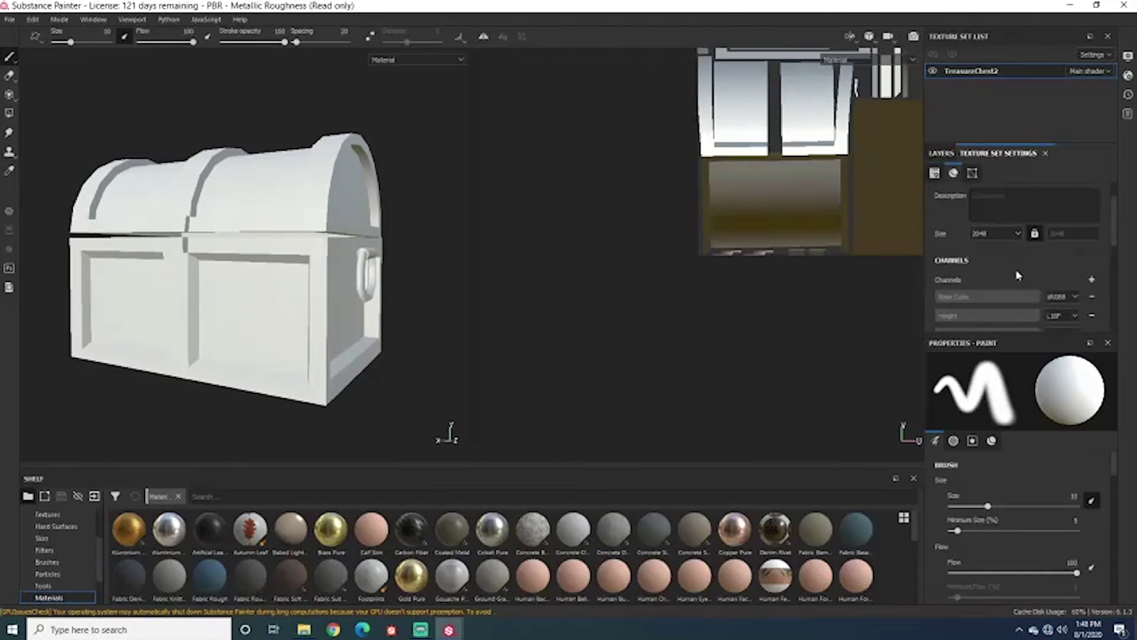
pyautogui.scroll(-3, 1016, 274)
pyautogui.scroll(5, 1014, 273)
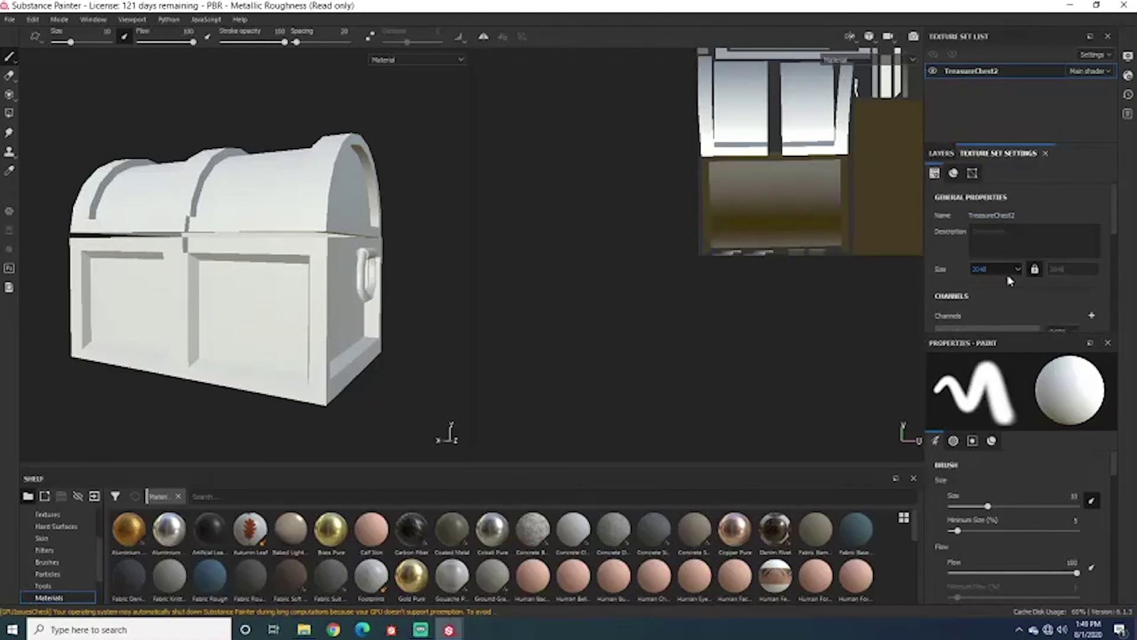
pyautogui.scroll(-2, 1010, 281)
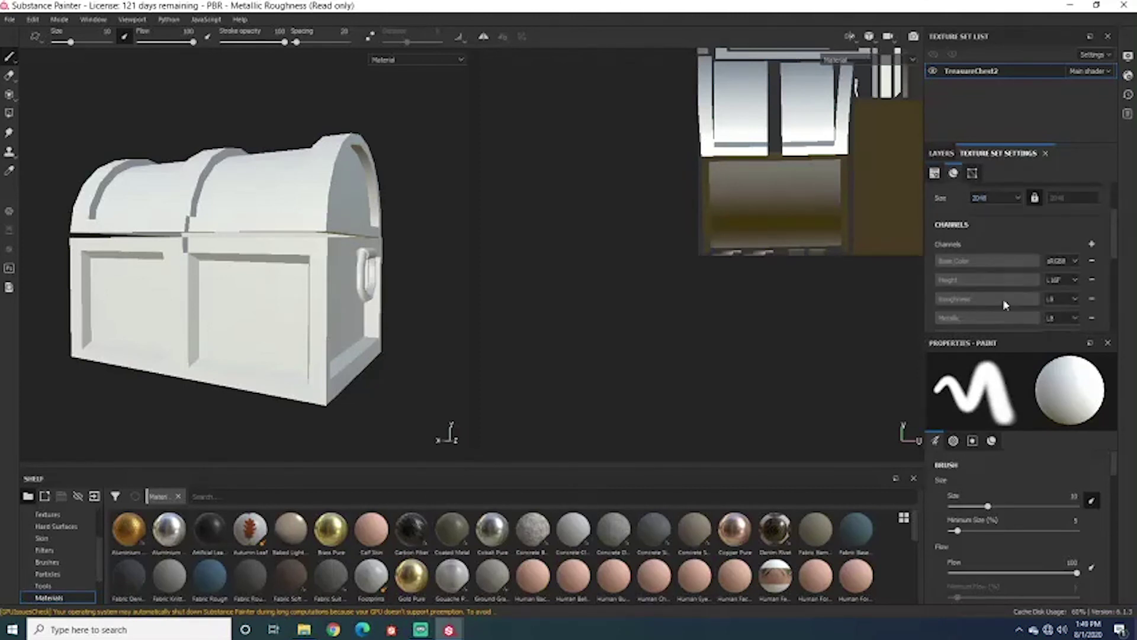
pyautogui.scroll(-1, 975, 228)
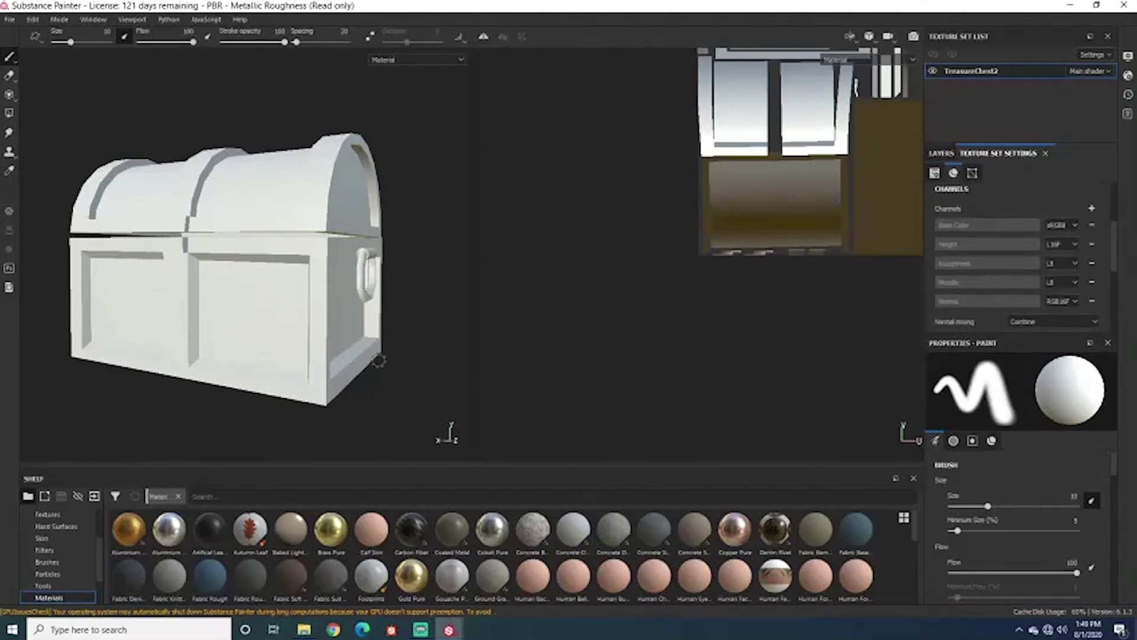
pyautogui.keyDown('alt'); pyautogui.moveTo(379, 358); pyautogui.dragTo(386, 342); pyautogui.keyUp('alt')
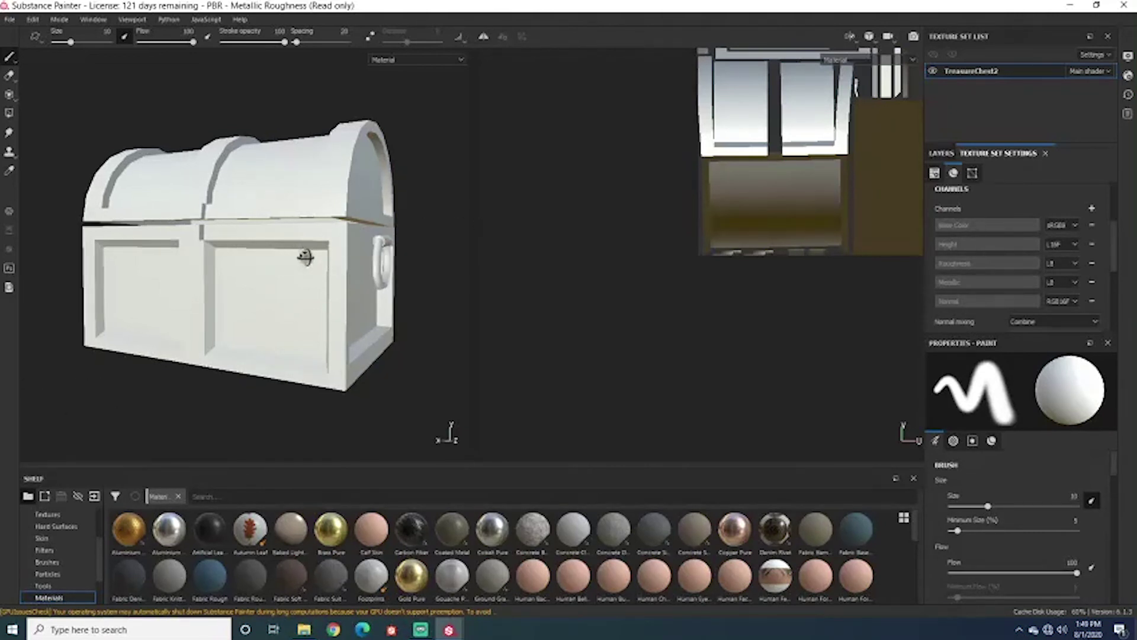
pyautogui.keyDown('alt'); pyautogui.moveTo(306, 256); pyautogui.dragTo(284, 263); pyautogui.keyUp('alt')
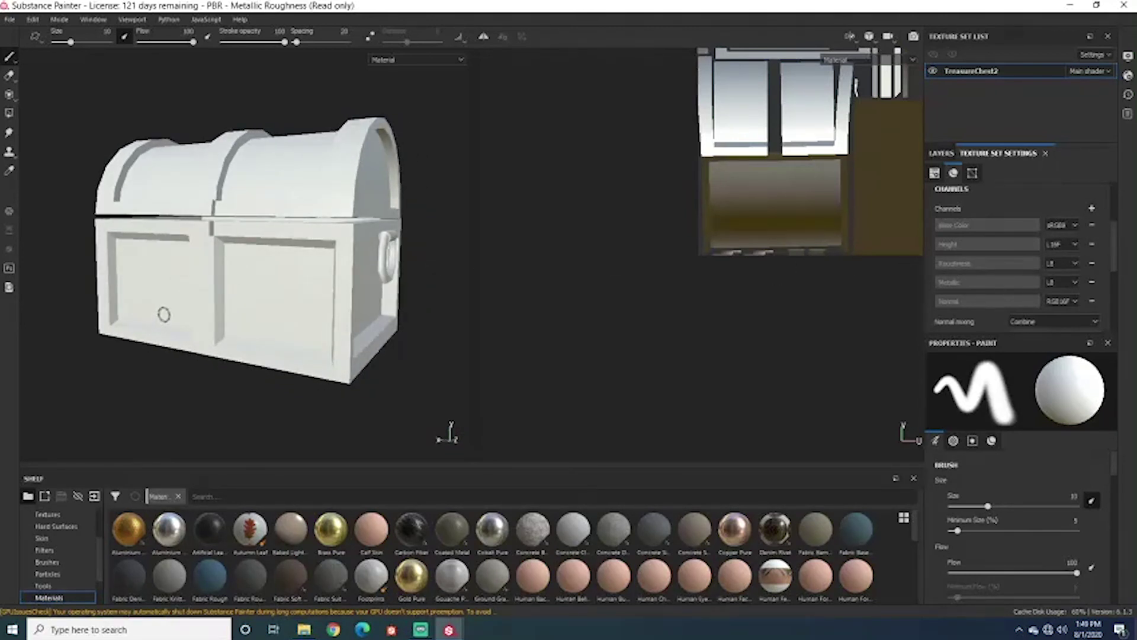
# Examine the texture set's normal mixing, UV padding and mesh map options, and return to the channel list.
pyautogui.scroll(-2, 1019, 285)
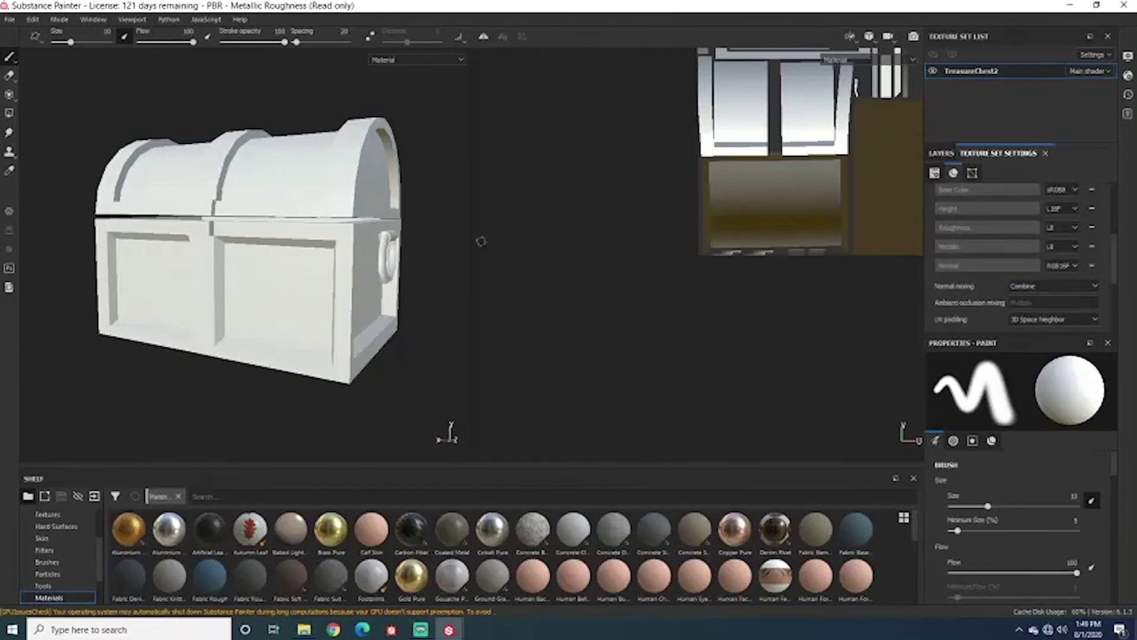
pyautogui.keyDown('alt'); pyautogui.moveTo(293, 233); pyautogui.dragTo(302, 204); pyautogui.keyUp('alt')
pyautogui.scroll(-1, 1060, 237)
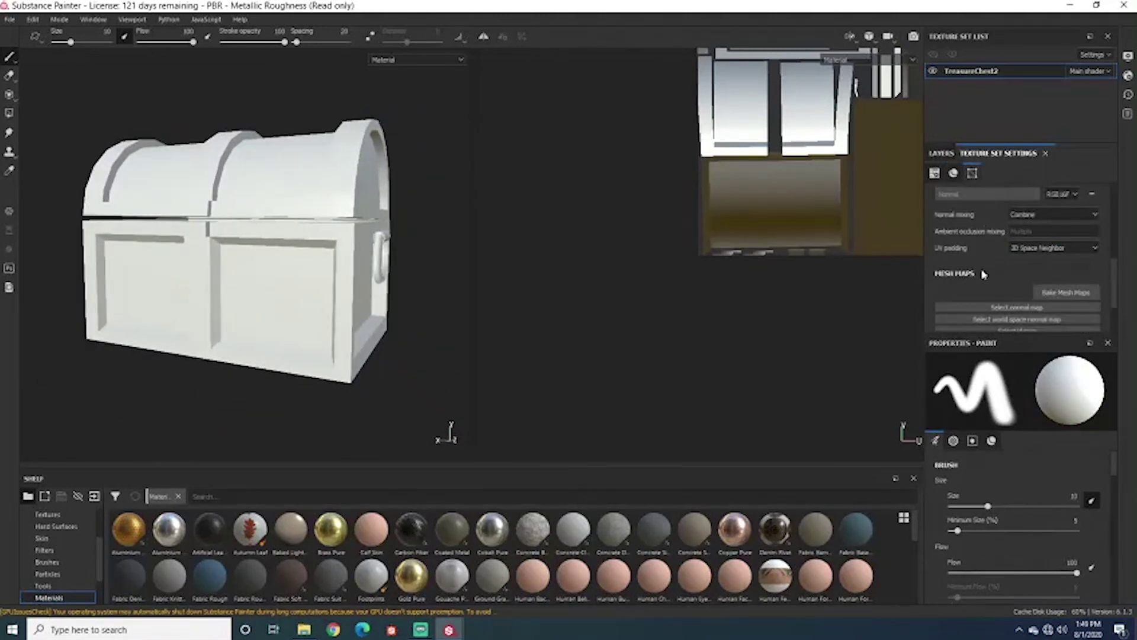
pyautogui.scroll(-2, 1018, 275)
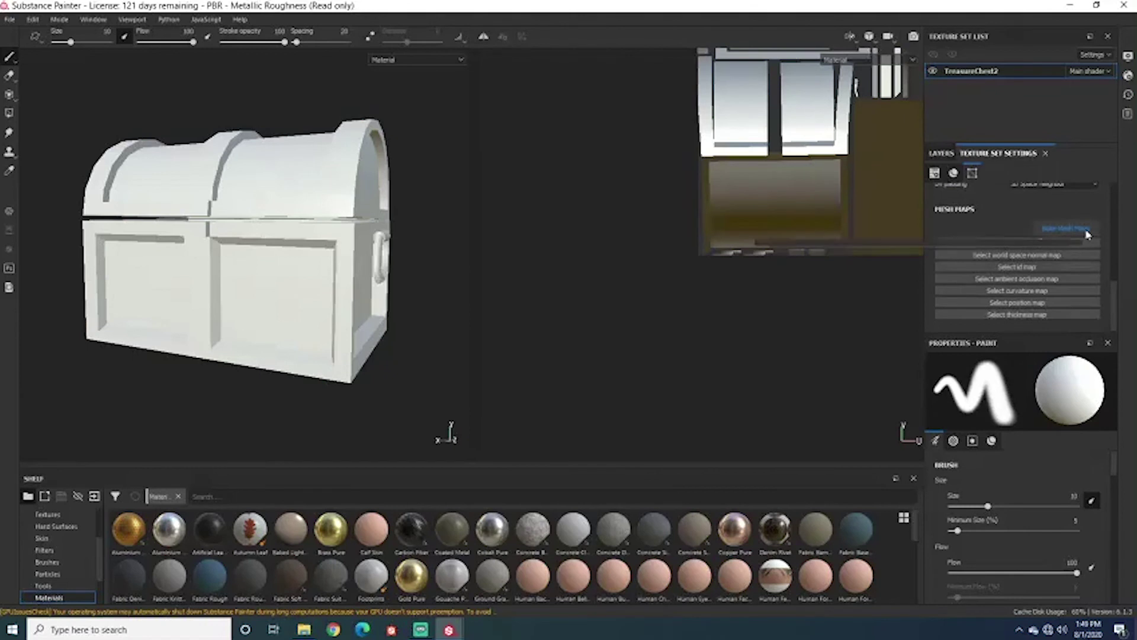
pyautogui.moveTo(343, 220)
pyautogui.keyDown('alt'); pyautogui.mouseDown()
pyautogui.moveTo(307, 221)
pyautogui.moveTo(341, 231)
pyautogui.moveTo(236, 190)
pyautogui.moveTo(344, 210)
pyautogui.moveTo(337, 228)
pyautogui.moveTo(349, 234)
pyautogui.moveTo(318, 224)
pyautogui.moveTo(334, 227)
pyautogui.mouseUp(); pyautogui.keyUp('alt')
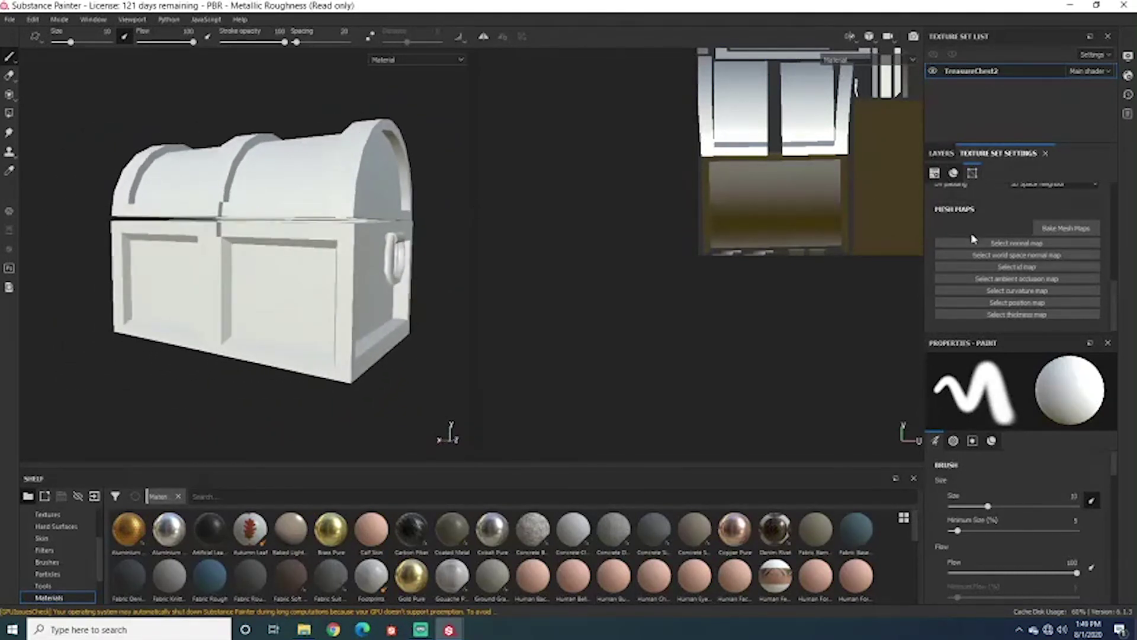
pyautogui.scroll(3, 971, 238)
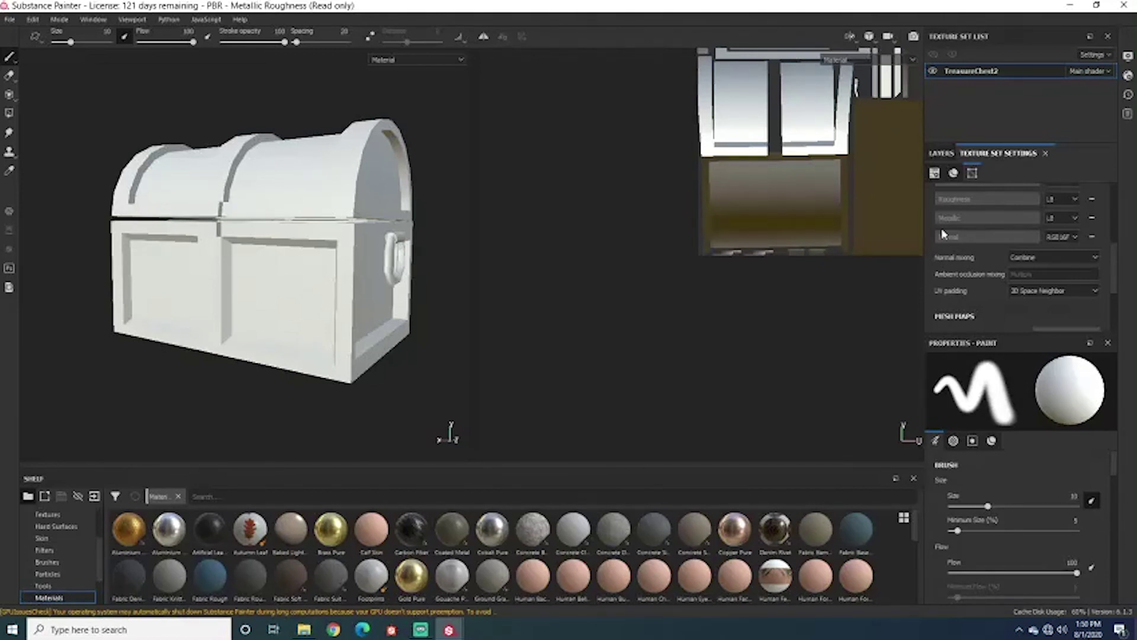
pyautogui.scroll(3, 946, 258)
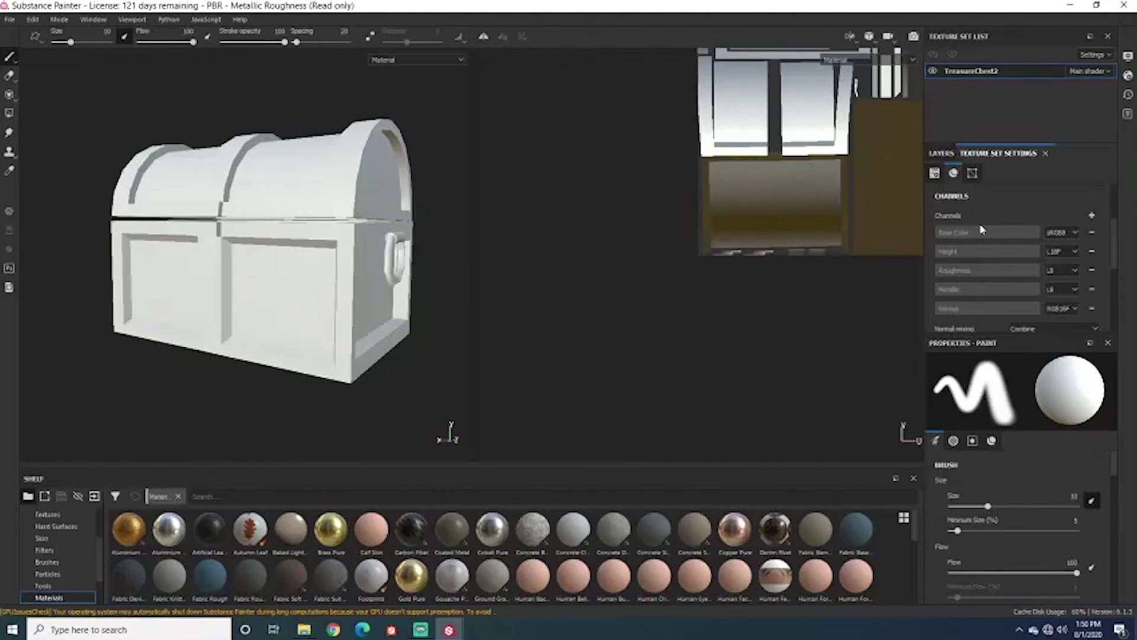
# Add Opacity and Emissive channels to the TreasureChest2 texture set.
pyautogui.click(1093, 217)
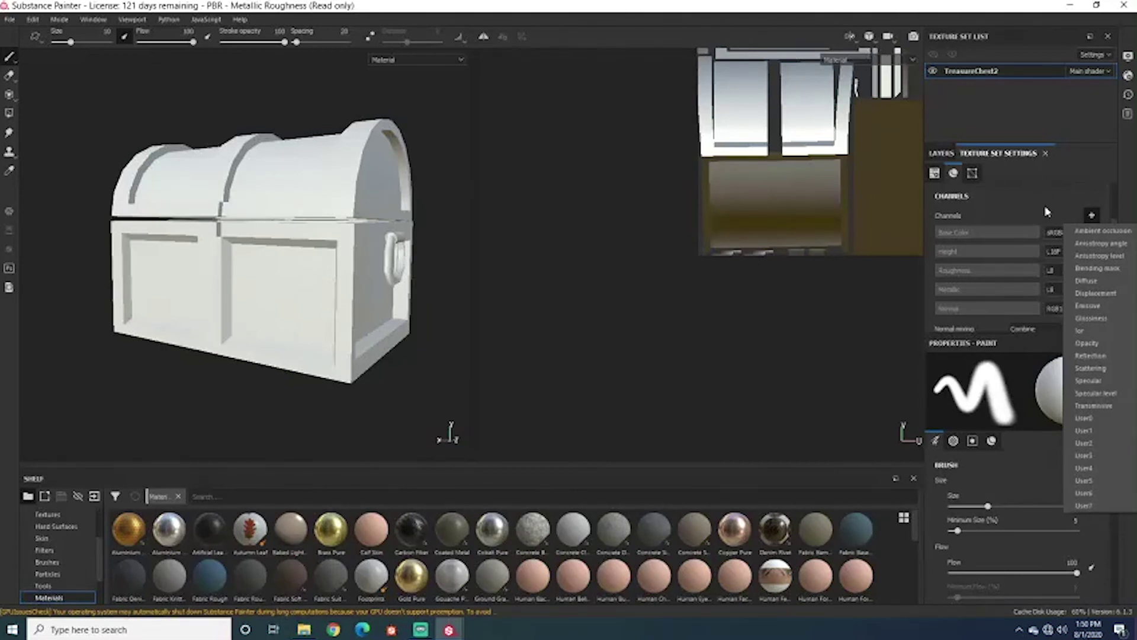
pyautogui.click(1118, 343)
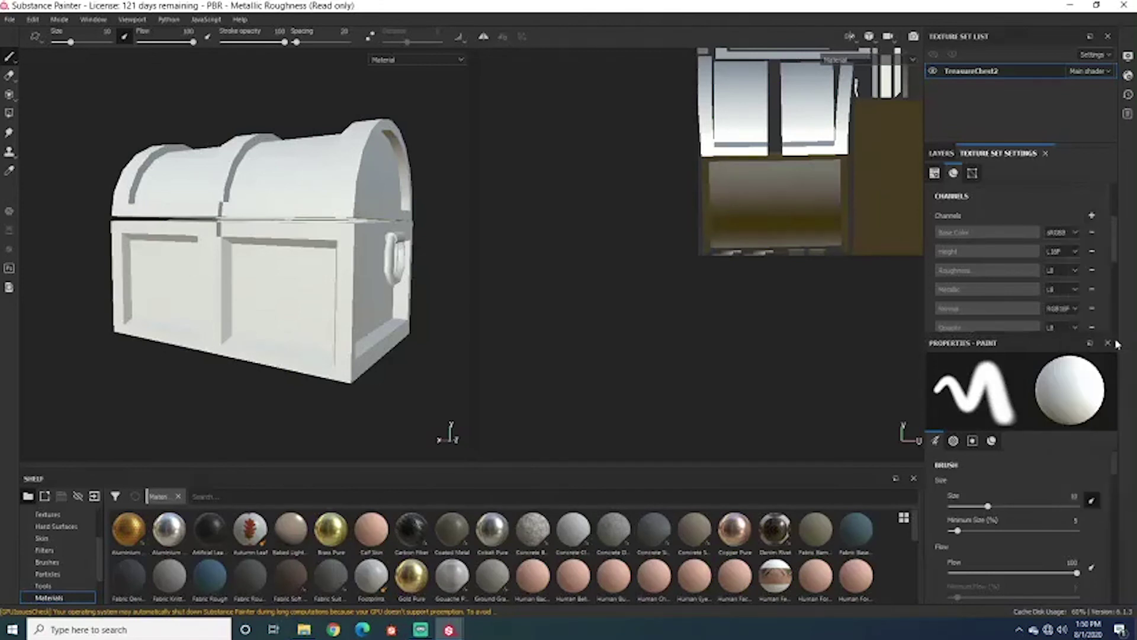
pyautogui.scroll(-1, 1034, 256)
pyautogui.scroll(1, 978, 225)
pyautogui.click(1092, 215)
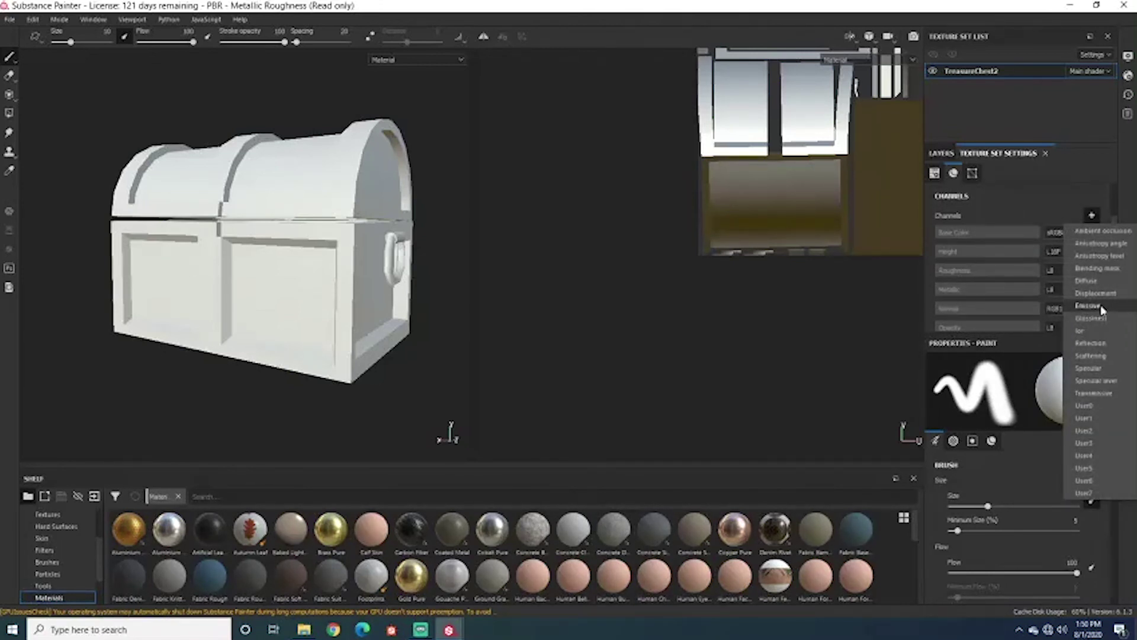
pyautogui.click(1089, 306)
pyautogui.scroll(-1, 959, 270)
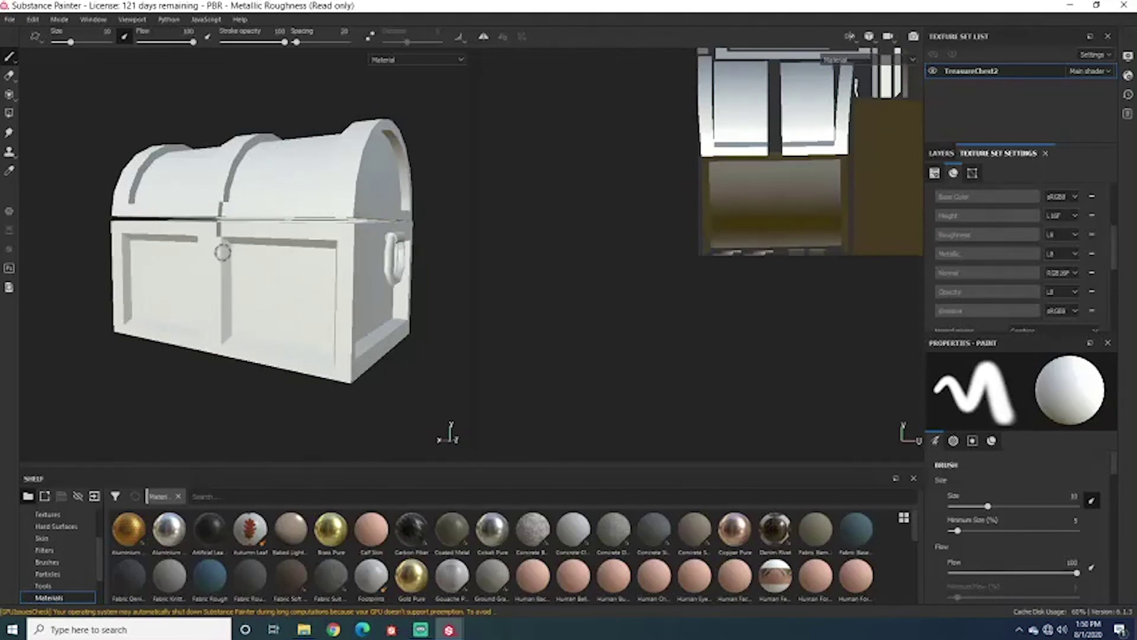
# Review the mesh map options below the channels, and return to the layer stack while viewing the chest.
pyautogui.scroll(-5, 1066, 261)
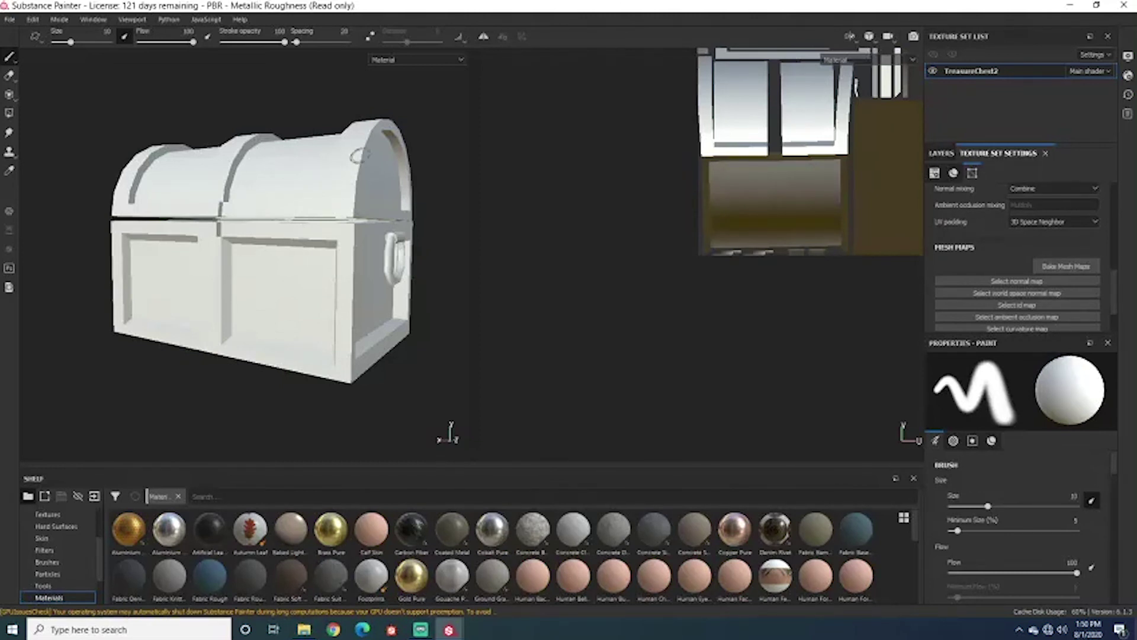
pyautogui.moveTo(329, 286)
pyautogui.keyDown('alt'); pyautogui.mouseDown()
pyautogui.moveTo(386, 285)
pyautogui.moveTo(246, 300)
pyautogui.moveTo(364, 315)
pyautogui.moveTo(336, 290)
pyautogui.moveTo(352, 265)
pyautogui.mouseUp(); pyautogui.keyUp('alt')
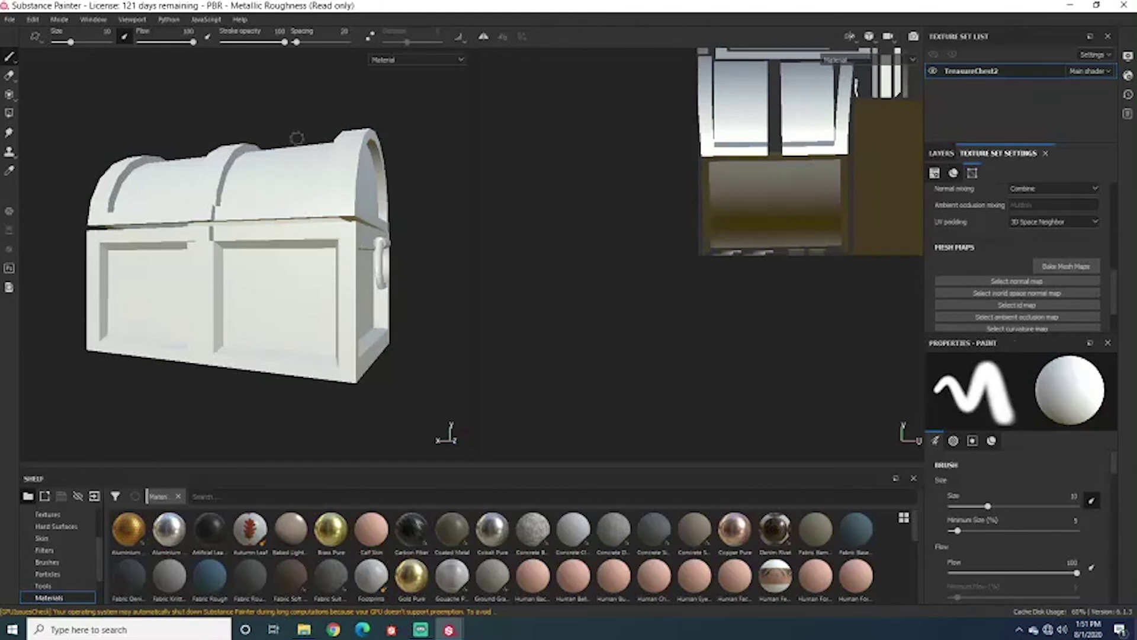
pyautogui.click(940, 153)
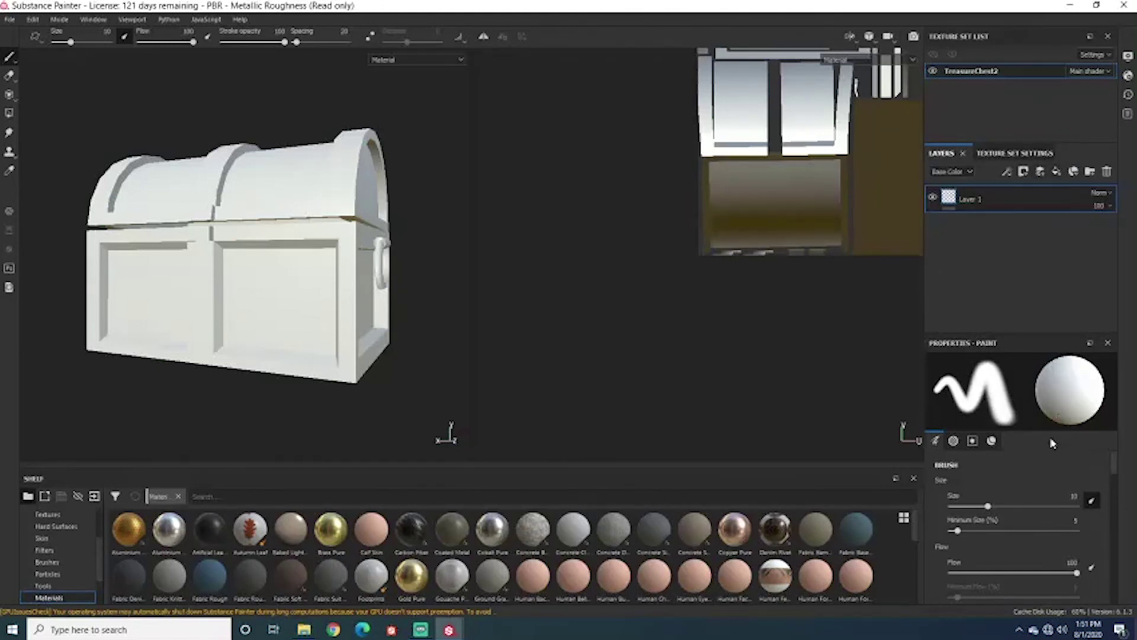
pyautogui.keyDown('alt'); pyautogui.moveTo(127, 190); pyautogui.dragTo(138, 194); pyautogui.keyUp('alt')
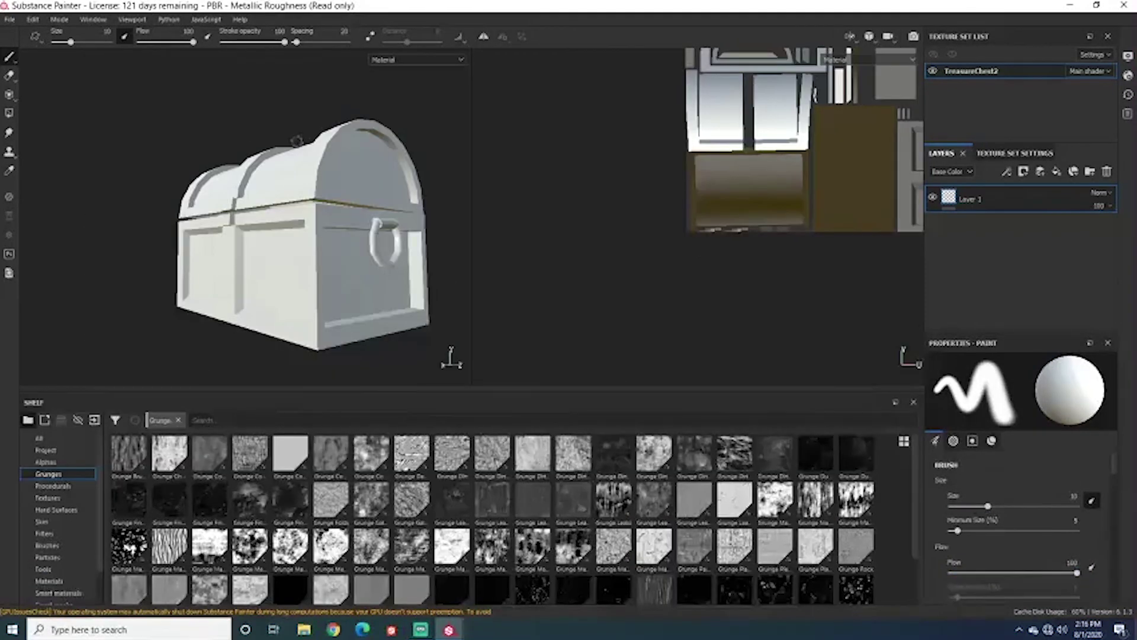
# Browse the shelf's Project and Alphas categories, previewing the Arrow Circle alpha.
pyautogui.keyDown('alt'); pyautogui.moveTo(283, 211); pyautogui.dragTo(148, 403); pyautogui.keyUp('alt')
pyautogui.click(67, 450)
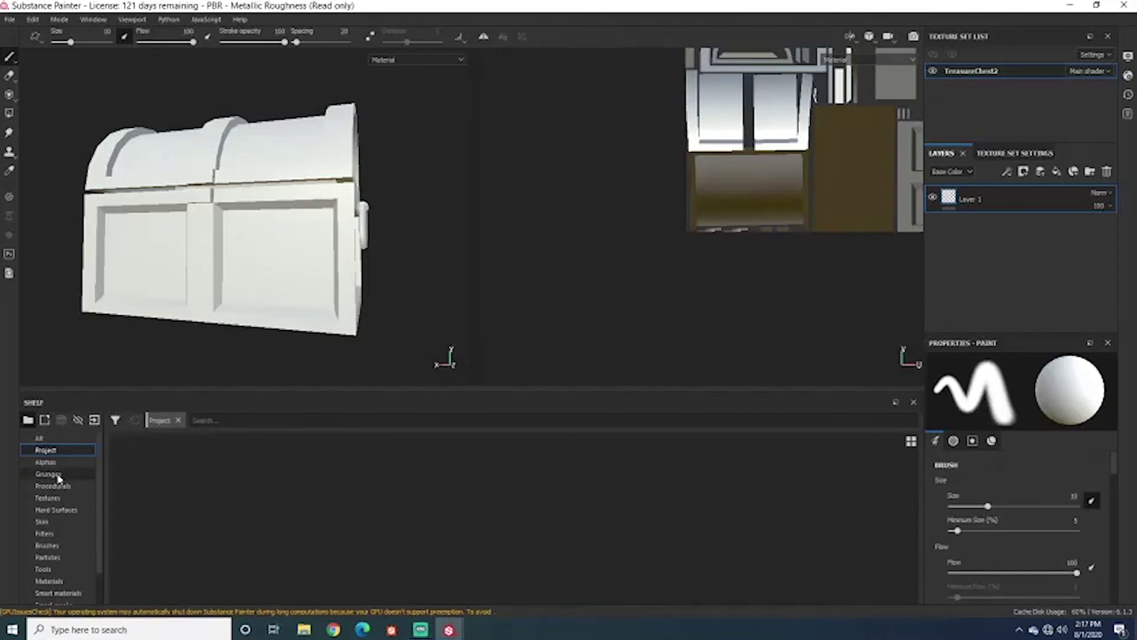
pyautogui.click(56, 462)
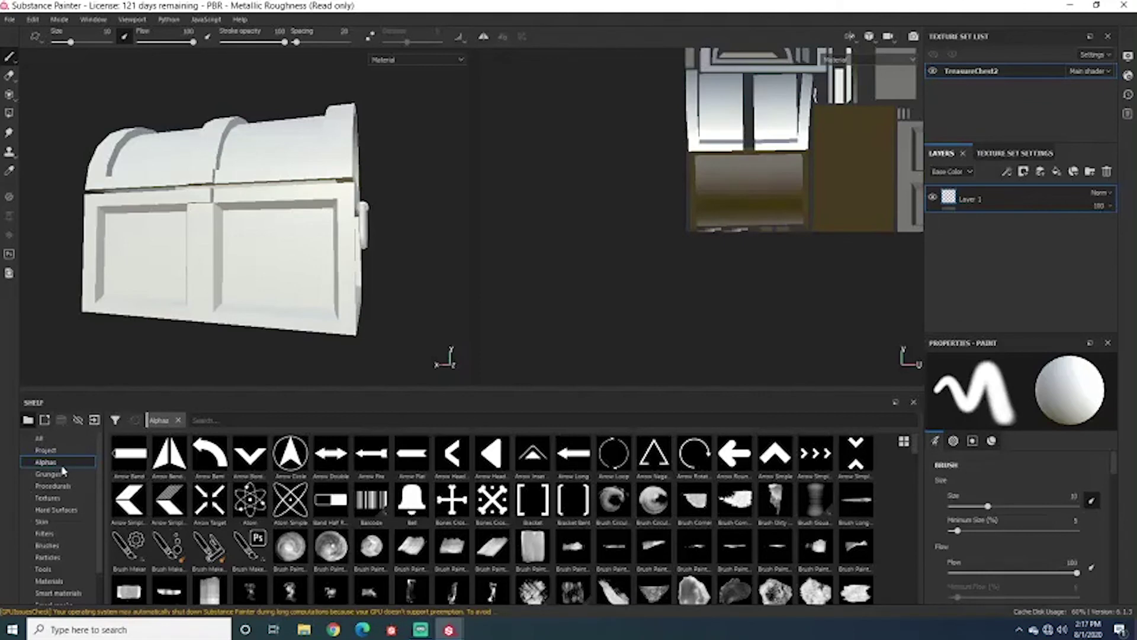
pyautogui.keyDown('alt'); pyautogui.moveTo(314, 323); pyautogui.dragTo(266, 321); pyautogui.keyUp('alt')
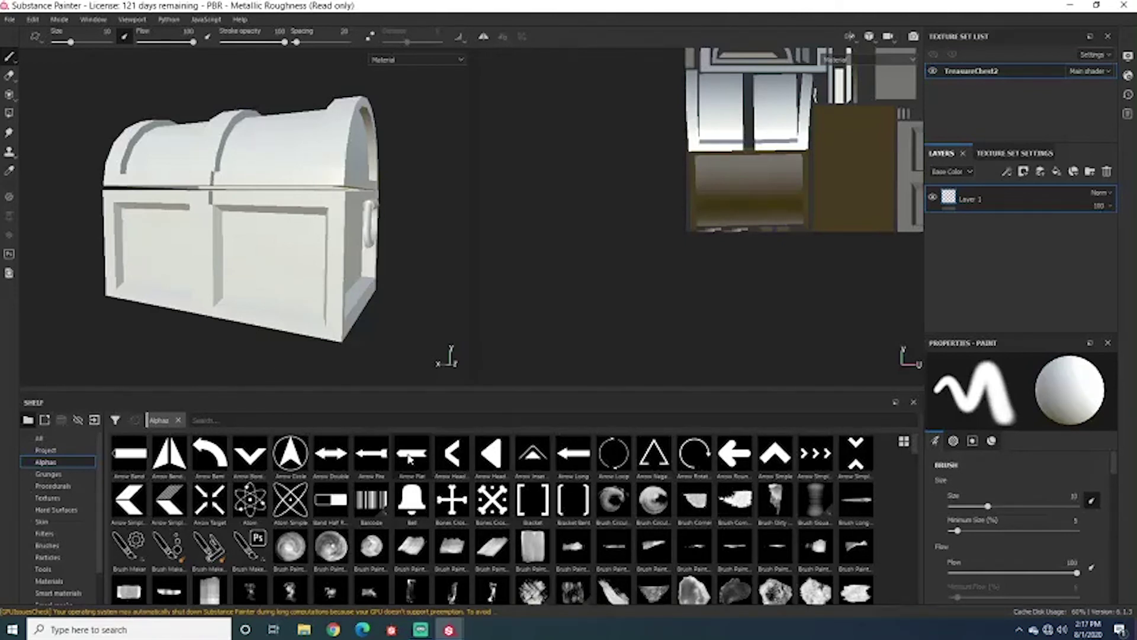
pyautogui.moveTo(409, 457)
pyautogui.moveTo(290, 470)
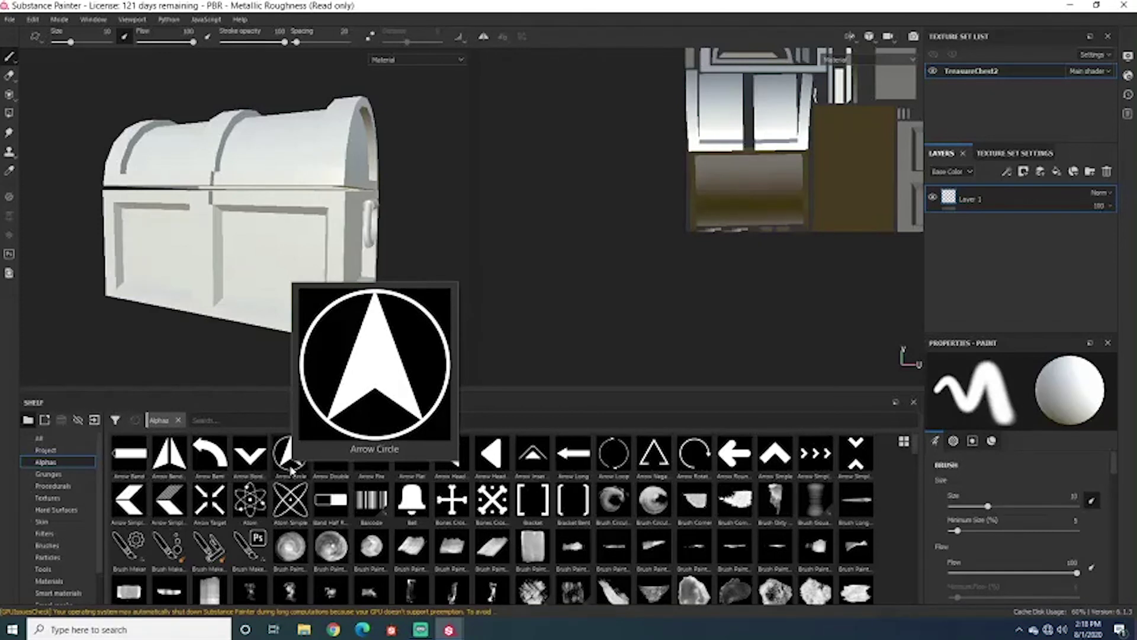
# Reopen the texture set settings and review the channel list with the added Opacity and Emissive channels.
pyautogui.click(1049, 155)
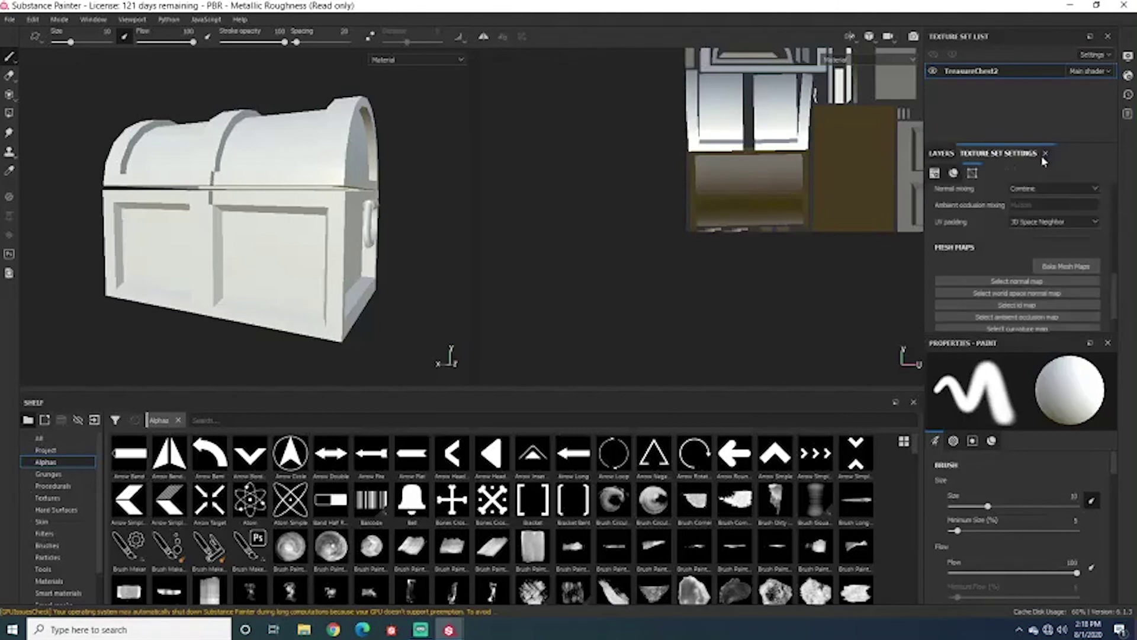
pyautogui.scroll(-5, 1025, 283)
pyautogui.scroll(2, 1025, 283)
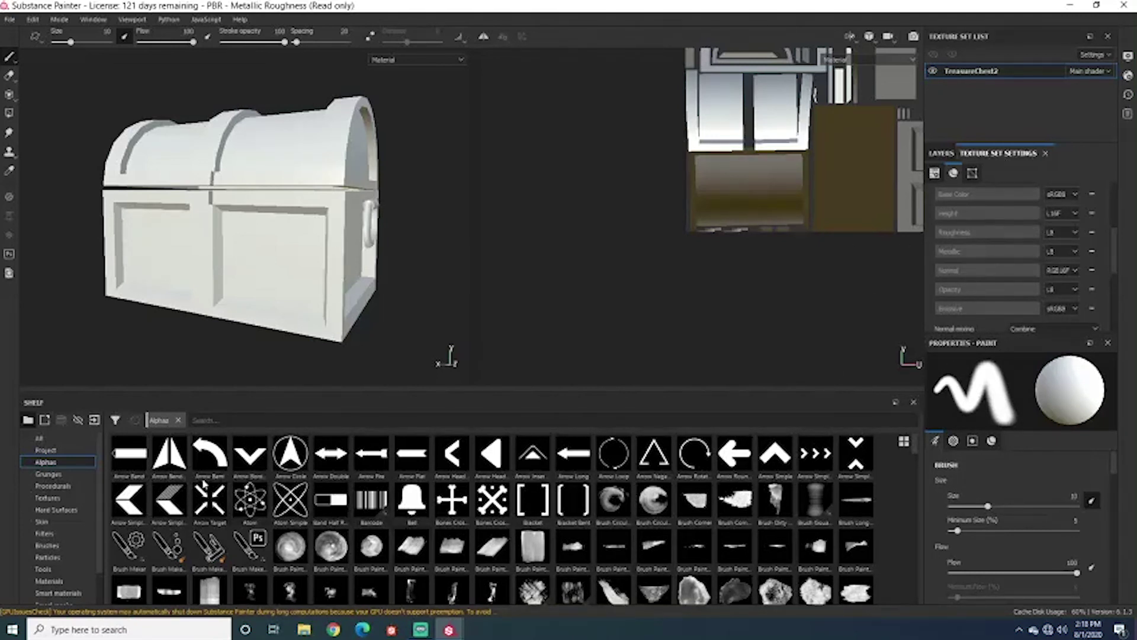
# Browse the shelf's Grunges category, previewing maps such as Grunge Map 007, Grunge Dirt Dried and Grunge Map 012.
pyautogui.click(78, 476)
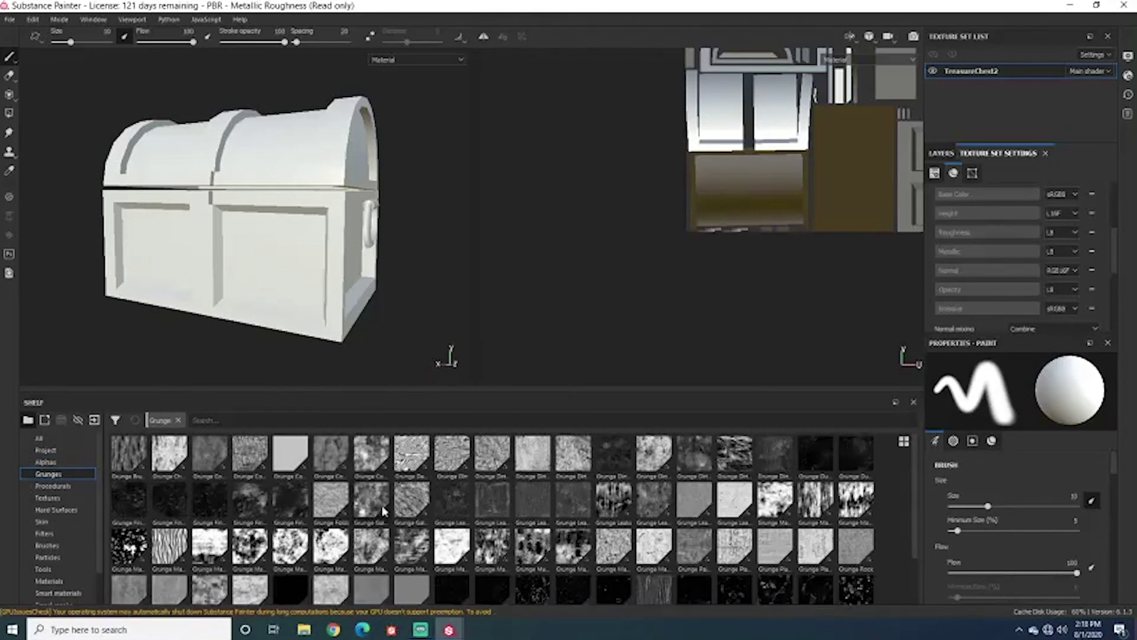
pyautogui.moveTo(383, 511)
pyautogui.moveTo(371, 548)
pyautogui.moveTo(240, 571)
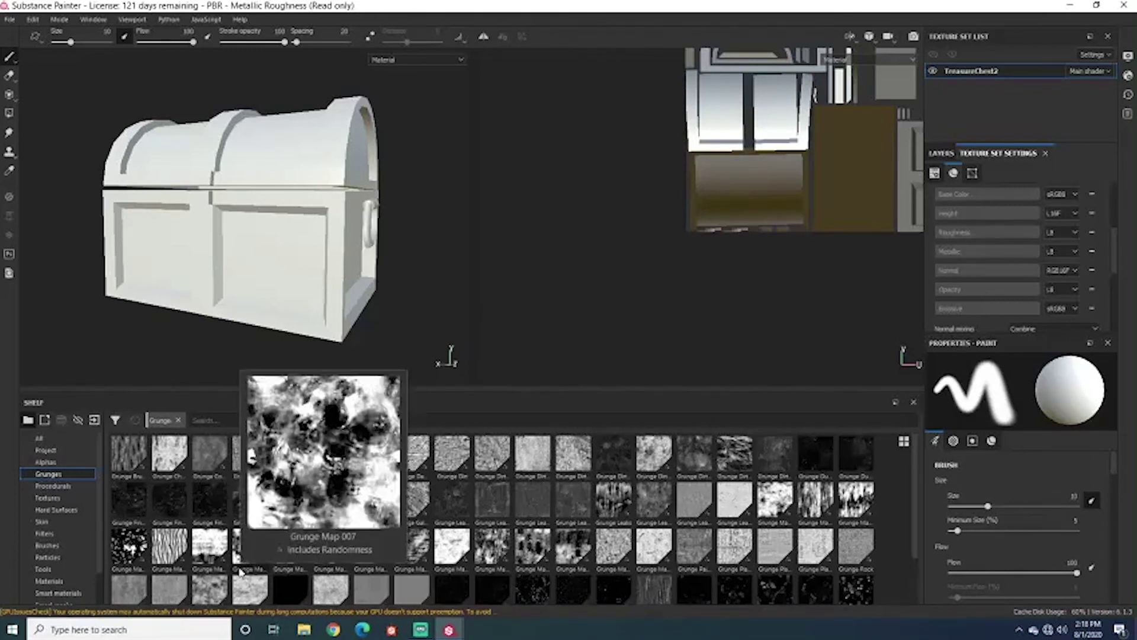
pyautogui.moveTo(474, 469)
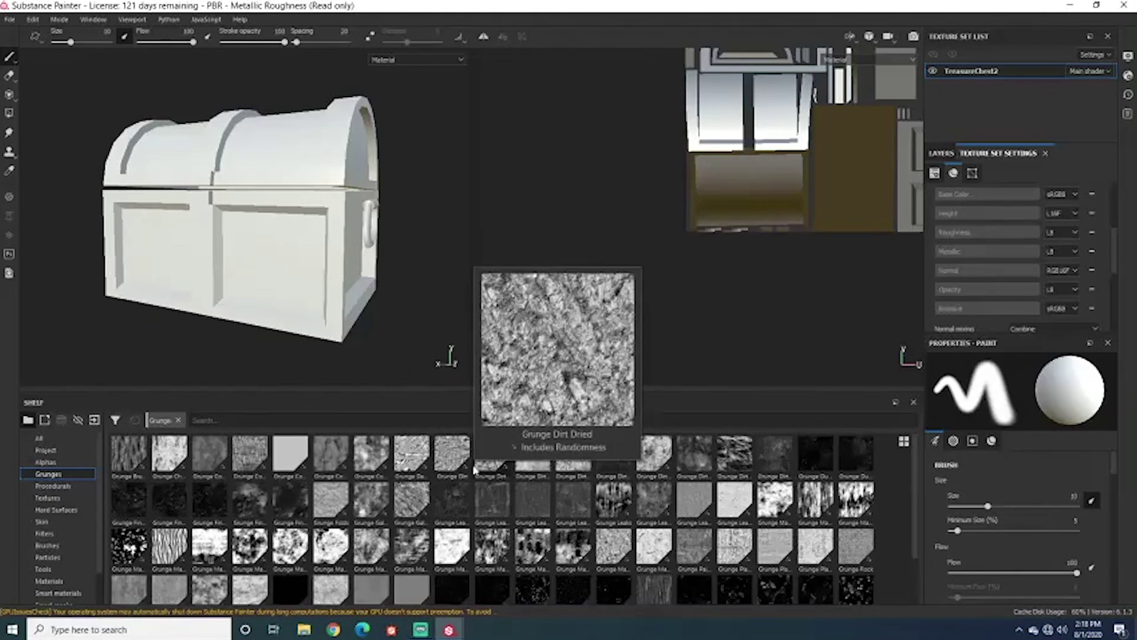
pyautogui.moveTo(366, 459)
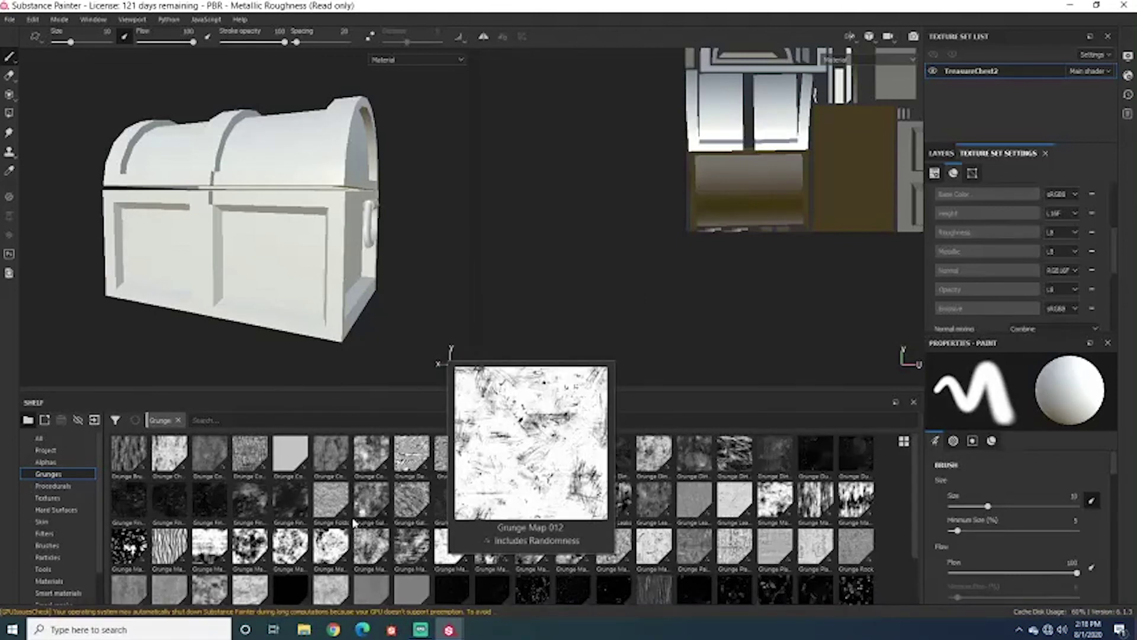
pyautogui.moveTo(395, 532)
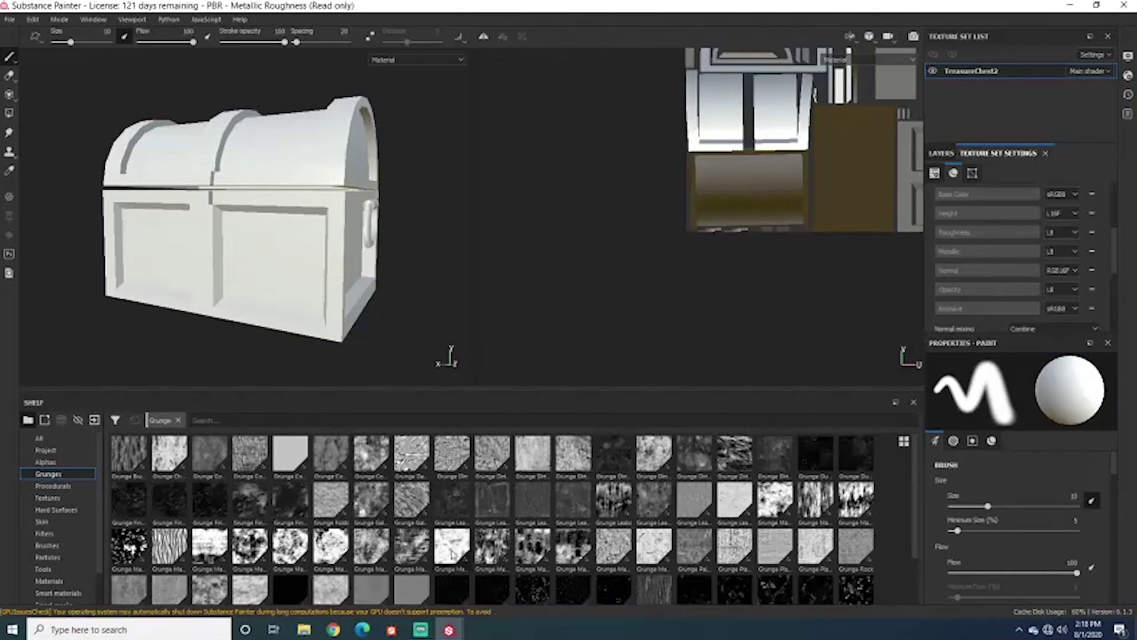
pyautogui.moveTo(492, 554)
pyautogui.scroll(1, 287, 321)
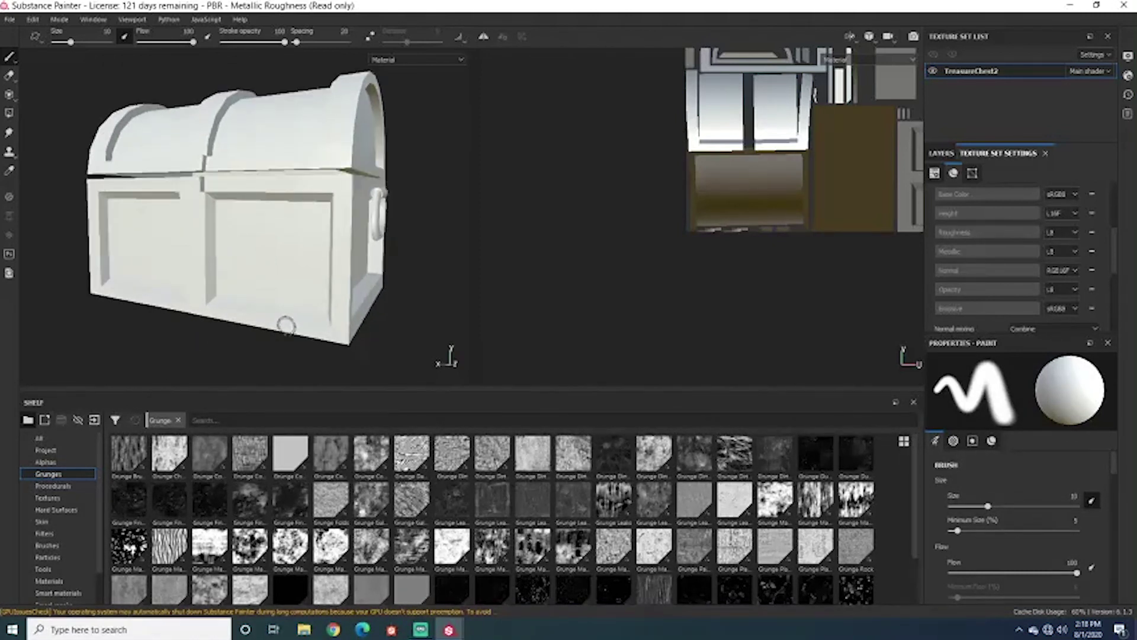
# Browse the shelf's Procedurals category from the noise and fabric patterns through to the grunge maps.
pyautogui.click(59, 485)
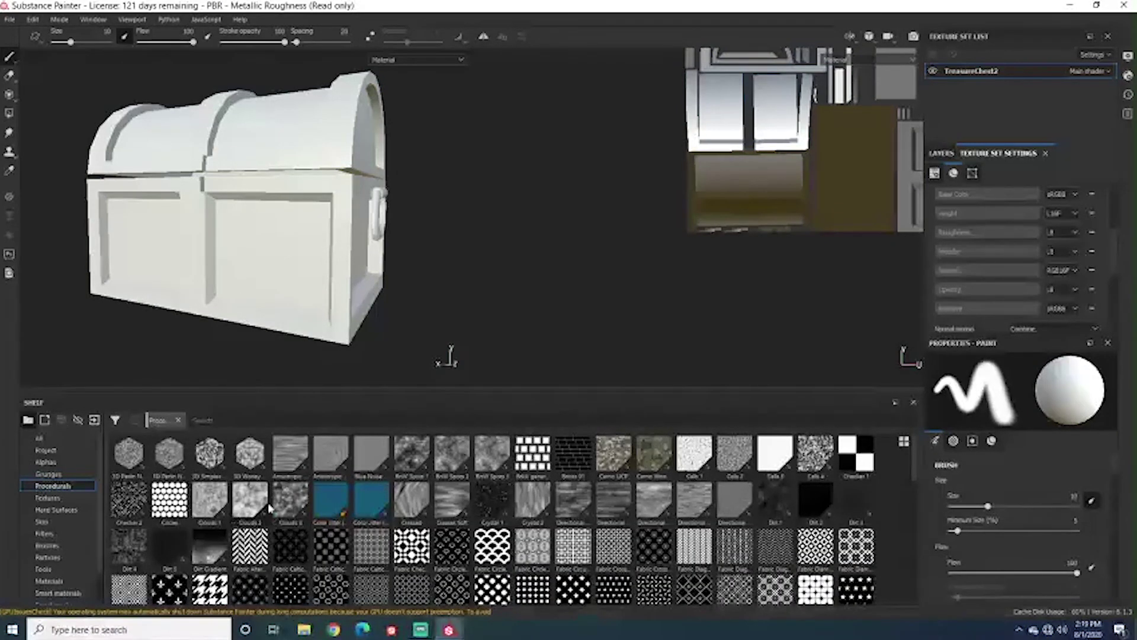
pyautogui.moveTo(419, 448)
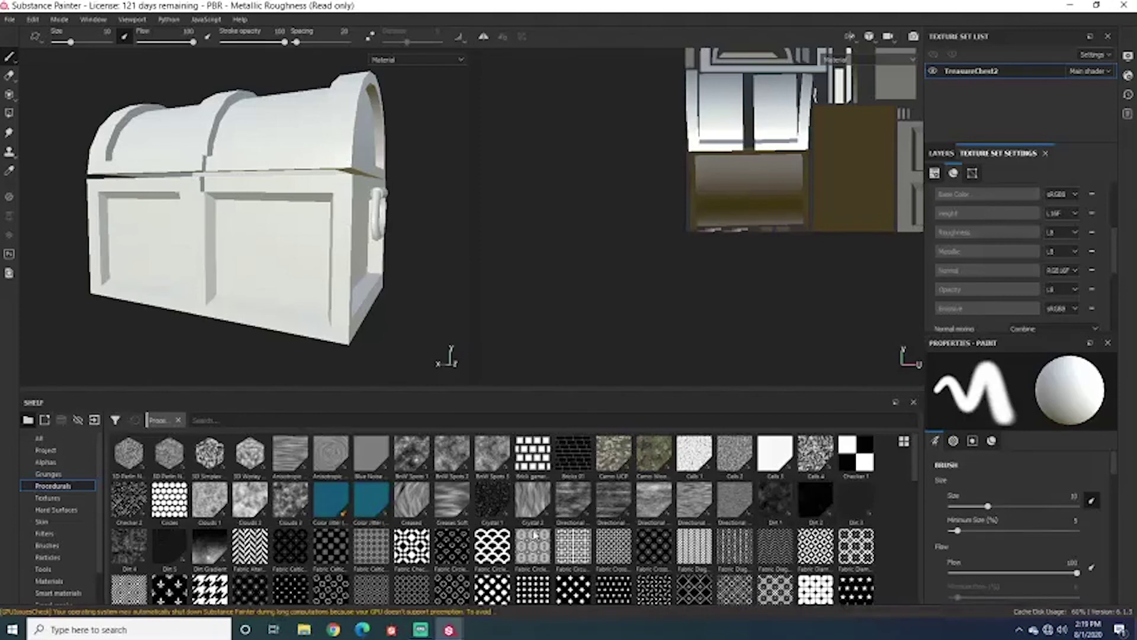
pyautogui.scroll(-3, 376, 531)
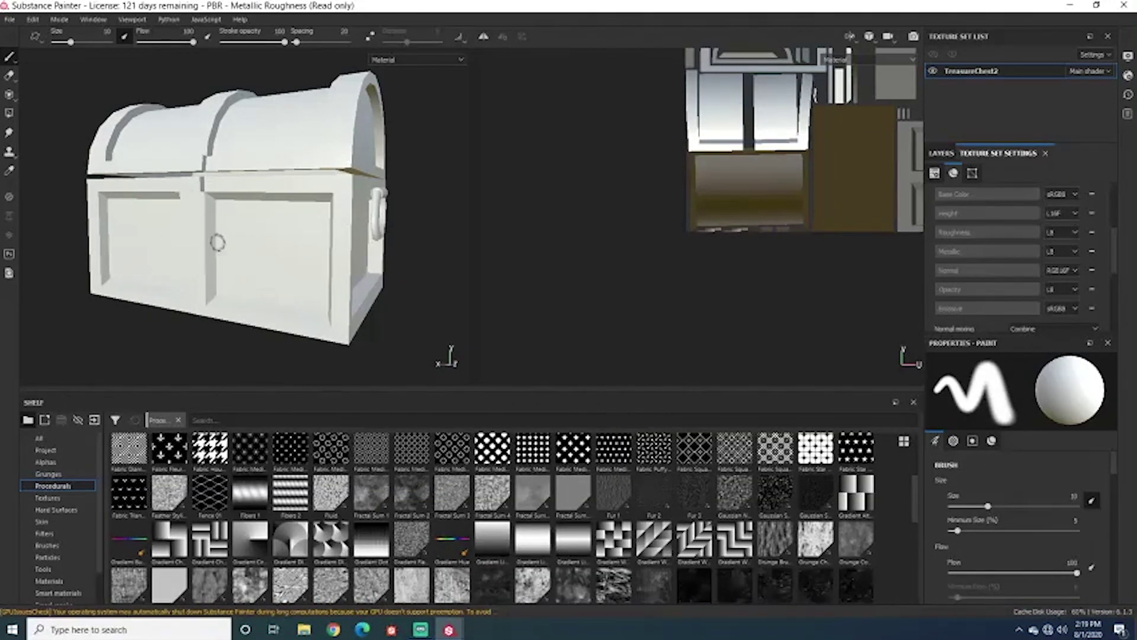
pyautogui.scroll(-3, 639, 503)
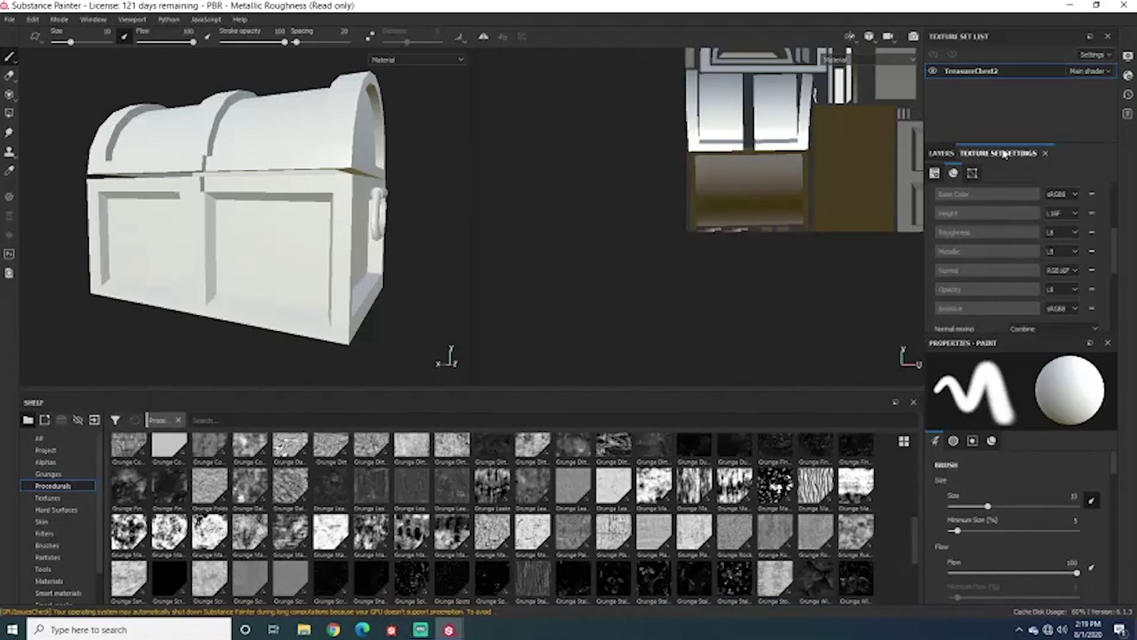
# Look through the shelf's Textures category and display the Hard Surfaces category.
pyautogui.click(71, 508)
pyautogui.click(57, 499)
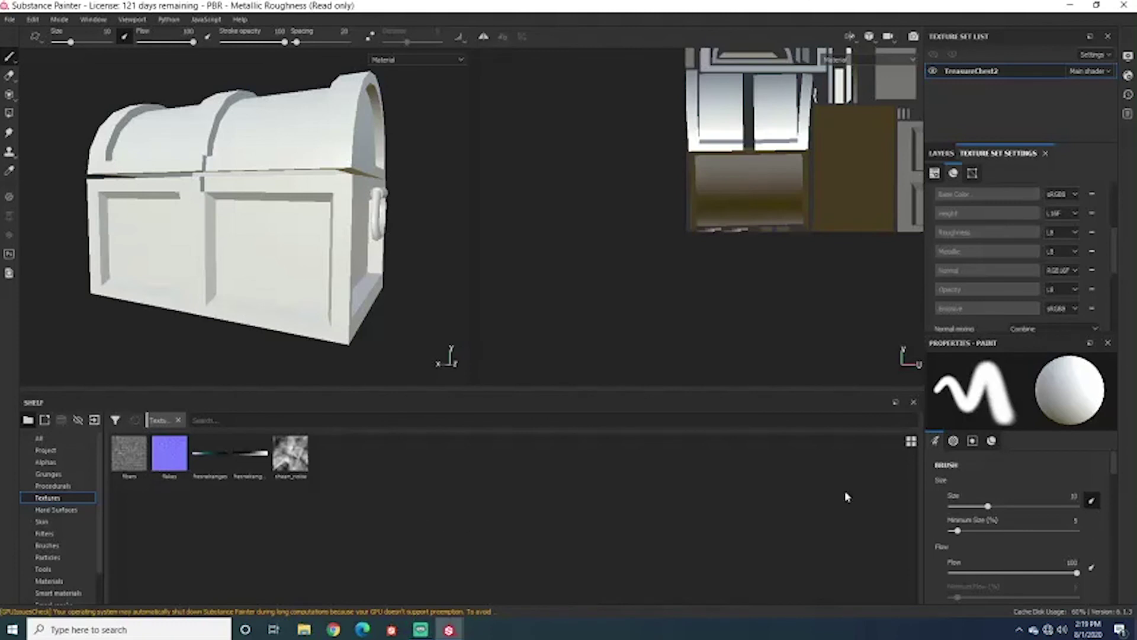
pyautogui.moveTo(176, 471)
pyautogui.click(73, 512)
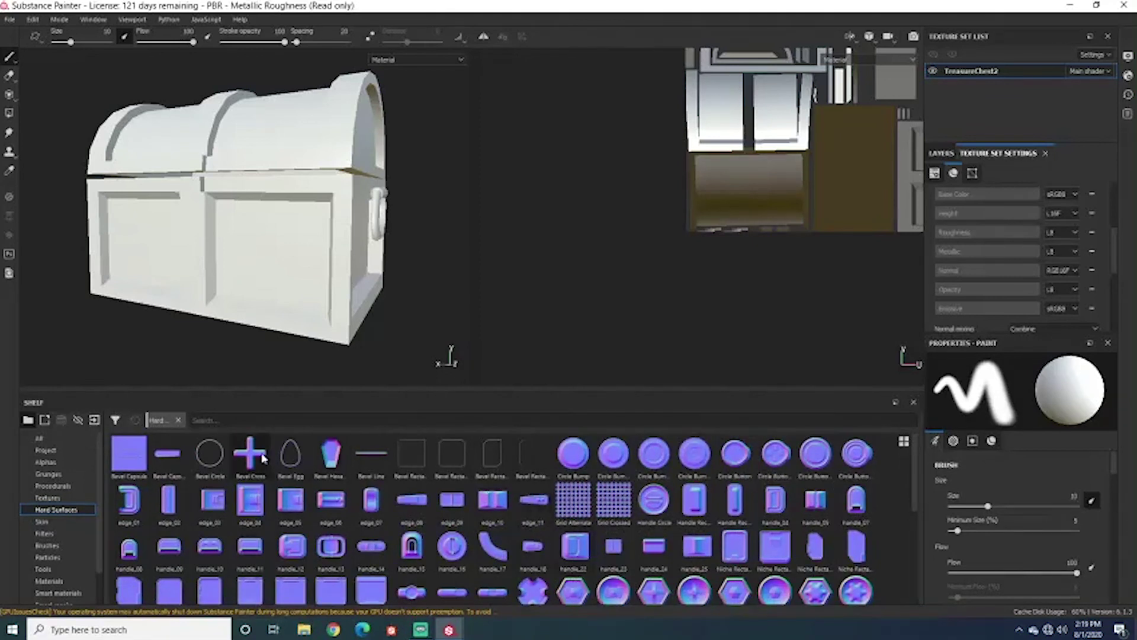
# Browse the hard surface presets in the shelf and bring up the alphas.
pyautogui.moveTo(657, 524)
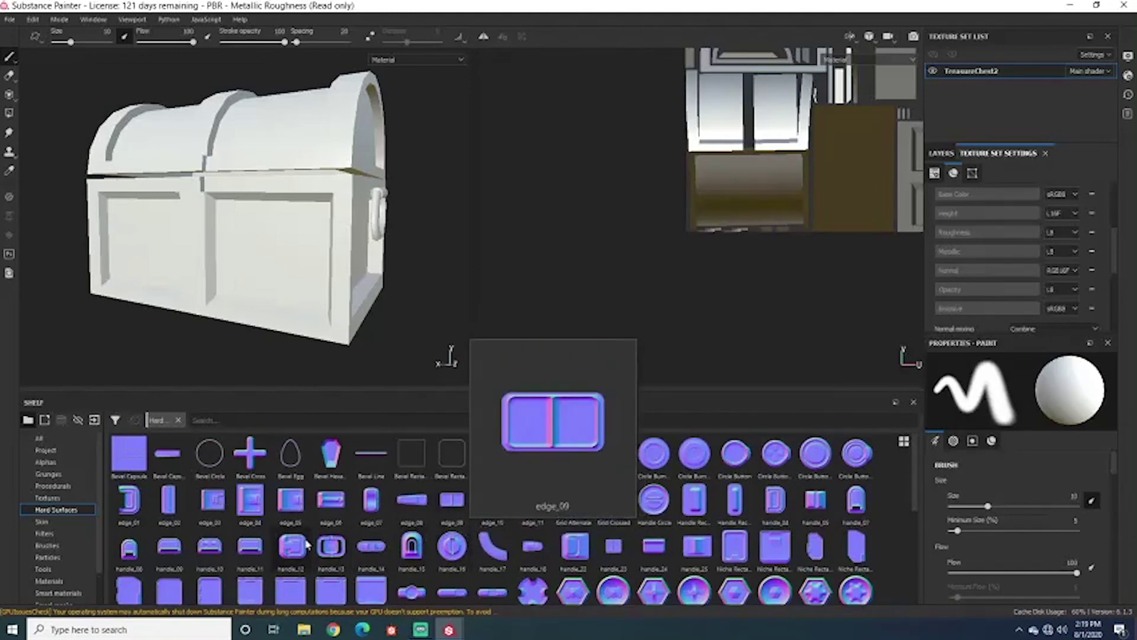
pyautogui.moveTo(614, 534)
pyautogui.scroll(-3, 592, 537)
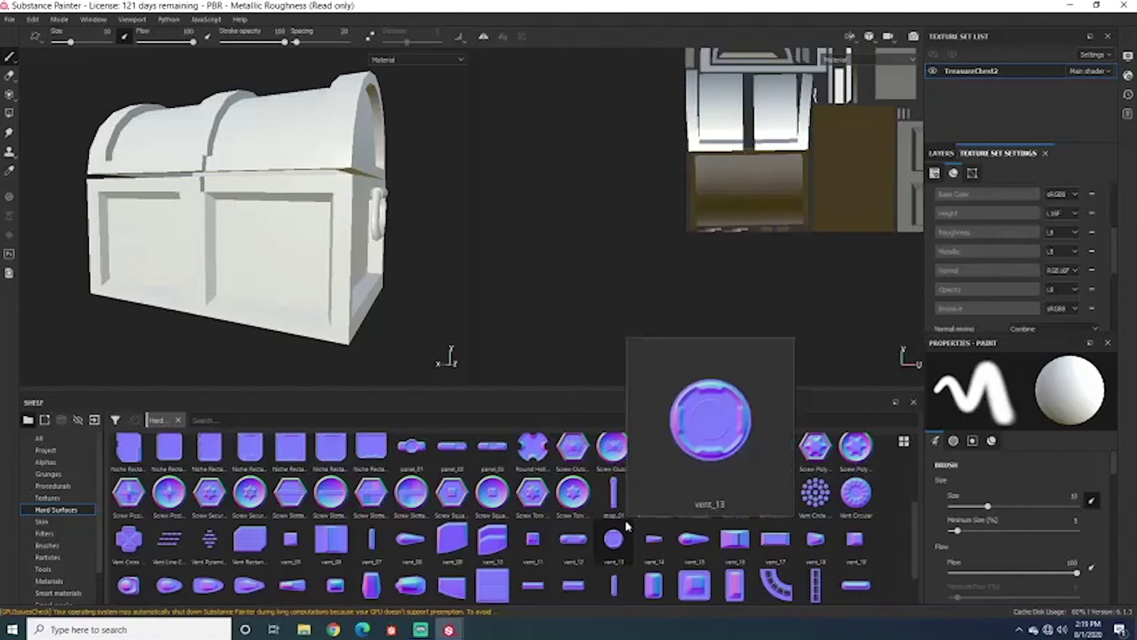
pyautogui.moveTo(583, 501)
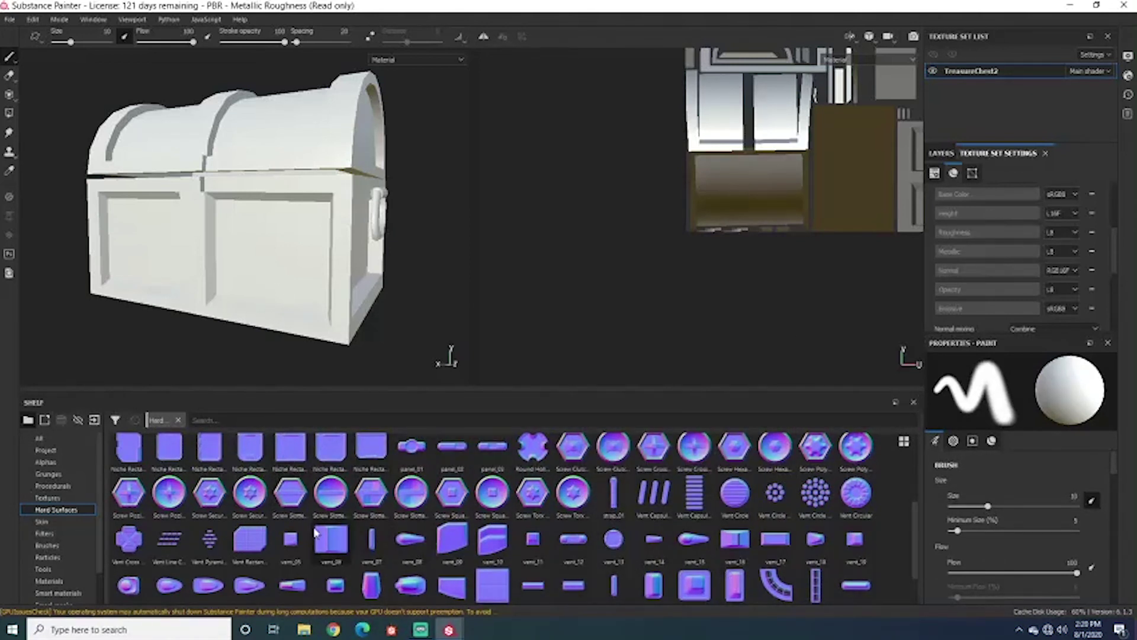
pyautogui.scroll(3, 642, 504)
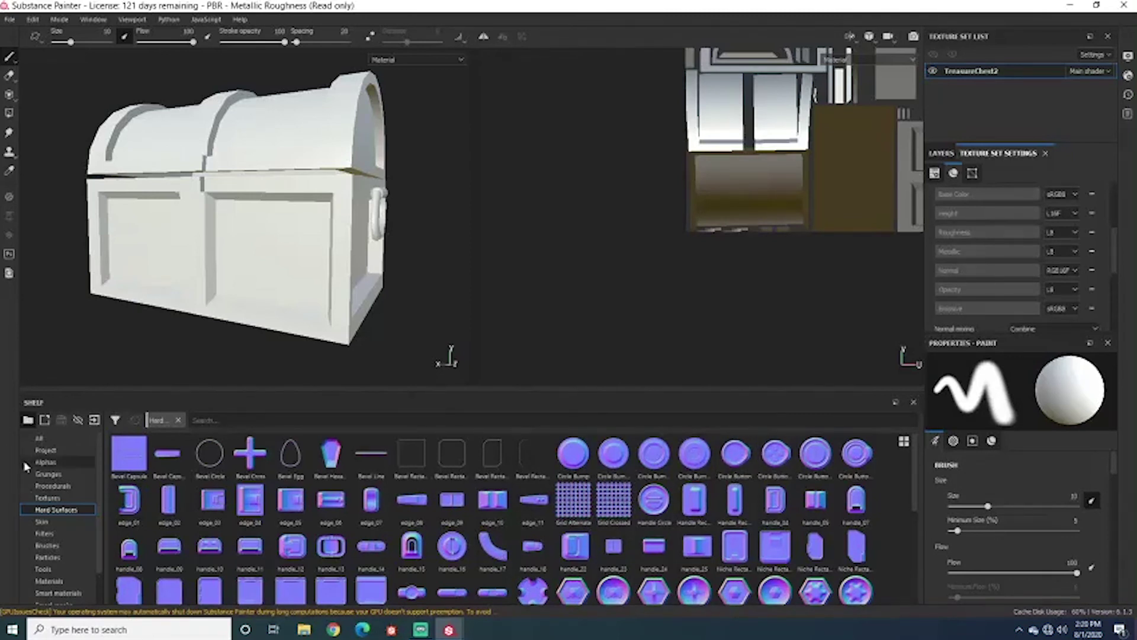
pyautogui.click(44, 462)
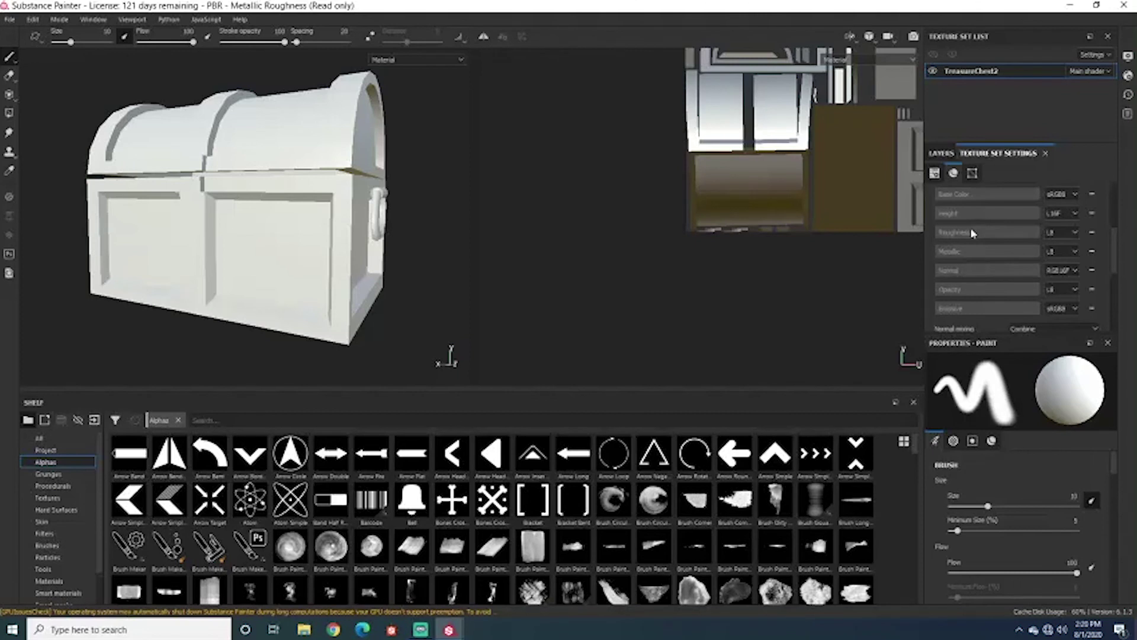
# Frame the chest's full UV layout in the 2D view and return to the hard surface presets.
pyautogui.scroll(-1, 912, 231)
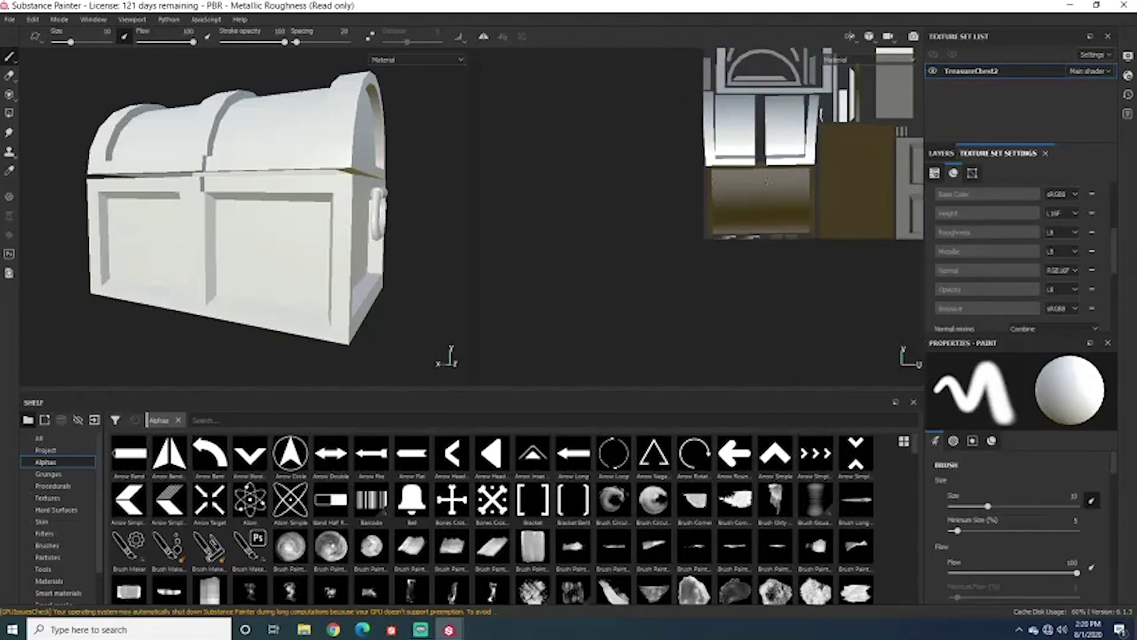
pyautogui.press('f')
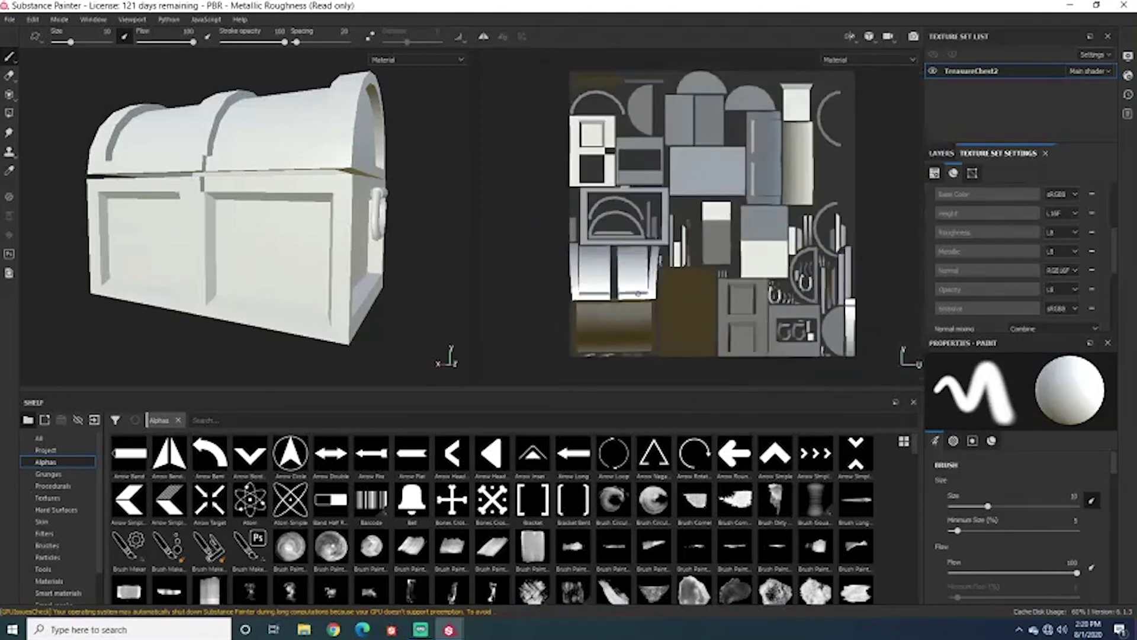
pyautogui.scroll(-1, 638, 294)
pyautogui.keyDown('alt'); pyautogui.moveTo(775, 284); pyautogui.dragTo(745, 294, button='middle'); pyautogui.keyUp('alt')
pyautogui.scroll(1, 745, 295)
pyautogui.scroll(-1, 744, 294)
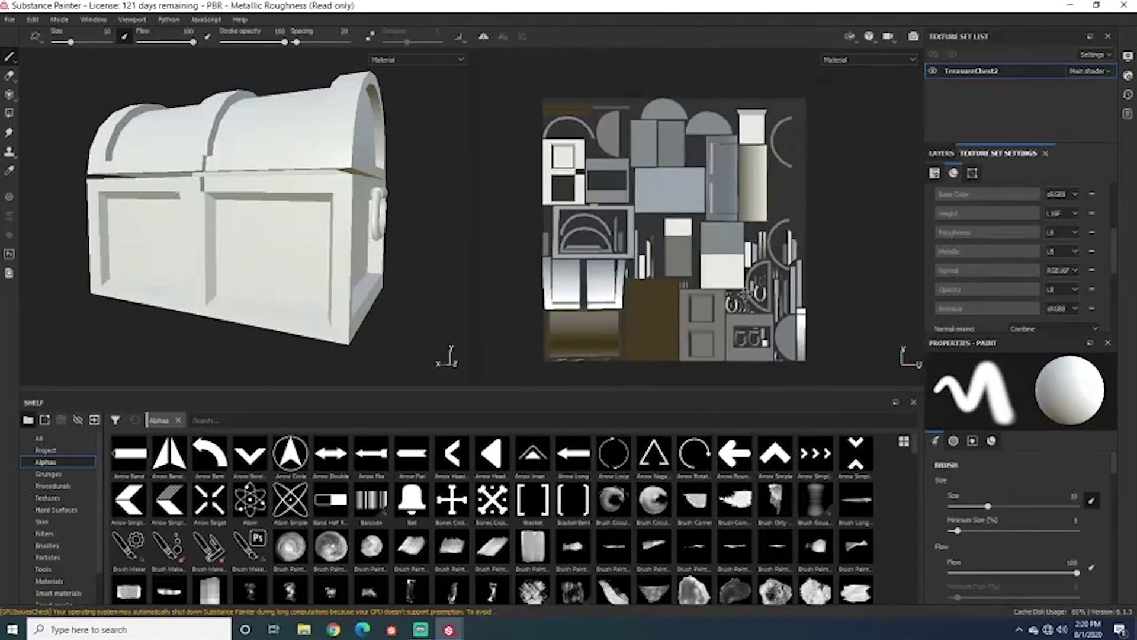
pyautogui.scroll(1, 745, 295)
pyautogui.scroll(-1, 745, 295)
pyautogui.scroll(1, 746, 294)
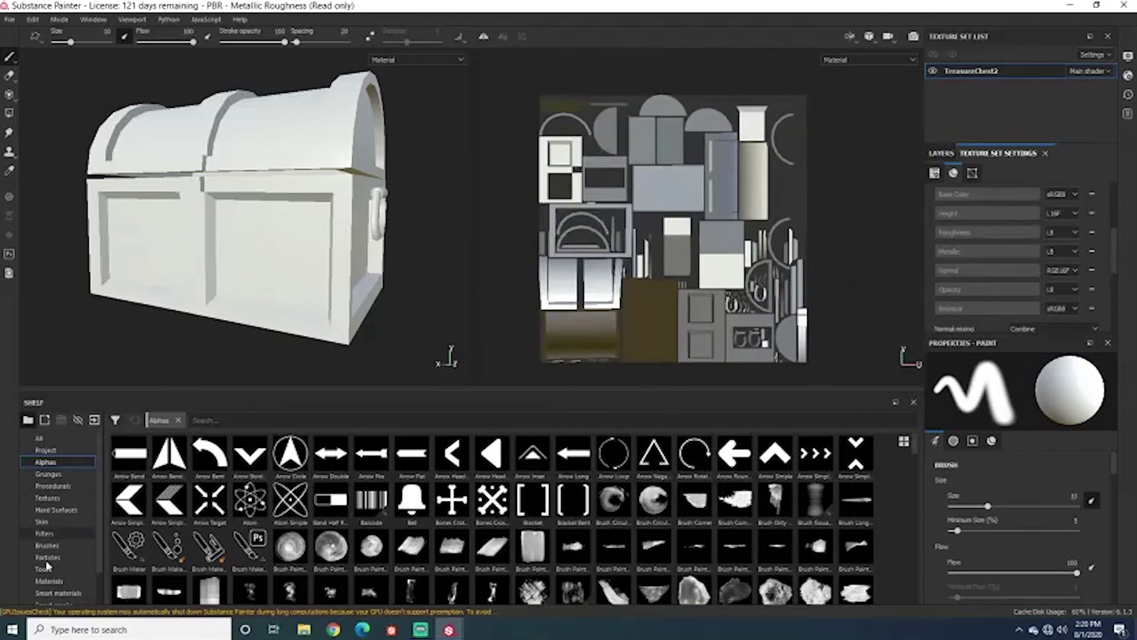
pyautogui.click(67, 511)
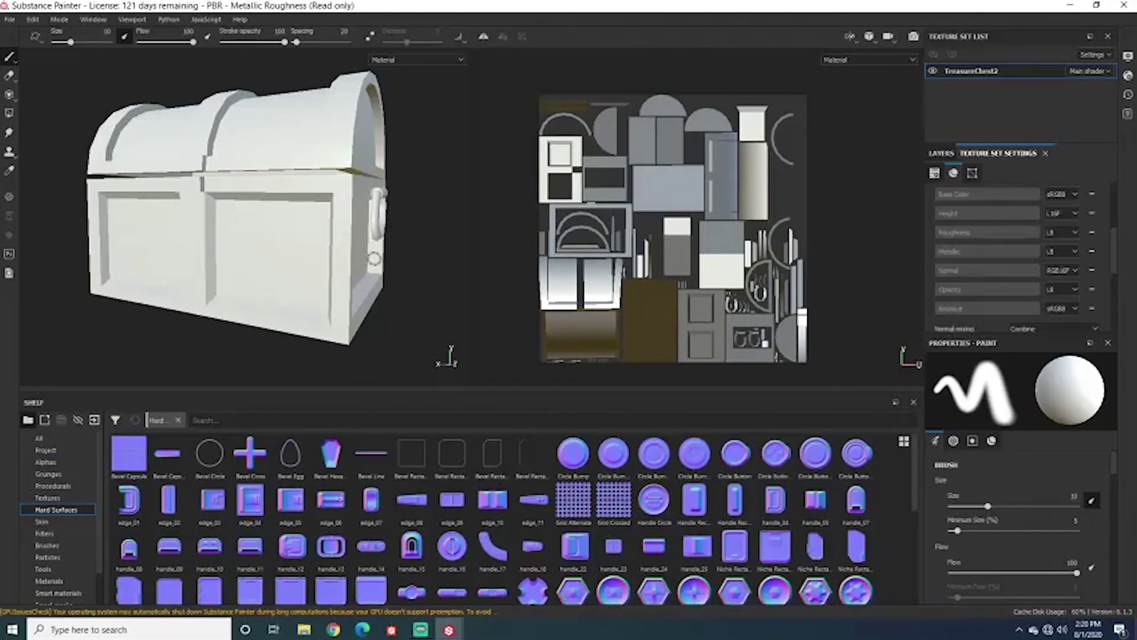
pyautogui.keyDown('alt'); pyautogui.moveTo(373, 261); pyautogui.dragTo(378, 268); pyautogui.keyUp('alt')
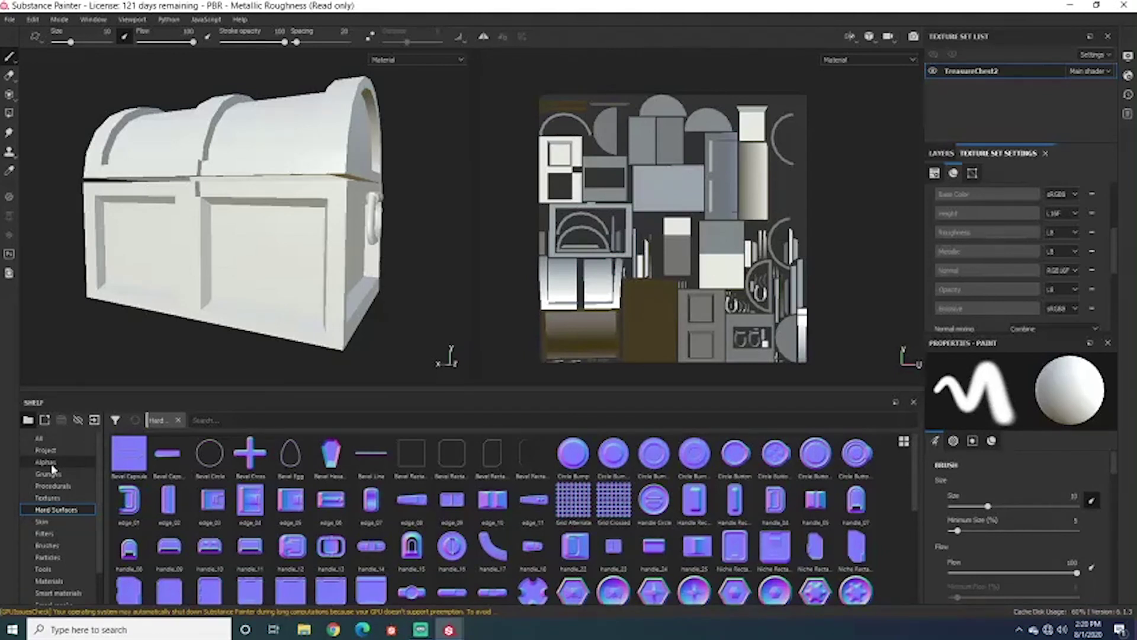
# Try the Human Leg Skin material as a layer above Layer 1 and remove it again.
pyautogui.click(53, 524)
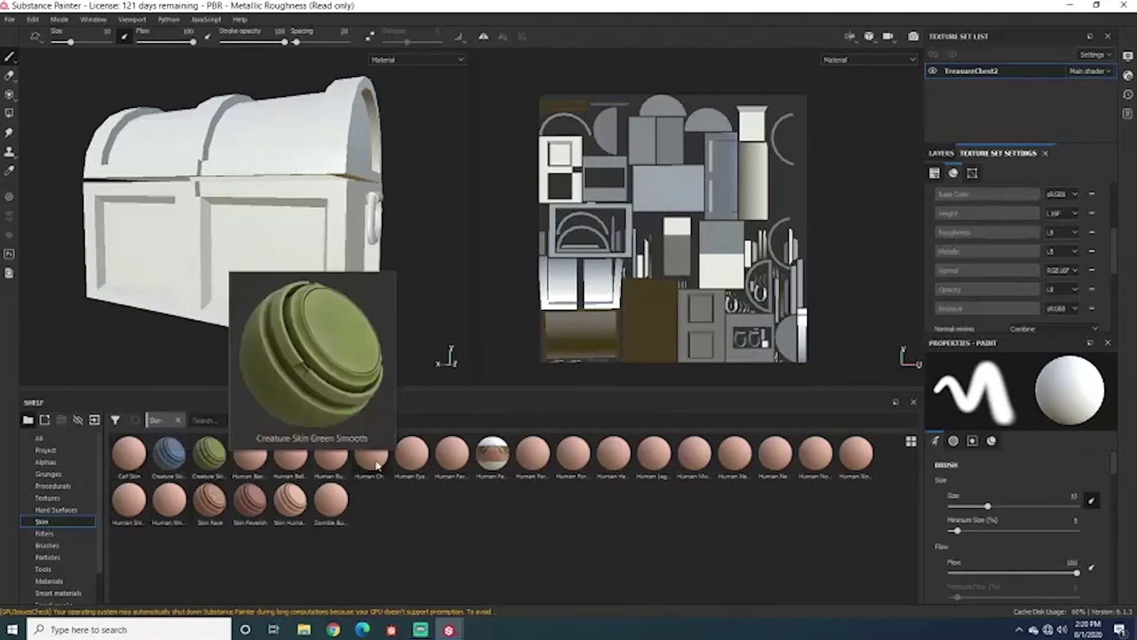
pyautogui.click(942, 154)
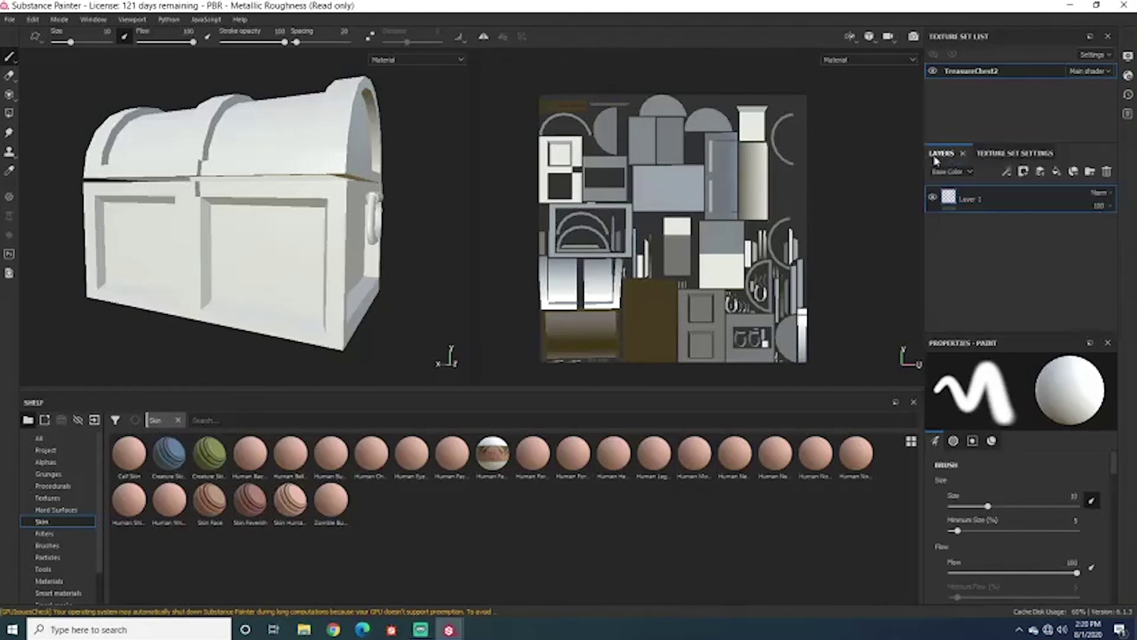
pyautogui.moveTo(657, 454); pyautogui.dragTo(959, 196)
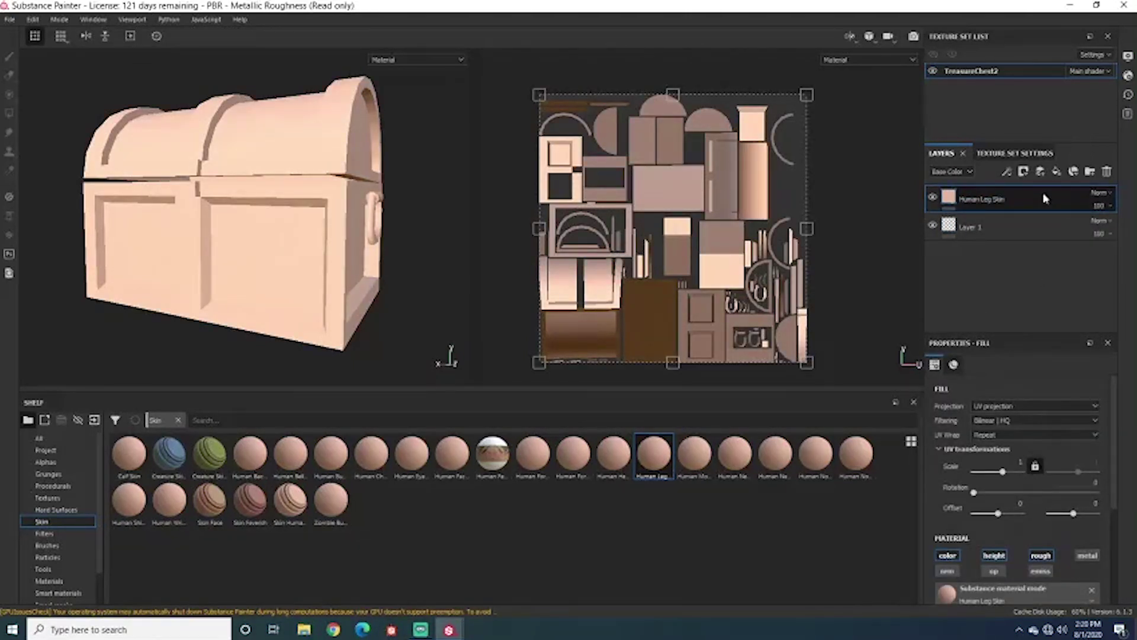
pyautogui.hotkey('ctrl', 'z')
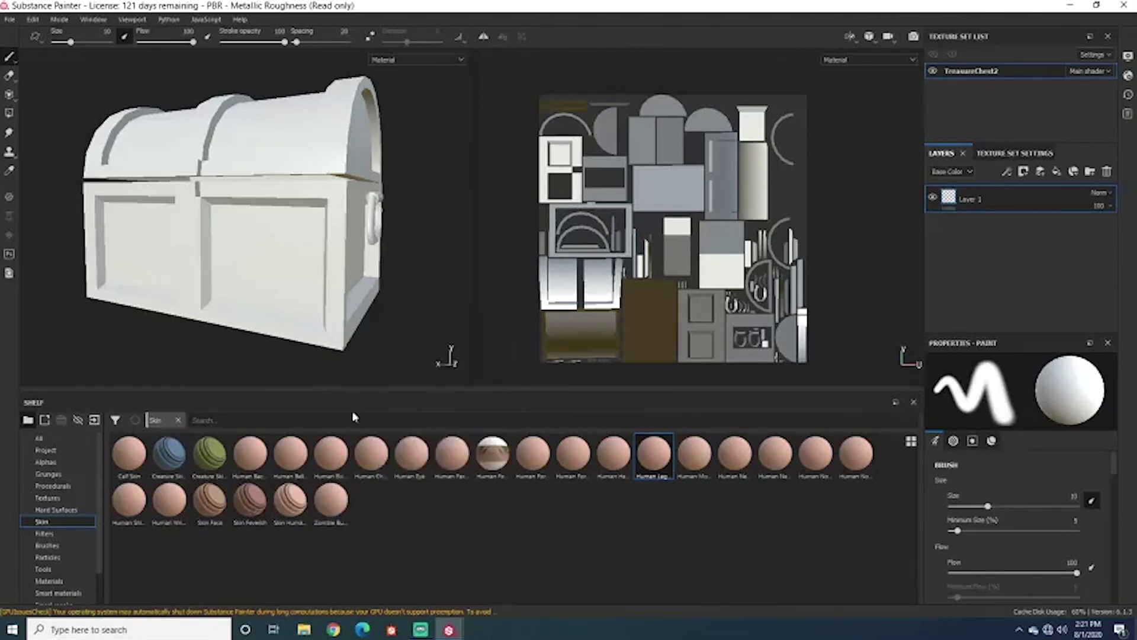
# Examine the filters available in the shelf, including the Blur, Gradient and MatFinish presets.
pyautogui.moveTo(340, 513)
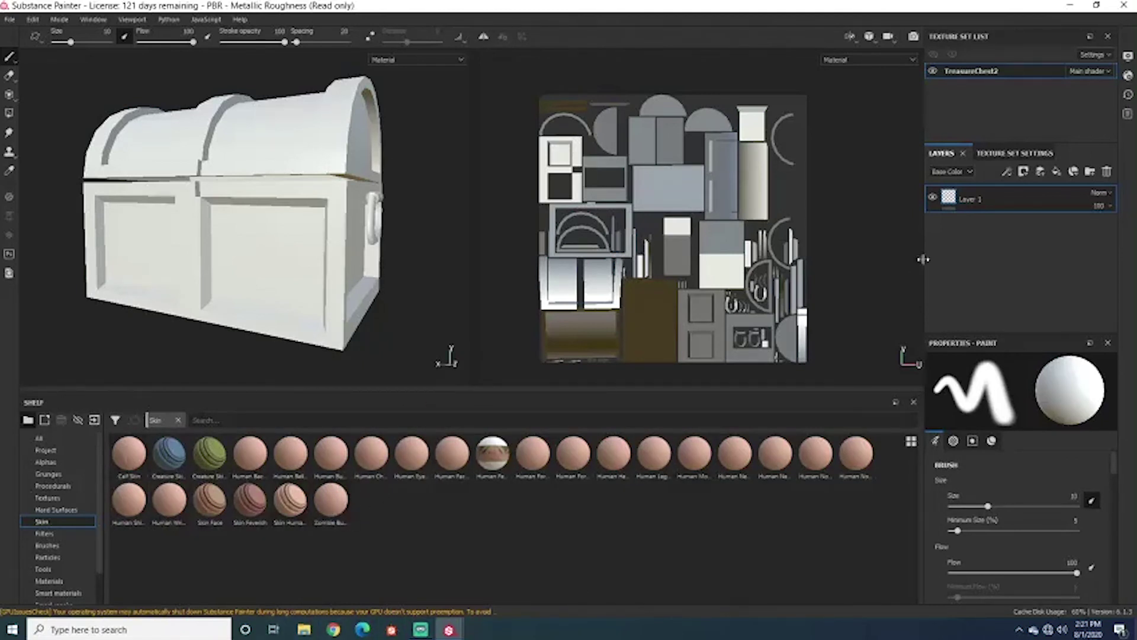
pyautogui.click(49, 538)
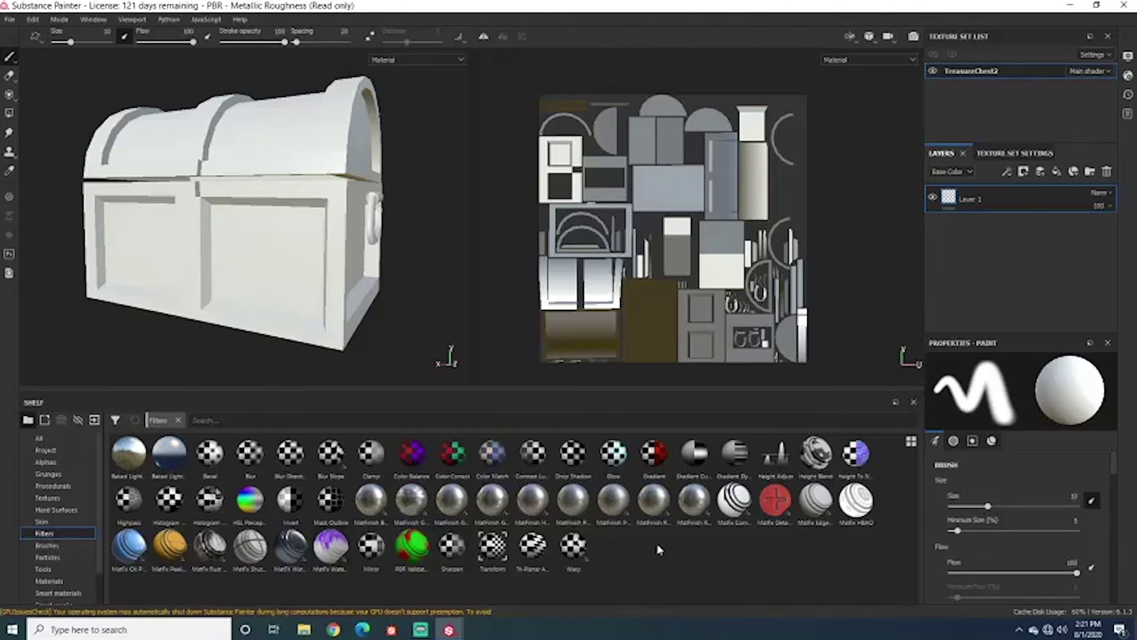
pyautogui.moveTo(211, 510)
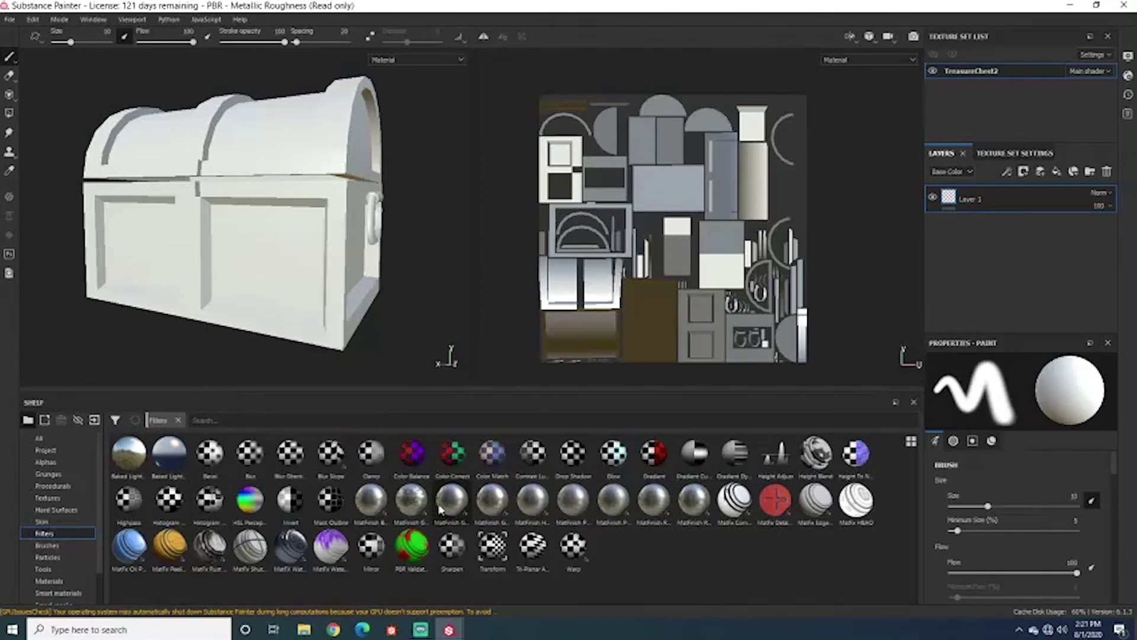
pyautogui.moveTo(439, 508)
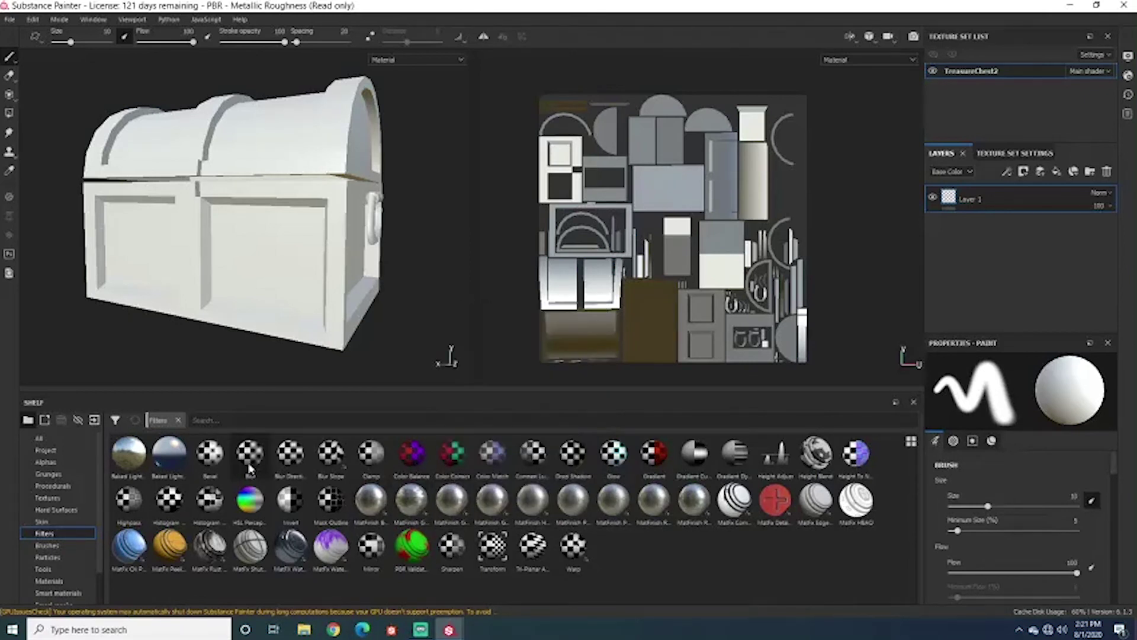
pyautogui.moveTo(518, 515)
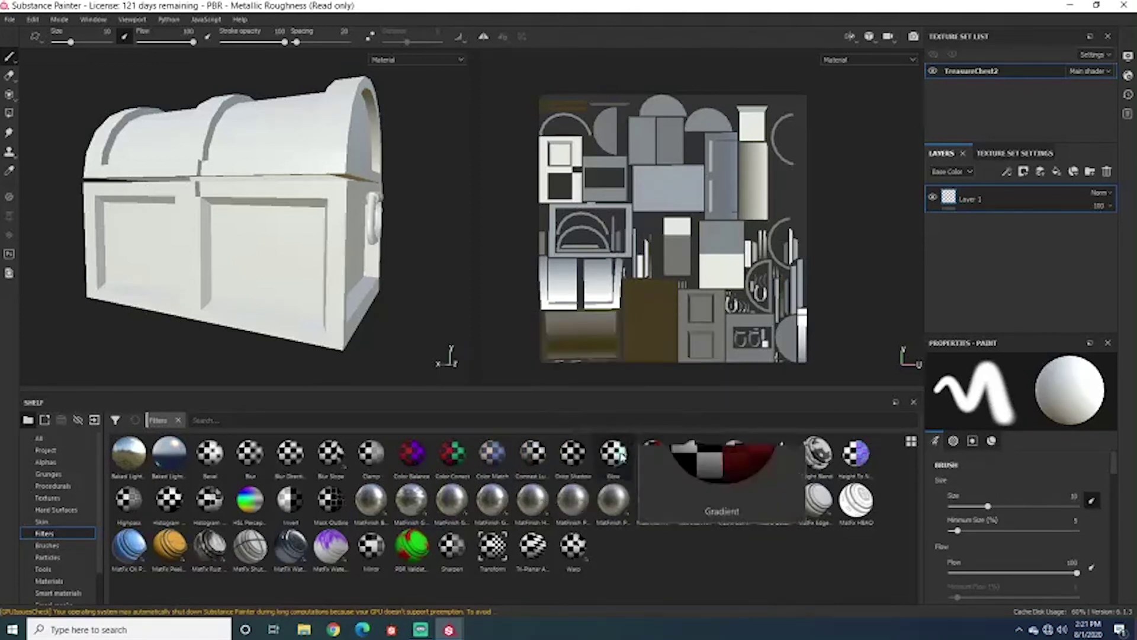
pyautogui.moveTo(576, 501)
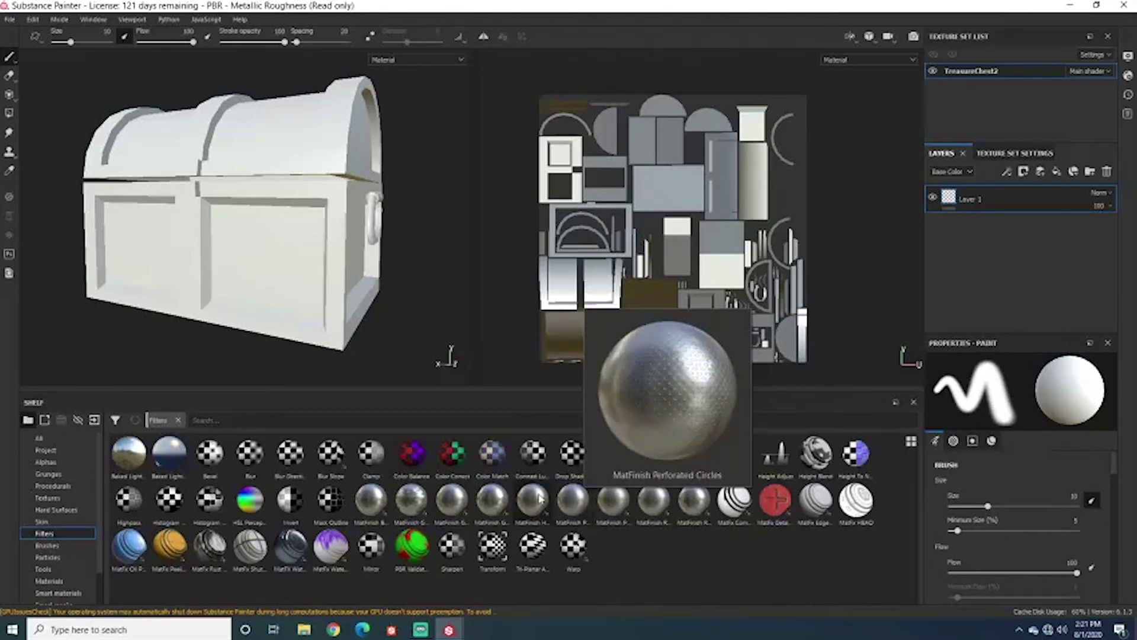
pyautogui.moveTo(541, 497)
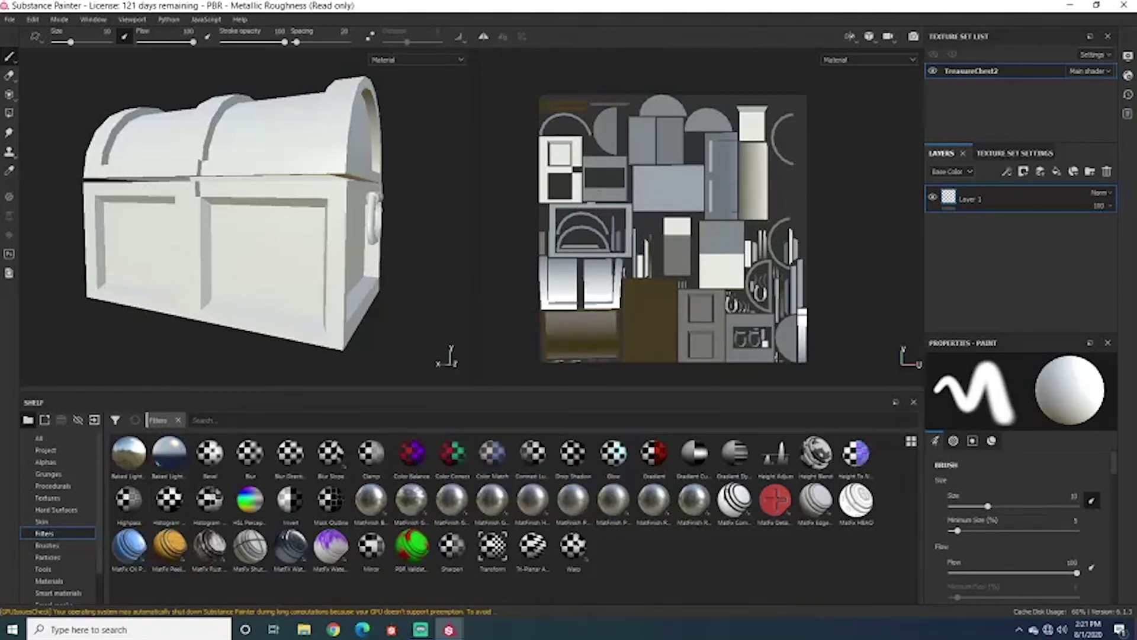
# Show the brush presets, try a Paint tool stroke on the chest's front panel and undo it.
pyautogui.click(57, 547)
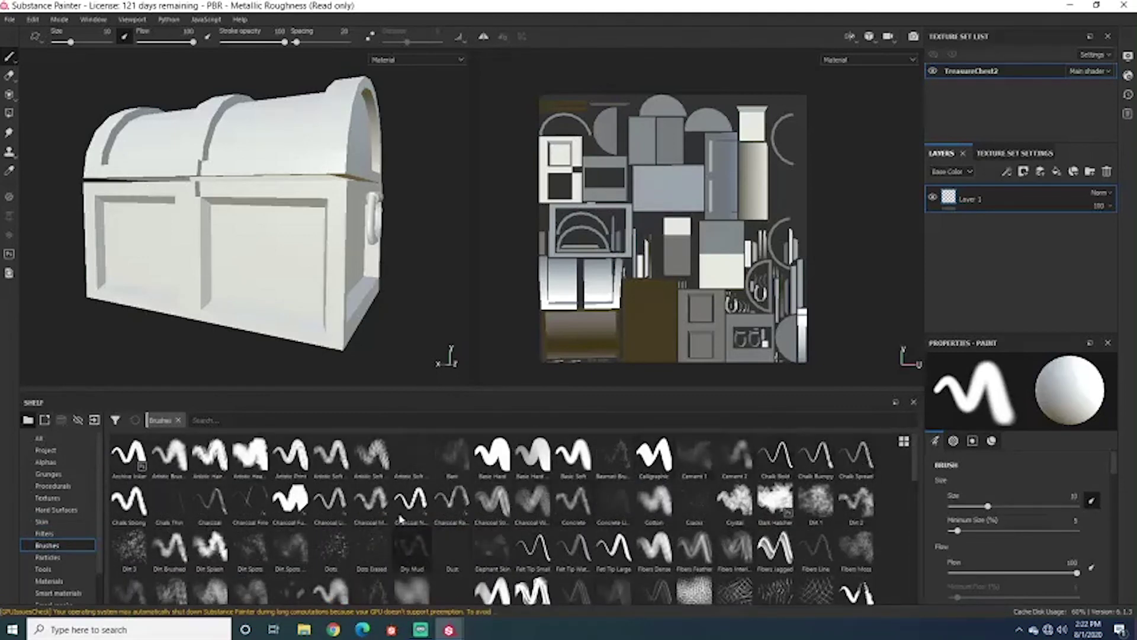
pyautogui.moveTo(308, 218)
pyautogui.keyDown('alt'); pyautogui.mouseDown()
pyautogui.moveTo(365, 224)
pyautogui.moveTo(300, 212)
pyautogui.mouseUp(); pyautogui.keyUp('alt')
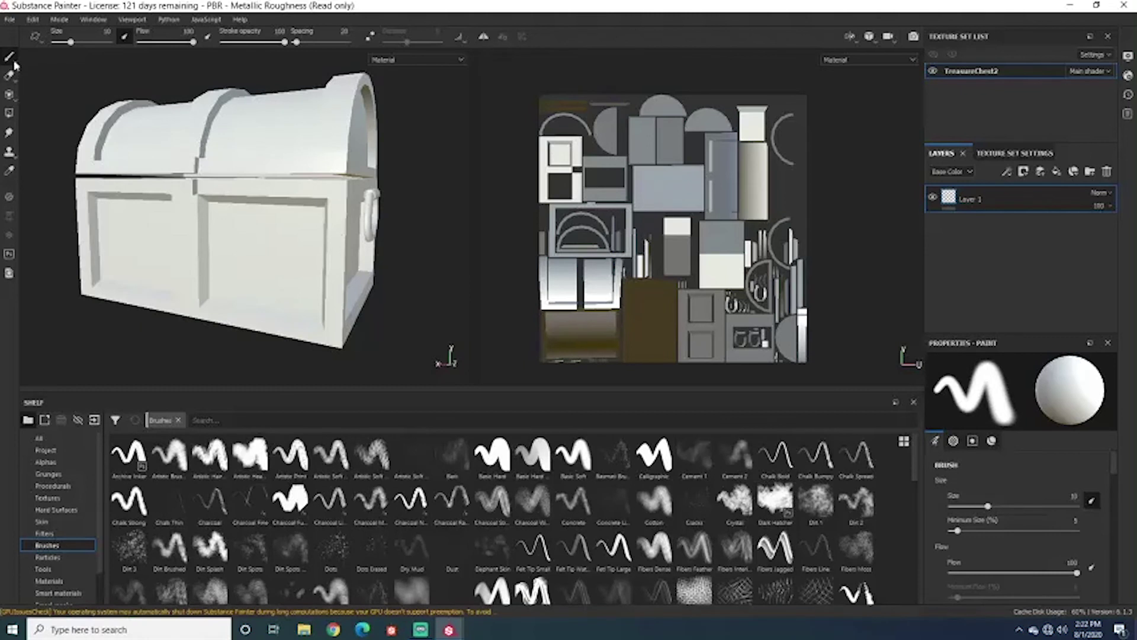
pyautogui.click(10, 57)
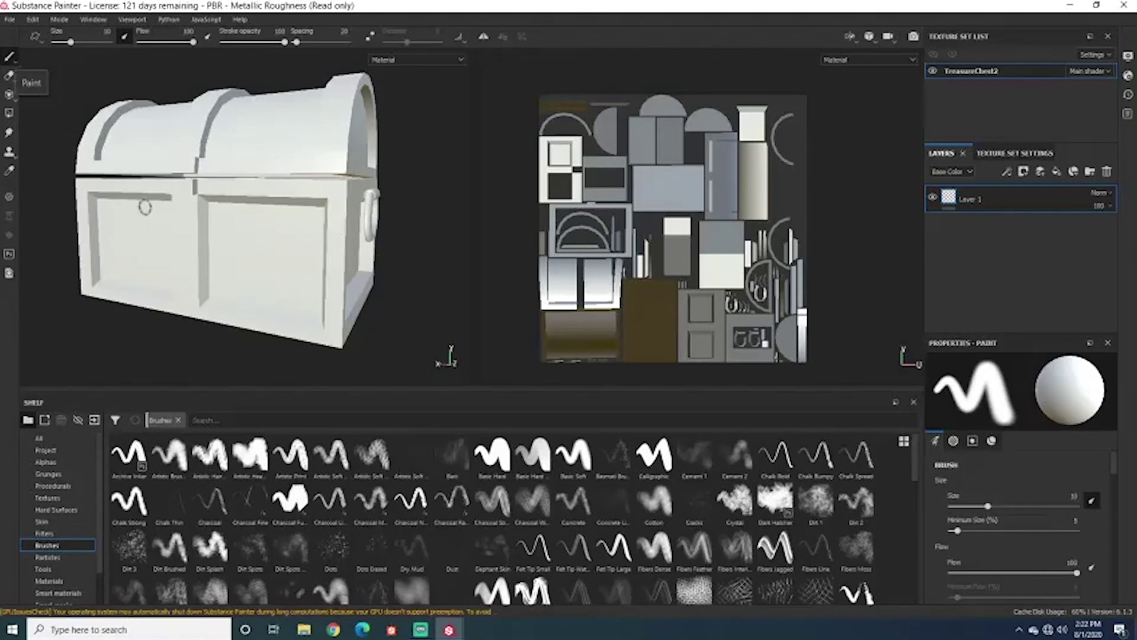
pyautogui.moveTo(240, 237)
pyautogui.mouseDown()
pyautogui.moveTo(245, 261)
pyautogui.moveTo(275, 225)
pyautogui.moveTo(283, 252)
pyautogui.mouseUp()
pyautogui.hotkey('ctrl', 'z')
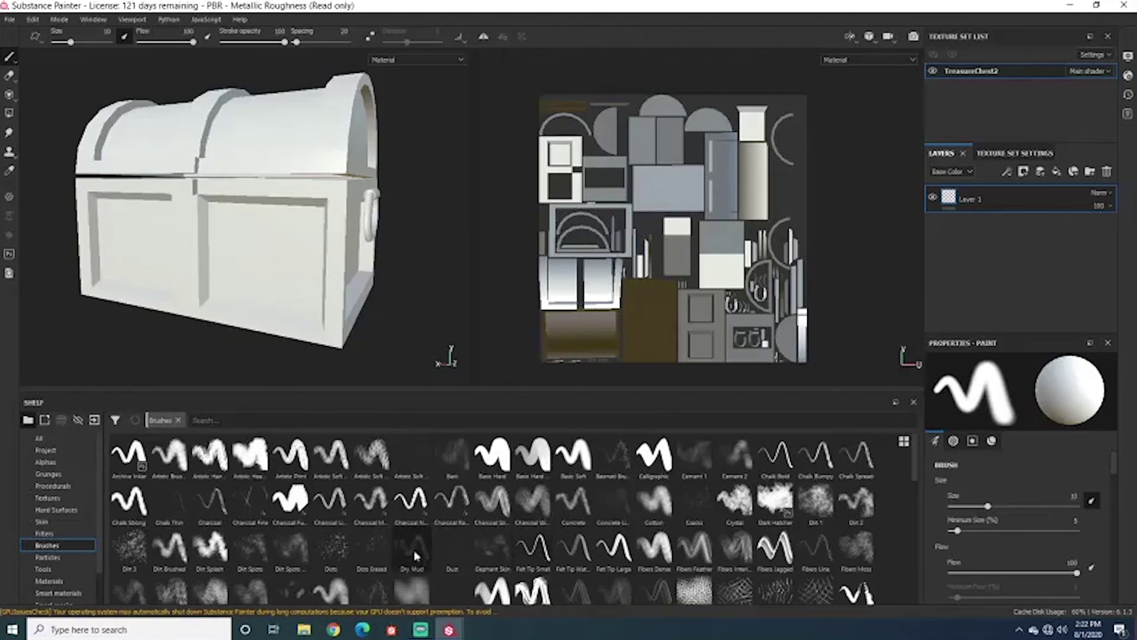
# Try the Basic Hard brush with a test stroke on the chest's front panel and undo it.
pyautogui.click(503, 466)
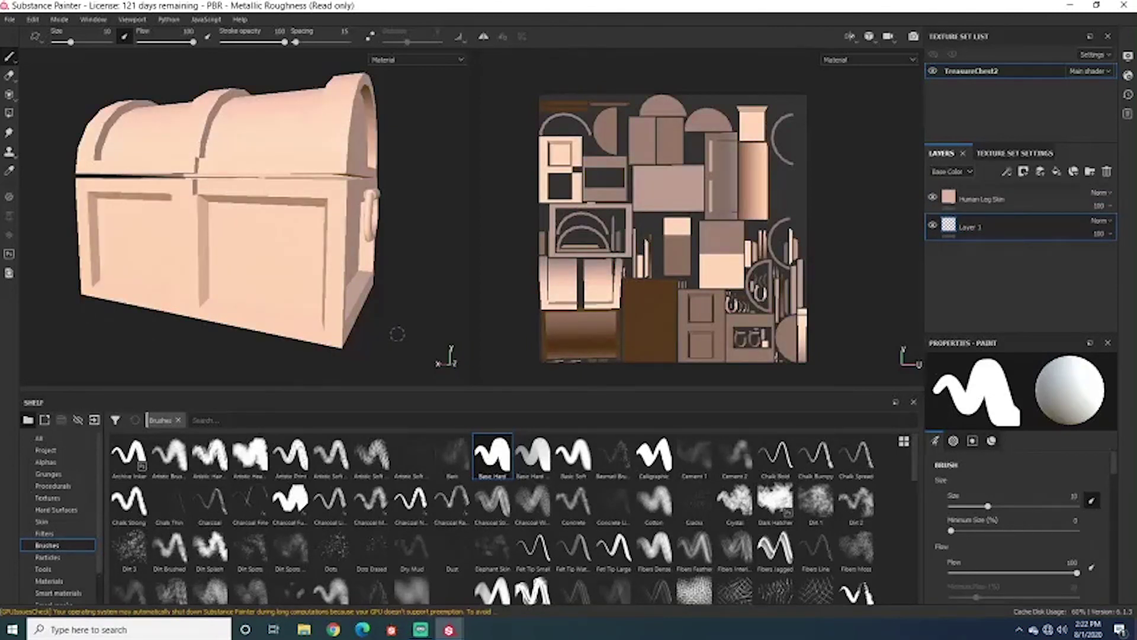
pyautogui.hotkey('ctrl', 'z')
pyautogui.moveTo(259, 243); pyautogui.dragTo(296, 260)
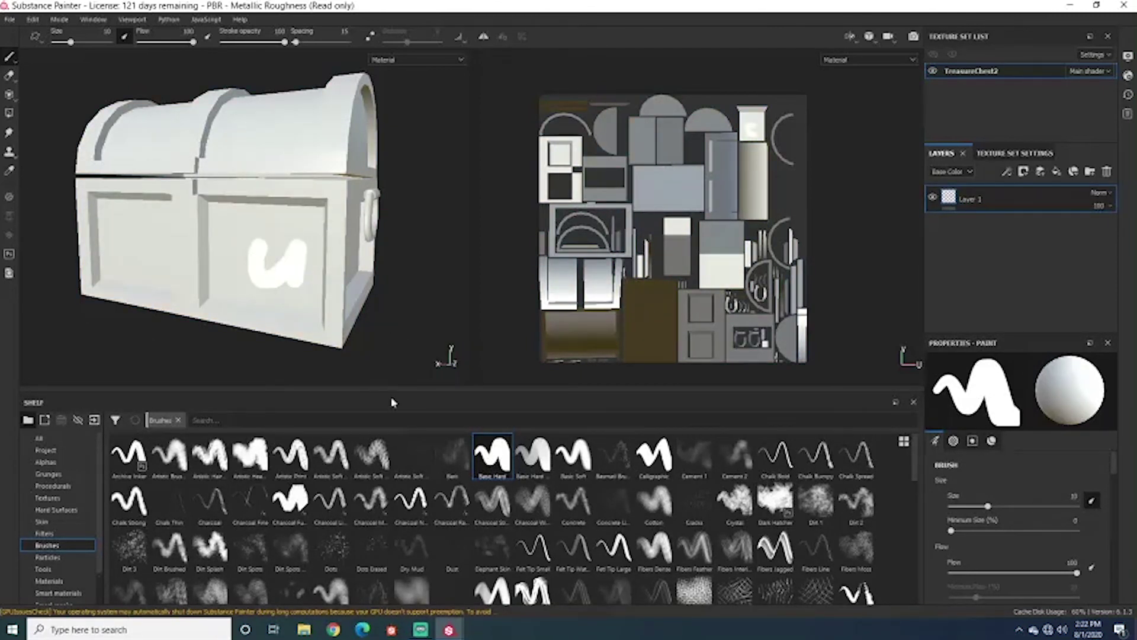
pyautogui.hotkey('ctrl', 'z')
# Try the Dots and Dirt Splash brushes on the chest's front panel and undo the strokes.
pyautogui.click(331, 548)
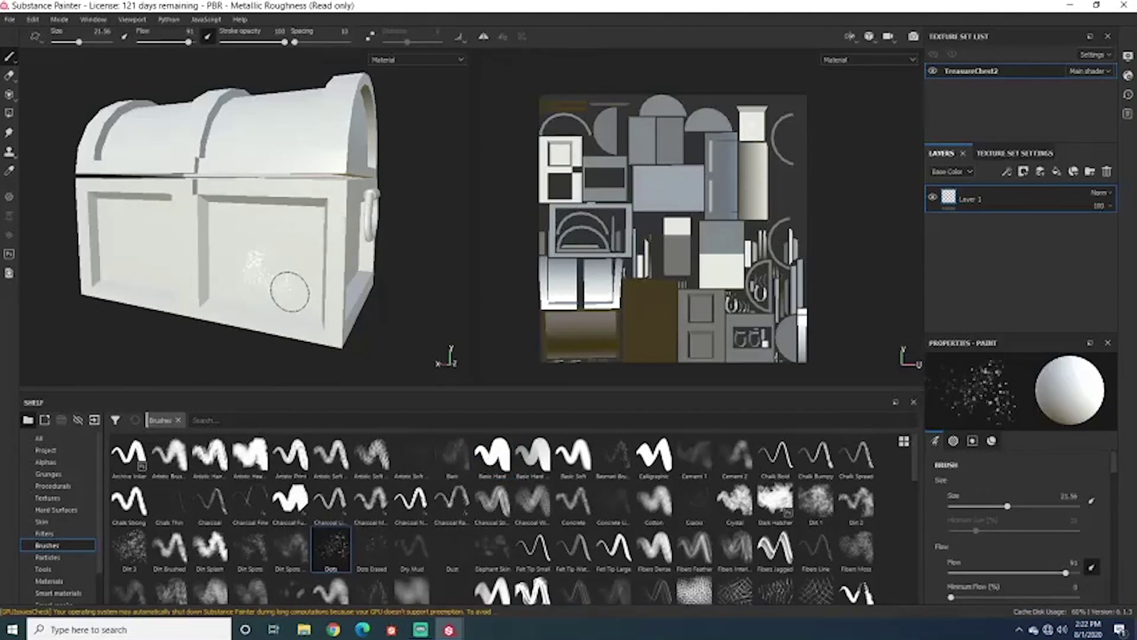
pyautogui.click(210, 548)
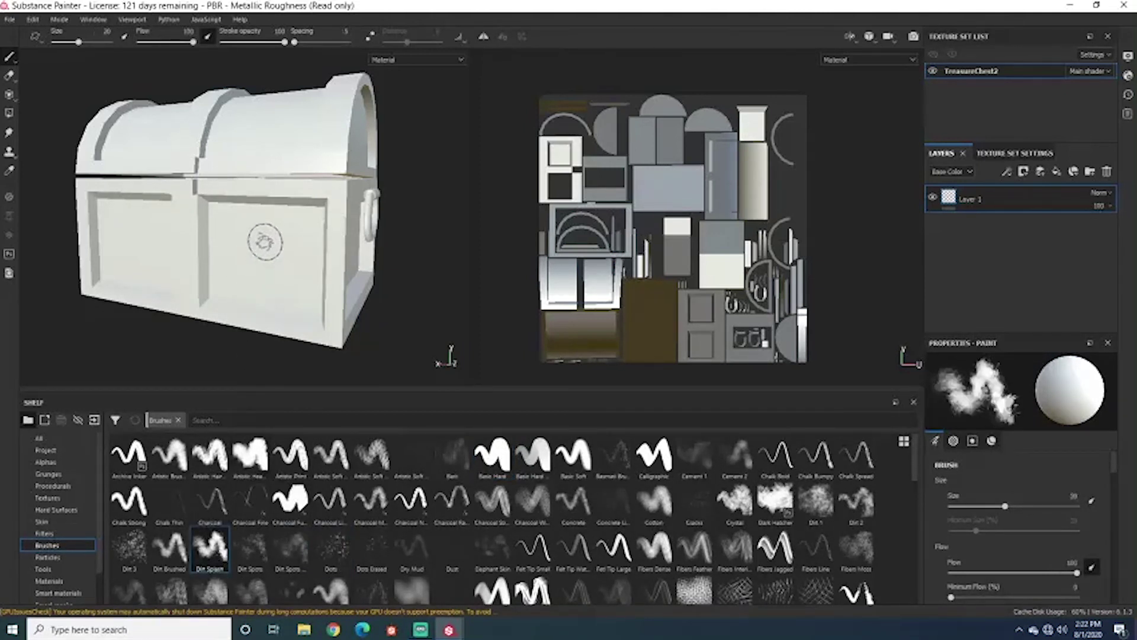
pyautogui.moveTo(264, 236); pyautogui.dragTo(316, 281)
pyautogui.hotkey('ctrl', 'z')
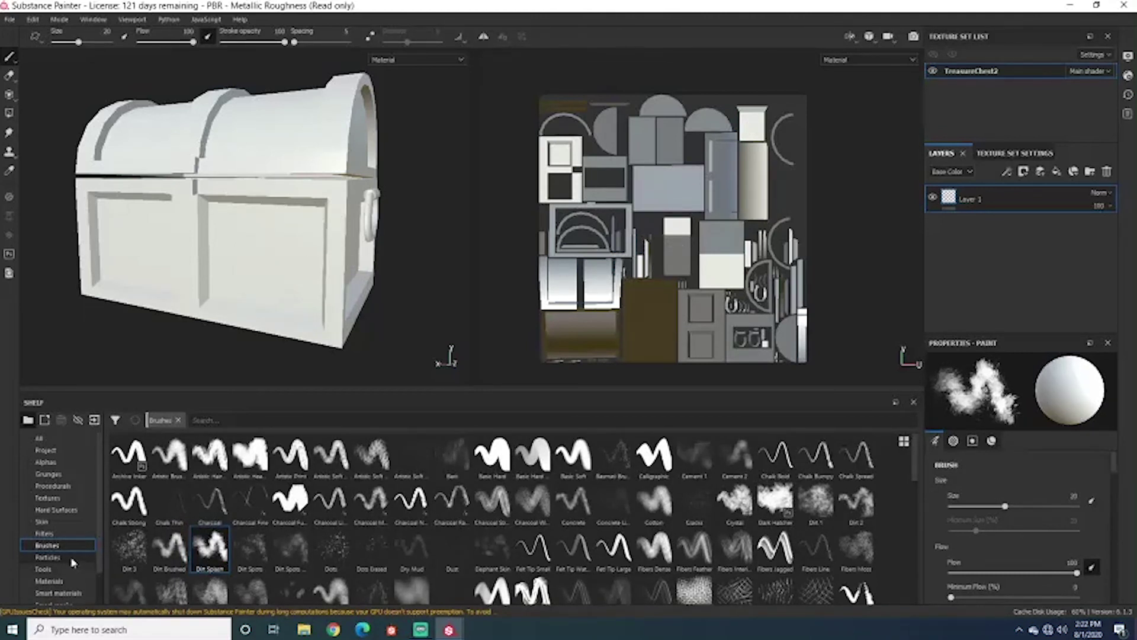
# Look through the remaining brush presets and bring up the particle presets.
pyautogui.scroll(-1, 68, 567)
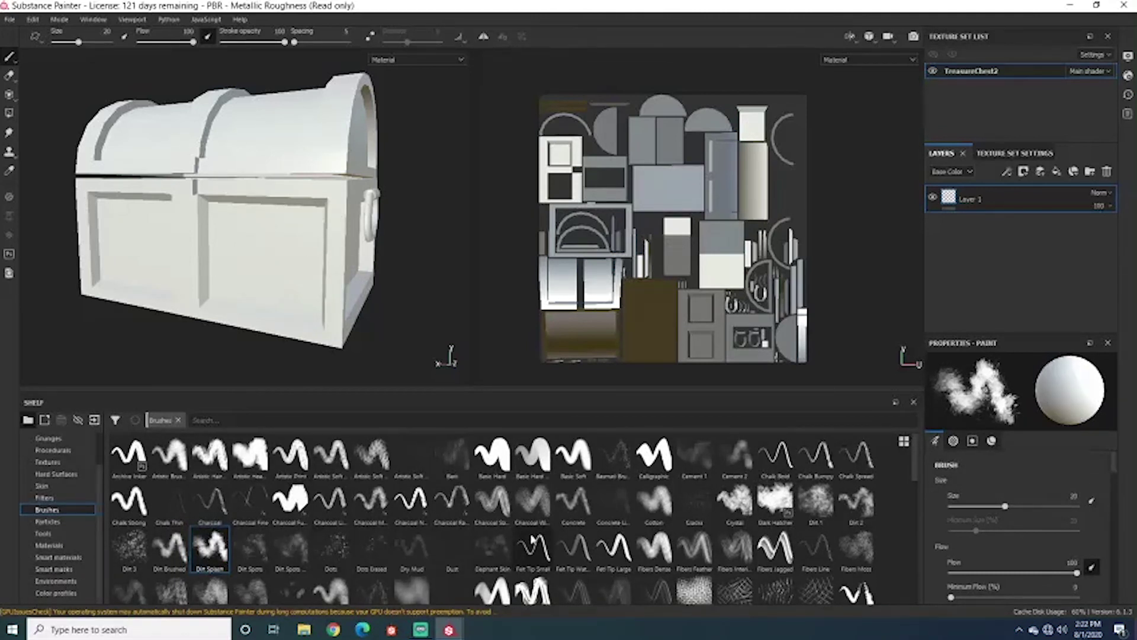
pyautogui.scroll(-5, 533, 528)
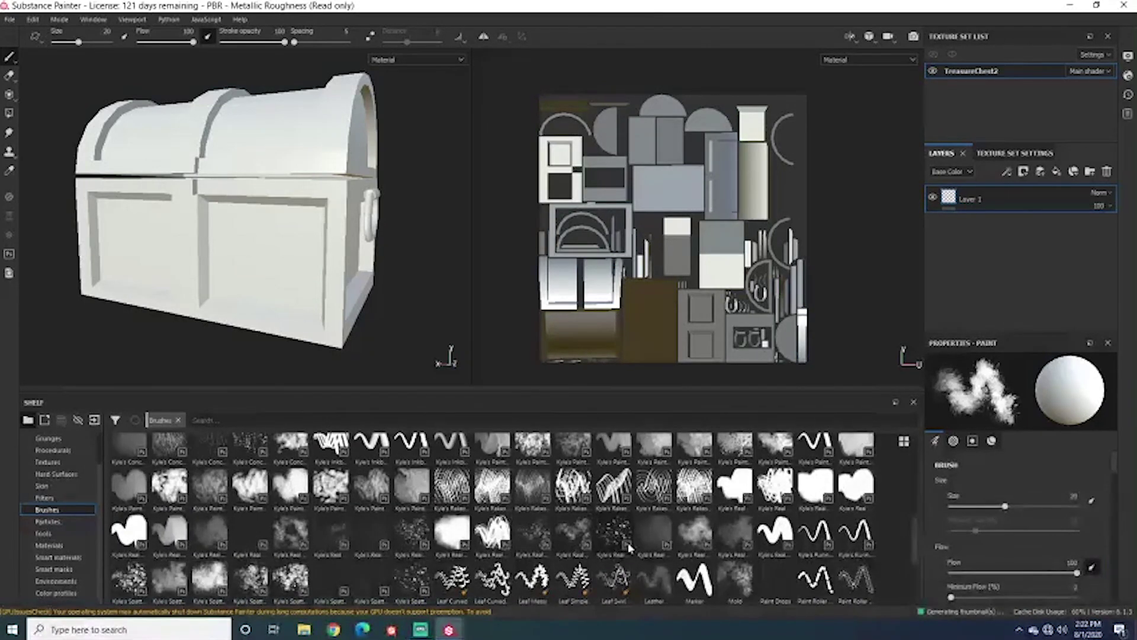
pyautogui.scroll(-3, 629, 549)
pyautogui.scroll(4, 632, 579)
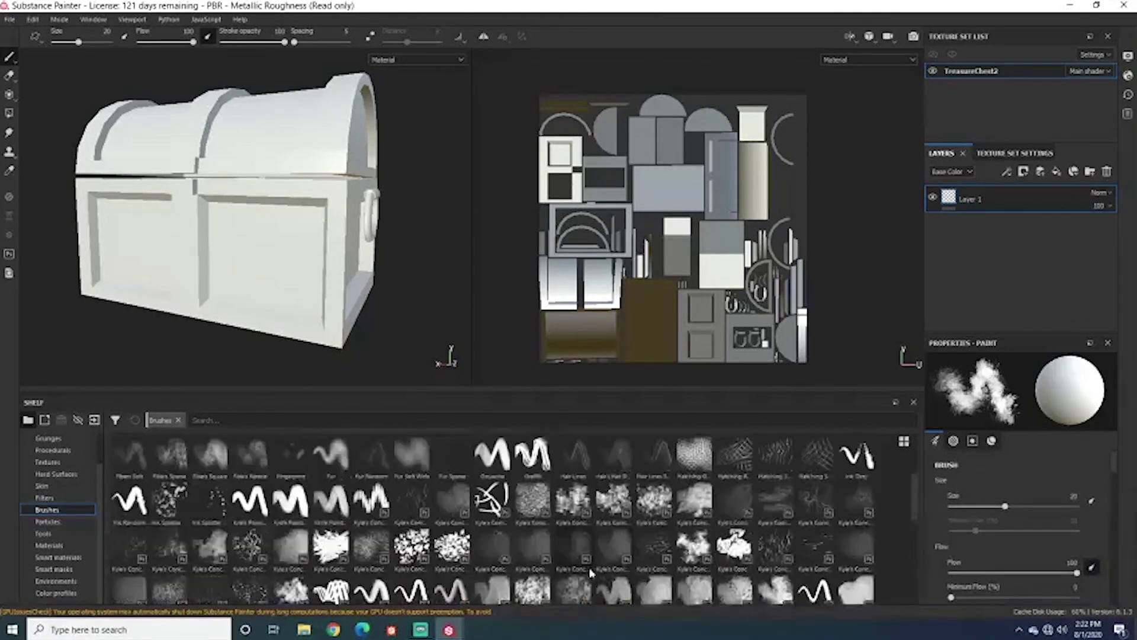
pyautogui.click(42, 524)
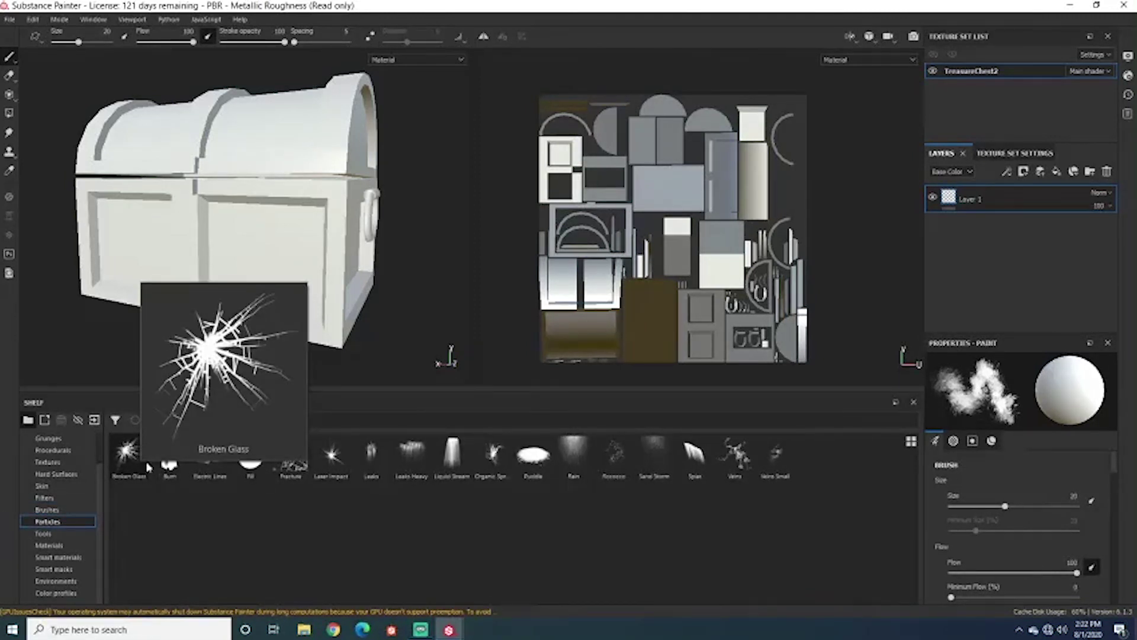
# Try the Broken Glass and Burn particle brushes on the chest's front panel and undo the strokes.
pyautogui.click(146, 467)
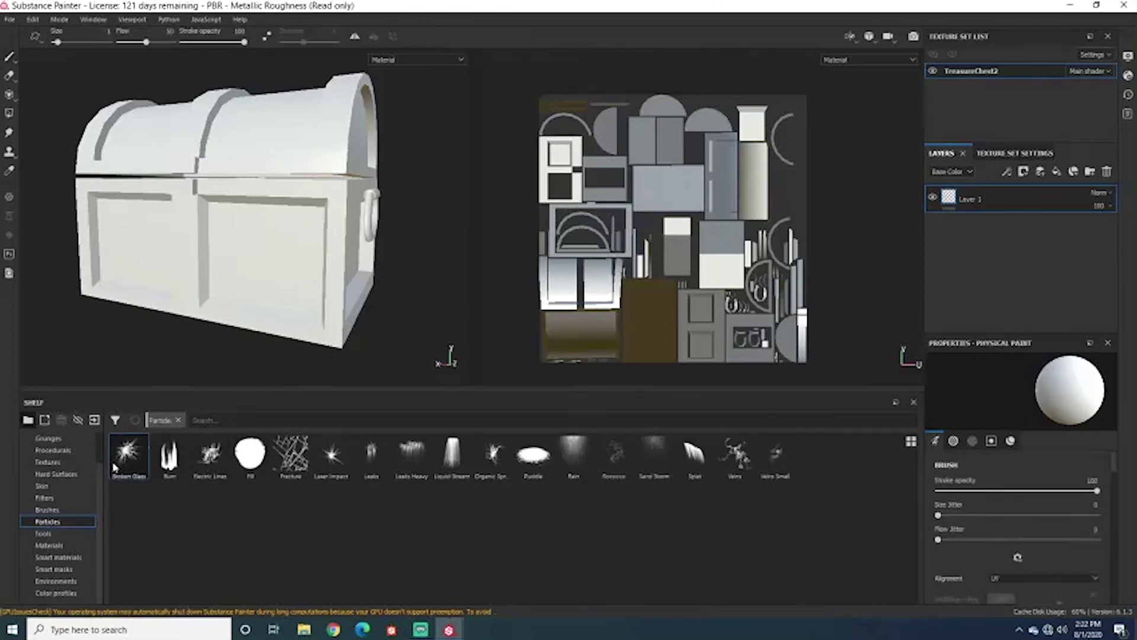
pyautogui.click(254, 246)
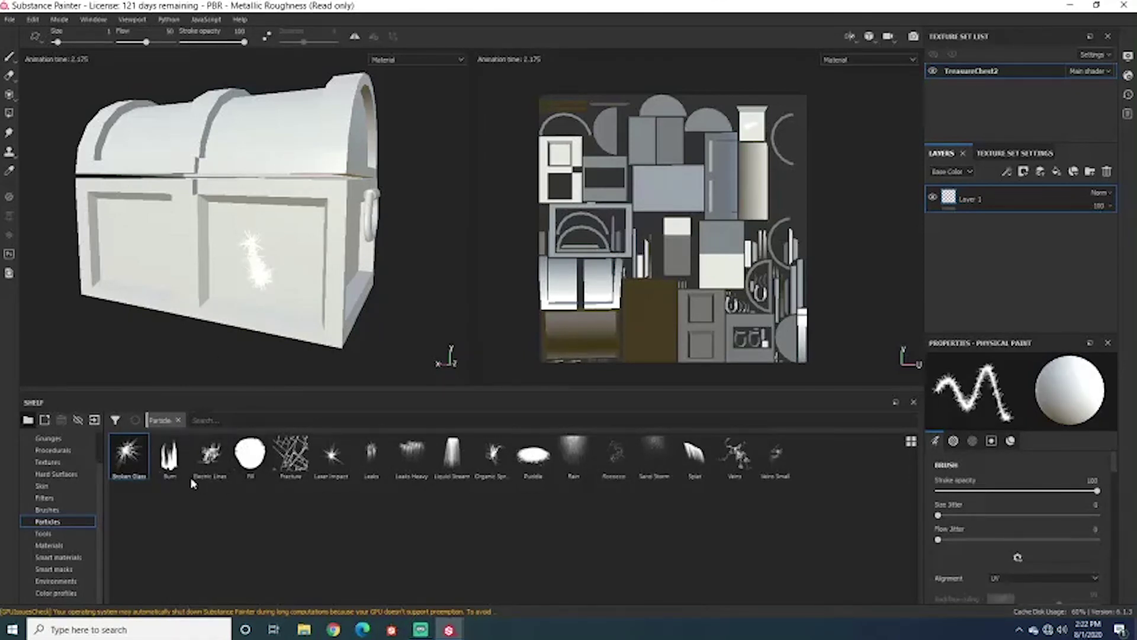
pyautogui.click(169, 456)
pyautogui.click(252, 241)
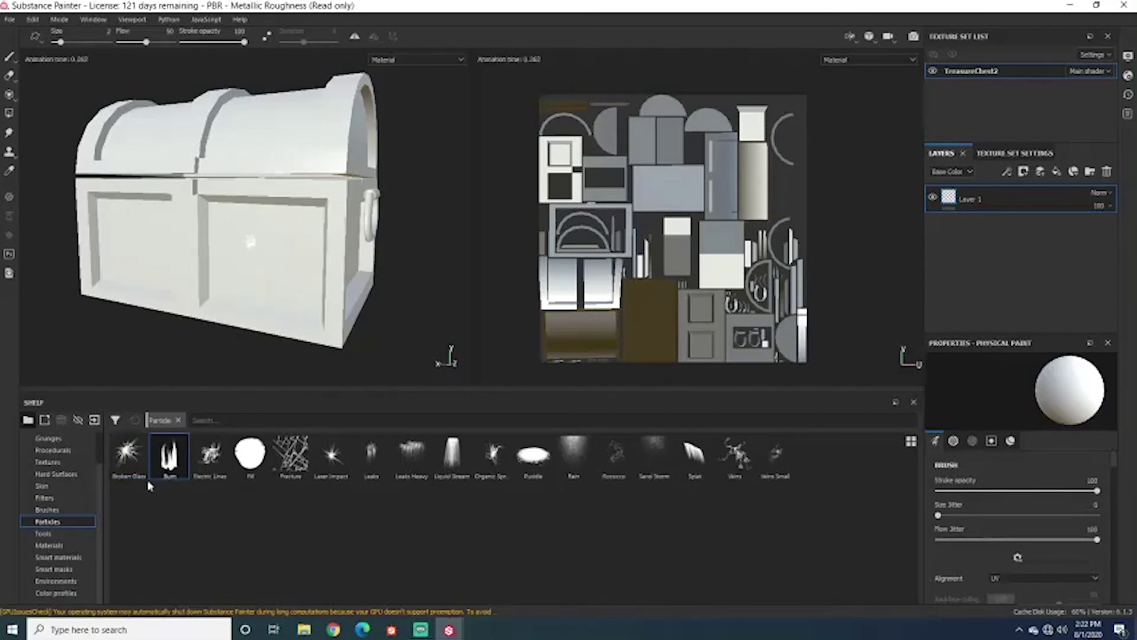
pyautogui.scroll(3, 223, 342)
pyautogui.scroll(3, 222, 342)
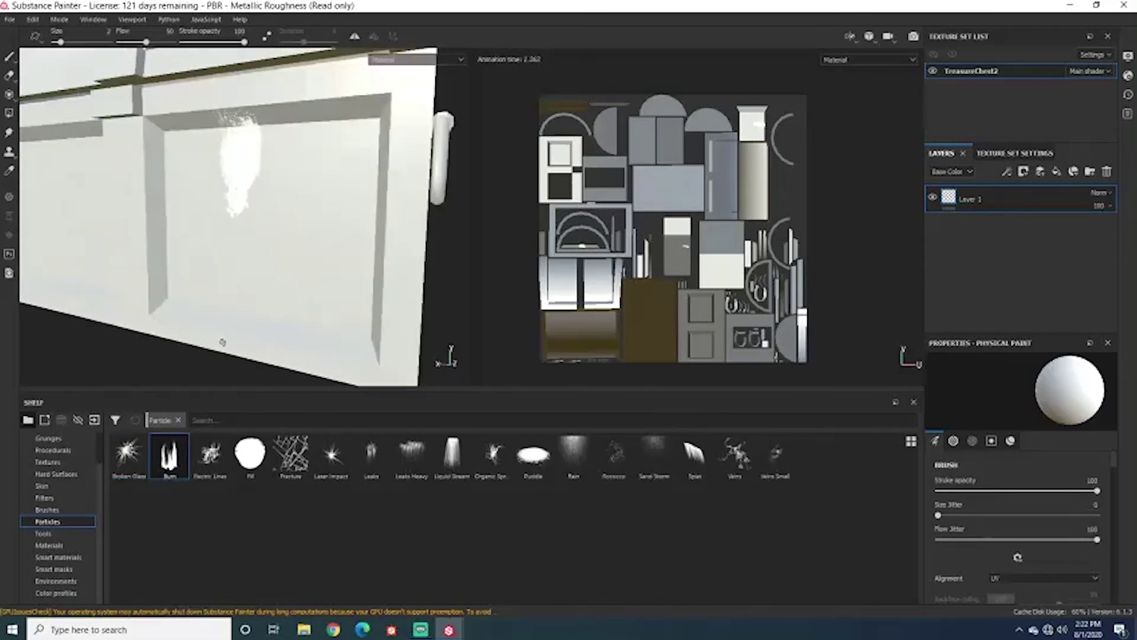
pyautogui.moveTo(223, 342)
pyautogui.keyDown('alt'); pyautogui.mouseDown()
pyautogui.moveTo(368, 309)
pyautogui.moveTo(249, 293)
pyautogui.moveTo(264, 320)
pyautogui.mouseUp(); pyautogui.keyUp('alt')
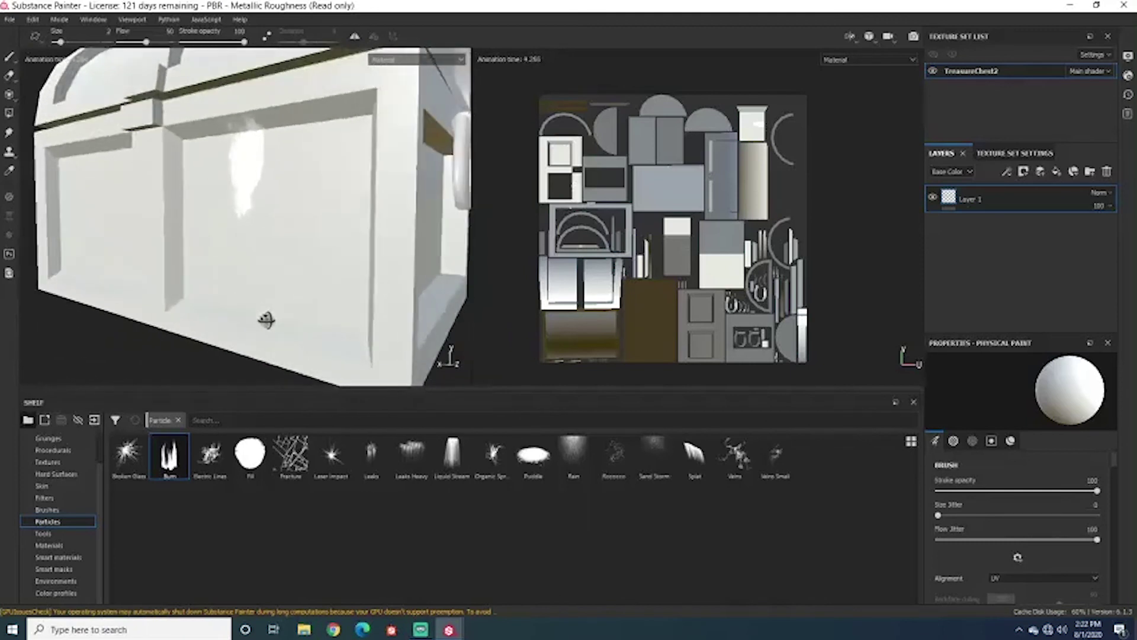
pyautogui.press('ctrl')
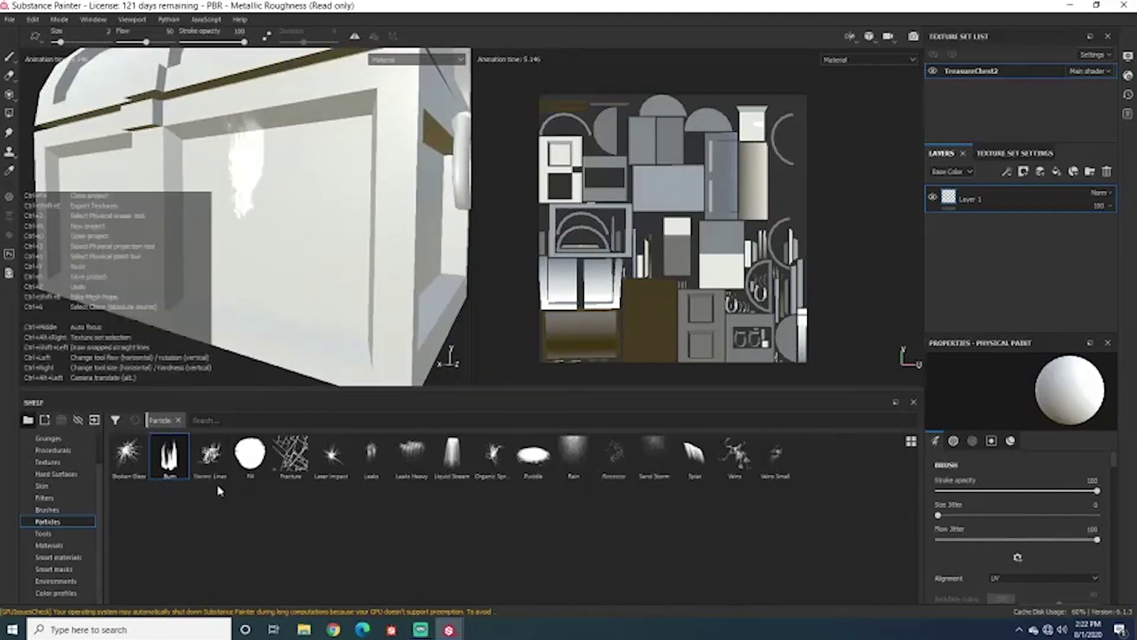
# Try the Broken Glass particle brush on the chest's front panel again and undo the stroke.
pyautogui.click(127, 453)
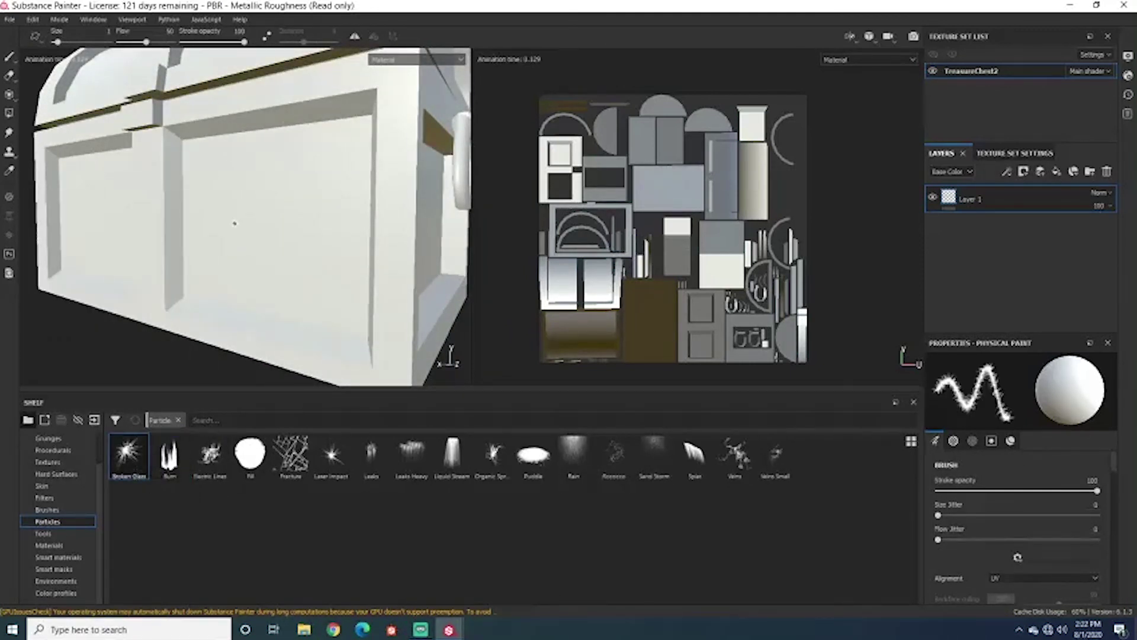
pyautogui.keyDown('alt'); pyautogui.moveTo(216, 344); pyautogui.dragTo(365, 278); pyautogui.keyUp('alt')
pyautogui.hotkey('ctrl', 's')
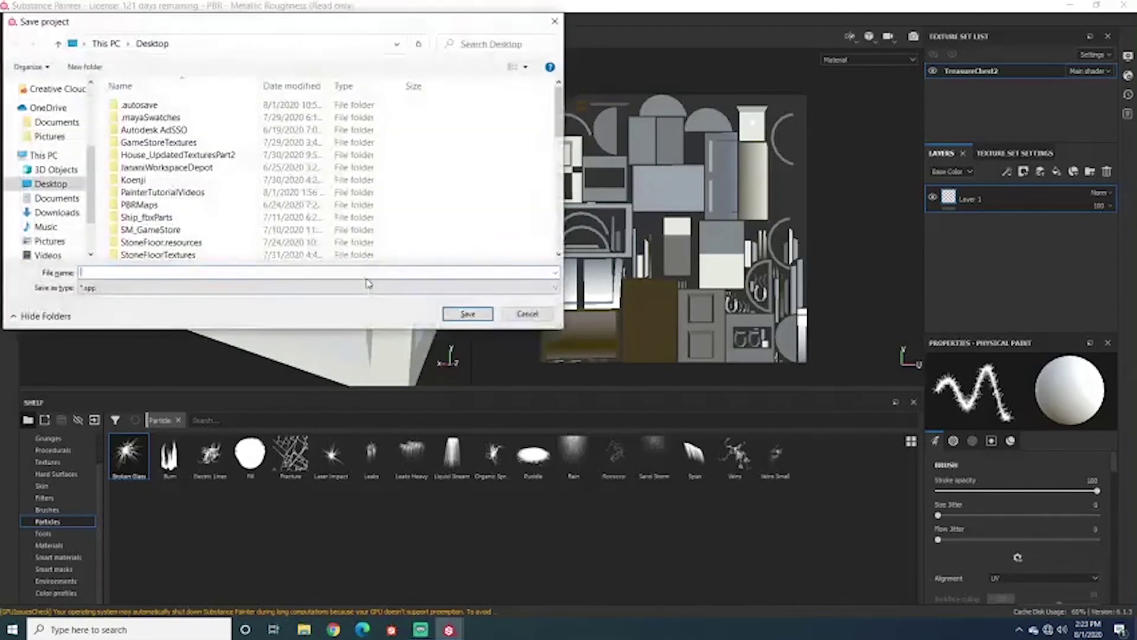
pyautogui.click(526, 313)
pyautogui.press('ctrl')
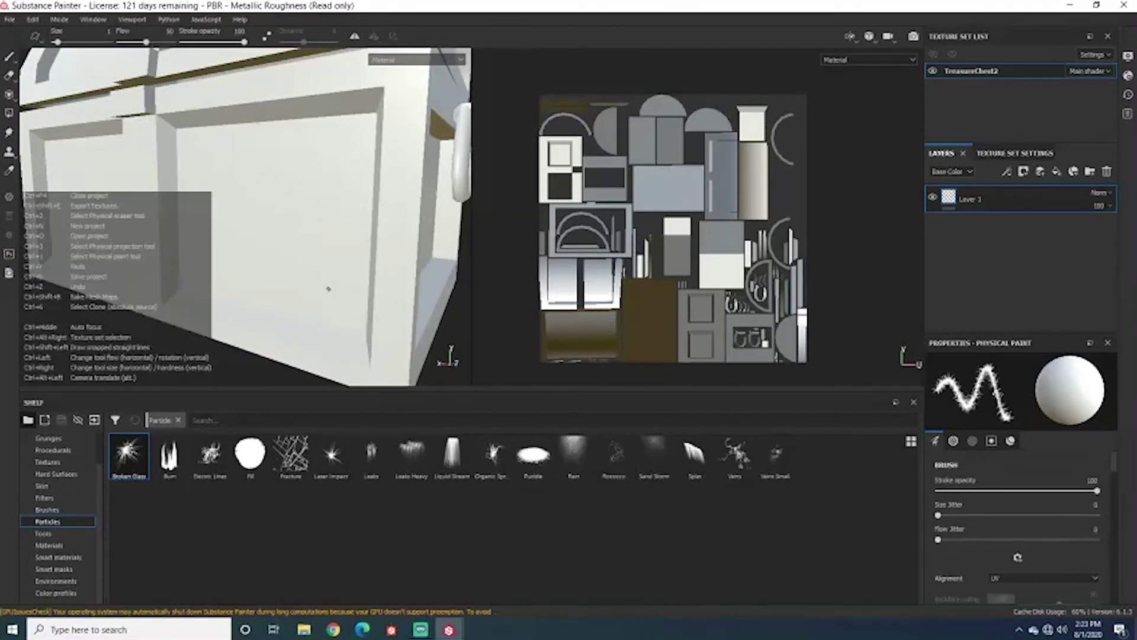
pyautogui.keyDown('alt'); pyautogui.moveTo(329, 288); pyautogui.dragTo(385, 279); pyautogui.keyUp('alt')
# Examine the channel list in the TreasureChest2 texture set settings.
pyautogui.click(1006, 155)
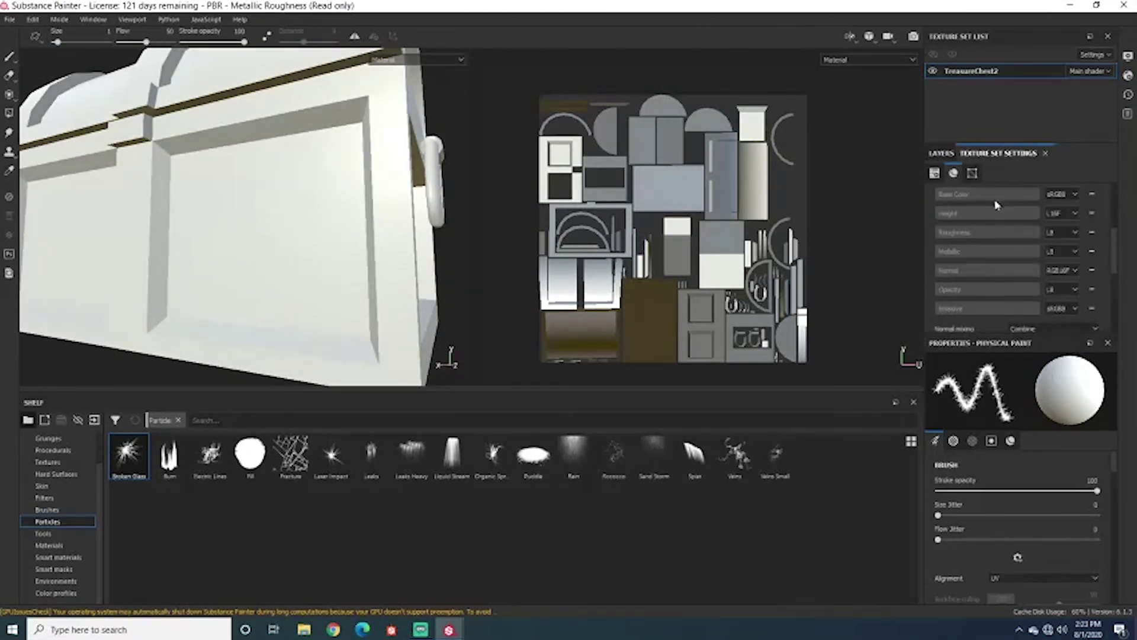
pyautogui.scroll(2, 997, 205)
pyautogui.scroll(-5, 350, 194)
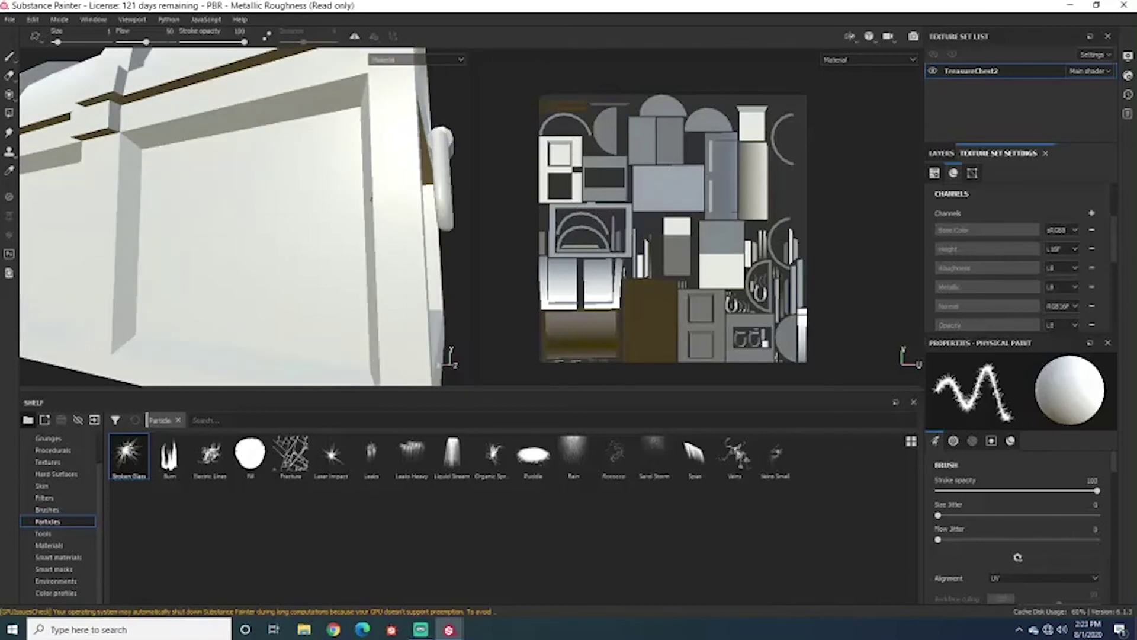
pyautogui.keyDown('alt'); pyautogui.moveTo(355, 196); pyautogui.dragTo(376, 198); pyautogui.keyUp('alt')
pyautogui.scroll(5, 394, 219)
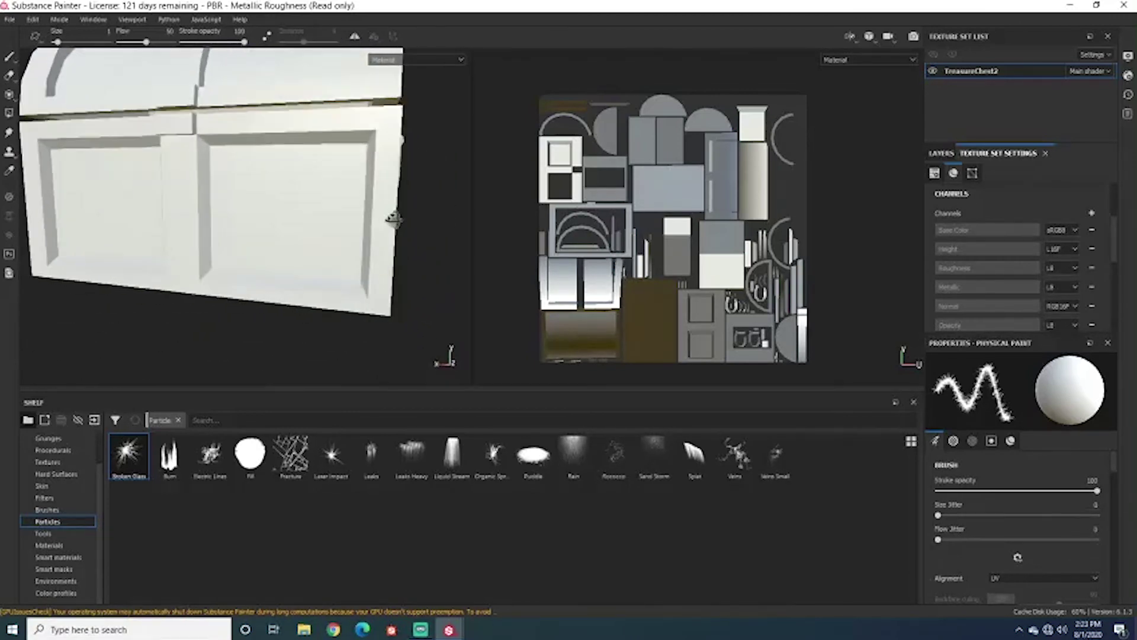
pyautogui.scroll(-5, 315, 221)
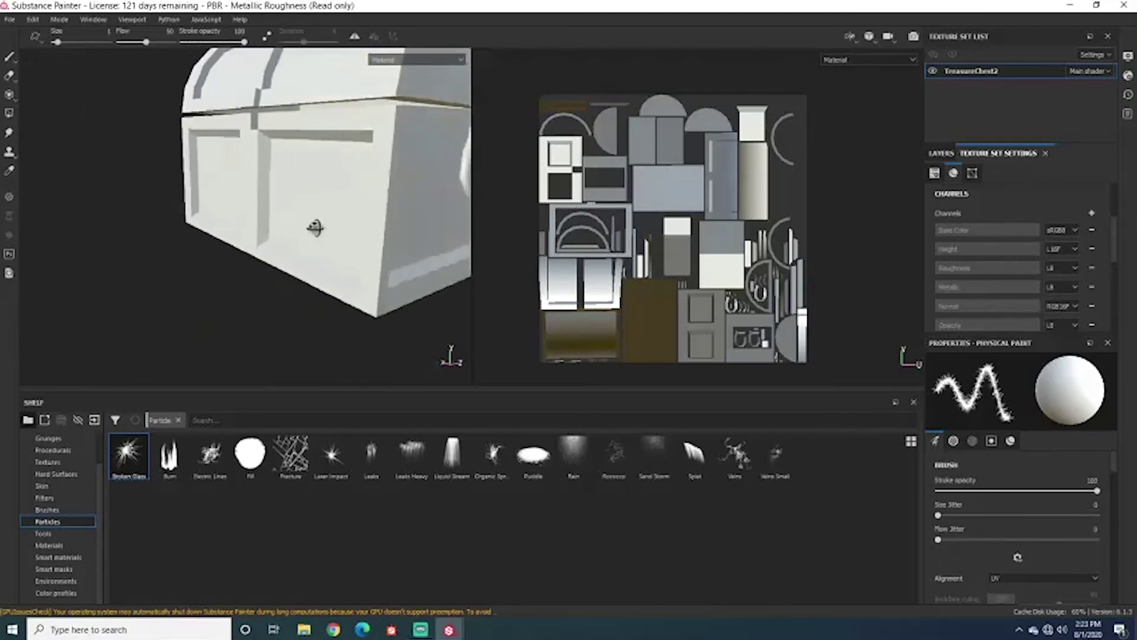
pyautogui.keyDown('alt'); pyautogui.moveTo(315, 221); pyautogui.dragTo(394, 211); pyautogui.keyUp('alt')
pyautogui.scroll(5, 394, 211)
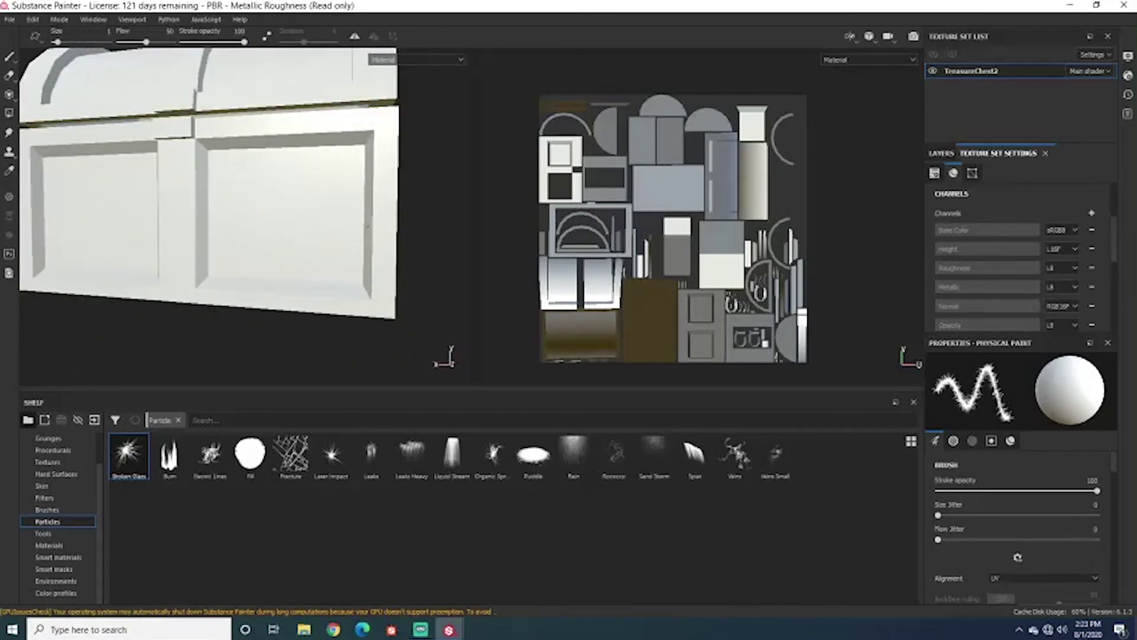
pyautogui.scroll(-4, 254, 249)
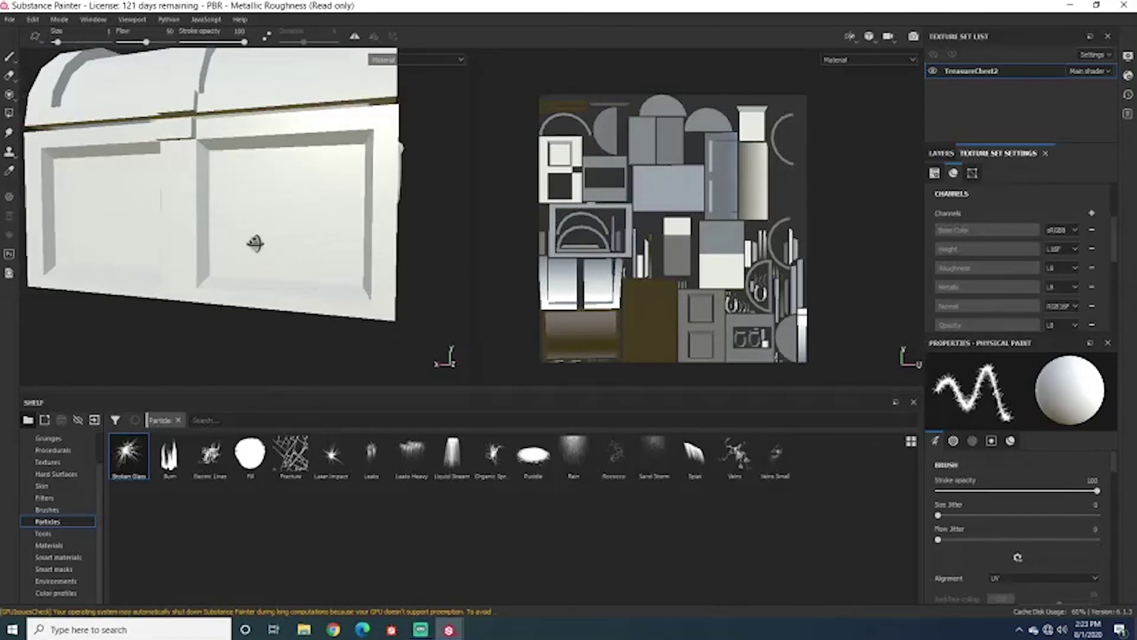
pyautogui.moveTo(254, 249)
pyautogui.keyDown('alt'); pyautogui.mouseDown()
pyautogui.moveTo(279, 243)
pyautogui.moveTo(244, 251)
pyautogui.moveTo(260, 244)
pyautogui.mouseUp(); pyautogui.keyUp('alt')
pyautogui.scroll(4, 299, 237)
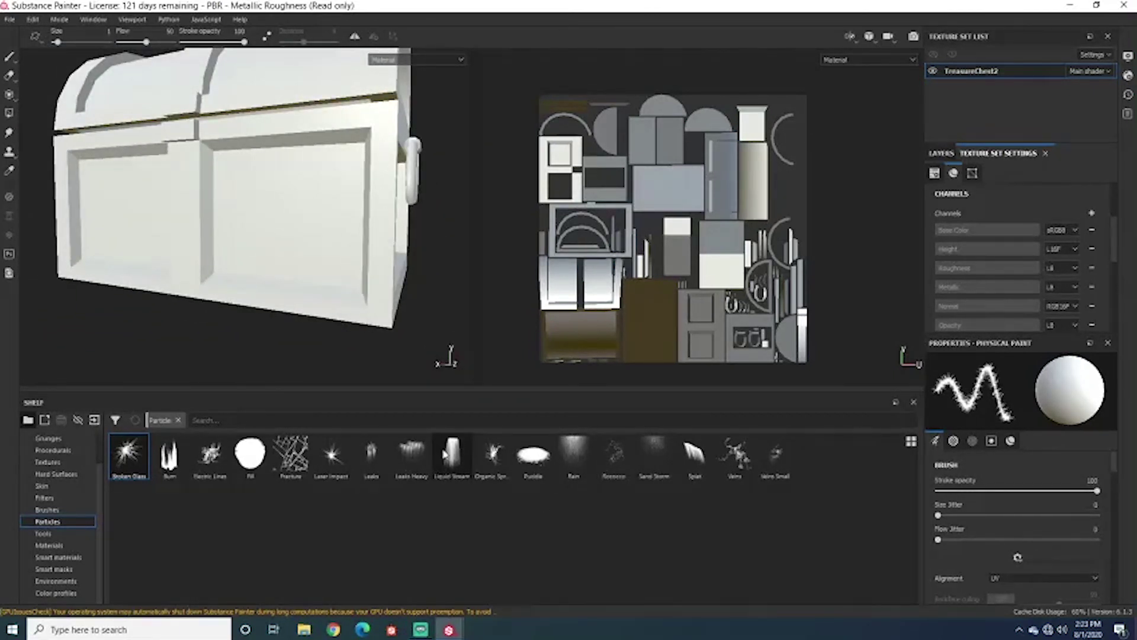
# Preview the Liquid Stream particle preset and look through the shelf's tool presets.
pyautogui.moveTo(444, 454)
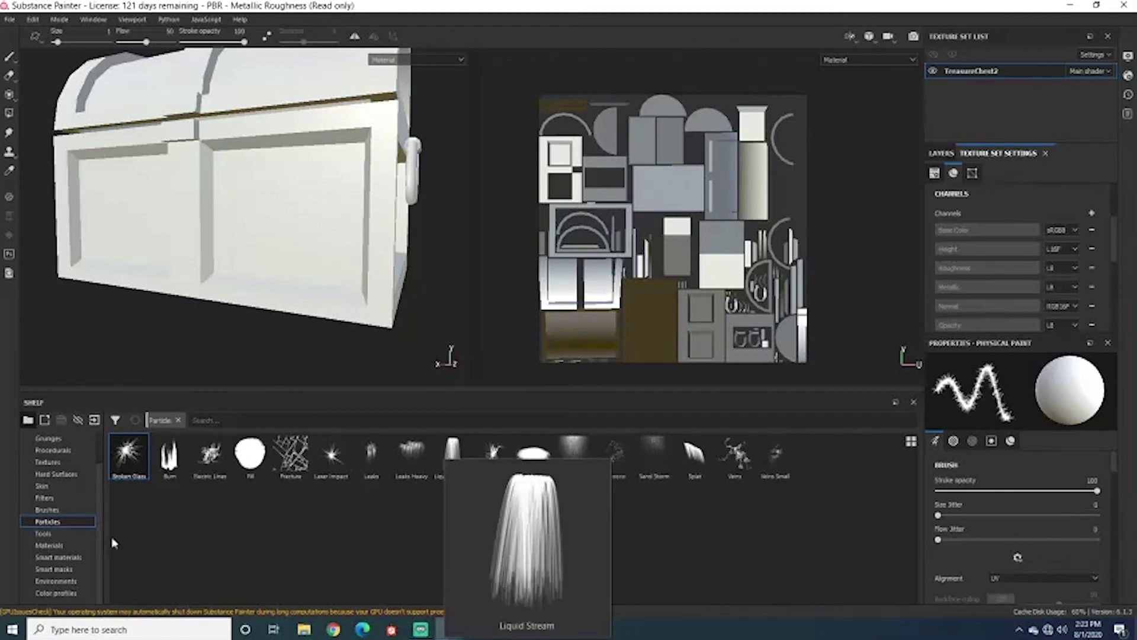
pyautogui.click(41, 533)
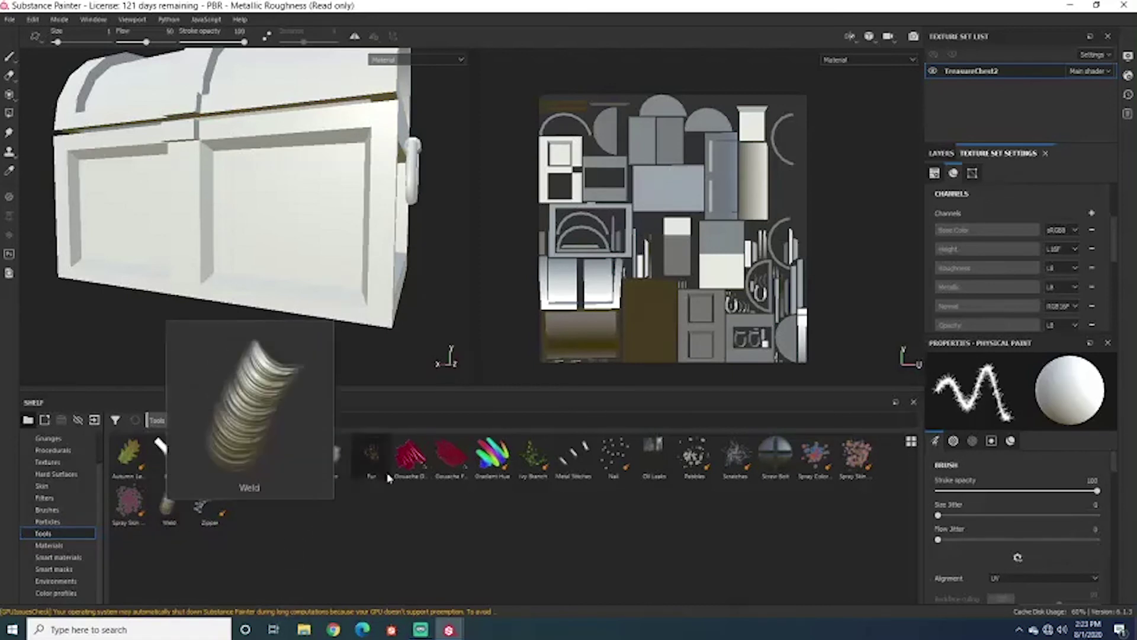
pyautogui.moveTo(637, 472)
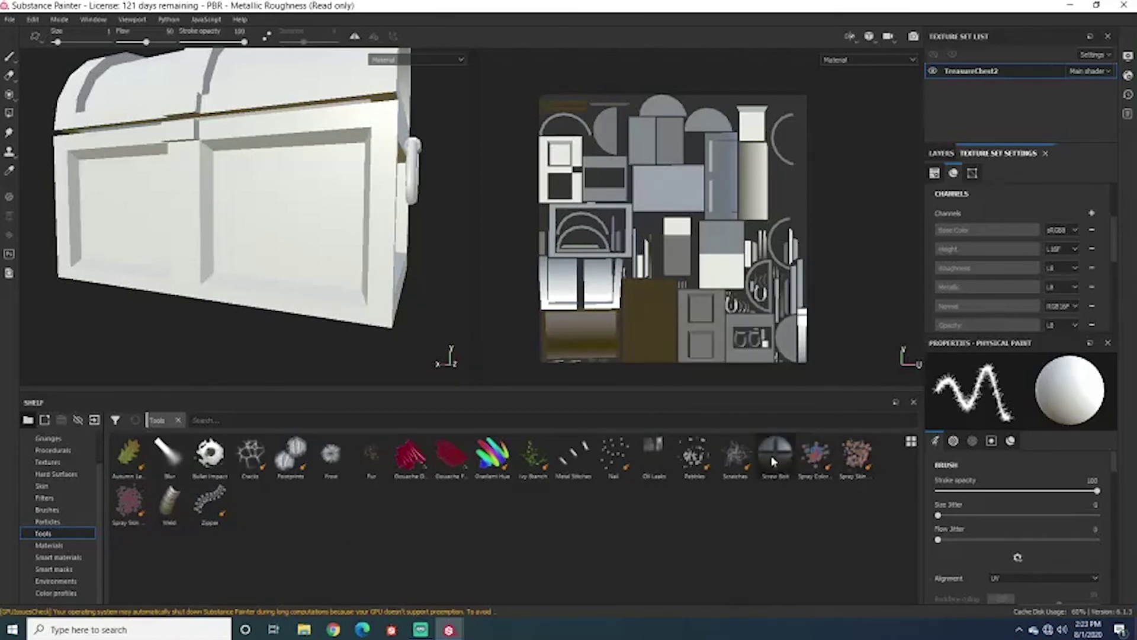
# Try the Screw Bolt tool at size 17.11 with two test stamps on the chest's front panel, undoing each.
pyautogui.click(773, 461)
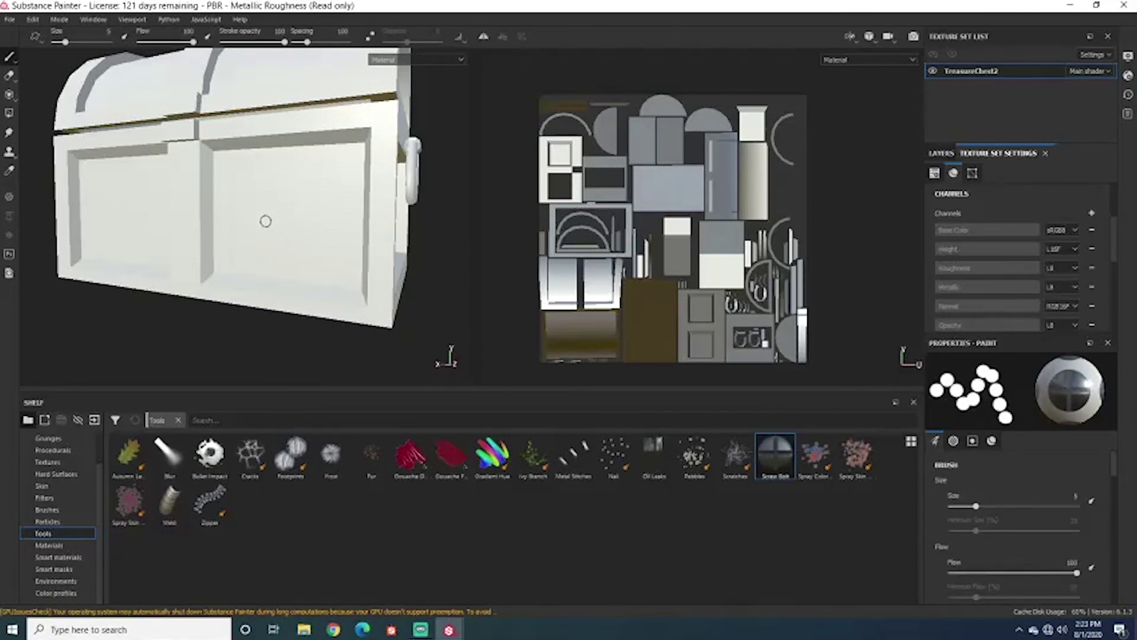
pyautogui.moveTo(266, 221)
pyautogui.keyDown('ctrl'); pyautogui.mouseDown(button='right')
pyautogui.moveTo(228, 222)
pyautogui.moveTo(315, 233)
pyautogui.moveTo(261, 233)
pyautogui.mouseUp(button='right'); pyautogui.keyUp('ctrl')
pyautogui.click(262, 234)
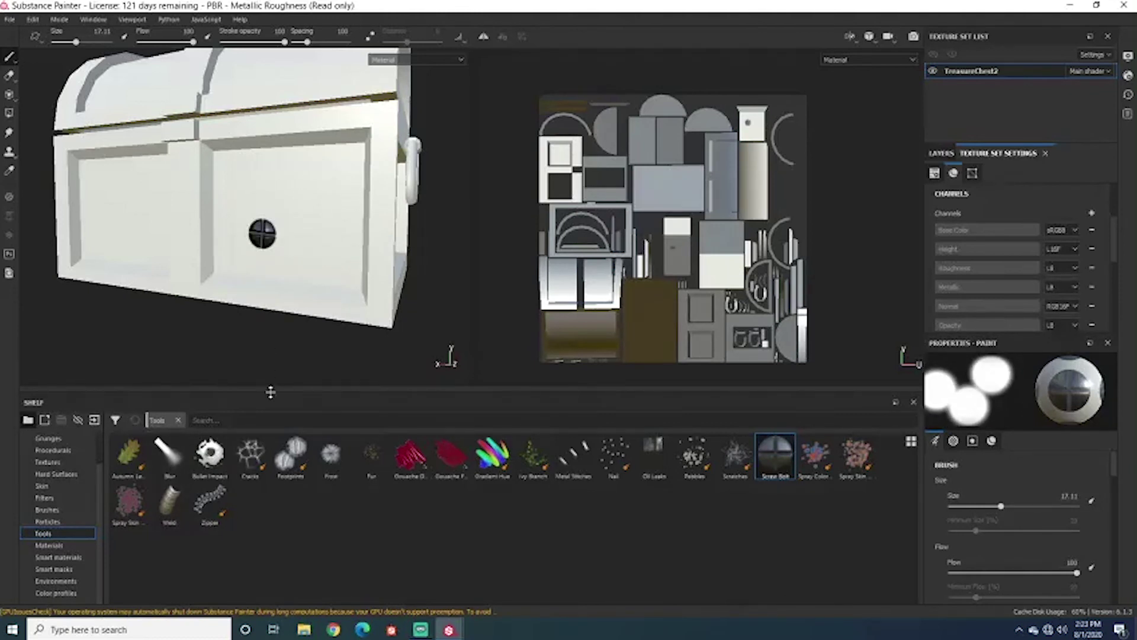
pyautogui.hotkey('ctrl', 'z')
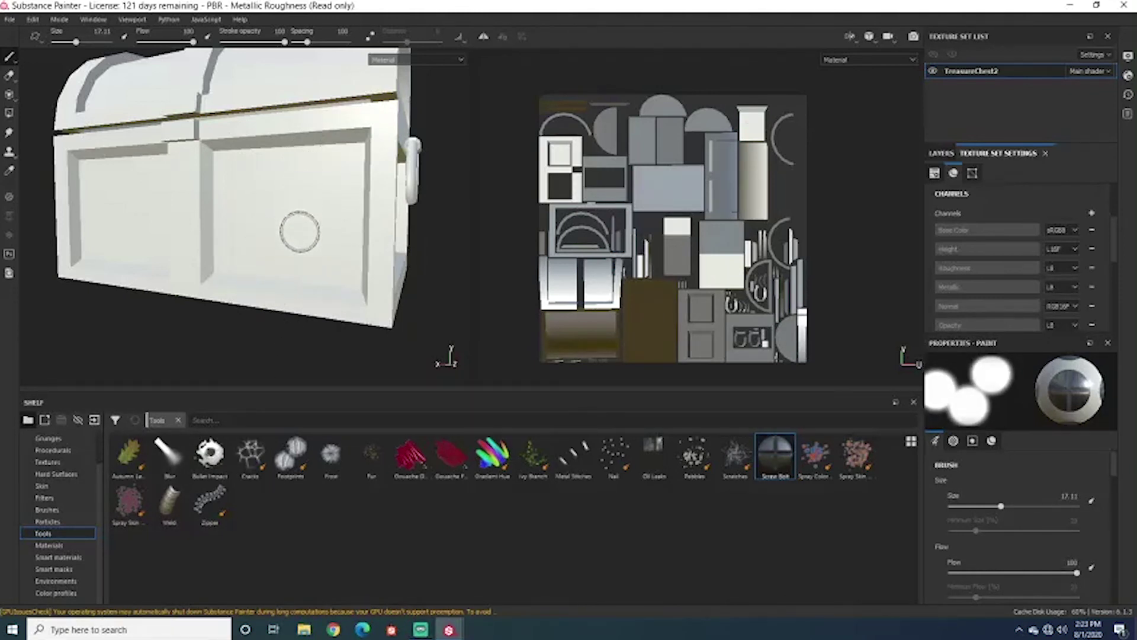
pyautogui.click(300, 259)
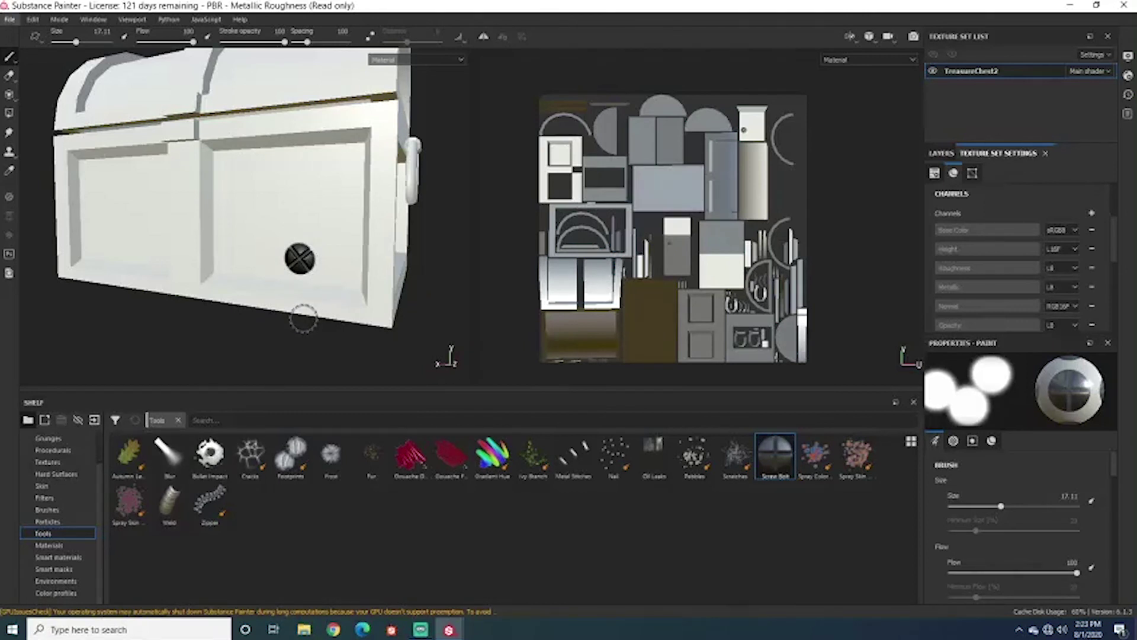
pyautogui.hotkey('ctrl', 'z')
# Face the chest from the front and look through the shelf's Materials category.
pyautogui.keyDown('alt'); pyautogui.moveTo(239, 236); pyautogui.dragTo(350, 268); pyautogui.keyUp('alt')
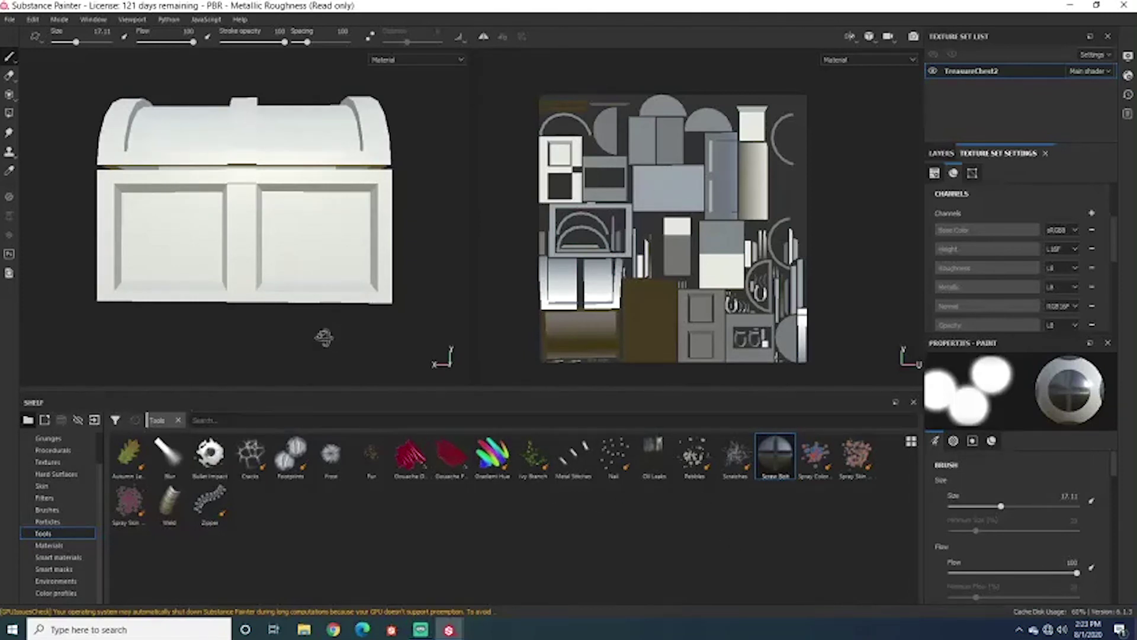
pyautogui.keyDown('alt'); pyautogui.moveTo(324, 338); pyautogui.dragTo(320, 343); pyautogui.keyUp('alt')
pyautogui.click(50, 545)
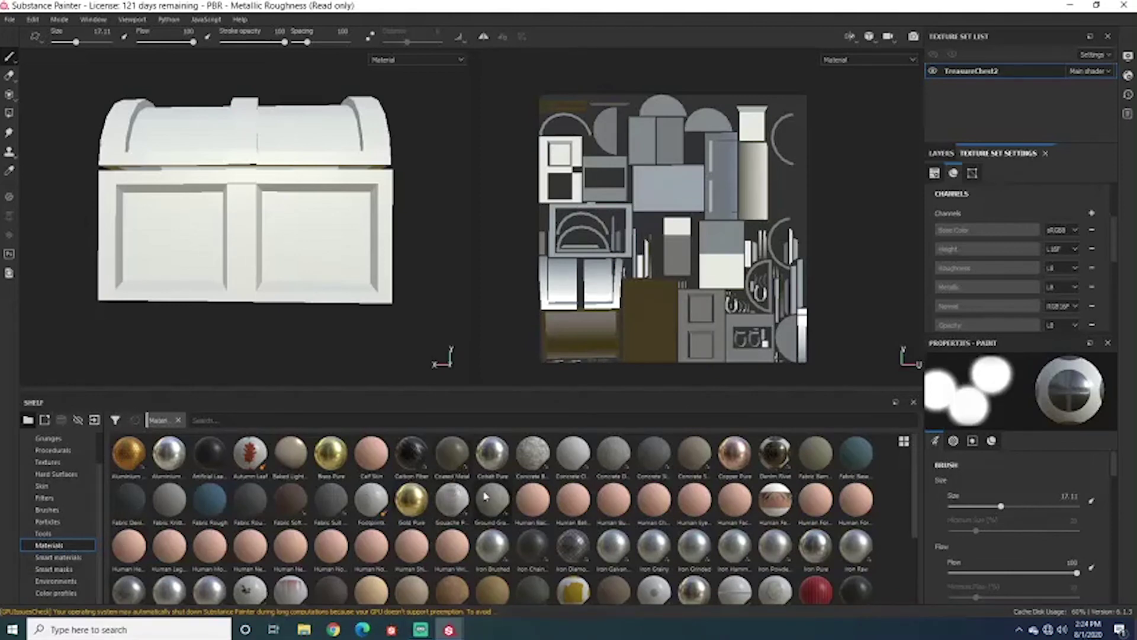
pyautogui.scroll(-3, 464, 515)
pyautogui.scroll(3, 463, 511)
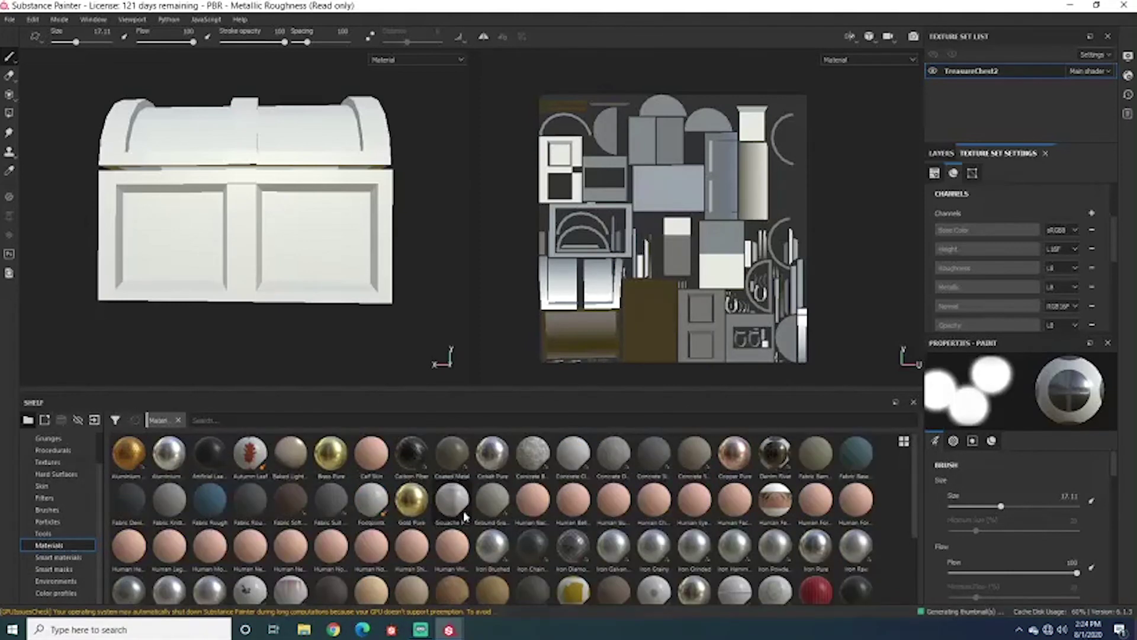
# Apply the Brass Pure material to the whole chest as a new layer above Layer 1.
pyautogui.click(943, 153)
pyautogui.moveTo(325, 455); pyautogui.dragTo(979, 192)
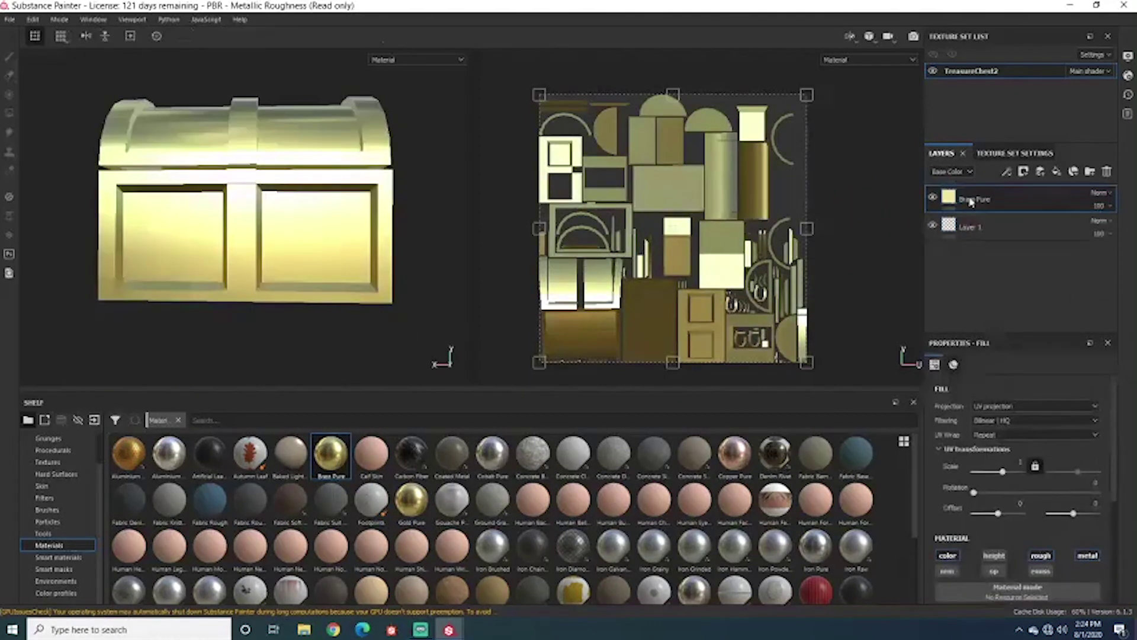
pyautogui.keyDown('alt'); pyautogui.moveTo(323, 235); pyautogui.dragTo(265, 231); pyautogui.keyUp('alt')
pyautogui.moveTo(359, 254)
pyautogui.keyDown('alt'); pyautogui.mouseDown()
pyautogui.moveTo(279, 271)
pyautogui.moveTo(360, 257)
pyautogui.mouseUp(); pyautogui.keyUp('alt')
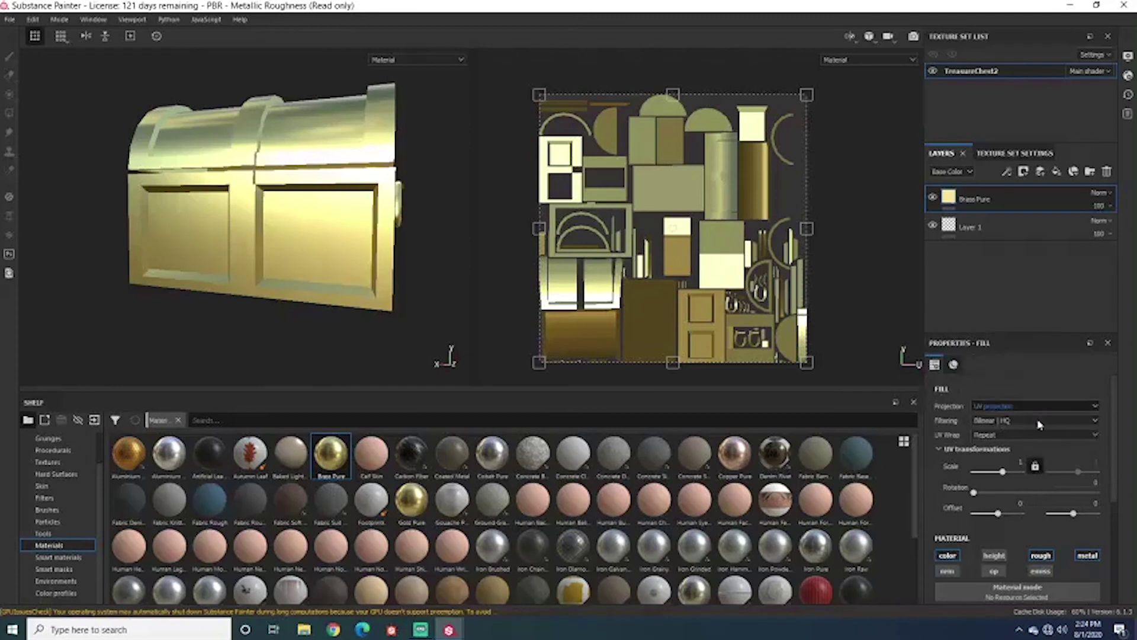
# Examine the Brass Pure layer's fill properties, including its projection, base color, roughness and metallic settings.
pyautogui.scroll(-3, 1041, 490)
pyautogui.scroll(3, 1040, 490)
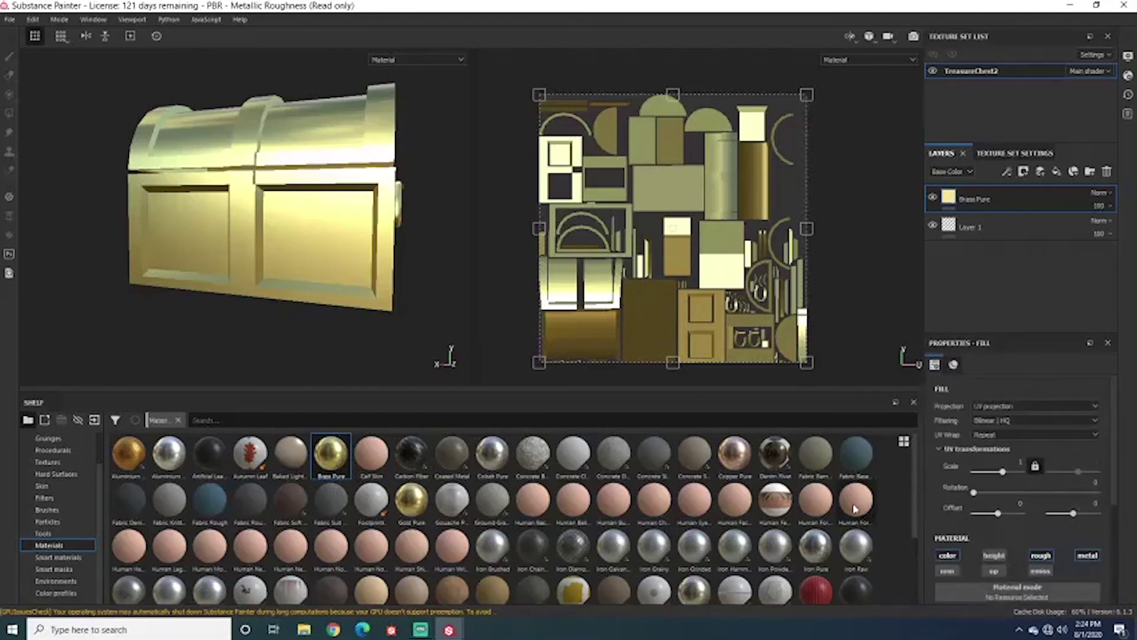
pyautogui.scroll(-5, 1026, 477)
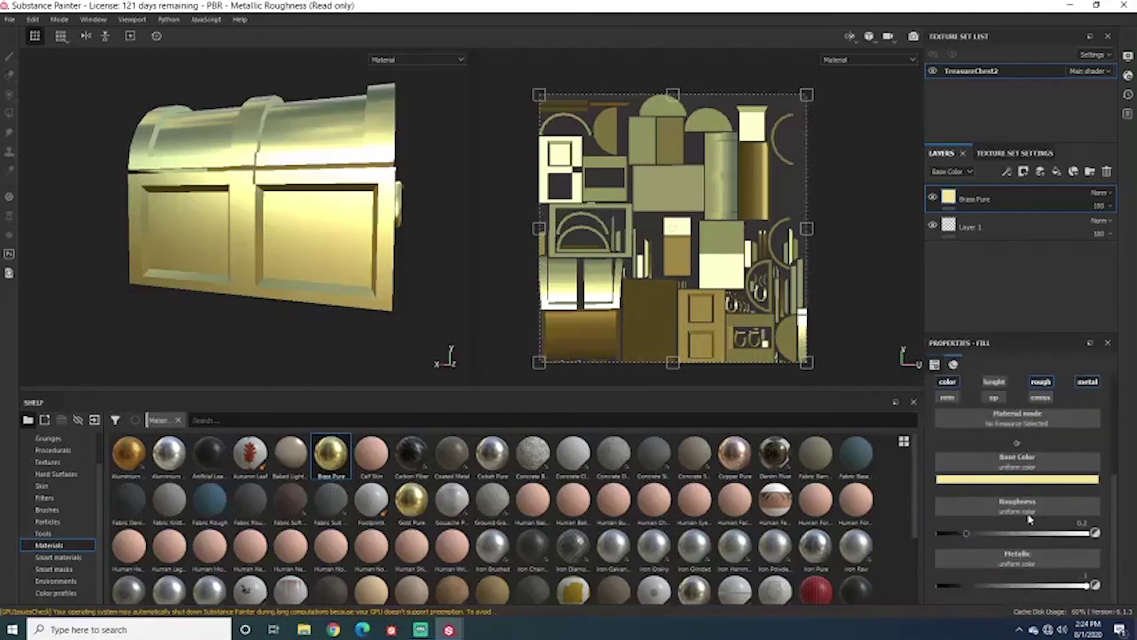
pyautogui.scroll(5, 1048, 438)
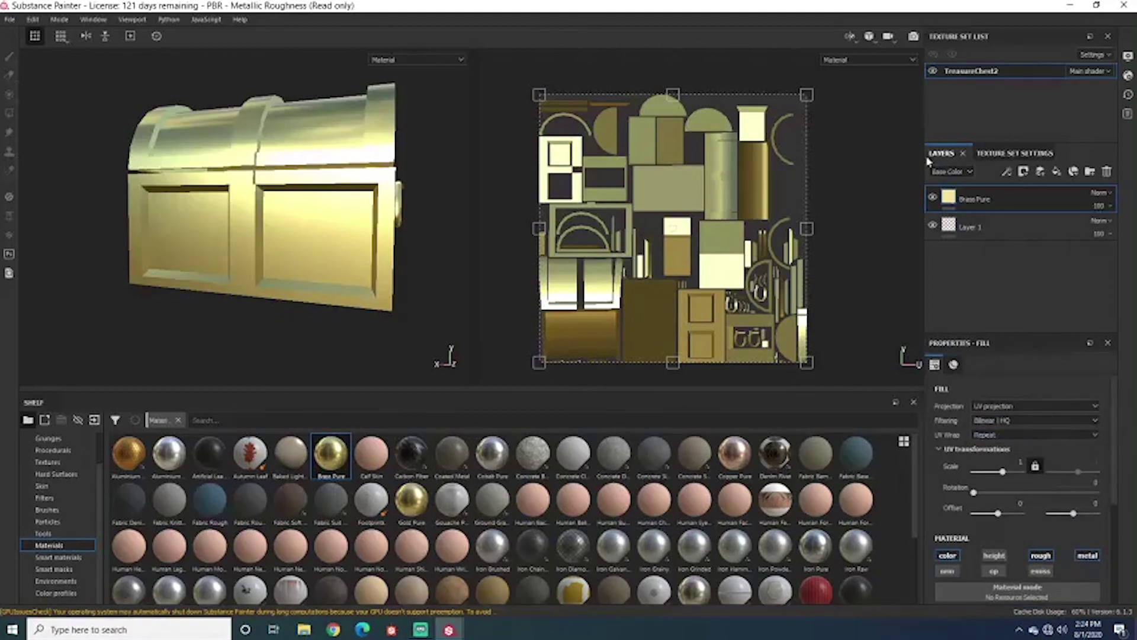
# Delete the Brass Pure layer from the layer stack.
pyautogui.moveTo(1046, 201); pyautogui.dragTo(1052, 218)
pyautogui.press('Delete')
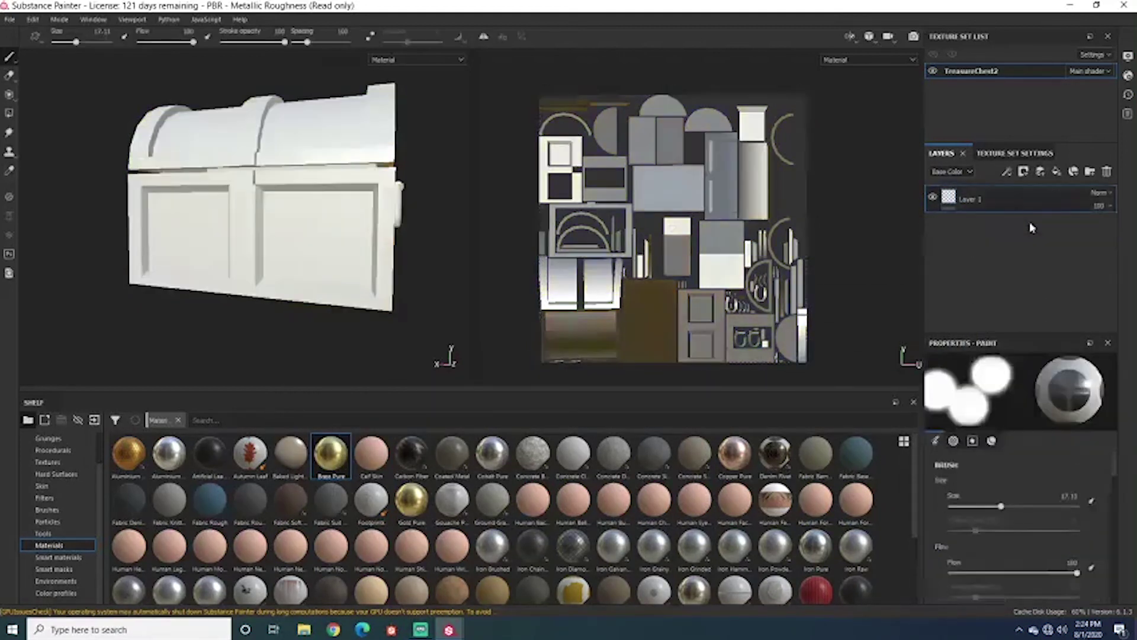
pyautogui.keyDown('alt'); pyautogui.moveTo(319, 146); pyautogui.dragTo(269, 148); pyautogui.keyUp('alt')
pyautogui.keyDown('alt'); pyautogui.moveTo(399, 290); pyautogui.dragTo(388, 312); pyautogui.keyUp('alt')
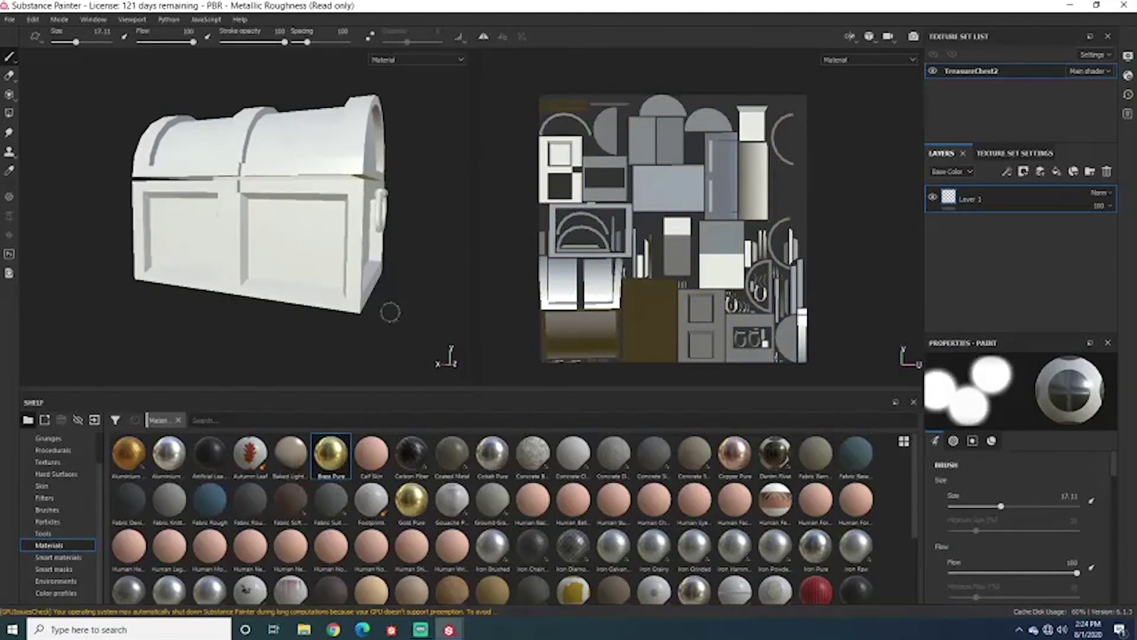
# Show the Smart materials category in the shelf and return to Materials for comparison.
pyautogui.click(65, 557)
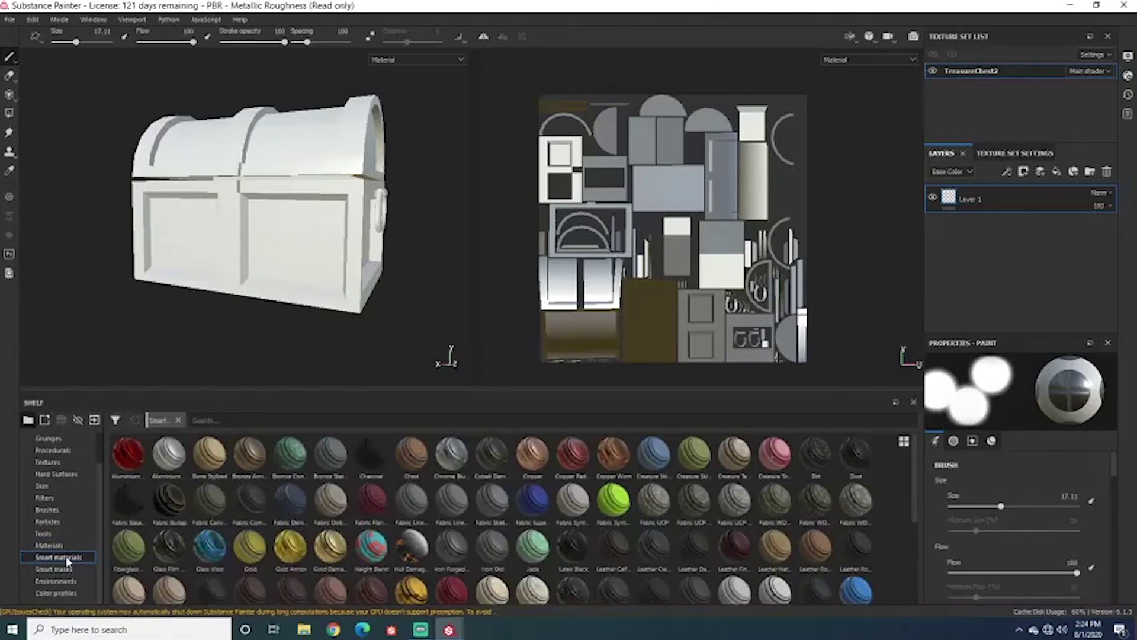
pyautogui.click(67, 547)
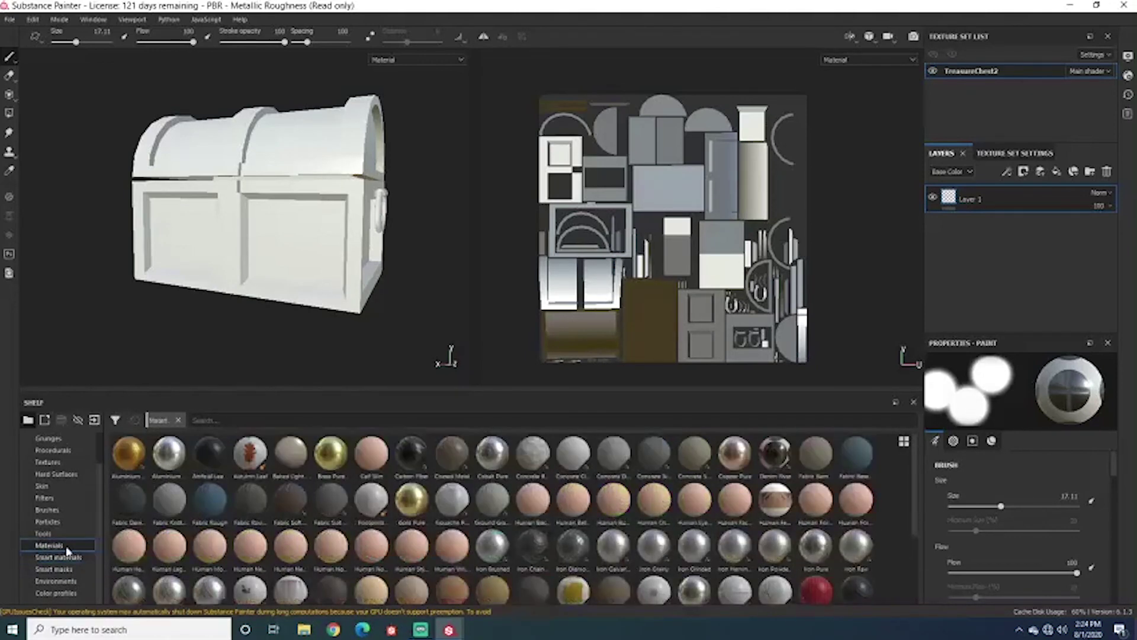
# Browse the Smart materials and Smart masks categories in the shelf, previewing the Dirt and Dust Surface masks.
pyautogui.click(83, 558)
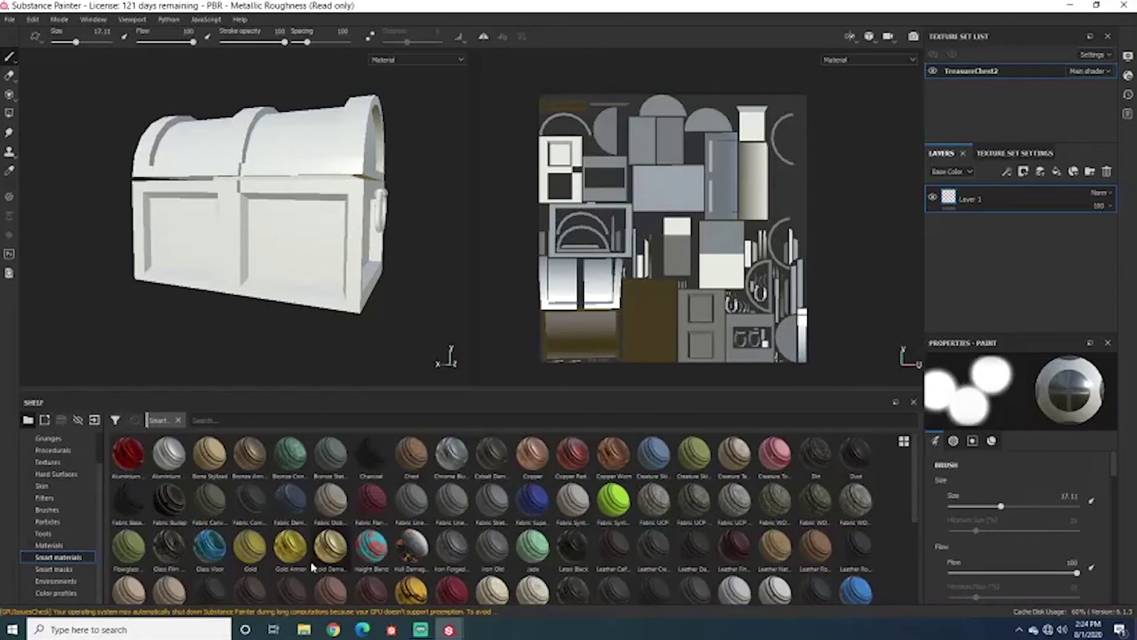
pyautogui.scroll(-5, 312, 566)
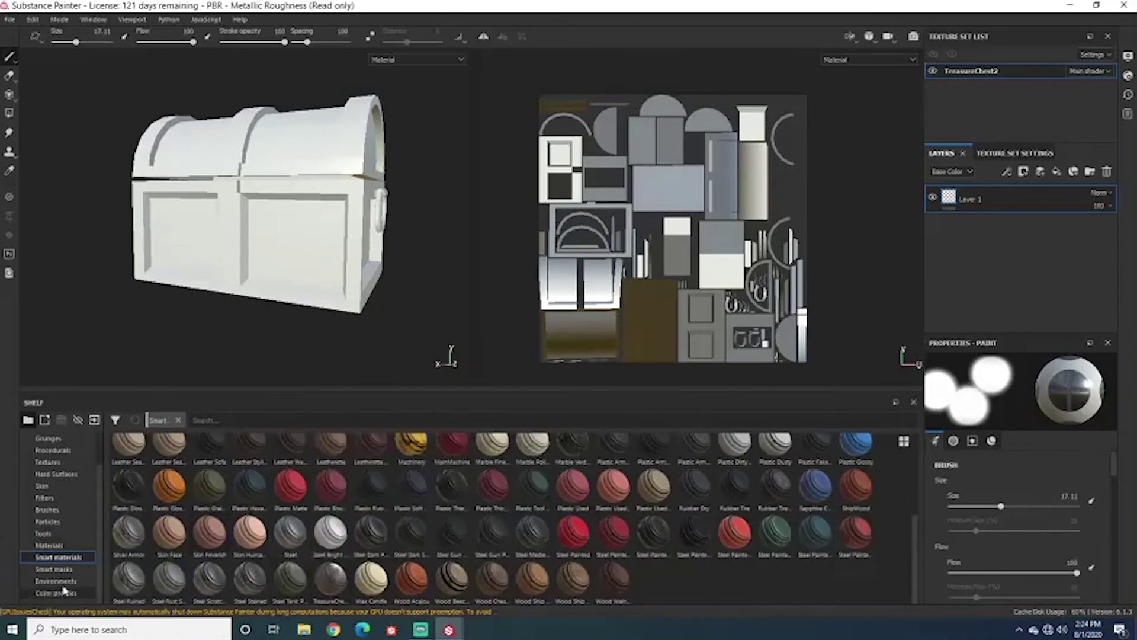
pyautogui.click(54, 569)
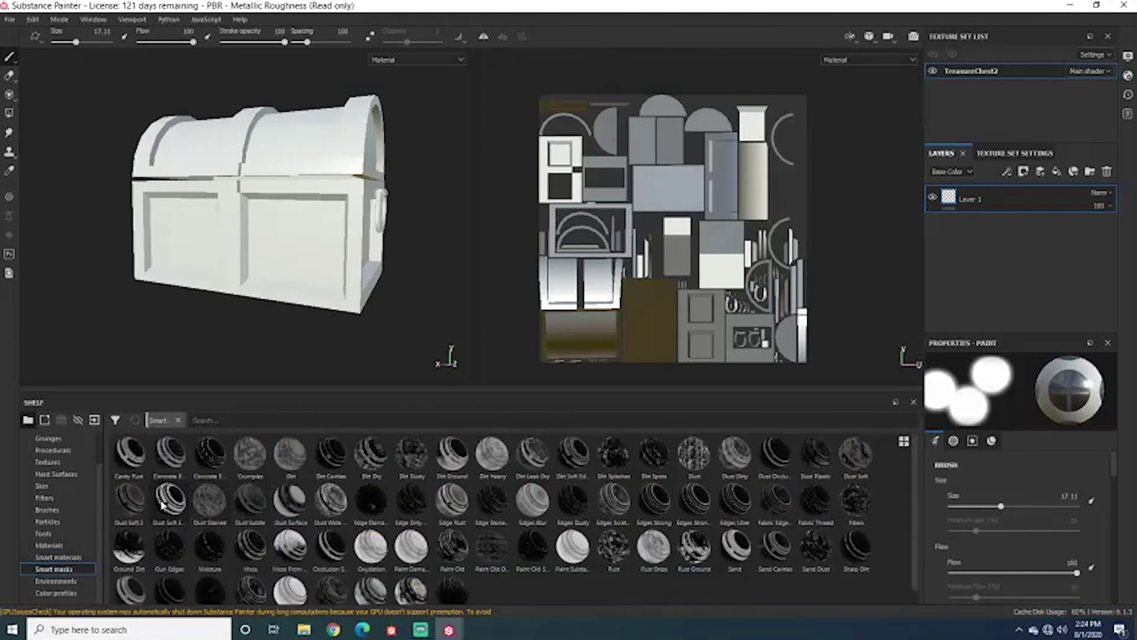
pyautogui.moveTo(303, 471)
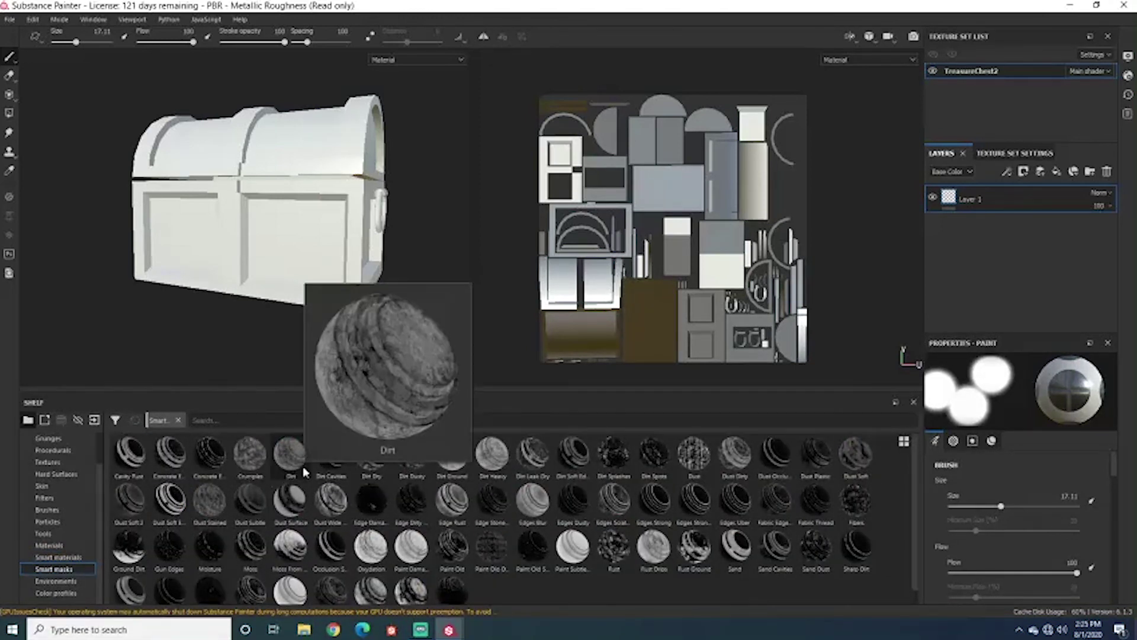
pyautogui.moveTo(243, 450)
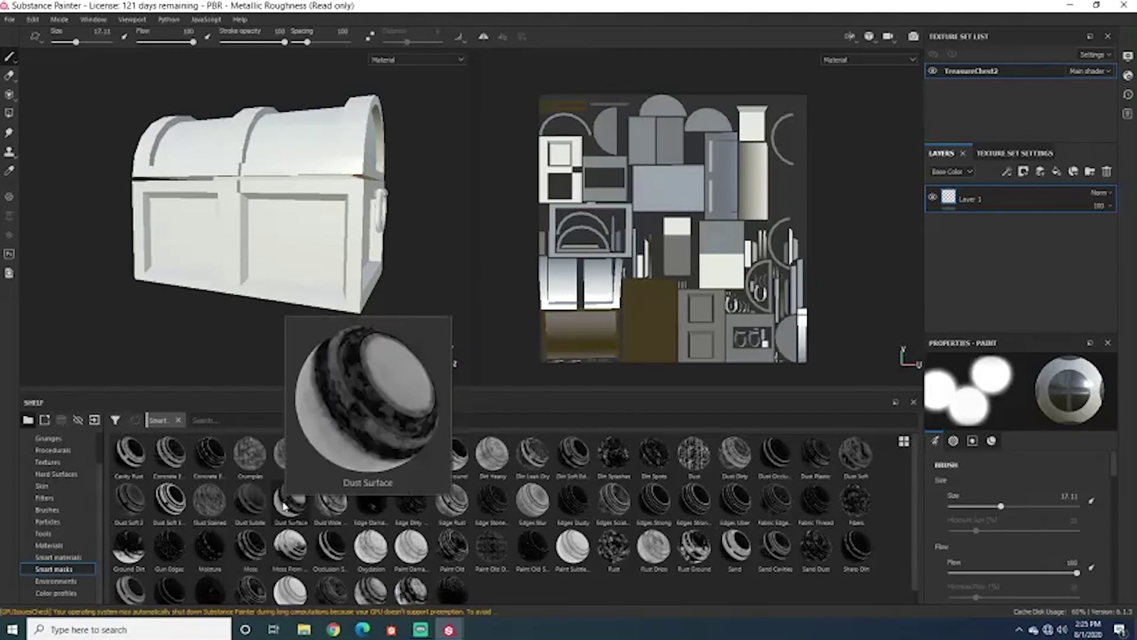
pyautogui.moveTo(281, 497)
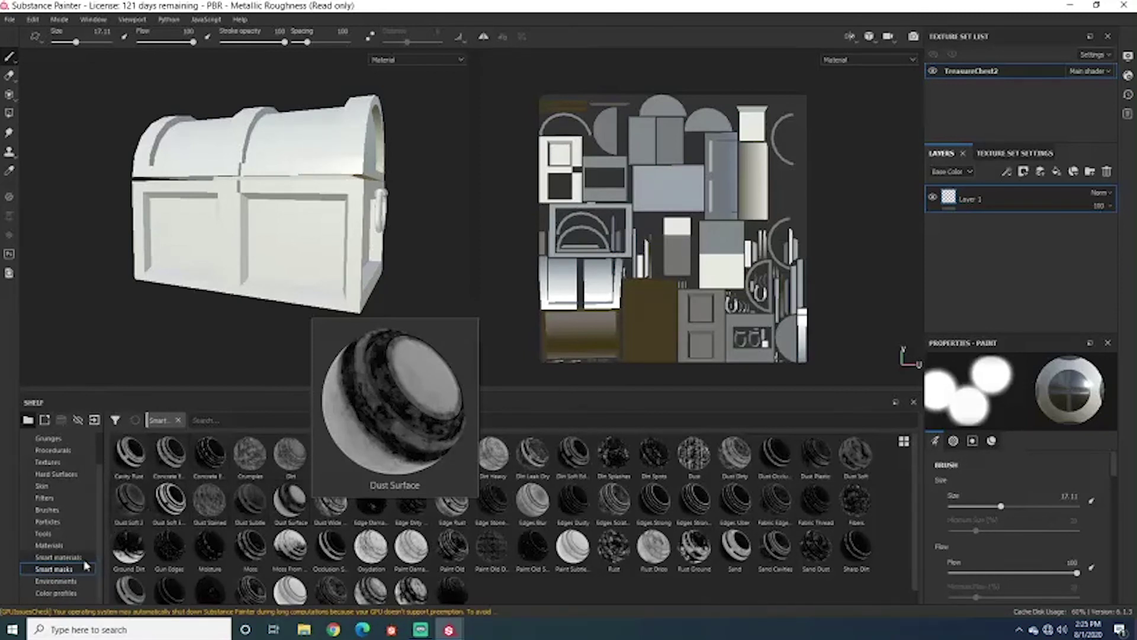
# Show the Environments category in the shelf and rotate the environment lighting around the chest.
pyautogui.click(62, 582)
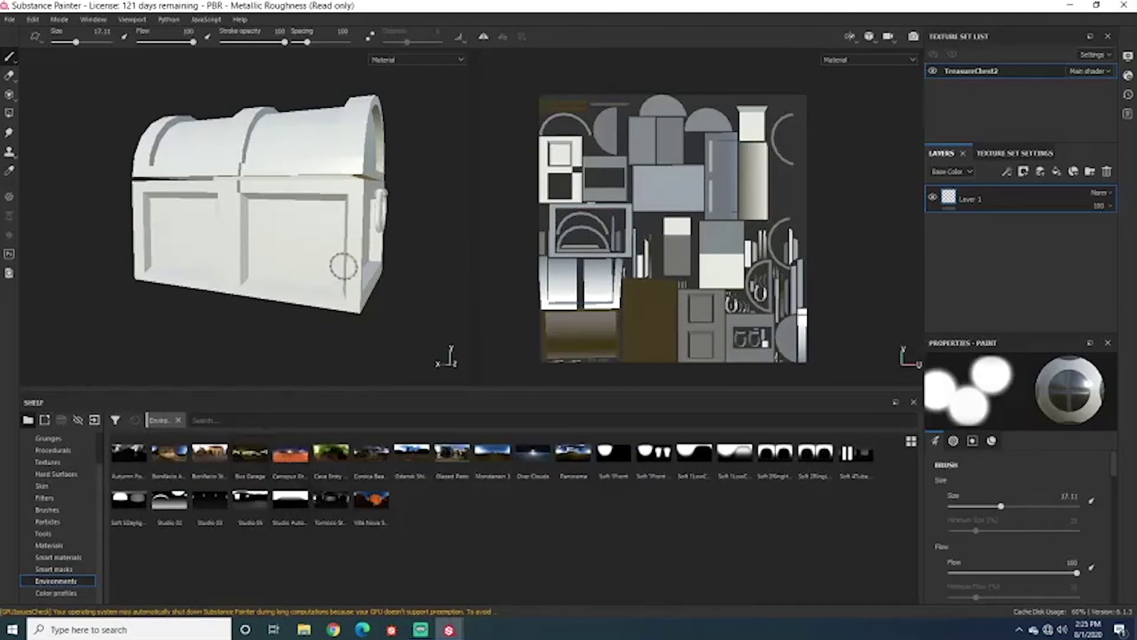
pyautogui.moveTo(329, 261)
pyautogui.keyDown('shift'); pyautogui.mouseDown(button='right')
pyautogui.moveTo(406, 241)
pyautogui.moveTo(346, 243)
pyautogui.moveTo(299, 266)
pyautogui.moveTo(311, 275)
pyautogui.mouseUp(button='right'); pyautogui.keyUp('shift')
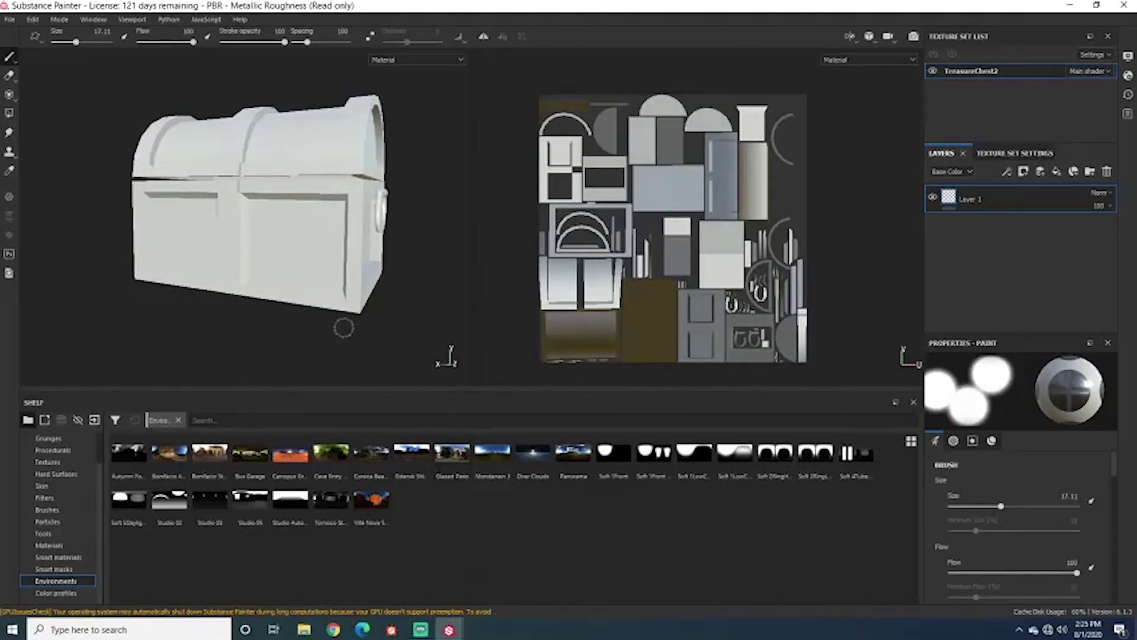
pyautogui.moveTo(332, 332)
pyautogui.keyDown('alt'); pyautogui.mouseDown()
pyautogui.moveTo(349, 337)
pyautogui.moveTo(376, 246)
pyautogui.moveTo(299, 228)
pyautogui.mouseUp(); pyautogui.keyUp('alt')
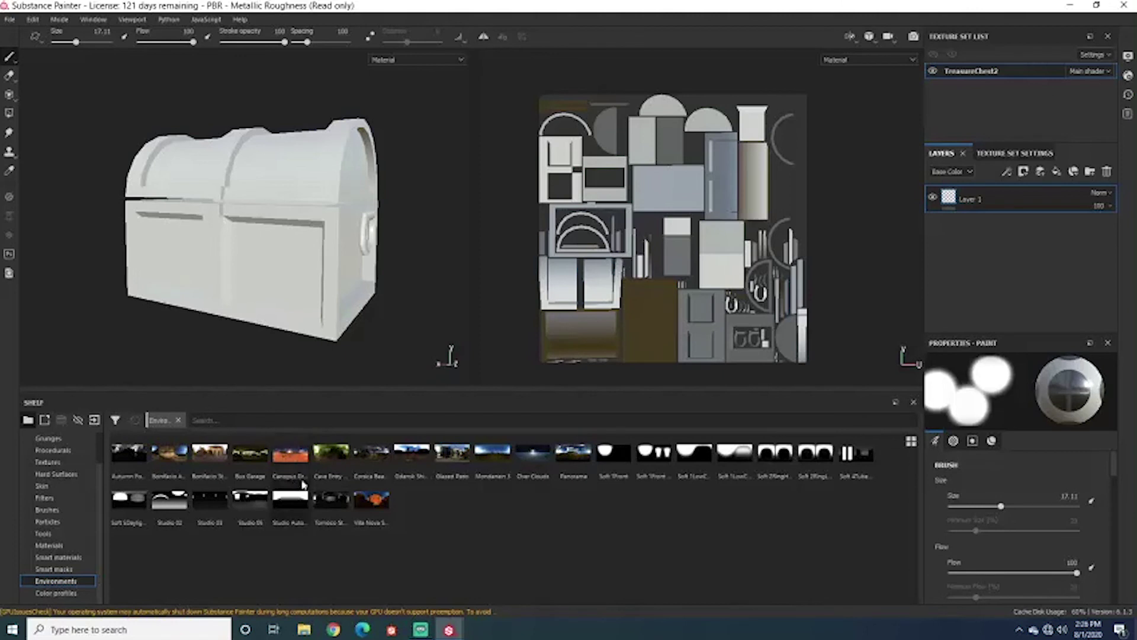
# Preview environment maps such as Corsica Beach, Glazed Patio, Cave Entry Forest, Soft 1Front 2Backs and Soft 4TubeBank 2BlackFlags.
pyautogui.moveTo(325, 465)
pyautogui.moveTo(391, 449)
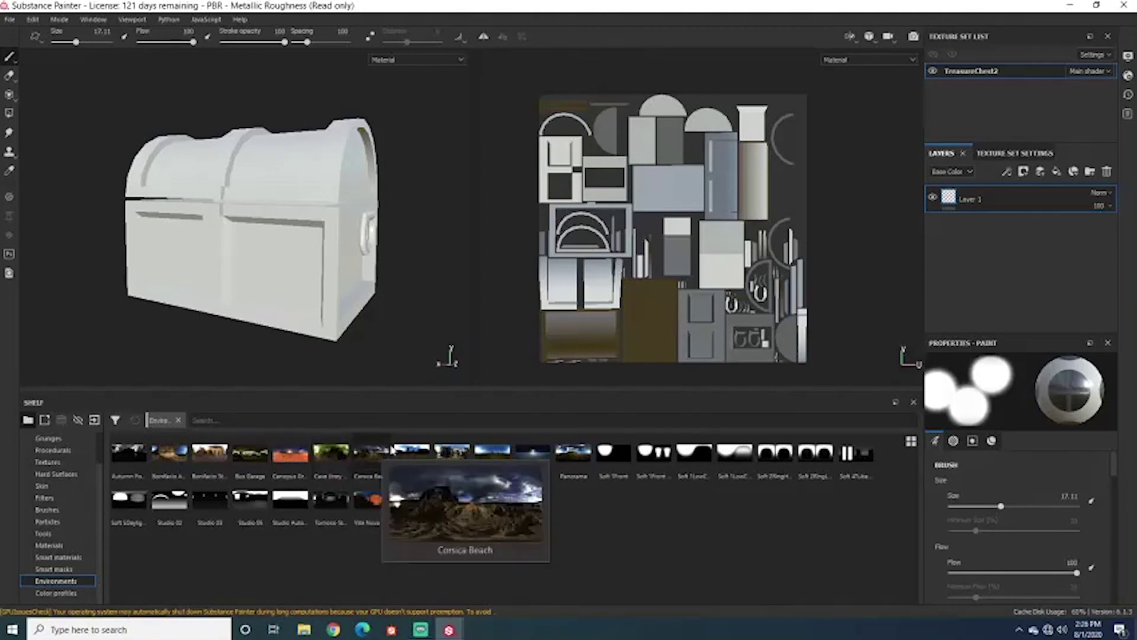
pyautogui.moveTo(454, 450)
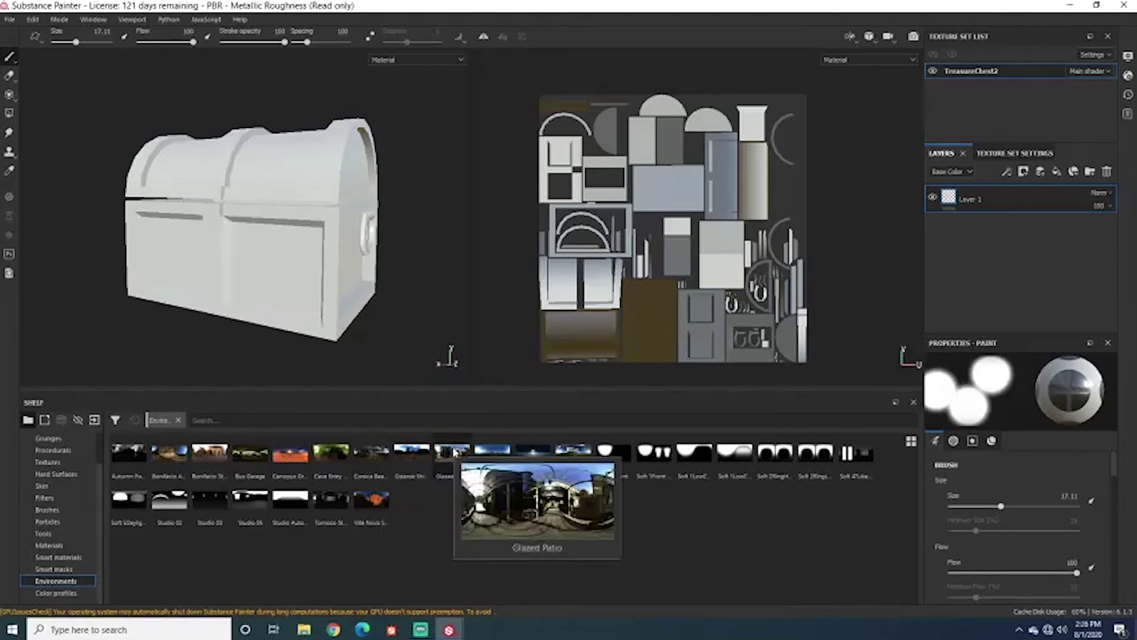
pyautogui.moveTo(505, 453)
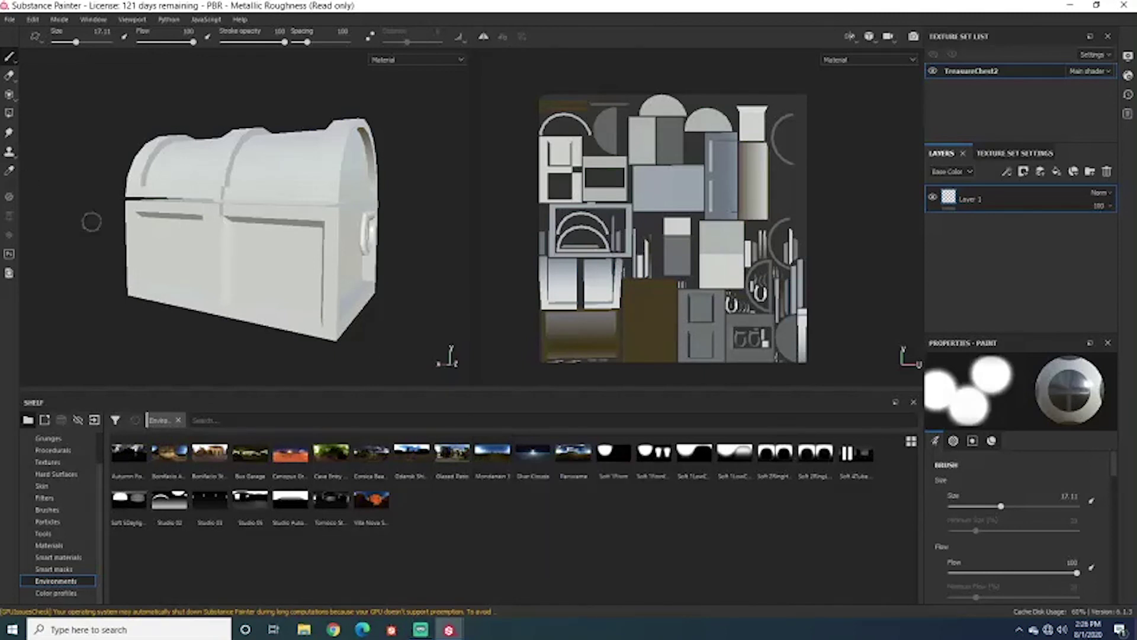
pyautogui.moveTo(231, 247)
pyautogui.keyDown('alt'); pyautogui.mouseDown()
pyautogui.moveTo(251, 265)
pyautogui.moveTo(285, 247)
pyautogui.moveTo(220, 237)
pyautogui.moveTo(249, 264)
pyautogui.moveTo(268, 219)
pyautogui.moveTo(261, 254)
pyautogui.moveTo(246, 247)
pyautogui.mouseUp(); pyautogui.keyUp('alt')
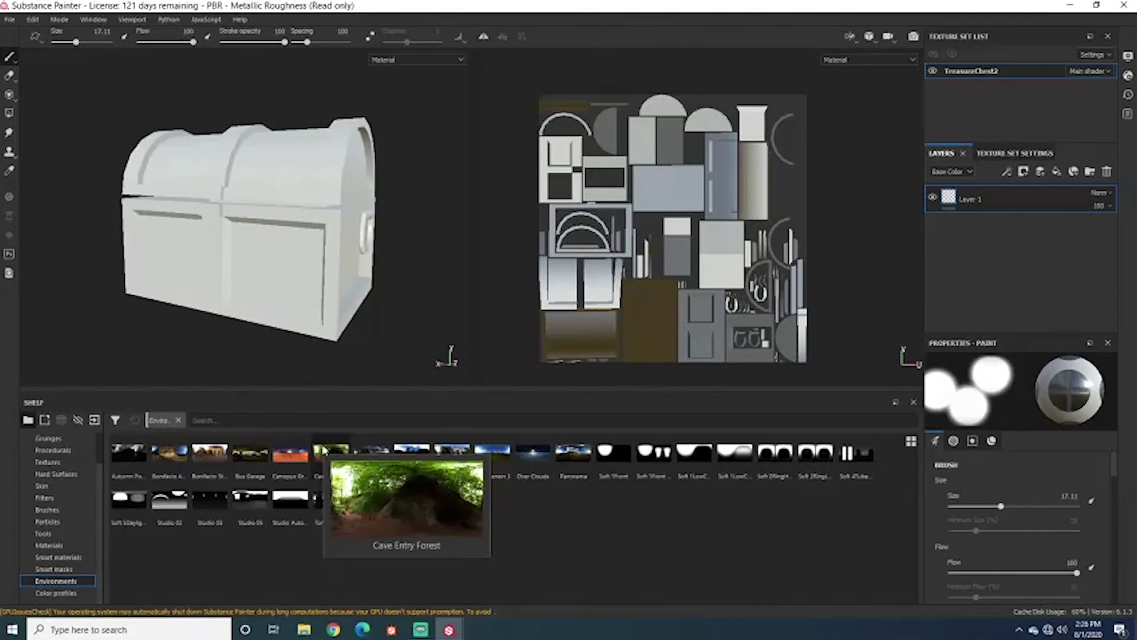
pyautogui.moveTo(286, 462)
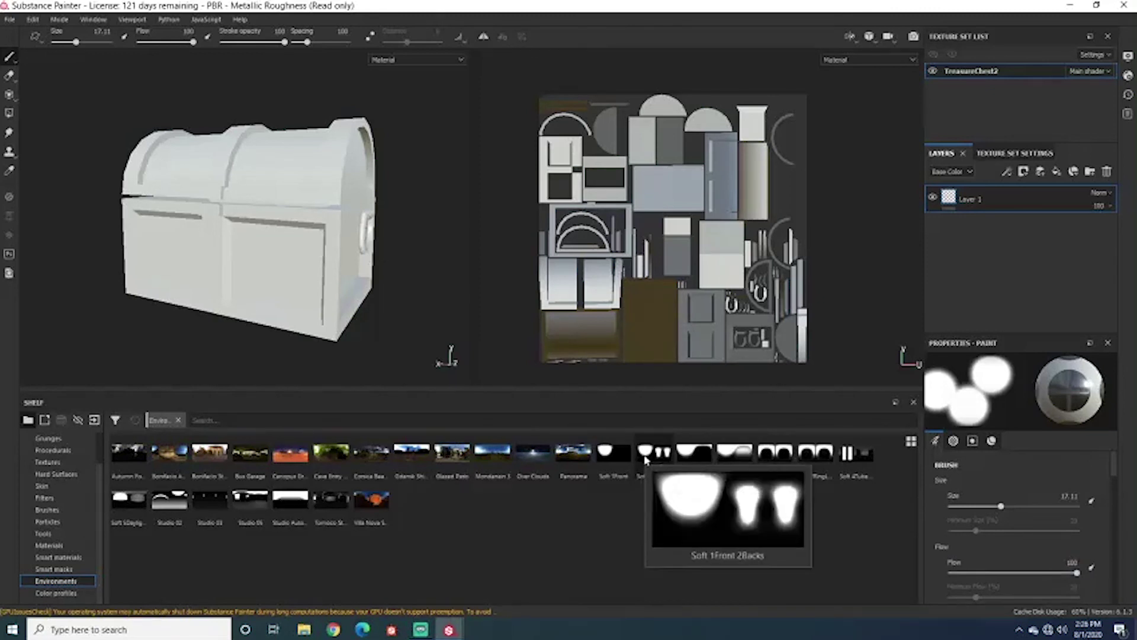
pyautogui.moveTo(868, 453)
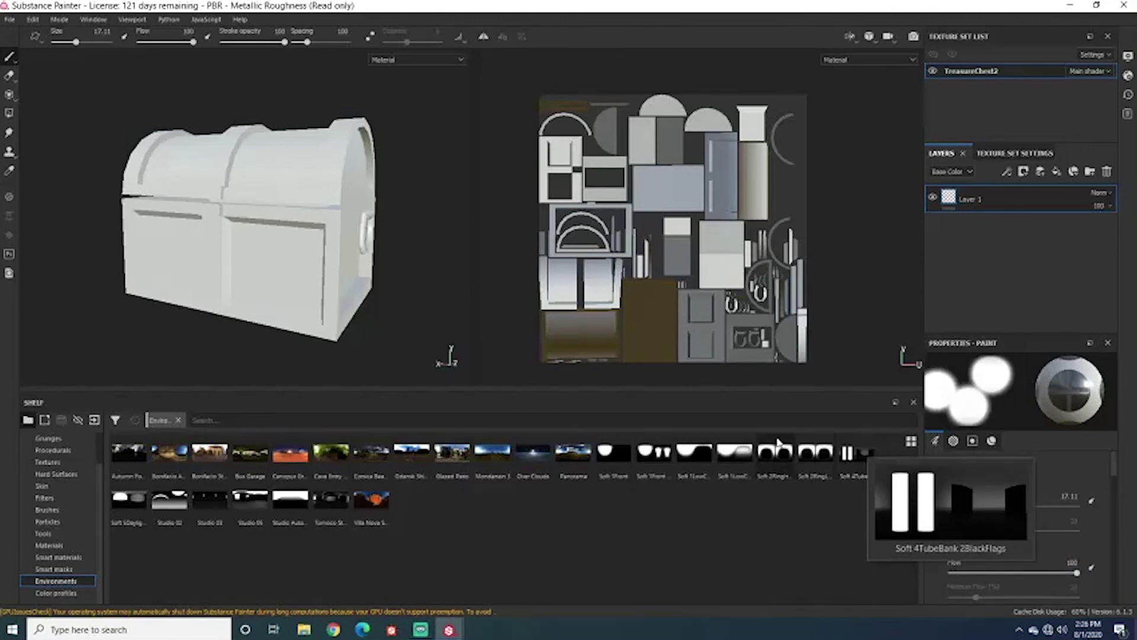
# Rotate the environment lighting again to inspect the shadows on the chest's front panels and lid.
pyautogui.moveTo(300, 322)
pyautogui.keyDown('alt'); pyautogui.mouseDown()
pyautogui.moveTo(318, 310)
pyautogui.moveTo(304, 315)
pyautogui.moveTo(312, 320)
pyautogui.mouseUp(); pyautogui.keyUp('alt')
pyautogui.keyDown('shift'); pyautogui.moveTo(318, 313); pyautogui.dragTo(299, 353, button='right'); pyautogui.keyUp('shift')
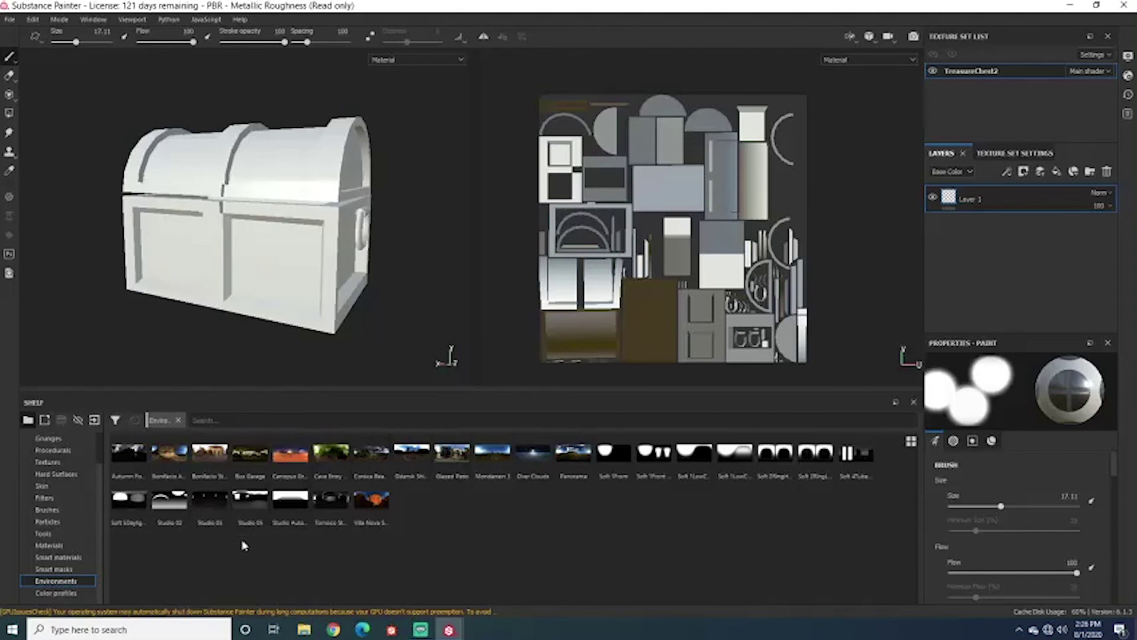
pyautogui.moveTo(191, 308)
pyautogui.keyDown('alt'); pyautogui.mouseDown()
pyautogui.moveTo(216, 322)
pyautogui.moveTo(148, 271)
pyautogui.moveTo(183, 305)
pyautogui.moveTo(217, 293)
pyautogui.mouseUp(); pyautogui.keyUp('alt')
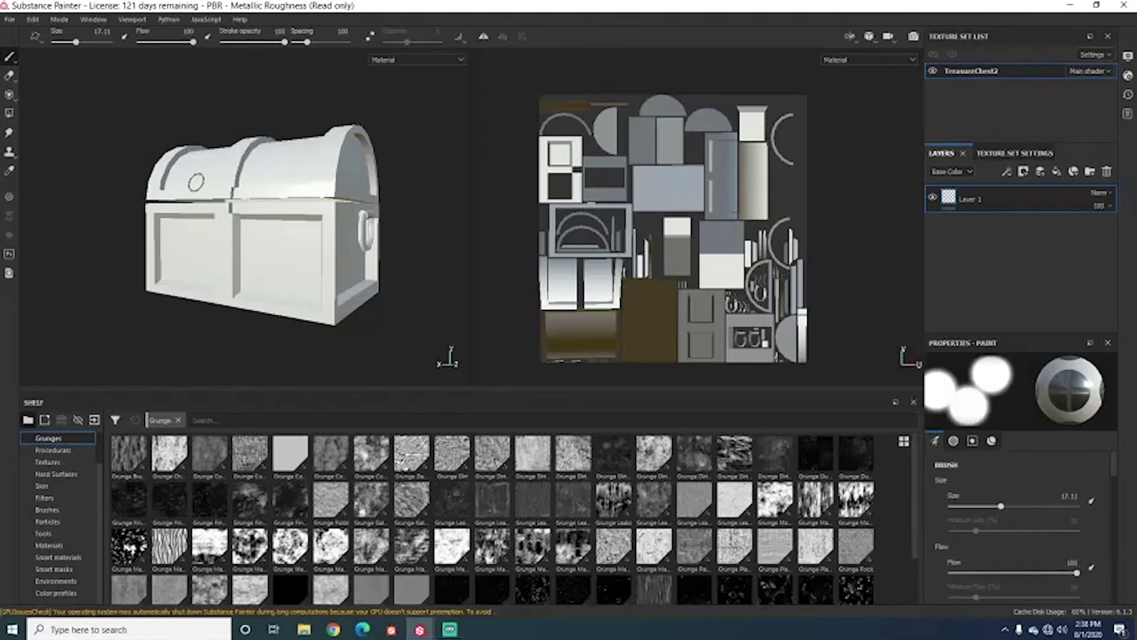
# Remove the Opacity channel from the TreasureChest2 texture set's settings.
pyautogui.moveTo(294, 233)
pyautogui.keyDown('alt'); pyautogui.mouseDown()
pyautogui.moveTo(311, 254)
pyautogui.moveTo(323, 231)
pyautogui.moveTo(305, 185)
pyautogui.moveTo(178, 201)
pyautogui.moveTo(343, 222)
pyautogui.moveTo(367, 210)
pyautogui.moveTo(300, 241)
pyautogui.moveTo(350, 246)
pyautogui.moveTo(291, 246)
pyautogui.moveTo(353, 230)
pyautogui.moveTo(358, 304)
pyautogui.moveTo(300, 325)
pyautogui.moveTo(347, 201)
pyautogui.moveTo(310, 223)
pyautogui.mouseUp(); pyautogui.keyUp('alt')
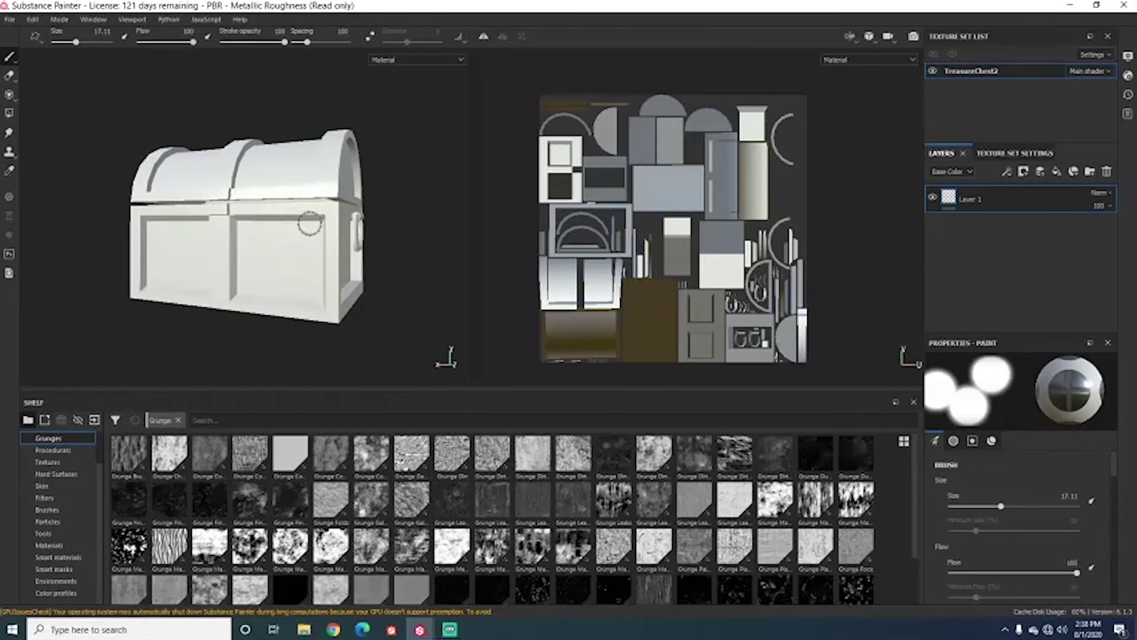
pyautogui.scroll(3, 302, 231)
pyautogui.keyDown('alt'); pyautogui.moveTo(252, 220); pyautogui.dragTo(273, 211, button='middle'); pyautogui.keyUp('alt')
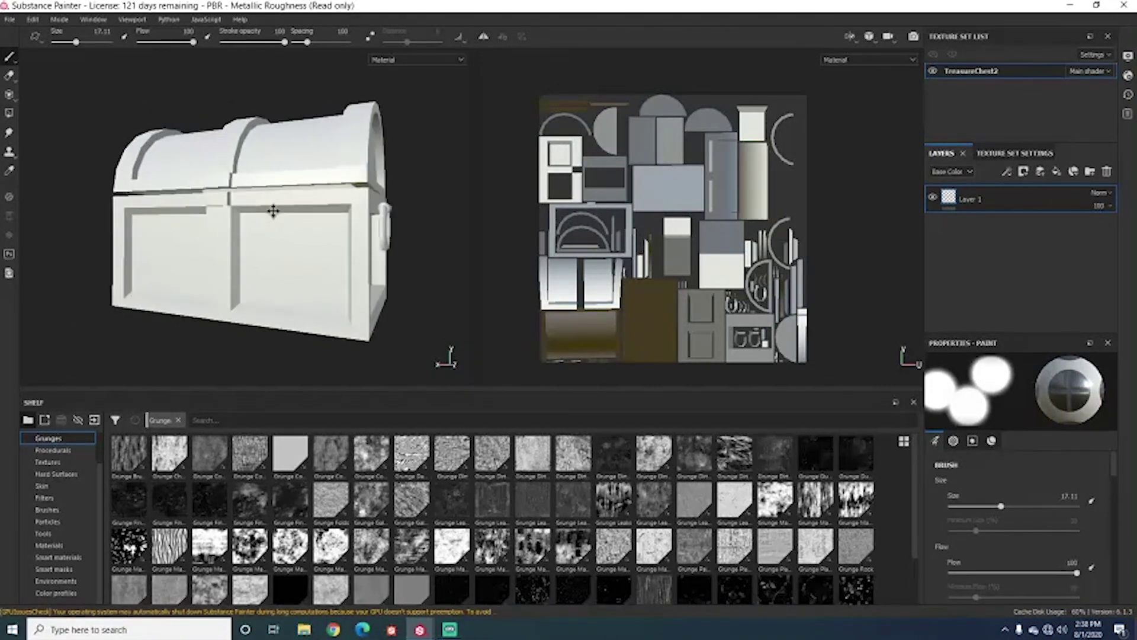
pyautogui.scroll(-2, 273, 211)
pyautogui.click(992, 152)
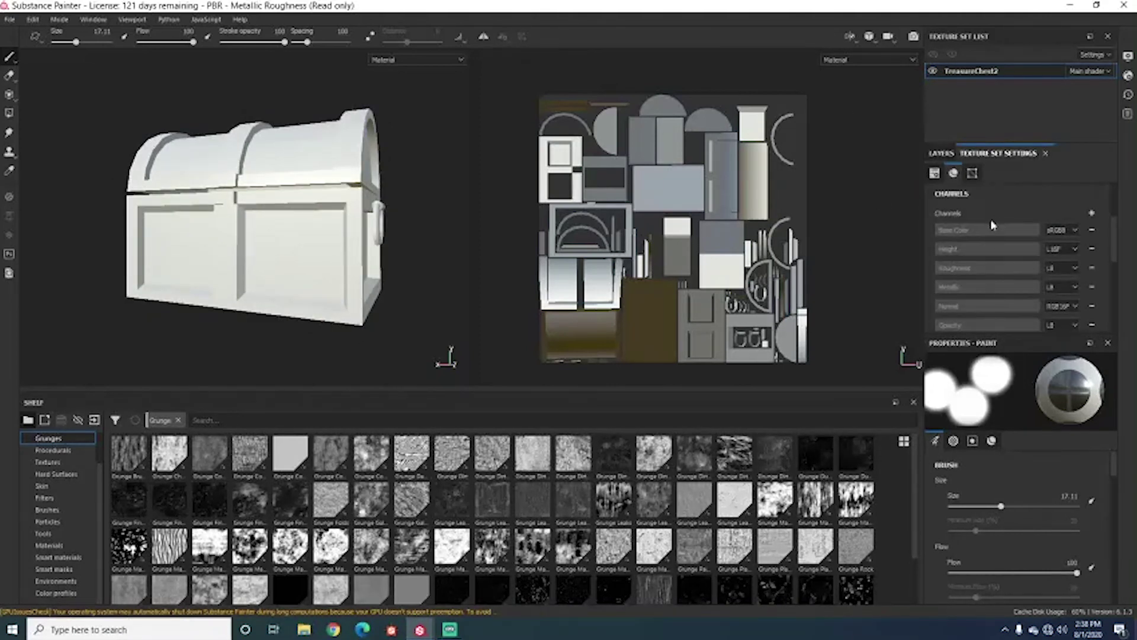
pyautogui.scroll(-1, 993, 290)
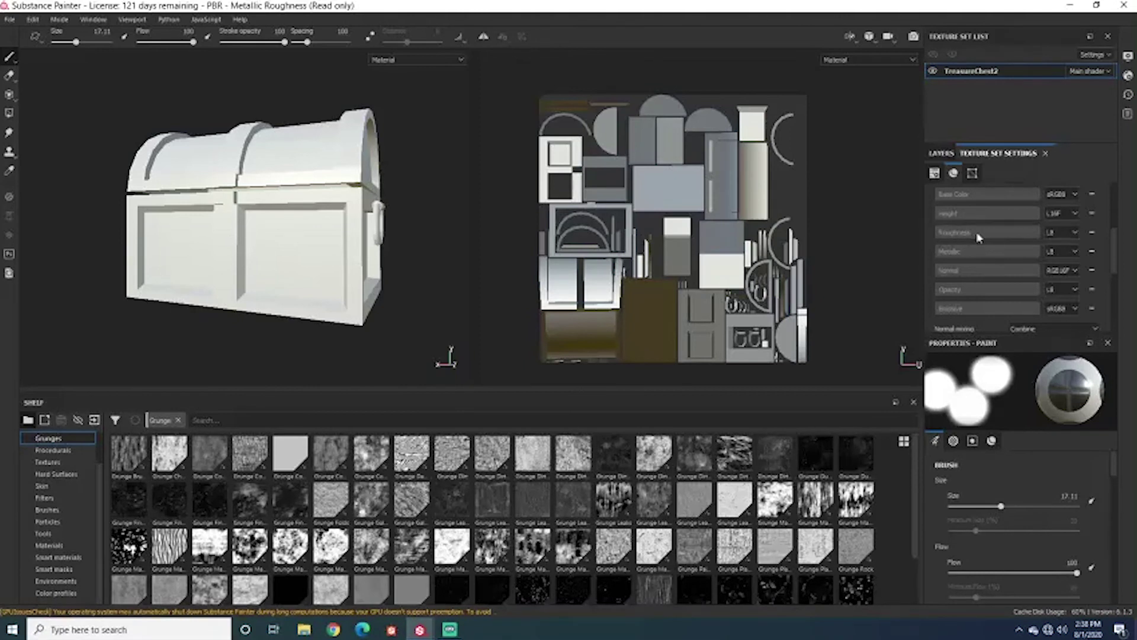
pyautogui.scroll(-1, 957, 298)
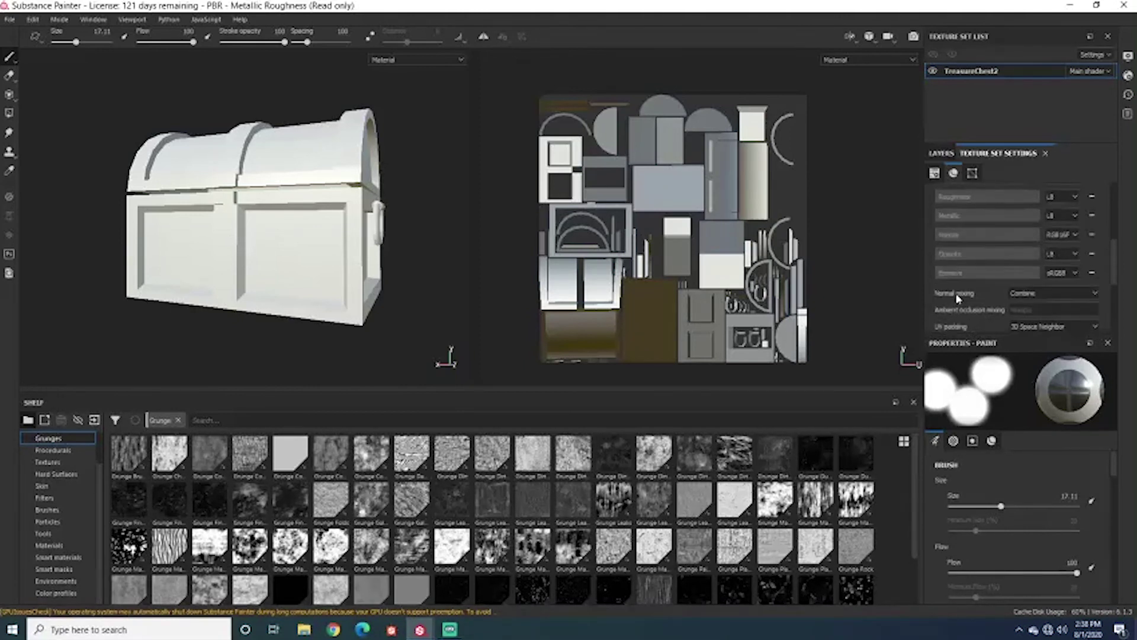
pyautogui.click(1091, 254)
# Examine the texture set's remaining channels, mixing options and mesh map section alongside the chest's front and side.
pyautogui.moveTo(369, 239)
pyautogui.keyDown('alt'); pyautogui.mouseDown()
pyautogui.moveTo(392, 251)
pyautogui.moveTo(381, 254)
pyautogui.mouseUp(); pyautogui.keyUp('alt')
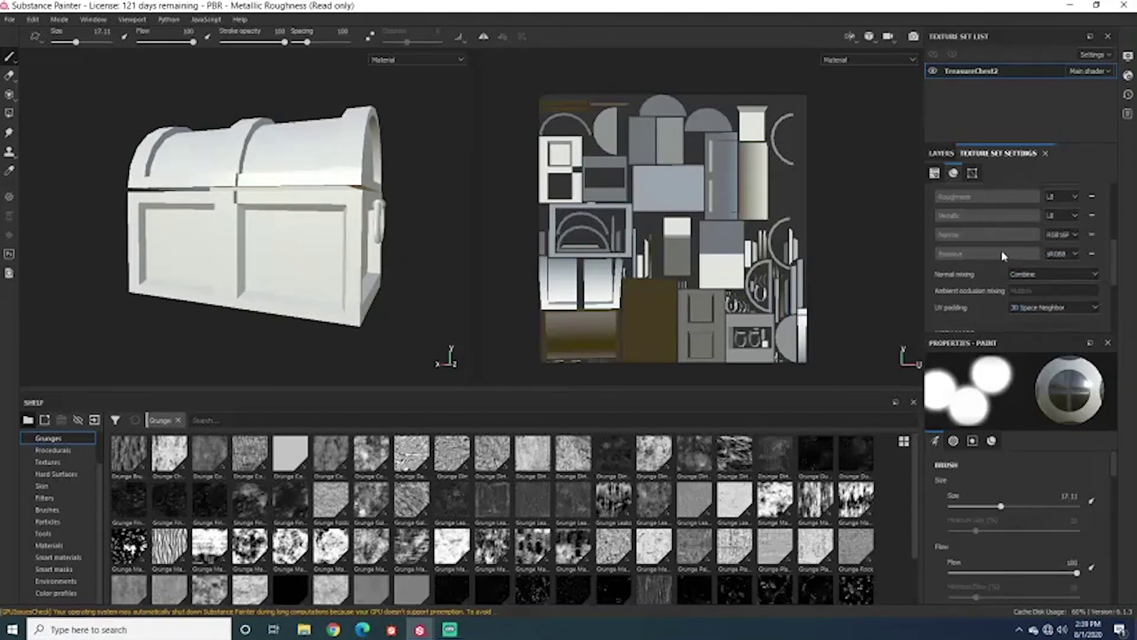
pyautogui.scroll(5, 1003, 255)
pyautogui.scroll(-10, 1003, 256)
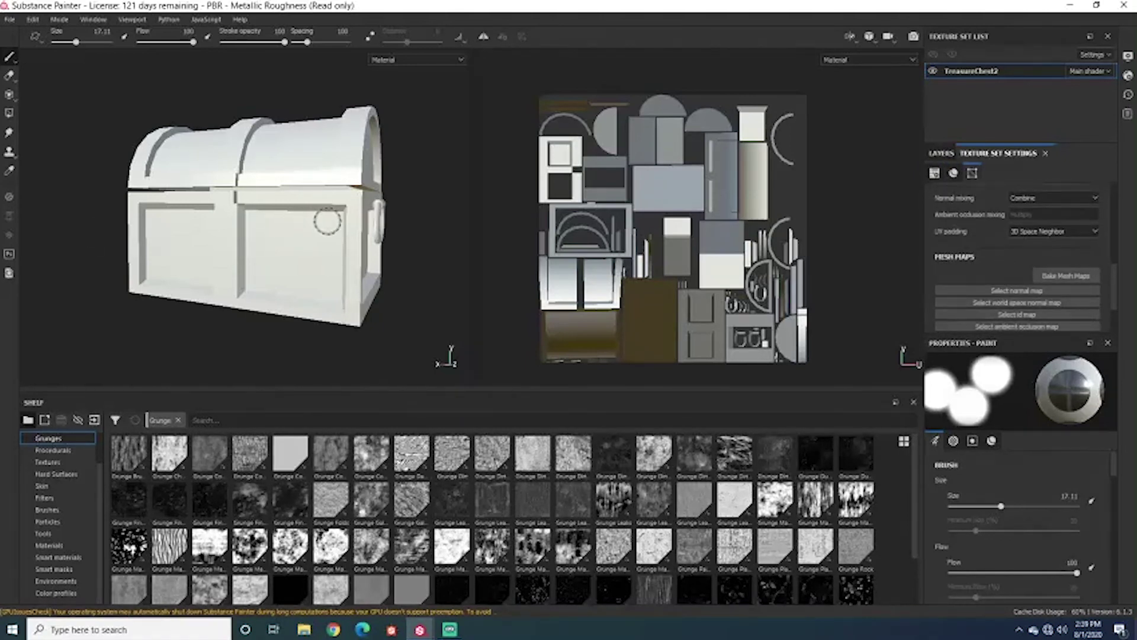
pyautogui.keyDown('alt'); pyautogui.moveTo(326, 223); pyautogui.dragTo(178, 247); pyautogui.keyUp('alt')
pyautogui.scroll(-2, 1001, 323)
pyautogui.scroll(2, 1000, 326)
pyautogui.scroll(2, 1007, 283)
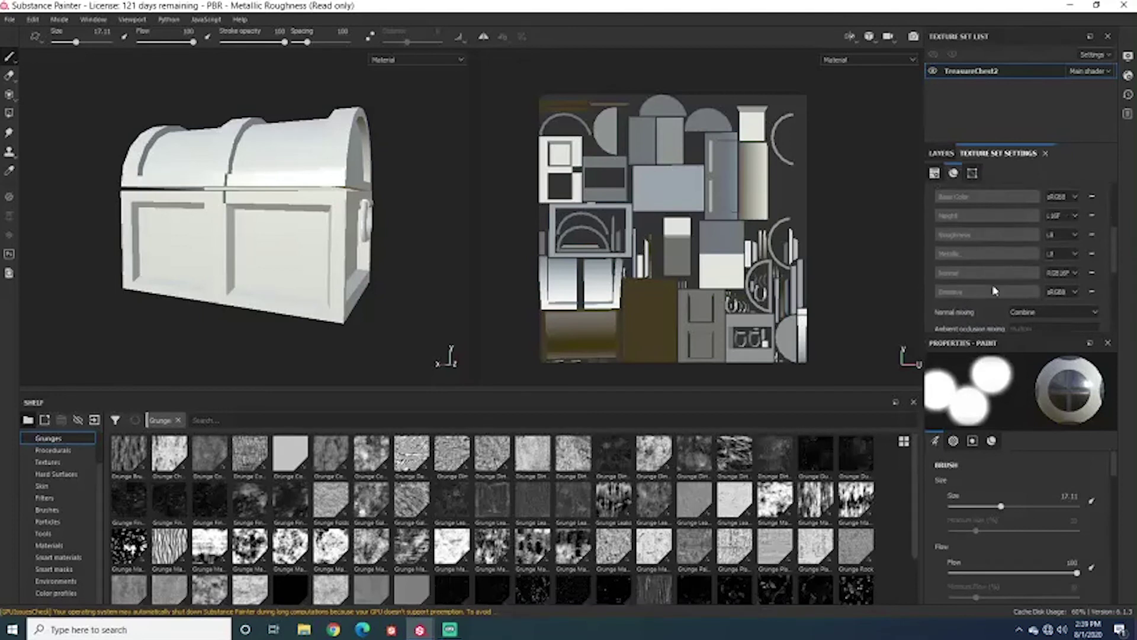
pyautogui.press('f')
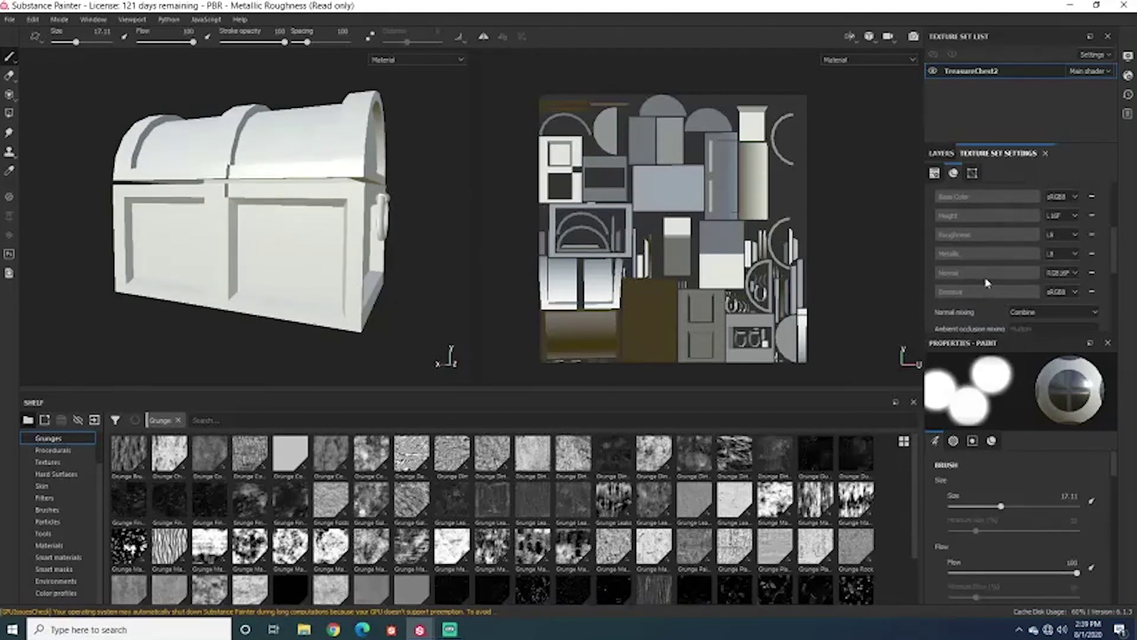
pyautogui.scroll(2, 988, 287)
pyautogui.keyDown('alt'); pyautogui.moveTo(325, 173); pyautogui.dragTo(394, 225); pyautogui.keyUp('alt')
pyautogui.scroll(4, 393, 225)
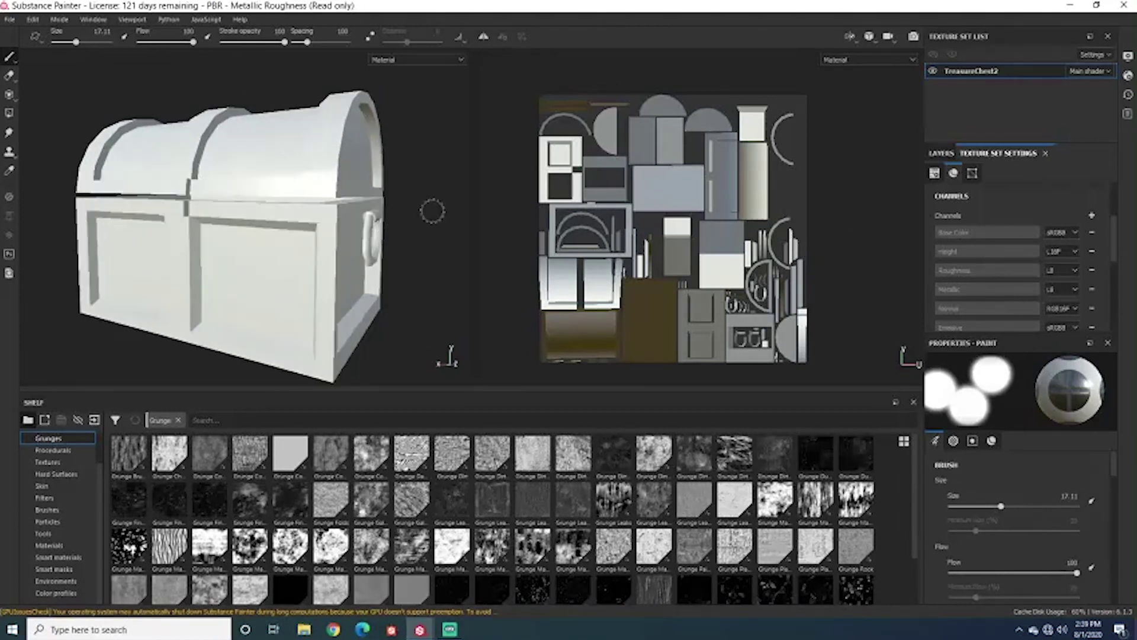
pyautogui.scroll(-2, 385, 212)
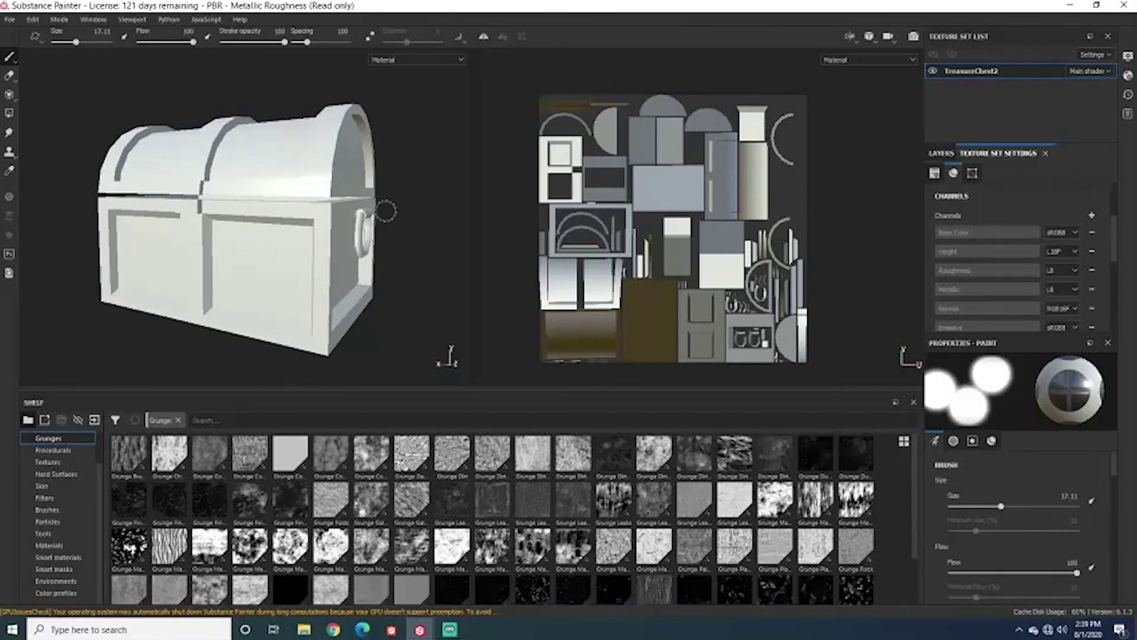
pyautogui.keyDown('alt'); pyautogui.moveTo(386, 212); pyautogui.dragTo(427, 214); pyautogui.keyUp('alt')
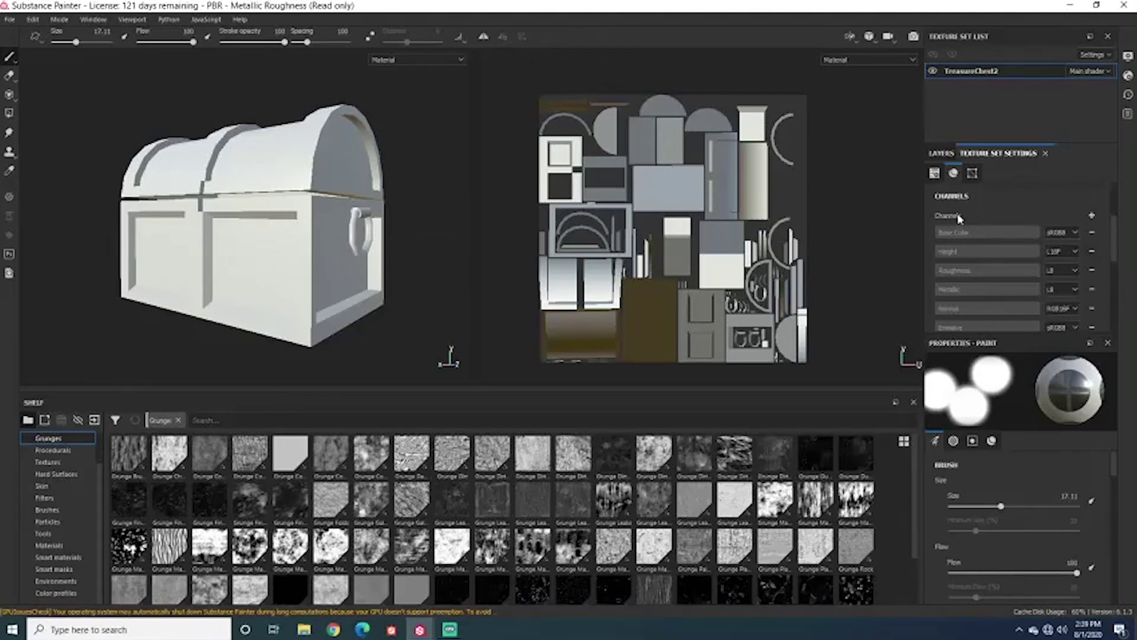
# Review the texture set's general properties and texture size, through to its mesh map baking and selection options.
pyautogui.scroll(2, 1019, 272)
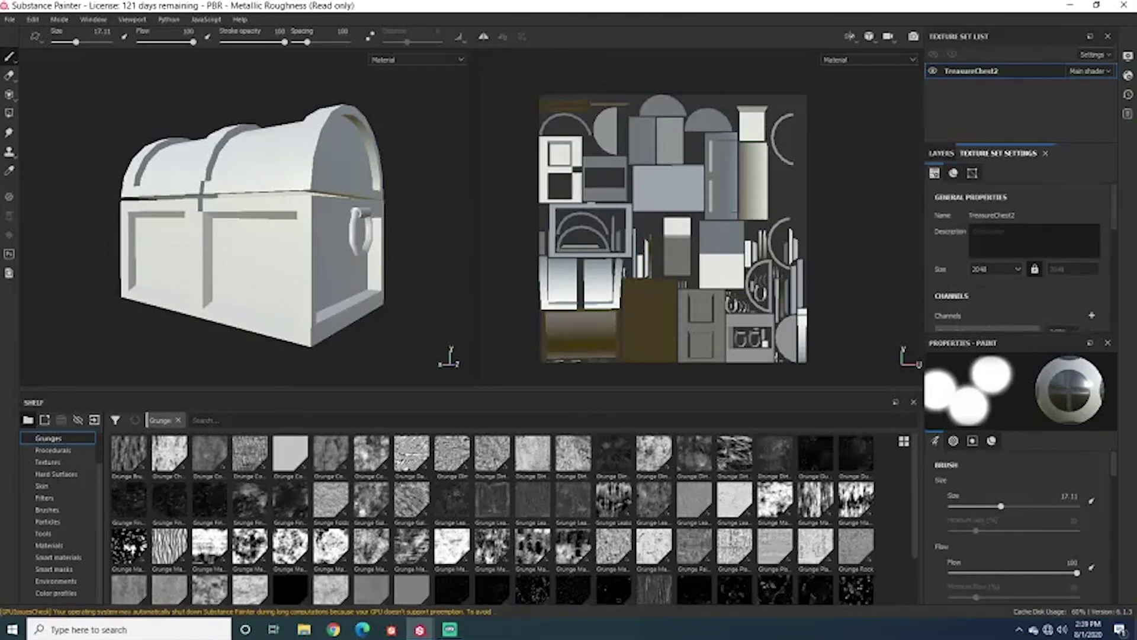
pyautogui.scroll(-1, 994, 235)
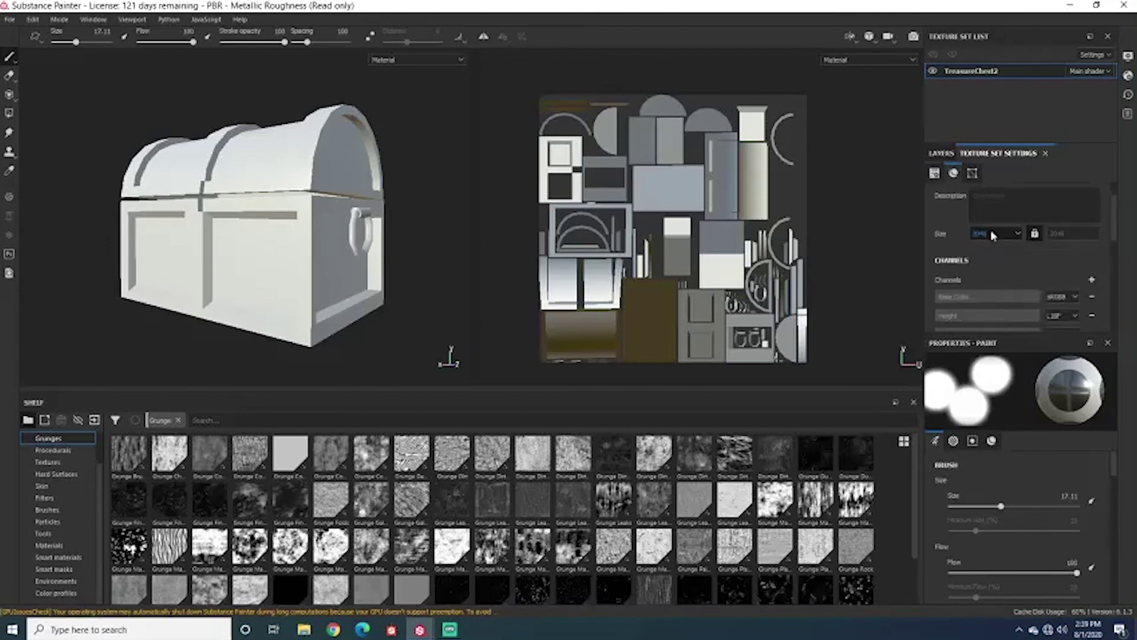
pyautogui.scroll(-4, 1001, 272)
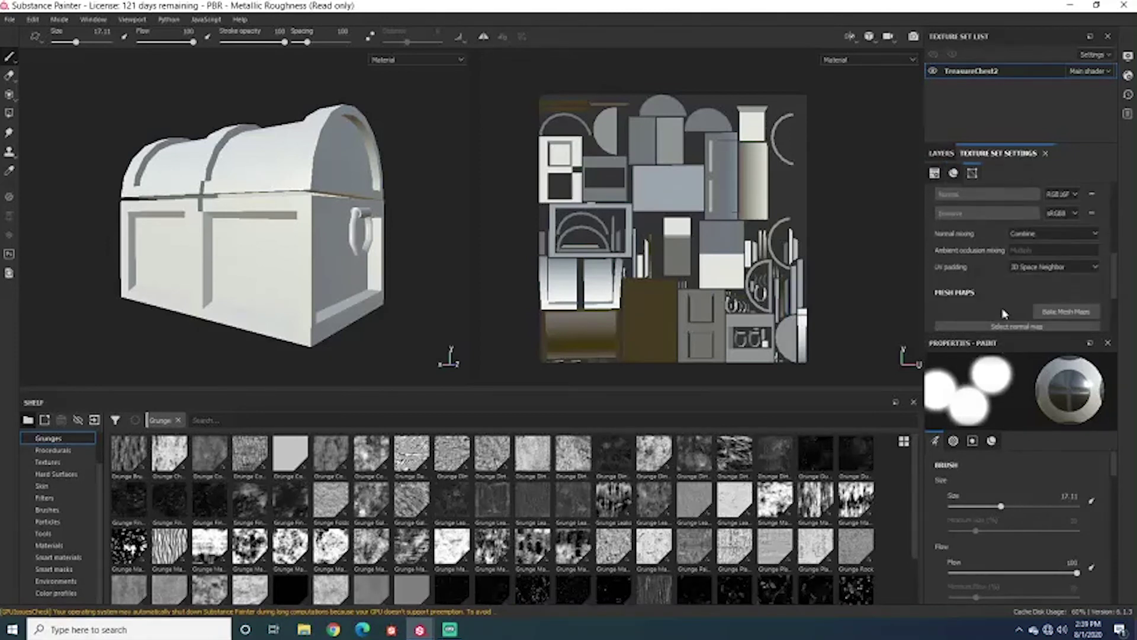
pyautogui.scroll(-2, 1078, 308)
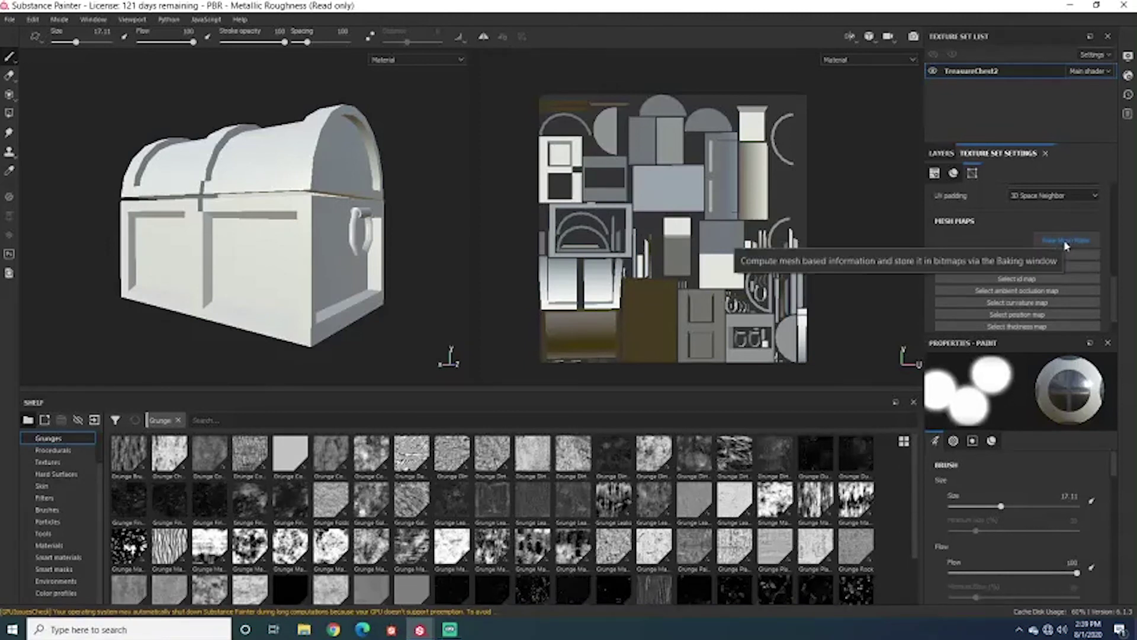
pyautogui.keyDown('alt'); pyautogui.moveTo(311, 210); pyautogui.dragTo(381, 249); pyautogui.keyUp('alt')
pyautogui.scroll(-1, 962, 230)
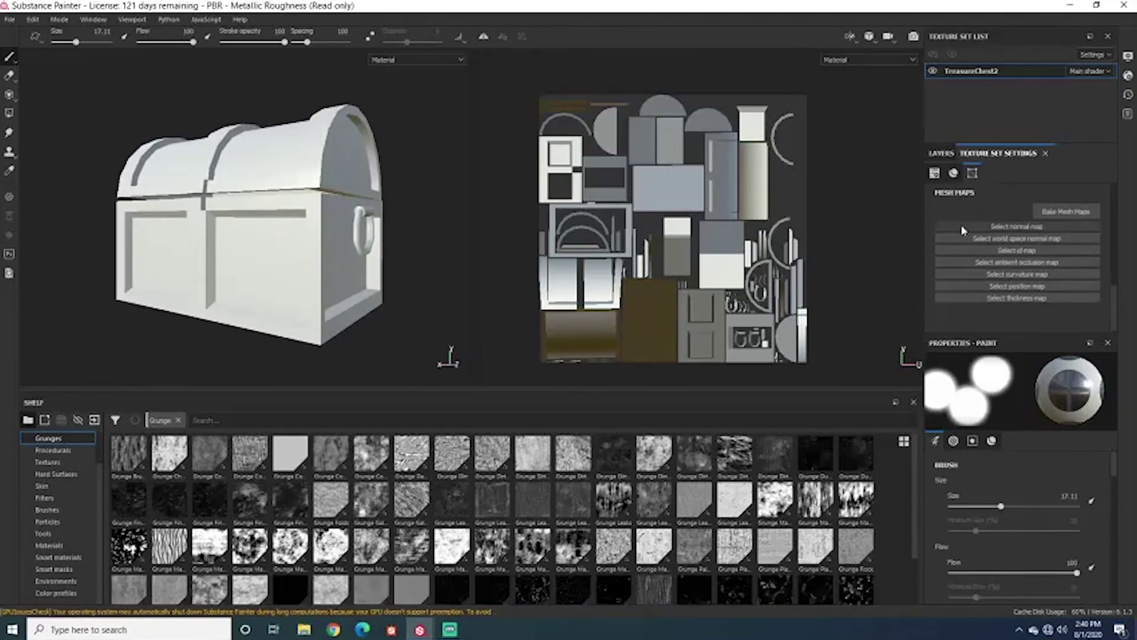
pyautogui.scroll(1, 963, 230)
pyautogui.scroll(-1, 977, 231)
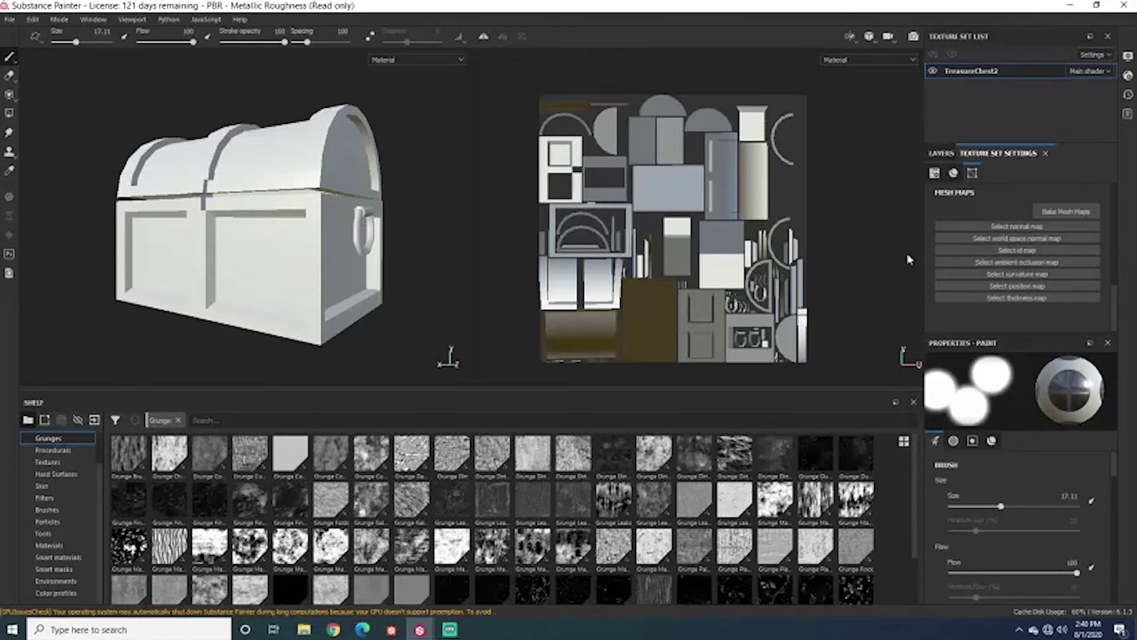
# Open the mesh map baking settings for TreasureChest2 and exclude the ID map from the bake.
pyautogui.keyDown('alt'); pyautogui.moveTo(375, 246); pyautogui.dragTo(393, 245); pyautogui.keyUp('alt')
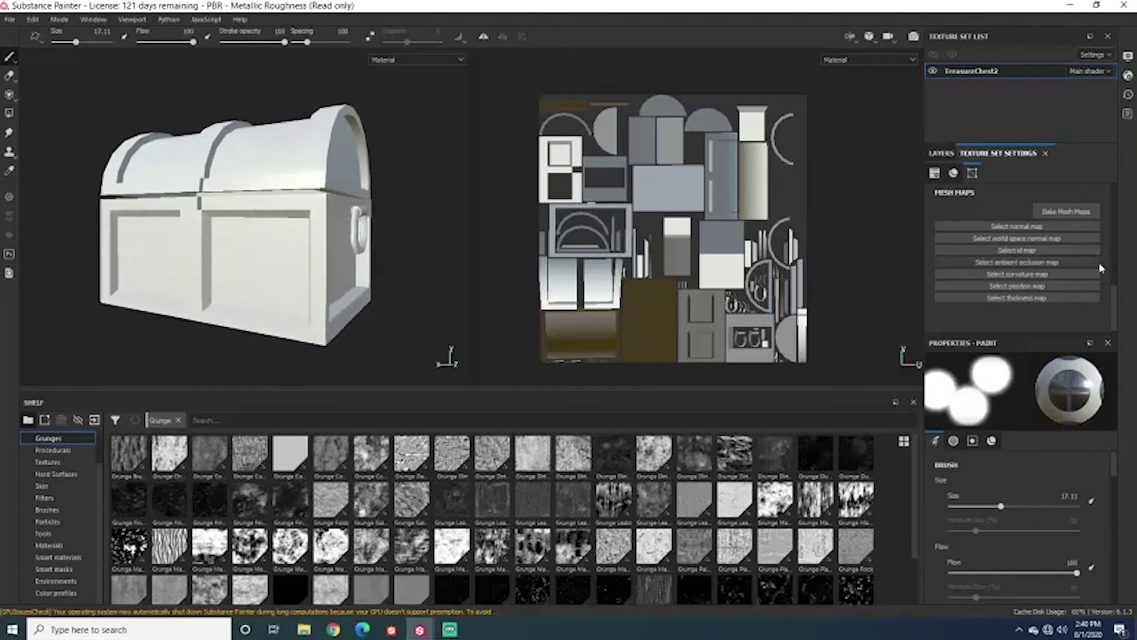
pyautogui.scroll(5, 1014, 227)
pyautogui.scroll(-5, 968, 257)
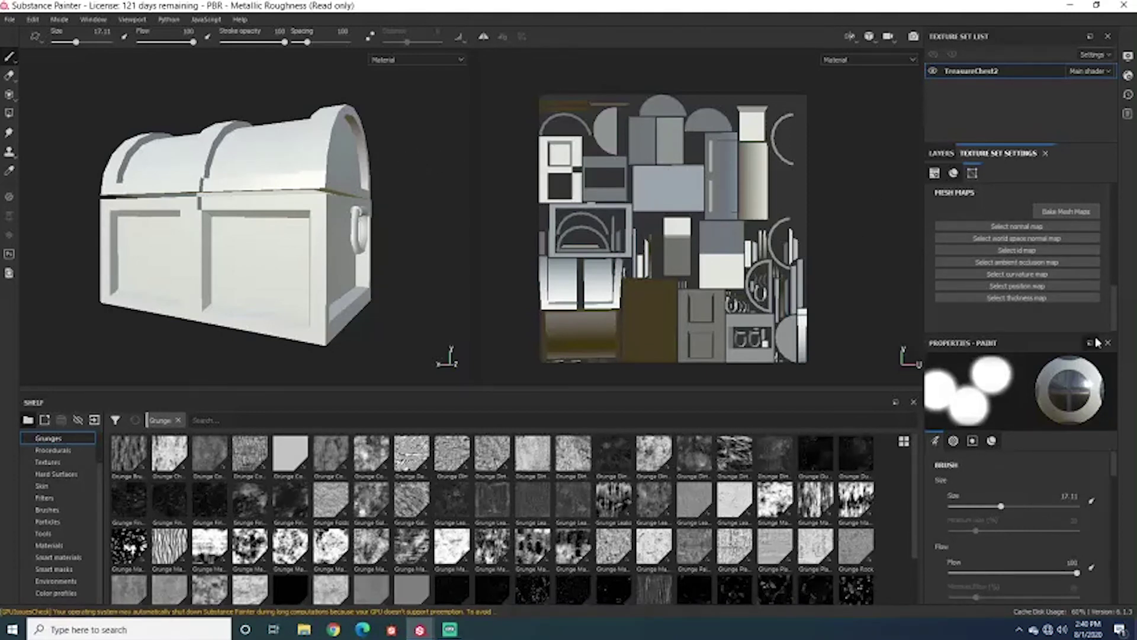
pyautogui.scroll(5, 1013, 213)
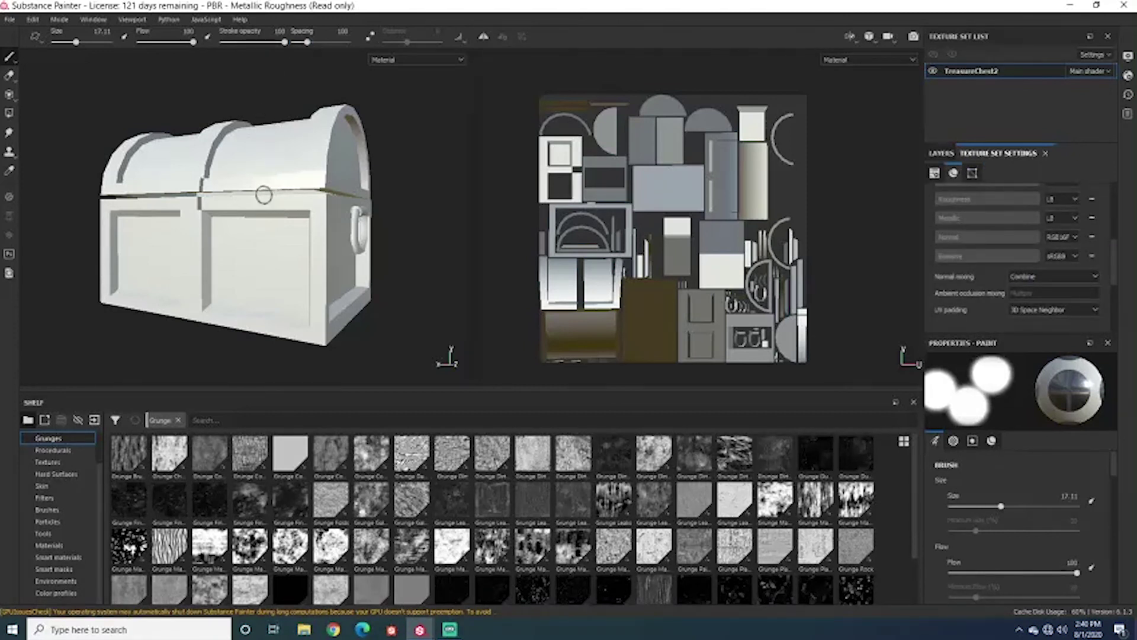
pyautogui.scroll(-5, 948, 240)
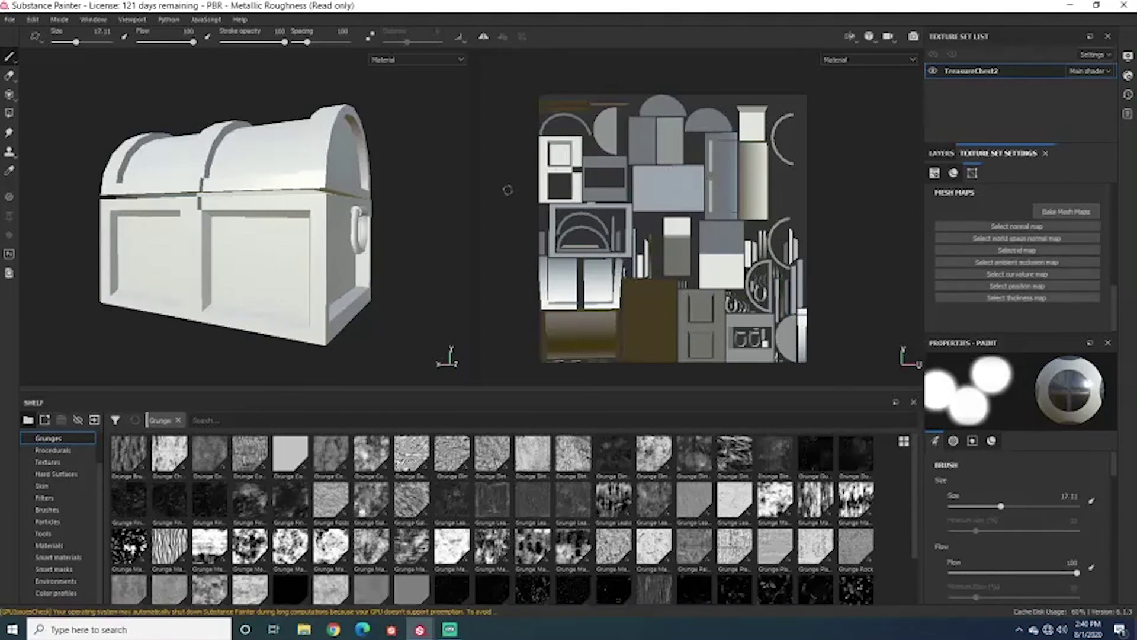
pyautogui.click(1066, 211)
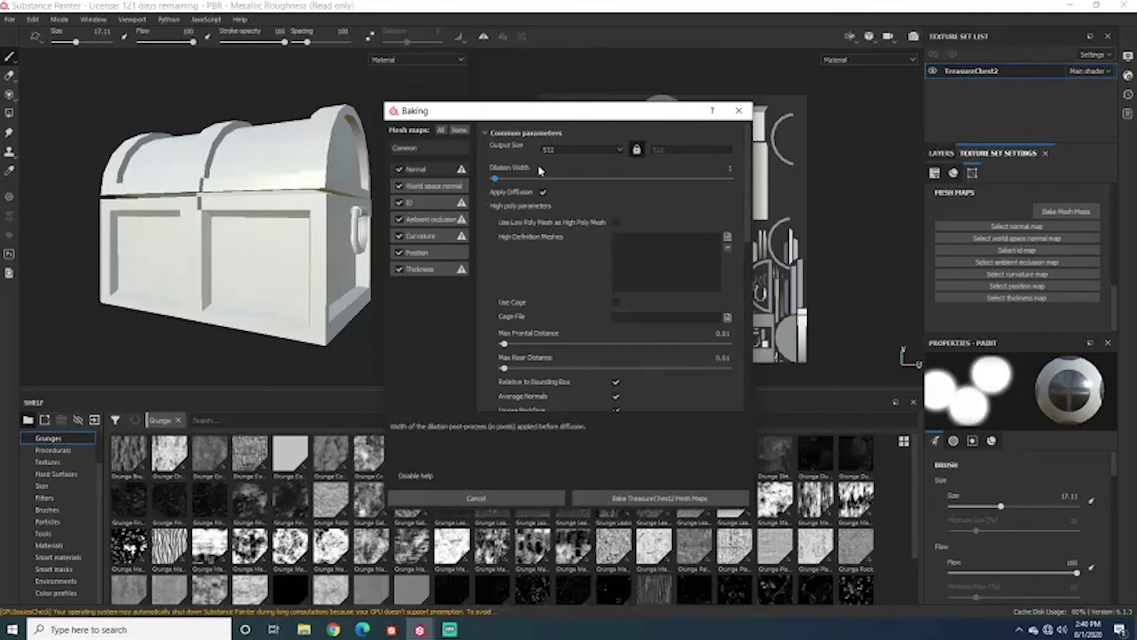
pyautogui.click(399, 203)
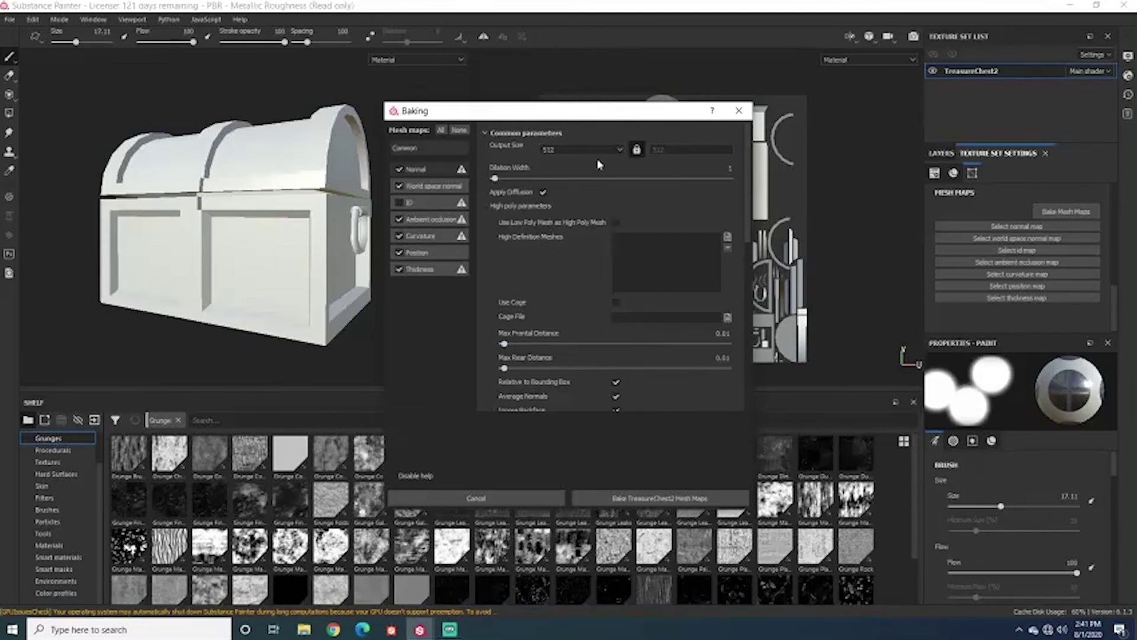
# Bake the TreasureChest2 mesh maps at an output size of 2048, using the low poly mesh as the high poly mesh.
pyautogui.click(557, 151)
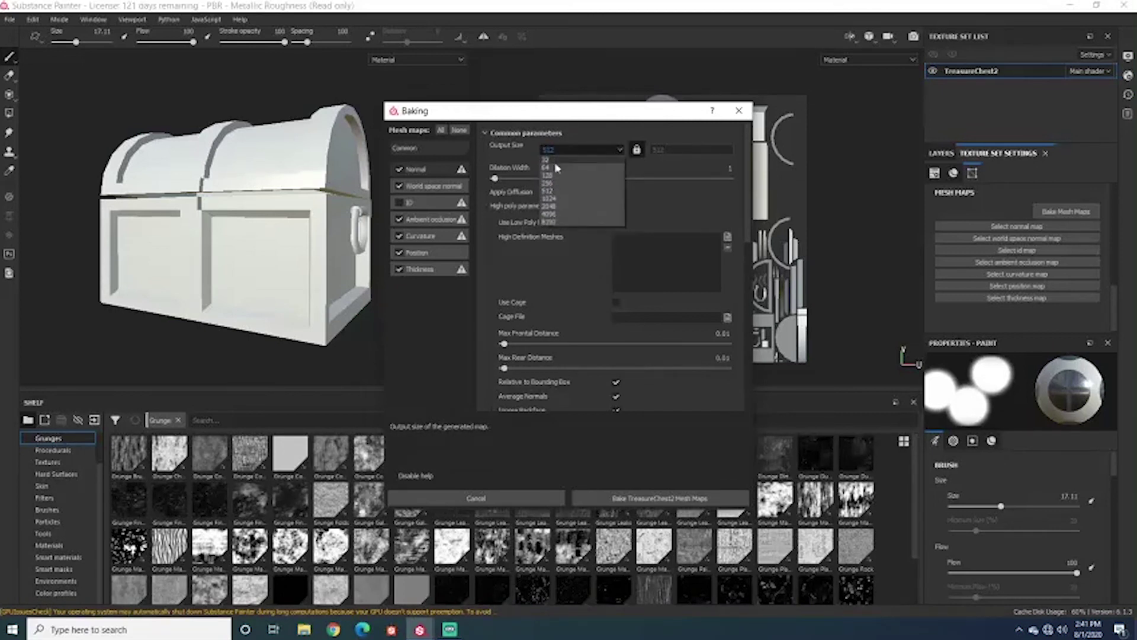
pyautogui.click(549, 206)
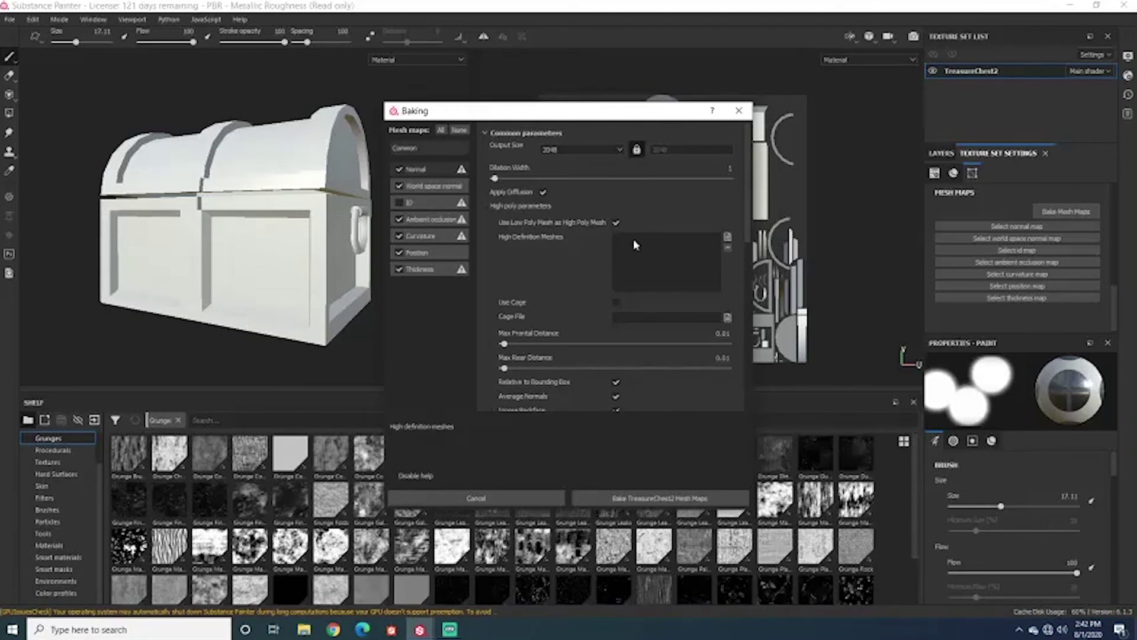
pyautogui.scroll(-3, 610, 255)
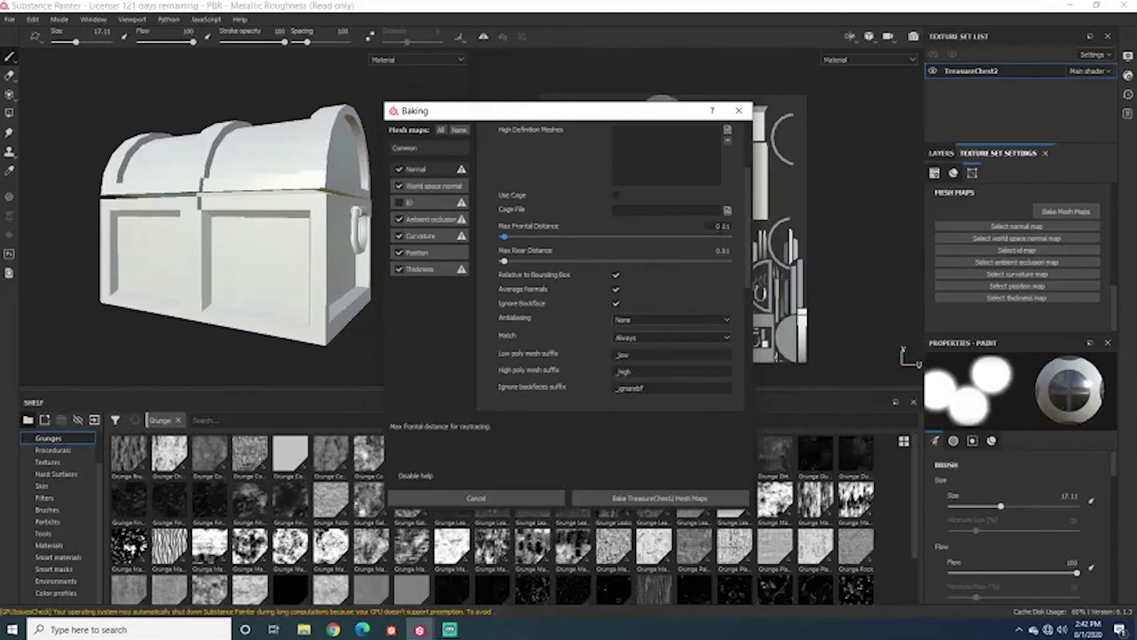
pyautogui.scroll(3, 737, 341)
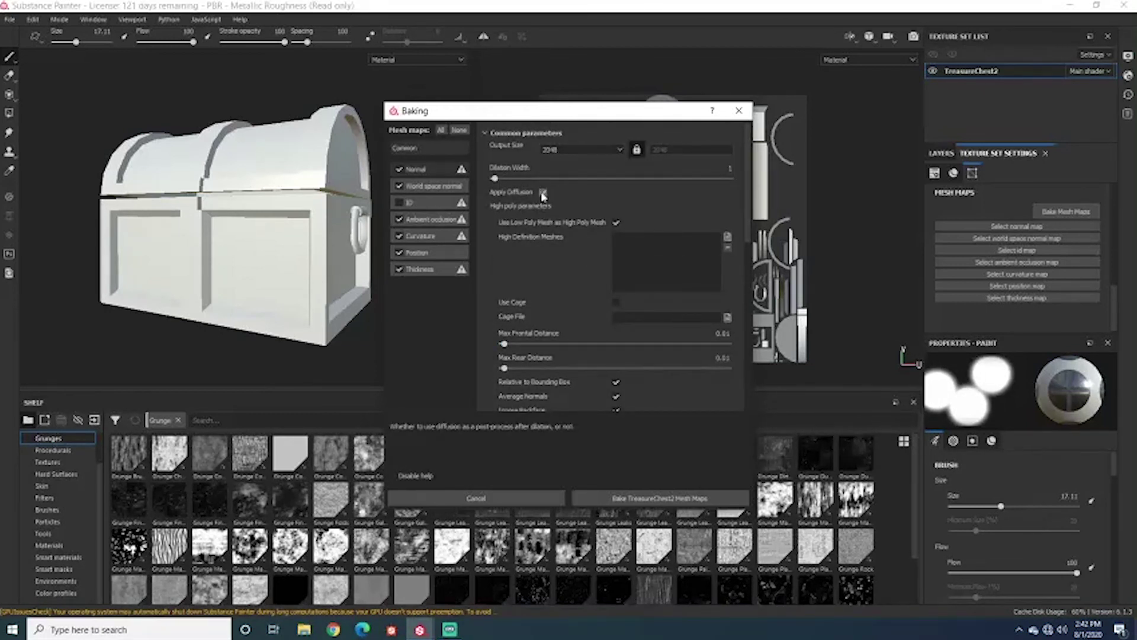
pyautogui.click(684, 503)
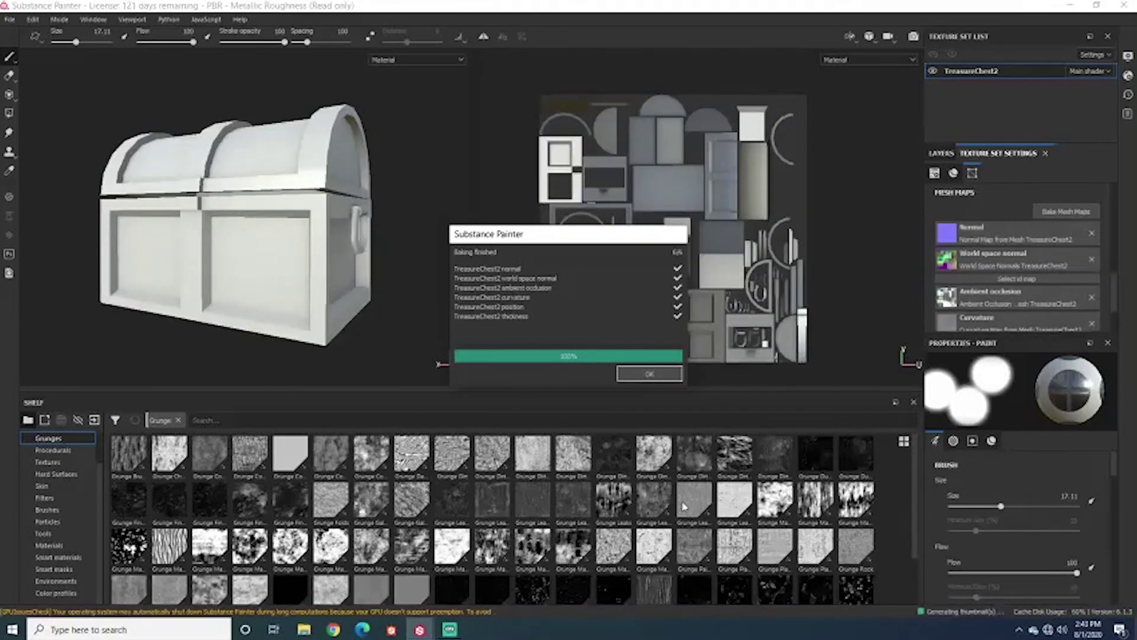
pyautogui.click(656, 372)
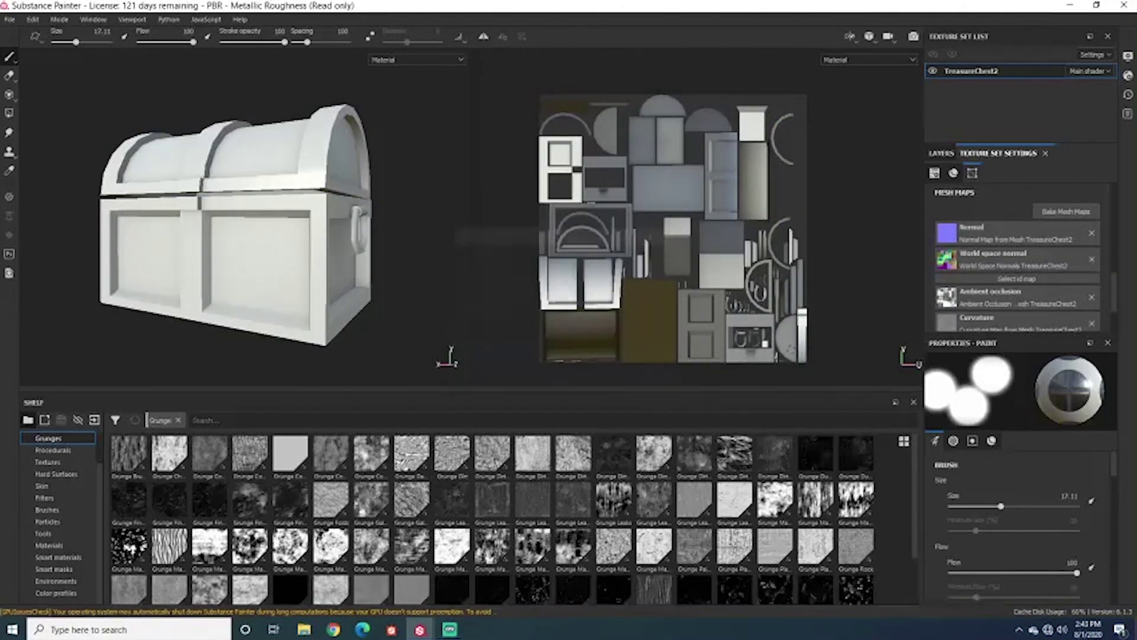
# Review the baked mesh maps and the texture set channels, and examine the baked shading on the chest's front.
pyautogui.scroll(-1, 1052, 270)
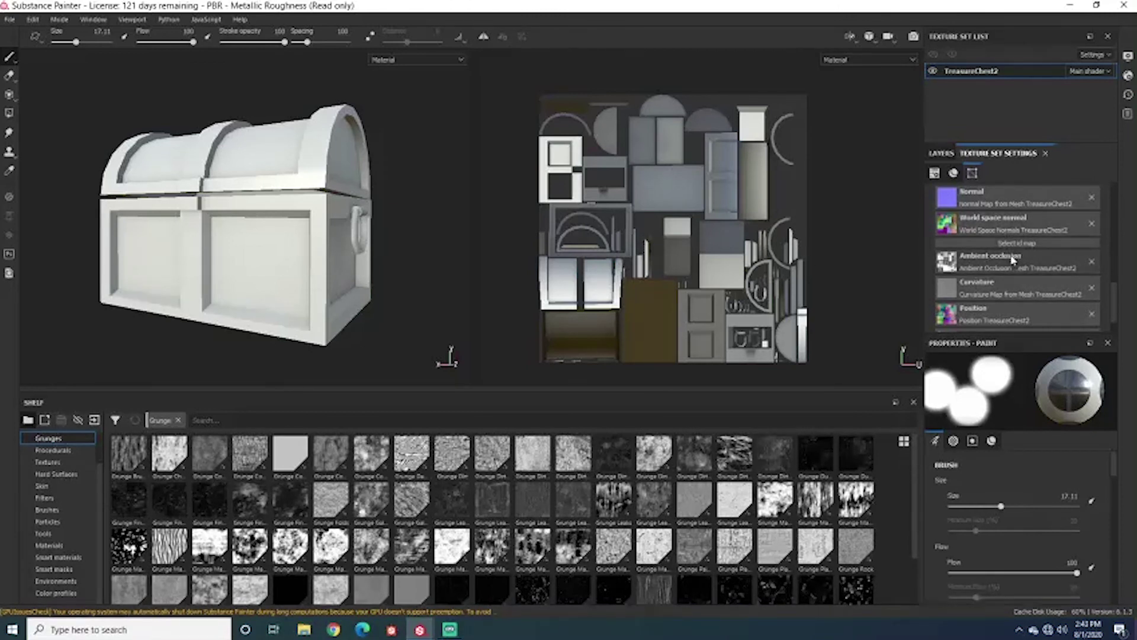
pyautogui.keyDown('alt'); pyautogui.moveTo(365, 219); pyautogui.dragTo(396, 200); pyautogui.keyUp('alt')
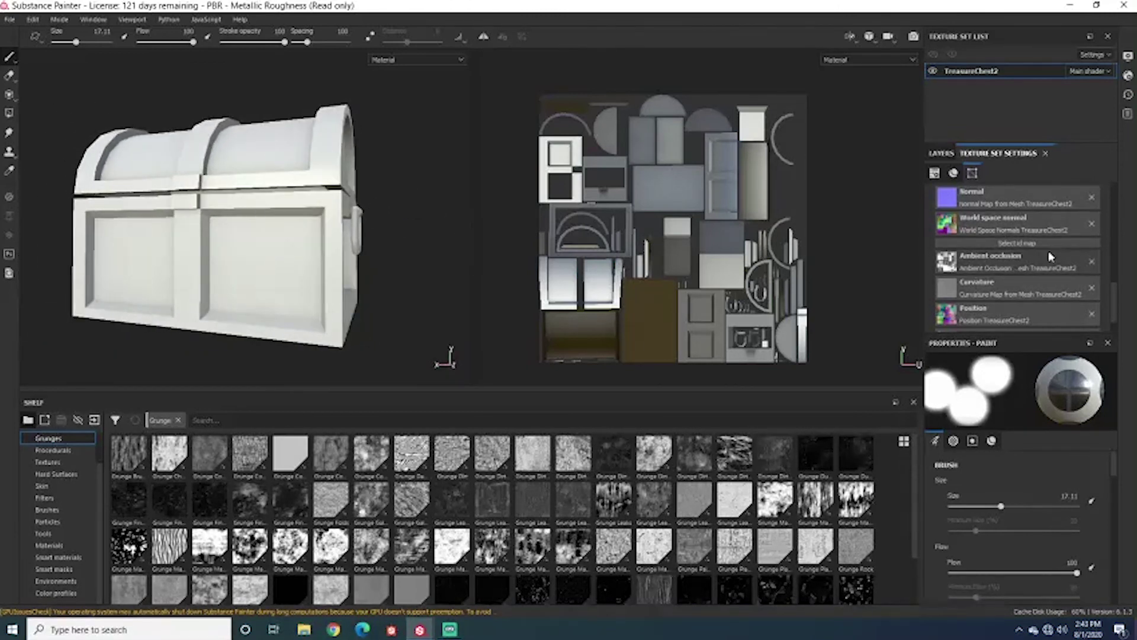
pyautogui.scroll(-1, 1051, 256)
pyautogui.scroll(2, 322, 188)
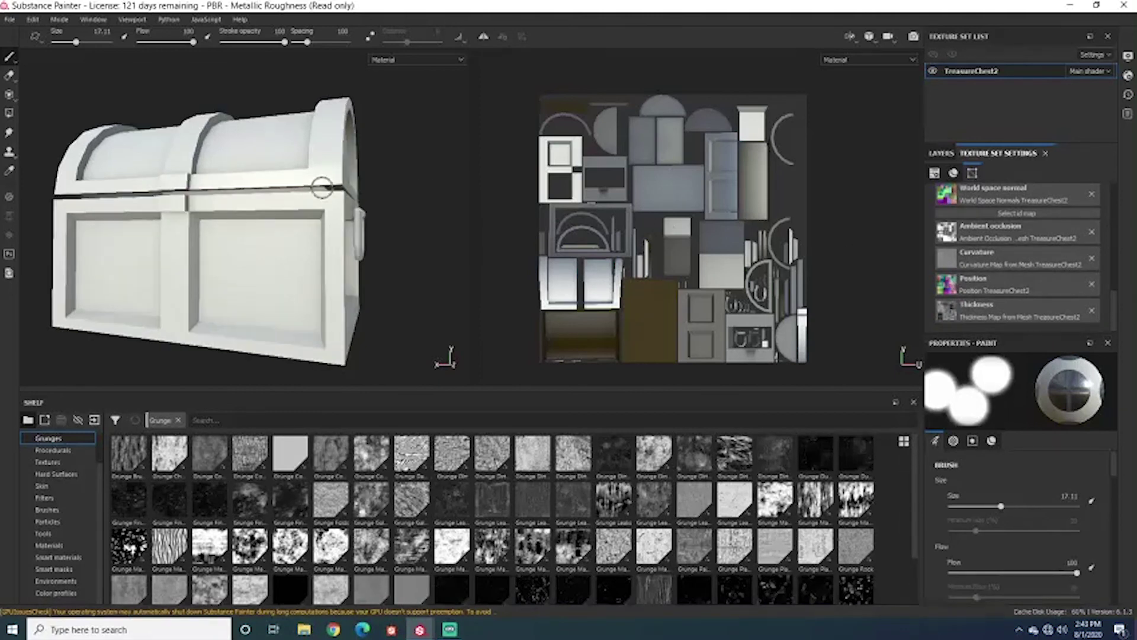
pyautogui.keyDown('alt'); pyautogui.moveTo(322, 188); pyautogui.dragTo(341, 203); pyautogui.keyUp('alt')
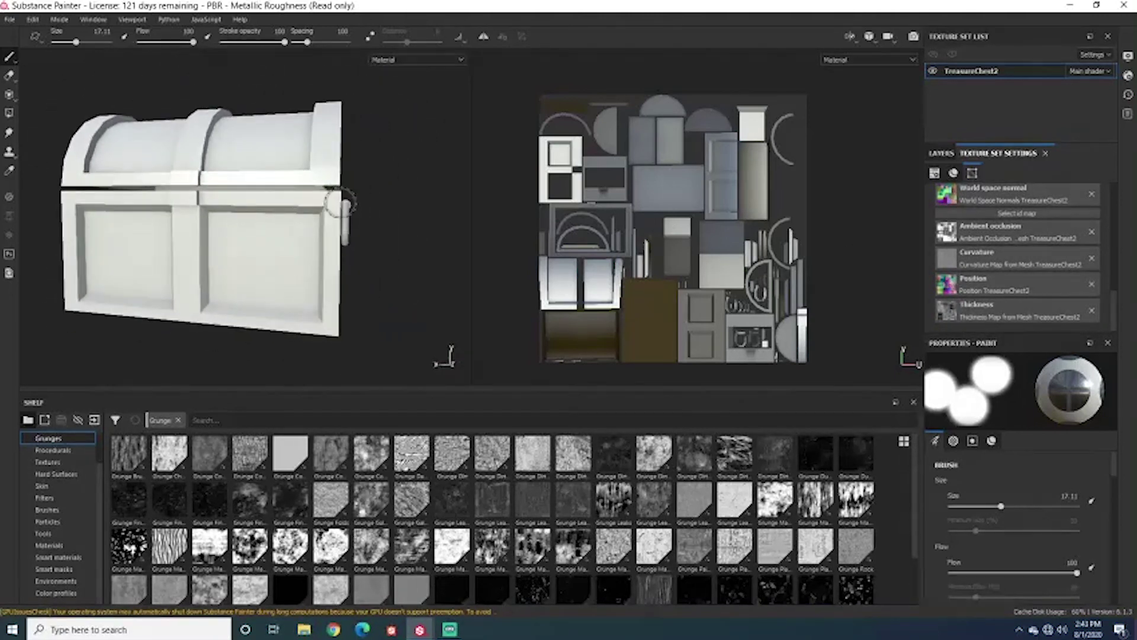
pyautogui.scroll(4, 972, 304)
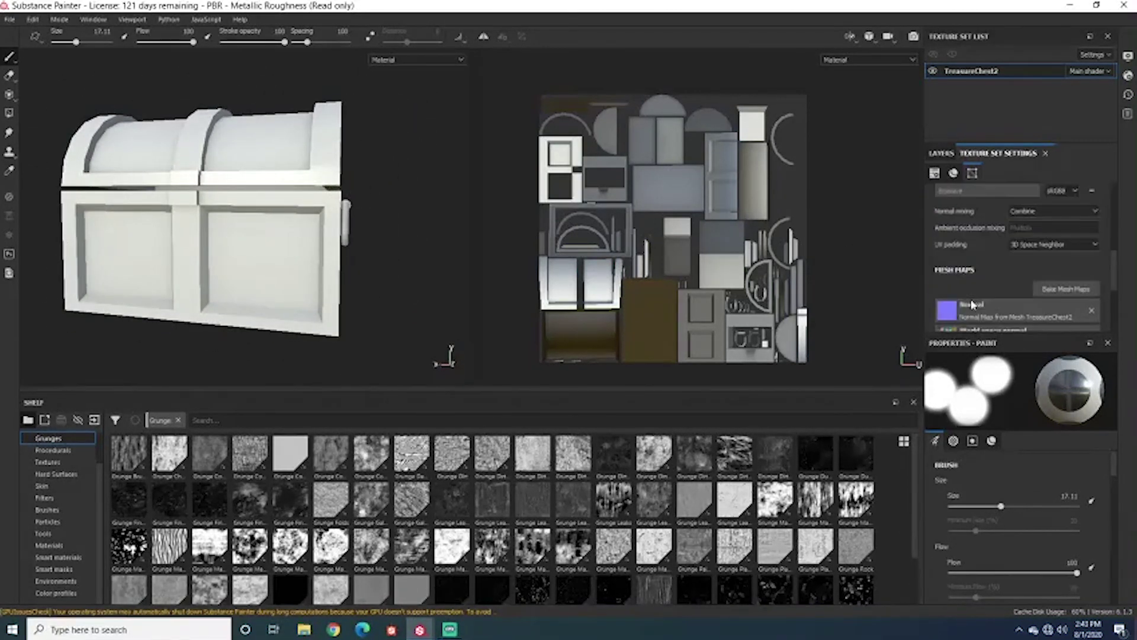
pyautogui.scroll(3, 972, 304)
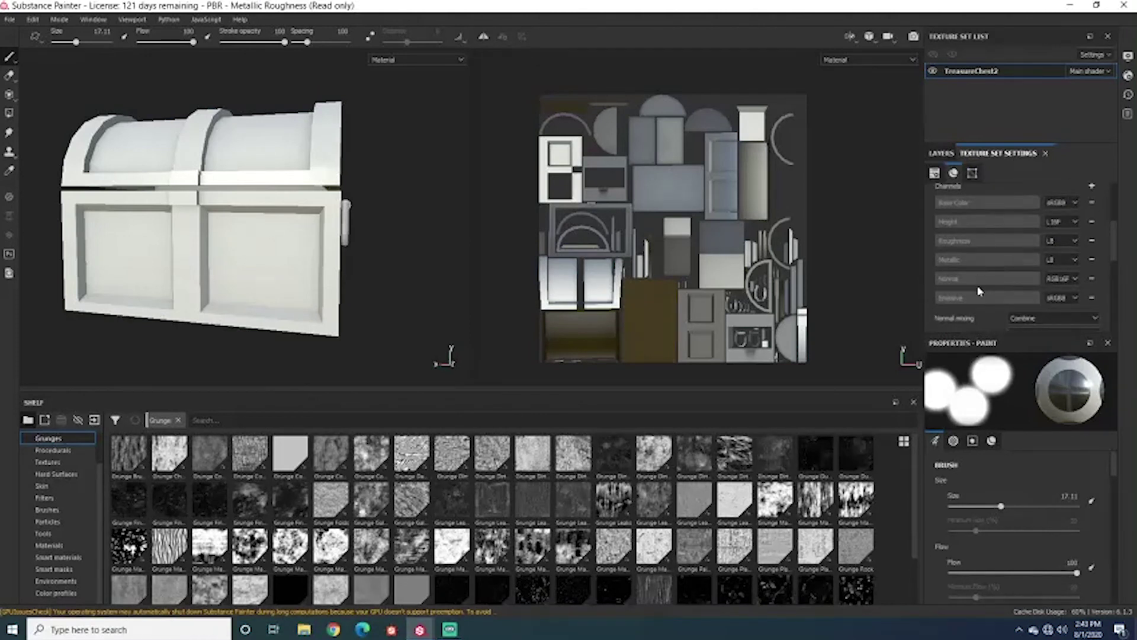
pyautogui.scroll(-5, 971, 225)
# Cycle both viewports through the Base Color, Height, Roughness, Metallic, Normal+Height+Mesh and Emissive channels, ending on Normal+Height+Mesh.
pyautogui.keyDown('alt'); pyautogui.moveTo(439, 203); pyautogui.dragTo(395, 208); pyautogui.keyUp('alt')
pyautogui.press('c')
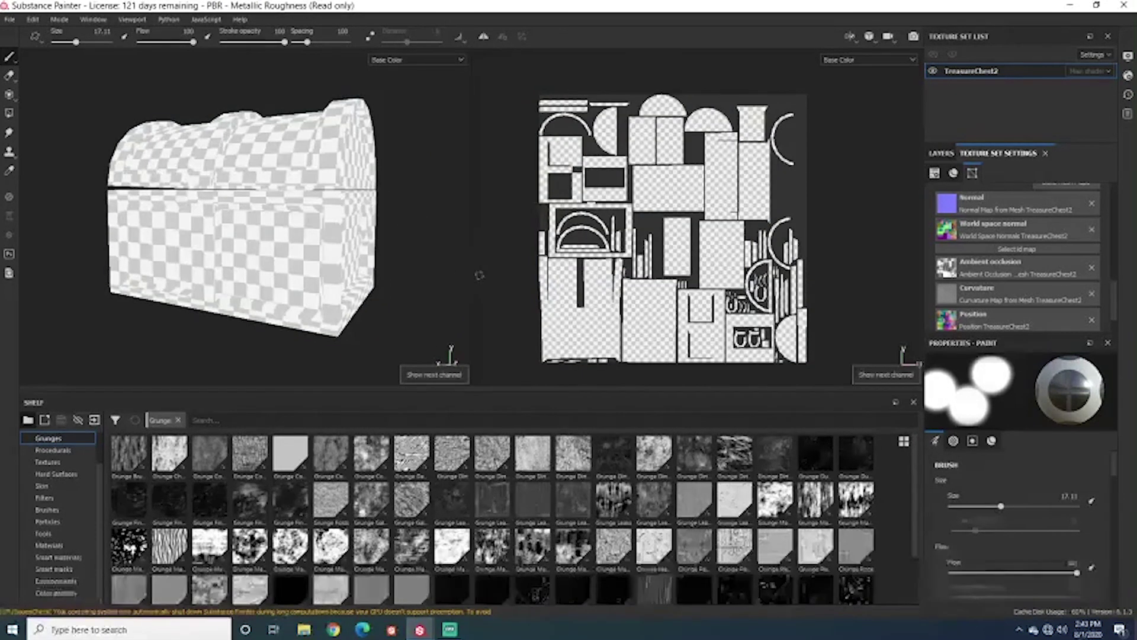
pyautogui.press('c')
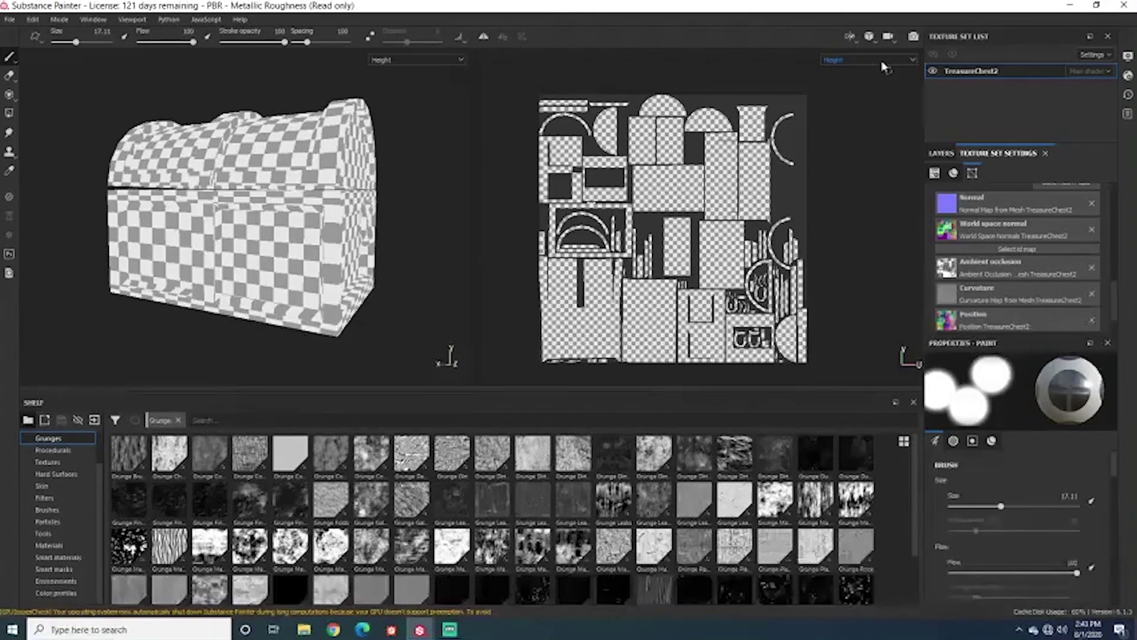
pyautogui.press('c')
pyautogui.press('c')
pyautogui.press('c')
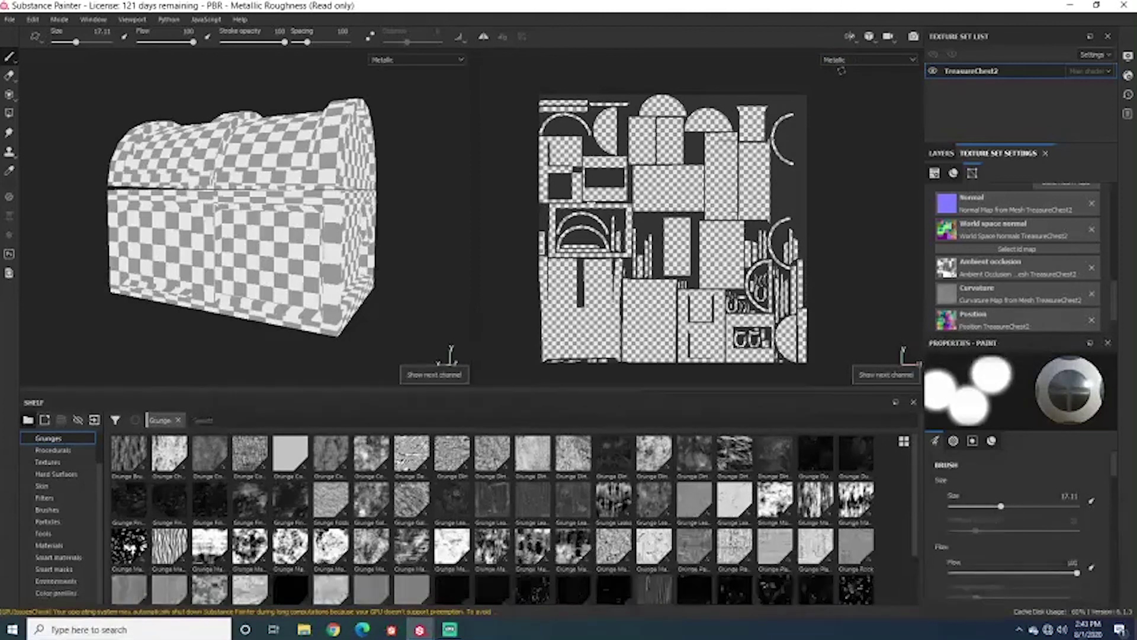
pyautogui.press('c')
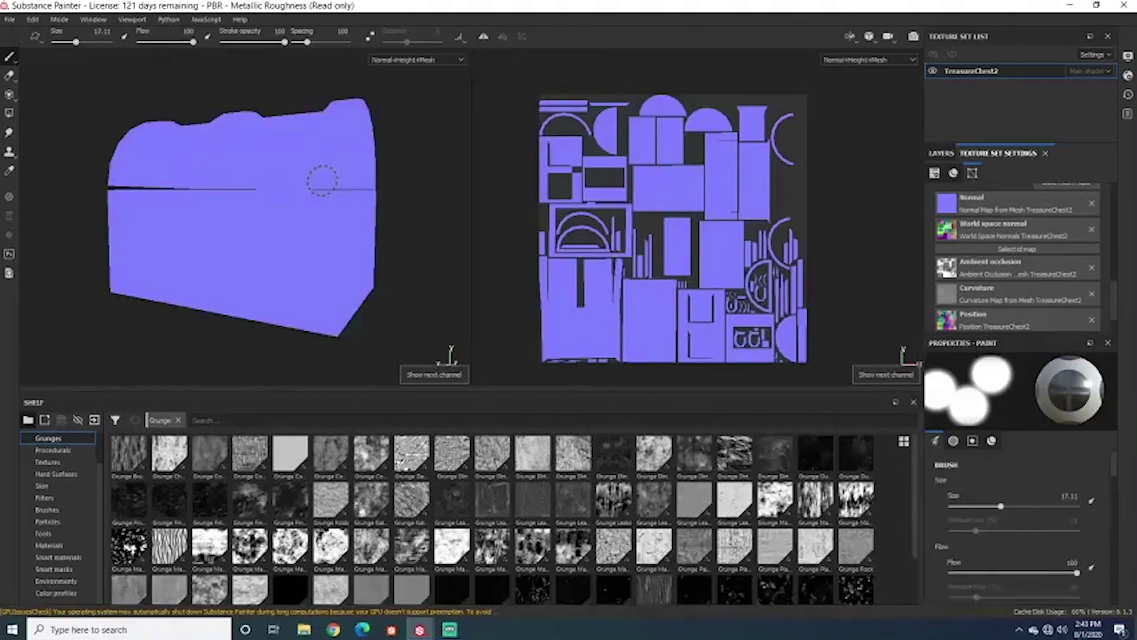
pyautogui.press('c')
pyautogui.press('c')
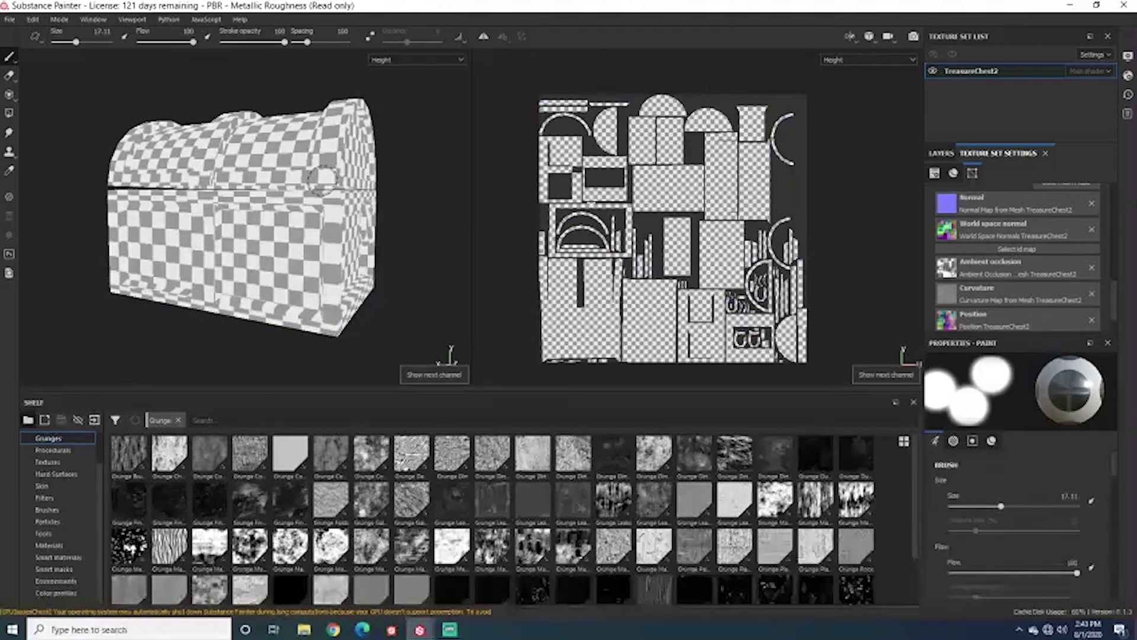
pyautogui.press('c')
pyautogui.press('c')
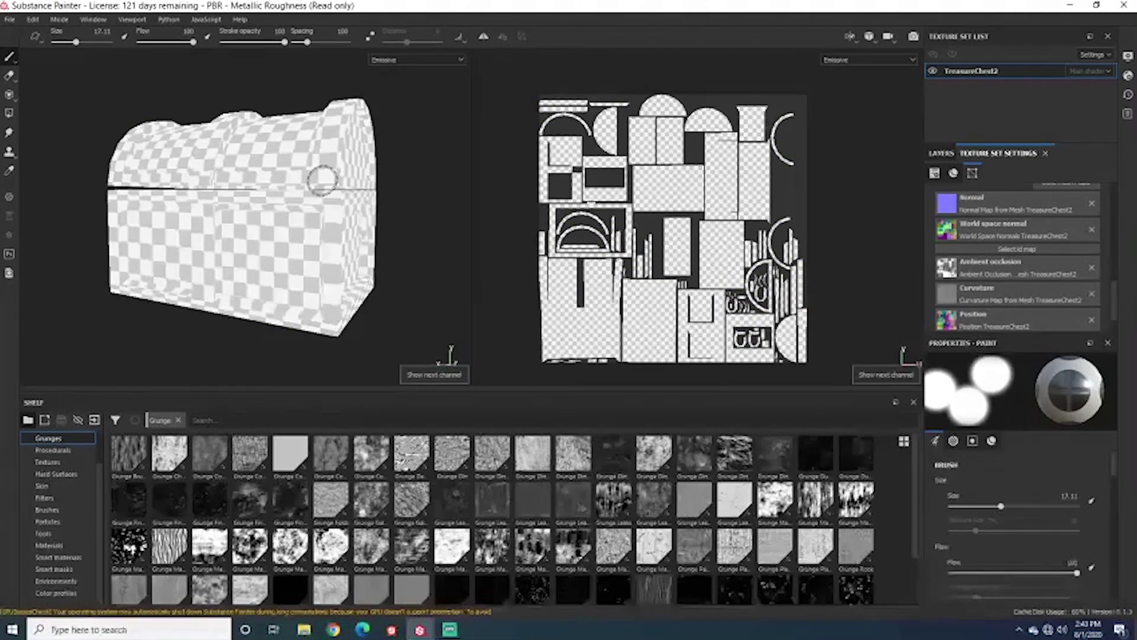
pyautogui.press('c')
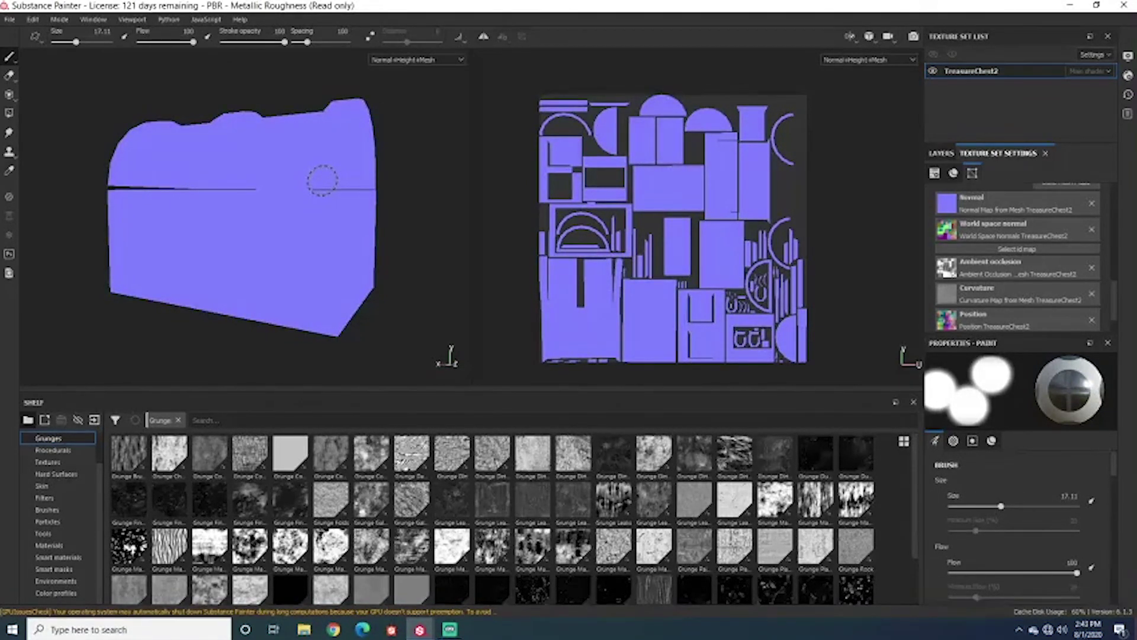
pyautogui.press('c')
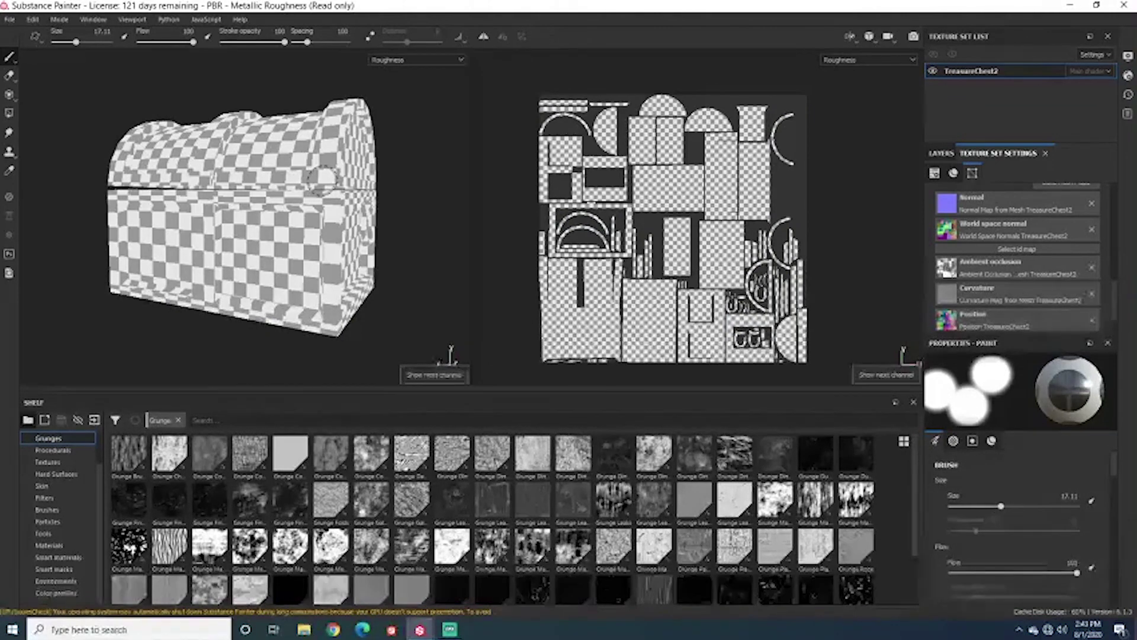
pyautogui.press('c')
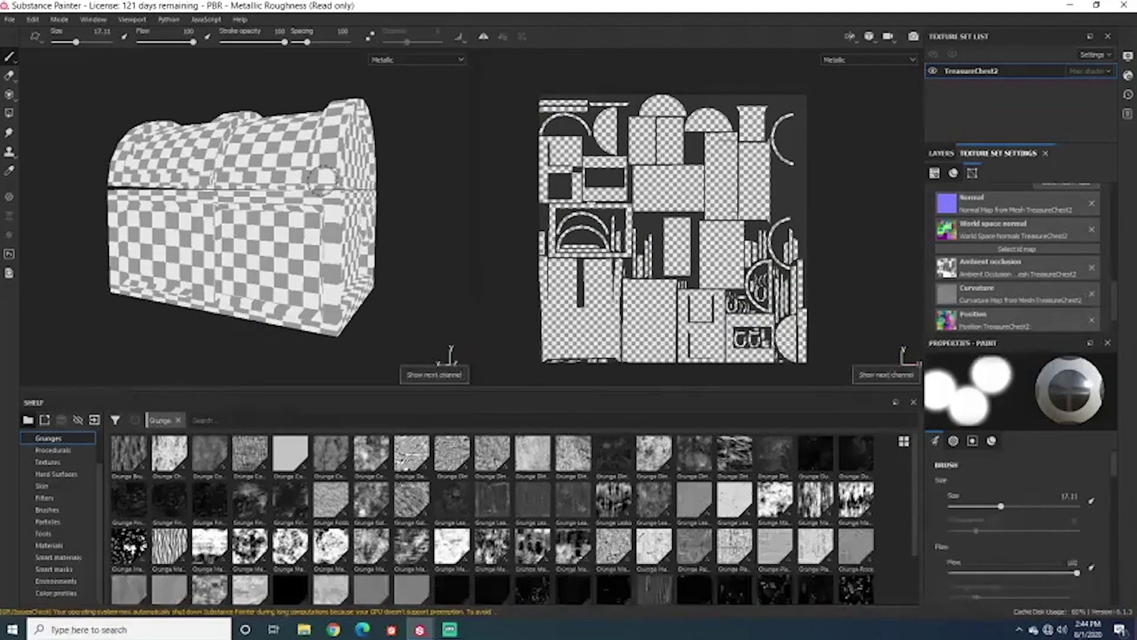
pyautogui.press('c')
pyautogui.press('c')
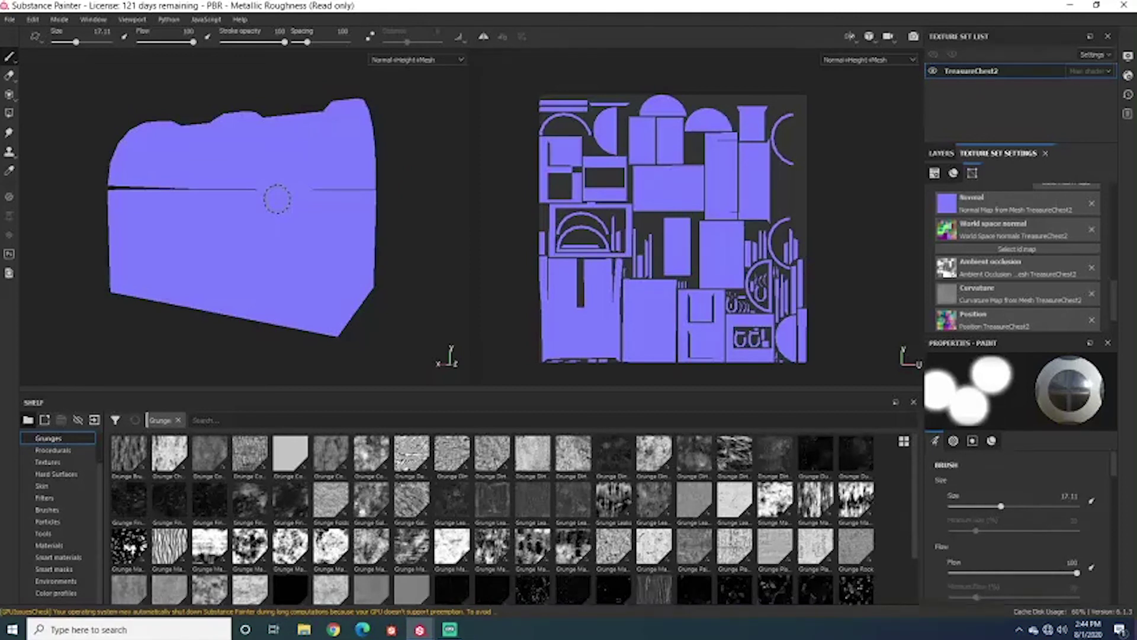
# Compare the full Material view with the Normal+Height+Mesh channel, finishing on the Material view.
pyautogui.press('m')
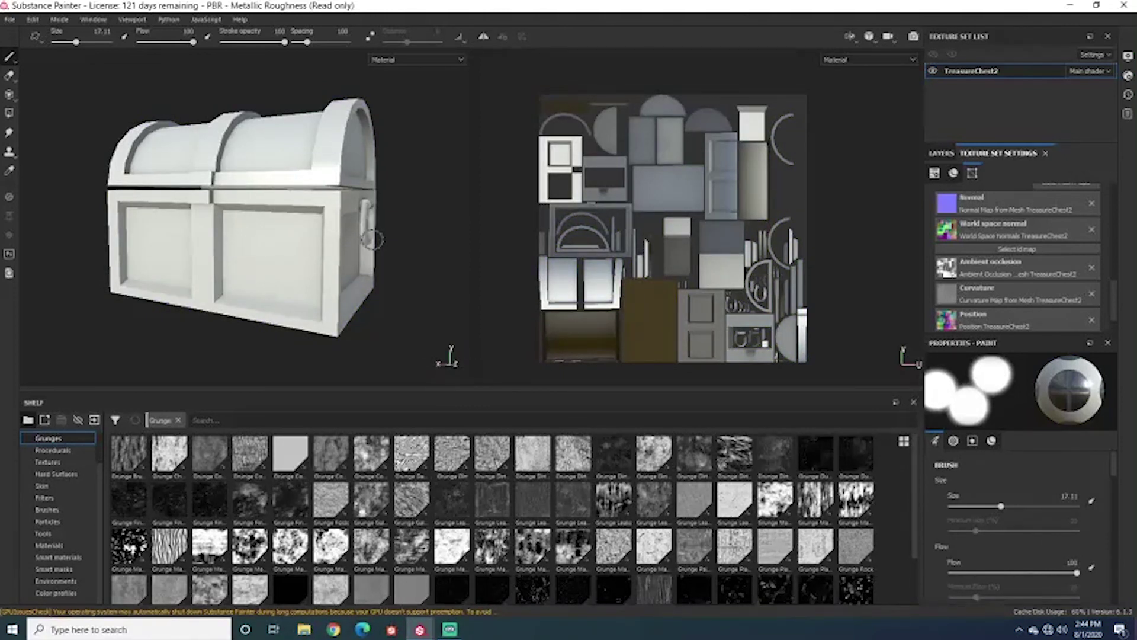
pyautogui.press('c')
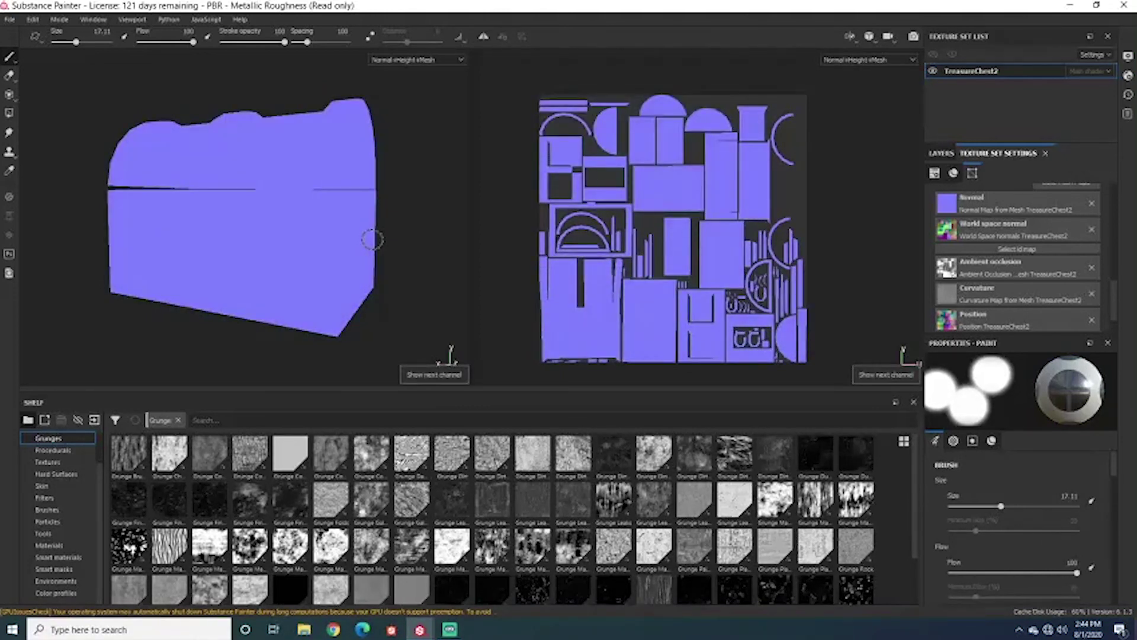
pyautogui.press('m')
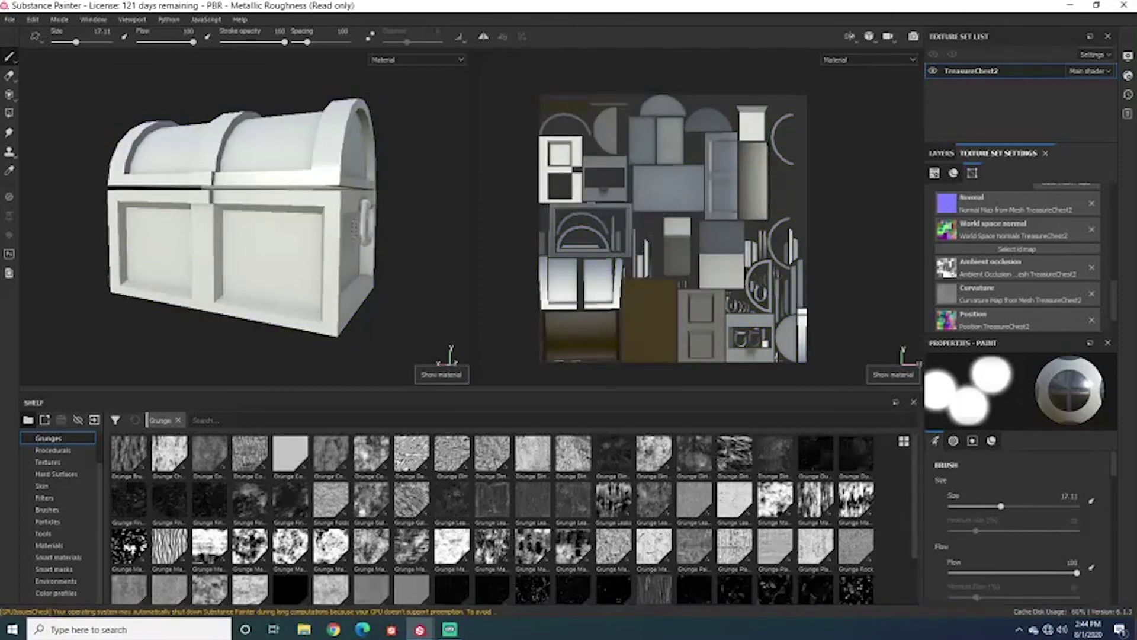
# Recheck the texture set's mesh maps and general properties, and show its layer stack.
pyautogui.scroll(3, 266, 198)
pyautogui.keyDown('alt'); pyautogui.moveTo(266, 198); pyautogui.dragTo(362, 234); pyautogui.keyUp('alt')
pyautogui.scroll(2, 1004, 259)
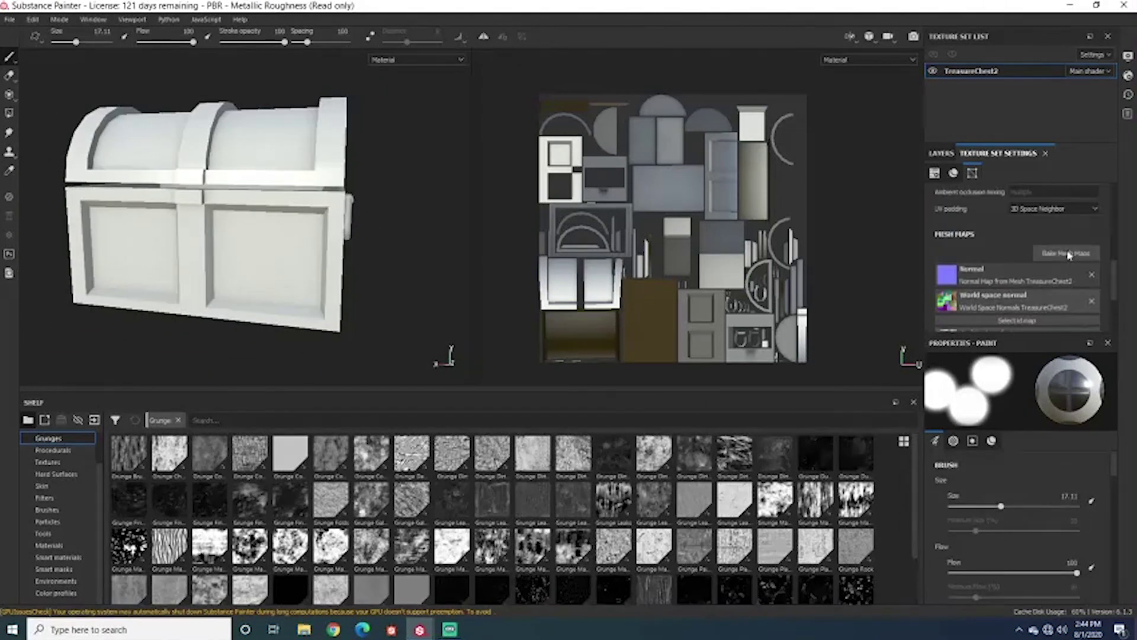
pyautogui.scroll(-2, 1002, 264)
pyautogui.scroll(5, 998, 278)
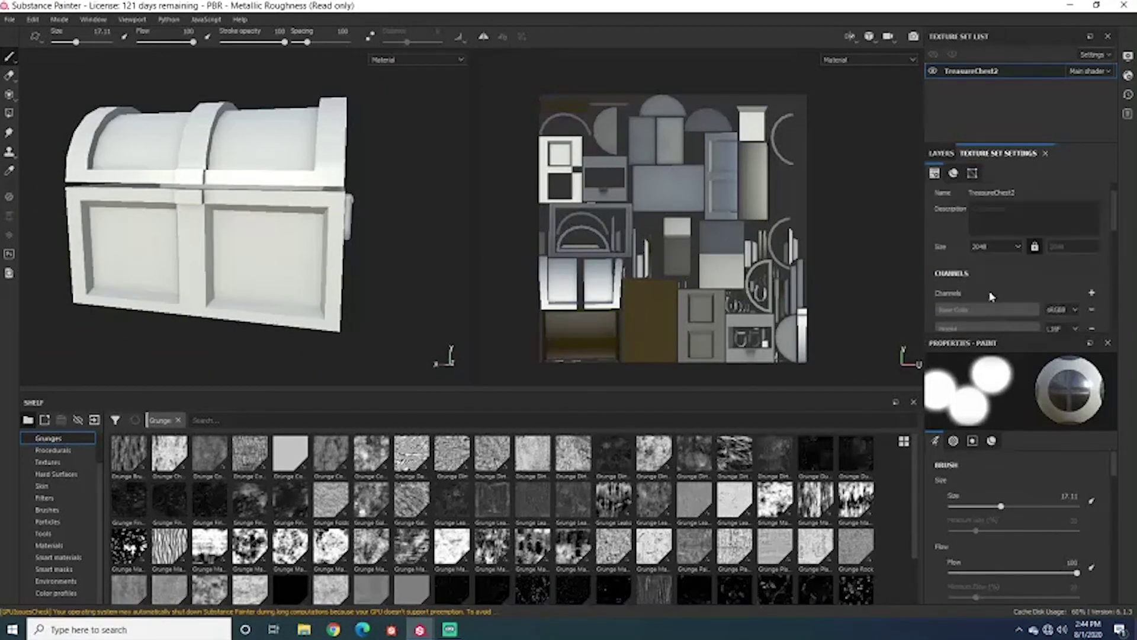
pyautogui.click(942, 153)
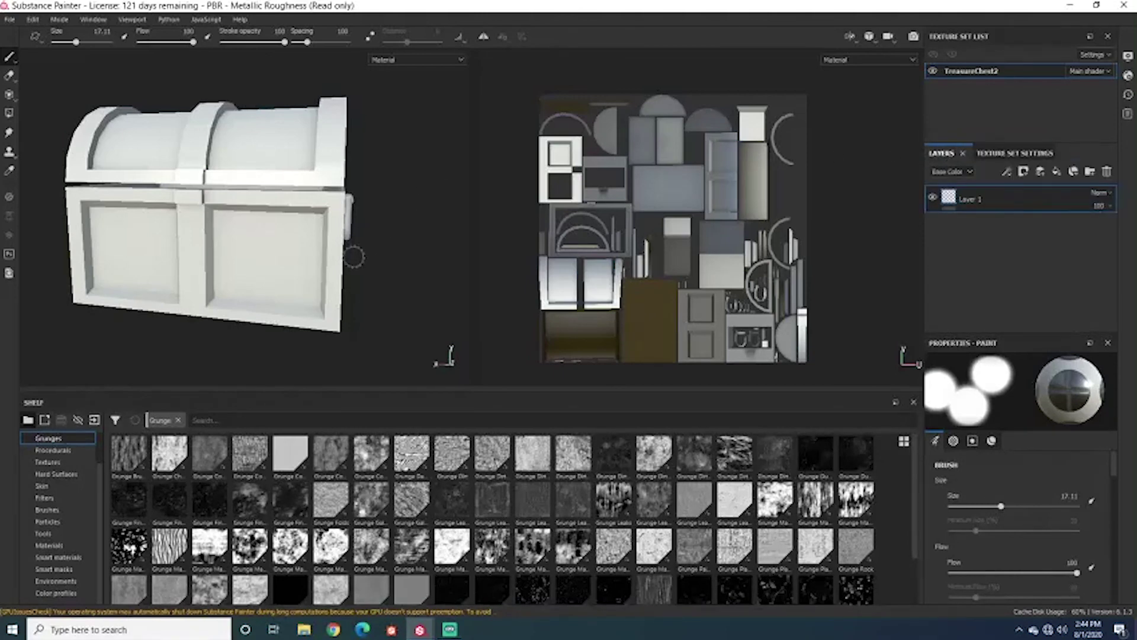
pyautogui.keyDown('alt'); pyautogui.moveTo(353, 256); pyautogui.dragTo(386, 254); pyautogui.keyUp('alt')
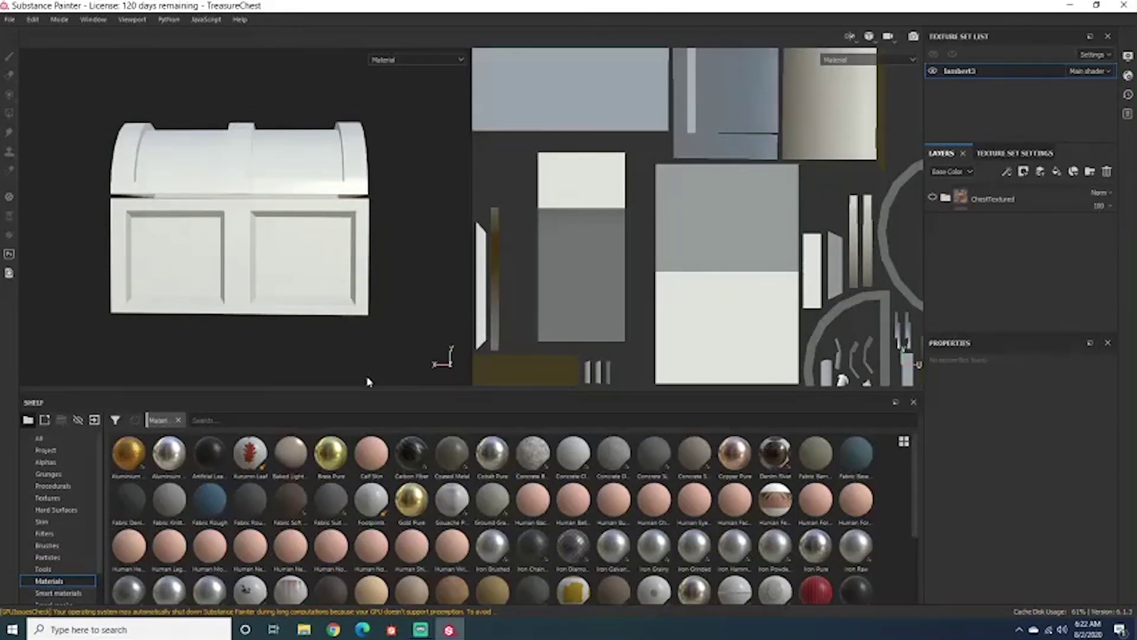
# Show and hide the ChestTextured folder to compare the textured chest with the blank one from an angled view.
pyautogui.keyDown('alt'); pyautogui.moveTo(407, 244); pyautogui.dragTo(343, 239); pyautogui.keyUp('alt')
pyautogui.keyDown('alt'); pyautogui.moveTo(399, 241); pyautogui.dragTo(346, 250, button='middle'); pyautogui.keyUp('alt')
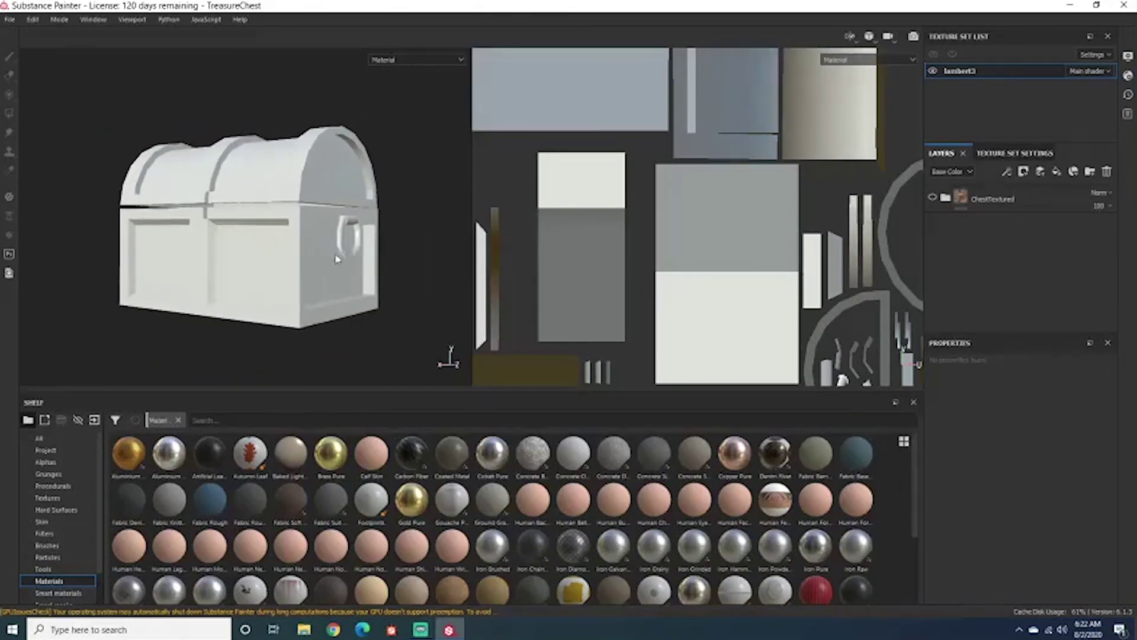
pyautogui.keyDown('alt'); pyautogui.moveTo(336, 259); pyautogui.dragTo(341, 258); pyautogui.keyUp('alt')
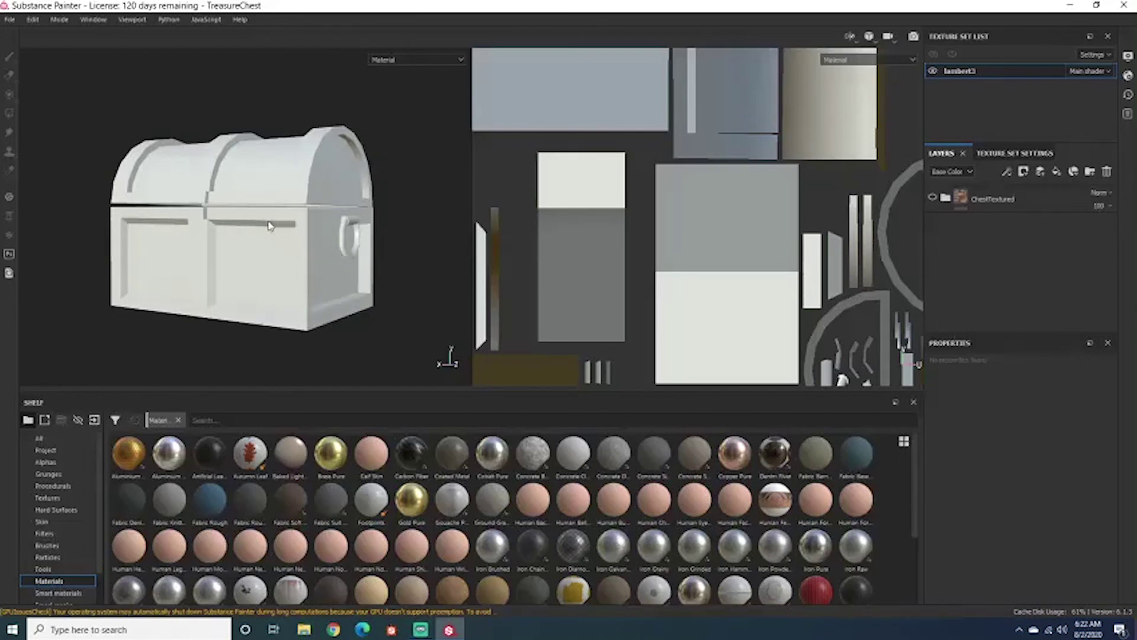
pyautogui.click(956, 198)
pyautogui.click(934, 199)
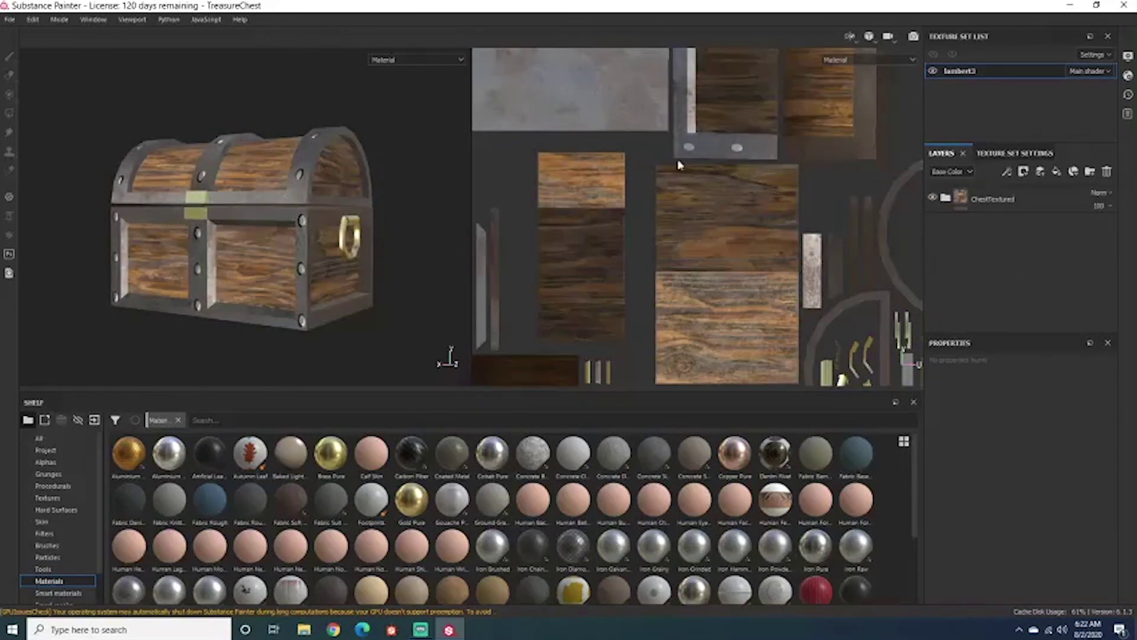
pyautogui.click(933, 198)
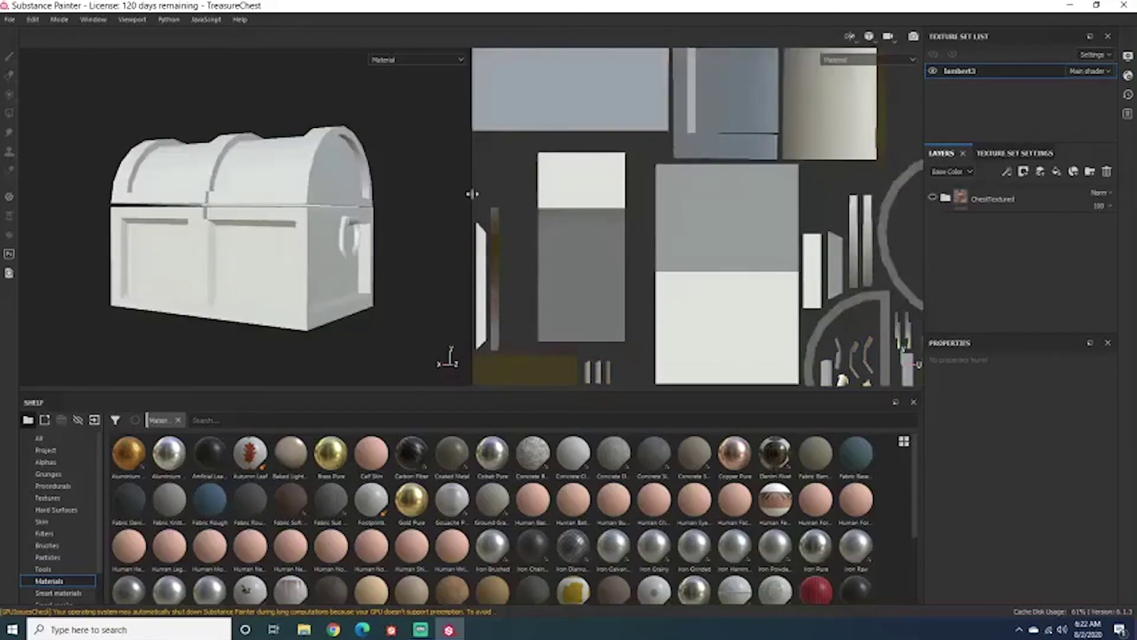
# Add a new paint layer, place it above the ChestTextured folder, and collapse the folder.
pyautogui.moveTo(265, 223)
pyautogui.keyDown('alt'); pyautogui.mouseDown()
pyautogui.moveTo(237, 224)
pyautogui.moveTo(255, 225)
pyautogui.mouseUp(); pyautogui.keyUp('alt')
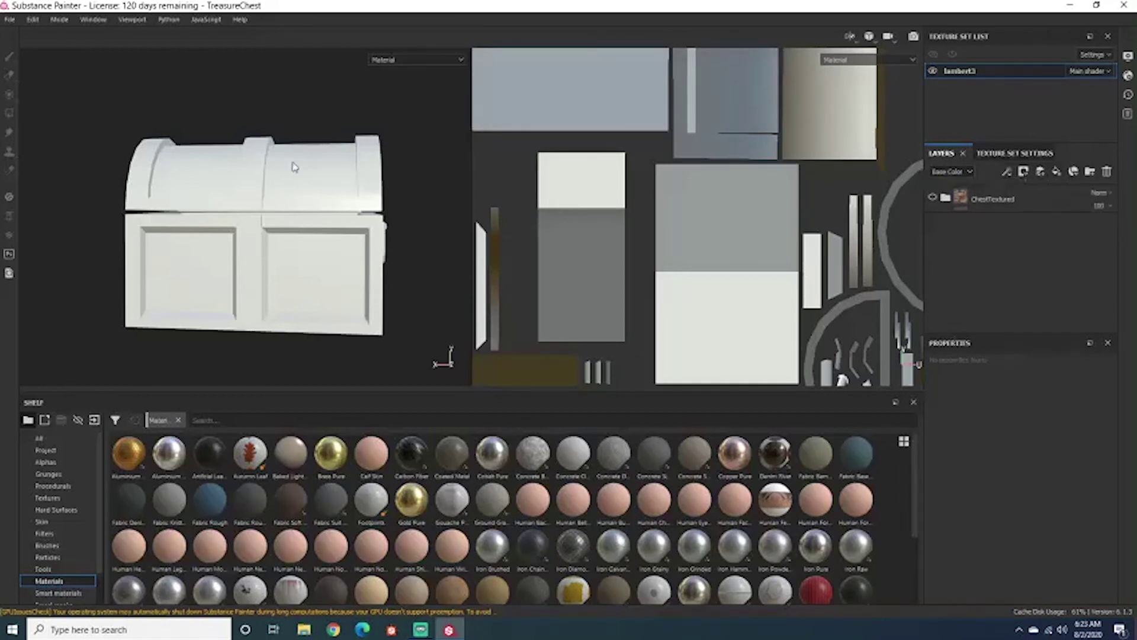
pyautogui.keyDown('alt'); pyautogui.moveTo(284, 172); pyautogui.dragTo(289, 171); pyautogui.keyUp('alt')
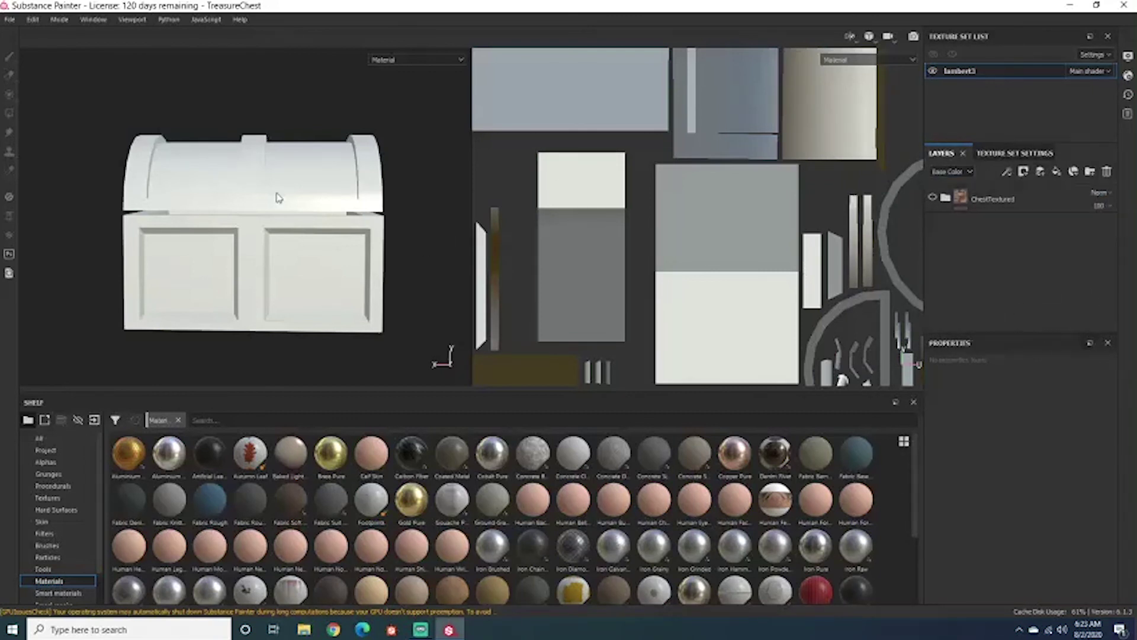
pyautogui.keyDown('alt'); pyautogui.moveTo(384, 239); pyautogui.dragTo(288, 224); pyautogui.keyUp('alt')
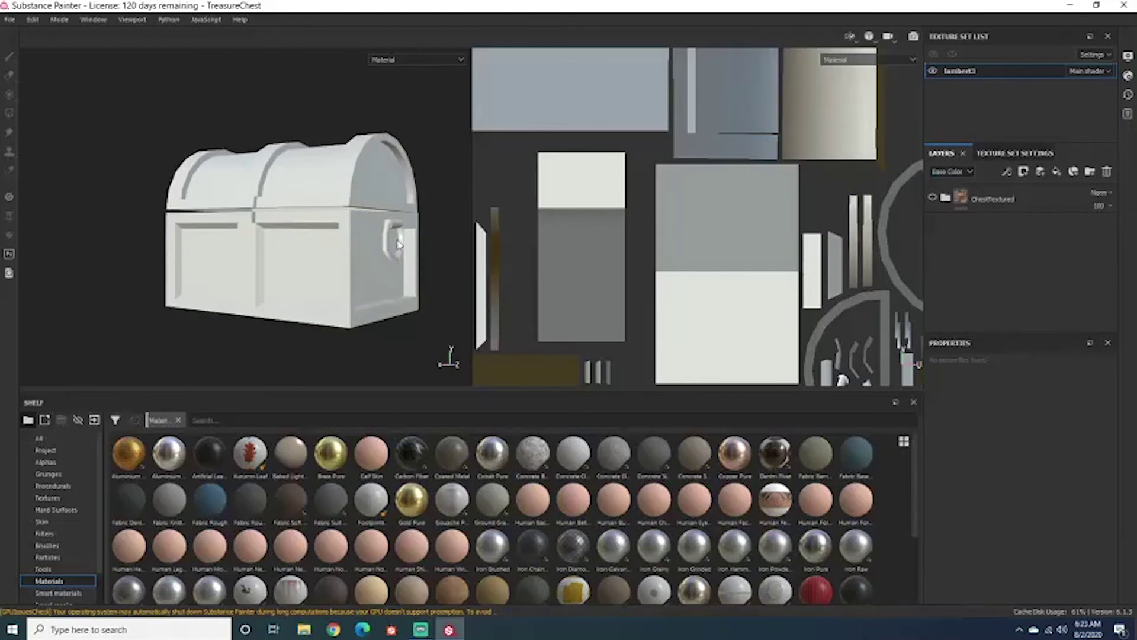
pyautogui.scroll(2, 398, 244)
pyautogui.scroll(2, 384, 259)
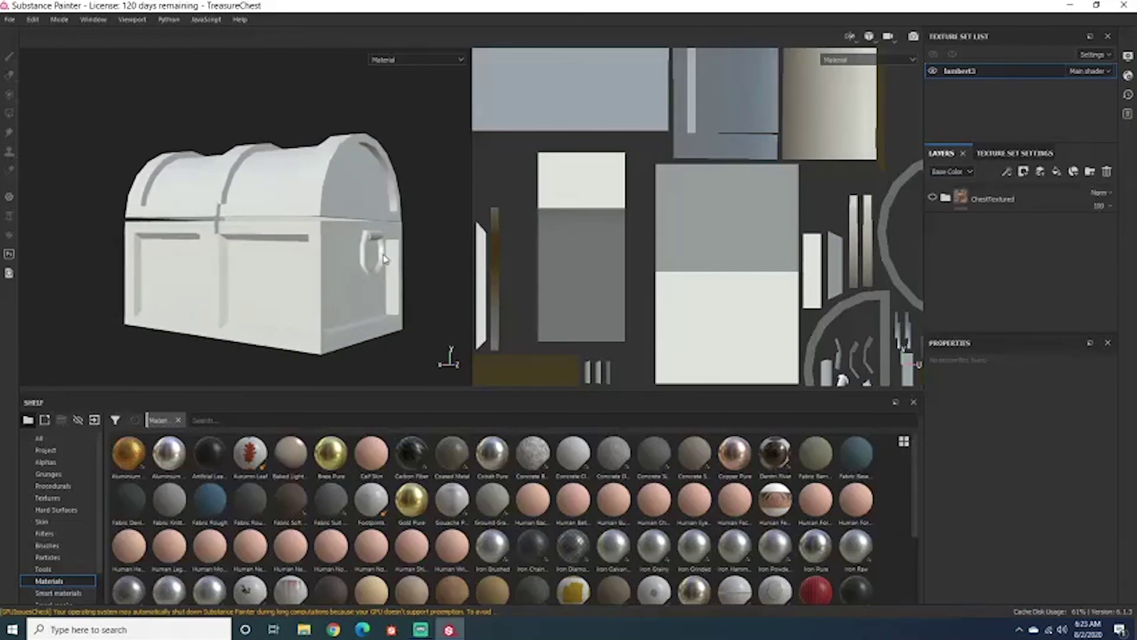
pyautogui.keyDown('alt'); pyautogui.moveTo(384, 259); pyautogui.dragTo(438, 260); pyautogui.keyUp('alt')
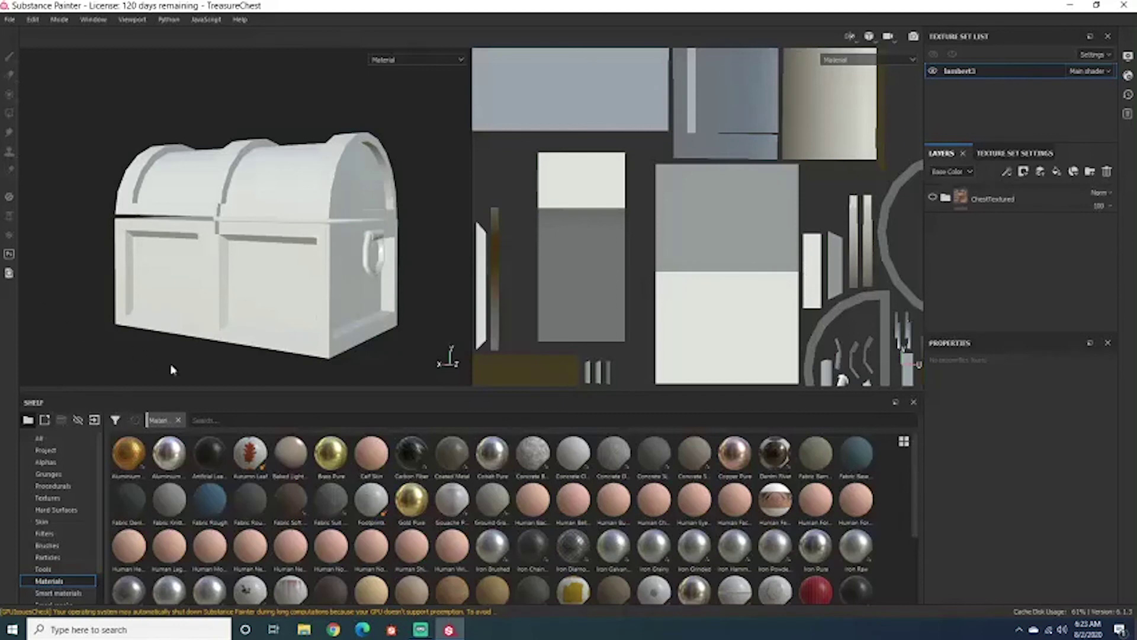
pyautogui.click(1041, 172)
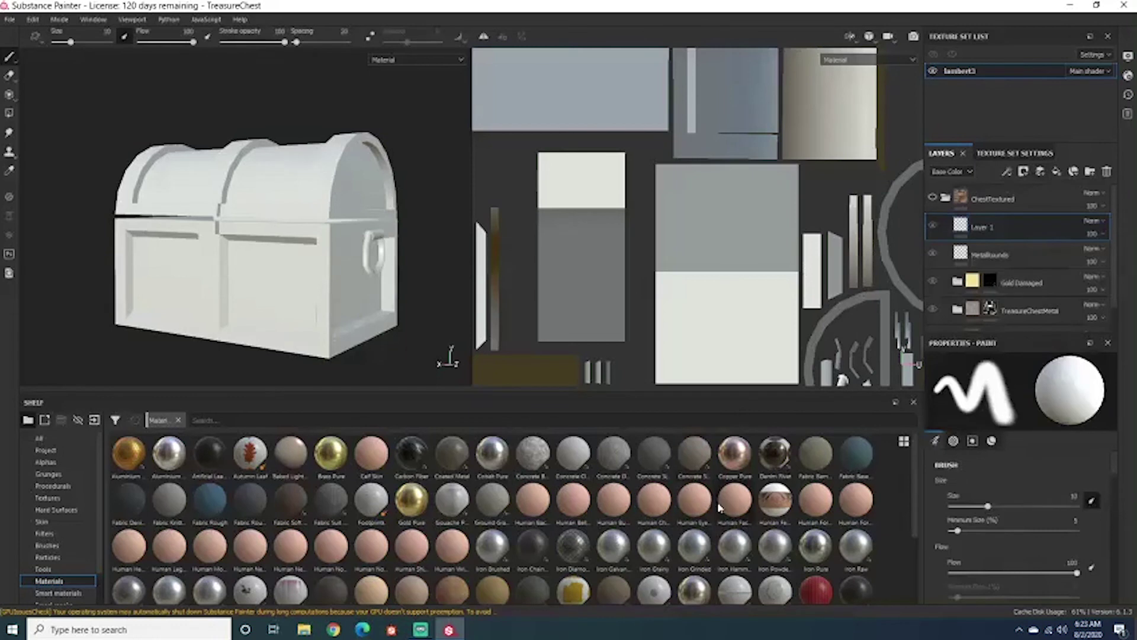
pyautogui.moveTo(984, 214)
pyautogui.mouseDown()
pyautogui.moveTo(986, 191)
pyautogui.moveTo(986, 201)
pyautogui.mouseUp()
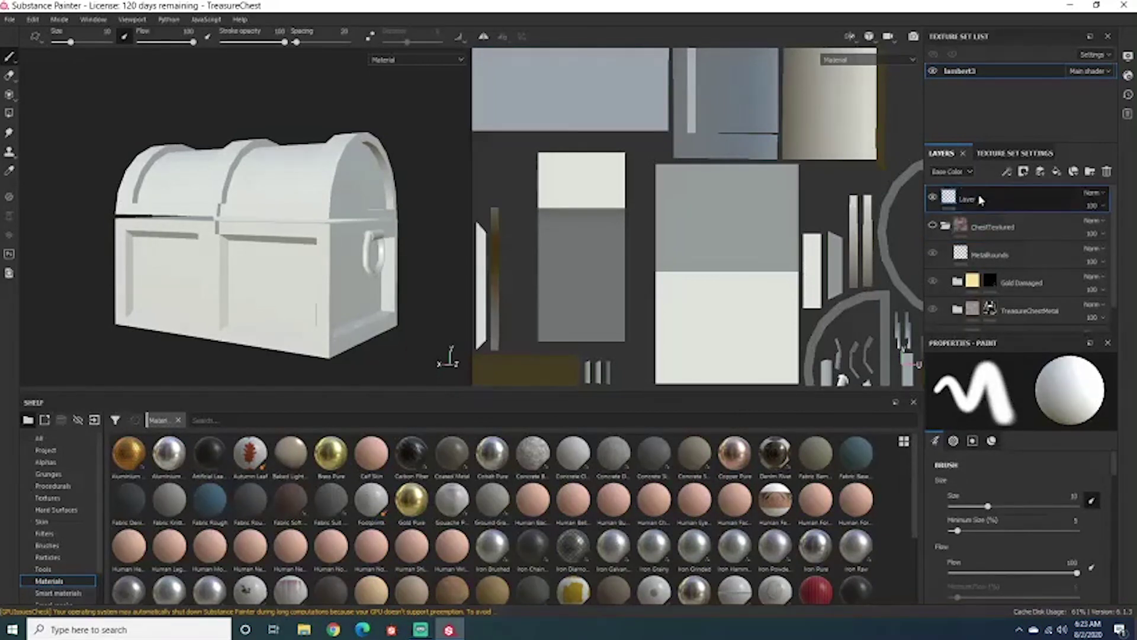
pyautogui.click(945, 225)
# Paint freehand test strokes across the chest's front, and undo them.
pyautogui.keyDown('alt'); pyautogui.moveTo(220, 208); pyautogui.dragTo(296, 213); pyautogui.keyUp('alt')
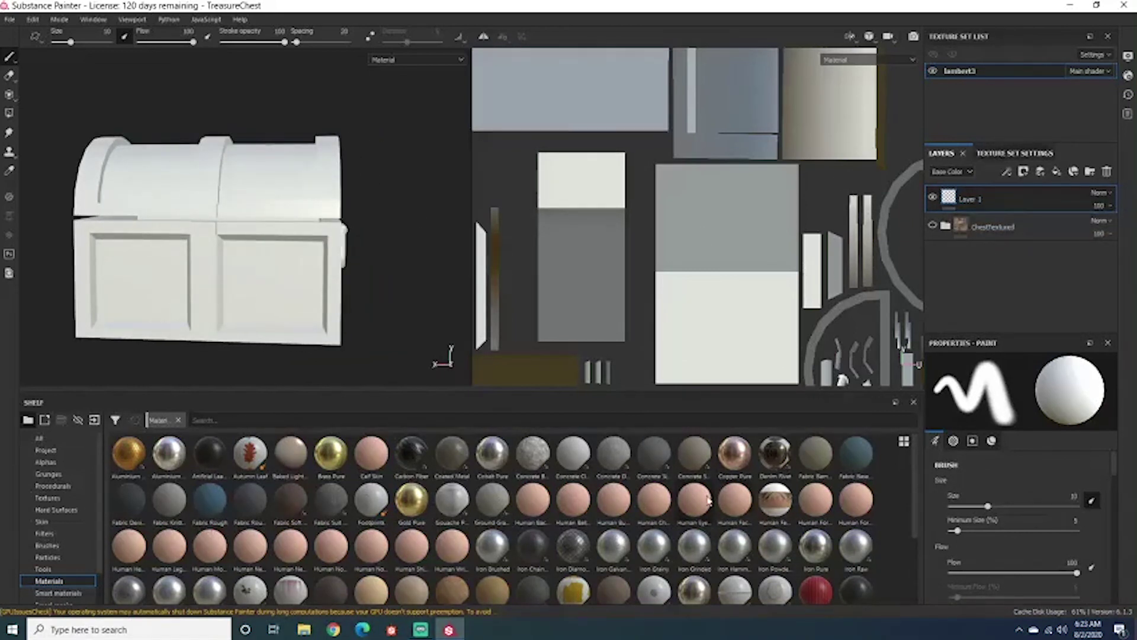
pyautogui.keyDown('alt'); pyautogui.moveTo(414, 255); pyautogui.dragTo(375, 263); pyautogui.keyUp('alt')
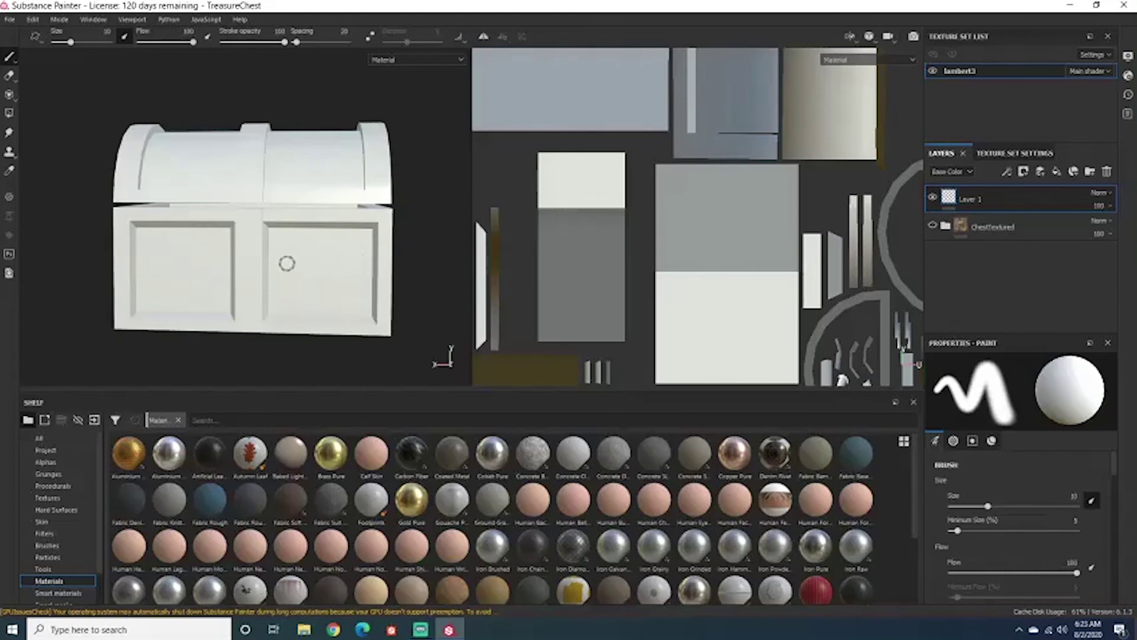
pyautogui.keyDown('alt'); pyautogui.moveTo(295, 249); pyautogui.dragTo(284, 312); pyautogui.keyUp('alt')
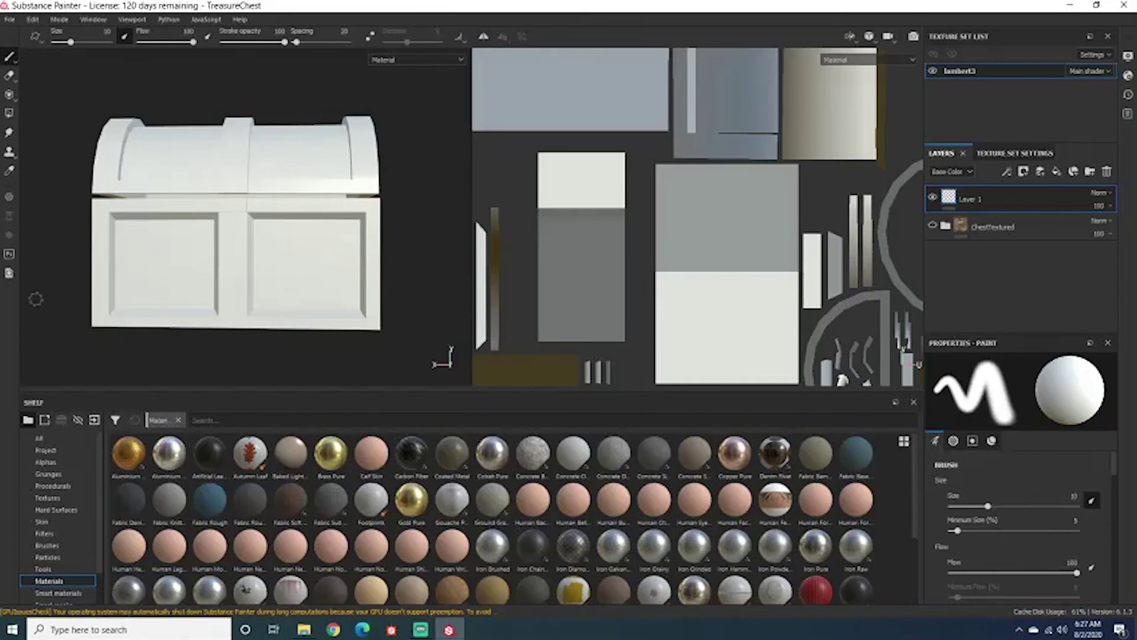
pyautogui.moveTo(172, 238)
pyautogui.mouseDown()
pyautogui.moveTo(177, 252)
pyautogui.moveTo(299, 266)
pyautogui.moveTo(180, 254)
pyautogui.moveTo(268, 222)
pyautogui.mouseUp()
pyautogui.moveTo(215, 198)
pyautogui.mouseDown()
pyautogui.moveTo(296, 308)
pyautogui.moveTo(300, 279)
pyautogui.moveTo(157, 228)
pyautogui.mouseUp()
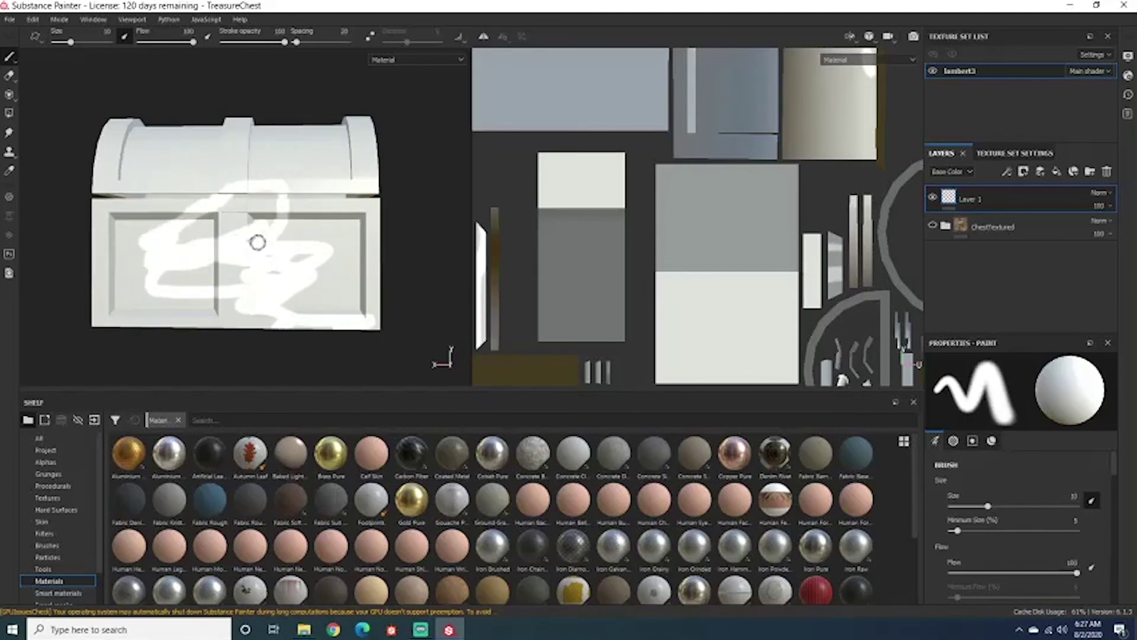
pyautogui.hotkey('ctrl', 'z')
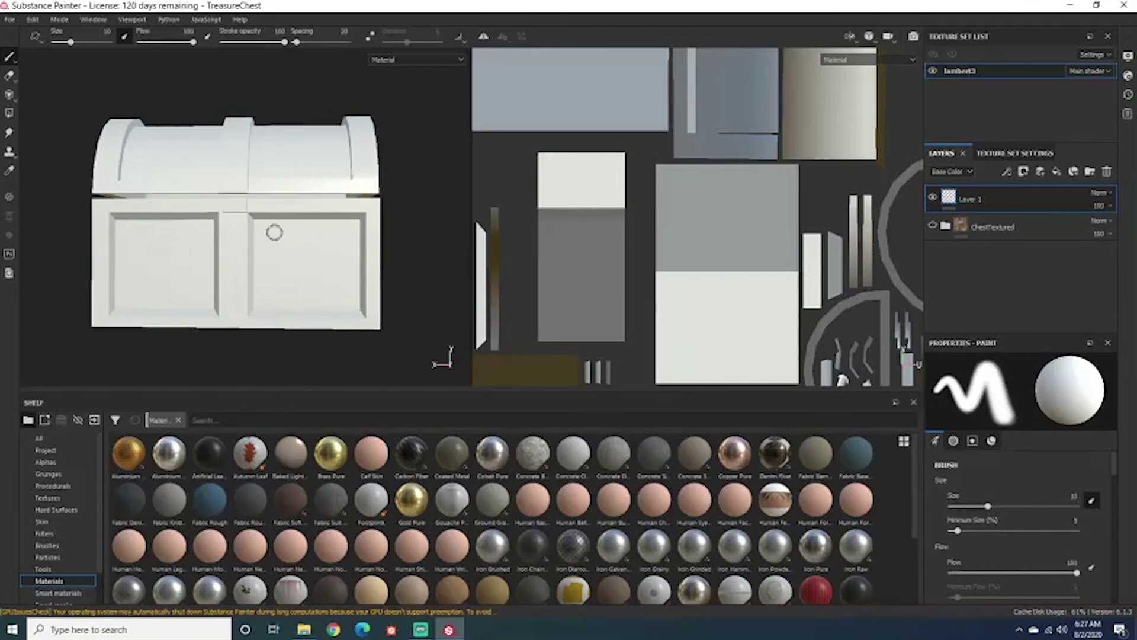
# Enlarge the paint brush and lower its flow to 3.
pyautogui.keyDown('ctrl'); pyautogui.moveTo(274, 232); pyautogui.dragTo(274, 232); pyautogui.keyUp('ctrl')
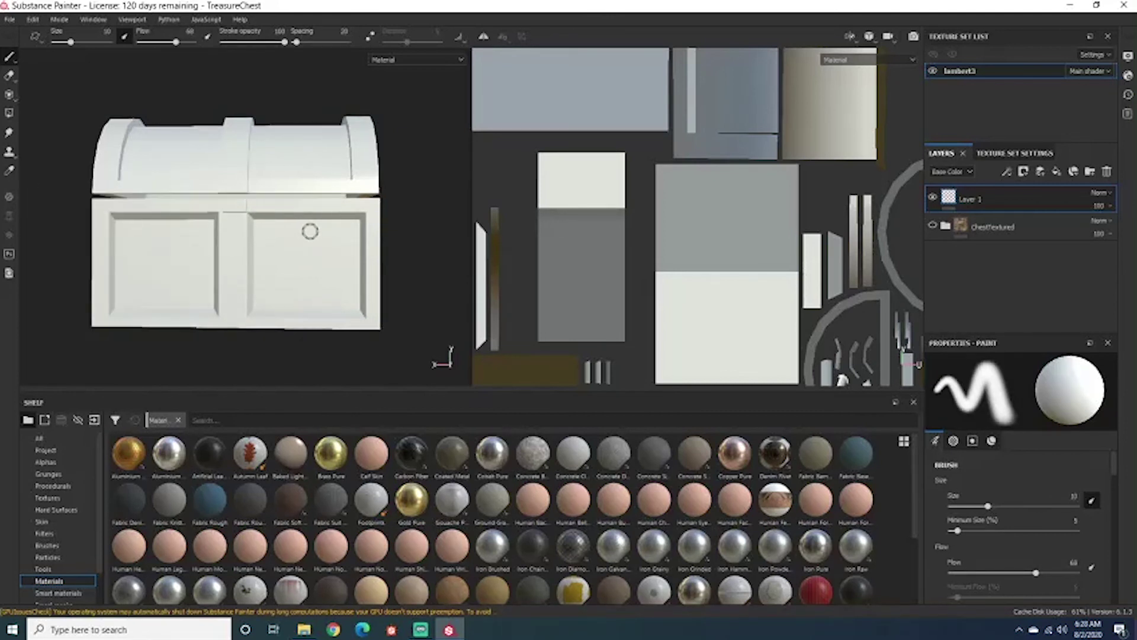
pyautogui.keyDown('ctrl'); pyautogui.moveTo(309, 231); pyautogui.dragTo(310, 231, button='right'); pyautogui.keyUp('ctrl')
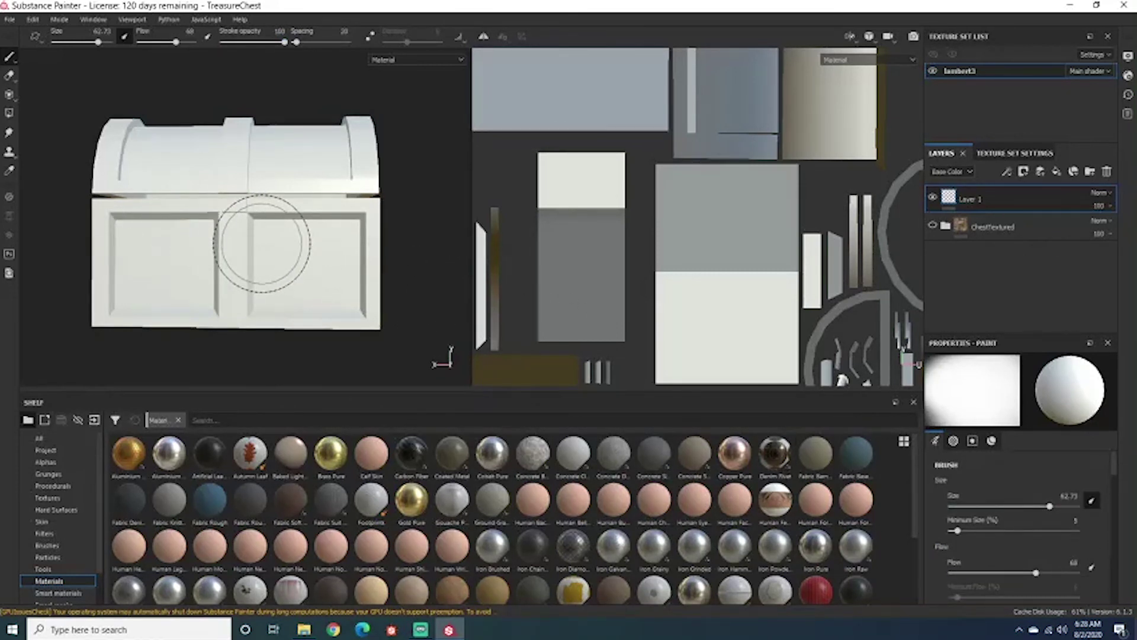
pyautogui.moveTo(262, 243)
pyautogui.keyDown('ctrl'); pyautogui.mouseDown(button='right')
pyautogui.moveTo(221, 243)
pyautogui.moveTo(317, 244)
pyautogui.moveTo(317, 274)
pyautogui.moveTo(261, 248)
pyautogui.moveTo(261, 296)
pyautogui.moveTo(261, 277)
pyautogui.mouseUp(button='right'); pyautogui.keyUp('ctrl')
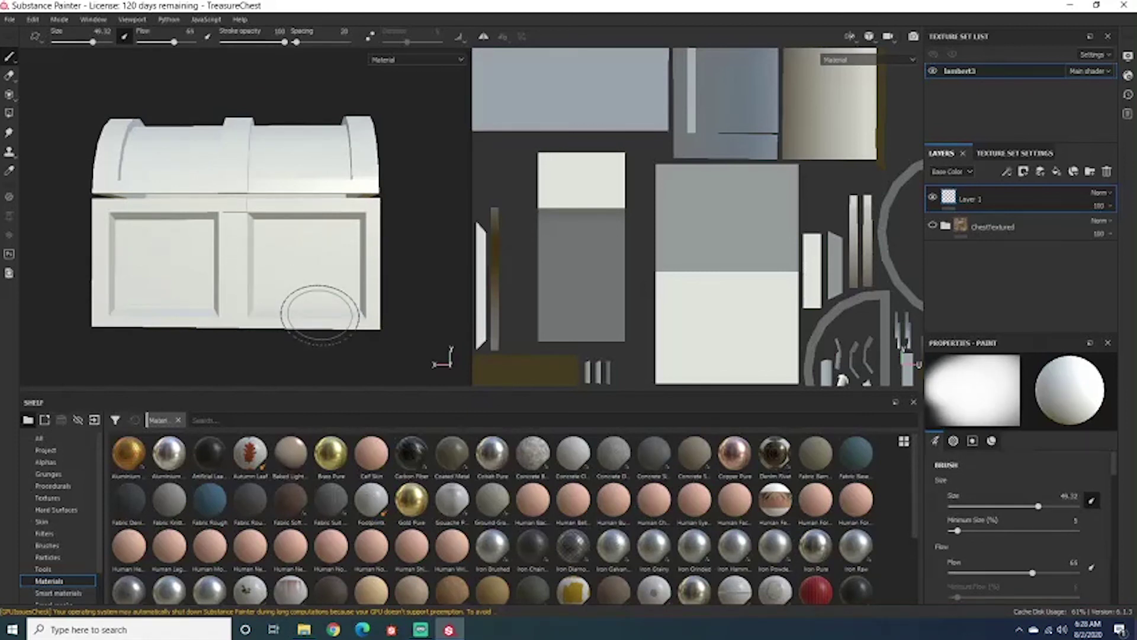
pyautogui.keyDown('ctrl'); pyautogui.moveTo(320, 310); pyautogui.dragTo(320, 333, button='right'); pyautogui.keyUp('ctrl')
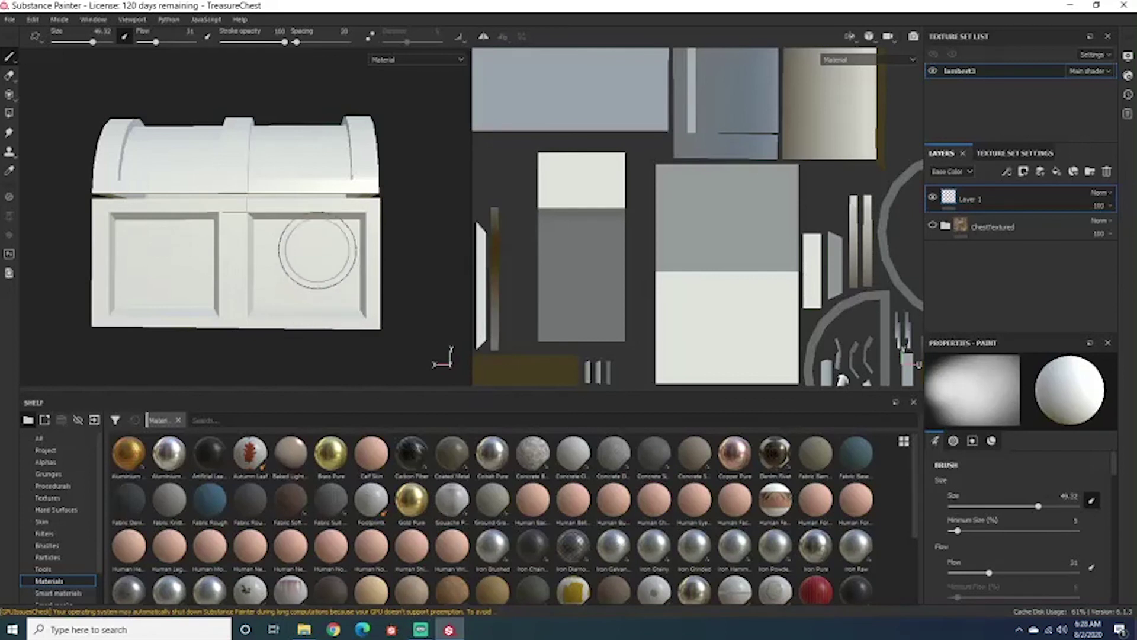
pyautogui.keyDown('ctrl'); pyautogui.moveTo(312, 245); pyautogui.dragTo(312, 248, button='right'); pyautogui.keyUp('ctrl')
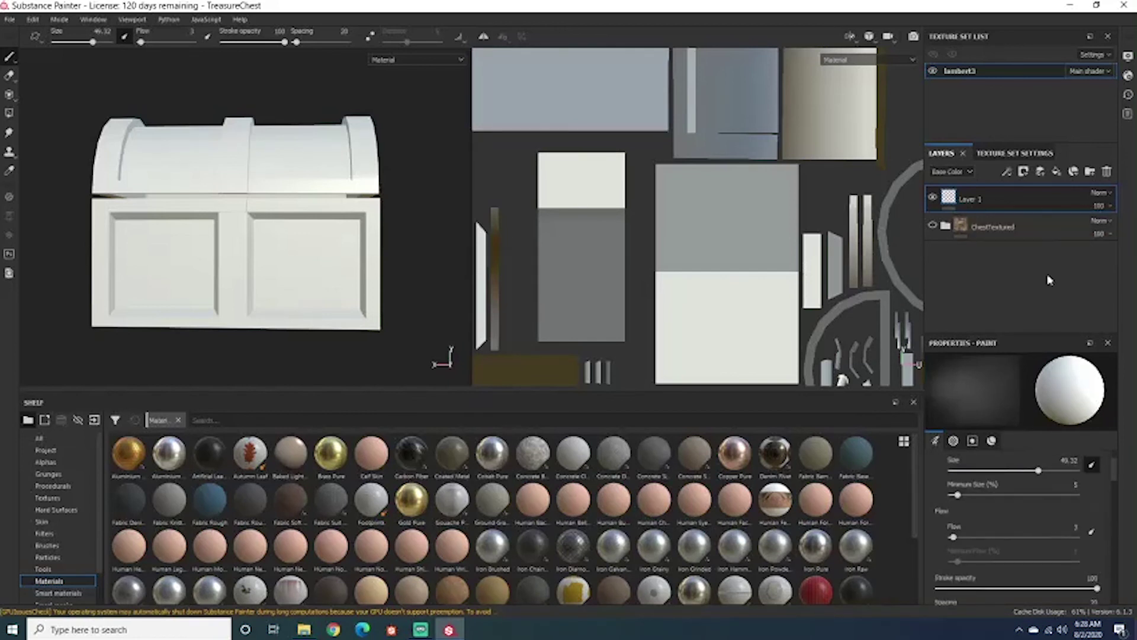
# Enlarge the paint properties area and review the brush, alpha, stencil and material settings.
pyautogui.moveTo(1046, 335); pyautogui.dragTo(1041, 264)
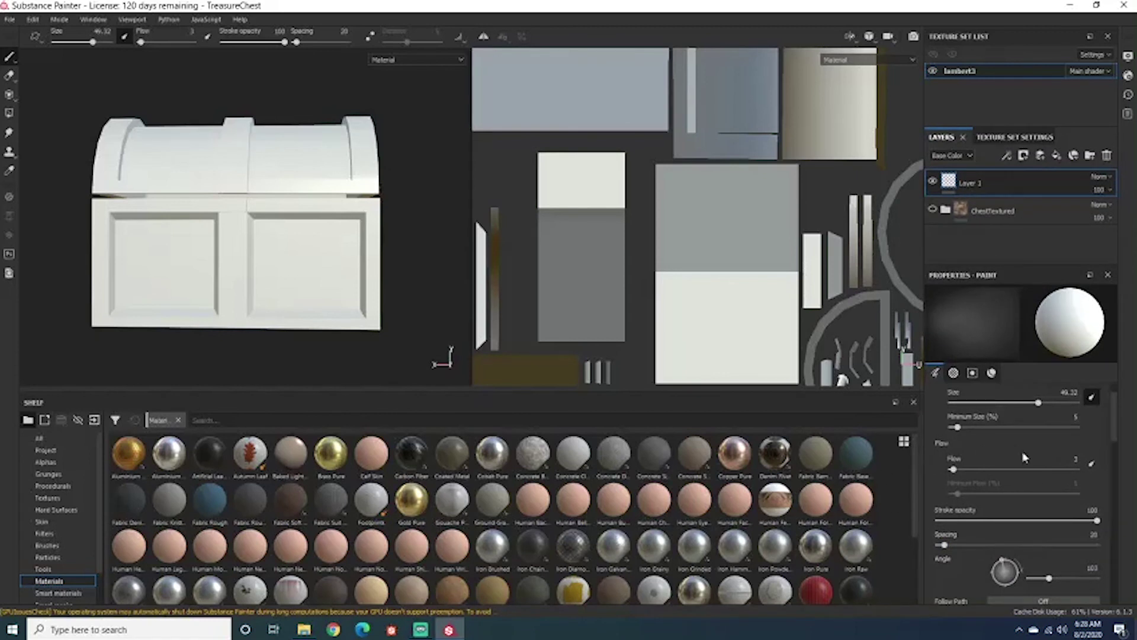
pyautogui.scroll(-5, 1048, 491)
pyautogui.scroll(-3, 1048, 492)
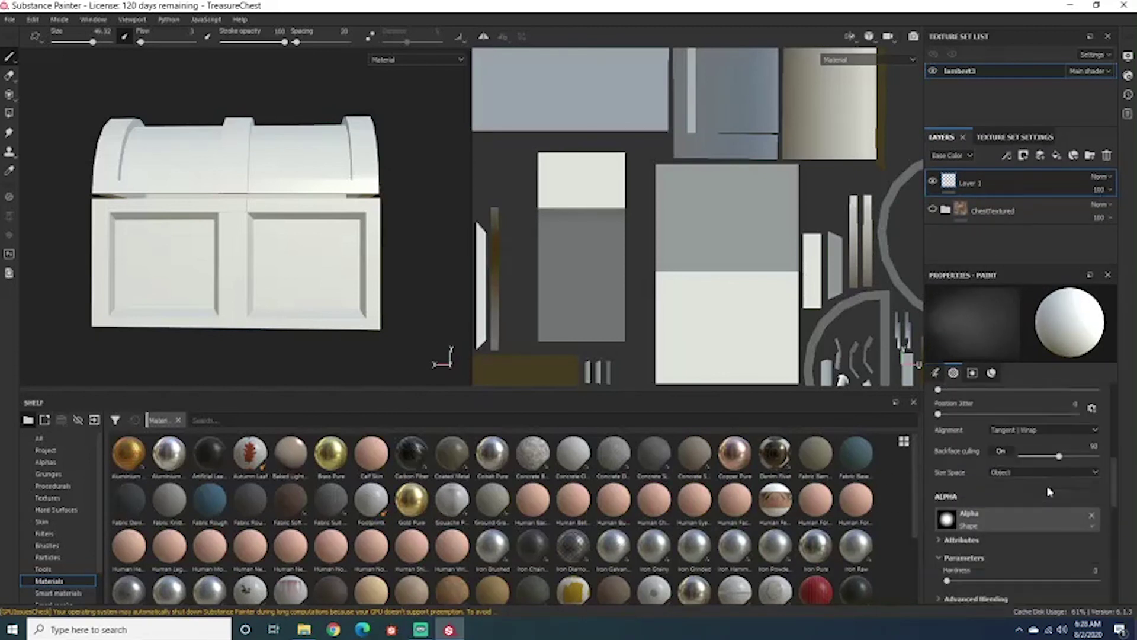
pyautogui.scroll(-5, 1048, 492)
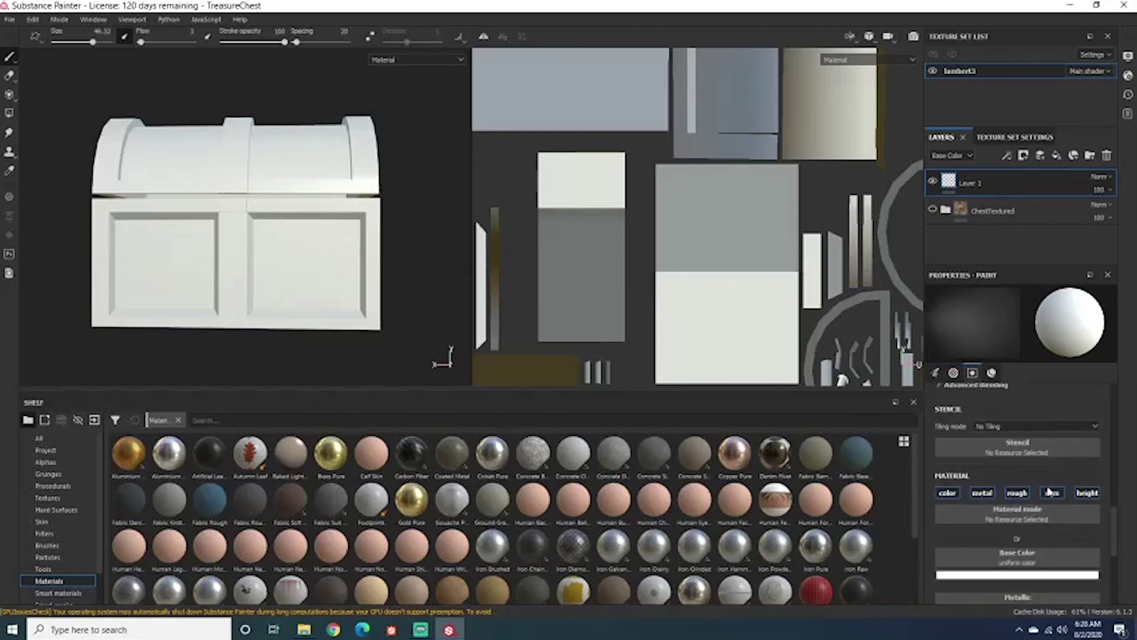
pyautogui.scroll(-2, 1050, 491)
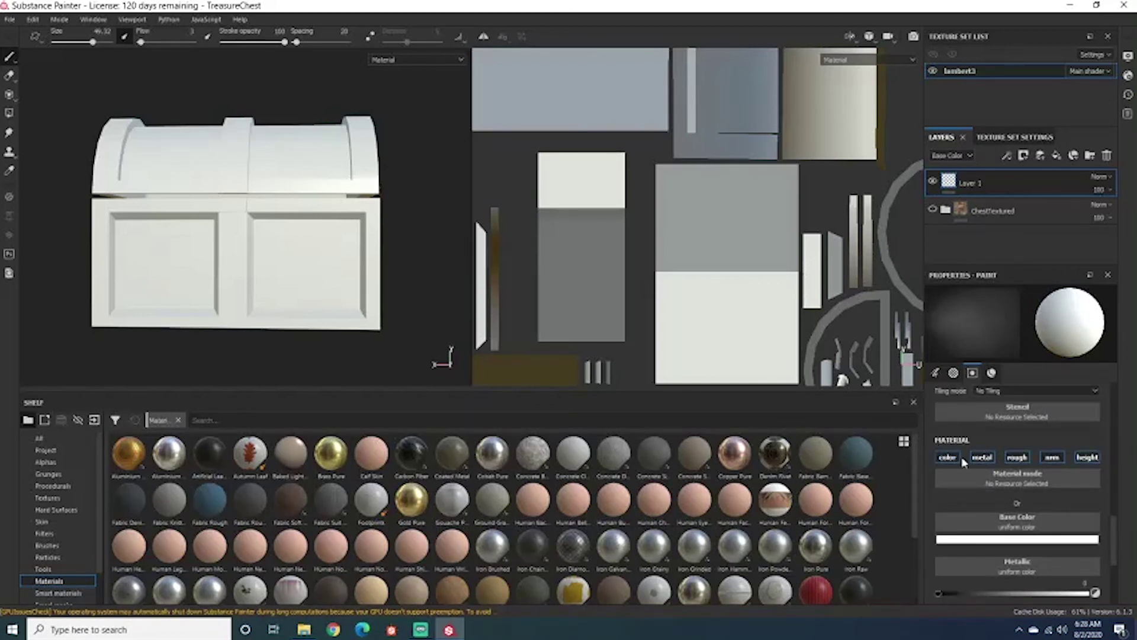
pyautogui.scroll(-1, 963, 459)
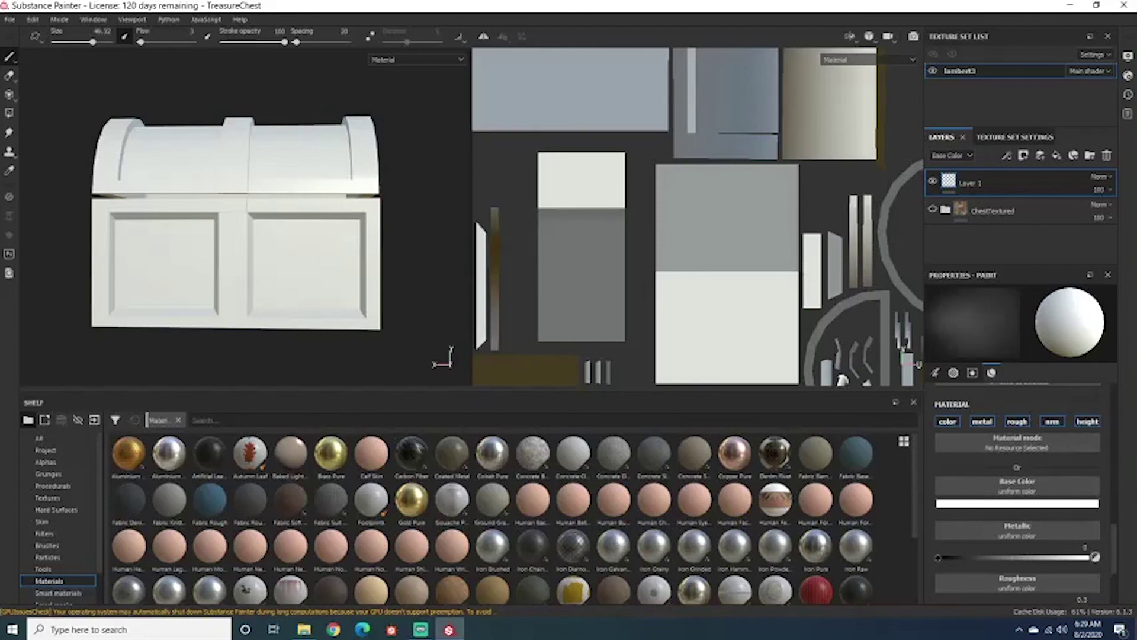
# Compare the texture set's channel list with the color, metal, rough, nrm and height channels of the paint material.
pyautogui.click(1011, 137)
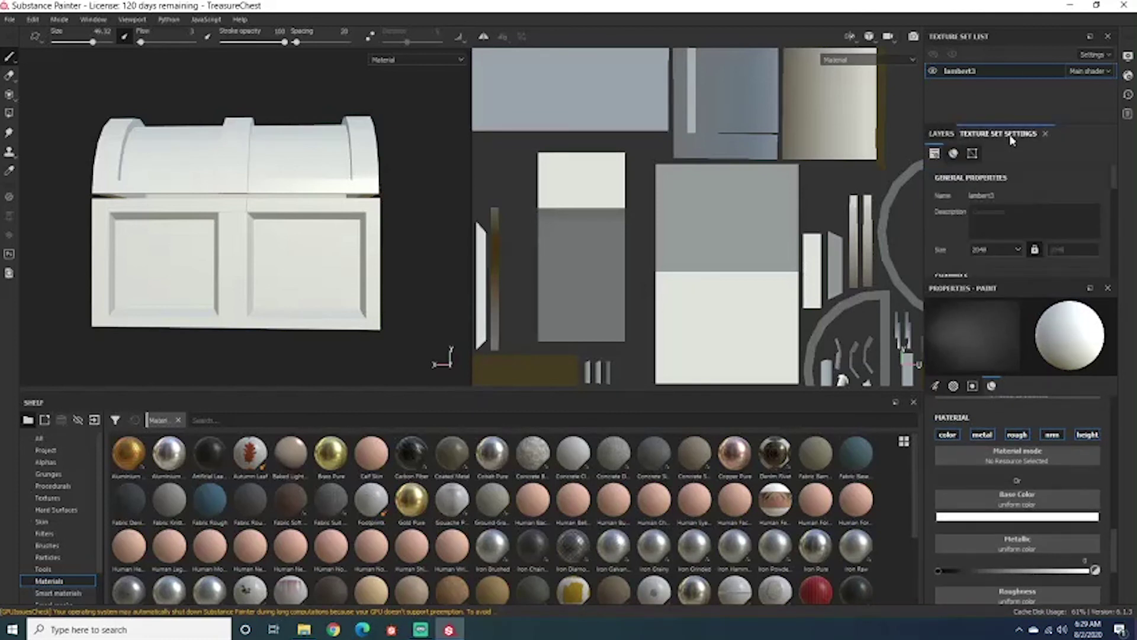
pyautogui.scroll(-3, 1015, 205)
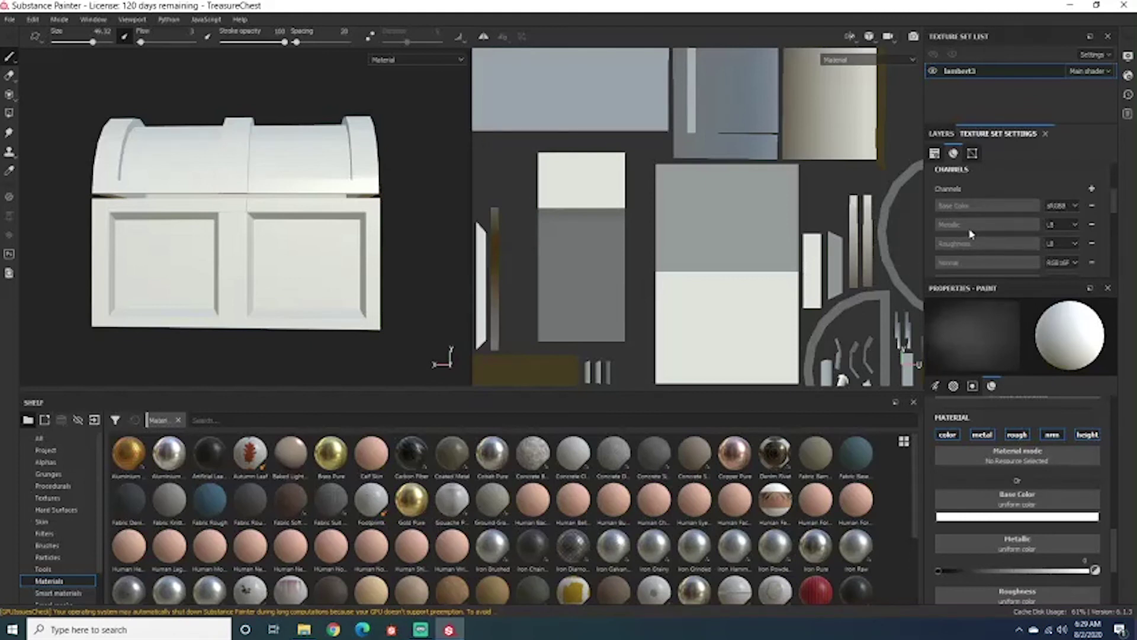
pyautogui.scroll(-1, 995, 249)
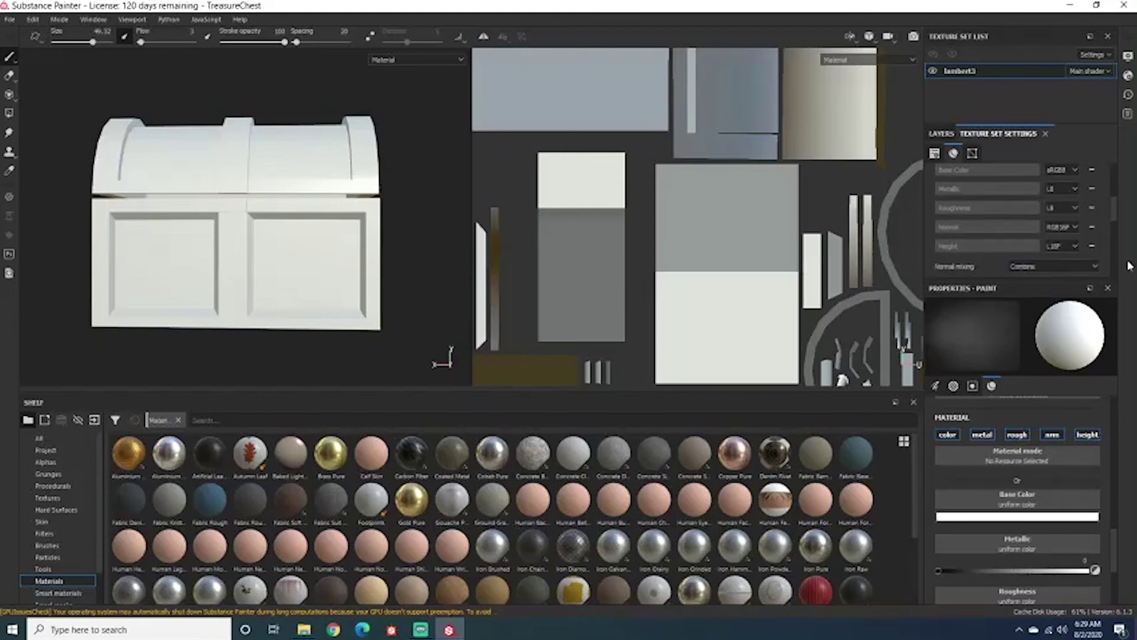
pyautogui.scroll(3, 1020, 536)
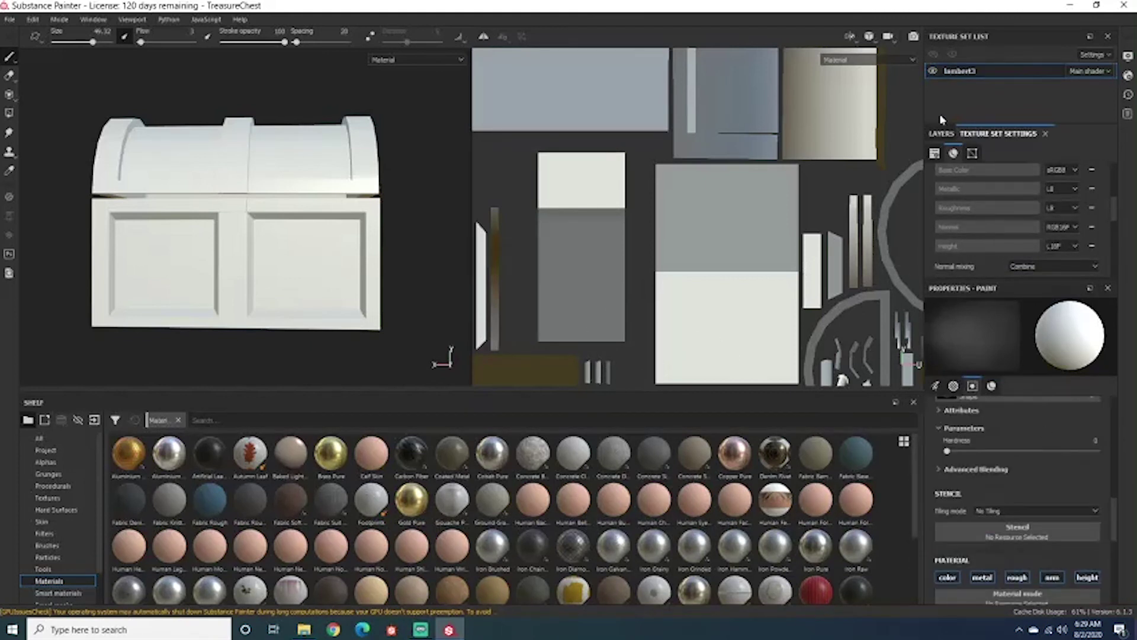
pyautogui.scroll(-3, 1020, 492)
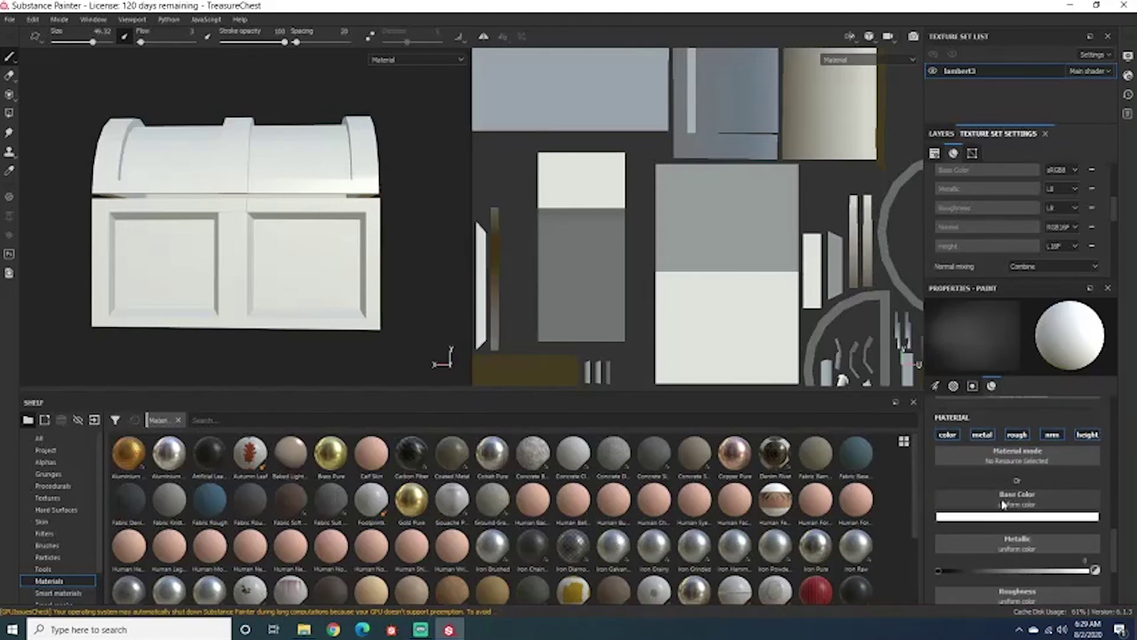
# Inspect the paint material's Base Color, including its color picker, and its Metallic and Roughness settings.
pyautogui.scroll(-1, 1003, 504)
pyautogui.scroll(1, 1002, 504)
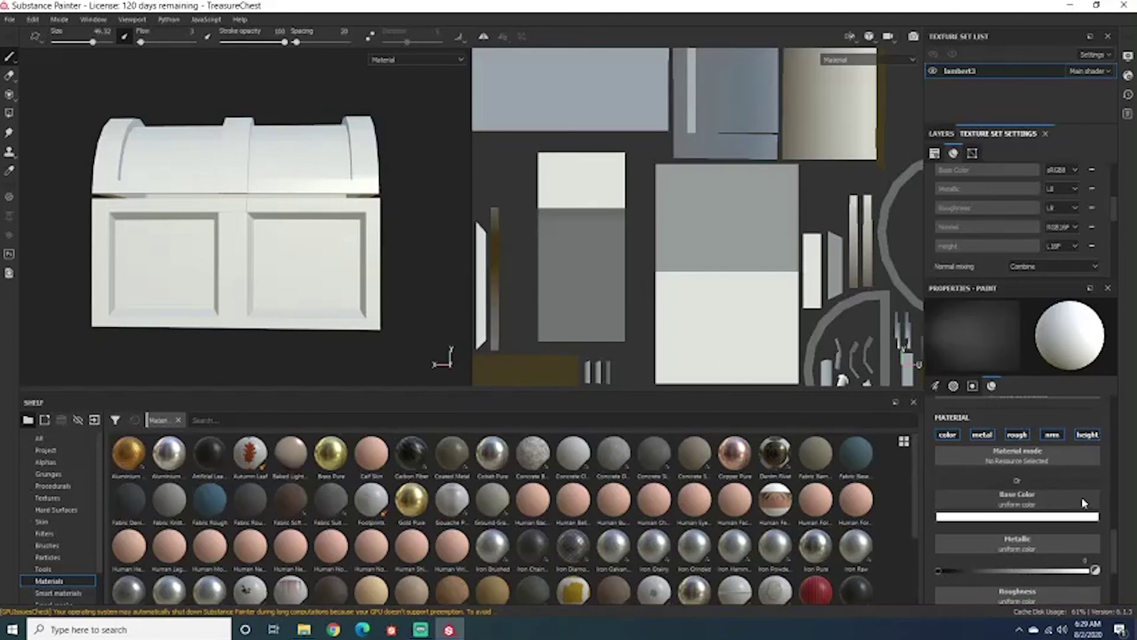
pyautogui.scroll(-1, 1084, 503)
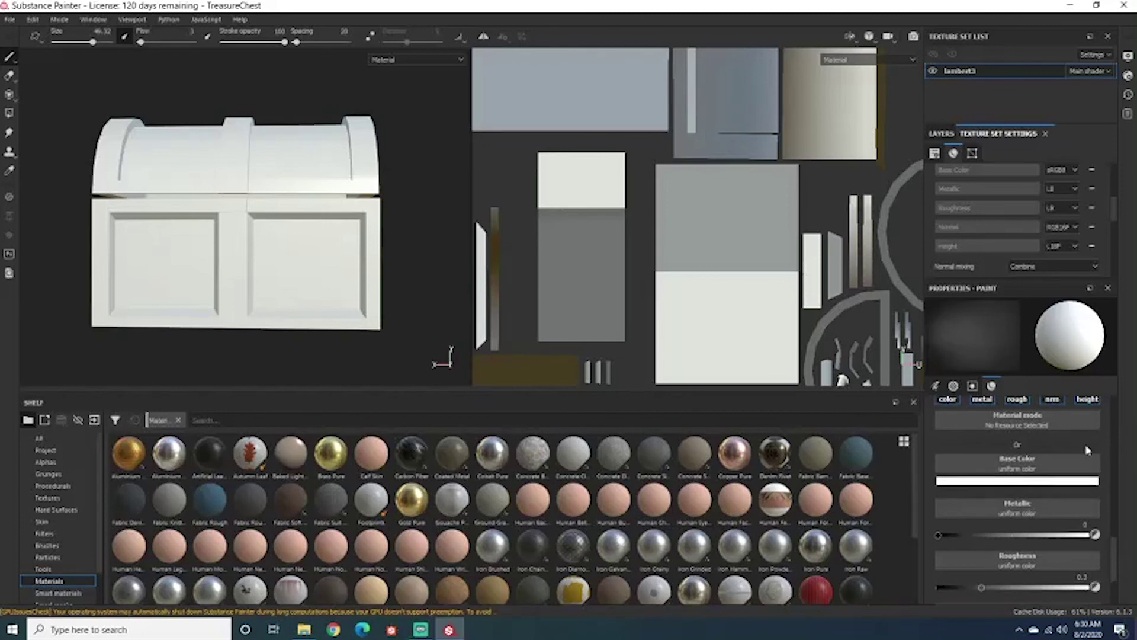
pyautogui.click(1057, 482)
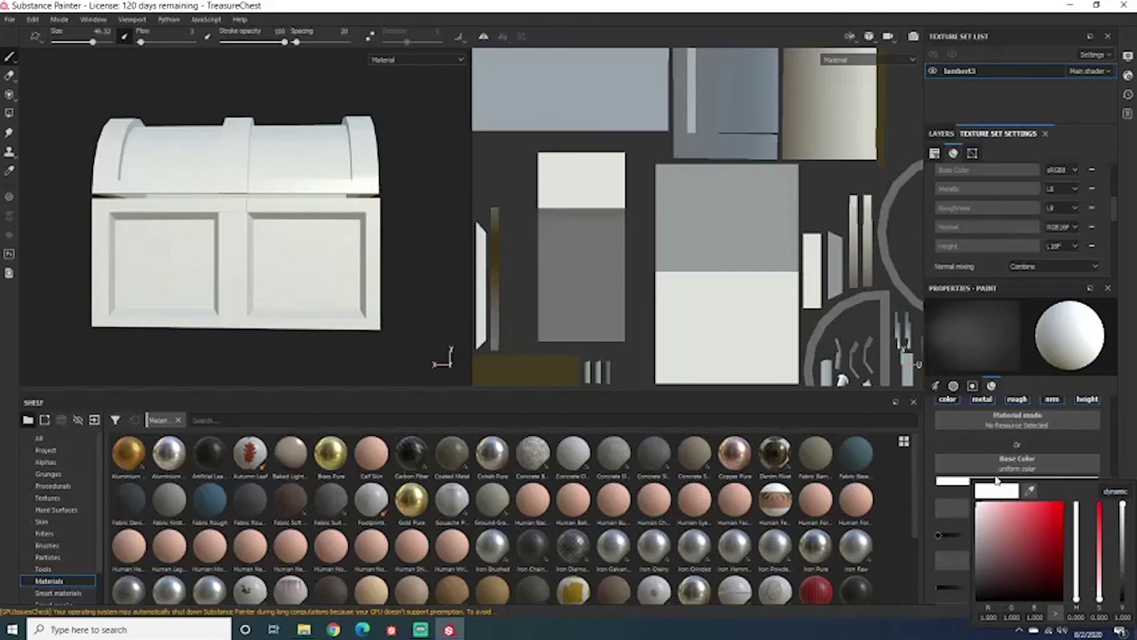
pyautogui.scroll(-1, 1066, 444)
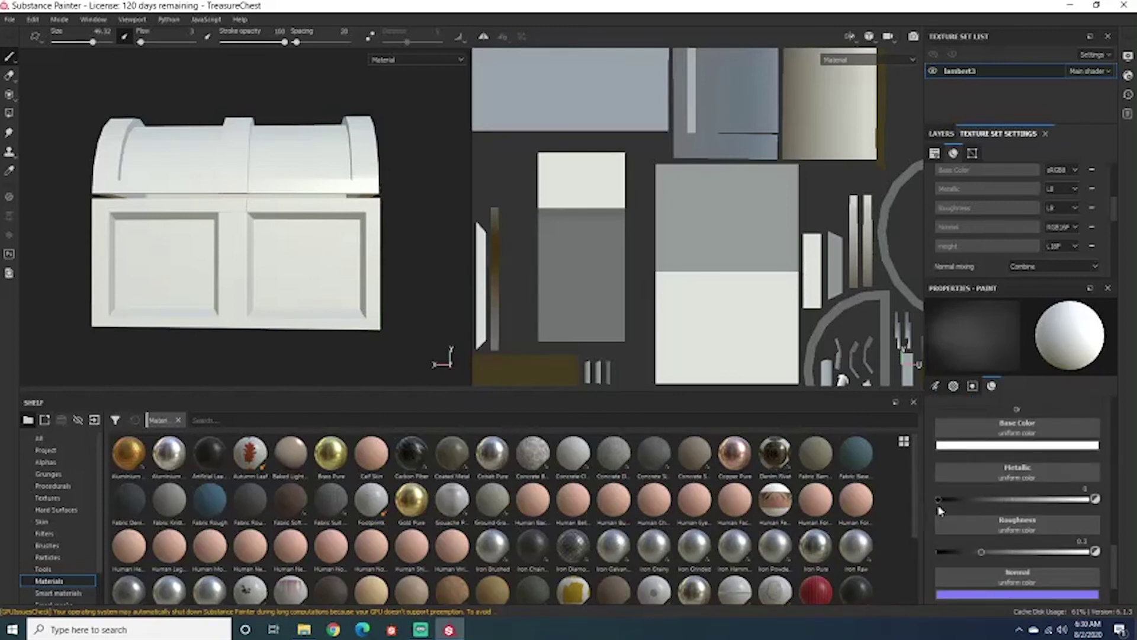
# Try the paint material's Metallic at 1 and return it to 0.
pyautogui.moveTo(938, 500); pyautogui.dragTo(1092, 501)
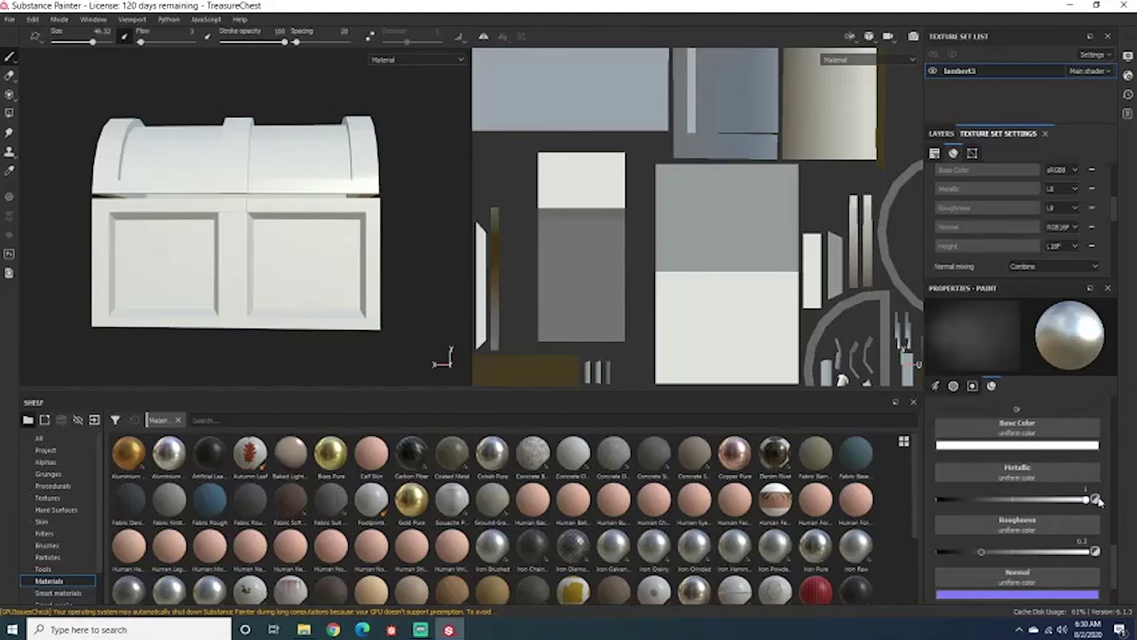
pyautogui.moveTo(1097, 502); pyautogui.dragTo(939, 499)
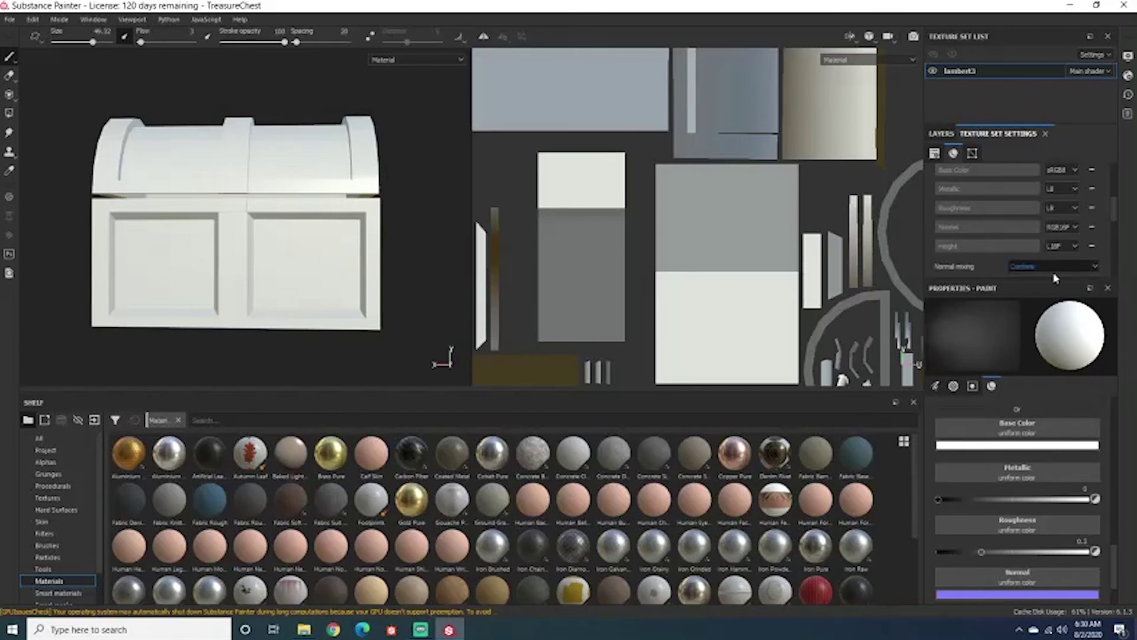
pyautogui.moveTo(941, 502)
pyautogui.mouseDown()
pyautogui.moveTo(1111, 505)
pyautogui.moveTo(937, 499)
pyautogui.mouseUp()
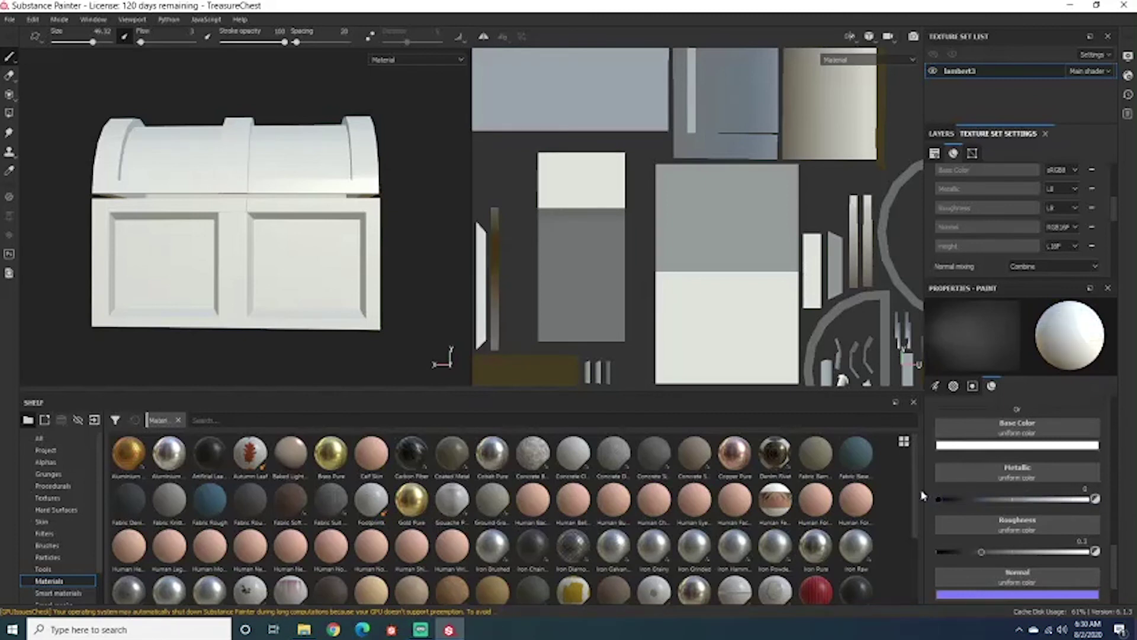
# Make the paint material's Base Color red, with Metallic at 1 and Roughness at 0.
pyautogui.click(1013, 445)
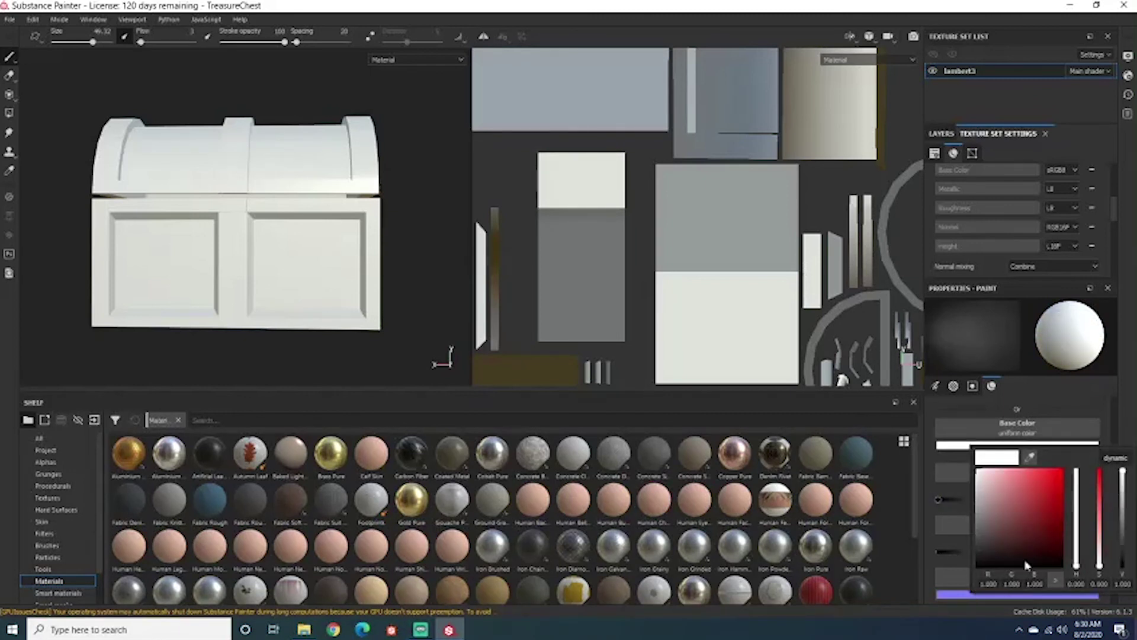
pyautogui.moveTo(1020, 498); pyautogui.dragTo(1091, 465)
pyautogui.click(1062, 414)
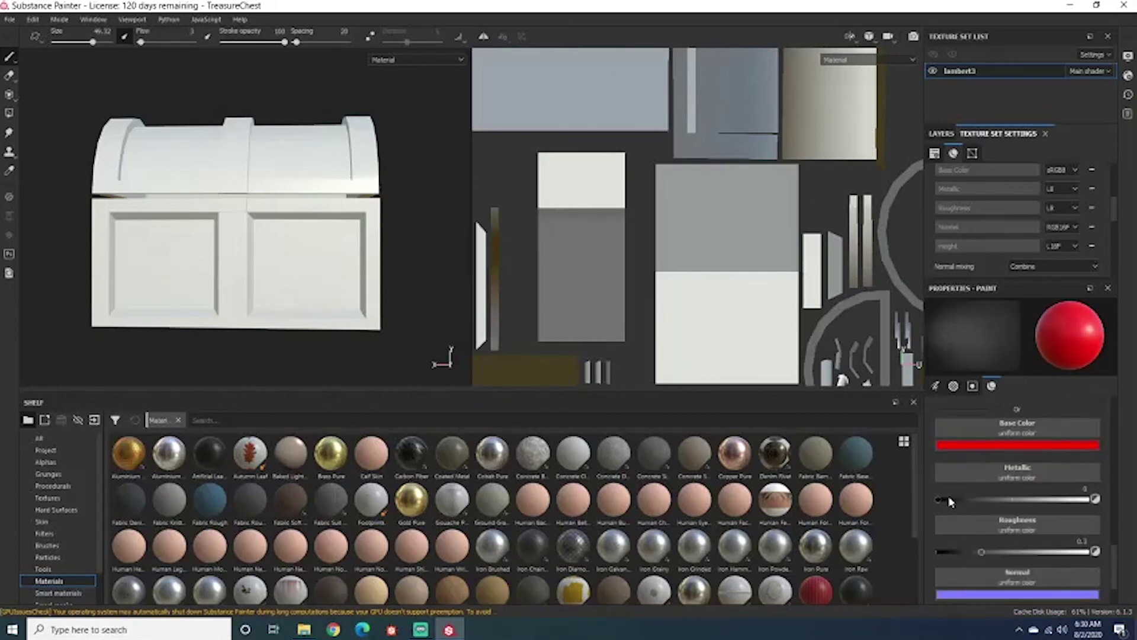
pyautogui.moveTo(950, 503); pyautogui.dragTo(1101, 502)
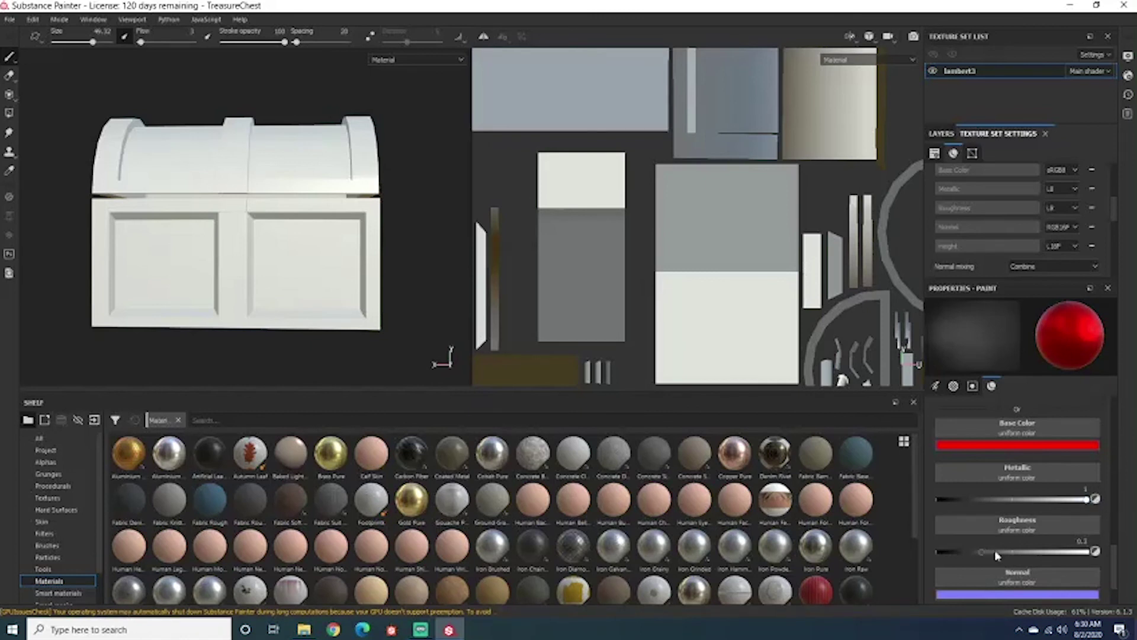
pyautogui.moveTo(987, 555); pyautogui.dragTo(910, 549)
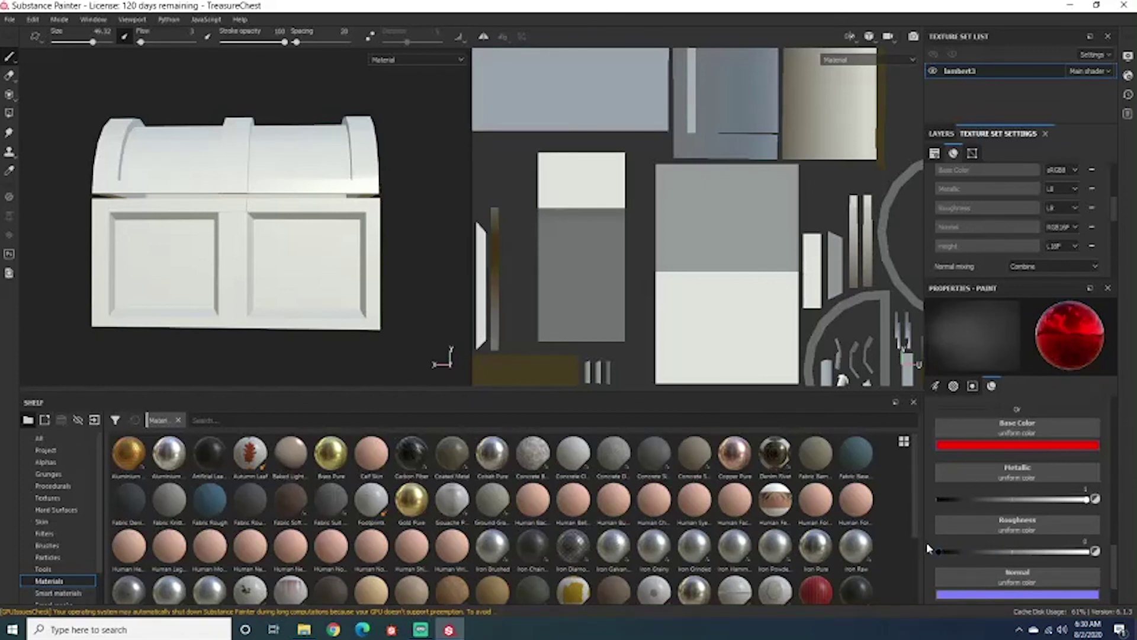
pyautogui.moveTo(940, 552)
pyautogui.mouseDown()
pyautogui.moveTo(1128, 564)
pyautogui.moveTo(954, 550)
pyautogui.mouseUp()
# Try negative and positive Height values for the paint material and set Height to 1.
pyautogui.scroll(-2, 1054, 502)
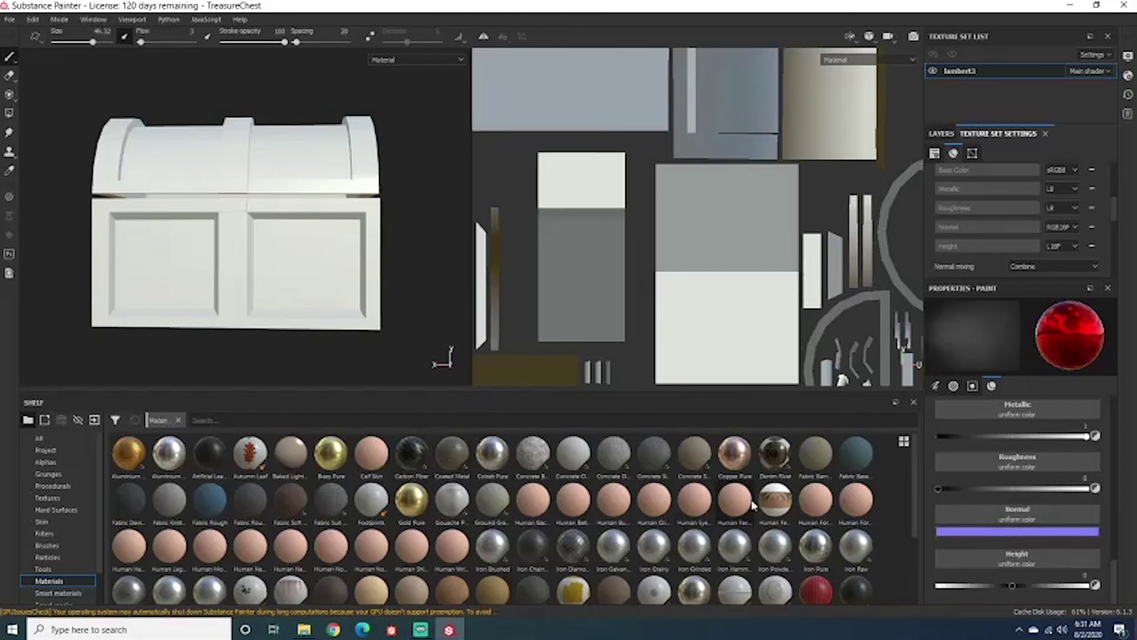
pyautogui.scroll(-2, 720, 515)
pyautogui.scroll(2, 720, 515)
pyautogui.moveTo(1016, 591); pyautogui.dragTo(1089, 586)
pyautogui.moveTo(925, 583); pyautogui.dragTo(1043, 607)
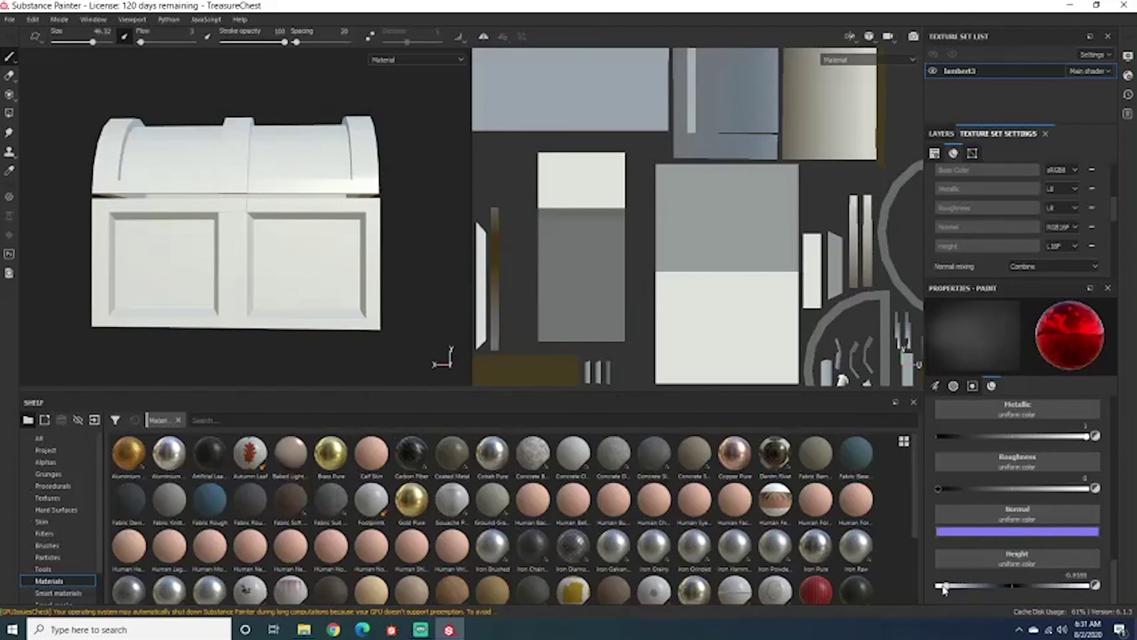
pyautogui.moveTo(945, 591); pyautogui.dragTo(933, 587)
pyautogui.moveTo(1048, 604); pyautogui.dragTo(1095, 610)
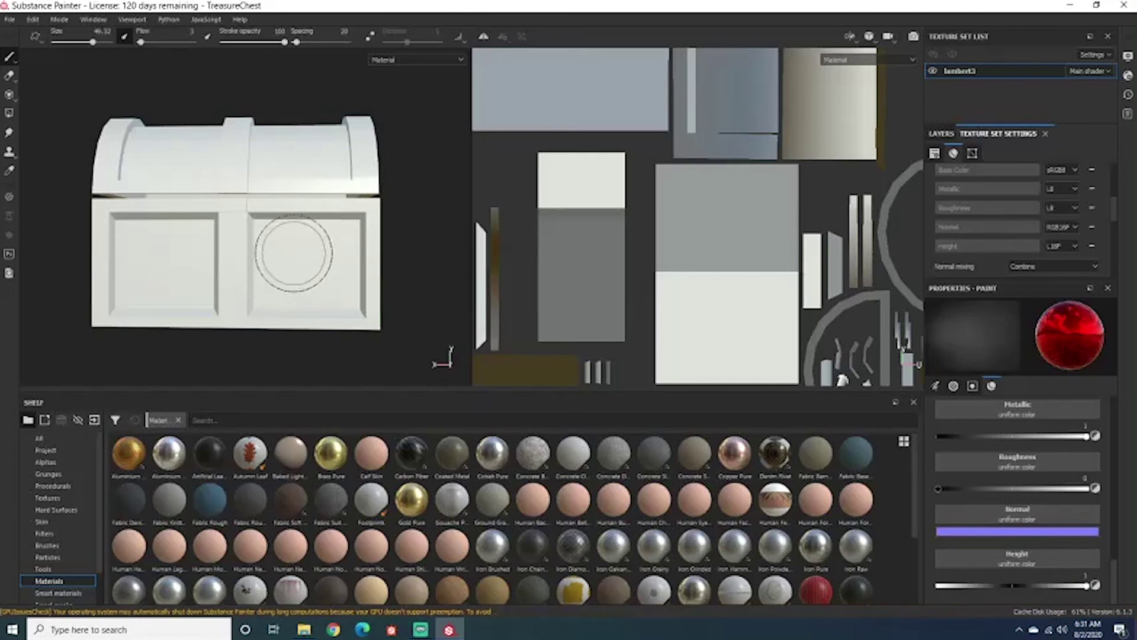
# Reduce the brush size to 14.02 and paint a winding low-flow stroke on the chest's right front panel.
pyautogui.keyDown('ctrl'); pyautogui.moveTo(331, 248); pyautogui.dragTo(296, 247, button='right'); pyautogui.keyUp('ctrl')
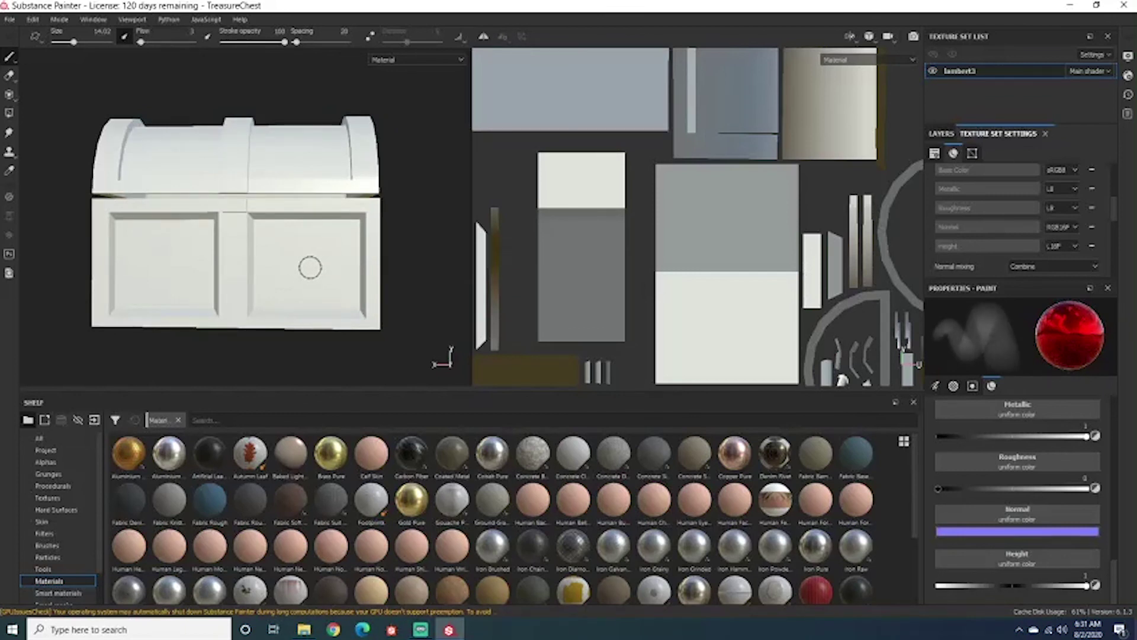
pyautogui.moveTo(288, 232)
pyautogui.mouseDown()
pyautogui.moveTo(293, 290)
pyautogui.moveTo(313, 277)
pyautogui.moveTo(324, 229)
pyautogui.moveTo(341, 232)
pyautogui.moveTo(346, 298)
pyautogui.mouseUp()
pyautogui.keyDown('alt'); pyautogui.moveTo(355, 314); pyautogui.dragTo(363, 321); pyautogui.keyUp('alt')
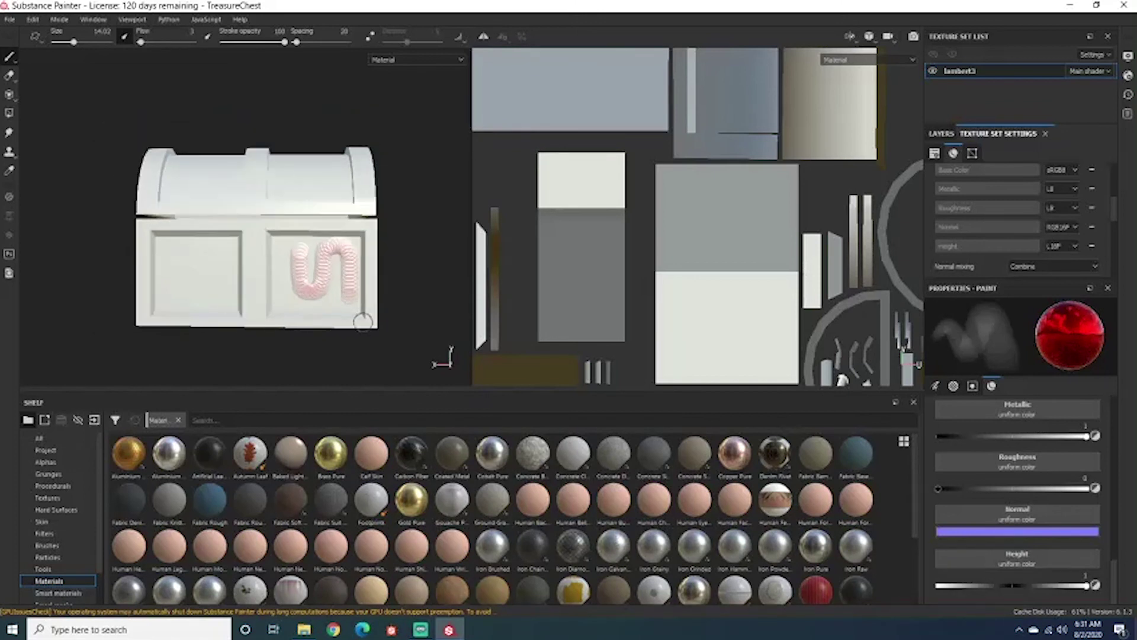
pyautogui.scroll(2, 363, 321)
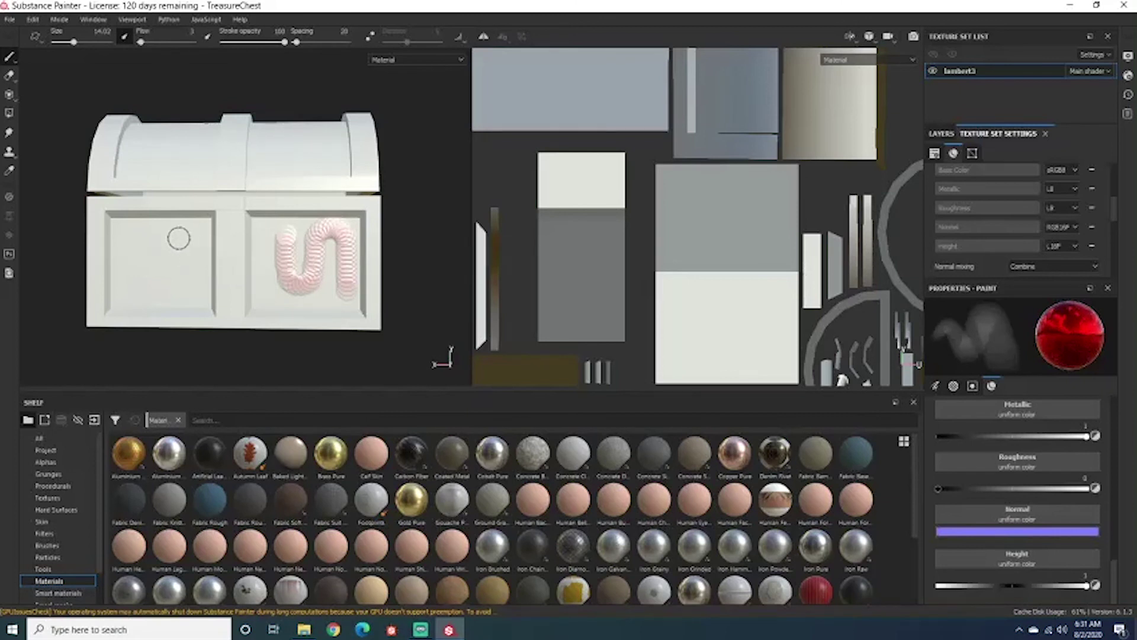
# Raise the brush flow to 100, paint a winding stroke across the left front panel and inspect its relief from several angles.
pyautogui.keyDown('ctrl'); pyautogui.moveTo(181, 254); pyautogui.dragTo(234, 253); pyautogui.keyUp('ctrl')
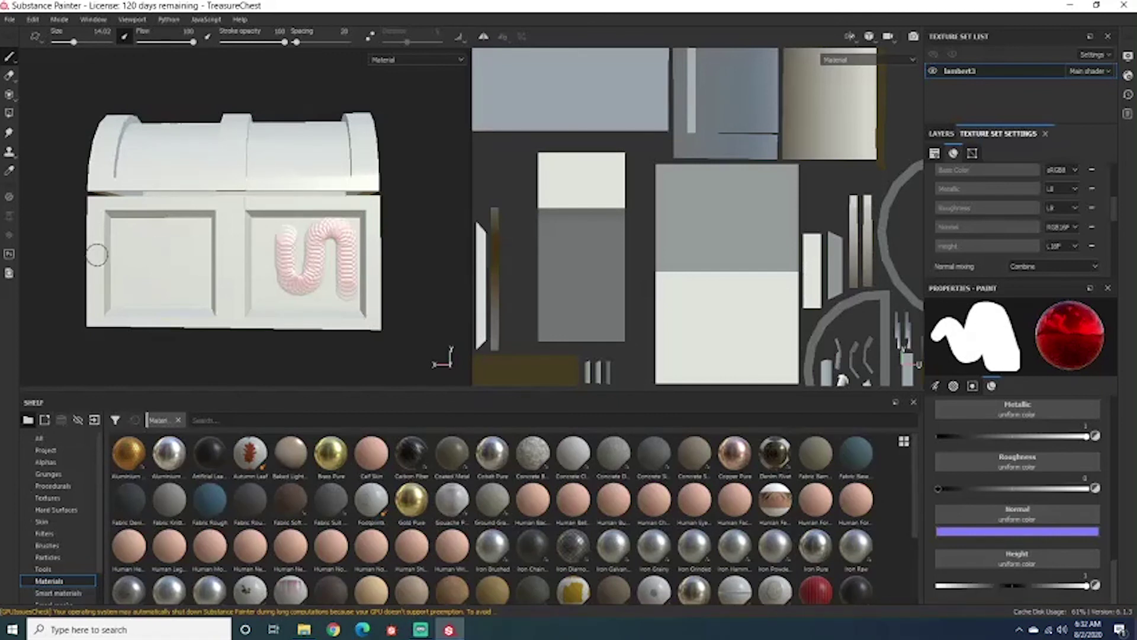
pyautogui.moveTo(121, 237)
pyautogui.mouseDown()
pyautogui.moveTo(123, 275)
pyautogui.moveTo(147, 295)
pyautogui.moveTo(166, 236)
pyautogui.moveTo(187, 305)
pyautogui.moveTo(231, 240)
pyautogui.moveTo(234, 310)
pyautogui.mouseUp()
pyautogui.scroll(2, 183, 313)
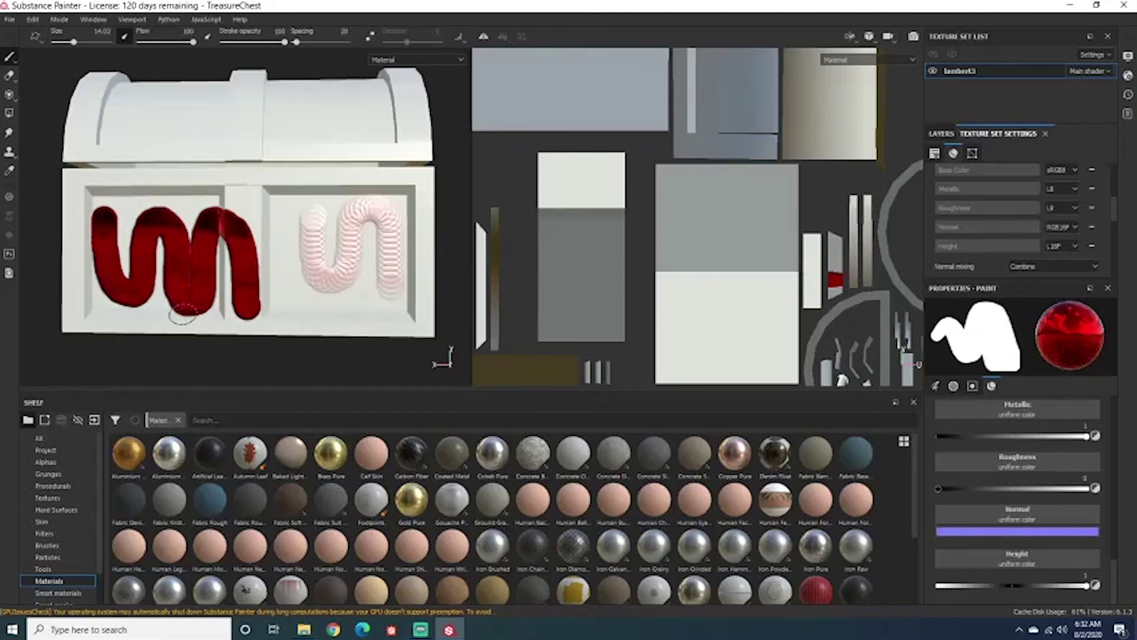
pyautogui.scroll(2, 183, 313)
pyautogui.moveTo(102, 297)
pyautogui.keyDown('alt'); pyautogui.mouseDown()
pyautogui.moveTo(145, 274)
pyautogui.moveTo(205, 267)
pyautogui.moveTo(150, 251)
pyautogui.moveTo(114, 286)
pyautogui.moveTo(139, 299)
pyautogui.moveTo(194, 281)
pyautogui.moveTo(267, 310)
pyautogui.moveTo(255, 305)
pyautogui.mouseUp(); pyautogui.keyUp('alt')
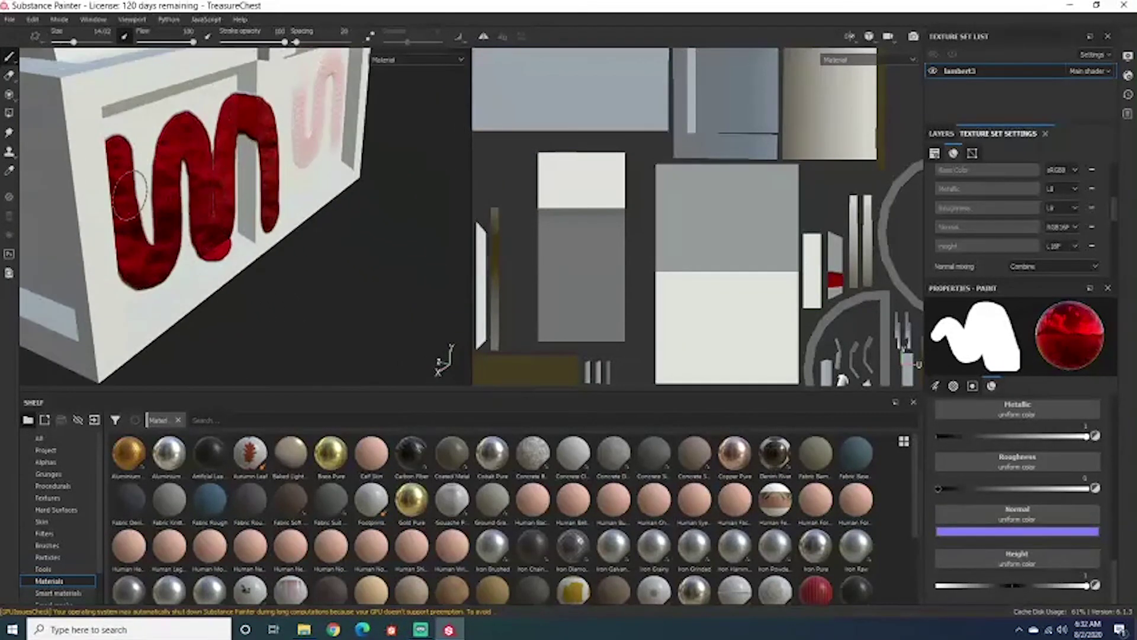
pyautogui.moveTo(130, 195)
pyautogui.keyDown('alt'); pyautogui.mouseDown()
pyautogui.moveTo(314, 256)
pyautogui.moveTo(247, 239)
pyautogui.moveTo(248, 254)
pyautogui.moveTo(285, 241)
pyautogui.moveTo(375, 243)
pyautogui.moveTo(391, 276)
pyautogui.moveTo(325, 216)
pyautogui.moveTo(419, 266)
pyautogui.moveTo(304, 274)
pyautogui.moveTo(219, 256)
pyautogui.moveTo(322, 197)
pyautogui.moveTo(331, 278)
pyautogui.mouseUp(); pyautogui.keyUp('alt')
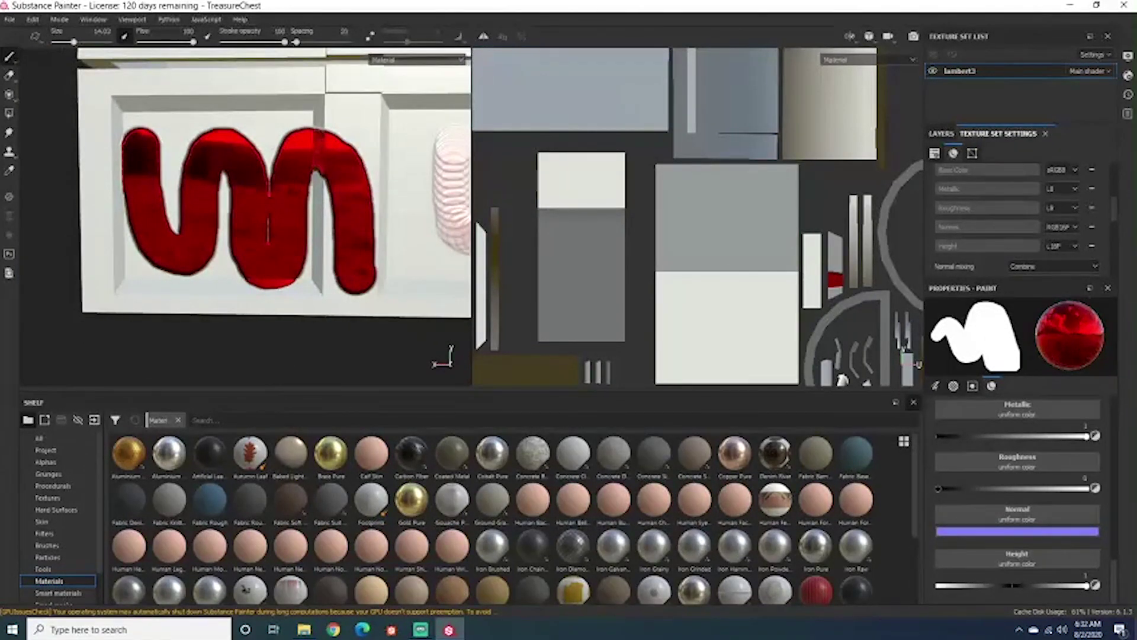
pyautogui.scroll(-5, 301, 260)
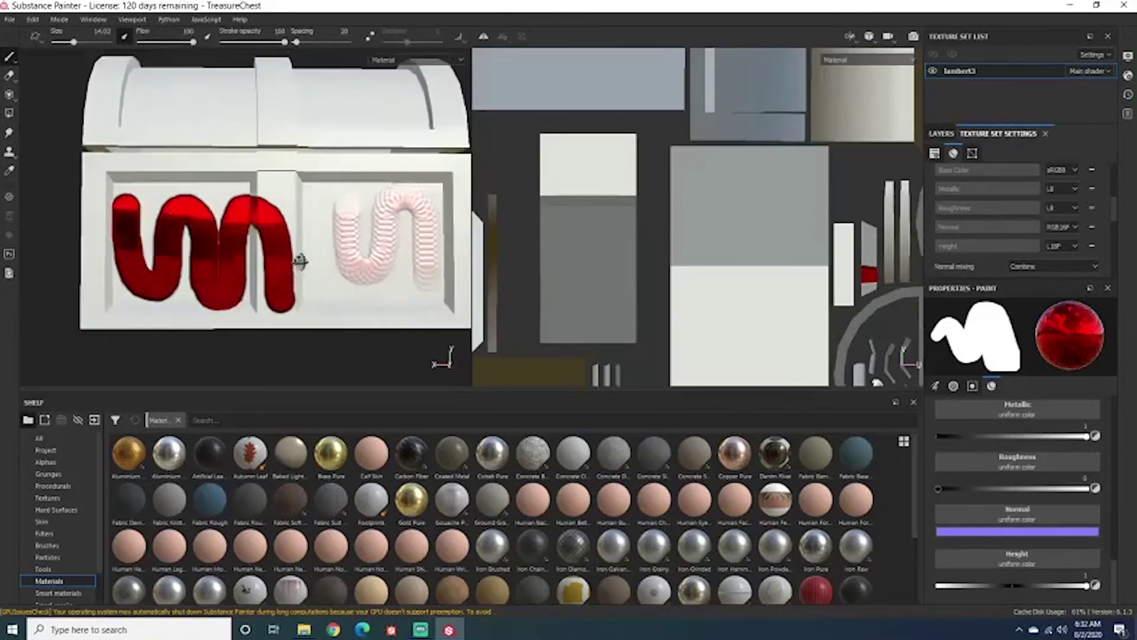
pyautogui.moveTo(300, 261)
pyautogui.keyDown('alt'); pyautogui.mouseDown()
pyautogui.moveTo(287, 224)
pyautogui.moveTo(289, 275)
pyautogui.moveTo(358, 289)
pyautogui.mouseUp(); pyautogui.keyUp('alt')
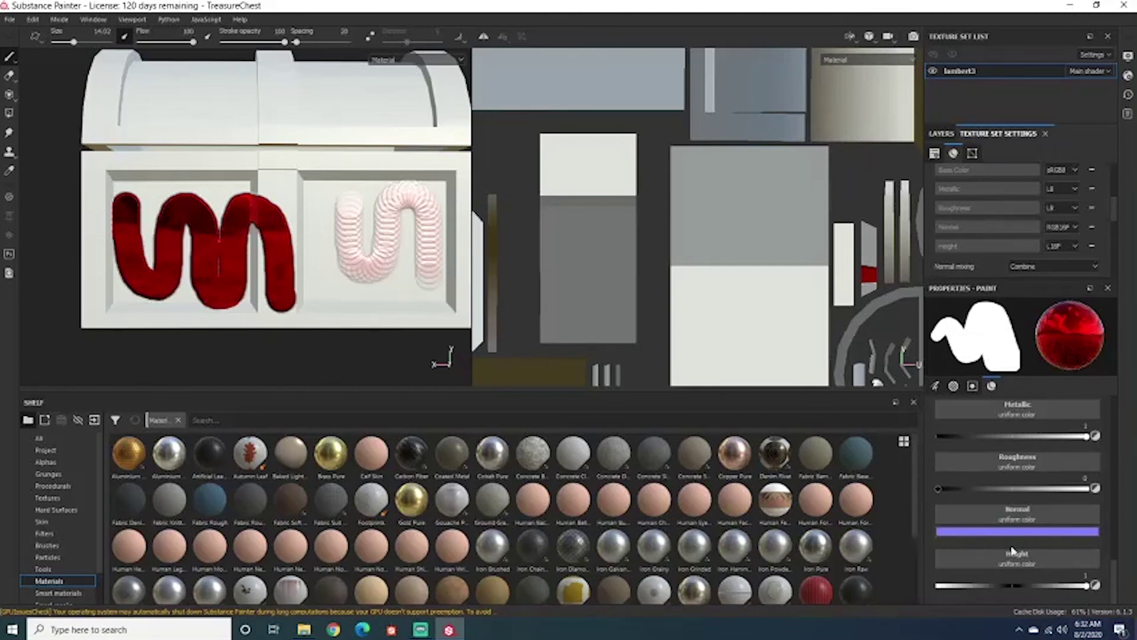
# Turn off the material's nrm and height channels, paint a winding stroke across the lid and compare it with the front strokes.
pyautogui.scroll(3, 1044, 563)
pyautogui.scroll(1, 1044, 562)
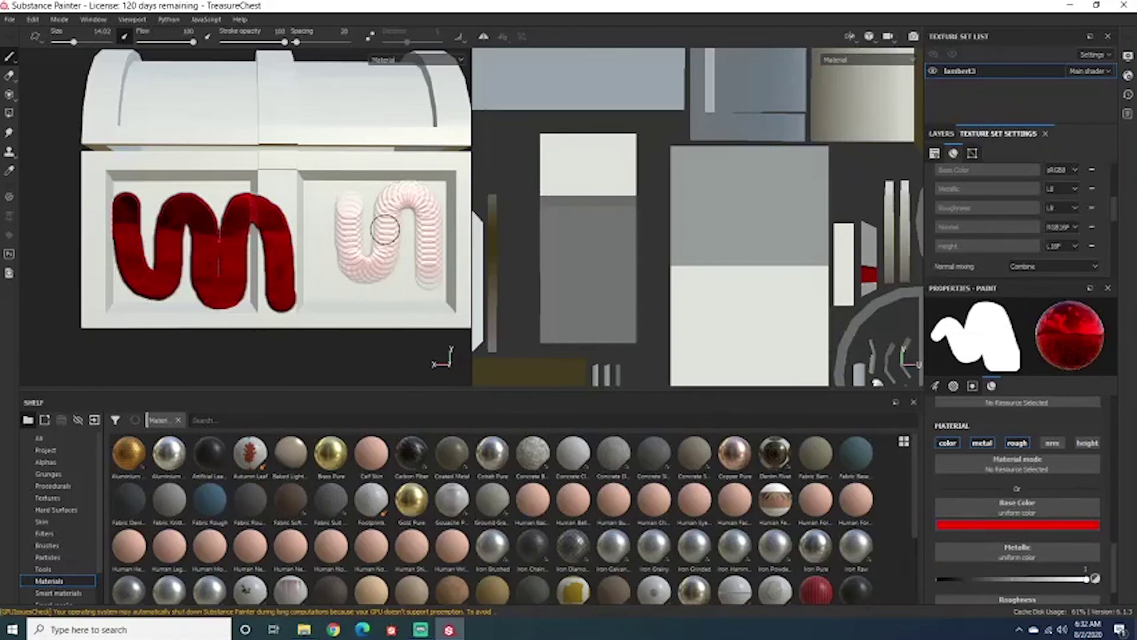
pyautogui.keyDown('alt'); pyautogui.moveTo(385, 229); pyautogui.dragTo(330, 330); pyautogui.keyUp('alt')
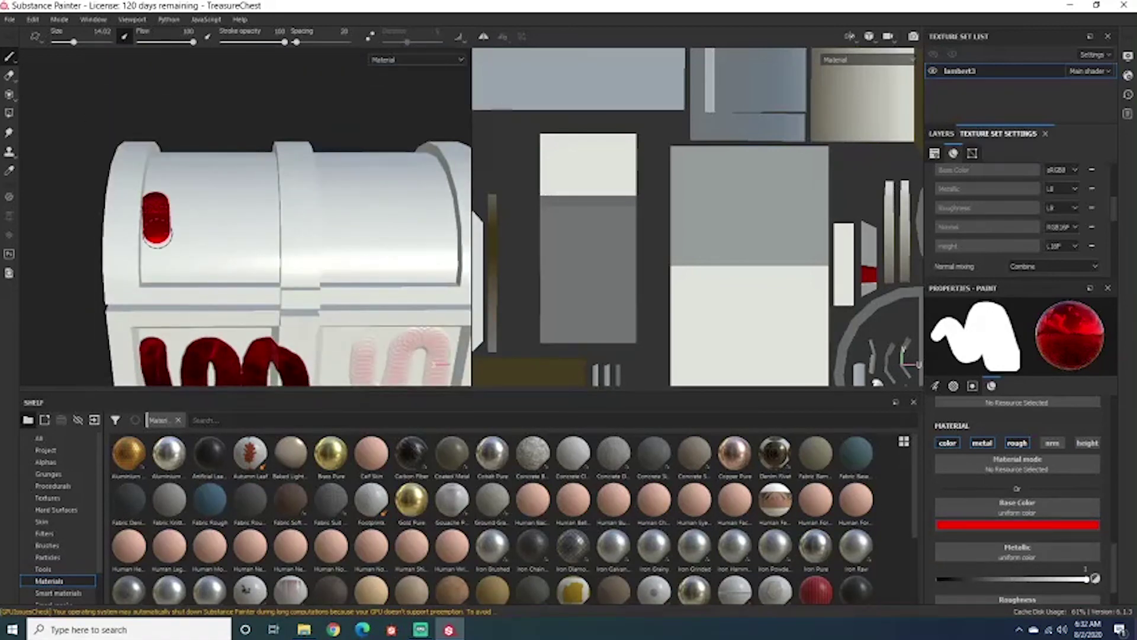
pyautogui.moveTo(156, 237); pyautogui.dragTo(183, 264)
pyautogui.moveTo(201, 211)
pyautogui.mouseDown()
pyautogui.moveTo(245, 213)
pyautogui.moveTo(256, 270)
pyautogui.moveTo(290, 254)
pyautogui.moveTo(295, 178)
pyautogui.mouseUp()
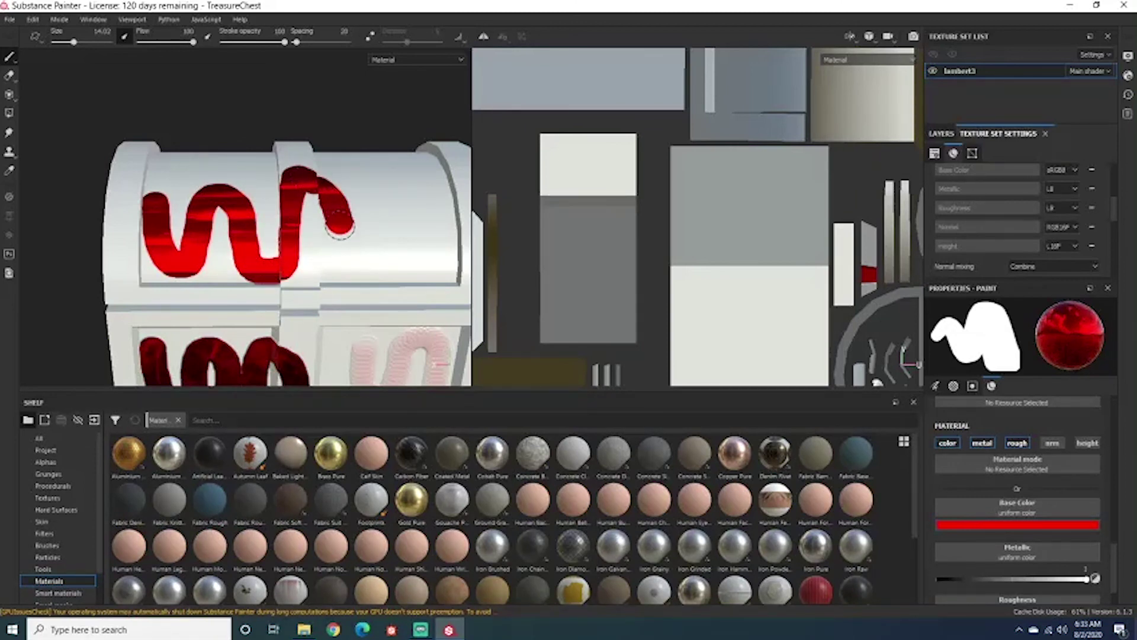
pyautogui.keyDown('alt'); pyautogui.moveTo(350, 326); pyautogui.dragTo(443, 359); pyautogui.keyUp('alt')
pyautogui.keyDown('alt'); pyautogui.moveTo(298, 215); pyautogui.dragTo(230, 211); pyautogui.keyUp('alt')
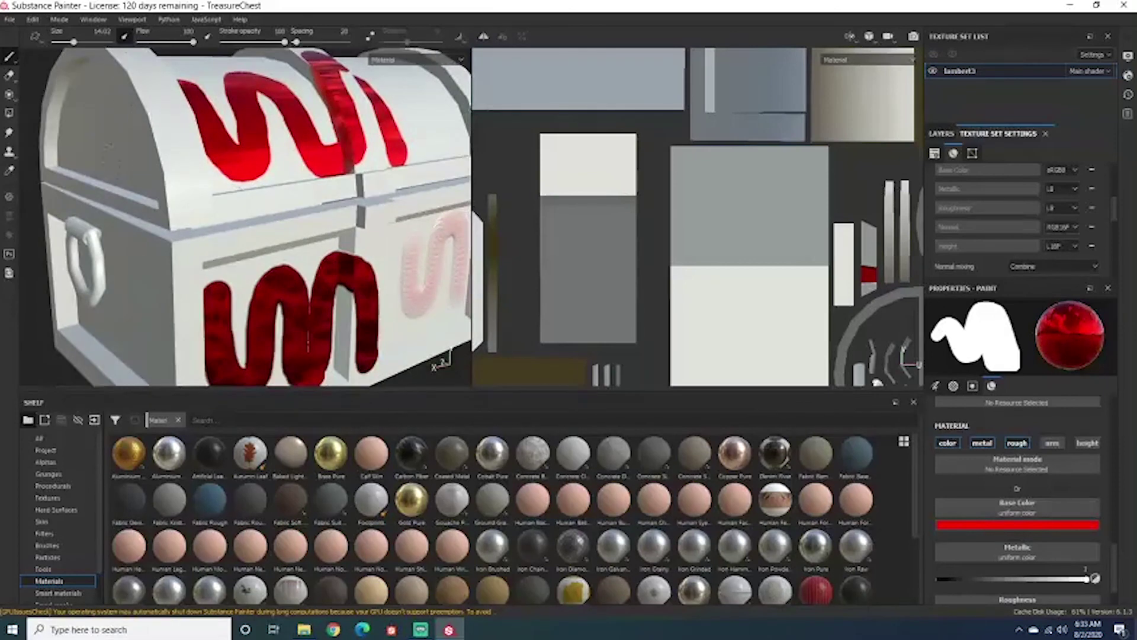
pyautogui.keyDown('alt'); pyautogui.moveTo(389, 274); pyautogui.dragTo(326, 222); pyautogui.keyUp('alt')
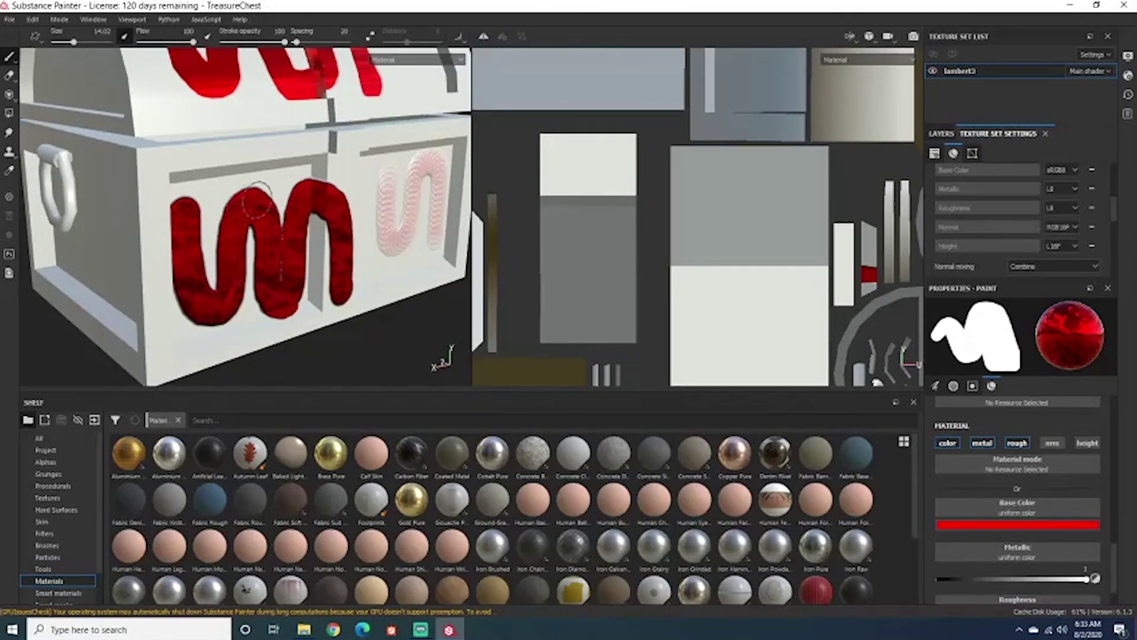
pyautogui.moveTo(340, 186)
pyautogui.keyDown('alt'); pyautogui.mouseDown()
pyautogui.moveTo(338, 290)
pyautogui.moveTo(300, 266)
pyautogui.moveTo(246, 273)
pyautogui.moveTo(284, 200)
pyautogui.moveTo(249, 205)
pyautogui.moveTo(332, 213)
pyautogui.moveTo(429, 260)
pyautogui.mouseUp(); pyautogui.keyUp('alt')
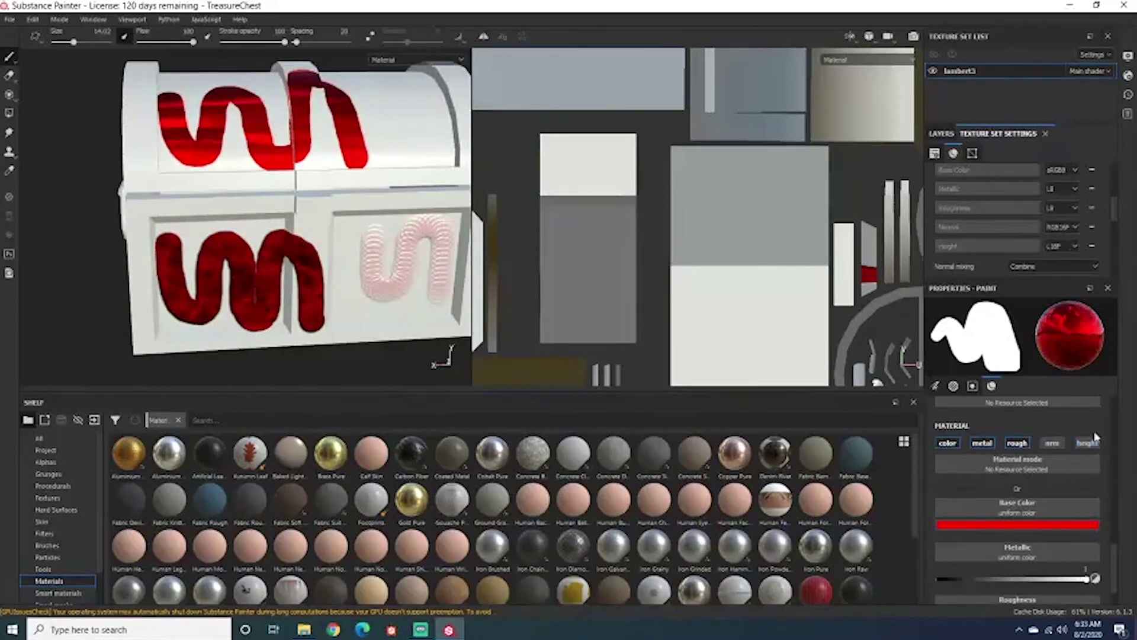
pyautogui.keyDown('alt'); pyautogui.moveTo(403, 265); pyautogui.dragTo(408, 232); pyautogui.keyUp('alt')
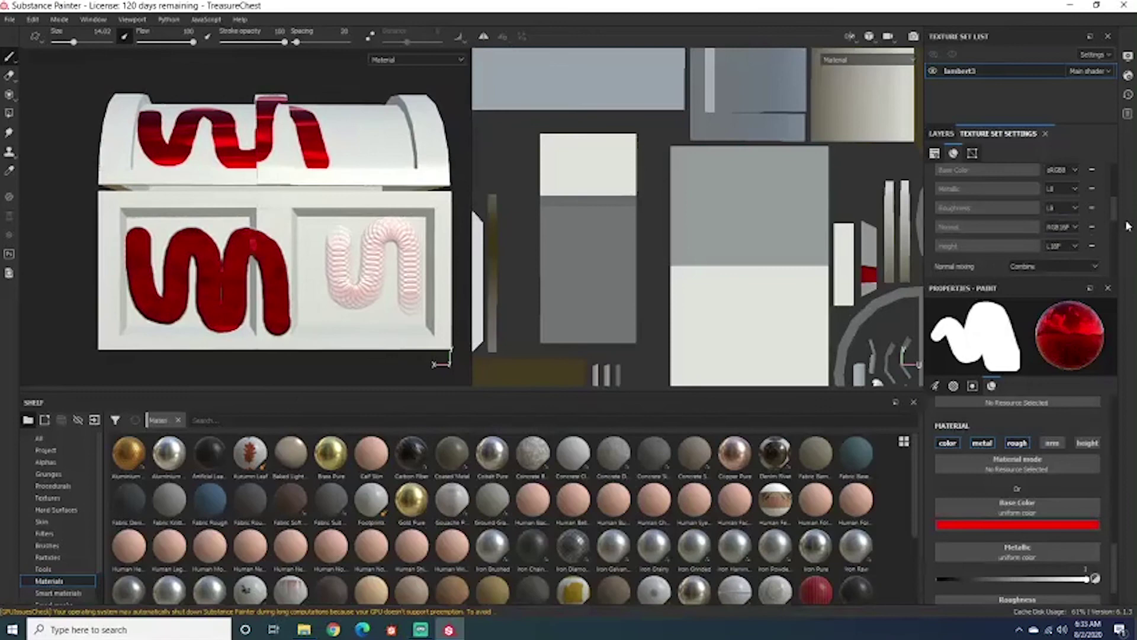
# Add a new paint layer above Layer 1 and delete Layer 1 with its painted strokes.
pyautogui.click(947, 134)
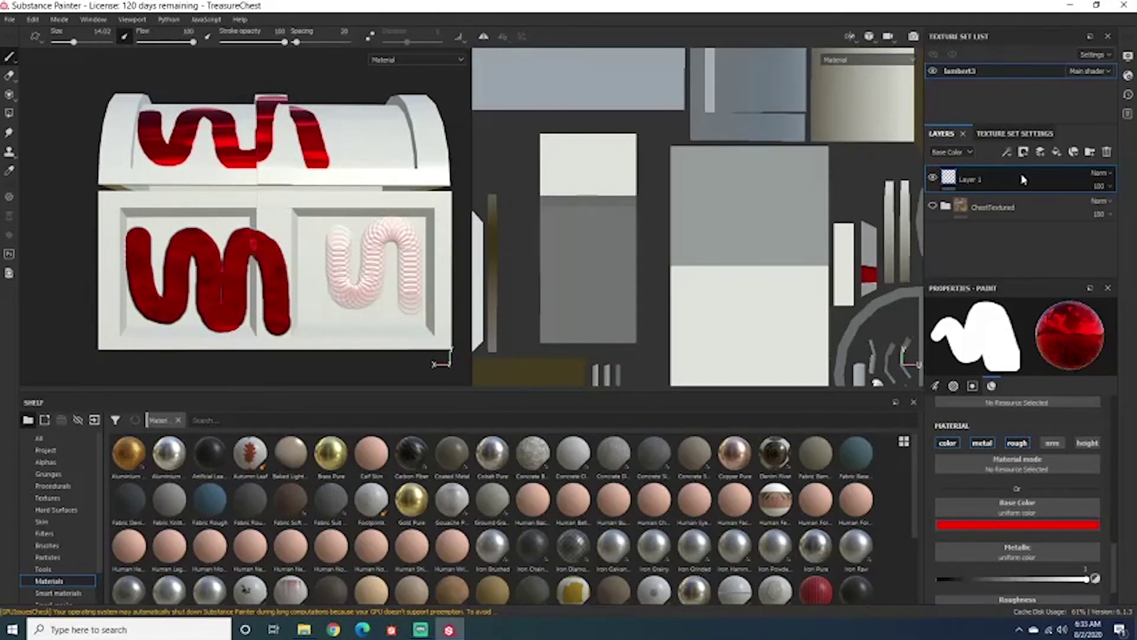
pyautogui.click(1040, 154)
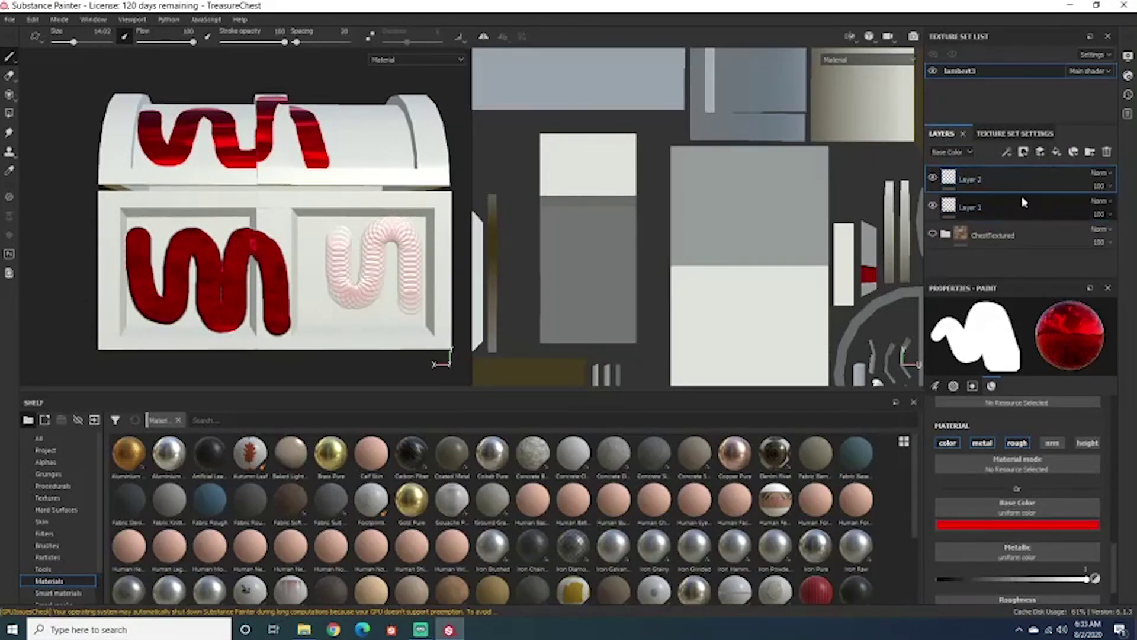
pyautogui.click(1020, 206)
pyautogui.press('Delete')
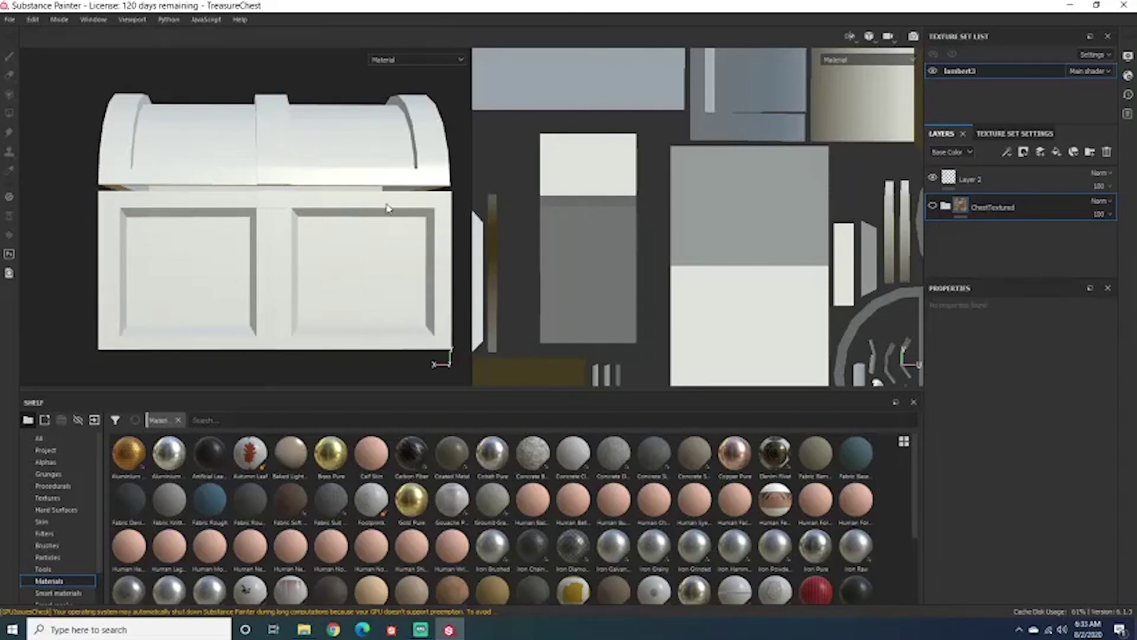
# Show the Alphas category in the shelf, select Layer 2 for painting and preview the Bones Crossed alpha.
pyautogui.keyDown('alt'); pyautogui.moveTo(382, 205); pyautogui.dragTo(364, 174); pyautogui.keyUp('alt')
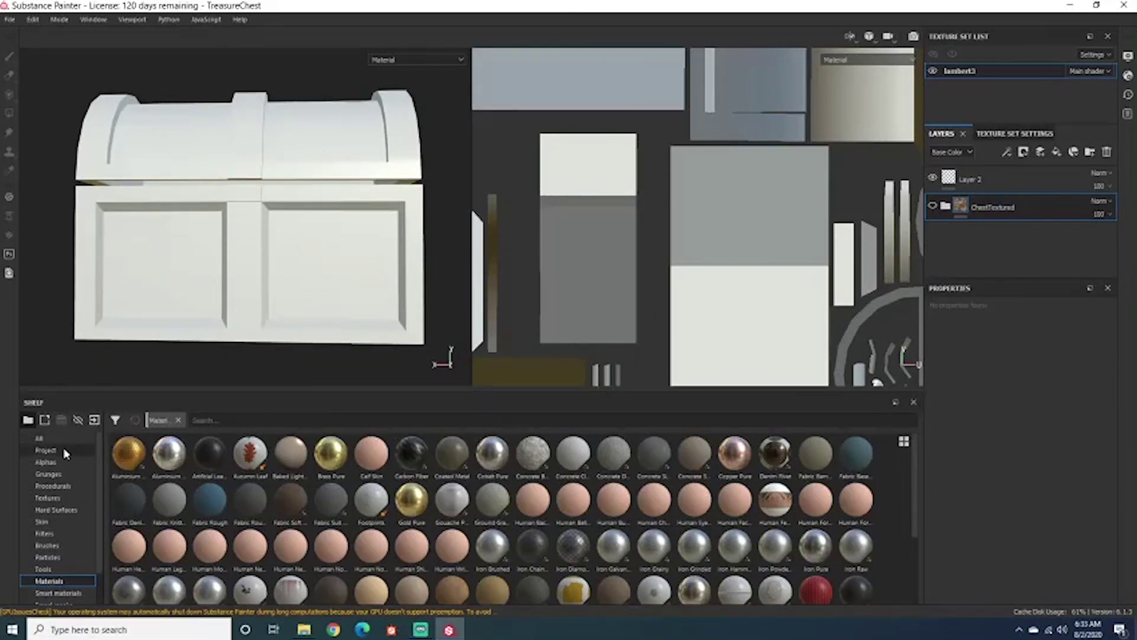
pyautogui.click(59, 462)
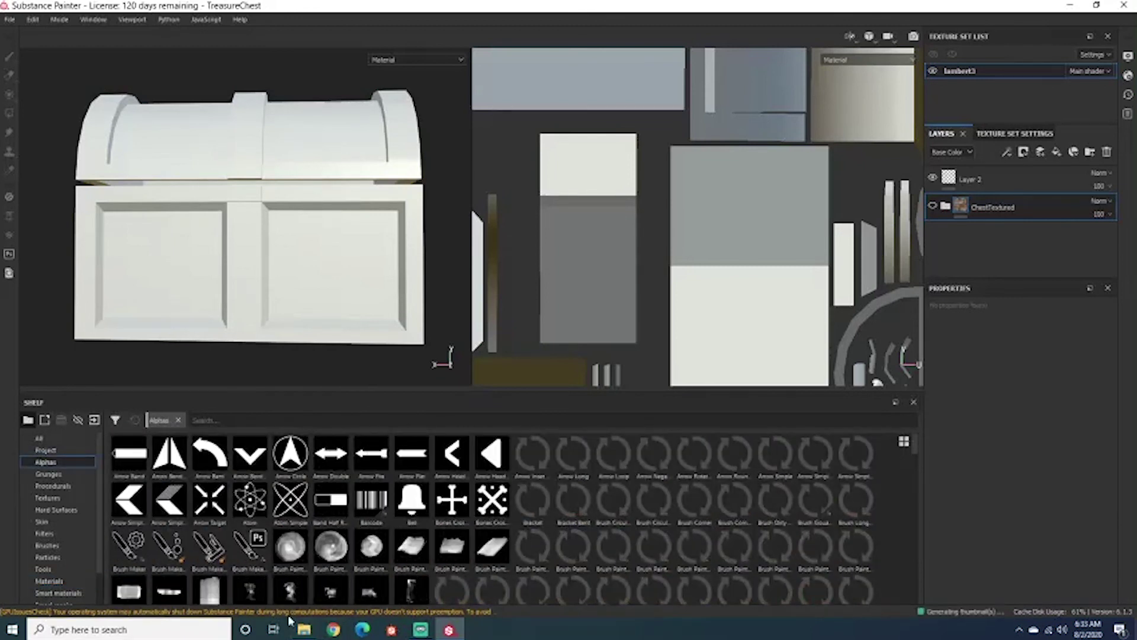
pyautogui.moveTo(252, 548)
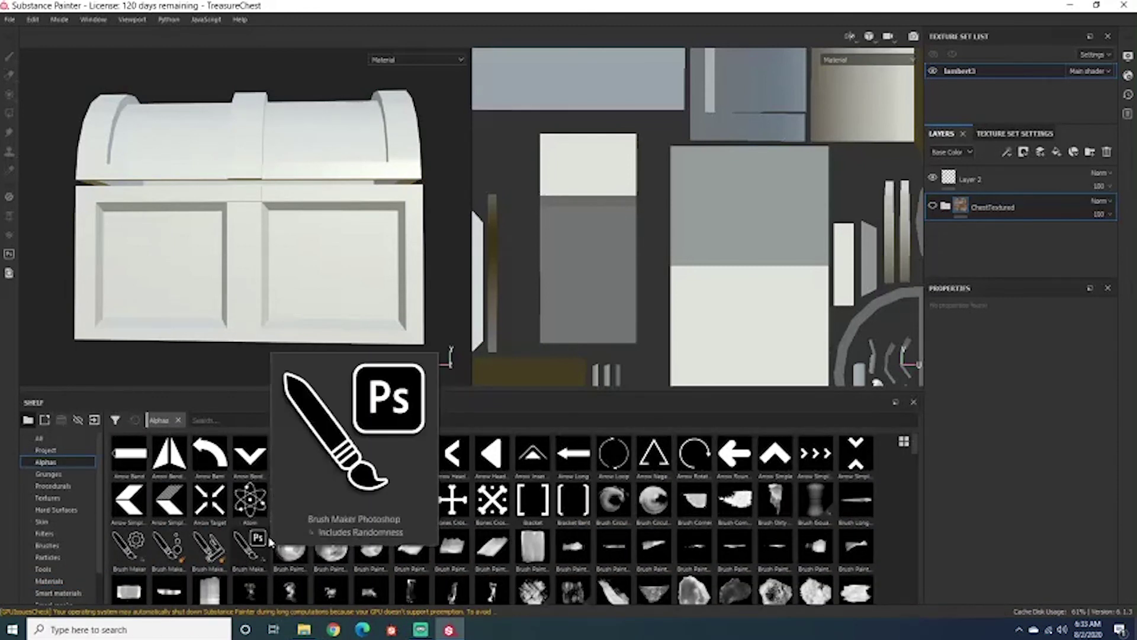
pyautogui.keyDown('alt'); pyautogui.moveTo(254, 322); pyautogui.dragTo(308, 336); pyautogui.keyUp('alt')
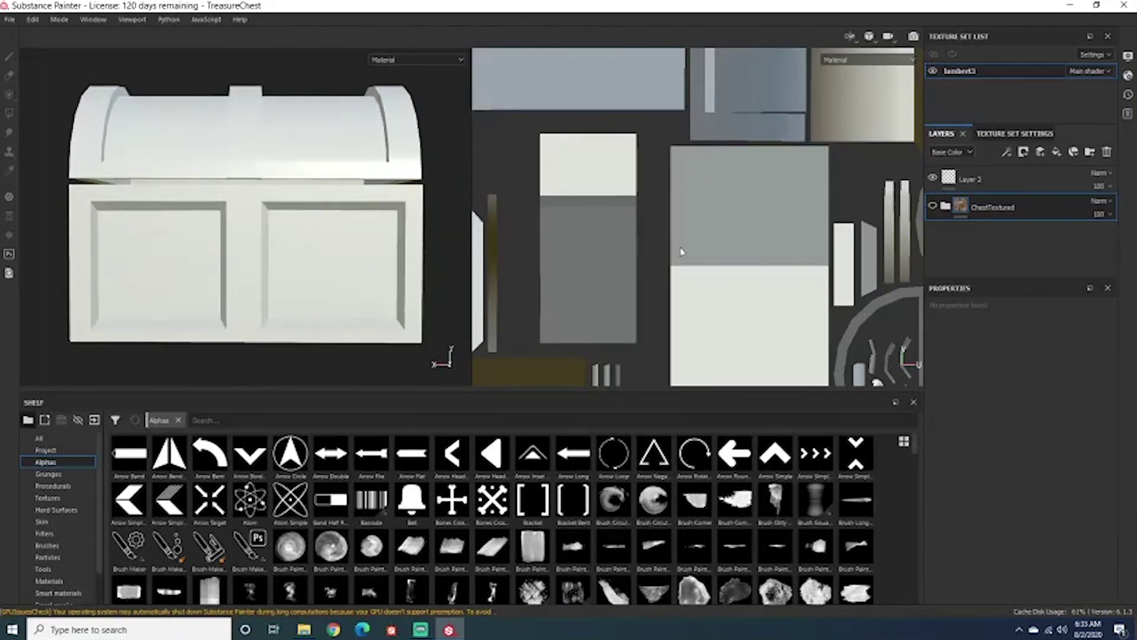
pyautogui.click(983, 189)
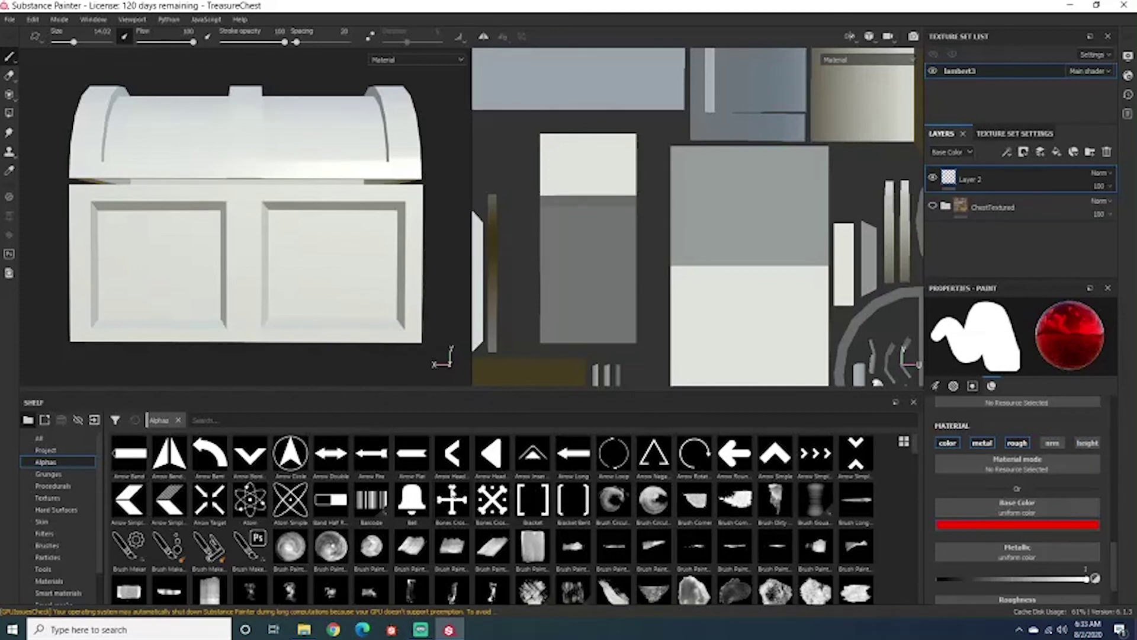
pyautogui.moveTo(452, 499)
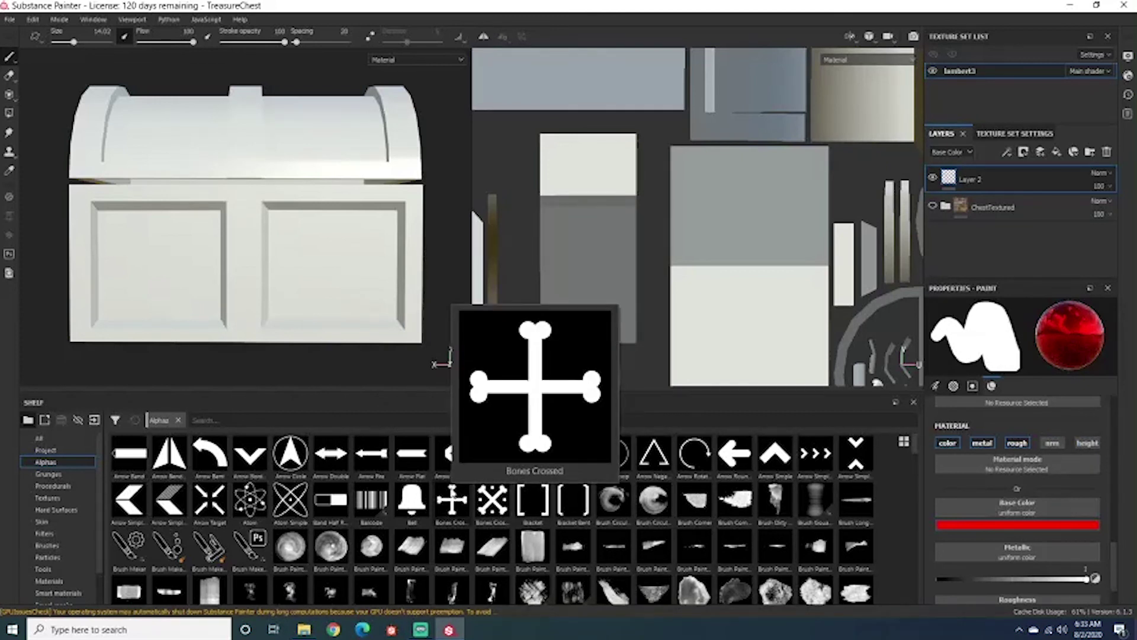
# Load the Atom alpha into the brush and enlarge the brush to a size of about 93.
pyautogui.keyDown('alt'); pyautogui.moveTo(314, 374); pyautogui.dragTo(286, 361); pyautogui.keyUp('alt')
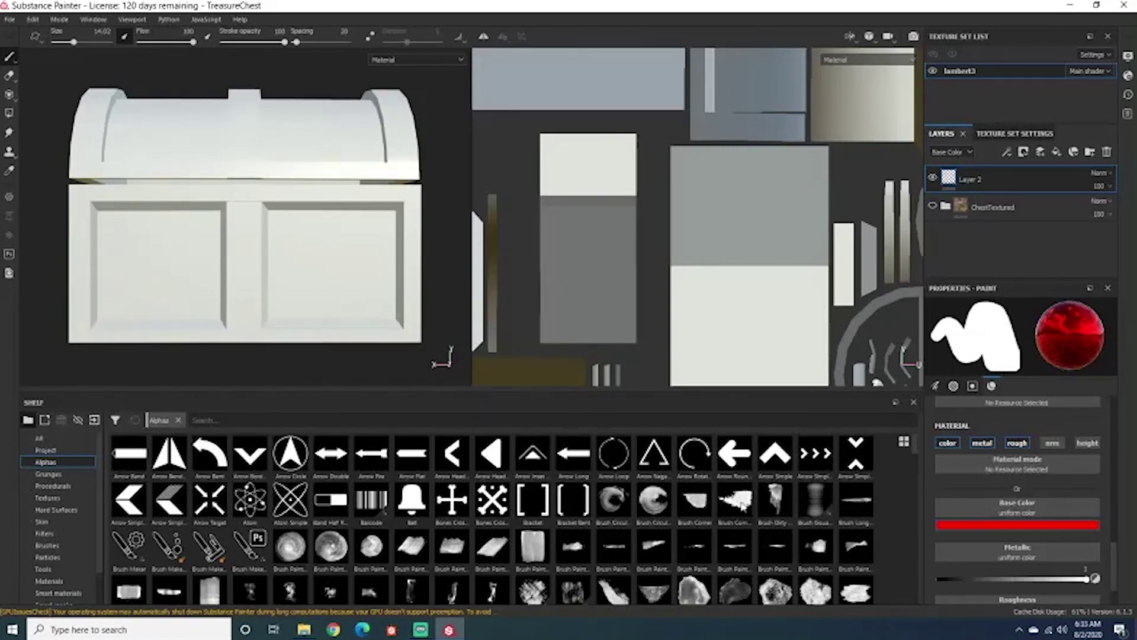
pyautogui.scroll(3, 1029, 512)
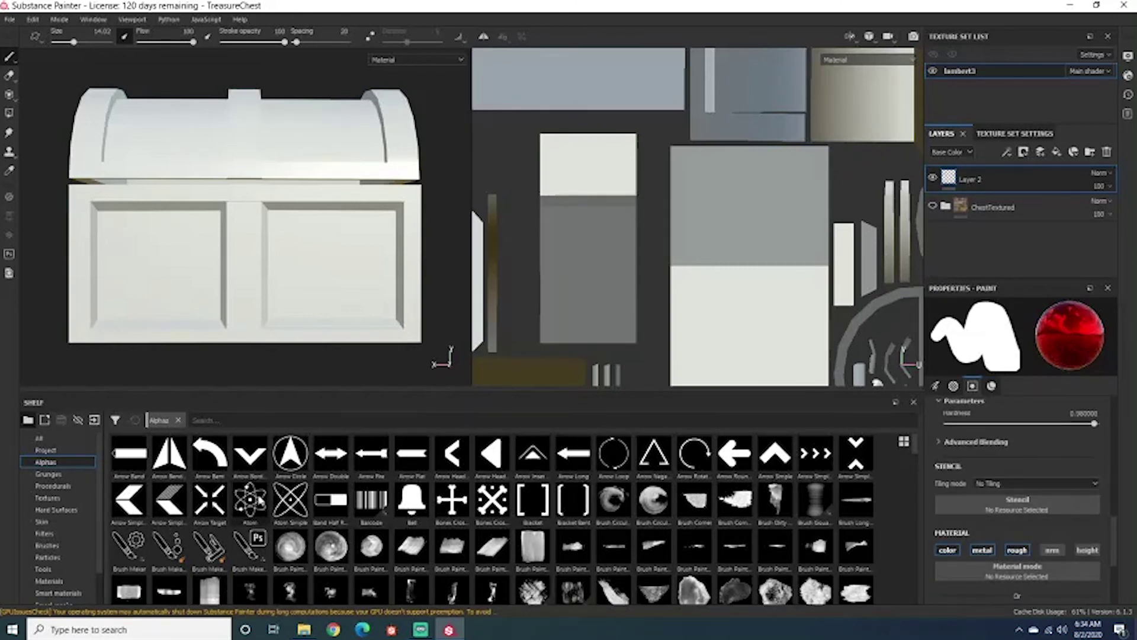
pyautogui.moveTo(259, 500)
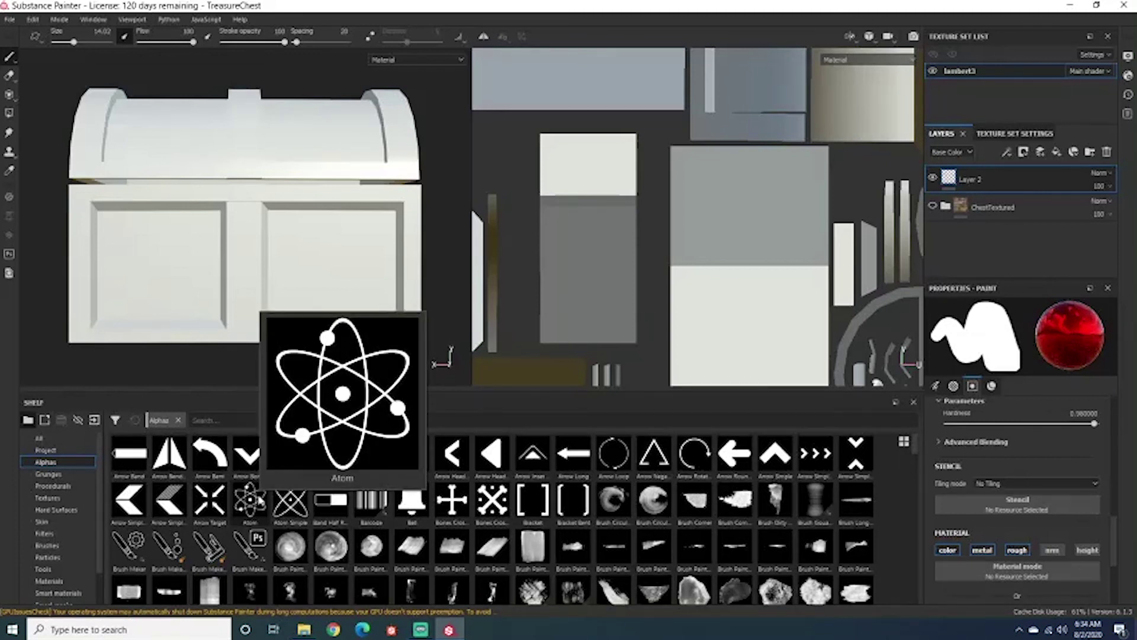
pyautogui.click(259, 500)
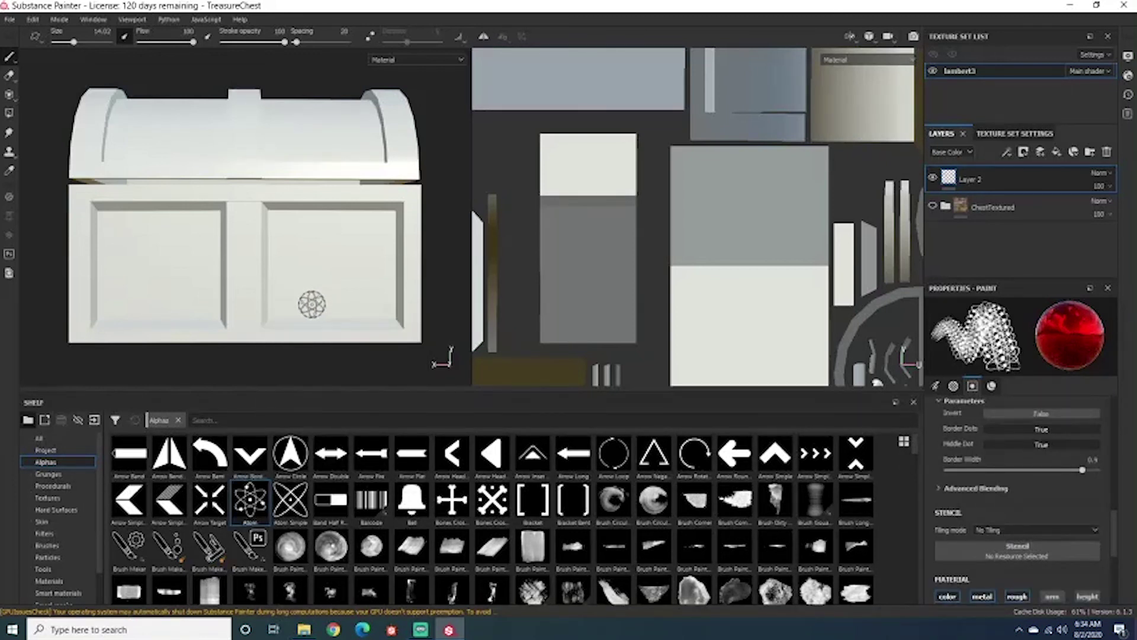
pyautogui.keyDown('ctrl'); pyautogui.moveTo(316, 277); pyautogui.dragTo(385, 276, button='right'); pyautogui.keyUp('ctrl')
pyautogui.scroll(3, 1005, 525)
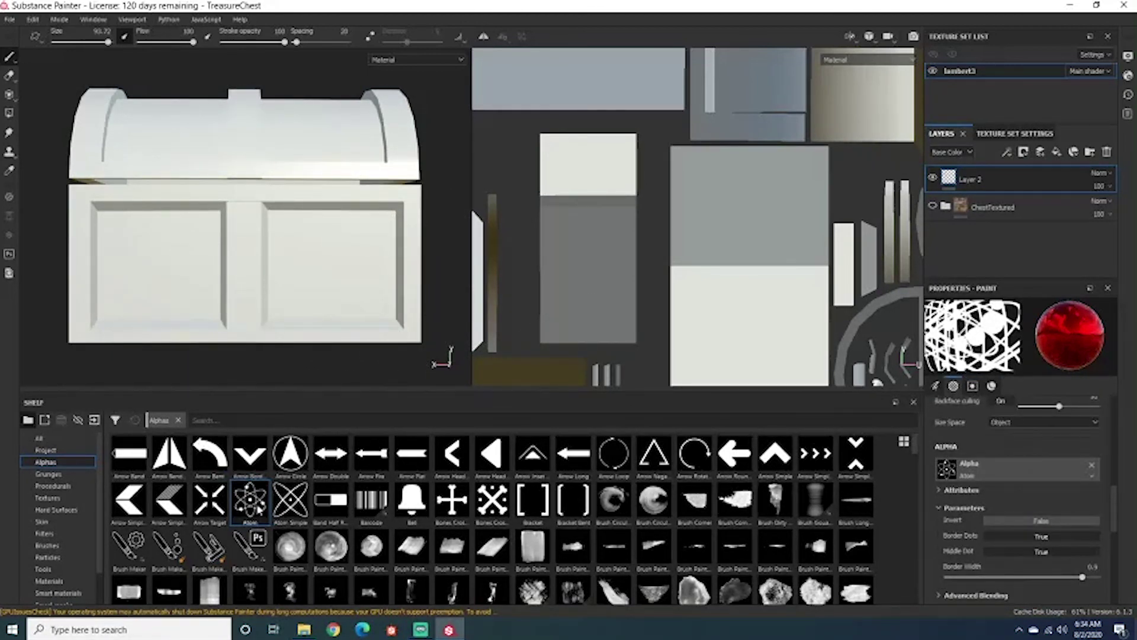
# Try the Atom Simple alpha in the brush's alpha slot and switch back to the Atom alpha.
pyautogui.moveTo(250, 503); pyautogui.dragTo(988, 472)
pyautogui.moveTo(290, 501)
pyautogui.mouseDown()
pyautogui.moveTo(919, 505)
pyautogui.moveTo(1007, 456)
pyautogui.moveTo(1014, 469)
pyautogui.mouseUp()
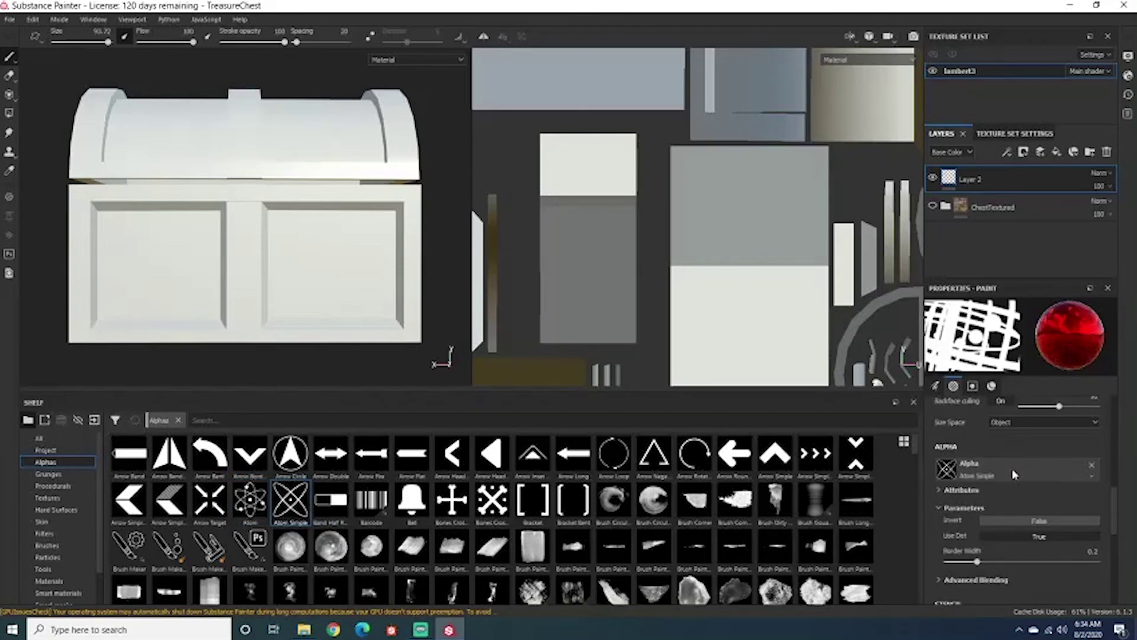
pyautogui.click(250, 503)
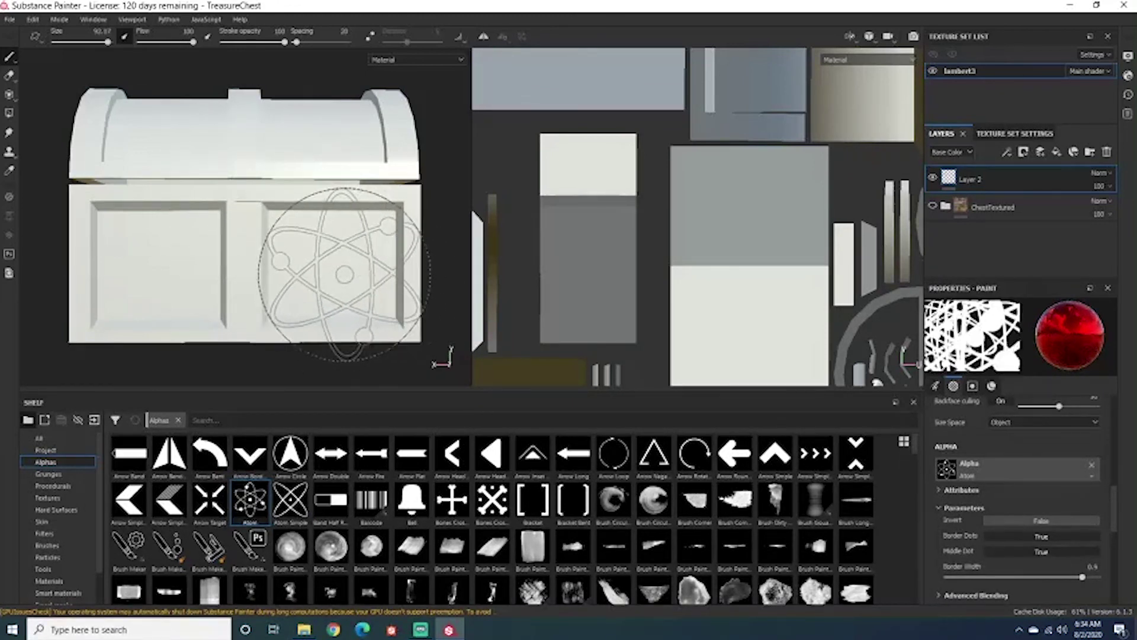
# Reduce the brush size to 41.5 and stamp the red atom once on the right front panel.
pyautogui.keyDown('ctrl'); pyautogui.moveTo(344, 274); pyautogui.dragTo(337, 279, button='right'); pyautogui.keyUp('ctrl')
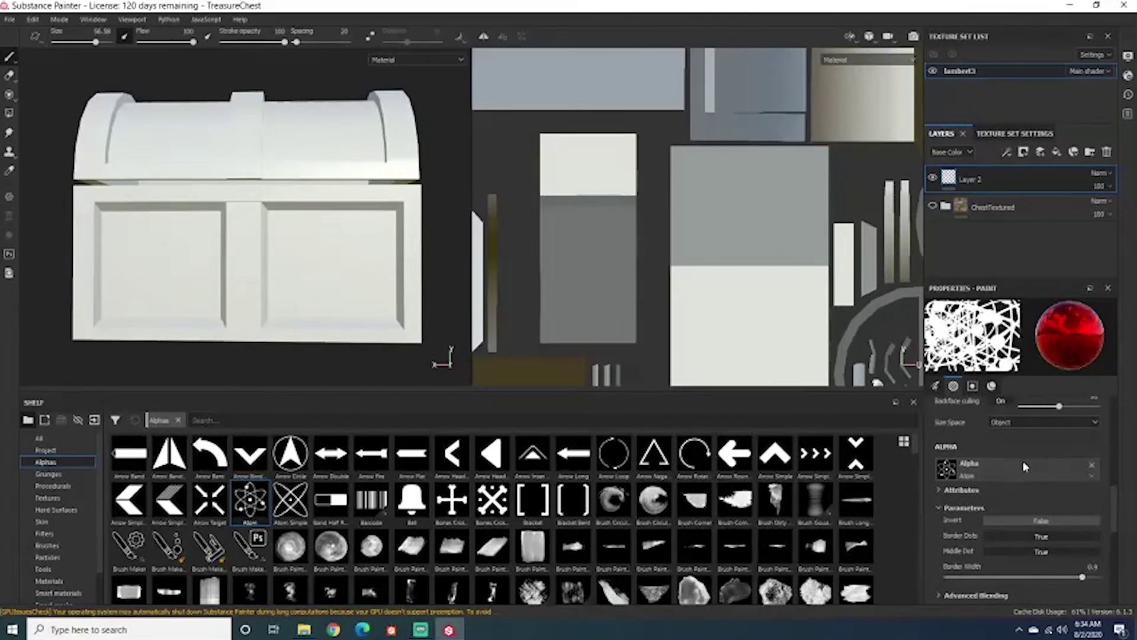
pyautogui.scroll(-3, 1066, 510)
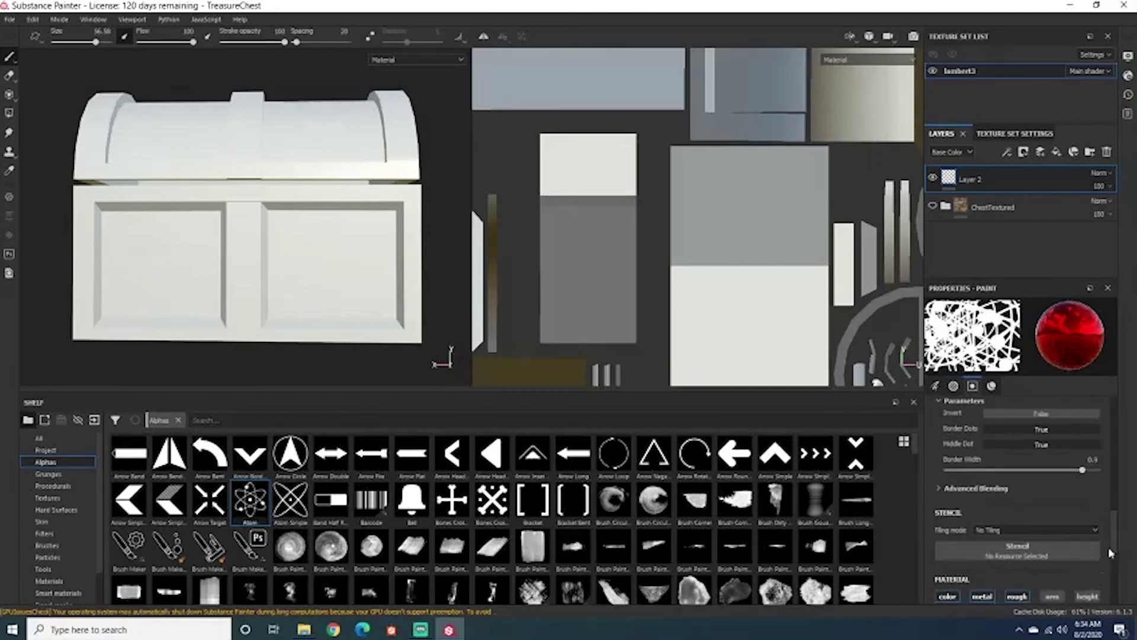
pyautogui.scroll(-2, 1041, 534)
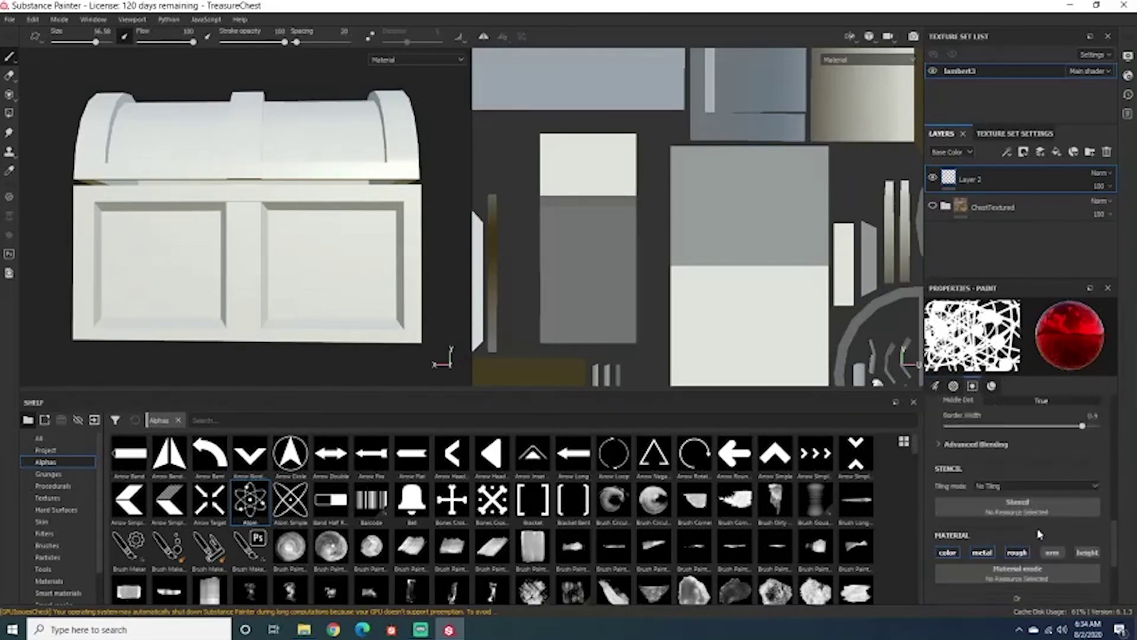
pyautogui.scroll(-3, 1041, 534)
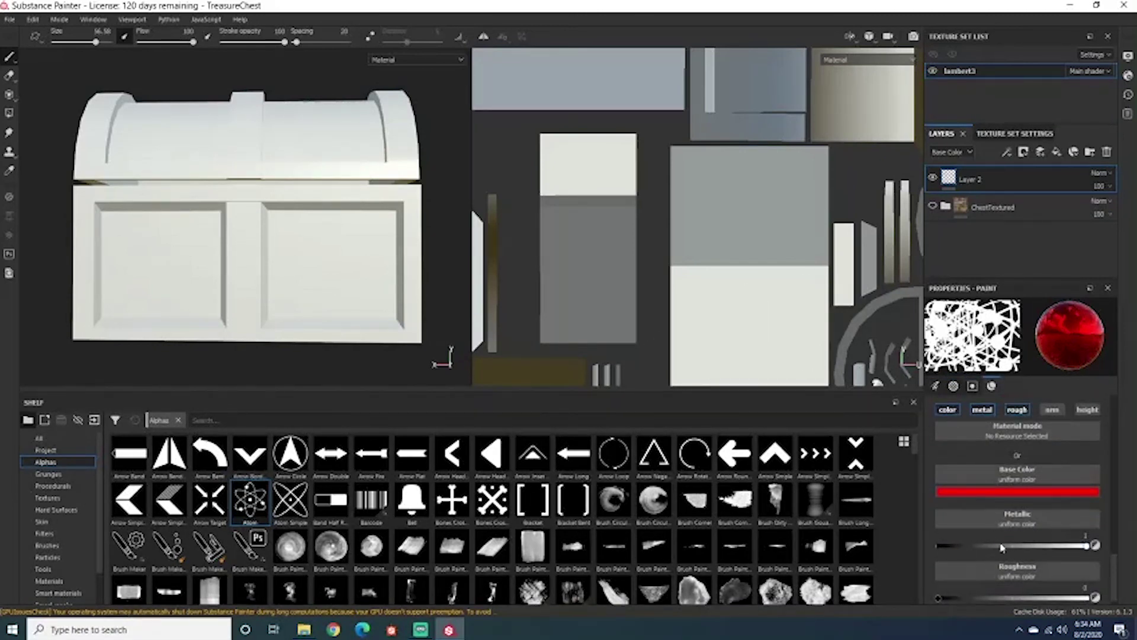
pyautogui.scroll(4, 1043, 521)
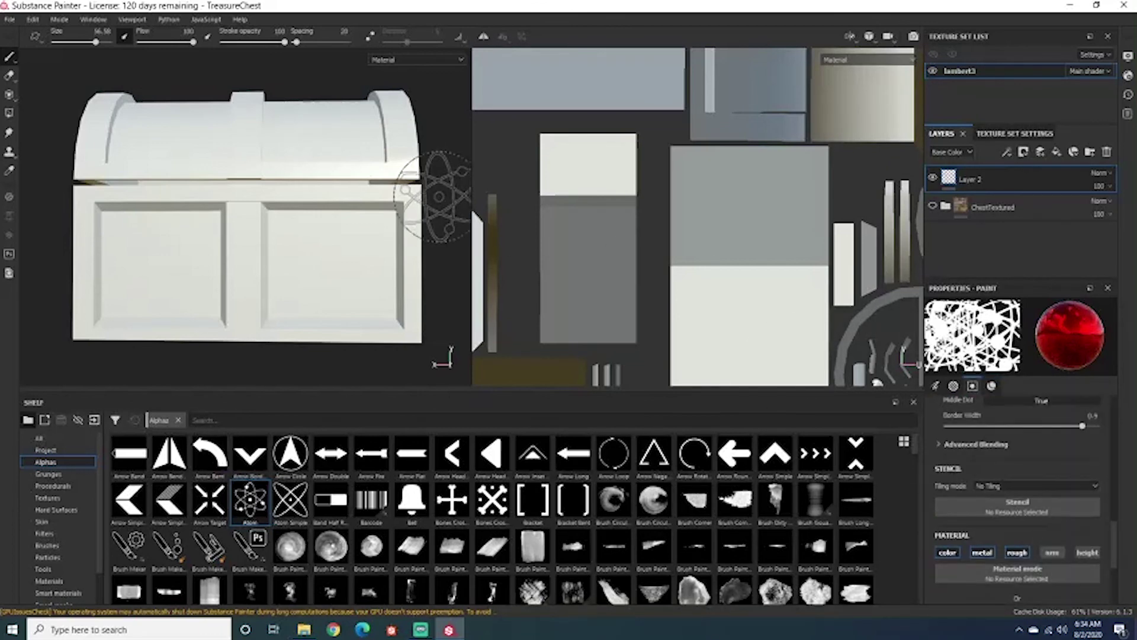
pyautogui.press('[')
pyautogui.press('[')
pyautogui.press('[')
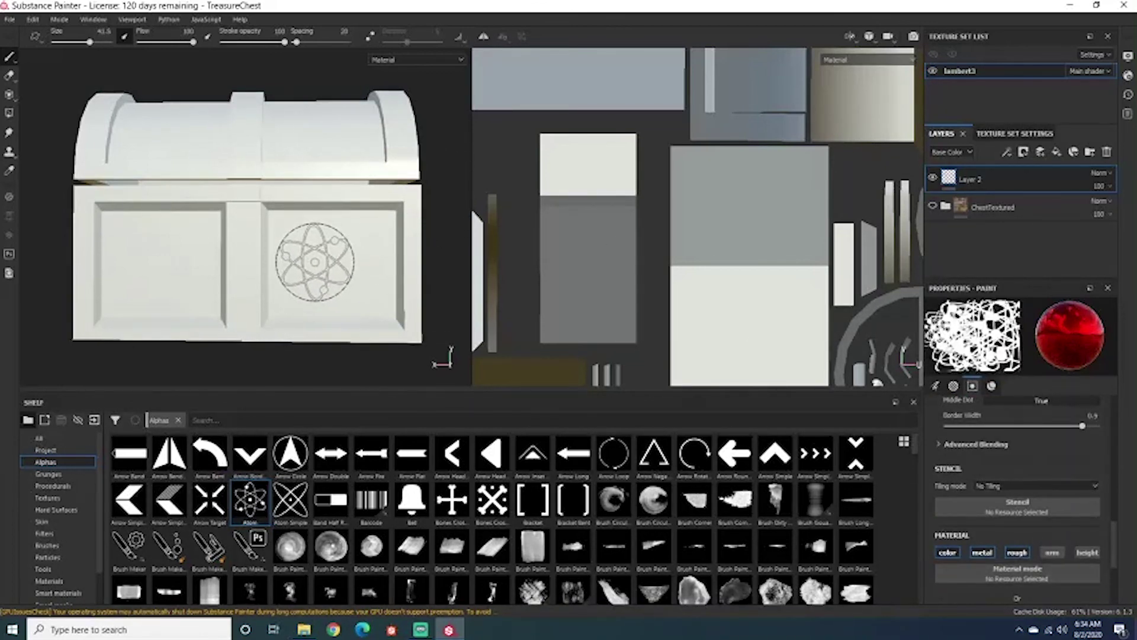
pyautogui.click(325, 264)
# Turn on the material's height channel, stamp the atom on the left front panel and compare both stamps from several angles.
pyautogui.scroll(-2, 355, 267)
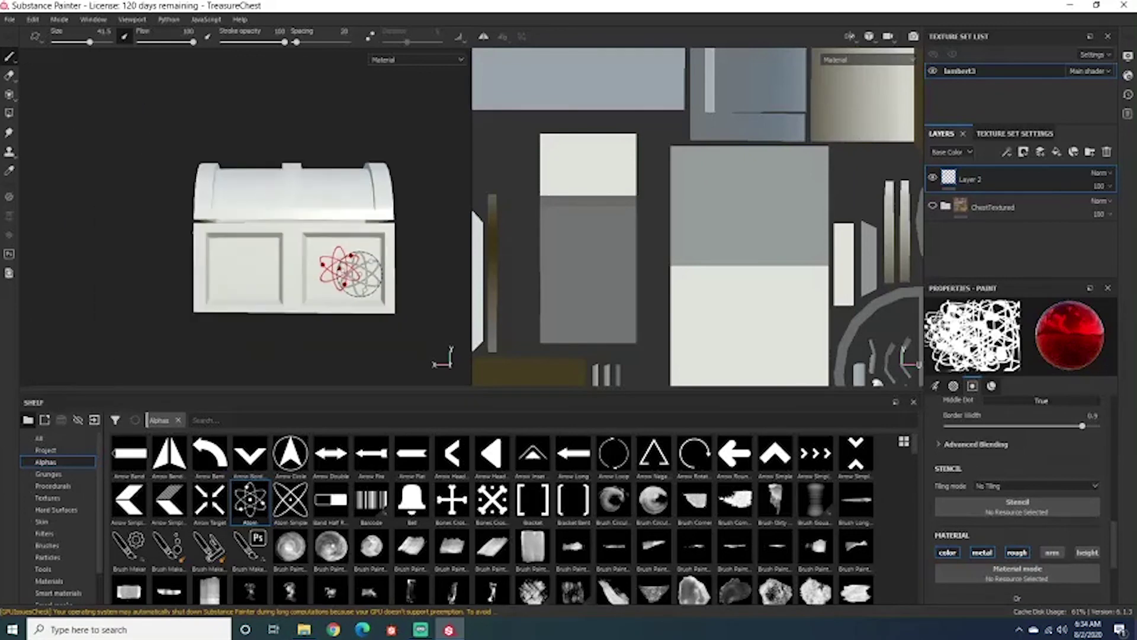
pyautogui.scroll(2, 370, 276)
pyautogui.scroll(3, 370, 276)
pyautogui.keyDown('alt'); pyautogui.moveTo(370, 276); pyautogui.dragTo(330, 252); pyautogui.keyUp('alt')
pyautogui.scroll(-3, 1091, 529)
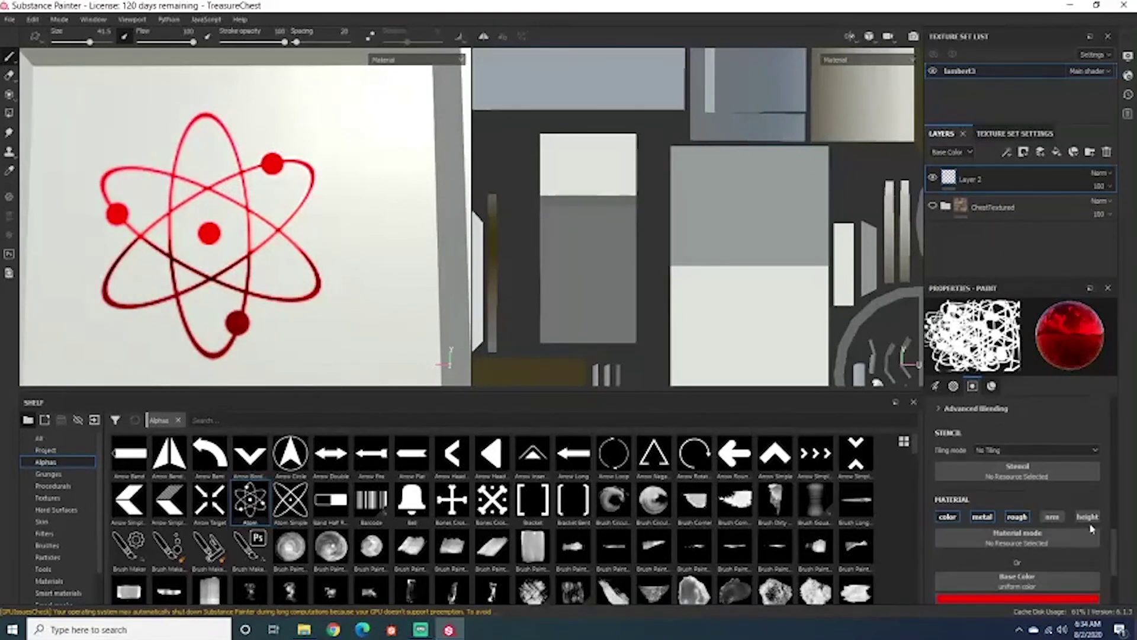
pyautogui.scroll(-5, 1071, 524)
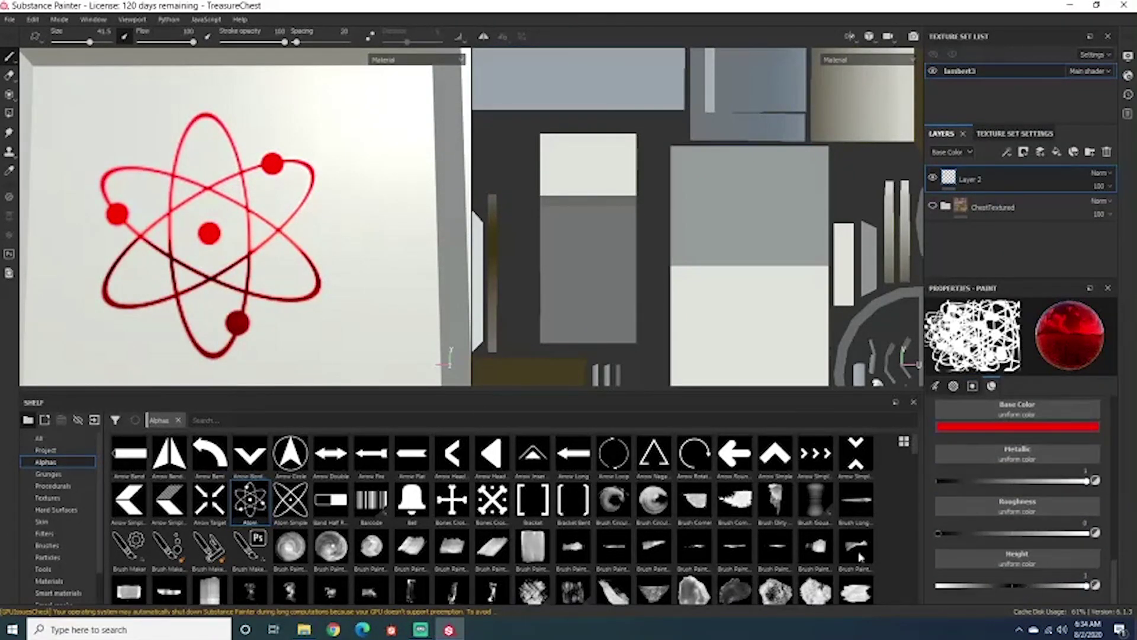
pyautogui.press('f')
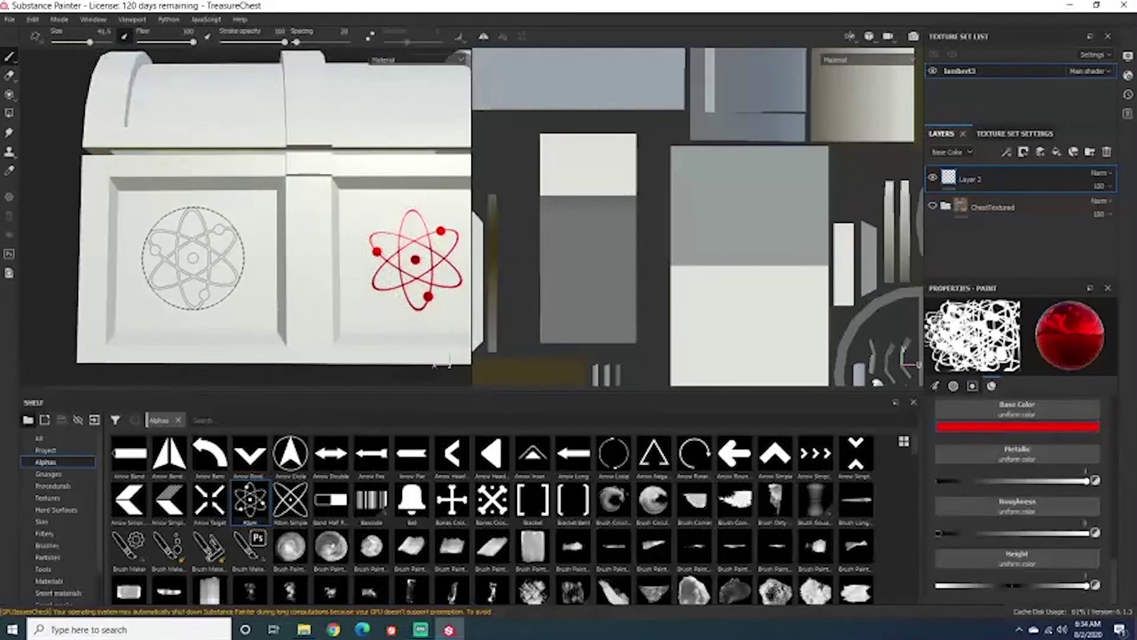
pyautogui.moveTo(231, 310)
pyautogui.keyDown('alt'); pyautogui.mouseDown()
pyautogui.moveTo(385, 250)
pyautogui.moveTo(302, 300)
pyautogui.moveTo(361, 261)
pyautogui.moveTo(355, 246)
pyautogui.moveTo(319, 253)
pyautogui.moveTo(330, 271)
pyautogui.moveTo(254, 266)
pyautogui.moveTo(325, 242)
pyautogui.moveTo(294, 258)
pyautogui.moveTo(304, 290)
pyautogui.moveTo(427, 241)
pyautogui.moveTo(321, 148)
pyautogui.moveTo(241, 244)
pyautogui.moveTo(330, 284)
pyautogui.moveTo(345, 182)
pyautogui.moveTo(355, 274)
pyautogui.moveTo(325, 274)
pyautogui.moveTo(279, 190)
pyautogui.moveTo(333, 272)
pyautogui.mouseUp(); pyautogui.keyUp('alt')
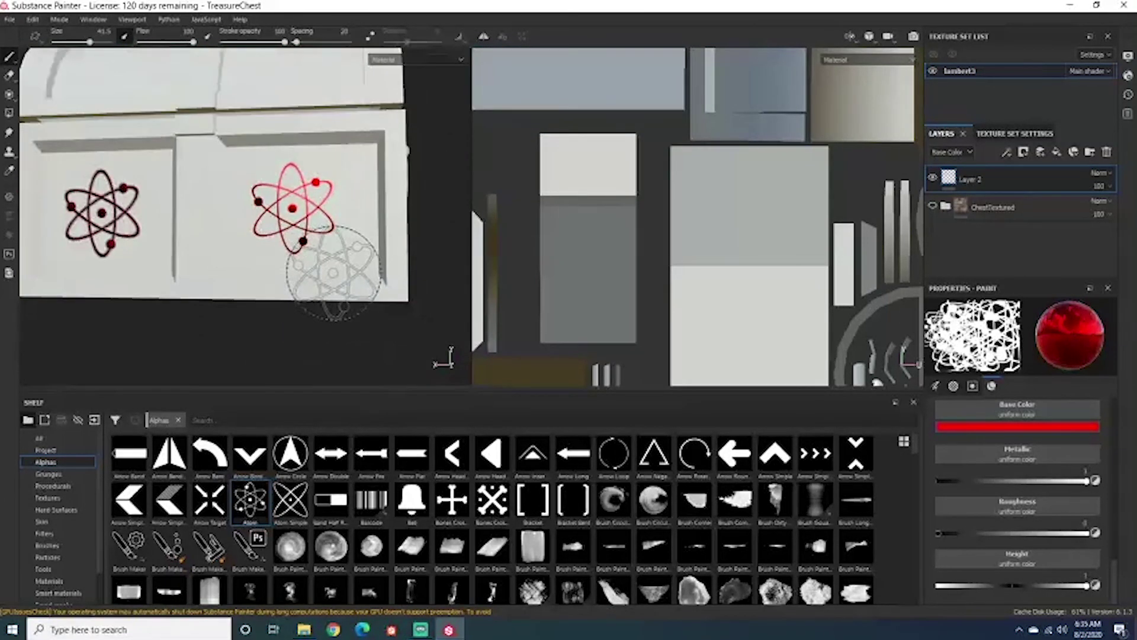
pyautogui.moveTo(215, 185)
pyautogui.keyDown('alt'); pyautogui.mouseDown(button='right')
pyautogui.moveTo(224, 180)
pyautogui.moveTo(251, 282)
pyautogui.moveTo(251, 180)
pyautogui.moveTo(253, 246)
pyautogui.moveTo(315, 274)
pyautogui.moveTo(253, 246)
pyautogui.moveTo(157, 255)
pyautogui.moveTo(236, 223)
pyautogui.moveTo(261, 183)
pyautogui.mouseUp(button='right'); pyautogui.keyUp('alt')
pyautogui.moveTo(241, 290)
pyautogui.keyDown('alt'); pyautogui.mouseDown()
pyautogui.moveTo(320, 269)
pyautogui.moveTo(241, 269)
pyautogui.mouseUp(); pyautogui.keyUp('alt')
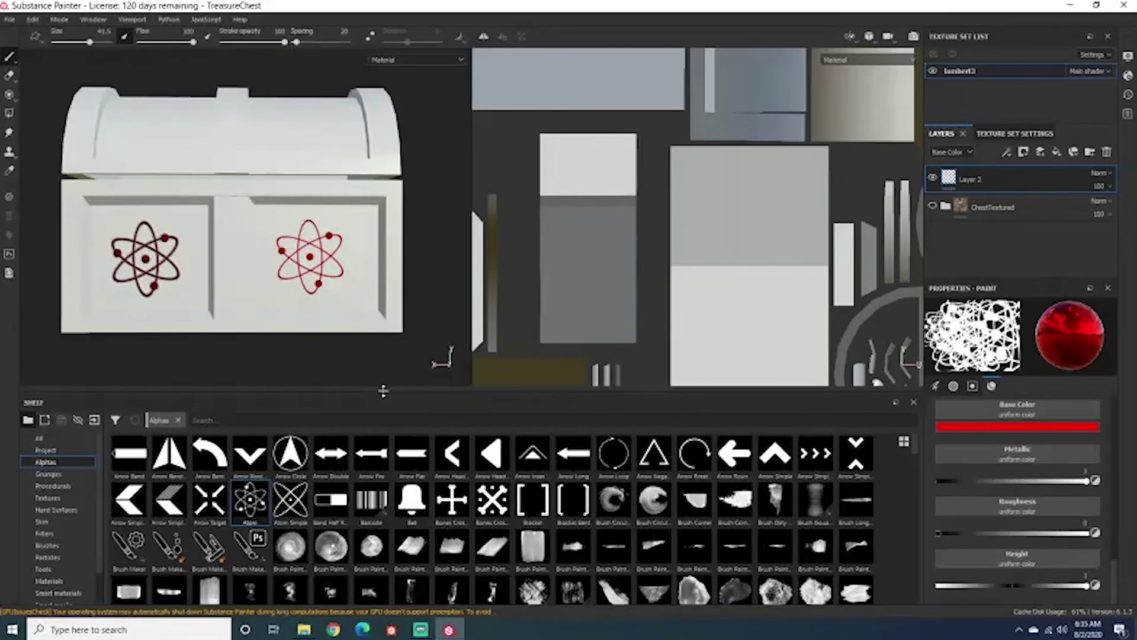
# Enlarge the shelf to show more rows of alphas and preview the Celtic Branch alpha.
pyautogui.moveTo(383, 391); pyautogui.dragTo(382, 258)
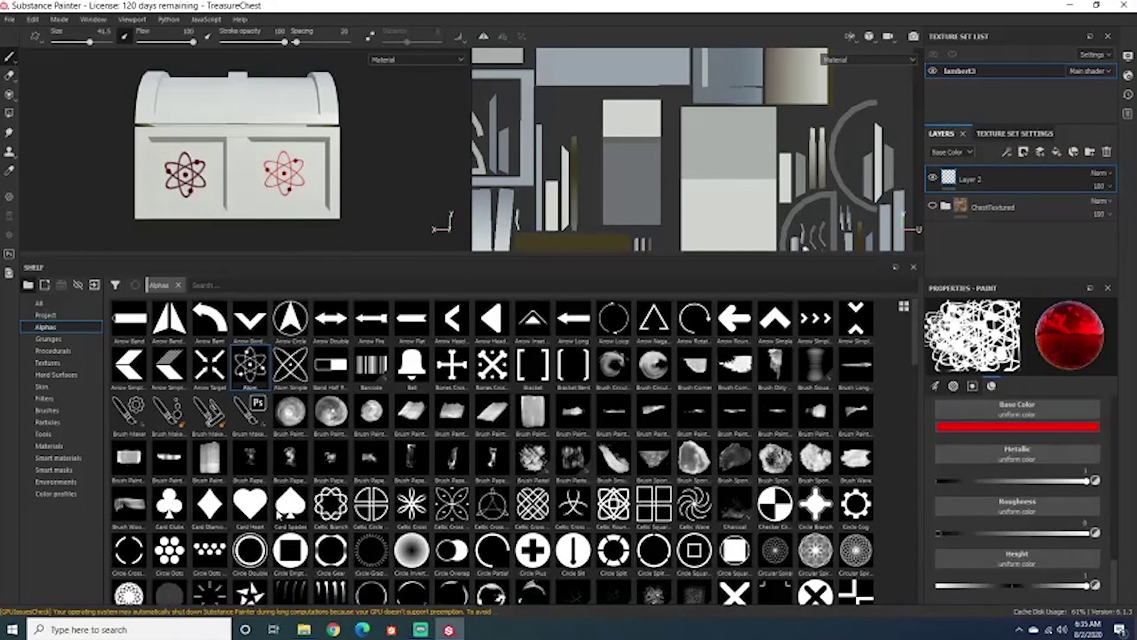
pyautogui.moveTo(331, 508)
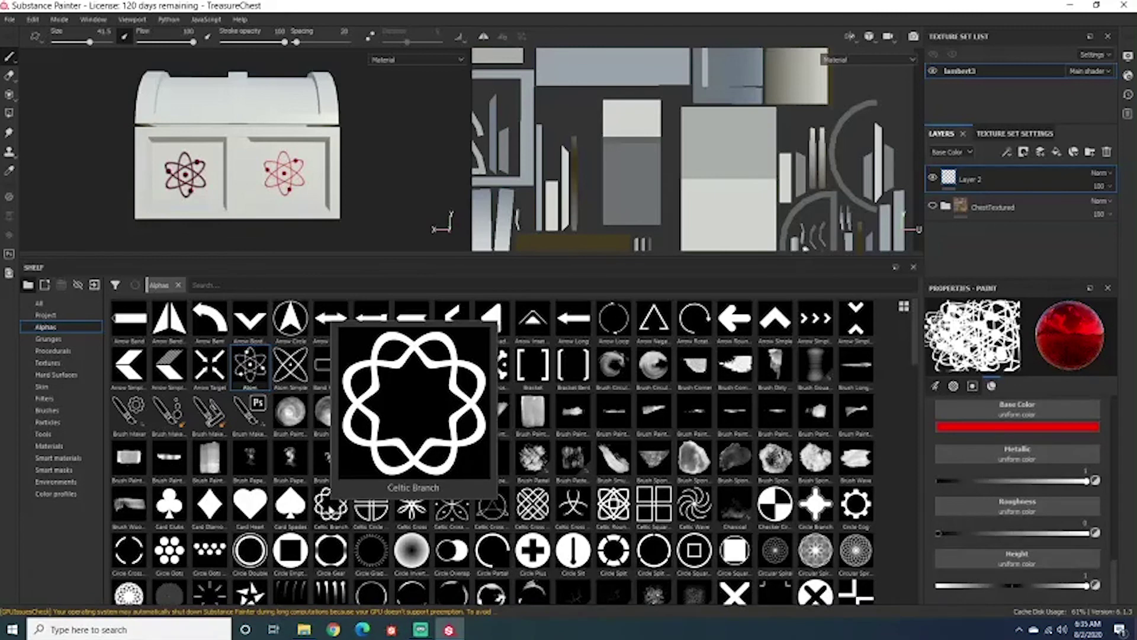
# Set the Atom alpha's Invert parameter to True.
pyautogui.scroll(5, 974, 481)
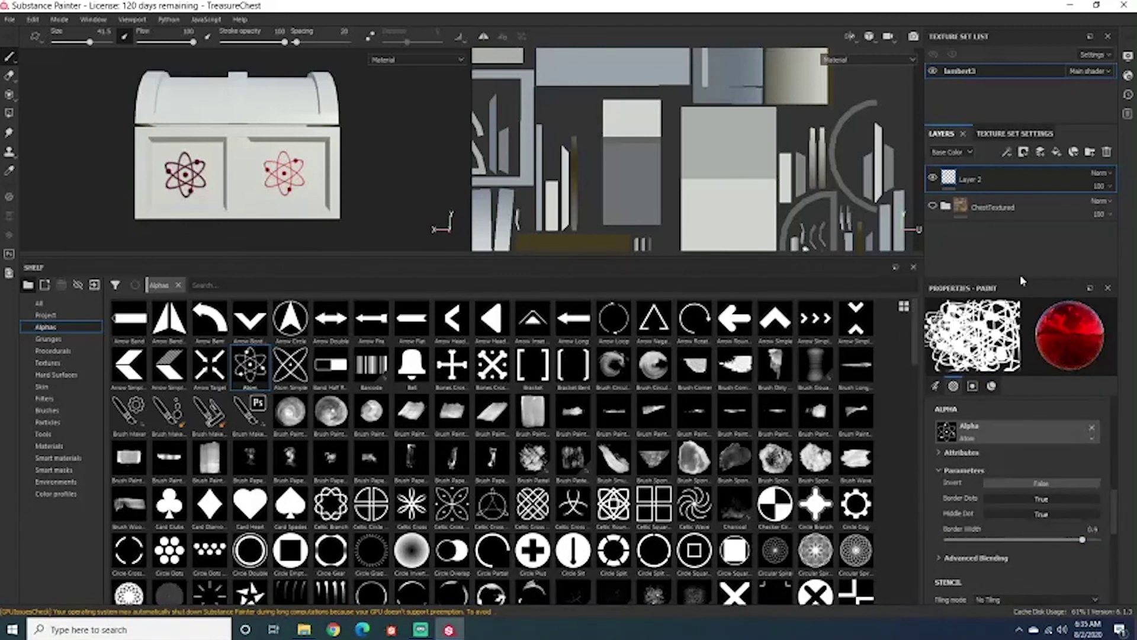
pyautogui.click(1028, 485)
pyautogui.click(1037, 489)
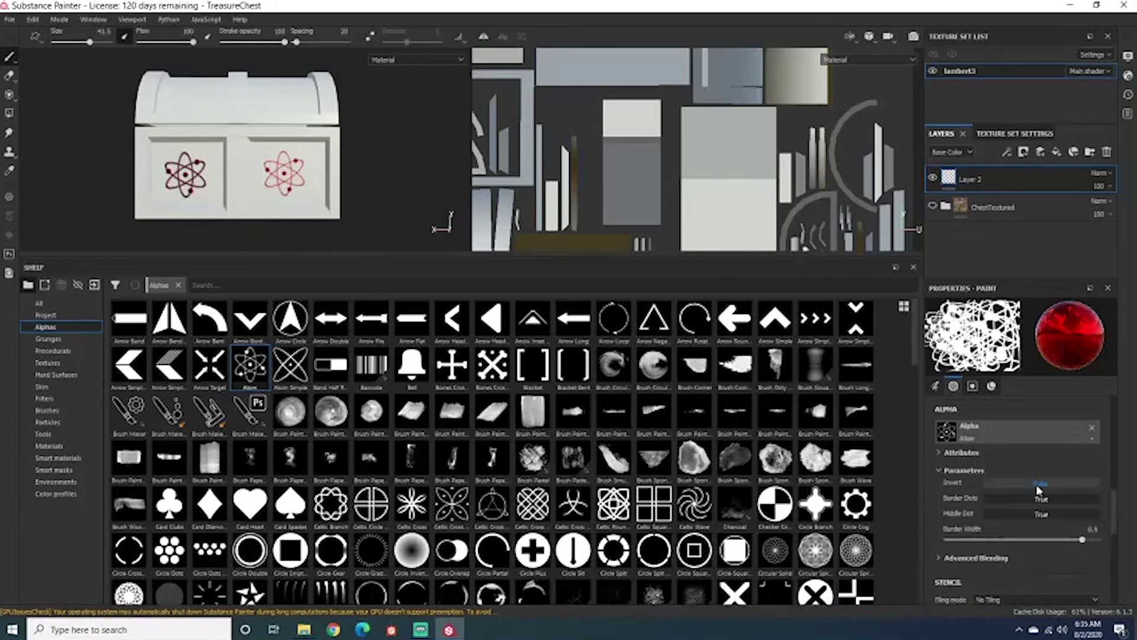
pyautogui.click(1038, 489)
# Shrink the brush to about 34.8, rotate the alpha upright and stamp the inverted atom on the lid above the right front panel.
pyautogui.scroll(4, 273, 89)
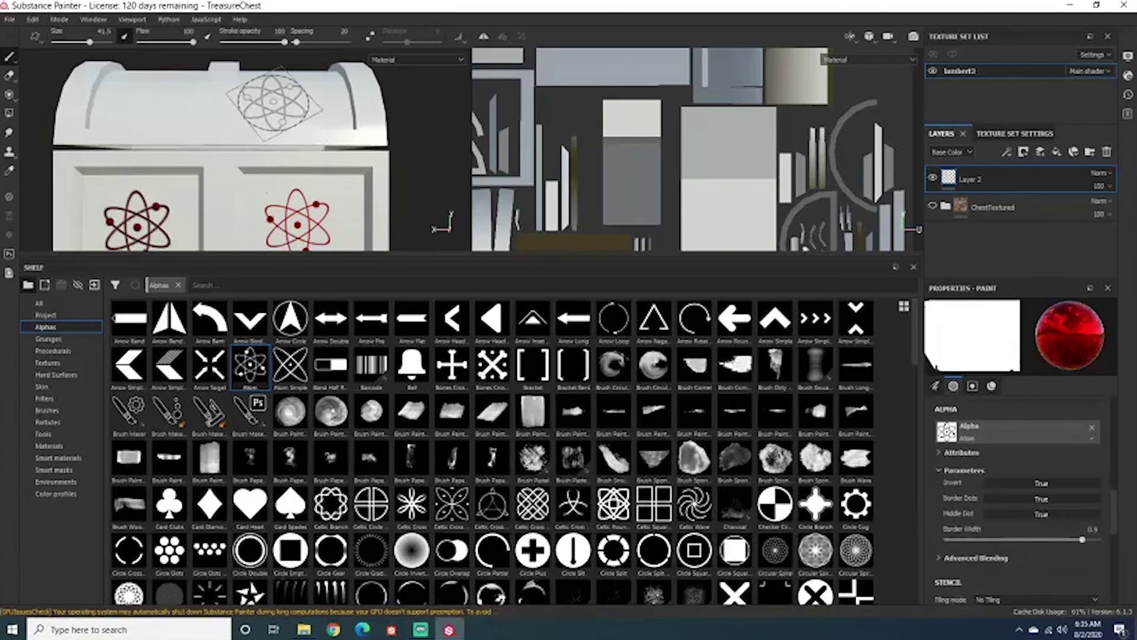
pyautogui.scroll(2, 278, 101)
pyautogui.scroll(-2, 287, 98)
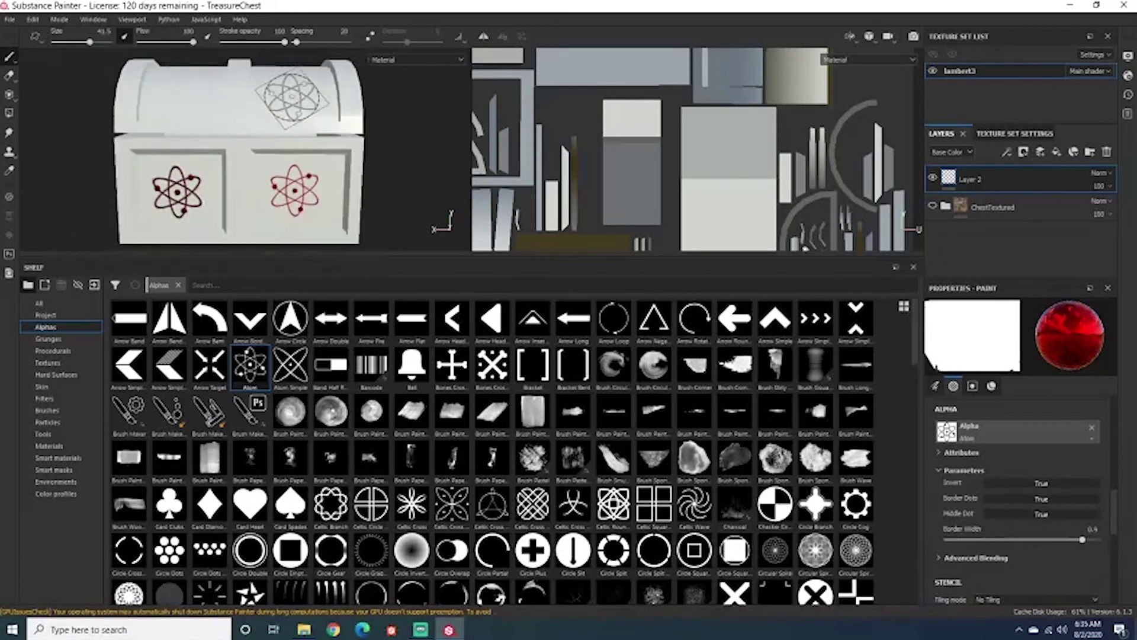
pyautogui.scroll(3, 289, 98)
pyautogui.keyDown('alt'); pyautogui.moveTo(291, 96); pyautogui.dragTo(272, 160, button='middle'); pyautogui.keyUp('alt')
pyautogui.keyDown('alt'); pyautogui.moveTo(272, 160); pyautogui.dragTo(238, 176); pyautogui.keyUp('alt')
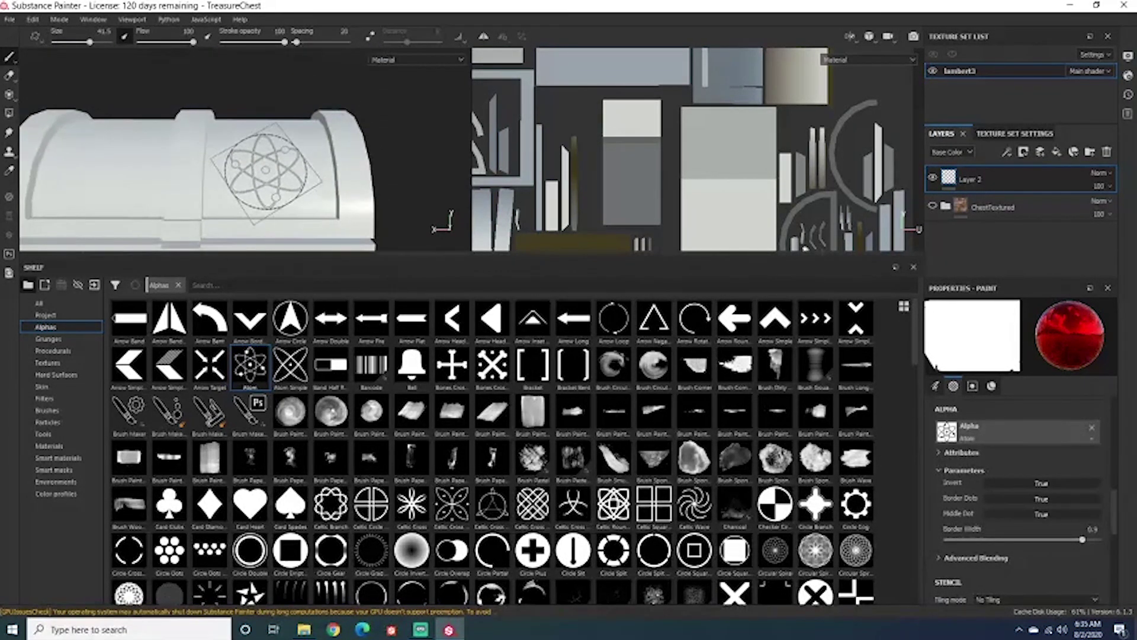
pyautogui.keyDown('ctrl'); pyautogui.moveTo(266, 169); pyautogui.dragTo(253, 170, button='right'); pyautogui.keyUp('ctrl')
pyautogui.moveTo(266, 169)
pyautogui.keyDown('ctrl'); pyautogui.mouseDown()
pyautogui.moveTo(262, 181)
pyautogui.moveTo(261, 172)
pyautogui.mouseUp(); pyautogui.keyUp('ctrl')
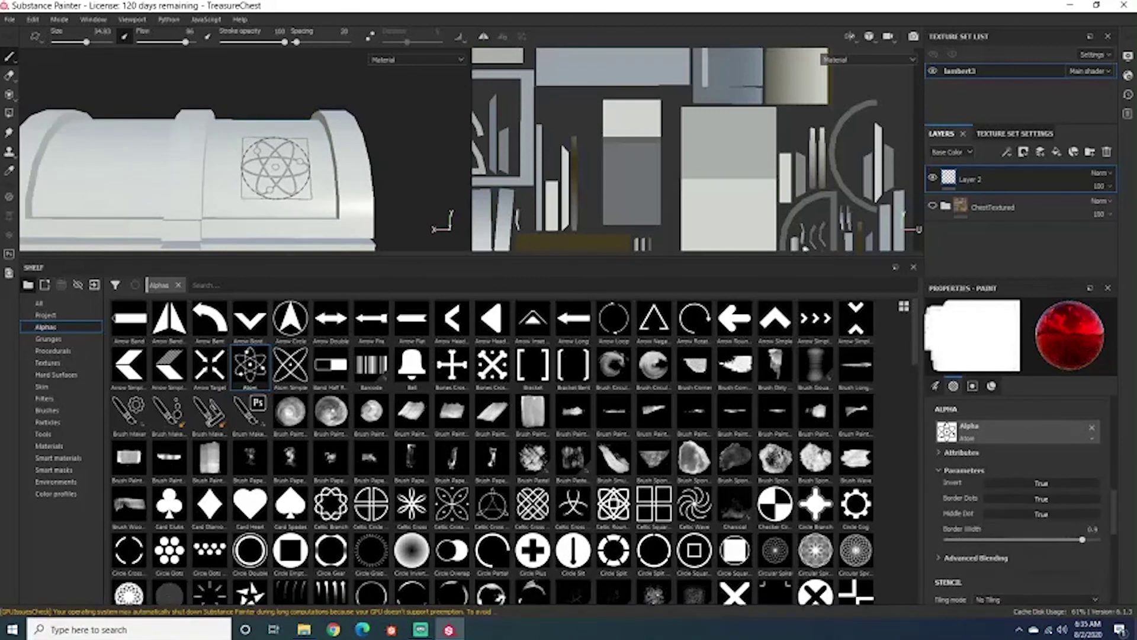
# Inspect the inverted atom stamp on the lid from several angles and compare it with the front stamps.
pyautogui.keyDown('alt'); pyautogui.moveTo(310, 220); pyautogui.dragTo(335, 123); pyautogui.keyUp('alt')
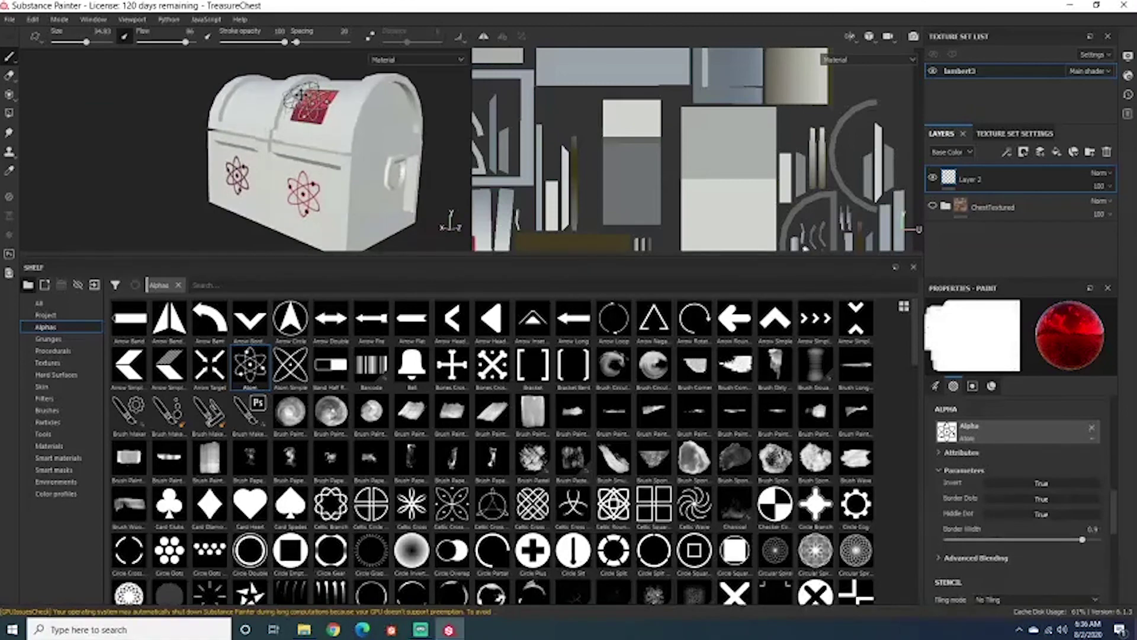
pyautogui.scroll(-3, 256, 132)
pyautogui.scroll(6, 325, 162)
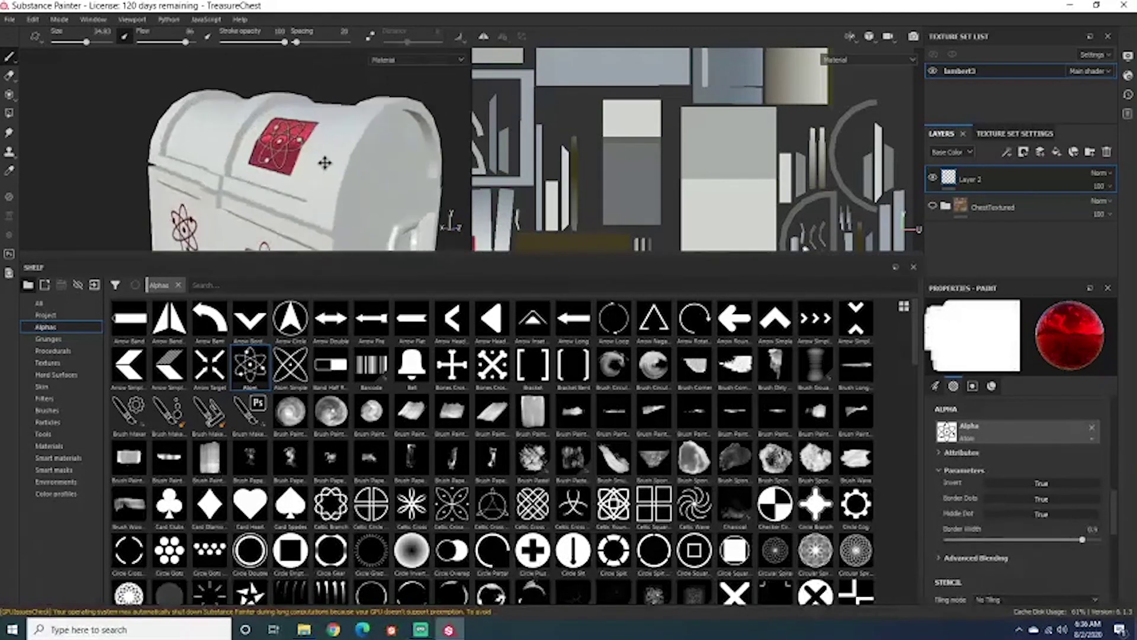
pyautogui.keyDown('alt'); pyautogui.moveTo(325, 163); pyautogui.dragTo(329, 128); pyautogui.keyUp('alt')
pyautogui.scroll(2, 376, 156)
pyautogui.scroll(-2, 373, 166)
pyautogui.keyDown('alt'); pyautogui.moveTo(328, 128); pyautogui.dragTo(338, 159, button='middle'); pyautogui.keyUp('alt')
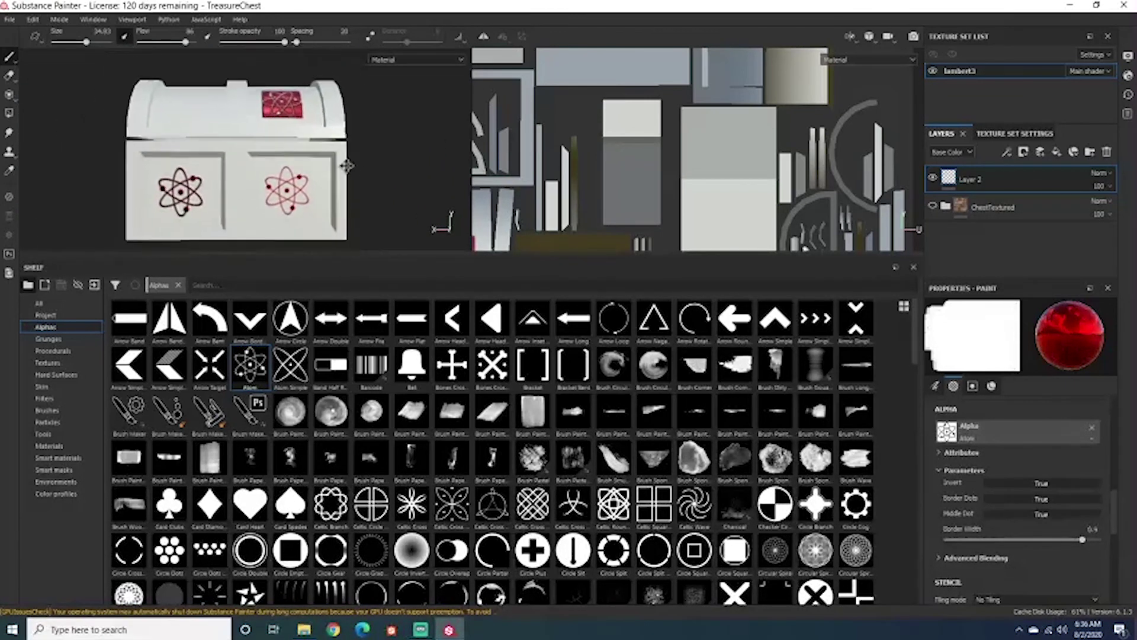
# Browse the shelf's alphas, preview Logo Substance and return to the start of the list.
pyautogui.moveTo(384, 358)
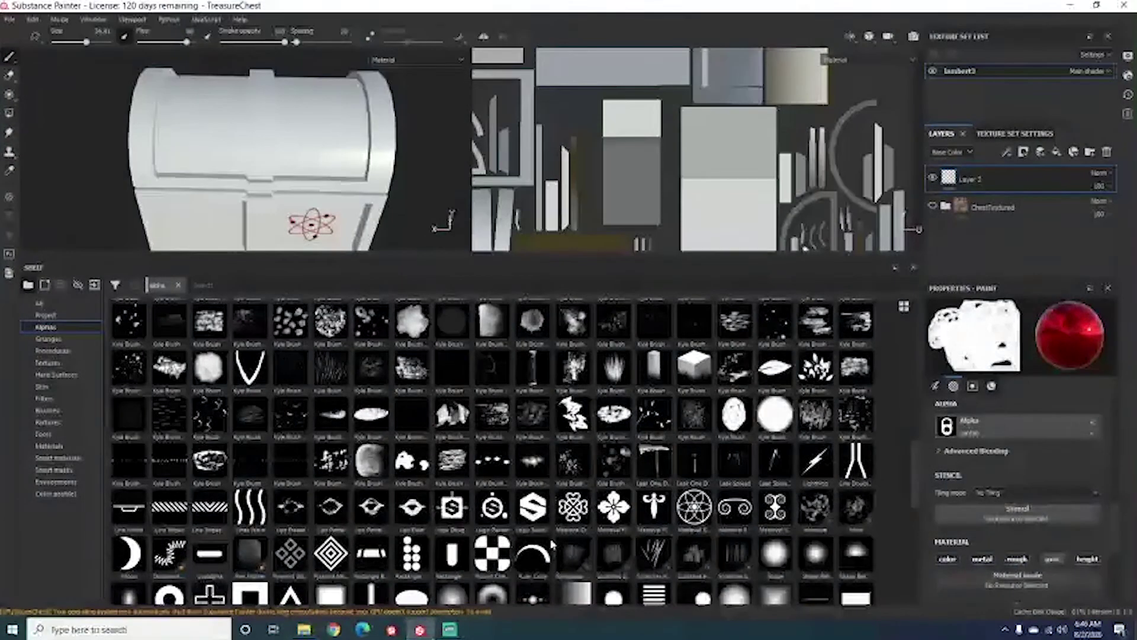
pyautogui.moveTo(551, 543)
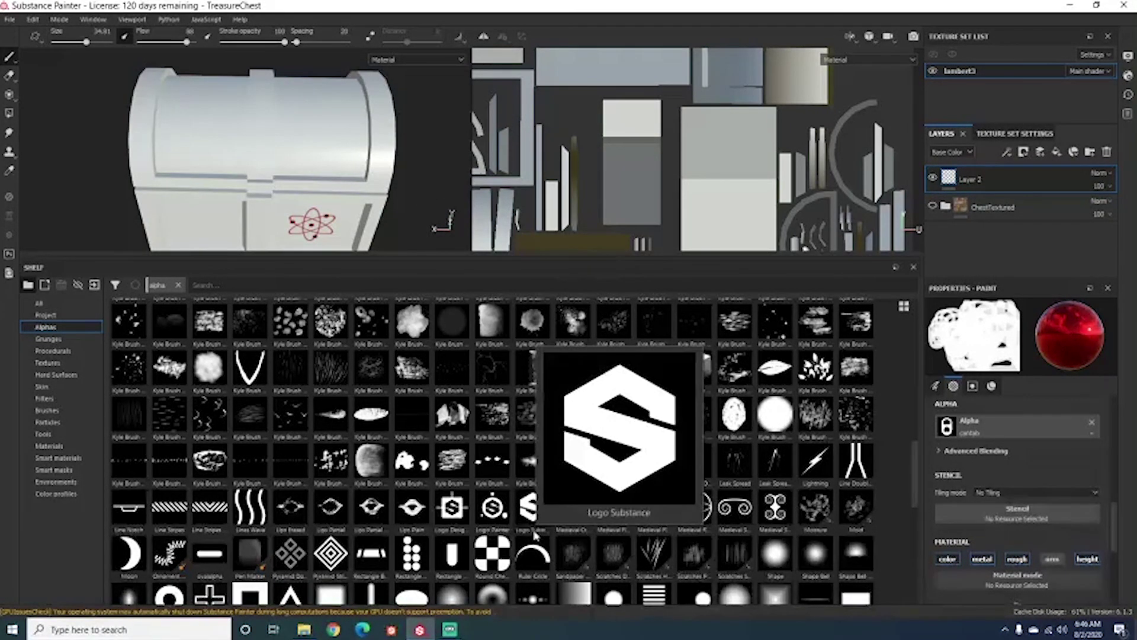
pyautogui.scroll(10, 532, 535)
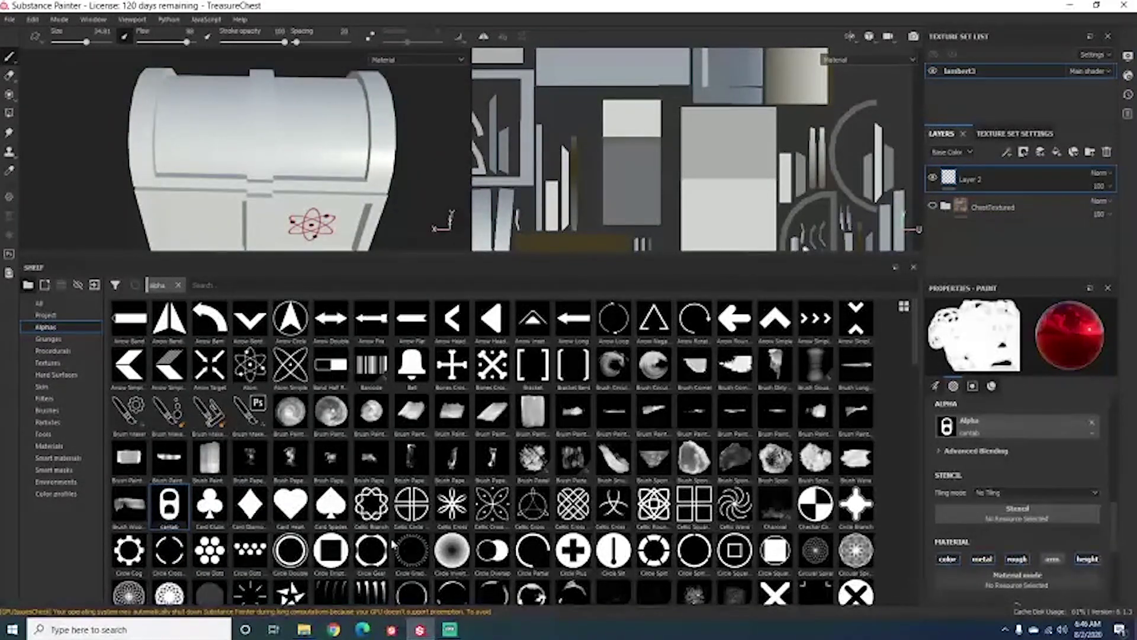
# Import cantab.png from the VendMachineTextures folder into the TreasureChest project as an alpha.
pyautogui.click(304, 631)
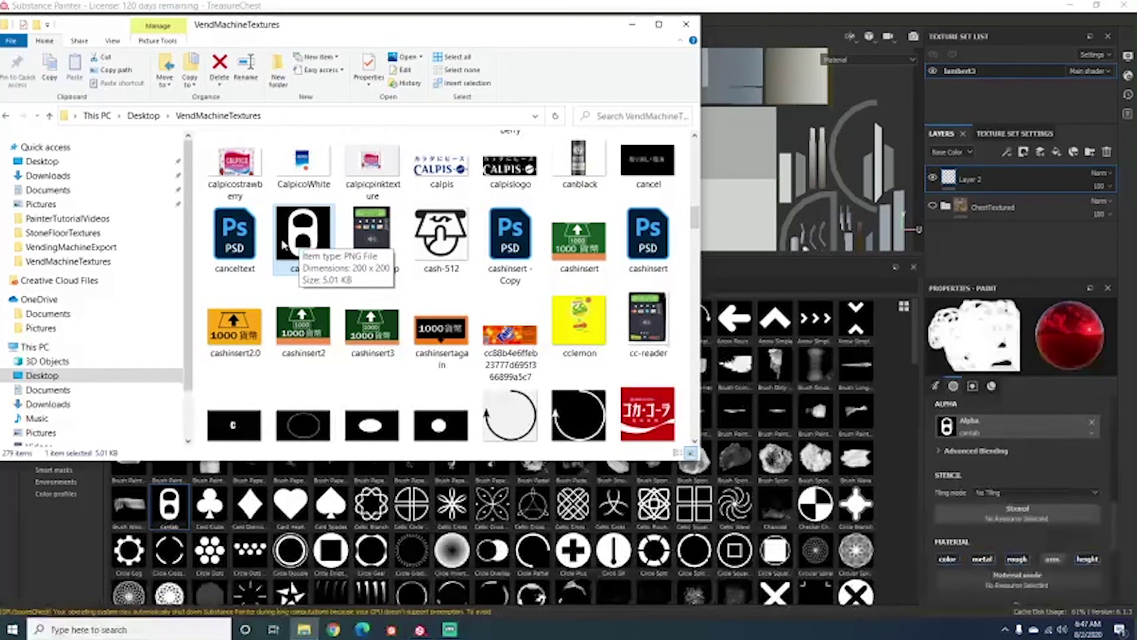
pyautogui.moveTo(307, 271)
pyautogui.mouseDown()
pyautogui.moveTo(732, 592)
pyautogui.moveTo(819, 498)
pyautogui.mouseUp()
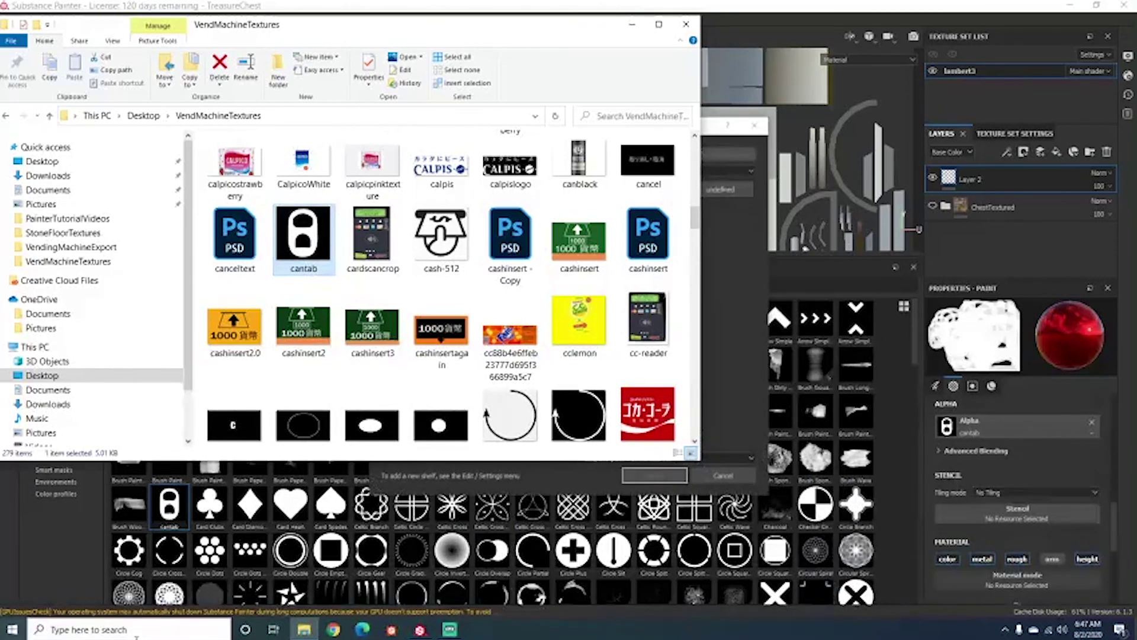
pyautogui.click(632, 24)
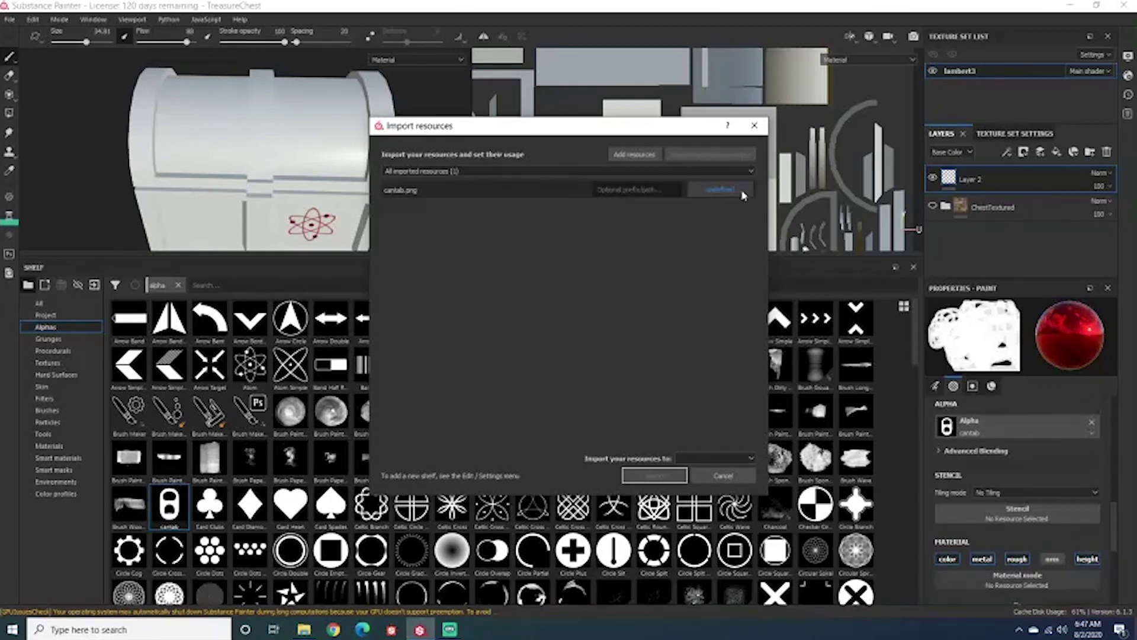
pyautogui.click(716, 195)
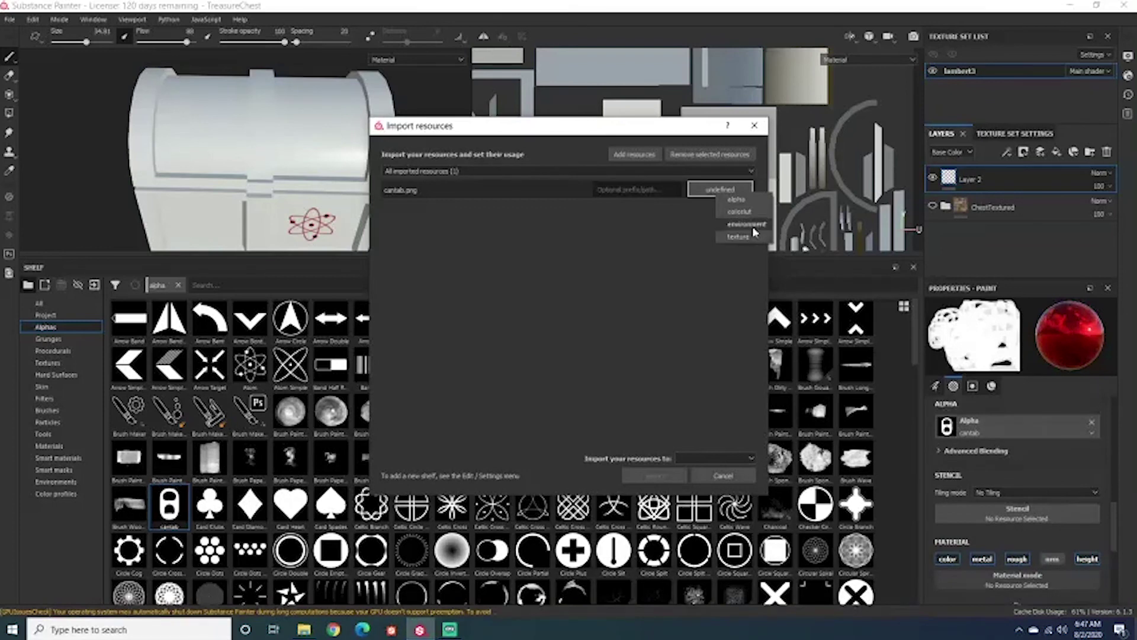
pyautogui.click(737, 199)
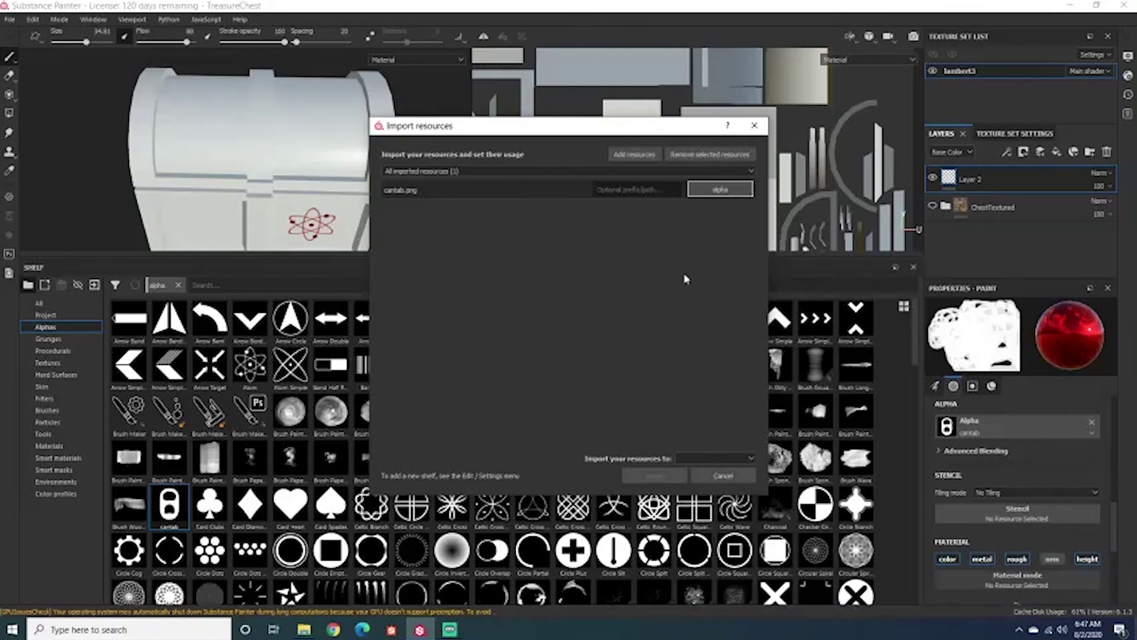
pyautogui.click(715, 460)
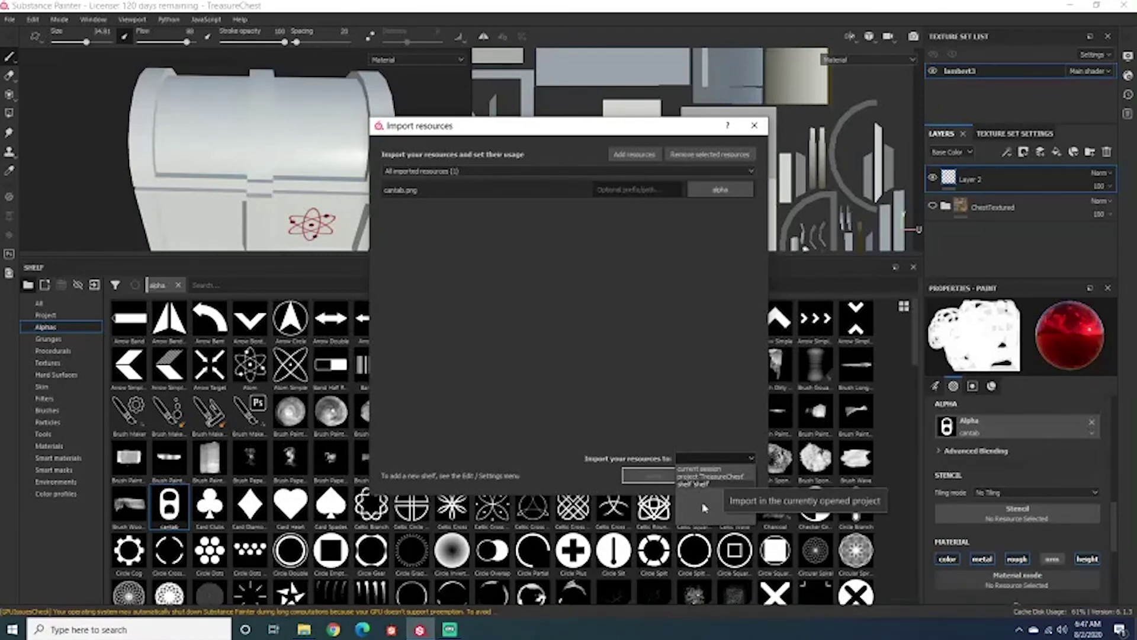
pyautogui.click(702, 477)
pyautogui.click(654, 475)
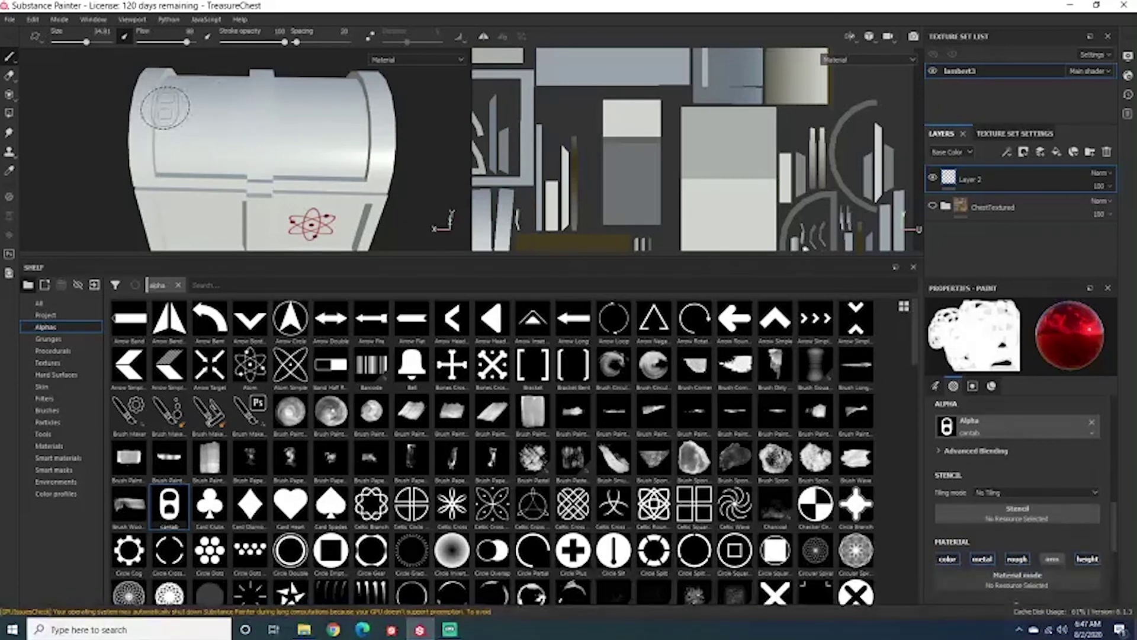
# Set the brush material's base color to light grey (0.511 per channel) and its roughness to about 0.28.
pyautogui.scroll(5, 1013, 497)
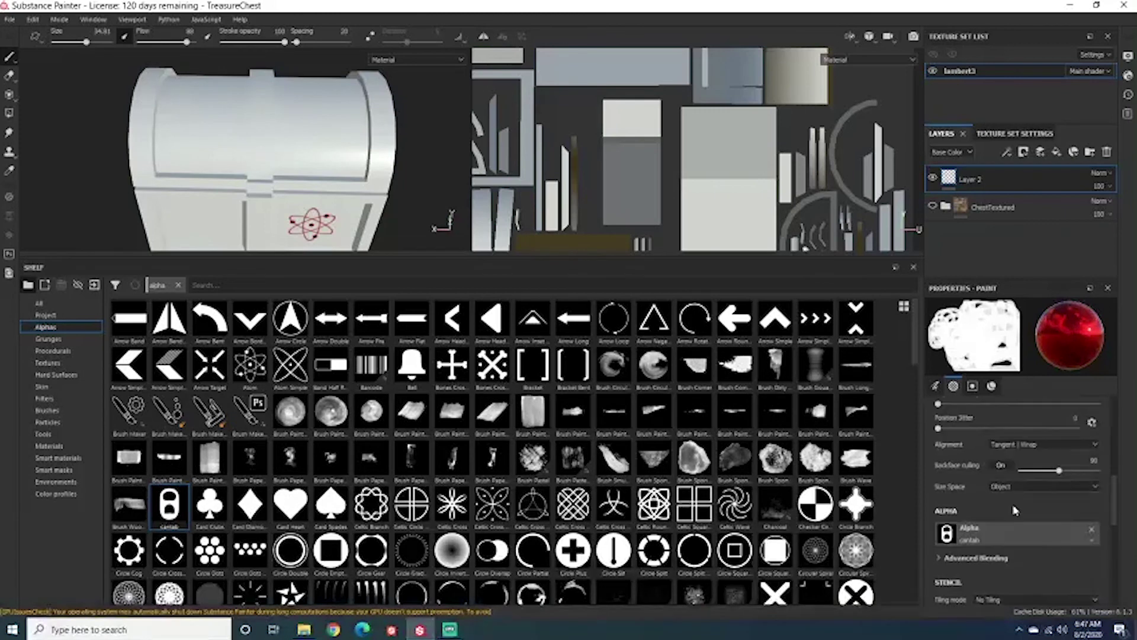
pyautogui.scroll(-5, 1013, 498)
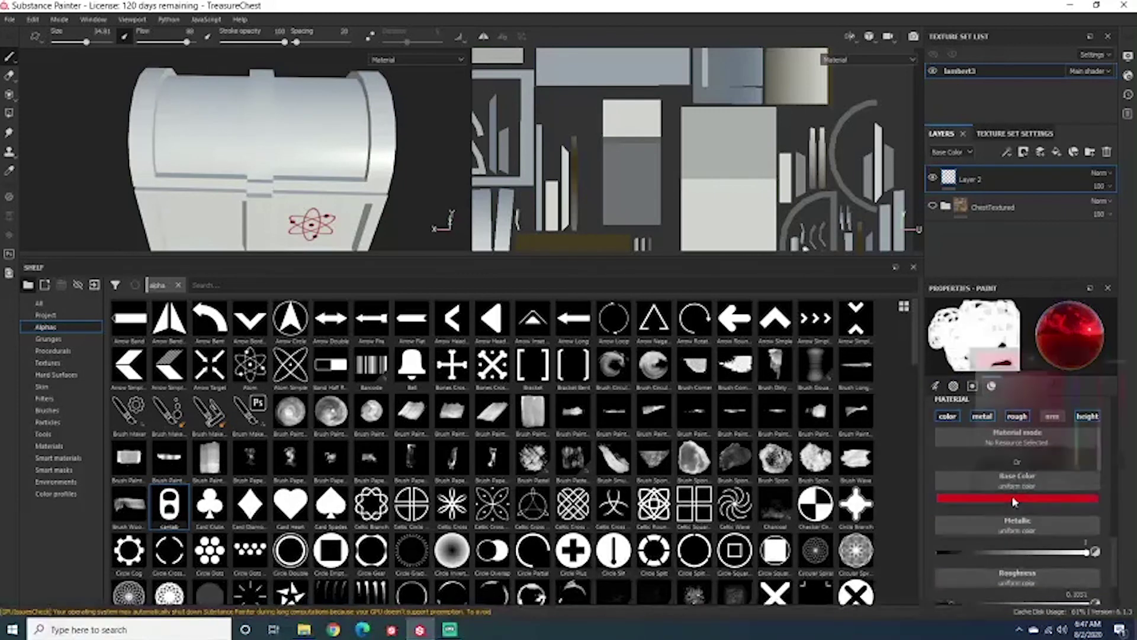
pyautogui.click(1013, 497)
pyautogui.moveTo(992, 462); pyautogui.dragTo(976, 402)
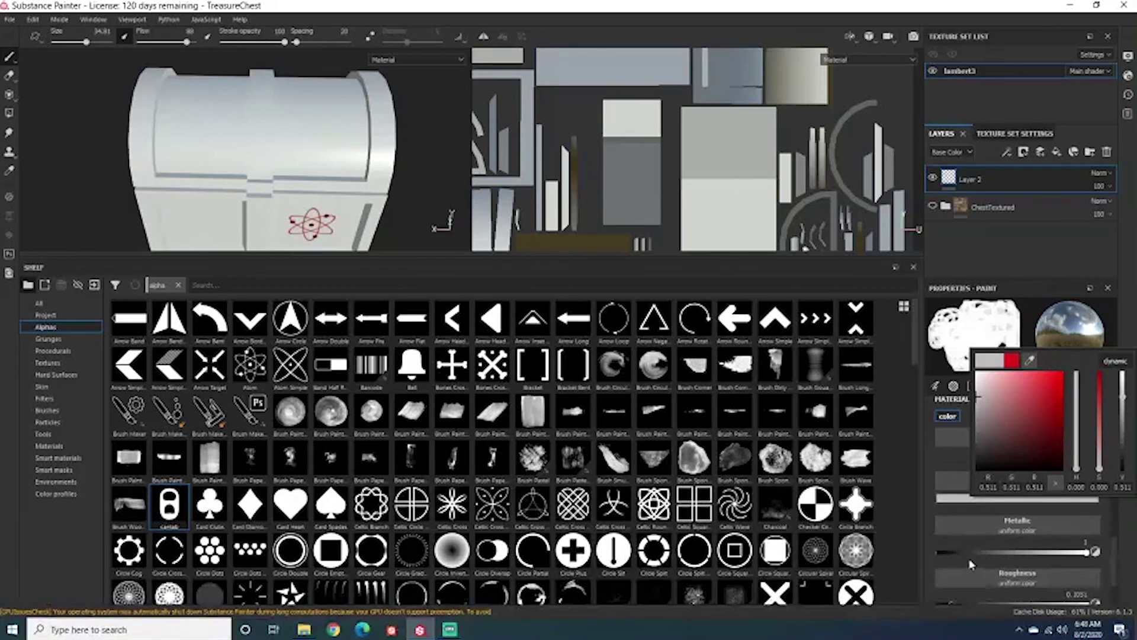
pyautogui.scroll(-2, 970, 563)
pyautogui.moveTo(963, 567); pyautogui.dragTo(979, 569)
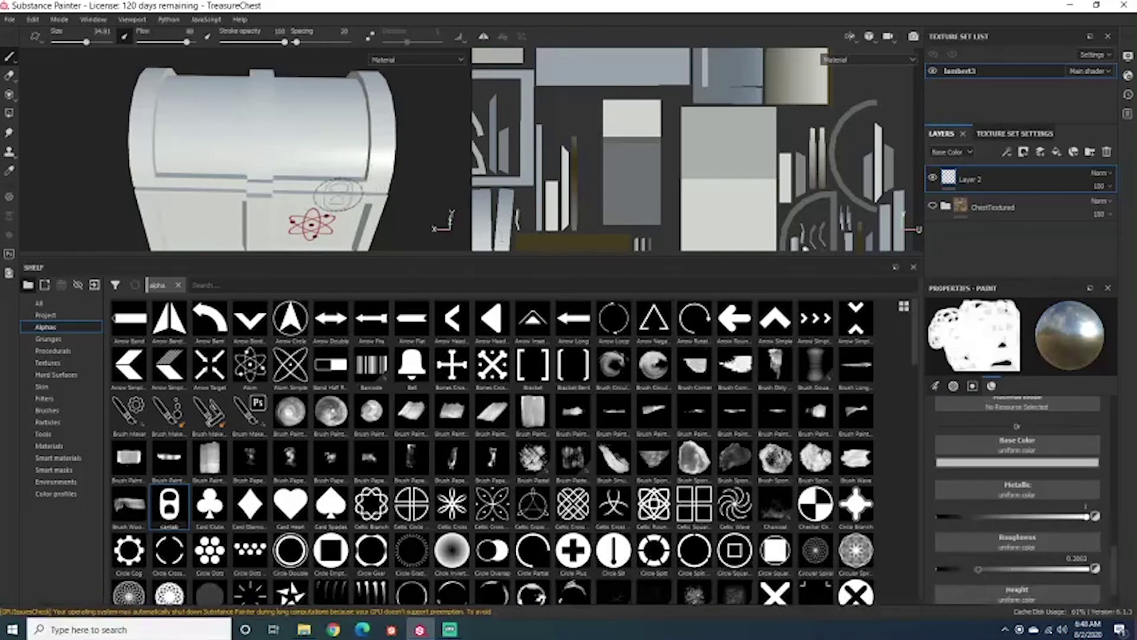
# Stamp the cantab alpha on the left side of the chest lid and inspect it from several angles.
pyautogui.moveTo(341, 198)
pyautogui.keyDown('alt'); pyautogui.mouseDown()
pyautogui.moveTo(272, 178)
pyautogui.moveTo(304, 183)
pyautogui.moveTo(388, 151)
pyautogui.moveTo(306, 183)
pyautogui.moveTo(351, 245)
pyautogui.moveTo(302, 148)
pyautogui.moveTo(317, 92)
pyautogui.moveTo(285, 242)
pyautogui.moveTo(320, 209)
pyautogui.mouseUp(); pyautogui.keyUp('alt')
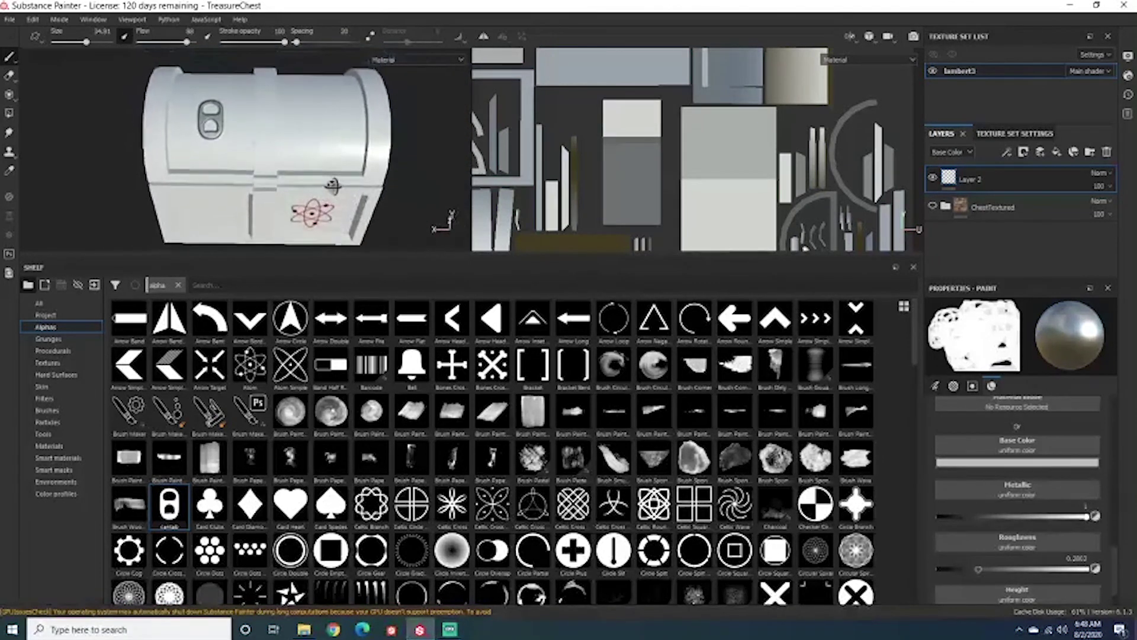
pyautogui.scroll(5, 307, 171)
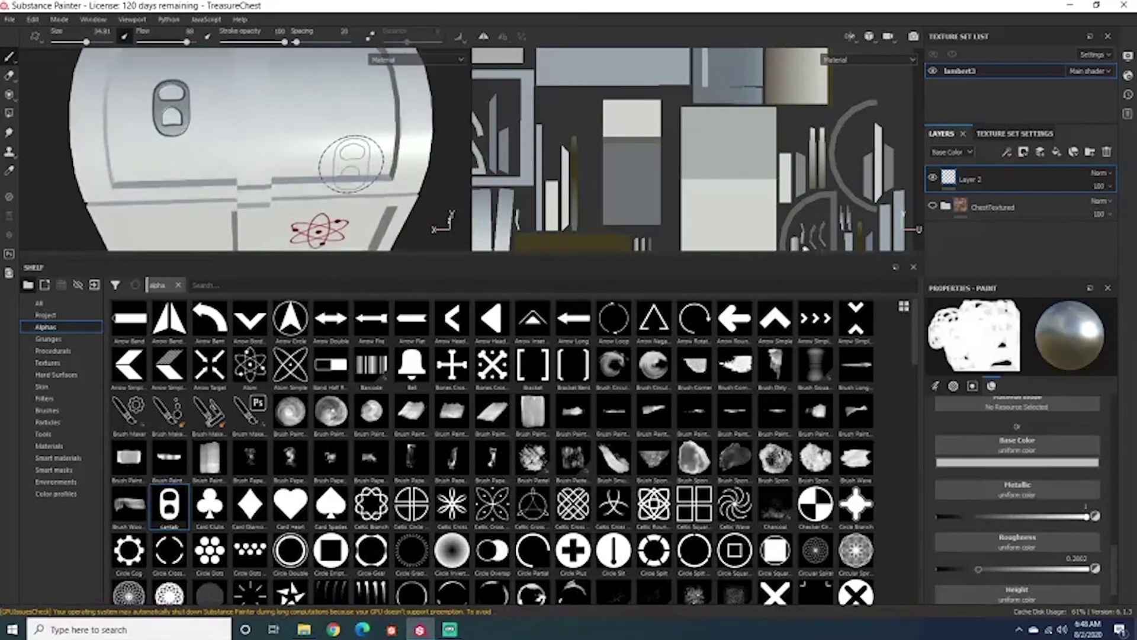
pyautogui.scroll(-5, 351, 164)
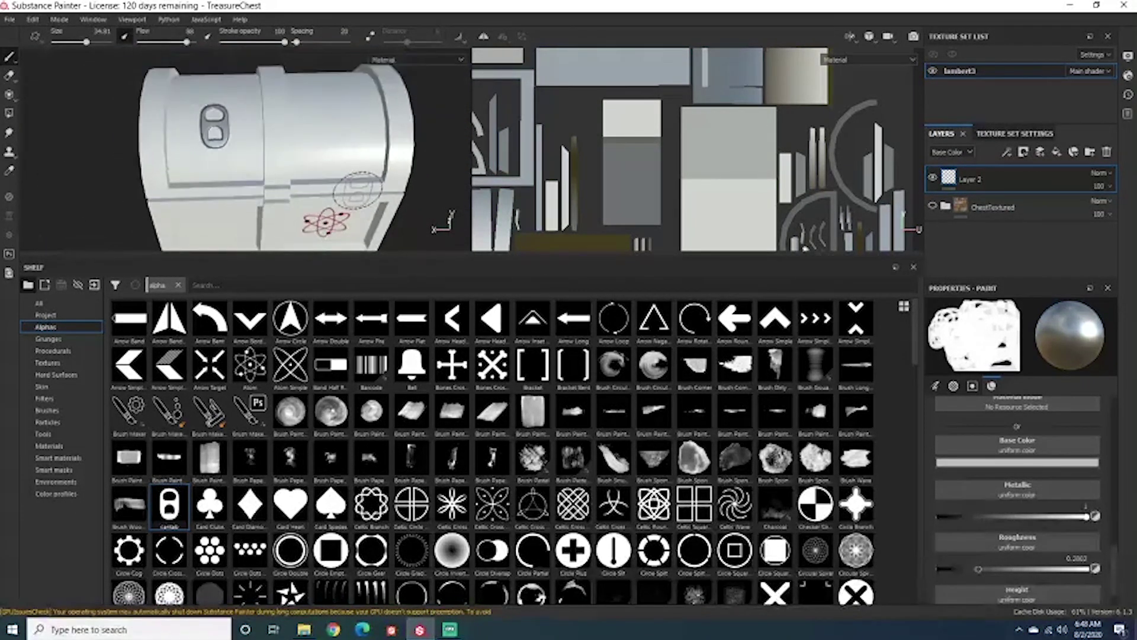
# Import cashinsert3.png from the VendMachineTextures folder into the current session as a texture.
pyautogui.click(304, 629)
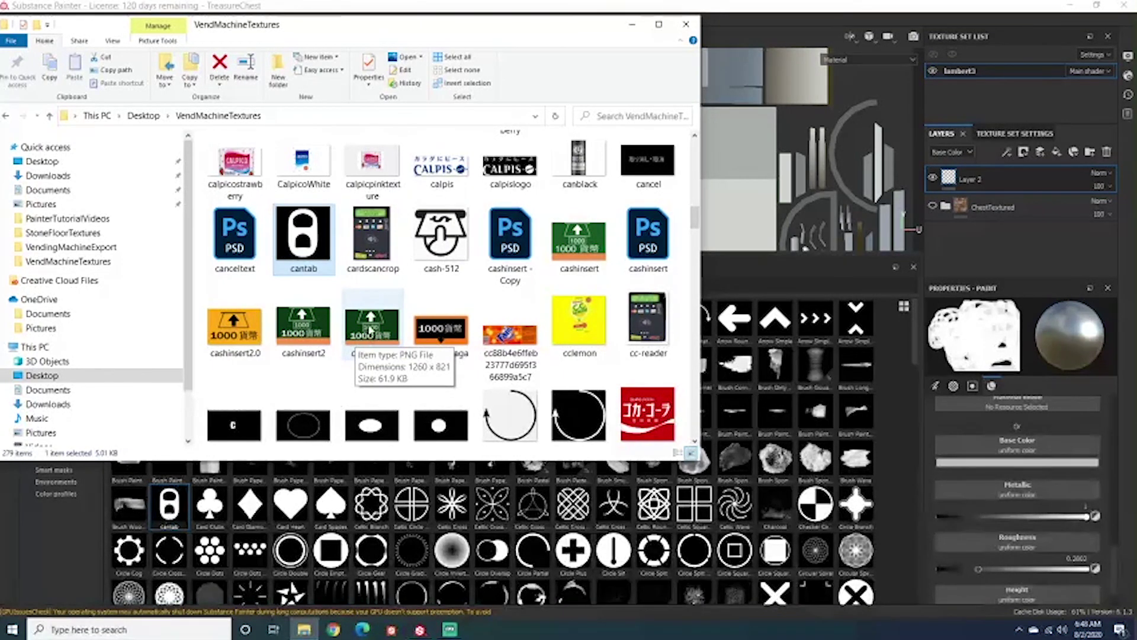
pyautogui.click(357, 341)
pyautogui.scroll(-1, 357, 340)
pyautogui.moveTo(786, 439); pyautogui.dragTo(785, 442)
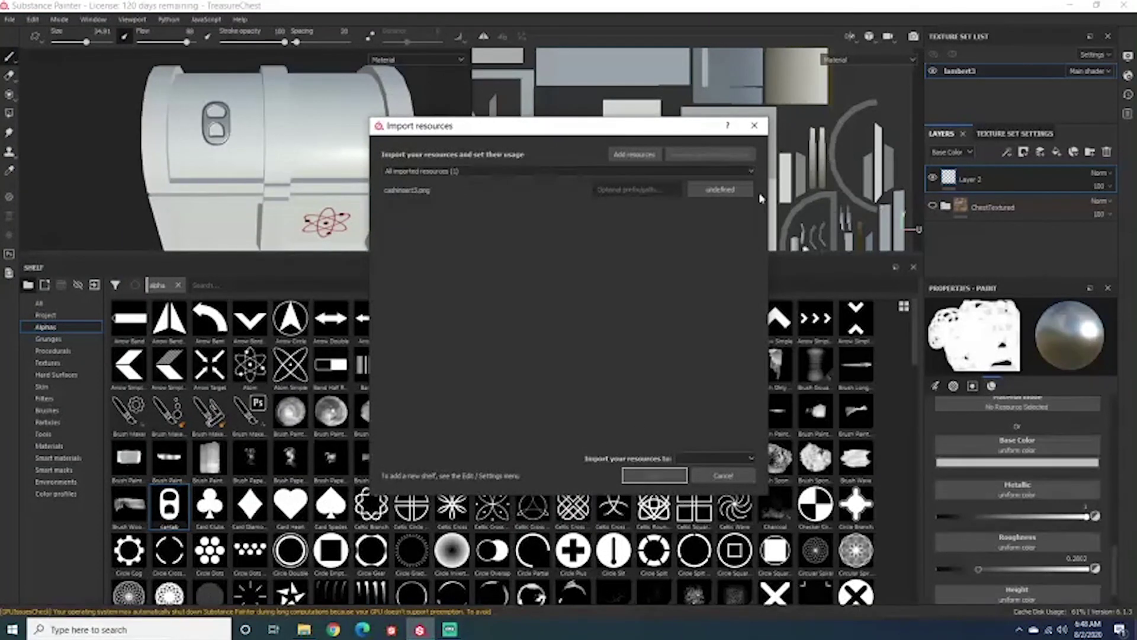
pyautogui.click(734, 190)
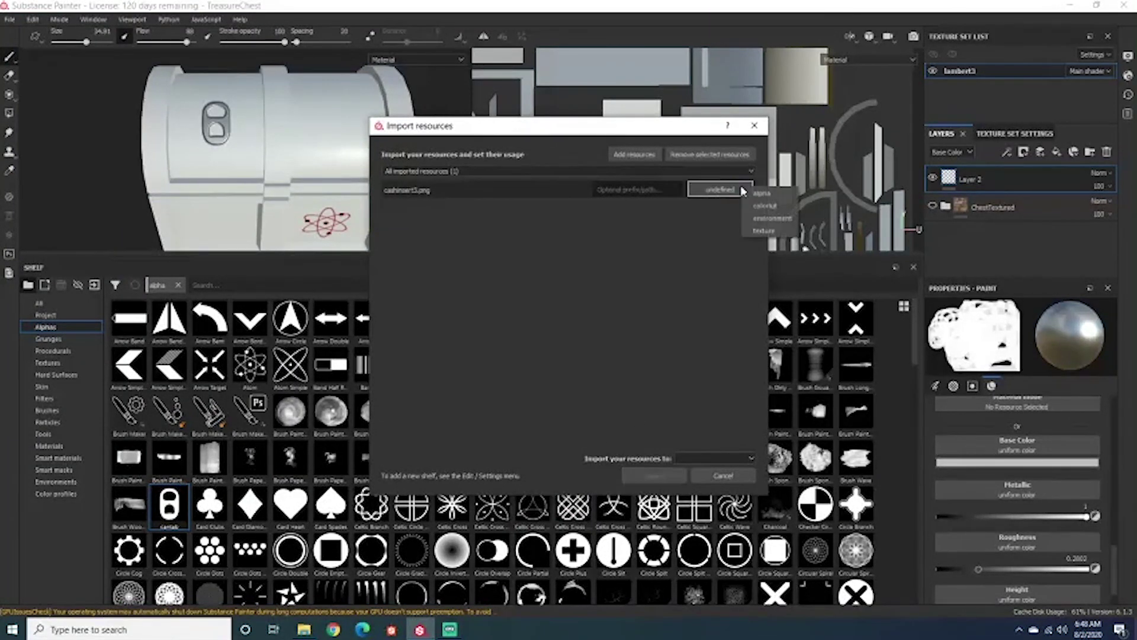
pyautogui.click(764, 231)
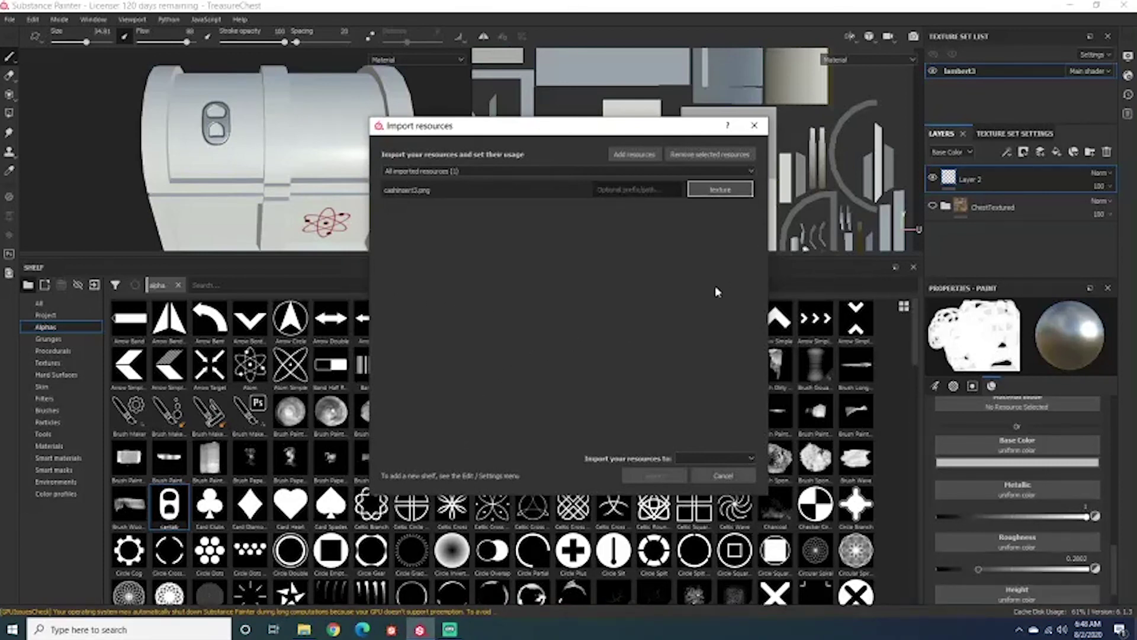
pyautogui.click(718, 458)
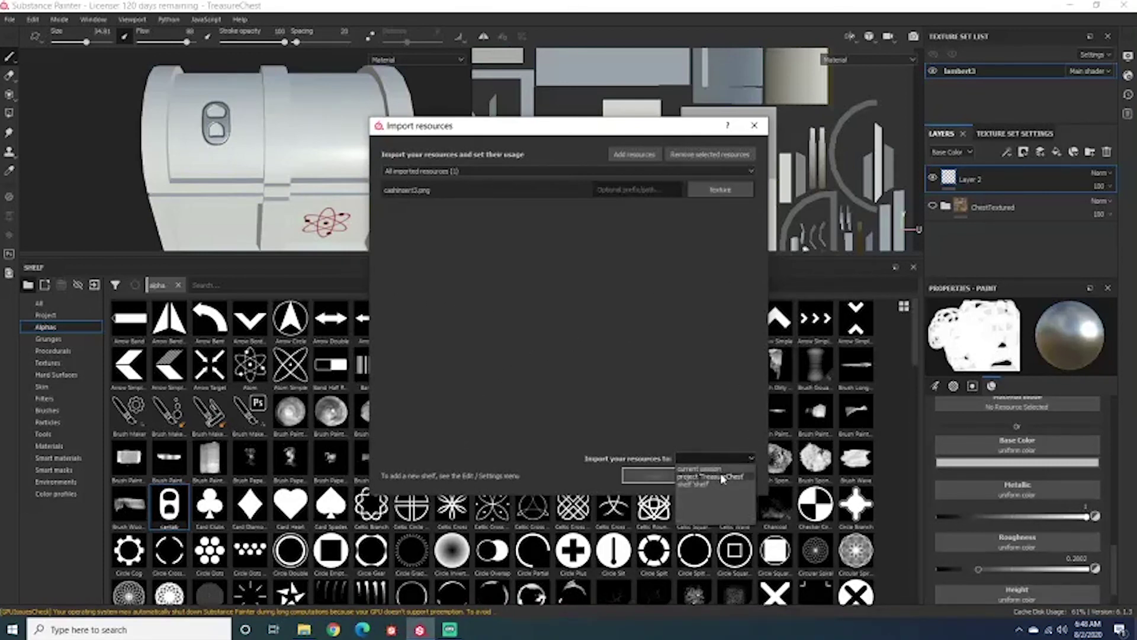
pyautogui.click(714, 469)
pyautogui.click(650, 476)
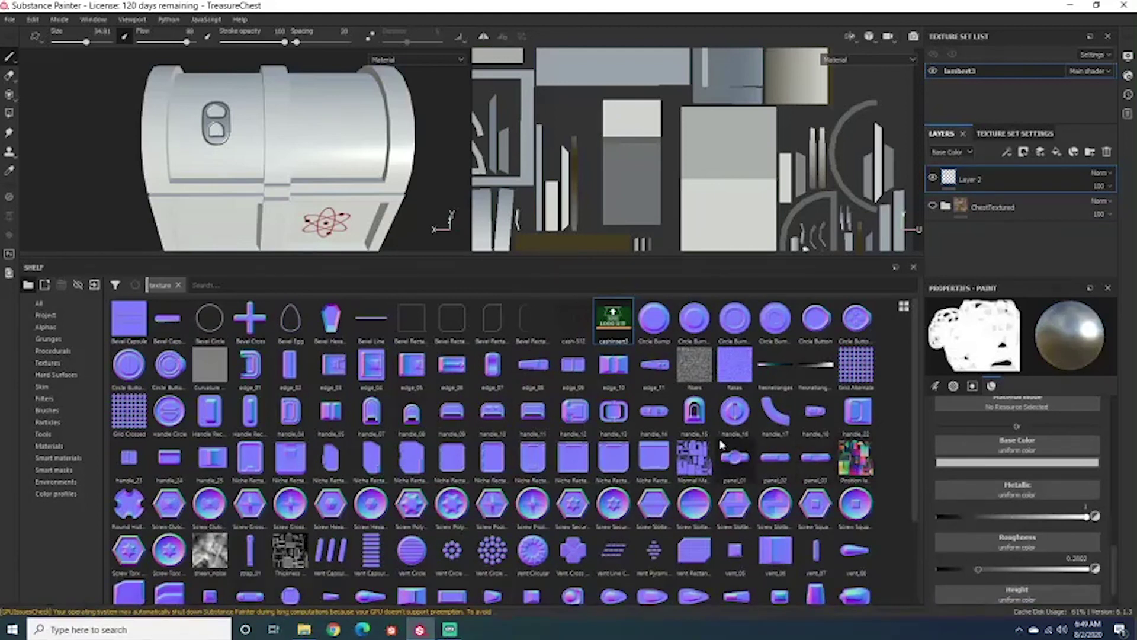
# Assign the cashinsert3 texture to the brush material's Base Color and remove the cantab alpha from the brush.
pyautogui.scroll(1, 1077, 483)
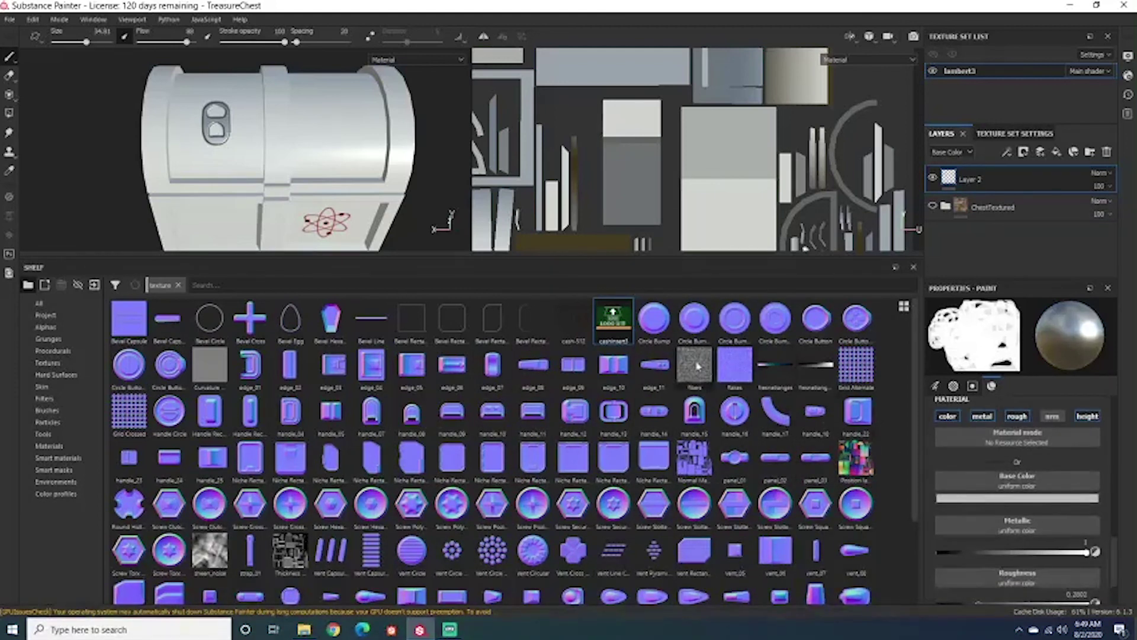
pyautogui.moveTo(605, 318); pyautogui.dragTo(1019, 481)
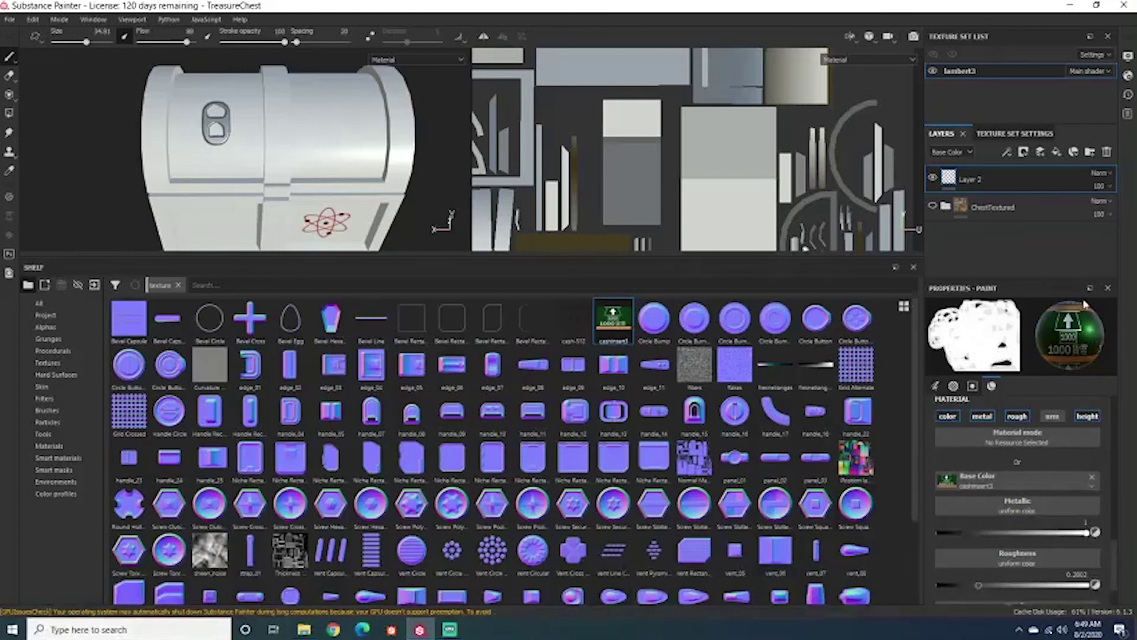
pyautogui.scroll(1, 1059, 548)
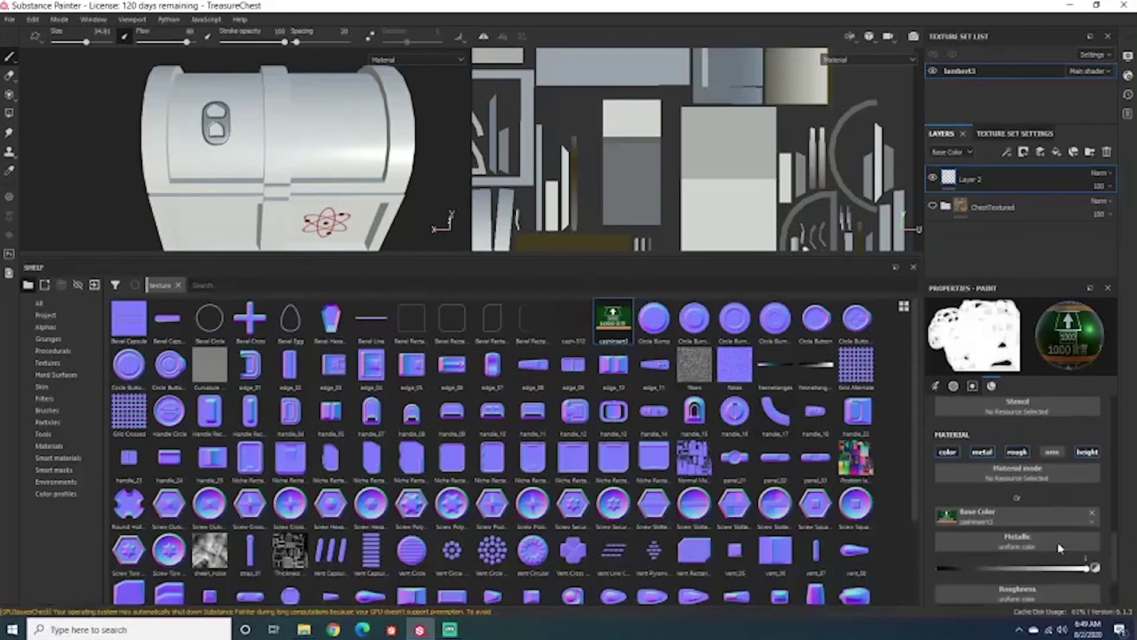
pyautogui.scroll(4, 1059, 548)
pyautogui.click(1092, 457)
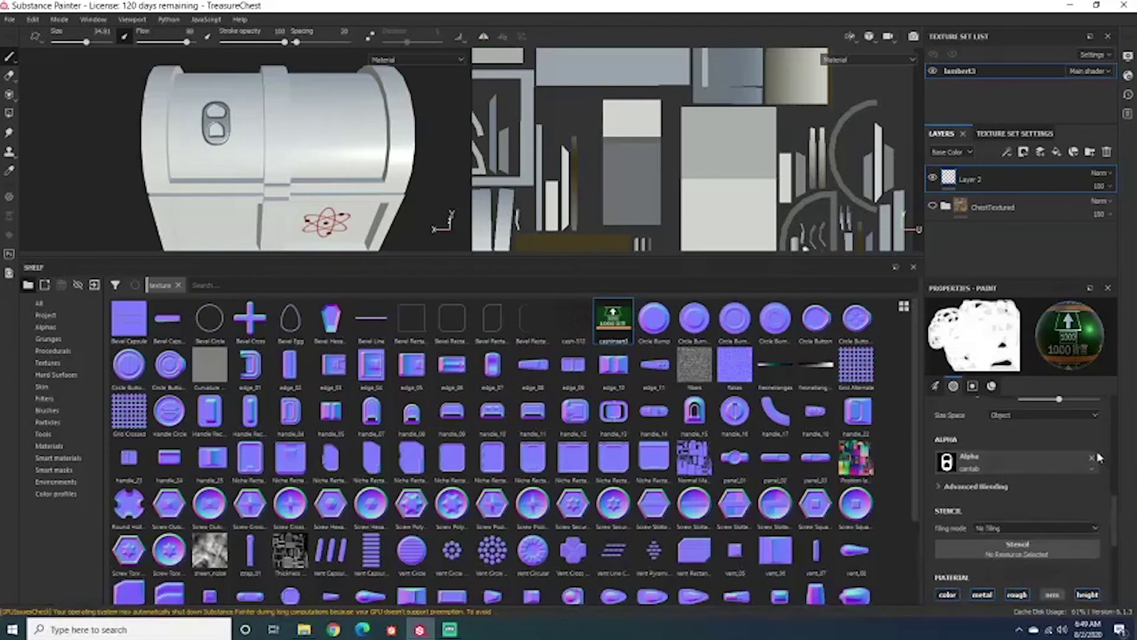
pyautogui.scroll(-2, 1043, 453)
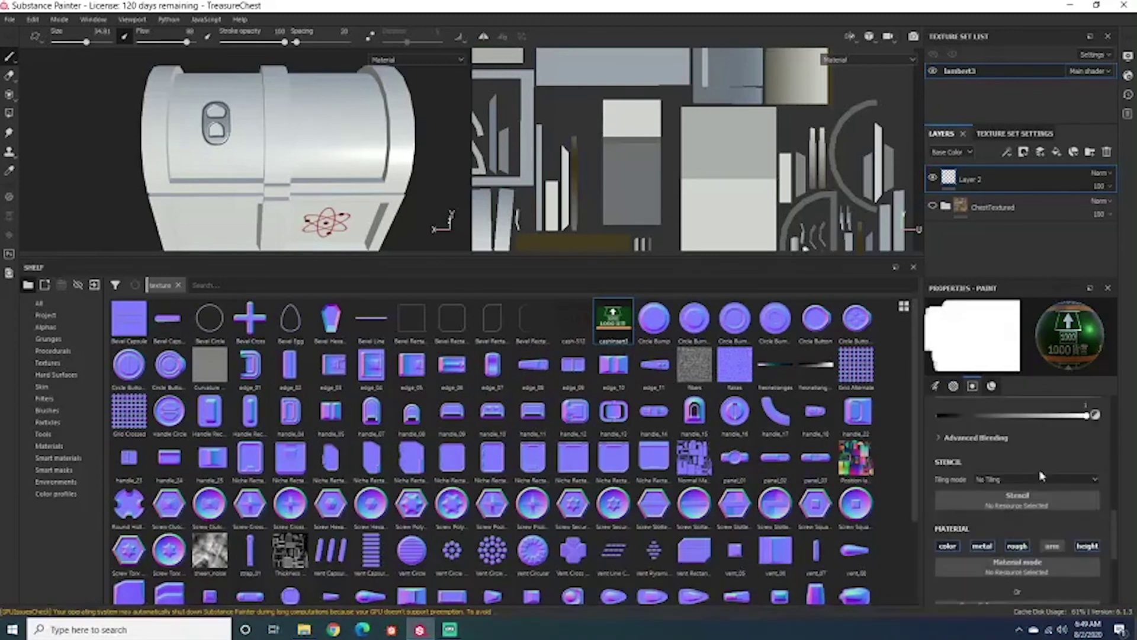
pyautogui.scroll(-1, 1043, 476)
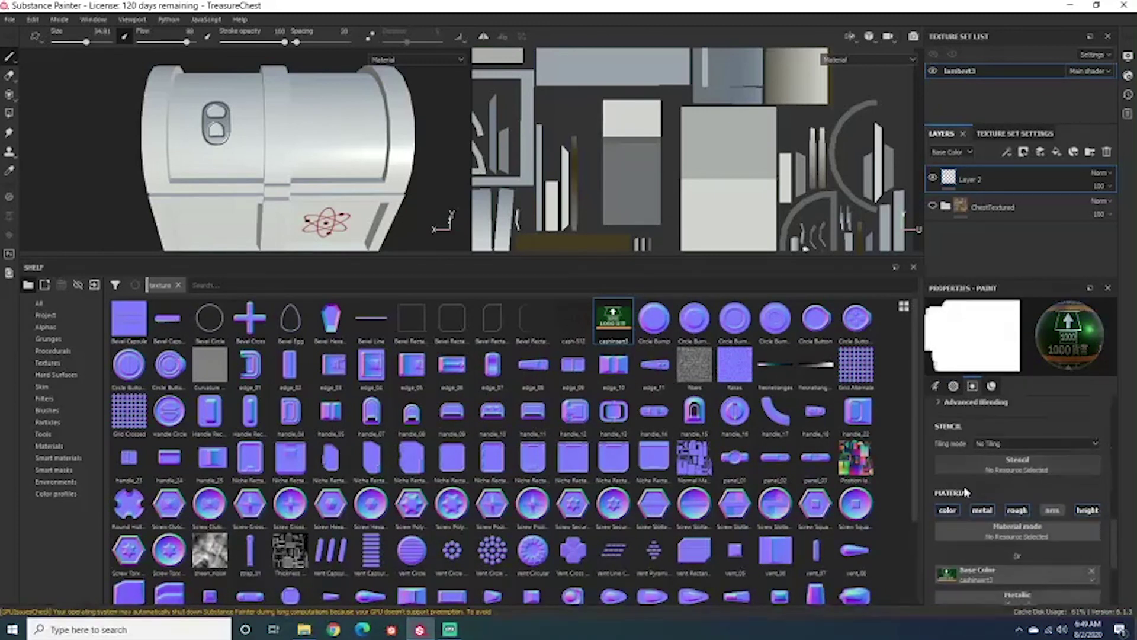
pyautogui.scroll(6, 1075, 525)
pyautogui.scroll(5, 1075, 528)
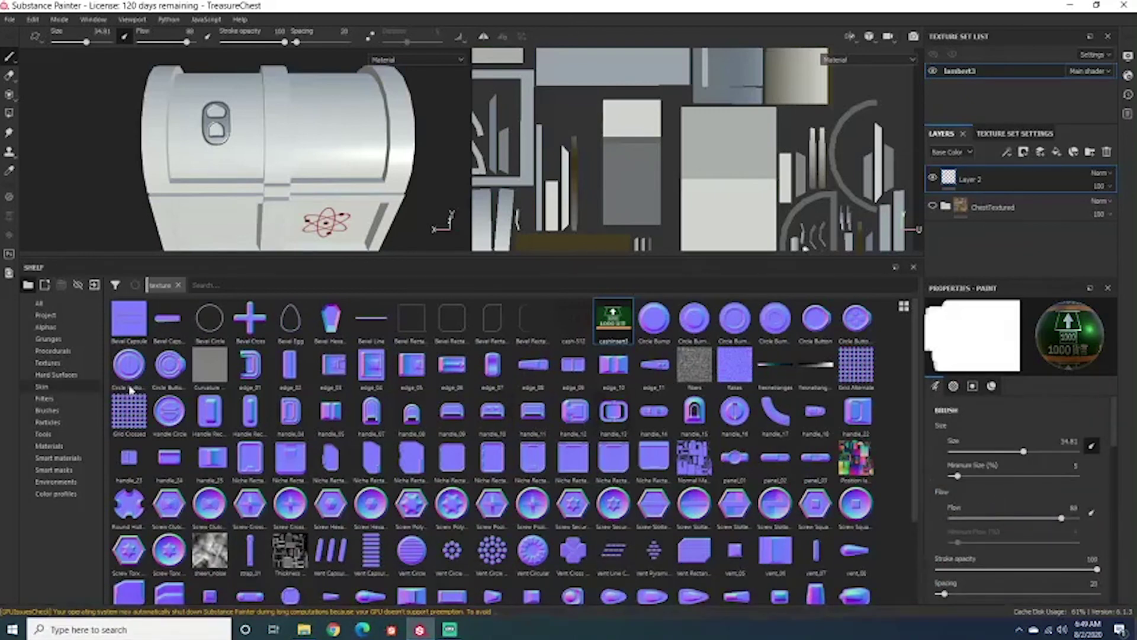
# Paint a patch of the cashinsert3 texture on the right side of the lid with the Artistic Hairy brush at size 31.86.
pyautogui.click(64, 412)
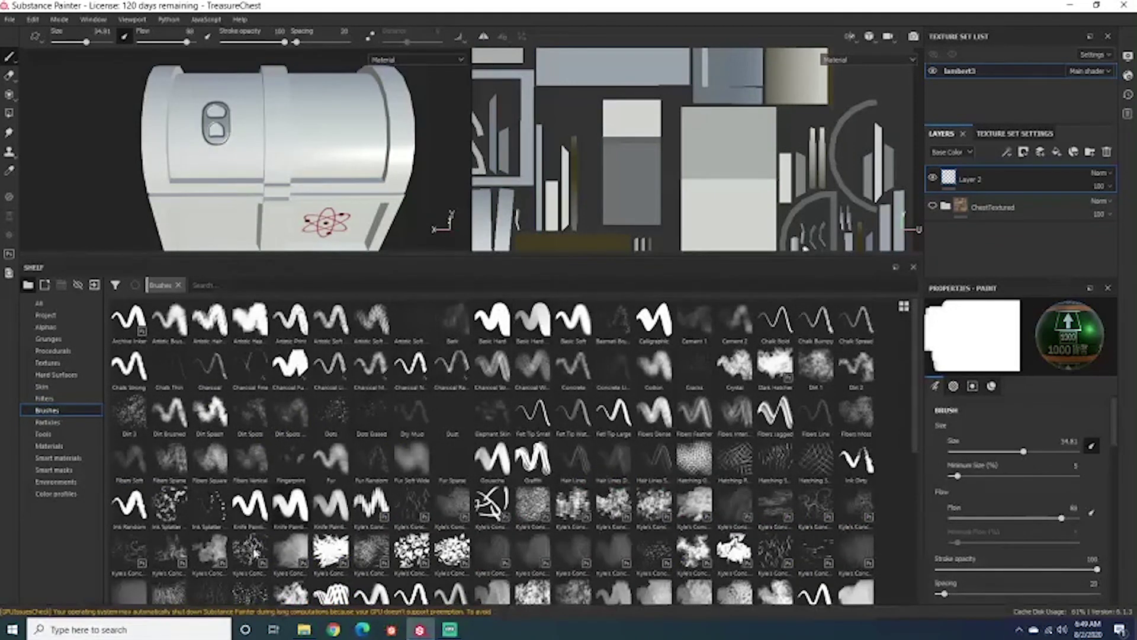
pyautogui.click(210, 320)
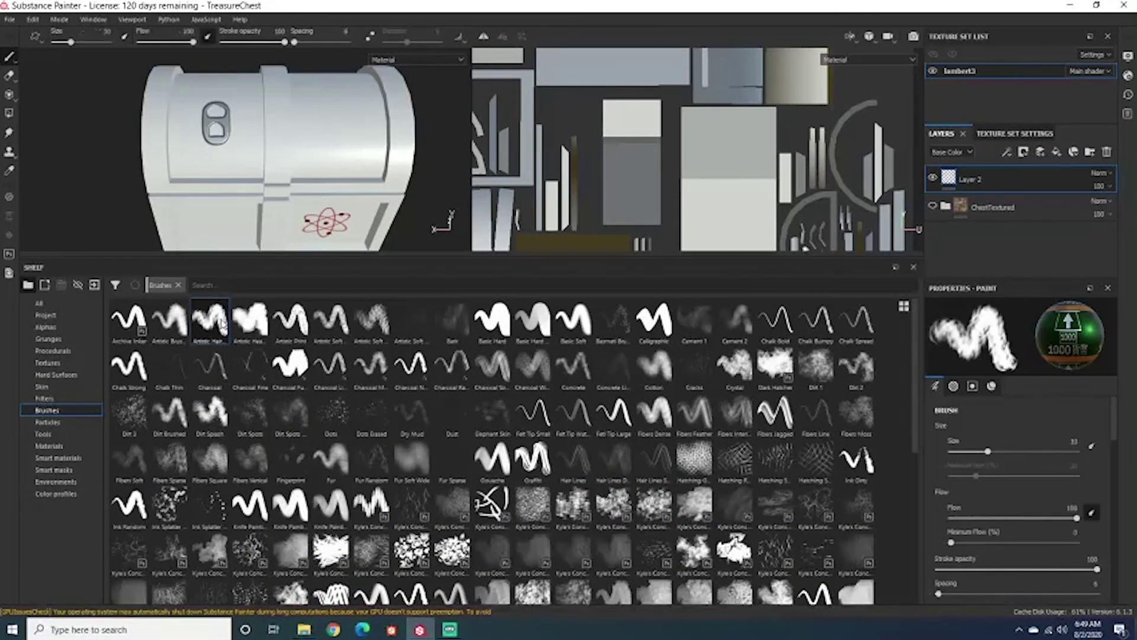
pyautogui.scroll(5, 312, 151)
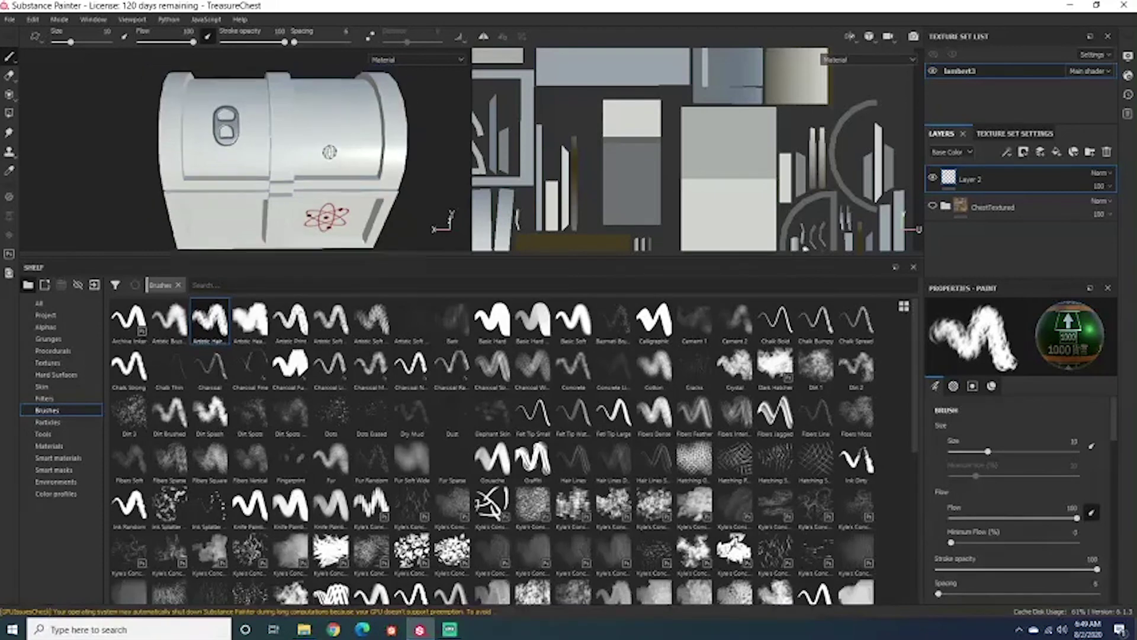
pyautogui.press(']')
pyautogui.press(']')
pyautogui.press(']')
pyautogui.press(']')
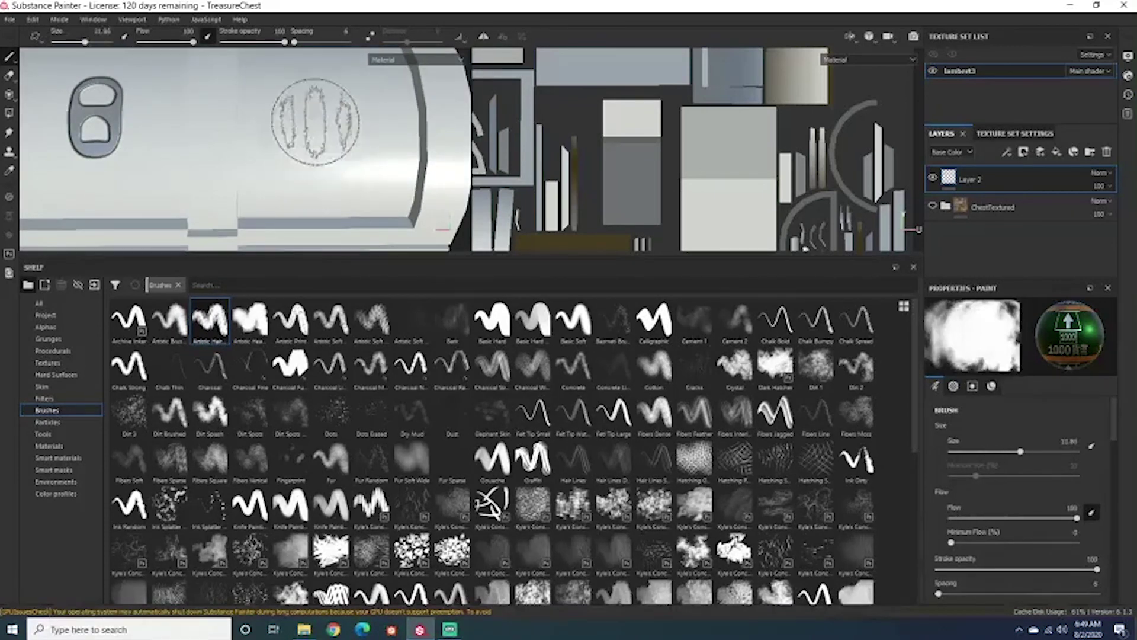
pyautogui.moveTo(311, 141)
pyautogui.mouseDown()
pyautogui.moveTo(347, 189)
pyautogui.moveTo(363, 168)
pyautogui.moveTo(327, 153)
pyautogui.mouseUp()
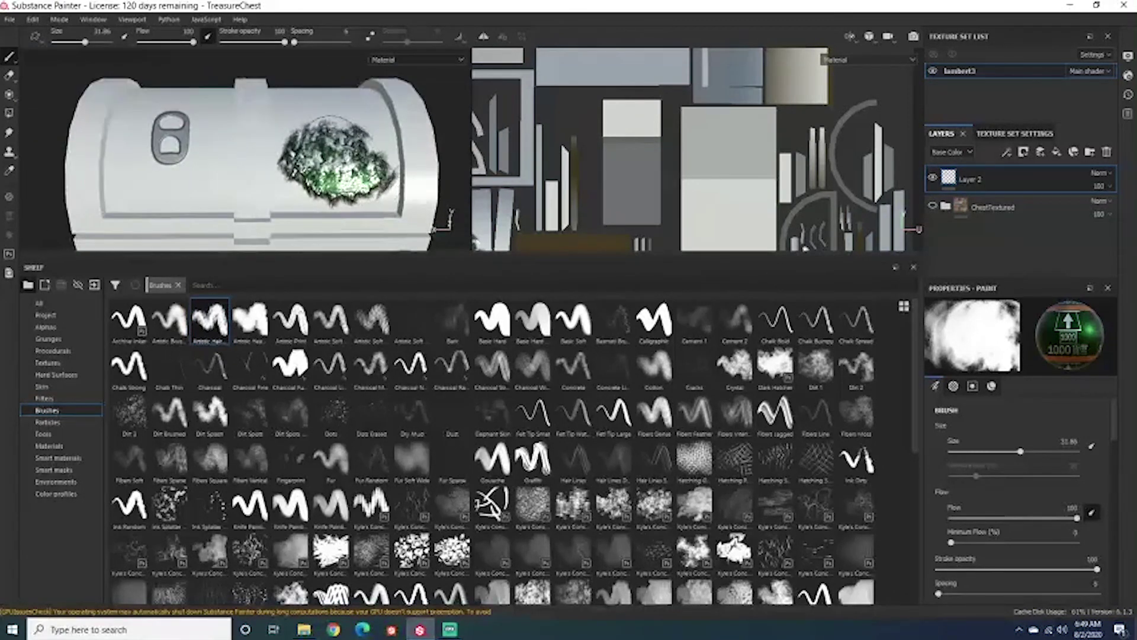
# Try a second texture stroke across the left and centre of the lid, and undo it.
pyautogui.moveTo(196, 139)
pyautogui.mouseDown()
pyautogui.moveTo(251, 157)
pyautogui.moveTo(174, 194)
pyautogui.moveTo(318, 203)
pyautogui.mouseUp()
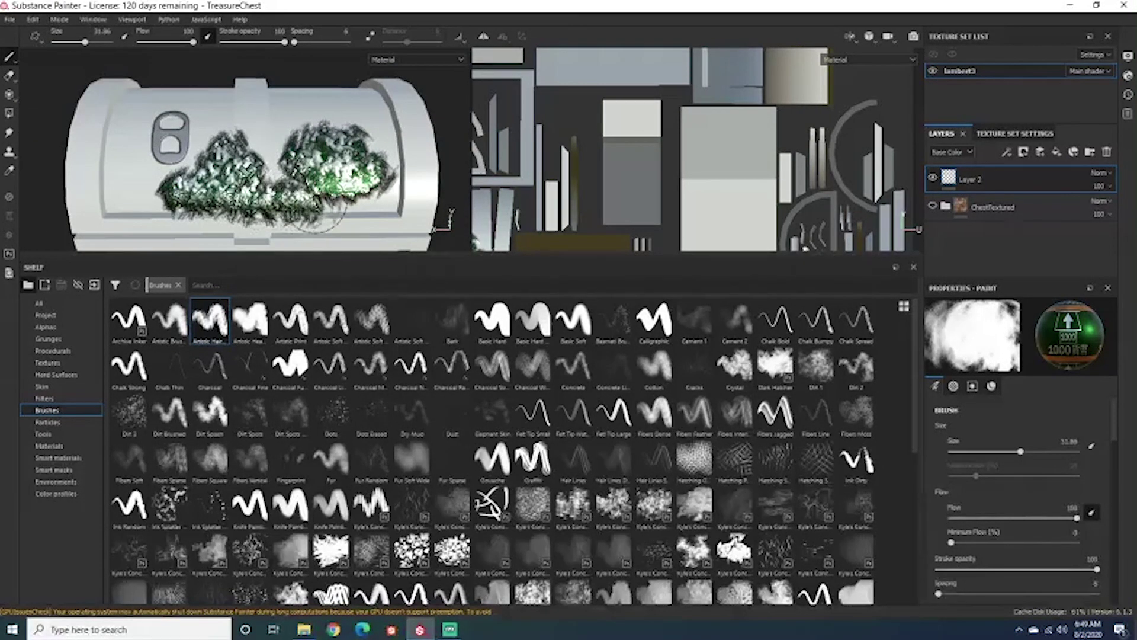
pyautogui.moveTo(318, 202)
pyautogui.keyDown('alt'); pyautogui.mouseDown(button='right')
pyautogui.moveTo(379, 218)
pyautogui.moveTo(368, 212)
pyautogui.mouseUp(button='right'); pyautogui.keyUp('alt')
pyautogui.keyDown('alt'); pyautogui.moveTo(368, 212); pyautogui.dragTo(418, 190); pyautogui.keyUp('alt')
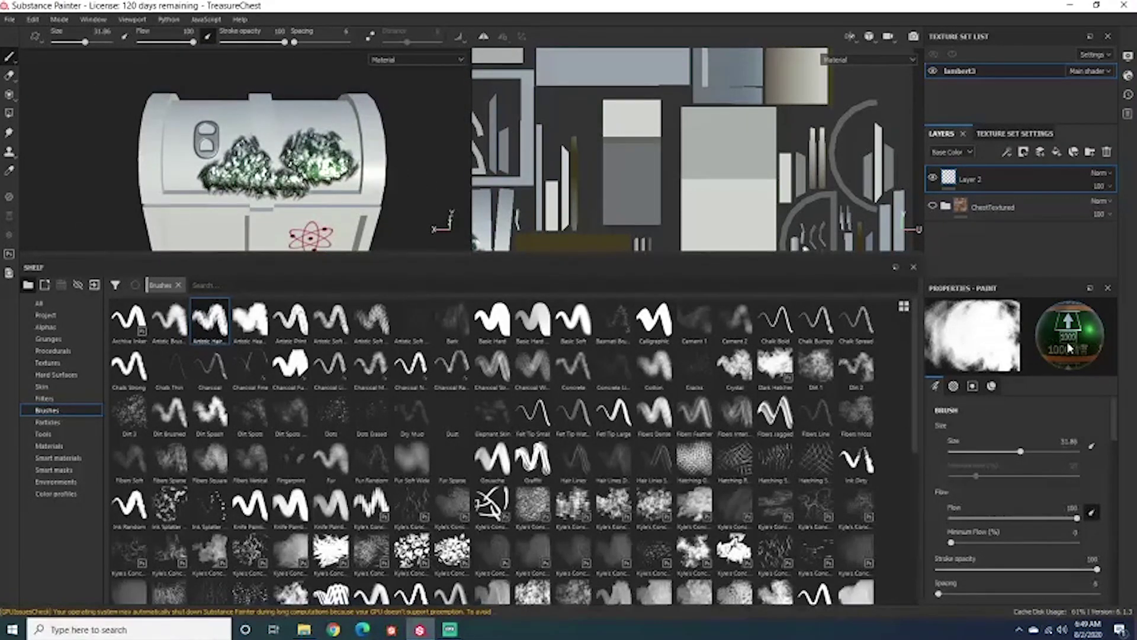
pyautogui.hotkey('ctrl', 'z')
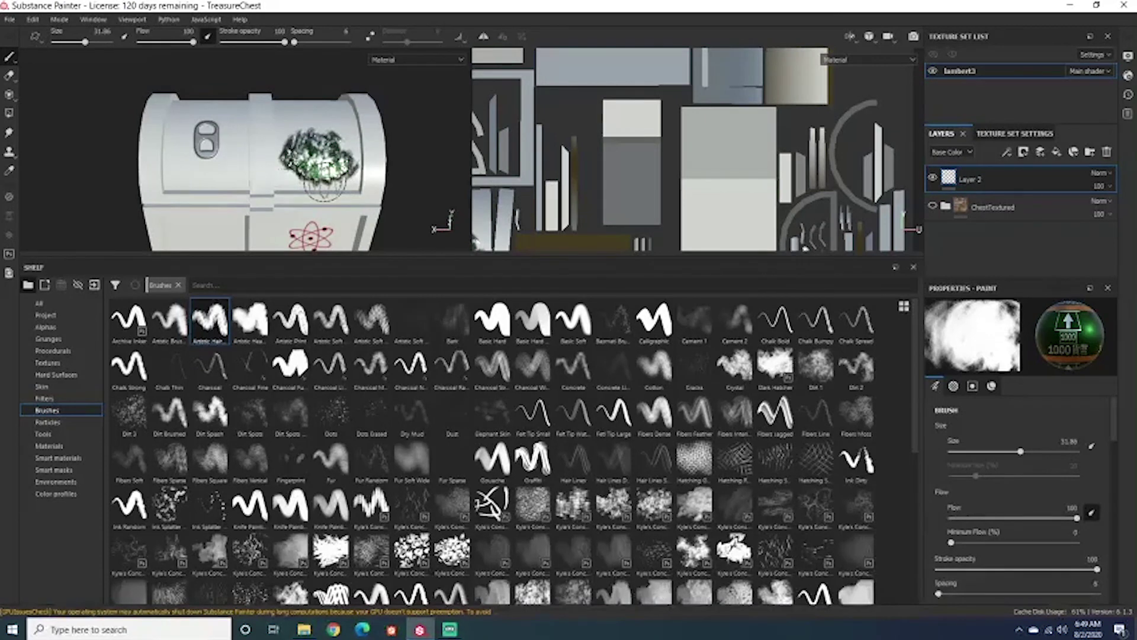
# Remove the alpha_stroke_02 alpha from the paint brush so it uses a uniform color.
pyautogui.keyDown('alt'); pyautogui.moveTo(325, 183); pyautogui.dragTo(335, 169); pyautogui.keyUp('alt')
pyautogui.keyDown('alt'); pyautogui.moveTo(335, 169); pyautogui.dragTo(303, 94, button='middle'); pyautogui.keyUp('alt')
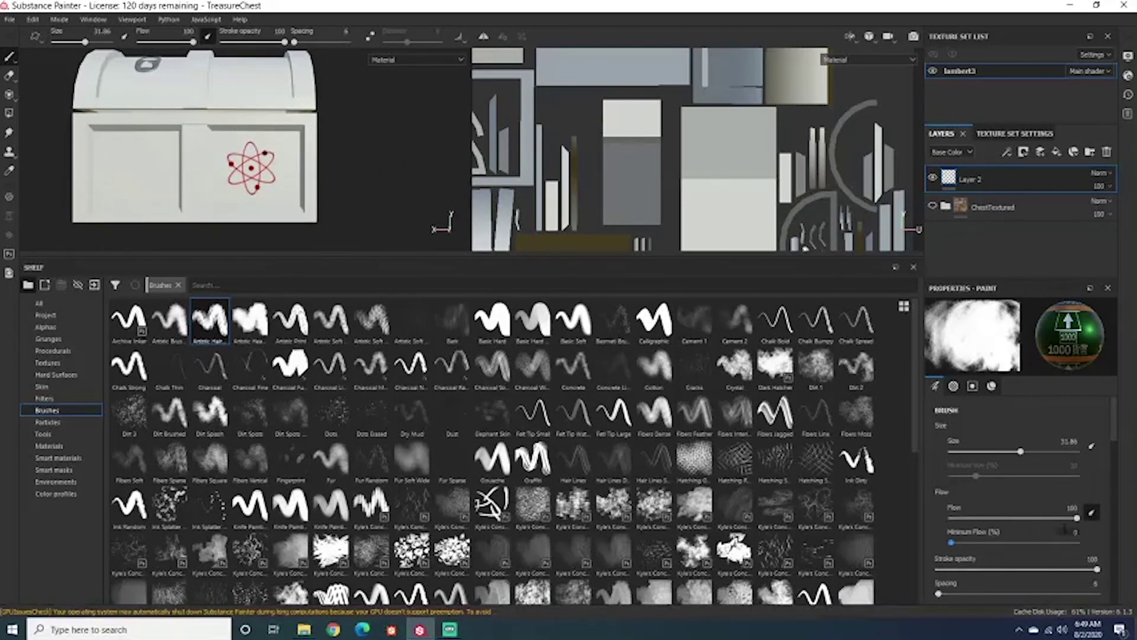
pyautogui.scroll(-6, 1064, 529)
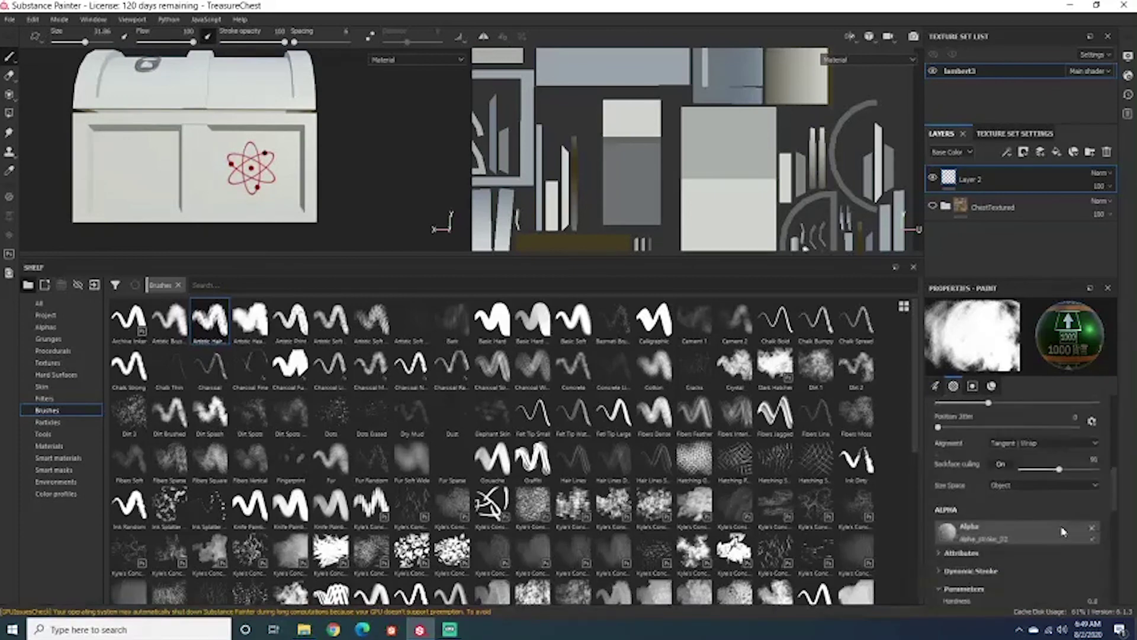
pyautogui.scroll(-5, 1064, 528)
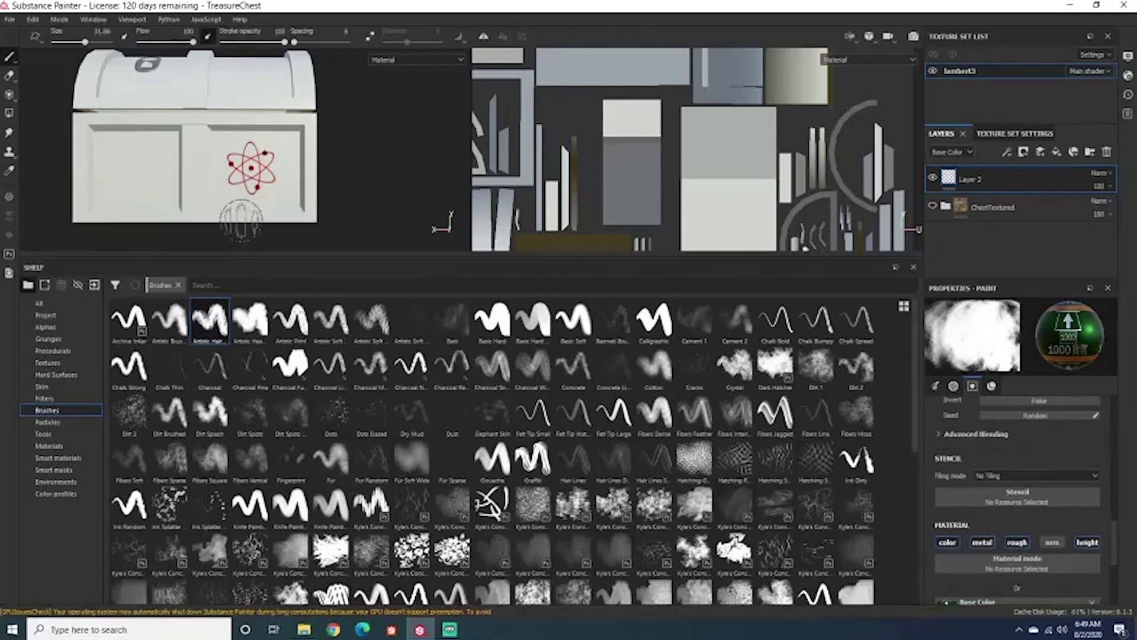
pyautogui.moveTo(332, 143); pyautogui.dragTo(368, 130, button='middle')
pyautogui.keyDown('alt'); pyautogui.moveTo(367, 129); pyautogui.dragTo(382, 225); pyautogui.keyUp('alt')
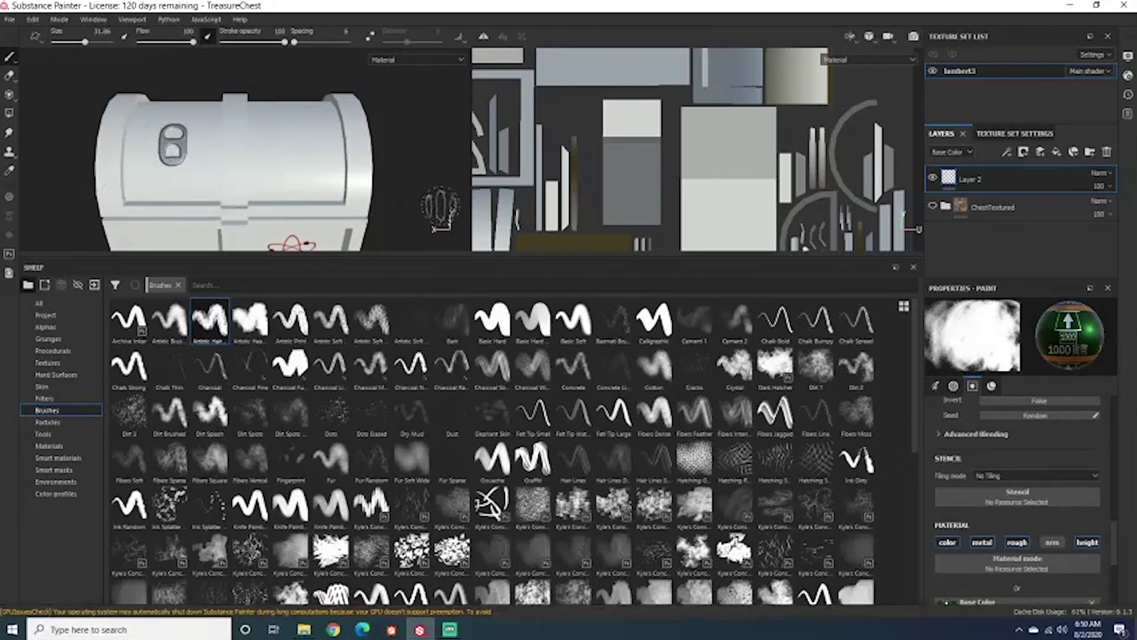
pyautogui.keyDown('alt'); pyautogui.moveTo(438, 203); pyautogui.dragTo(385, 137); pyautogui.keyUp('alt')
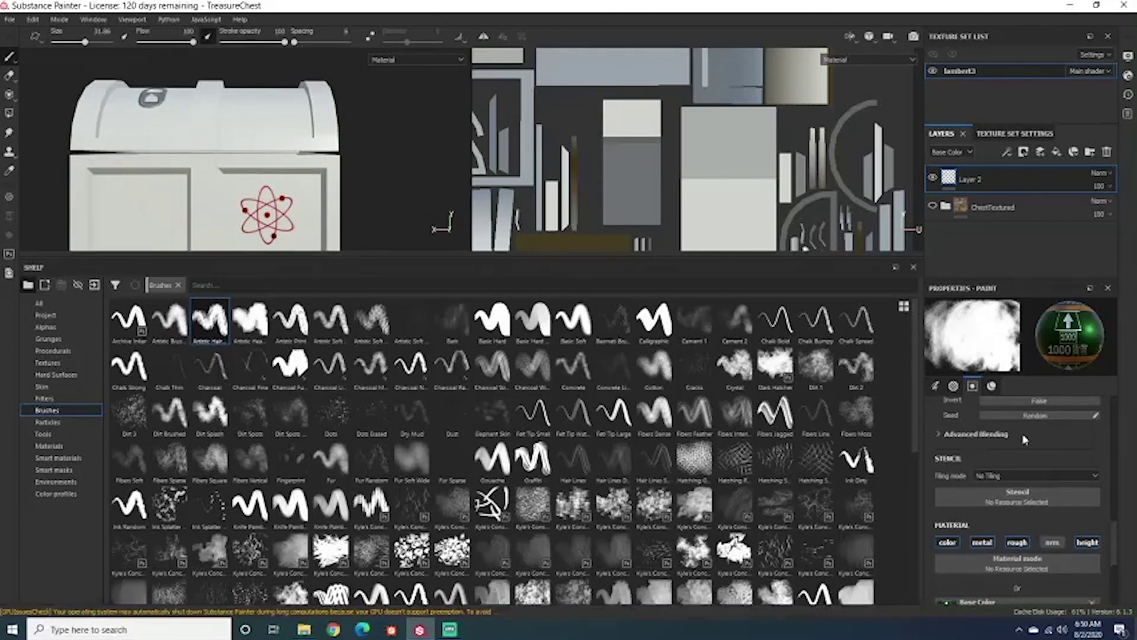
pyautogui.scroll(5, 1025, 439)
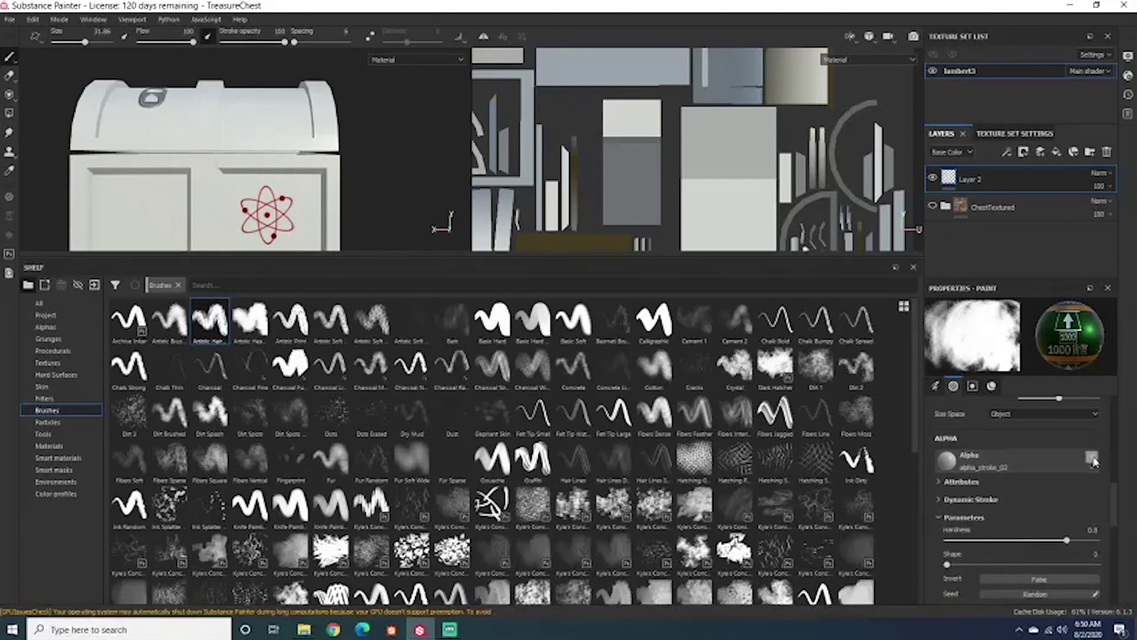
pyautogui.click(1093, 459)
# Remove the cashinsert3 texture from the paint brush material's Base Color.
pyautogui.scroll(-5, 1072, 471)
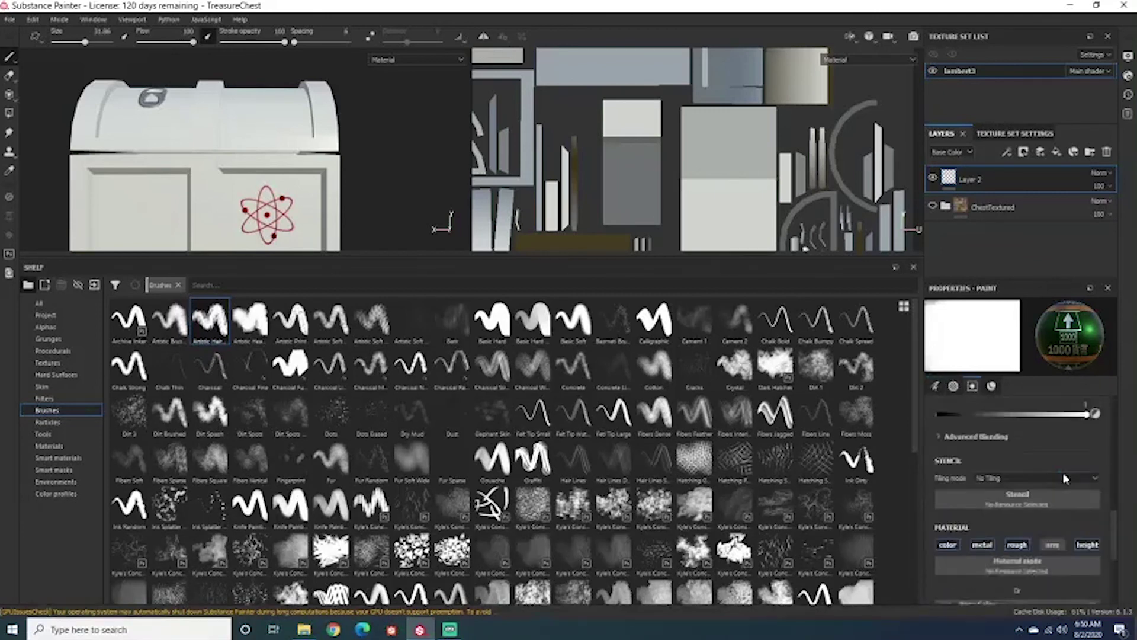
pyautogui.scroll(-2, 1065, 478)
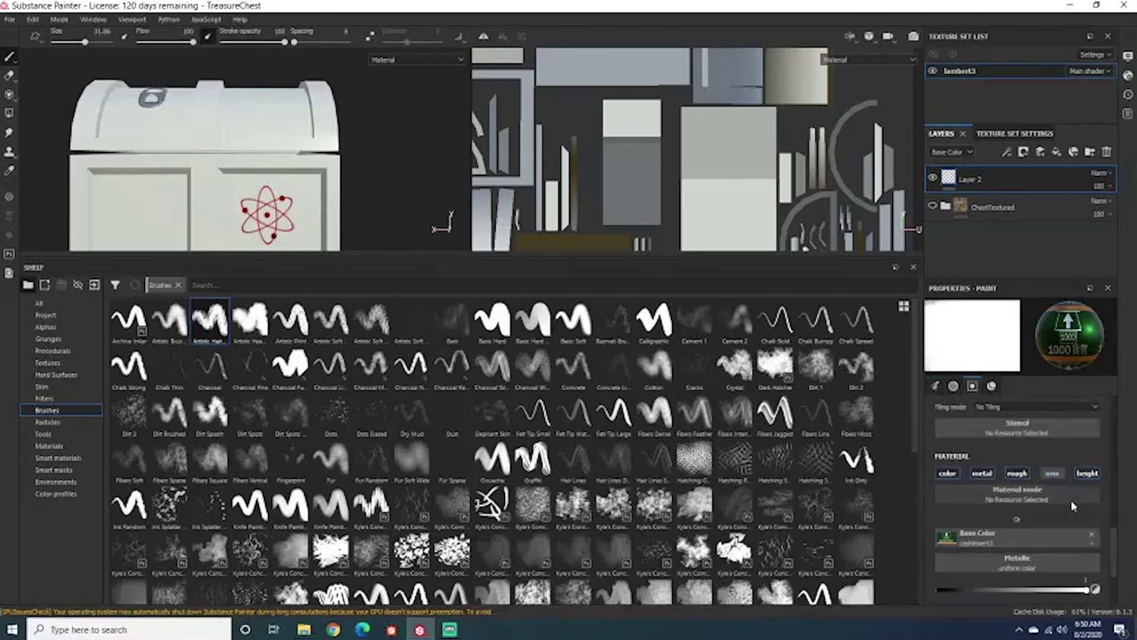
pyautogui.click(1091, 534)
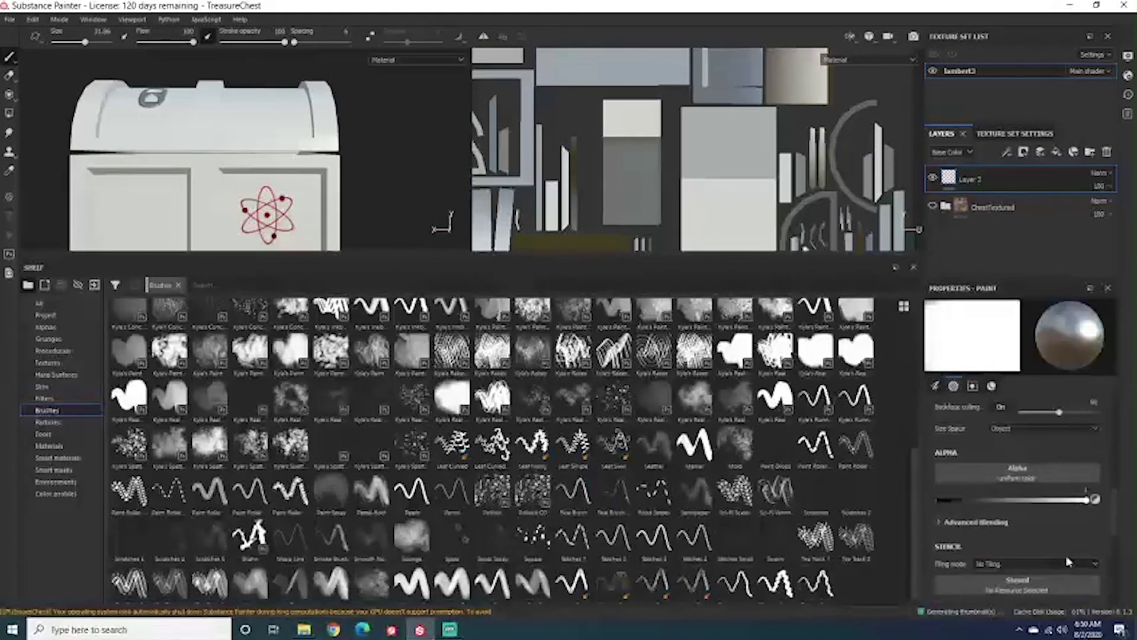
pyautogui.scroll(3, 1092, 557)
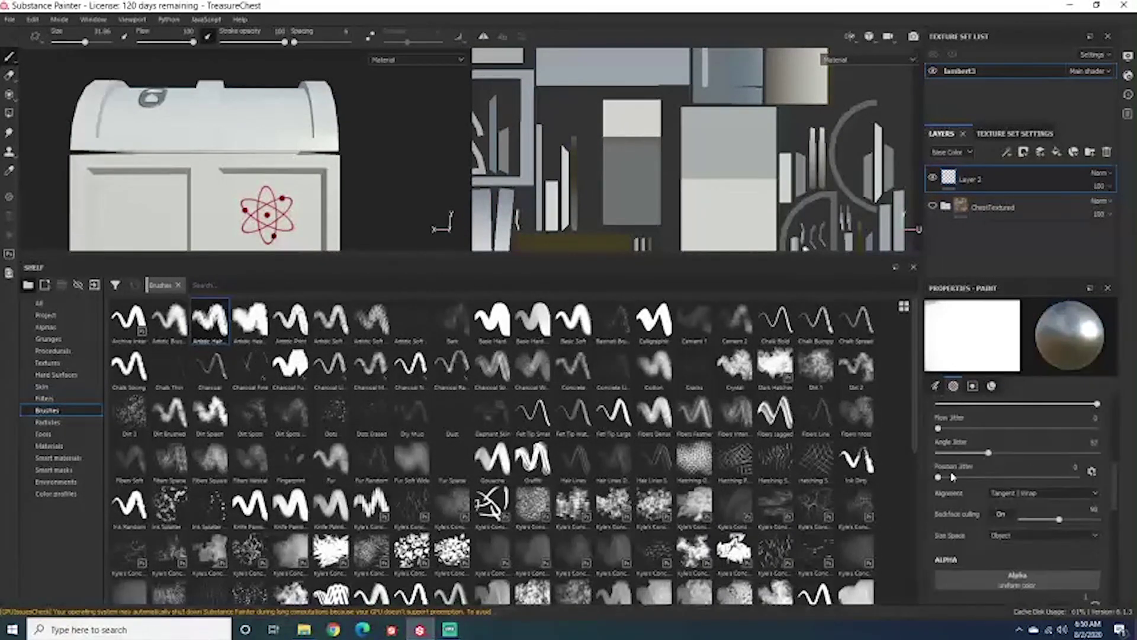
# Switch to the Projection tool, view the chest lid from above and enlarge the viewports by shrinking the shelf.
pyautogui.click(9, 96)
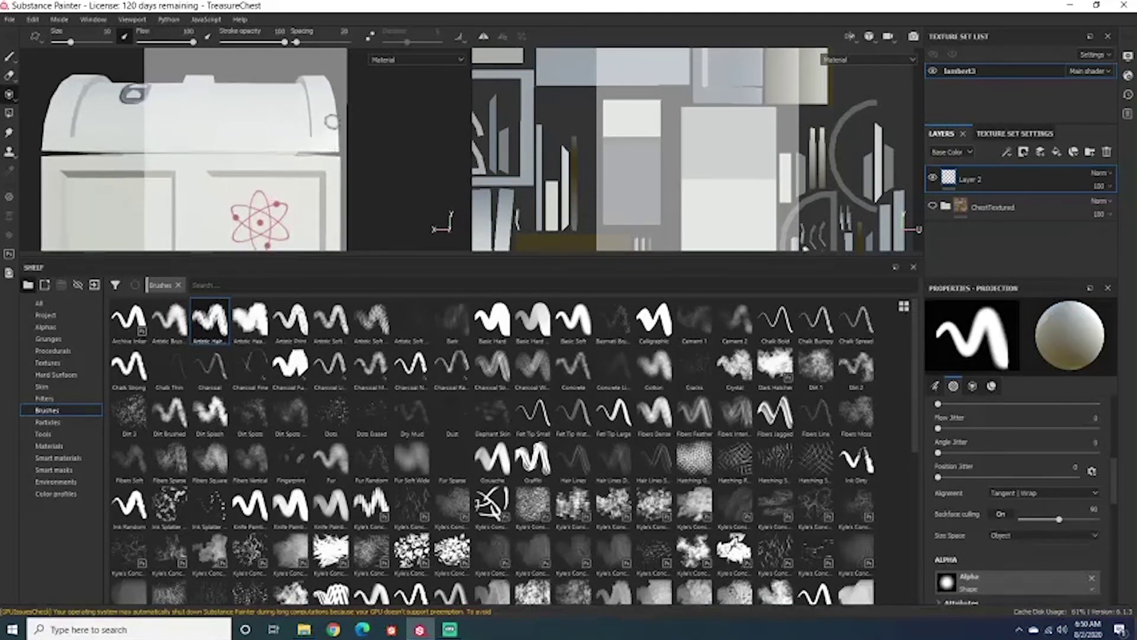
pyautogui.keyDown('alt'); pyautogui.moveTo(328, 138); pyautogui.dragTo(291, 232); pyautogui.keyUp('alt')
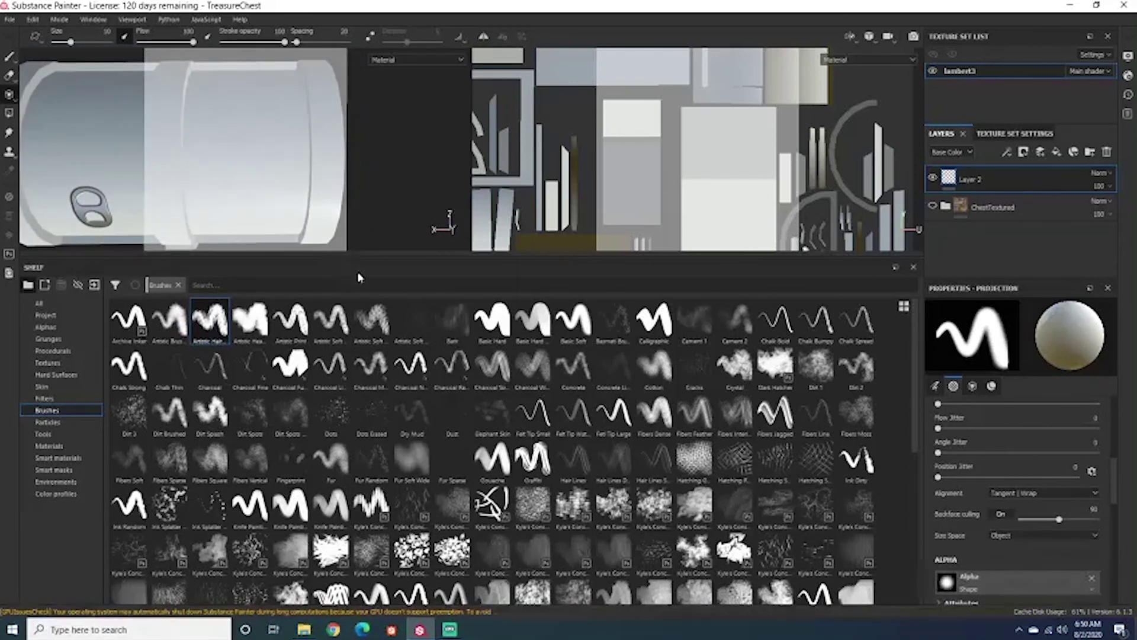
pyautogui.moveTo(364, 256); pyautogui.dragTo(362, 361)
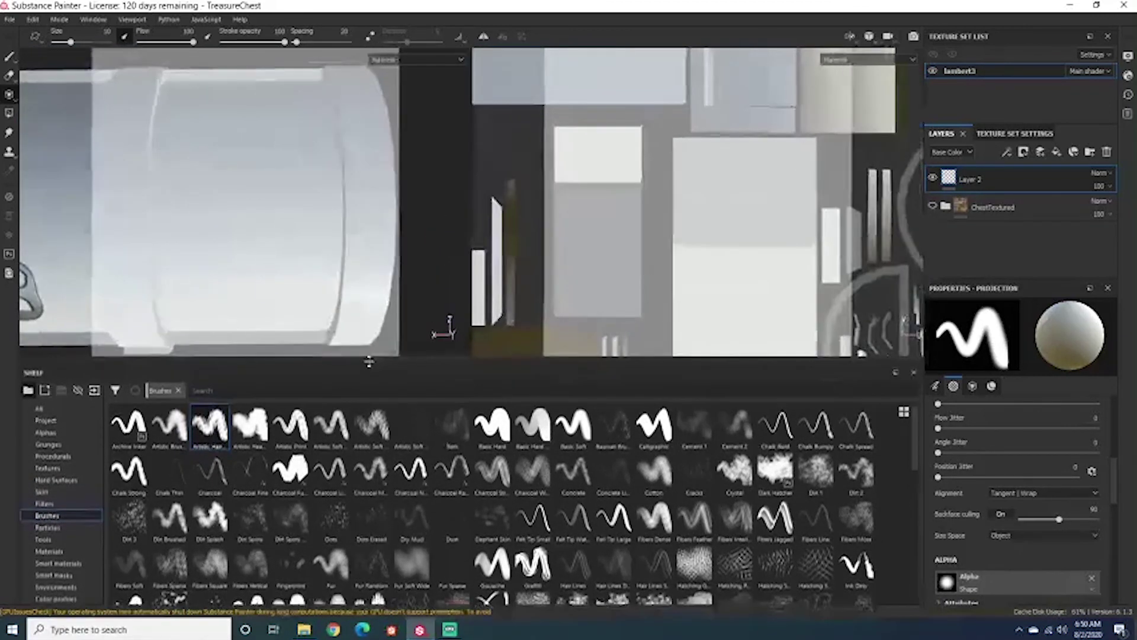
pyautogui.scroll(-3, 290, 289)
pyautogui.keyDown('alt'); pyautogui.moveTo(290, 289); pyautogui.dragTo(309, 288, button='middle'); pyautogui.keyUp('alt')
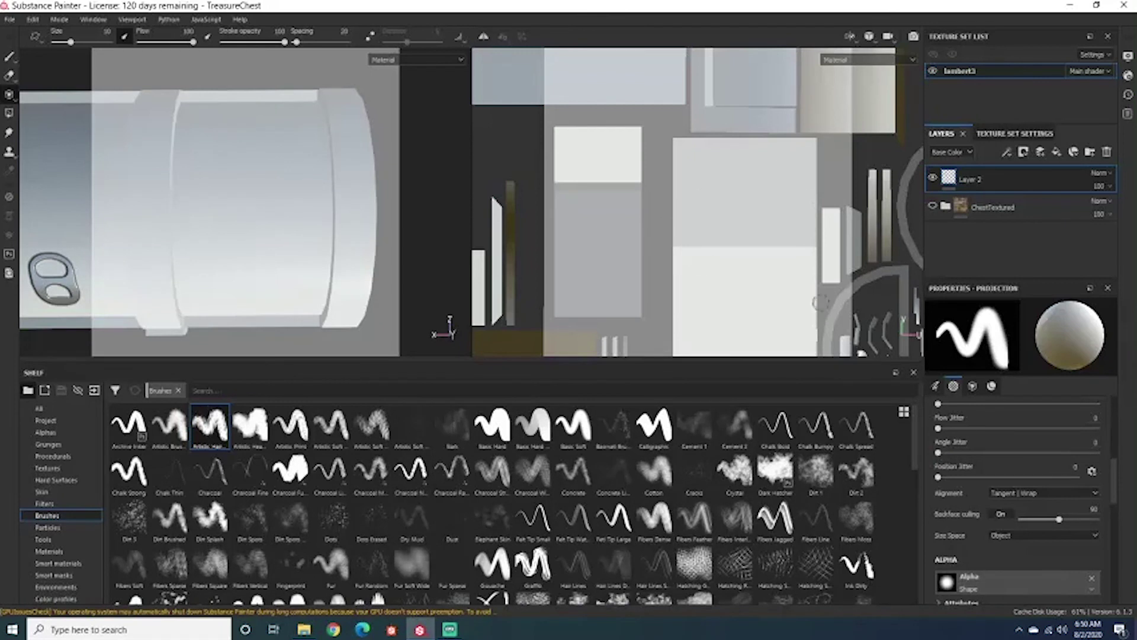
# Examine the Projection tool's alpha and material settings and compare them with the Paint and Polygon Fill properties.
pyautogui.scroll(-5, 1074, 515)
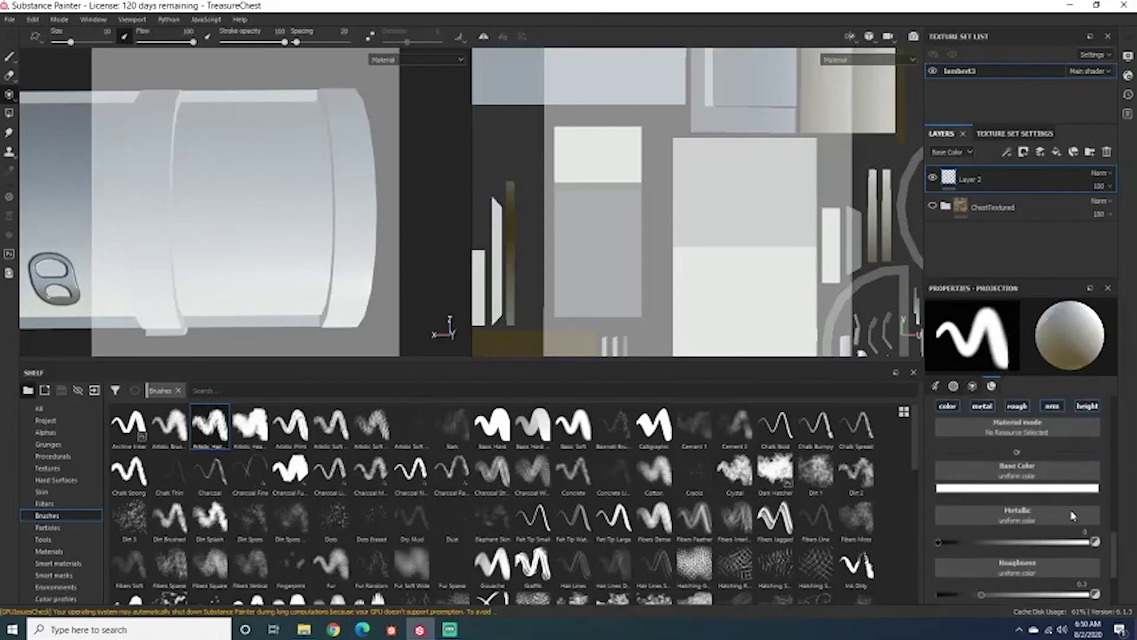
pyautogui.scroll(1, 1073, 515)
pyautogui.scroll(1, 1073, 515)
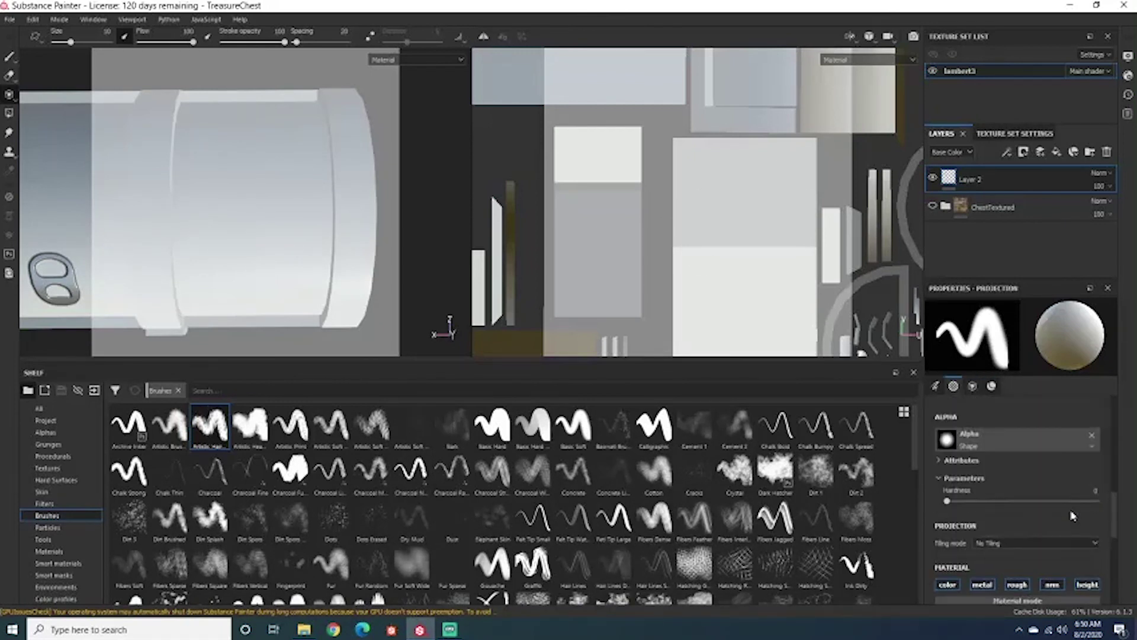
pyautogui.scroll(-2, 1073, 516)
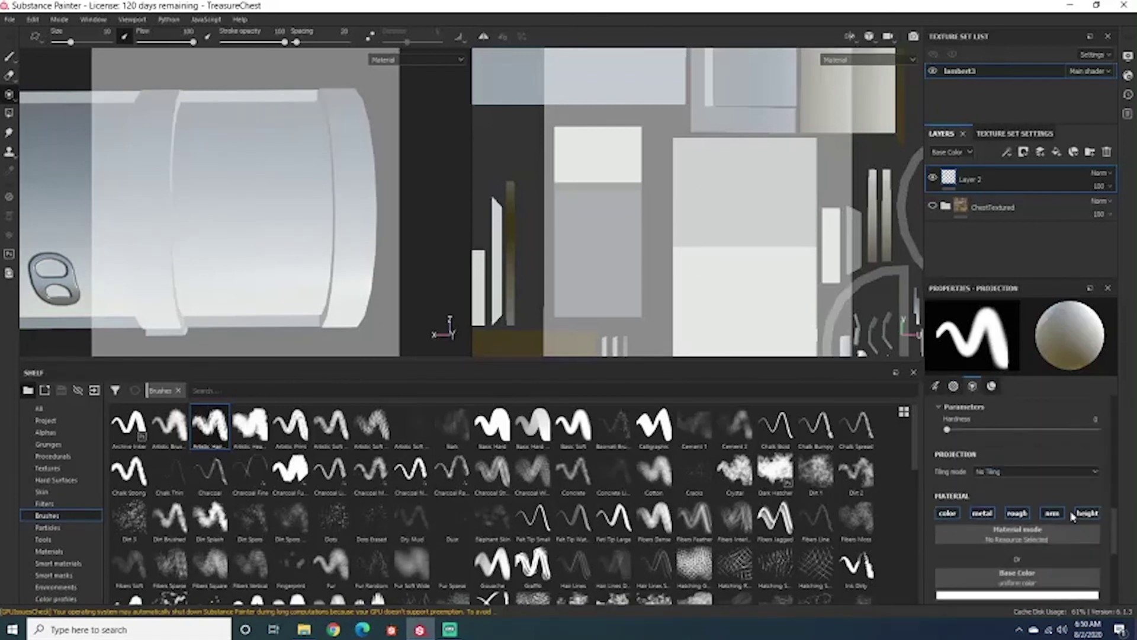
pyautogui.click(11, 57)
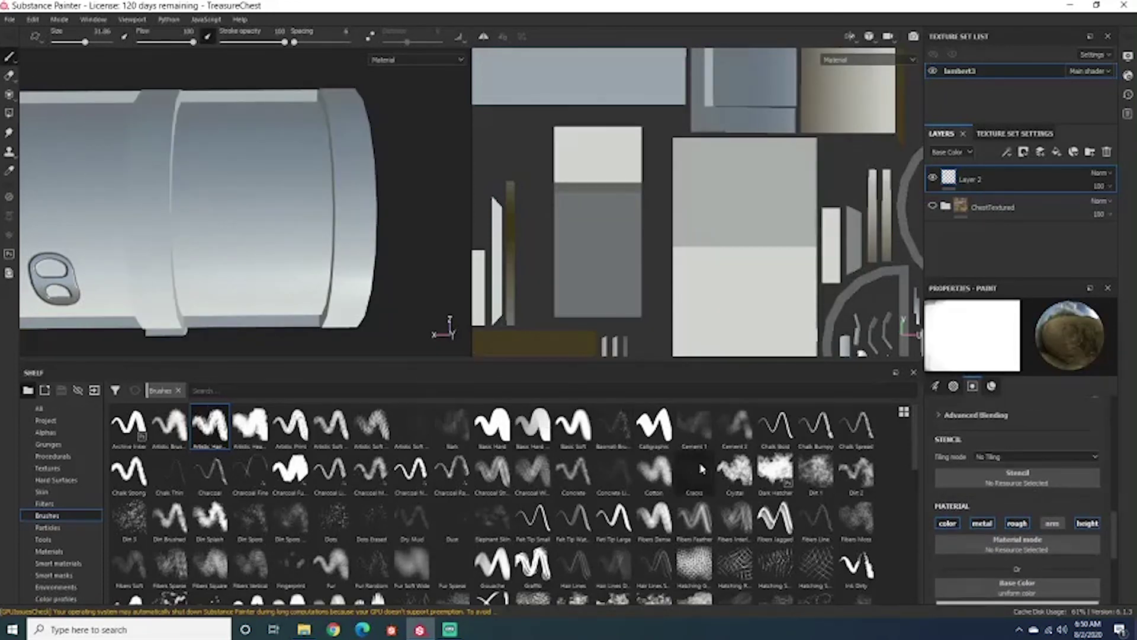
pyautogui.click(7, 116)
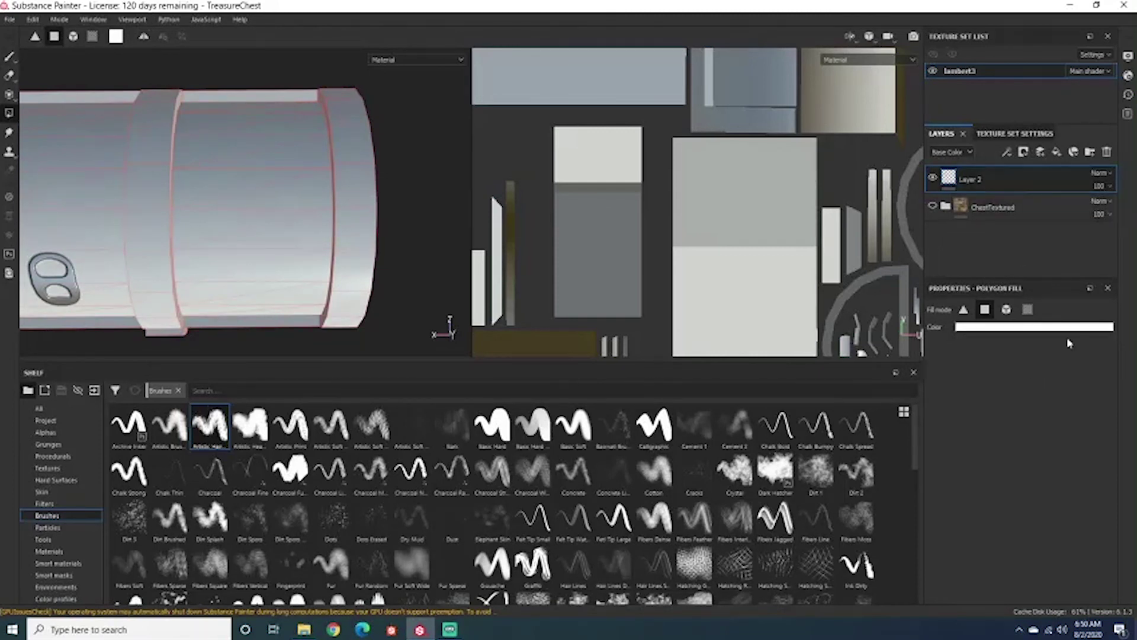
# Return to the Projection tool and assign the cashinsert3 texture from the Textures shelf to its Base Color.
pyautogui.click(8, 96)
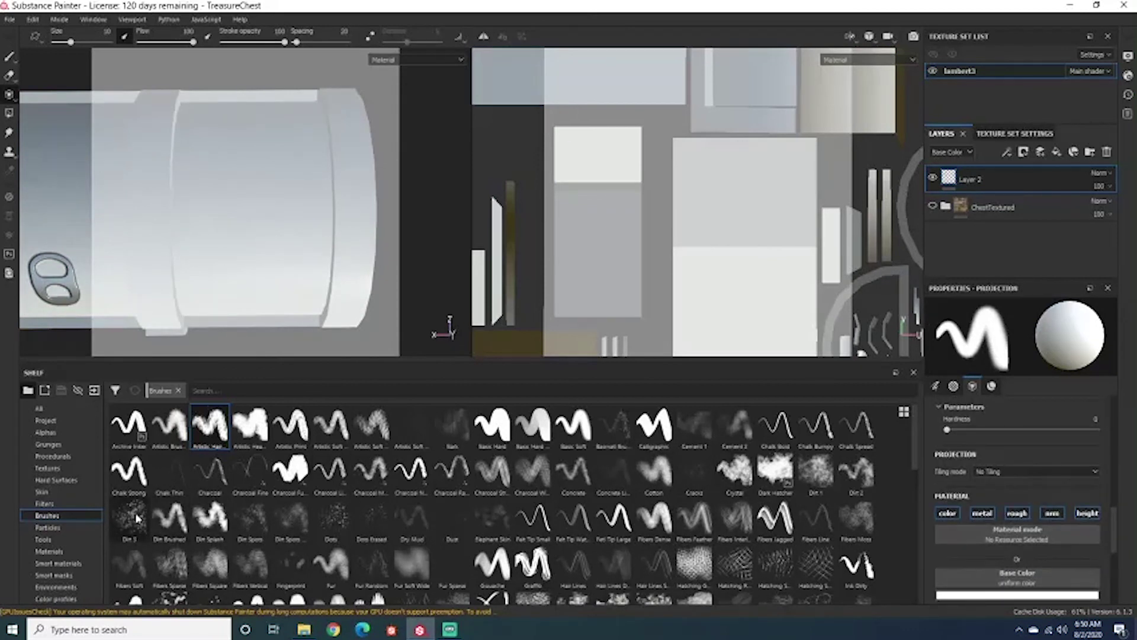
pyautogui.click(76, 472)
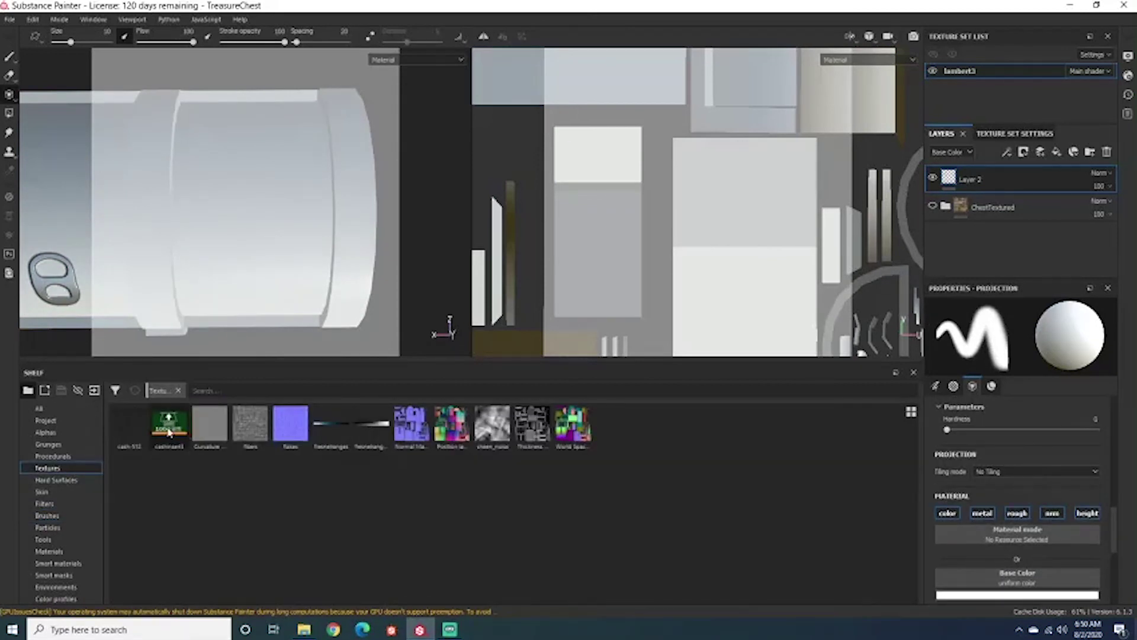
pyautogui.moveTo(924, 583); pyautogui.dragTo(1017, 577)
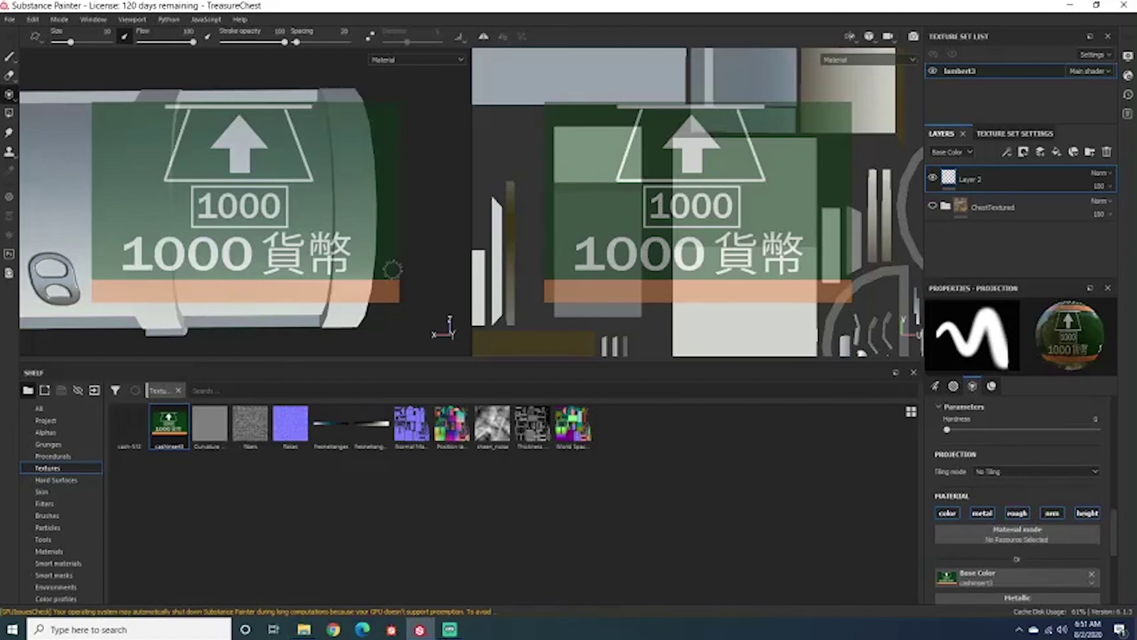
# Scale down the projected cashinsert3 image in the 3D view to fit within the lid's right section.
pyautogui.press('s')
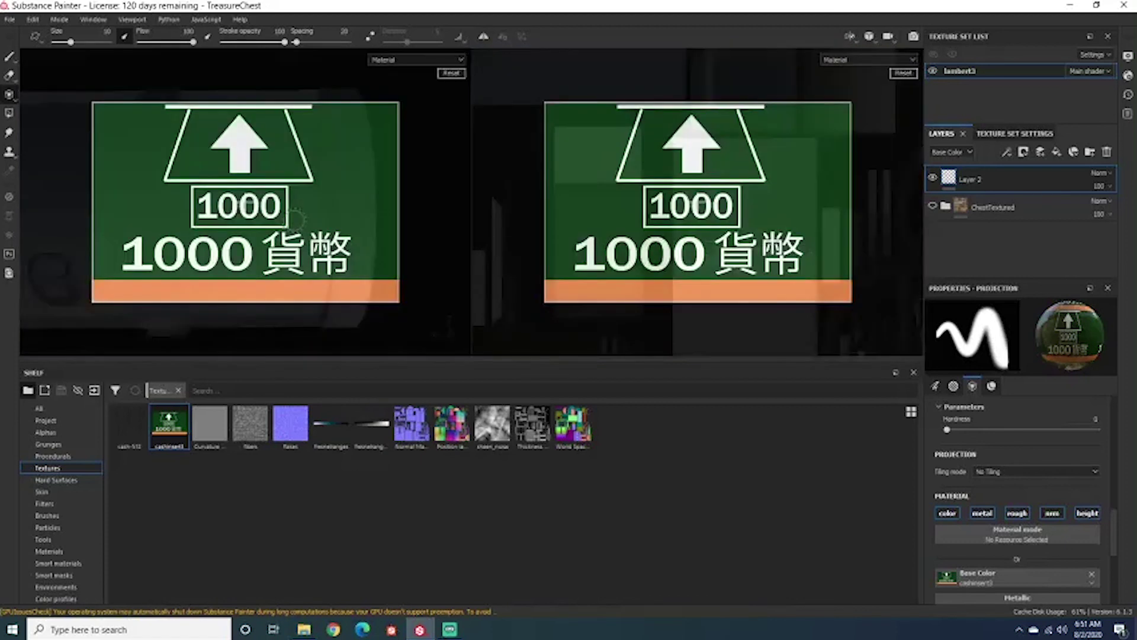
pyautogui.moveTo(294, 220); pyautogui.dragTo(97, 190, button='right')
pyautogui.press('s')
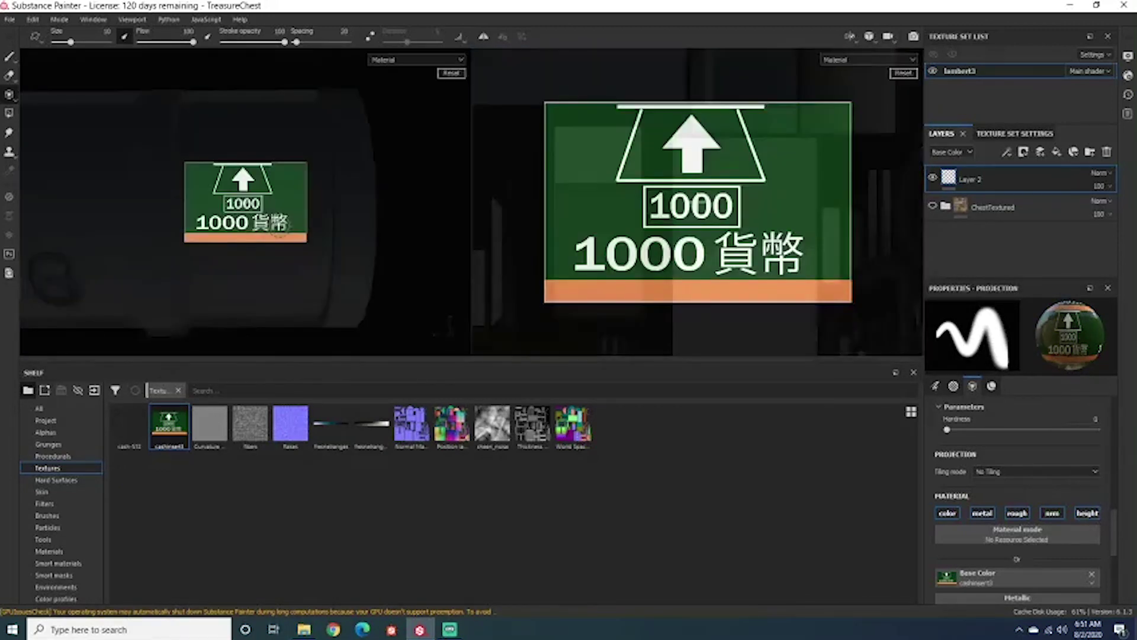
# Try rotating the projected image a quarter turn over the lid, and turn it back upright.
pyautogui.moveTo(253, 264); pyautogui.dragTo(340, 114)
pyautogui.moveTo(398, 190); pyautogui.dragTo(401, 222)
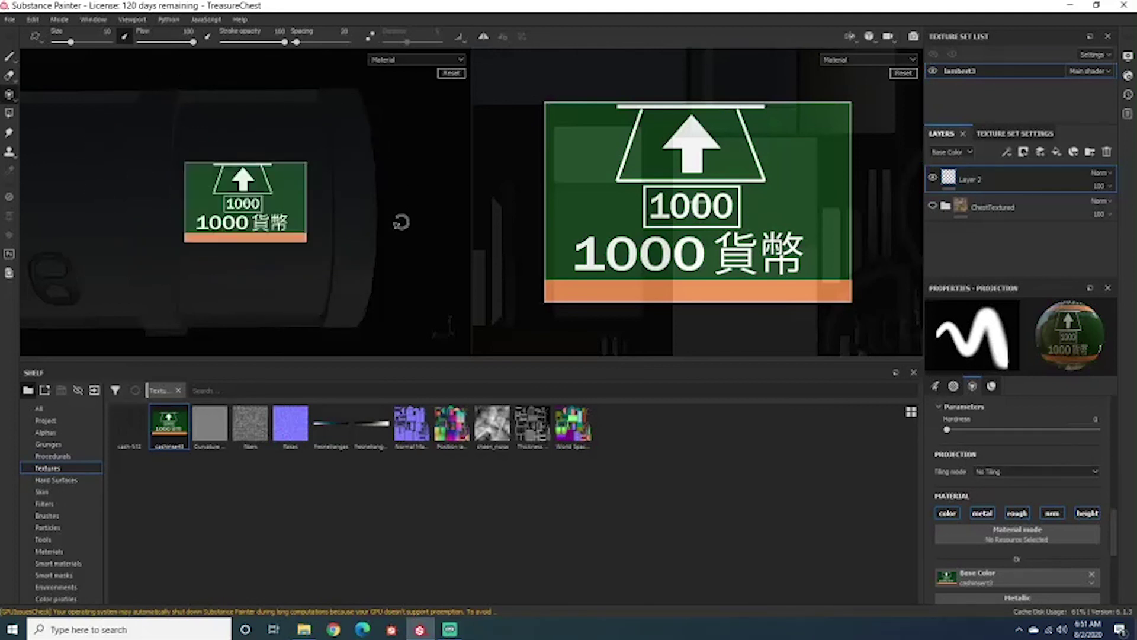
pyautogui.moveTo(360, 176); pyautogui.dragTo(157, 231)
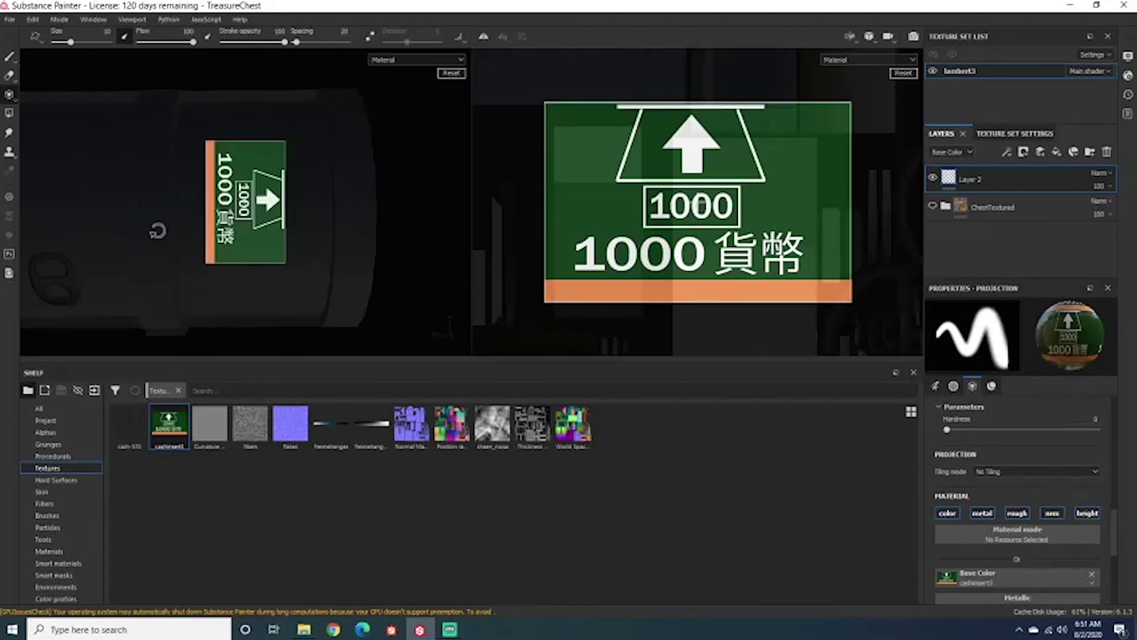
pyautogui.moveTo(182, 302); pyautogui.dragTo(331, 392)
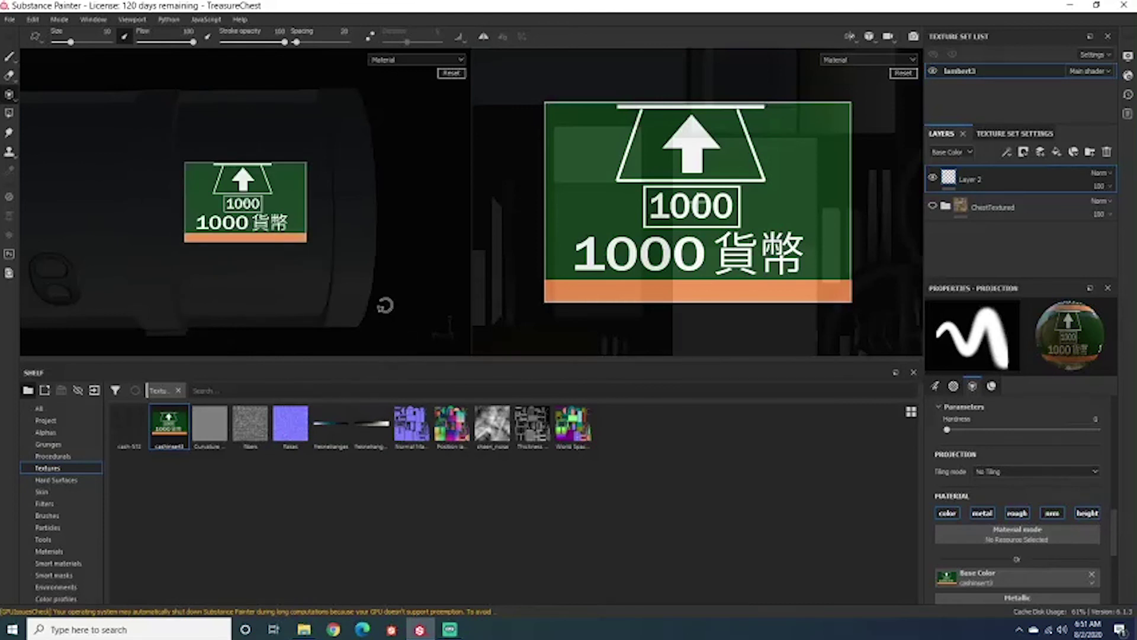
pyautogui.moveTo(349, 176)
pyautogui.mouseDown()
pyautogui.moveTo(230, 101)
pyautogui.moveTo(127, 225)
pyautogui.moveTo(191, 341)
pyautogui.moveTo(392, 350)
pyautogui.mouseUp()
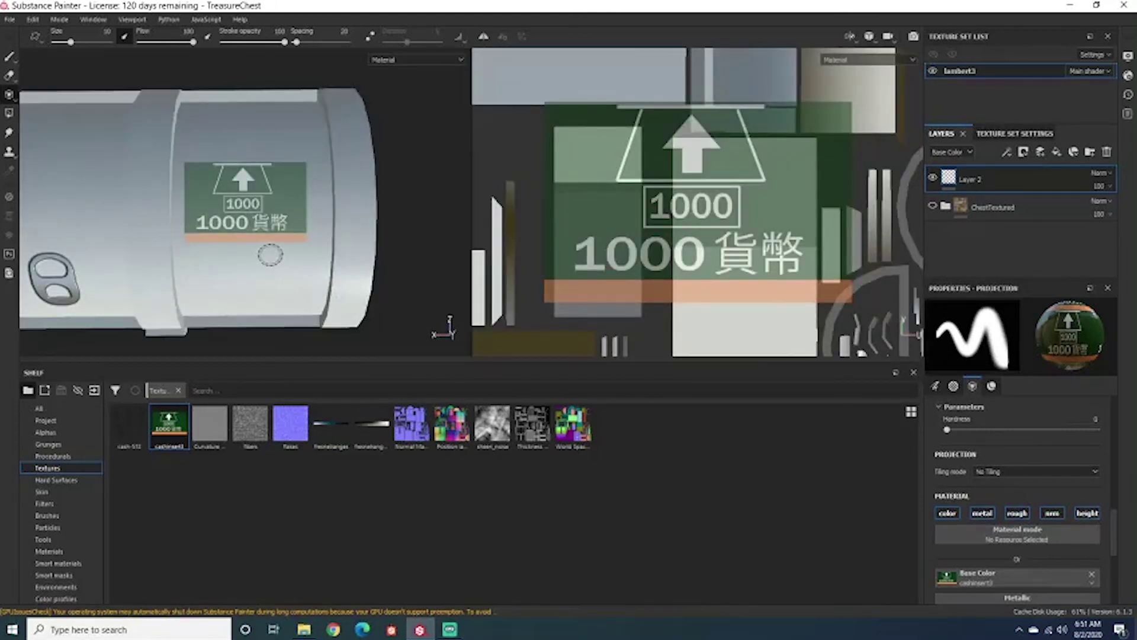
# Switch between the Paint, Polygon Fill and Projection tools to compare their properties, including the projection brush's jitter, alignment and alpha settings.
pyautogui.keyDown('alt'); pyautogui.moveTo(312, 275); pyautogui.dragTo(304, 275); pyautogui.keyUp('alt')
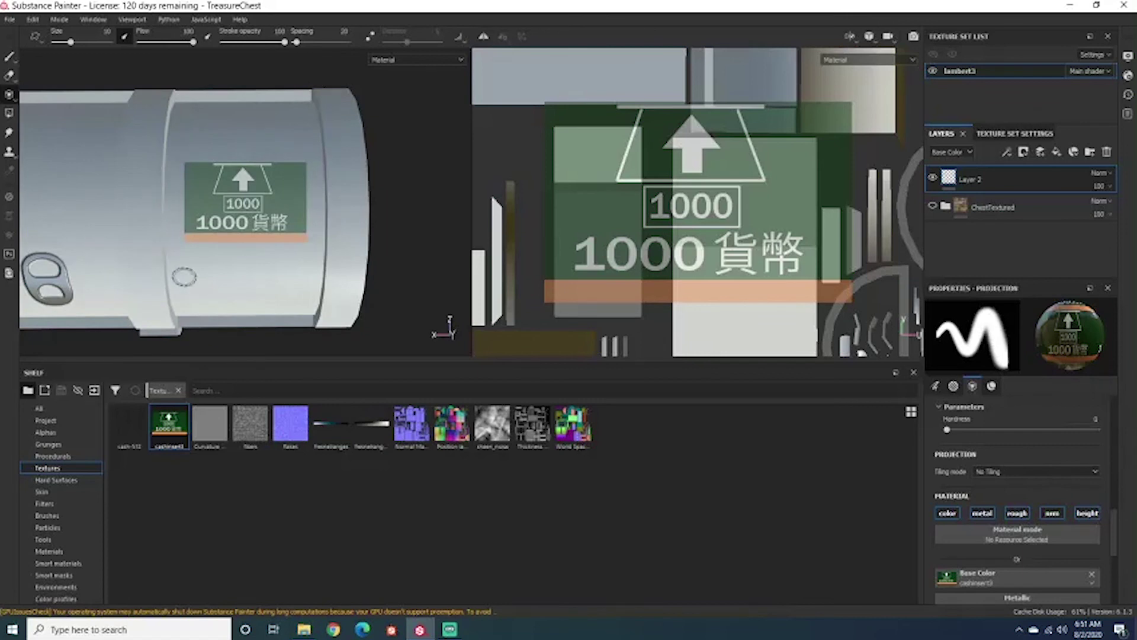
pyautogui.click(9, 57)
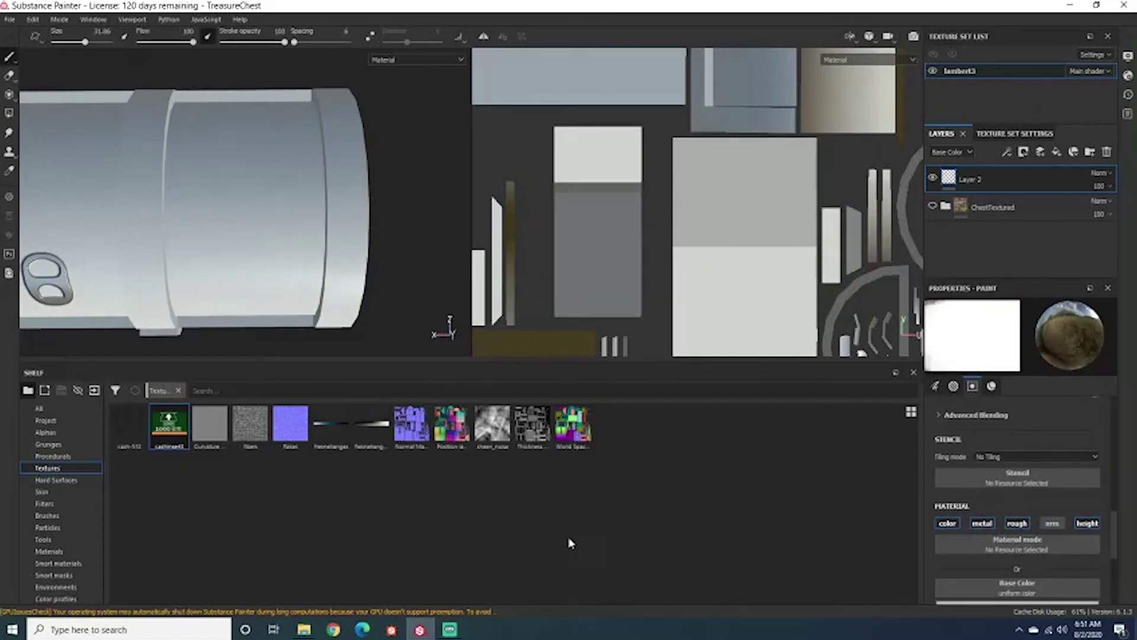
pyautogui.click(9, 116)
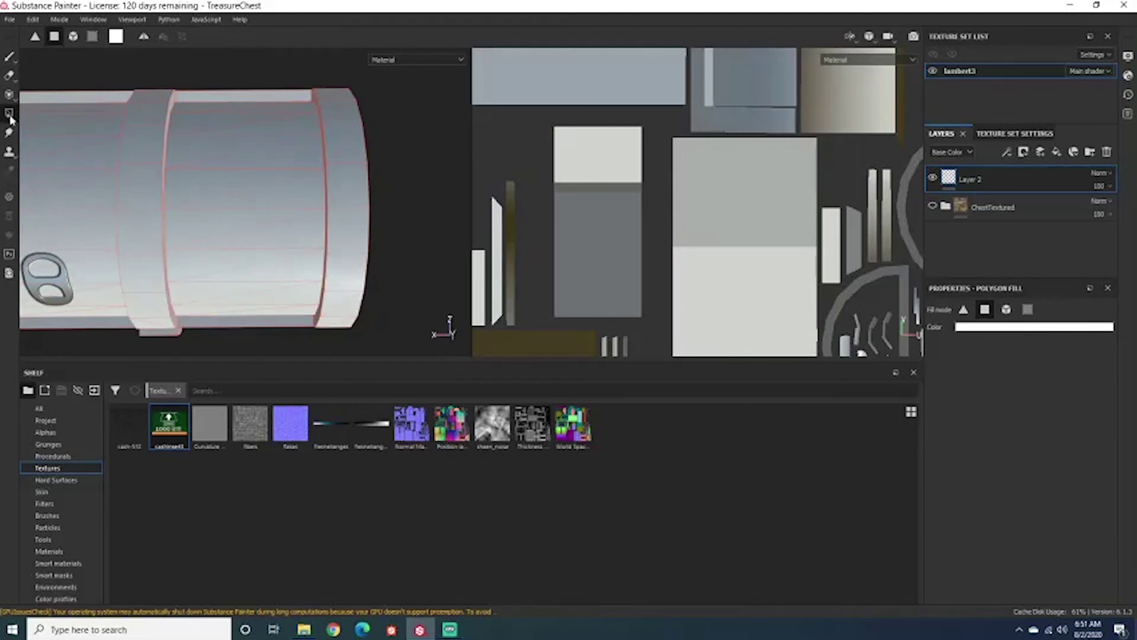
pyautogui.scroll(1, 34, 195)
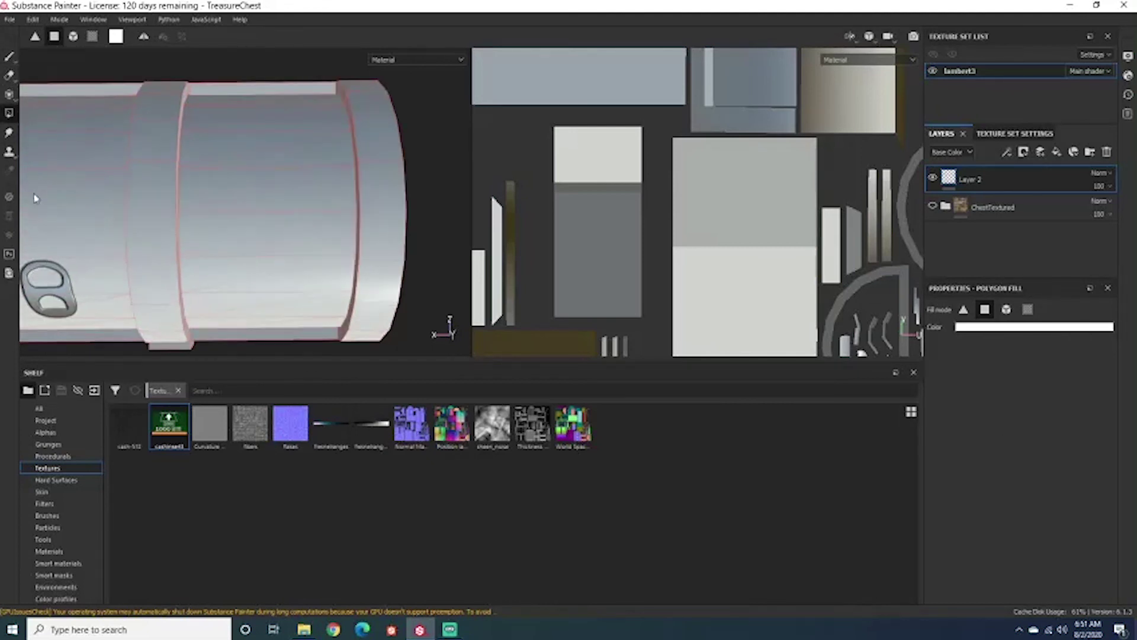
pyautogui.scroll(-1, 27, 179)
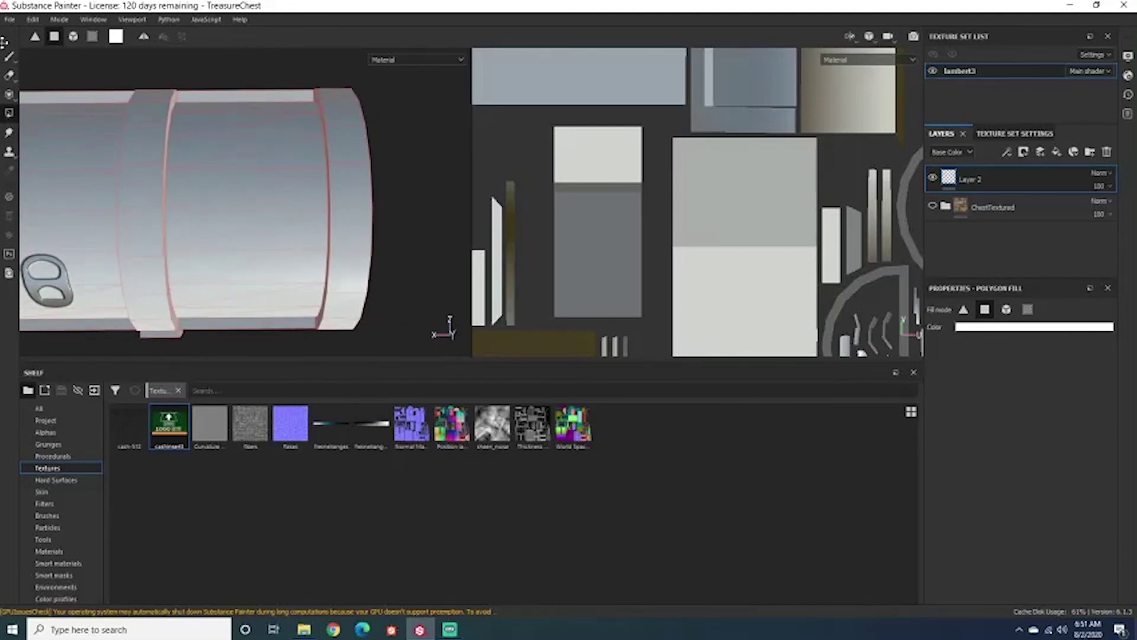
pyautogui.click(9, 56)
pyautogui.click(9, 116)
pyautogui.click(10, 95)
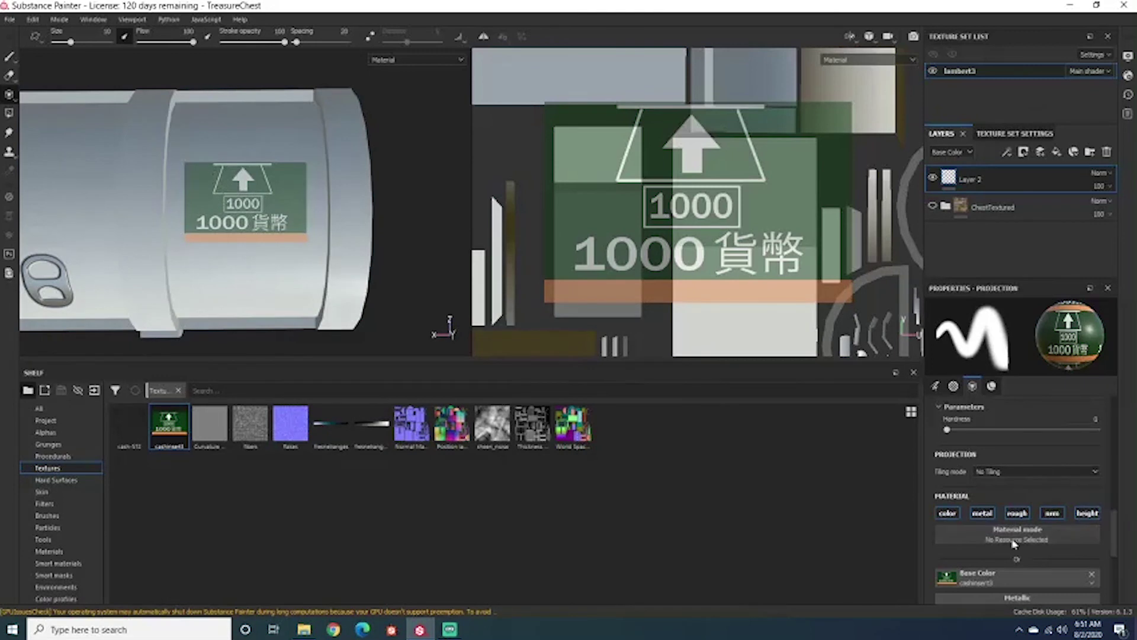
pyautogui.scroll(1, 1072, 513)
pyautogui.scroll(-5, 1080, 522)
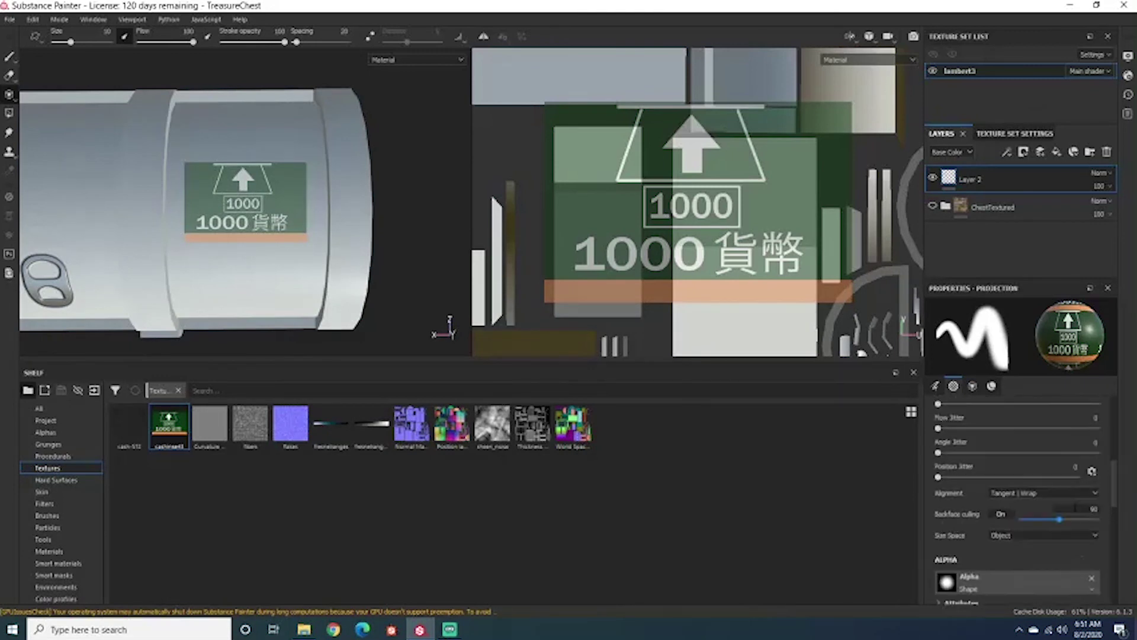
# Paint the green 1000 sign texture through the projection onto the chest lid's end section using the Crystal brush.
pyautogui.scroll(10, 1079, 587)
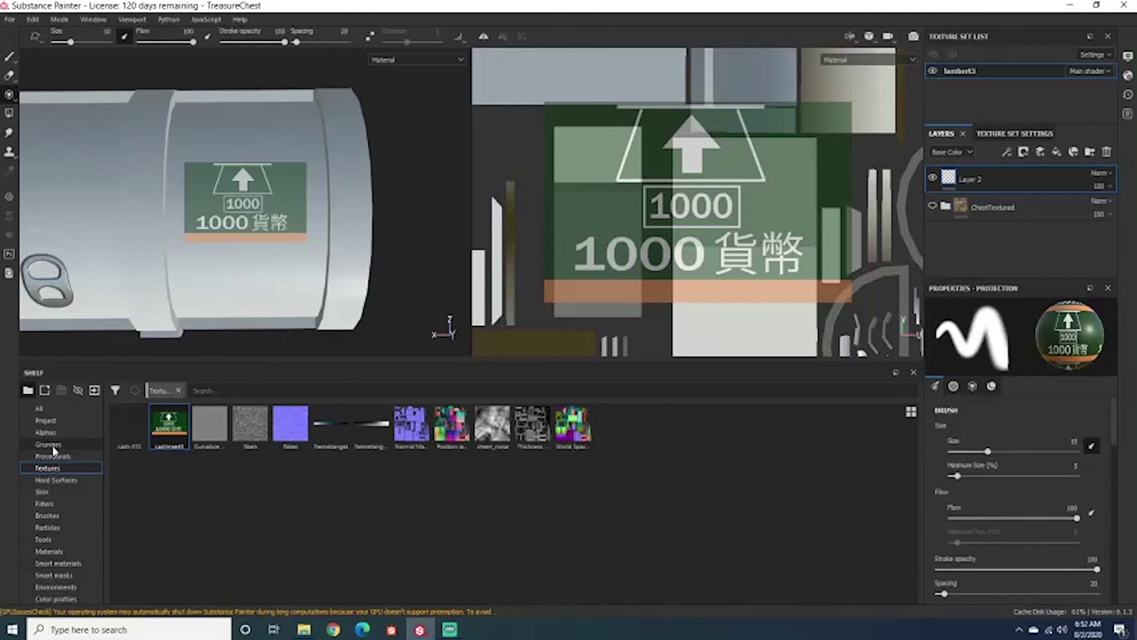
pyautogui.click(59, 516)
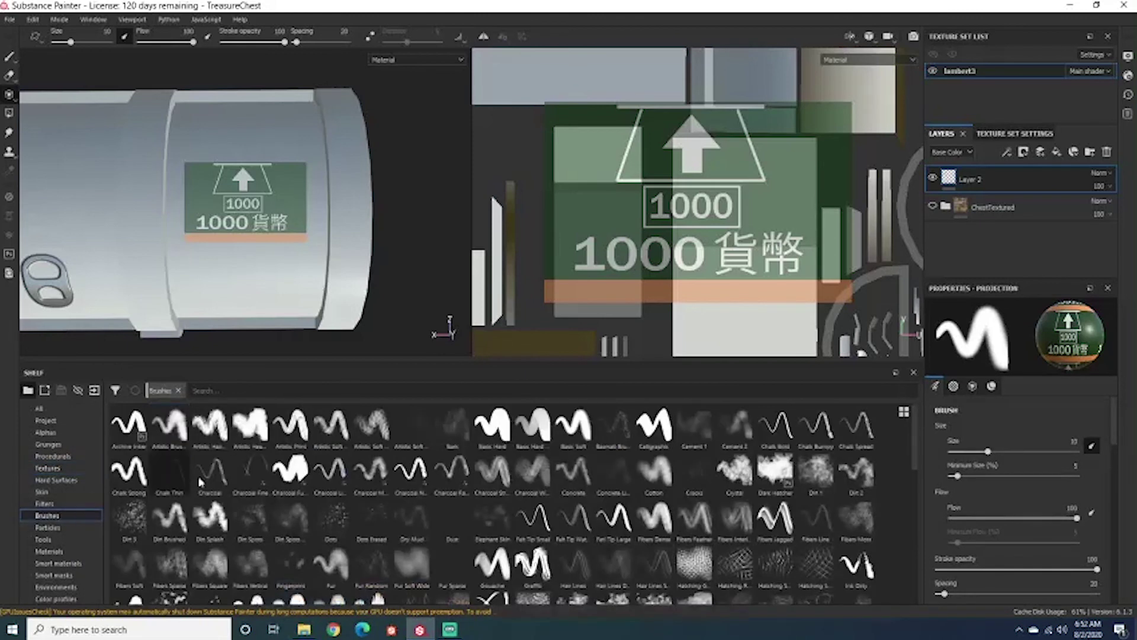
pyautogui.click(734, 471)
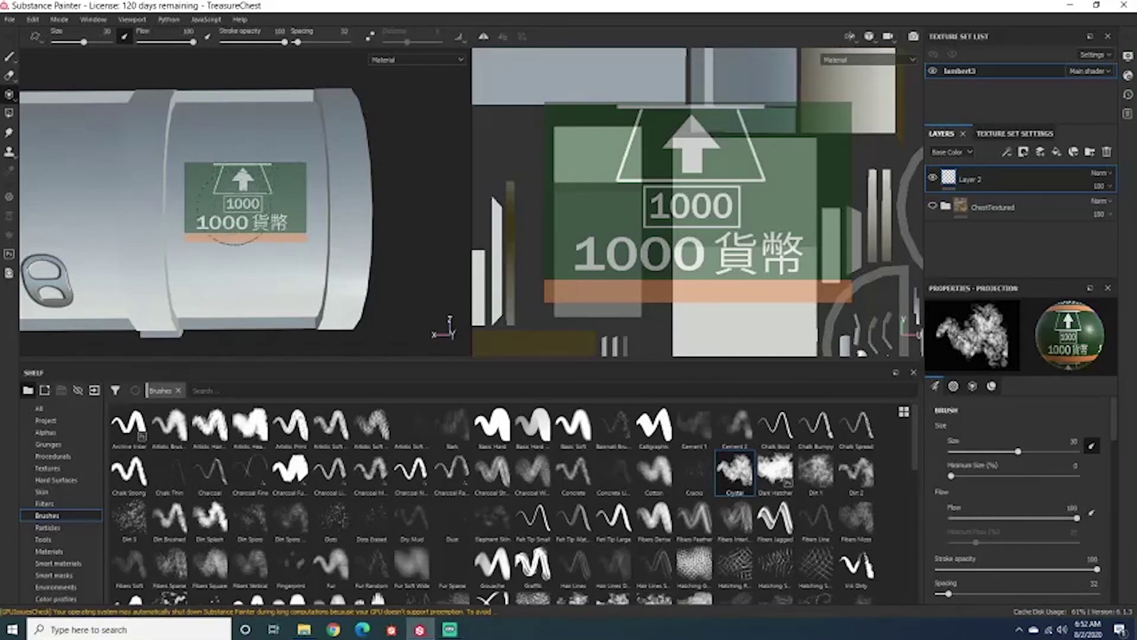
pyautogui.moveTo(234, 203)
pyautogui.mouseDown()
pyautogui.moveTo(223, 181)
pyautogui.moveTo(208, 187)
pyautogui.moveTo(234, 181)
pyautogui.moveTo(237, 197)
pyautogui.moveTo(193, 248)
pyautogui.moveTo(278, 231)
pyautogui.moveTo(251, 261)
pyautogui.moveTo(299, 240)
pyautogui.moveTo(275, 228)
pyautogui.moveTo(293, 179)
pyautogui.mouseUp()
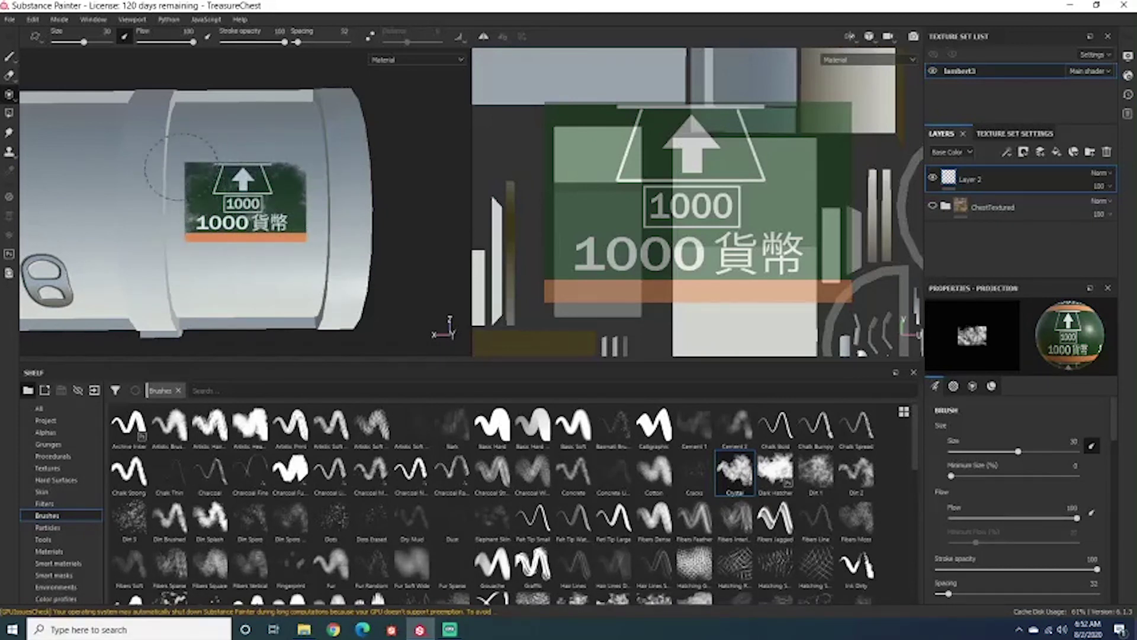
pyautogui.moveTo(182, 167); pyautogui.dragTo(181, 199)
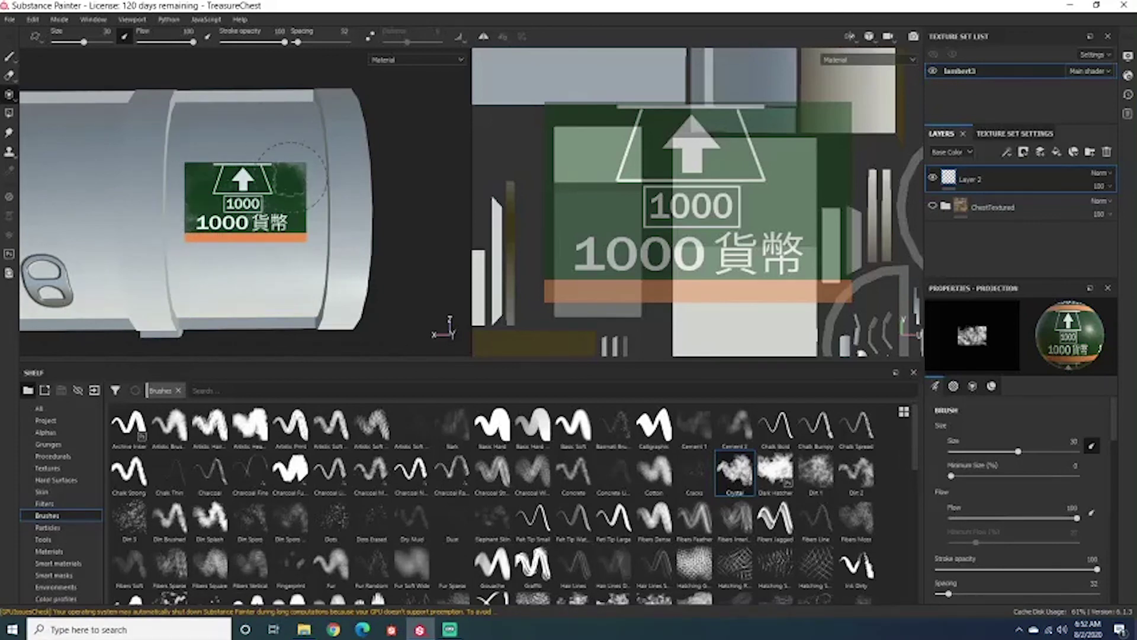
pyautogui.moveTo(290, 176)
pyautogui.keyDown('alt'); pyautogui.mouseDown()
pyautogui.moveTo(341, 181)
pyautogui.moveTo(330, 178)
pyautogui.moveTo(346, 204)
pyautogui.moveTo(343, 249)
pyautogui.moveTo(336, 238)
pyautogui.moveTo(347, 240)
pyautogui.mouseUp(); pyautogui.keyUp('alt')
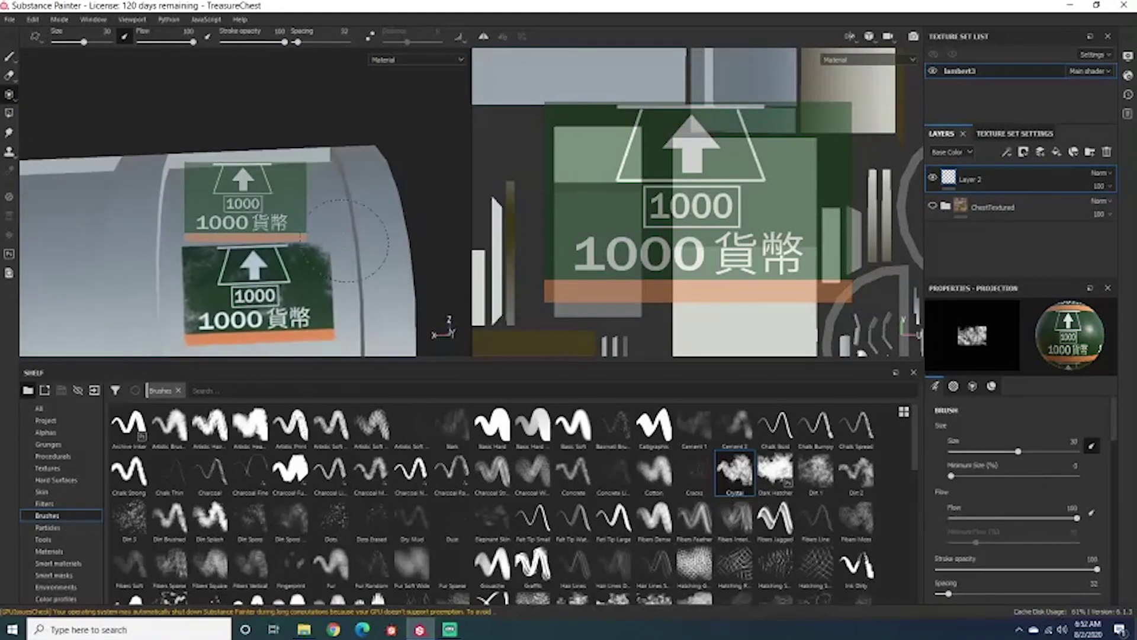
pyautogui.keyDown('alt'); pyautogui.moveTo(314, 320); pyautogui.dragTo(291, 323); pyautogui.keyUp('alt')
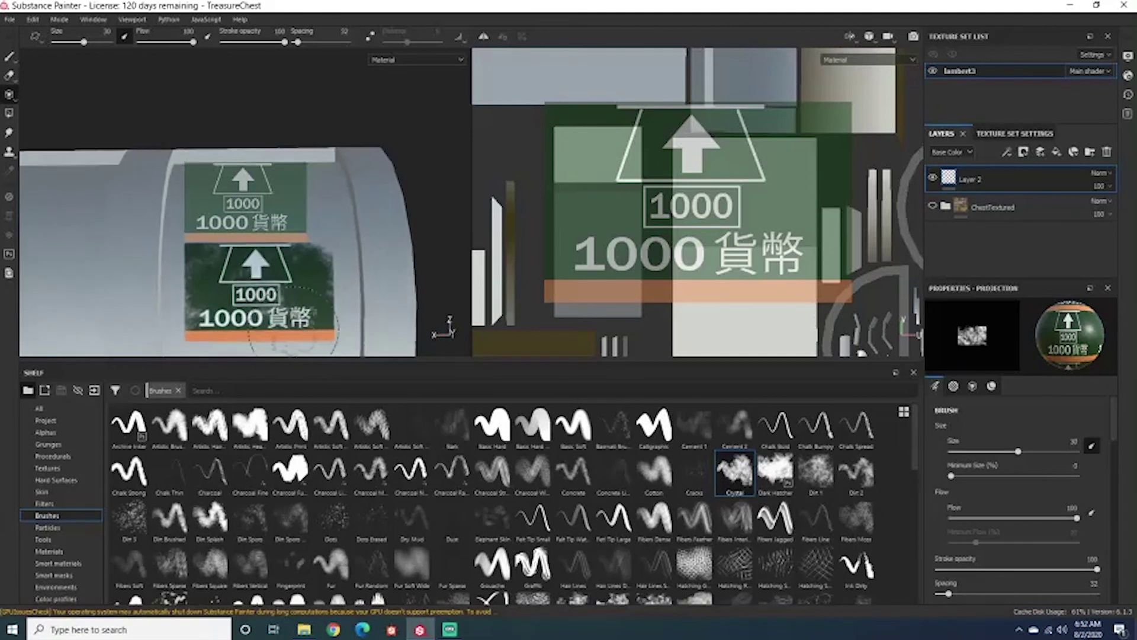
# Lower the projection material's roughness to about 0.03 and check the painted sign on the lid up close.
pyautogui.scroll(-10, 1063, 516)
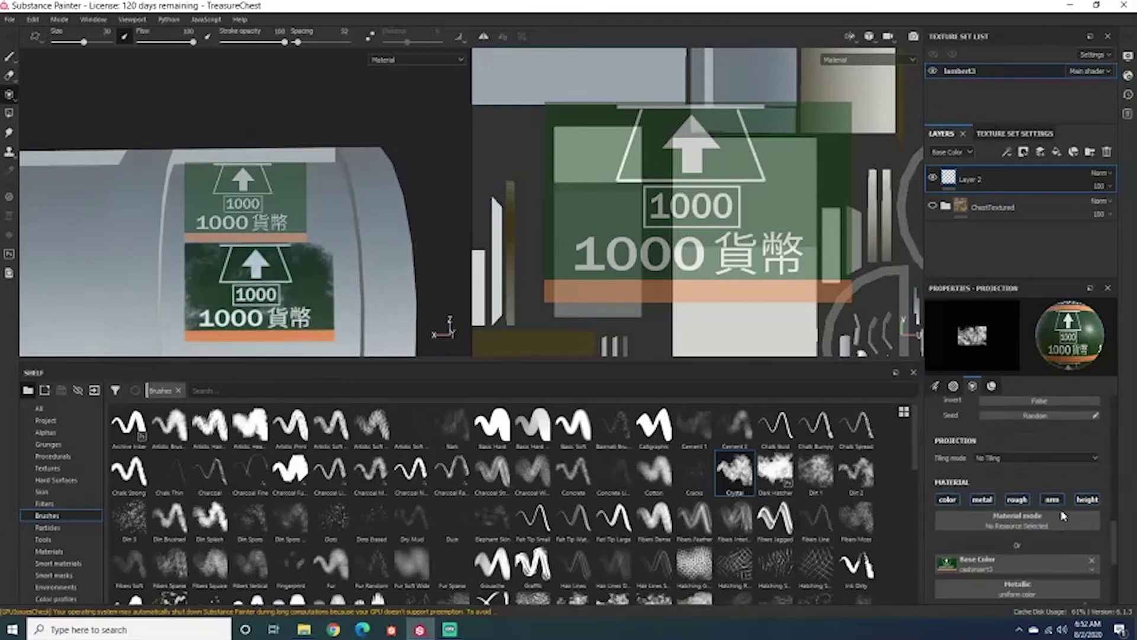
pyautogui.scroll(-3, 1042, 510)
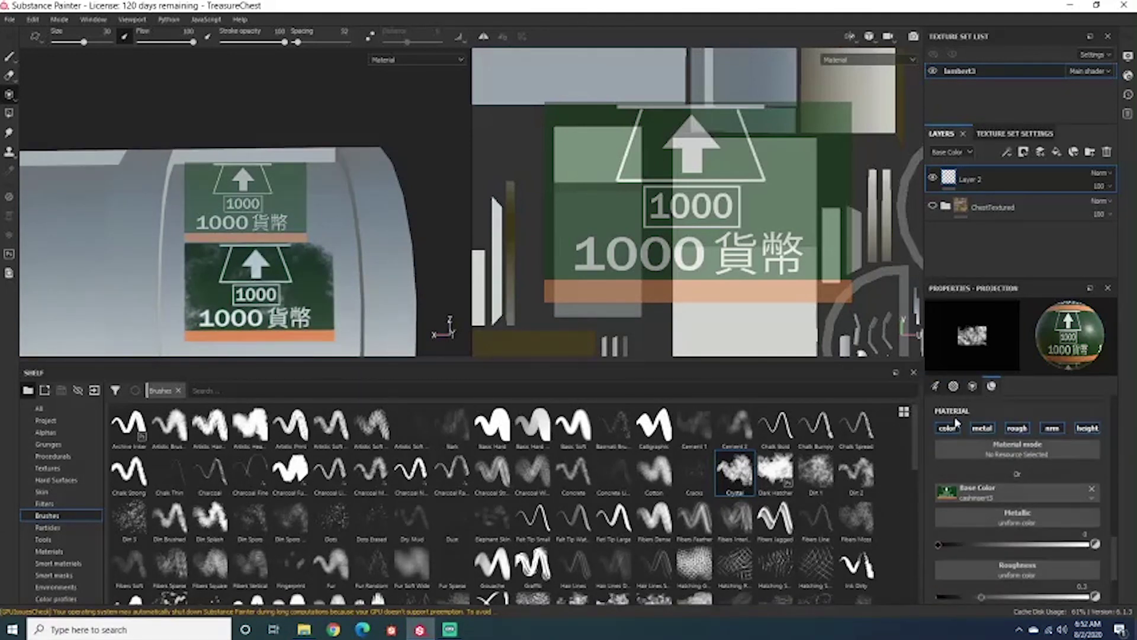
pyautogui.scroll(-1, 956, 421)
pyautogui.moveTo(940, 509)
pyautogui.mouseDown()
pyautogui.moveTo(1096, 509)
pyautogui.moveTo(937, 510)
pyautogui.mouseUp()
pyautogui.moveTo(981, 561); pyautogui.dragTo(945, 568)
pyautogui.scroll(-2, 1073, 512)
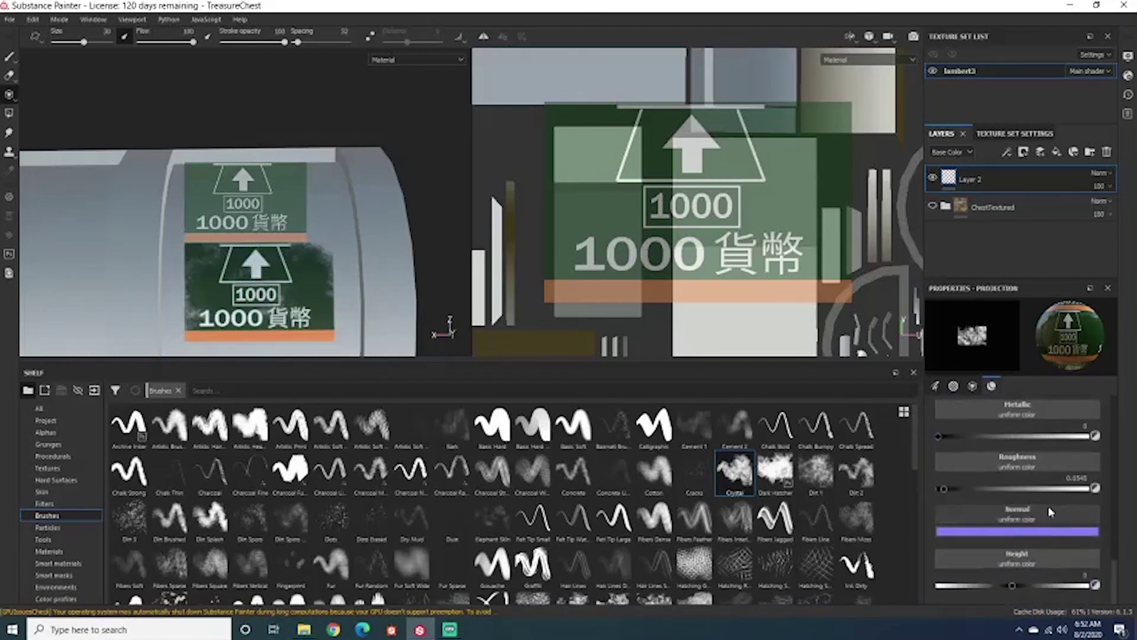
pyautogui.scroll(10, 1050, 511)
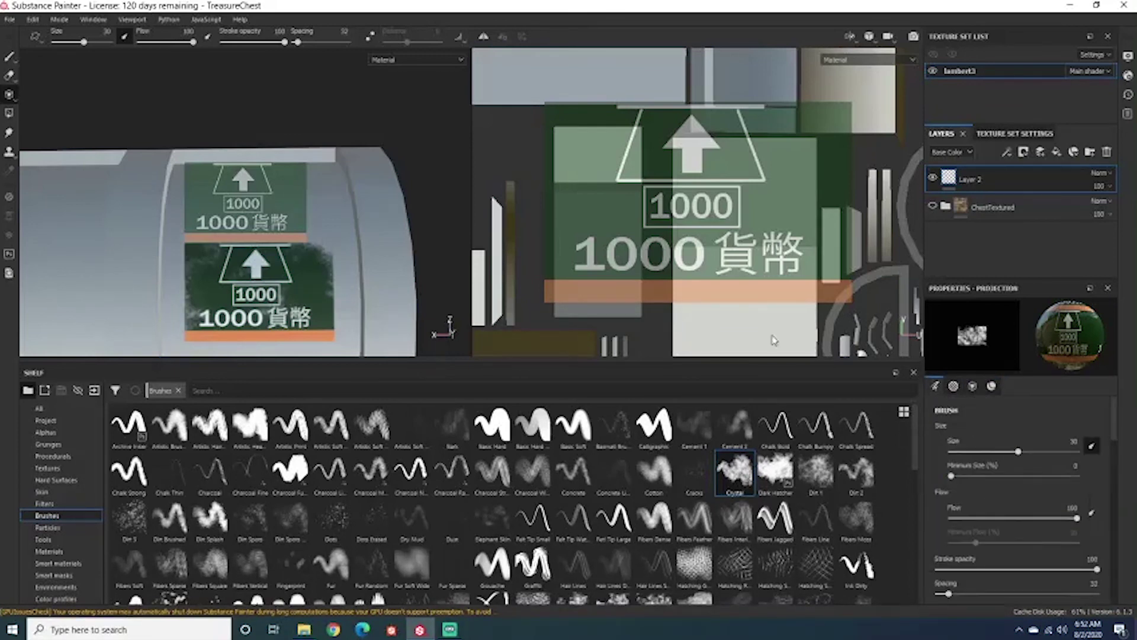
pyautogui.scroll(5, 385, 161)
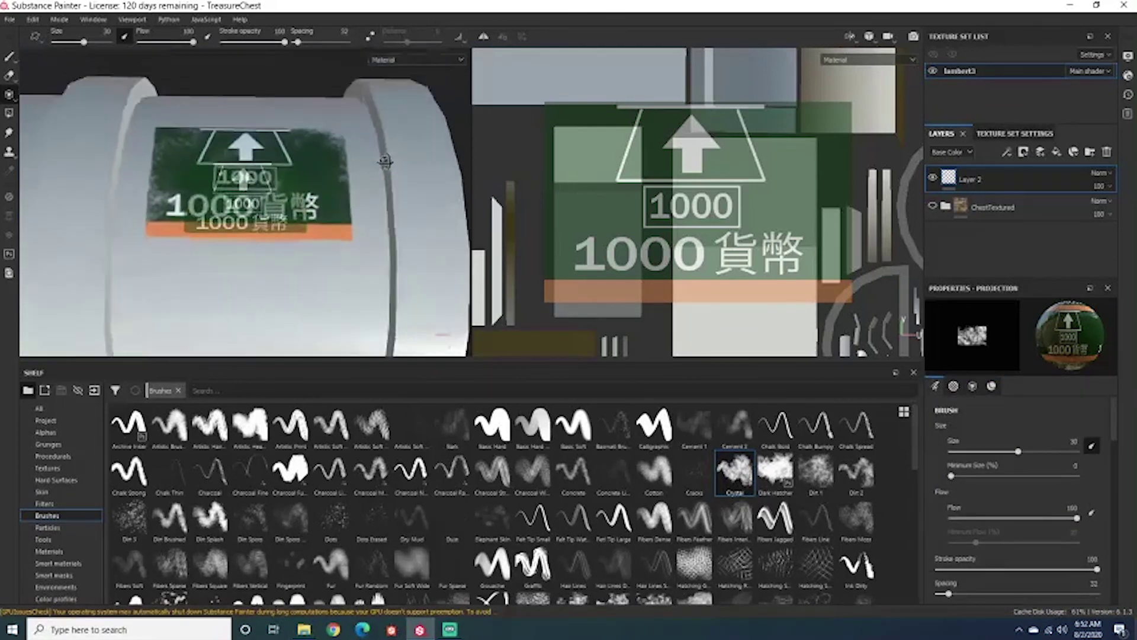
pyautogui.keyDown('alt'); pyautogui.moveTo(385, 161); pyautogui.dragTo(387, 129); pyautogui.keyUp('alt')
pyautogui.keyDown('alt'); pyautogui.moveTo(387, 133); pyautogui.dragTo(379, 180); pyautogui.keyUp('alt')
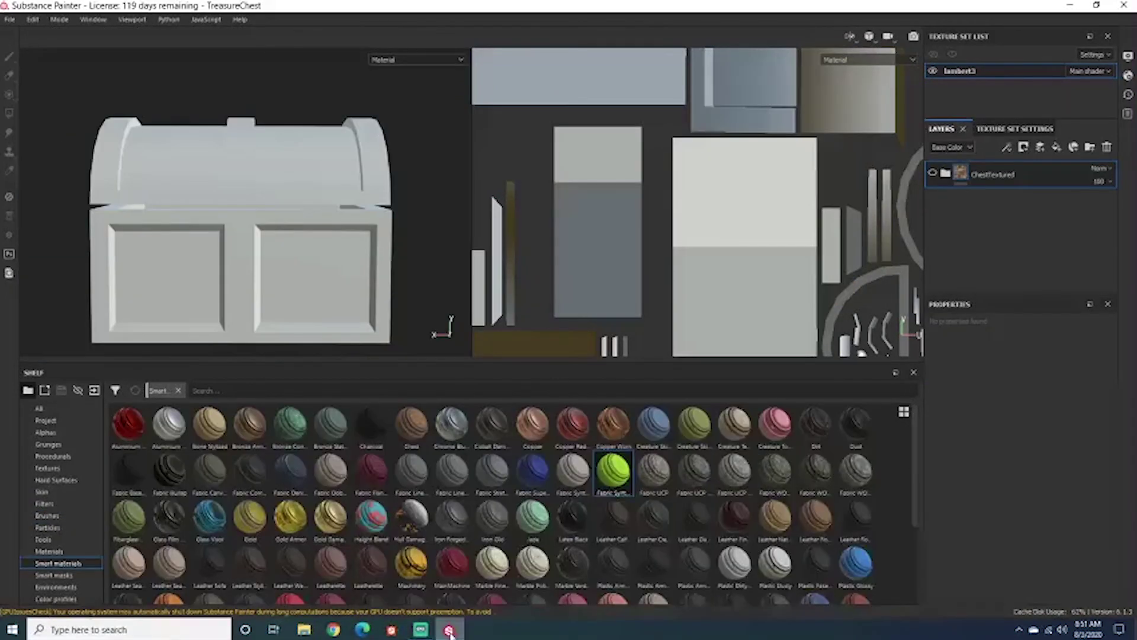
# Add a new fill layer above the ChestTextured folder.
pyautogui.keyDown('alt'); pyautogui.moveTo(279, 274); pyautogui.dragTo(319, 272); pyautogui.keyUp('alt')
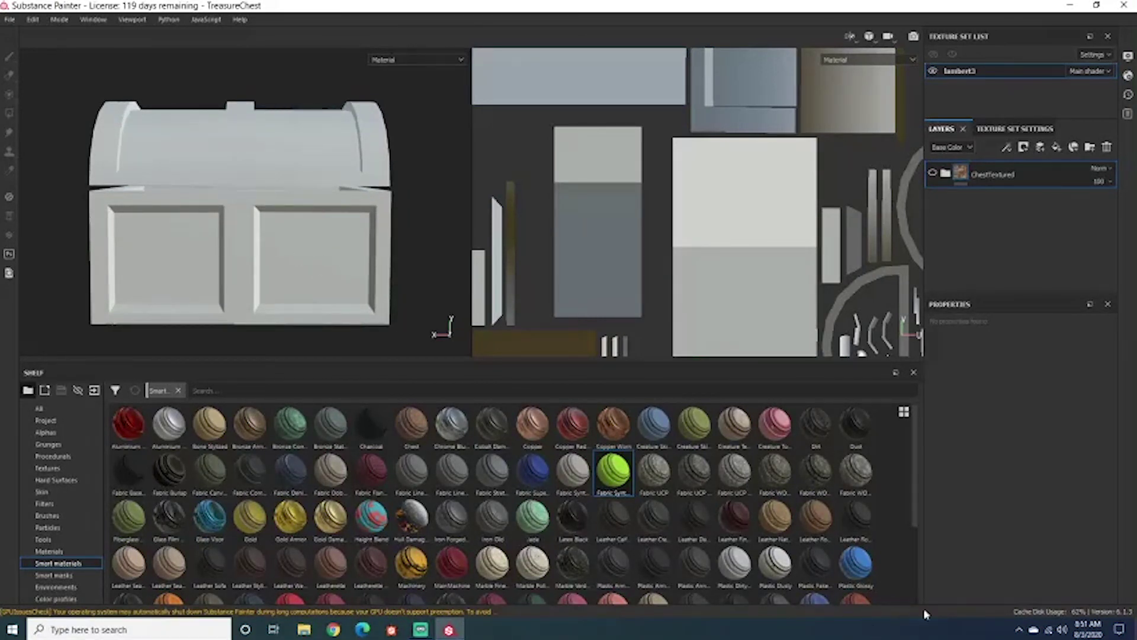
pyautogui.click(1057, 148)
pyautogui.moveTo(285, 513)
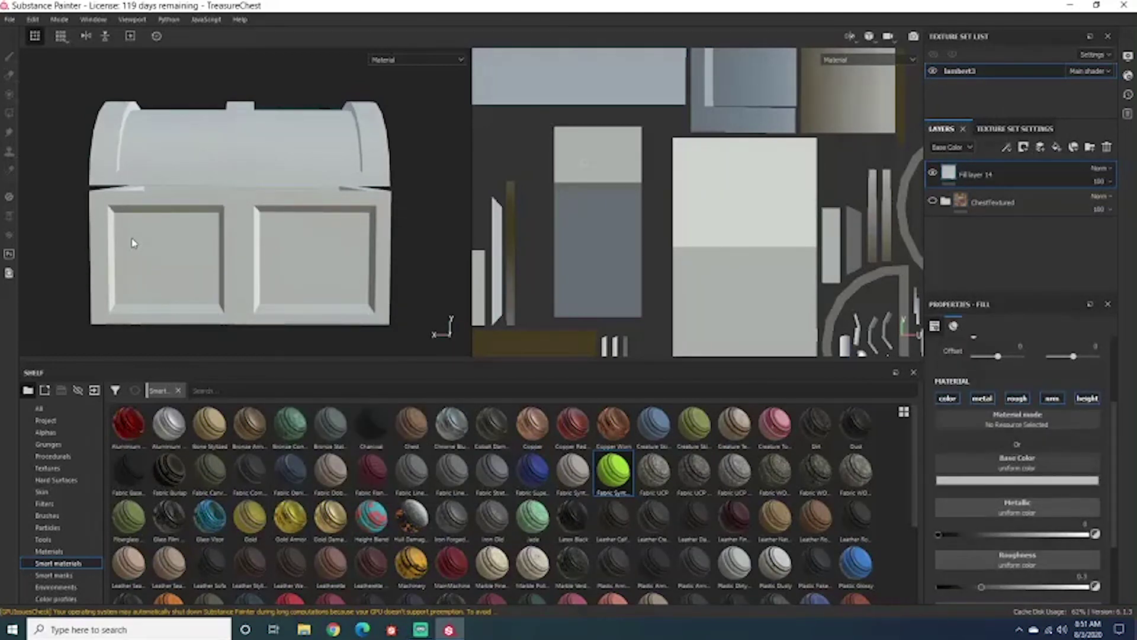
pyautogui.moveTo(241, 225)
pyautogui.keyDown('alt'); pyautogui.mouseDown()
pyautogui.moveTo(266, 229)
pyautogui.moveTo(239, 203)
pyautogui.moveTo(225, 223)
pyautogui.moveTo(249, 259)
pyautogui.moveTo(247, 229)
pyautogui.moveTo(237, 229)
pyautogui.mouseUp(); pyautogui.keyUp('alt')
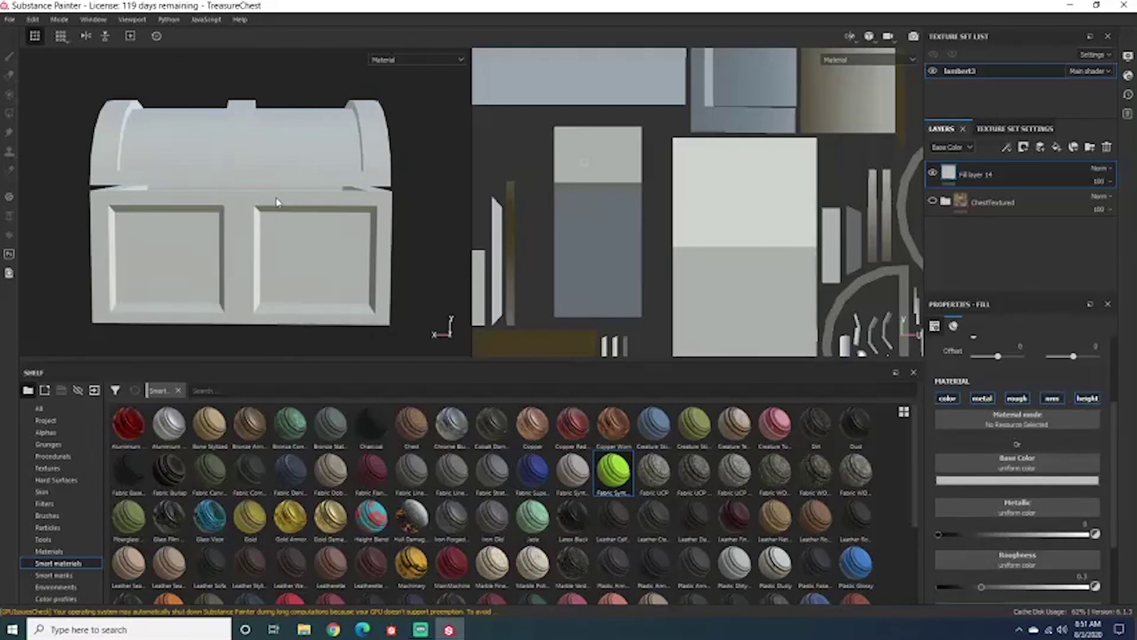
pyautogui.keyDown('alt'); pyautogui.moveTo(305, 206); pyautogui.dragTo(302, 198, button='middle'); pyautogui.keyUp('alt')
pyautogui.moveTo(301, 198)
pyautogui.keyDown('alt'); pyautogui.mouseDown()
pyautogui.moveTo(314, 198)
pyautogui.moveTo(297, 196)
pyautogui.moveTo(307, 206)
pyautogui.mouseUp(); pyautogui.keyUp('alt')
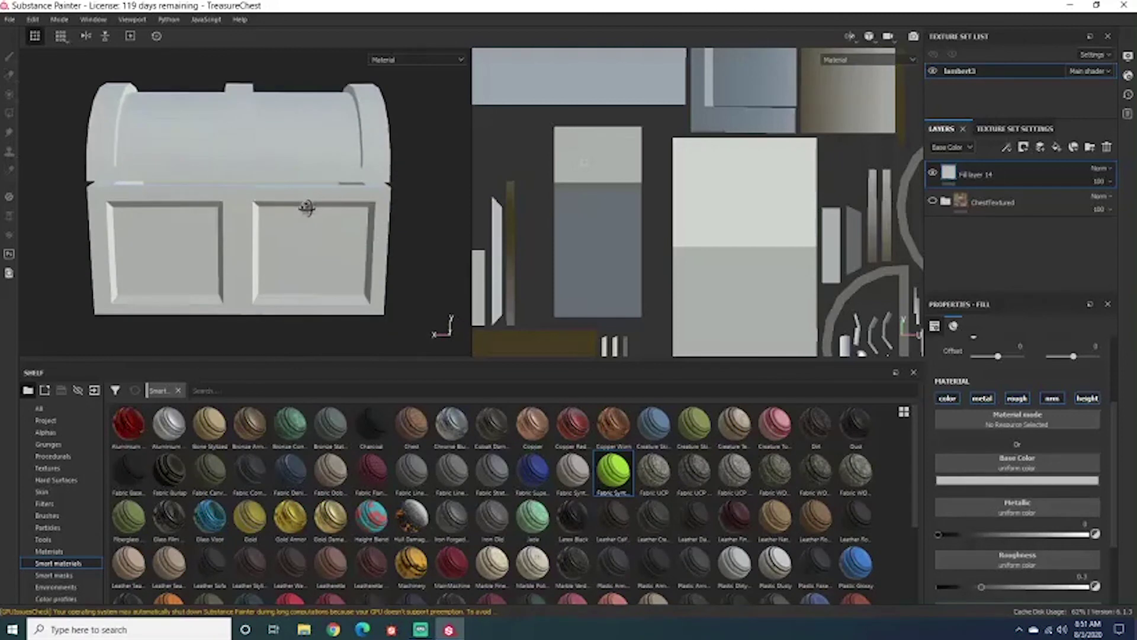
# Set the new fill layer's base color to a fully saturated bright red with R 0.940, G 0 and B 0.
pyautogui.click(1041, 479)
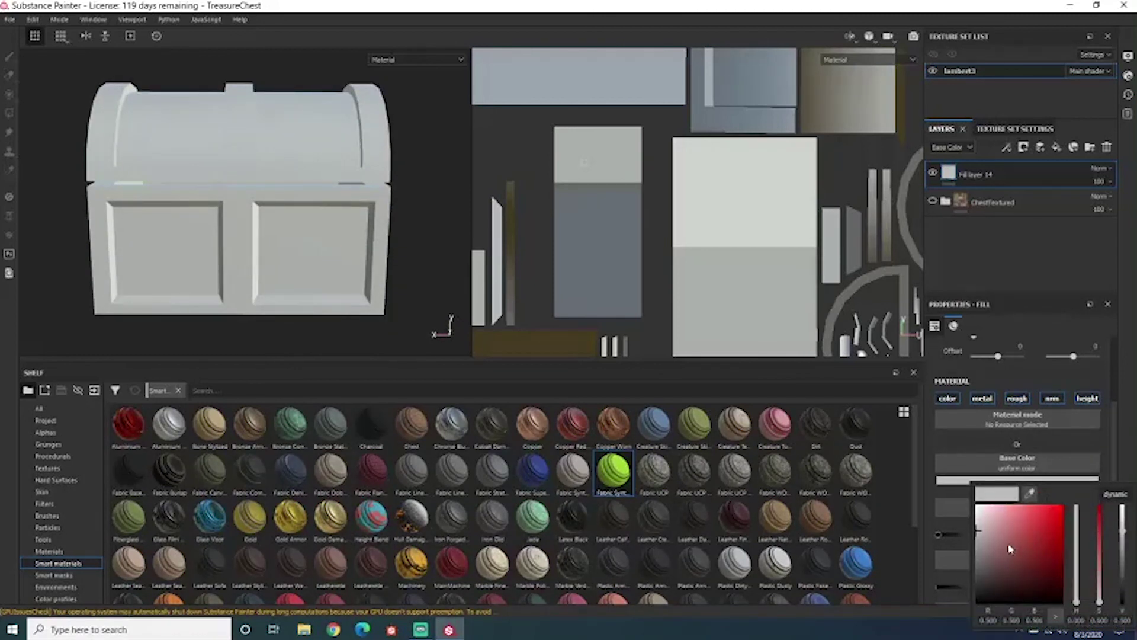
pyautogui.moveTo(1011, 550); pyautogui.dragTo(1063, 506)
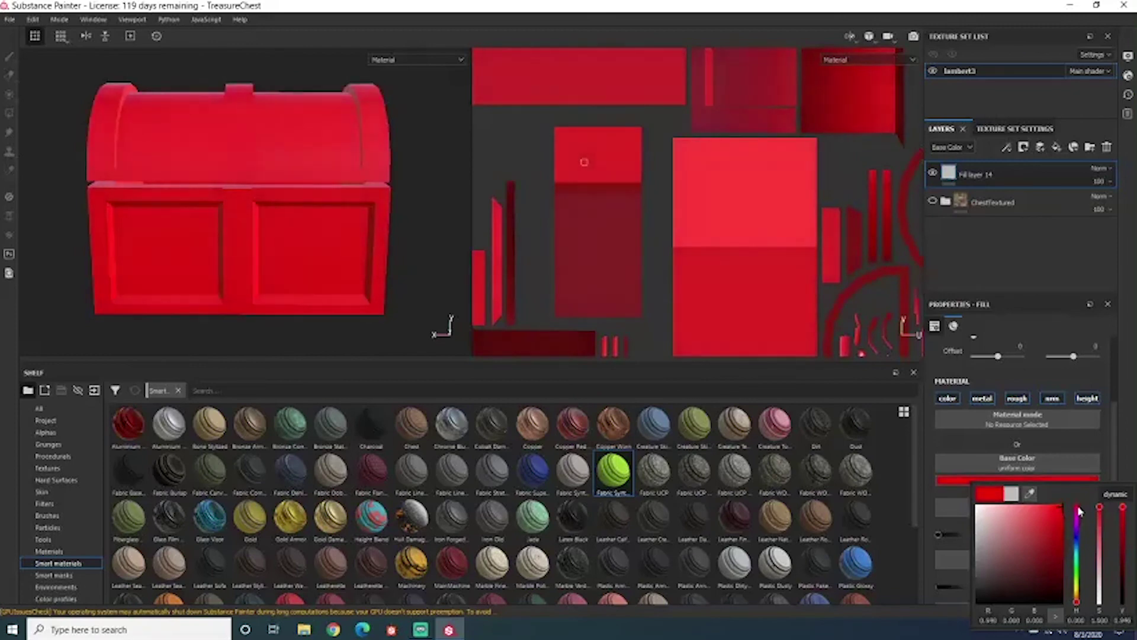
pyautogui.moveTo(139, 228)
pyautogui.keyDown('alt'); pyautogui.mouseDown()
pyautogui.moveTo(293, 237)
pyautogui.moveTo(285, 190)
pyautogui.moveTo(165, 203)
pyautogui.moveTo(57, 243)
pyautogui.moveTo(203, 285)
pyautogui.moveTo(173, 224)
pyautogui.moveTo(132, 213)
pyautogui.mouseUp(); pyautogui.keyUp('alt')
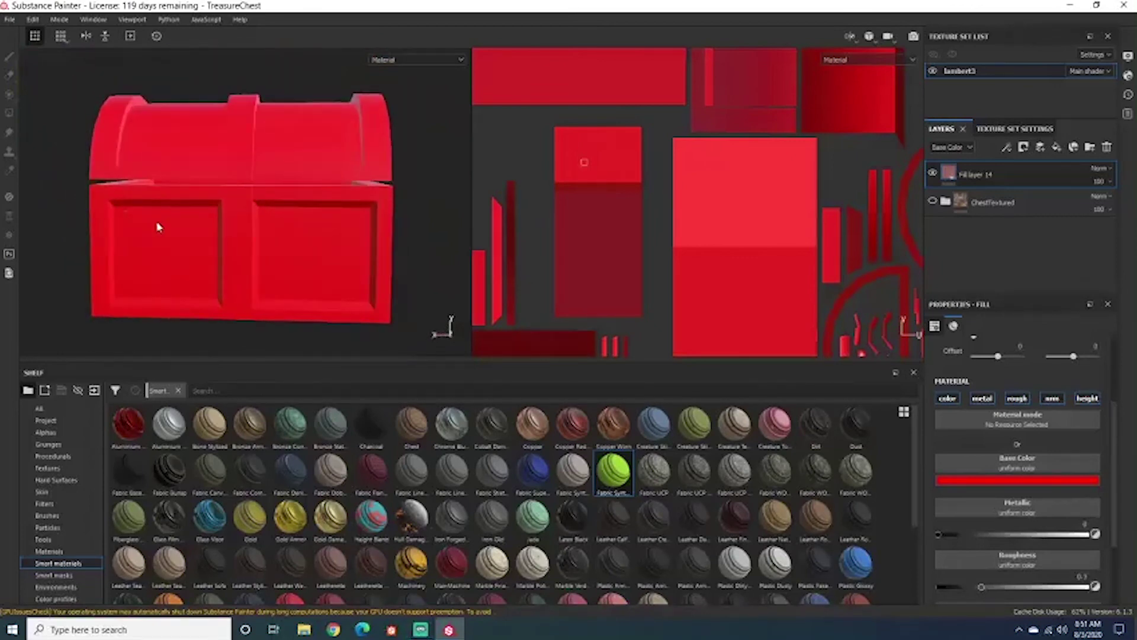
pyautogui.scroll(2, 768, 237)
pyautogui.scroll(-8, 739, 221)
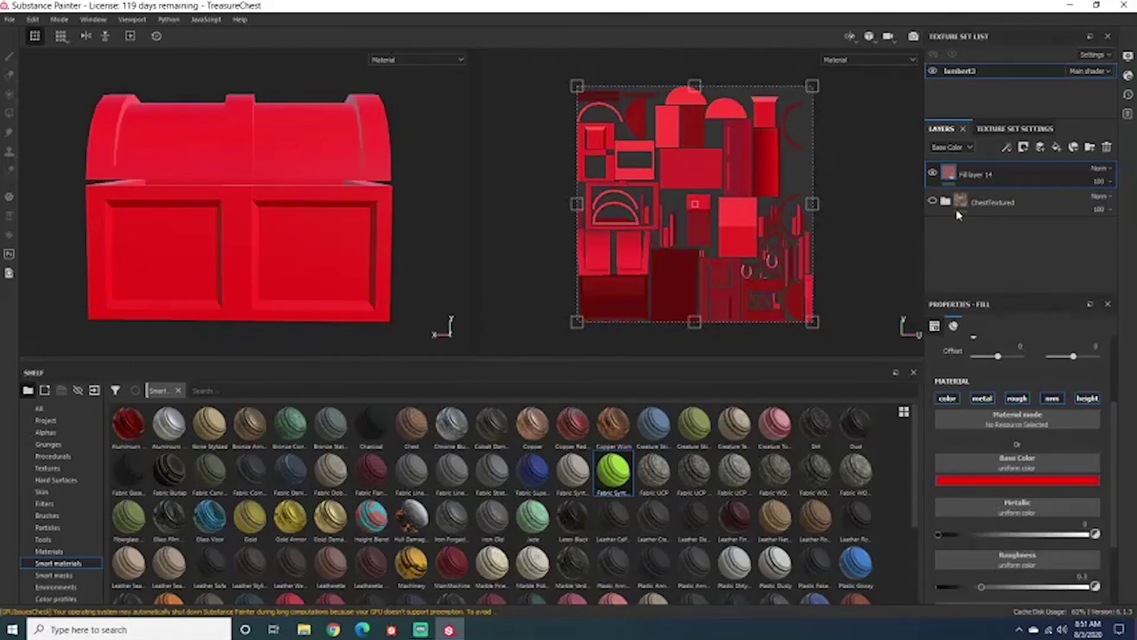
# Raise the red fill layer's metallic to about 0.70 and lower its roughness to about 0.11.
pyautogui.keyDown('alt'); pyautogui.moveTo(266, 202); pyautogui.dragTo(300, 198); pyautogui.keyUp('alt')
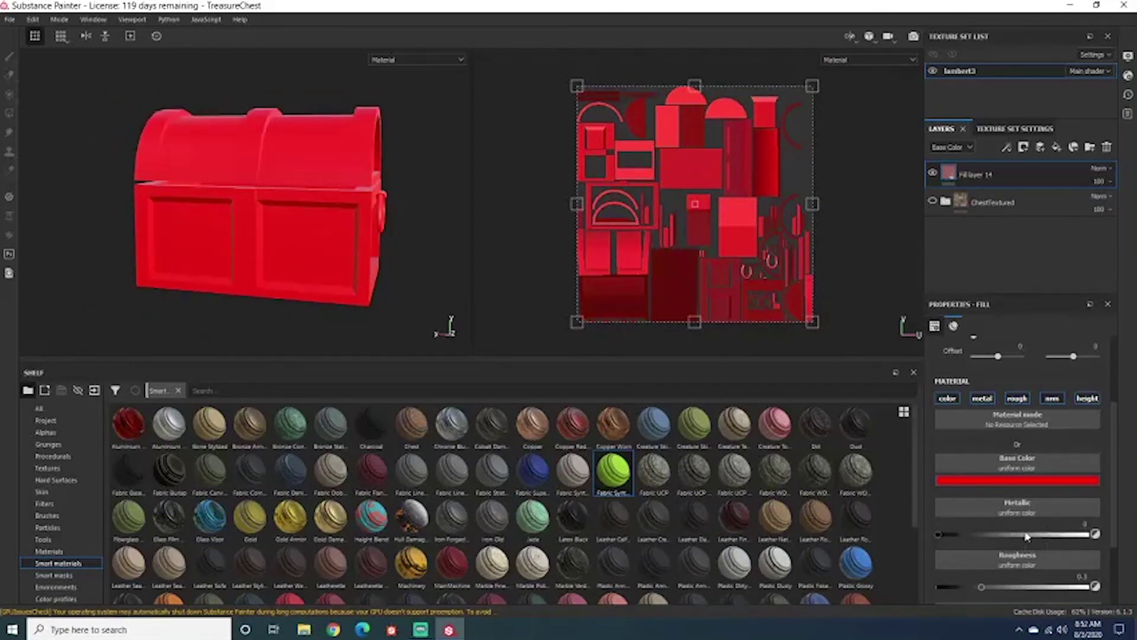
pyautogui.moveTo(950, 533); pyautogui.dragTo(1043, 536)
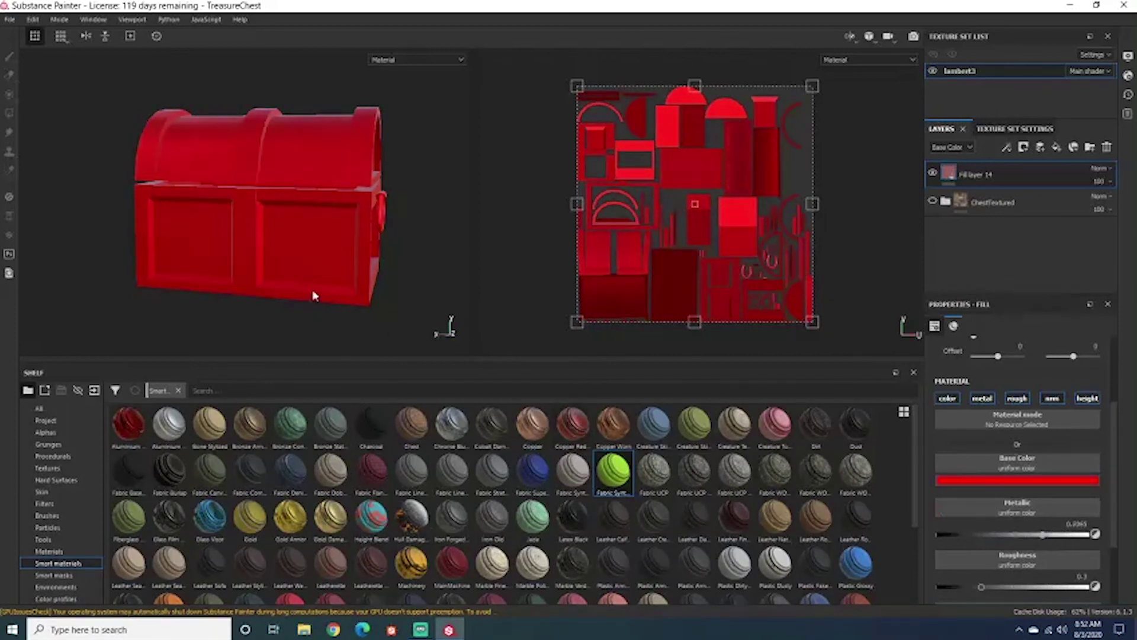
pyautogui.keyDown('alt'); pyautogui.moveTo(332, 273); pyautogui.dragTo(445, 350); pyautogui.keyUp('alt')
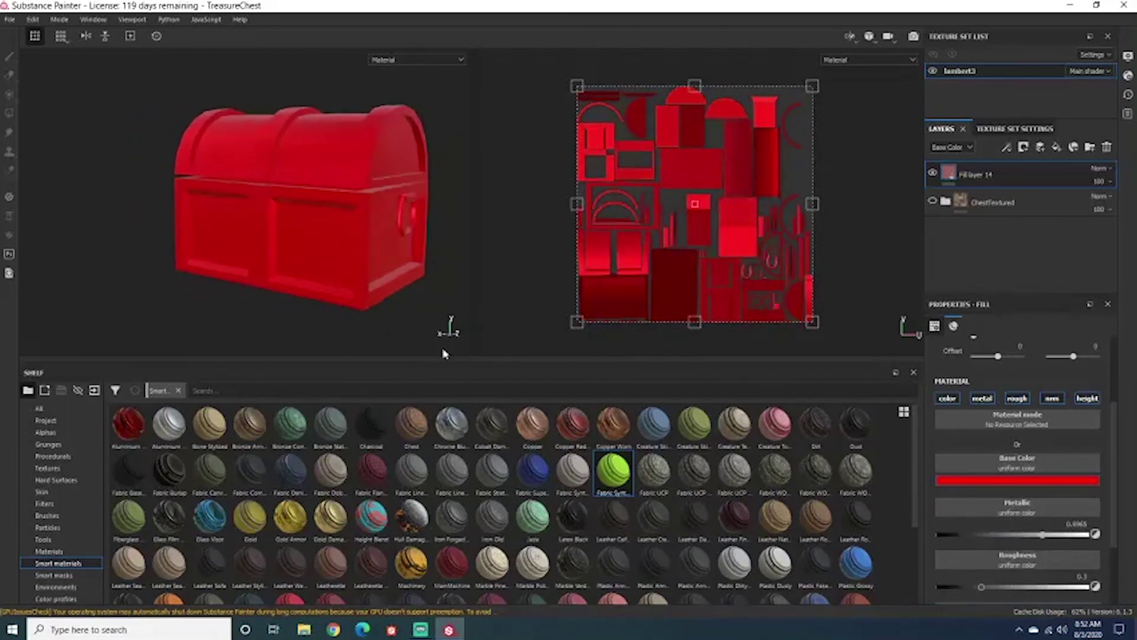
pyautogui.moveTo(978, 589); pyautogui.dragTo(952, 595)
pyautogui.keyDown('alt'); pyautogui.moveTo(426, 225); pyautogui.dragTo(314, 244); pyautogui.keyUp('alt')
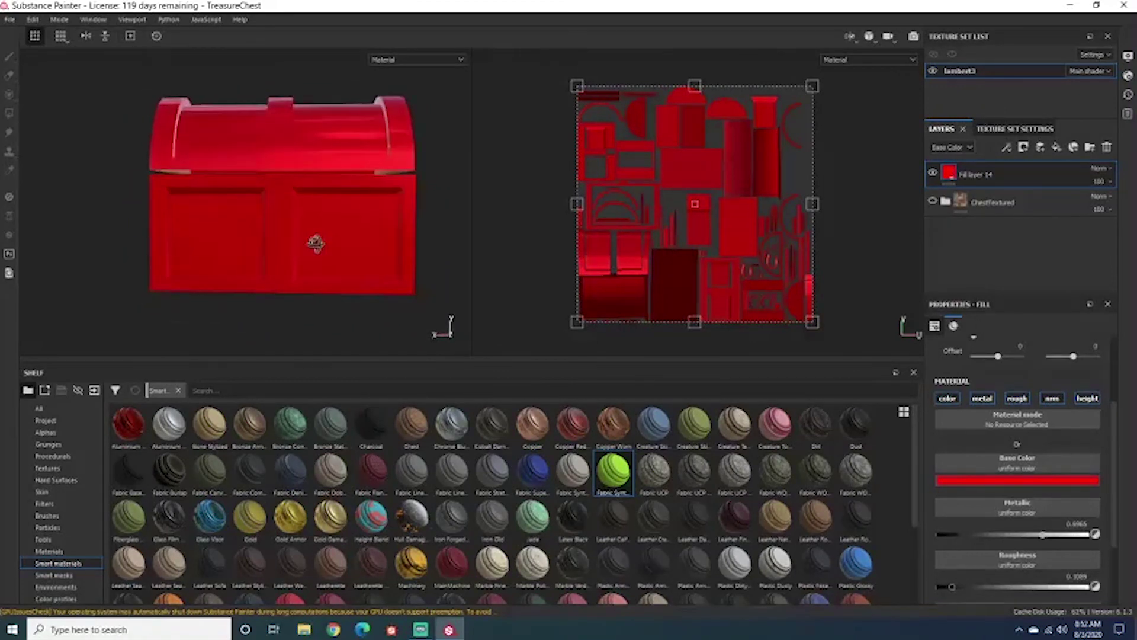
# Add the Brass Pure material as a layer above the red fill layer and review its metallic and roughness settings on the chest.
pyautogui.click(71, 550)
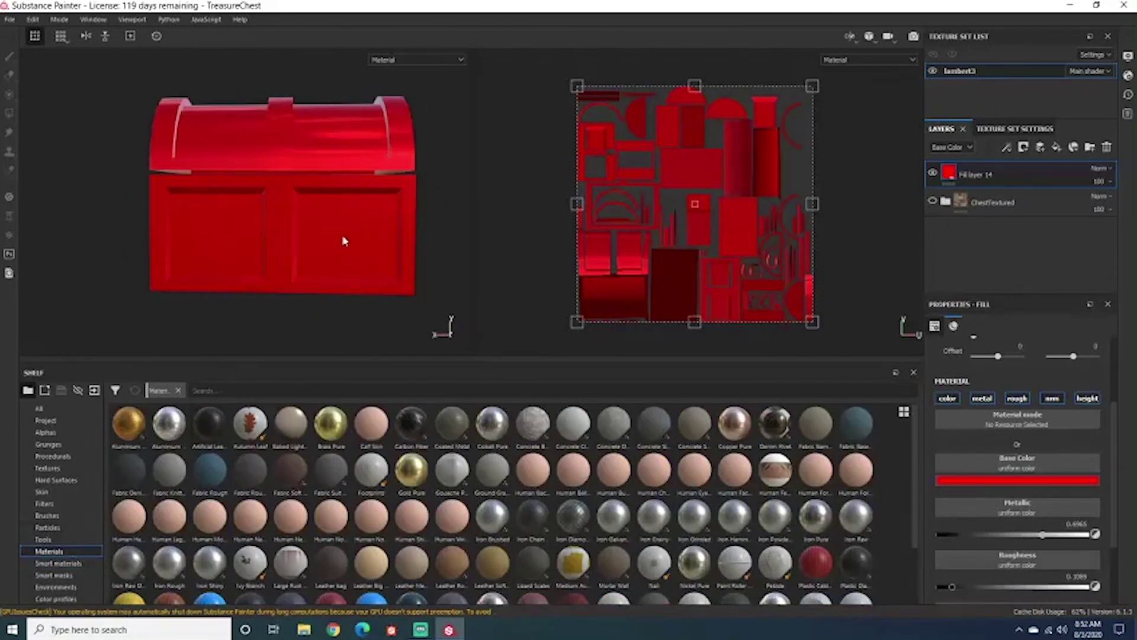
pyautogui.moveTo(344, 241)
pyautogui.keyDown('alt'); pyautogui.mouseDown()
pyautogui.moveTo(373, 262)
pyautogui.moveTo(361, 250)
pyautogui.mouseUp(); pyautogui.keyUp('alt')
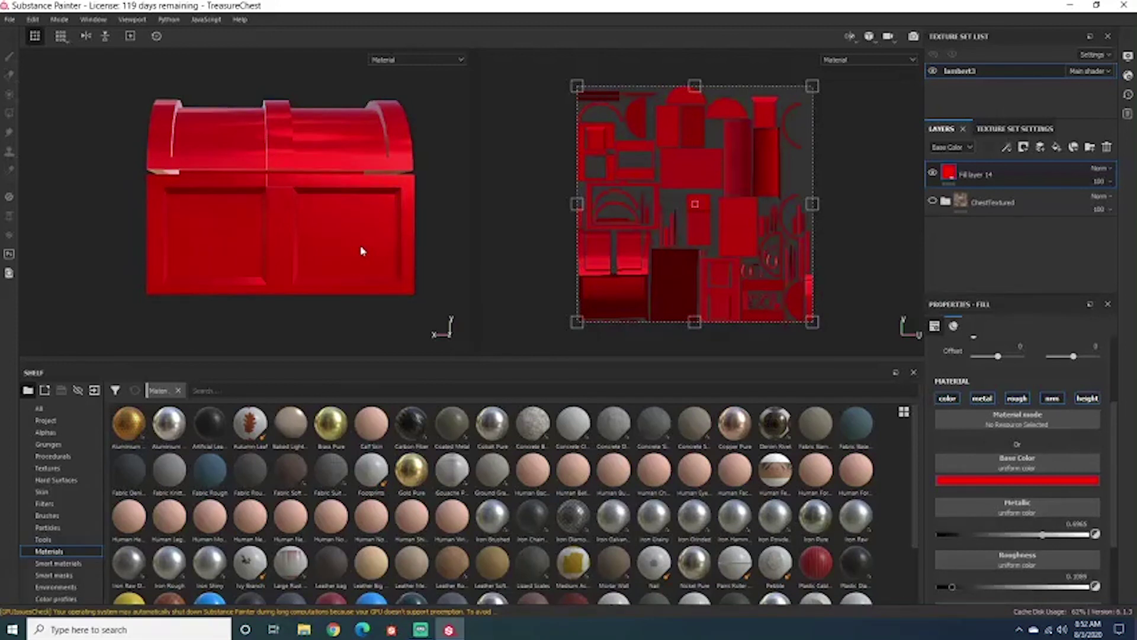
pyautogui.keyDown('alt'); pyautogui.moveTo(401, 303); pyautogui.dragTo(384, 305, button='middle'); pyautogui.keyUp('alt')
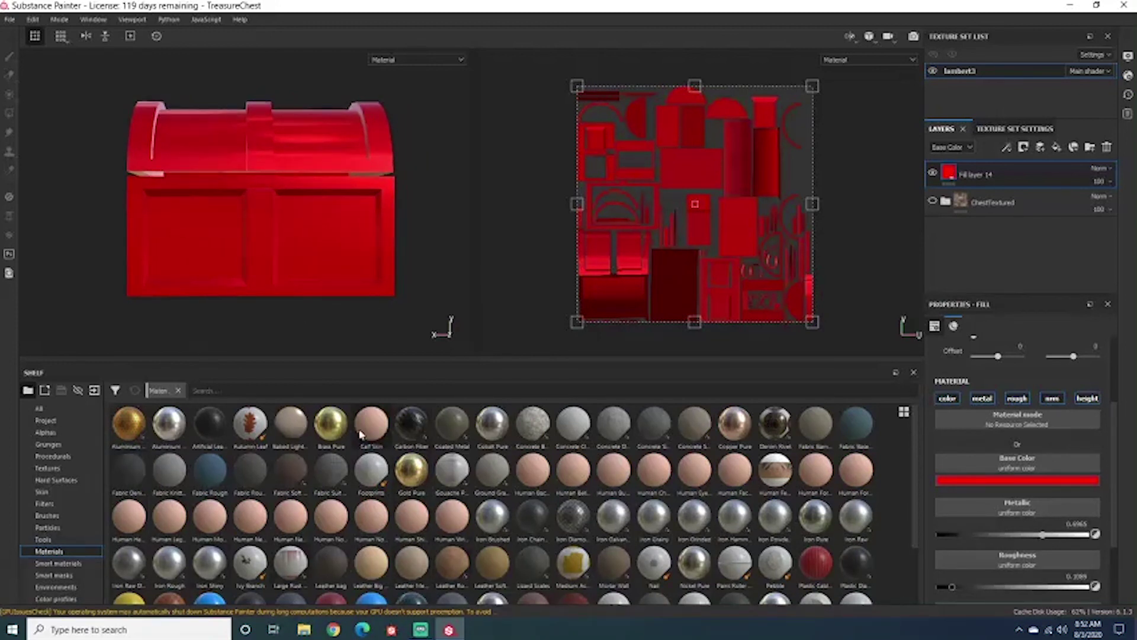
pyautogui.moveTo(343, 435)
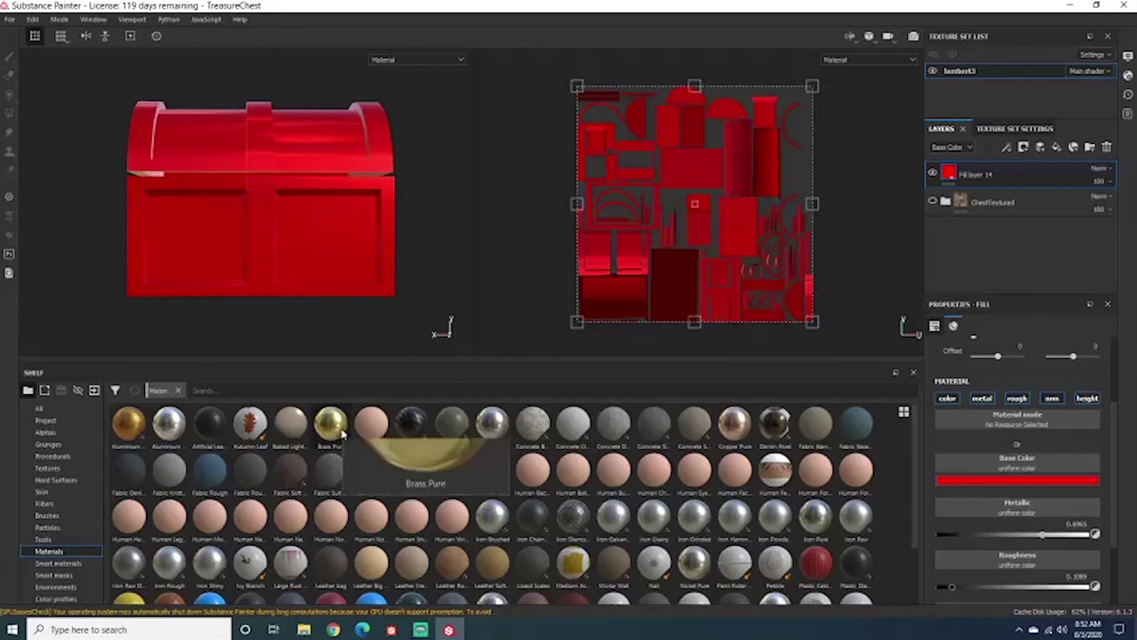
pyautogui.moveTo(341, 433); pyautogui.dragTo(1041, 170)
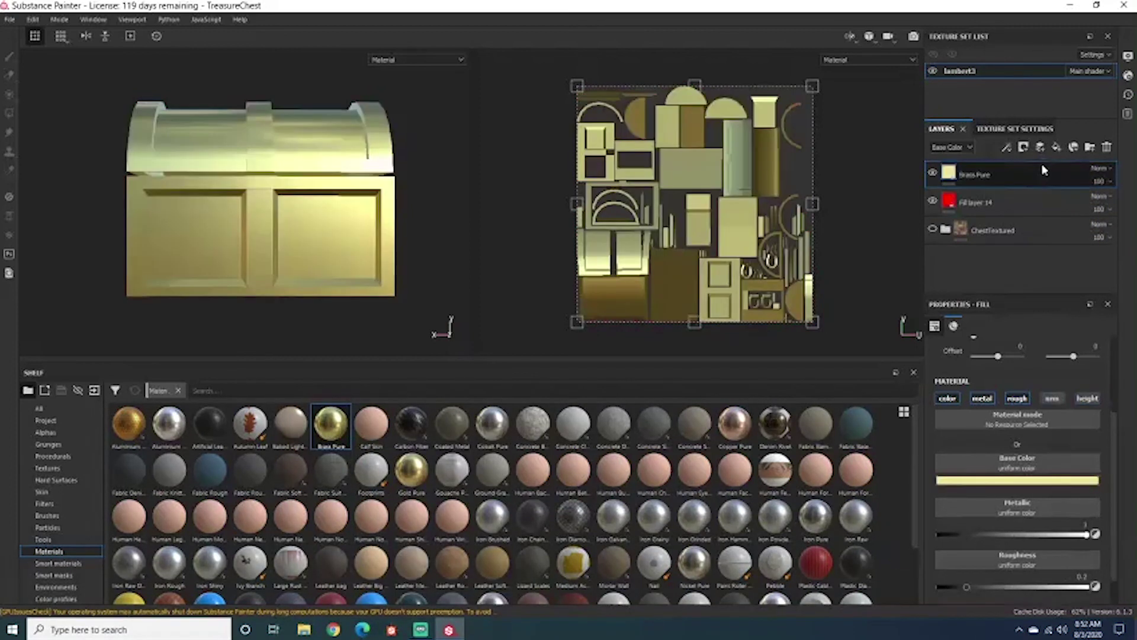
pyautogui.moveTo(338, 249)
pyautogui.keyDown('alt'); pyautogui.mouseDown()
pyautogui.moveTo(350, 250)
pyautogui.moveTo(325, 254)
pyautogui.mouseUp(); pyautogui.keyUp('alt')
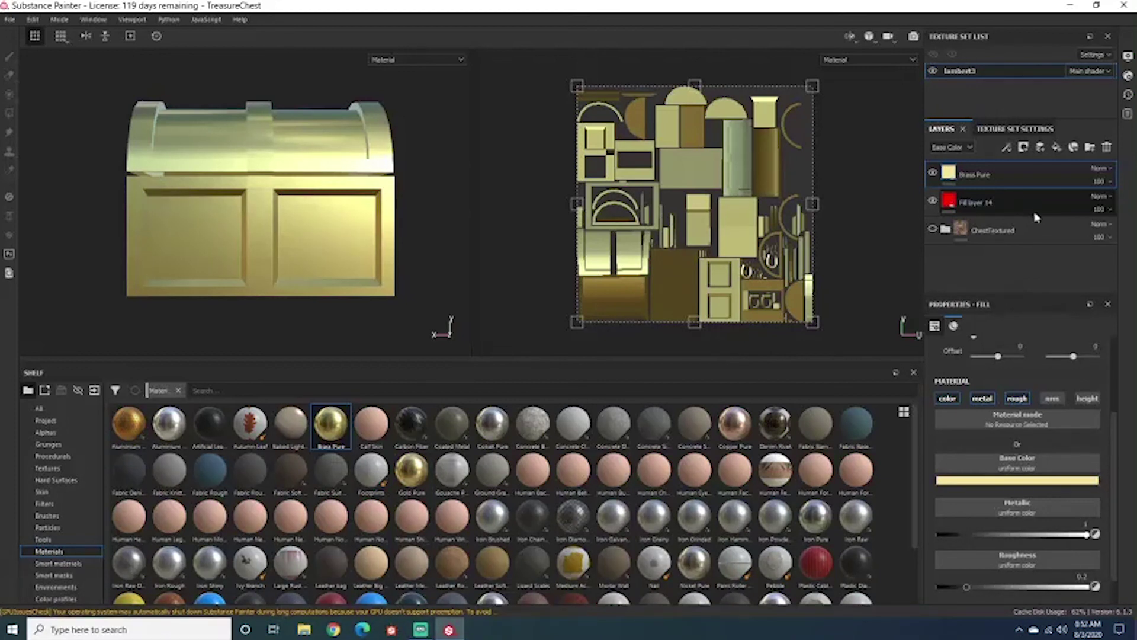
pyautogui.scroll(-1, 1024, 503)
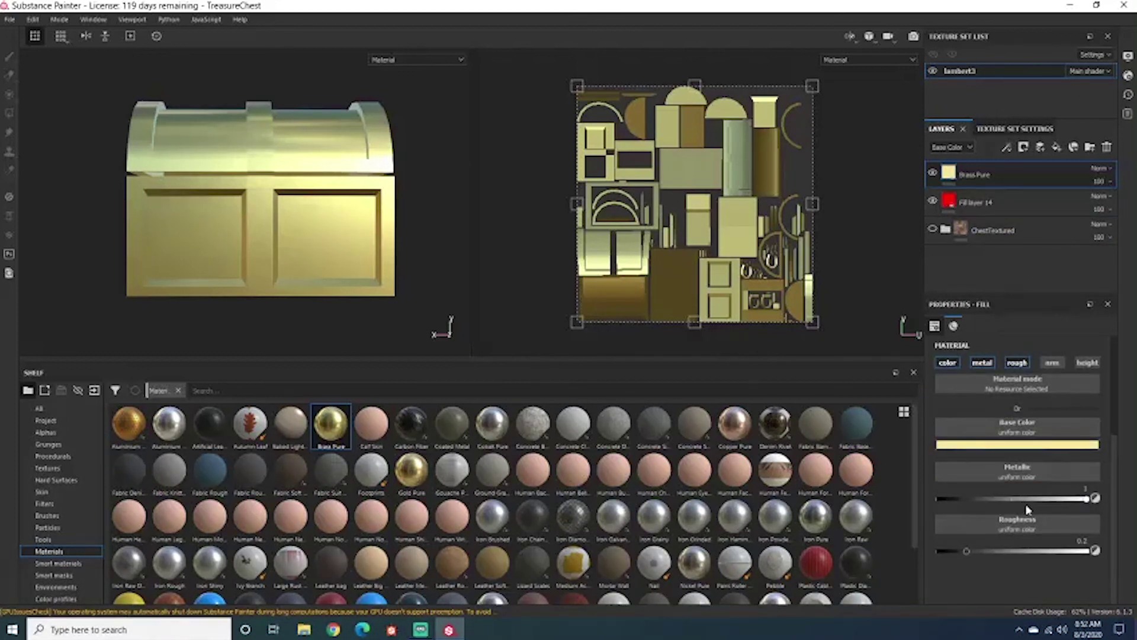
pyautogui.scroll(1, 1027, 510)
pyautogui.keyDown('alt'); pyautogui.moveTo(391, 278); pyautogui.dragTo(308, 256); pyautogui.keyUp('alt')
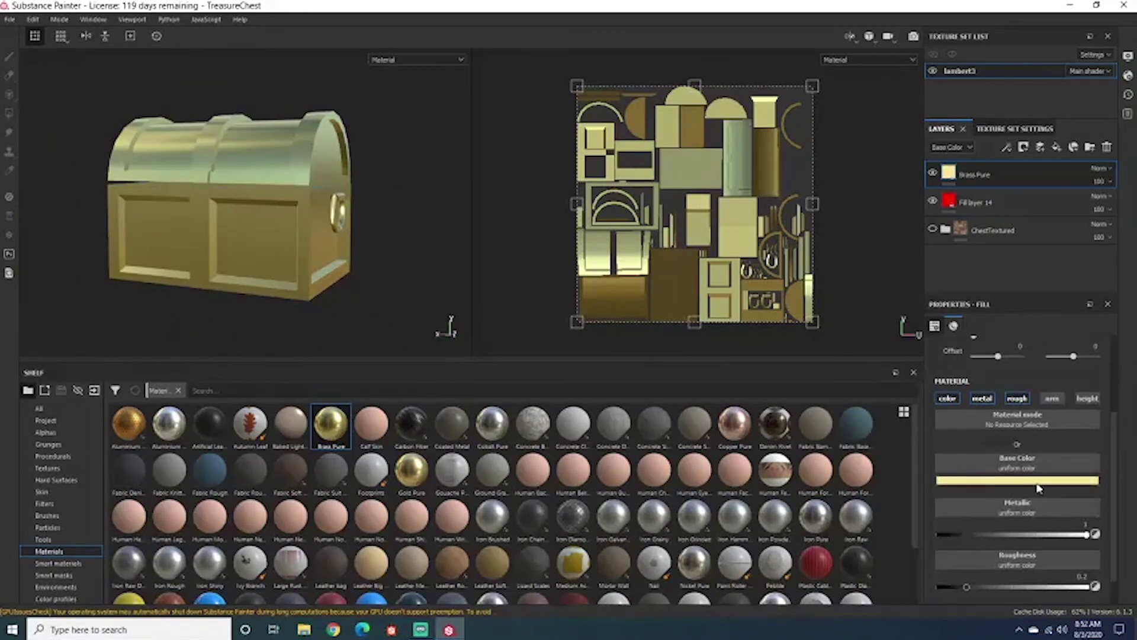
pyautogui.scroll(-1, 1066, 557)
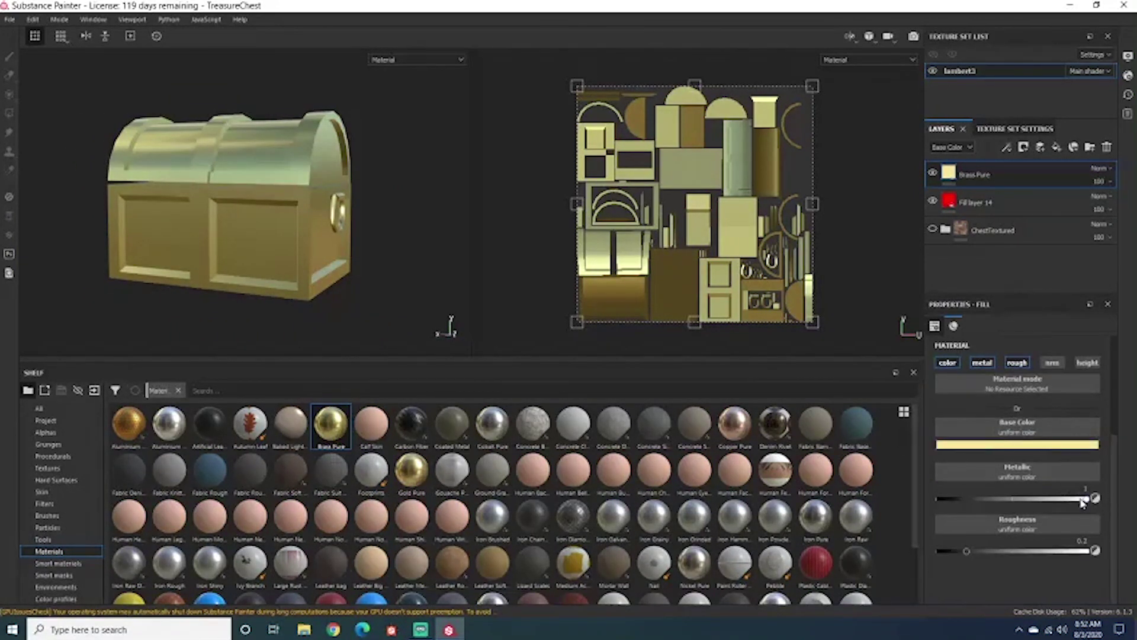
pyautogui.scroll(2, 177, 213)
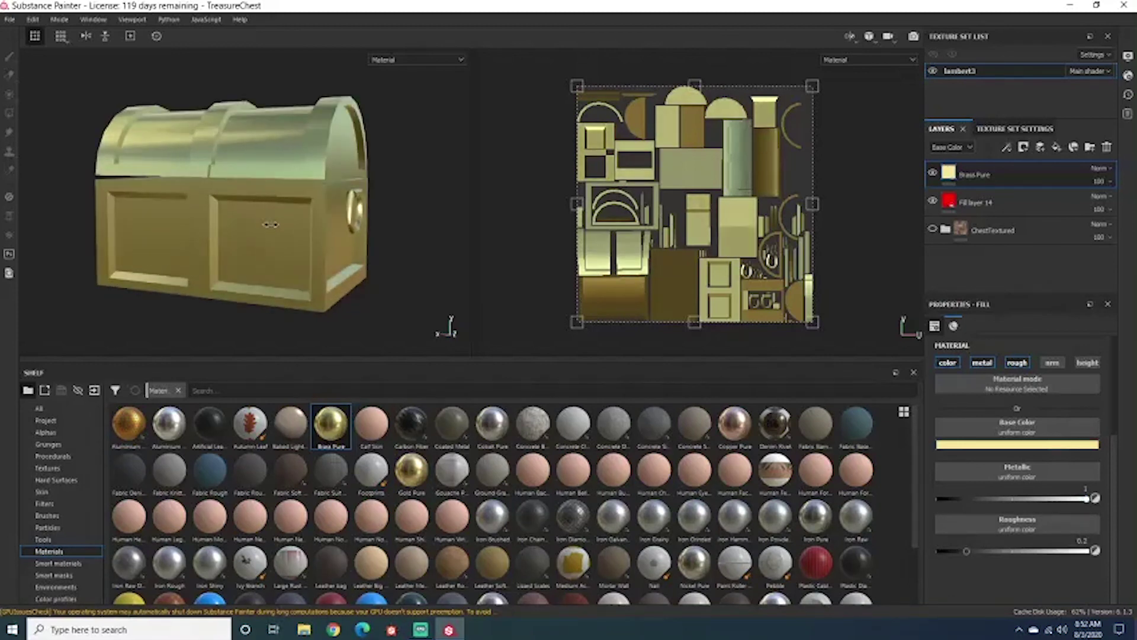
# Lower the Brass Pure layer's roughness to about 0.11 and its metallic to about 0.75.
pyautogui.keyDown('alt'); pyautogui.moveTo(270, 225); pyautogui.dragTo(353, 254); pyautogui.keyUp('alt')
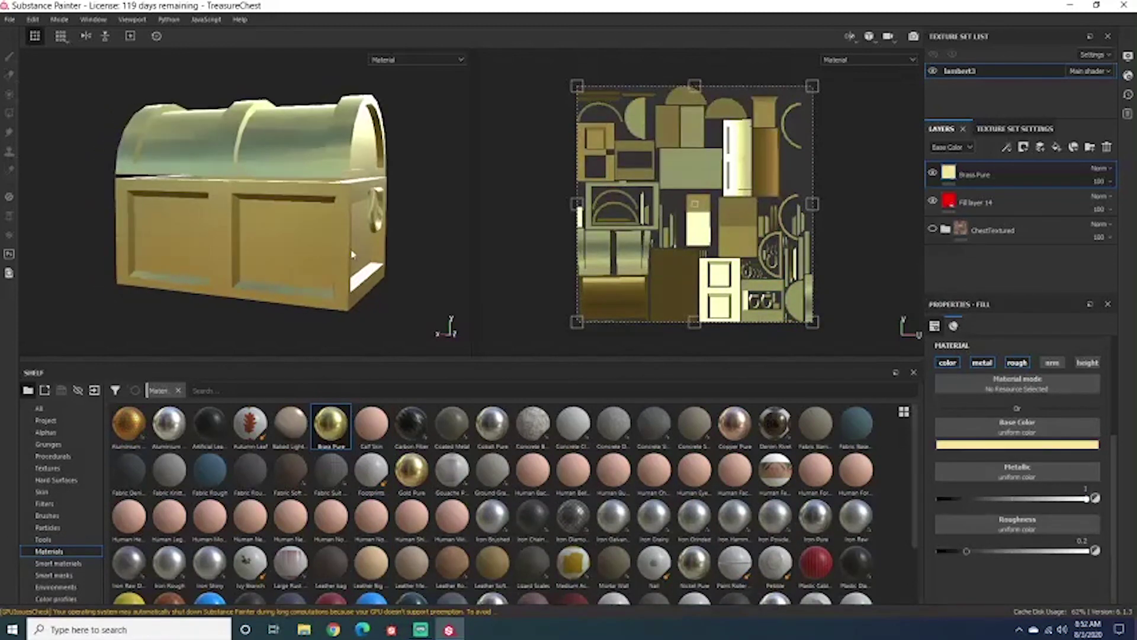
pyautogui.keyDown('alt'); pyautogui.moveTo(272, 271); pyautogui.dragTo(304, 276); pyautogui.keyUp('alt')
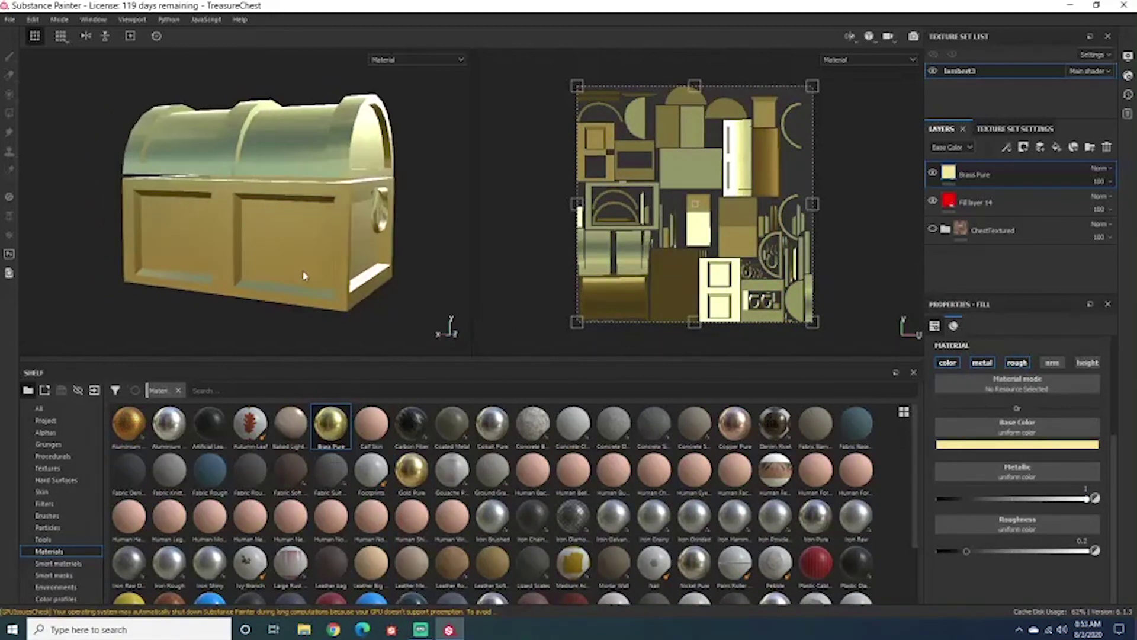
pyautogui.moveTo(966, 551); pyautogui.dragTo(951, 552)
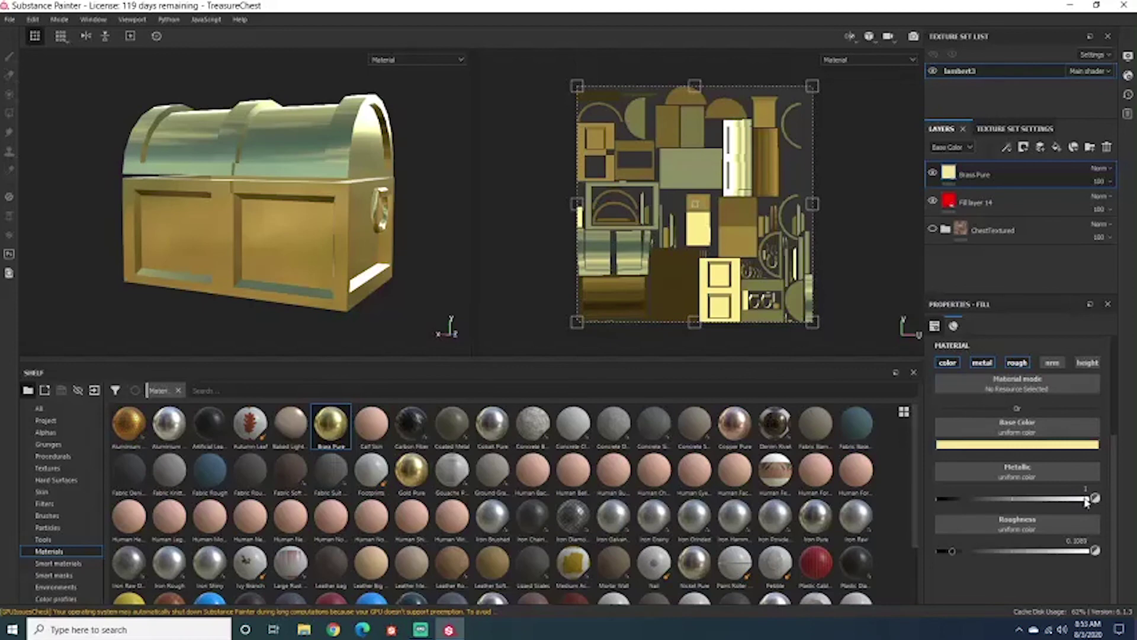
pyautogui.moveTo(1087, 501); pyautogui.dragTo(1051, 501)
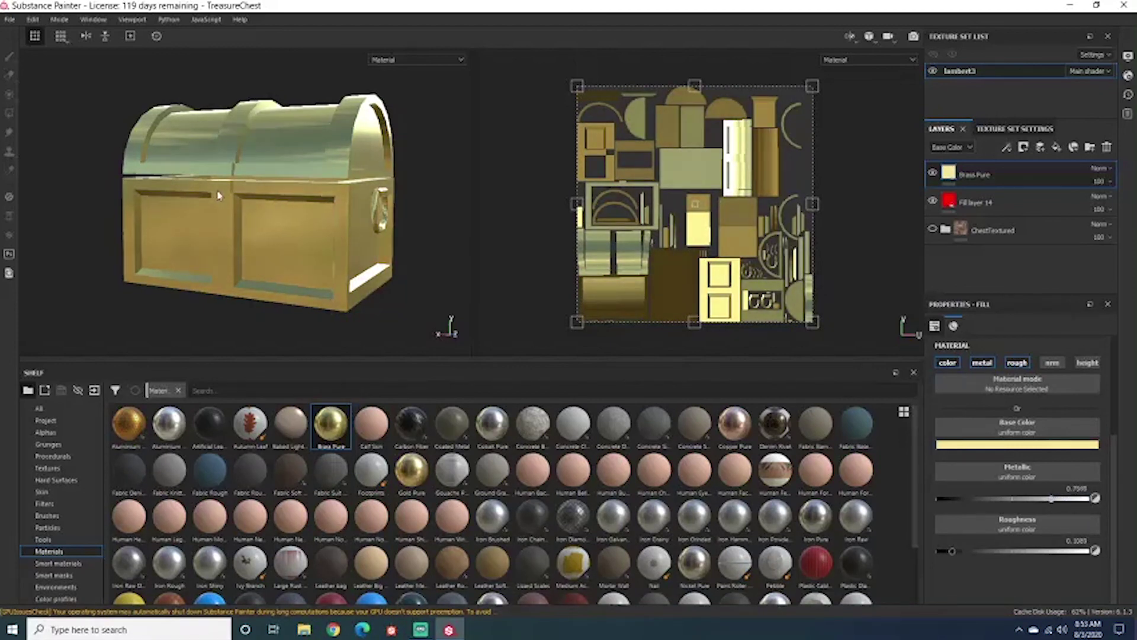
# Examine the brass reflections on the chest's lid, front and side from several angles.
pyautogui.keyDown('alt'); pyautogui.moveTo(218, 196); pyautogui.dragTo(248, 189); pyautogui.keyUp('alt')
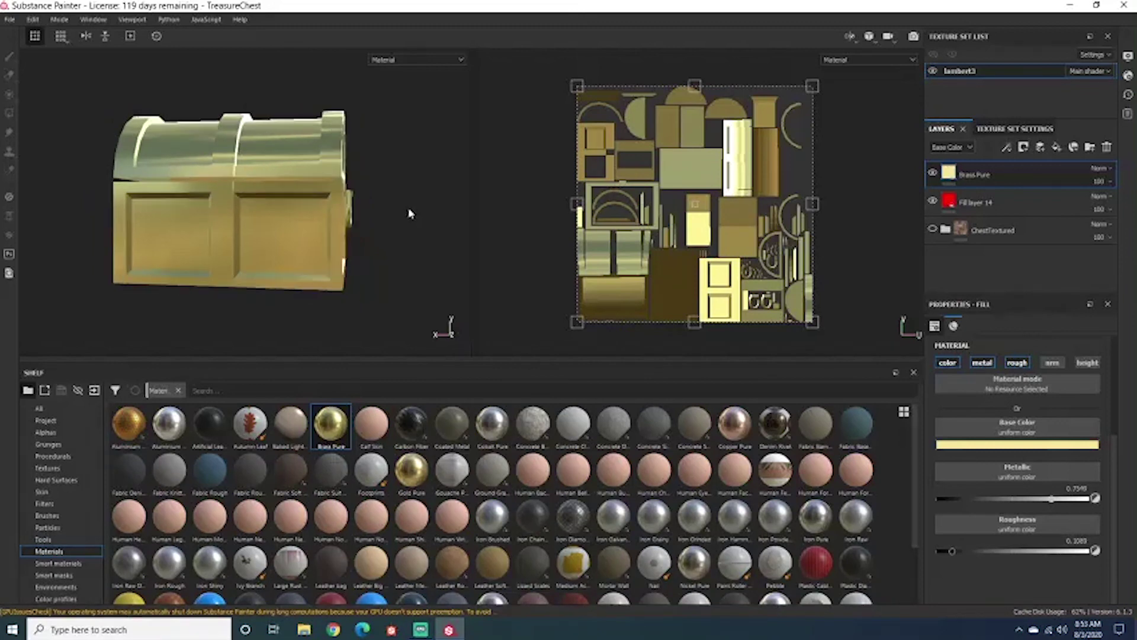
pyautogui.keyDown('alt'); pyautogui.moveTo(409, 211); pyautogui.dragTo(446, 223); pyautogui.keyUp('alt')
pyautogui.keyDown('alt'); pyautogui.moveTo(255, 226); pyautogui.dragTo(185, 183); pyautogui.keyUp('alt')
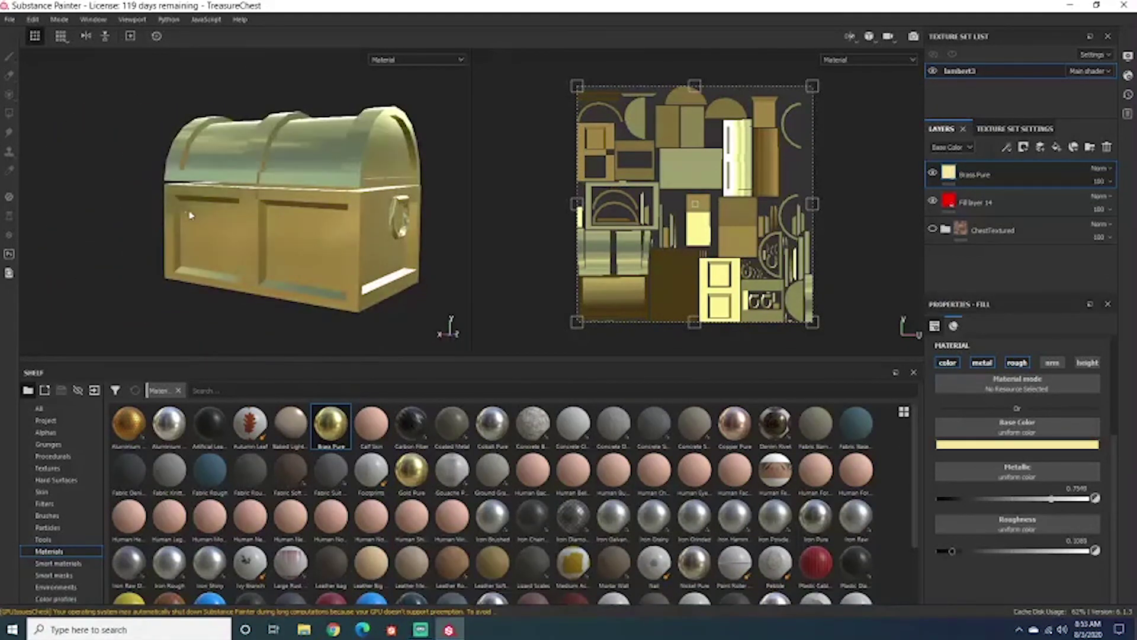
pyautogui.keyDown('alt'); pyautogui.keyDown('shift'); pyautogui.moveTo(300, 223); pyautogui.dragTo(248, 149); pyautogui.keyUp('shift'); pyautogui.keyUp('alt')
pyautogui.keyDown('alt'); pyautogui.moveTo(227, 189); pyautogui.dragTo(228, 220); pyautogui.keyUp('alt')
pyautogui.scroll(-3, 224, 215)
pyautogui.scroll(5, 231, 228)
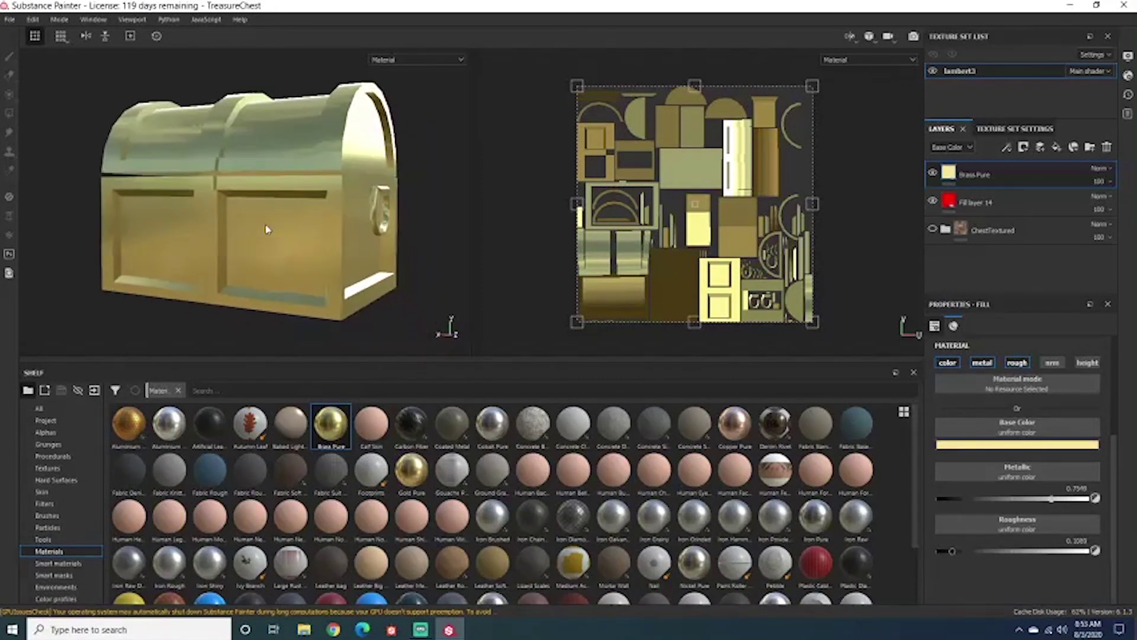
pyautogui.keyDown('alt'); pyautogui.moveTo(236, 246); pyautogui.dragTo(247, 249, button='middle'); pyautogui.keyUp('alt')
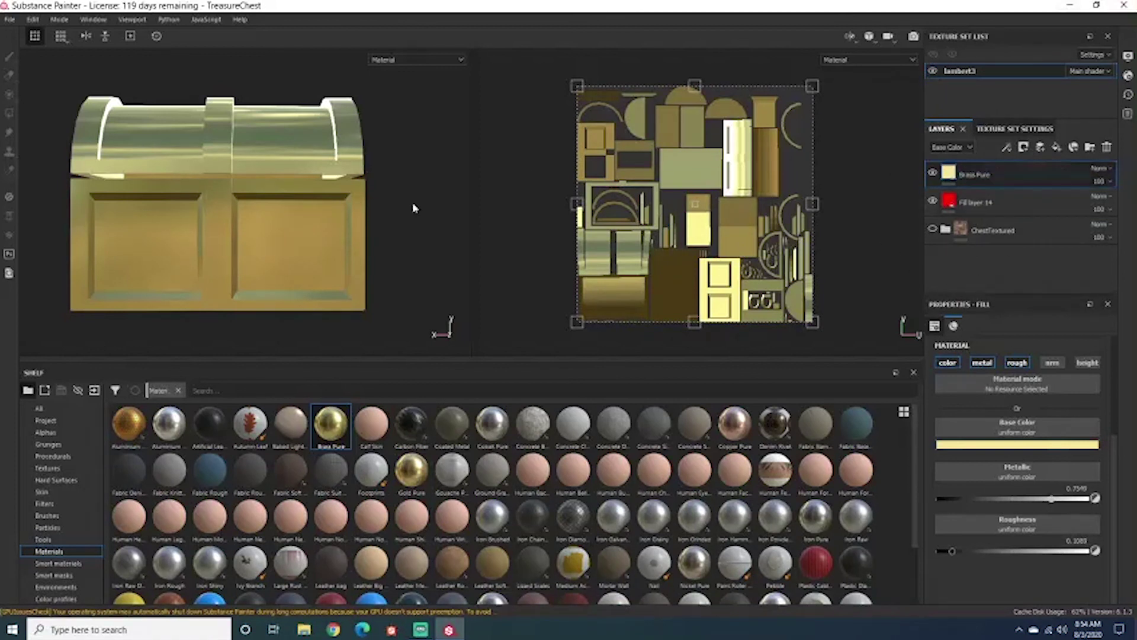
pyautogui.keyDown('alt'); pyautogui.moveTo(414, 208); pyautogui.dragTo(372, 211); pyautogui.keyUp('alt')
# Add a black mask to the Brass Pure layer.
pyautogui.rightClick(1030, 180)
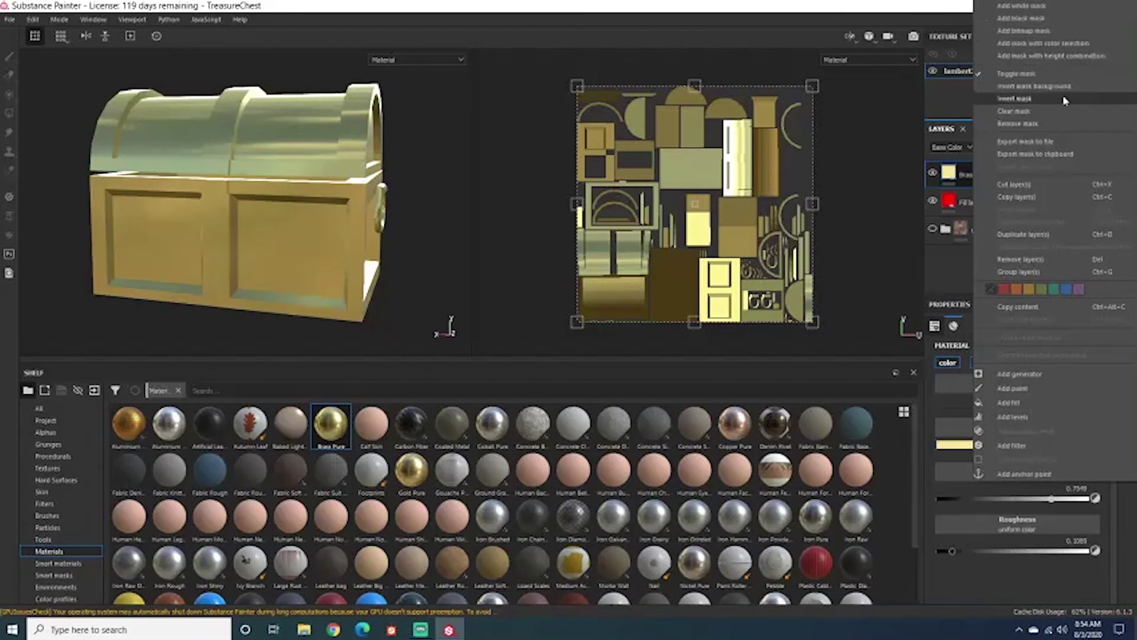
pyautogui.click(859, 176)
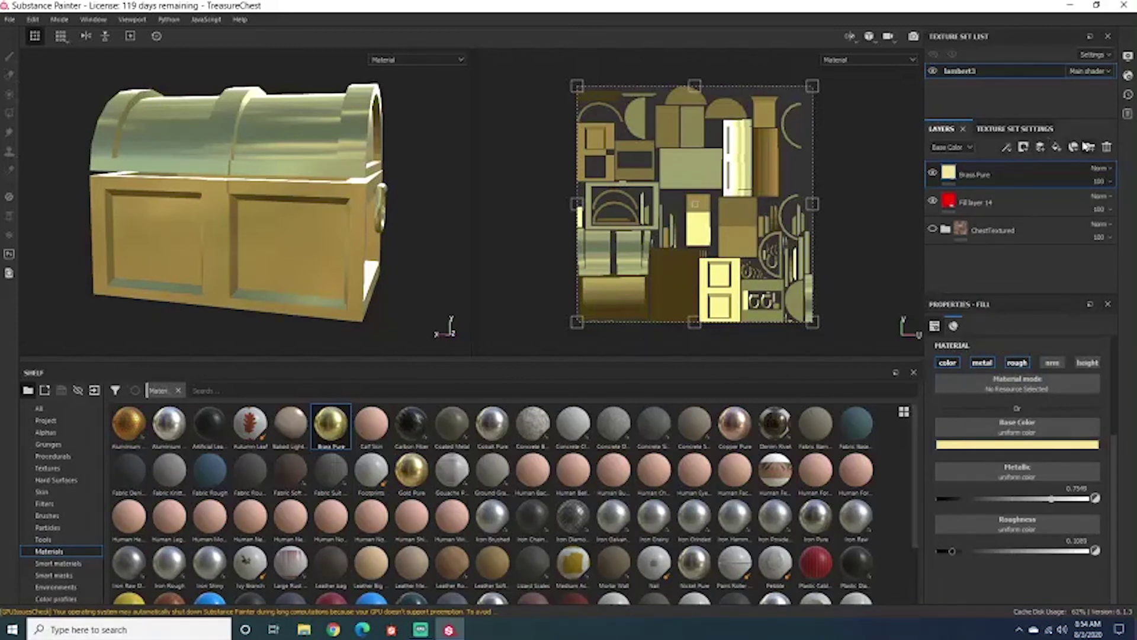
pyautogui.click(1025, 149)
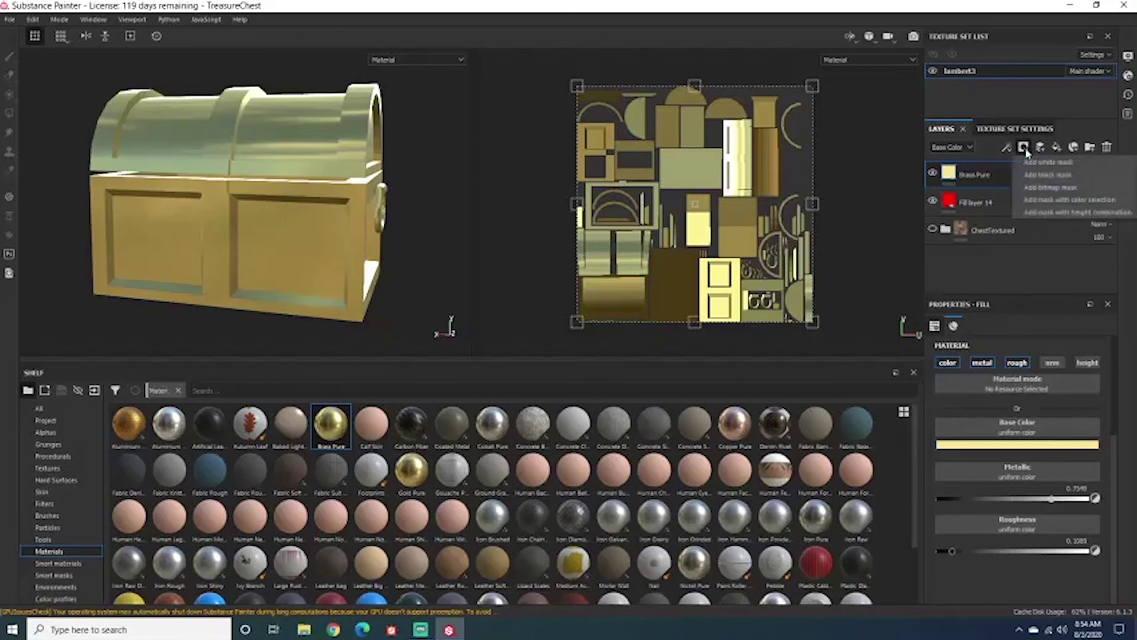
pyautogui.click(901, 180)
pyautogui.moveTo(367, 181)
pyautogui.keyDown('alt'); pyautogui.mouseDown()
pyautogui.moveTo(401, 185)
pyautogui.moveTo(403, 133)
pyautogui.moveTo(378, 193)
pyautogui.mouseUp(); pyautogui.keyUp('alt')
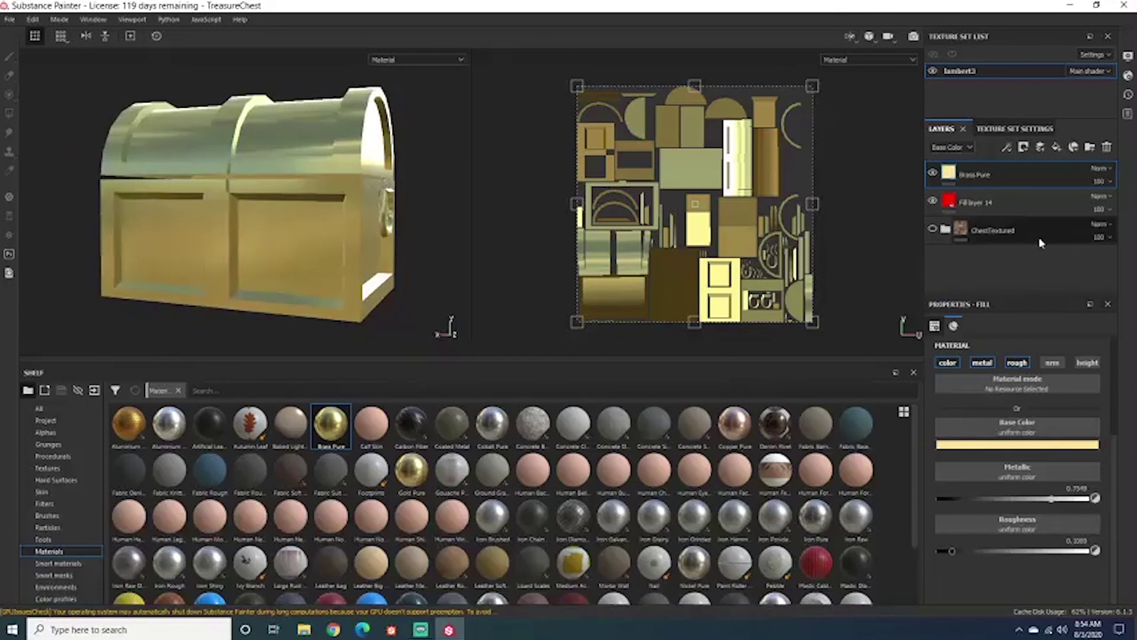
pyautogui.rightClick(1026, 175)
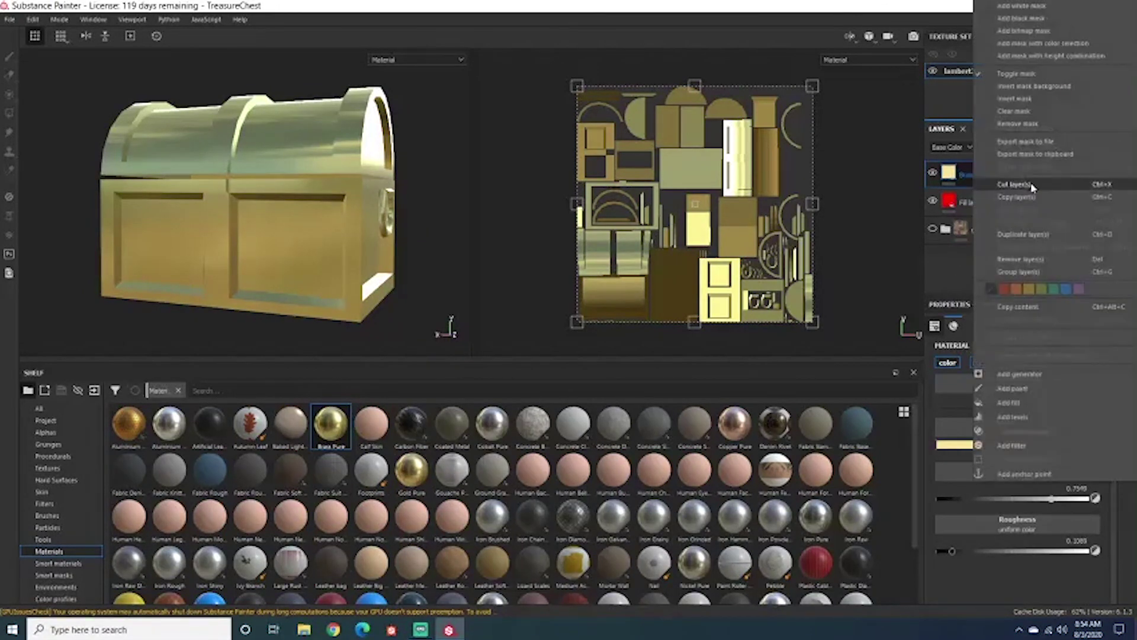
pyautogui.click(1021, 18)
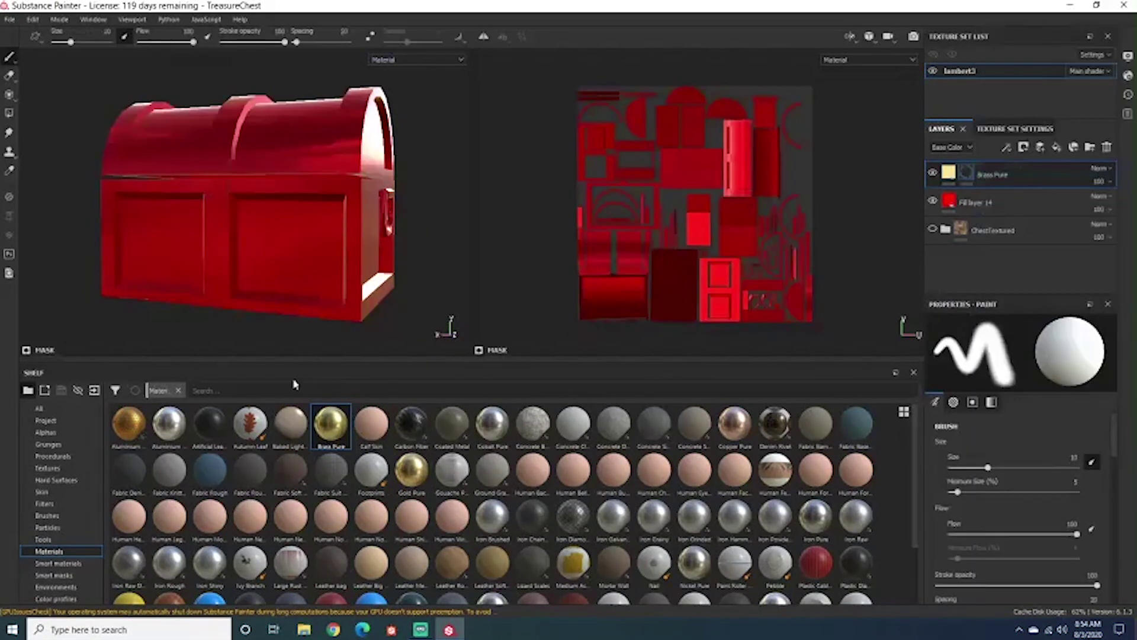
# Hide the red fill layer and rotate the environment lighting to brighten the front of the chest.
pyautogui.click(932, 202)
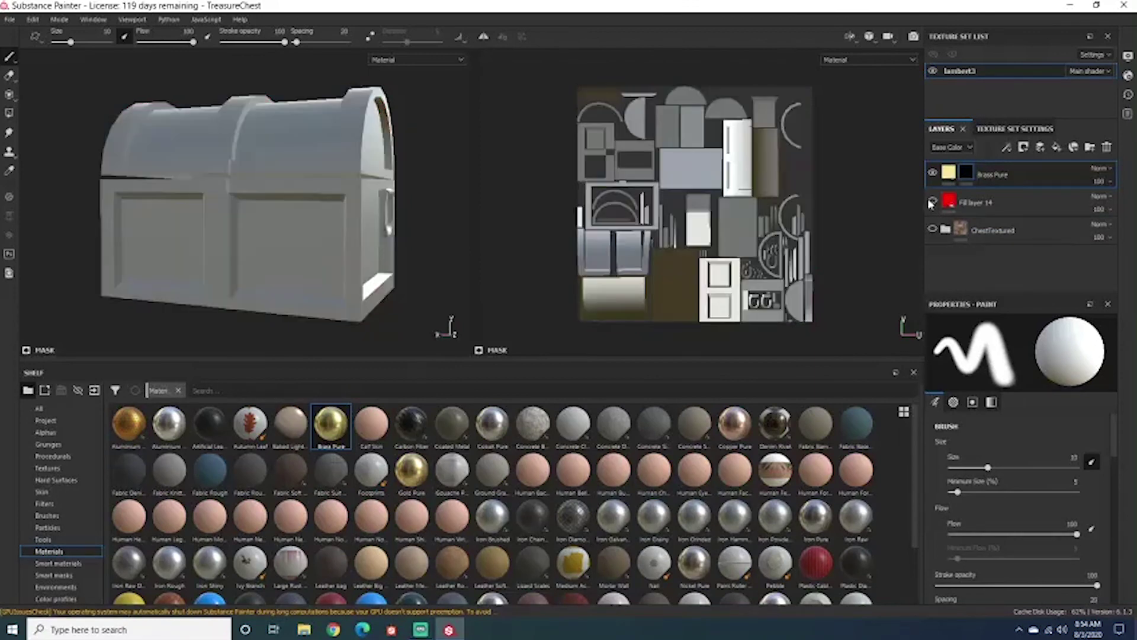
pyautogui.keyDown('shift'); pyautogui.moveTo(816, 255); pyautogui.dragTo(345, 189, button='right'); pyautogui.keyUp('shift')
pyautogui.keyDown('alt'); pyautogui.moveTo(346, 190); pyautogui.dragTo(361, 194); pyautogui.keyUp('alt')
pyautogui.keyDown('alt'); pyautogui.moveTo(337, 194); pyautogui.dragTo(310, 204, button='middle'); pyautogui.keyUp('alt')
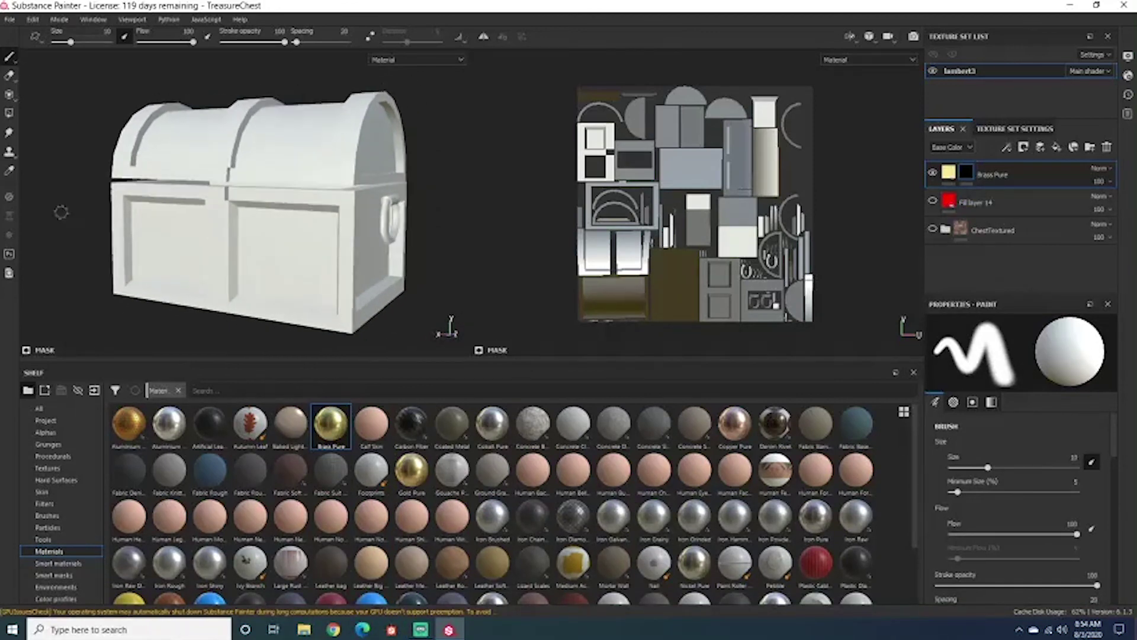
pyautogui.keyDown('alt'); pyautogui.moveTo(415, 184); pyautogui.dragTo(435, 198); pyautogui.keyUp('alt')
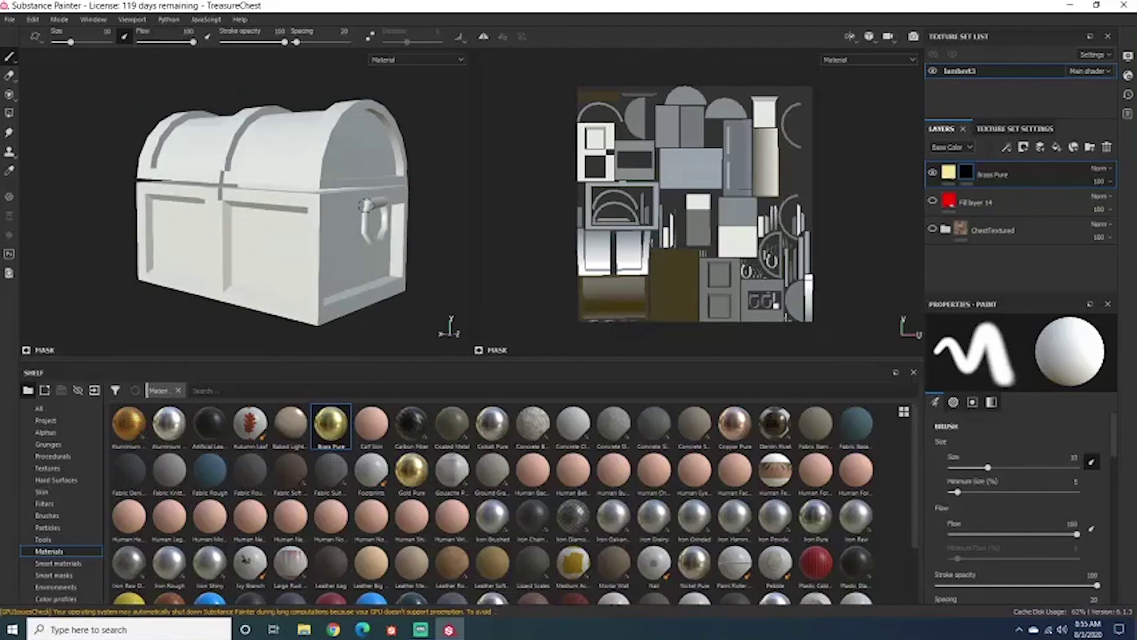
# Brush brass into the Brass Pure mask on the end of the lid's center band, just above the seam.
pyautogui.moveTo(283, 195)
pyautogui.keyDown('alt'); pyautogui.mouseDown()
pyautogui.moveTo(299, 195)
pyautogui.moveTo(228, 194)
pyautogui.moveTo(269, 206)
pyautogui.mouseUp(); pyautogui.keyUp('alt')
pyautogui.scroll(5, 140, 190)
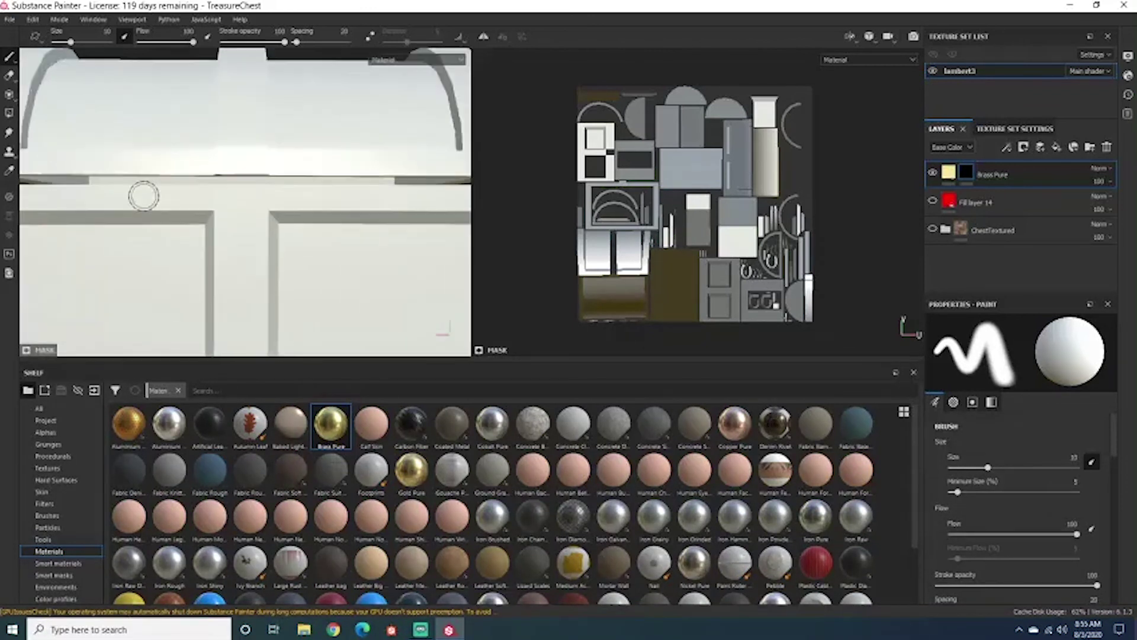
pyautogui.keyDown('alt'); pyautogui.moveTo(139, 193); pyautogui.dragTo(360, 205); pyautogui.keyUp('alt')
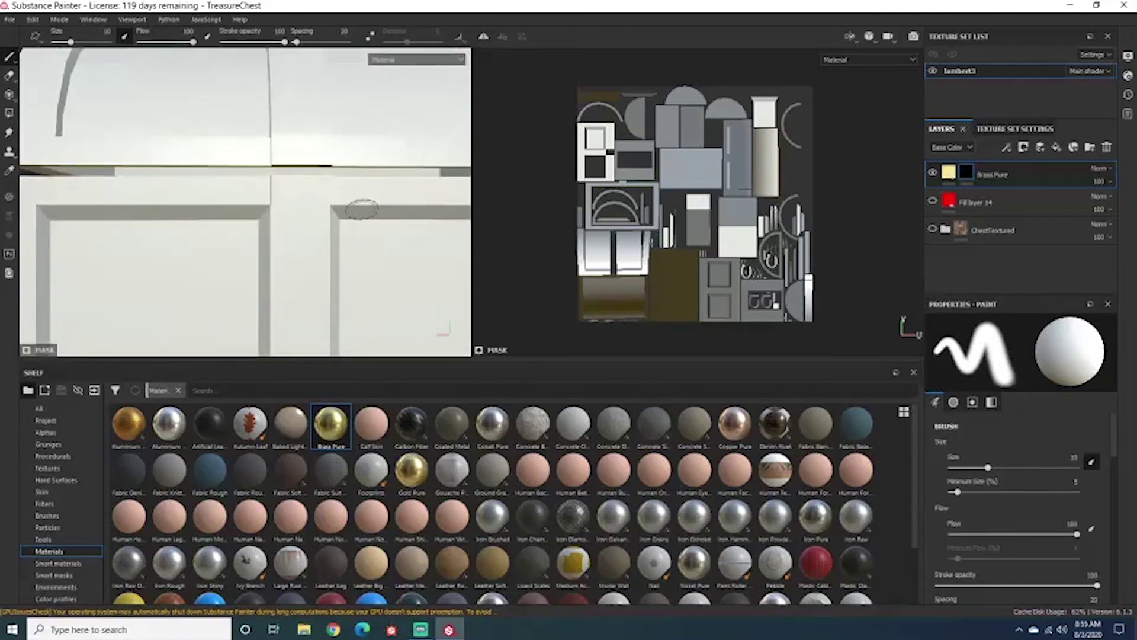
pyautogui.scroll(-4, 356, 202)
pyautogui.keyDown('alt'); pyautogui.moveTo(345, 192); pyautogui.dragTo(203, 182, button='middle'); pyautogui.keyUp('alt')
pyautogui.keyDown('alt'); pyautogui.moveTo(203, 182); pyautogui.dragTo(136, 192); pyautogui.keyUp('alt')
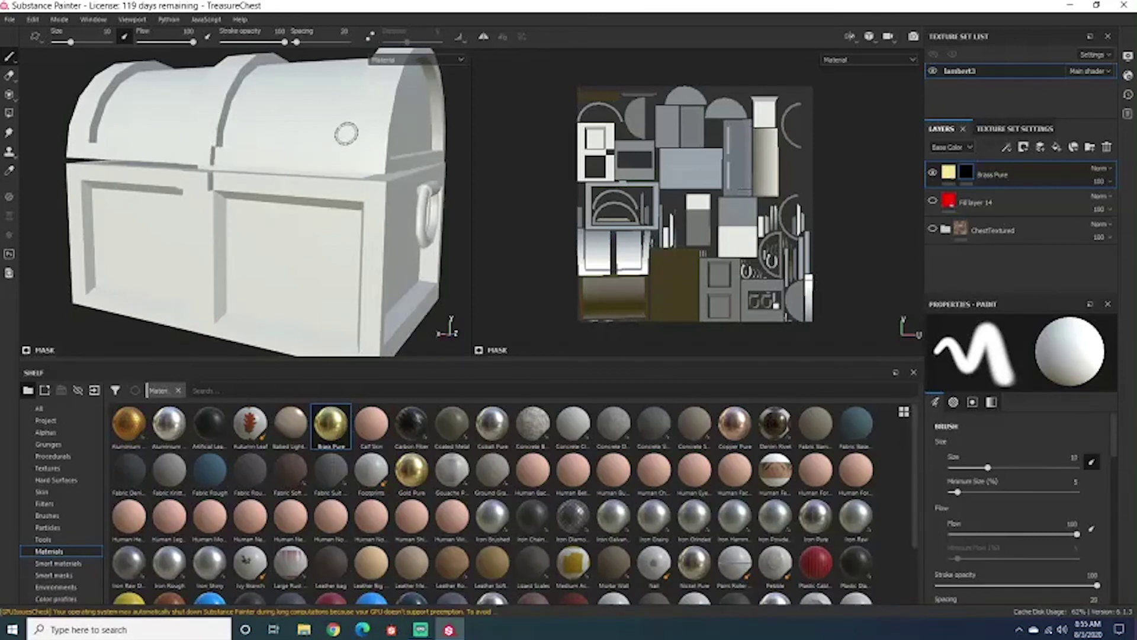
pyautogui.keyDown('alt'); pyautogui.moveTo(299, 157); pyautogui.dragTo(285, 160); pyautogui.keyUp('alt')
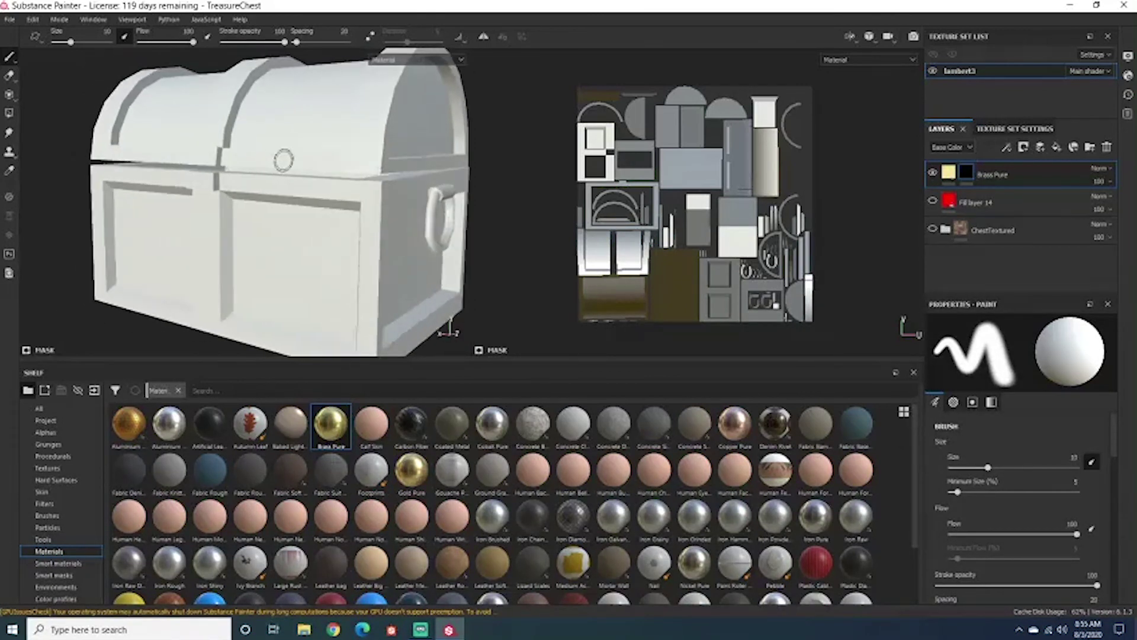
pyautogui.scroll(5, 195, 162)
pyautogui.scroll(3, 216, 181)
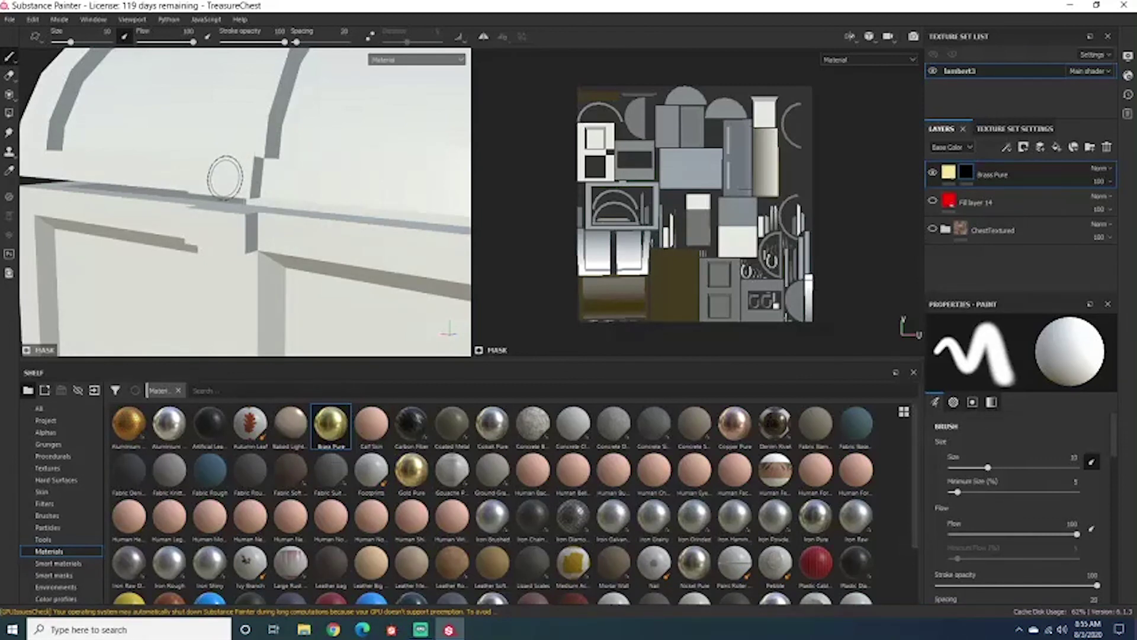
pyautogui.moveTo(214, 169)
pyautogui.mouseDown()
pyautogui.moveTo(251, 167)
pyautogui.moveTo(266, 209)
pyautogui.mouseUp()
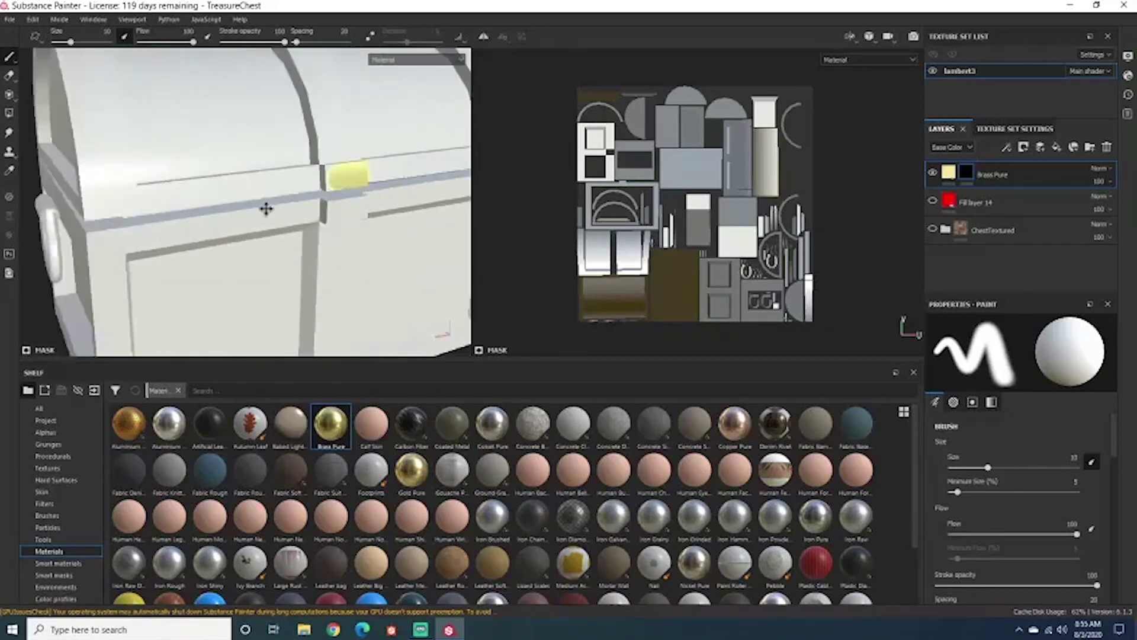
# Brush brass into the mask on the center block of the chest body, just below the lid seam.
pyautogui.scroll(-4, 266, 208)
pyautogui.scroll(7, 325, 179)
pyautogui.moveTo(325, 164)
pyautogui.mouseDown()
pyautogui.moveTo(266, 161)
pyautogui.moveTo(249, 165)
pyautogui.moveTo(265, 178)
pyautogui.moveTo(172, 190)
pyautogui.moveTo(260, 155)
pyautogui.moveTo(338, 183)
pyautogui.moveTo(389, 176)
pyautogui.moveTo(297, 218)
pyautogui.moveTo(314, 249)
pyautogui.mouseUp()
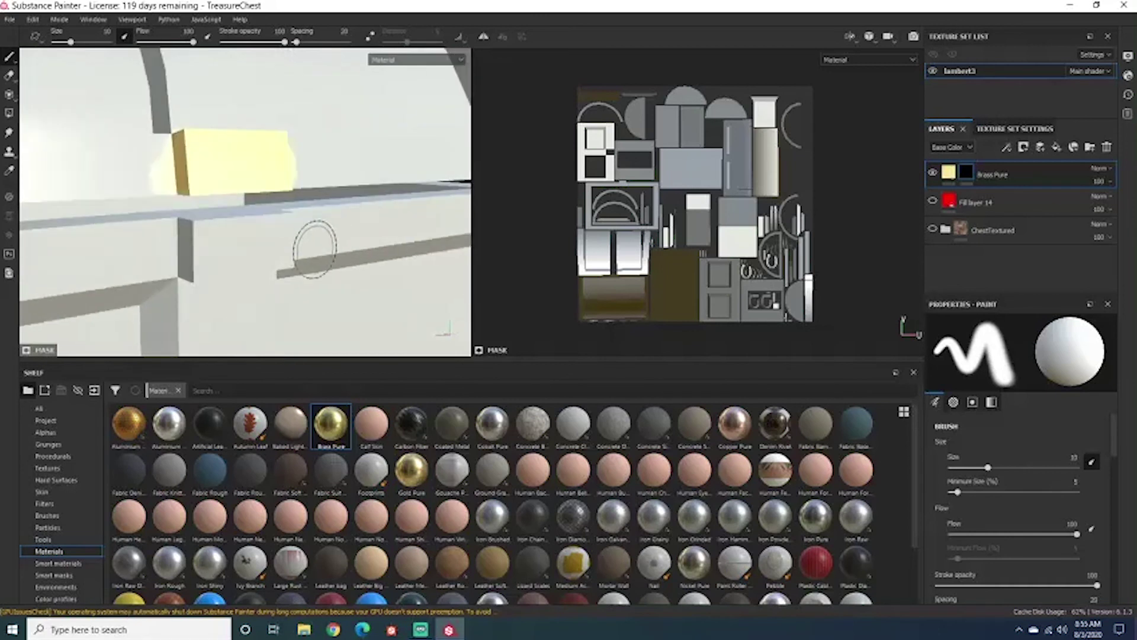
pyautogui.moveTo(243, 244)
pyautogui.mouseDown()
pyautogui.moveTo(231, 243)
pyautogui.moveTo(239, 234)
pyautogui.moveTo(189, 249)
pyautogui.moveTo(194, 260)
pyautogui.moveTo(234, 262)
pyautogui.moveTo(300, 254)
pyautogui.moveTo(196, 244)
pyautogui.mouseUp()
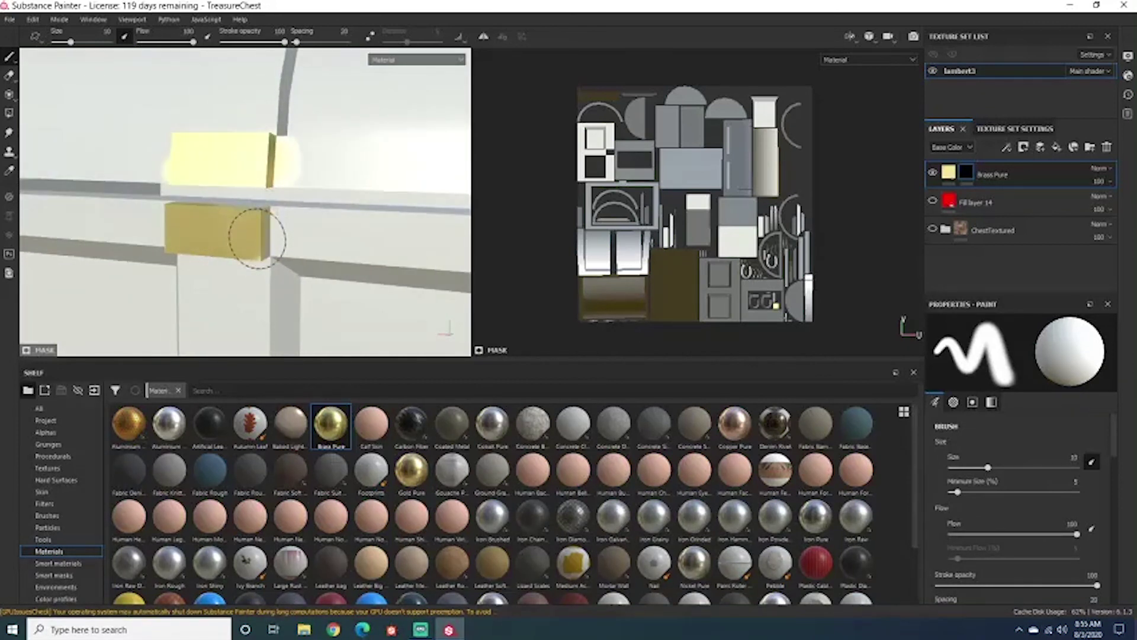
# Clear the painted brass from the Brass Pure layer's mask.
pyautogui.scroll(-4, 236, 247)
pyautogui.moveTo(234, 223)
pyautogui.keyDown('alt'); pyautogui.mouseDown()
pyautogui.moveTo(279, 237)
pyautogui.moveTo(400, 238)
pyautogui.moveTo(418, 252)
pyautogui.moveTo(326, 237)
pyautogui.mouseUp(); pyautogui.keyUp('alt')
pyautogui.scroll(-2, 278, 237)
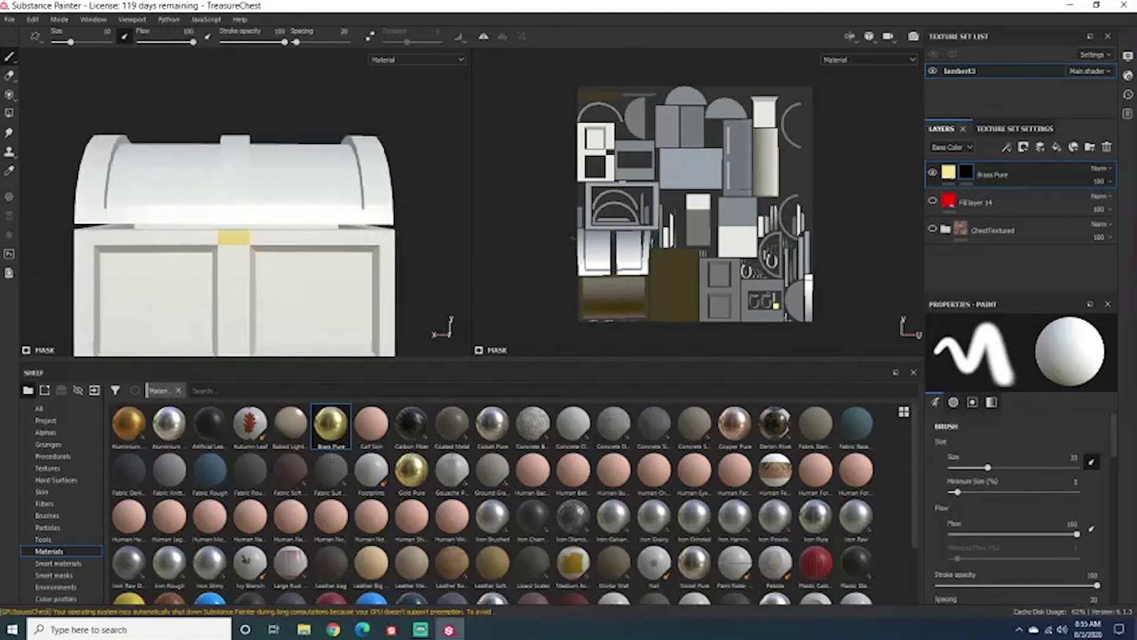
pyautogui.rightClick(967, 176)
pyautogui.click(1001, 288)
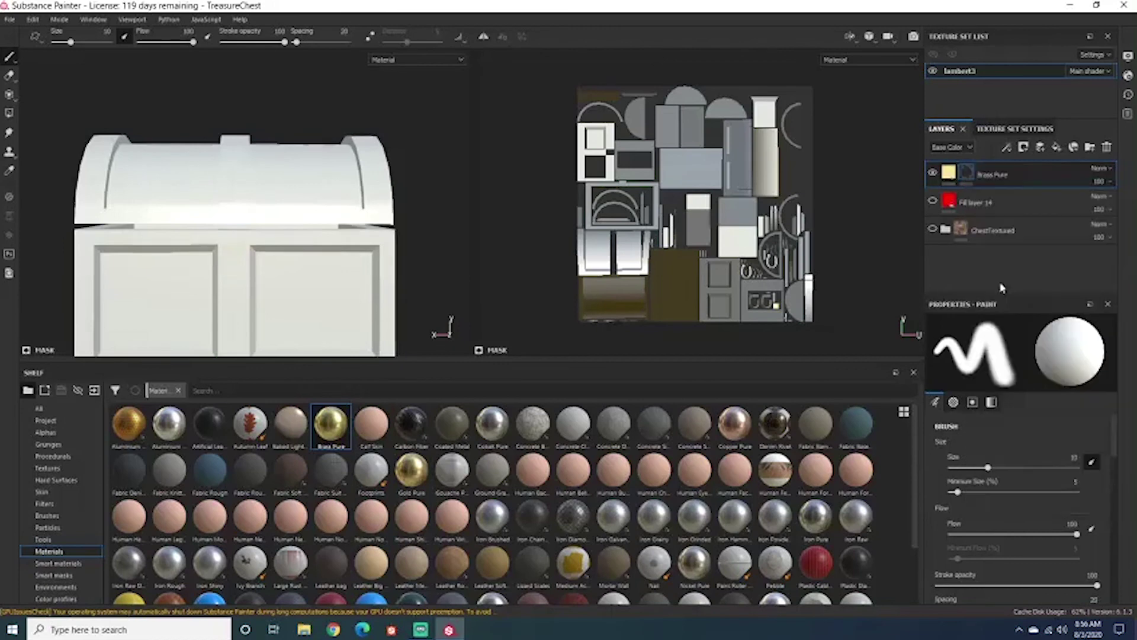
# Switch to the Polygon Fill tool and set its fill mode to UV chunk fill.
pyautogui.keyDown('alt'); pyautogui.moveTo(248, 242); pyautogui.dragTo(312, 204); pyautogui.keyUp('alt')
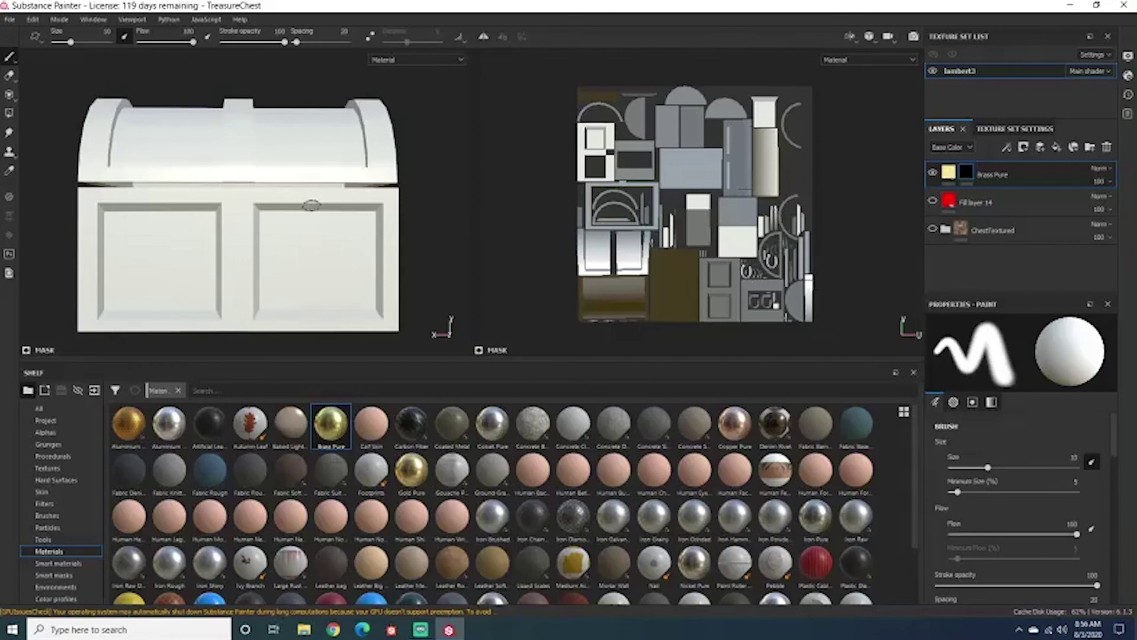
pyautogui.click(9, 114)
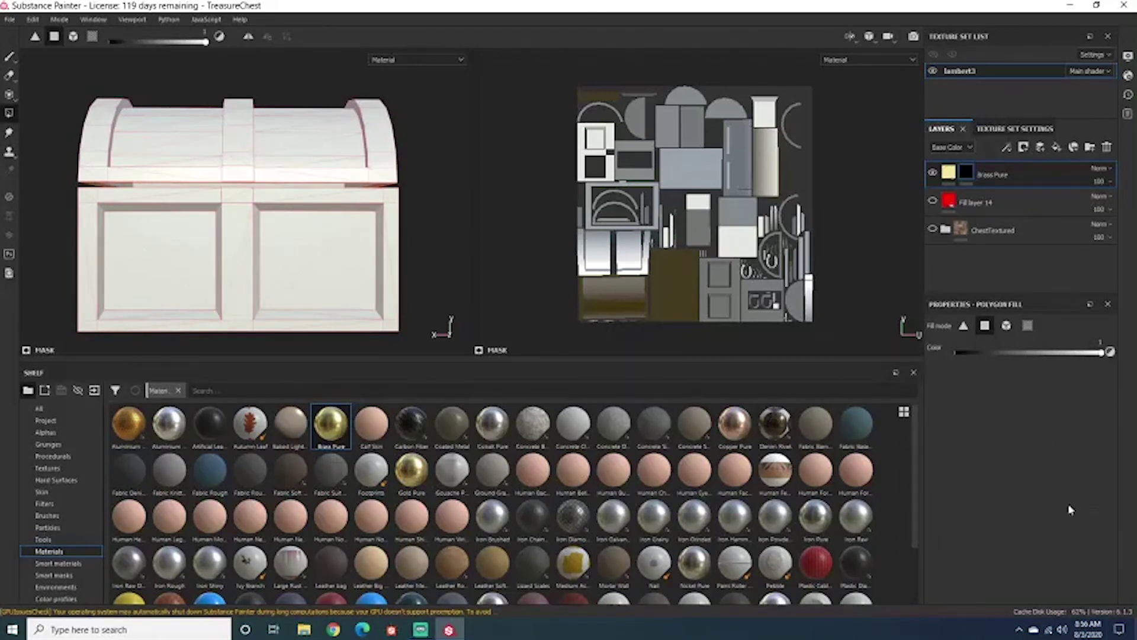
pyautogui.click(1027, 328)
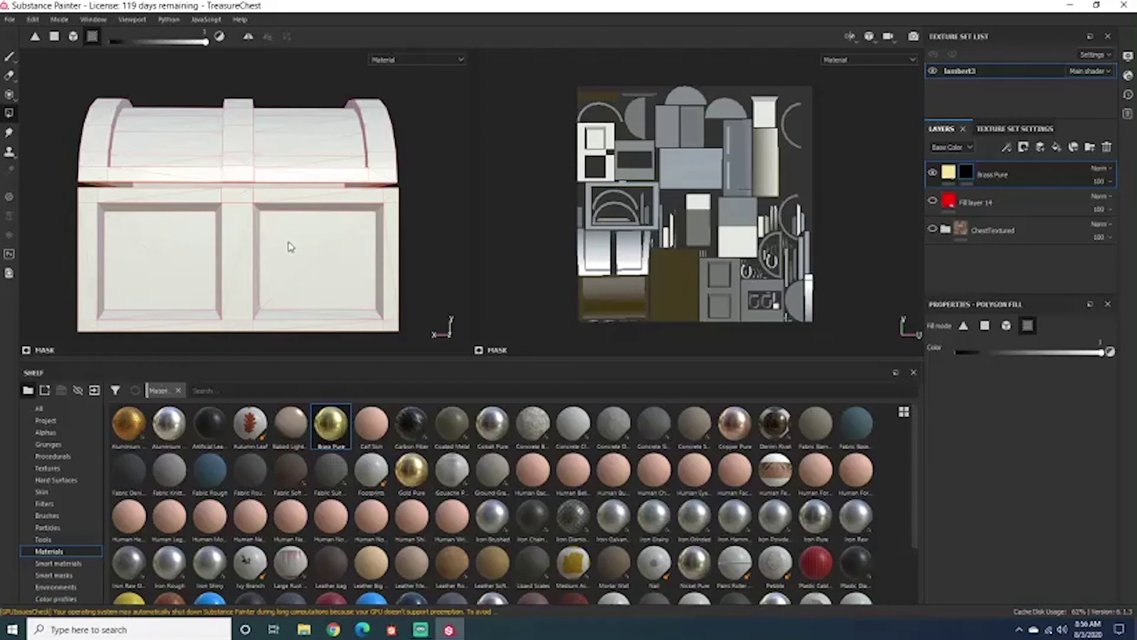
# Examine the polygon outlines on the chest's front and lid from several angles and distances.
pyautogui.keyDown('alt'); pyautogui.moveTo(290, 247); pyautogui.dragTo(255, 188); pyautogui.keyUp('alt')
pyautogui.scroll(5, 254, 188)
pyautogui.keyDown('alt'); pyautogui.moveTo(255, 188); pyautogui.dragTo(238, 187, button='middle'); pyautogui.keyUp('alt')
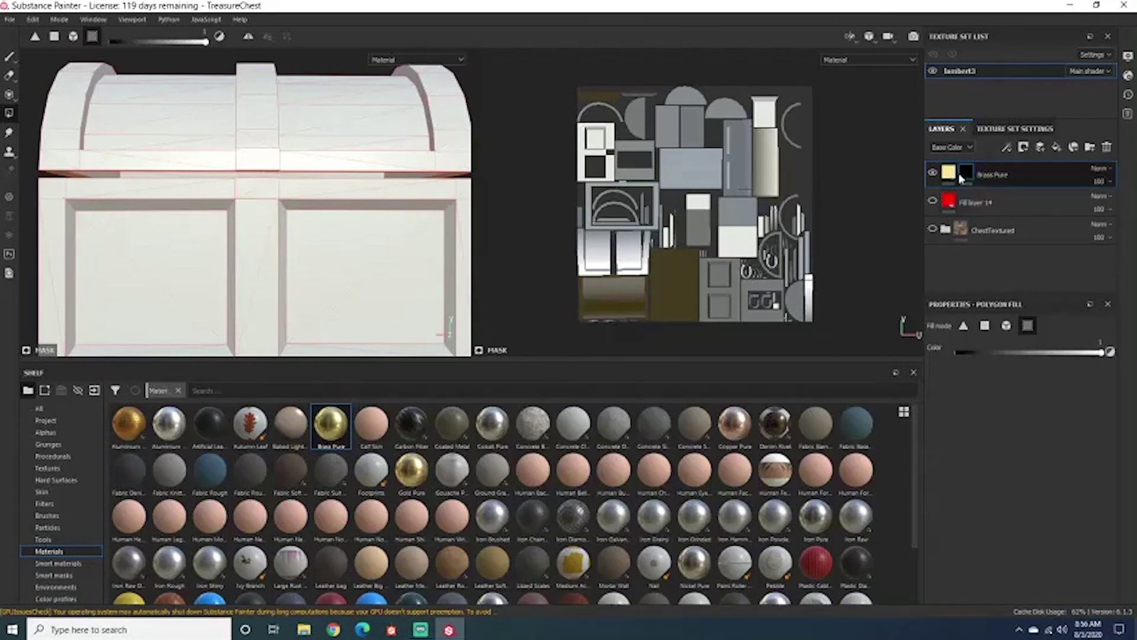
pyautogui.moveTo(414, 238)
pyautogui.keyDown('alt'); pyautogui.mouseDown()
pyautogui.moveTo(426, 267)
pyautogui.moveTo(421, 246)
pyautogui.mouseUp(); pyautogui.keyUp('alt')
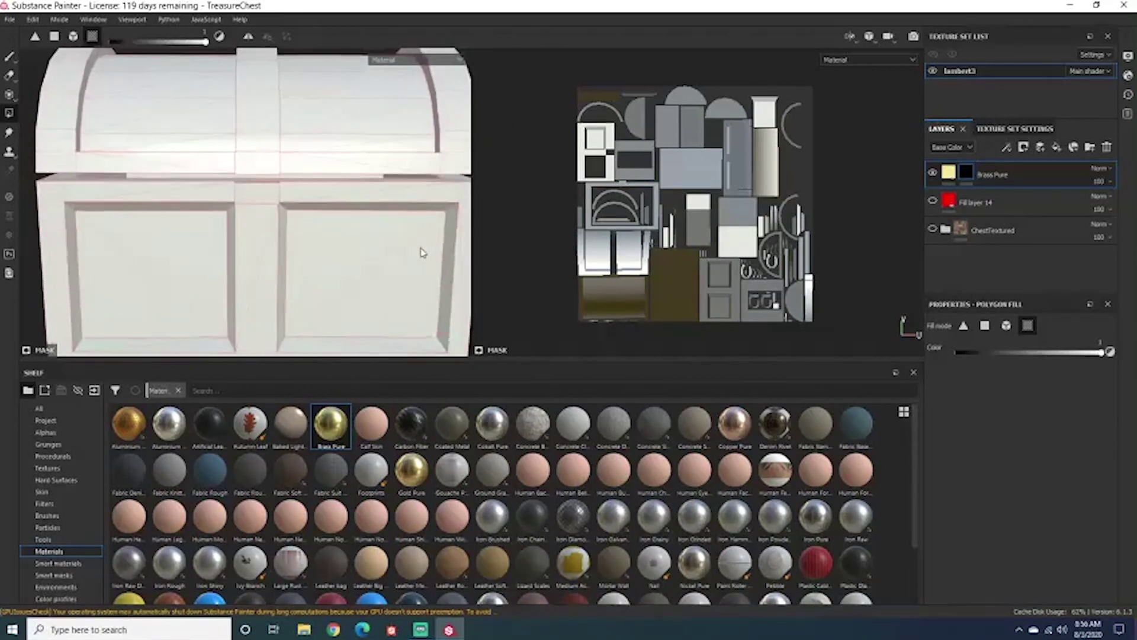
pyautogui.scroll(-5, 420, 249)
pyautogui.keyDown('alt'); pyautogui.moveTo(419, 247); pyautogui.dragTo(377, 255, button='middle'); pyautogui.keyUp('alt')
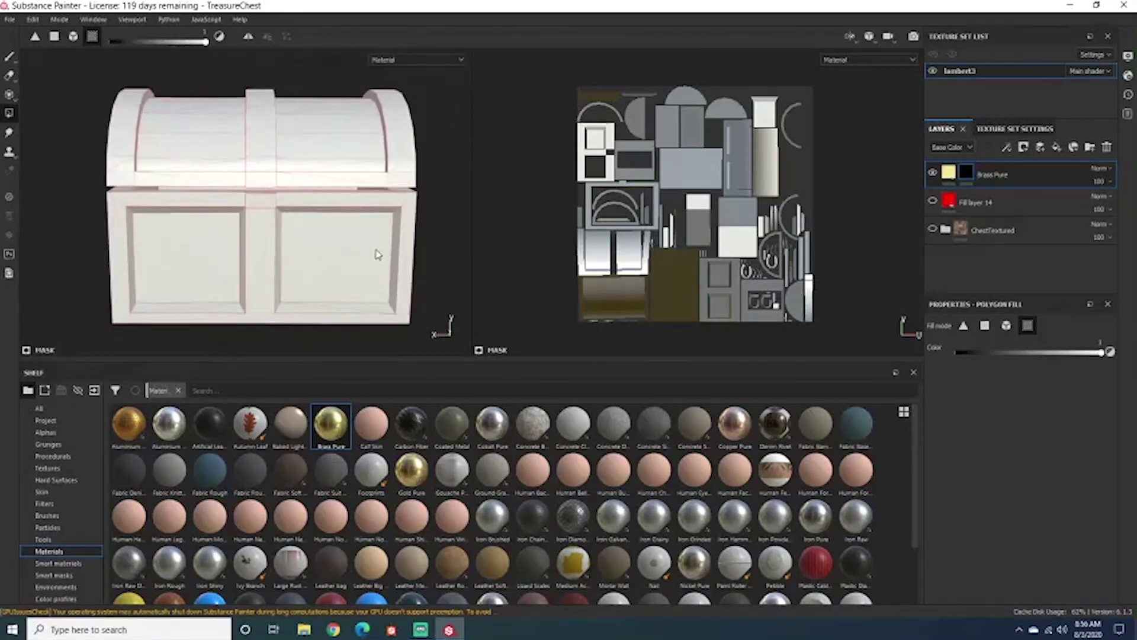
pyautogui.keyDown('alt'); pyautogui.moveTo(378, 255); pyautogui.dragTo(303, 220); pyautogui.keyUp('alt')
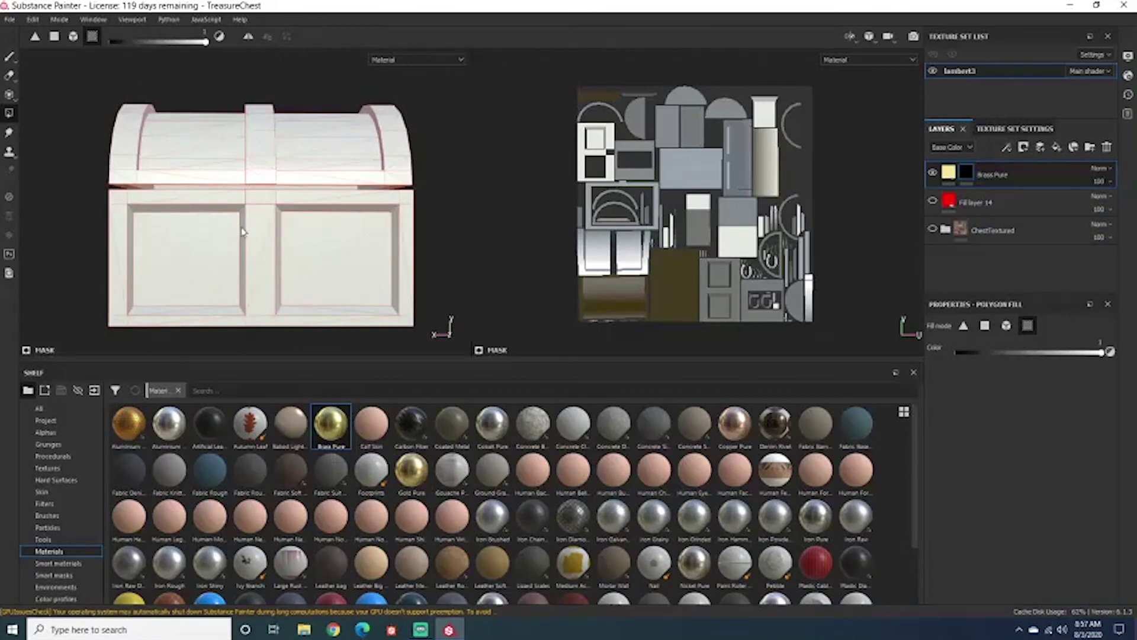
pyautogui.scroll(3, 299, 236)
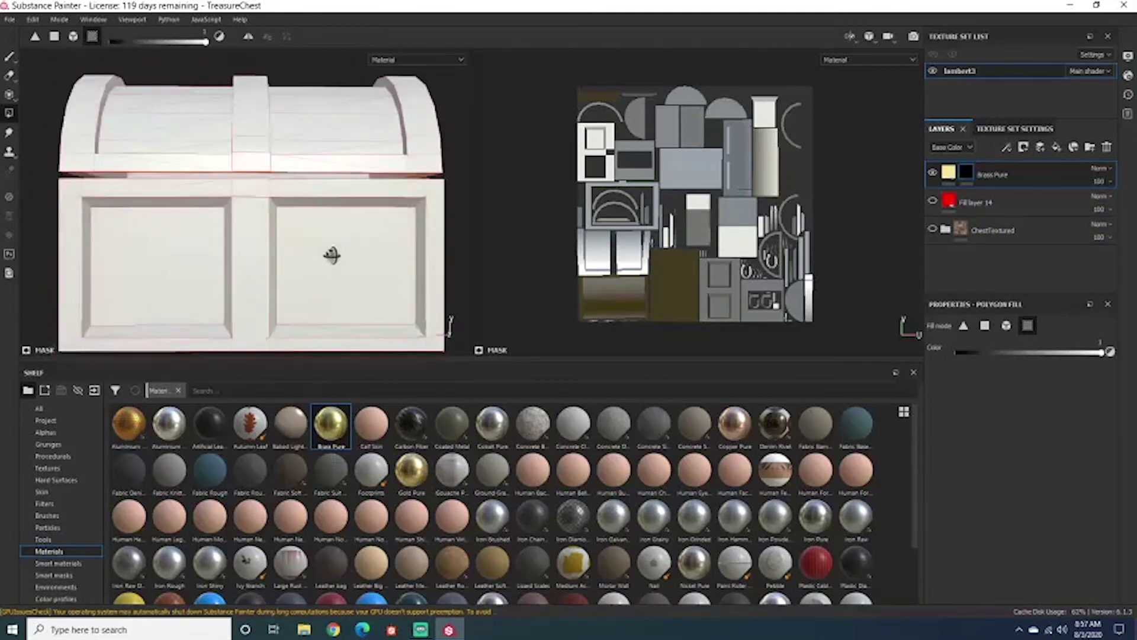
# Fill the UV chunk of the lid's center strap with brass, using a mask color of 1.
pyautogui.moveTo(1031, 352); pyautogui.dragTo(935, 356)
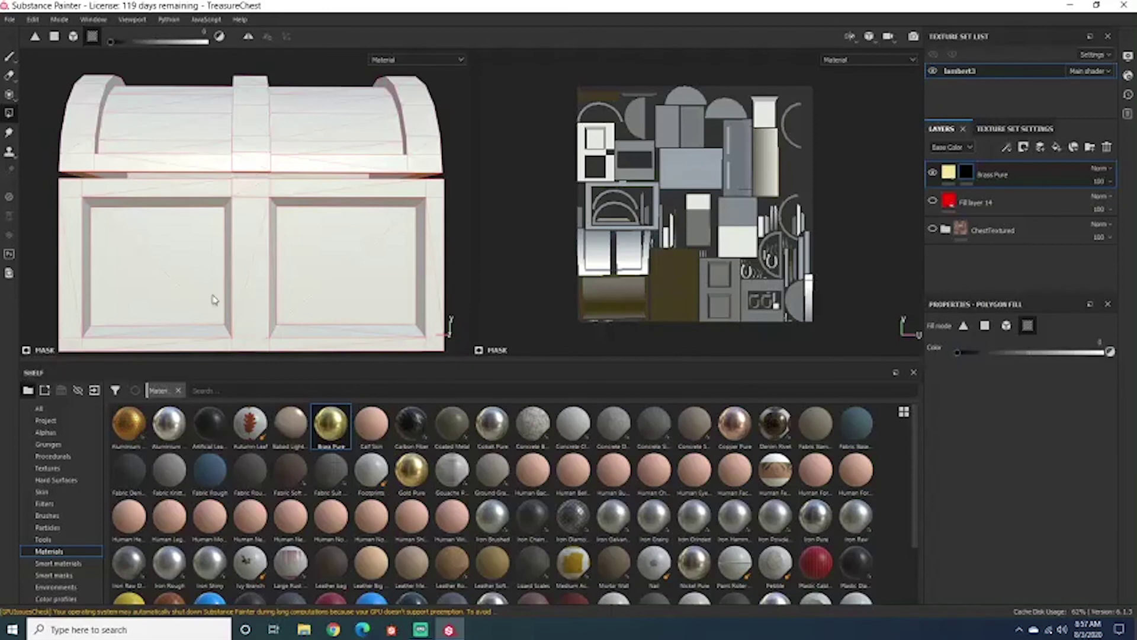
pyautogui.keyDown('alt'); pyautogui.moveTo(215, 300); pyautogui.dragTo(310, 251); pyautogui.keyUp('alt')
pyautogui.click(241, 169)
pyautogui.keyDown('alt'); pyautogui.moveTo(312, 160); pyautogui.dragTo(89, 113); pyautogui.keyUp('alt')
pyautogui.keyDown('shift'); pyautogui.moveTo(164, 202); pyautogui.dragTo(253, 223, button='right'); pyautogui.keyUp('shift')
pyautogui.scroll(-2, 242, 223)
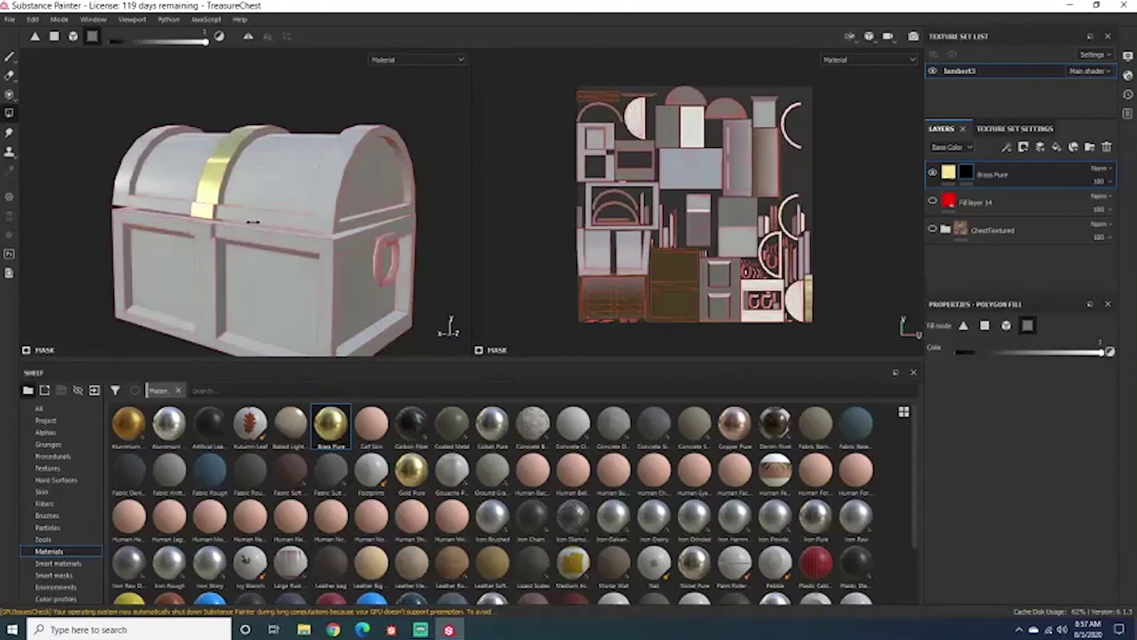
pyautogui.keyDown('alt'); pyautogui.moveTo(257, 236); pyautogui.dragTo(276, 235); pyautogui.keyUp('alt')
pyautogui.keyDown('alt'); pyautogui.moveTo(276, 235); pyautogui.dragTo(277, 214, button='middle'); pyautogui.keyUp('alt')
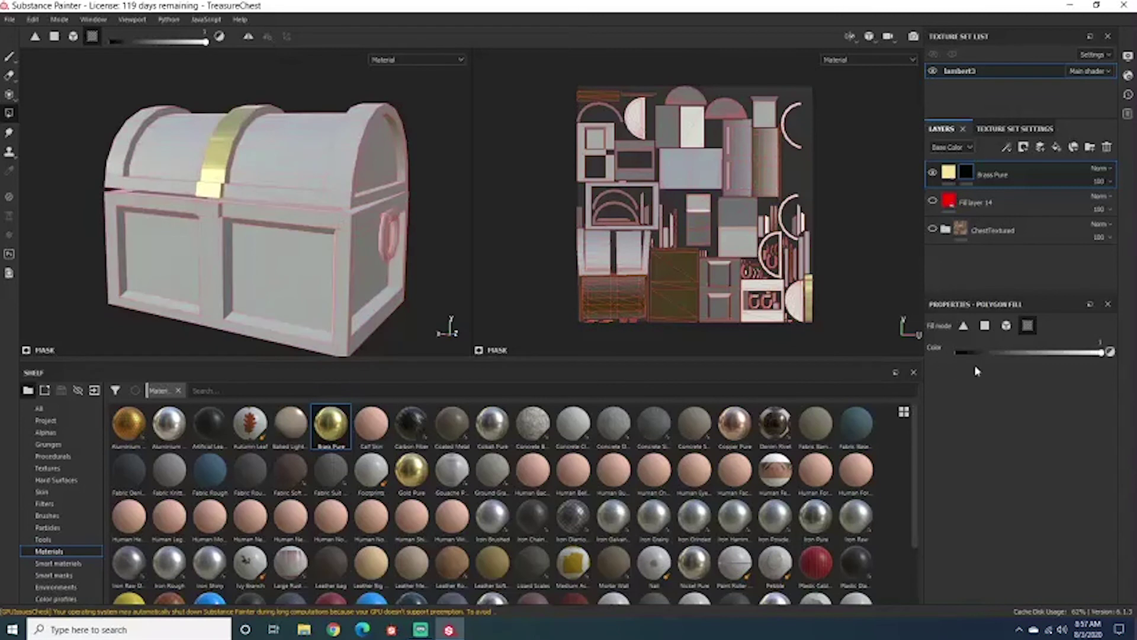
# Set the mask fill color to 0 and remove the brass from the lid's center strap.
pyautogui.moveTo(995, 357); pyautogui.dragTo(919, 363)
pyautogui.click(220, 166)
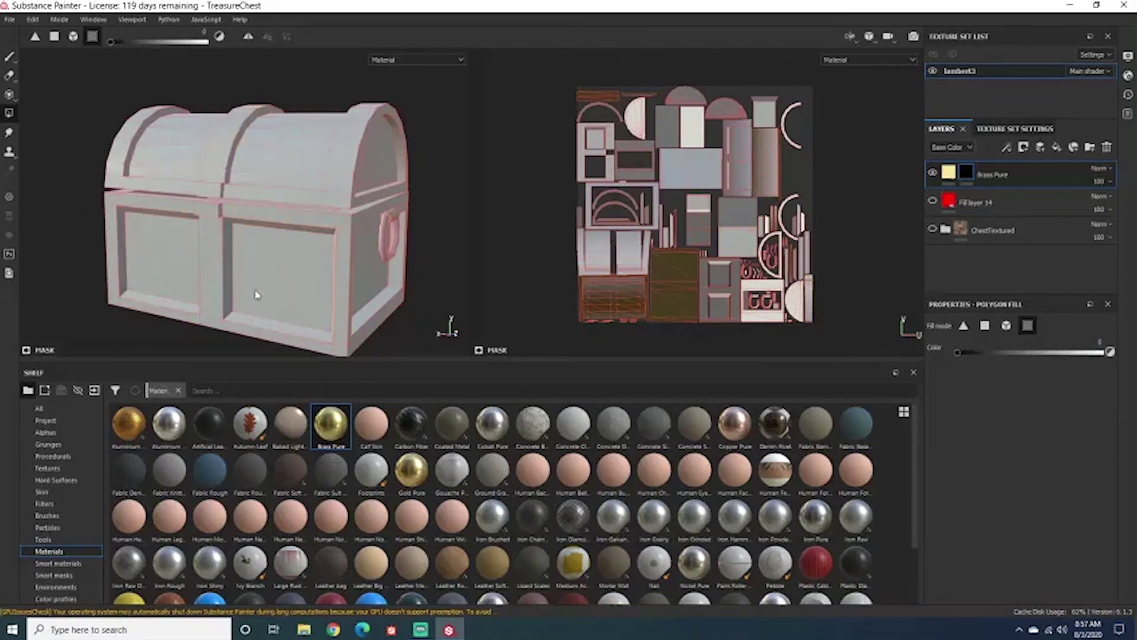
pyautogui.keyDown('alt'); pyautogui.moveTo(265, 287); pyautogui.dragTo(286, 284); pyautogui.keyUp('alt')
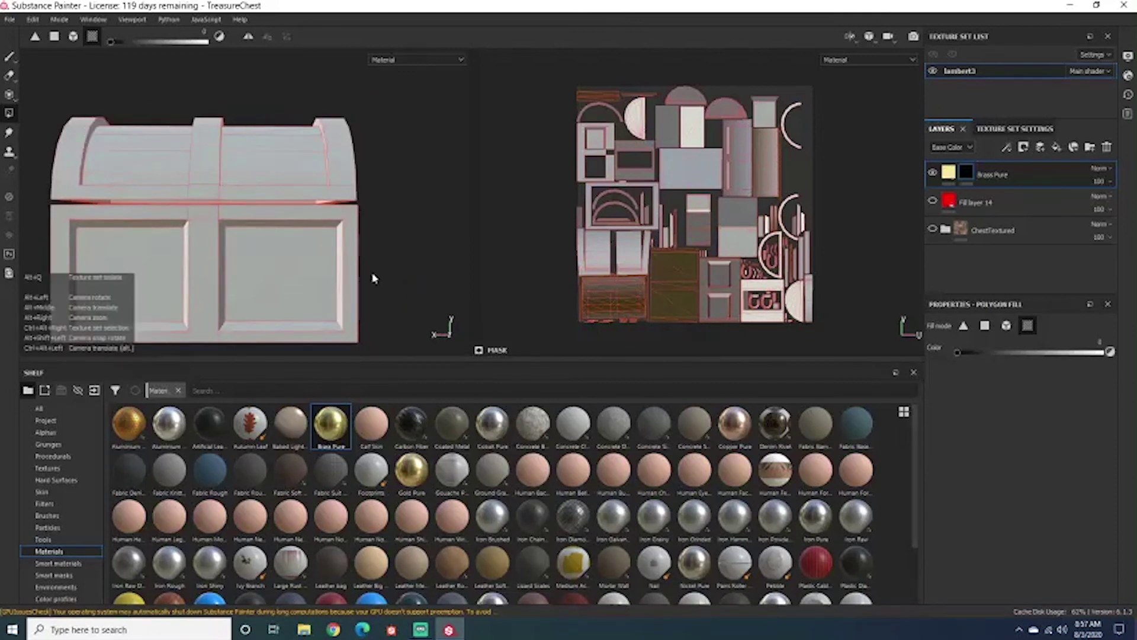
pyautogui.keyDown('alt'); pyautogui.moveTo(373, 277); pyautogui.dragTo(536, 268); pyautogui.keyUp('alt')
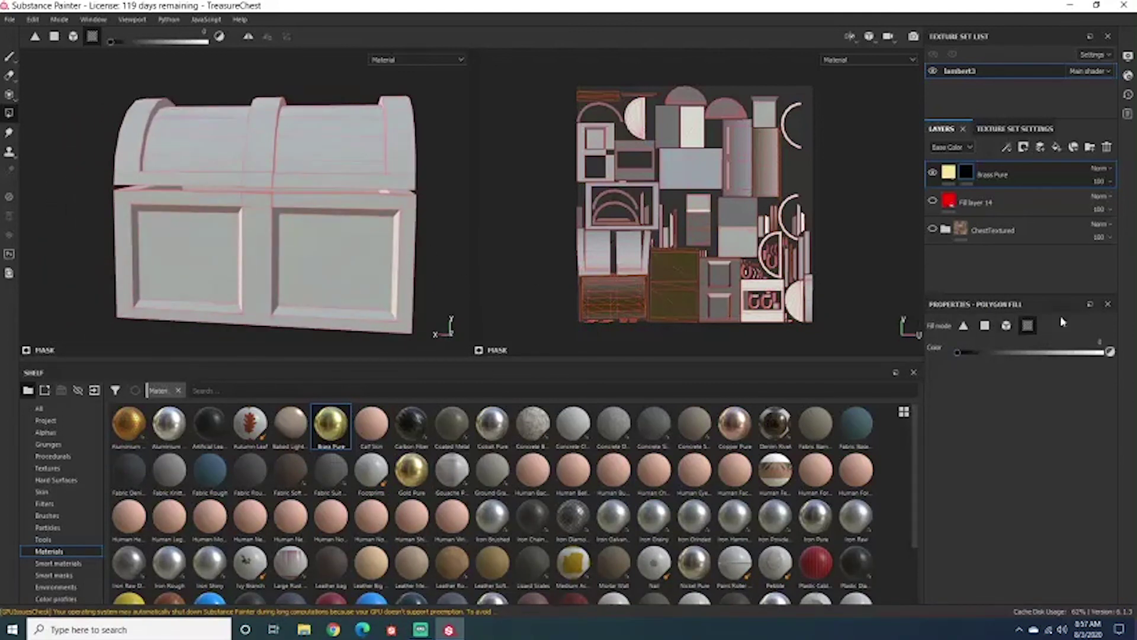
# Switch to mesh fill and fill the entire chest lid with brass, using a mask color of 1.
pyautogui.keyDown('alt'); pyautogui.moveTo(456, 251); pyautogui.dragTo(314, 208); pyautogui.keyUp('alt')
pyautogui.scroll(2, 648, 193)
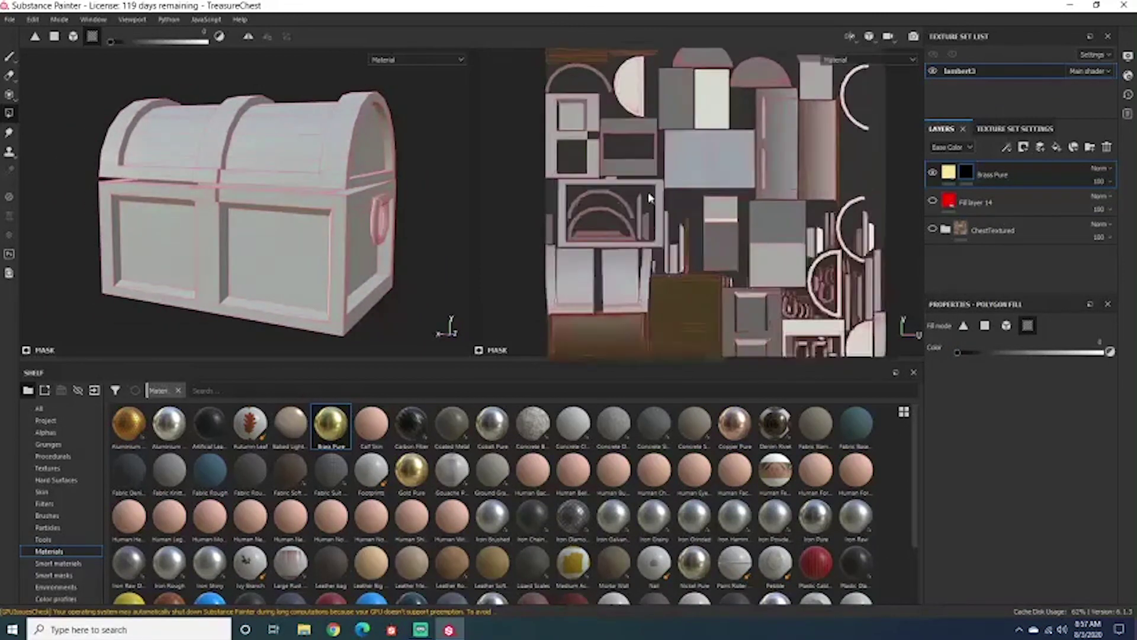
pyautogui.click(1006, 330)
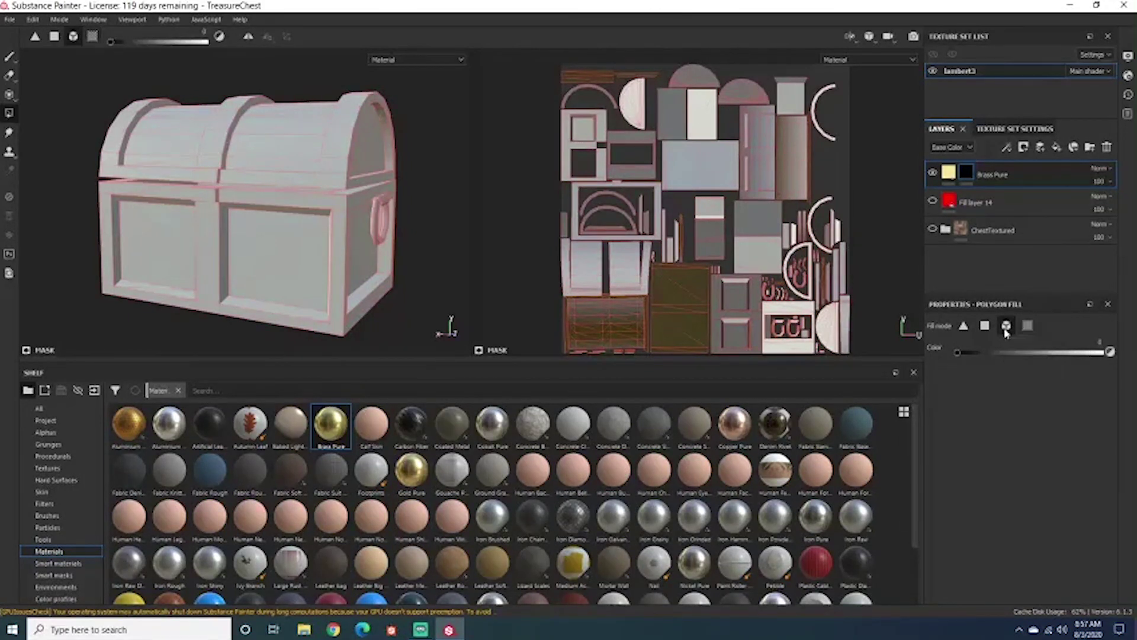
pyautogui.click(218, 138)
pyautogui.keyDown('alt'); pyautogui.moveTo(231, 195); pyautogui.dragTo(190, 196); pyautogui.keyUp('alt')
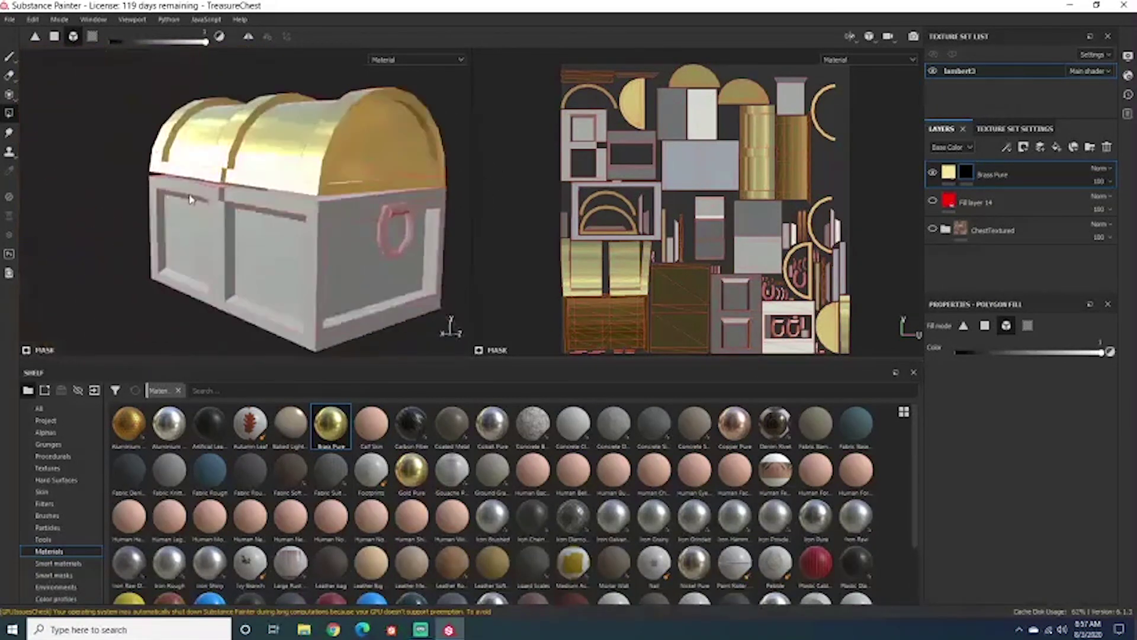
pyautogui.scroll(-2, 505, 236)
pyautogui.scroll(1, 382, 212)
# Try mesh-filling the ring handle on the chest's side with brass.
pyautogui.click(382, 212)
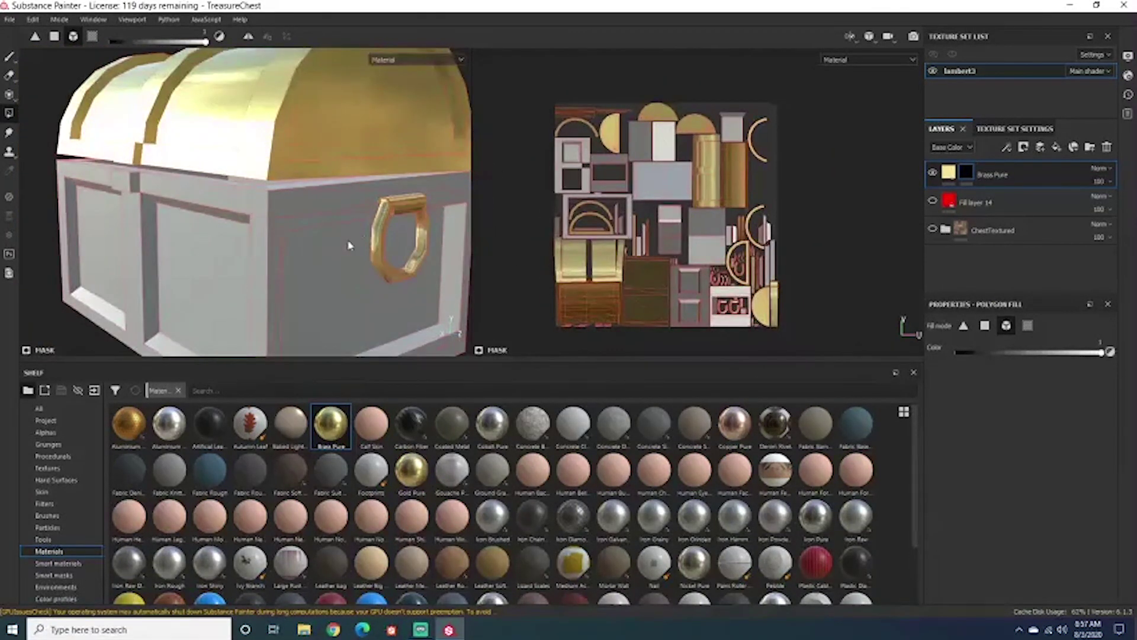
pyautogui.scroll(-3, 350, 244)
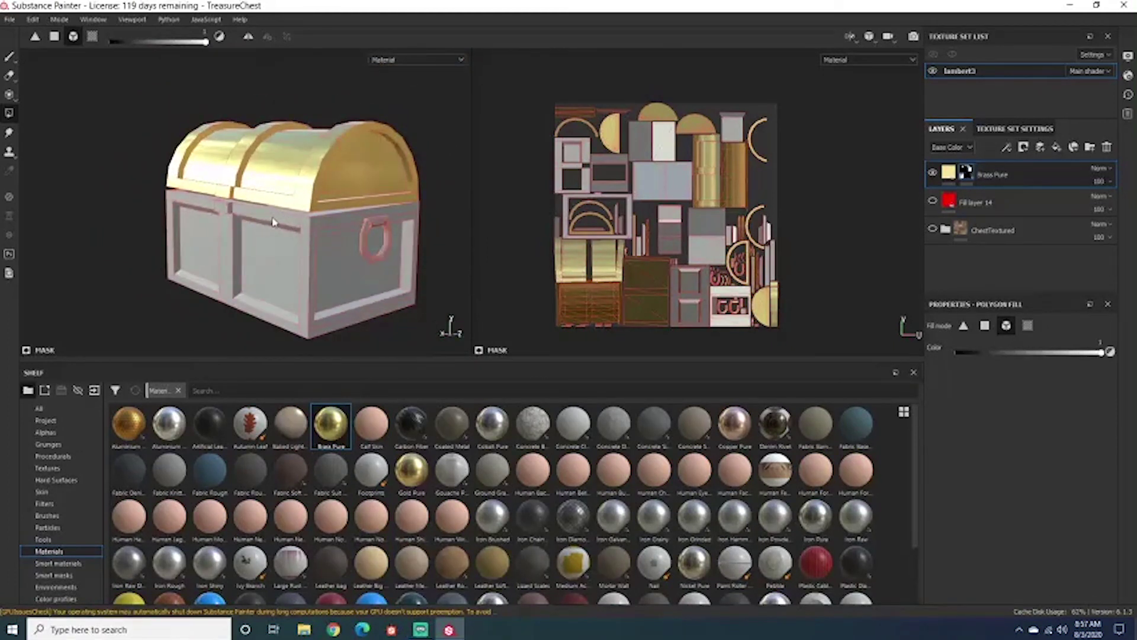
pyautogui.keyDown('alt'); pyautogui.moveTo(273, 212); pyautogui.dragTo(347, 218); pyautogui.keyUp('alt')
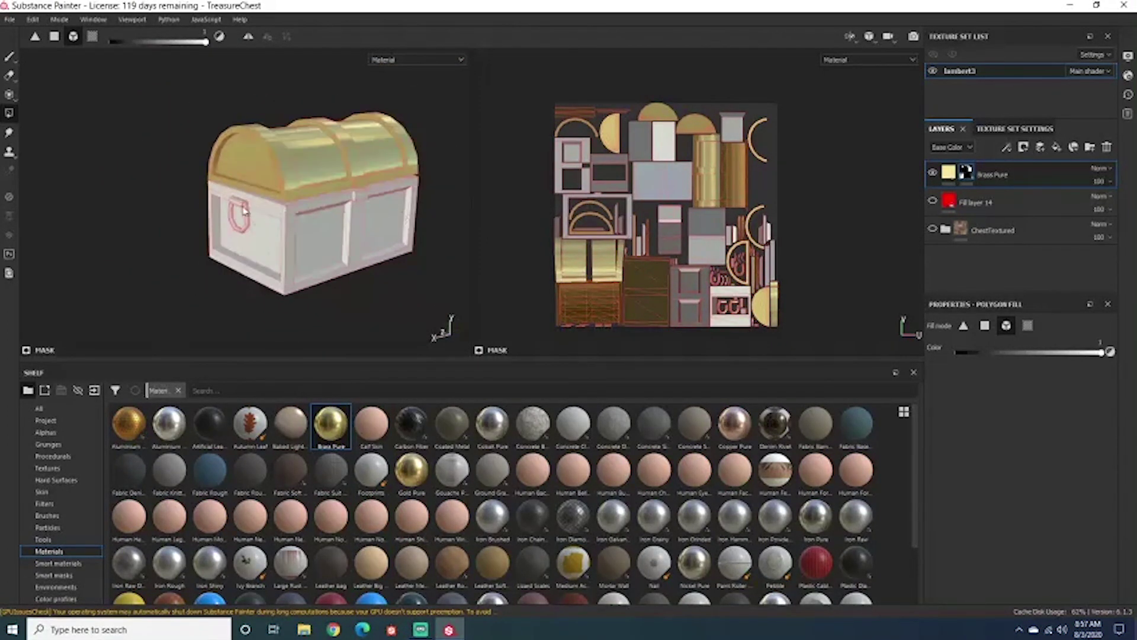
# Try mesh-filling the chest body with brass and undo the mesh fills on the body and lid.
pyautogui.keyDown('alt'); pyautogui.moveTo(243, 210); pyautogui.dragTo(297, 244); pyautogui.keyUp('alt')
pyautogui.scroll(5, 279, 204)
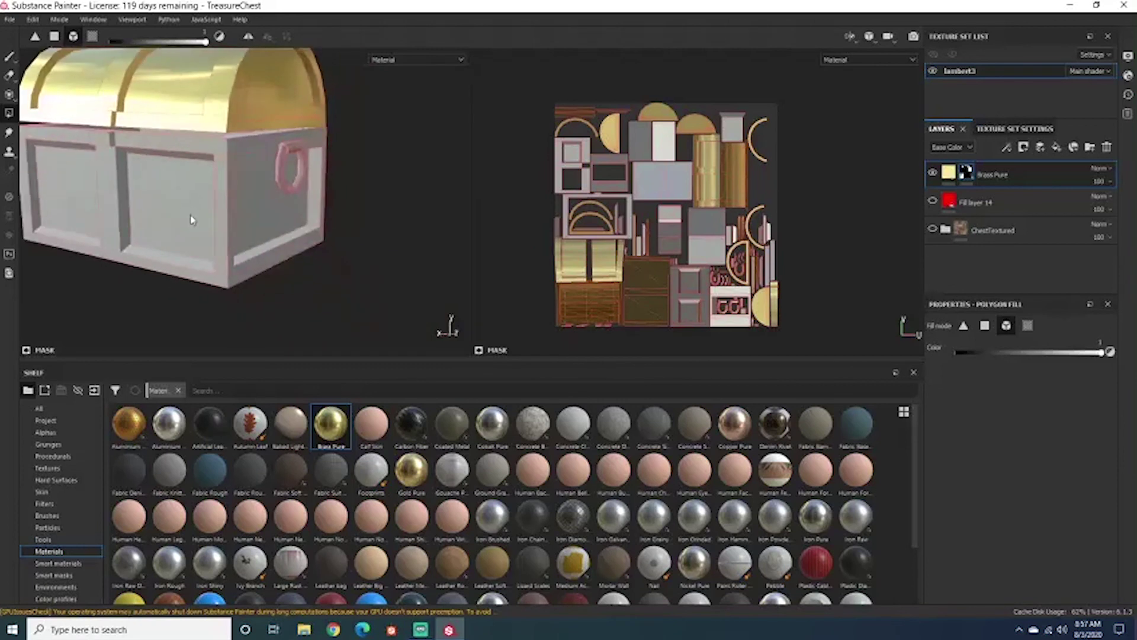
pyautogui.click(191, 220)
pyautogui.hotkey('ctrl', 'z')
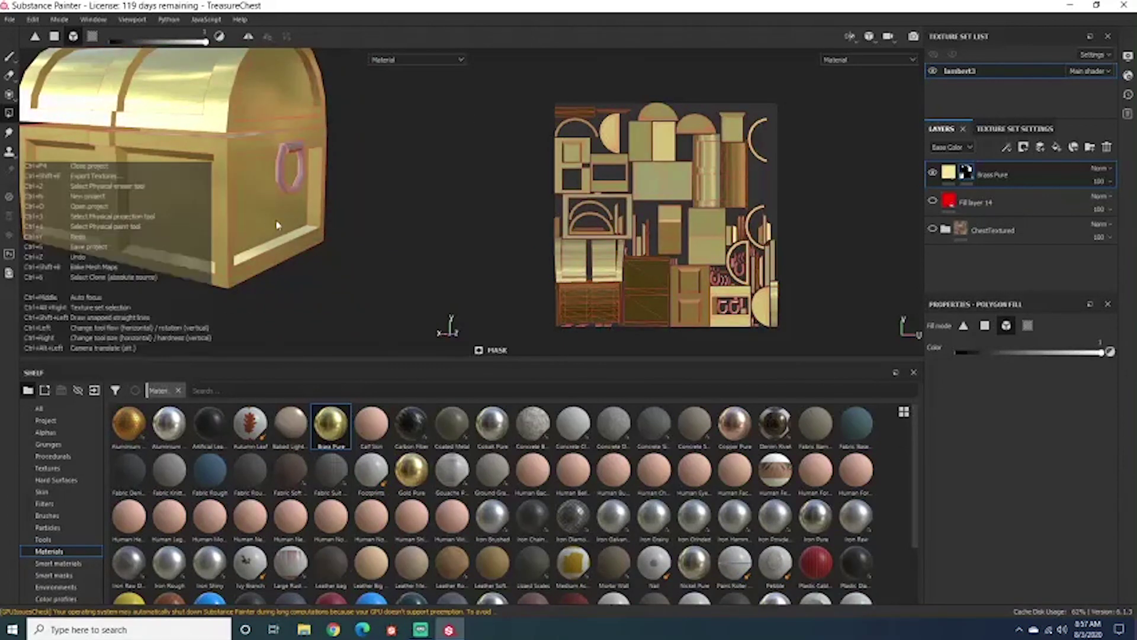
pyautogui.keyDown('alt'); pyautogui.moveTo(277, 225); pyautogui.dragTo(360, 223); pyautogui.keyUp('alt')
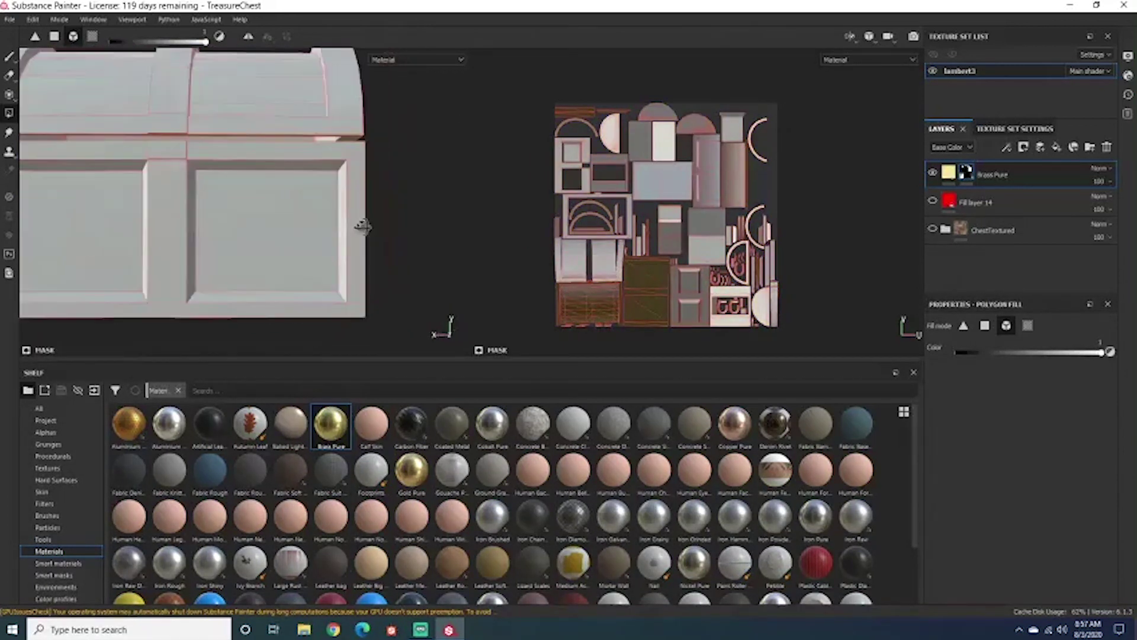
# Switch to polygon fill and fill the right front panel and the rail above it with brass.
pyautogui.click(985, 326)
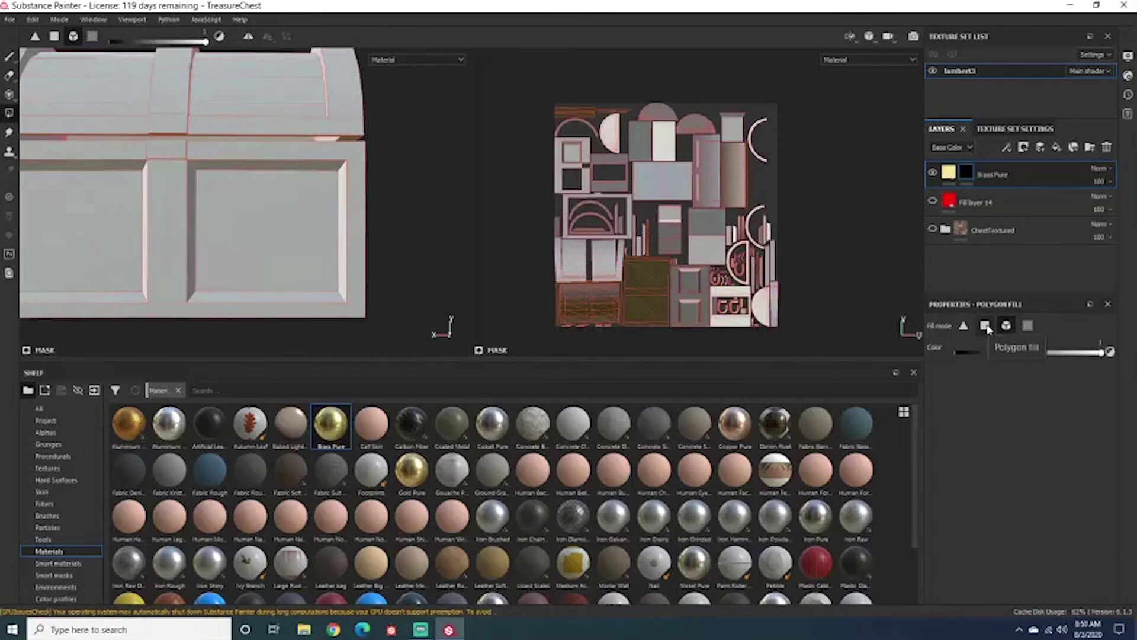
pyautogui.click(986, 327)
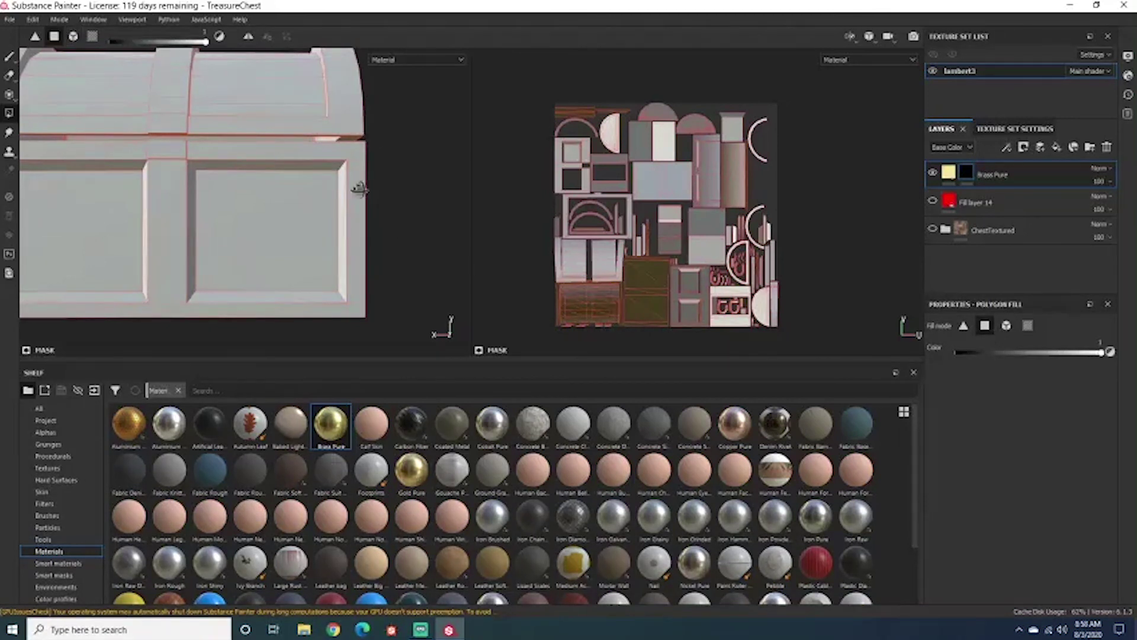
pyautogui.keyDown('alt'); pyautogui.moveTo(360, 188); pyautogui.dragTo(278, 207); pyautogui.keyUp('alt')
pyautogui.click(332, 197)
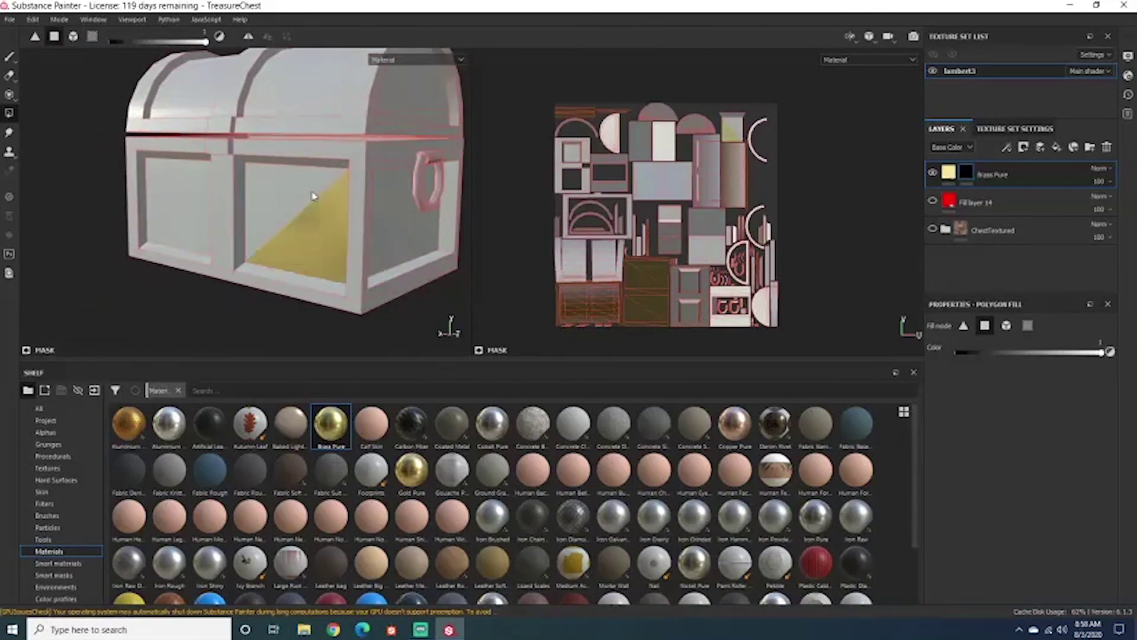
pyautogui.click(300, 214)
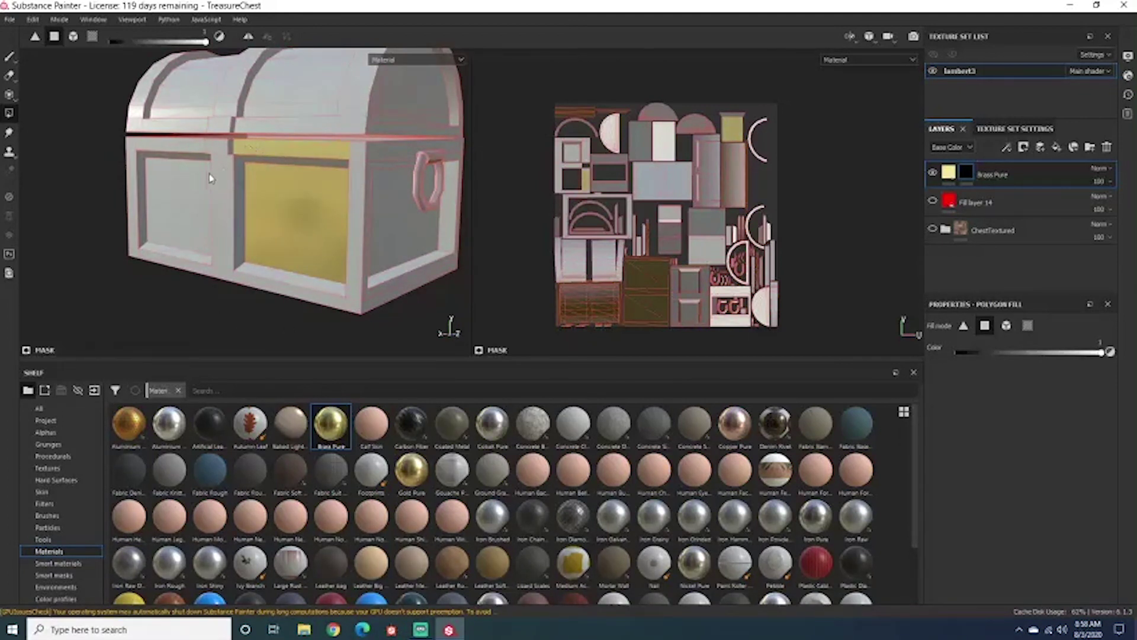
# Switch to triangle fill and fill the lid surface right of the center strap with brass.
pyautogui.keyDown('alt'); pyautogui.moveTo(211, 177); pyautogui.dragTo(312, 203); pyautogui.keyUp('alt')
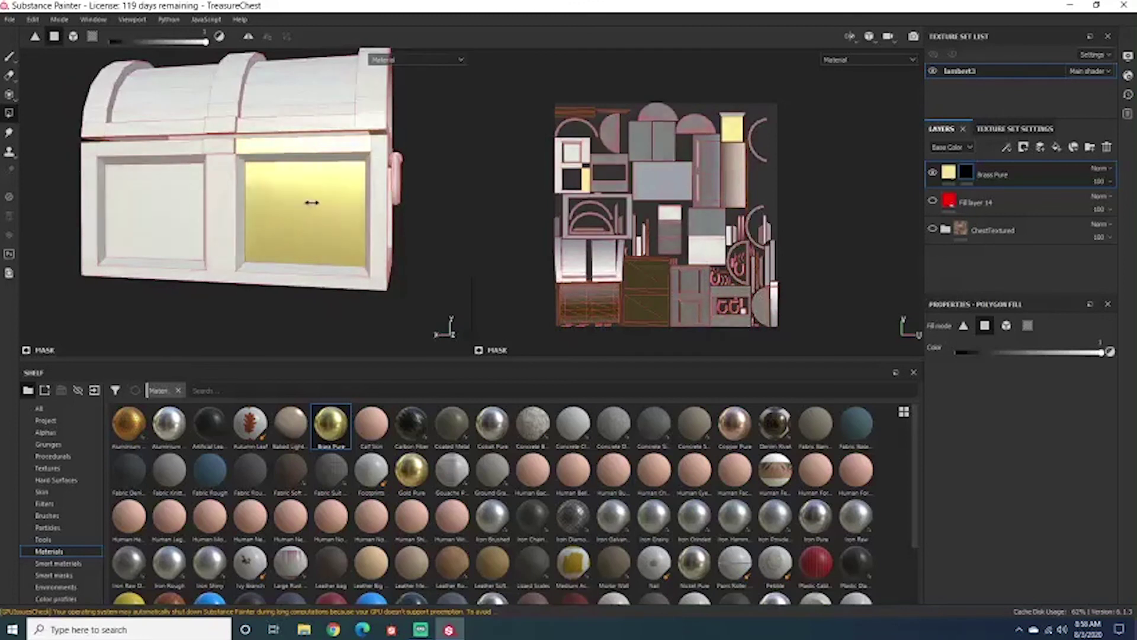
pyautogui.click(965, 328)
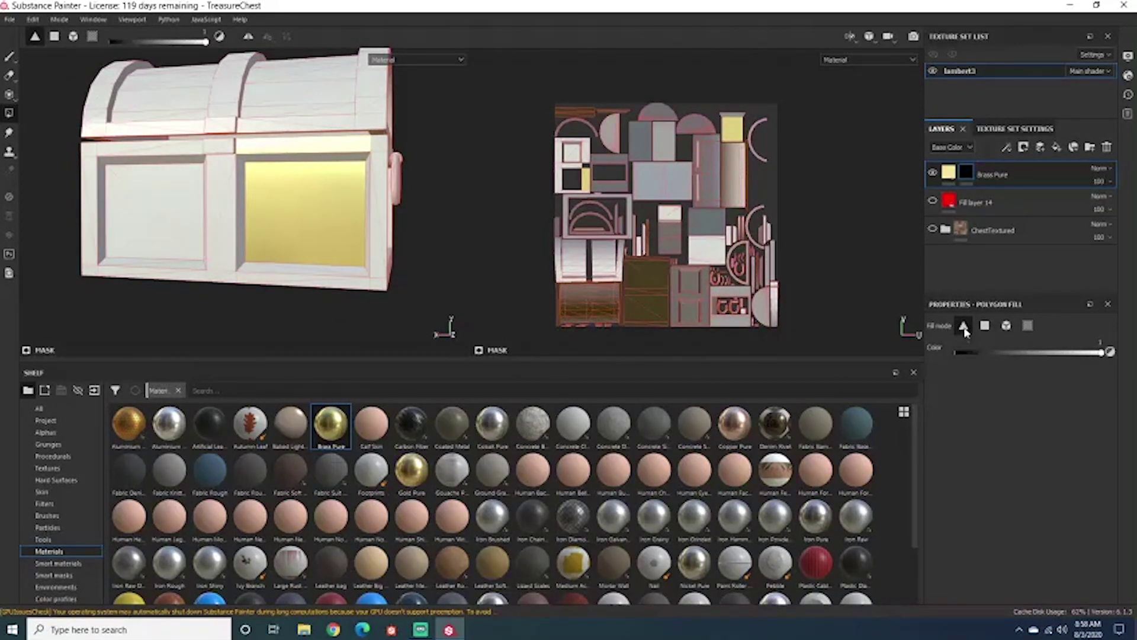
pyautogui.scroll(5, 208, 109)
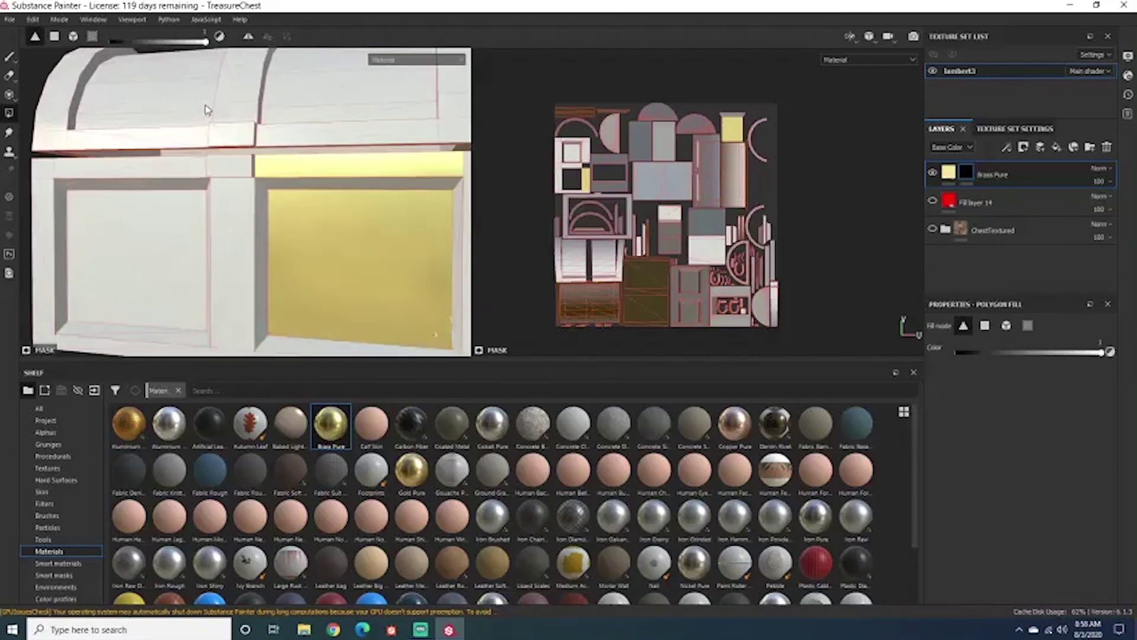
pyautogui.keyDown('alt'); pyautogui.moveTo(266, 177); pyautogui.dragTo(223, 254); pyautogui.keyUp('alt')
pyautogui.click(244, 190)
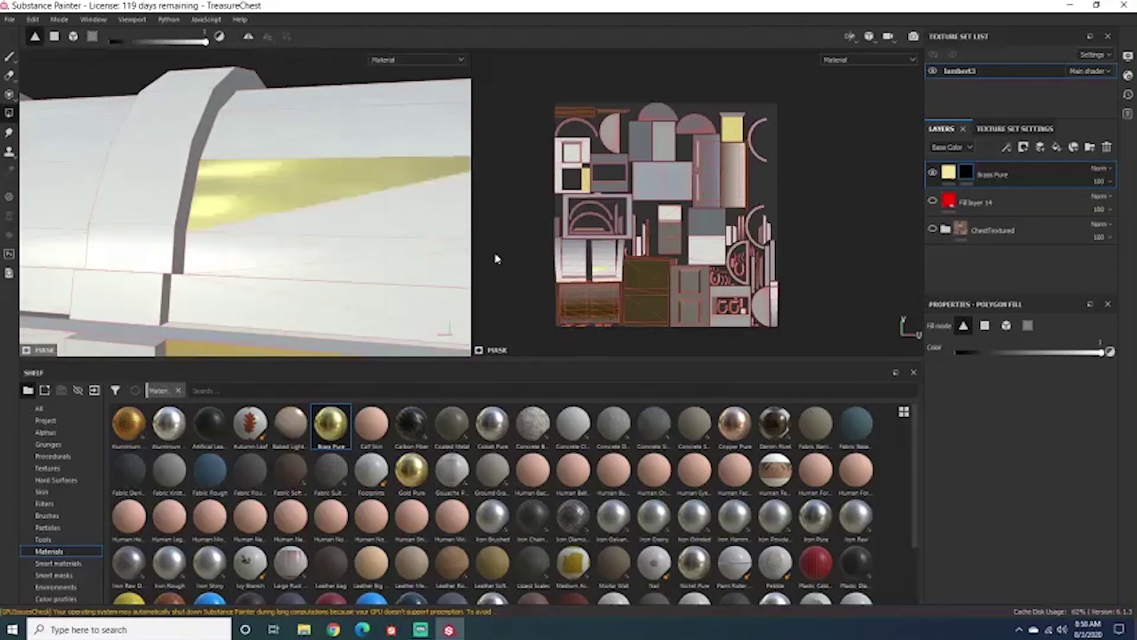
# Examine the brass-filled polygons on the lid and front panel from several angles and distances.
pyautogui.keyDown('alt'); pyautogui.moveTo(391, 215); pyautogui.dragTo(347, 243); pyautogui.keyUp('alt')
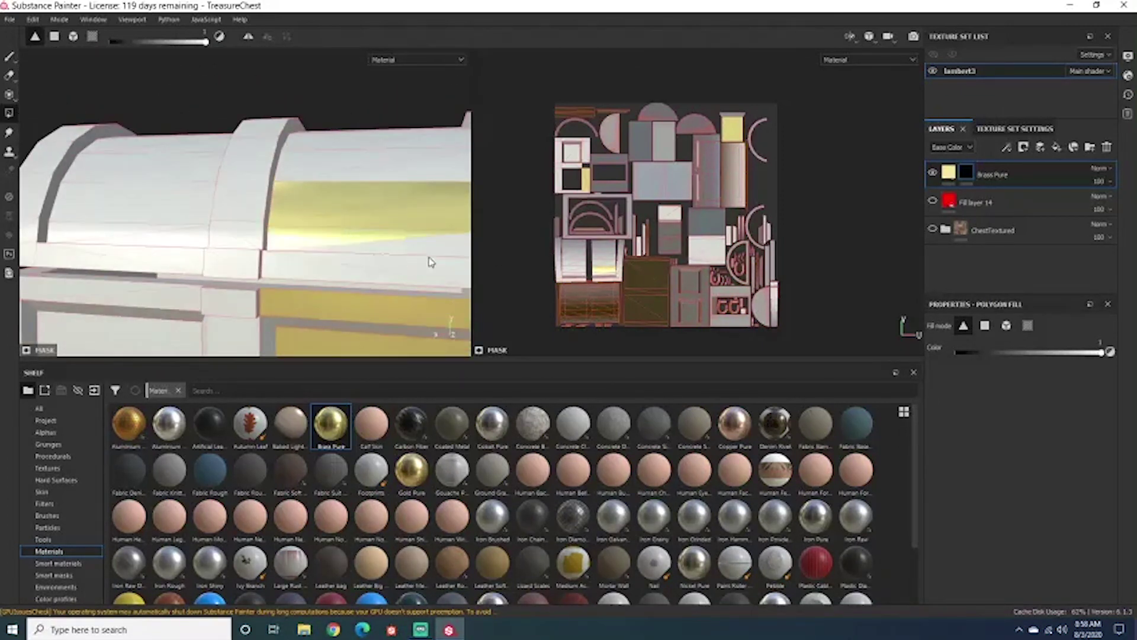
pyautogui.keyDown('alt'); pyautogui.moveTo(424, 247); pyautogui.dragTo(363, 221); pyautogui.keyUp('alt')
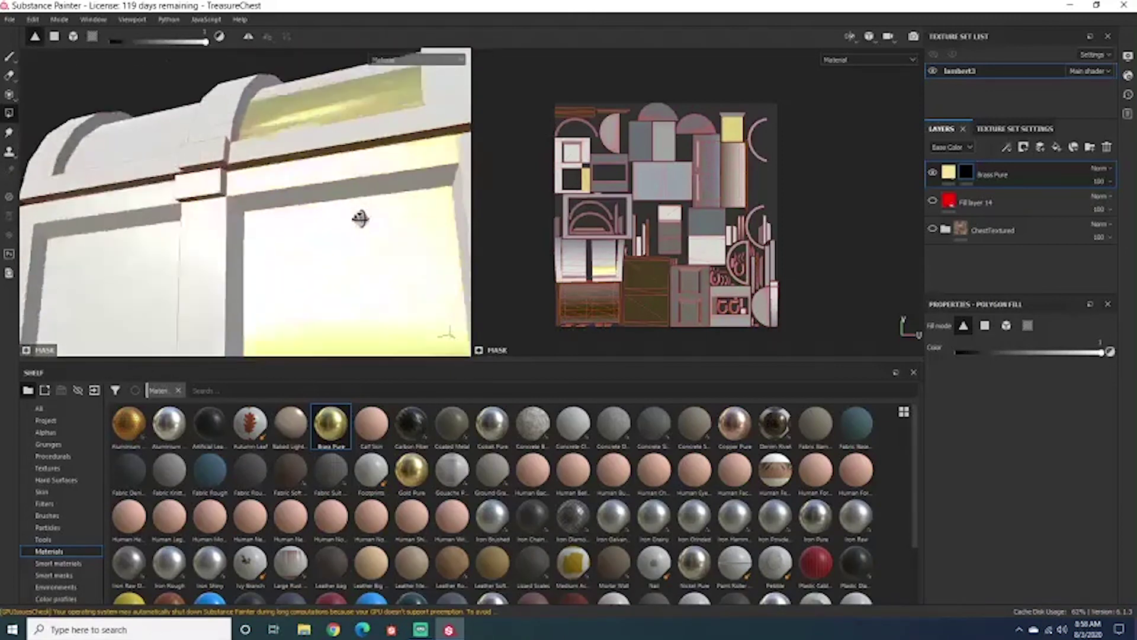
pyautogui.scroll(3, 363, 221)
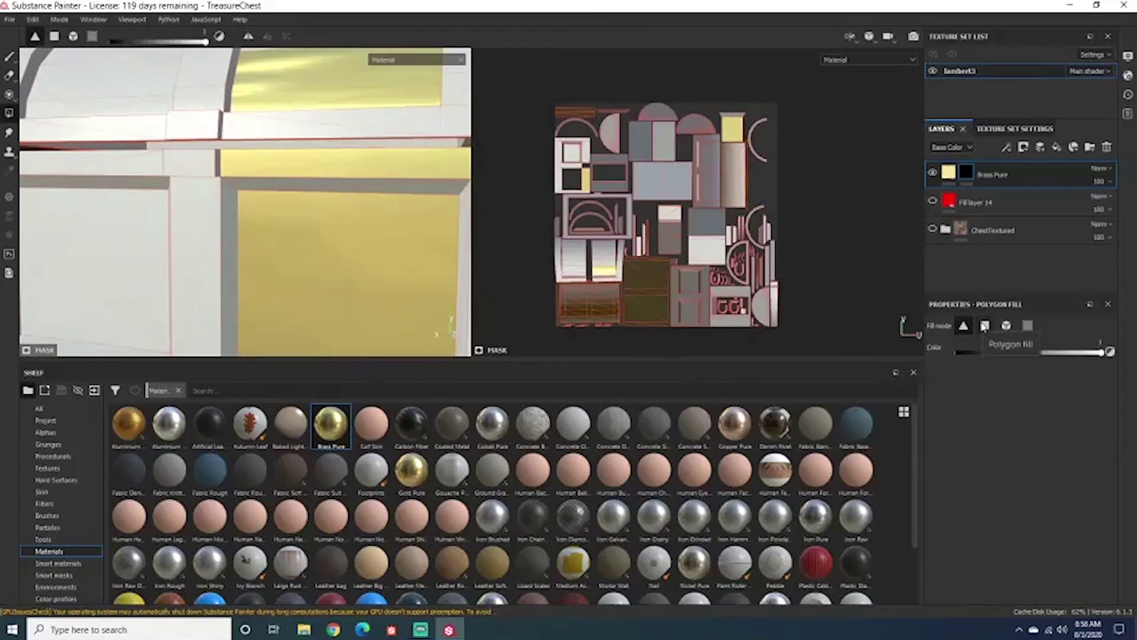
pyautogui.scroll(-3, 252, 233)
pyautogui.keyDown('alt'); pyautogui.moveTo(264, 246); pyautogui.dragTo(391, 244); pyautogui.keyUp('alt')
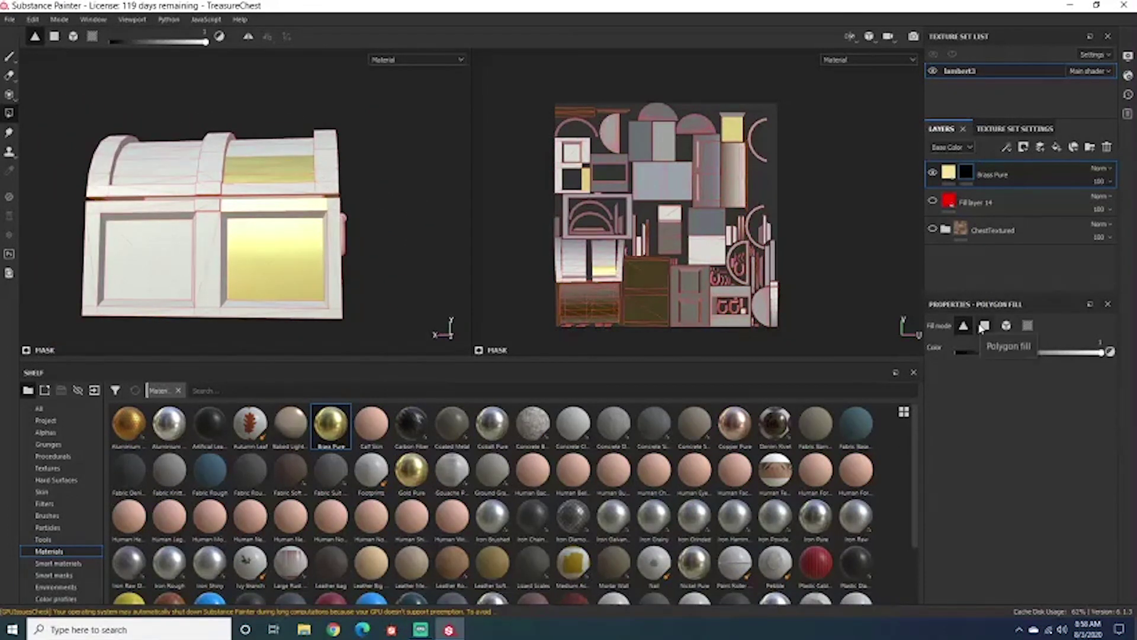
pyautogui.keyDown('alt'); pyautogui.moveTo(367, 279); pyautogui.dragTo(374, 249); pyautogui.keyUp('alt')
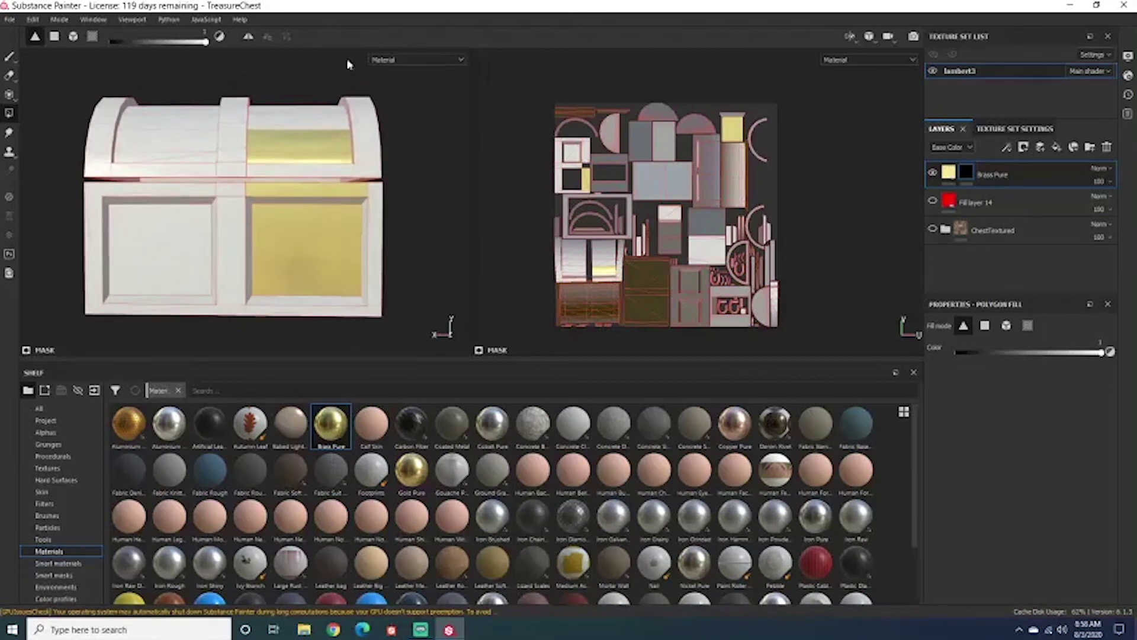
pyautogui.keyDown('alt'); pyautogui.moveTo(368, 173); pyautogui.dragTo(395, 176); pyautogui.keyUp('alt')
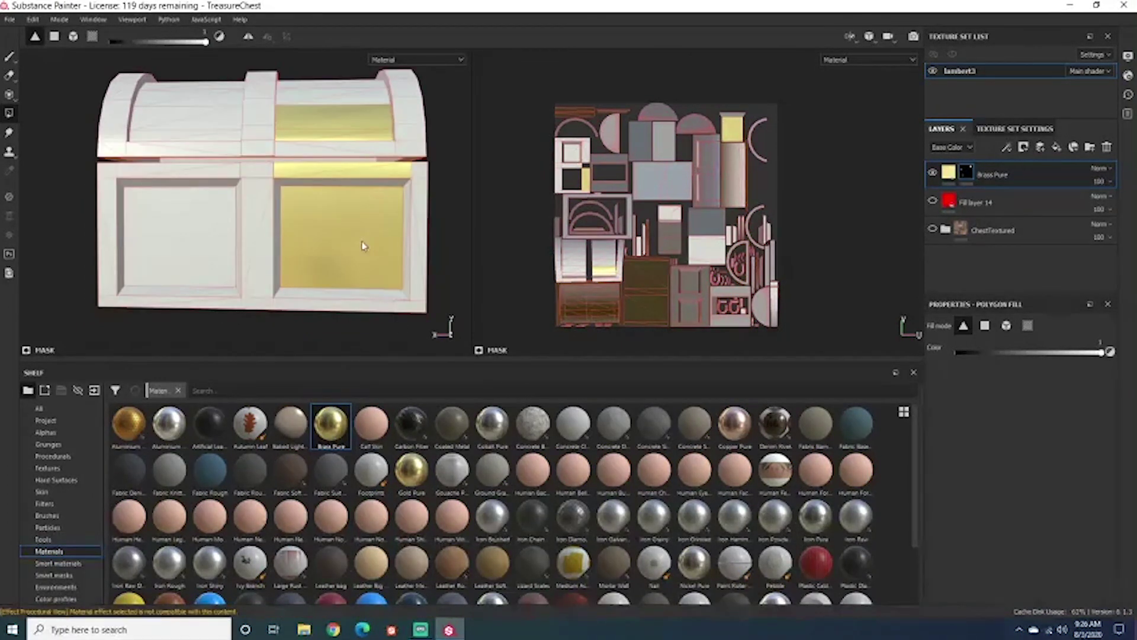
pyautogui.keyDown('alt'); pyautogui.moveTo(367, 245); pyautogui.dragTo(375, 287); pyautogui.keyUp('alt')
pyautogui.keyDown('shift'); pyautogui.moveTo(342, 237); pyautogui.dragTo(376, 274, button='right'); pyautogui.keyUp('shift')
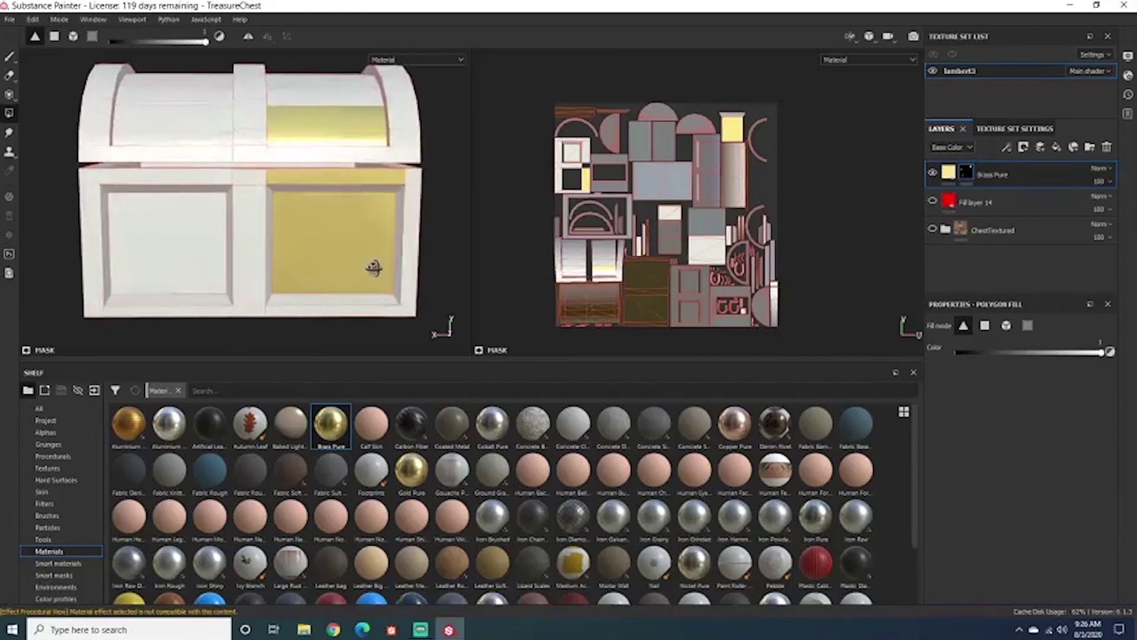
pyautogui.moveTo(376, 274)
pyautogui.keyDown('alt'); pyautogui.mouseDown()
pyautogui.moveTo(317, 267)
pyautogui.moveTo(295, 245)
pyautogui.moveTo(355, 221)
pyautogui.moveTo(369, 258)
pyautogui.mouseUp(); pyautogui.keyUp('alt')
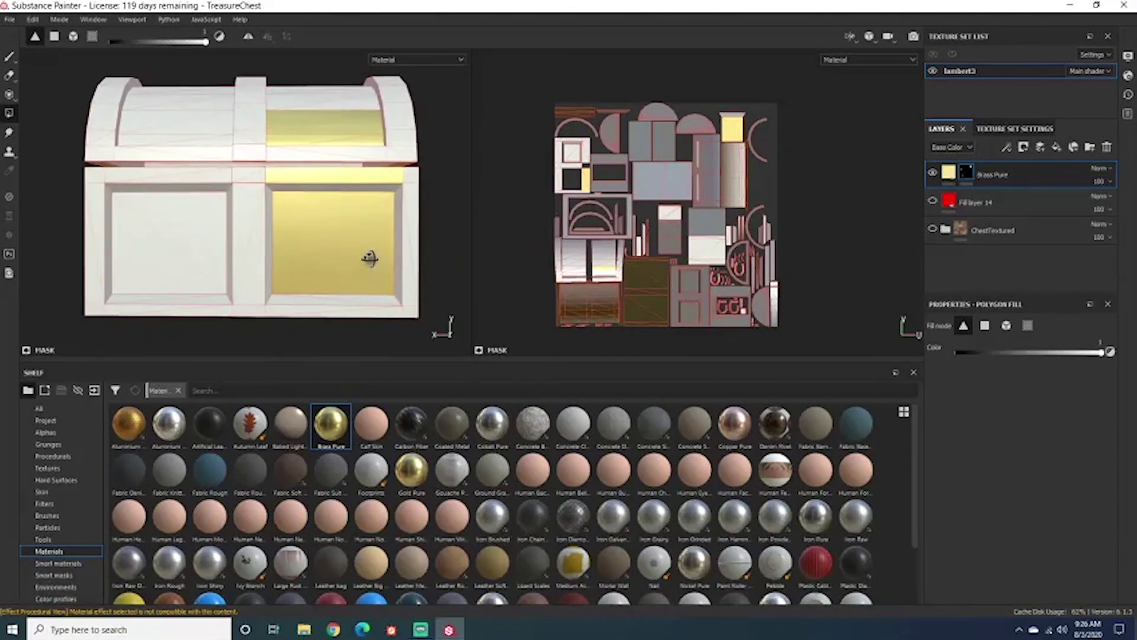
pyautogui.keyDown('alt'); pyautogui.moveTo(388, 268); pyautogui.dragTo(382, 278, button='middle'); pyautogui.keyUp('alt')
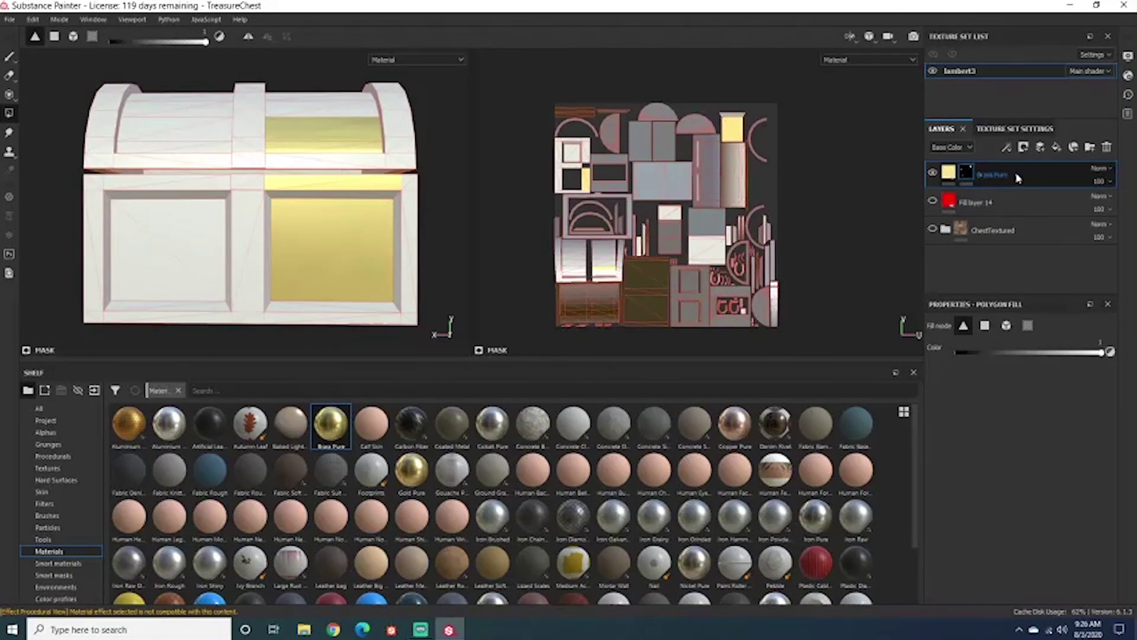
# Duplicate the Brass Pure layer and delete the extra copy.
pyautogui.hotkey('ctrl', 'd')
pyautogui.click(1031, 201)
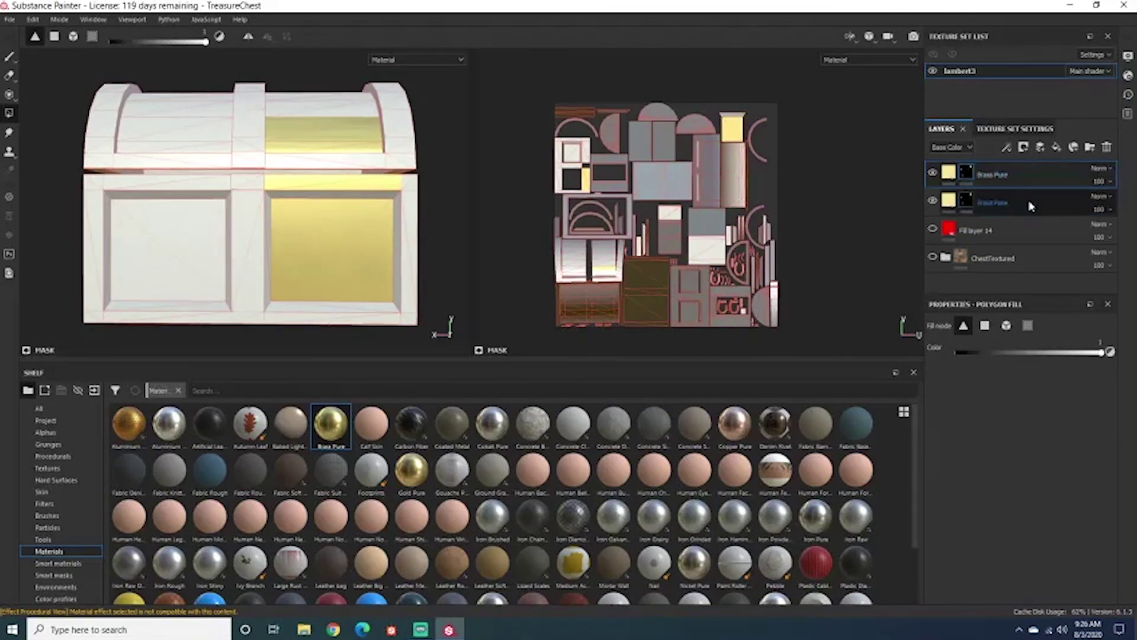
pyautogui.press('Delete')
# Clear all filled areas from the Brass Pure layer's mask.
pyautogui.click(965, 172)
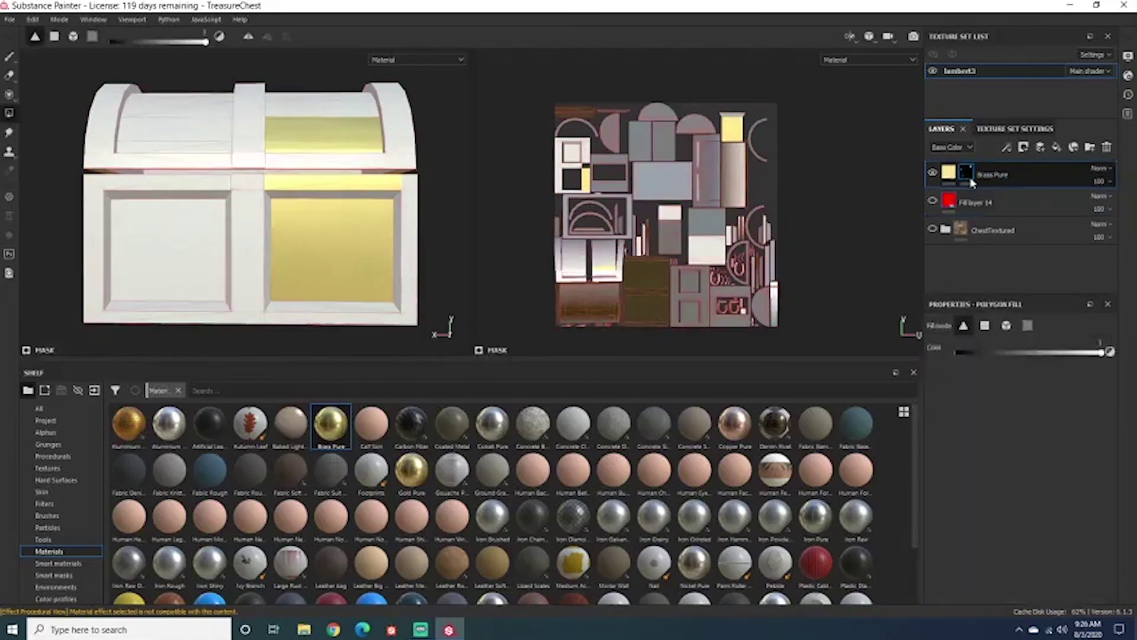
pyautogui.rightClick(966, 171)
pyautogui.click(1010, 290)
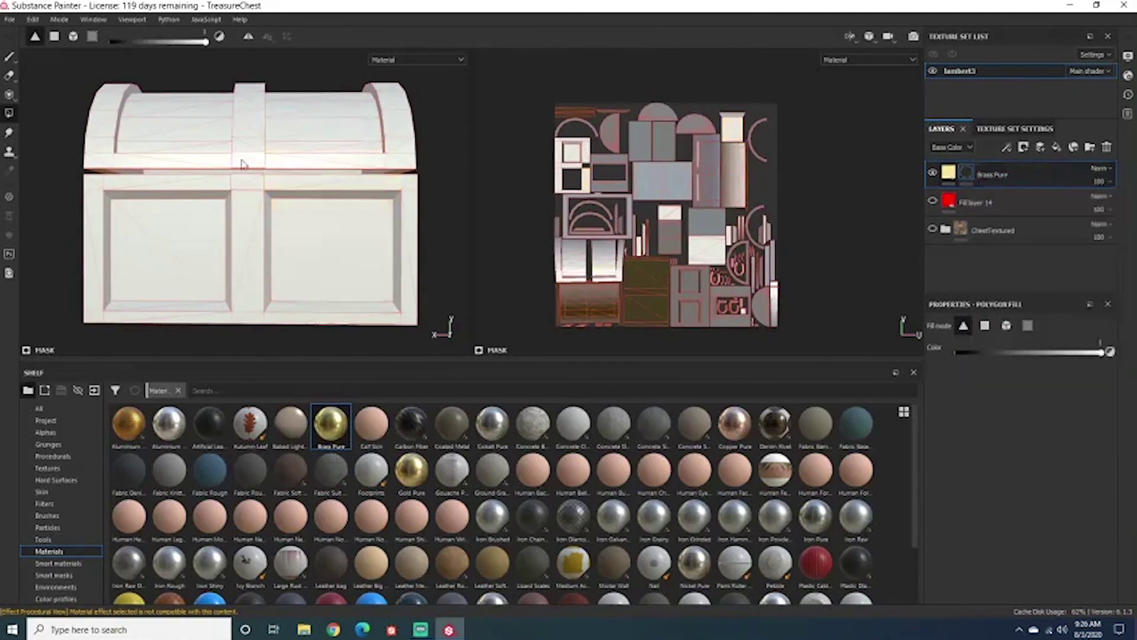
# Remove the mask from the Brass Pure layer so the brass covers the whole chest.
pyautogui.rightClick(967, 181)
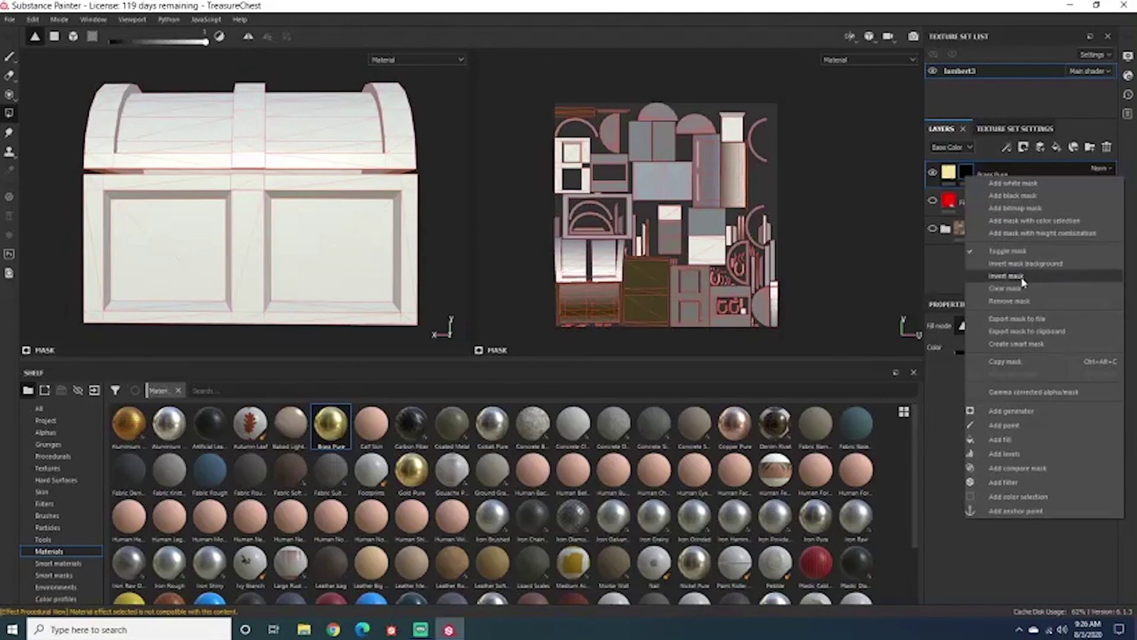
pyautogui.click(1007, 299)
pyautogui.keyDown('alt'); pyautogui.moveTo(297, 163); pyautogui.dragTo(333, 186); pyautogui.keyUp('alt')
pyautogui.keyDown('alt'); pyautogui.moveTo(334, 186); pyautogui.dragTo(333, 203, button='middle'); pyautogui.keyUp('alt')
pyautogui.scroll(2, 332, 208)
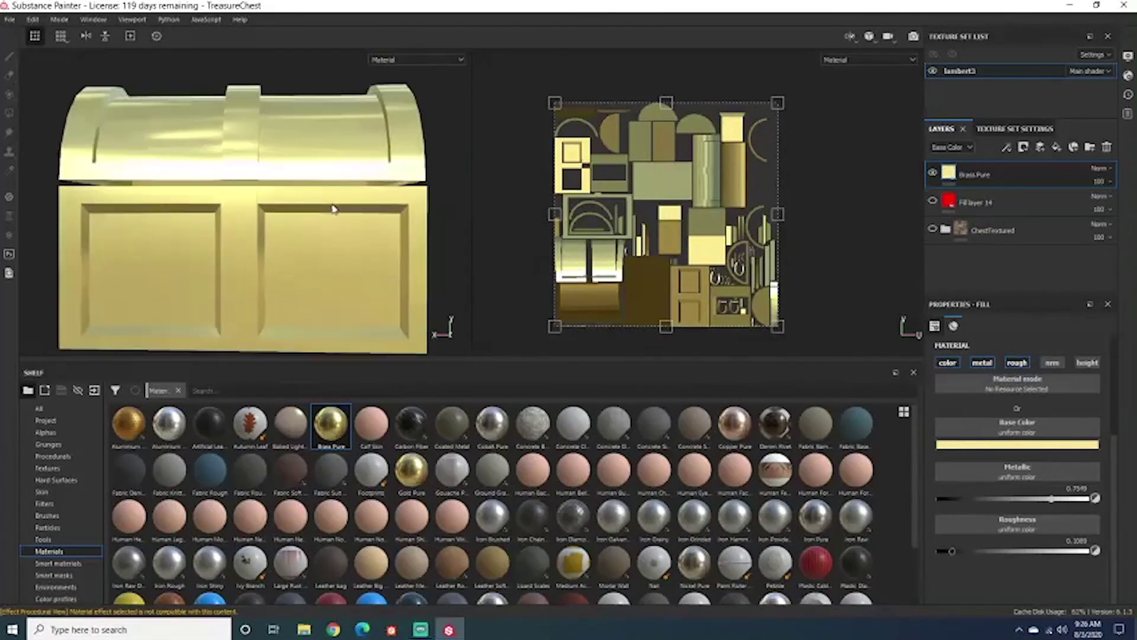
# Examine the brass surface of the whole chest from several angles and distances.
pyautogui.scroll(-1, 332, 207)
pyautogui.keyDown('alt'); pyautogui.moveTo(245, 216); pyautogui.dragTo(358, 224); pyautogui.keyUp('alt')
pyautogui.scroll(2, 287, 216)
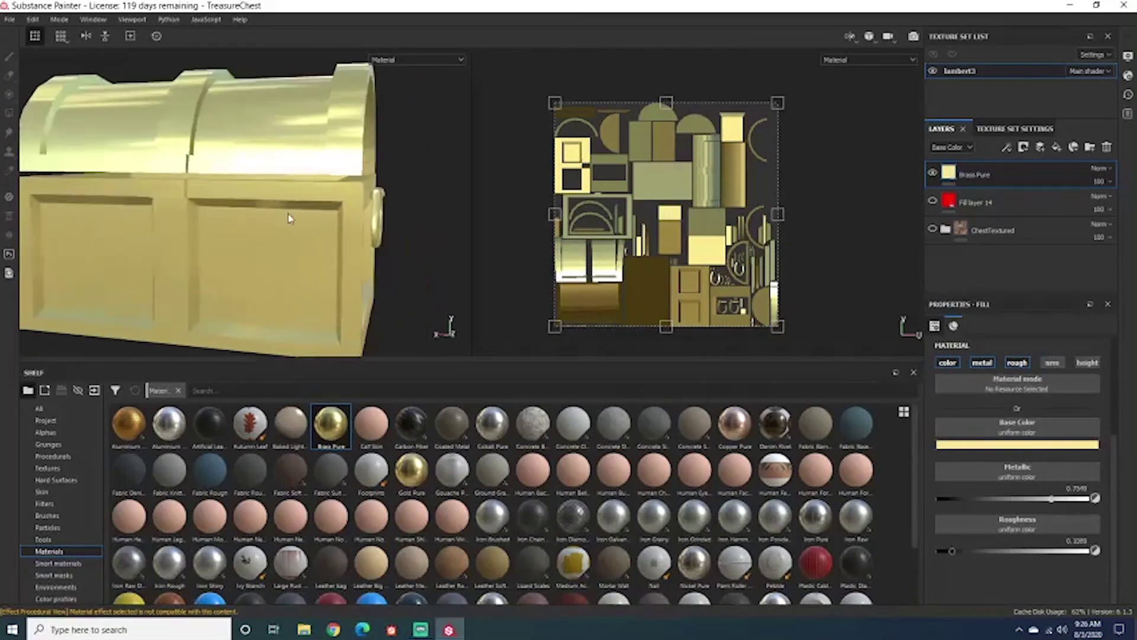
pyautogui.scroll(-3, 287, 217)
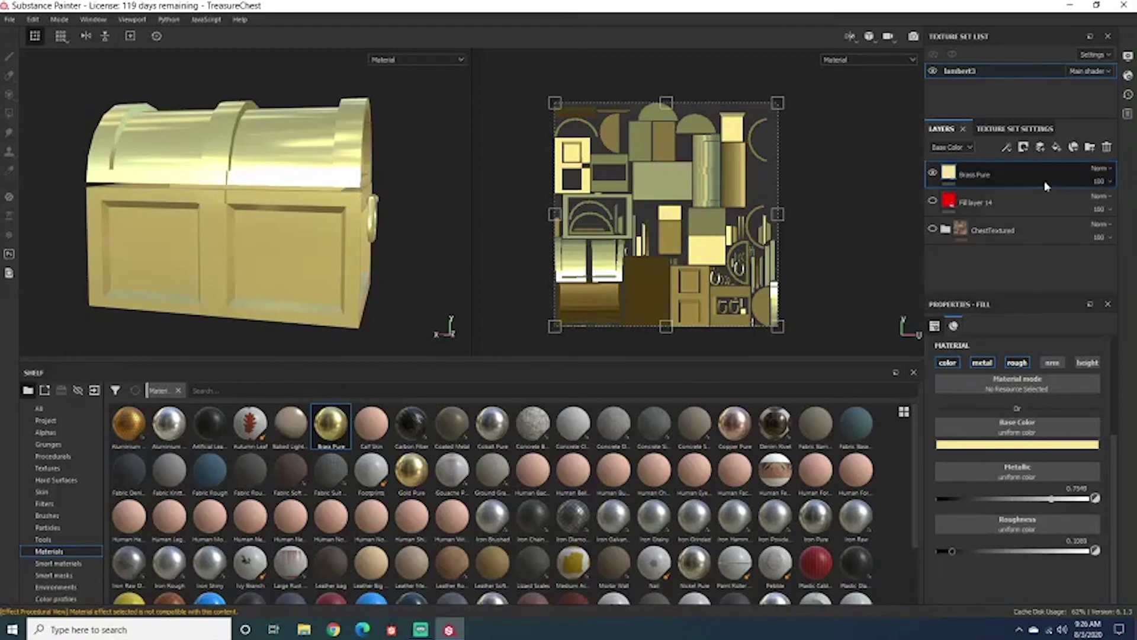
pyautogui.keyDown('alt'); pyautogui.moveTo(287, 247); pyautogui.dragTo(317, 236); pyautogui.keyUp('alt')
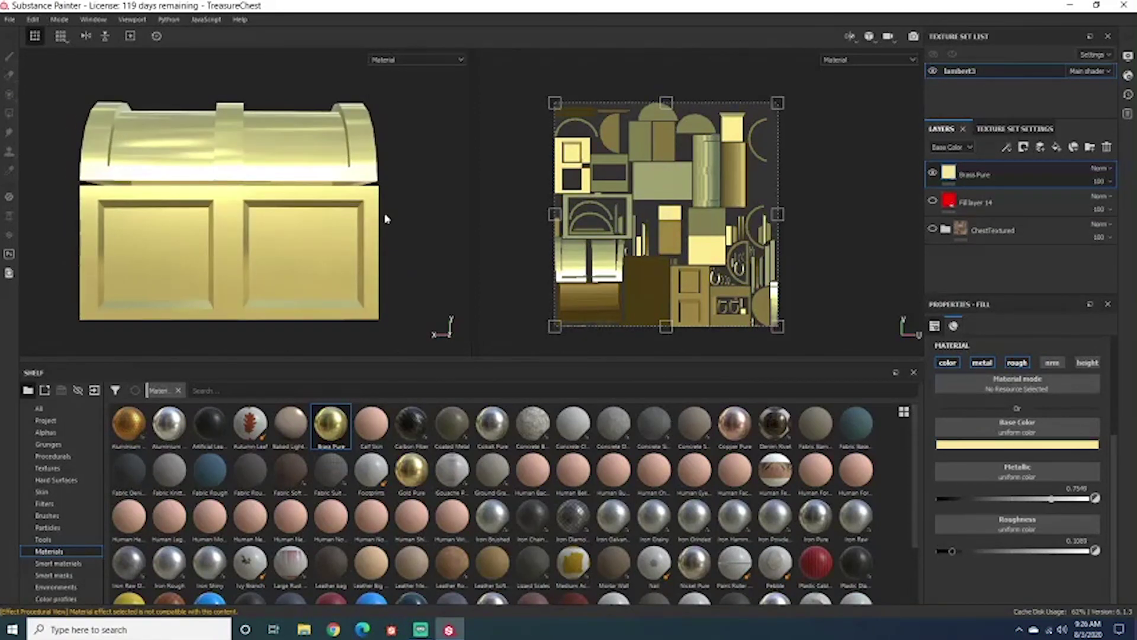
pyautogui.moveTo(379, 215)
pyautogui.keyDown('alt'); pyautogui.mouseDown()
pyautogui.moveTo(292, 218)
pyautogui.moveTo(385, 211)
pyautogui.moveTo(378, 193)
pyautogui.moveTo(346, 203)
pyautogui.moveTo(358, 222)
pyautogui.mouseUp(); pyautogui.keyUp('alt')
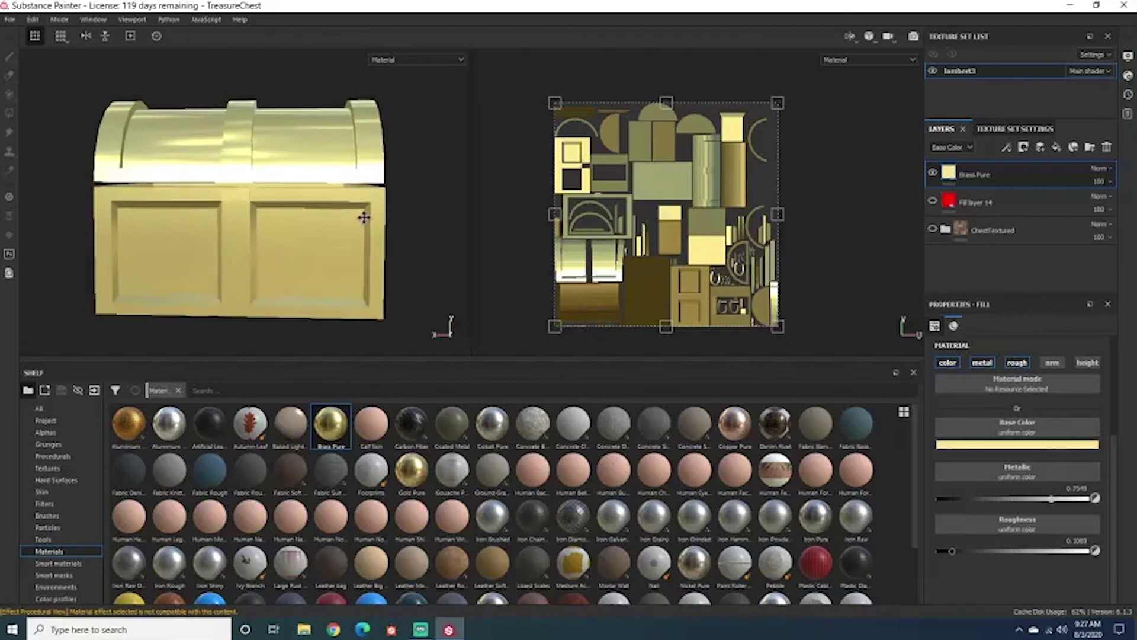
pyautogui.press('f')
pyautogui.moveTo(123, 196)
pyautogui.keyDown('alt'); pyautogui.mouseDown()
pyautogui.moveTo(187, 196)
pyautogui.moveTo(142, 202)
pyautogui.mouseUp(); pyautogui.keyUp('alt')
pyautogui.keyDown('alt'); pyautogui.moveTo(254, 177); pyautogui.dragTo(234, 192, button='middle'); pyautogui.keyUp('alt')
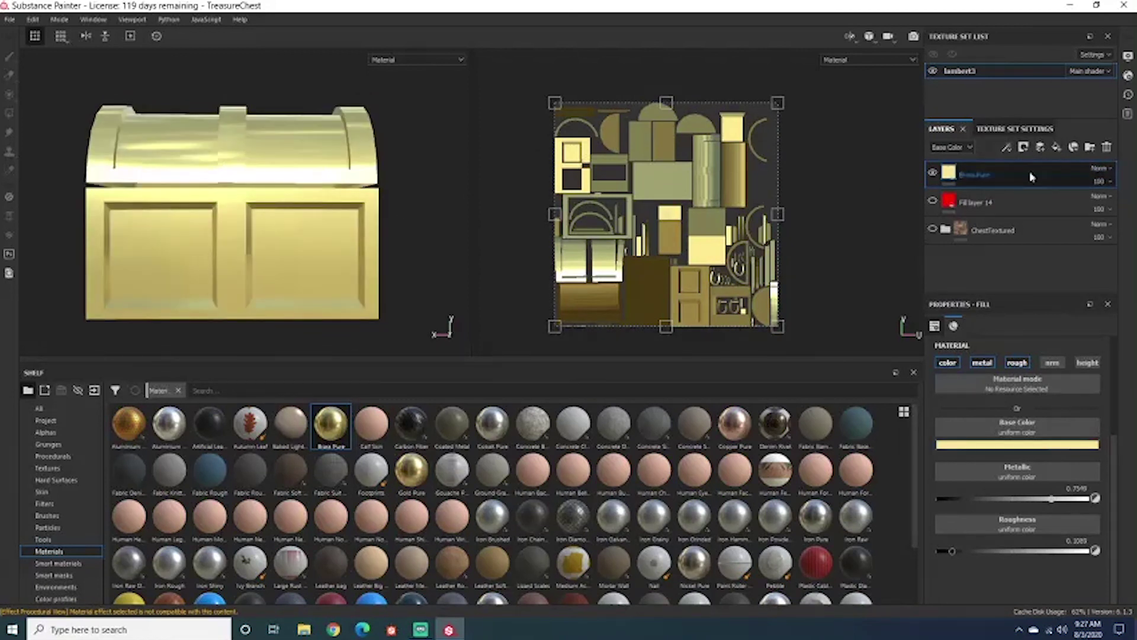
# Add a fill layer above Brass Pure and set its base color to a dark olive brown.
pyautogui.click(1049, 149)
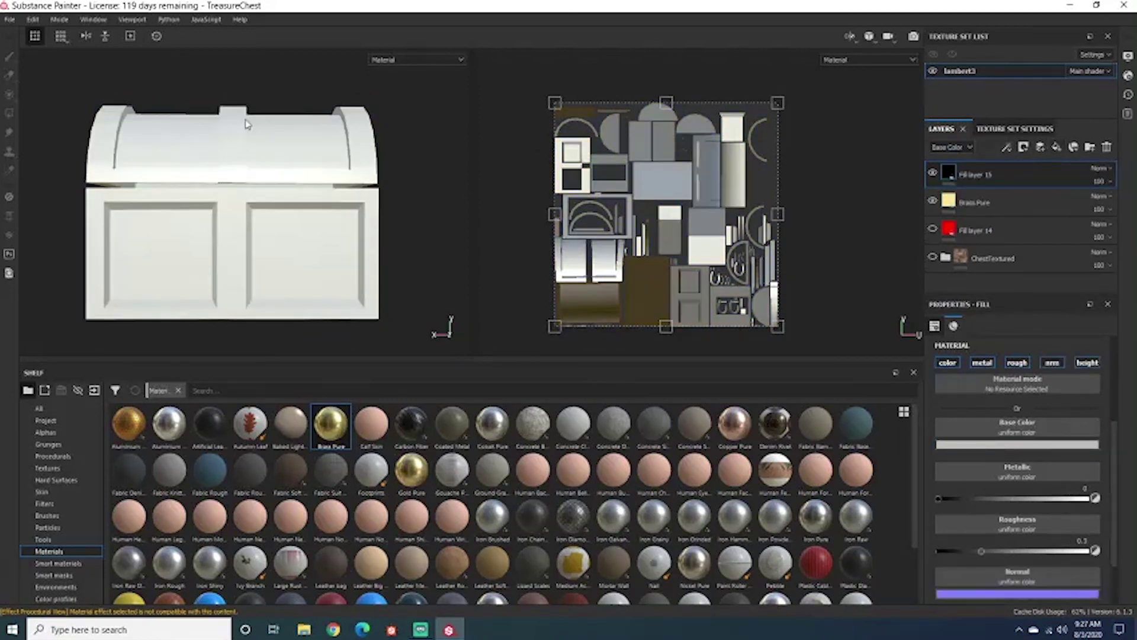
pyautogui.keyDown('alt'); pyautogui.moveTo(237, 140); pyautogui.dragTo(232, 142); pyautogui.keyUp('alt')
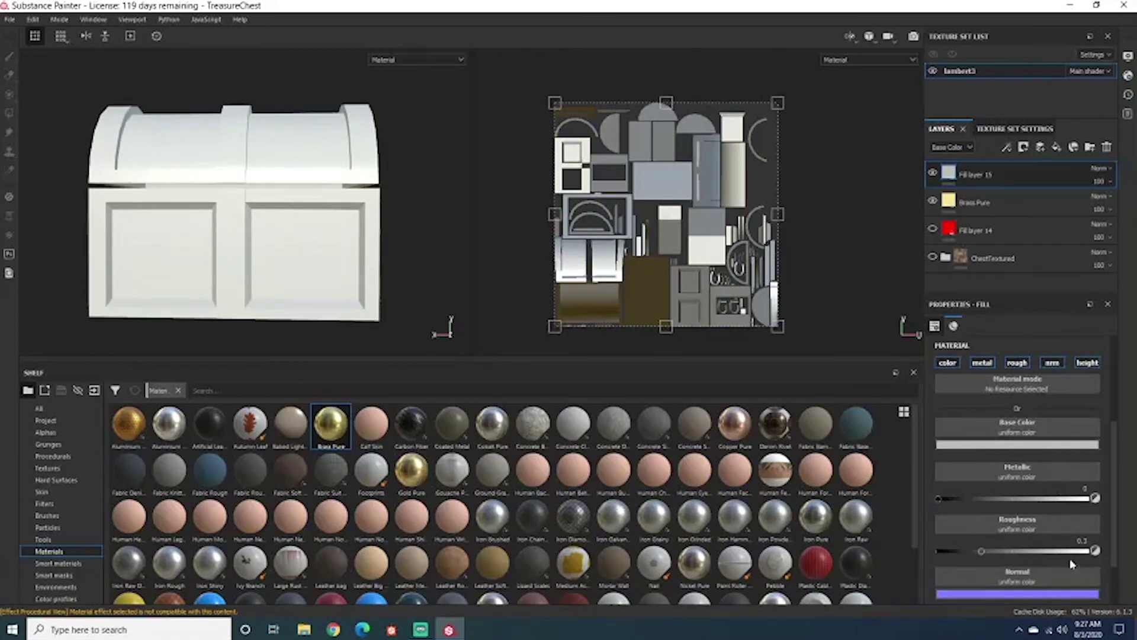
pyautogui.click(1000, 445)
pyautogui.click(987, 528)
pyautogui.moveTo(988, 529); pyautogui.dragTo(981, 524)
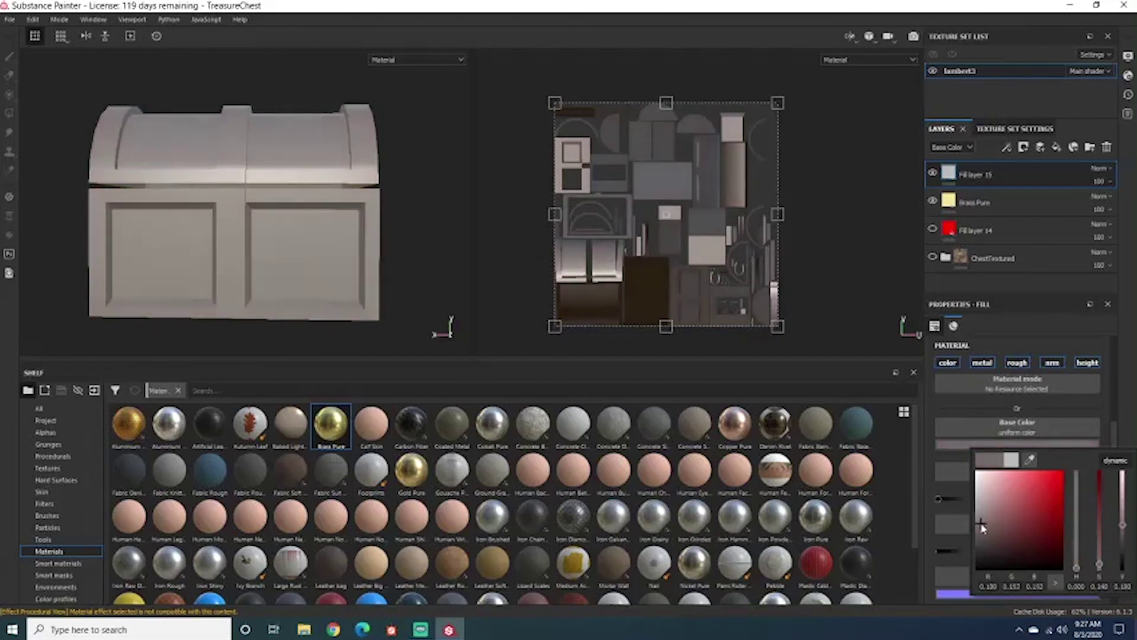
pyautogui.click(397, 191)
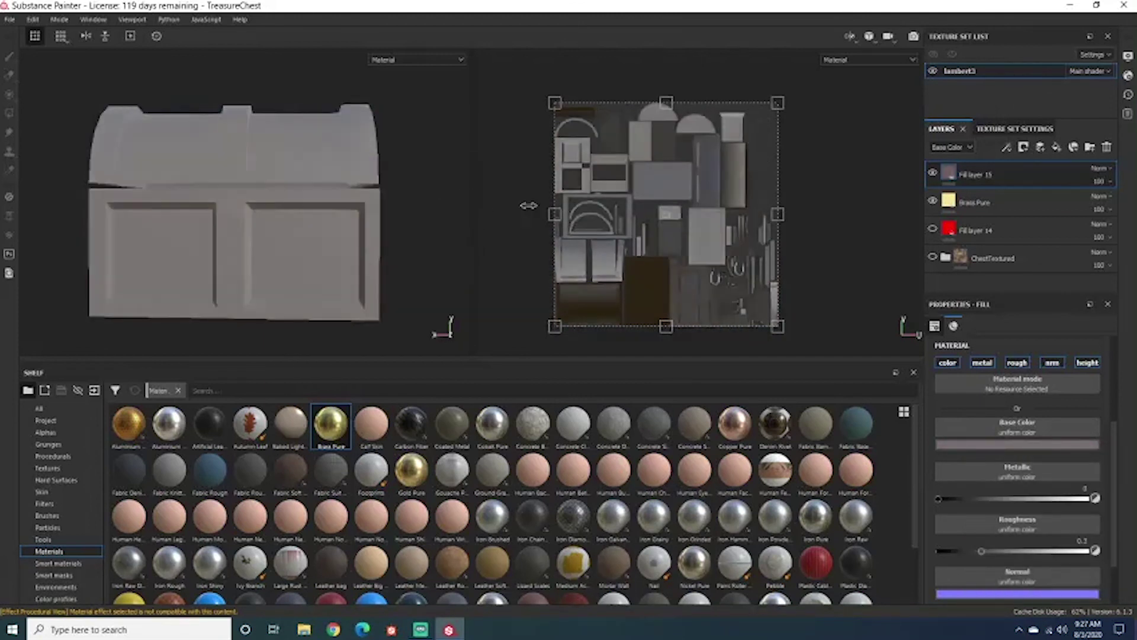
pyautogui.click(1013, 446)
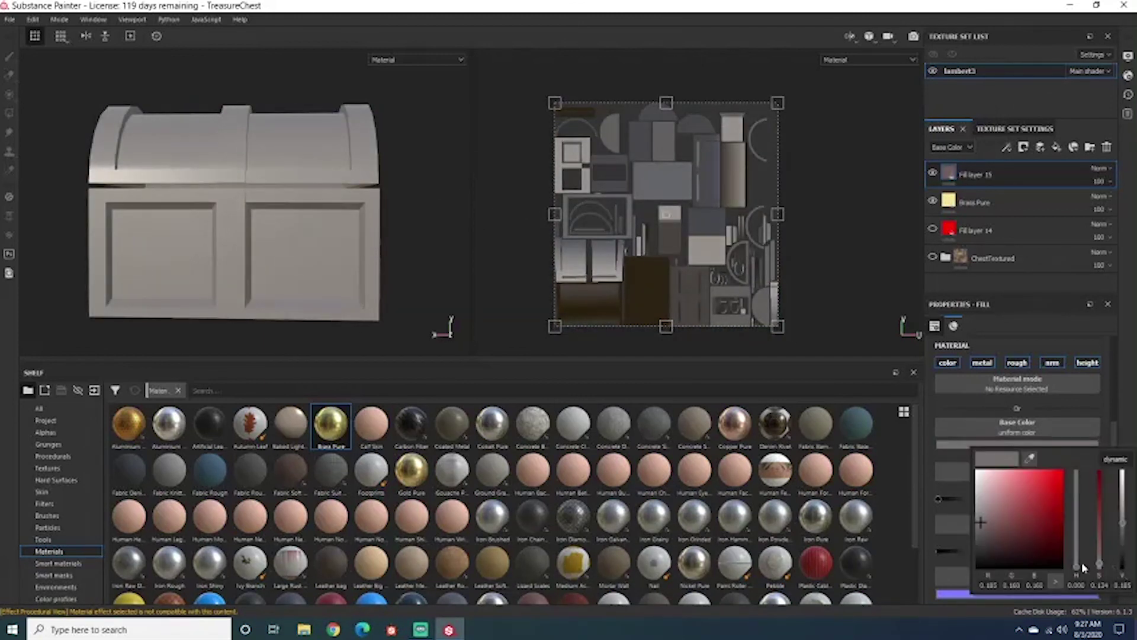
pyautogui.moveTo(1007, 521); pyautogui.dragTo(1058, 550)
pyautogui.click(448, 236)
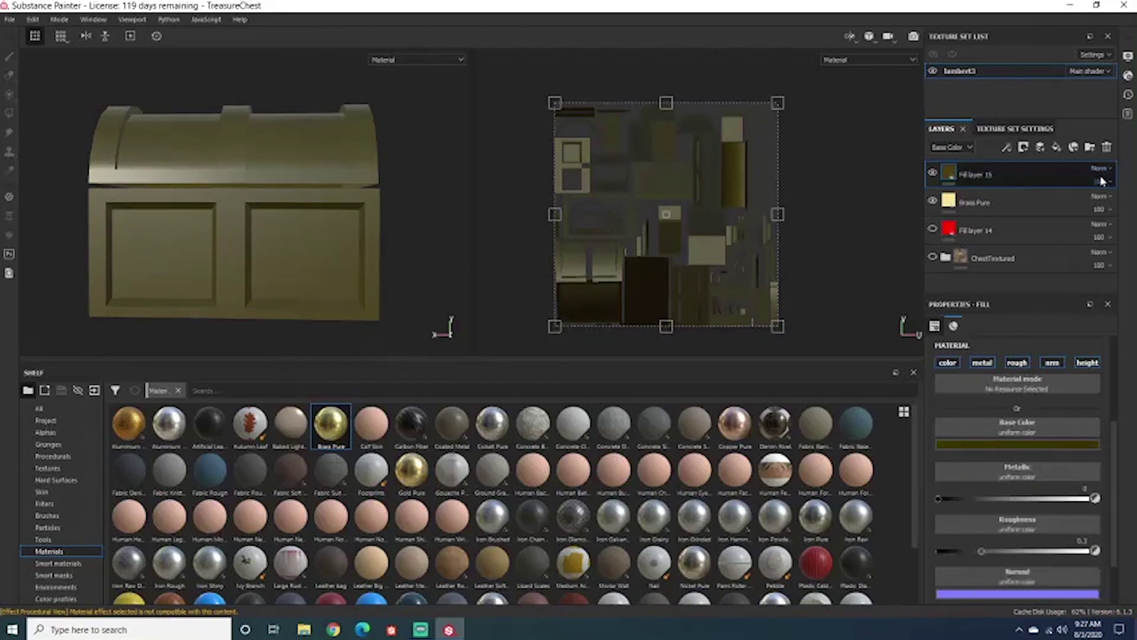
# Add a black mask to the dark olive fill layer and add an empty generator to that mask.
pyautogui.rightClick(1019, 170)
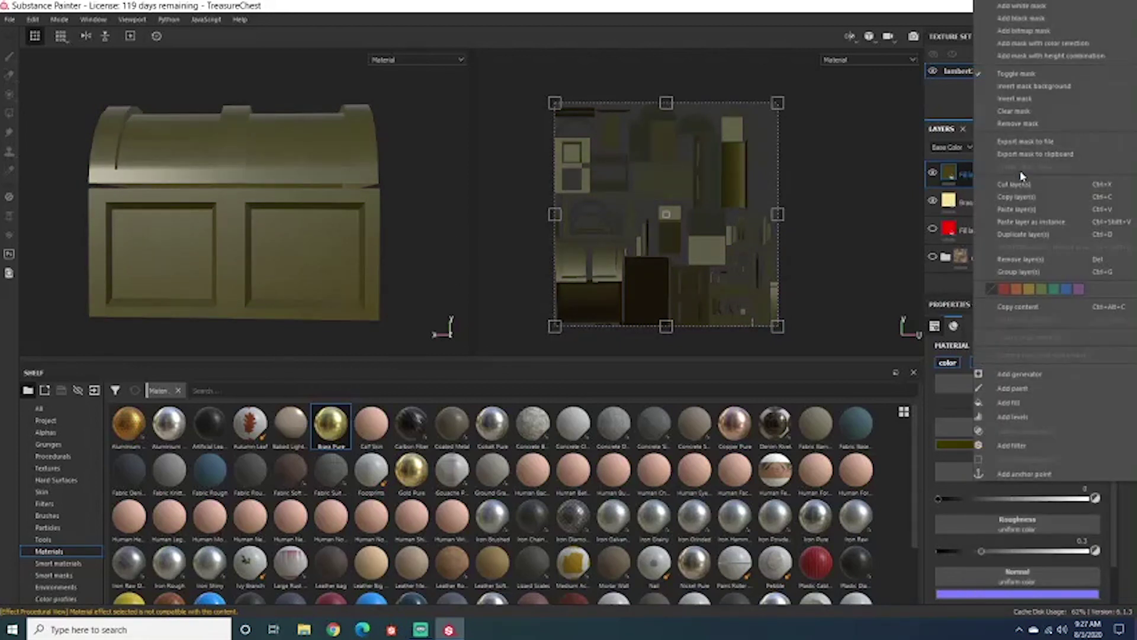
pyautogui.click(1031, 19)
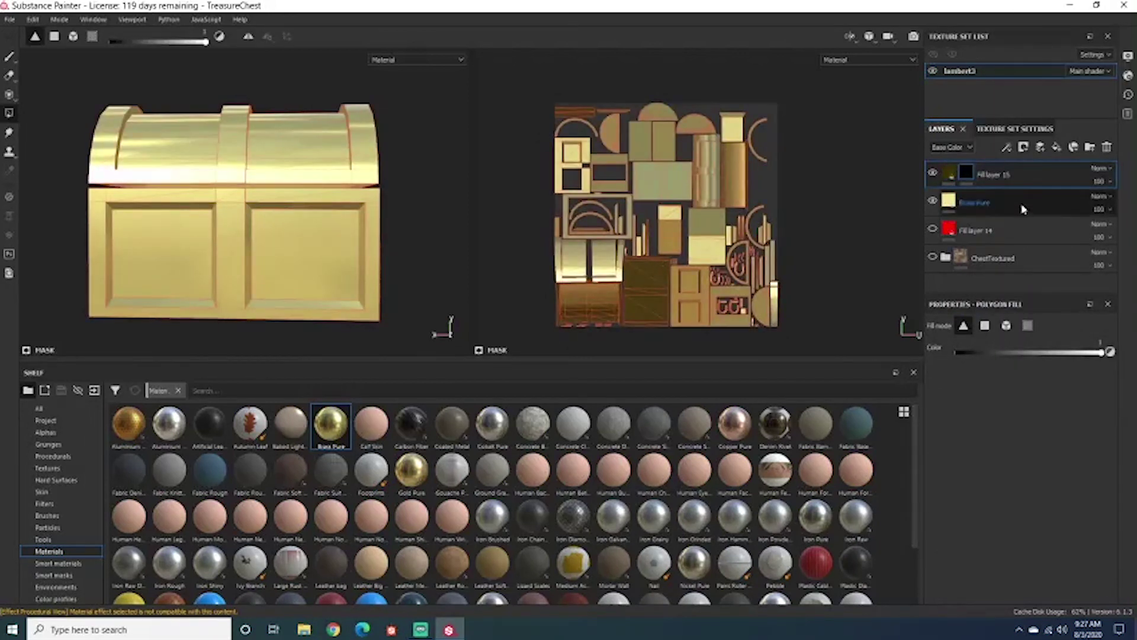
pyautogui.rightClick(969, 173)
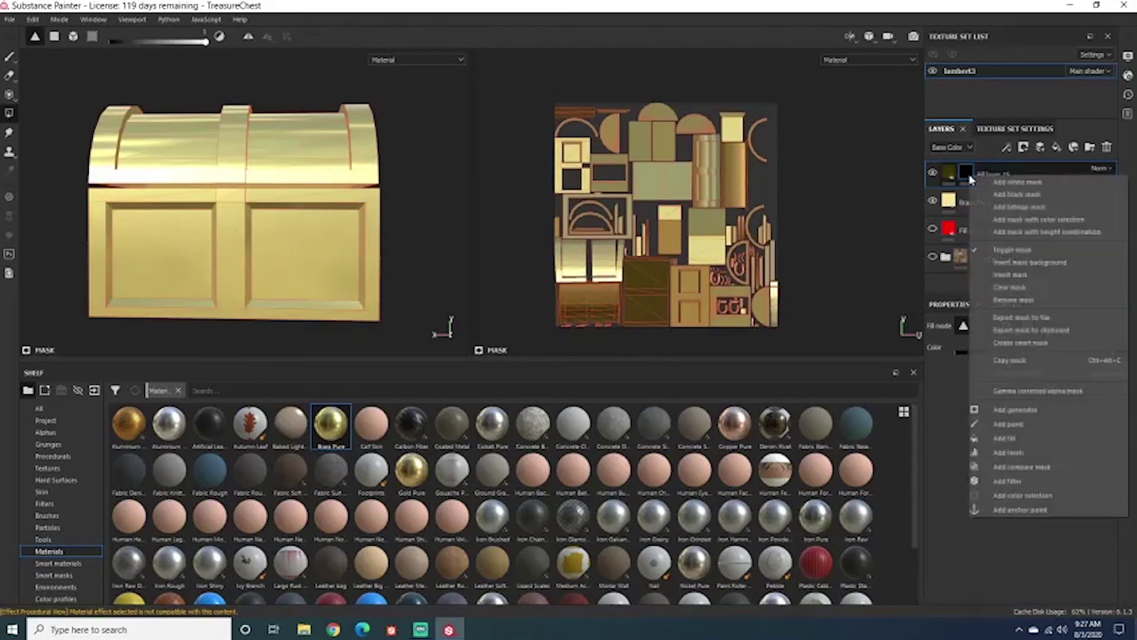
pyautogui.click(1015, 410)
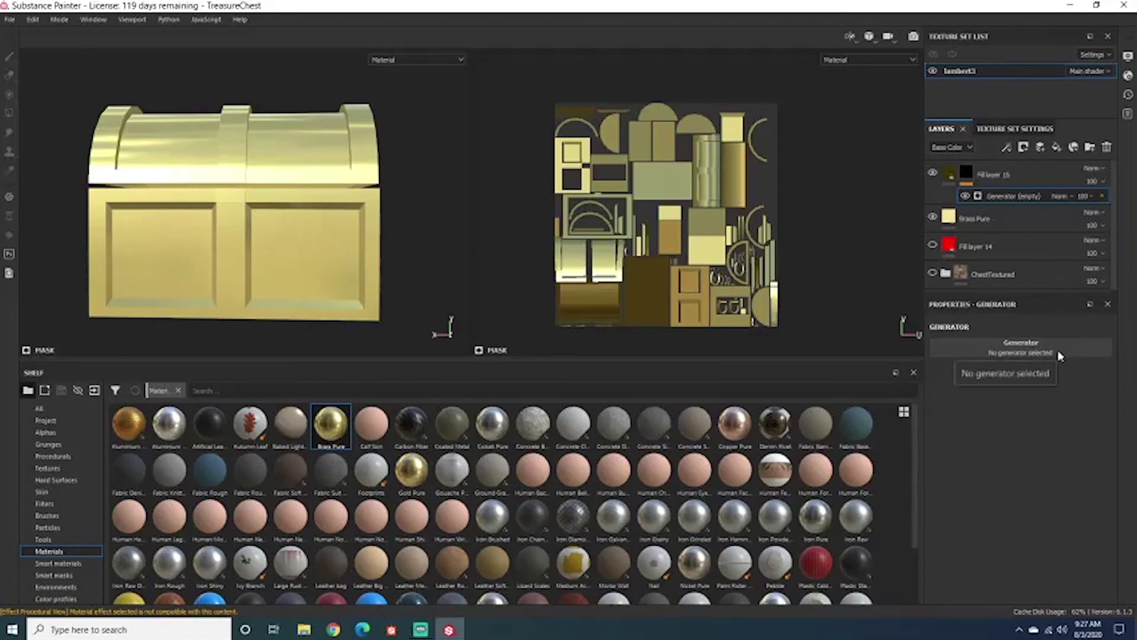
# Browse the available generators and assign the Dirt generator to the fill layer's mask.
pyautogui.click(1029, 350)
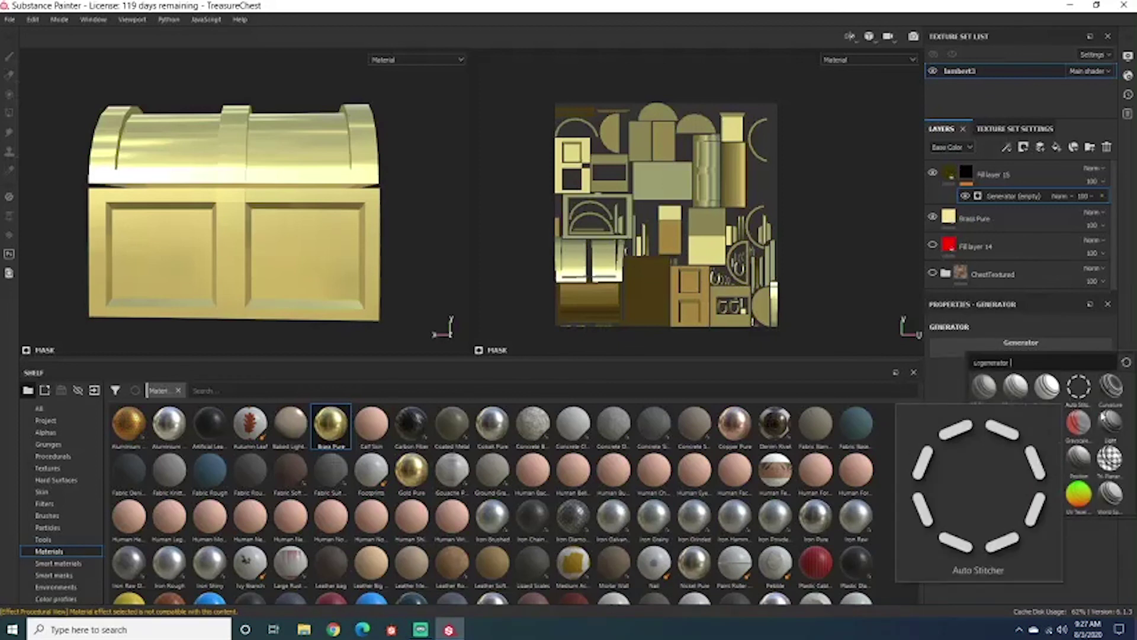
pyautogui.moveTo(1107, 421)
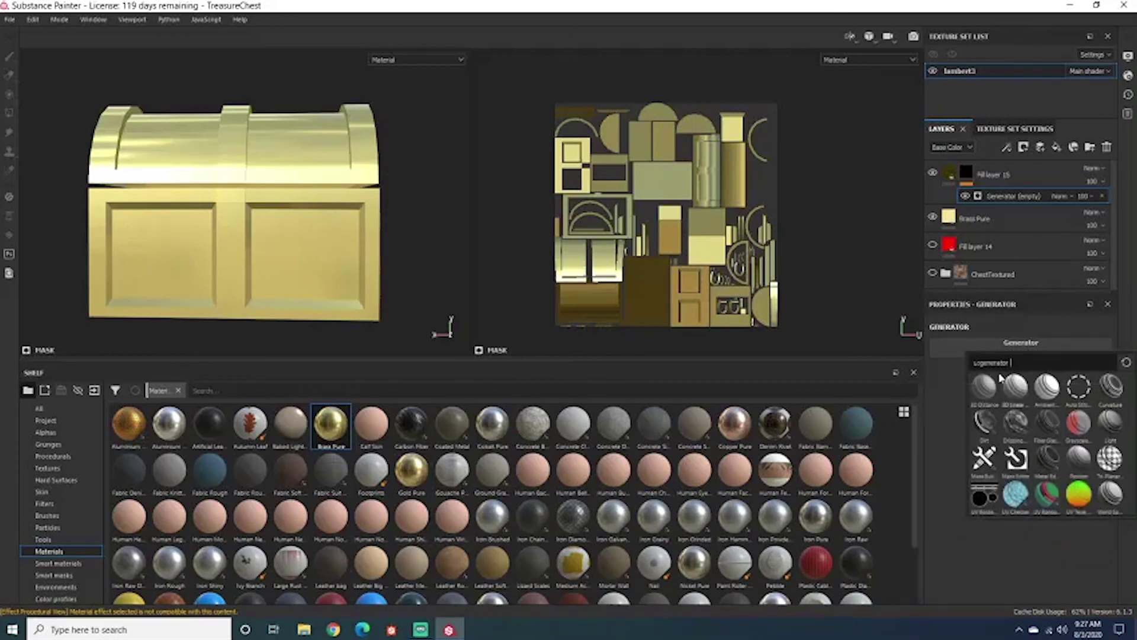
pyautogui.moveTo(988, 409)
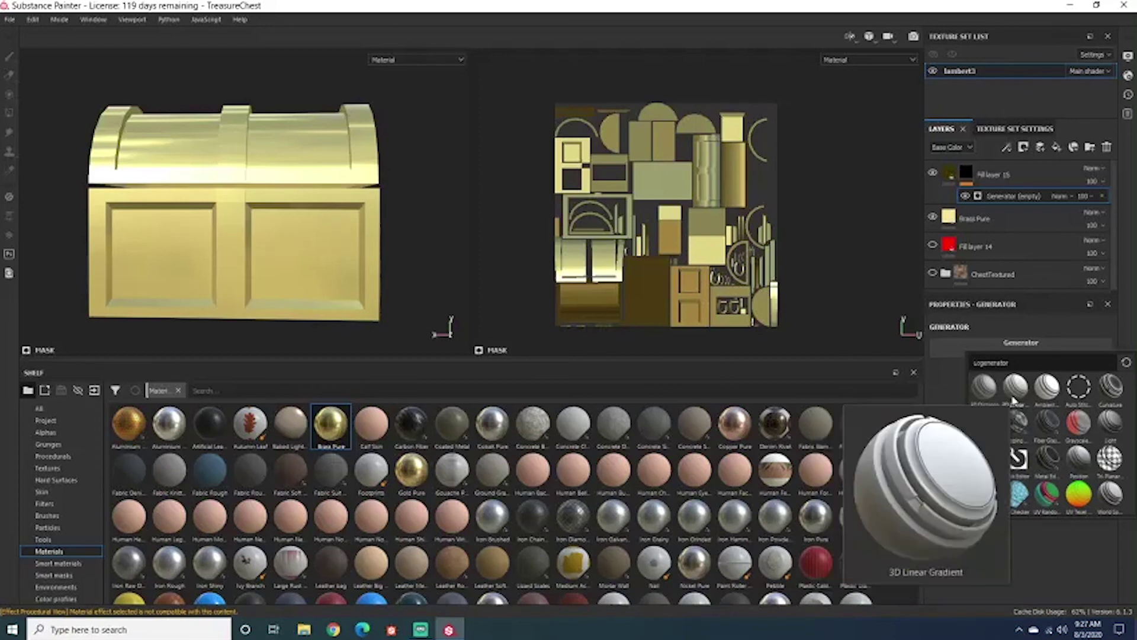
pyautogui.moveTo(1055, 407)
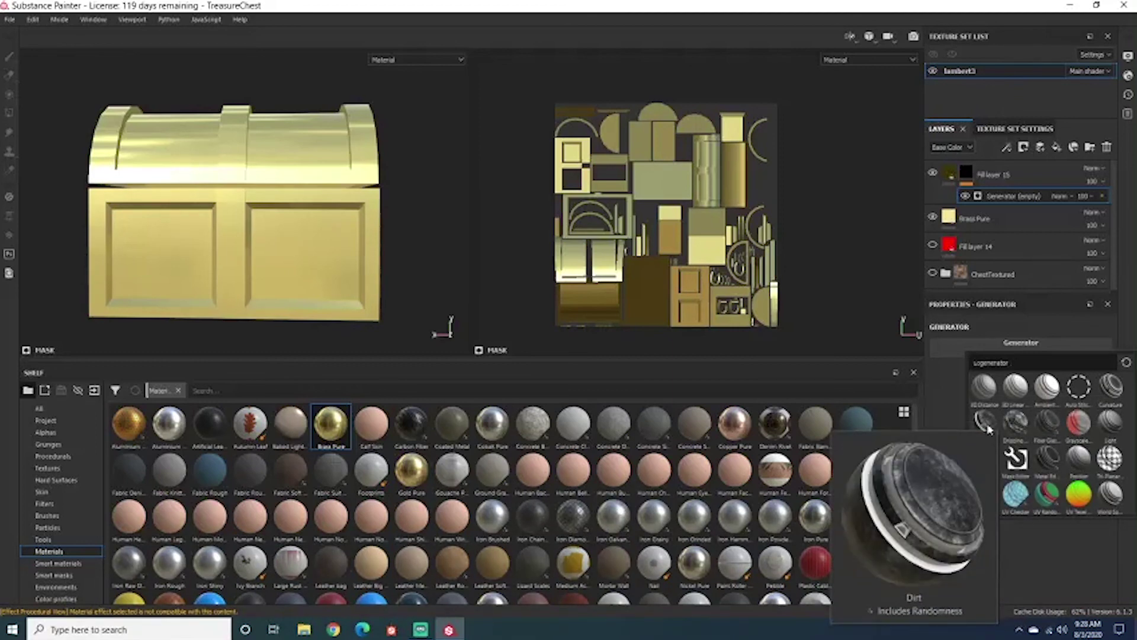
pyautogui.moveTo(1047, 427)
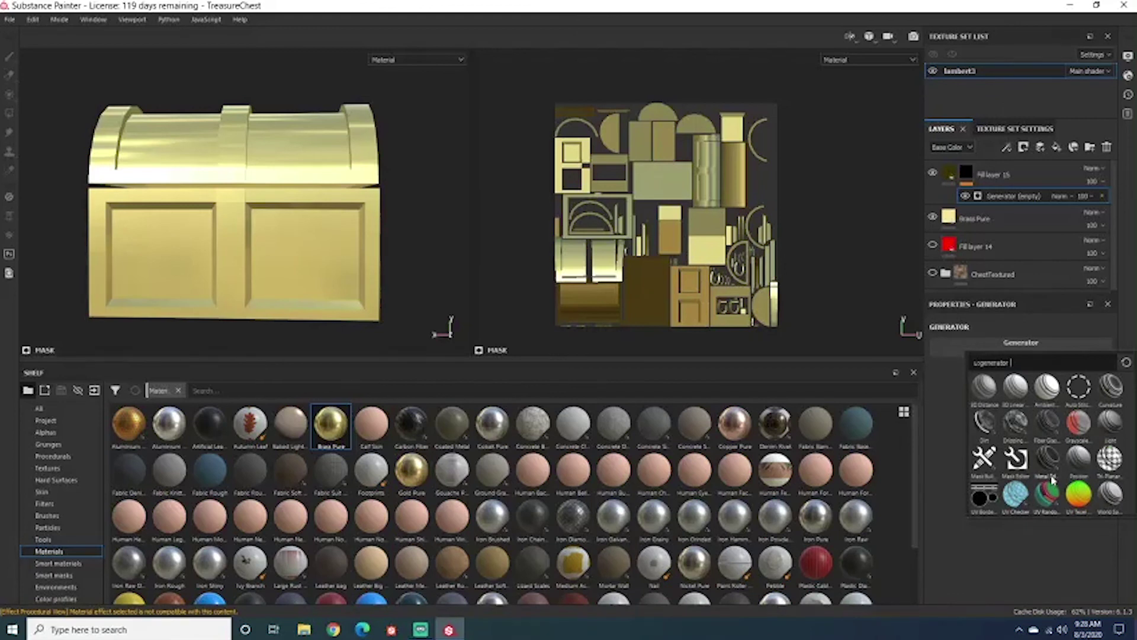
pyautogui.moveTo(993, 444)
pyautogui.click(985, 426)
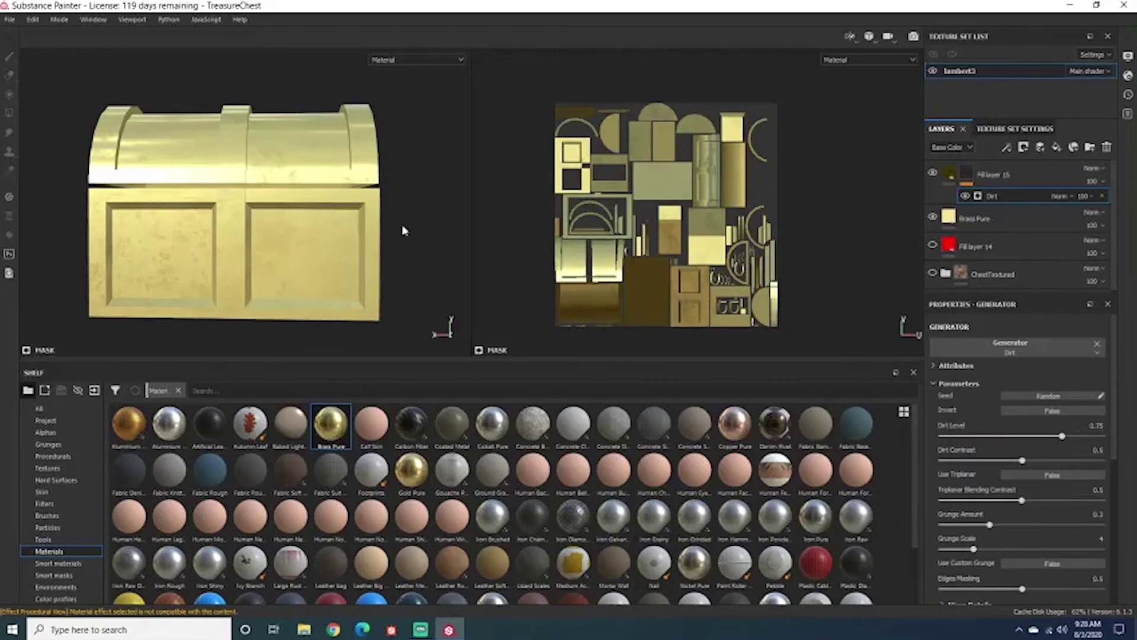
# Inspect the dirt on the chest, randomize the Dirt generator's seed and set its Dirt Level to 0.76.
pyautogui.keyDown('alt'); pyautogui.moveTo(378, 221); pyautogui.dragTo(281, 189, button='right'); pyautogui.keyUp('alt')
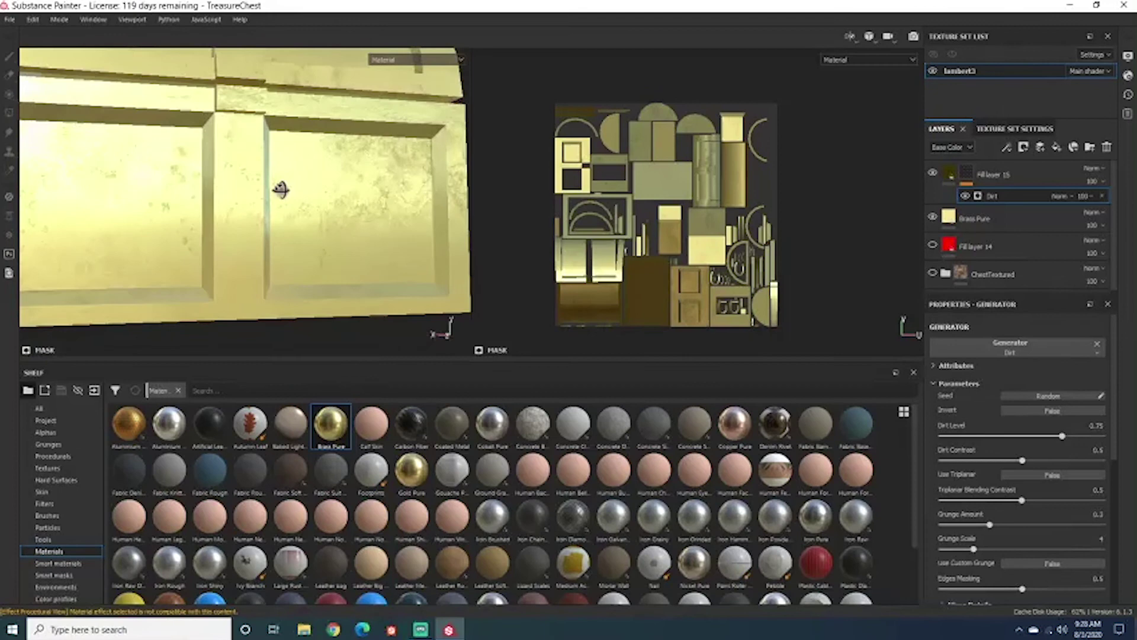
pyautogui.keyDown('alt'); pyautogui.moveTo(280, 190); pyautogui.dragTo(267, 215); pyautogui.keyUp('alt')
pyautogui.scroll(-3, 261, 268)
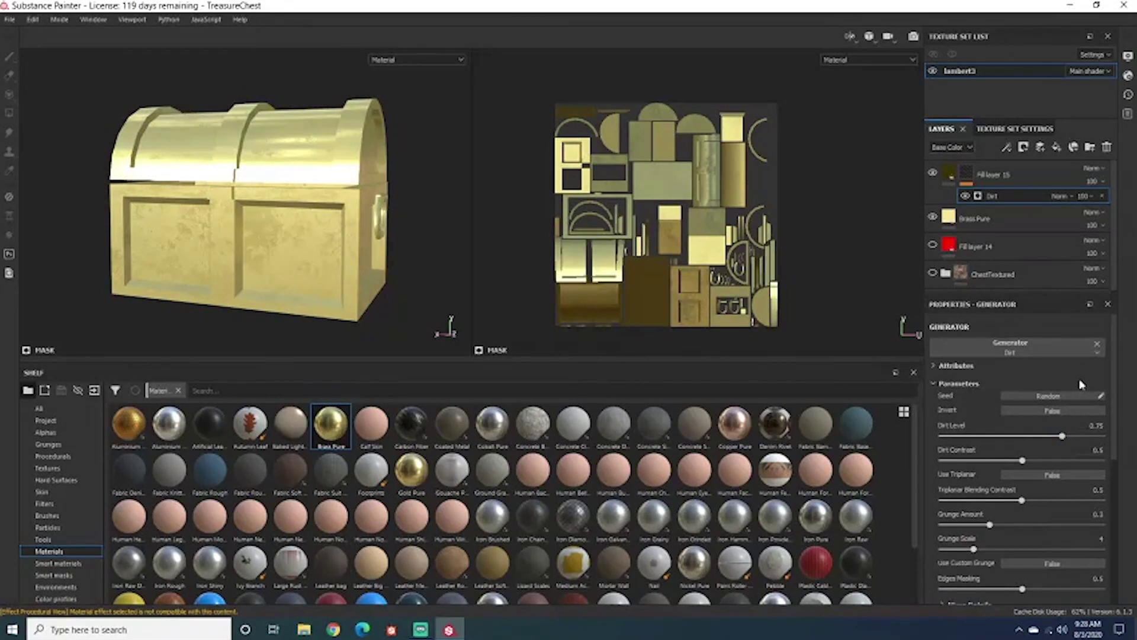
pyautogui.scroll(-5, 1079, 382)
pyautogui.scroll(5, 1078, 385)
pyautogui.click(1032, 398)
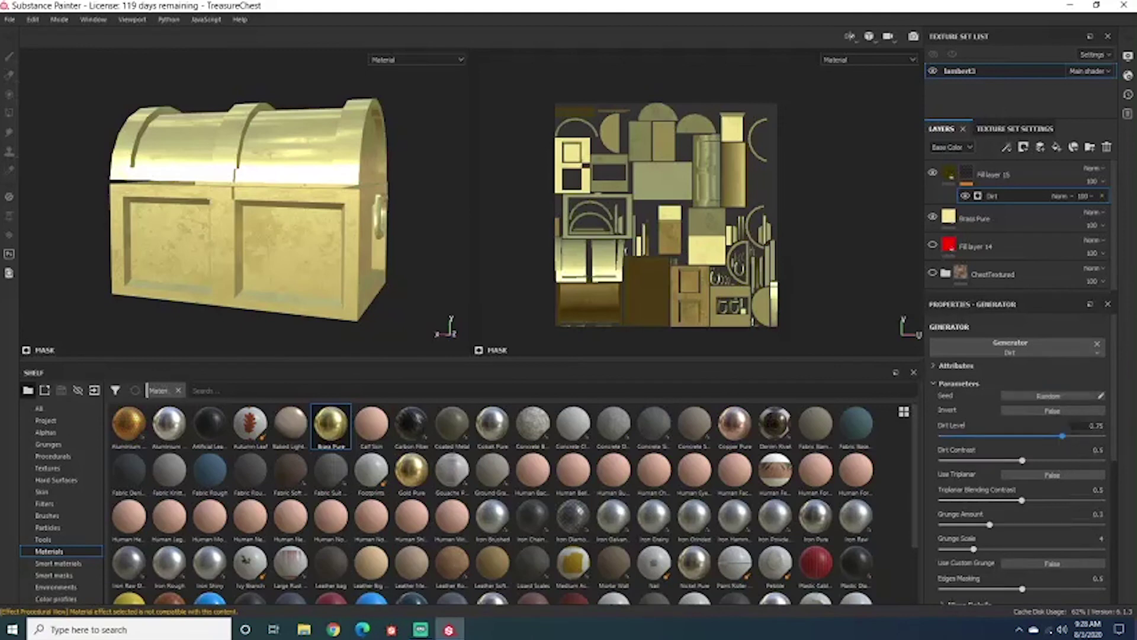
pyautogui.moveTo(1056, 441)
pyautogui.mouseDown()
pyautogui.moveTo(1033, 444)
pyautogui.moveTo(1089, 447)
pyautogui.moveTo(1065, 451)
pyautogui.mouseUp()
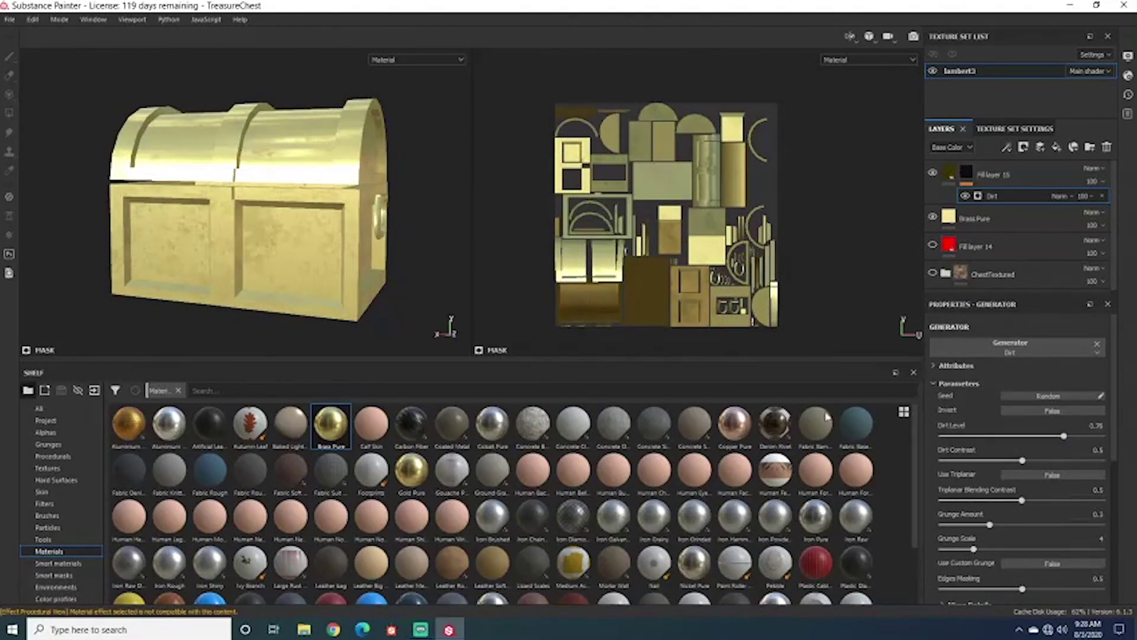
# Set the generator's Dirt Contrast to 0.66, Triplanar Blending Contrast to 0.71, Grunge Amount to 0.24 and Edges Masking to 0.59.
pyautogui.moveTo(272, 262)
pyautogui.keyDown('alt'); pyautogui.mouseDown()
pyautogui.moveTo(266, 243)
pyautogui.moveTo(268, 254)
pyautogui.mouseUp(); pyautogui.keyUp('alt')
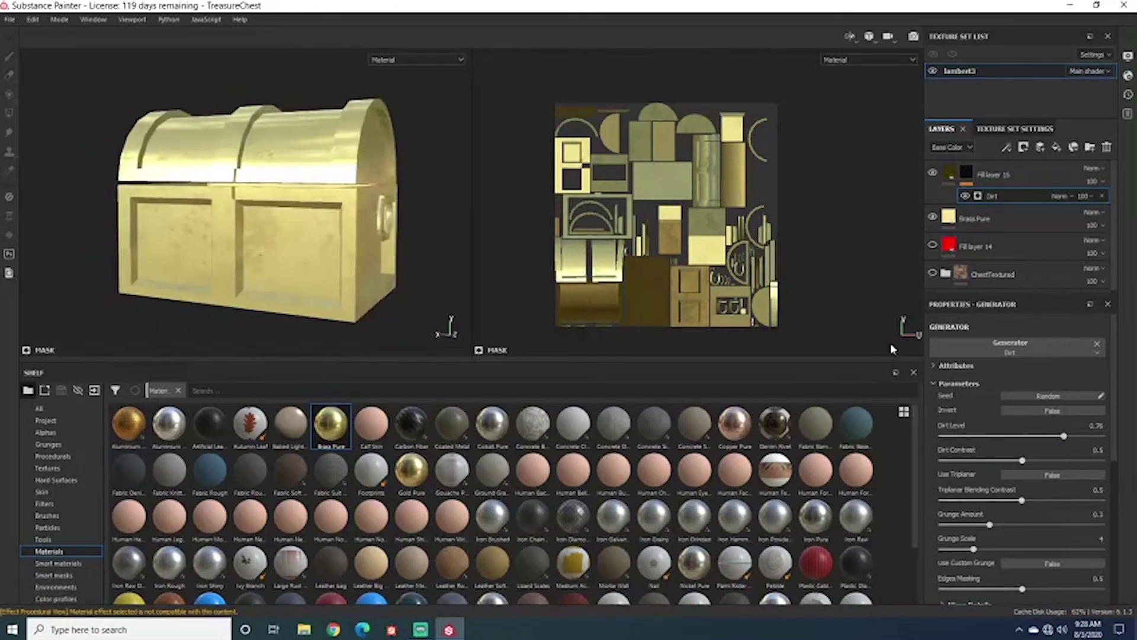
pyautogui.moveTo(1025, 462); pyautogui.dragTo(1065, 461)
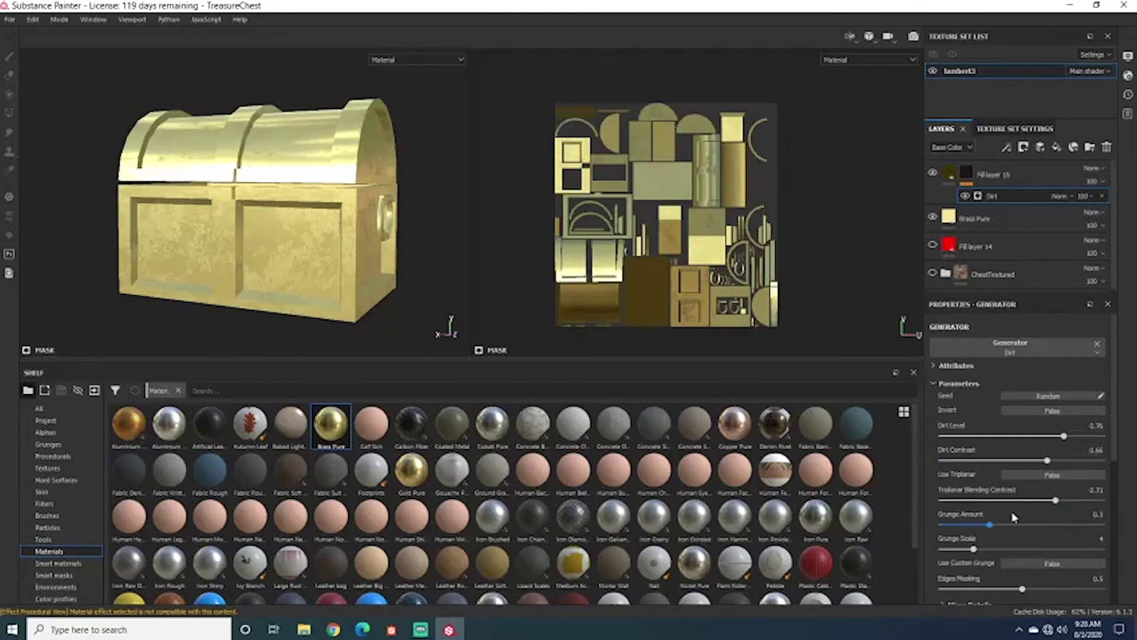
pyautogui.moveTo(992, 529)
pyautogui.mouseDown()
pyautogui.moveTo(1011, 527)
pyautogui.moveTo(979, 529)
pyautogui.mouseUp()
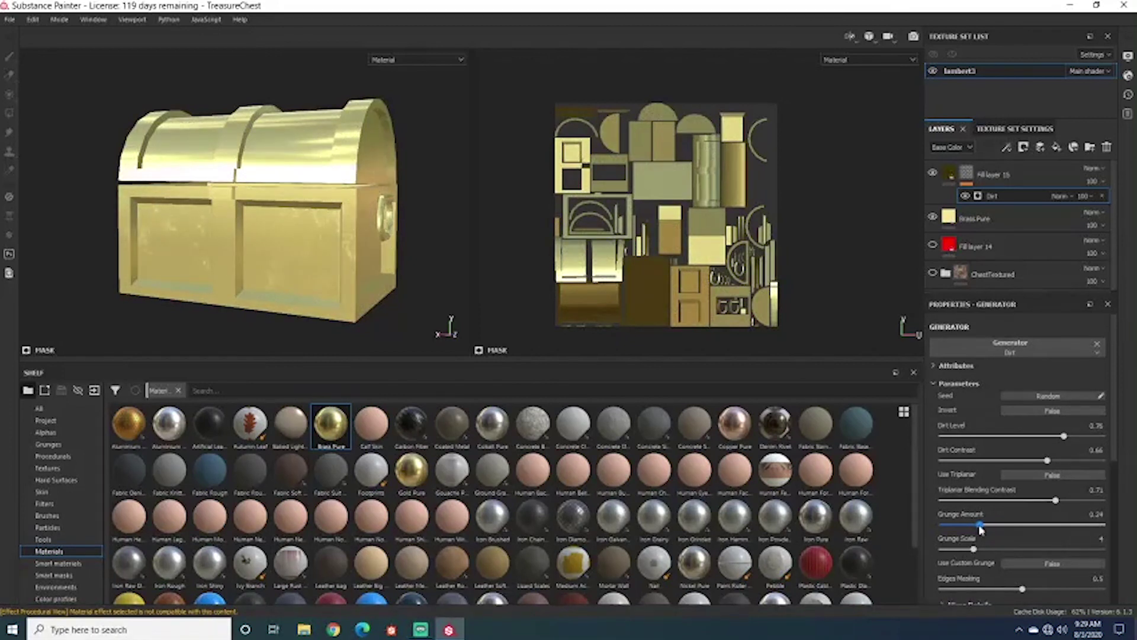
pyautogui.scroll(-1, 989, 539)
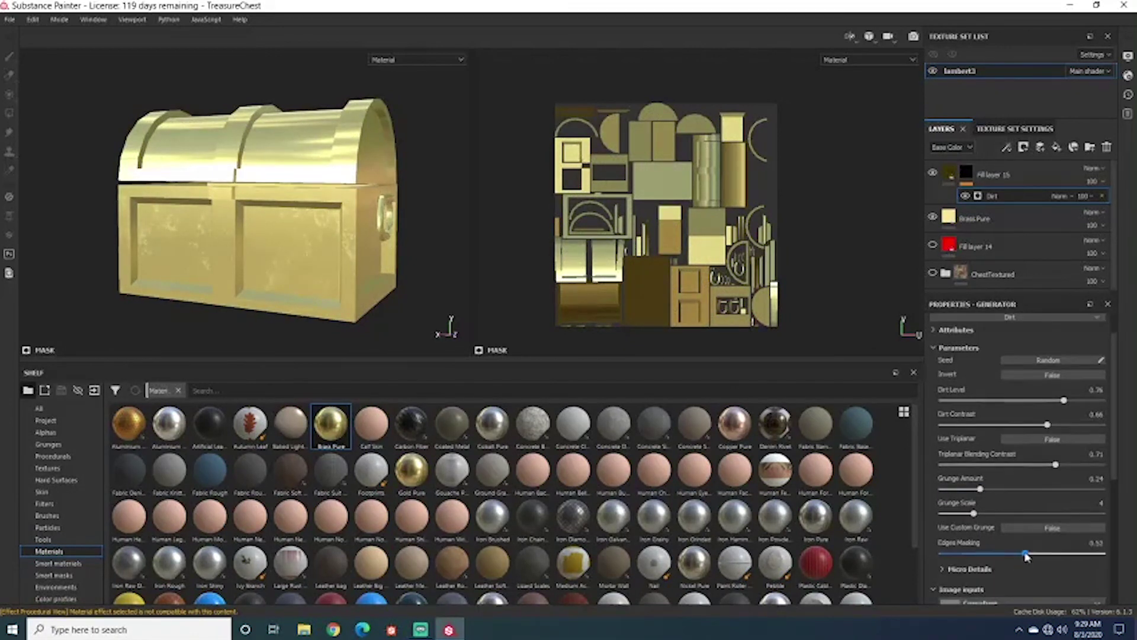
pyautogui.moveTo(1030, 555); pyautogui.dragTo(1037, 555)
# Review the Dirt generator's parameters and image inputs, and check the dirt effect on the chest.
pyautogui.scroll(-5, 1042, 533)
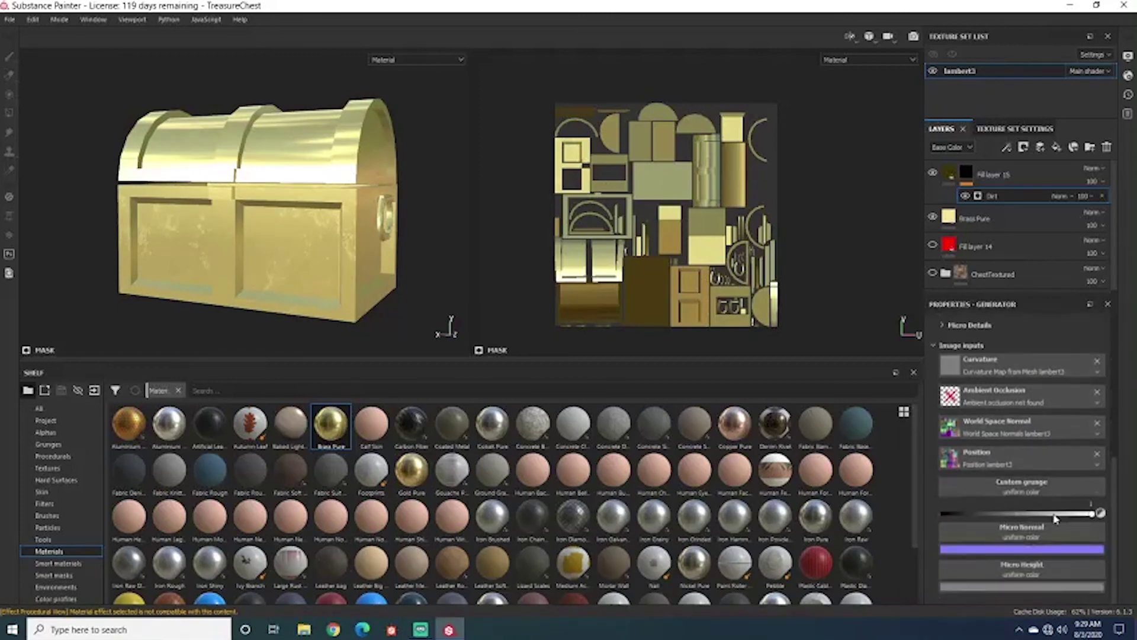
pyautogui.scroll(4, 1058, 517)
pyautogui.keyDown('alt'); pyautogui.moveTo(292, 218); pyautogui.dragTo(325, 253); pyautogui.keyUp('alt')
pyautogui.scroll(-5, 1116, 482)
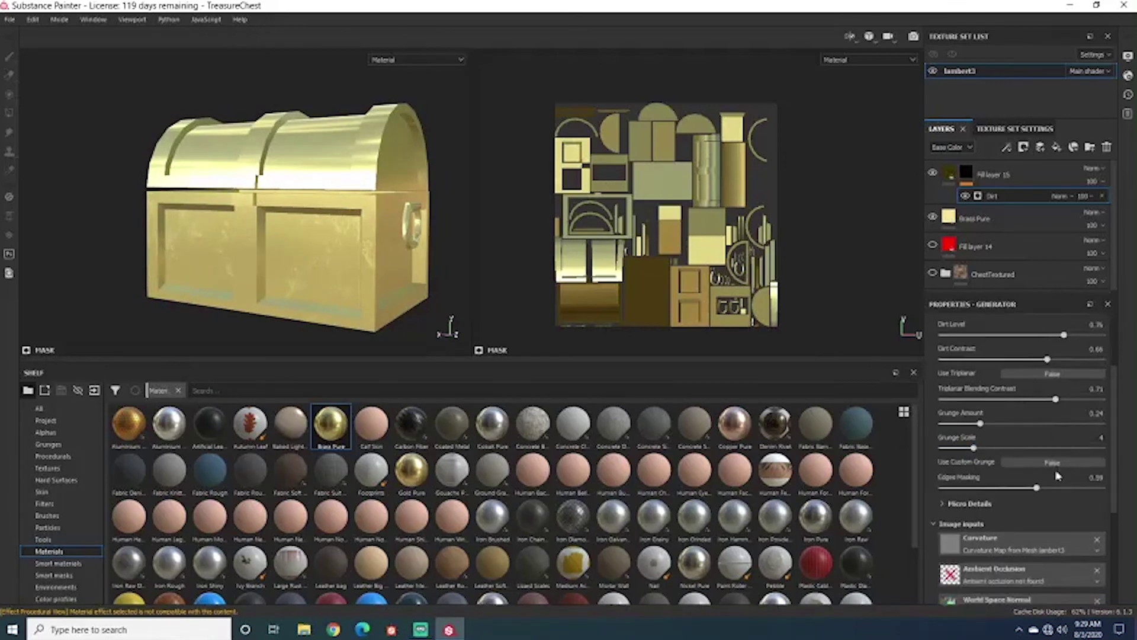
pyautogui.scroll(-1, 1091, 467)
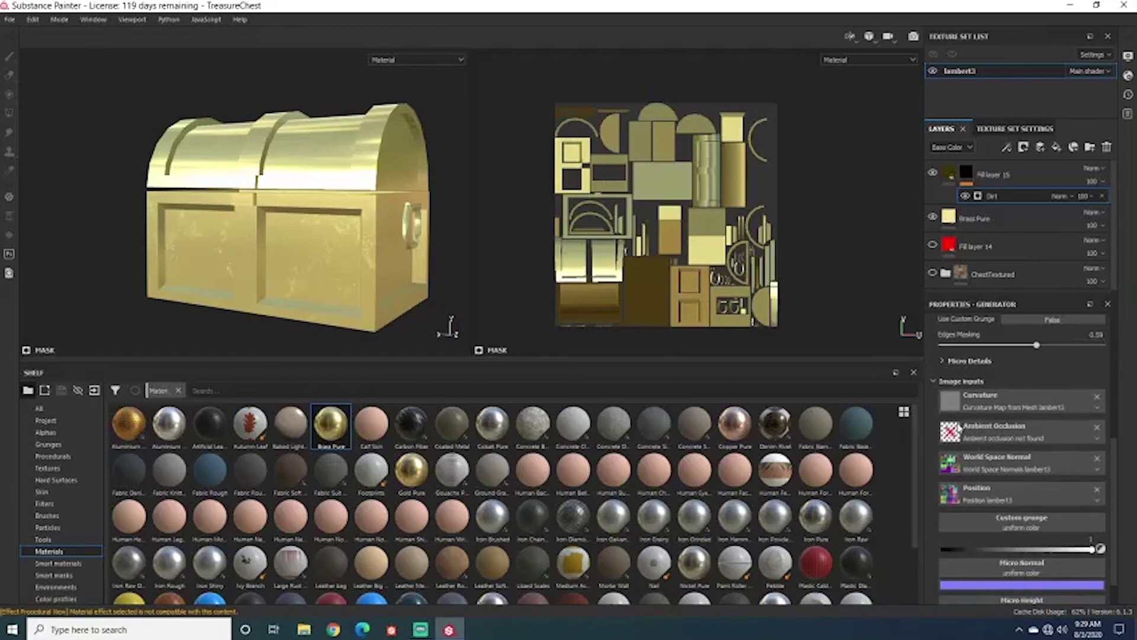
pyautogui.keyDown('alt'); pyautogui.moveTo(375, 253); pyautogui.dragTo(542, 305); pyautogui.keyUp('alt')
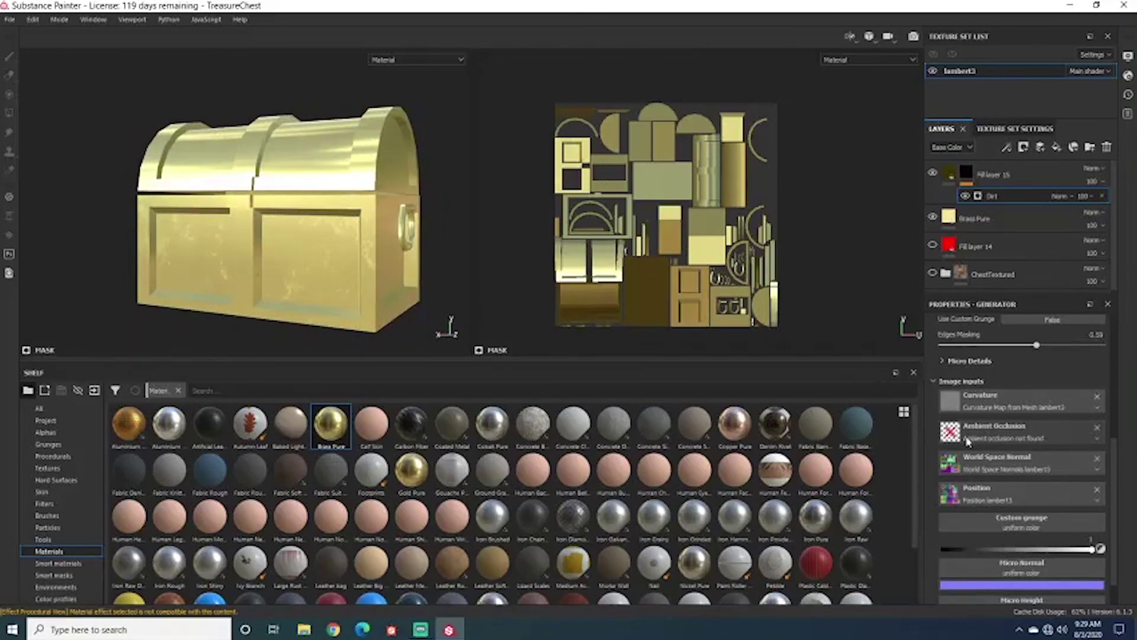
# Examine the Dirt generator's grime on the chest's front panels, lid and side from several angles.
pyautogui.keyDown('alt'); pyautogui.moveTo(223, 221); pyautogui.dragTo(283, 232); pyautogui.keyUp('alt')
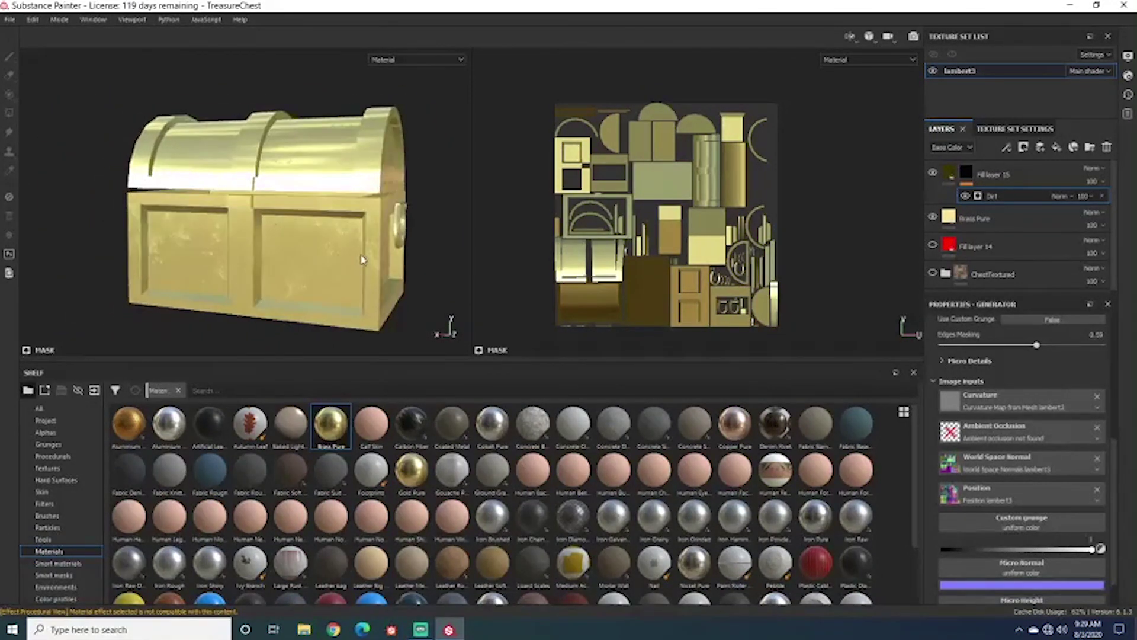
pyautogui.keyDown('alt'); pyautogui.moveTo(401, 245); pyautogui.dragTo(362, 254); pyautogui.keyUp('alt')
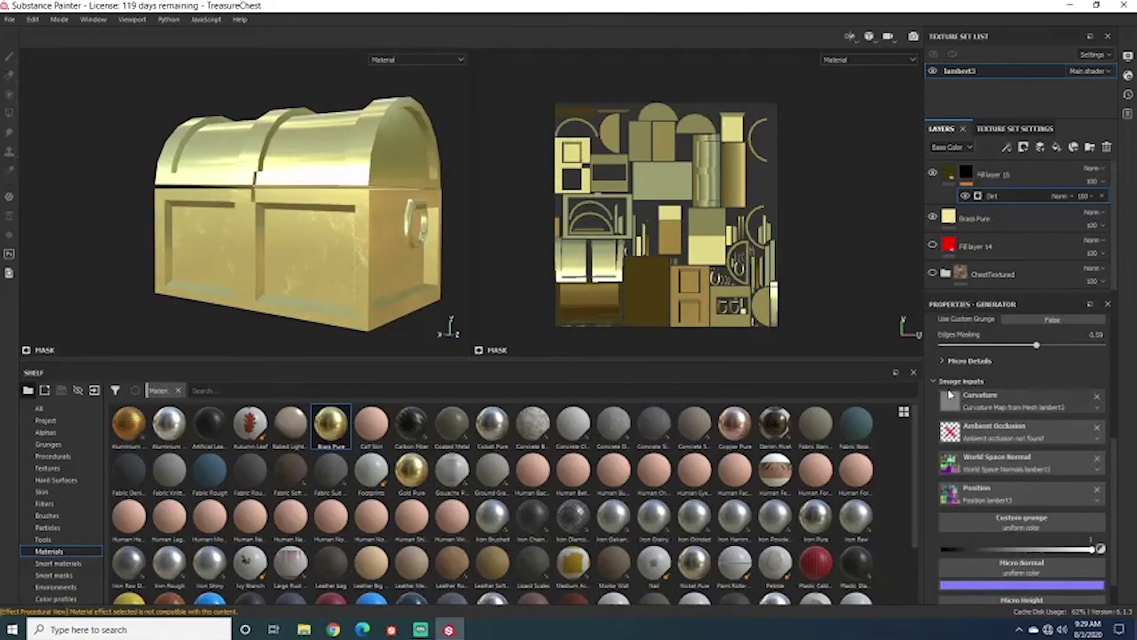
pyautogui.keyDown('alt'); pyautogui.moveTo(328, 259); pyautogui.dragTo(379, 258); pyautogui.keyUp('alt')
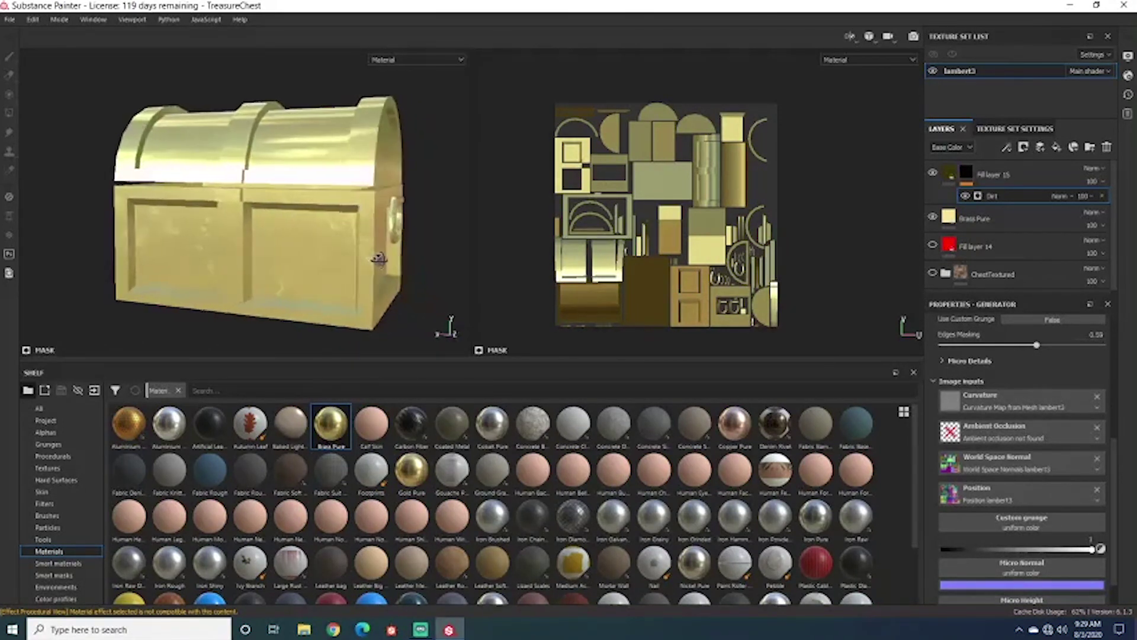
pyautogui.moveTo(381, 248)
pyautogui.keyDown('alt'); pyautogui.mouseDown(button='right')
pyautogui.moveTo(386, 261)
pyautogui.moveTo(363, 272)
pyautogui.moveTo(387, 266)
pyautogui.moveTo(349, 261)
pyautogui.moveTo(343, 290)
pyautogui.moveTo(312, 257)
pyautogui.moveTo(381, 230)
pyautogui.moveTo(421, 249)
pyautogui.moveTo(381, 236)
pyautogui.mouseUp(button='right'); pyautogui.keyUp('alt')
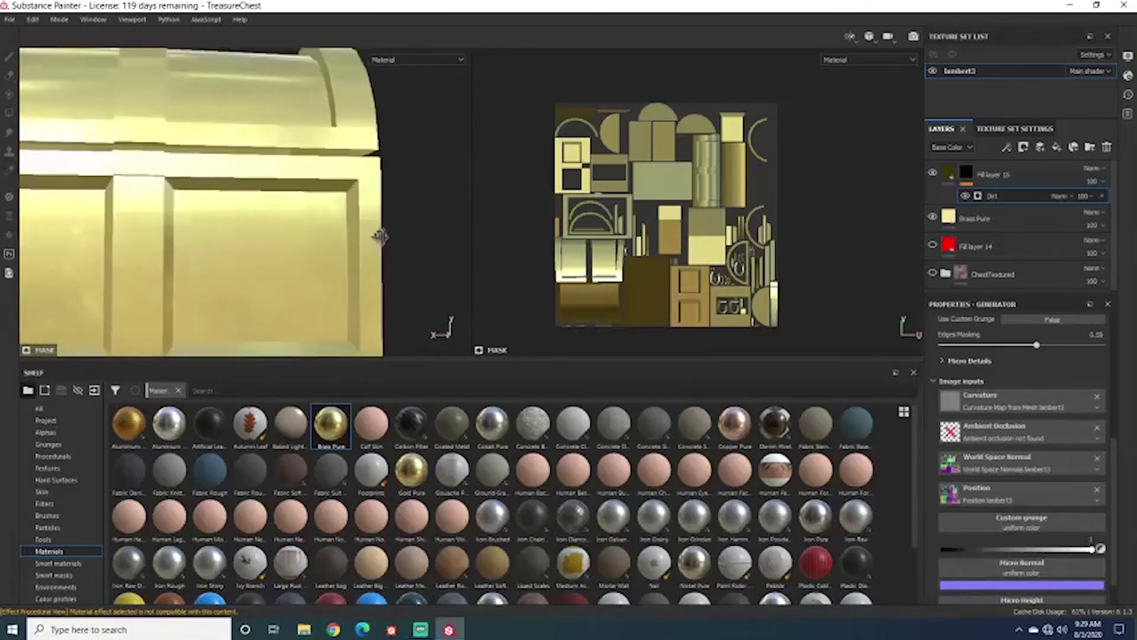
pyautogui.keyDown('alt'); pyautogui.moveTo(381, 235); pyautogui.dragTo(295, 254); pyautogui.keyUp('alt')
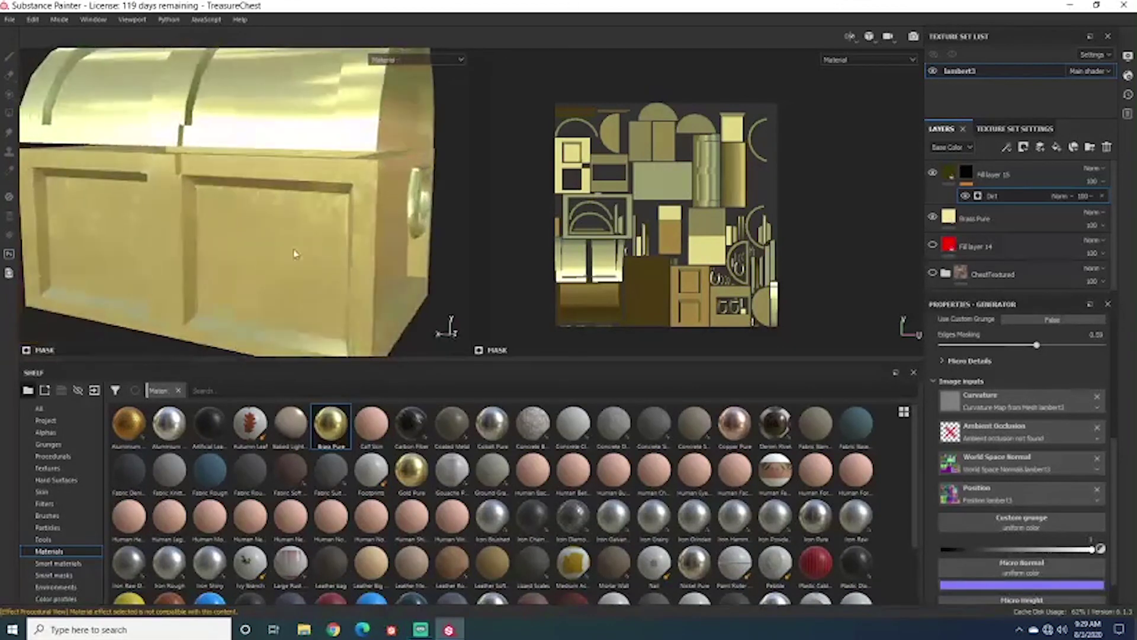
pyautogui.keyDown('alt'); pyautogui.moveTo(205, 226); pyautogui.dragTo(327, 193); pyautogui.keyUp('alt')
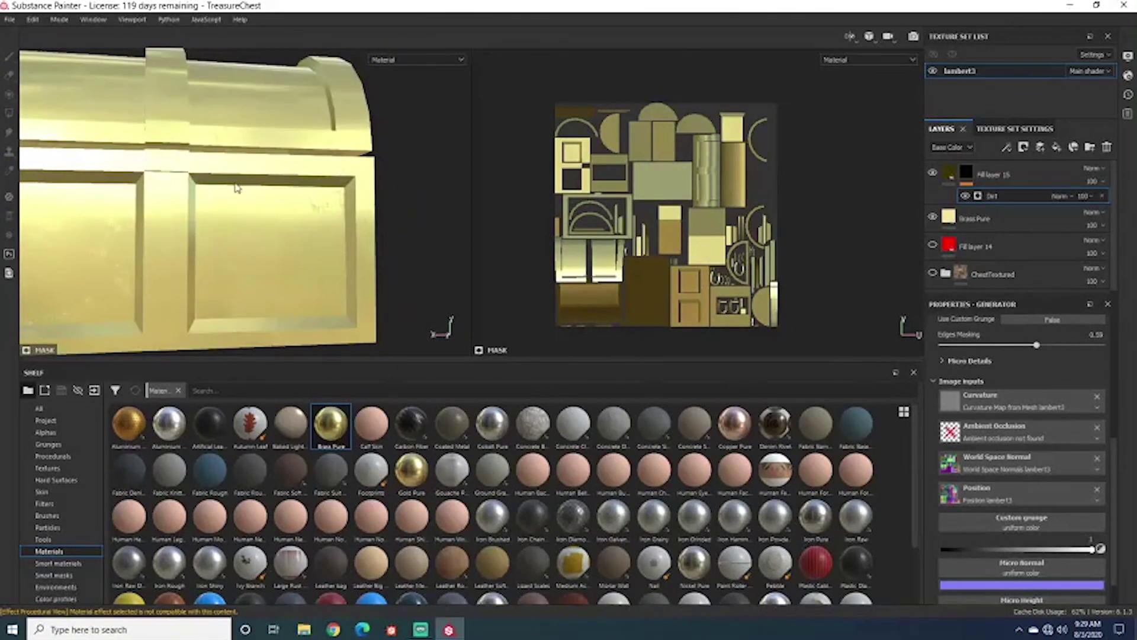
pyautogui.keyDown('alt'); pyautogui.moveTo(237, 188); pyautogui.dragTo(230, 162); pyautogui.keyUp('alt')
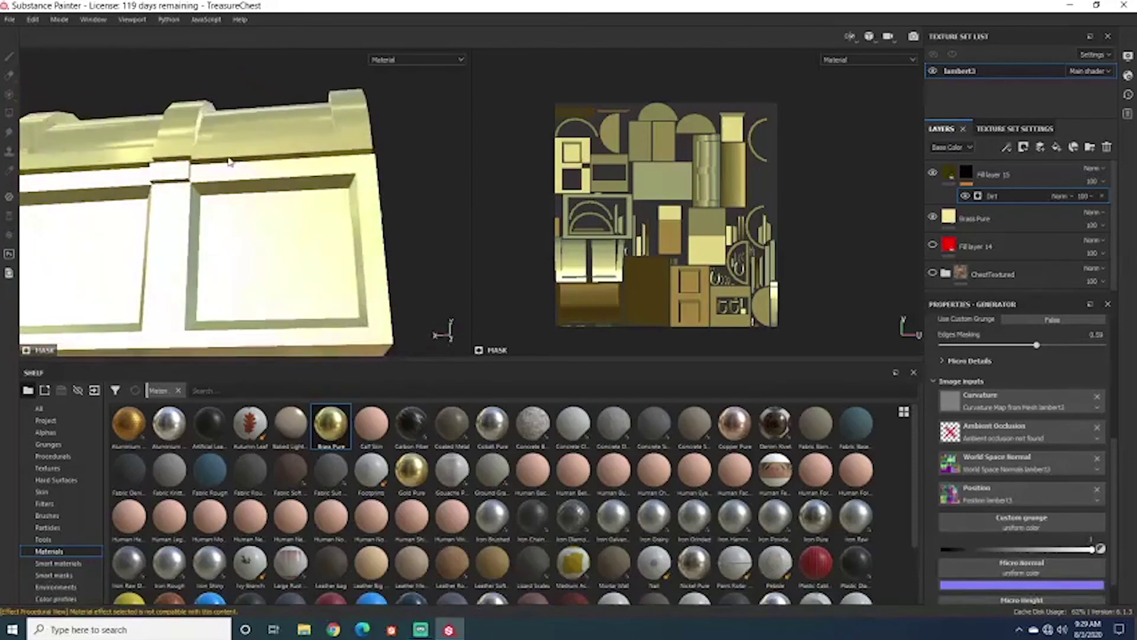
pyautogui.moveTo(305, 175)
pyautogui.keyDown('alt'); pyautogui.mouseDown()
pyautogui.moveTo(268, 215)
pyautogui.moveTo(337, 208)
pyautogui.moveTo(312, 181)
pyautogui.mouseUp(); pyautogui.keyUp('alt')
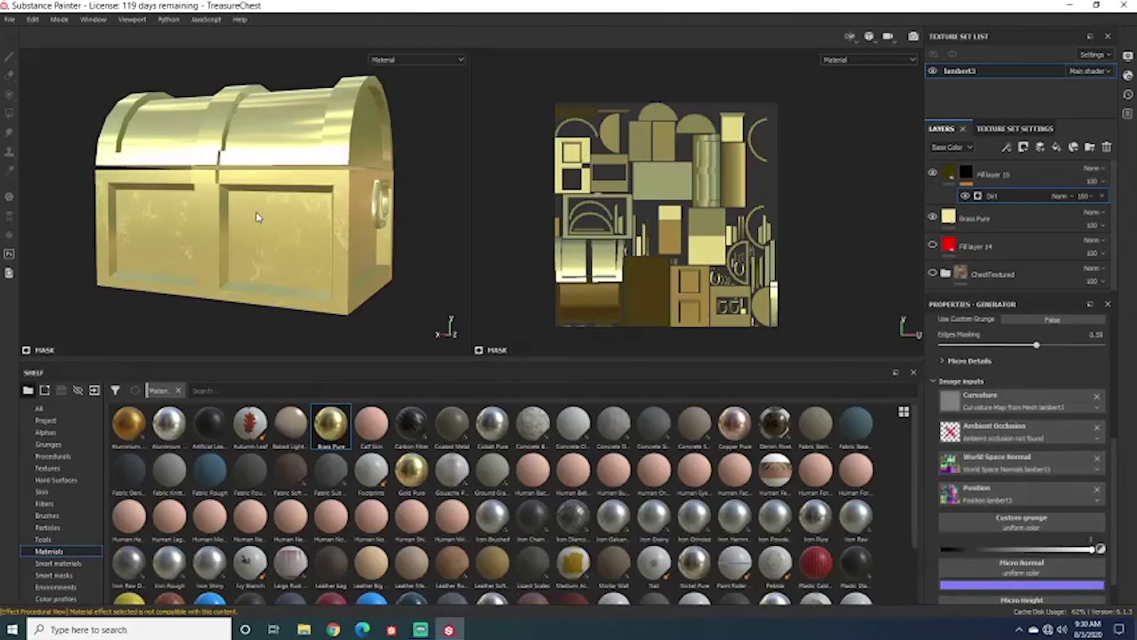
pyautogui.scroll(3, 252, 224)
pyautogui.scroll(-1, 249, 231)
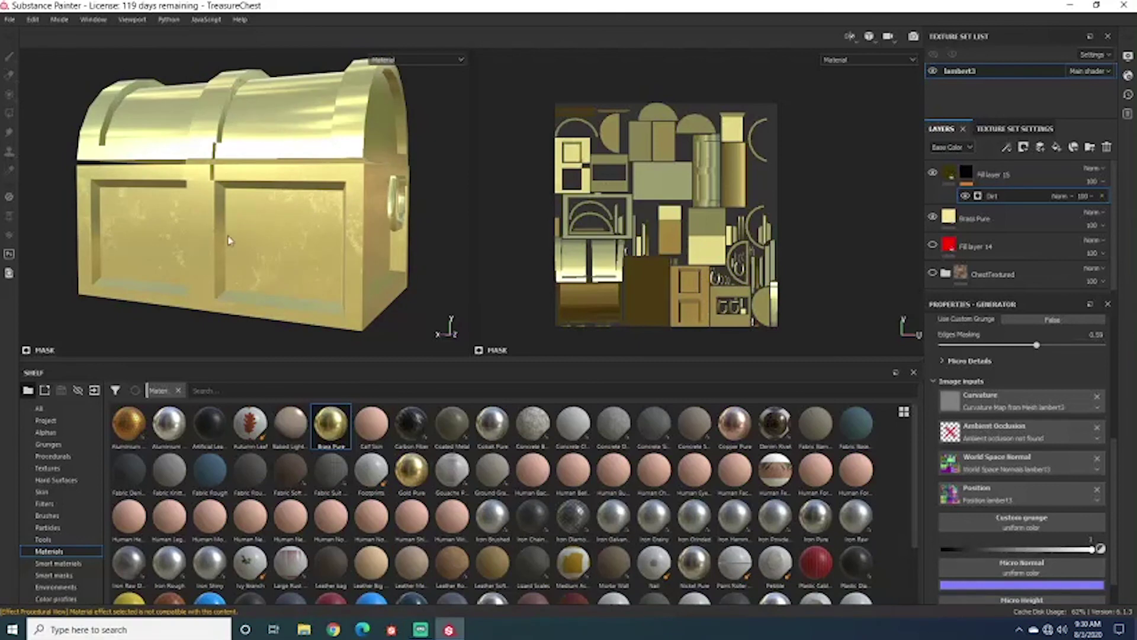
pyautogui.press('alt')
pyautogui.keyDown('alt'); pyautogui.moveTo(212, 250); pyautogui.dragTo(248, 245); pyautogui.keyUp('alt')
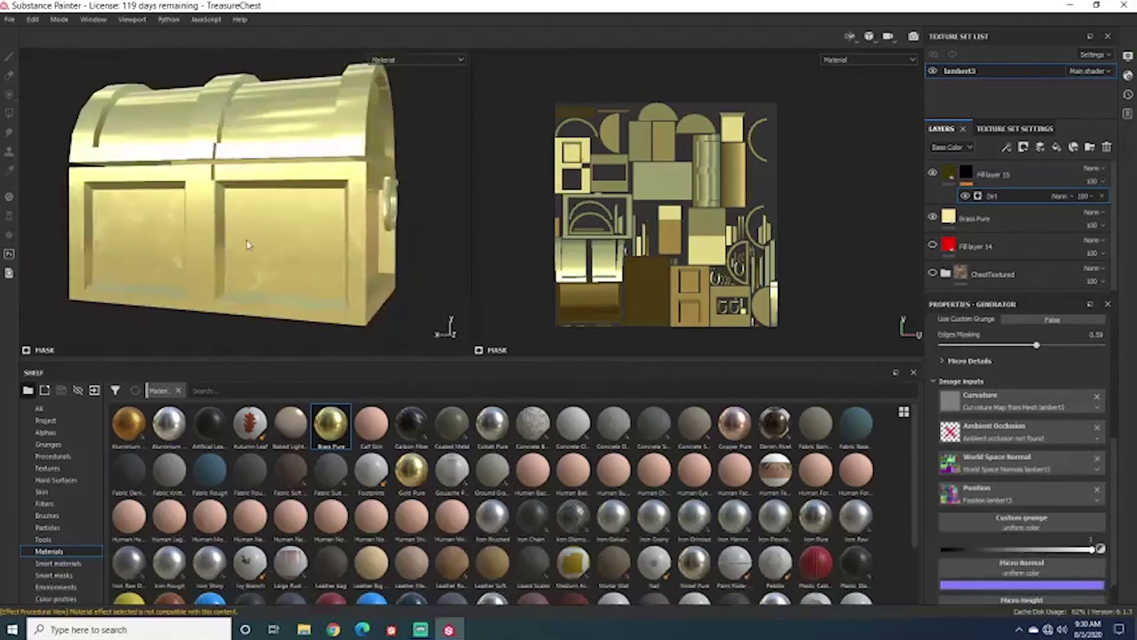
pyautogui.moveTo(312, 201)
pyautogui.keyDown('alt'); pyautogui.mouseDown()
pyautogui.moveTo(332, 195)
pyautogui.moveTo(341, 168)
pyautogui.moveTo(355, 178)
pyautogui.moveTo(316, 215)
pyautogui.moveTo(378, 173)
pyautogui.moveTo(302, 206)
pyautogui.mouseUp(); pyautogui.keyUp('alt')
# Delete the dark fill layer with the Dirt generator mask above the Brass Pure layer.
pyautogui.click(1025, 181)
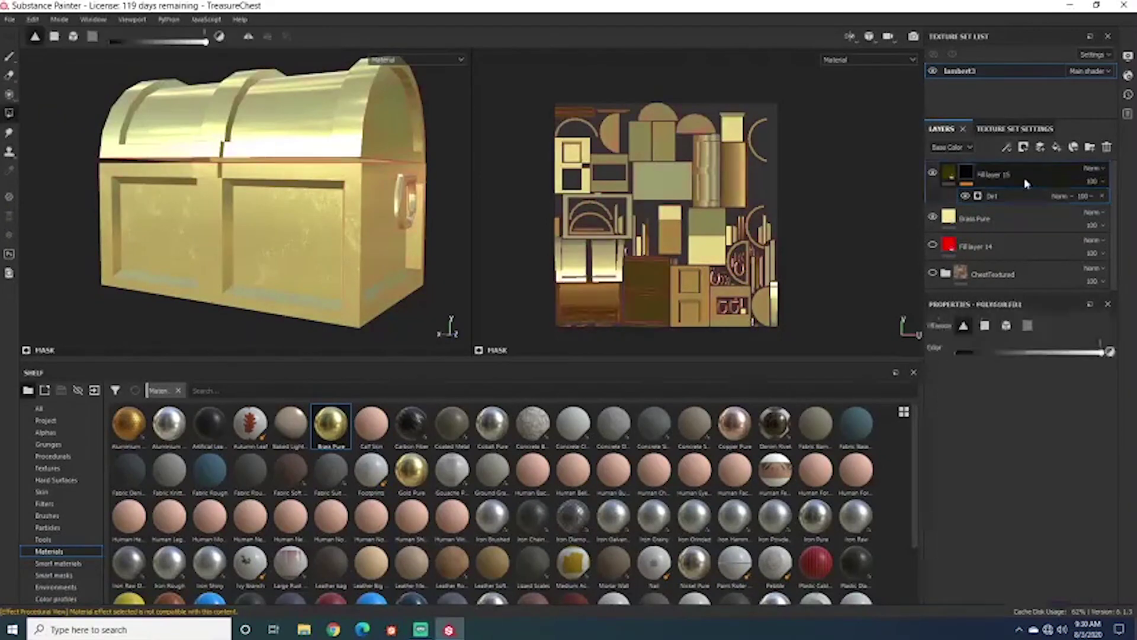
pyautogui.press('Delete')
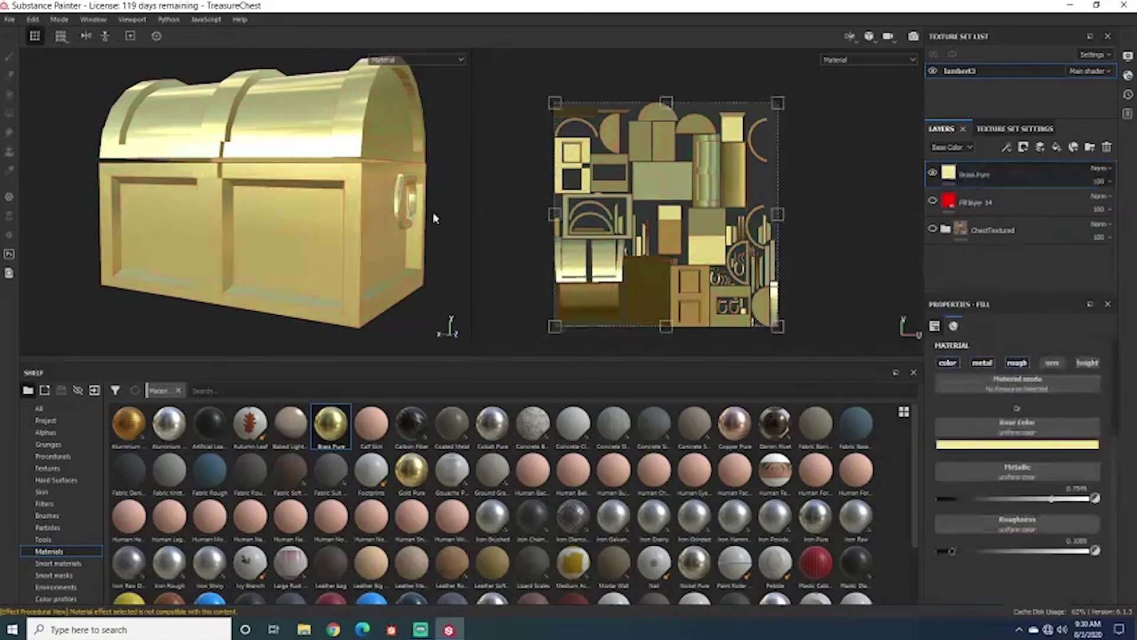
pyautogui.keyDown('alt'); pyautogui.moveTo(370, 227); pyautogui.dragTo(348, 253); pyautogui.keyUp('alt')
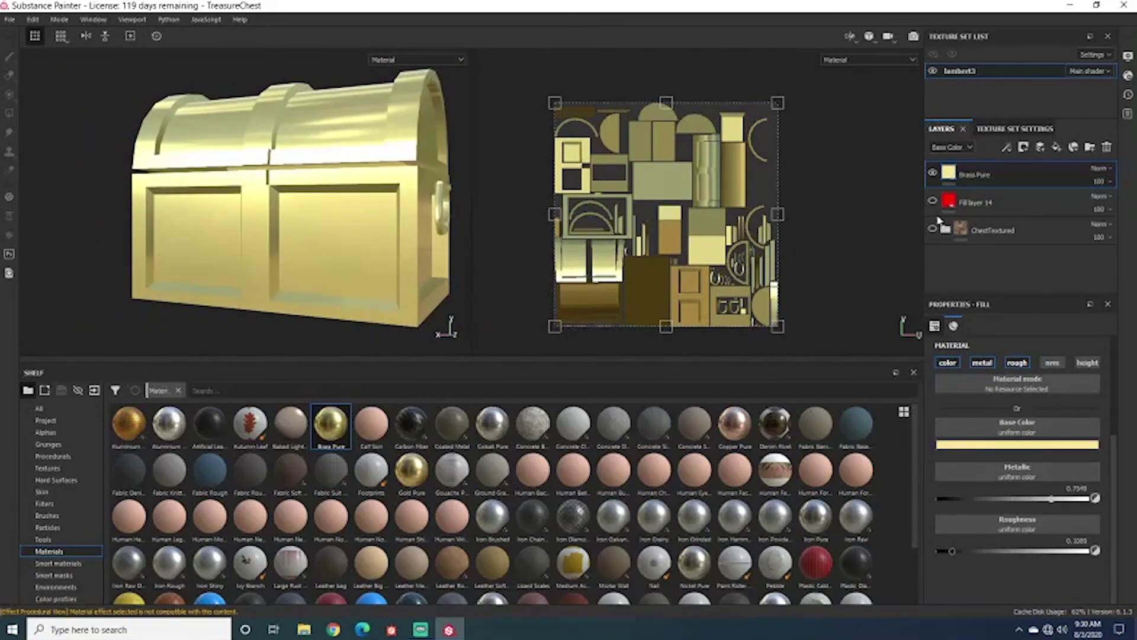
# Add a filter to the Brass Pure layer, assign MatFinish Galvanized and check its effect on the chest.
pyautogui.doubleClick(975, 177)
pyautogui.rightClick(949, 172)
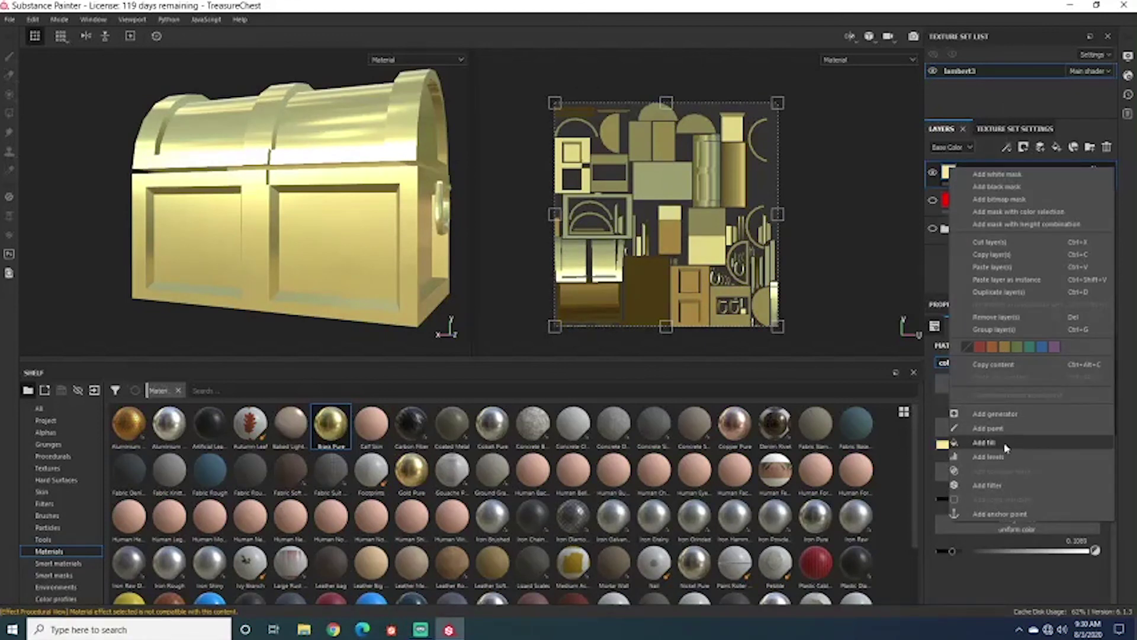
pyautogui.click(999, 485)
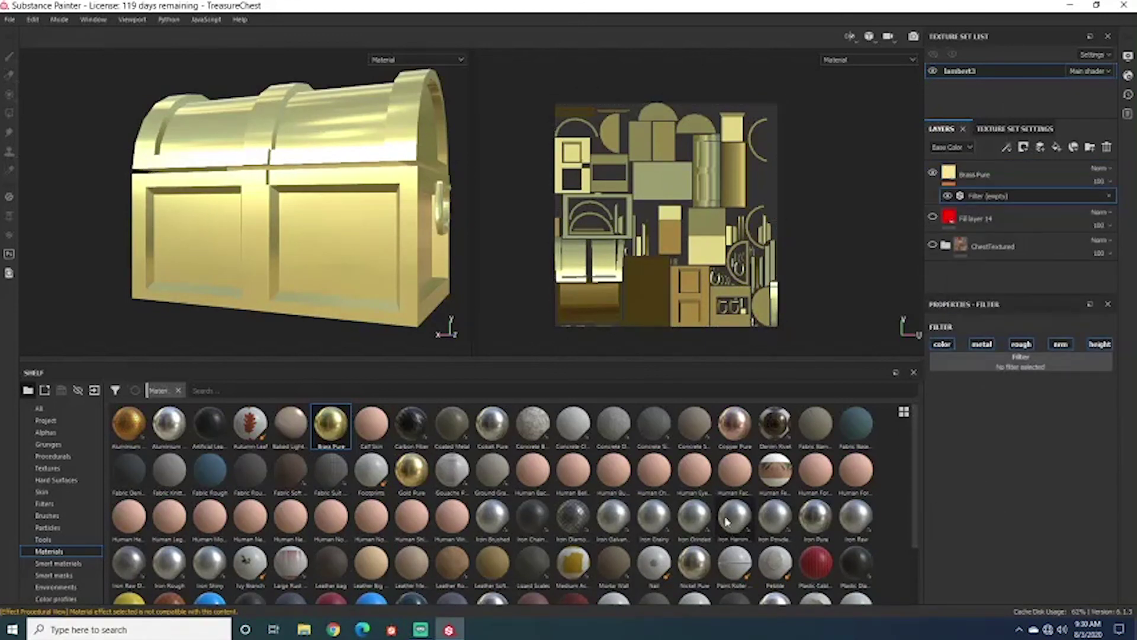
pyautogui.click(1029, 359)
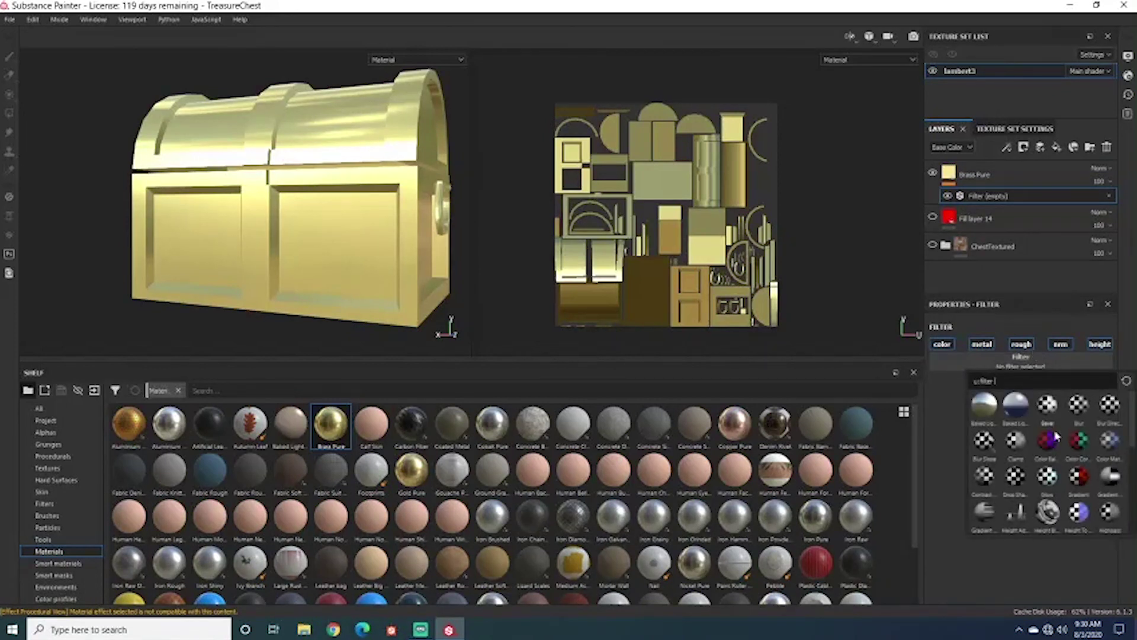
pyautogui.scroll(-3, 1093, 468)
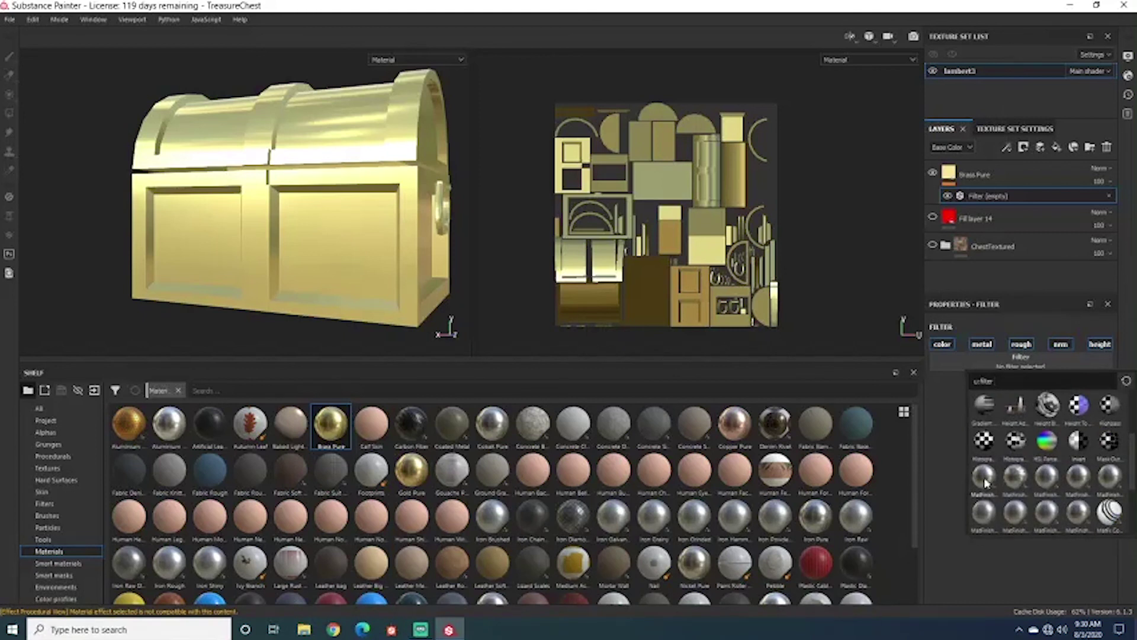
pyautogui.moveTo(986, 483)
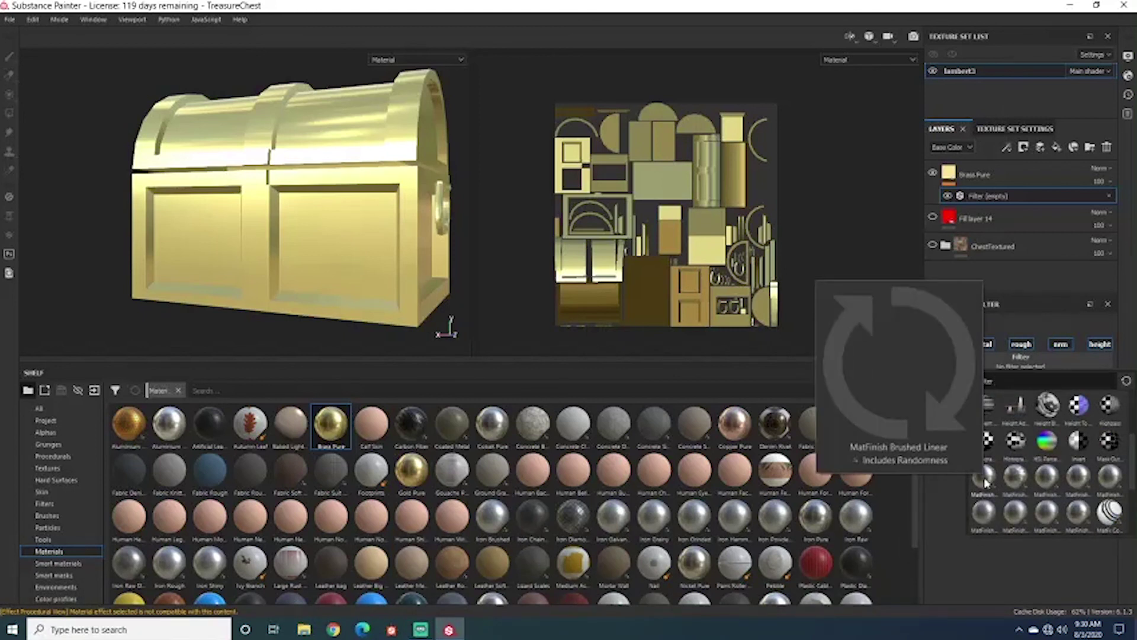
pyautogui.click(1017, 481)
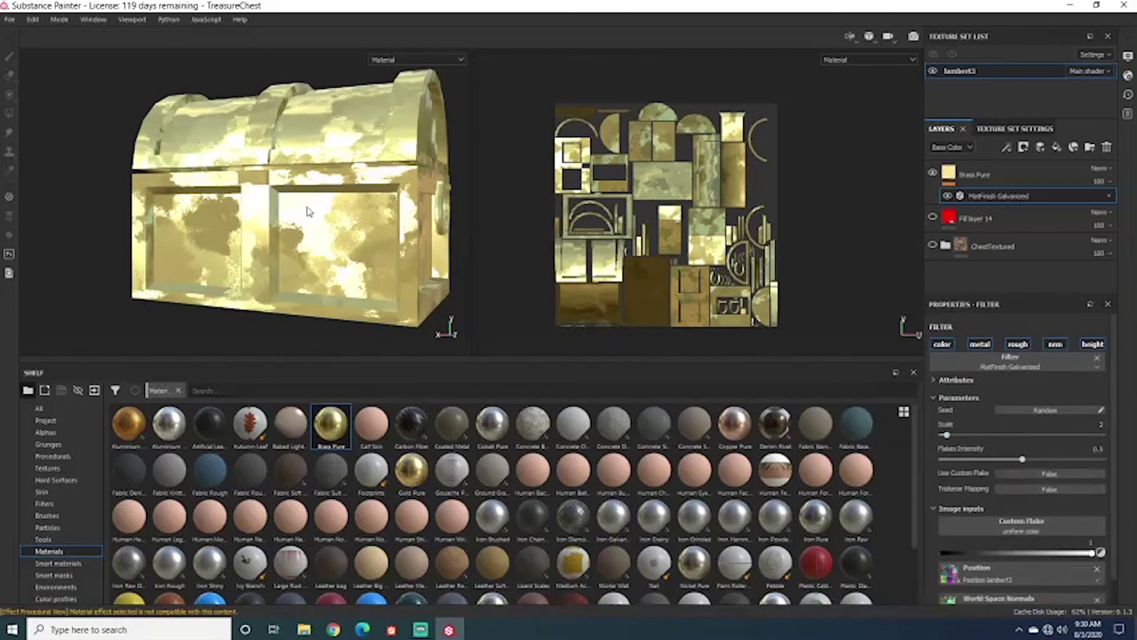
pyautogui.keyDown('alt'); pyautogui.moveTo(308, 212); pyautogui.dragTo(248, 215); pyautogui.keyUp('alt')
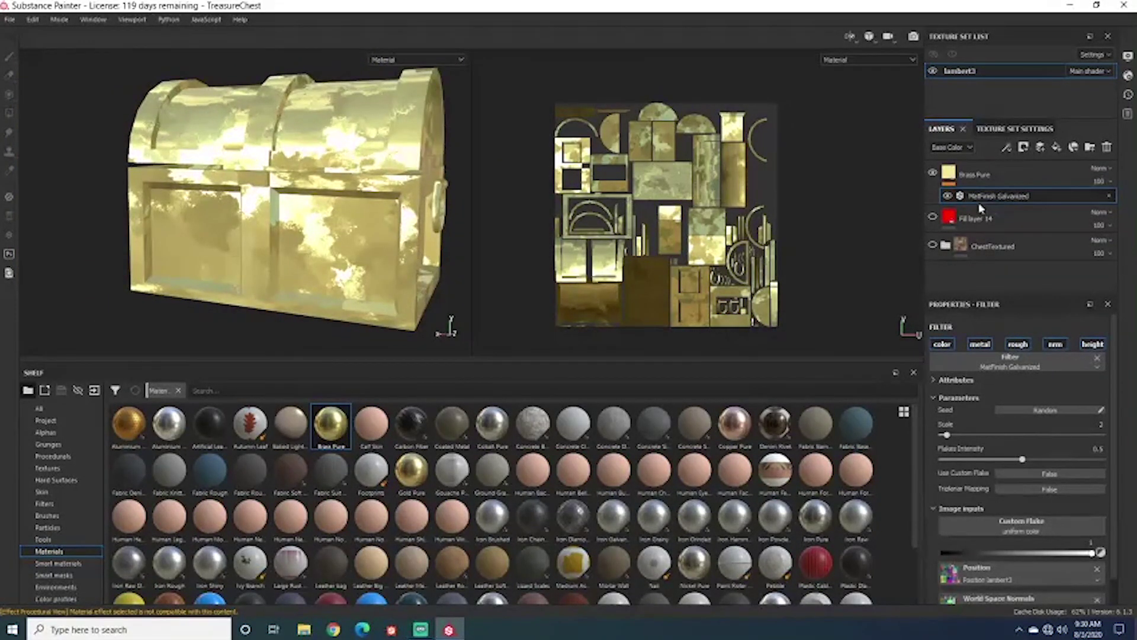
pyautogui.keyDown('alt'); pyautogui.moveTo(367, 188); pyautogui.dragTo(350, 172); pyautogui.keyUp('alt')
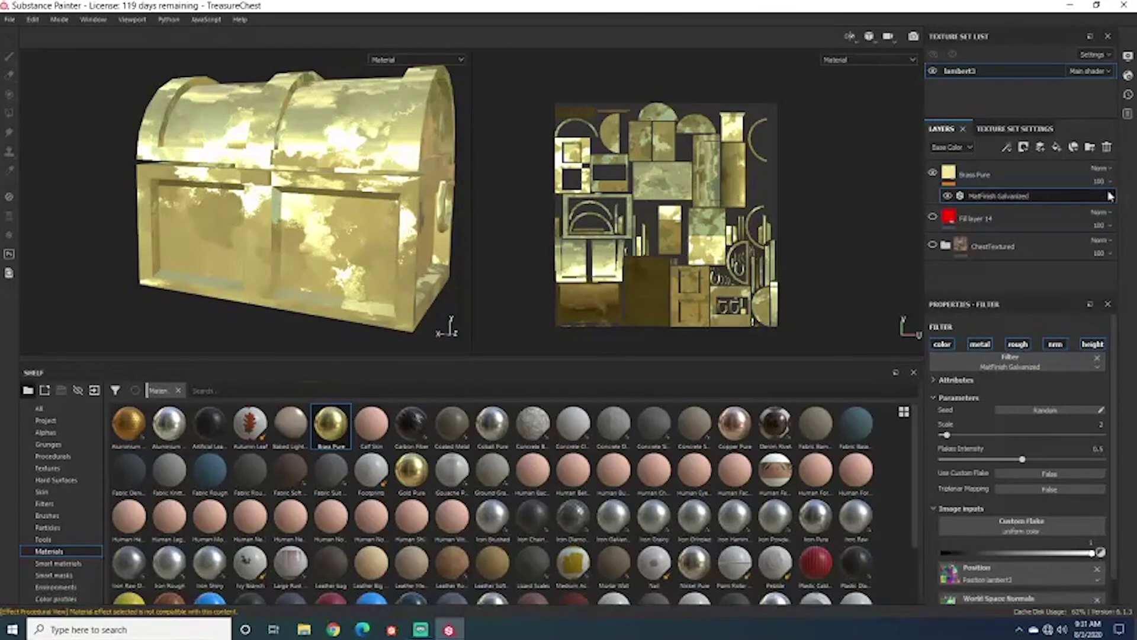
# Replace the galvanized filter on the Brass Pure layer with a MatFinish Brushed Linear filter.
pyautogui.press('Delete')
pyautogui.rightClick(1028, 178)
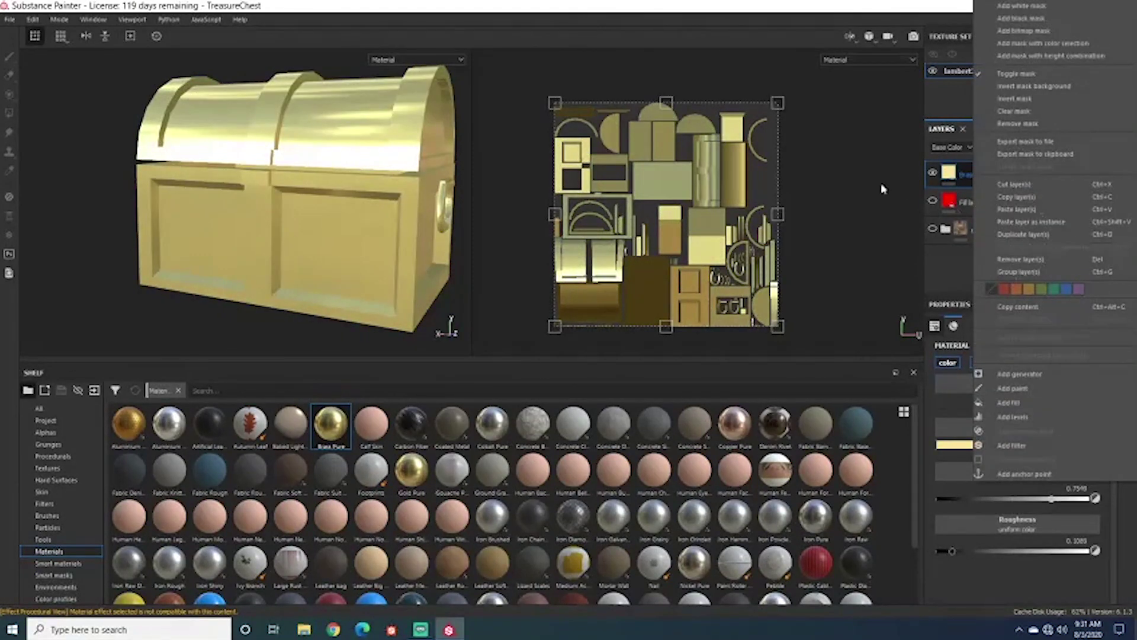
pyautogui.click(961, 175)
pyautogui.rightClick(1053, 172)
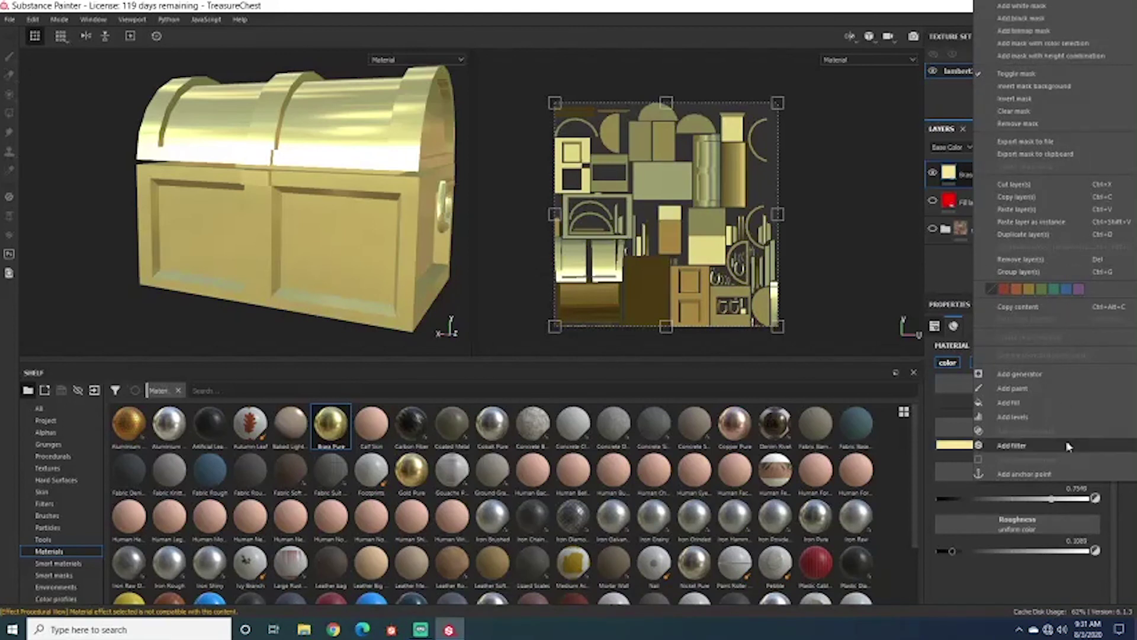
pyautogui.click(1039, 446)
pyautogui.click(1031, 362)
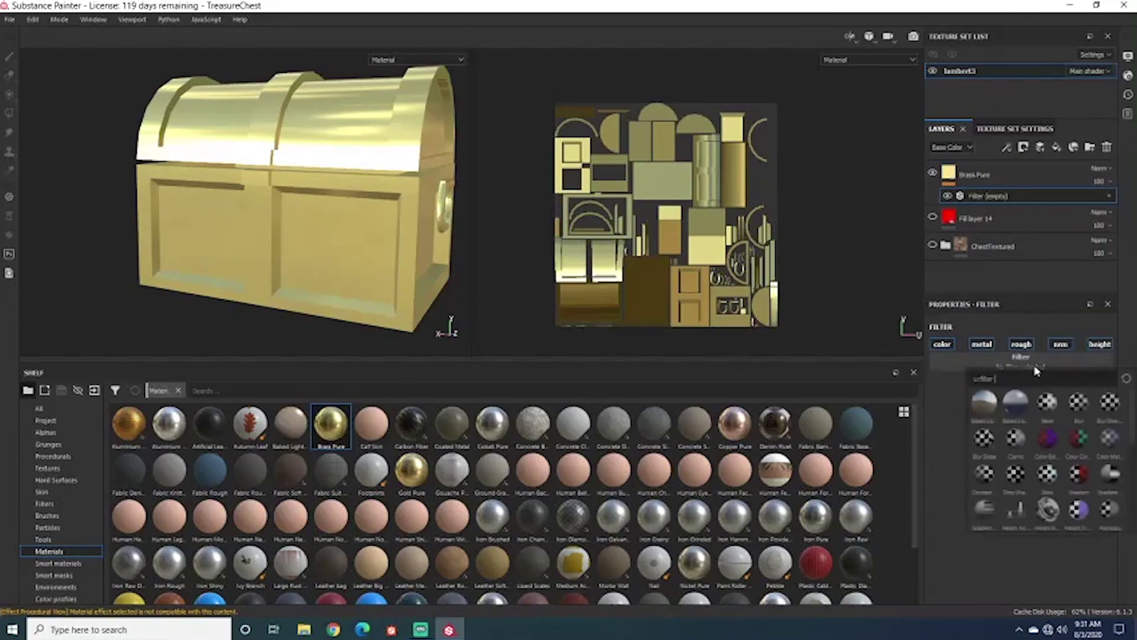
pyautogui.scroll(-3, 1026, 474)
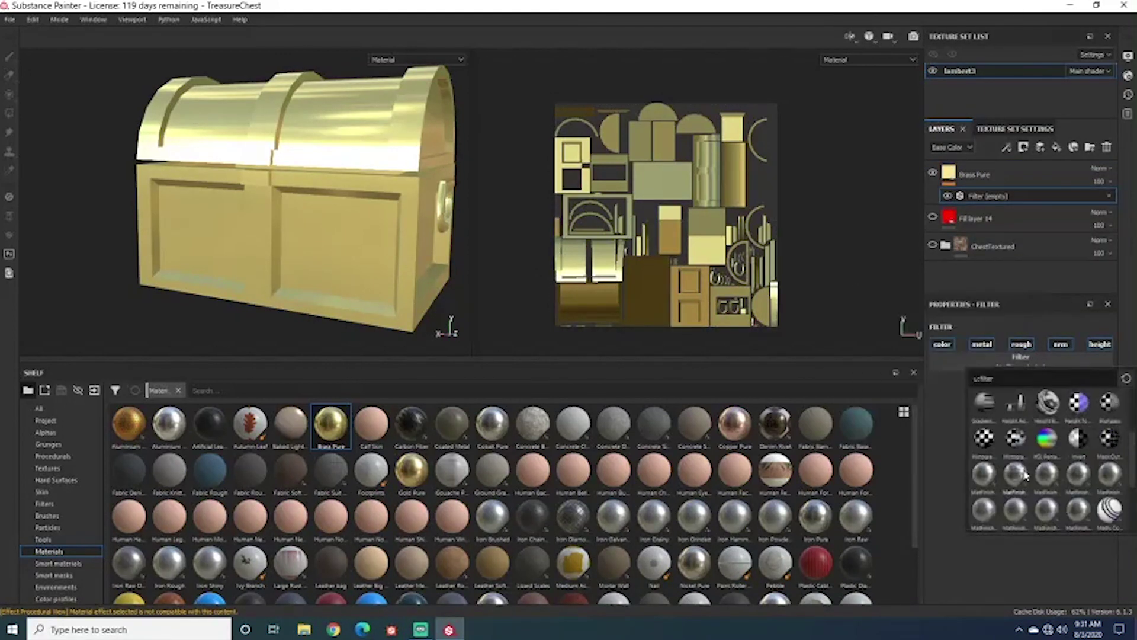
pyautogui.click(983, 474)
pyautogui.moveTo(403, 195)
pyautogui.keyDown('alt'); pyautogui.mouseDown()
pyautogui.moveTo(358, 191)
pyautogui.moveTo(307, 145)
pyautogui.moveTo(442, 177)
pyautogui.moveTo(458, 208)
pyautogui.moveTo(317, 240)
pyautogui.mouseUp(); pyautogui.keyUp('alt')
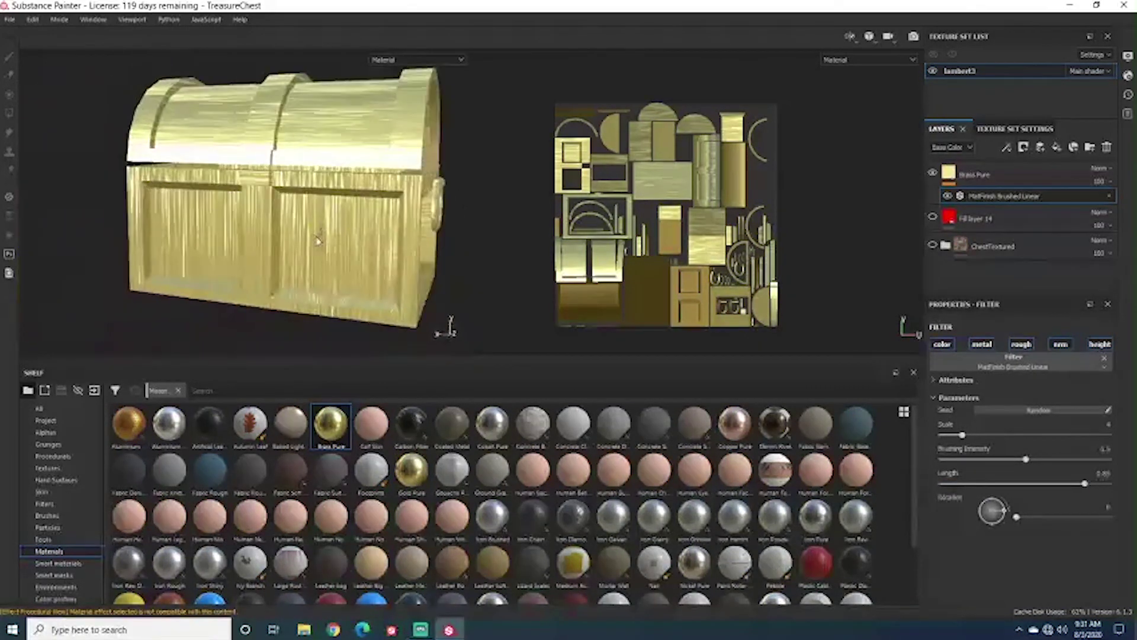
# Remove the MatFinish Brushed Linear filter from the Brass Pure layer and view the chest from the front.
pyautogui.click(1110, 196)
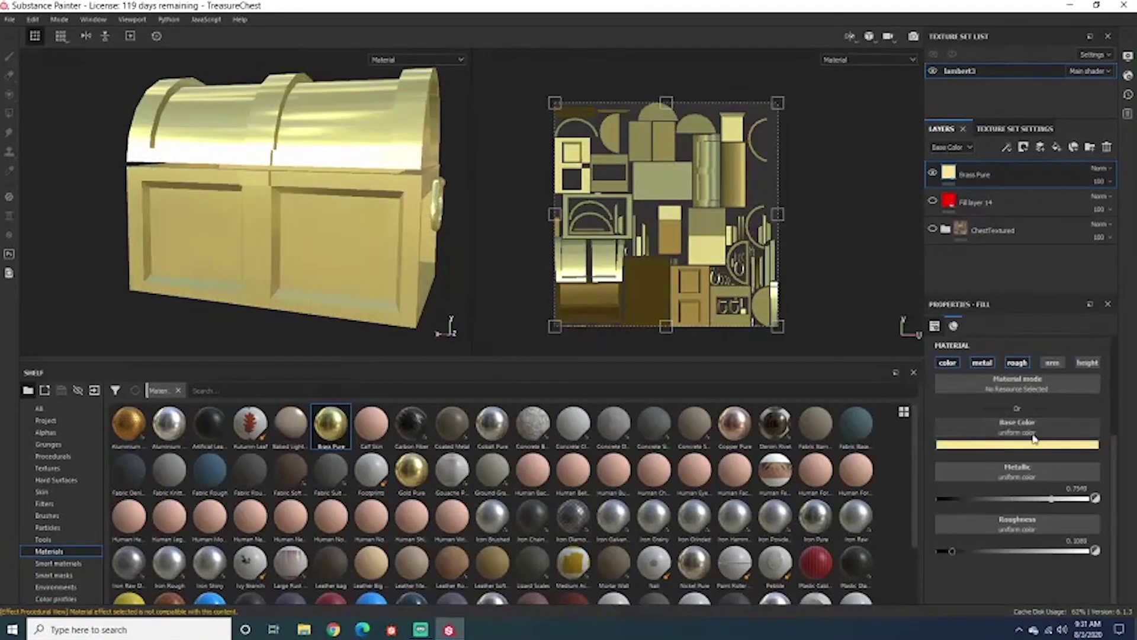
pyautogui.keyDown('alt'); pyautogui.moveTo(411, 228); pyautogui.dragTo(428, 224); pyautogui.keyUp('alt')
pyautogui.keyDown('alt'); pyautogui.moveTo(392, 182); pyautogui.dragTo(79, 165); pyautogui.keyUp('alt')
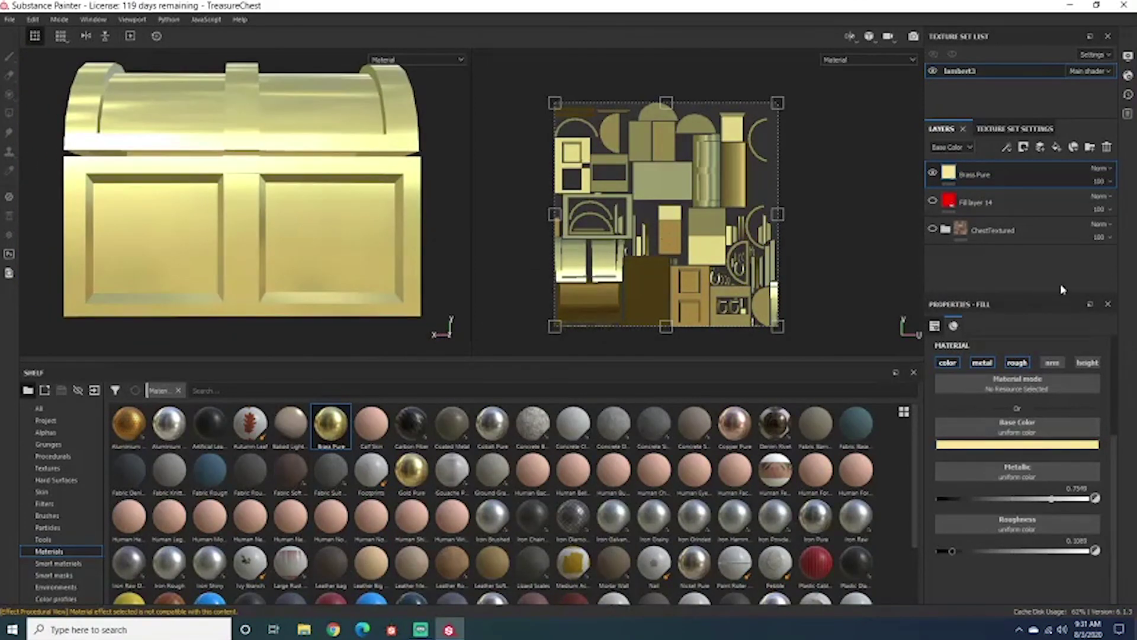
# Add a filter to the Brass Pure layer and assign MatFX Water Drops to it.
pyautogui.rightClick(1025, 176)
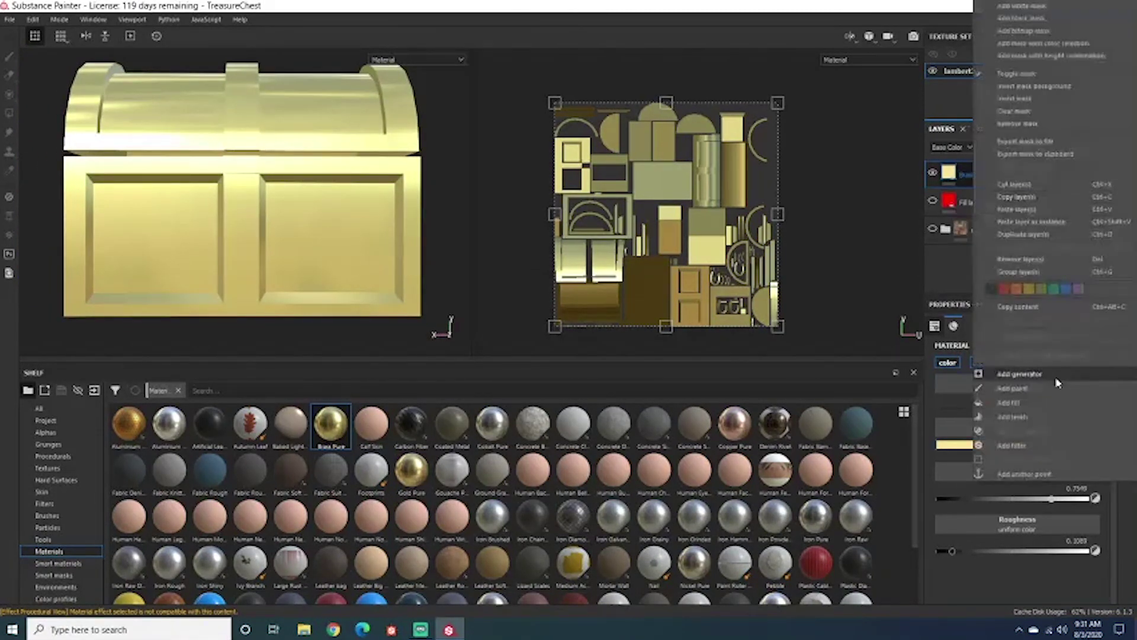
pyautogui.click(1020, 443)
pyautogui.click(1024, 364)
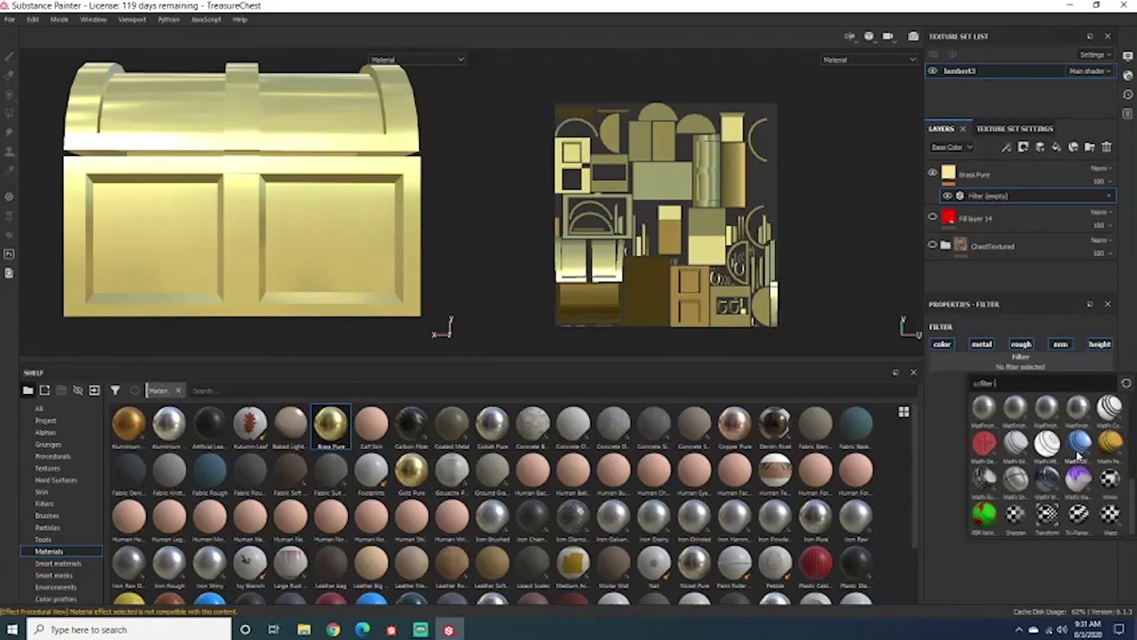
pyautogui.moveTo(1051, 494)
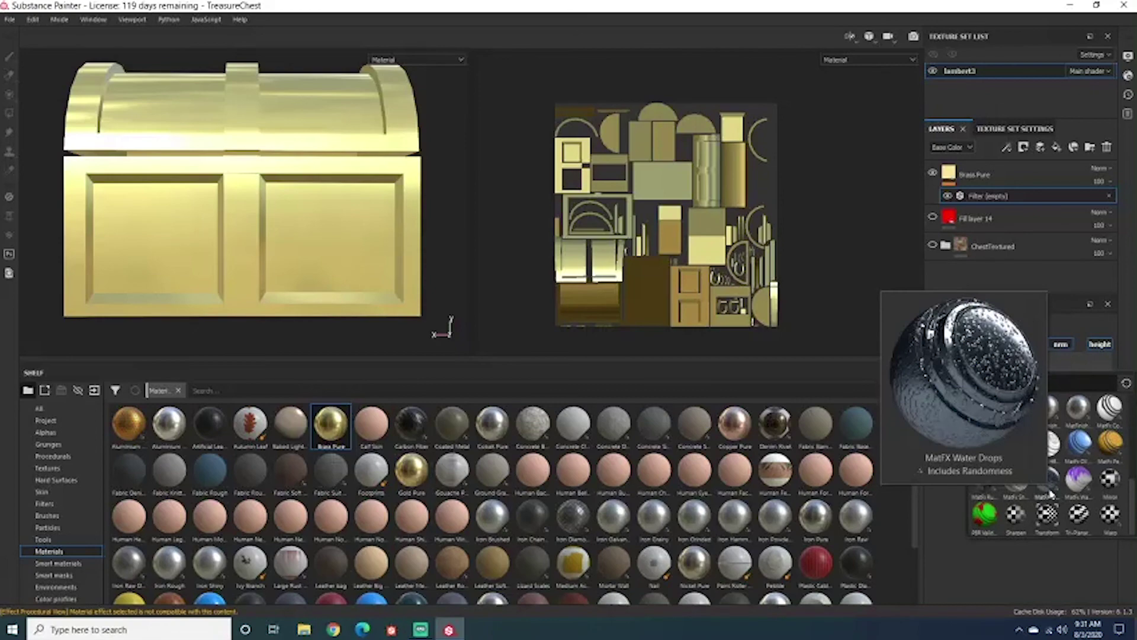
pyautogui.click(1051, 494)
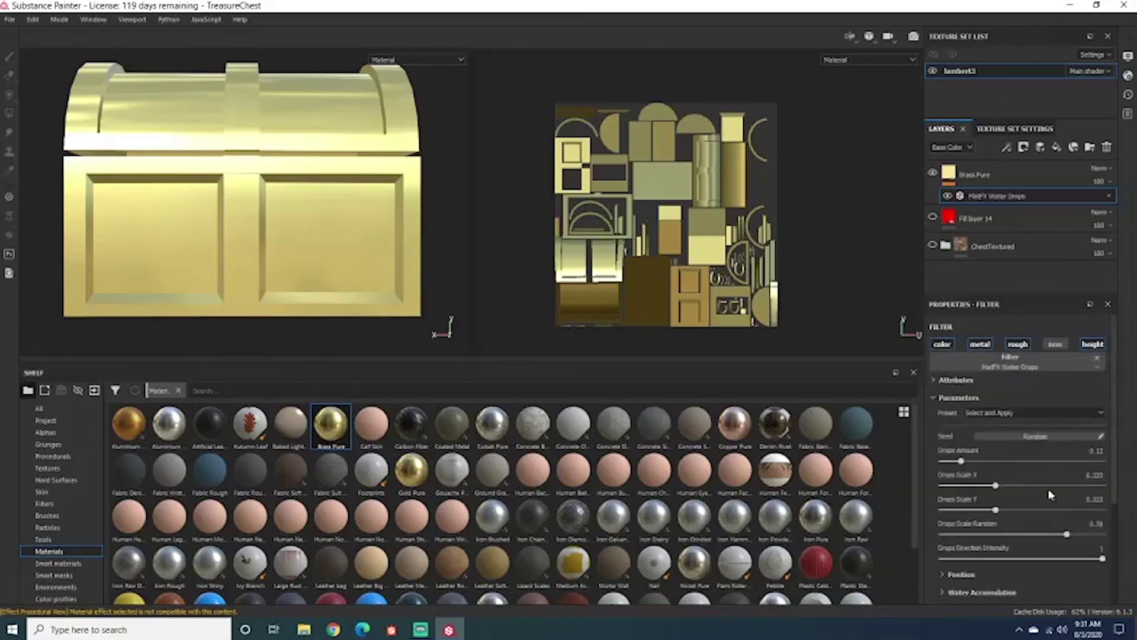
# Set the water drops filter's Drops Amount to 0.07, Drops Scale X to 0.1 and Drops Scale Y to 0.07.
pyautogui.keyDown('alt'); pyautogui.moveTo(244, 176); pyautogui.dragTo(249, 228); pyautogui.keyUp('alt')
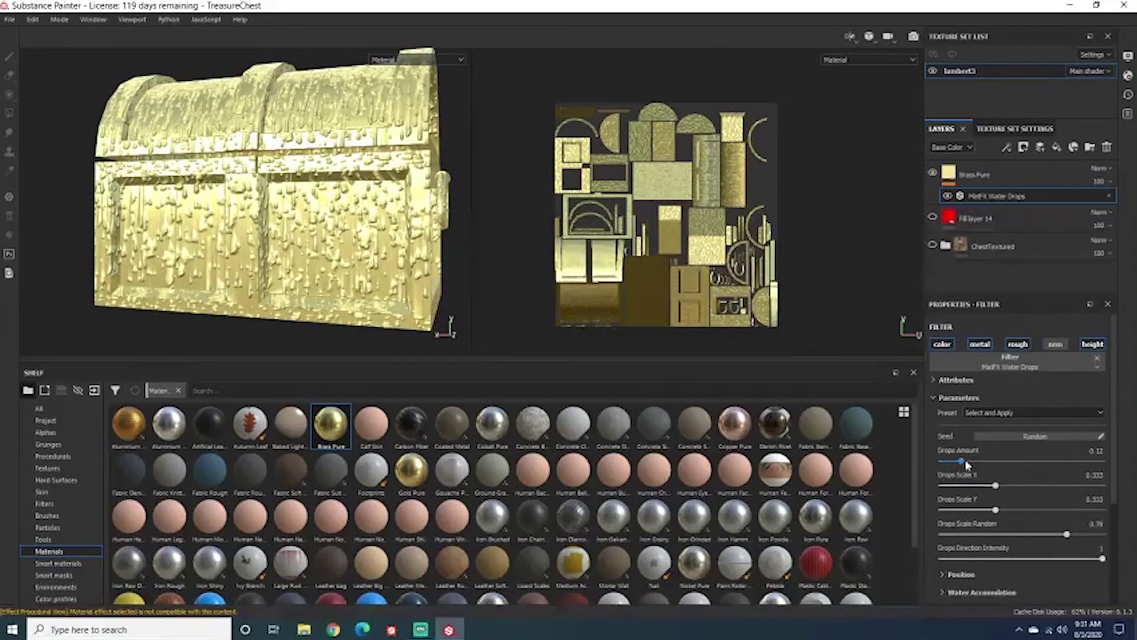
pyautogui.moveTo(963, 464); pyautogui.dragTo(954, 510)
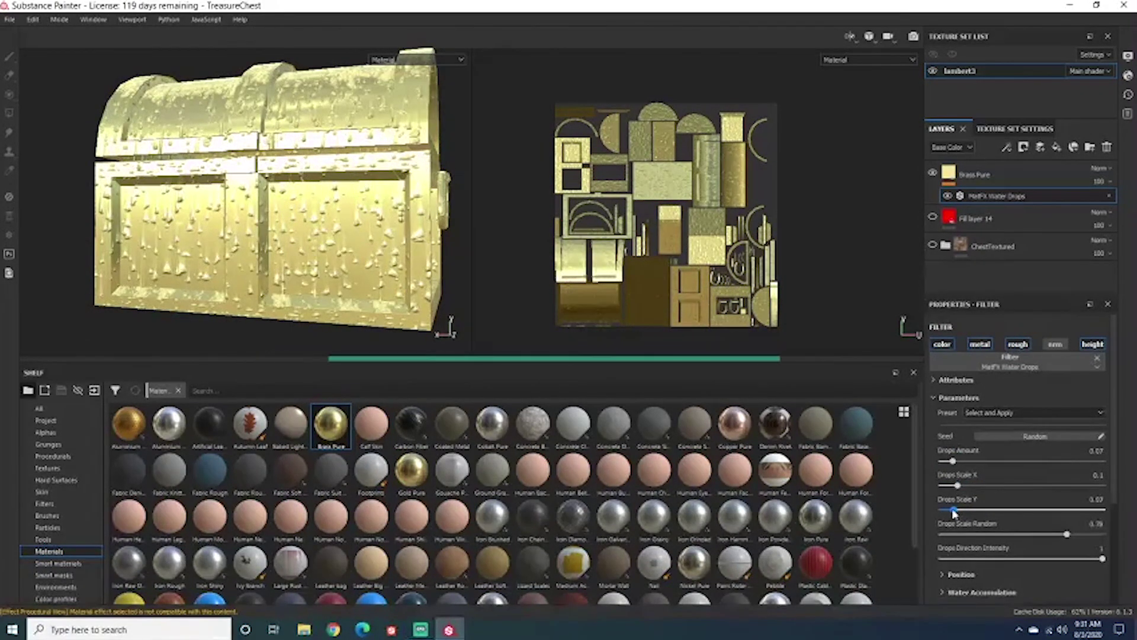
pyautogui.keyDown('alt'); pyautogui.moveTo(189, 178); pyautogui.dragTo(215, 180); pyautogui.keyUp('alt')
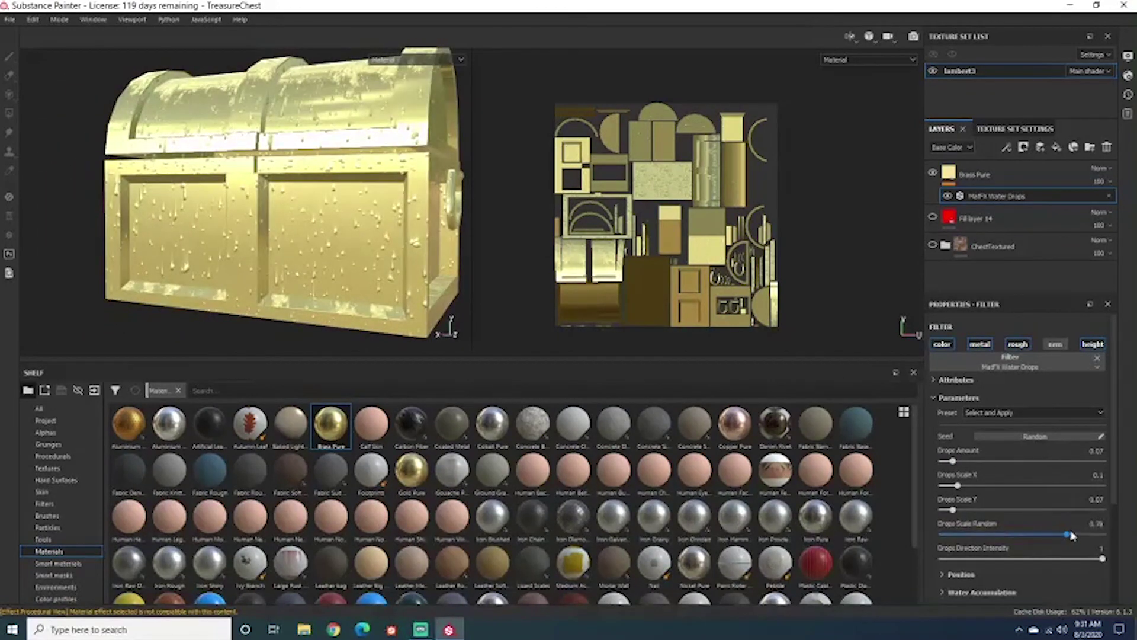
# Randomize the water drops filter's seed and set its Drops Amount to 0.05 and Drops Scale X to 0.06.
pyautogui.scroll(-2, 1010, 532)
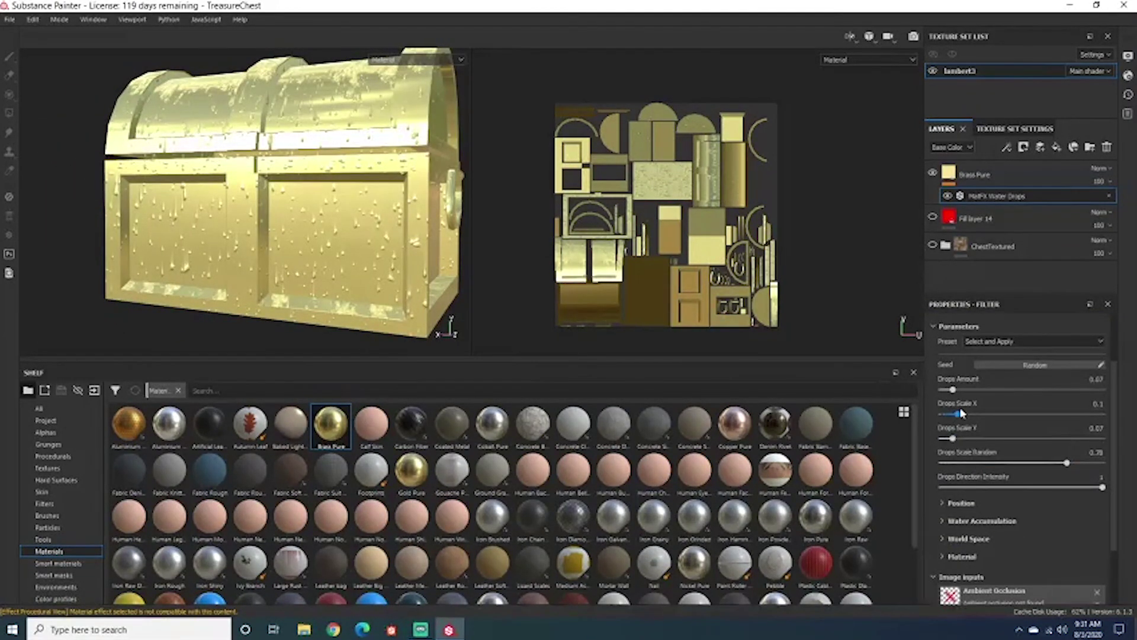
pyautogui.scroll(2, 954, 390)
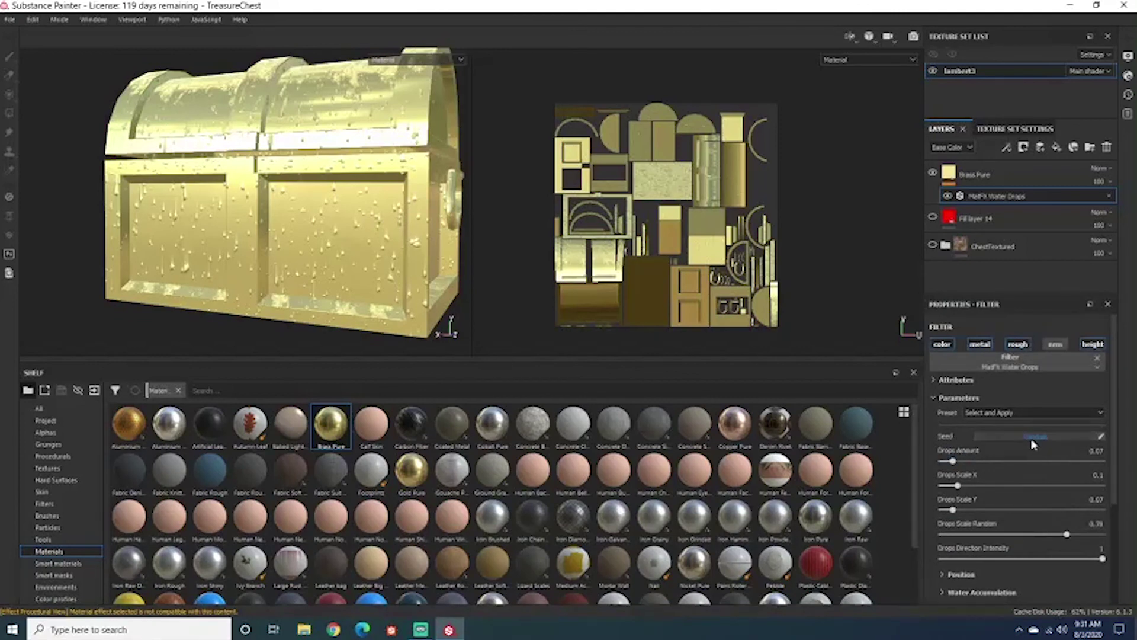
pyautogui.click(1046, 436)
pyautogui.moveTo(953, 484); pyautogui.dragTo(955, 486)
# Examine the water drops on the chest's front, sides and lid from several angles and distances.
pyautogui.keyDown('alt'); pyautogui.moveTo(380, 276); pyautogui.dragTo(361, 261); pyautogui.keyUp('alt')
pyautogui.scroll(4, 278, 241)
pyautogui.scroll(-6, 277, 241)
pyautogui.scroll(4, 305, 221)
pyautogui.keyDown('alt'); pyautogui.moveTo(360, 262); pyautogui.dragTo(343, 222, button='middle'); pyautogui.keyUp('alt')
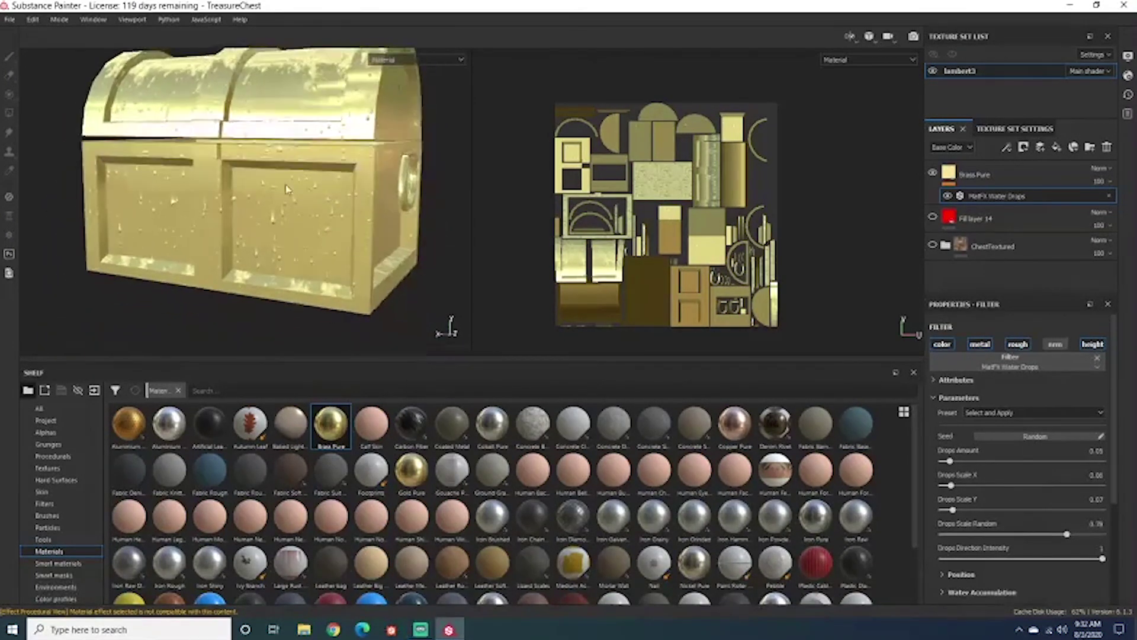
pyautogui.keyDown('alt'); pyautogui.moveTo(343, 222); pyautogui.dragTo(259, 226); pyautogui.keyUp('alt')
pyautogui.keyDown('alt'); pyautogui.moveTo(313, 261); pyautogui.dragTo(444, 127, button='middle'); pyautogui.keyUp('alt')
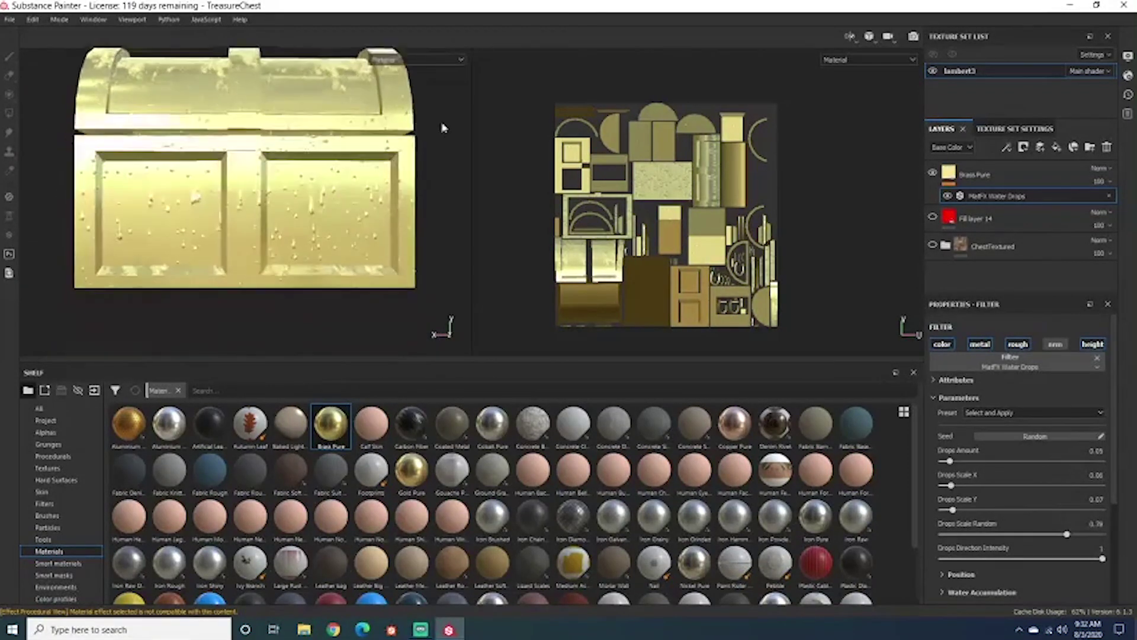
pyautogui.moveTo(338, 187)
pyautogui.keyDown('alt'); pyautogui.mouseDown()
pyautogui.moveTo(320, 261)
pyautogui.moveTo(334, 244)
pyautogui.moveTo(315, 192)
pyautogui.moveTo(269, 170)
pyautogui.moveTo(352, 170)
pyautogui.mouseUp(); pyautogui.keyUp('alt')
pyautogui.keyDown('alt'); pyautogui.moveTo(118, 179); pyautogui.dragTo(331, 194); pyautogui.keyUp('alt')
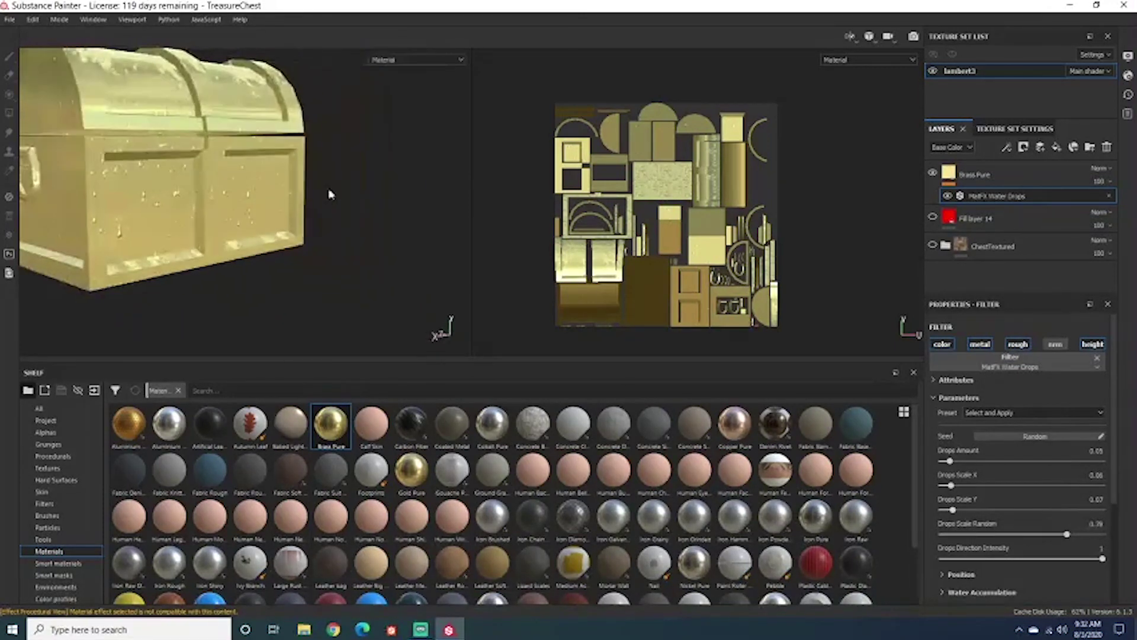
pyautogui.press('f')
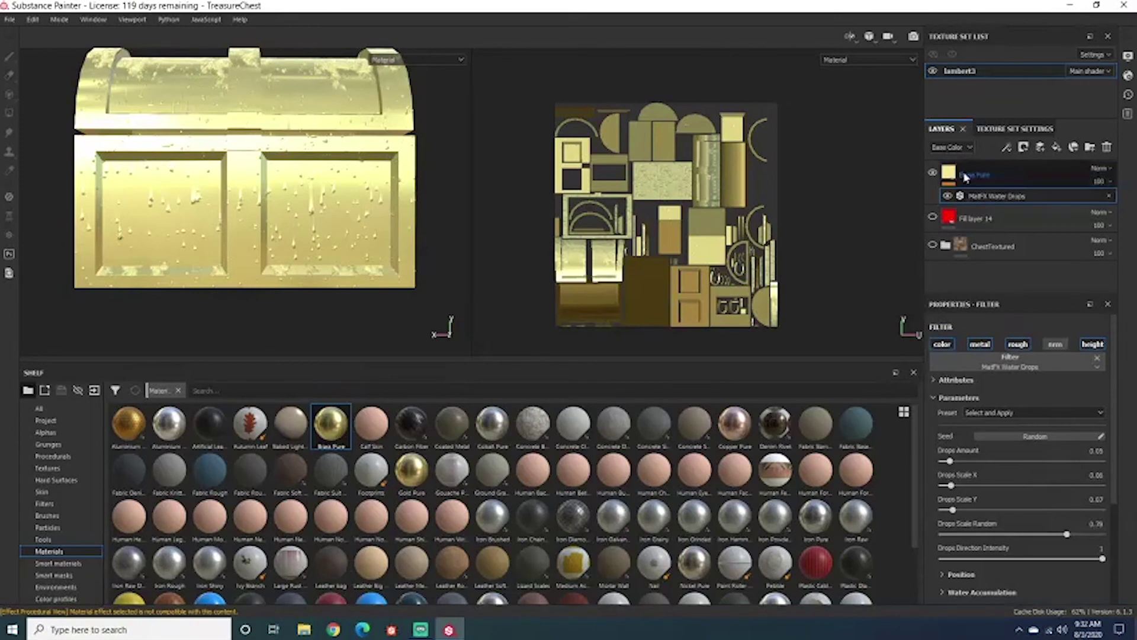
pyautogui.keyDown('alt'); pyautogui.moveTo(270, 215); pyautogui.dragTo(249, 238); pyautogui.keyUp('alt')
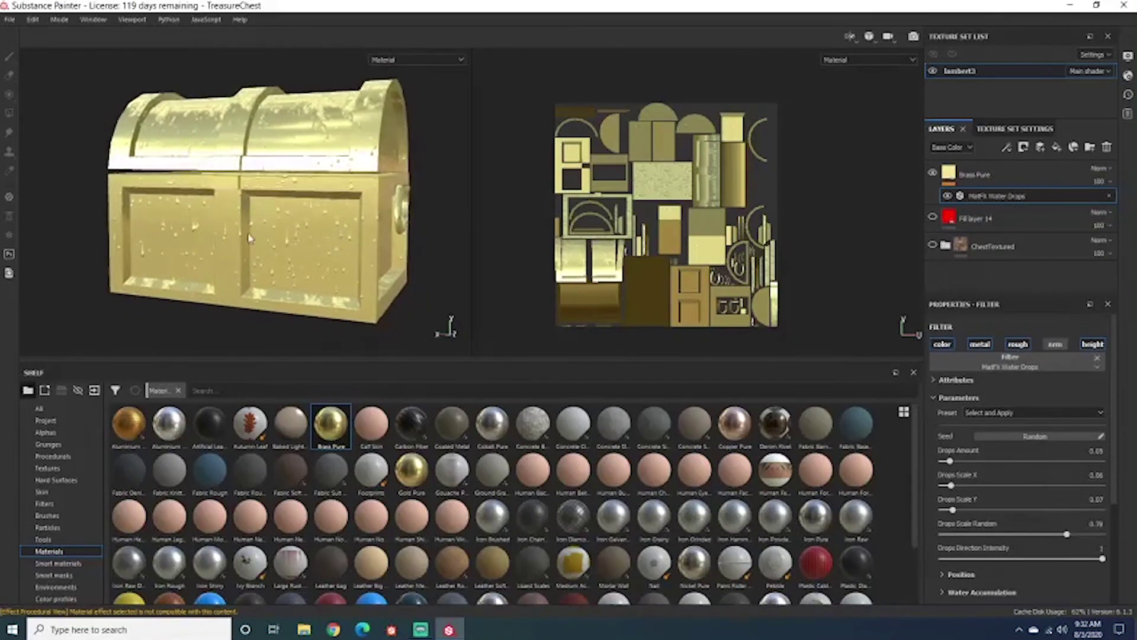
# Add a new folder at the top of the layer stack.
pyautogui.click(1092, 148)
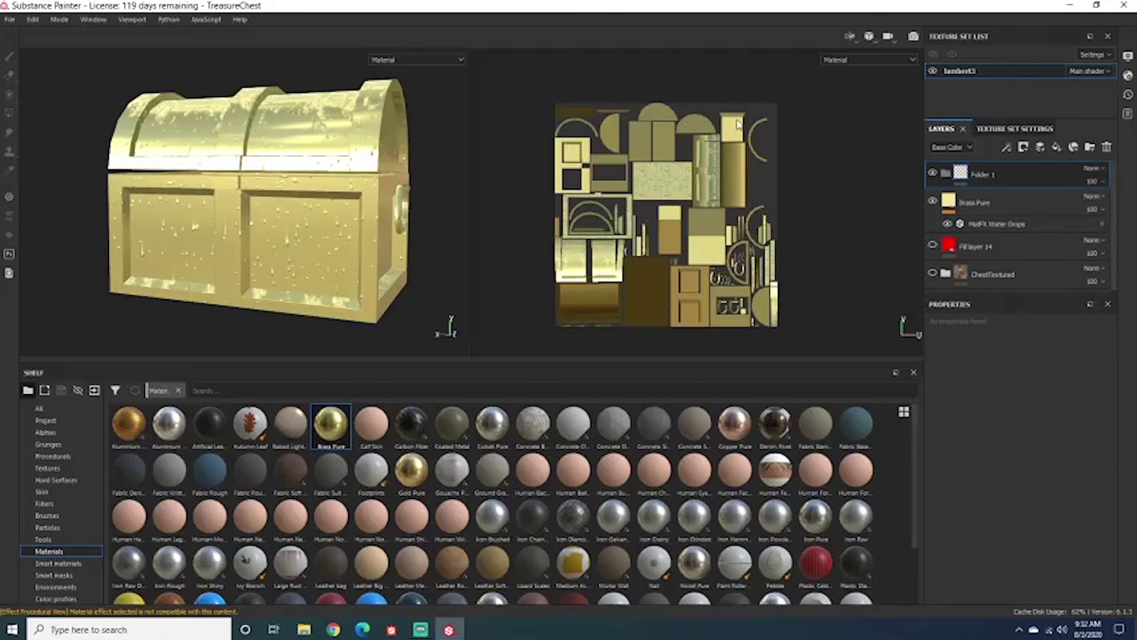
pyautogui.keyDown('alt'); pyautogui.moveTo(237, 243); pyautogui.dragTo(373, 255); pyautogui.keyUp('alt')
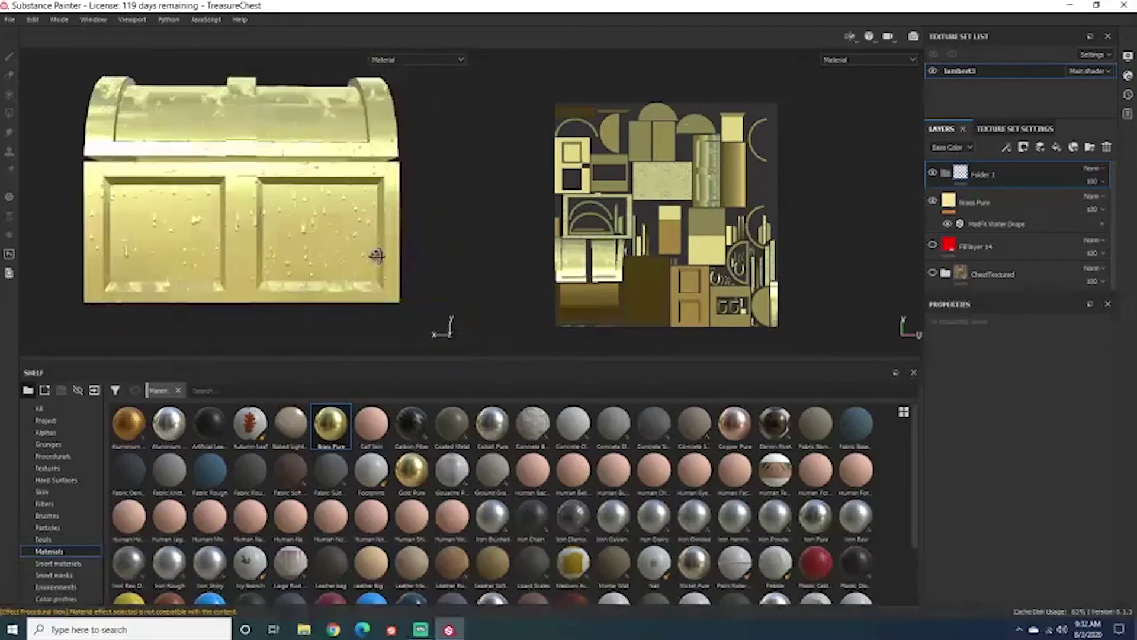
# Duplicate the Brass Pure layer and remove the MatFX Water Drops filter from the lower copy.
pyautogui.click(1029, 207)
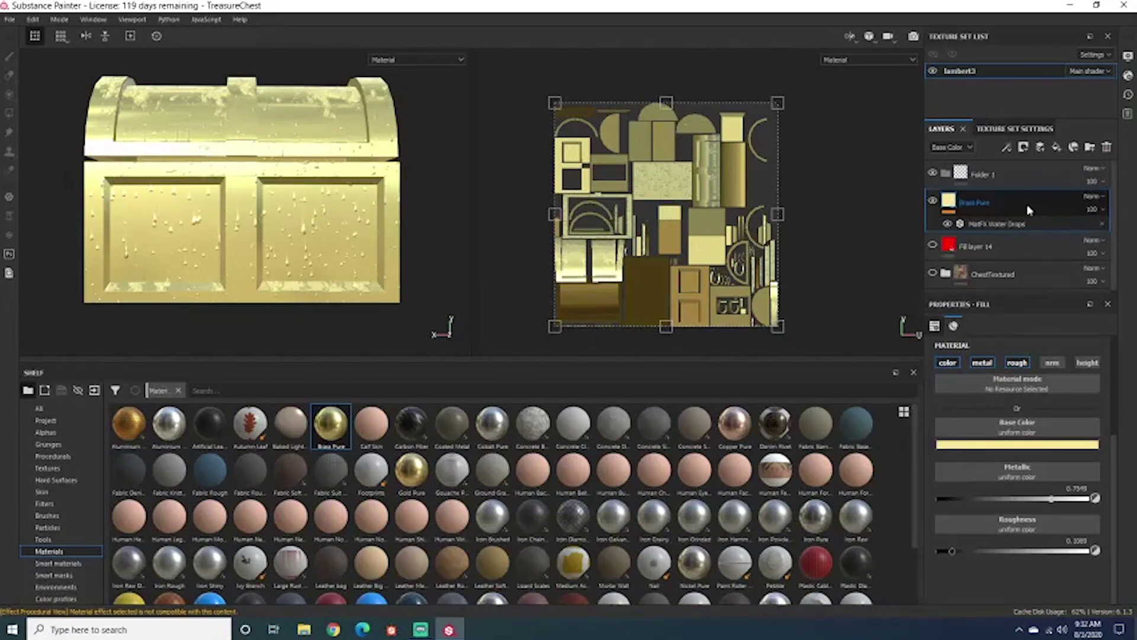
pyautogui.hotkey('ctrl', 'd')
pyautogui.rightClick(1025, 206)
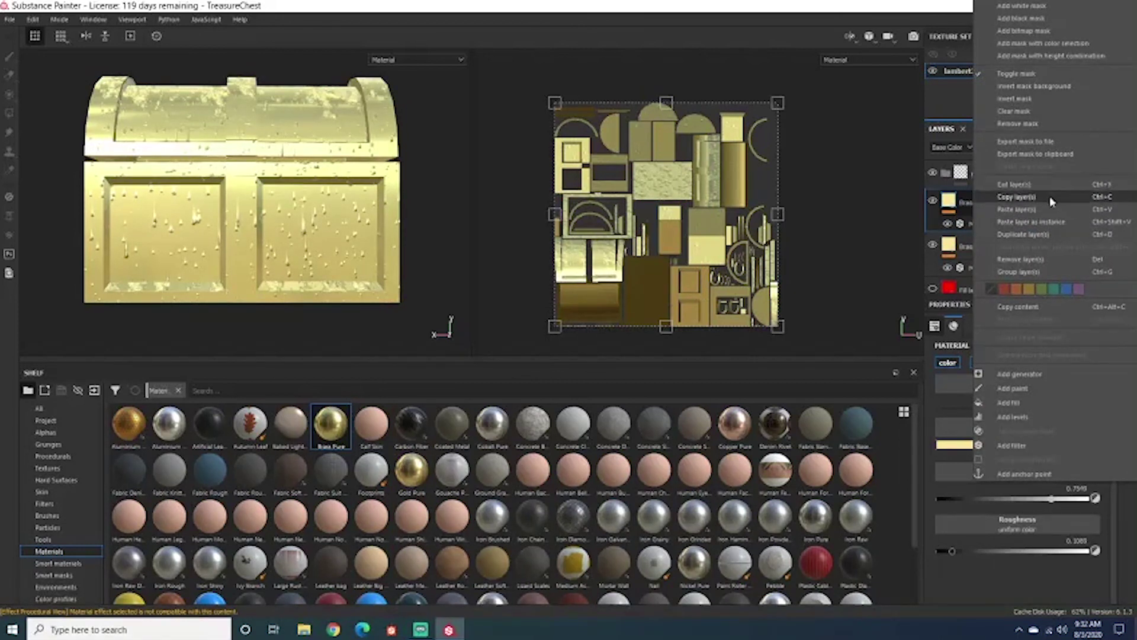
pyautogui.click(932, 222)
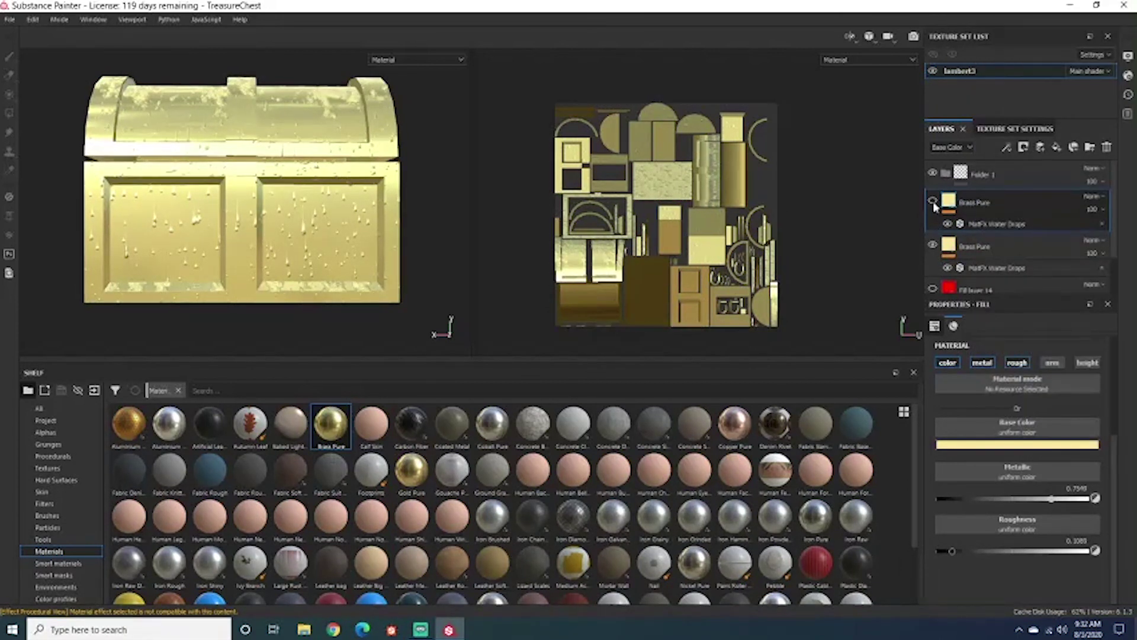
pyautogui.click(1019, 249)
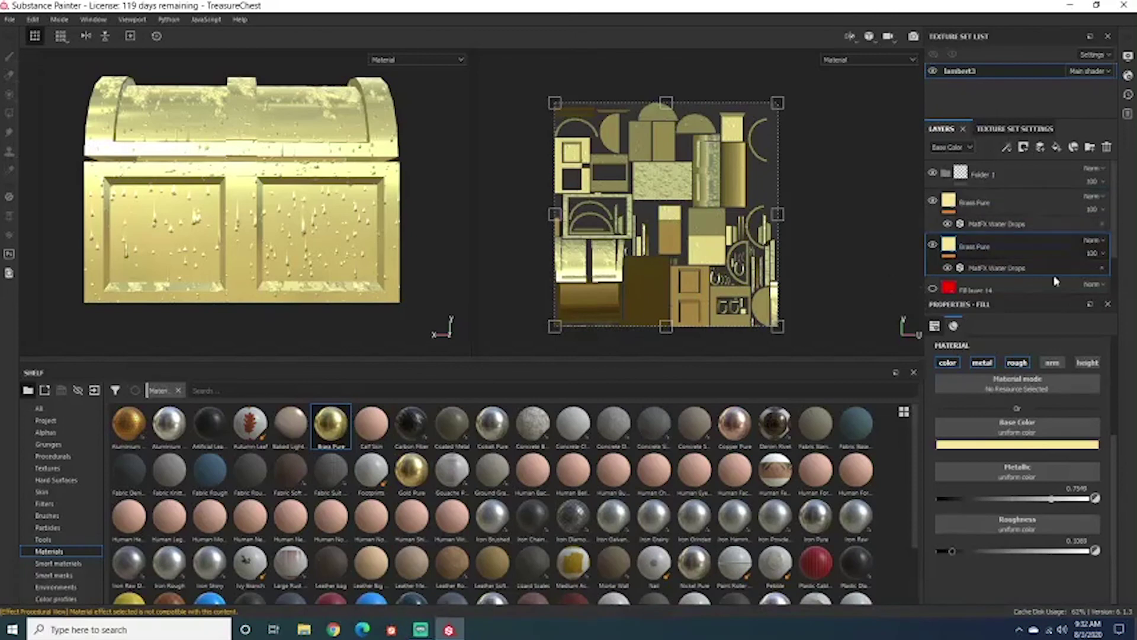
pyautogui.click(1102, 269)
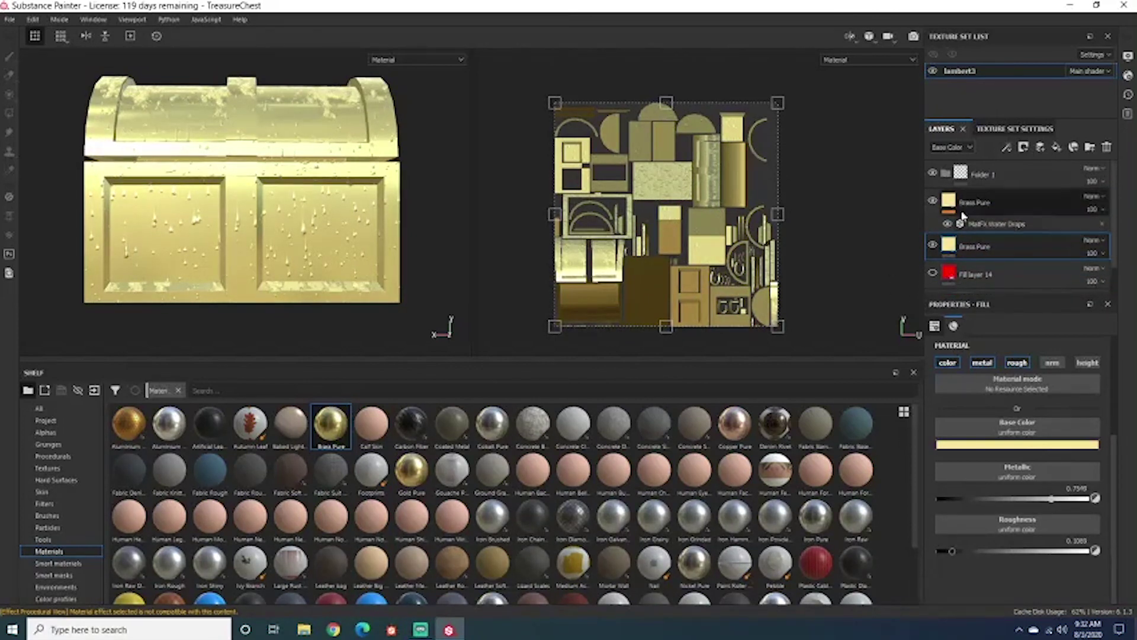
# Compare the chest with and without water drops by repeatedly hiding and showing the upper Brass Pure layer.
pyautogui.click(932, 201)
pyautogui.click(932, 201)
pyautogui.click(932, 201)
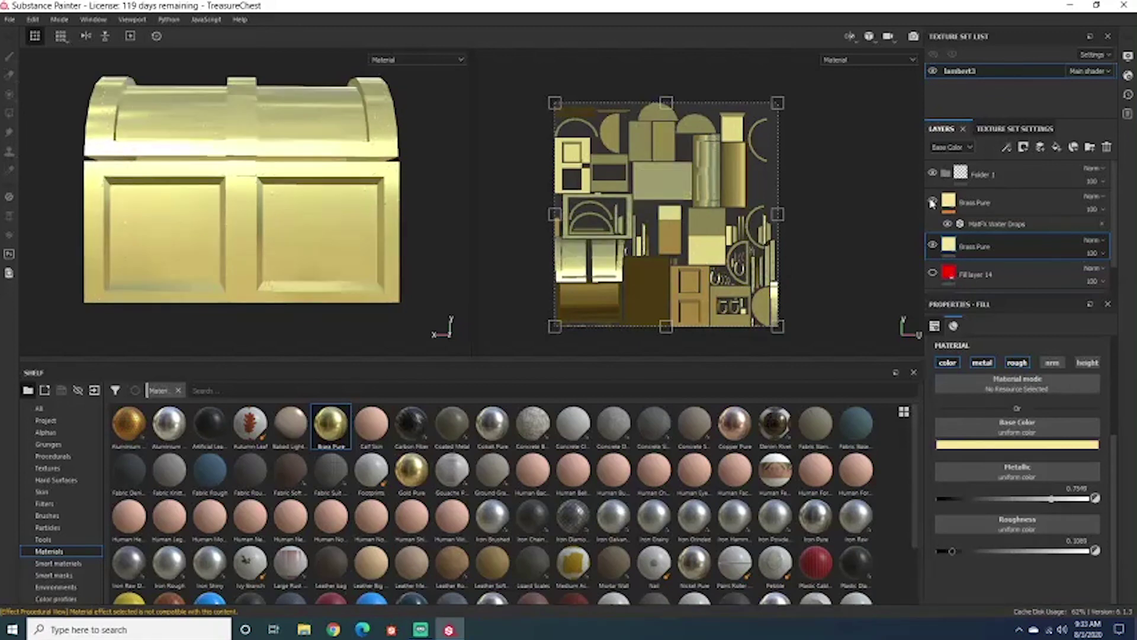
pyautogui.click(932, 201)
pyautogui.click(933, 202)
pyautogui.click(934, 203)
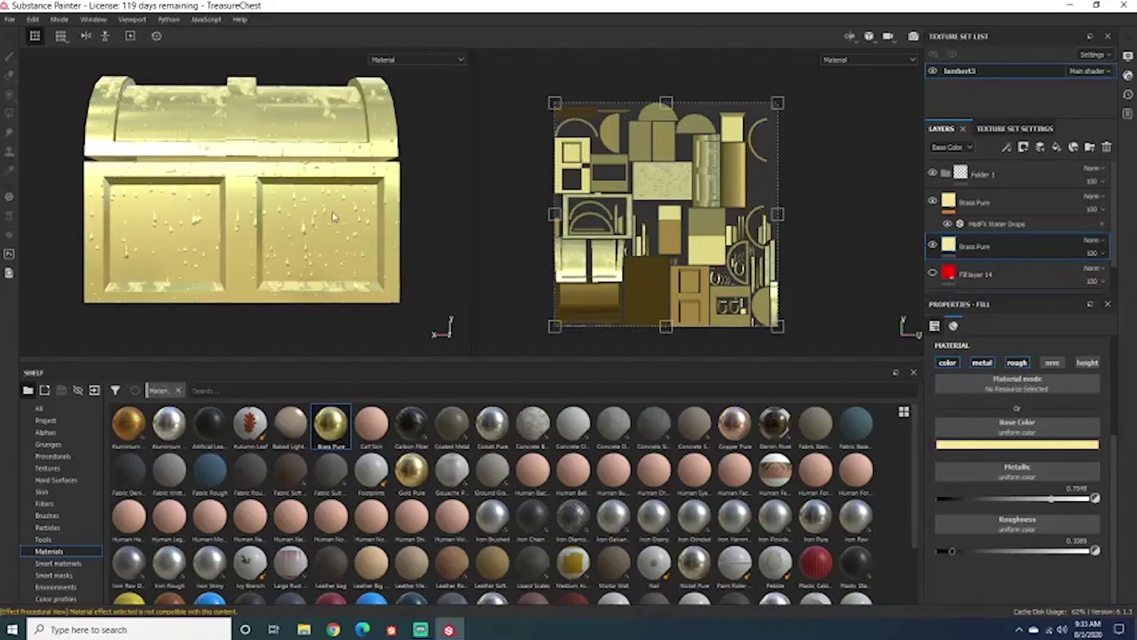
pyautogui.keyDown('alt'); pyautogui.moveTo(231, 219); pyautogui.dragTo(261, 220); pyautogui.keyUp('alt')
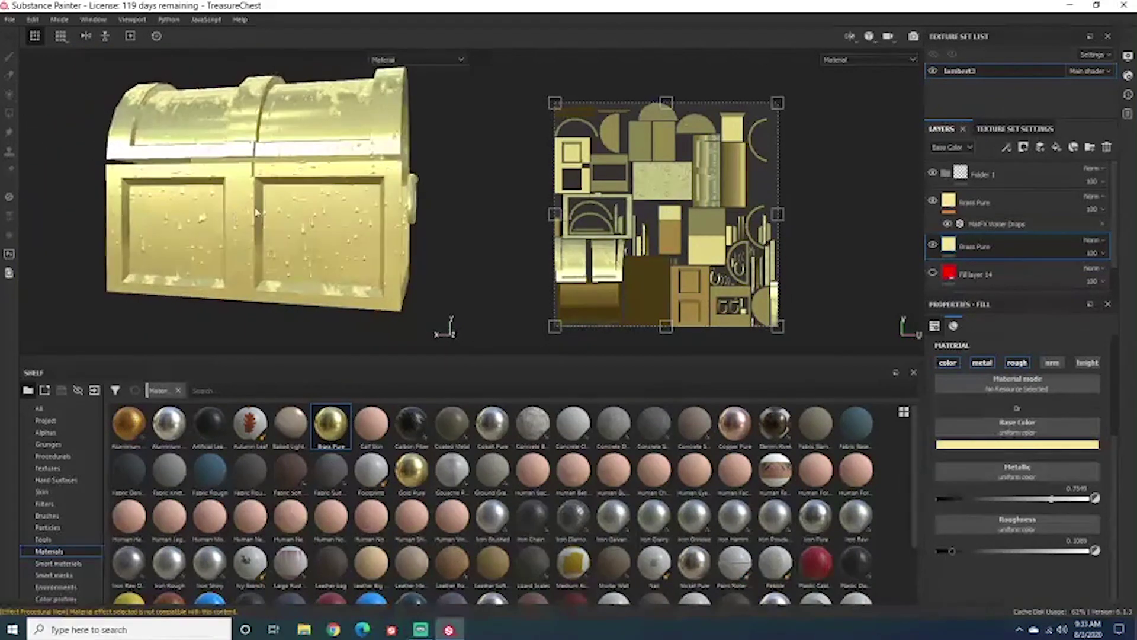
pyautogui.click(933, 202)
pyautogui.click(934, 203)
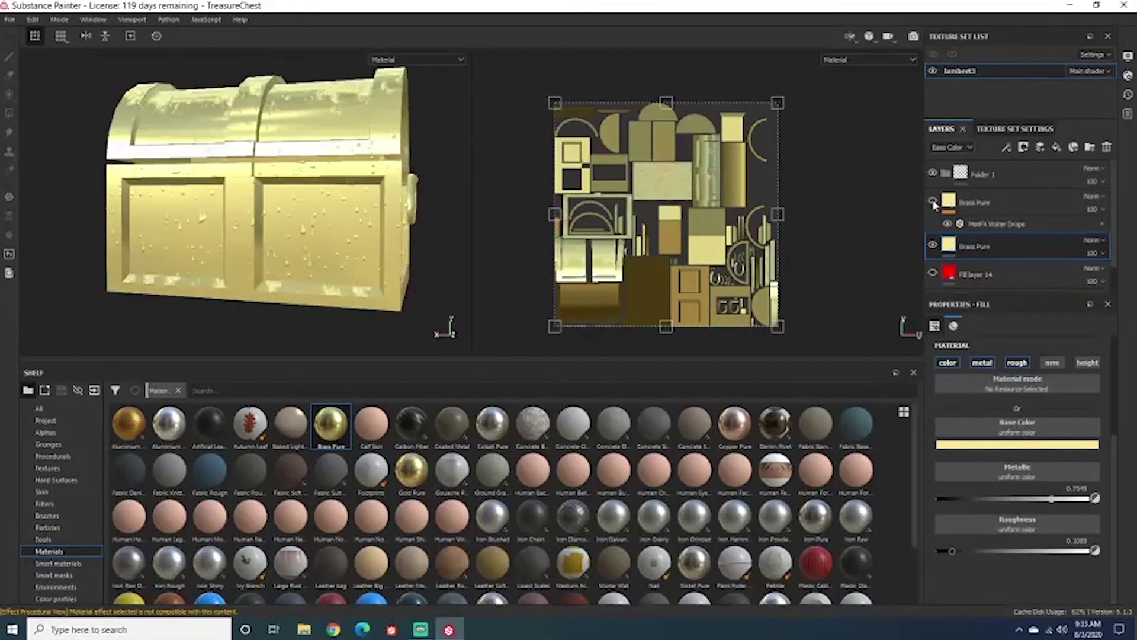
pyautogui.click(934, 203)
pyautogui.click(934, 203)
pyautogui.click(934, 203)
pyautogui.click(935, 203)
pyautogui.click(934, 203)
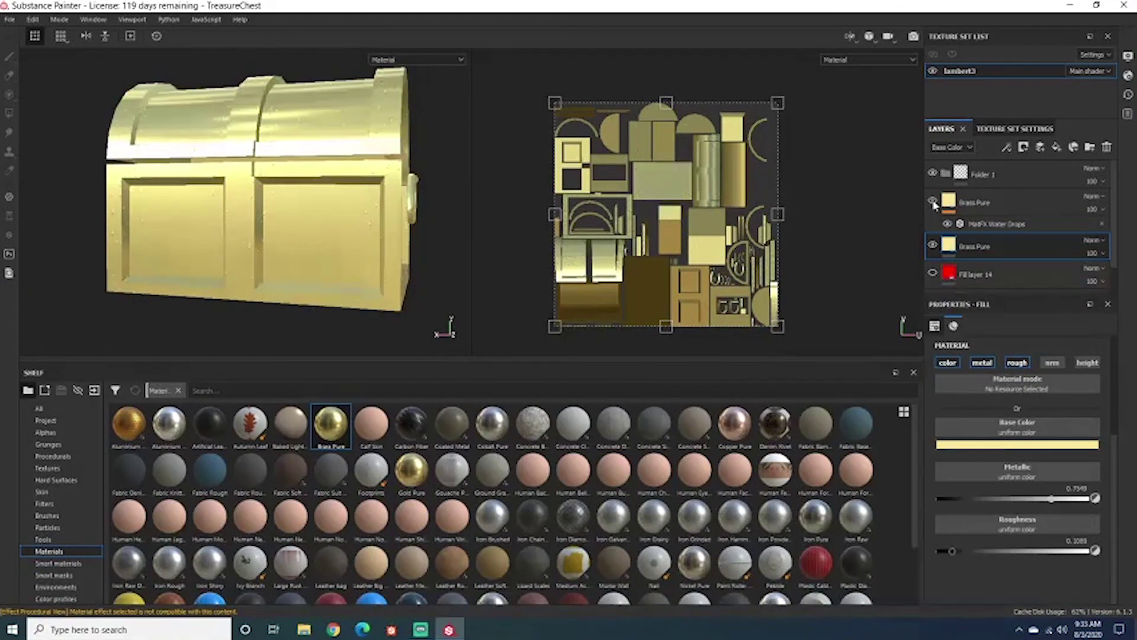
pyautogui.click(934, 203)
pyautogui.click(934, 203)
pyautogui.click(934, 203)
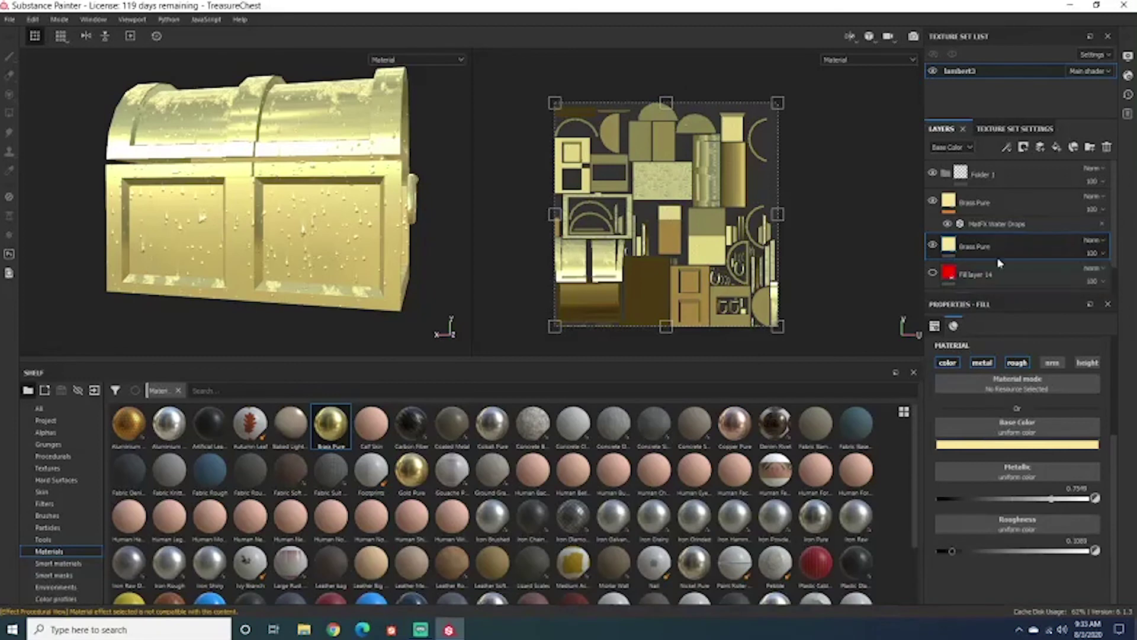
# Rename the new folder to Brass with Water and move both Brass Pure layers into it.
pyautogui.doubleClick(986, 177)
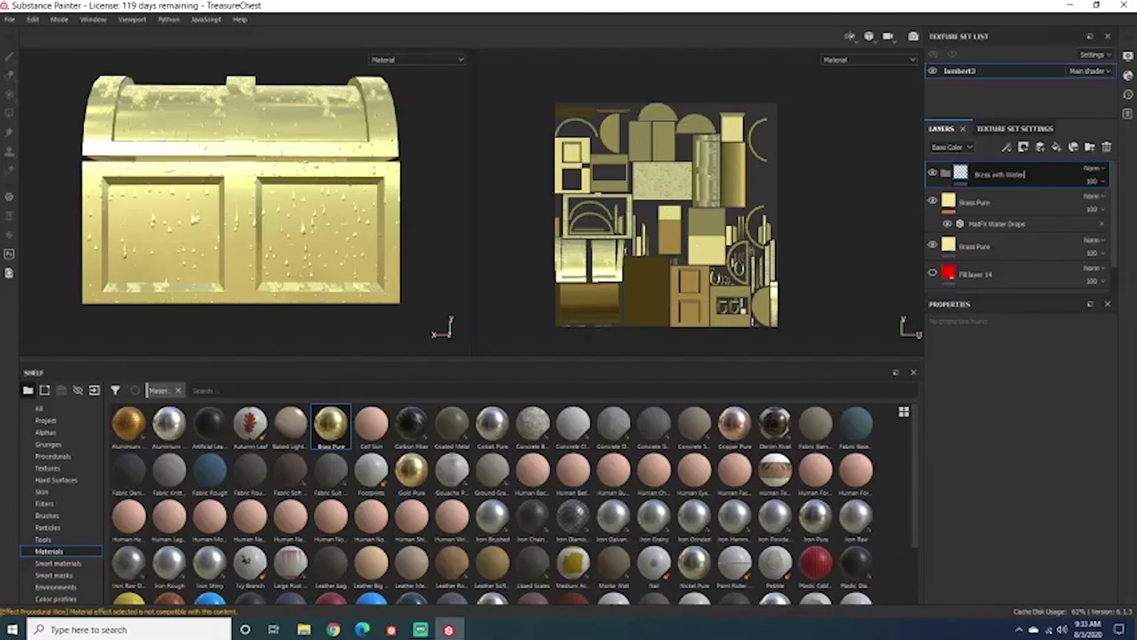
pyautogui.click(1022, 199)
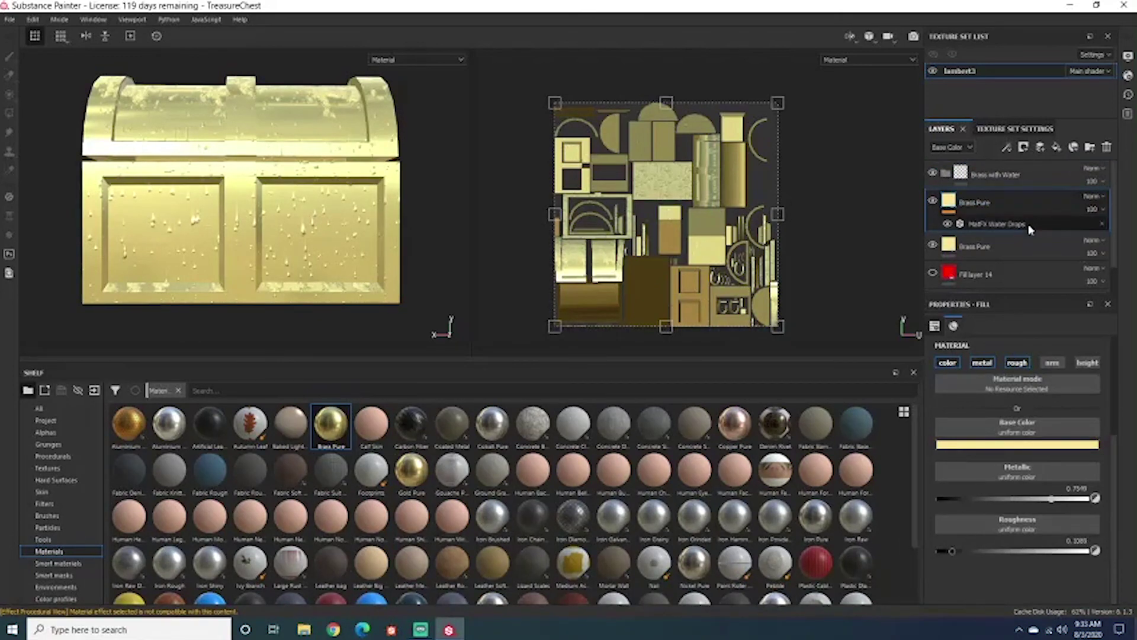
pyautogui.keyDown('ctrl'); pyautogui.click(1016, 253); pyautogui.keyUp('ctrl')
pyautogui.moveTo(1016, 263); pyautogui.dragTo(1034, 176)
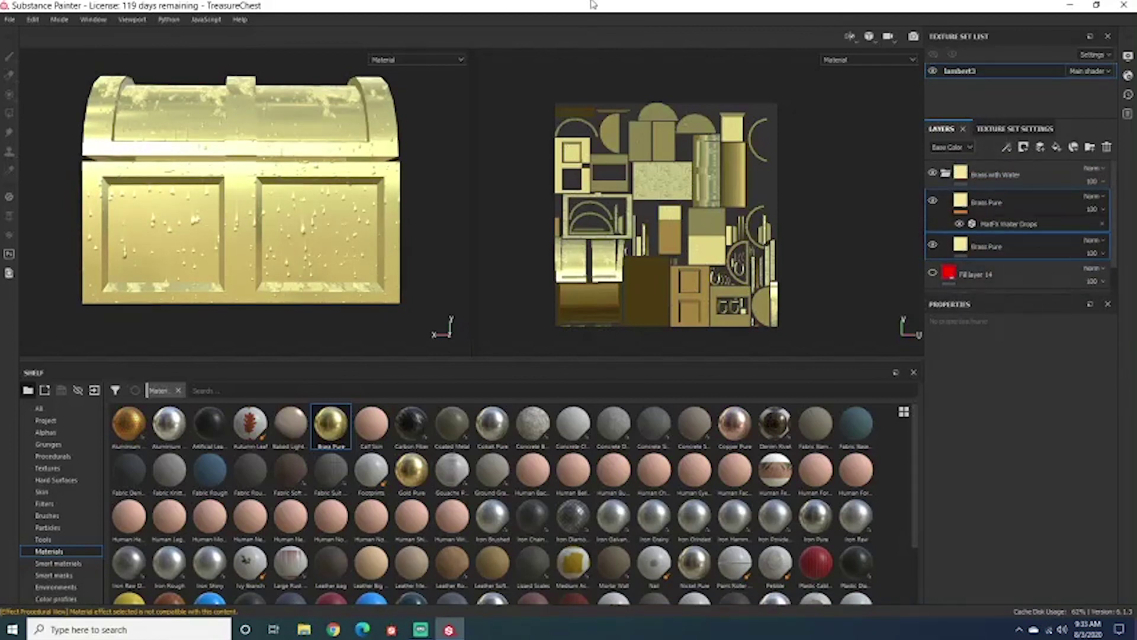
pyautogui.click(944, 178)
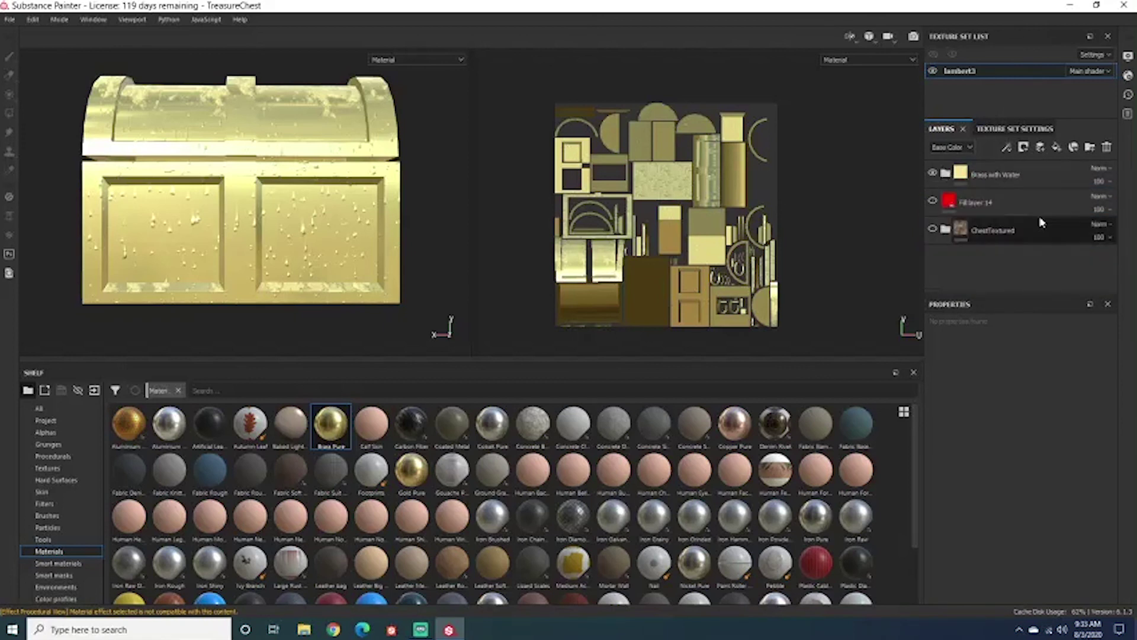
pyautogui.click(945, 176)
# Move the unfiltered Brass Pure layer out of the Brass with Water folder, directly beneath it, and check the folder's contents.
pyautogui.click(1036, 249)
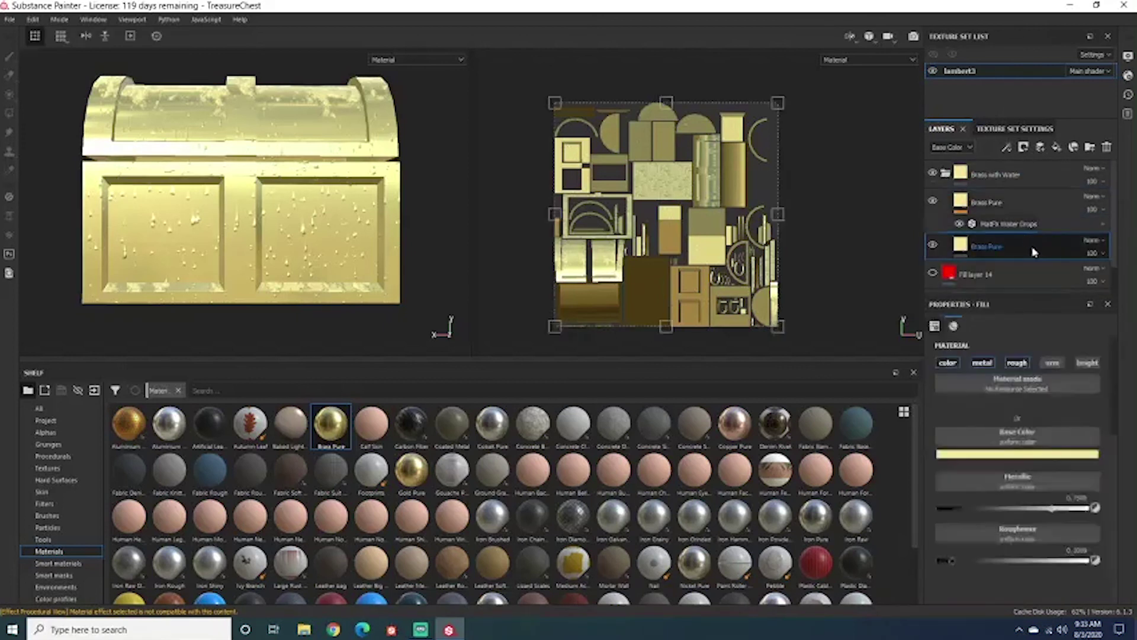
pyautogui.moveTo(1028, 255); pyautogui.dragTo(995, 221)
pyautogui.click(946, 201)
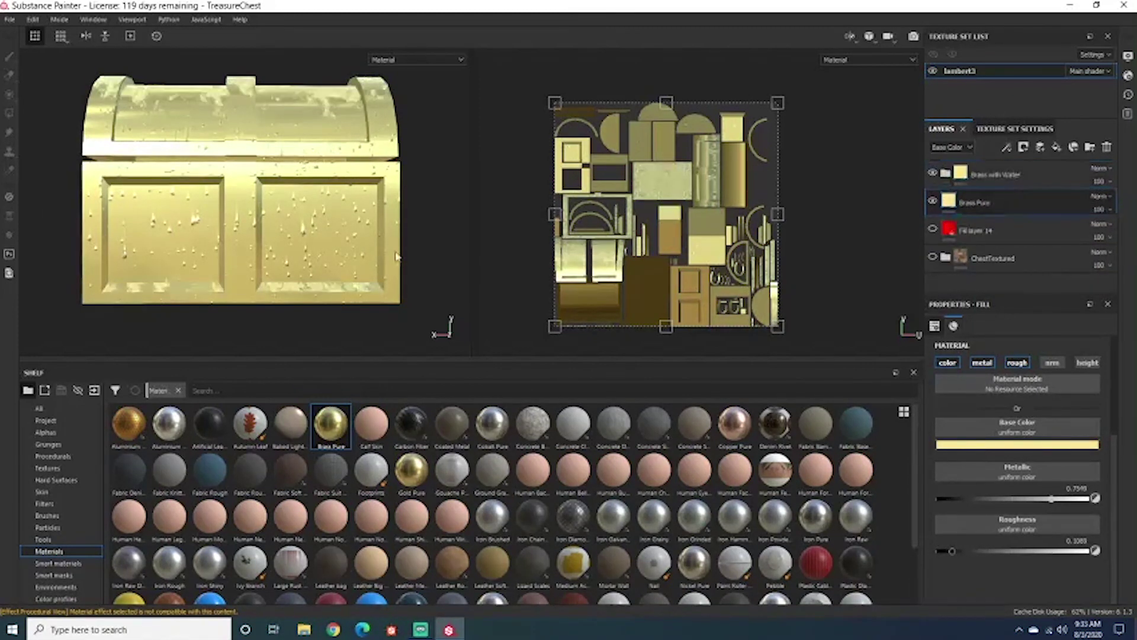
pyautogui.click(946, 174)
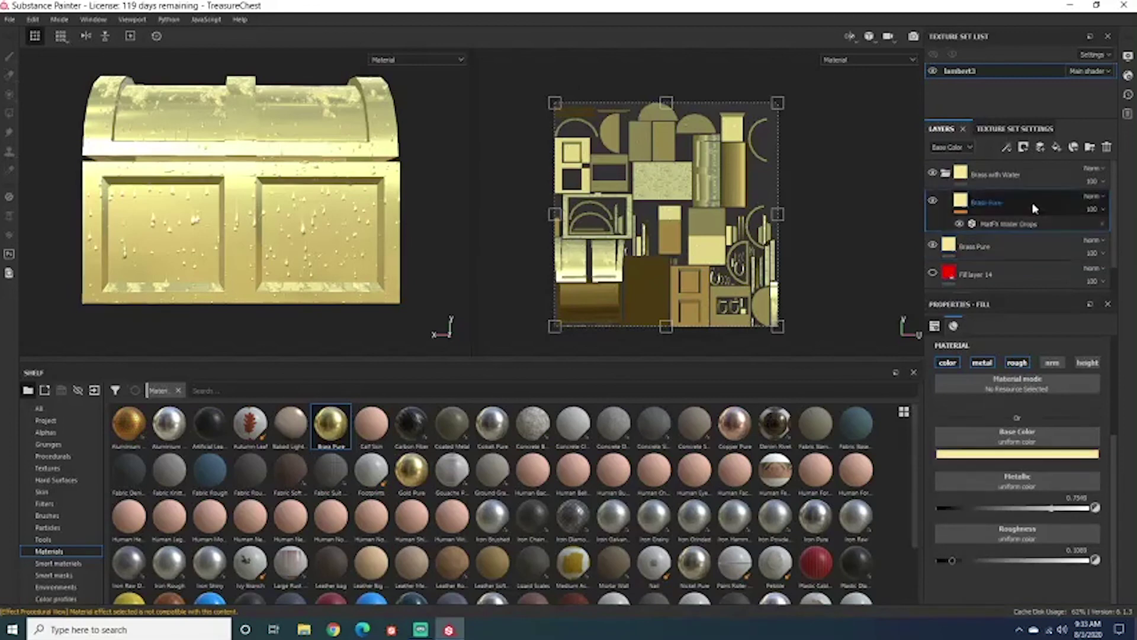
pyautogui.click(1014, 224)
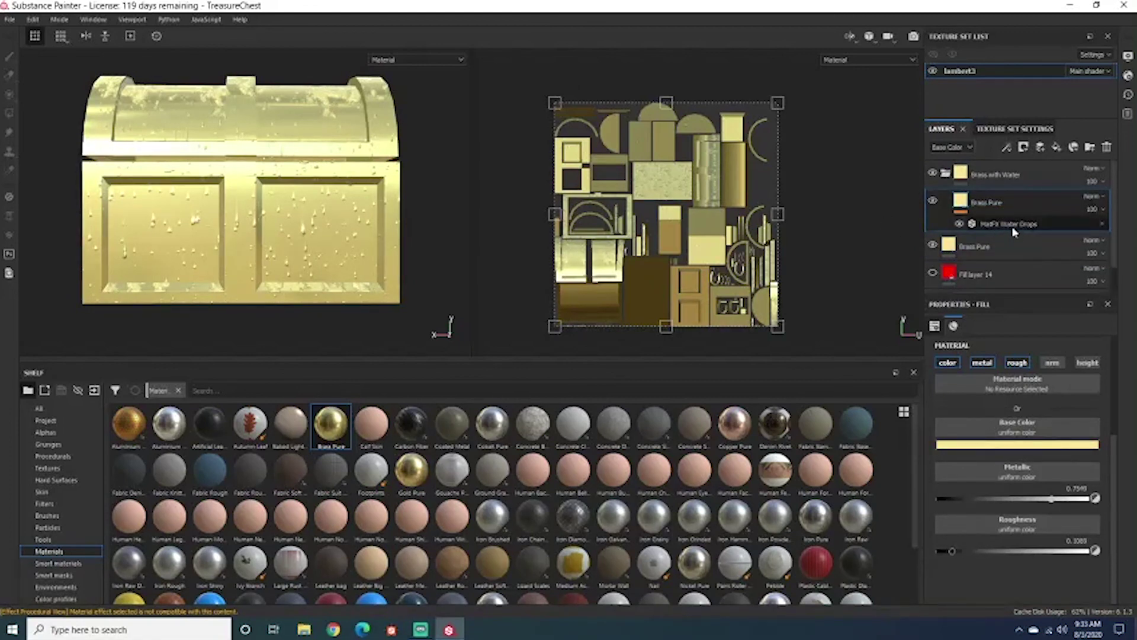
pyautogui.keyDown('alt'); pyautogui.moveTo(398, 222); pyautogui.dragTo(414, 269); pyautogui.keyUp('alt')
pyautogui.click(946, 177)
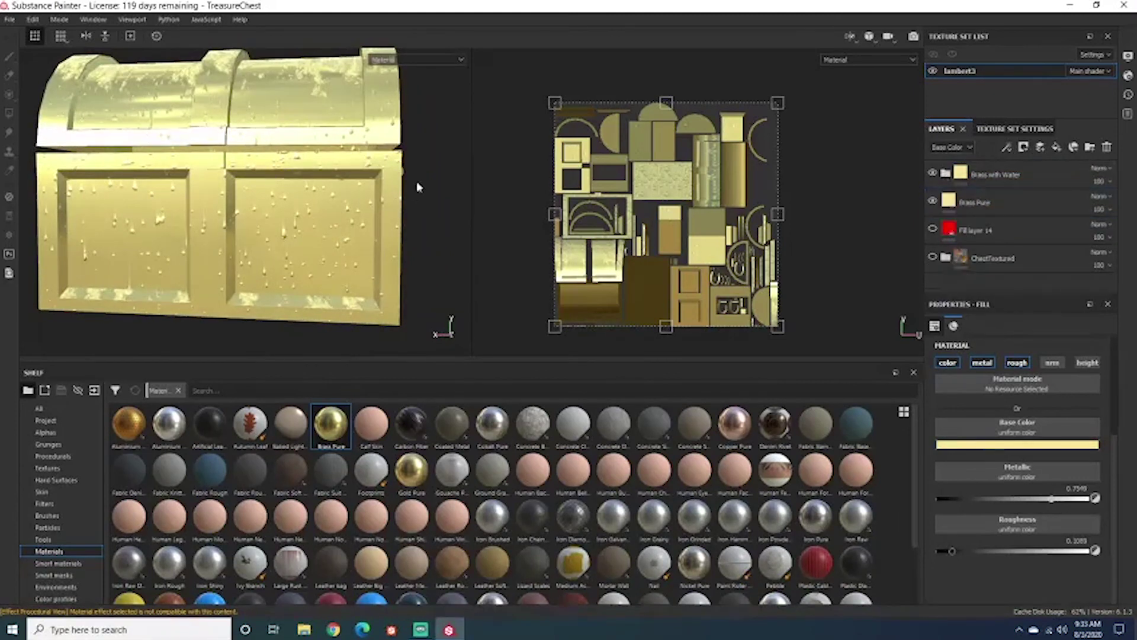
pyautogui.keyDown('alt'); pyautogui.moveTo(414, 185); pyautogui.dragTo(415, 214); pyautogui.keyUp('alt')
# Add a black mask to the Brass with Water folder and check the chest from the front.
pyautogui.click(1068, 170)
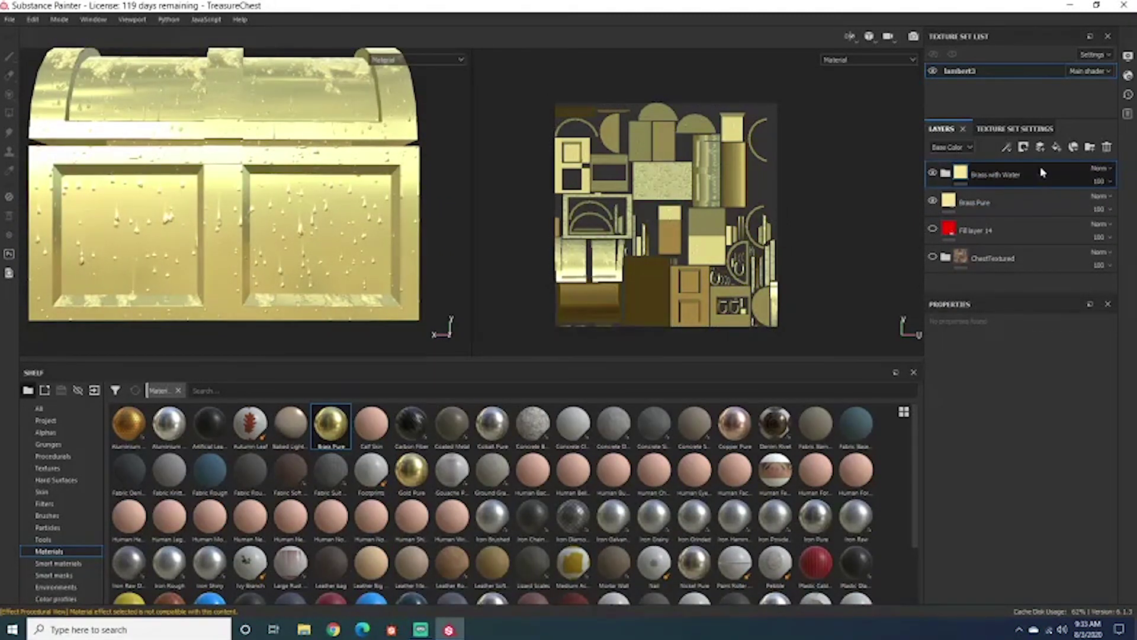
pyautogui.rightClick(1040, 166)
pyautogui.click(1035, 19)
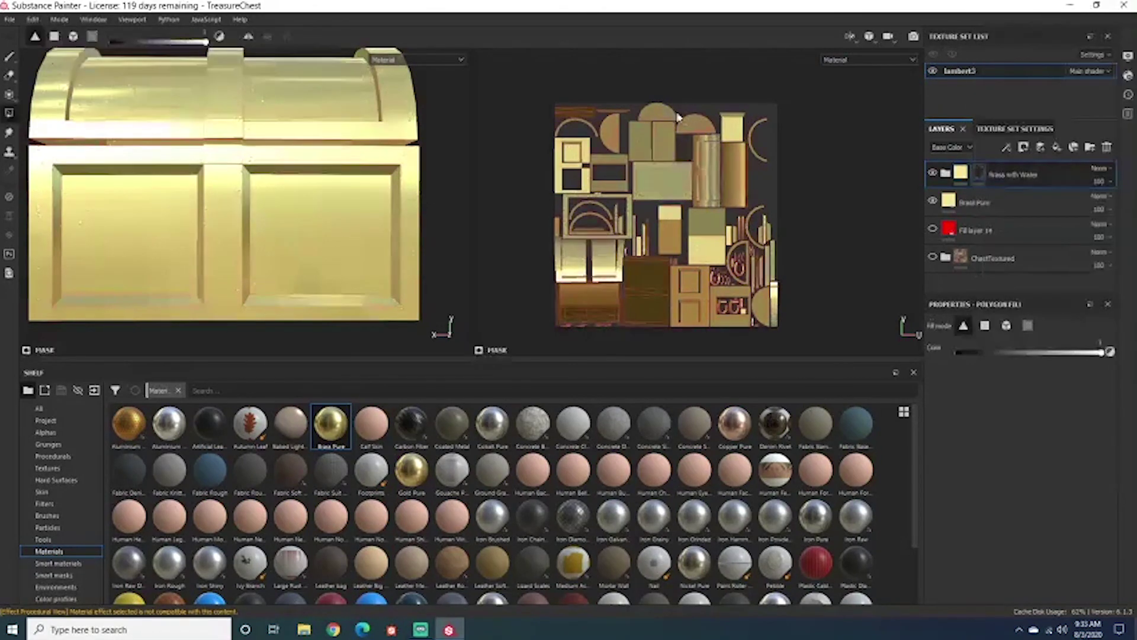
pyautogui.keyDown('alt'); pyautogui.moveTo(284, 213); pyautogui.dragTo(355, 205); pyautogui.keyUp('alt')
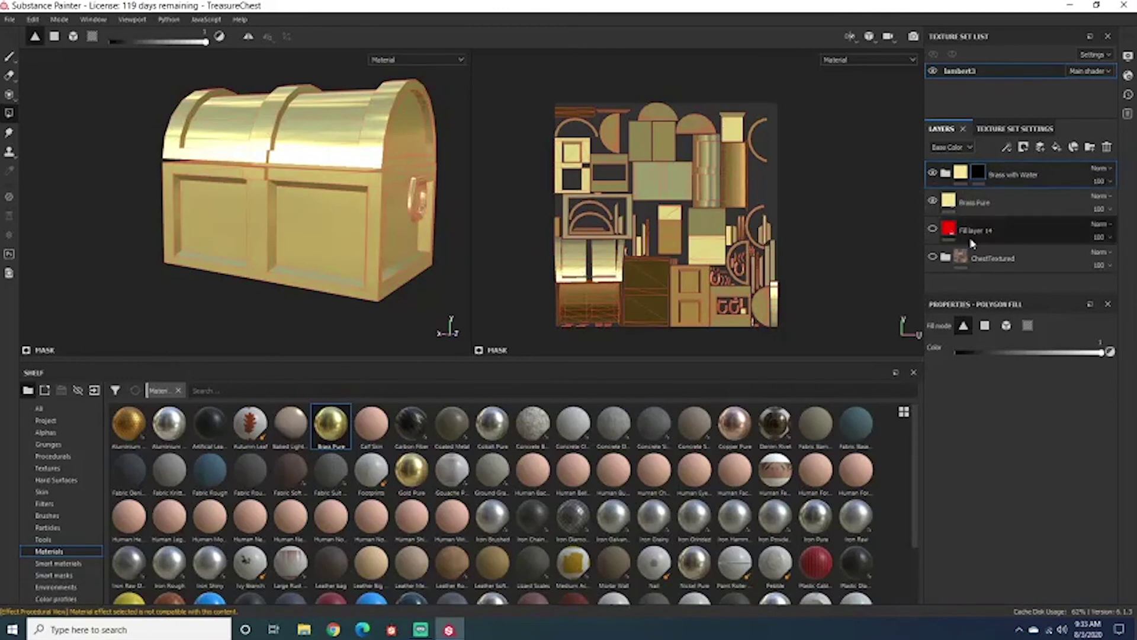
pyautogui.doubleClick(971, 202)
pyautogui.doubleClick(1009, 175)
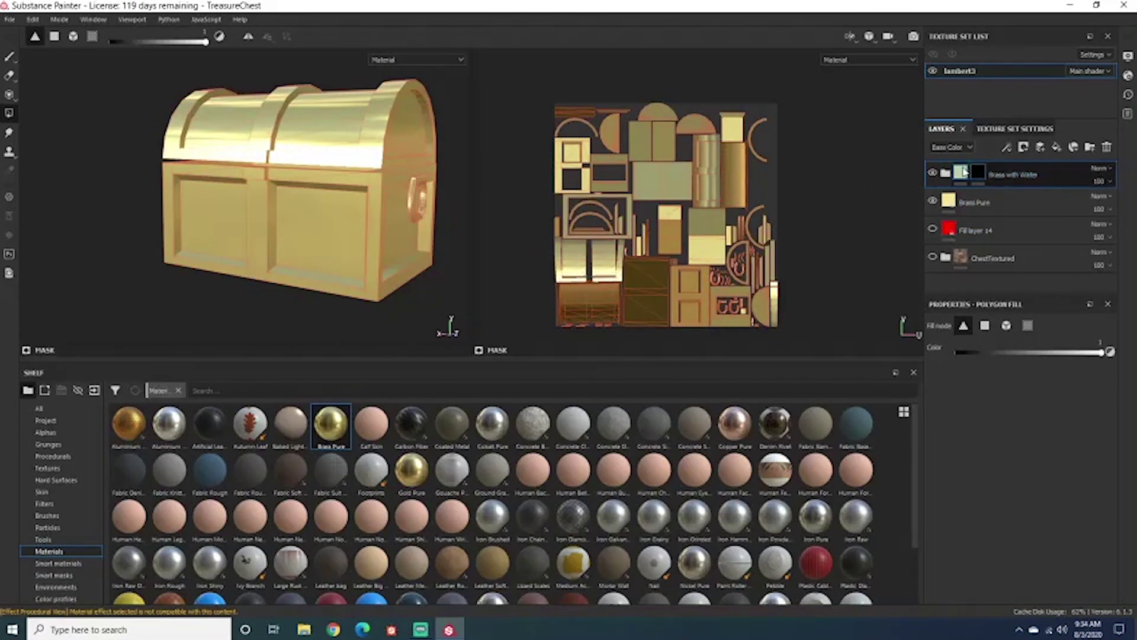
pyautogui.keyDown('alt'); pyautogui.keyDown('shift'); pyautogui.moveTo(447, 184); pyautogui.dragTo(444, 202); pyautogui.keyUp('shift'); pyautogui.keyUp('alt')
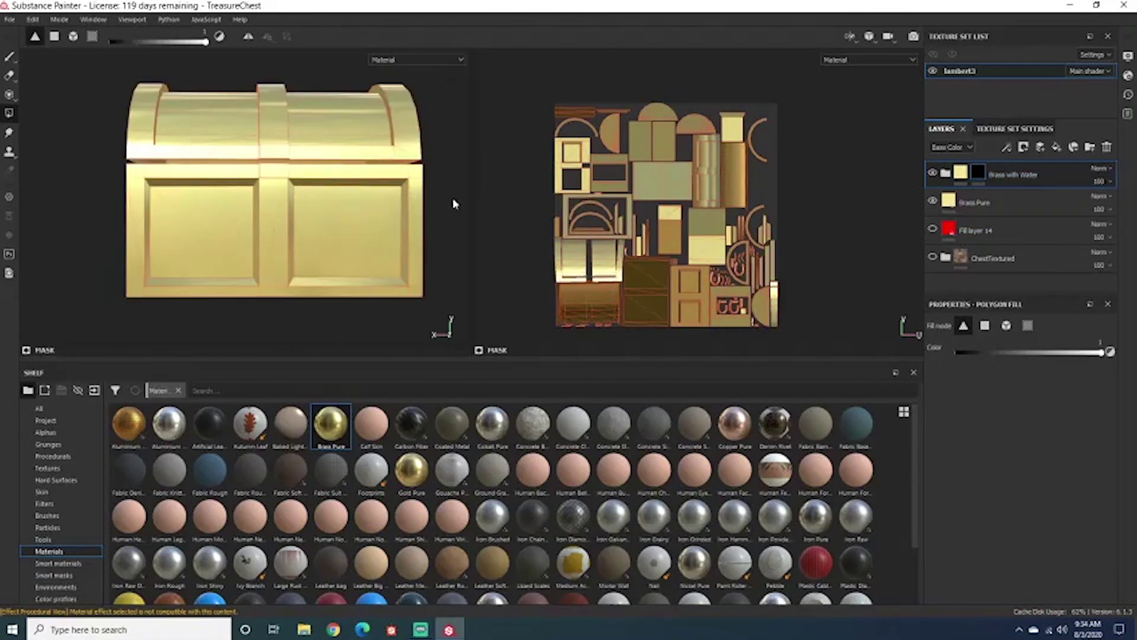
pyautogui.keyDown('alt'); pyautogui.moveTo(453, 203); pyautogui.dragTo(426, 208, button='middle'); pyautogui.keyUp('alt')
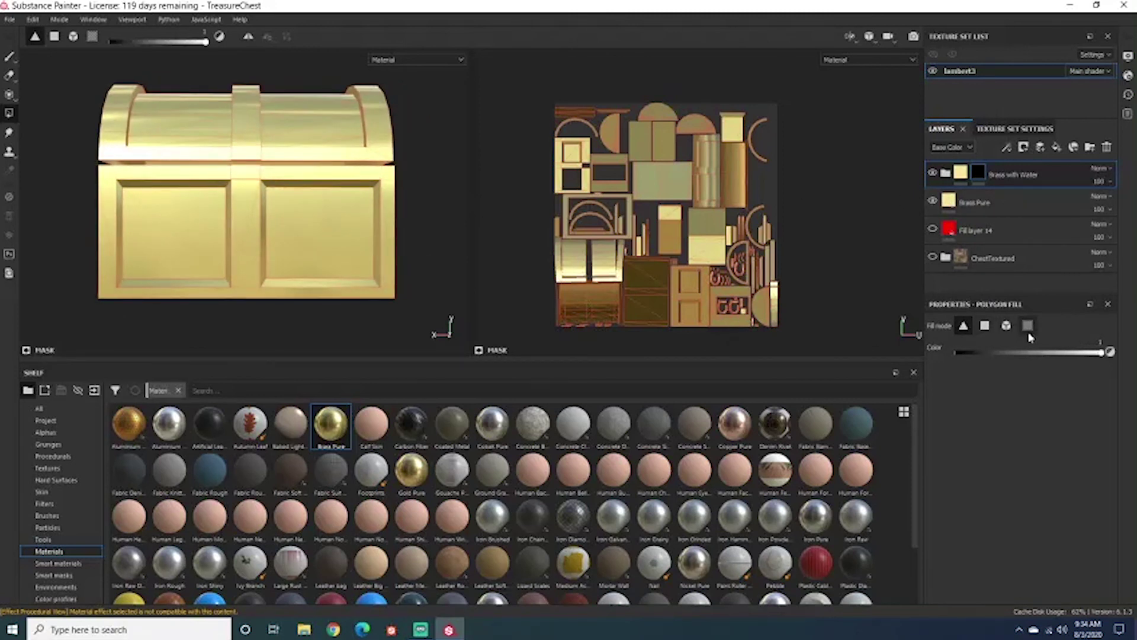
# Reveal water drops on the chest's right front panel by filling both of its triangles white in the Brass with Water mask with Polygon Fill.
pyautogui.keyDown('alt'); pyautogui.moveTo(162, 158); pyautogui.dragTo(204, 178); pyautogui.keyUp('alt')
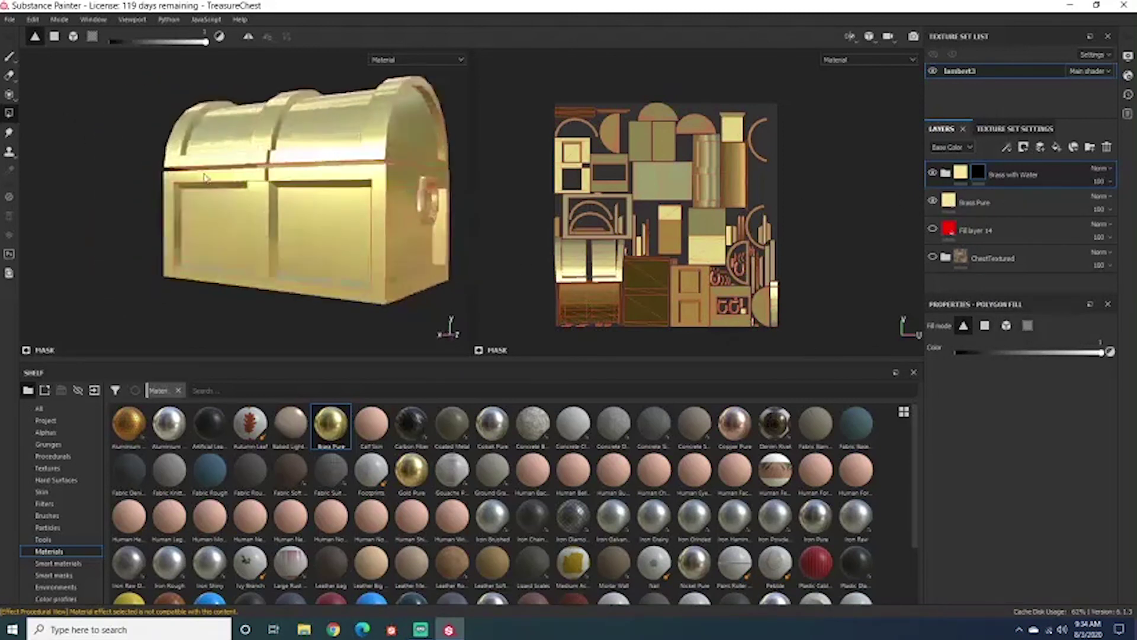
pyautogui.click(10, 57)
pyautogui.keyDown('alt'); pyautogui.moveTo(240, 252); pyautogui.dragTo(261, 255); pyautogui.keyUp('alt')
pyautogui.scroll(5, 273, 225)
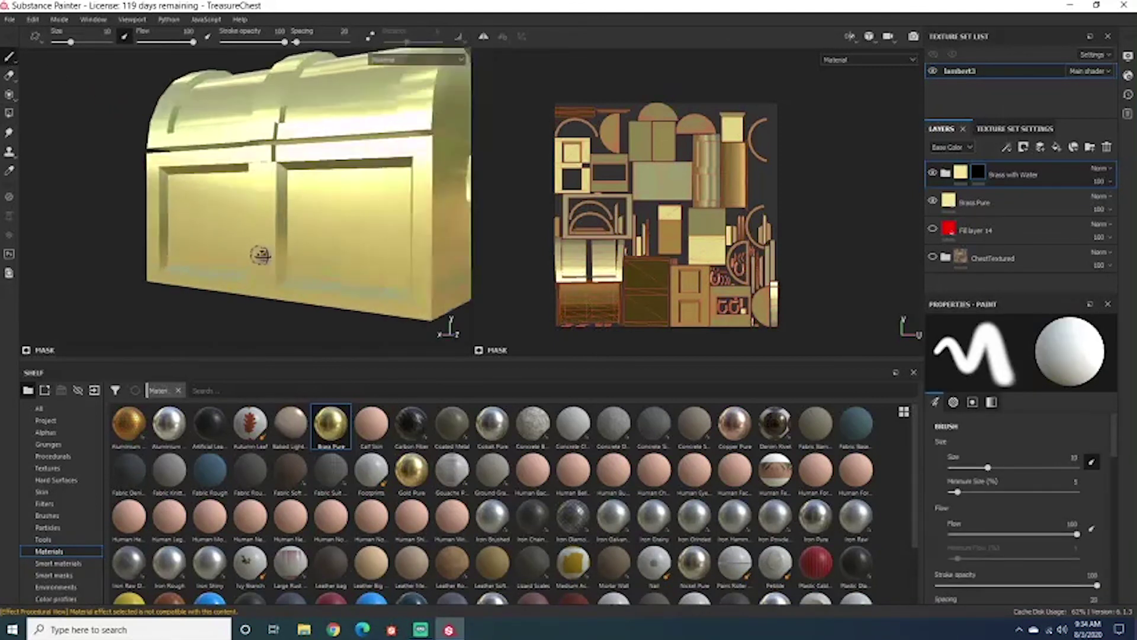
pyautogui.click(10, 113)
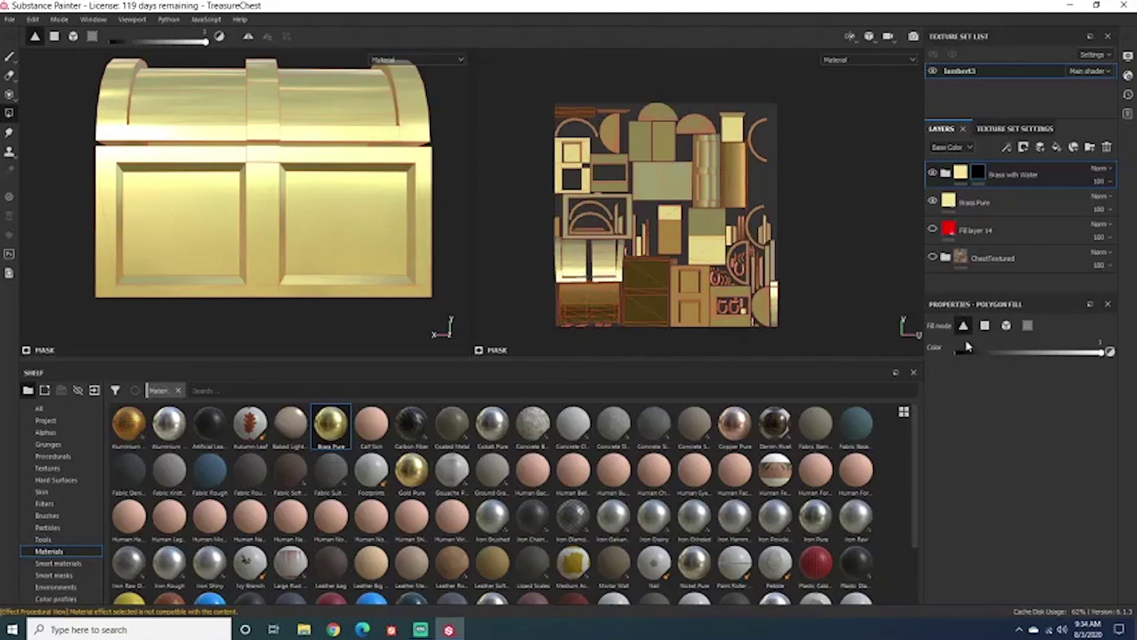
pyautogui.keyDown('alt'); pyautogui.moveTo(294, 243); pyautogui.dragTo(384, 220); pyautogui.keyUp('alt')
pyautogui.scroll(3, 396, 203)
pyautogui.scroll(-3, 396, 203)
pyautogui.click(356, 207)
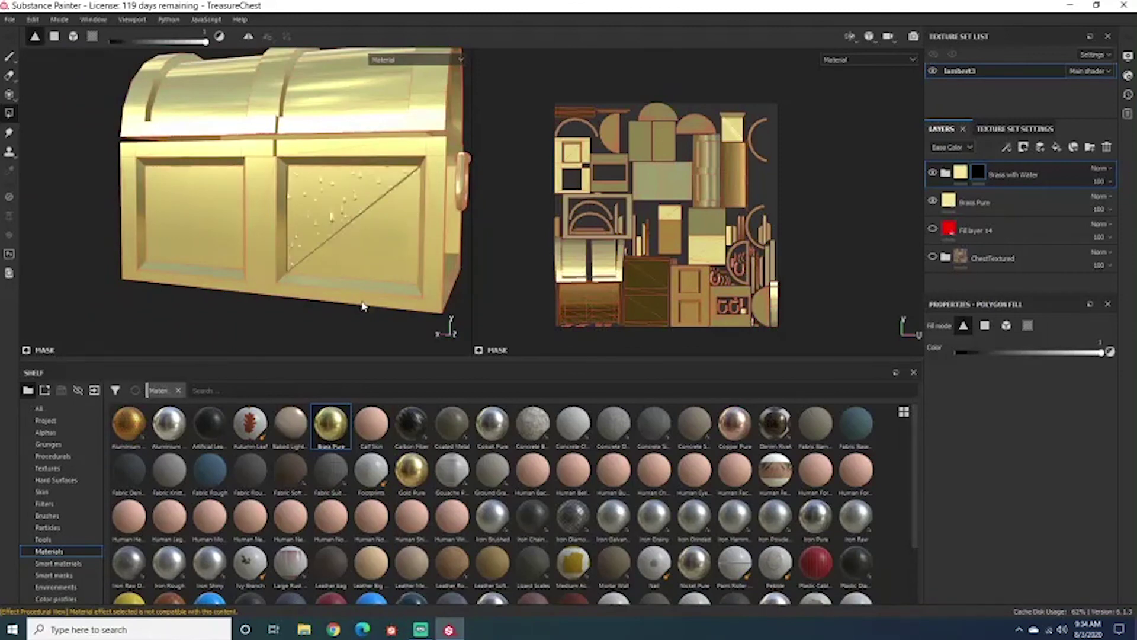
pyautogui.click(401, 235)
# Fill both triangles of the chest's left front panel in the mask to reveal the water drops there.
pyautogui.keyDown('alt'); pyautogui.moveTo(391, 231); pyautogui.dragTo(135, 186); pyautogui.keyUp('alt')
pyautogui.click(163, 211)
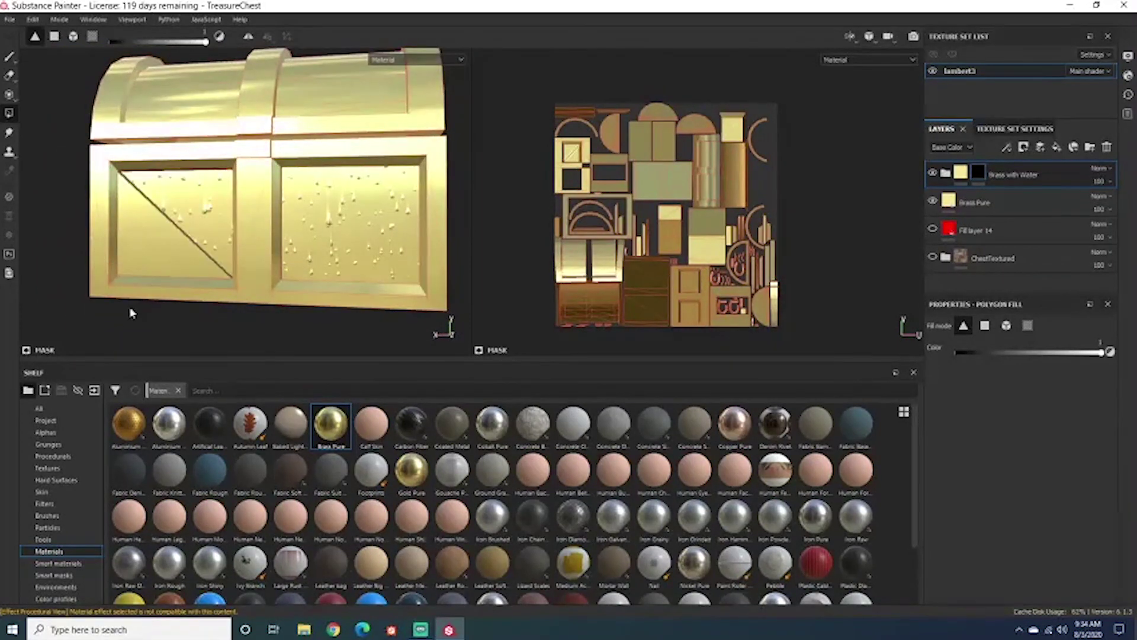
pyautogui.click(139, 242)
pyautogui.scroll(2, 337, 210)
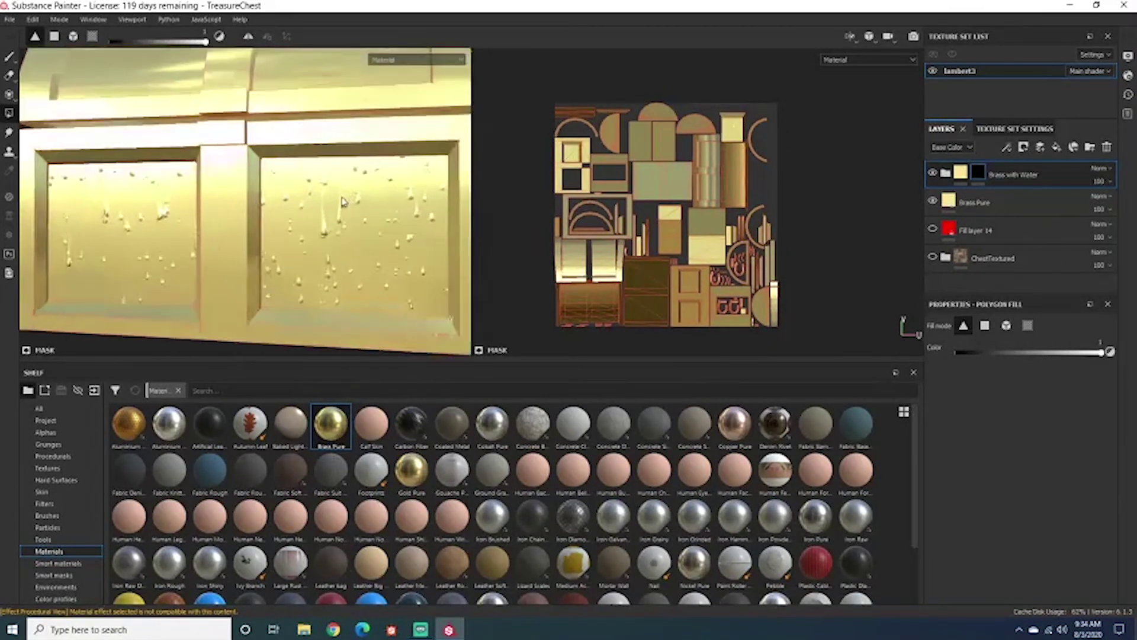
# Reveal water drops on the centre strip and the left panel's lower bevel through the mask, and check the whole chest.
pyautogui.scroll(-4, 332, 213)
pyautogui.keyDown('alt'); pyautogui.moveTo(266, 209); pyautogui.dragTo(274, 261); pyautogui.keyUp('alt')
pyautogui.scroll(-2, 274, 262)
pyautogui.scroll(3, 271, 268)
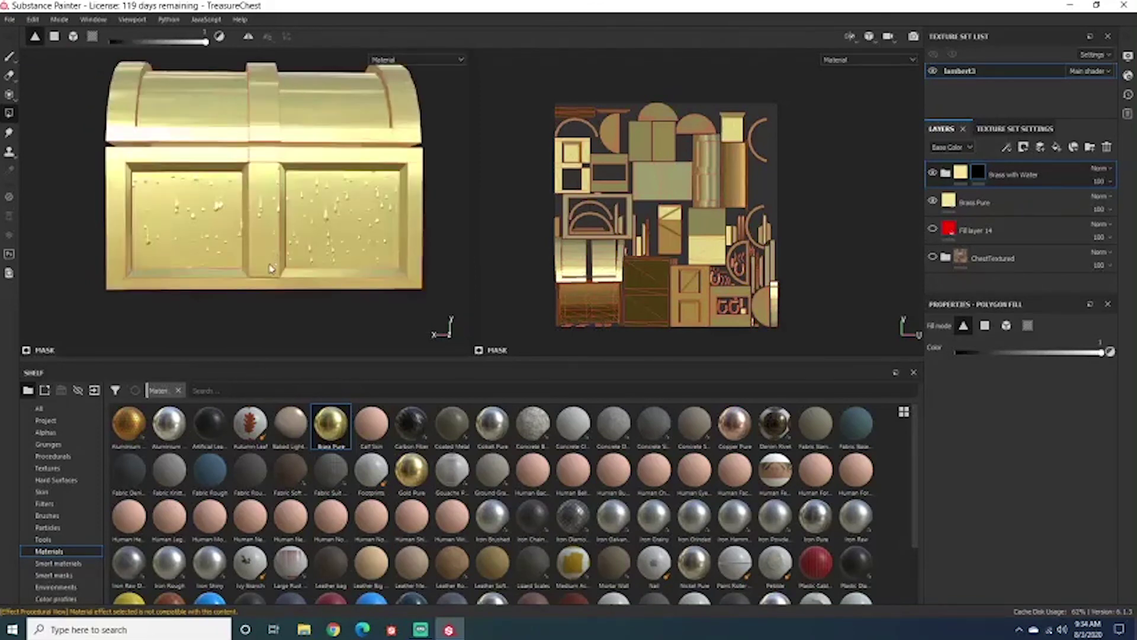
pyautogui.scroll(3, 269, 268)
pyautogui.keyDown('alt'); pyautogui.moveTo(267, 300); pyautogui.dragTo(292, 243); pyautogui.keyUp('alt')
pyautogui.keyDown('alt'); pyautogui.moveTo(299, 176); pyautogui.dragTo(231, 165); pyautogui.keyUp('alt')
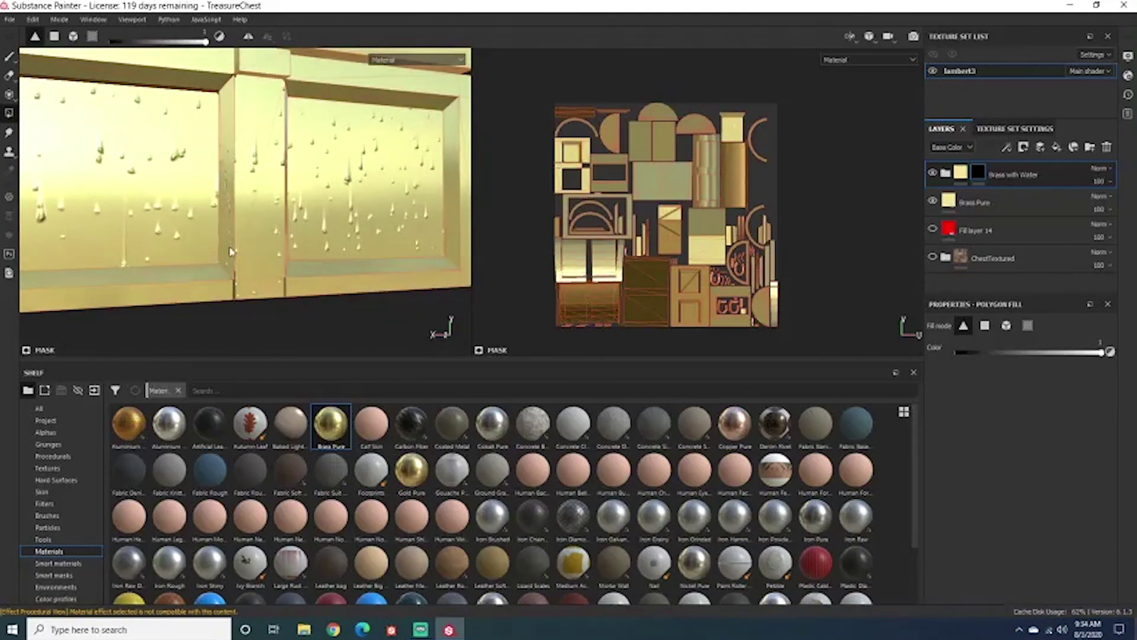
pyautogui.click(120, 273)
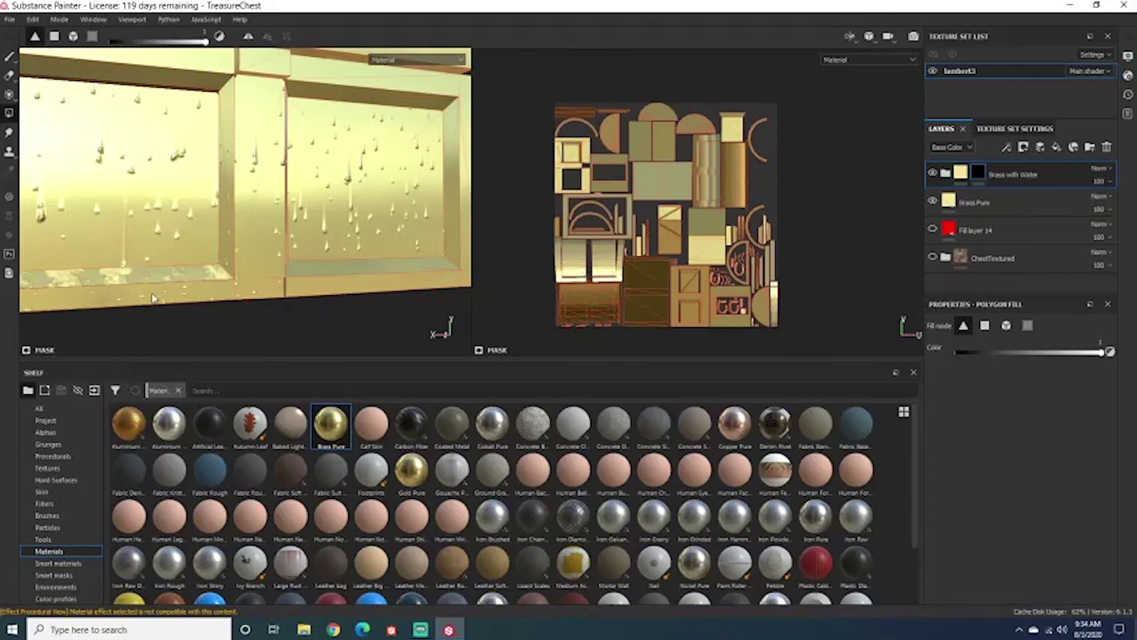
pyautogui.press('f')
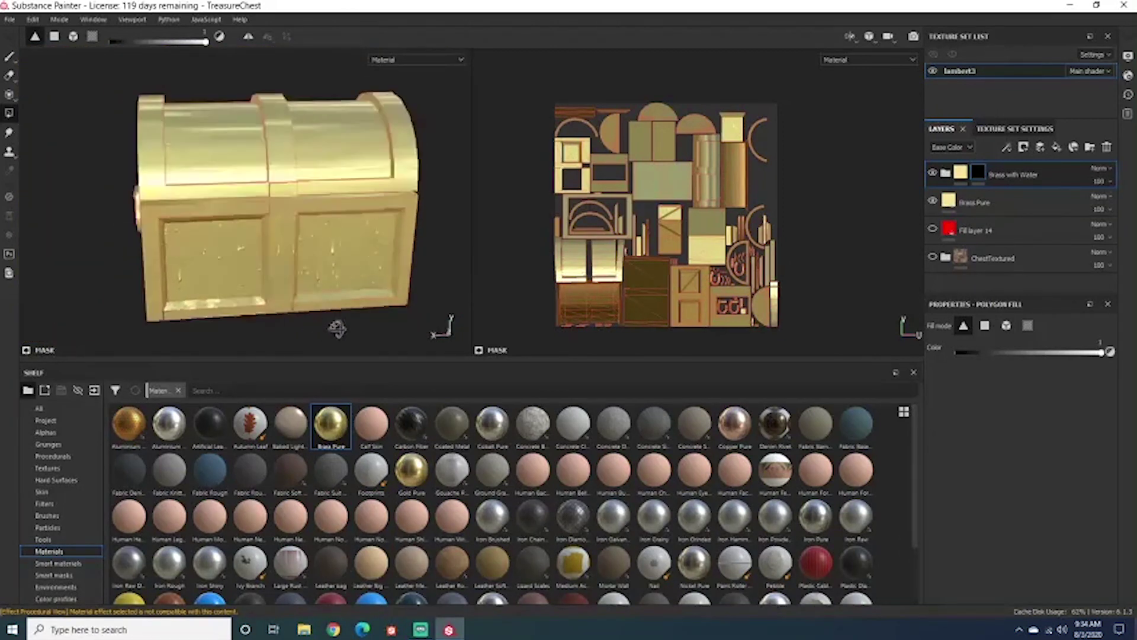
pyautogui.keyDown('alt'); pyautogui.moveTo(337, 328); pyautogui.dragTo(220, 236); pyautogui.keyUp('alt')
pyautogui.keyDown('alt'); pyautogui.moveTo(349, 253); pyautogui.dragTo(379, 195); pyautogui.keyUp('alt')
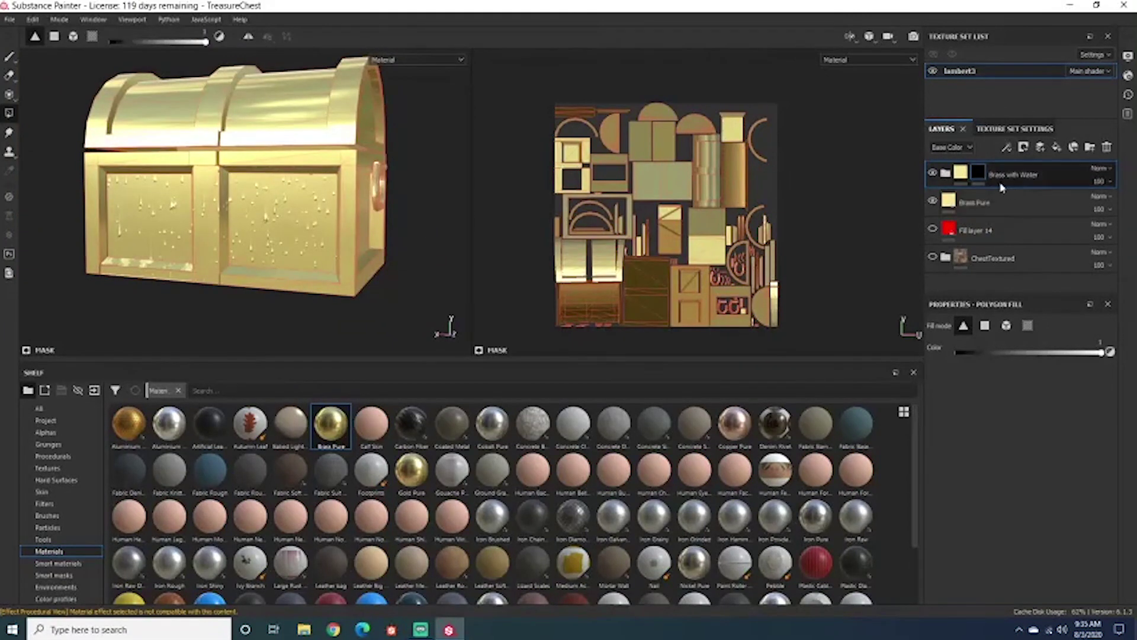
# Add an empty filter to the Brass with Water mask and browse the available filters.
pyautogui.rightClick(978, 173)
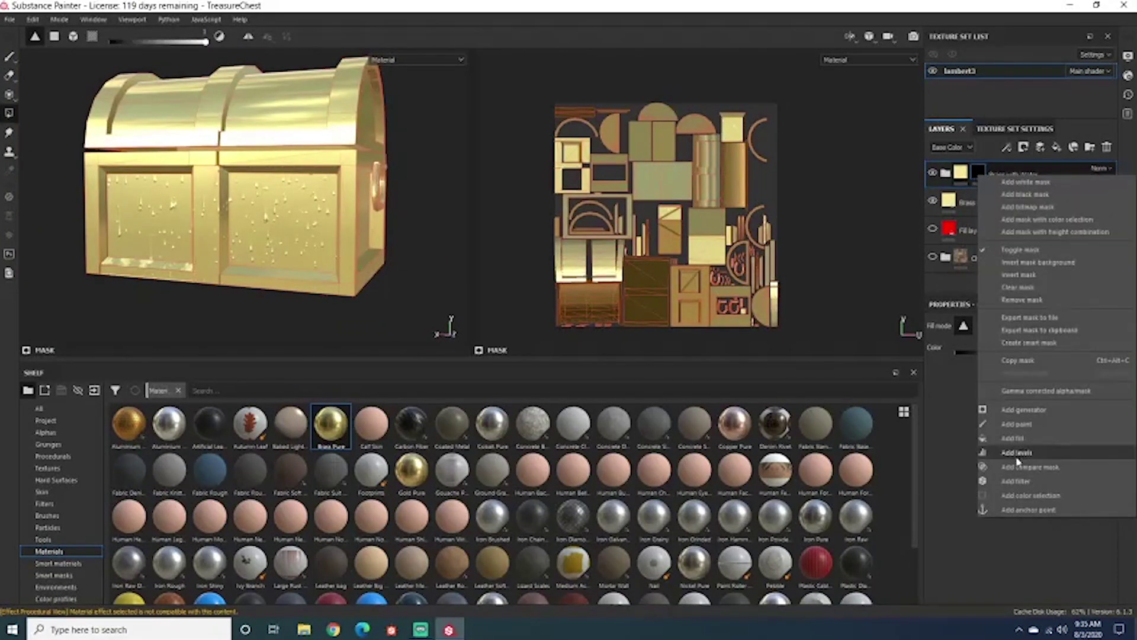
pyautogui.click(1016, 481)
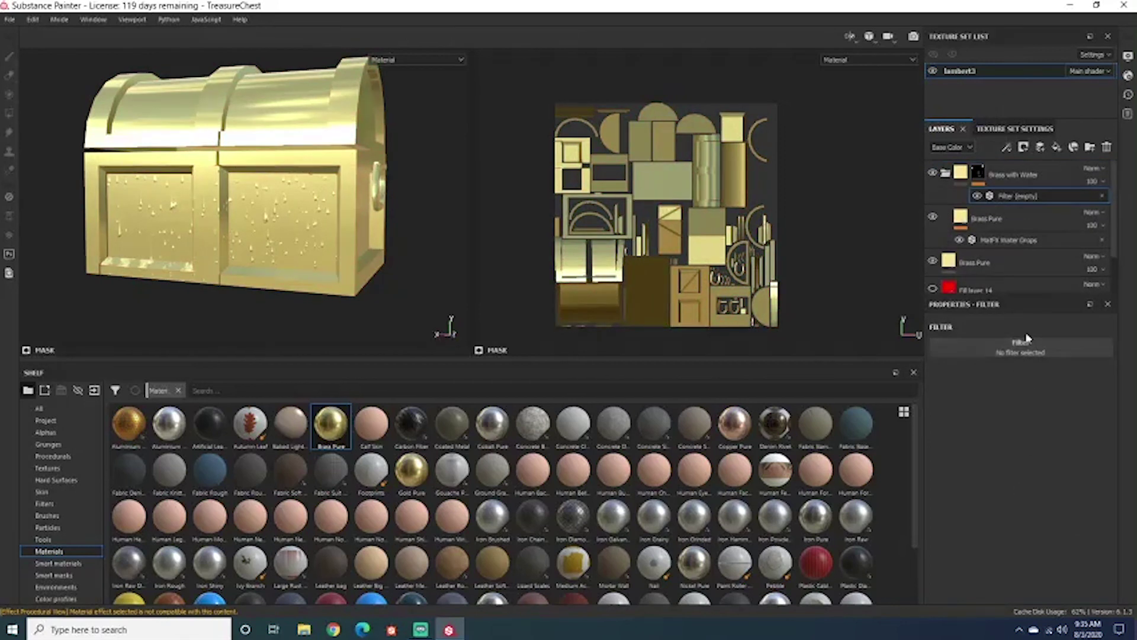
pyautogui.click(1024, 352)
pyautogui.scroll(-3, 1043, 435)
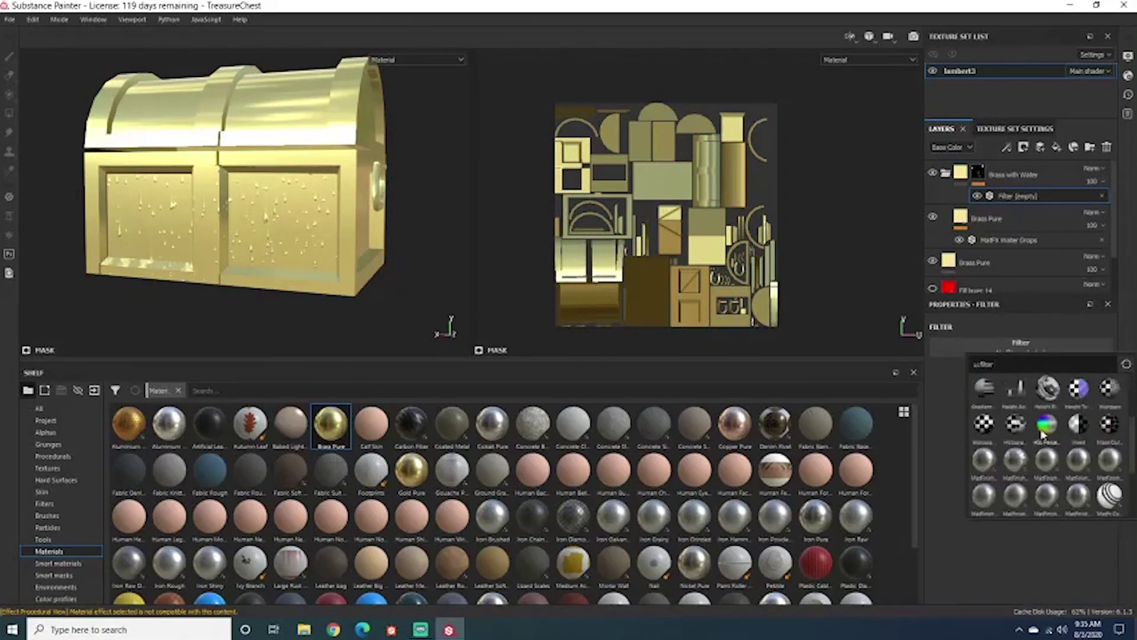
pyautogui.moveTo(1020, 478)
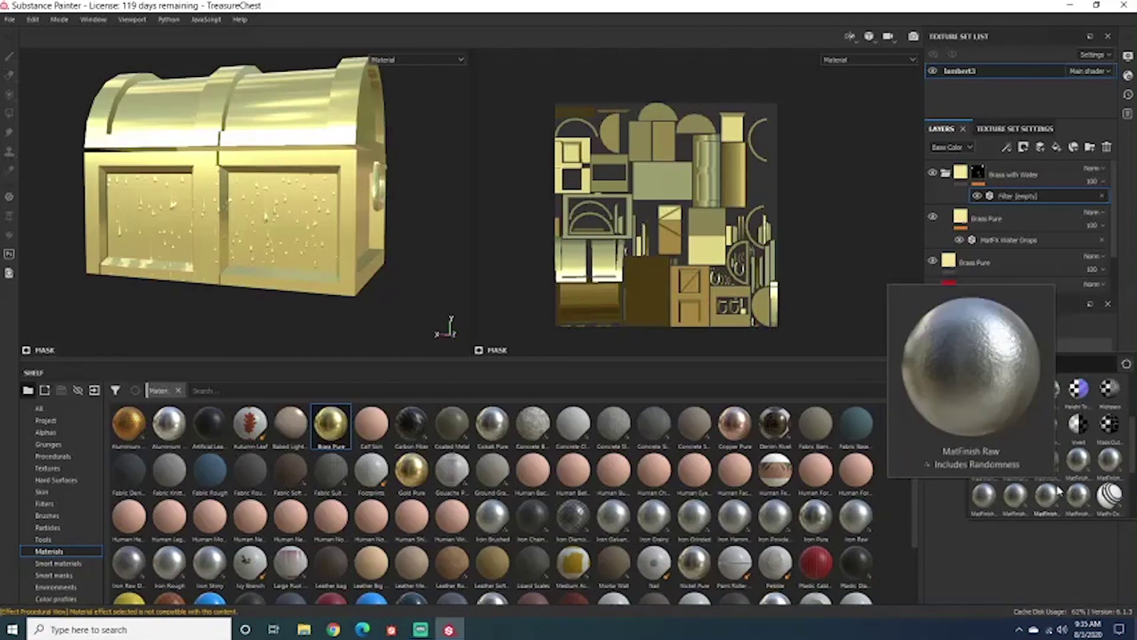
pyautogui.moveTo(1110, 461)
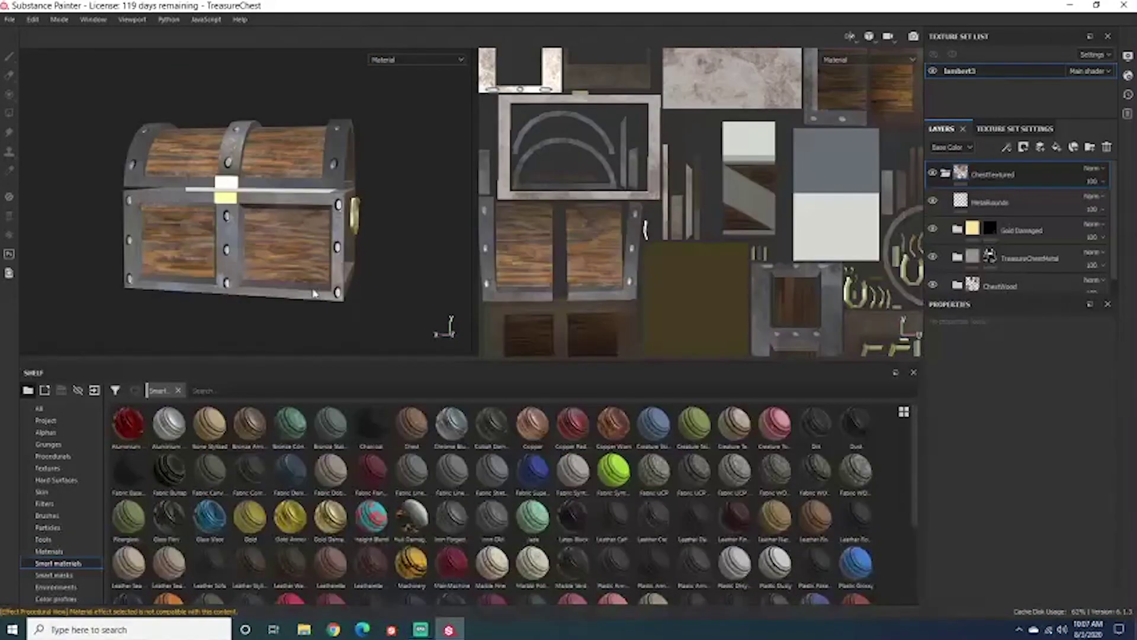
# Examine the wood-and-metal chest under different lighting and look through the layers in the ChestTextured folder.
pyautogui.scroll(2, 239, 204)
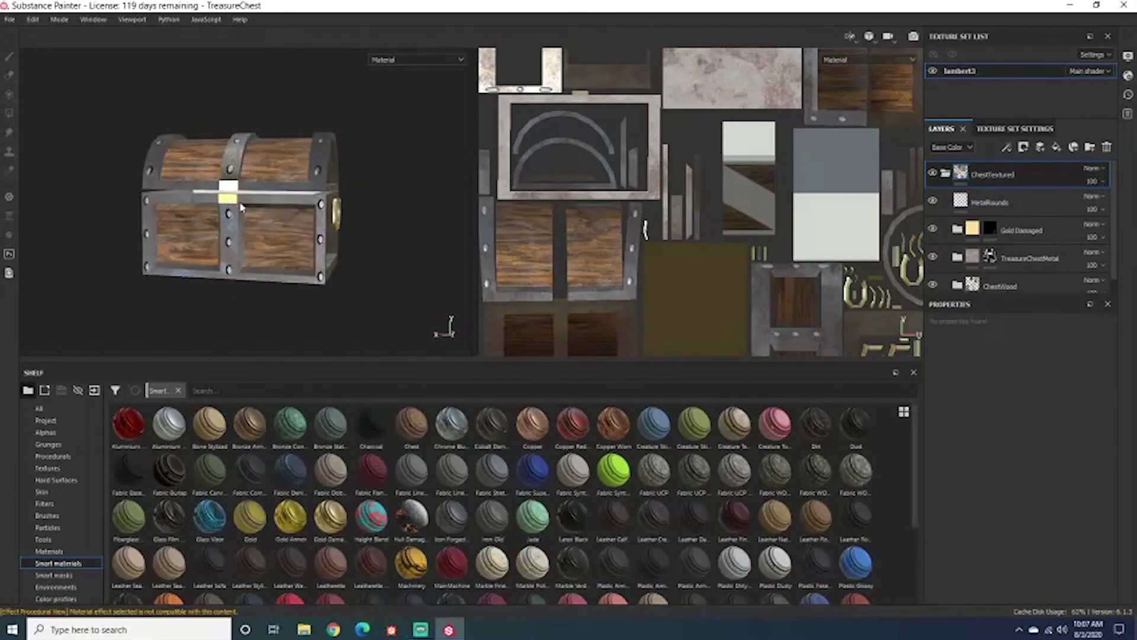
pyautogui.keyDown('alt'); pyautogui.moveTo(191, 257); pyautogui.dragTo(269, 249); pyautogui.keyUp('alt')
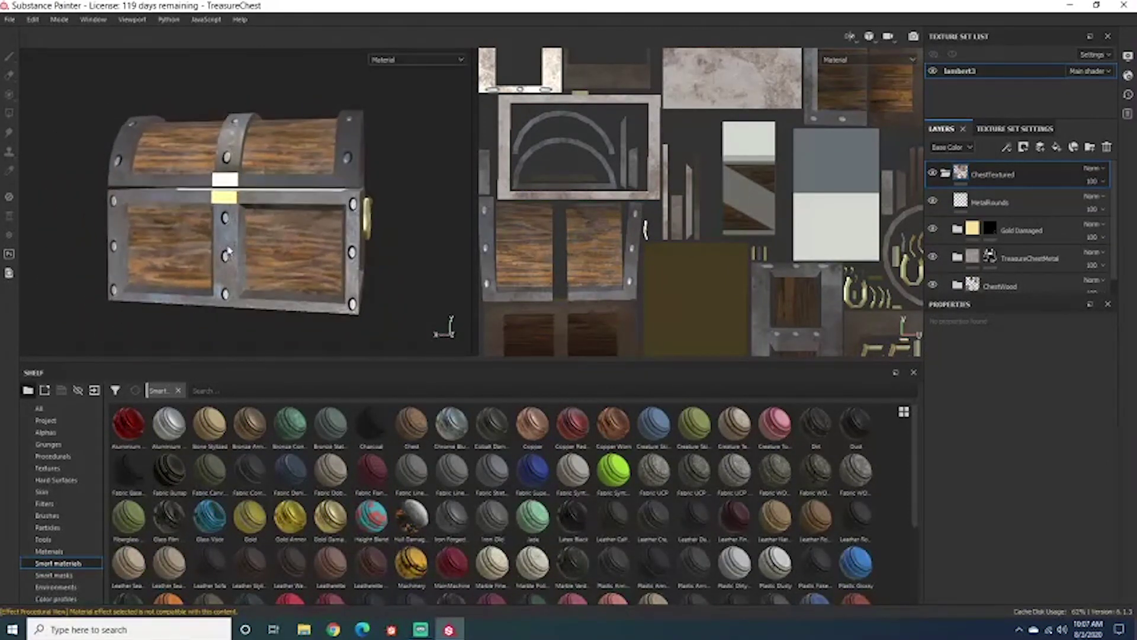
pyautogui.moveTo(269, 249)
pyautogui.keyDown('shift'); pyautogui.mouseDown(button='right')
pyautogui.moveTo(248, 270)
pyautogui.moveTo(257, 283)
pyautogui.mouseUp(button='right'); pyautogui.keyUp('shift')
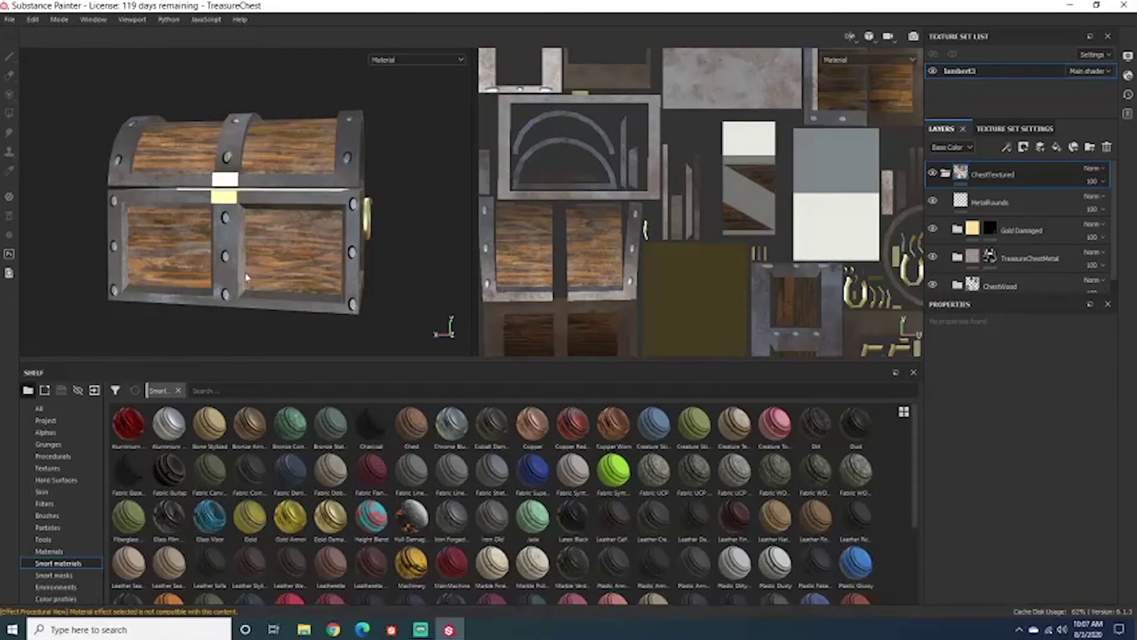
pyautogui.keyDown('alt'); pyautogui.moveTo(247, 277); pyautogui.dragTo(197, 245); pyautogui.keyUp('alt')
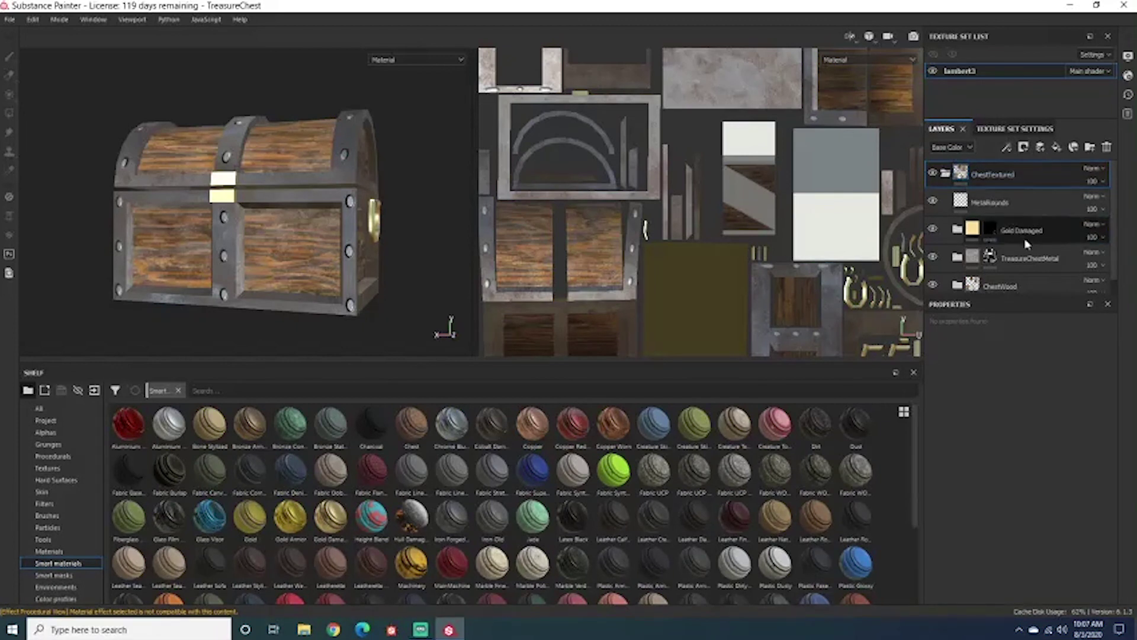
pyautogui.scroll(-1, 1010, 252)
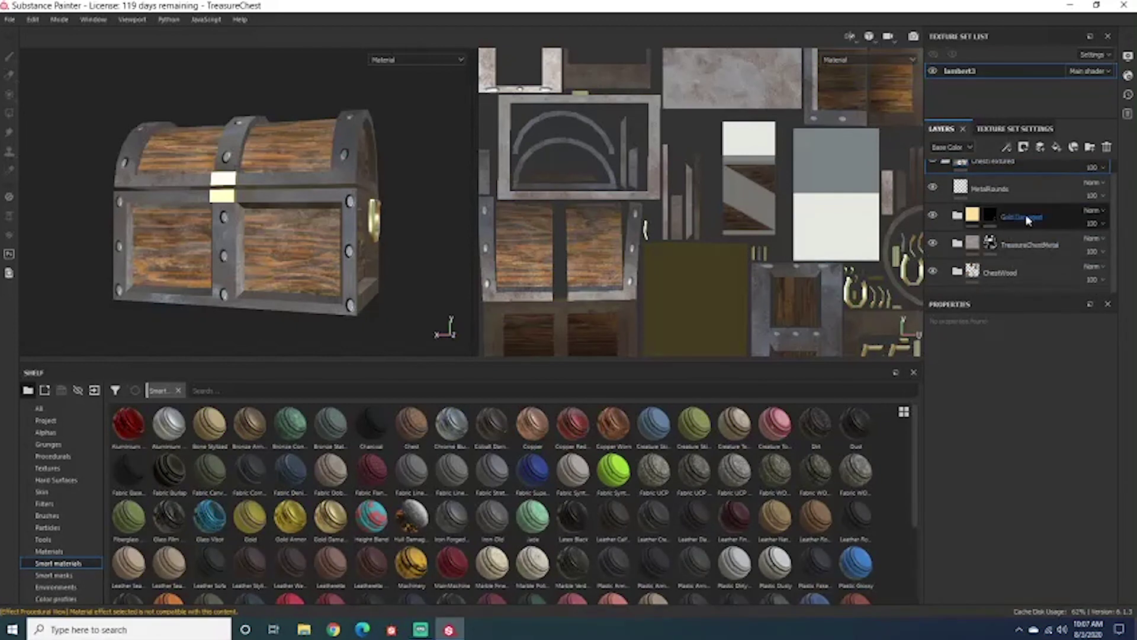
pyautogui.scroll(1, 1028, 210)
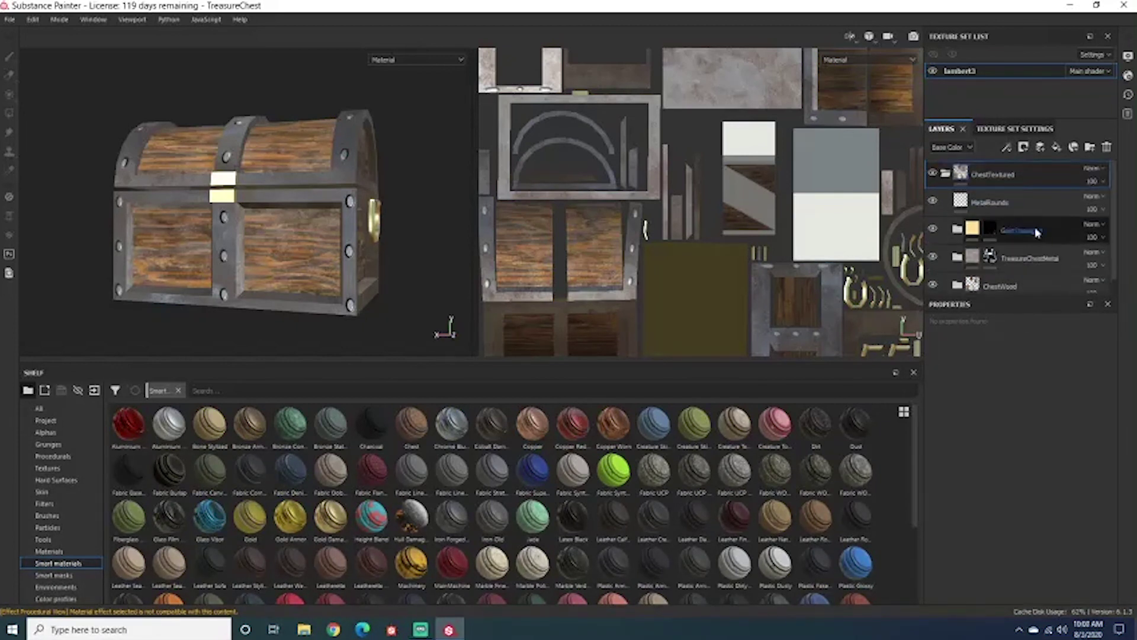
# Collapse the ChestTextured folder and toggle its visibility repeatedly to compare the textured chest with the bare model.
pyautogui.click(946, 173)
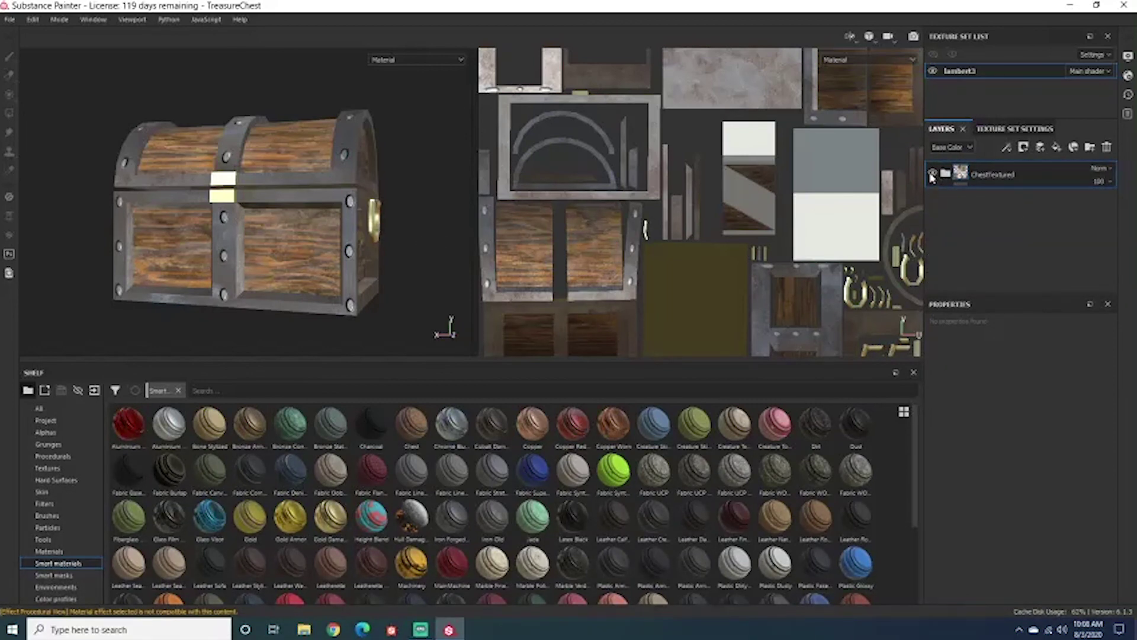
pyautogui.click(932, 174)
pyautogui.click(932, 174)
pyautogui.click(932, 174)
pyautogui.click(932, 174)
pyautogui.click(932, 174)
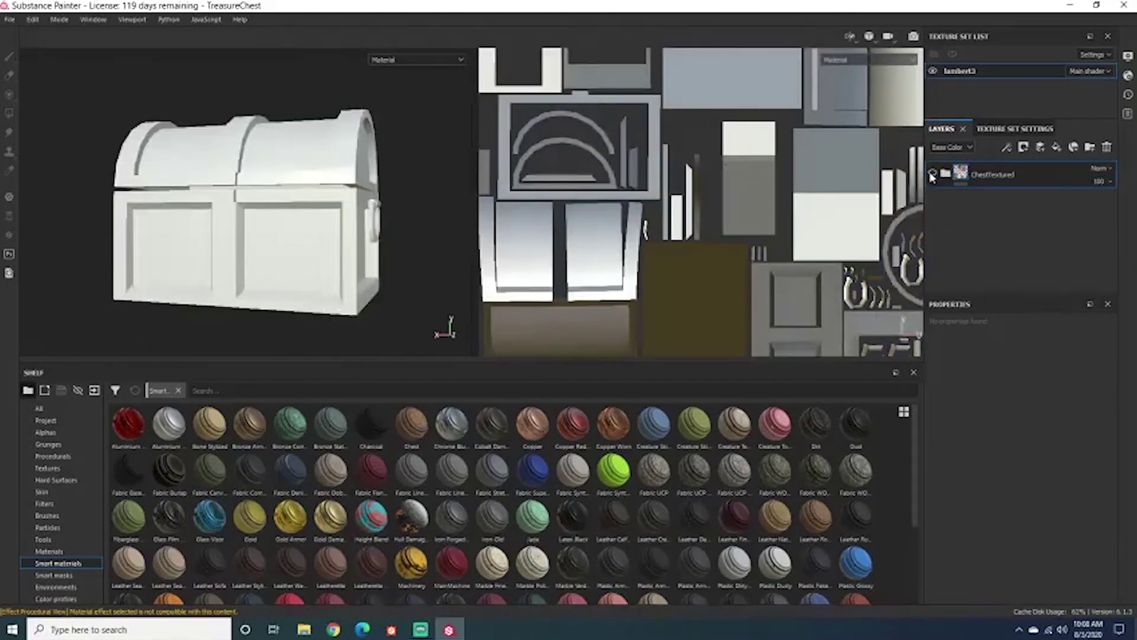
pyautogui.click(933, 174)
pyautogui.click(932, 175)
pyautogui.click(932, 174)
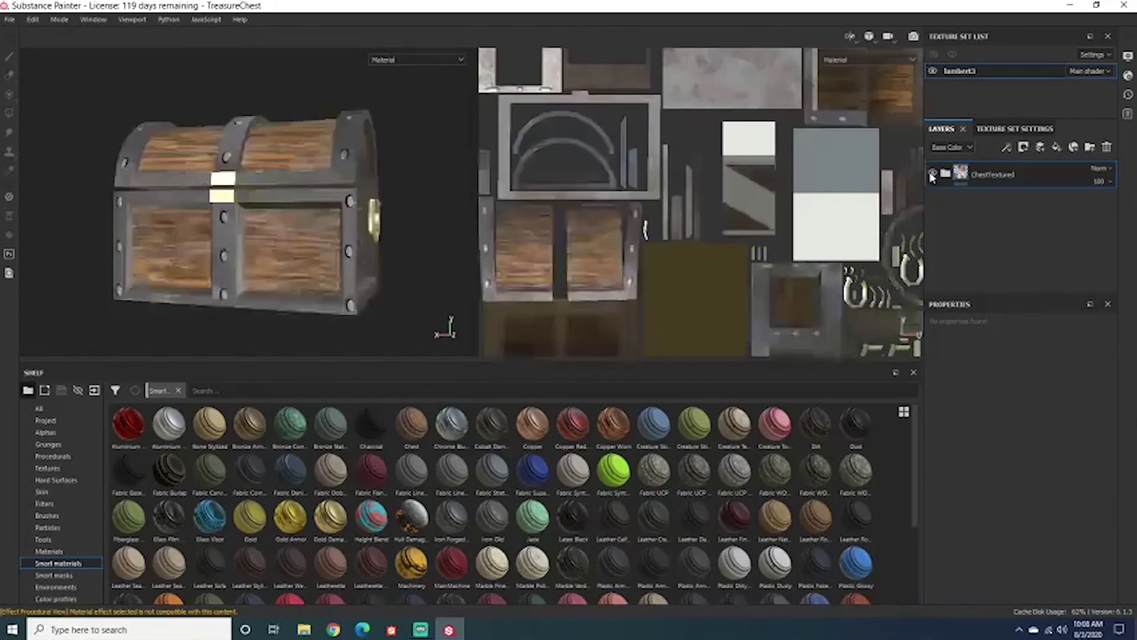
# Expand the ChestTextured folder and hide MetalRounds, Gold Damaged, TreasureChestMetal and ChestWood.
pyautogui.click(944, 178)
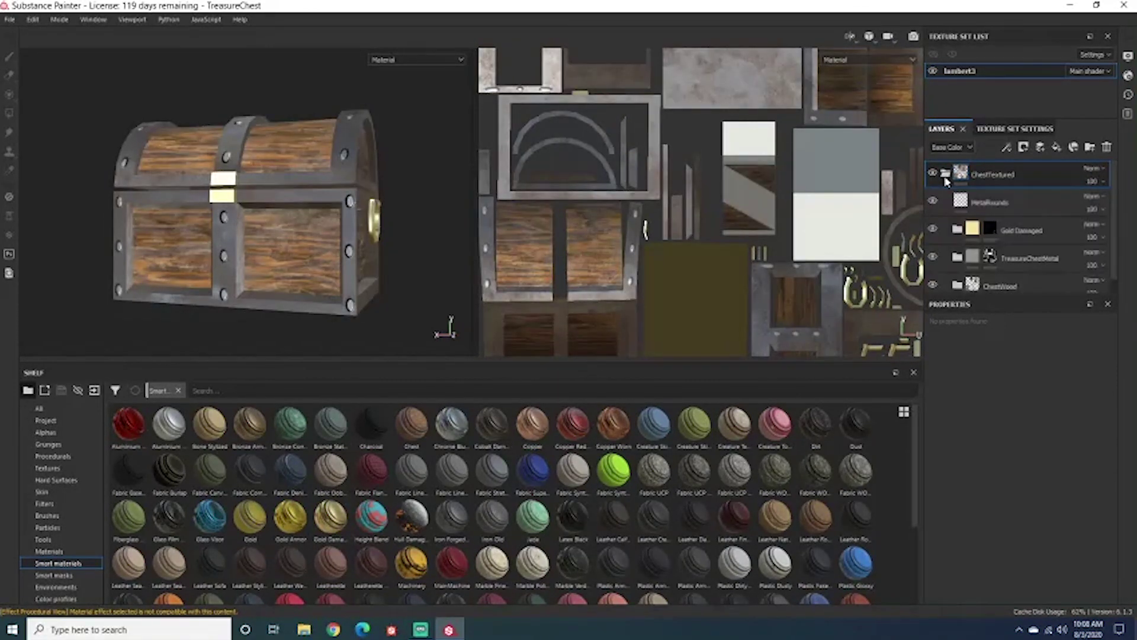
pyautogui.click(933, 201)
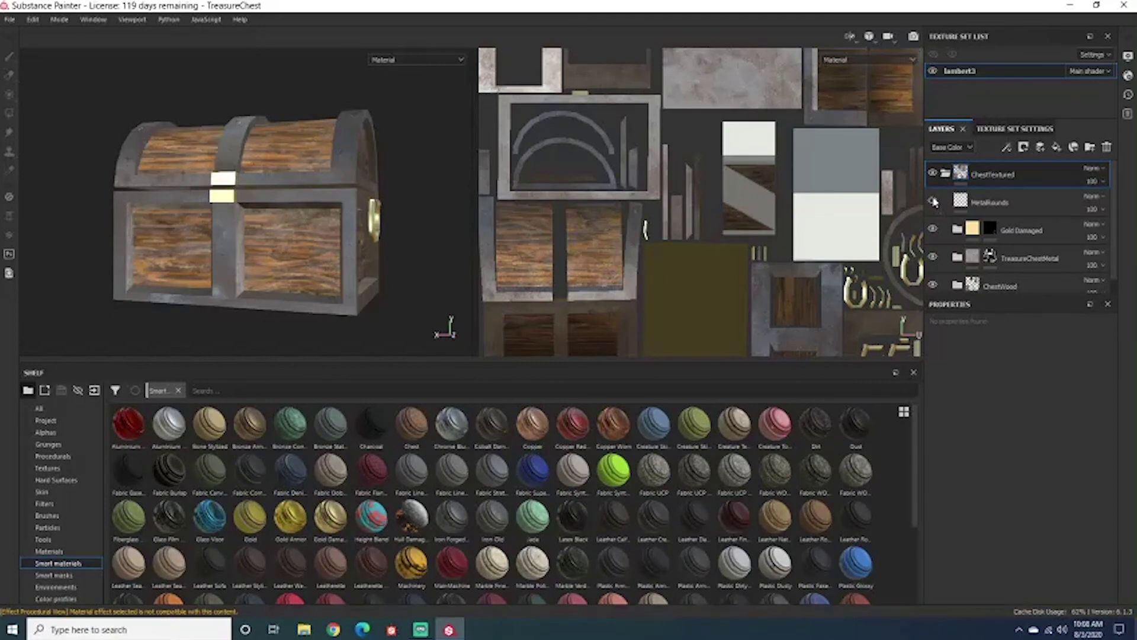
pyautogui.click(932, 229)
pyautogui.click(932, 256)
pyautogui.click(932, 284)
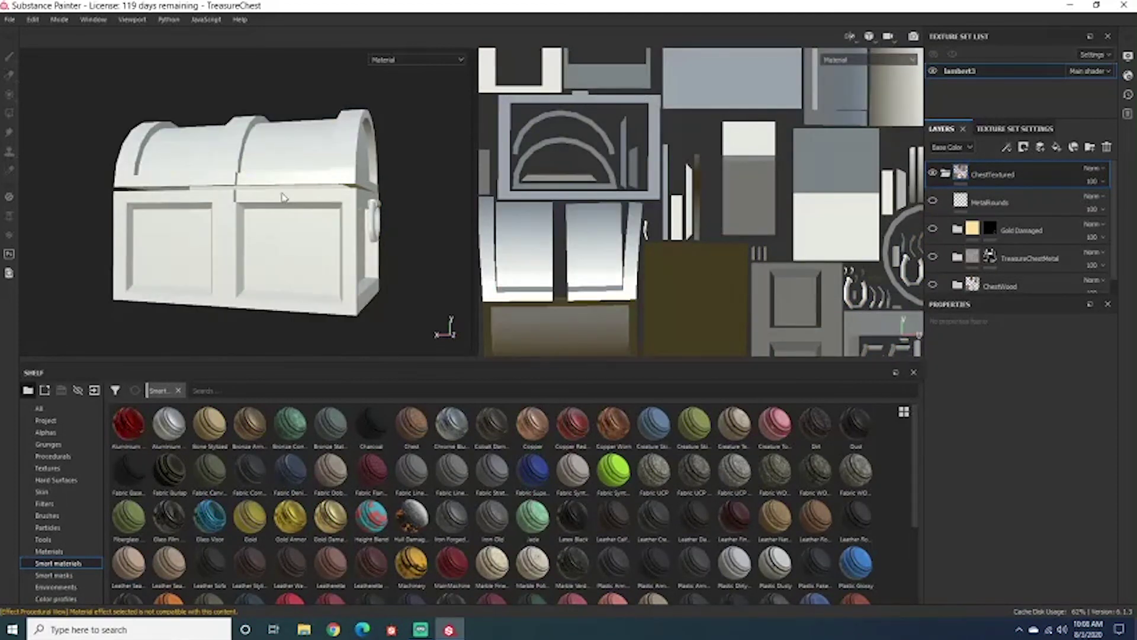
pyautogui.moveTo(385, 195)
pyautogui.keyDown('alt'); pyautogui.mouseDown()
pyautogui.moveTo(353, 188)
pyautogui.moveTo(332, 214)
pyautogui.moveTo(379, 199)
pyautogui.mouseUp(); pyautogui.keyUp('alt')
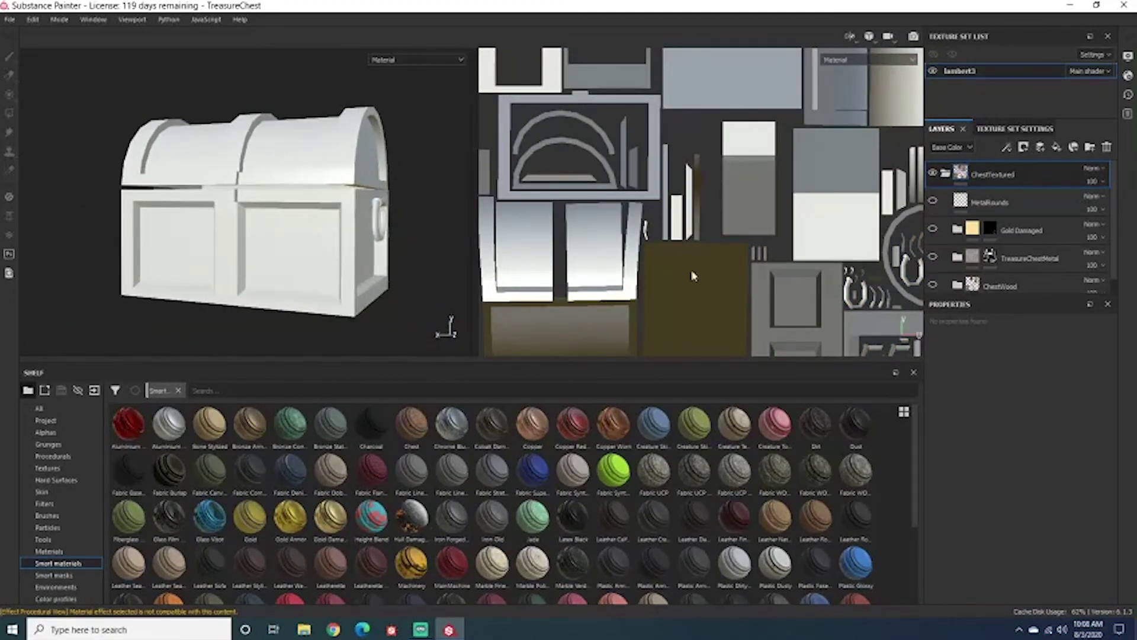
# Show the ChestWood folder, expand it to its Chest subfolders, and examine the wood panels around the chest.
pyautogui.scroll(-1, 933, 285)
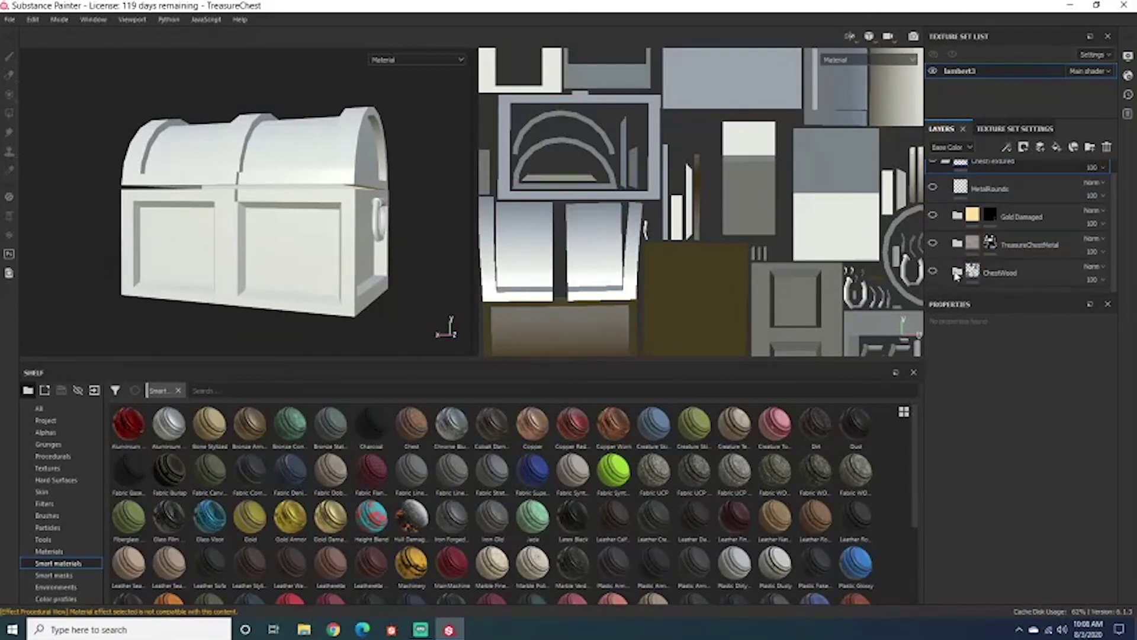
pyautogui.click(932, 272)
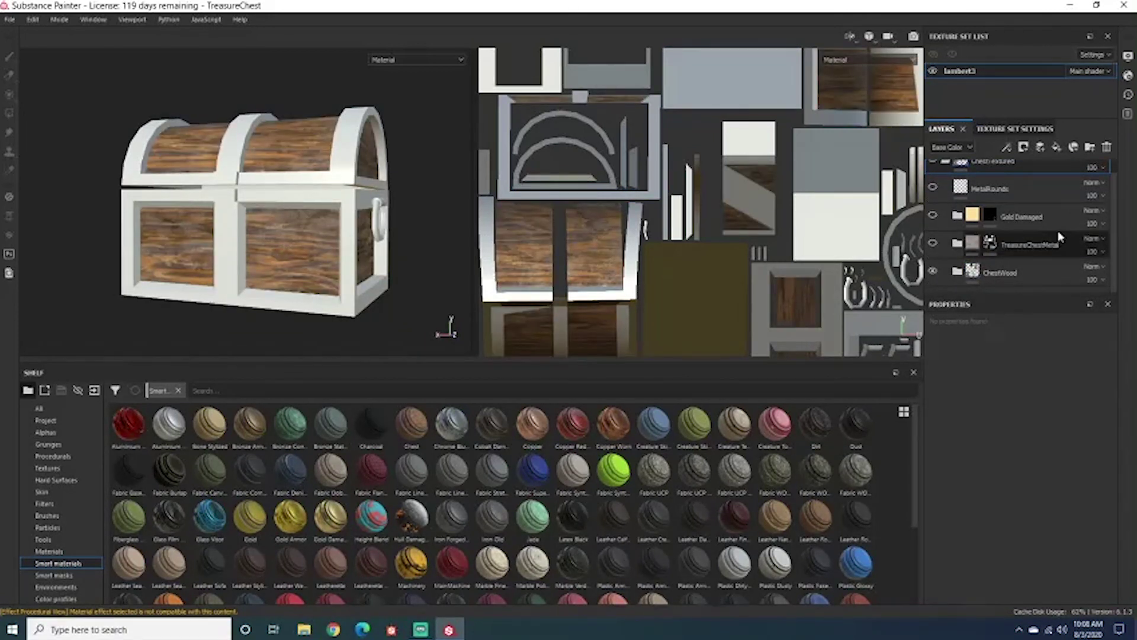
pyautogui.click(958, 273)
pyautogui.scroll(-5, 1112, 218)
pyautogui.scroll(-3, 1111, 218)
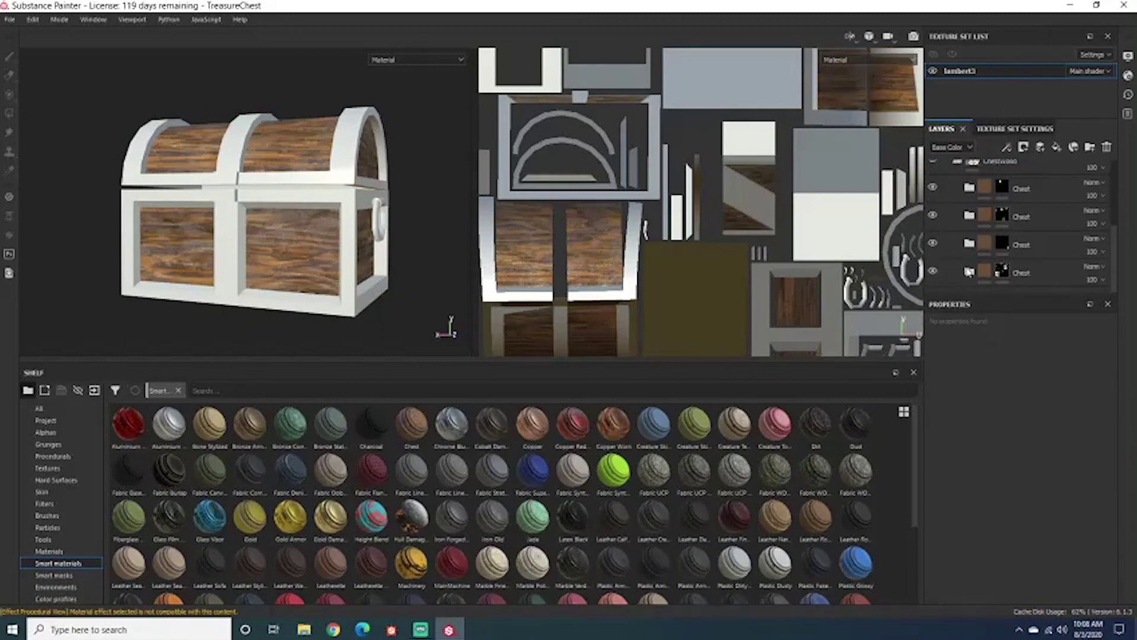
pyautogui.moveTo(281, 191)
pyautogui.keyDown('alt'); pyautogui.mouseDown()
pyautogui.moveTo(320, 191)
pyautogui.moveTo(261, 190)
pyautogui.moveTo(304, 189)
pyautogui.moveTo(276, 196)
pyautogui.mouseUp(); pyautogui.keyUp('alt')
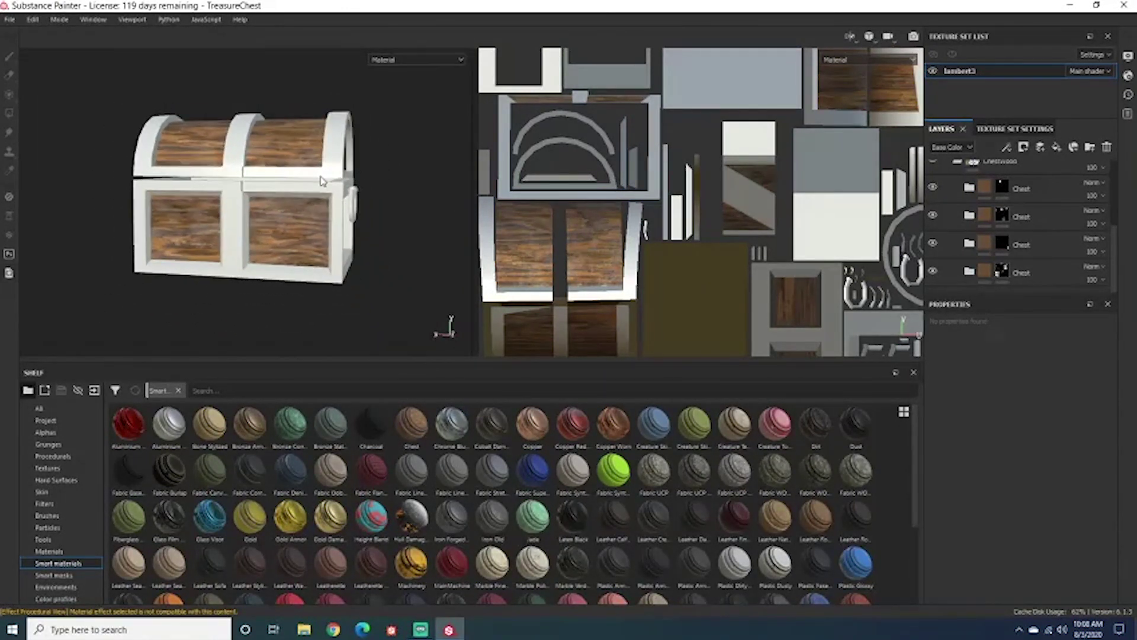
pyautogui.keyDown('alt'); pyautogui.moveTo(320, 180); pyautogui.dragTo(282, 153); pyautogui.keyUp('alt')
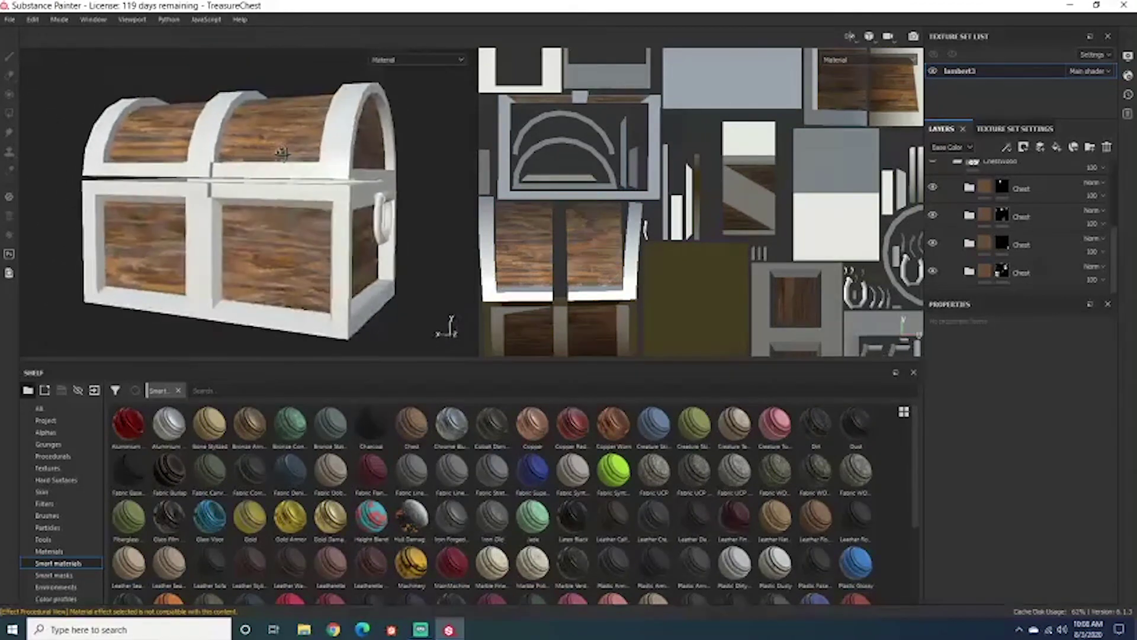
pyautogui.scroll(-3, 298, 247)
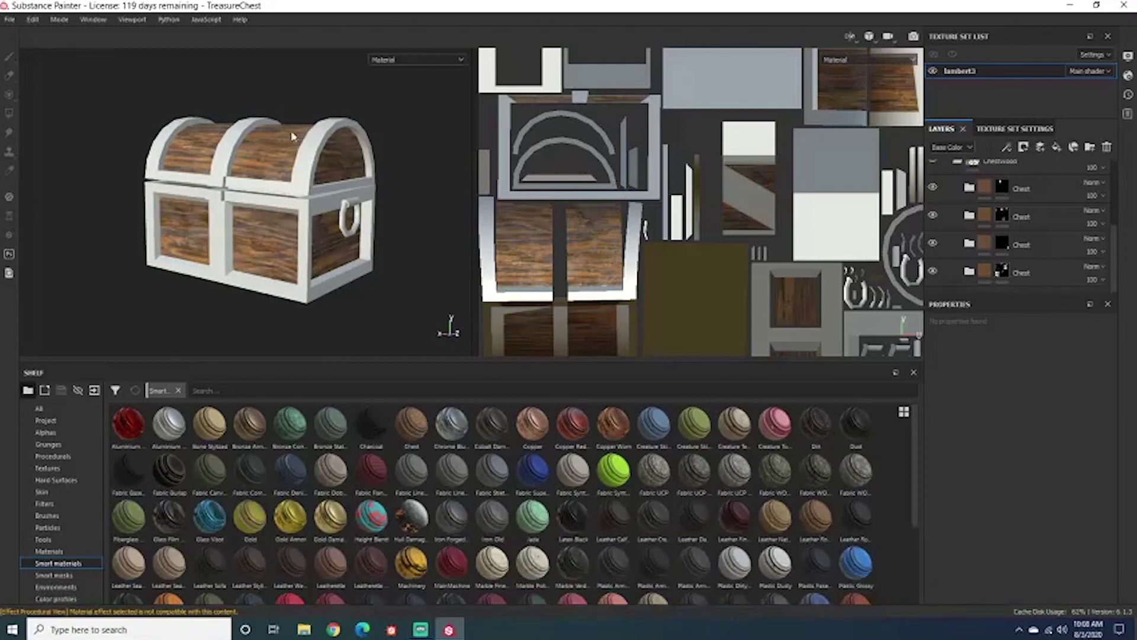
# Expand the lowest Chest folder and select Fill layer 1 to review its aged-wood base color and other material settings.
pyautogui.keyDown('alt'); pyautogui.moveTo(442, 139); pyautogui.dragTo(409, 188); pyautogui.keyUp('alt')
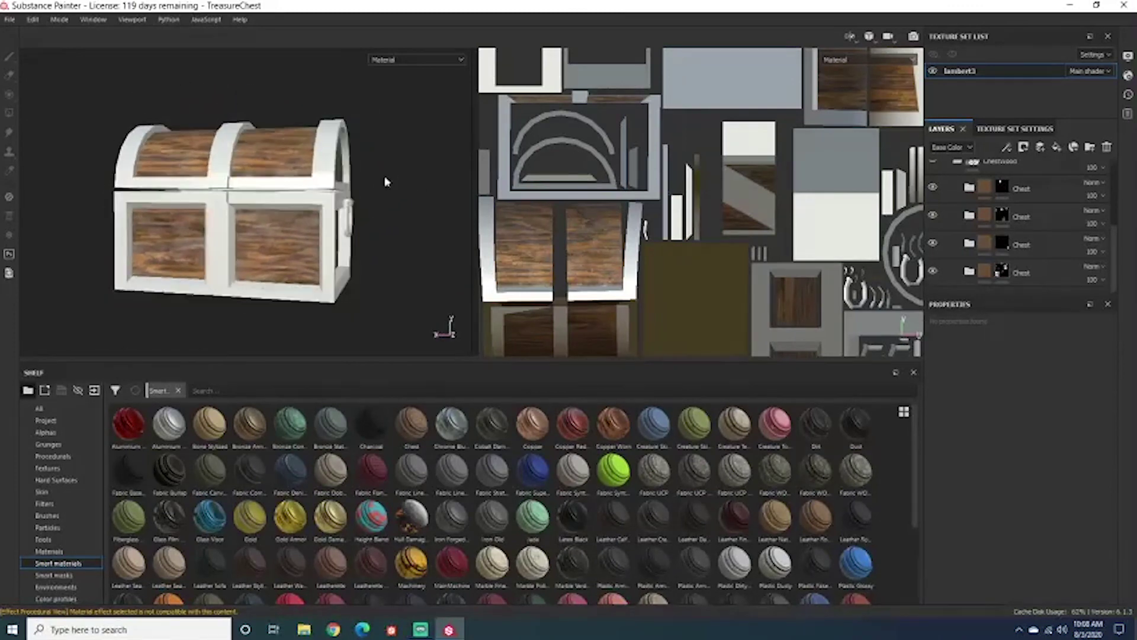
pyautogui.keyDown('alt'); pyautogui.moveTo(319, 196); pyautogui.dragTo(375, 171, button='right'); pyautogui.keyUp('alt')
pyautogui.keyDown('alt'); pyautogui.moveTo(375, 172); pyautogui.dragTo(299, 197); pyautogui.keyUp('alt')
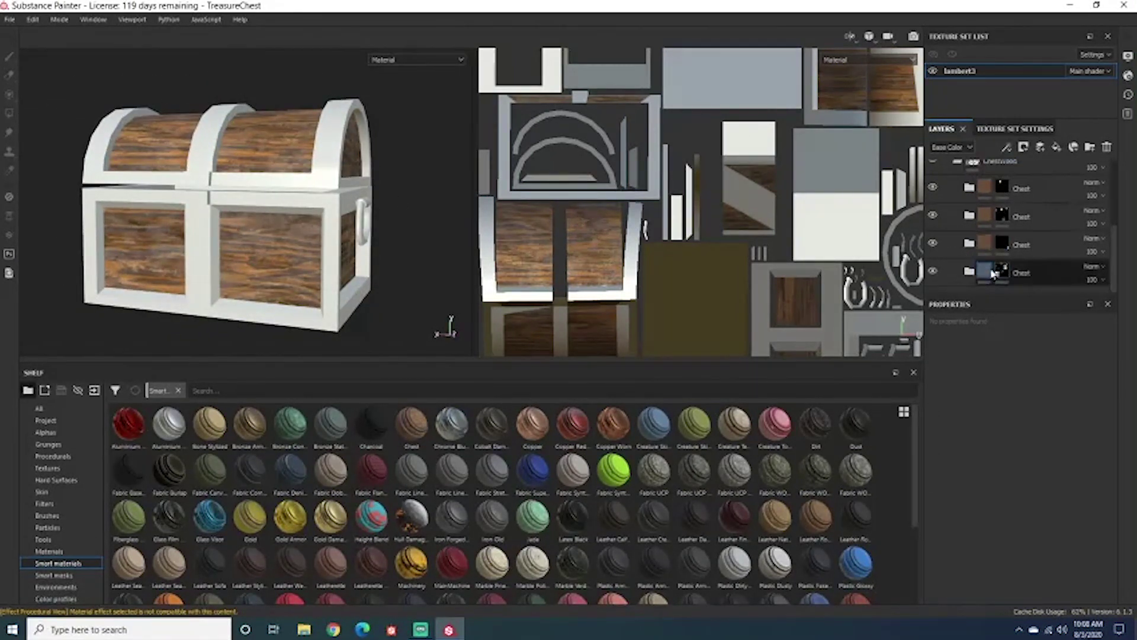
pyautogui.click(970, 274)
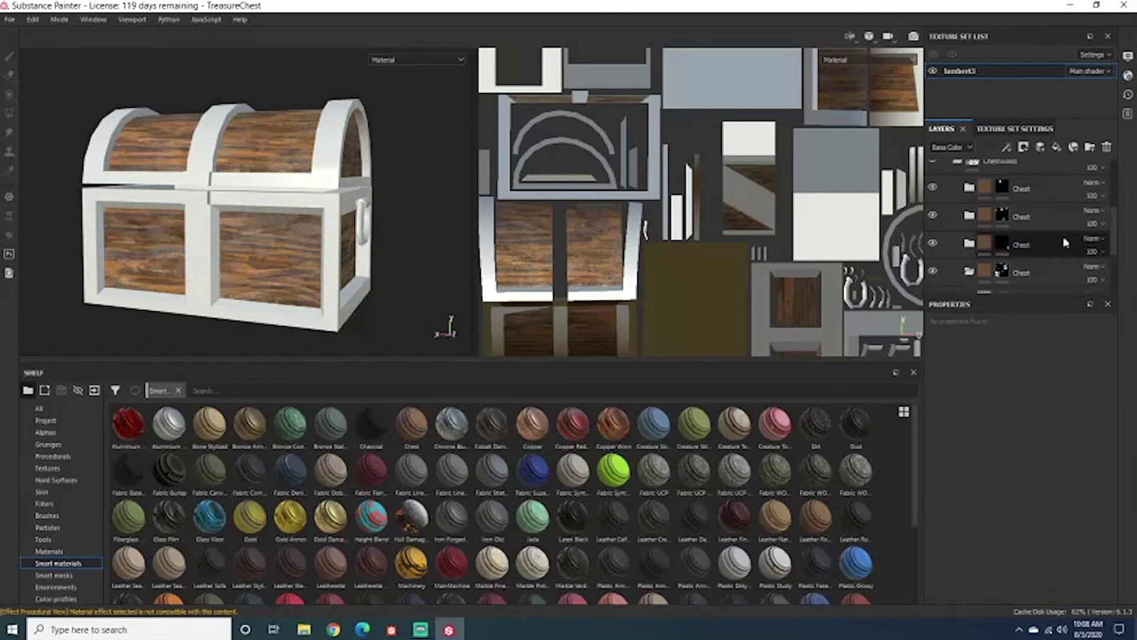
pyautogui.scroll(-3, 1067, 243)
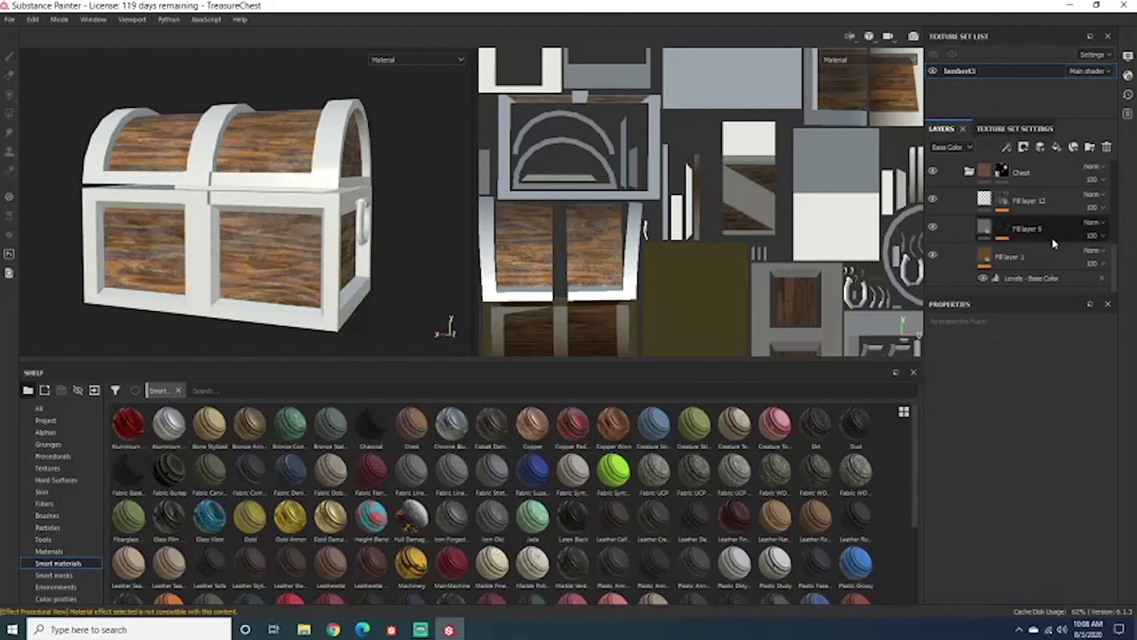
pyautogui.click(1058, 261)
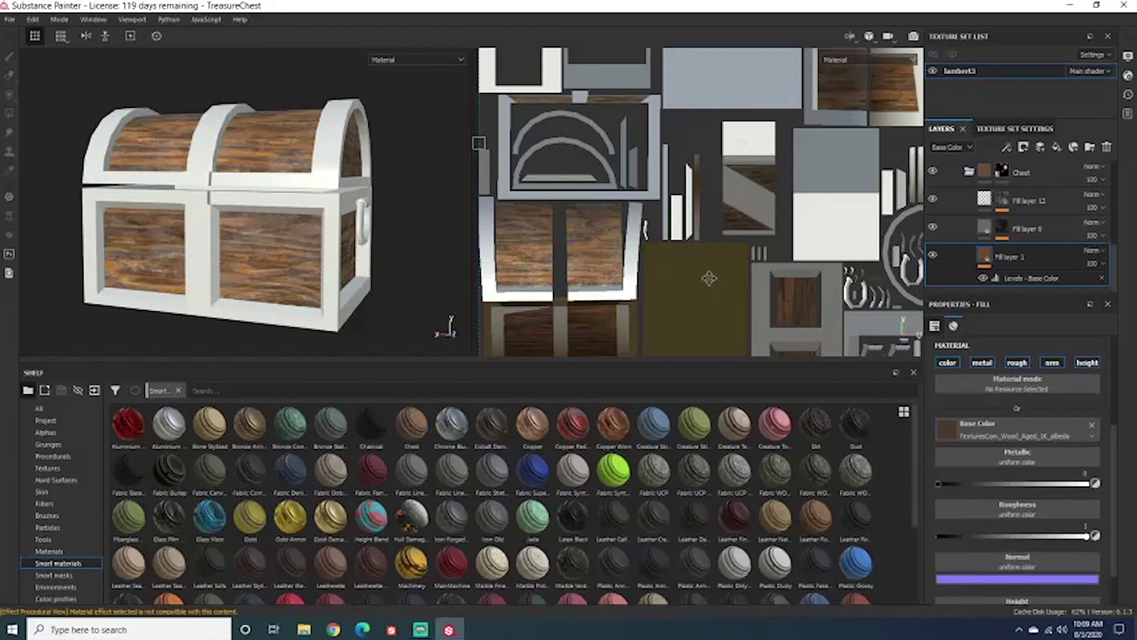
pyautogui.moveTo(304, 213)
pyautogui.keyDown('alt'); pyautogui.mouseDown()
pyautogui.moveTo(314, 170)
pyautogui.moveTo(300, 193)
pyautogui.mouseUp(); pyautogui.keyUp('alt')
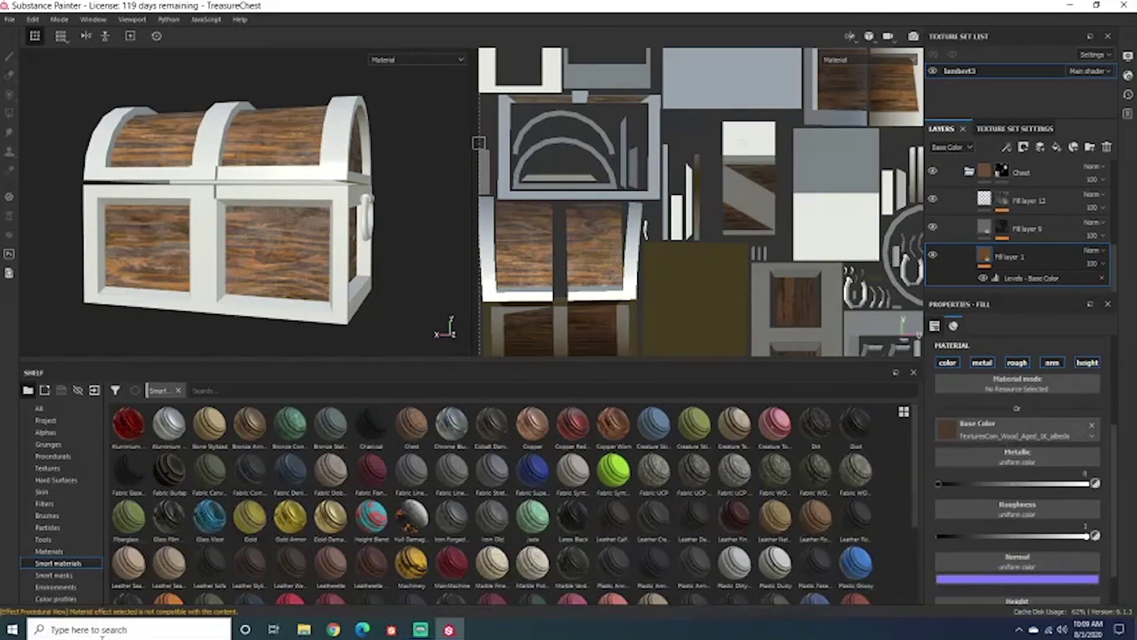
pyautogui.keyDown('alt'); pyautogui.moveTo(249, 269); pyautogui.dragTo(290, 255); pyautogui.keyUp('alt')
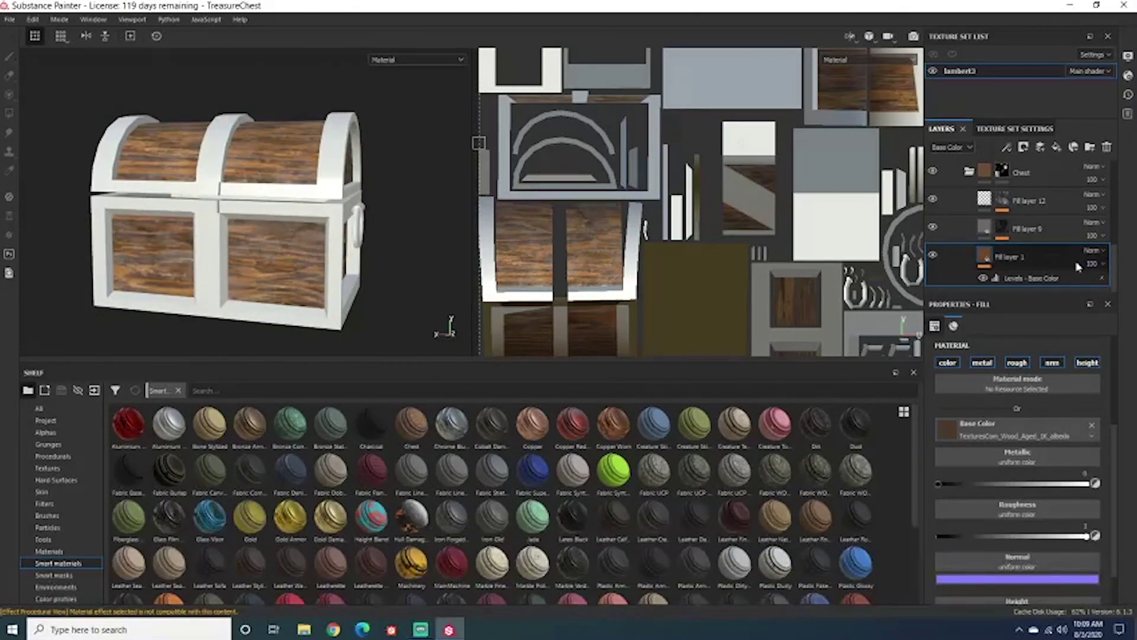
# Collapse the lowest Chest folder, select its mask, and toggle the folder's visibility to compare which wood panels it covers.
pyautogui.scroll(1, 1037, 265)
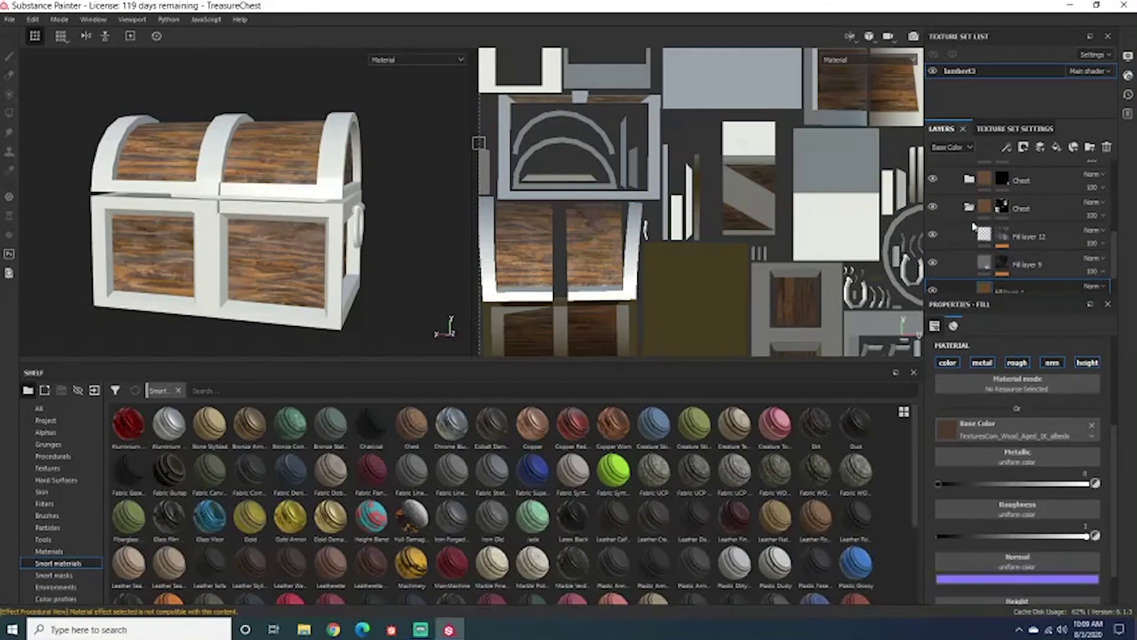
pyautogui.scroll(1, 986, 224)
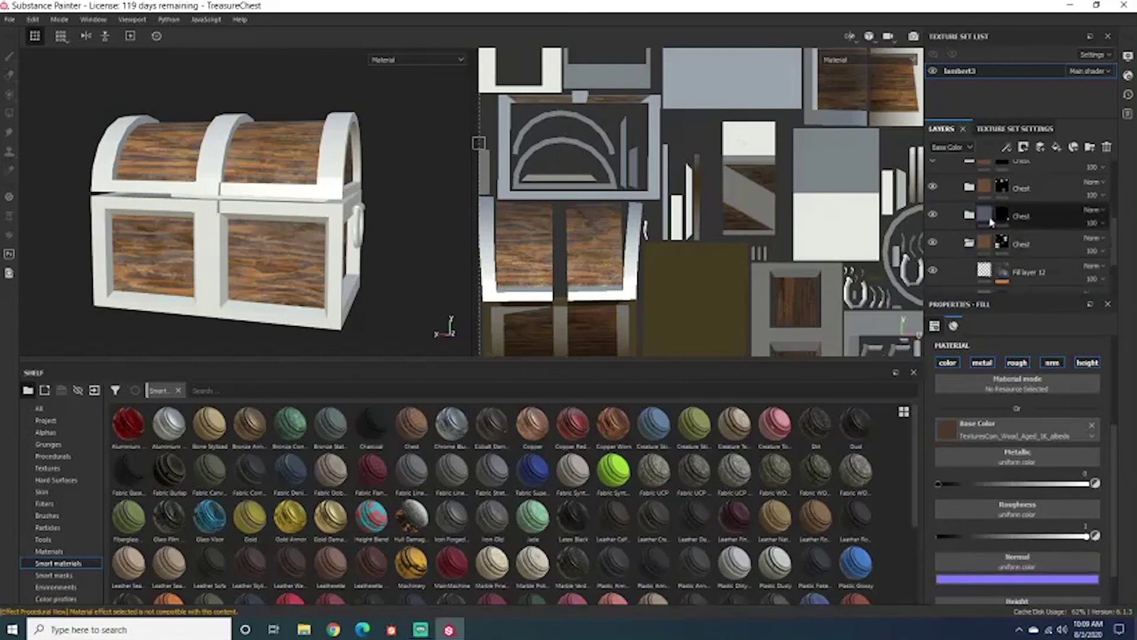
pyautogui.click(969, 245)
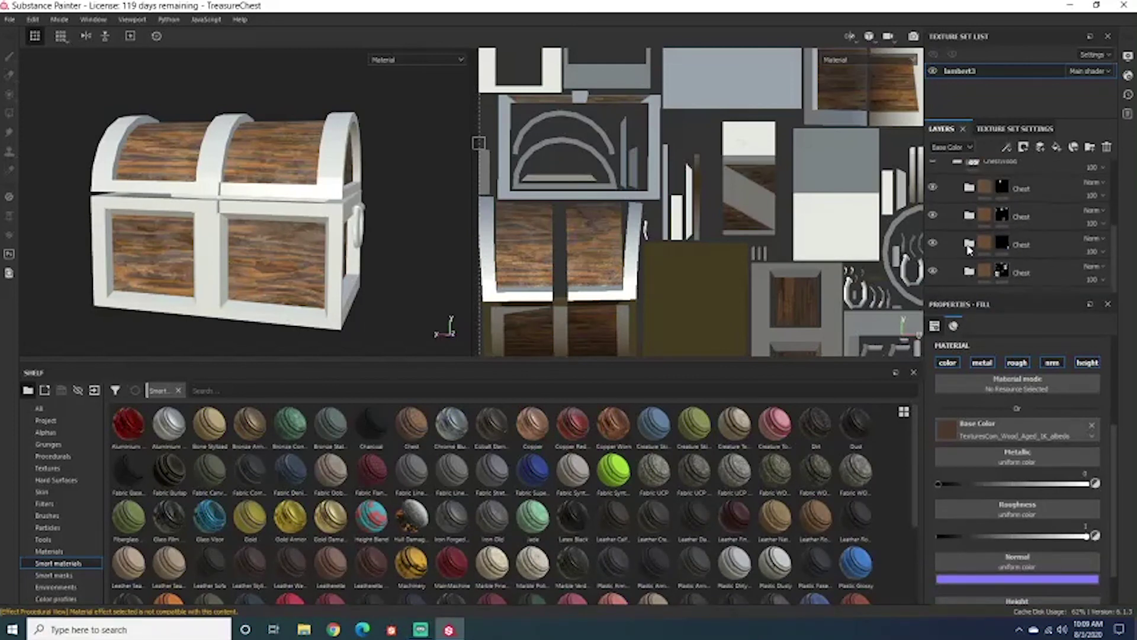
pyautogui.click(1002, 273)
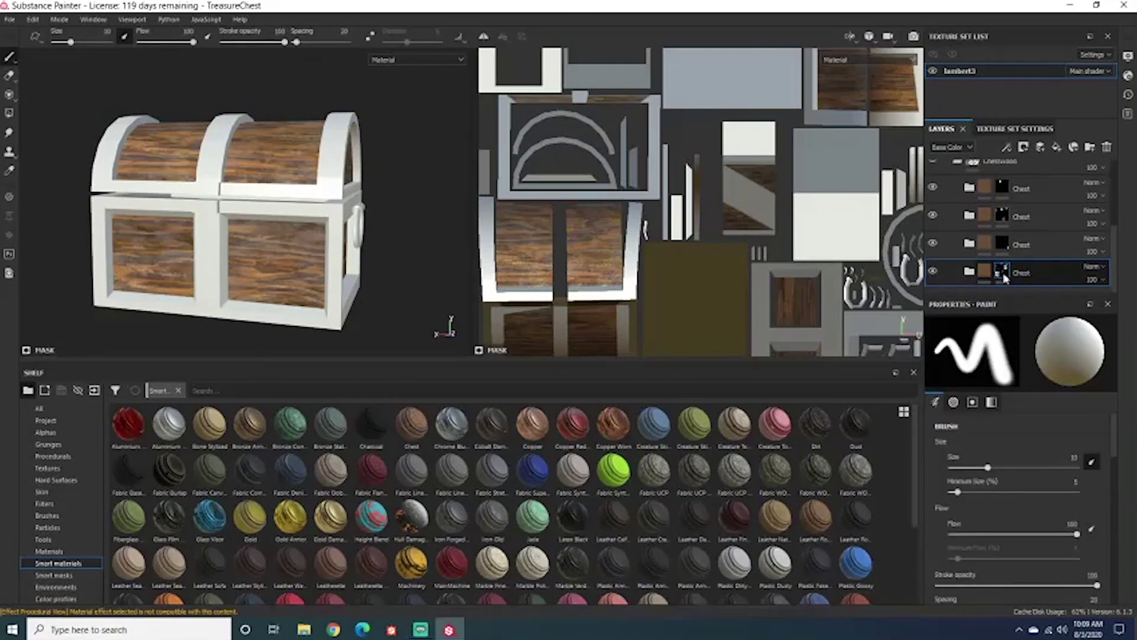
pyautogui.scroll(5, 257, 209)
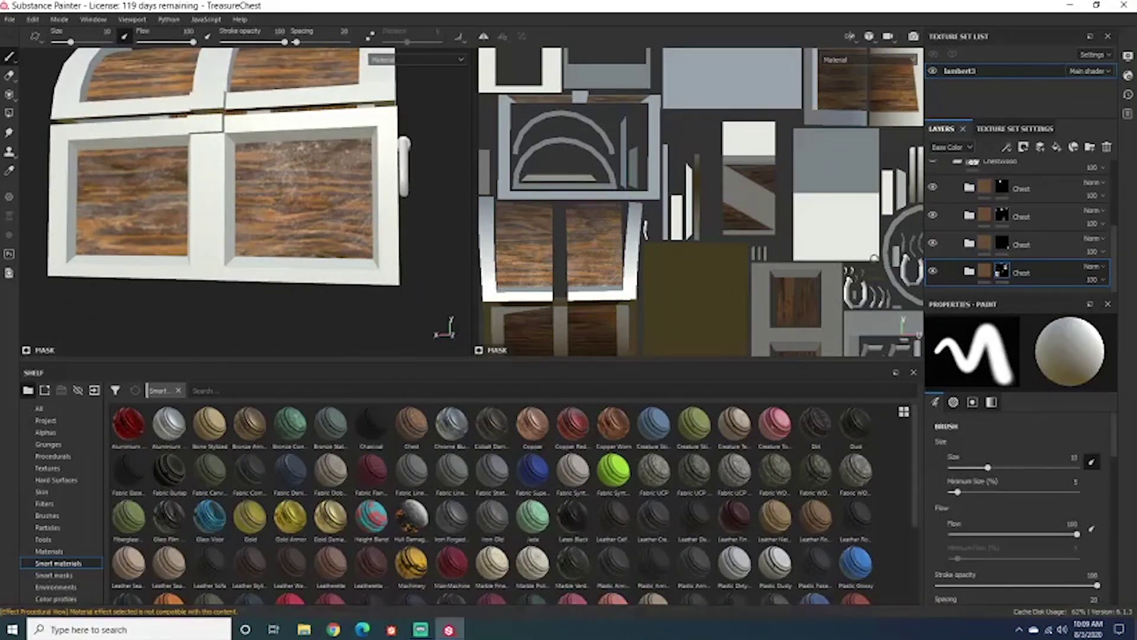
pyautogui.click(934, 273)
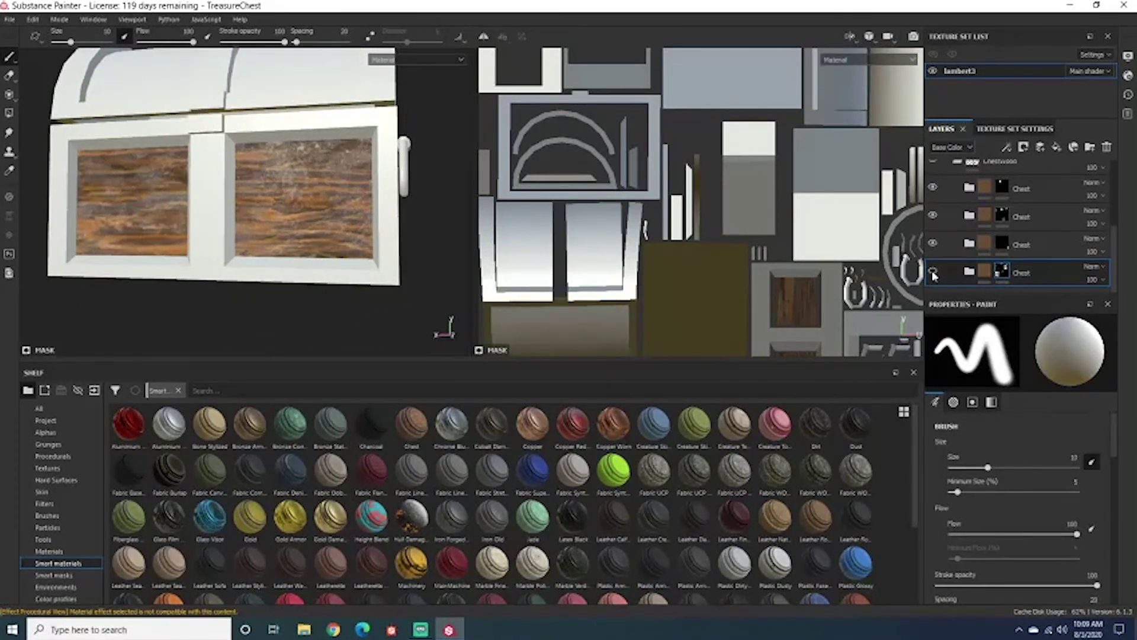
pyautogui.click(933, 273)
pyautogui.press('f')
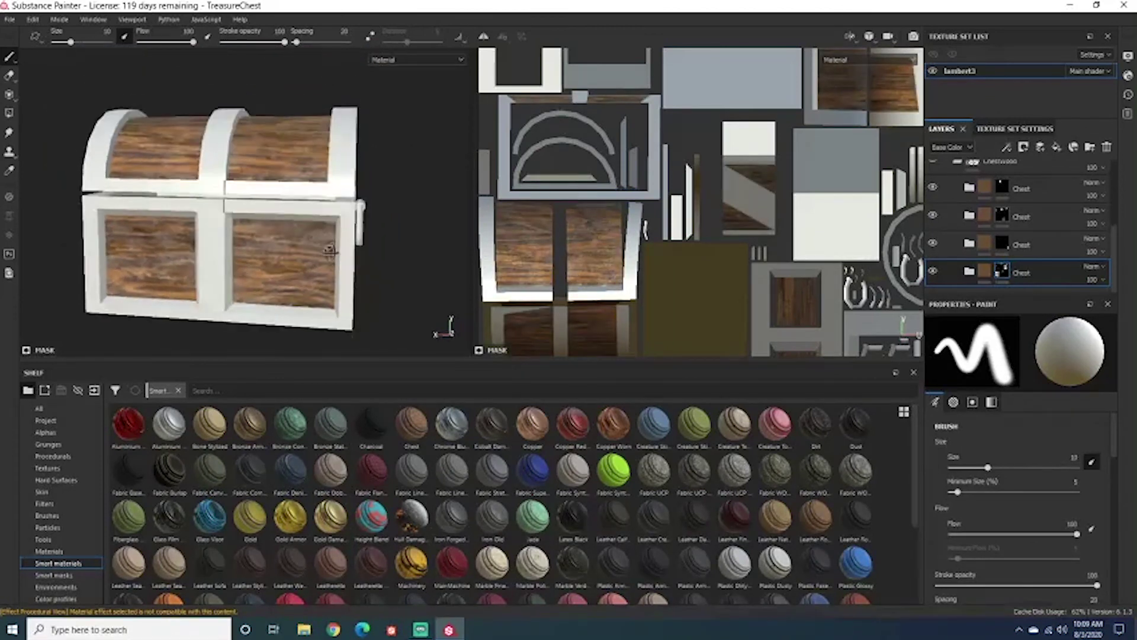
pyautogui.click(933, 273)
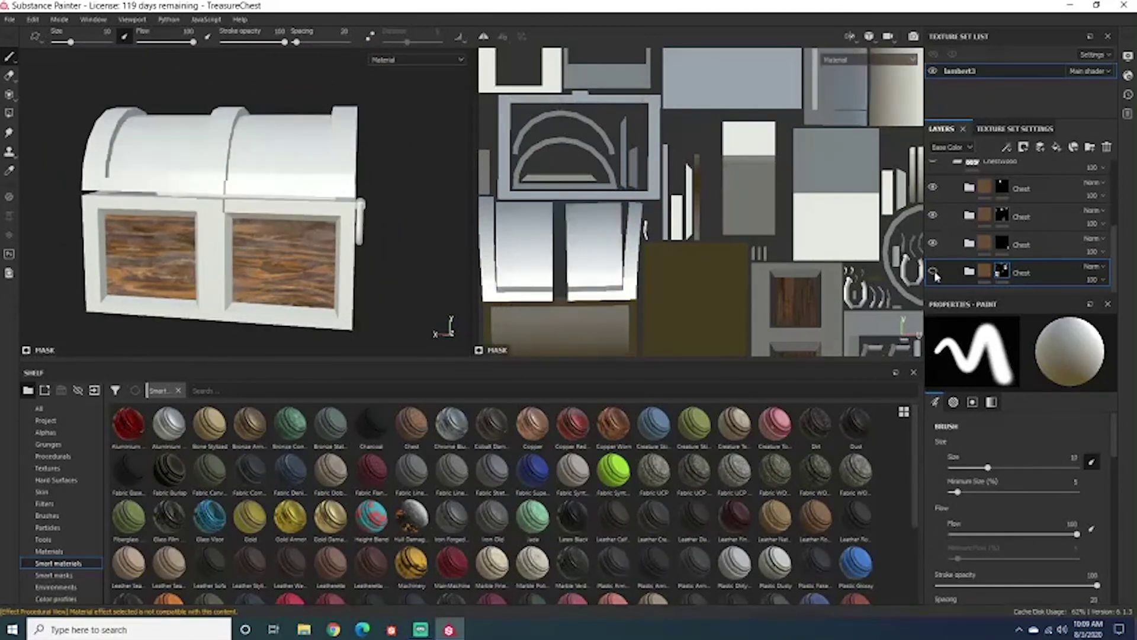
pyautogui.click(933, 272)
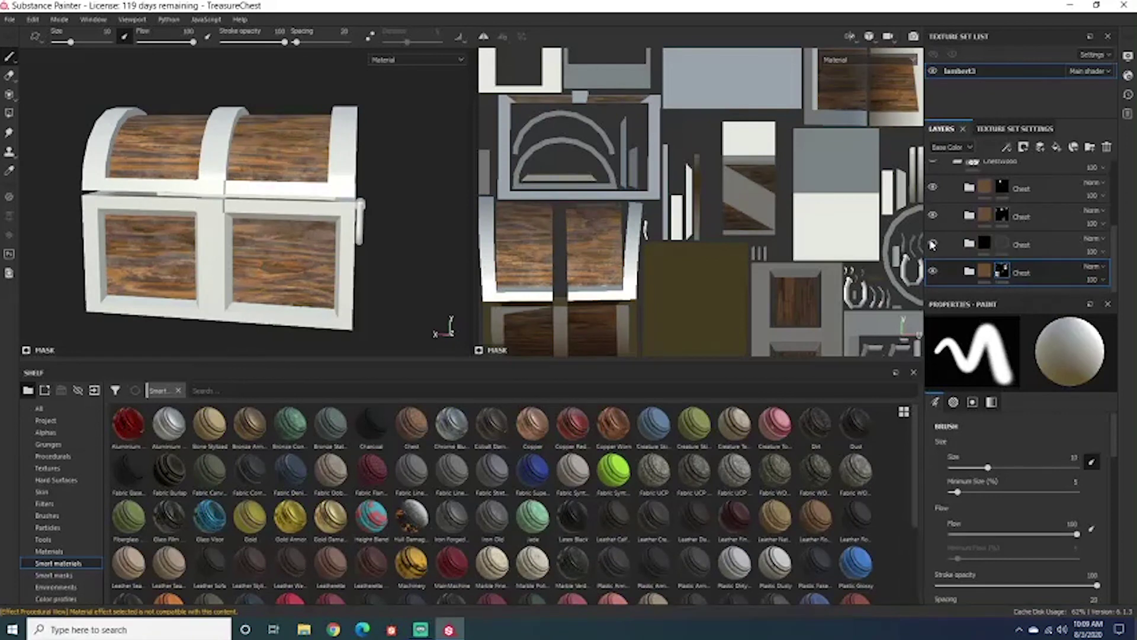
# Toggle the visibility of the Chest folder directly above the lowest one to check the wood on the lid's end panel.
pyautogui.keyDown('alt'); pyautogui.moveTo(349, 240); pyautogui.dragTo(161, 202); pyautogui.keyUp('alt')
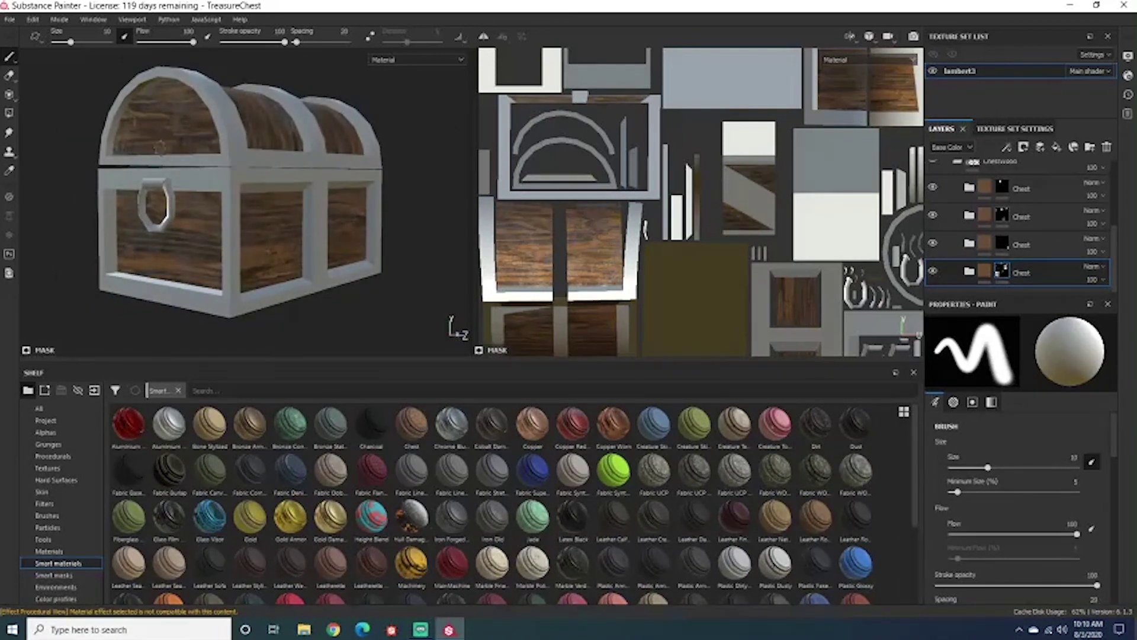
pyautogui.keyDown('alt'); pyautogui.moveTo(159, 147); pyautogui.dragTo(426, 152); pyautogui.keyUp('alt')
pyautogui.press('f')
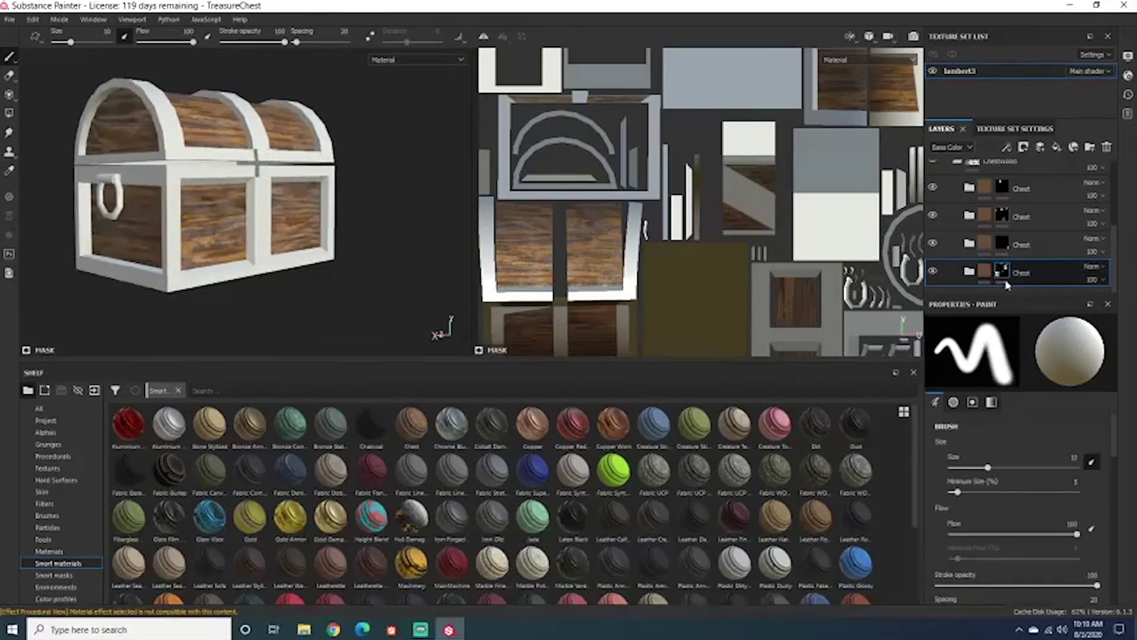
pyautogui.click(934, 244)
pyautogui.click(934, 244)
pyautogui.click(934, 244)
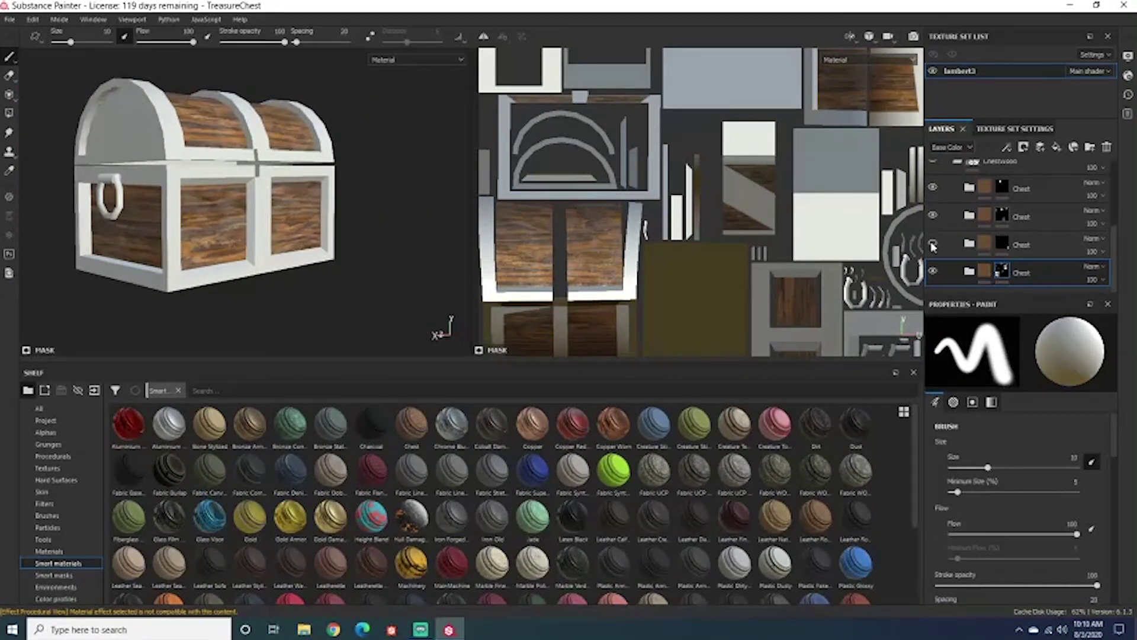
# Examine the wood grain direction on the chest's front, lid and end panels from several angles.
pyautogui.keyDown('alt'); pyautogui.moveTo(402, 183); pyautogui.dragTo(466, 185); pyautogui.keyUp('alt')
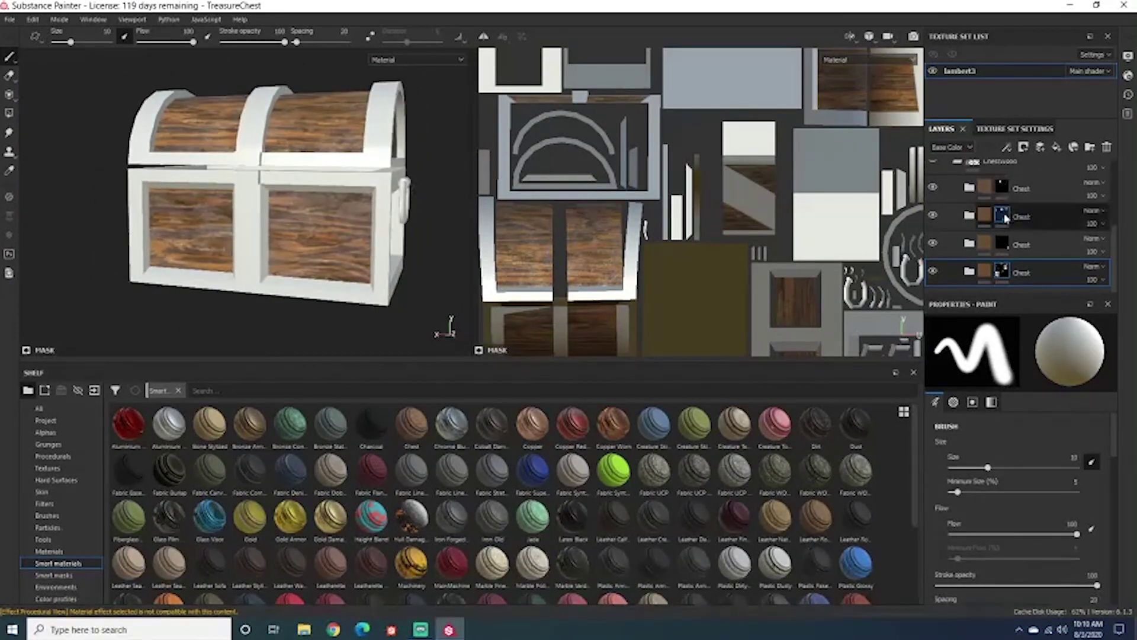
pyautogui.keyDown('alt'); pyautogui.moveTo(413, 153); pyautogui.dragTo(304, 180); pyautogui.keyUp('alt')
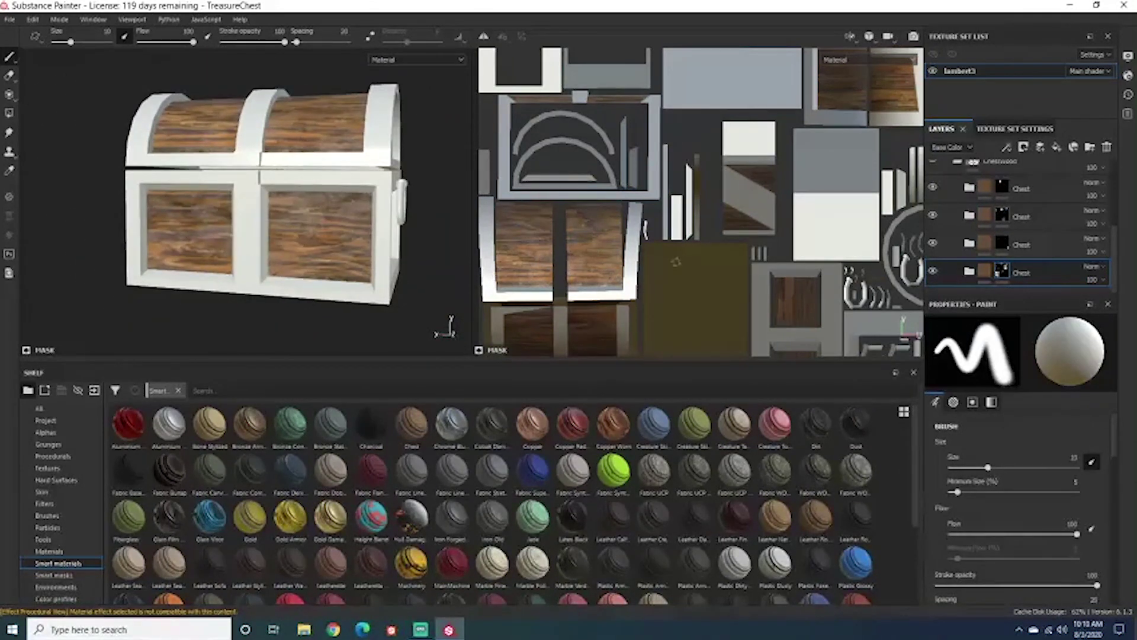
pyautogui.keyDown('alt'); pyautogui.moveTo(160, 225); pyautogui.dragTo(145, 223); pyautogui.keyUp('alt')
pyautogui.keyDown('alt'); pyautogui.moveTo(244, 228); pyautogui.dragTo(314, 221); pyautogui.keyUp('alt')
pyautogui.scroll(3, 357, 172)
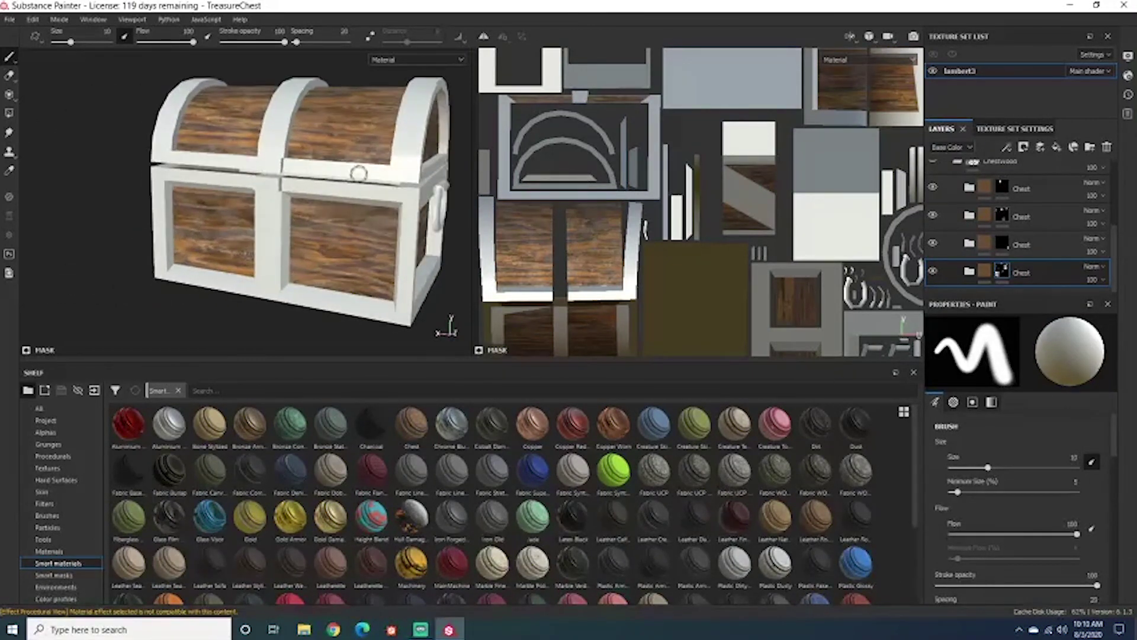
pyautogui.scroll(-2, 368, 175)
pyautogui.scroll(3, 430, 207)
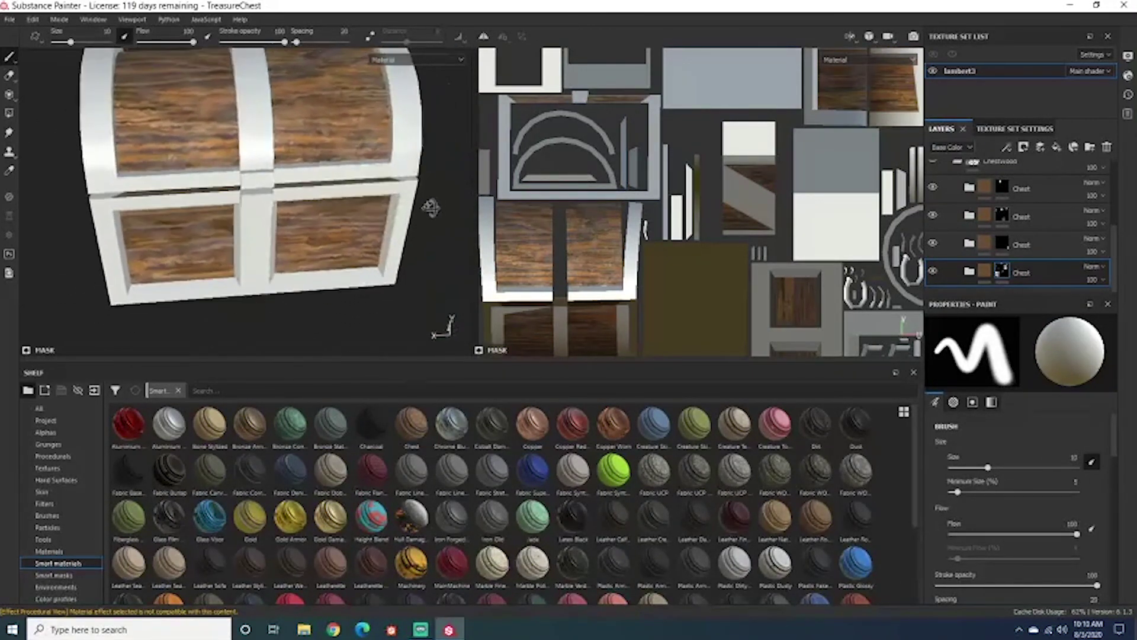
pyautogui.keyDown('alt'); pyautogui.moveTo(431, 207); pyautogui.dragTo(358, 177); pyautogui.keyUp('alt')
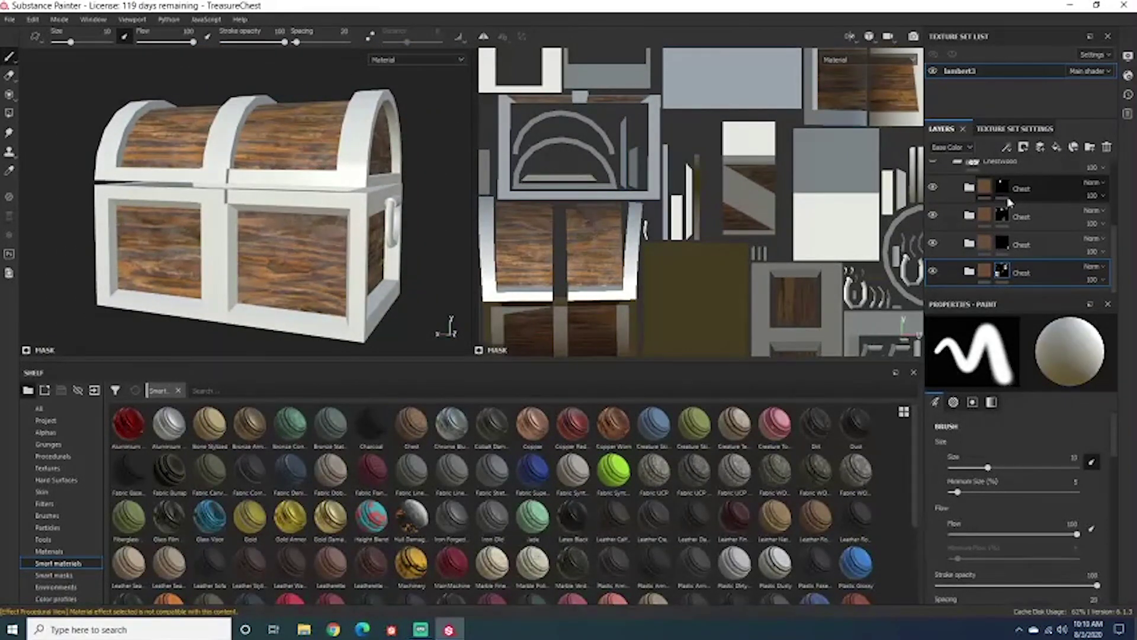
# Expand the lowest Chest folder to its fill layers and examine the wood surface on the front panels up close.
pyautogui.click(969, 271)
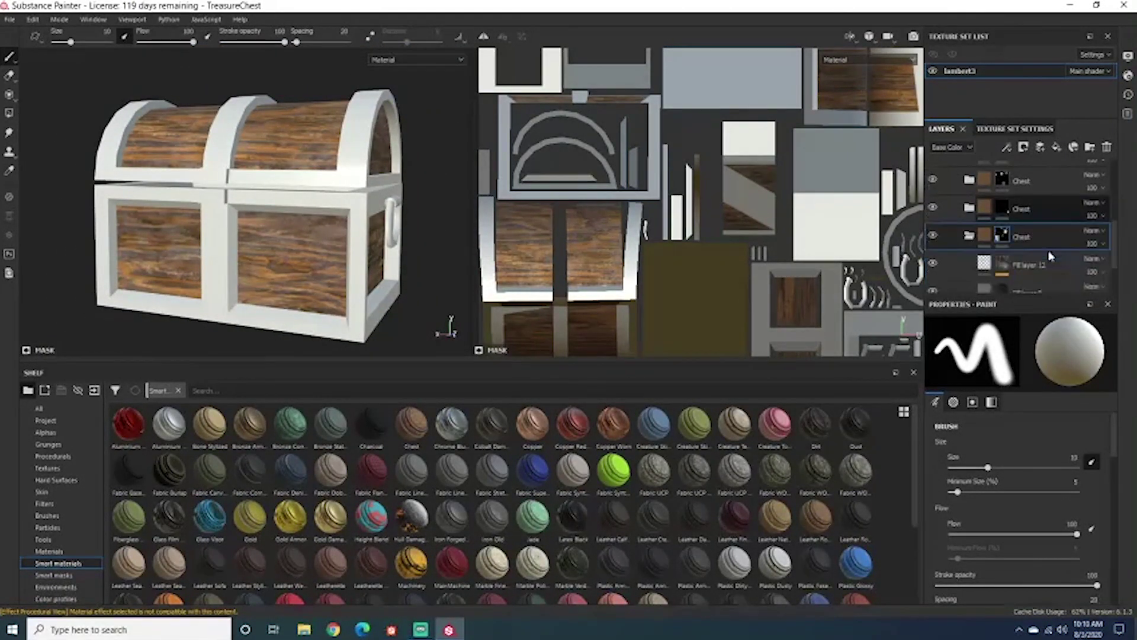
pyautogui.scroll(-2, 1050, 256)
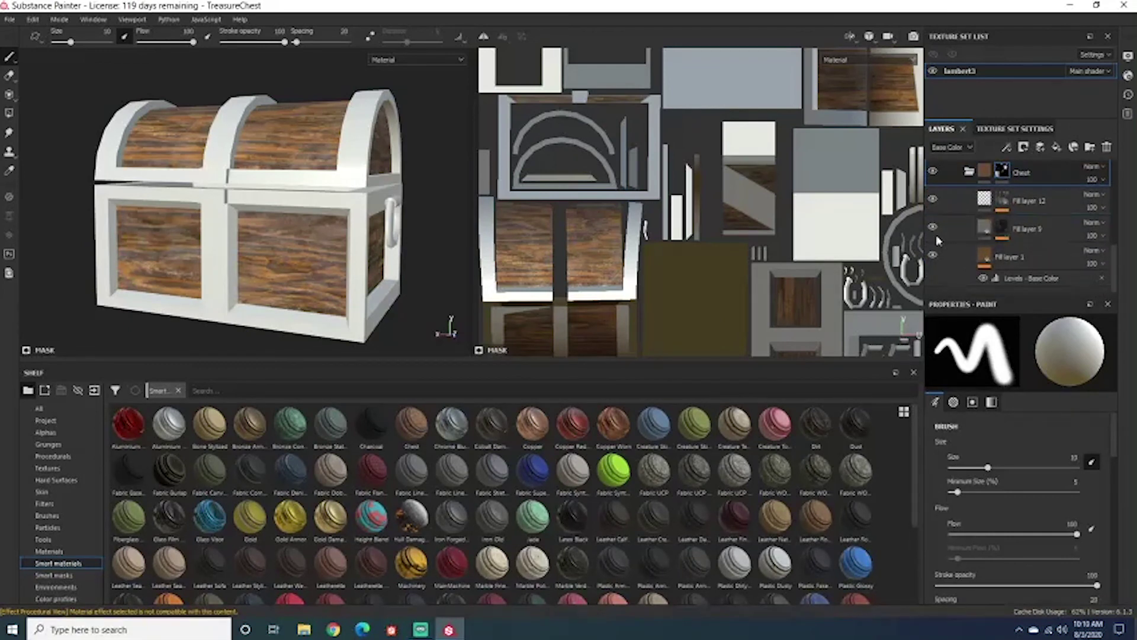
pyautogui.moveTo(214, 229)
pyautogui.keyDown('alt'); pyautogui.mouseDown()
pyautogui.moveTo(237, 226)
pyautogui.moveTo(249, 198)
pyautogui.moveTo(310, 213)
pyautogui.moveTo(260, 226)
pyautogui.moveTo(284, 235)
pyautogui.moveTo(340, 200)
pyautogui.mouseUp(); pyautogui.keyUp('alt')
pyautogui.scroll(5, 340, 200)
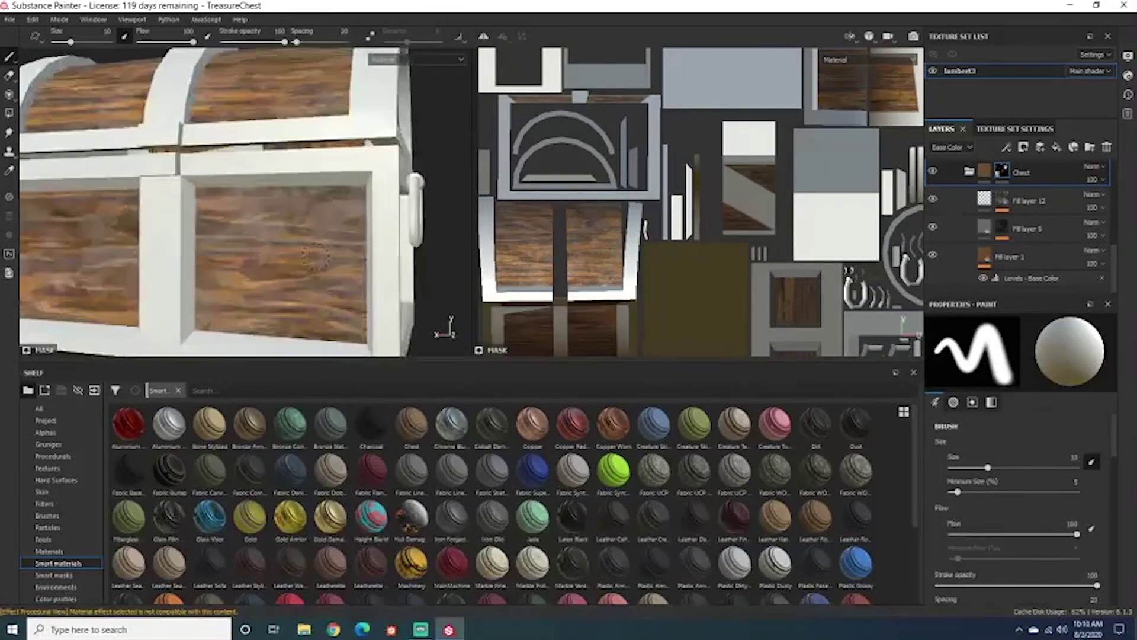
pyautogui.scroll(-5, 341, 201)
pyautogui.keyDown('alt'); pyautogui.moveTo(340, 207); pyautogui.dragTo(329, 239, button='middle'); pyautogui.keyUp('alt')
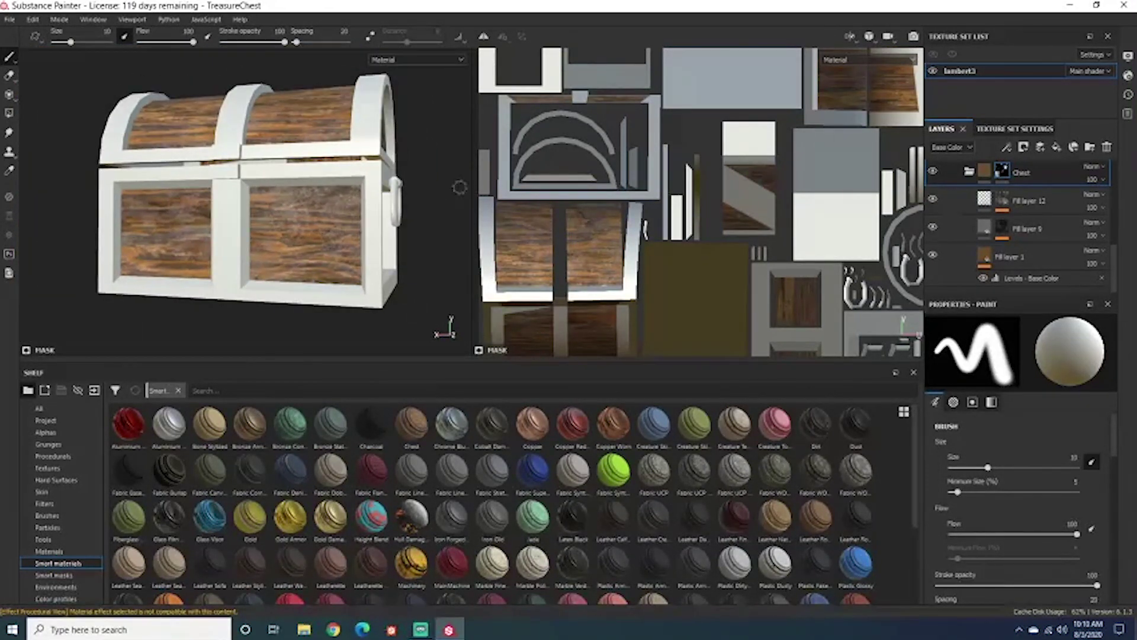
# Select Fill layer 9, review its fill properties, and toggle Fill layer 9 and Fill layer 12 to compare their effect.
pyautogui.click(1040, 236)
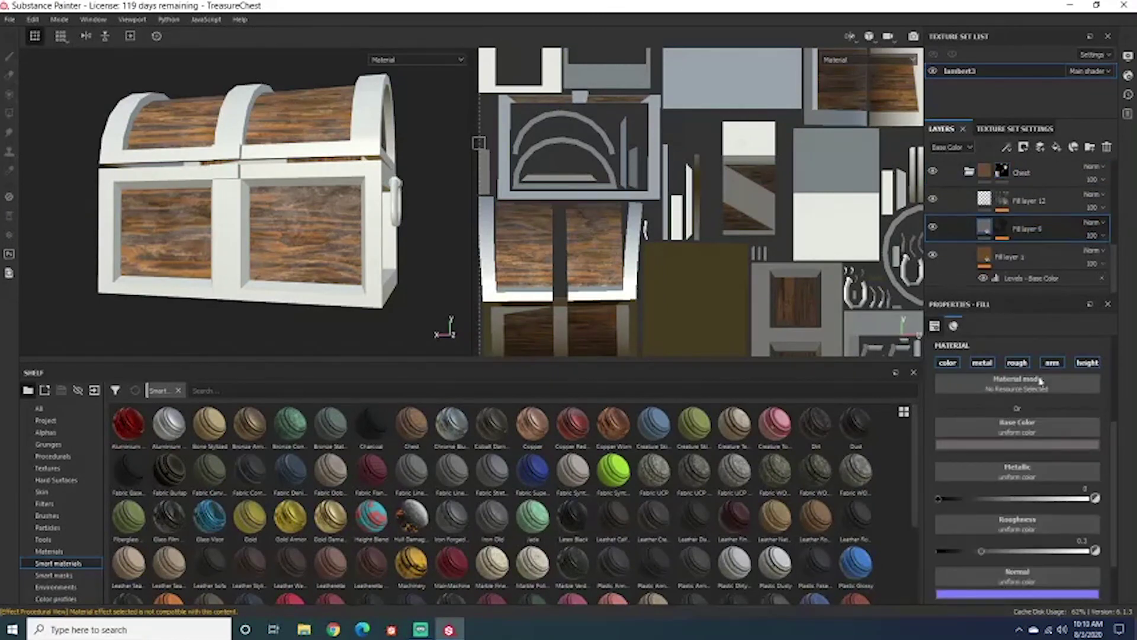
pyautogui.scroll(2, 1022, 237)
pyautogui.scroll(-3, 1035, 241)
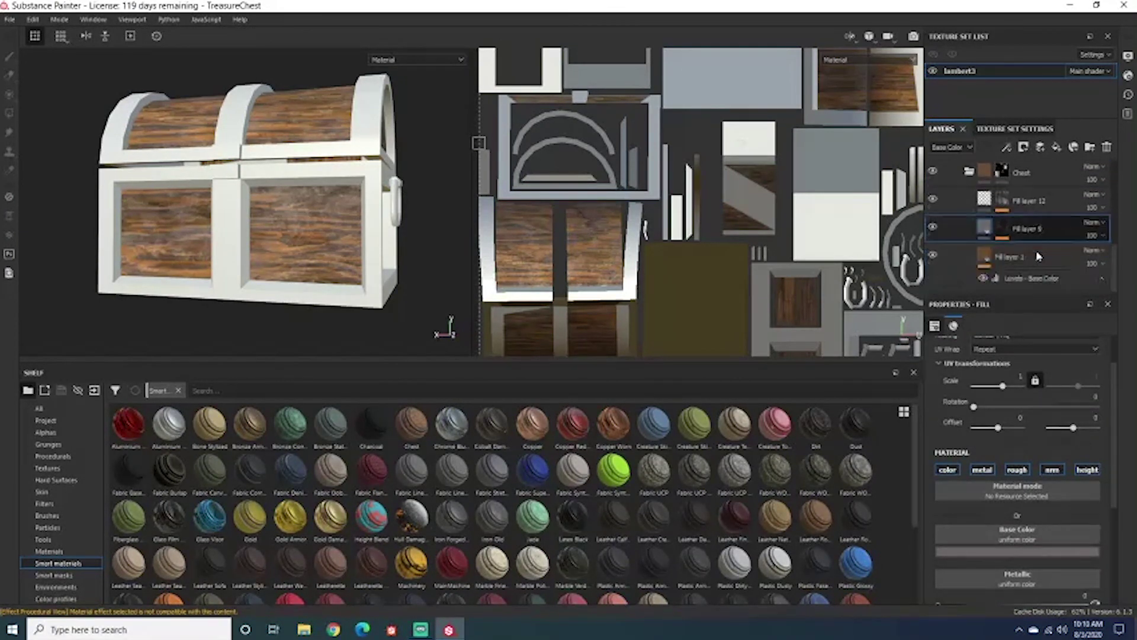
pyautogui.click(934, 228)
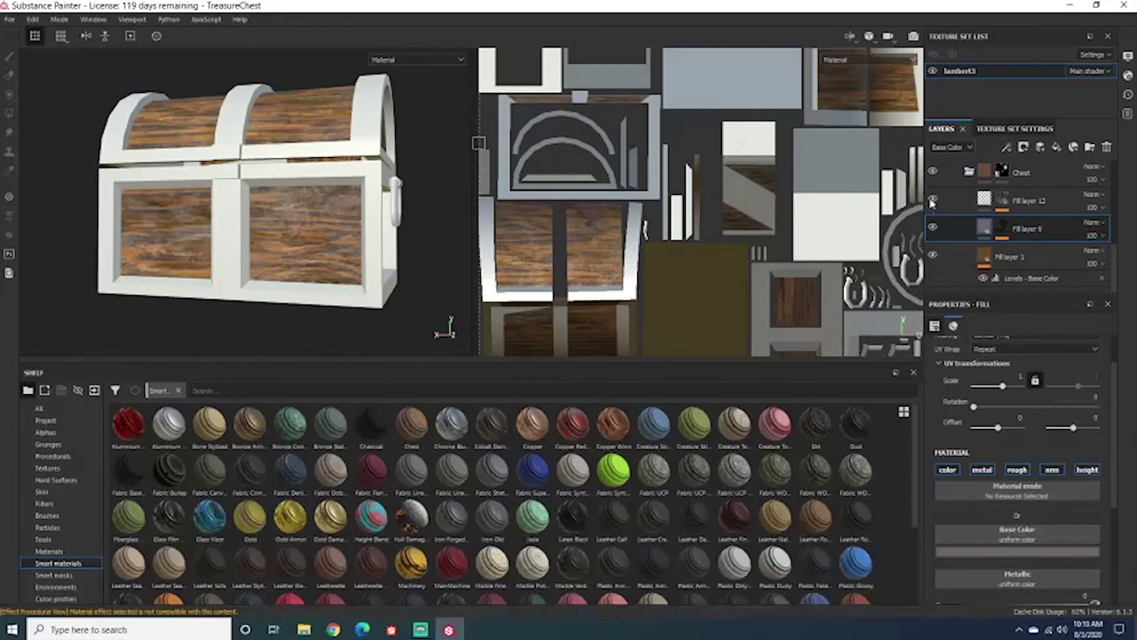
pyautogui.click(932, 200)
pyautogui.click(932, 201)
# Examine the wear details on the lid's wood up close and preview the mask of Fill layer 9.
pyautogui.scroll(-1, 333, 123)
pyautogui.scroll(2, 333, 123)
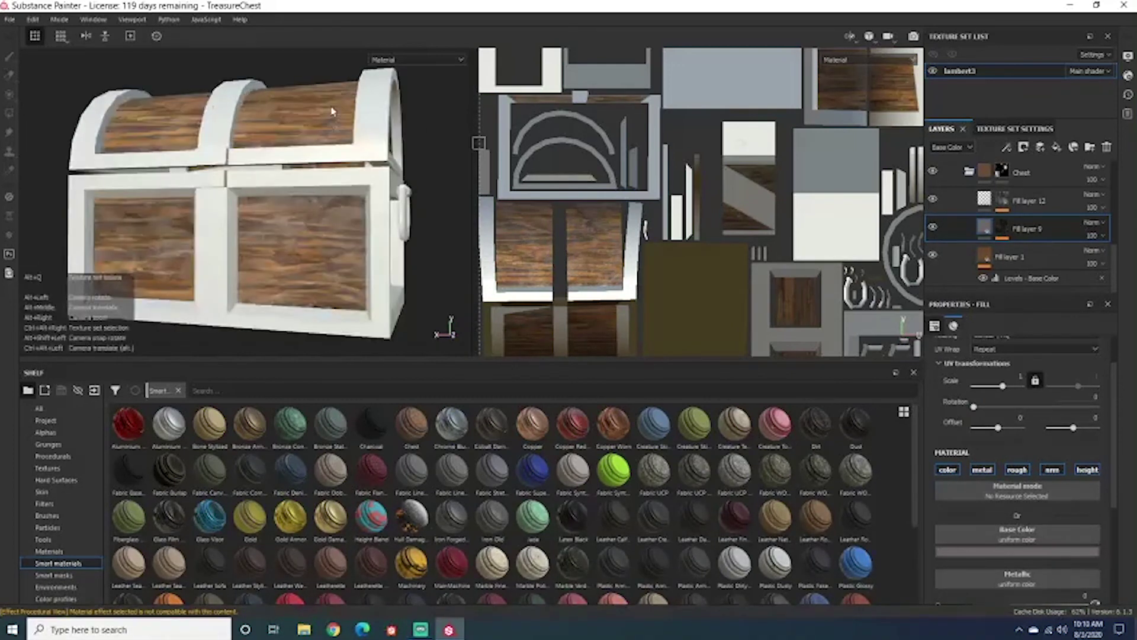
pyautogui.keyDown('alt'); pyautogui.moveTo(332, 111); pyautogui.dragTo(297, 229); pyautogui.keyUp('alt')
pyautogui.scroll(4, 358, 229)
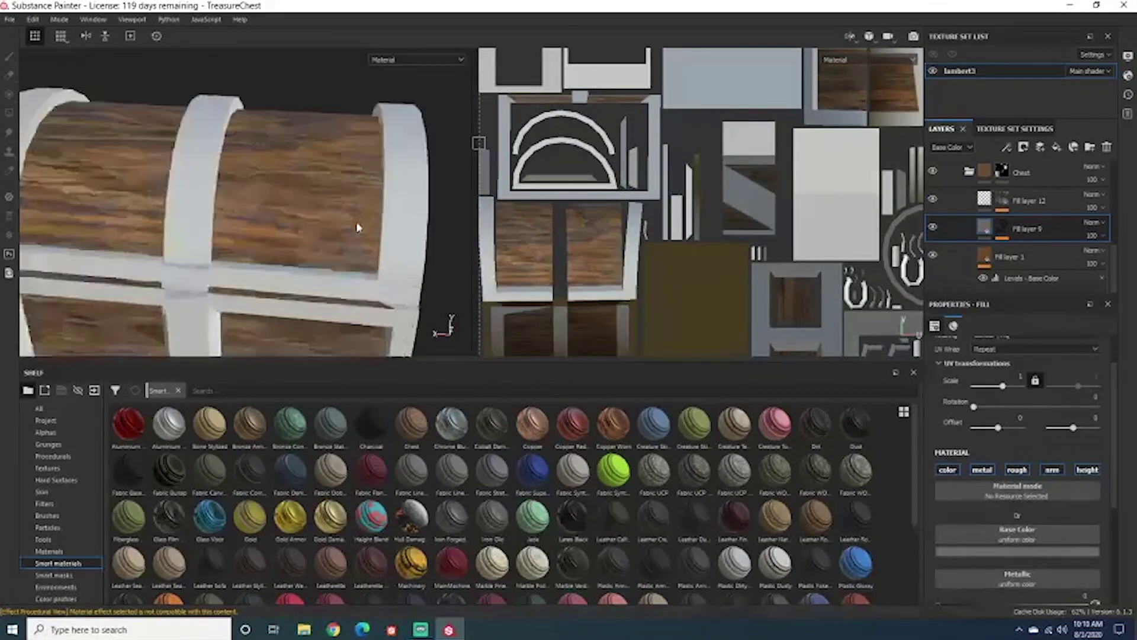
pyautogui.scroll(-2, 325, 237)
pyautogui.scroll(2, 330, 243)
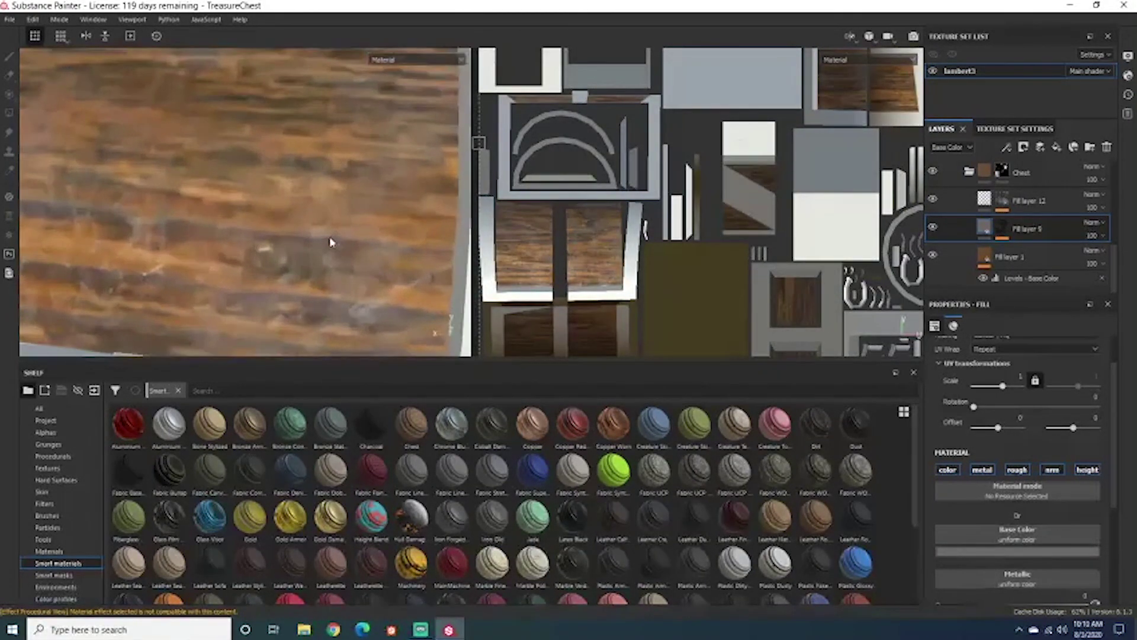
pyautogui.scroll(-4, 330, 241)
pyautogui.keyDown('alt'); pyautogui.moveTo(331, 242); pyautogui.dragTo(667, 222); pyautogui.keyUp('alt')
pyautogui.click(1005, 224)
pyautogui.moveTo(1008, 223)
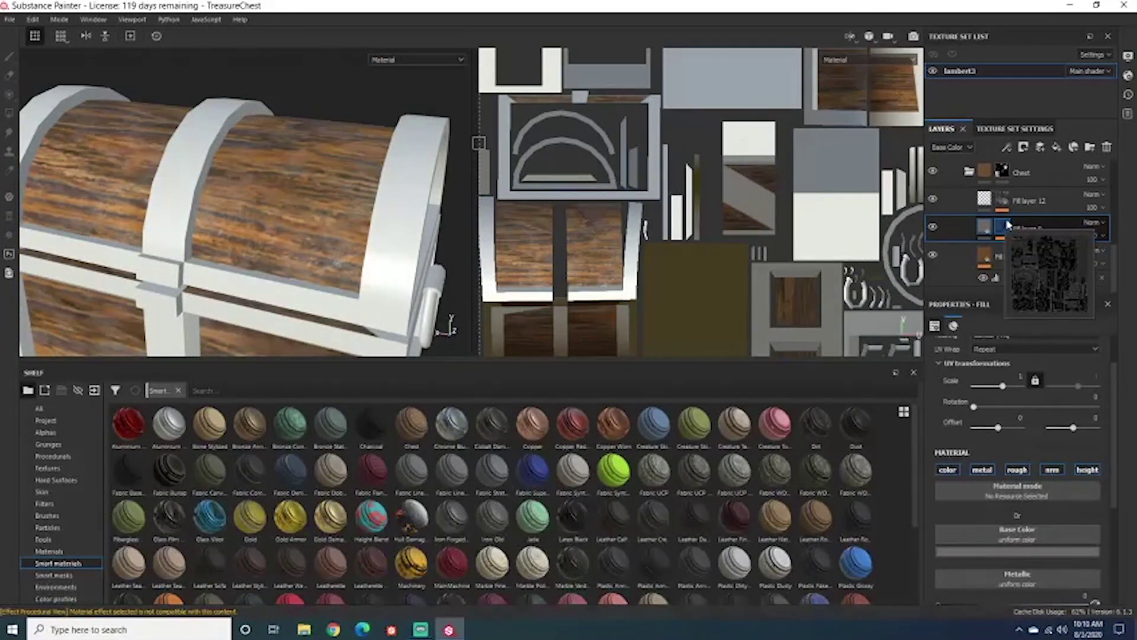
# Duplicate Fill layer 9, hide the original, and replace the copy's mask generator with the Dirt smart mask.
pyautogui.click(1004, 228)
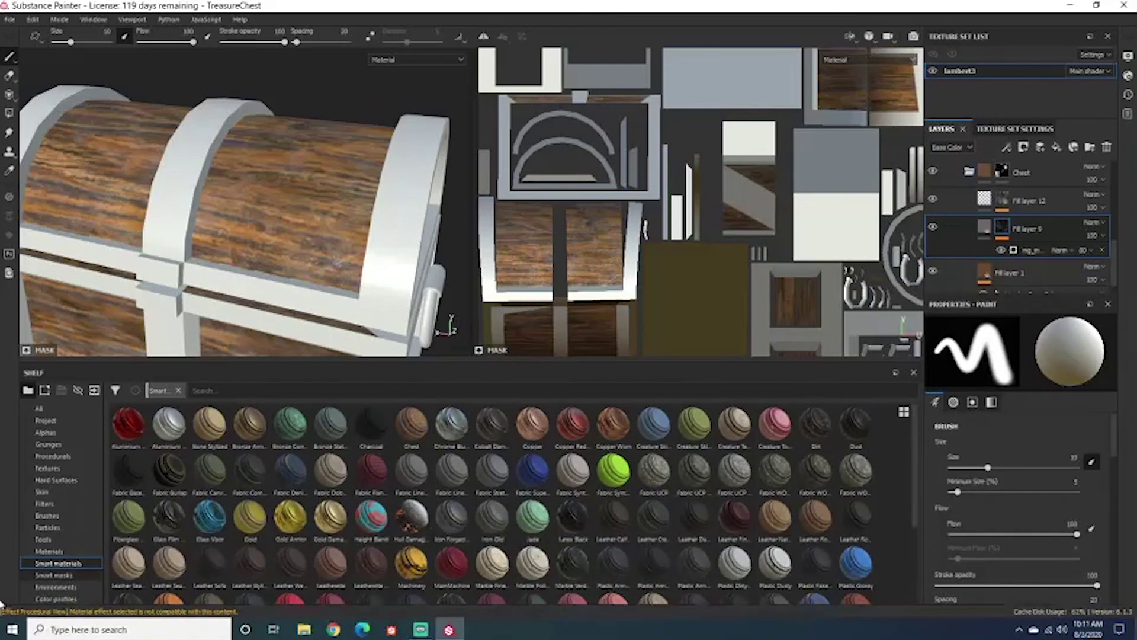
pyautogui.click(53, 575)
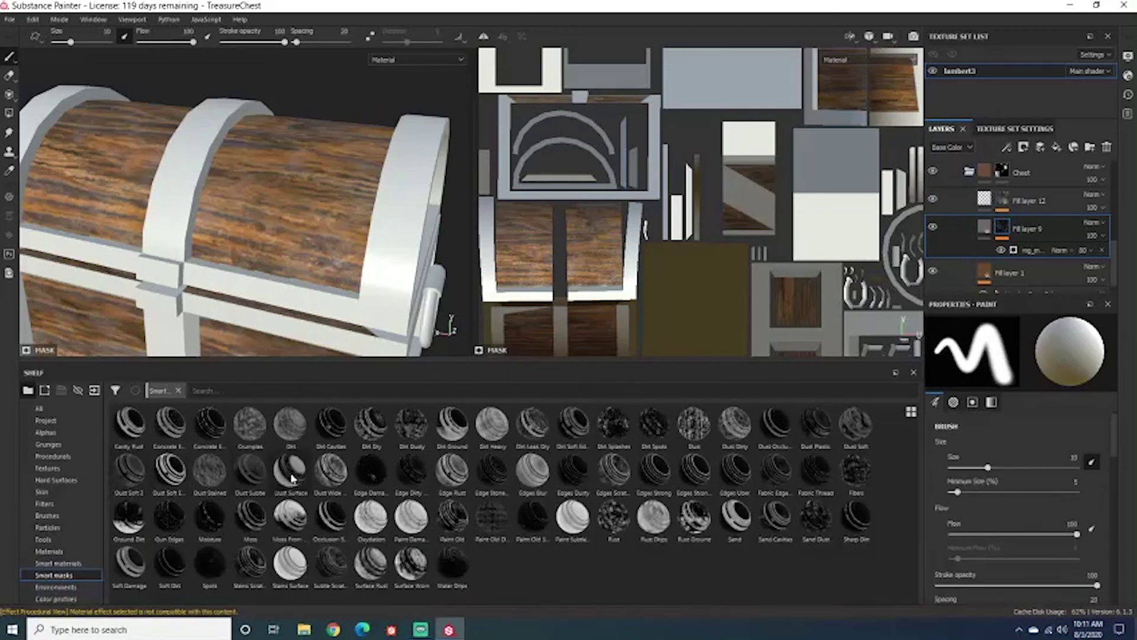
pyautogui.moveTo(287, 445)
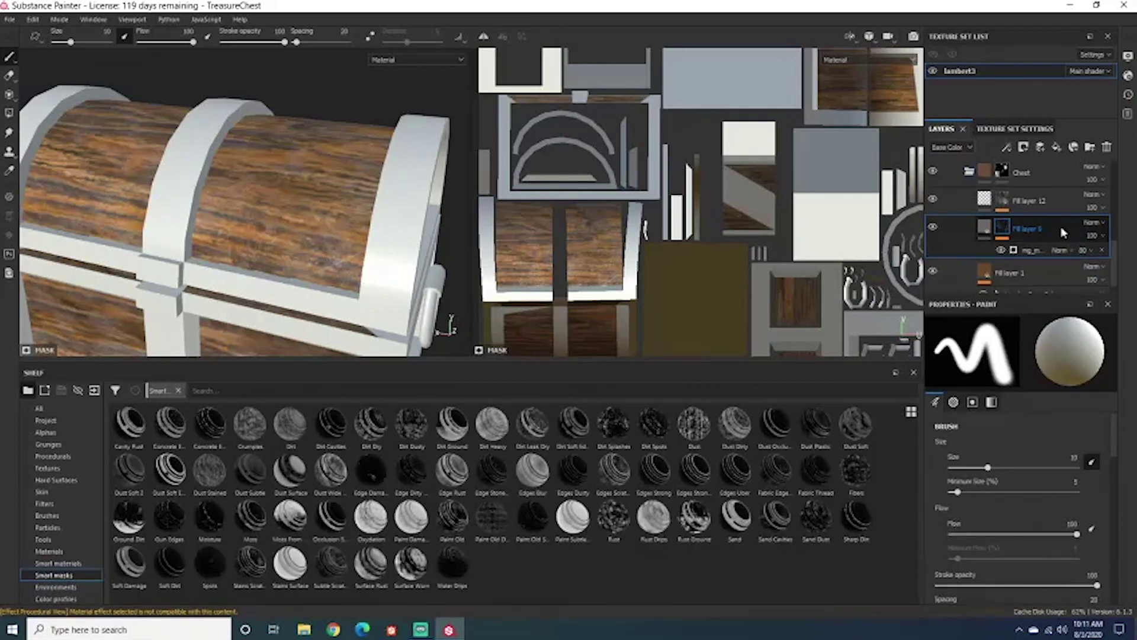
pyautogui.hotkey('ctrl', 'd')
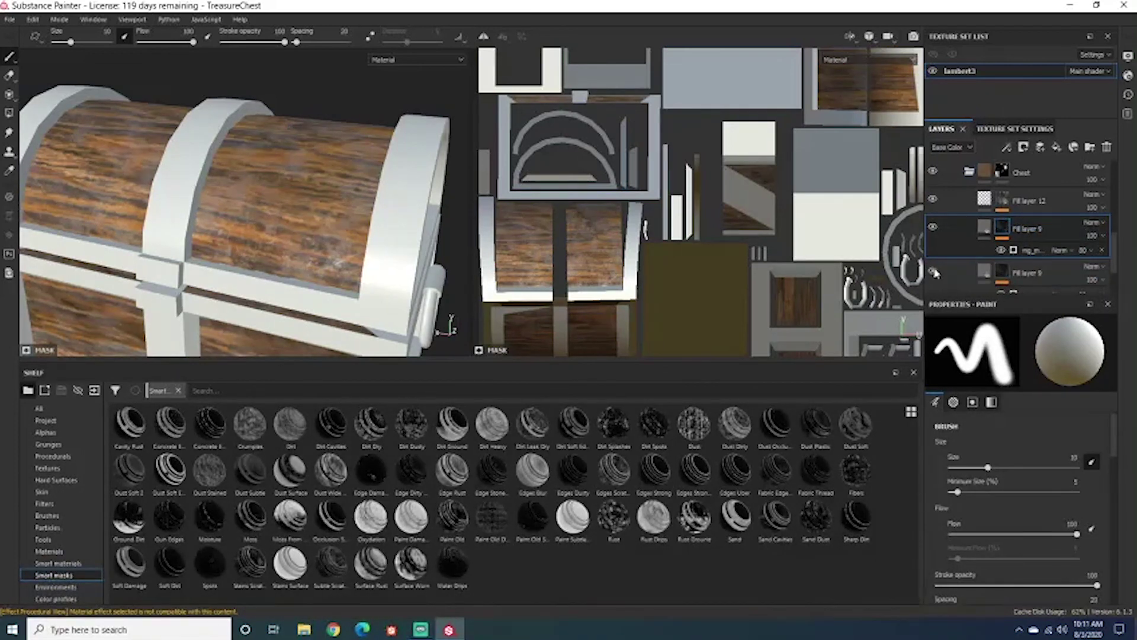
pyautogui.click(1102, 251)
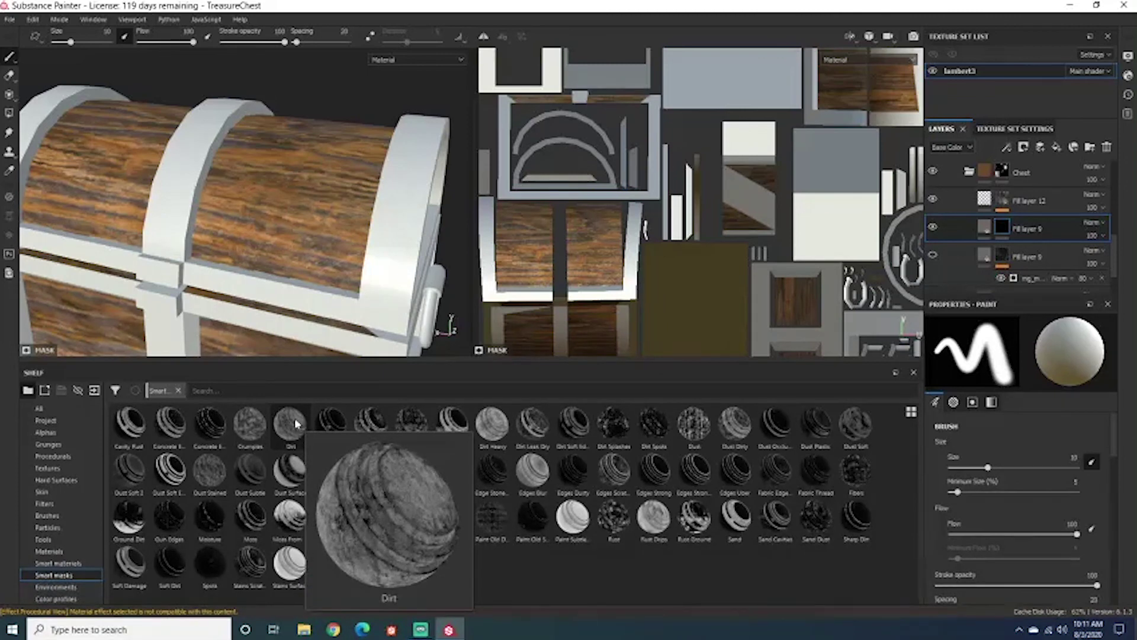
pyautogui.moveTo(297, 423); pyautogui.dragTo(1004, 210)
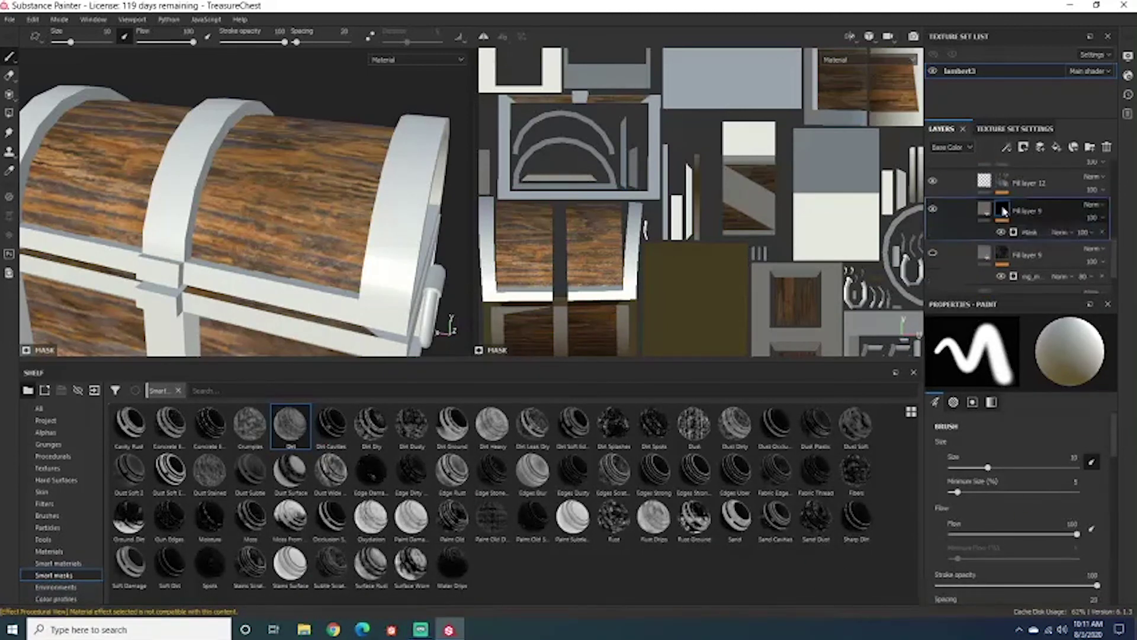
pyautogui.moveTo(145, 292)
pyautogui.keyDown('alt'); pyautogui.mouseDown()
pyautogui.moveTo(179, 240)
pyautogui.moveTo(169, 277)
pyautogui.moveTo(198, 283)
pyautogui.mouseUp(); pyautogui.keyUp('alt')
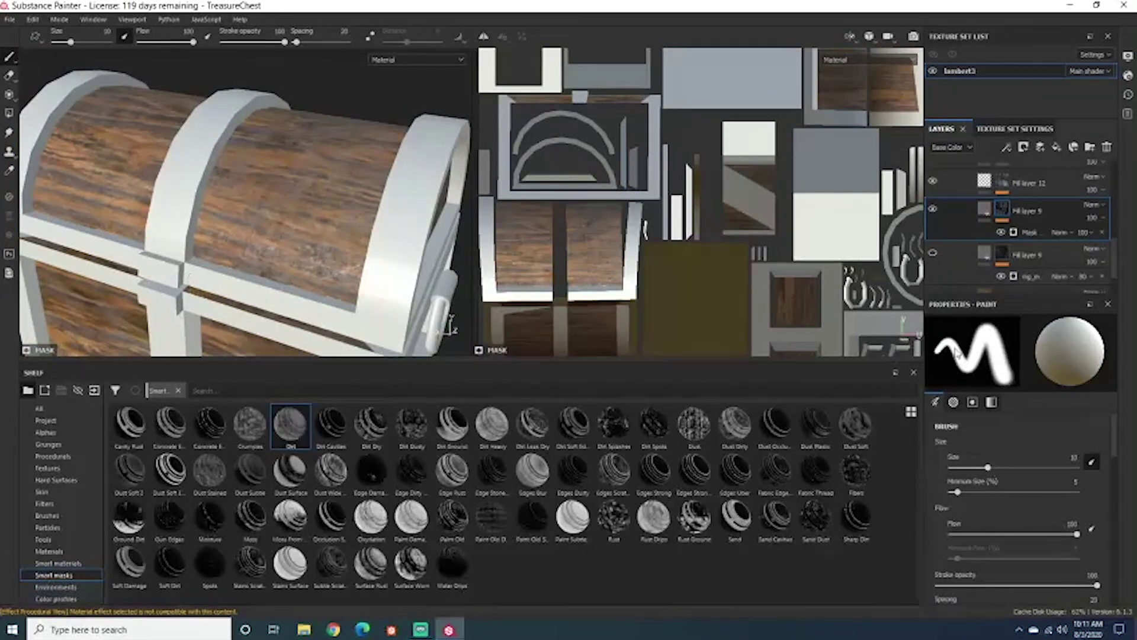
# Set the Dirt mask's generator to global blur 3.46, global balance 0.51 and global contrast 0.2.
pyautogui.click(1037, 233)
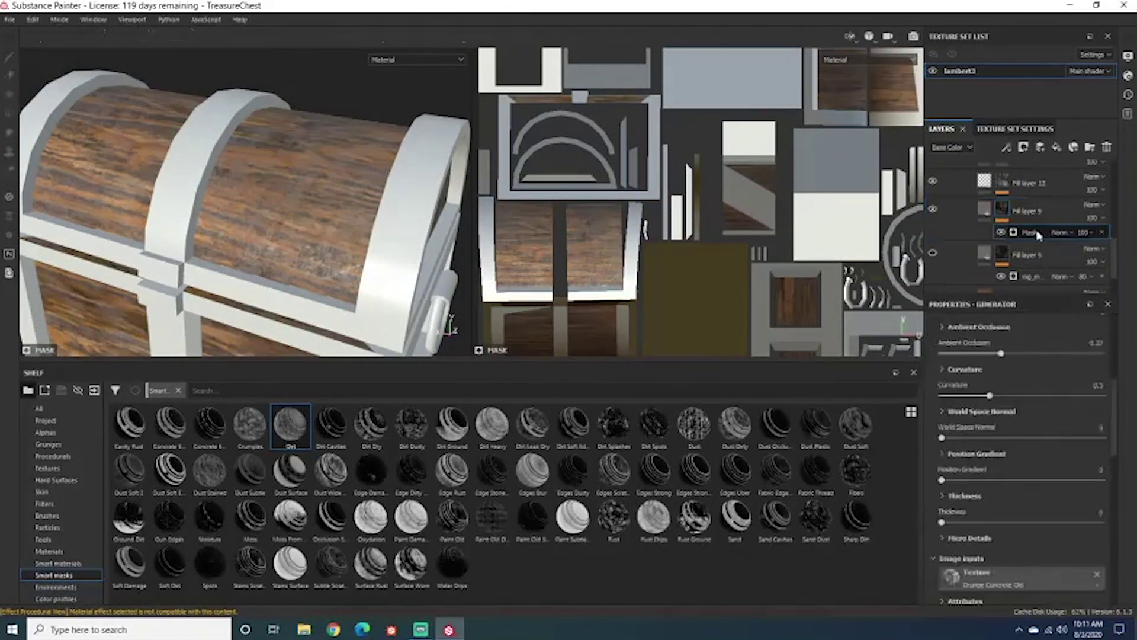
pyautogui.scroll(3, 1035, 410)
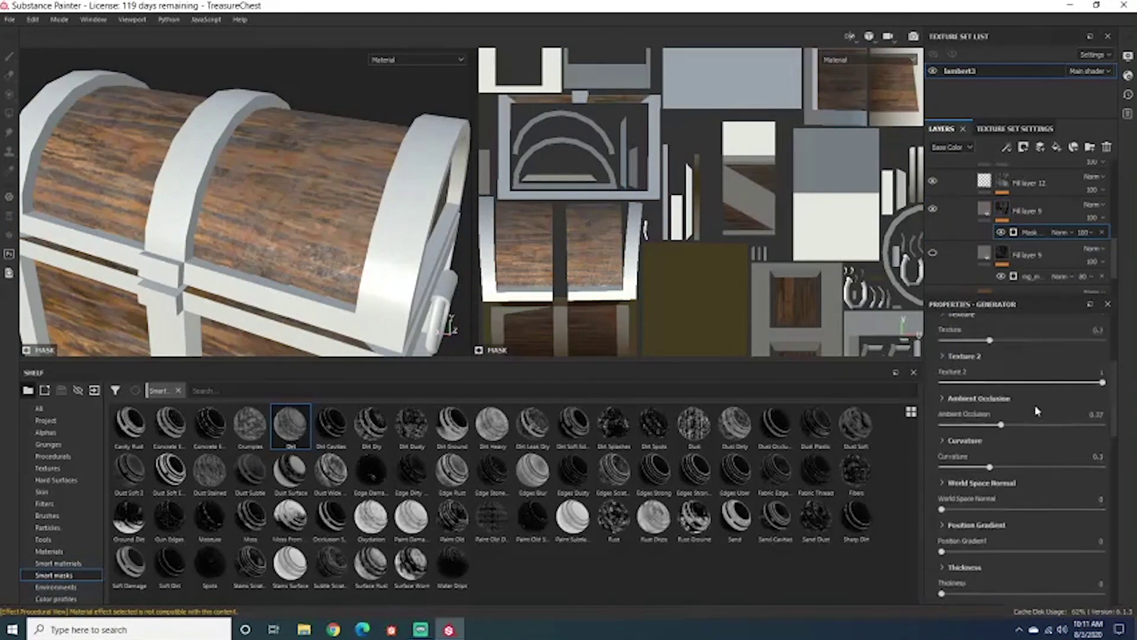
pyautogui.scroll(3, 1035, 408)
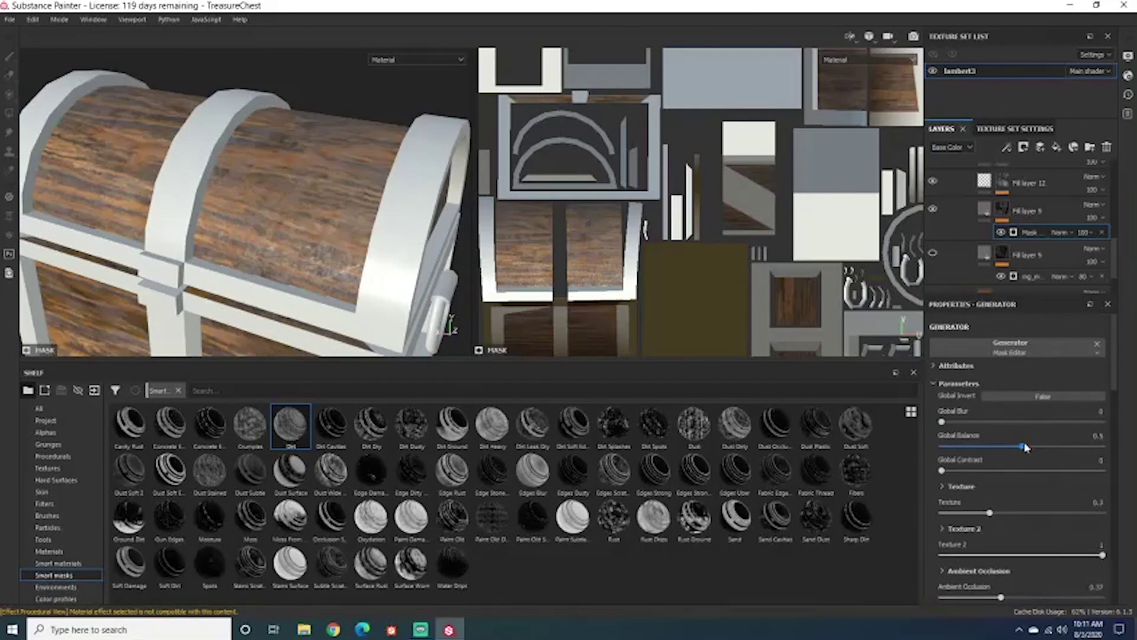
pyautogui.moveTo(1023, 446)
pyautogui.mouseDown()
pyautogui.moveTo(1066, 449)
pyautogui.moveTo(997, 455)
pyautogui.moveTo(1034, 459)
pyautogui.moveTo(1022, 460)
pyautogui.mouseUp()
pyautogui.moveTo(942, 421); pyautogui.dragTo(974, 470)
pyautogui.keyDown('alt'); pyautogui.moveTo(316, 196); pyautogui.dragTo(300, 297); pyautogui.keyUp('alt')
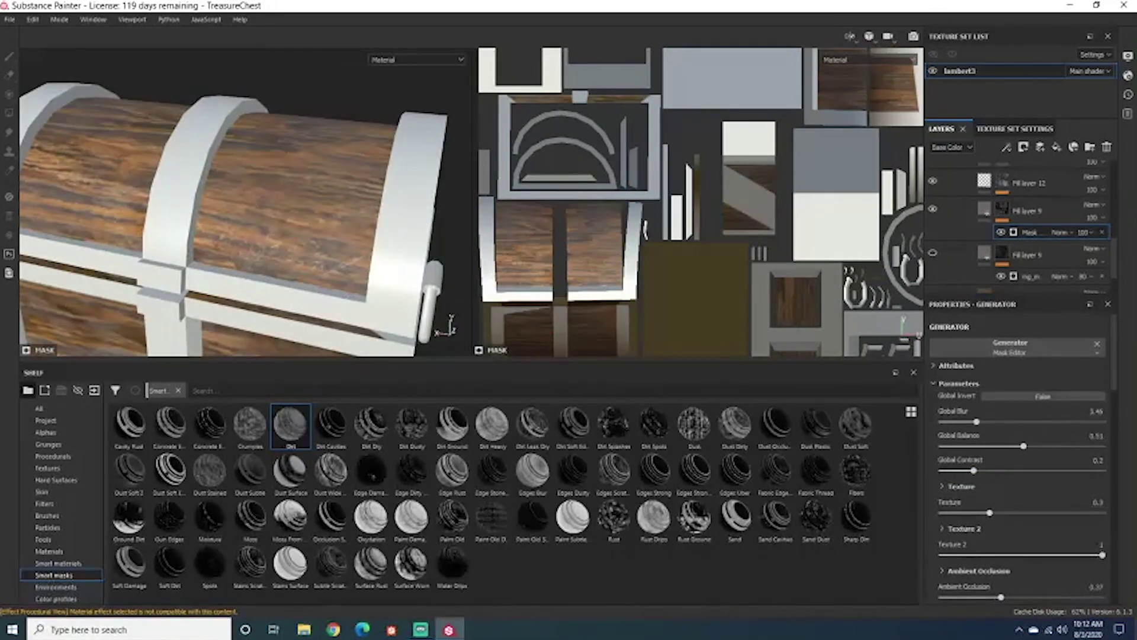
# Fine-tune the global balance of the Dirt mask's generator and check the wood from several angles.
pyautogui.scroll(-2, 1098, 230)
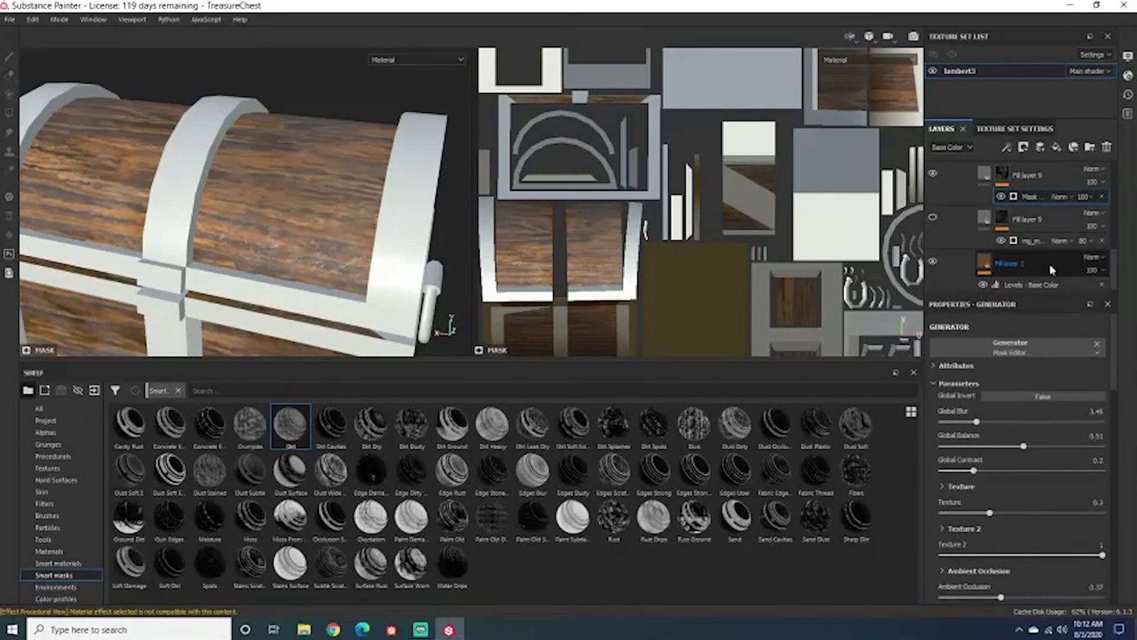
pyautogui.scroll(-1, 1046, 266)
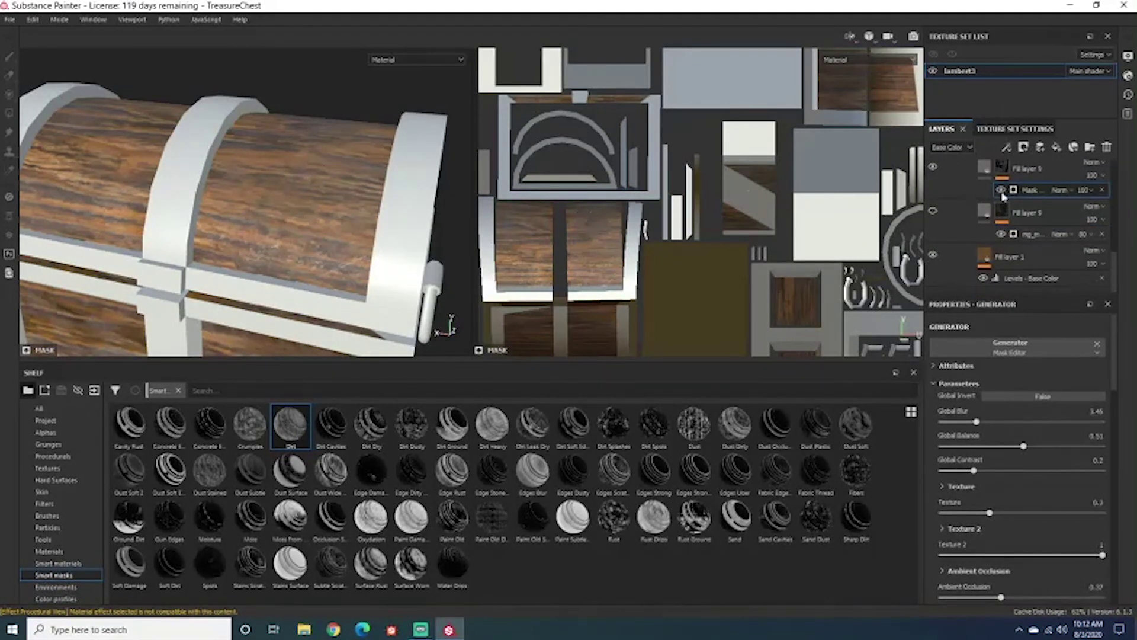
pyautogui.scroll(2, 1001, 198)
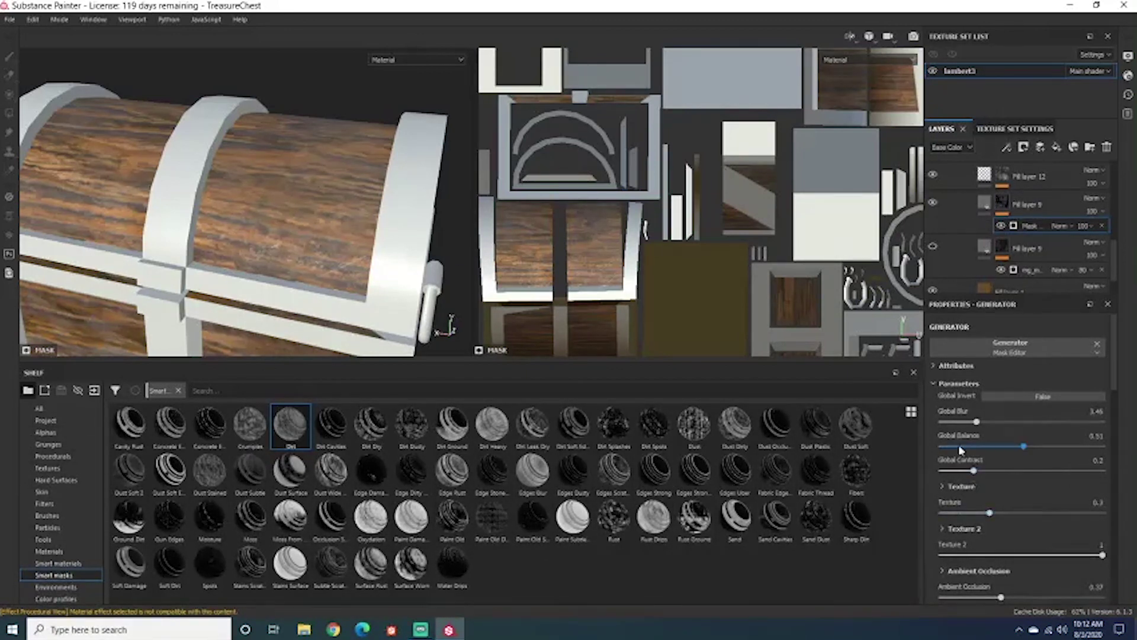
pyautogui.moveTo(1022, 451)
pyautogui.mouseDown()
pyautogui.moveTo(998, 459)
pyautogui.moveTo(1037, 465)
pyautogui.mouseUp()
pyautogui.scroll(-4, 1021, 505)
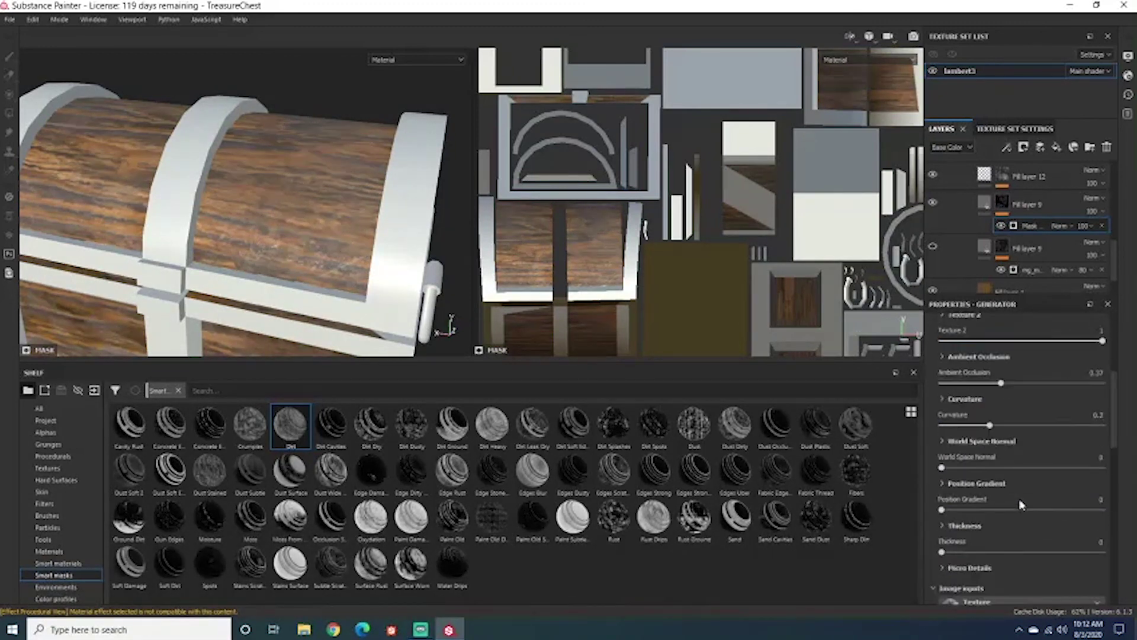
pyautogui.scroll(-3, 1003, 504)
pyautogui.keyDown('alt'); pyautogui.moveTo(219, 237); pyautogui.dragTo(192, 241); pyautogui.keyUp('alt')
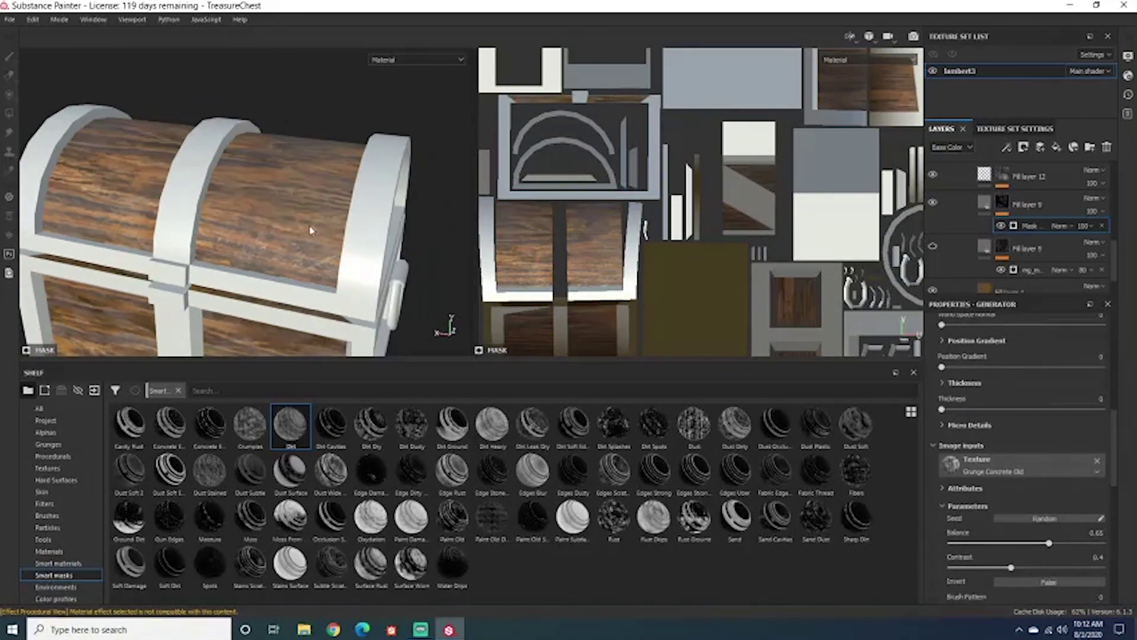
pyautogui.keyDown('alt'); pyautogui.moveTo(311, 230); pyautogui.dragTo(358, 229); pyautogui.keyUp('alt')
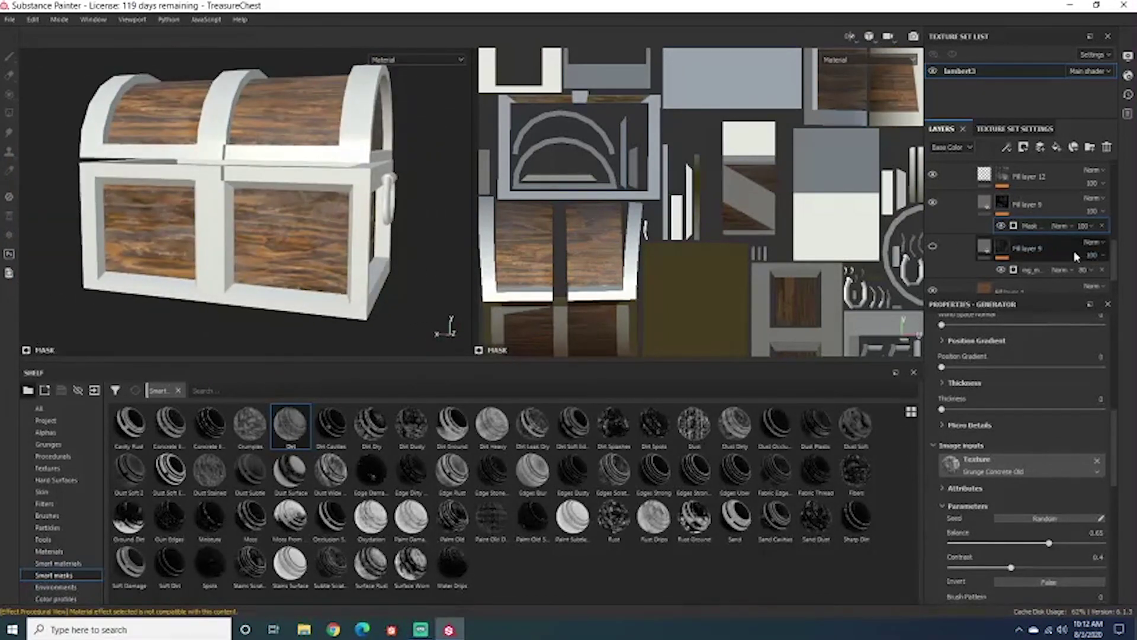
# Collapse the ChestWood folder and make the TreasureChestMetal folder visible on the chest.
pyautogui.scroll(5, 1077, 256)
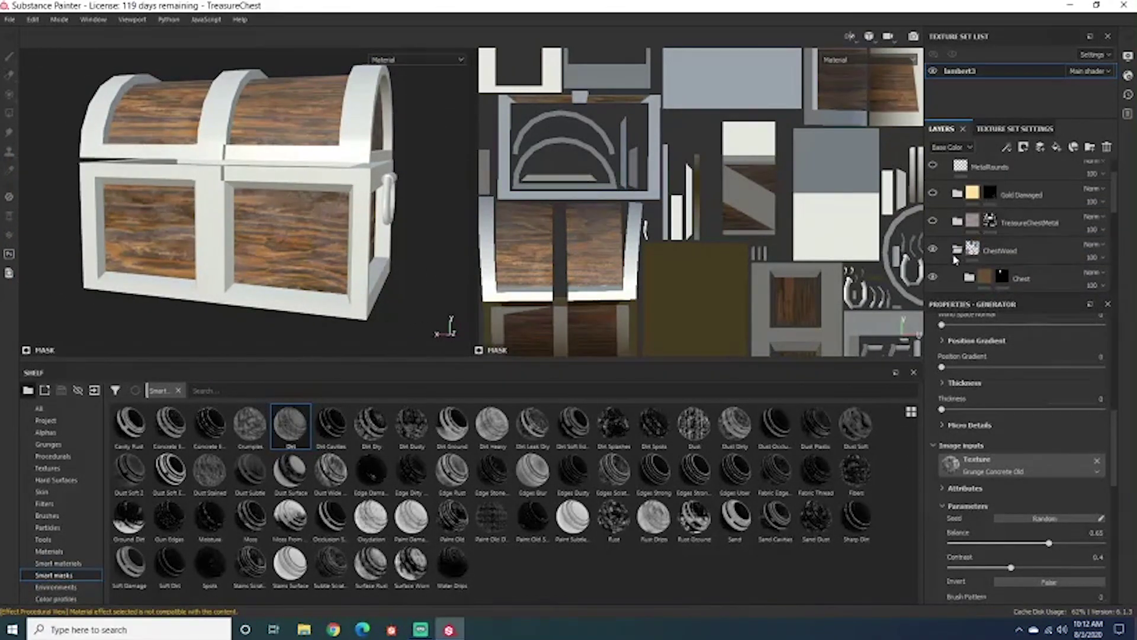
pyautogui.click(958, 250)
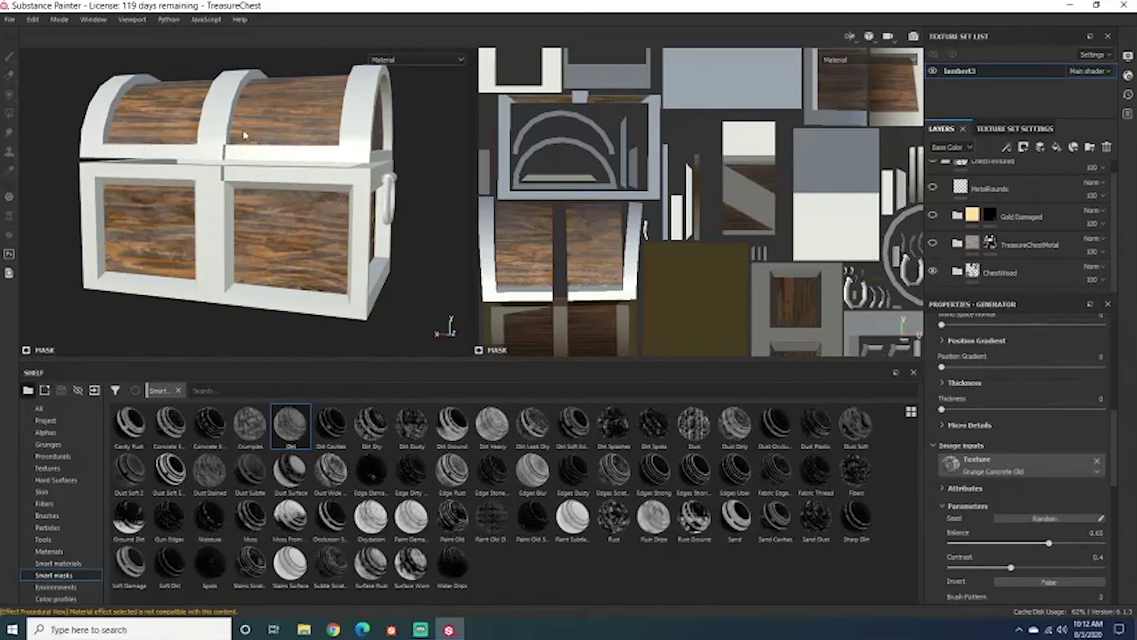
pyautogui.keyDown('alt'); pyautogui.moveTo(245, 135); pyautogui.dragTo(256, 139); pyautogui.keyUp('alt')
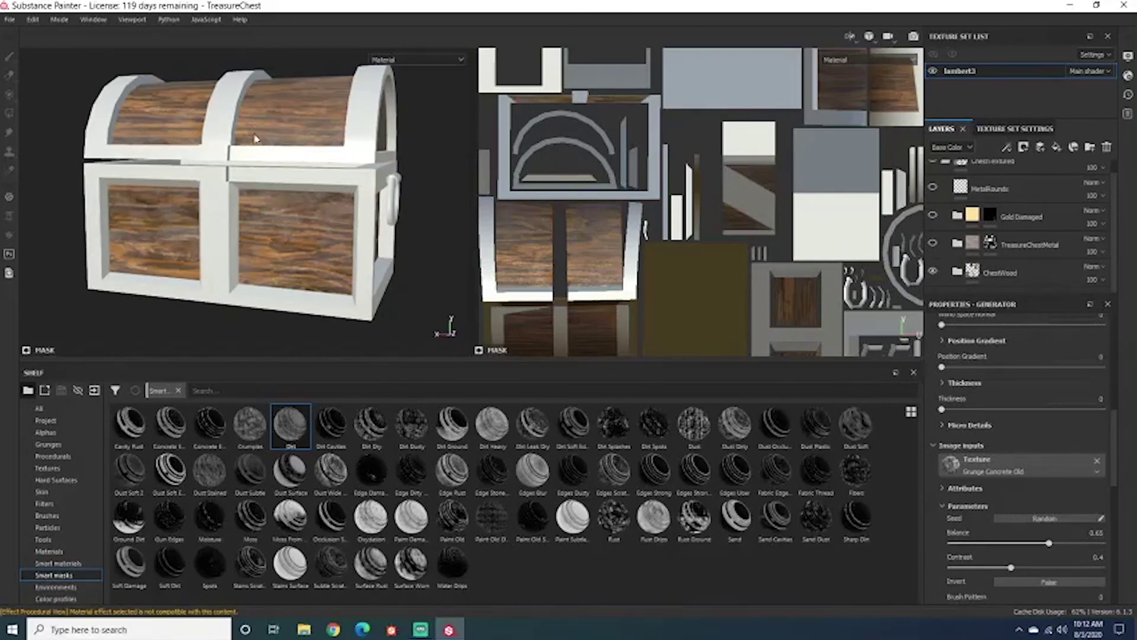
pyautogui.click(934, 244)
pyautogui.keyDown('alt'); pyautogui.moveTo(405, 170); pyautogui.dragTo(346, 202); pyautogui.keyUp('alt')
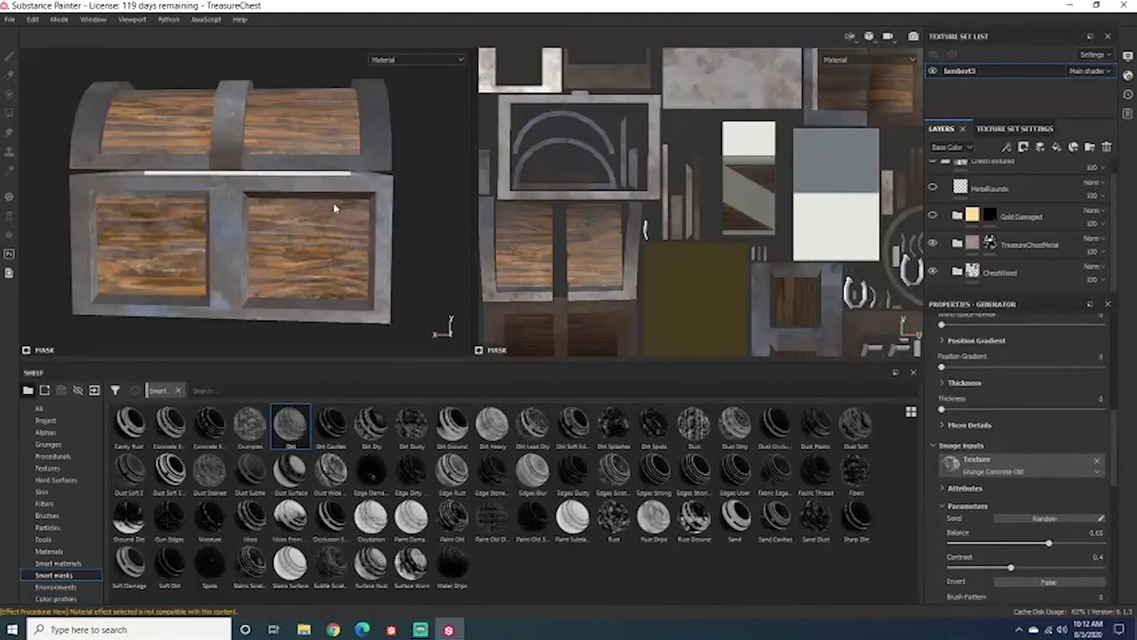
# Expand the TreasureChestMetal folder, look through its fill layers, and review the fill and material properties of Fill layer 5.
pyautogui.click(957, 244)
pyautogui.scroll(-1, 1060, 183)
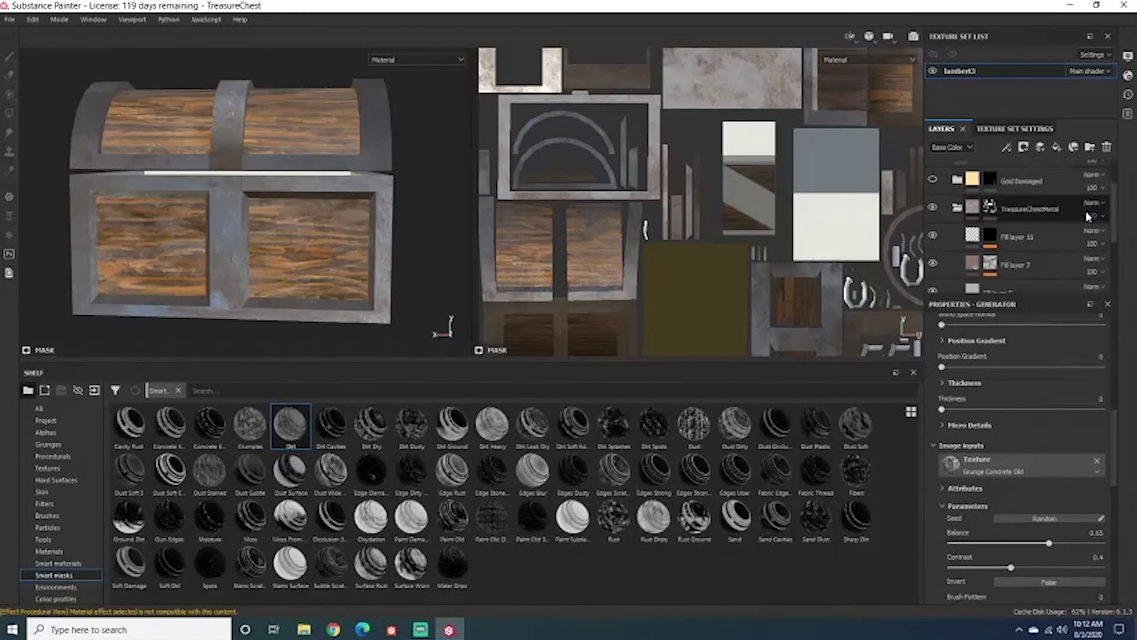
pyautogui.scroll(-1, 1034, 211)
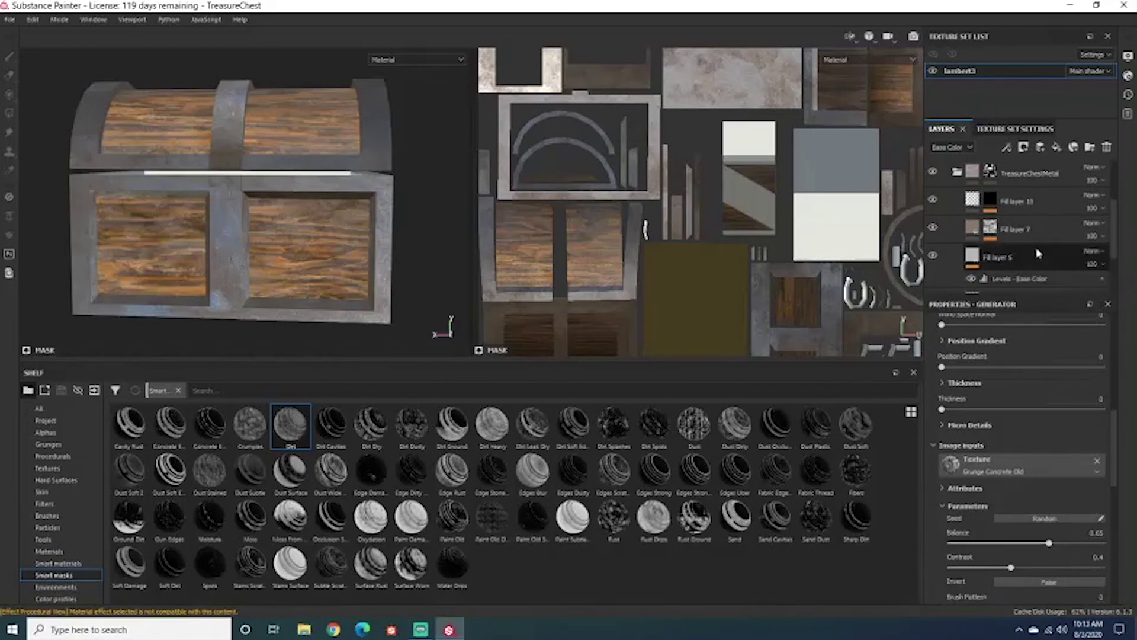
pyautogui.scroll(-4, 1026, 237)
pyautogui.scroll(1, 1020, 276)
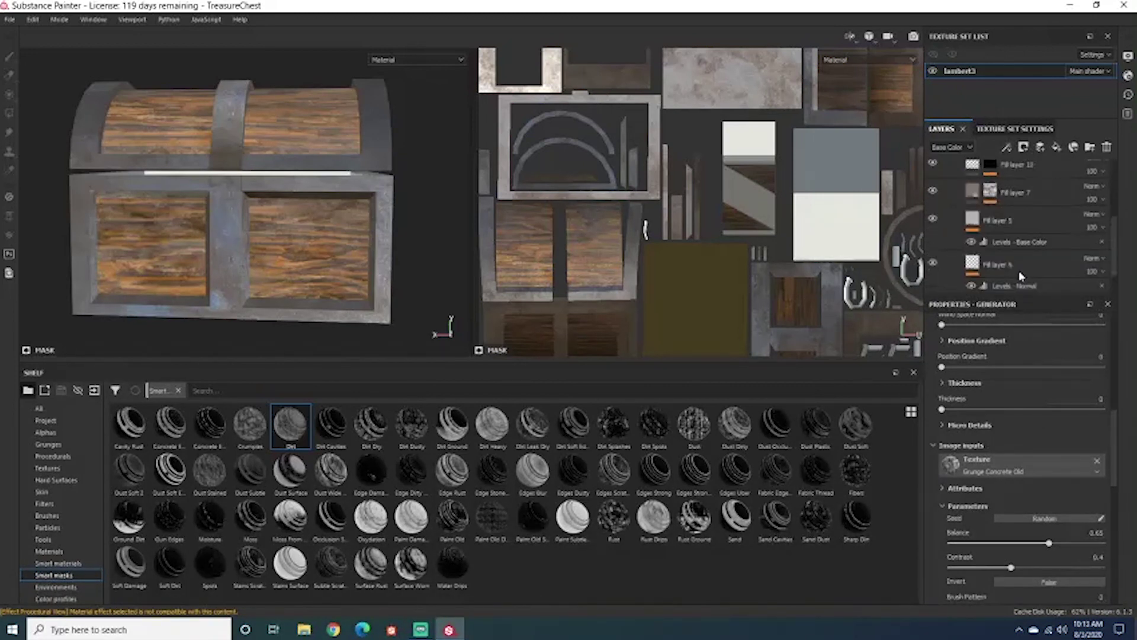
pyautogui.click(1041, 229)
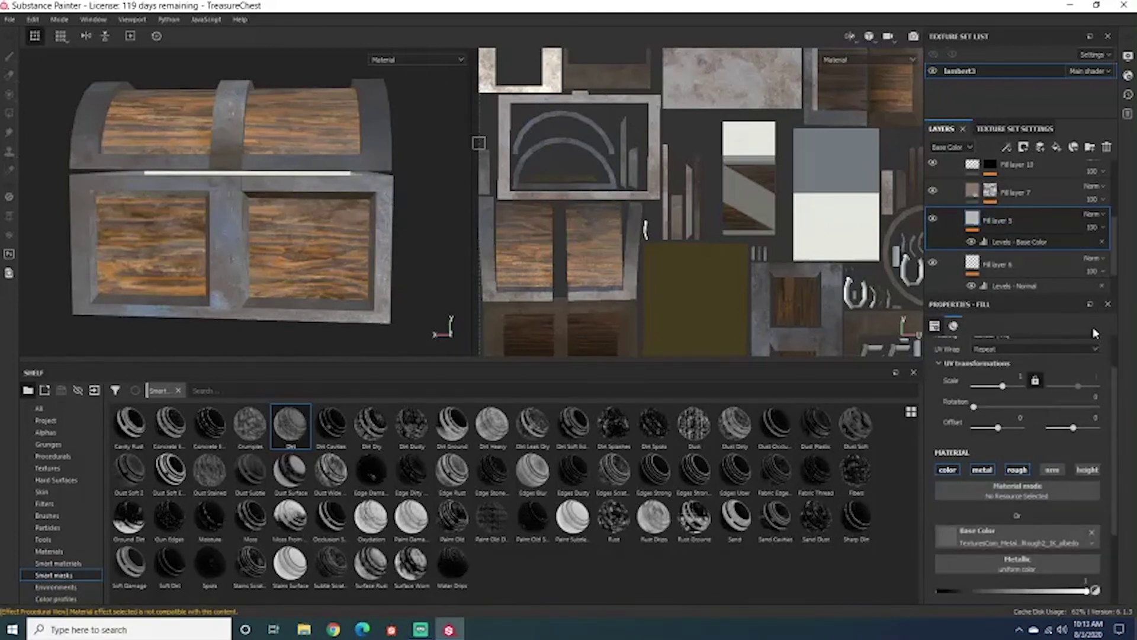
pyautogui.scroll(-4, 1003, 426)
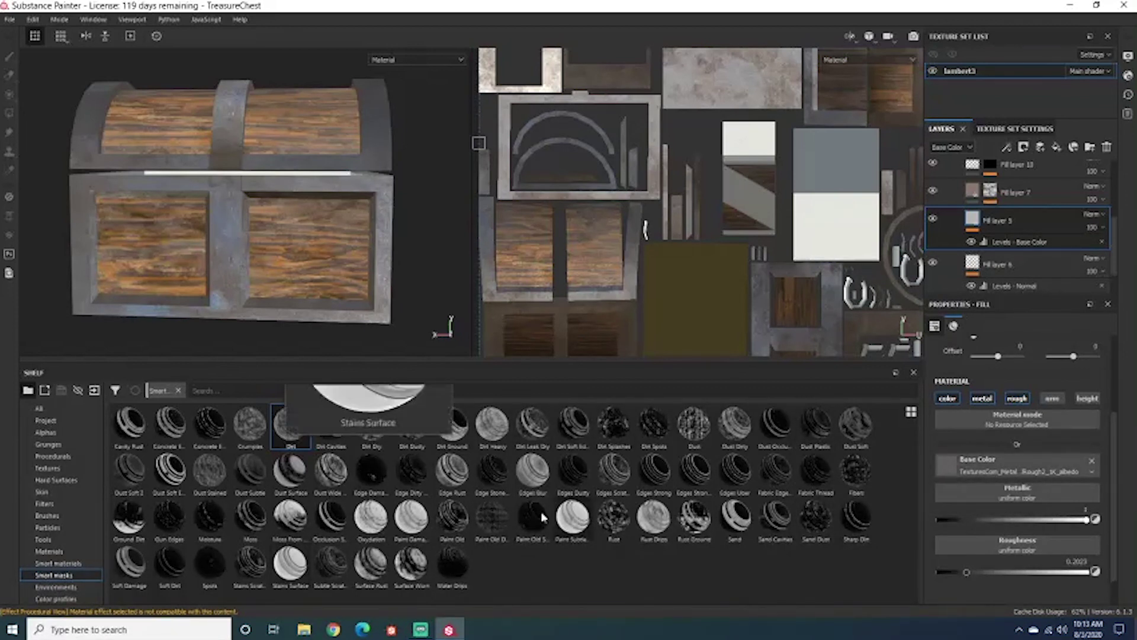
pyautogui.moveTo(539, 512)
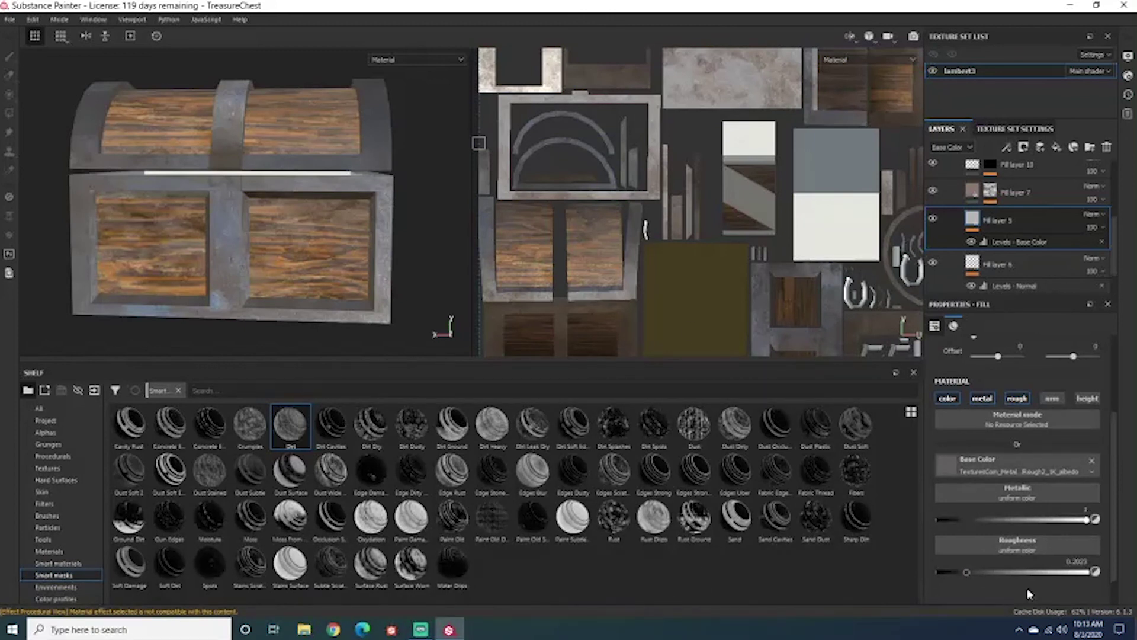
pyautogui.scroll(4, 1031, 569)
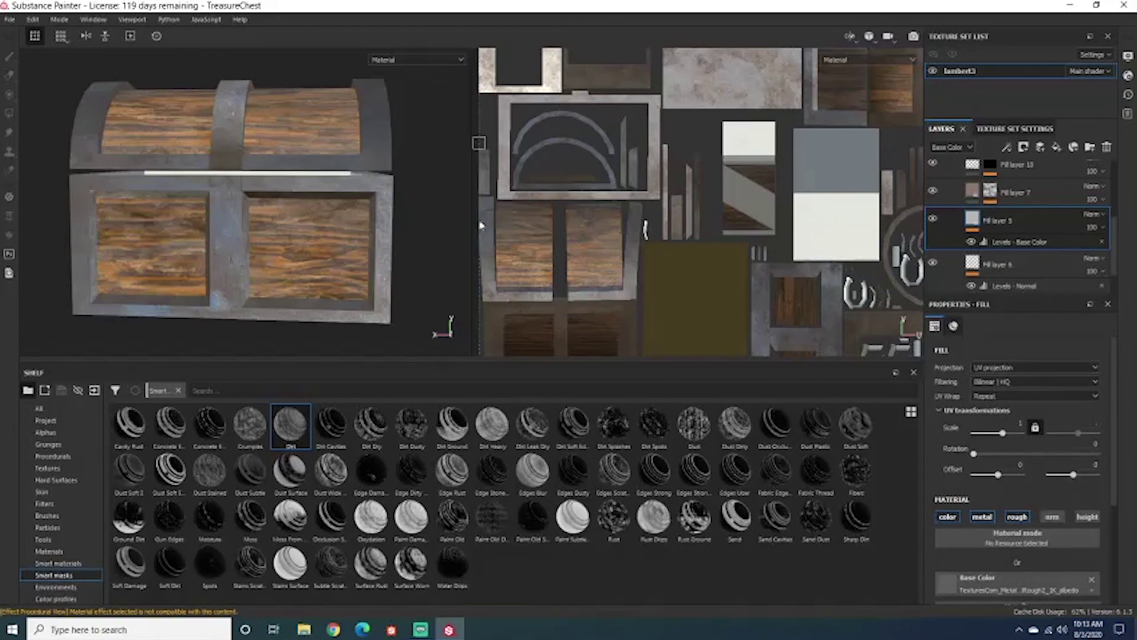
# Duplicate Fill layer 5, hide the original, and replace the copy's Levels effect with a new Levels effect on Base Color.
pyautogui.keyDown('alt'); pyautogui.moveTo(426, 245); pyautogui.dragTo(397, 245); pyautogui.keyUp('alt')
pyautogui.keyDown('alt'); pyautogui.moveTo(394, 241); pyautogui.dragTo(405, 267); pyautogui.keyUp('alt')
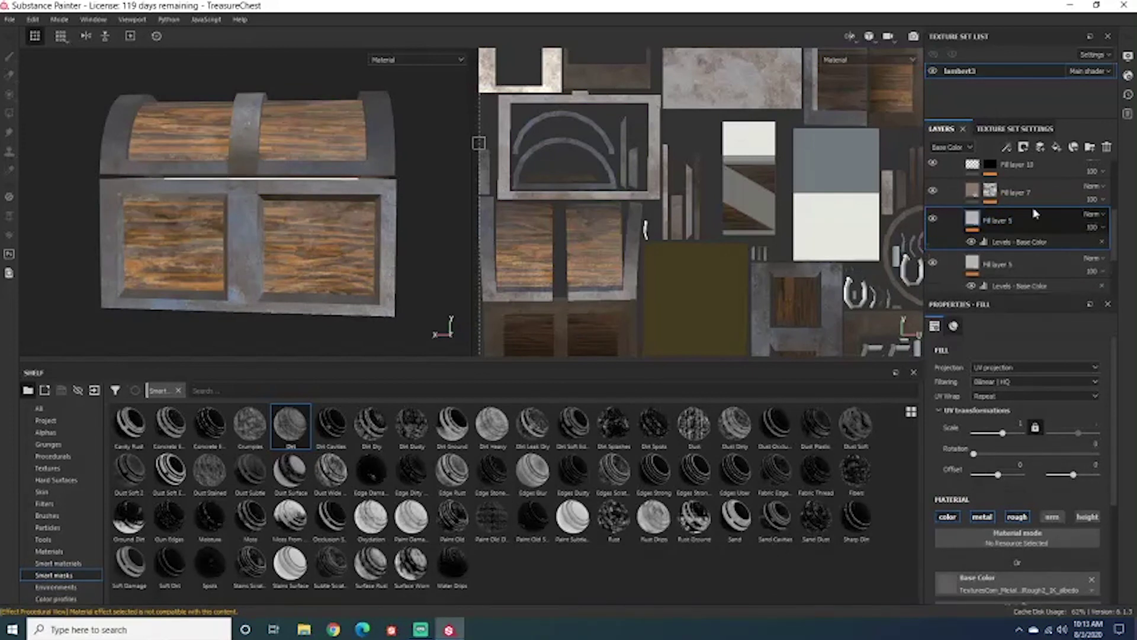
pyautogui.hotkey('ctrl', 'd')
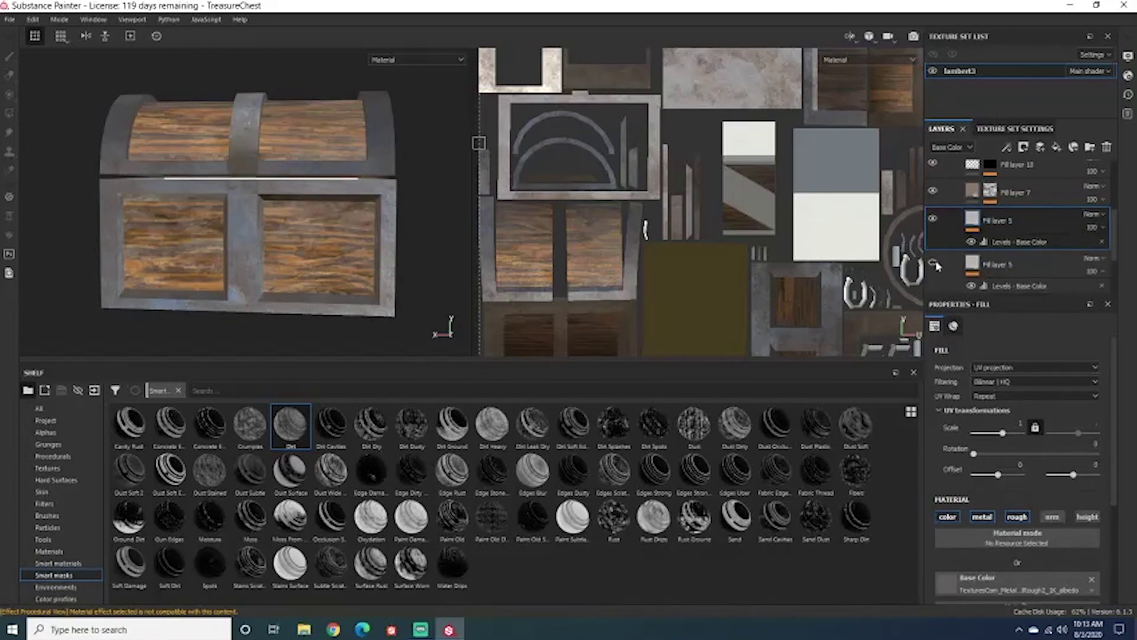
pyautogui.click(1101, 242)
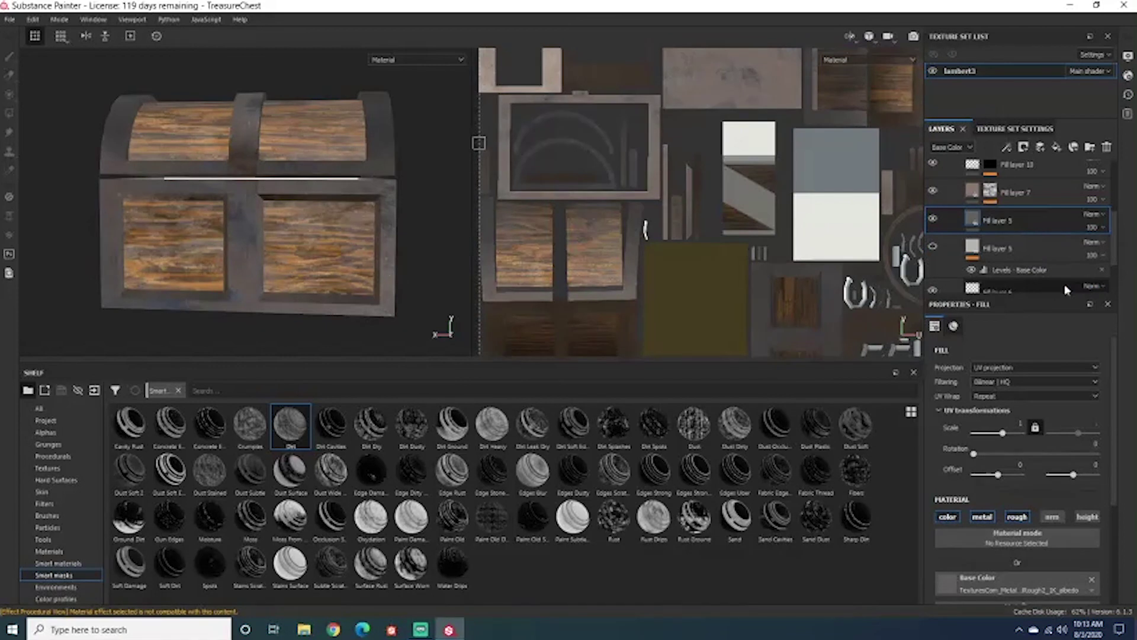
pyautogui.rightClick(1039, 224)
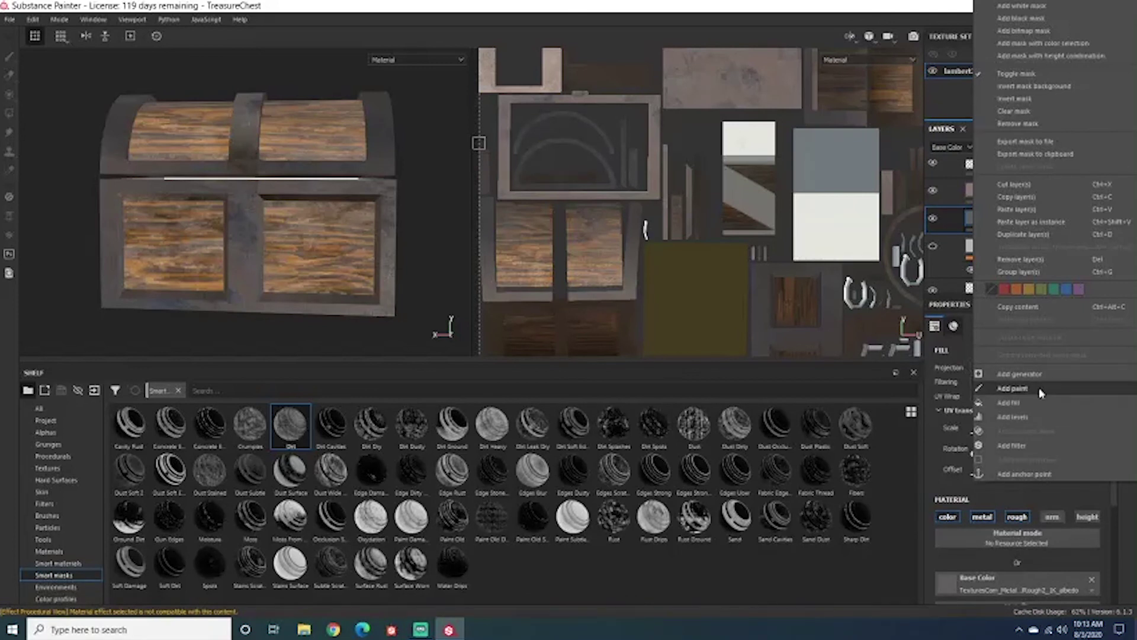
pyautogui.click(1046, 420)
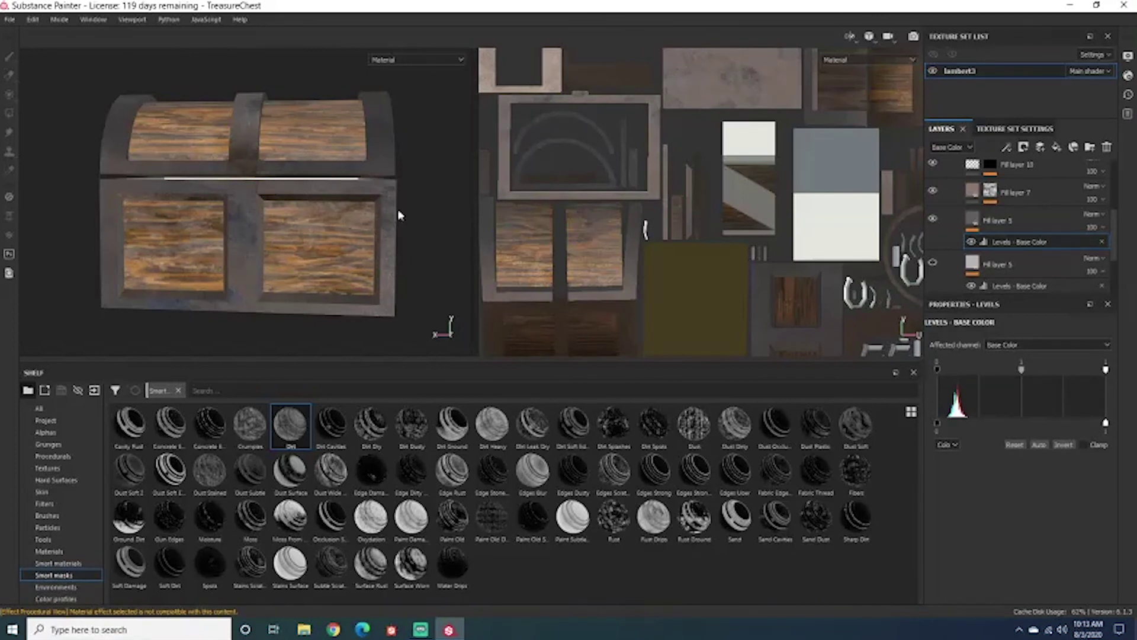
# Adjust the Base Color levels of the upper Fill layer 5 to a 0.287 midpoint and a 0.718 white point.
pyautogui.keyDown('alt'); pyautogui.moveTo(400, 215); pyautogui.dragTo(359, 265); pyautogui.keyUp('alt')
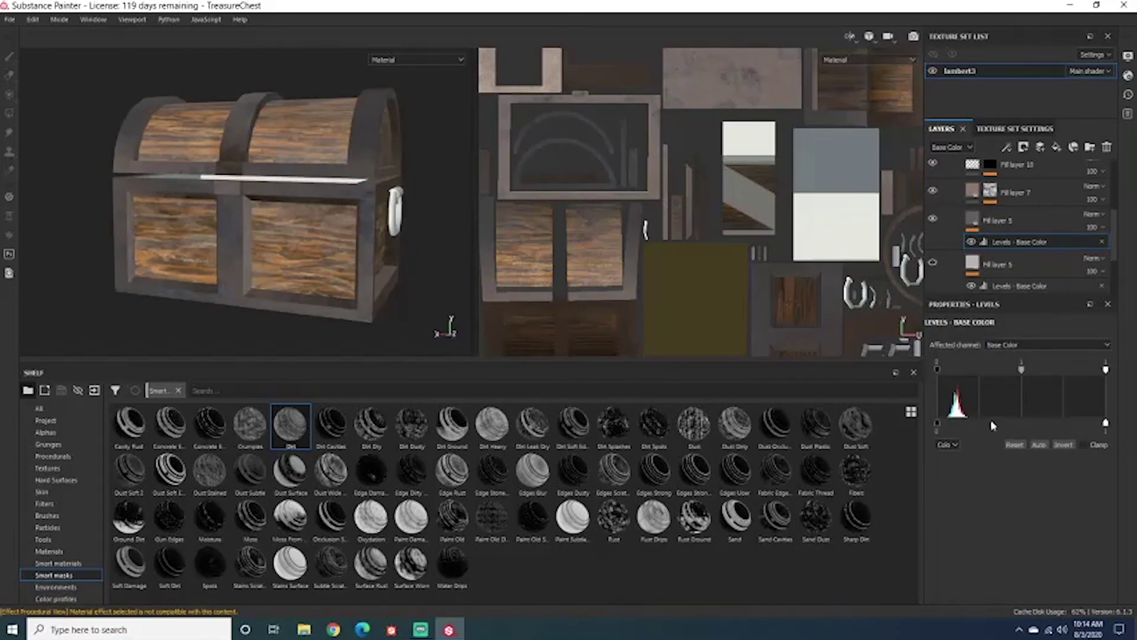
pyautogui.click(999, 347)
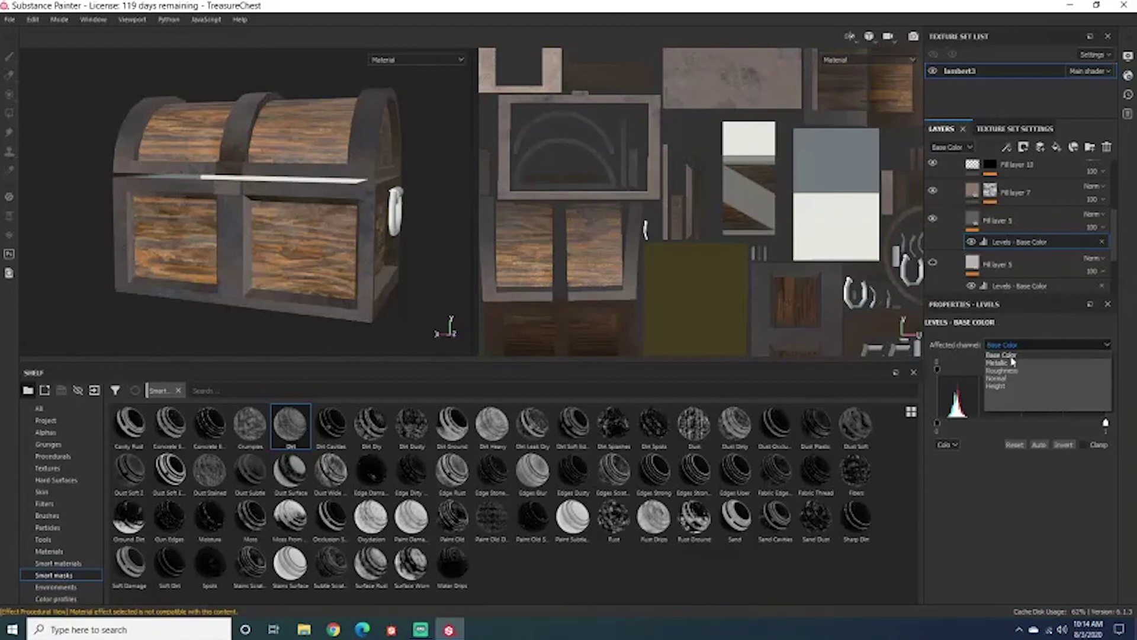
pyautogui.click(1013, 355)
pyautogui.keyDown('alt'); pyautogui.moveTo(369, 230); pyautogui.dragTo(344, 216); pyautogui.keyUp('alt')
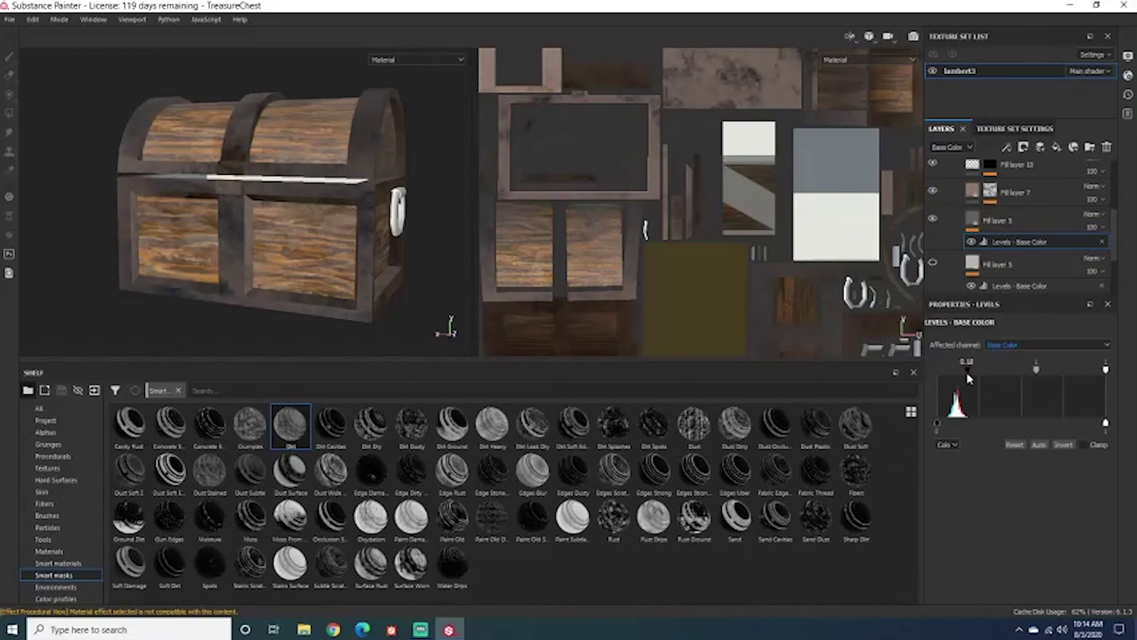
pyautogui.moveTo(1023, 384); pyautogui.dragTo(960, 386)
pyautogui.moveTo(1105, 369); pyautogui.dragTo(1103, 372)
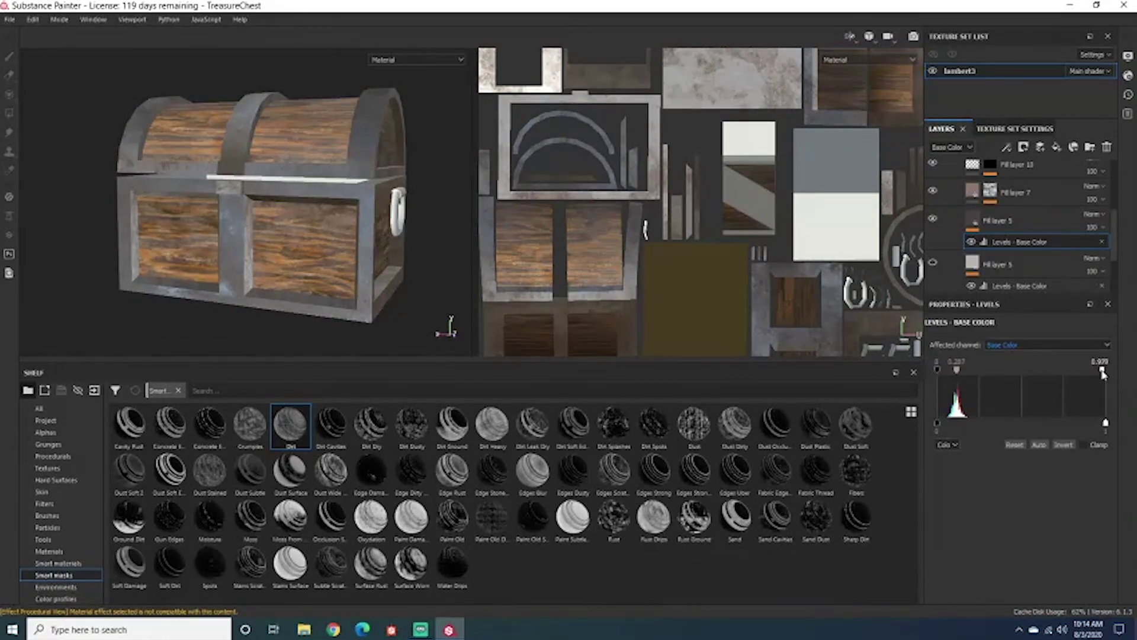
pyautogui.hotkey('ctrl', 'z')
pyautogui.hotkey('ctrl', 'z')
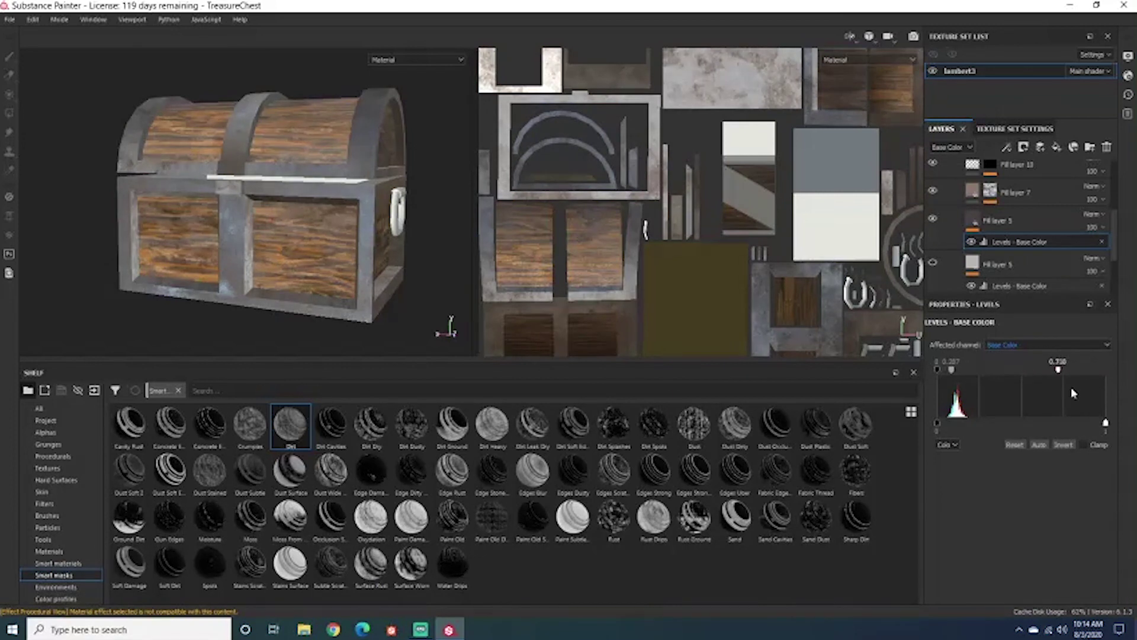
# Show the lower Fill layer 5 in place of the adjusted upper copy and delete that upper copy.
pyautogui.click(1029, 226)
pyautogui.click(1029, 225)
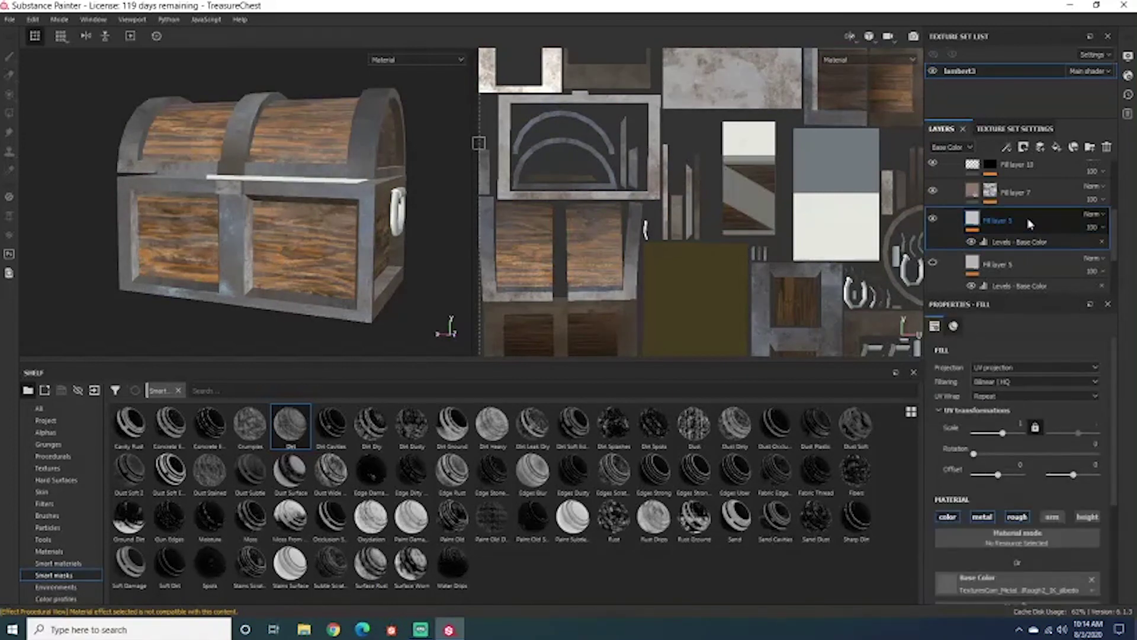
pyautogui.click(933, 219)
pyautogui.click(933, 263)
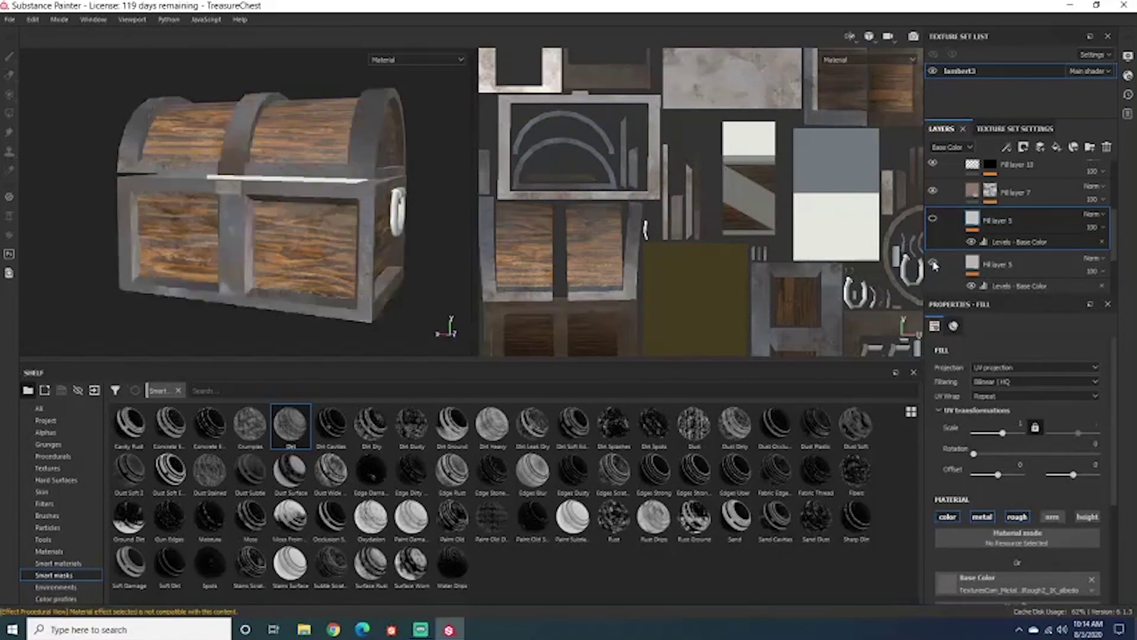
pyautogui.keyDown('alt'); pyautogui.moveTo(418, 220); pyautogui.dragTo(326, 203); pyautogui.keyUp('alt')
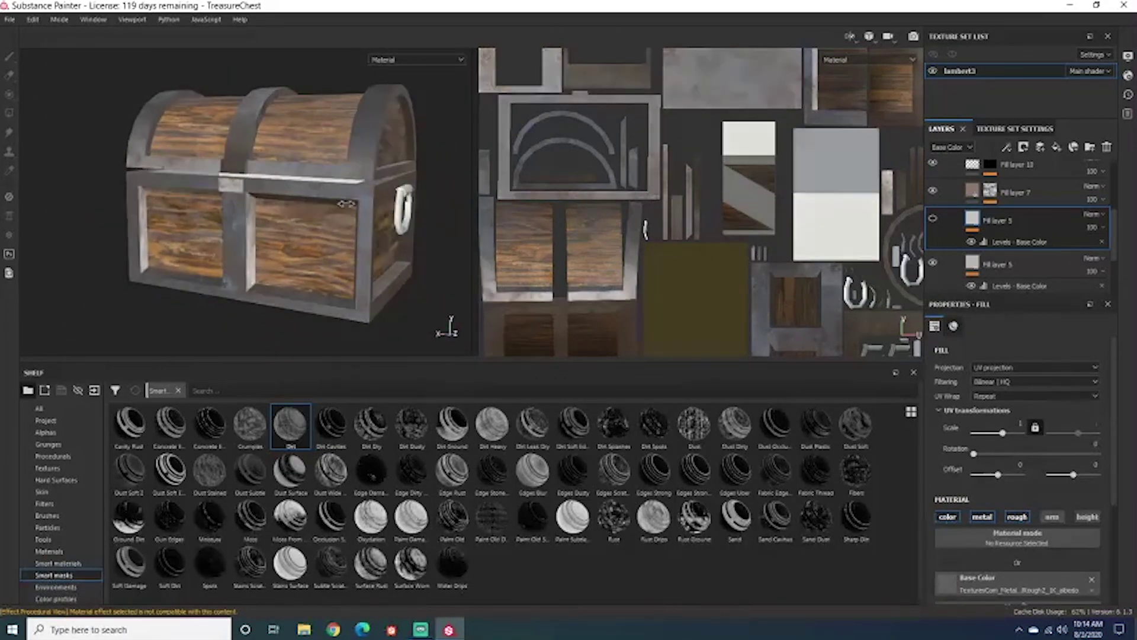
pyautogui.keyDown('alt'); pyautogui.moveTo(326, 204); pyautogui.dragTo(316, 205, button='right'); pyautogui.keyUp('alt')
pyautogui.moveTo(317, 205)
pyautogui.keyDown('alt'); pyautogui.mouseDown()
pyautogui.moveTo(307, 206)
pyautogui.moveTo(317, 242)
pyautogui.moveTo(325, 189)
pyautogui.mouseUp(); pyautogui.keyUp('alt')
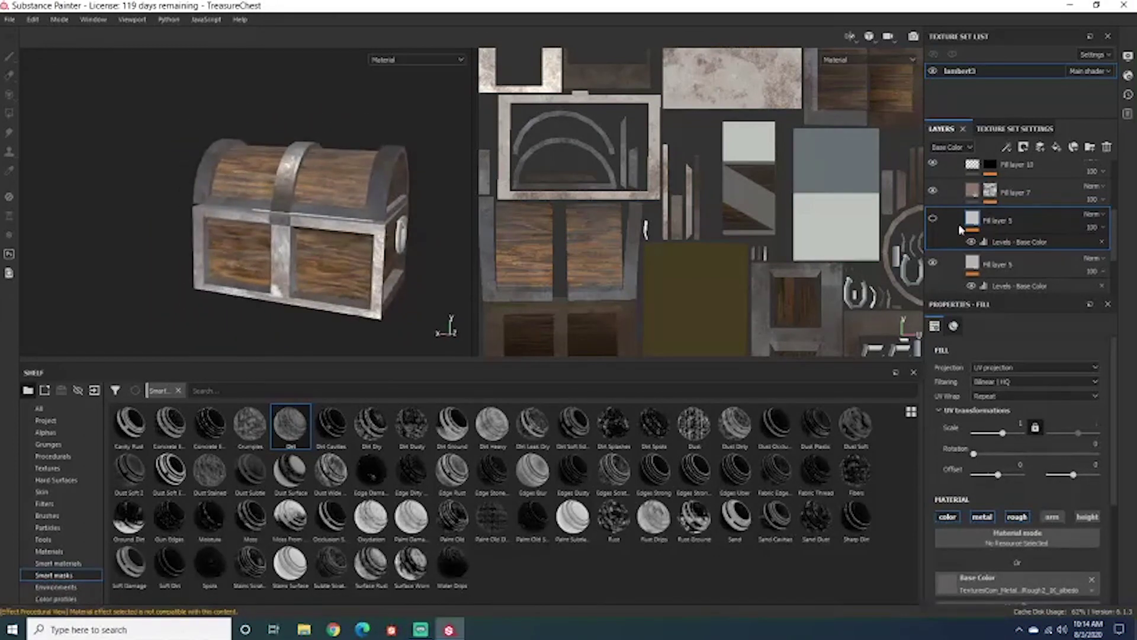
pyautogui.click(1061, 228)
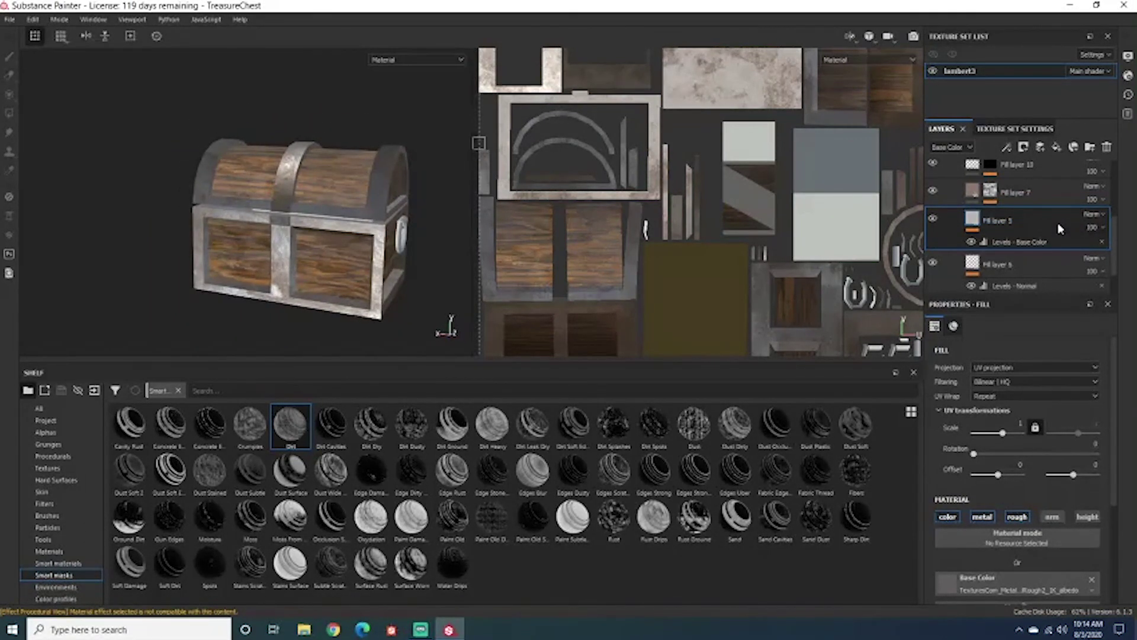
# Examine Fill layer 6's normal texture and the way it shapes the metal trim on the chest.
pyautogui.click(1043, 265)
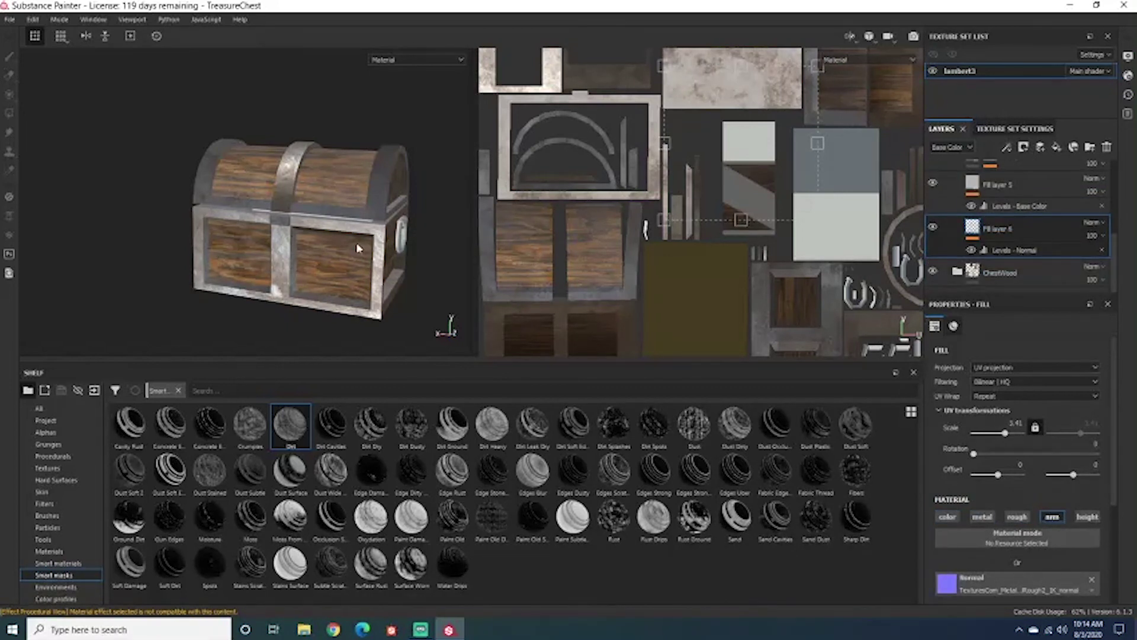
pyautogui.keyDown('alt'); pyautogui.moveTo(400, 254); pyautogui.dragTo(392, 240); pyautogui.keyUp('alt')
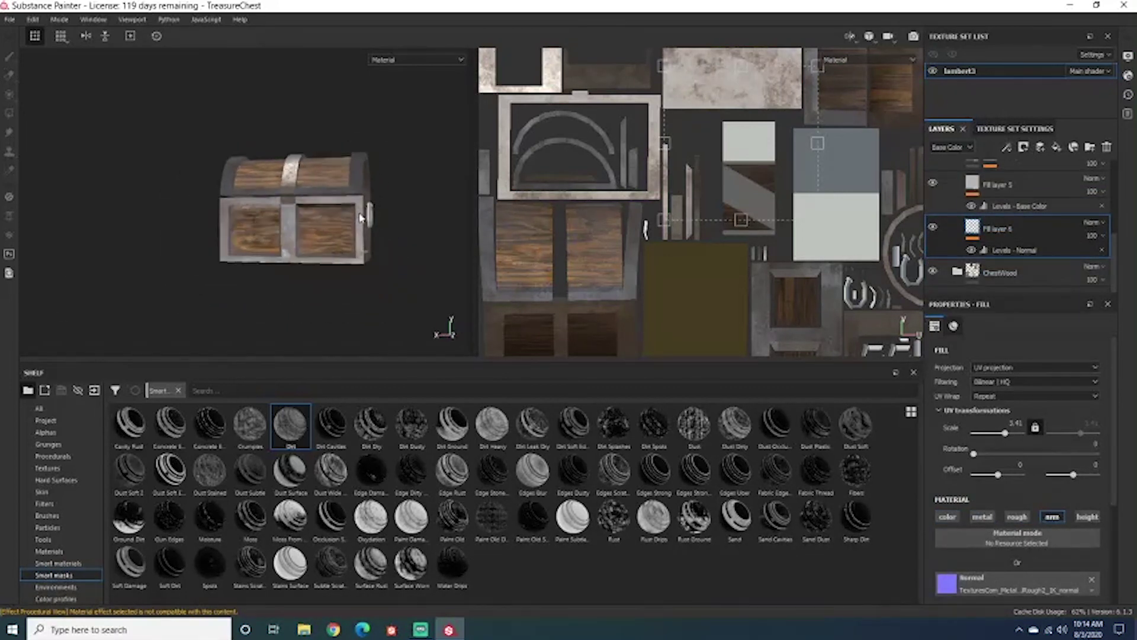
pyautogui.scroll(5, 299, 218)
pyautogui.scroll(-4, 299, 218)
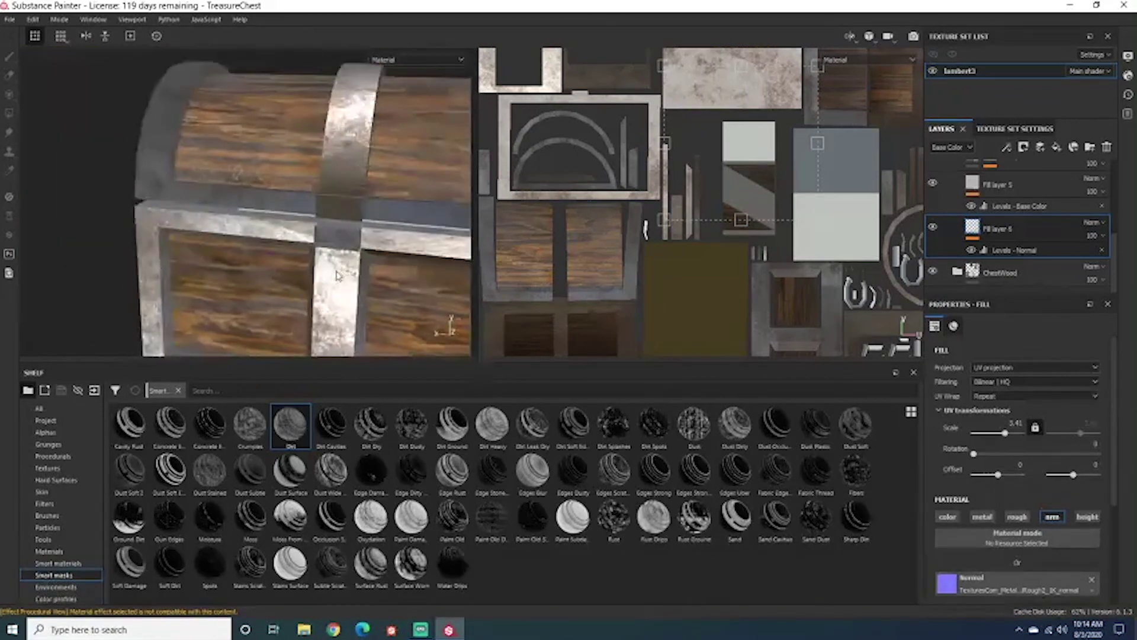
pyautogui.keyDown('alt'); pyautogui.moveTo(299, 218); pyautogui.dragTo(287, 190); pyautogui.keyUp('alt')
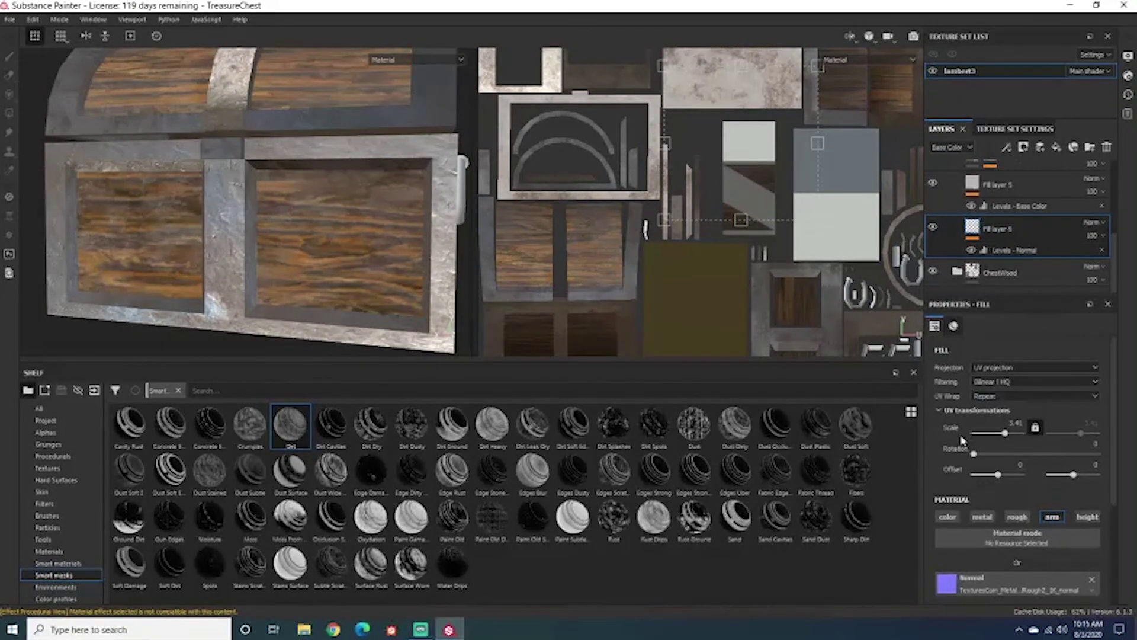
pyautogui.scroll(-3, 1065, 424)
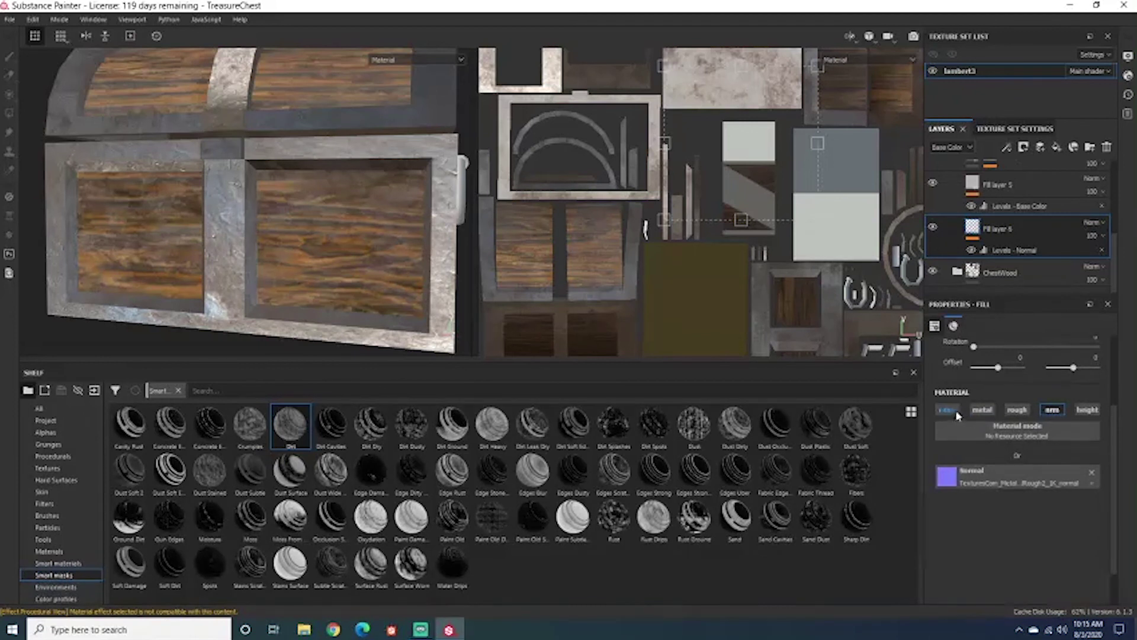
pyautogui.click(1052, 411)
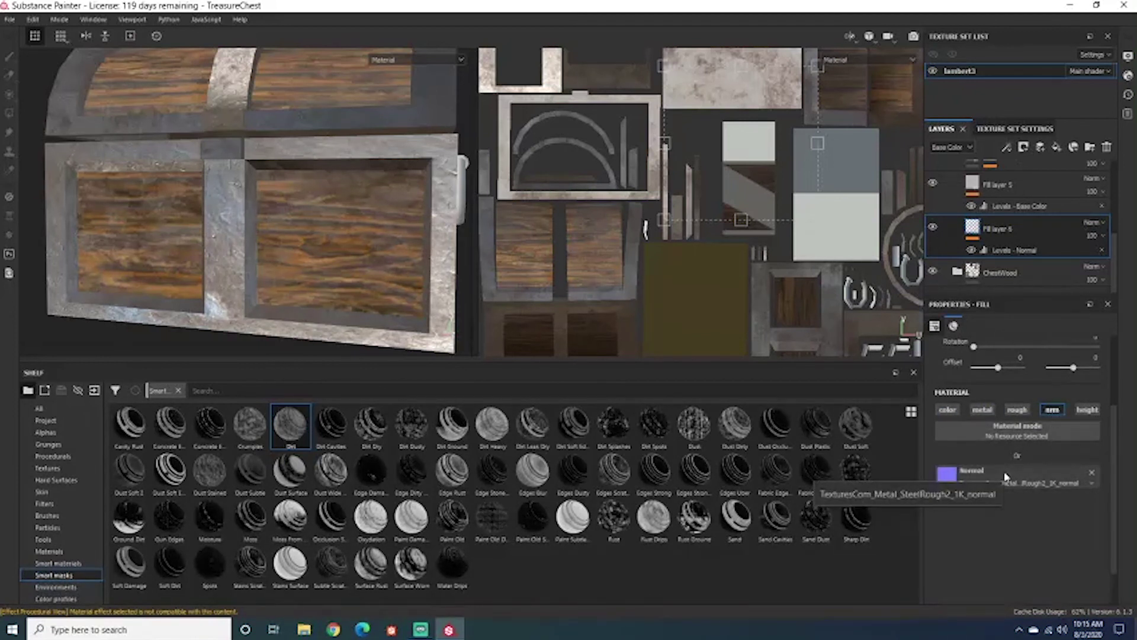
pyautogui.click(947, 477)
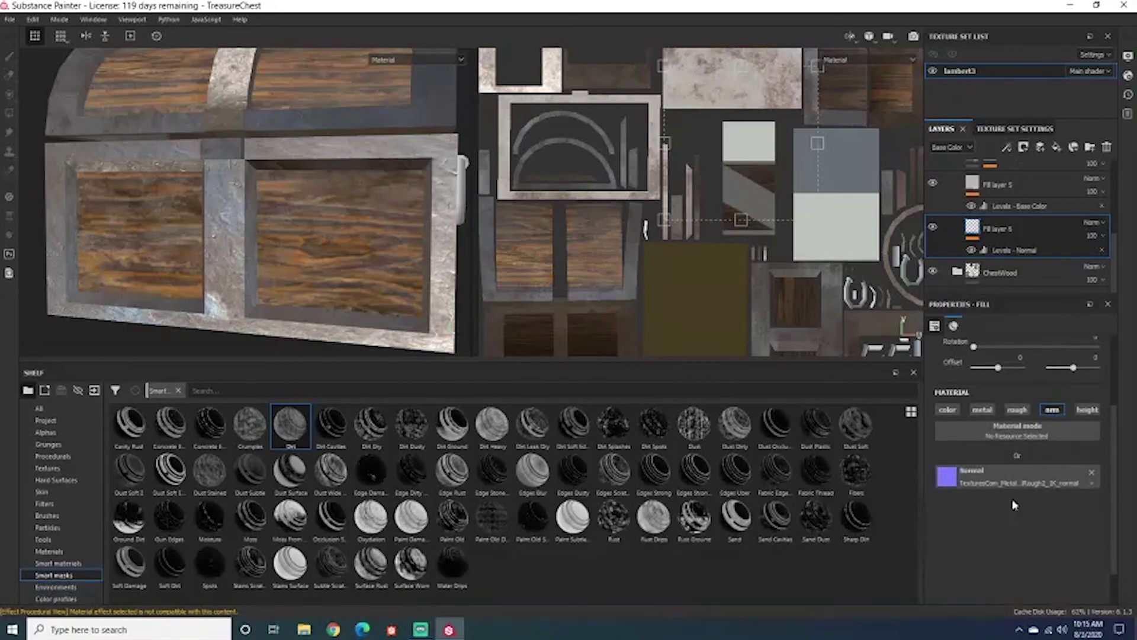
pyautogui.scroll(2, 507, 254)
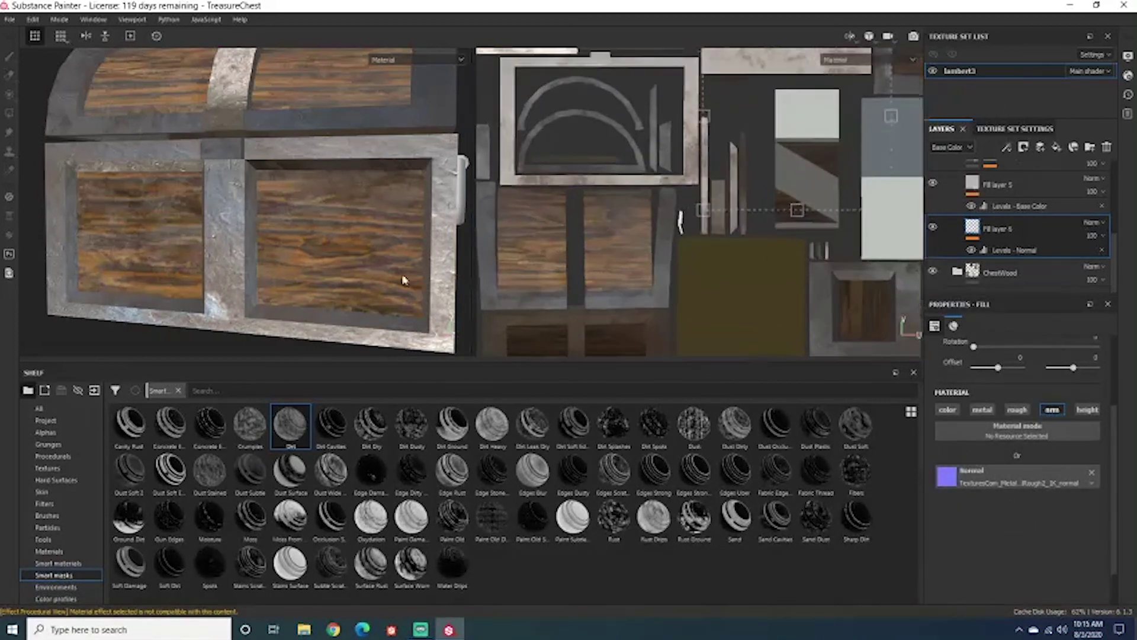
pyautogui.scroll(-3, 401, 282)
pyautogui.scroll(1, 392, 260)
pyautogui.keyDown('alt'); pyautogui.moveTo(393, 261); pyautogui.dragTo(338, 259); pyautogui.keyUp('alt')
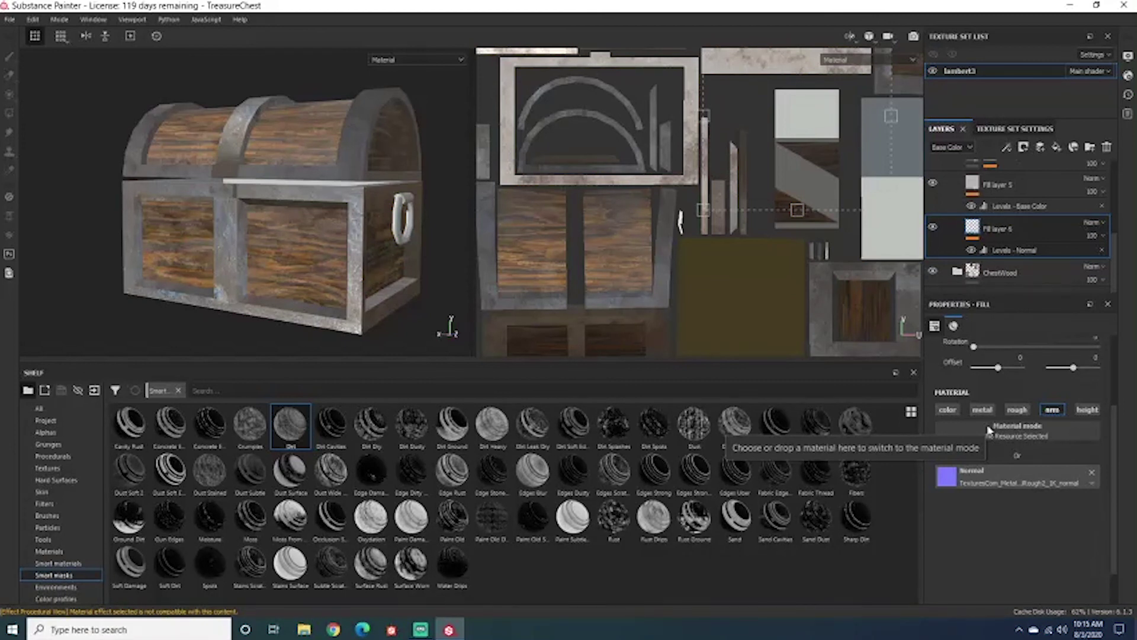
# Try removing the TexturesCom_Metal_SteelRough2_1K_normal texture from Fill layer 6, and undo the removal.
pyautogui.moveTo(261, 219)
pyautogui.keyDown('alt'); pyautogui.mouseDown()
pyautogui.moveTo(362, 184)
pyautogui.moveTo(249, 219)
pyautogui.mouseUp(); pyautogui.keyUp('alt')
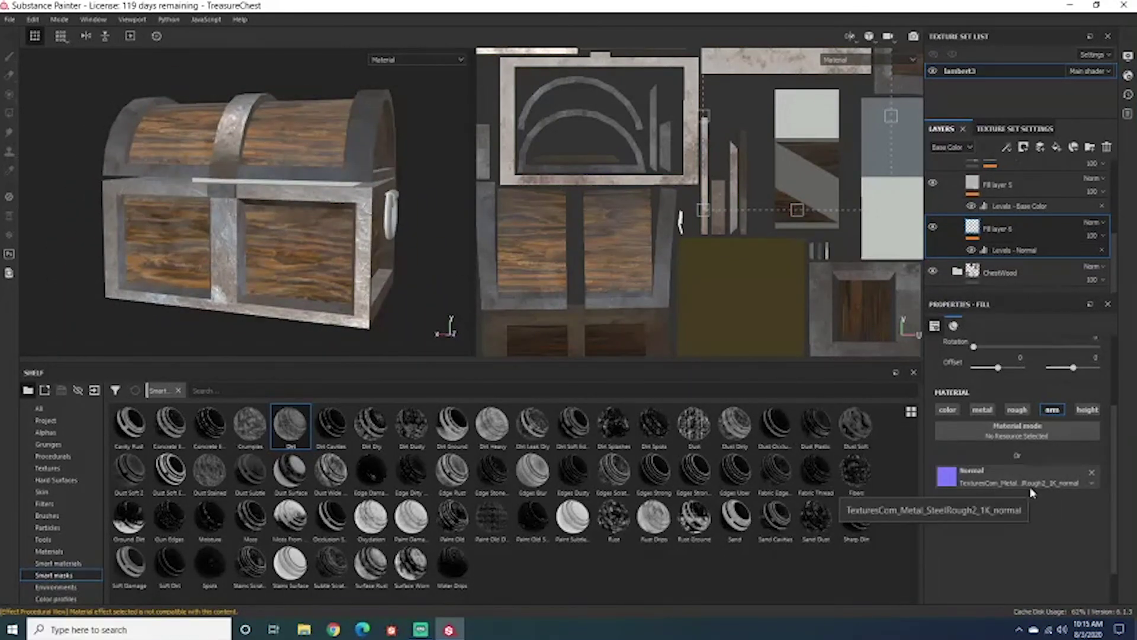
pyautogui.click(1092, 473)
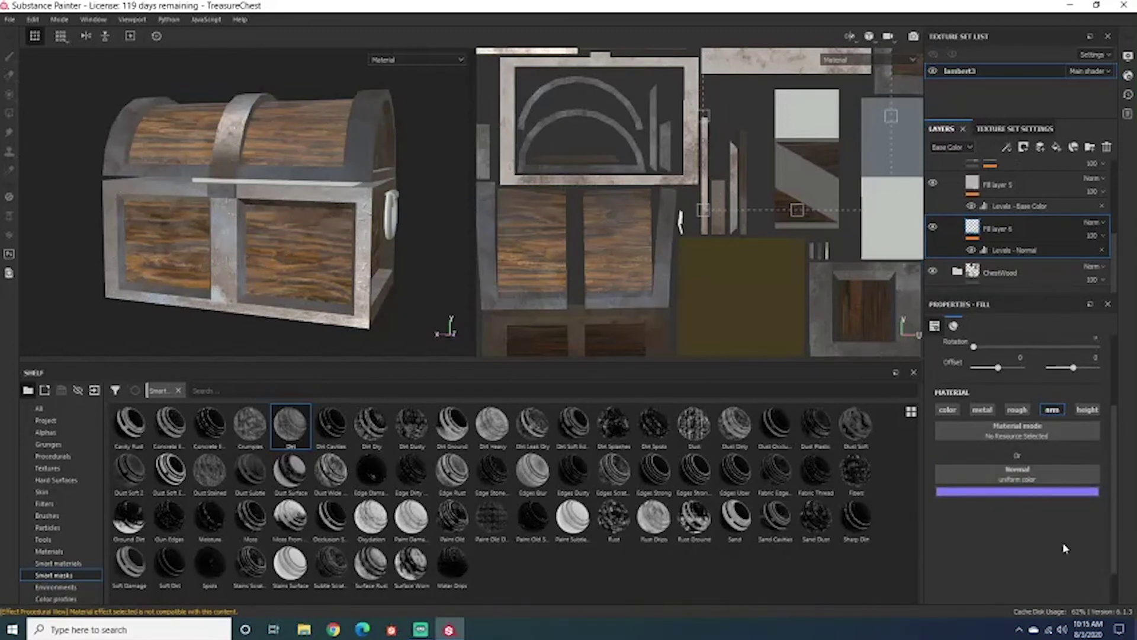
pyautogui.hotkey('ctrl', 'z')
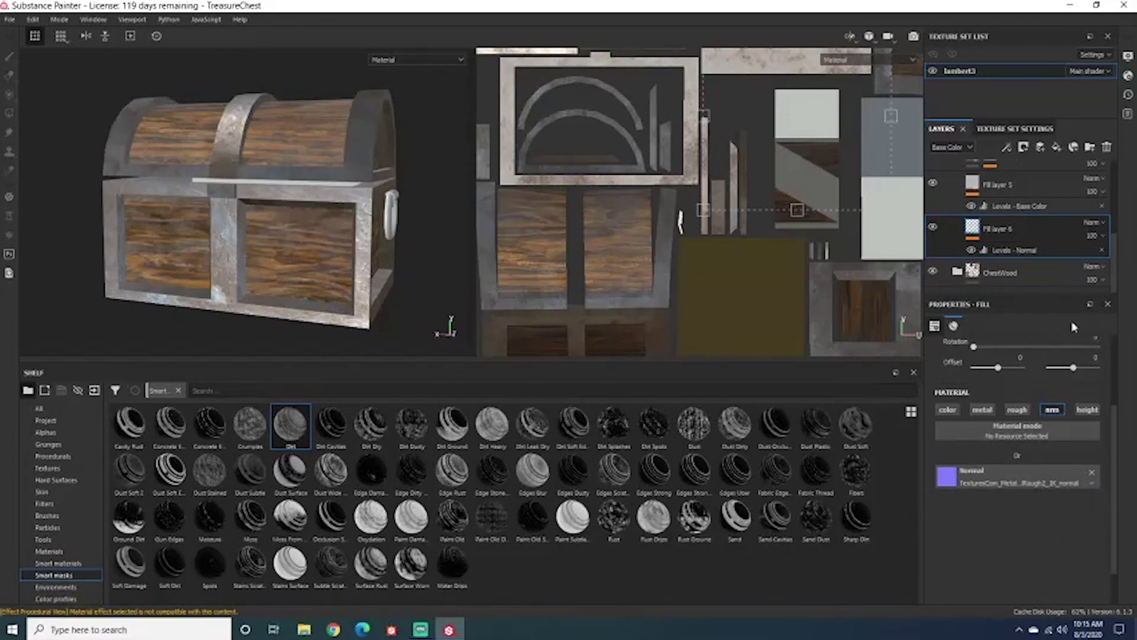
# Try switching Fill layer 6's Levels effect to Base Color and resetting its Normal midpoint to 1, and restore the previous Normal levels.
pyautogui.click(1023, 258)
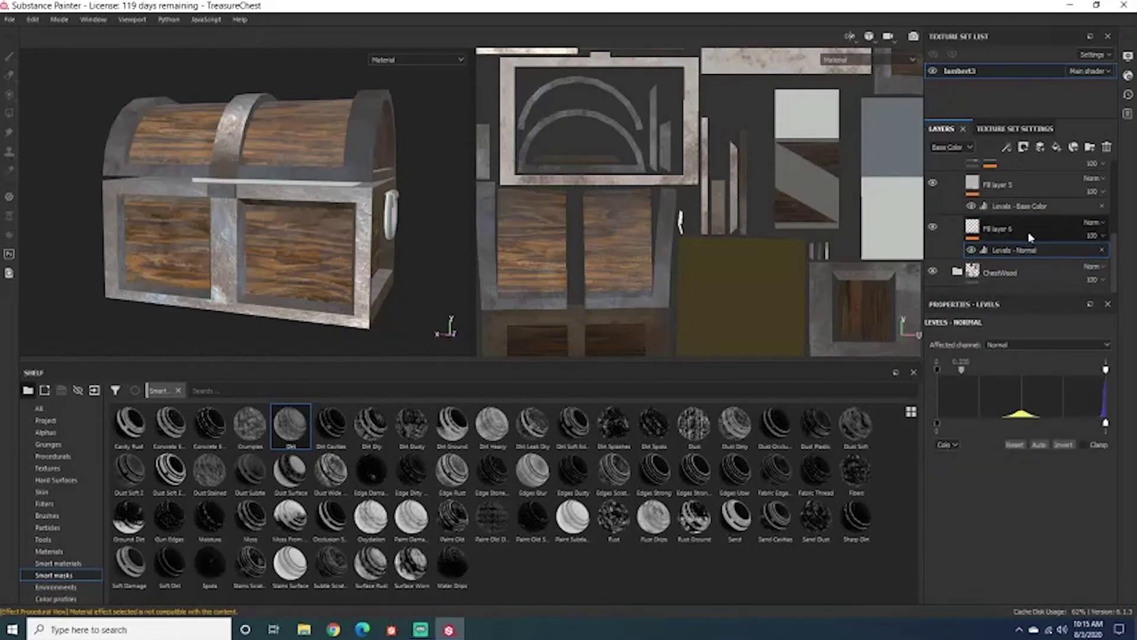
pyautogui.click(1019, 345)
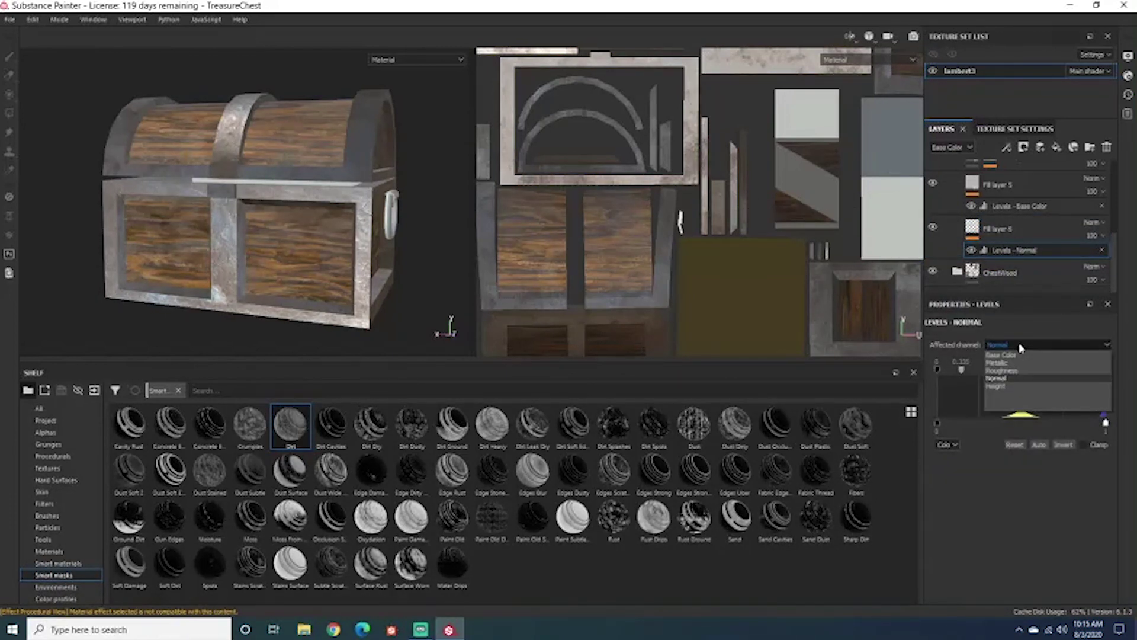
pyautogui.click(1017, 355)
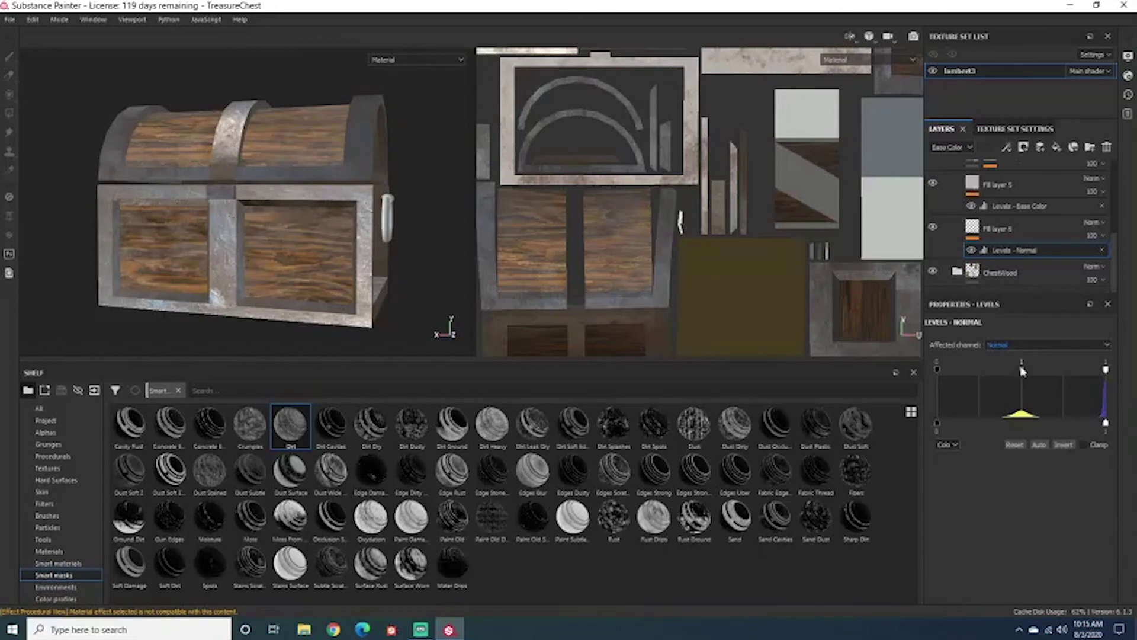
pyautogui.moveTo(1021, 371)
pyautogui.mouseDown()
pyautogui.moveTo(1054, 373)
pyautogui.moveTo(1020, 378)
pyautogui.mouseUp()
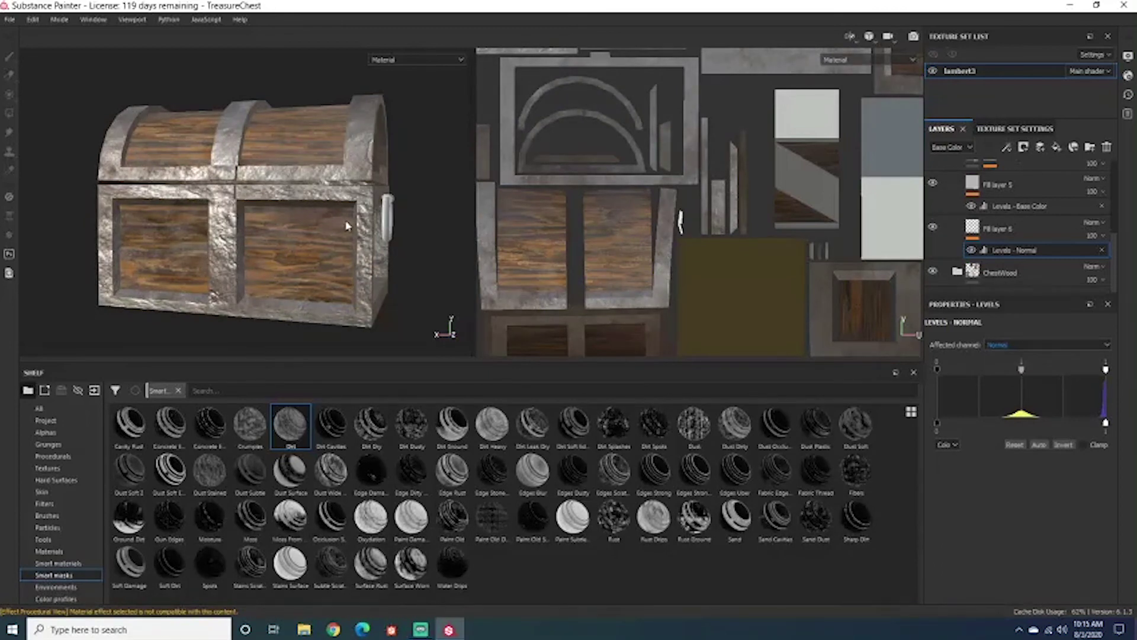
pyautogui.hotkey('ctrl', 'z')
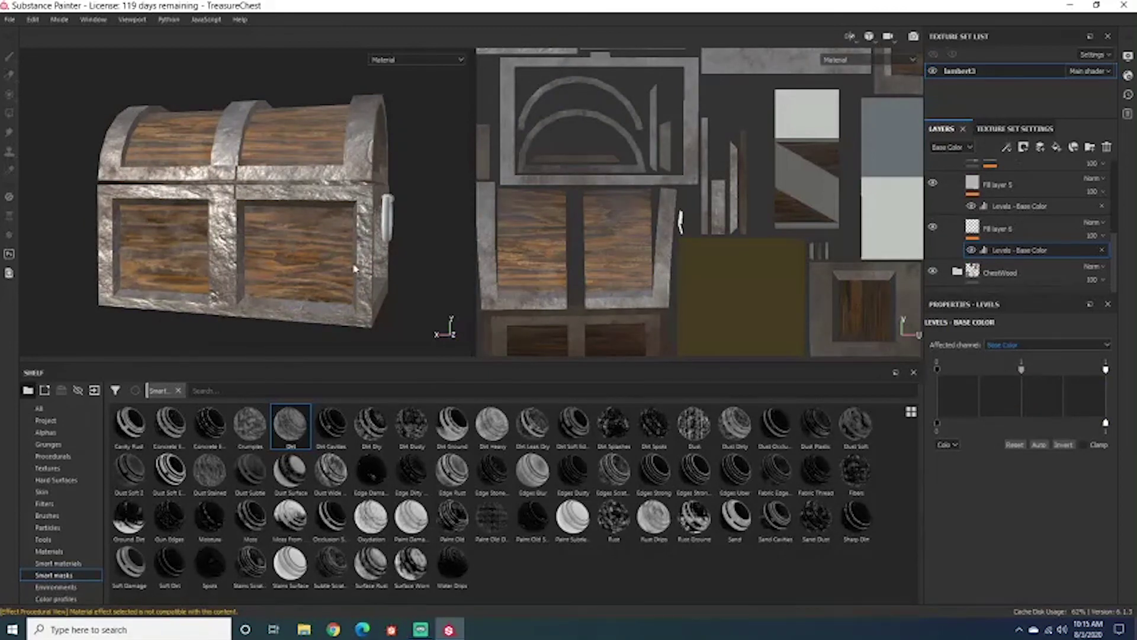
pyautogui.hotkey('ctrl', 'y')
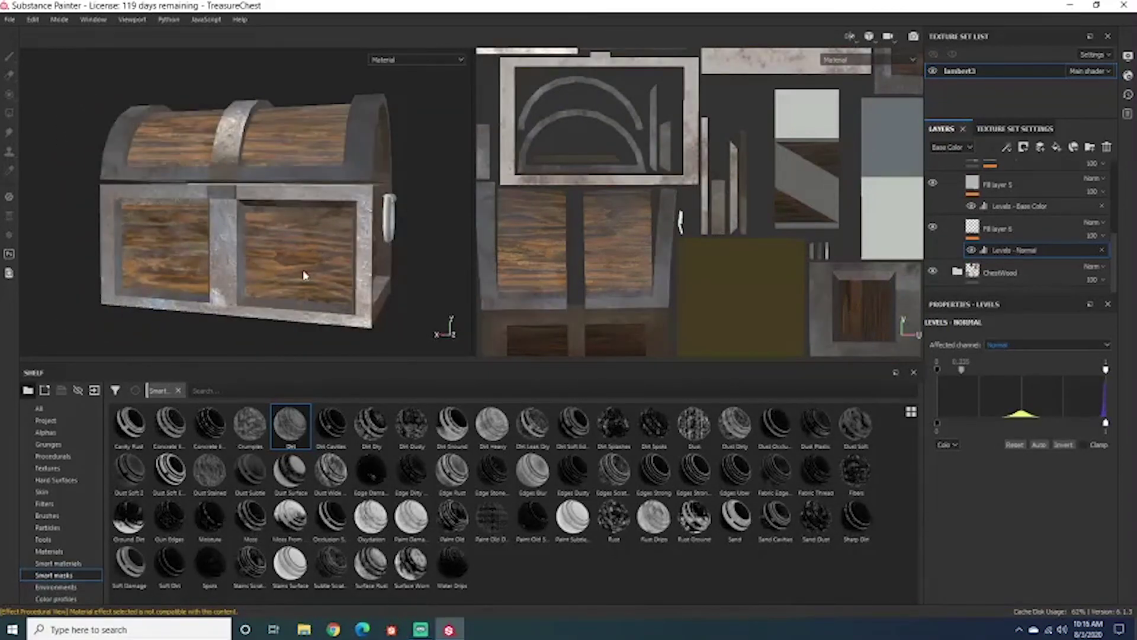
# Examine the metal trim on the chest's front and lid from several angles and distances.
pyautogui.scroll(5, 216, 263)
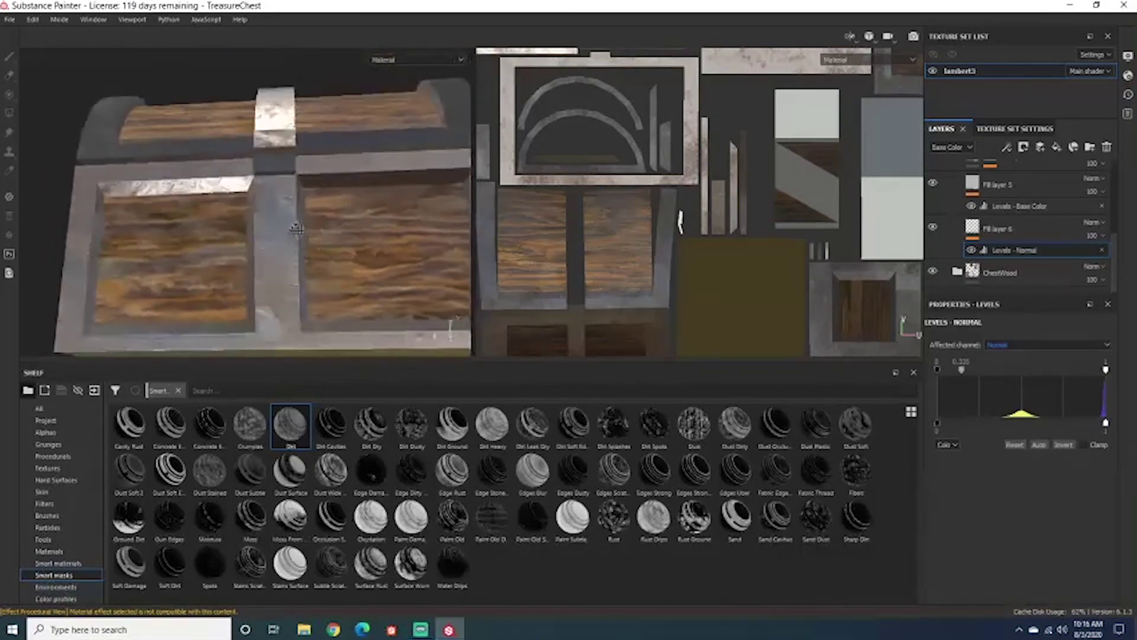
pyautogui.keyDown('alt'); pyautogui.moveTo(268, 278); pyautogui.dragTo(322, 259); pyautogui.keyUp('alt')
pyautogui.scroll(-2, 319, 265)
pyautogui.scroll(-2, 319, 265)
pyautogui.scroll(2, 1046, 230)
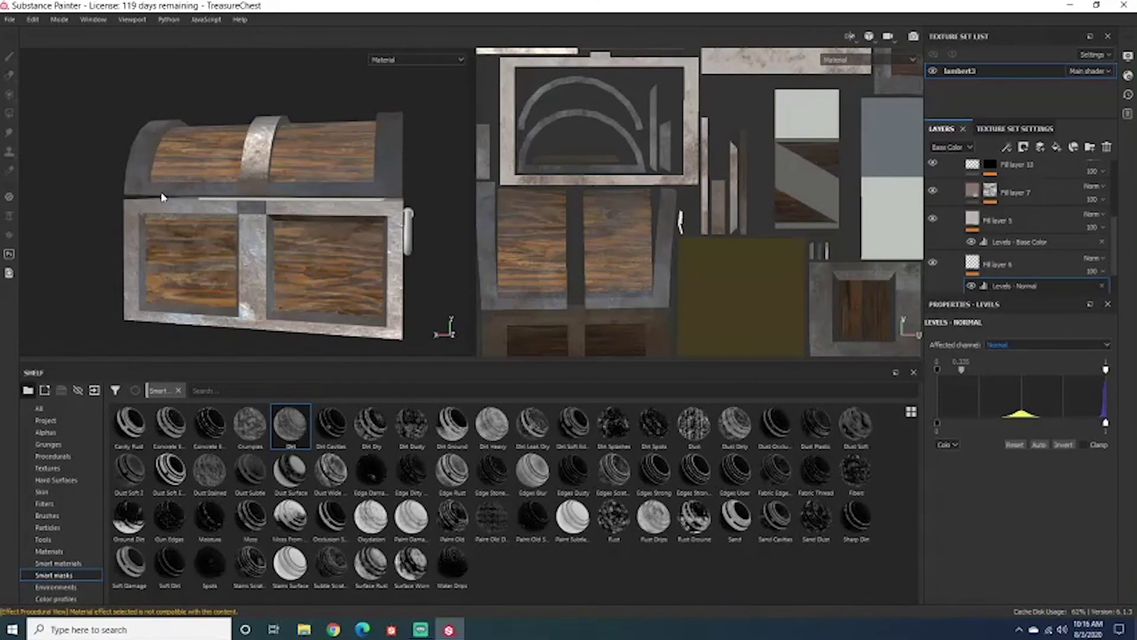
pyautogui.keyDown('alt'); pyautogui.moveTo(428, 271); pyautogui.dragTo(387, 263); pyautogui.keyUp('alt')
pyautogui.scroll(-3, 263, 214)
pyautogui.scroll(6, 263, 213)
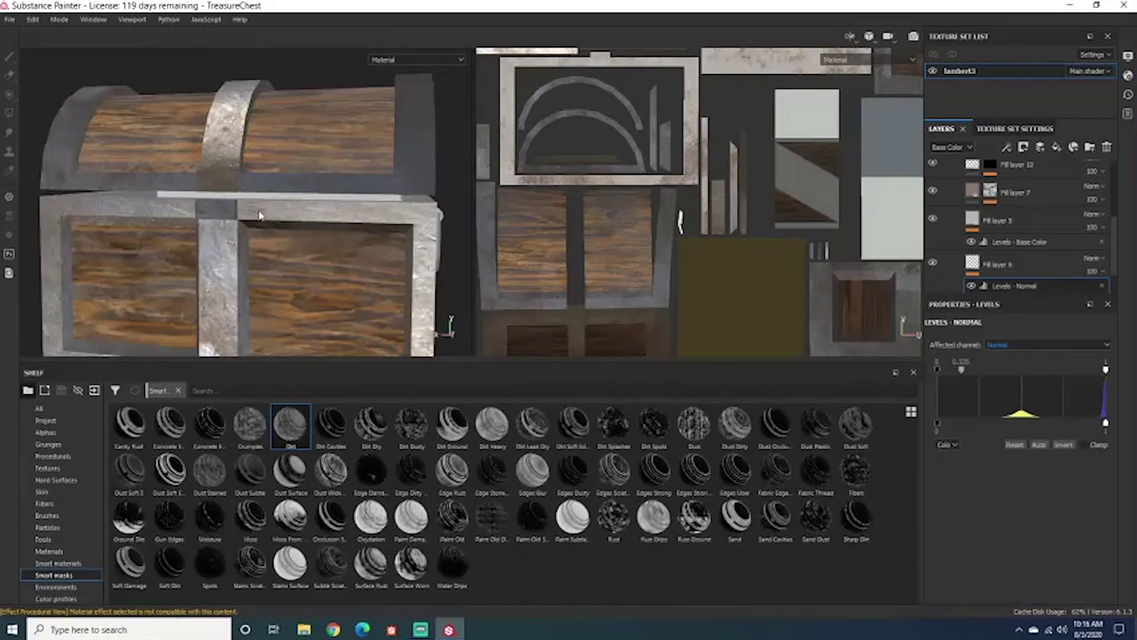
pyautogui.keyDown('alt'); pyautogui.moveTo(309, 137); pyautogui.dragTo(252, 155); pyautogui.keyUp('alt')
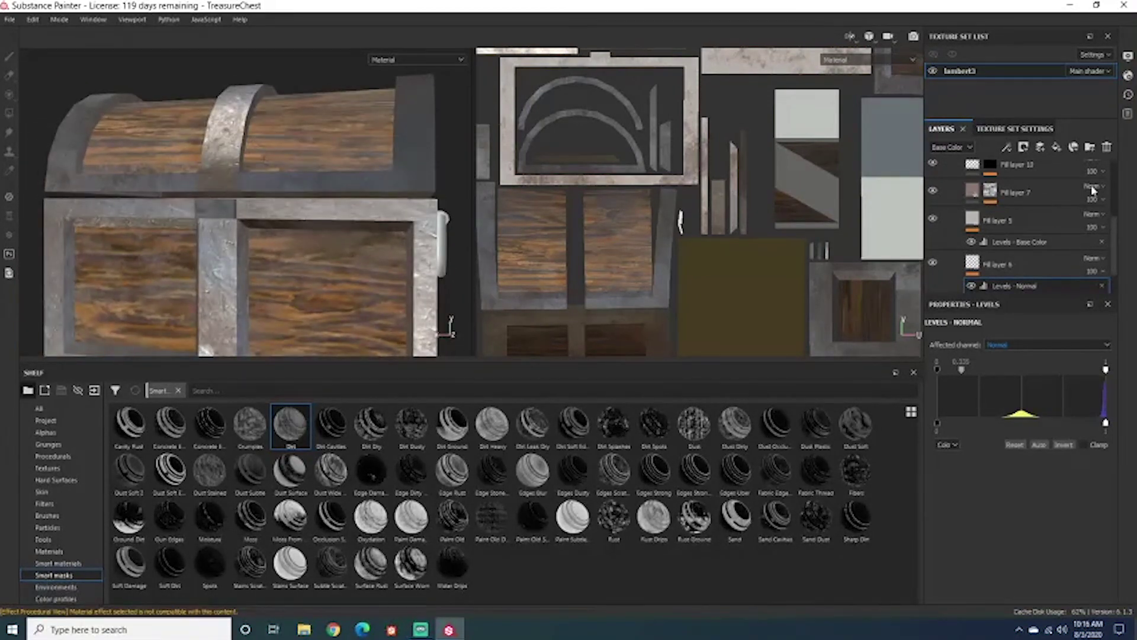
# Examine Fill layer 7, its mask's grunge effect and the available grunge textures.
pyautogui.scroll(2, 1049, 210)
pyautogui.click(1056, 232)
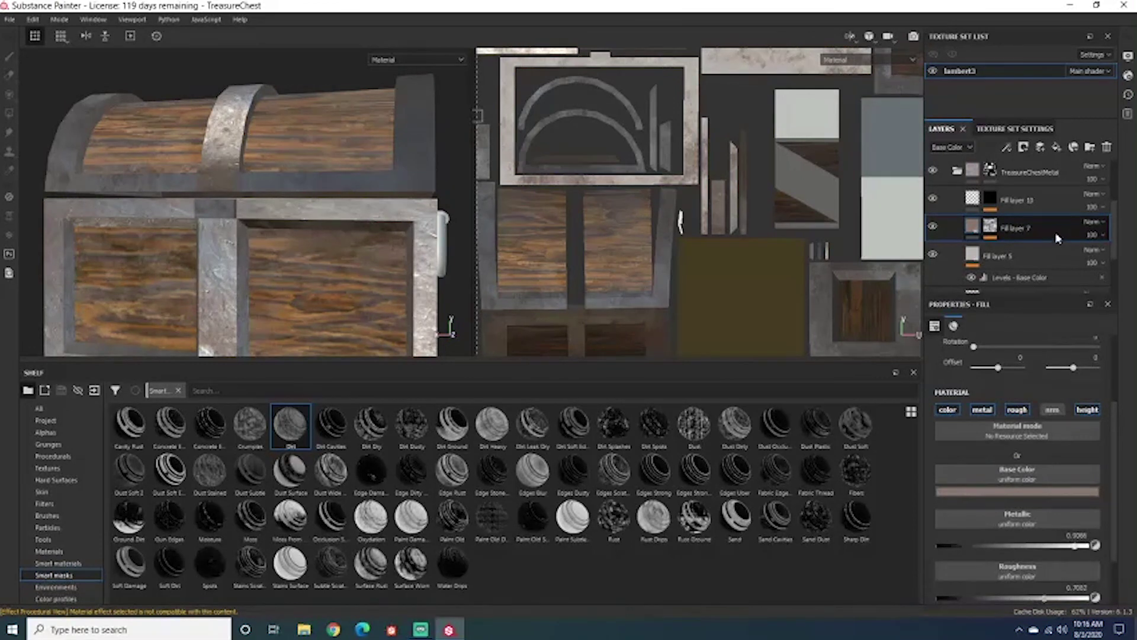
pyautogui.click(991, 234)
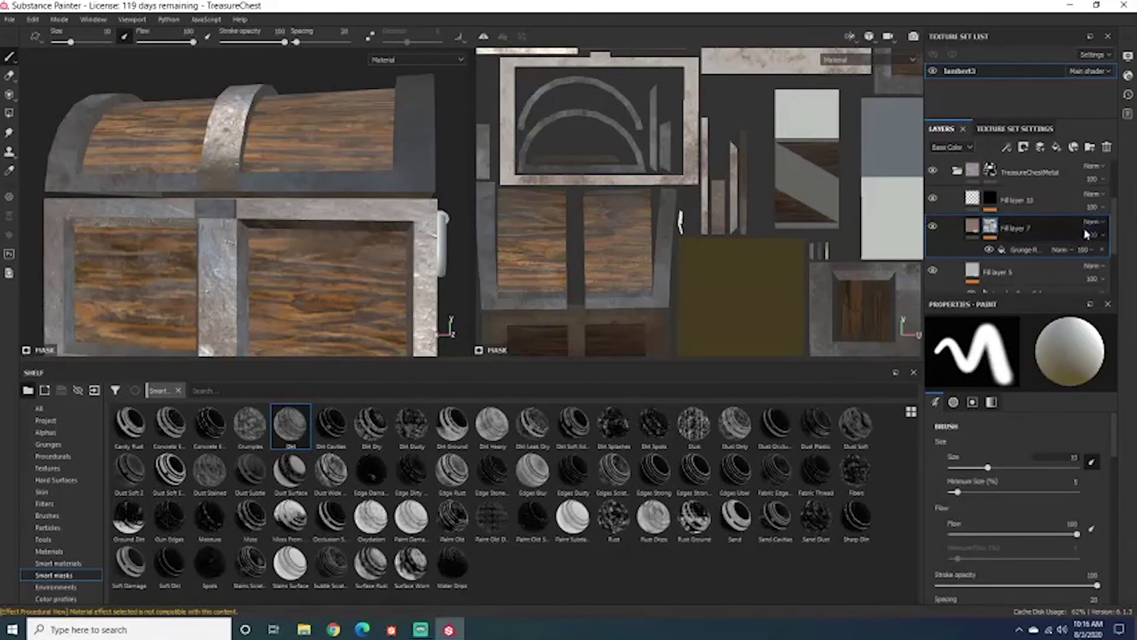
pyautogui.click(1018, 251)
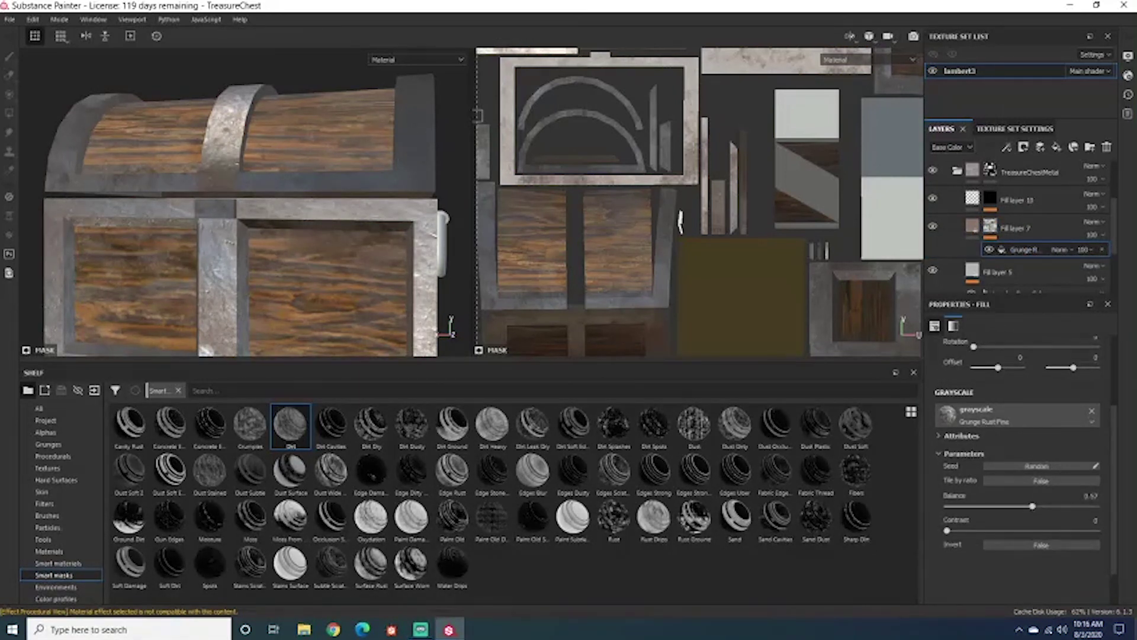
pyautogui.click(1074, 223)
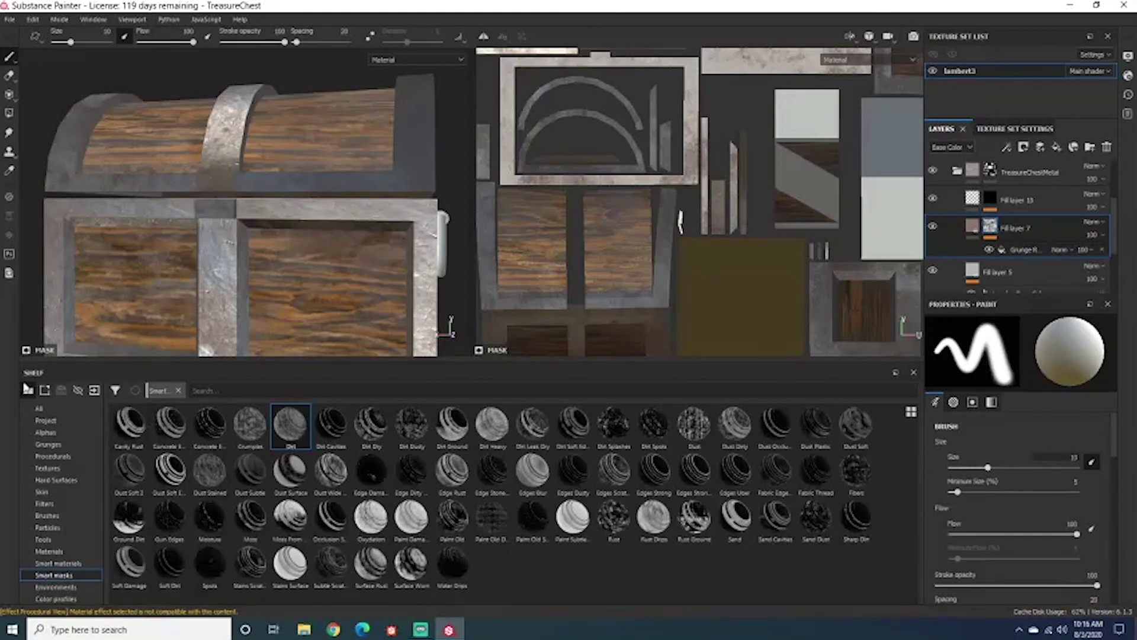
pyautogui.click(70, 446)
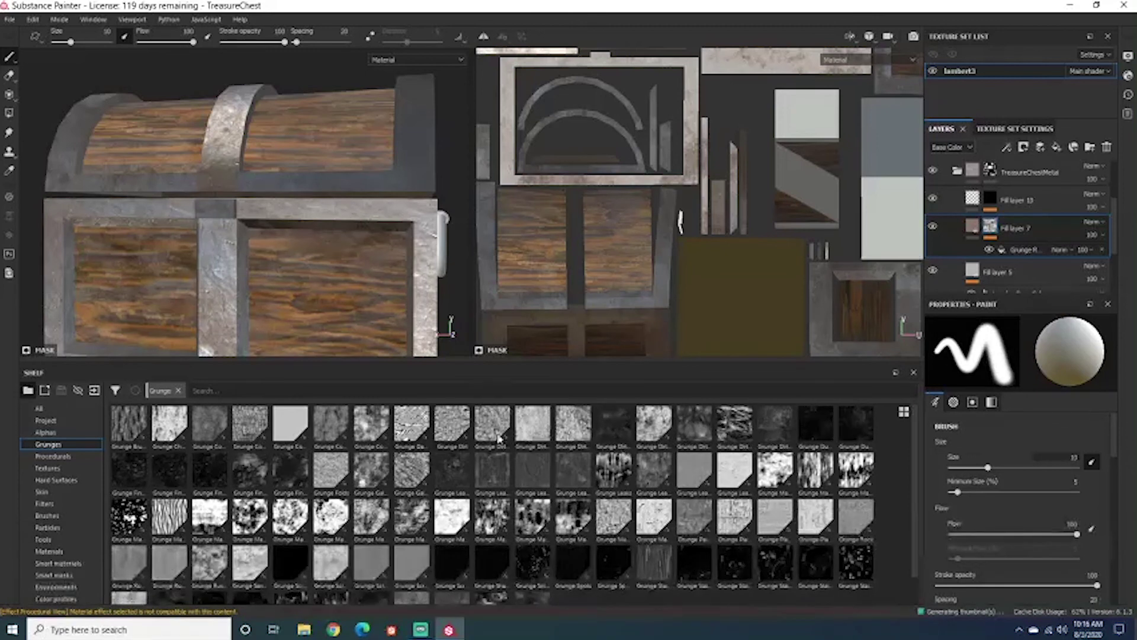
pyautogui.scroll(-1, 832, 492)
pyautogui.scroll(1, 826, 493)
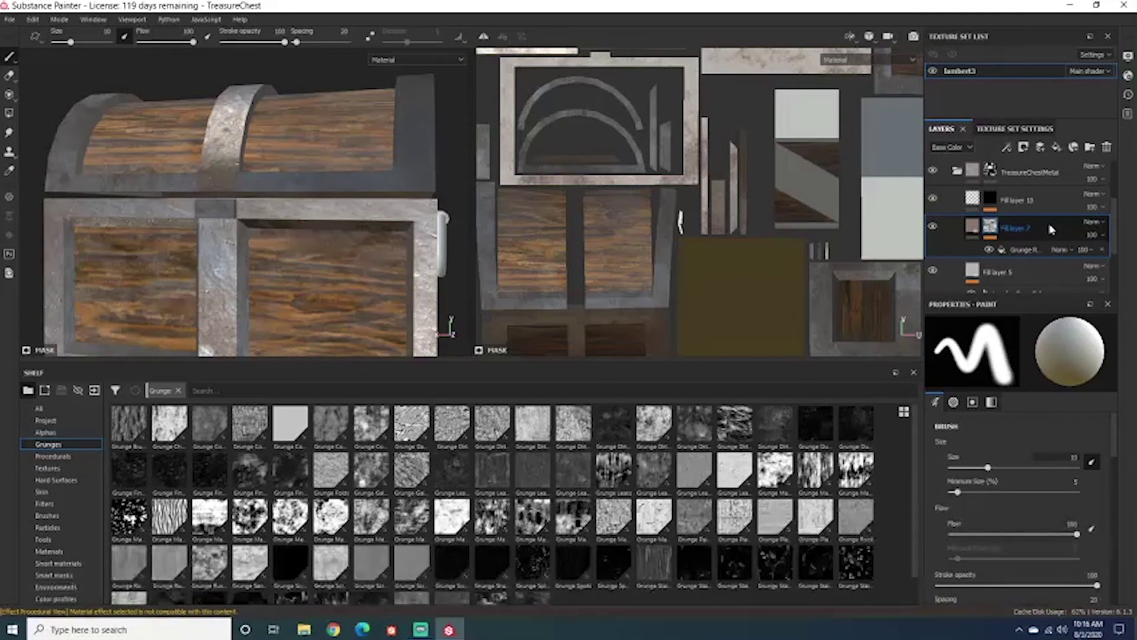
# Duplicate Fill layer 7 and hide the lower of the two copies.
pyautogui.hotkey('ctrl', 'd')
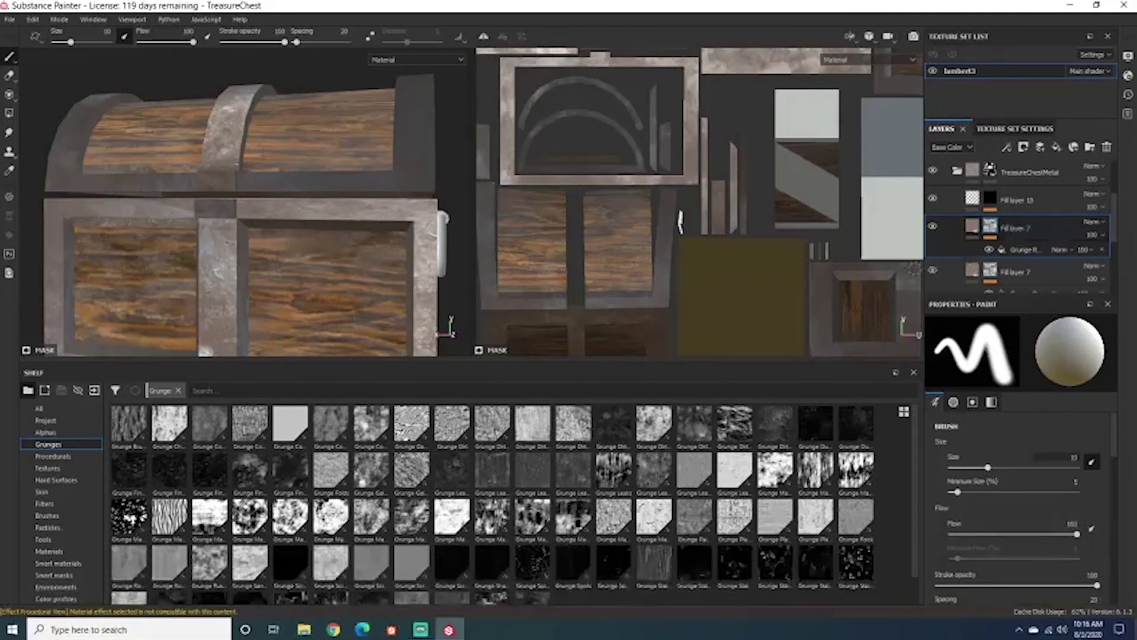
pyautogui.click(933, 270)
pyautogui.click(933, 271)
pyautogui.scroll(-1, 1070, 268)
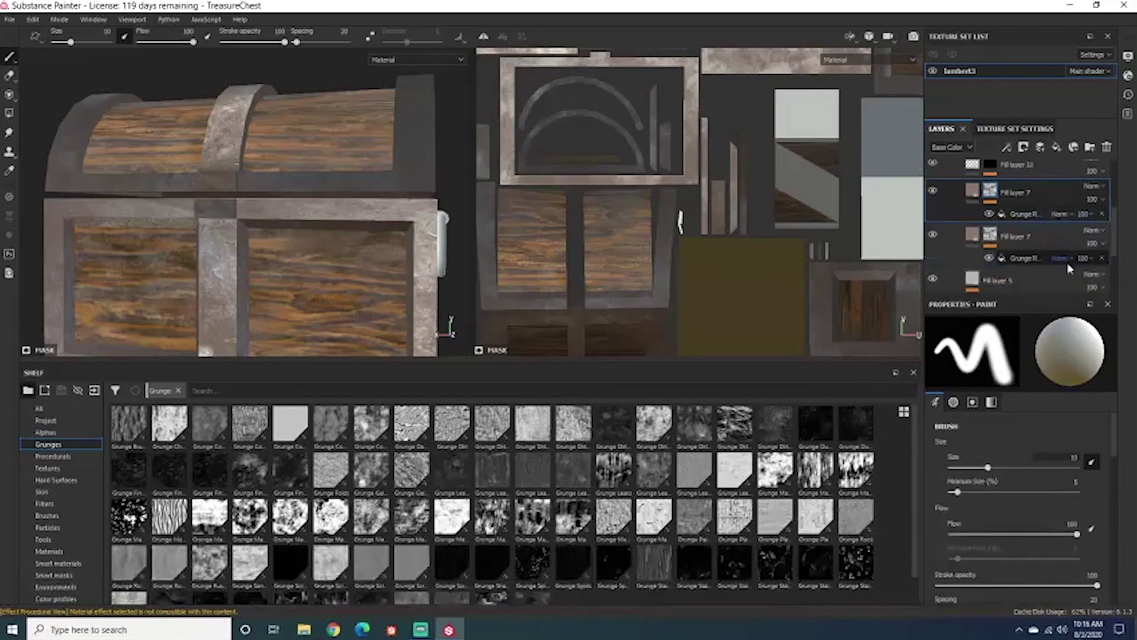
pyautogui.click(1040, 254)
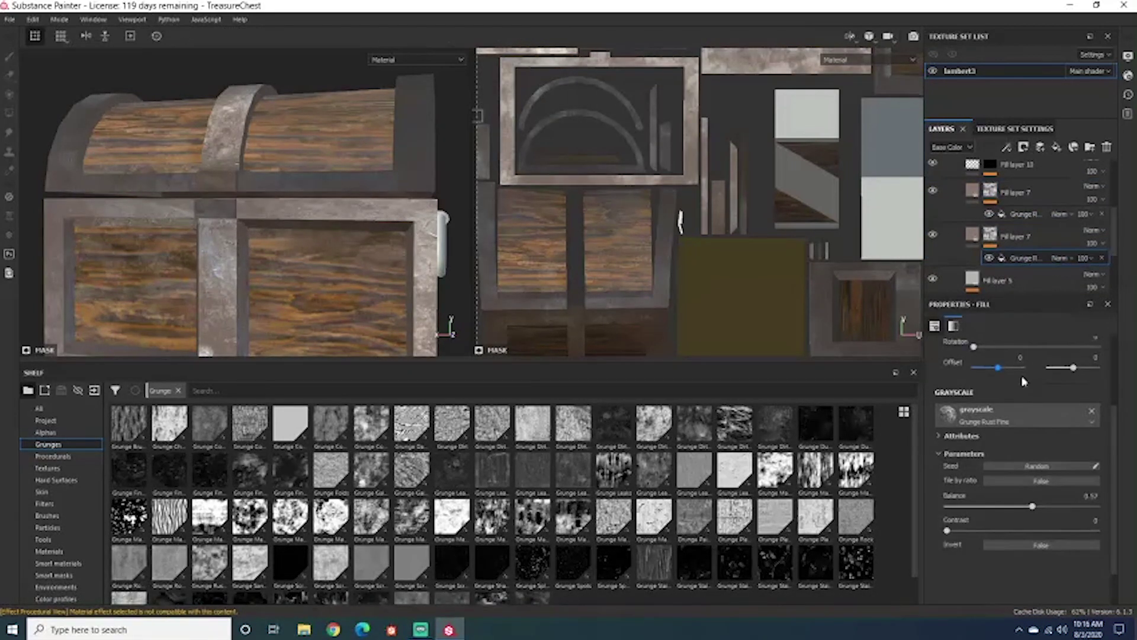
pyautogui.click(933, 236)
# Remove the grunge effect from the upper Fill layer 7's mask, leaving the mask plain black.
pyautogui.scroll(1, 960, 237)
pyautogui.moveTo(1094, 259); pyautogui.dragTo(1043, 277)
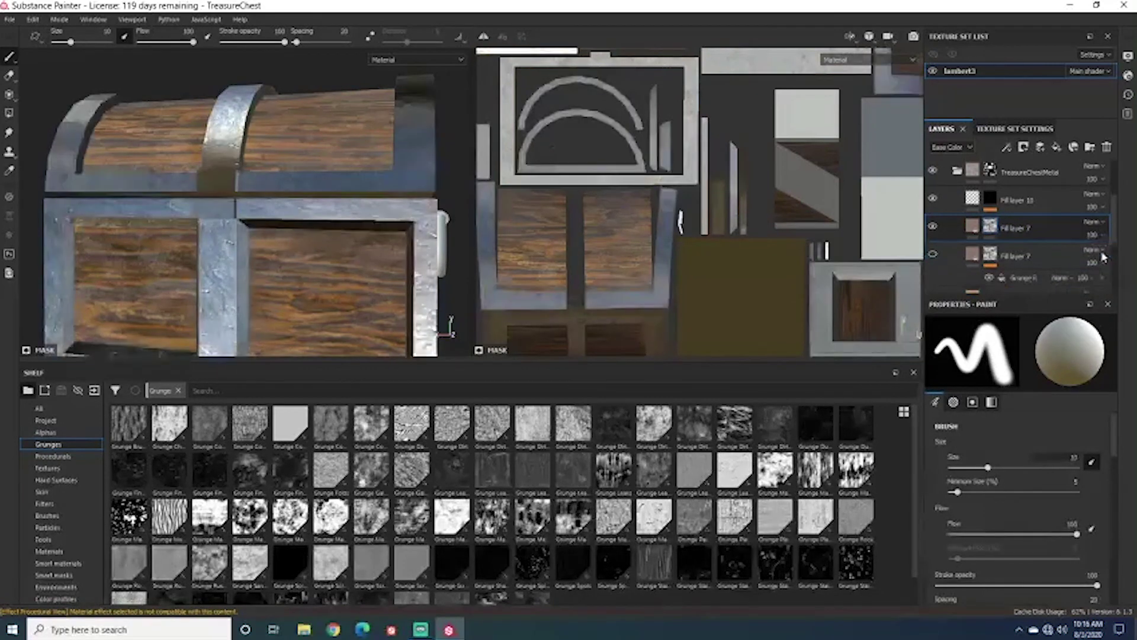
pyautogui.keyDown('alt'); pyautogui.moveTo(381, 182); pyautogui.dragTo(335, 181); pyautogui.keyUp('alt')
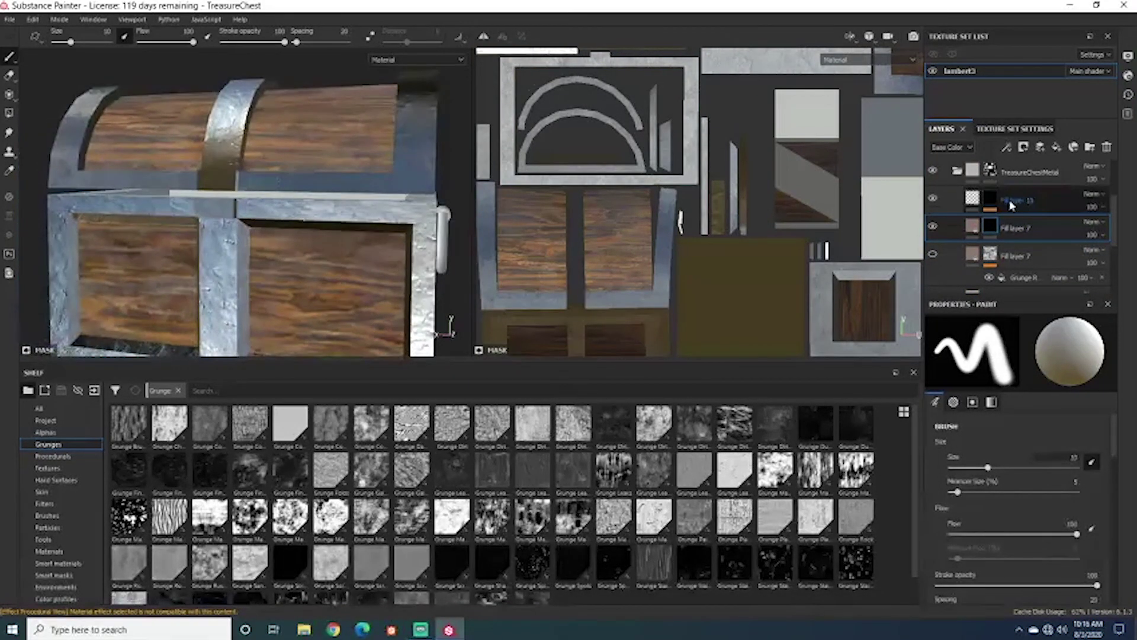
pyautogui.click(972, 225)
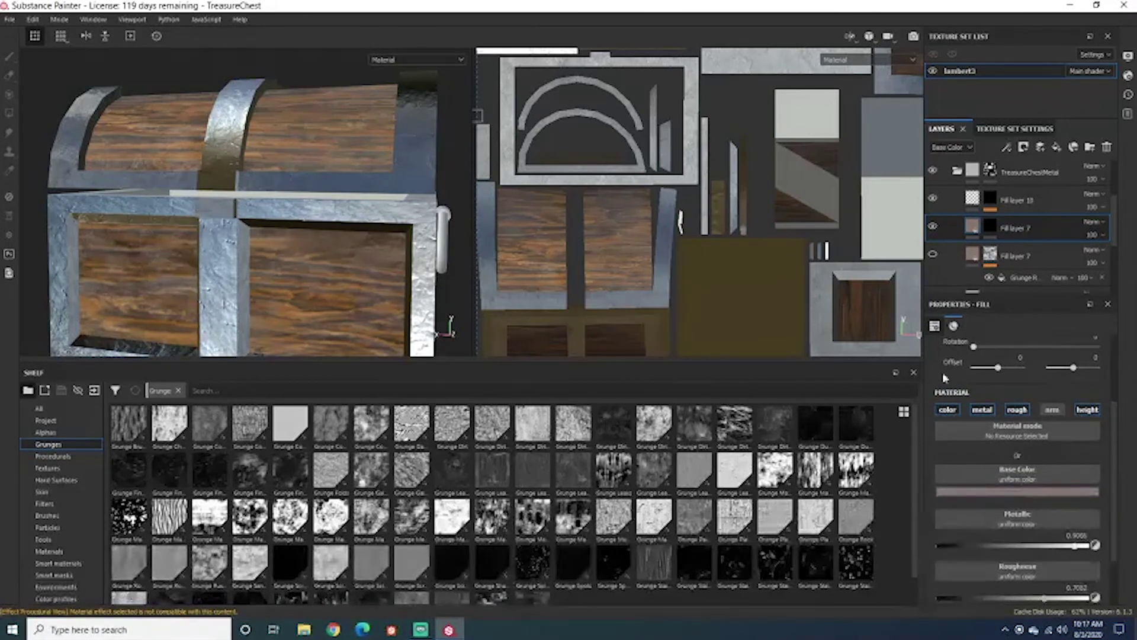
pyautogui.keyDown('alt'); pyautogui.moveTo(418, 221); pyautogui.dragTo(401, 219); pyautogui.keyUp('alt')
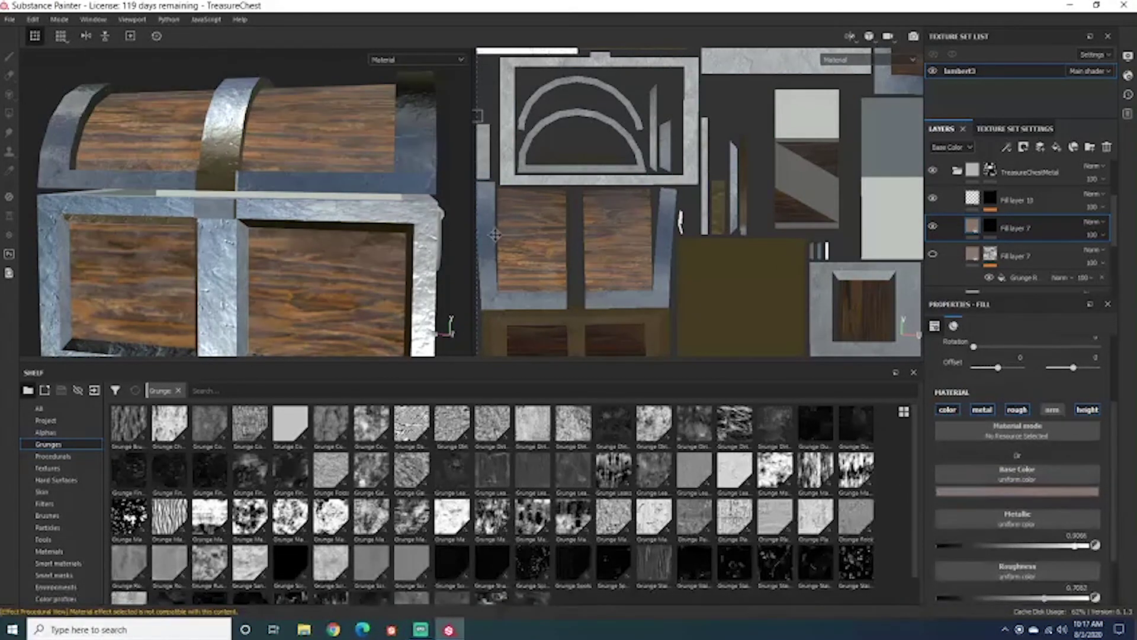
pyautogui.scroll(-3, 297, 215)
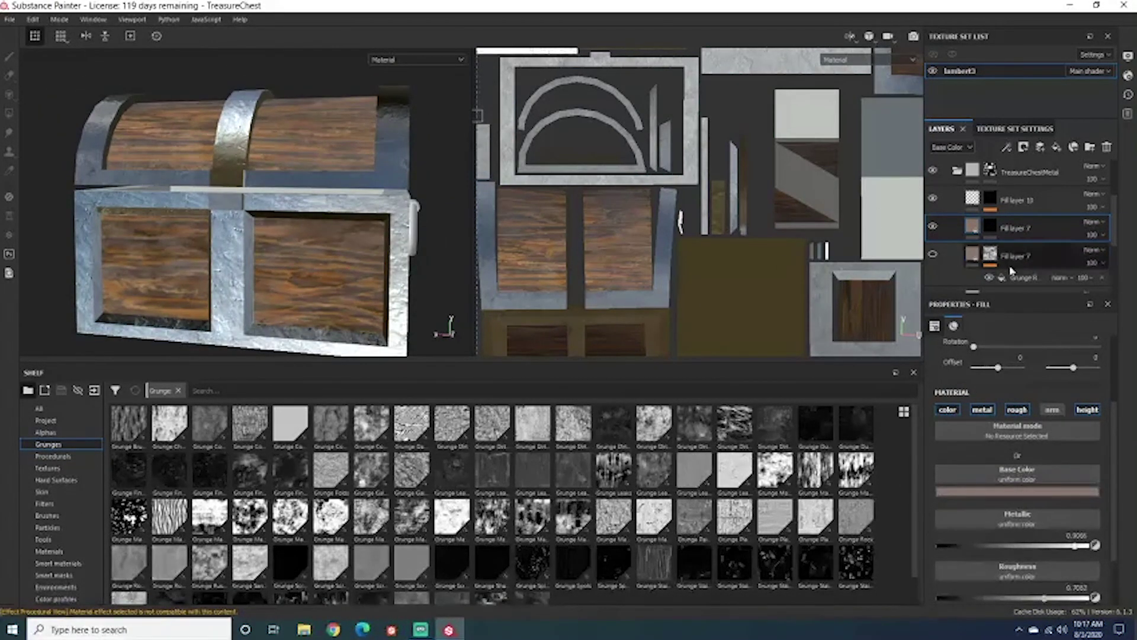
# Add a fill effect to the black mask of the upper Fill layer 7.
pyautogui.click(993, 230)
pyautogui.rightClick(996, 232)
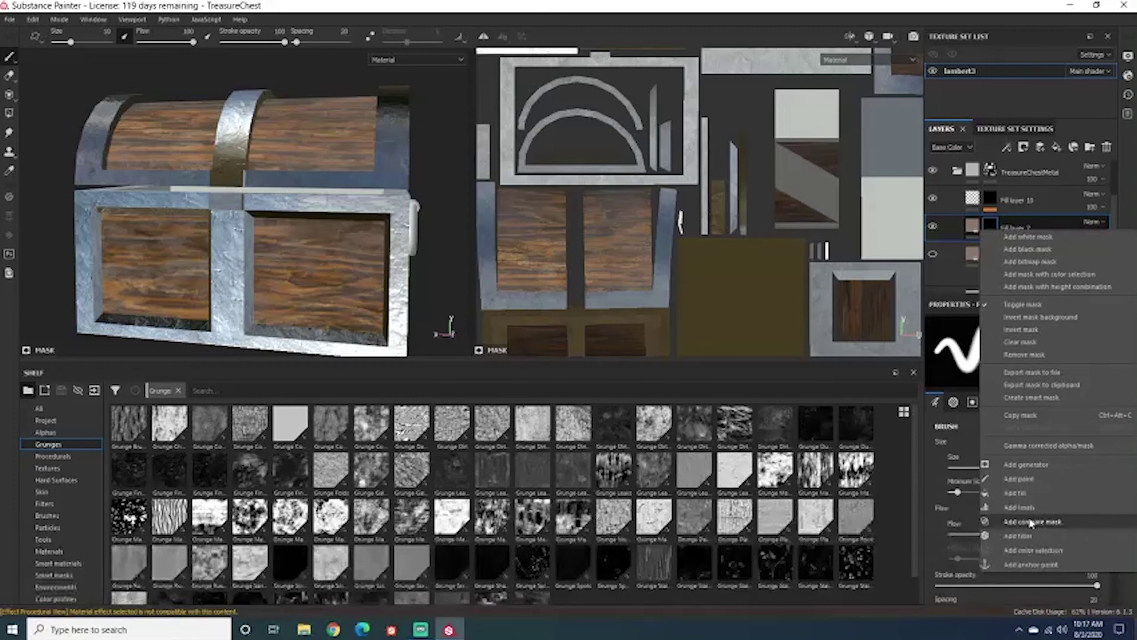
pyautogui.click(1044, 493)
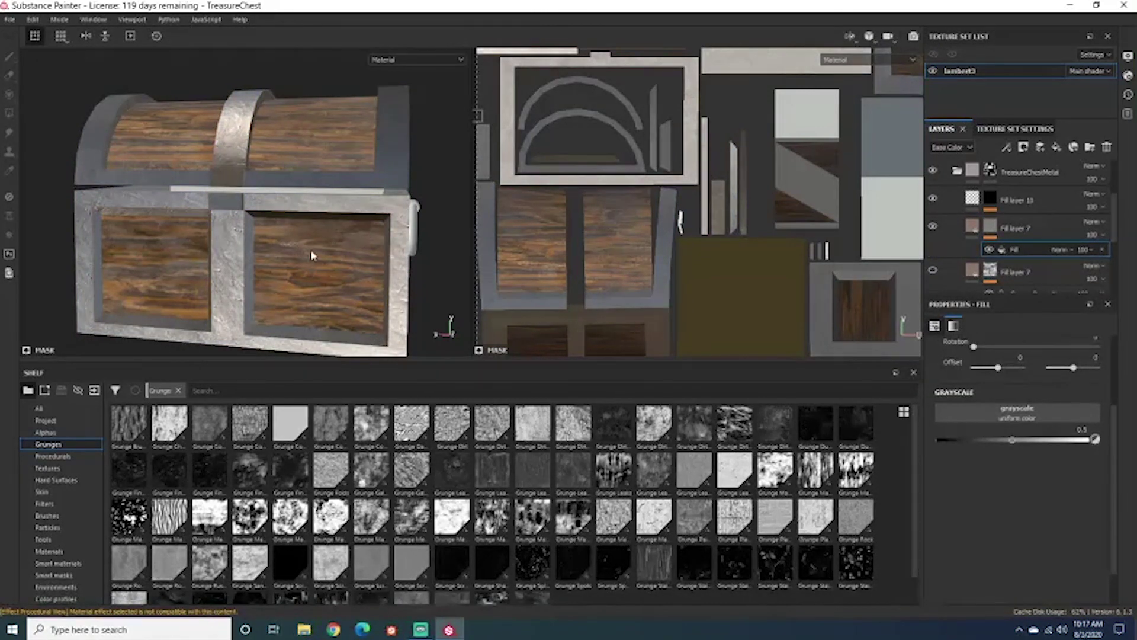
pyautogui.keyDown('alt'); pyautogui.moveTo(290, 240); pyautogui.dragTo(270, 254); pyautogui.keyUp('alt')
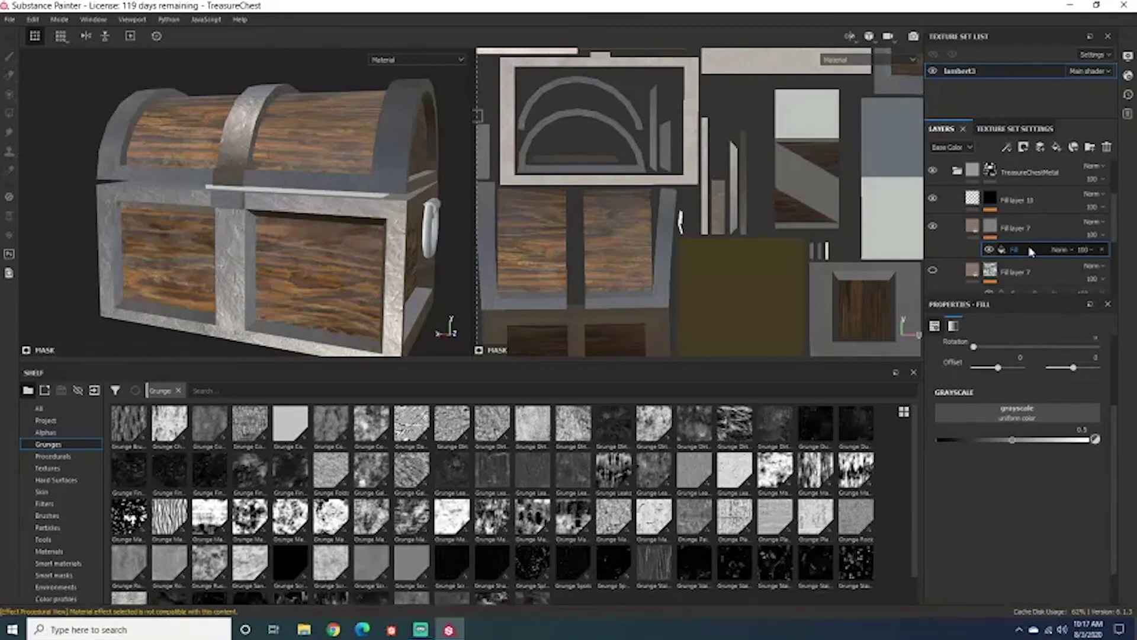
pyautogui.click(1014, 229)
pyautogui.click(1018, 250)
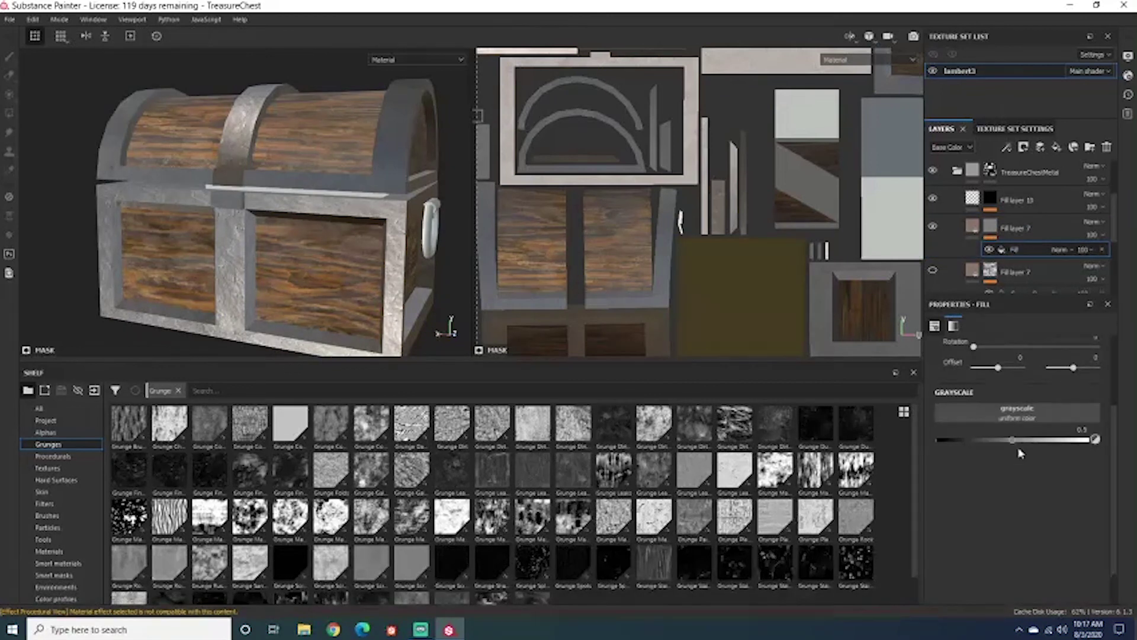
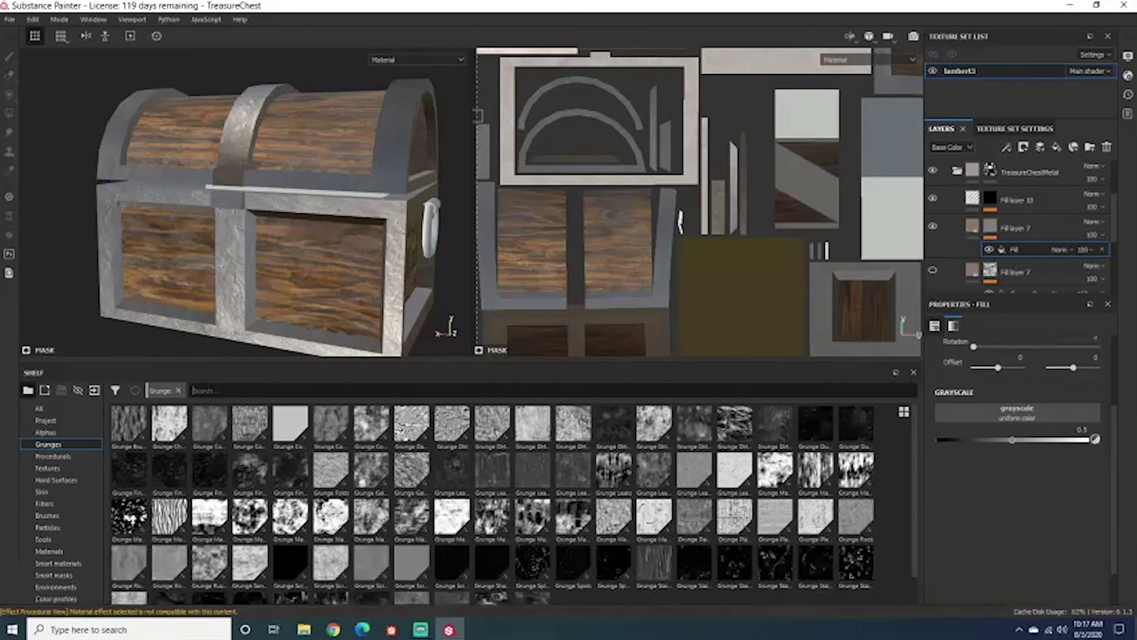
# Search the grunges for "rust" and assign Grunge Rust Fine as the grayscale of the mask's fill effect.
pyautogui.write('rust')
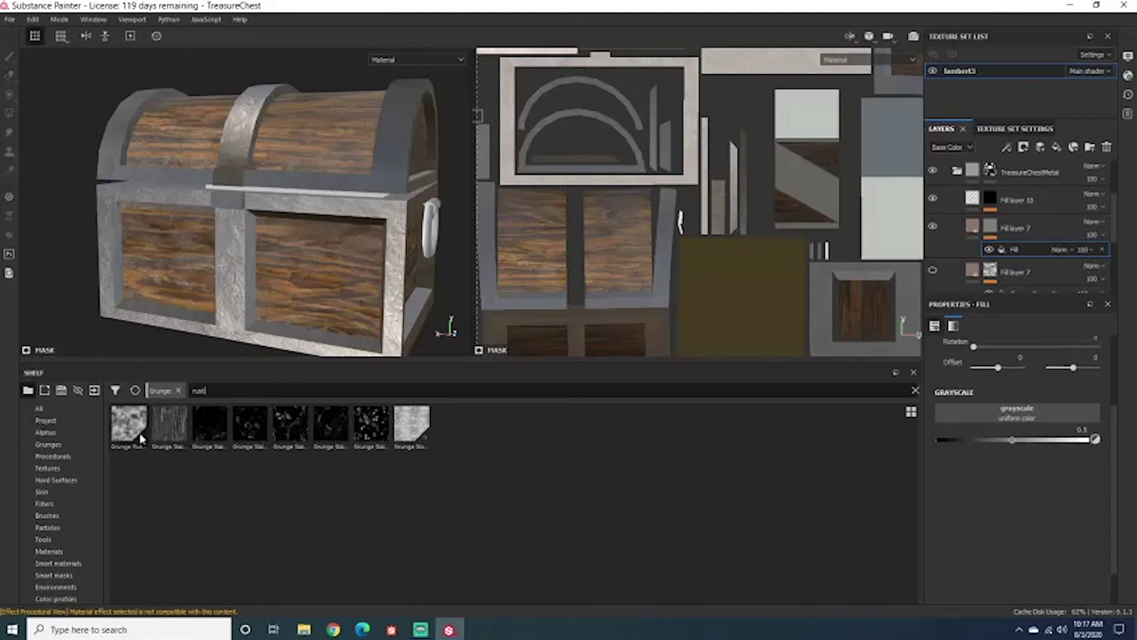
pyautogui.moveTo(141, 438)
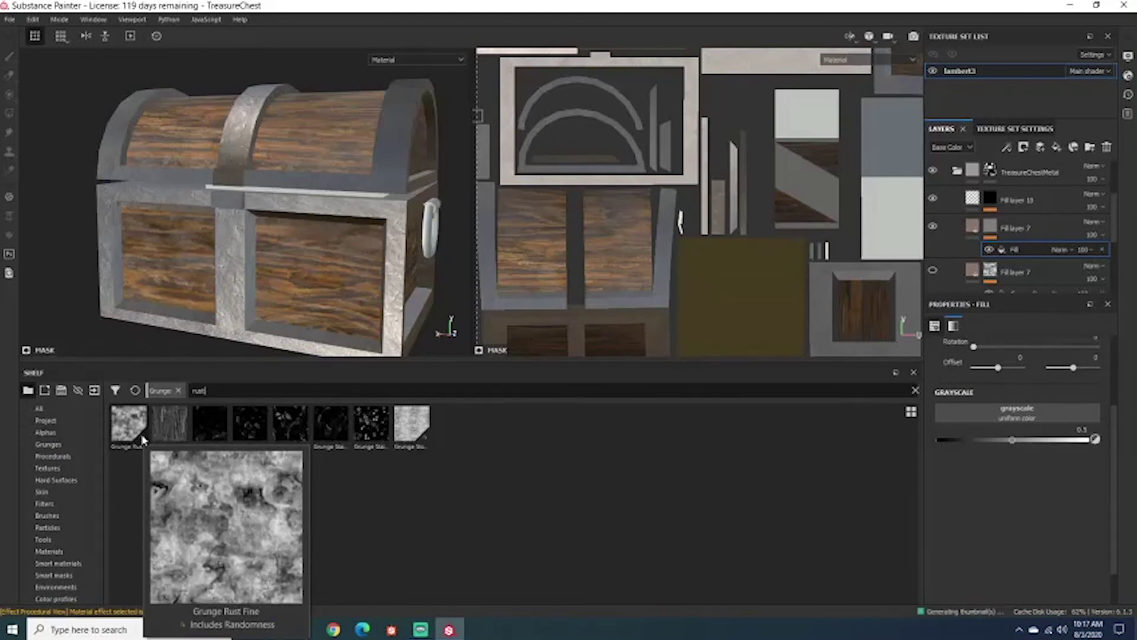
pyautogui.moveTo(126, 432); pyautogui.dragTo(989, 420)
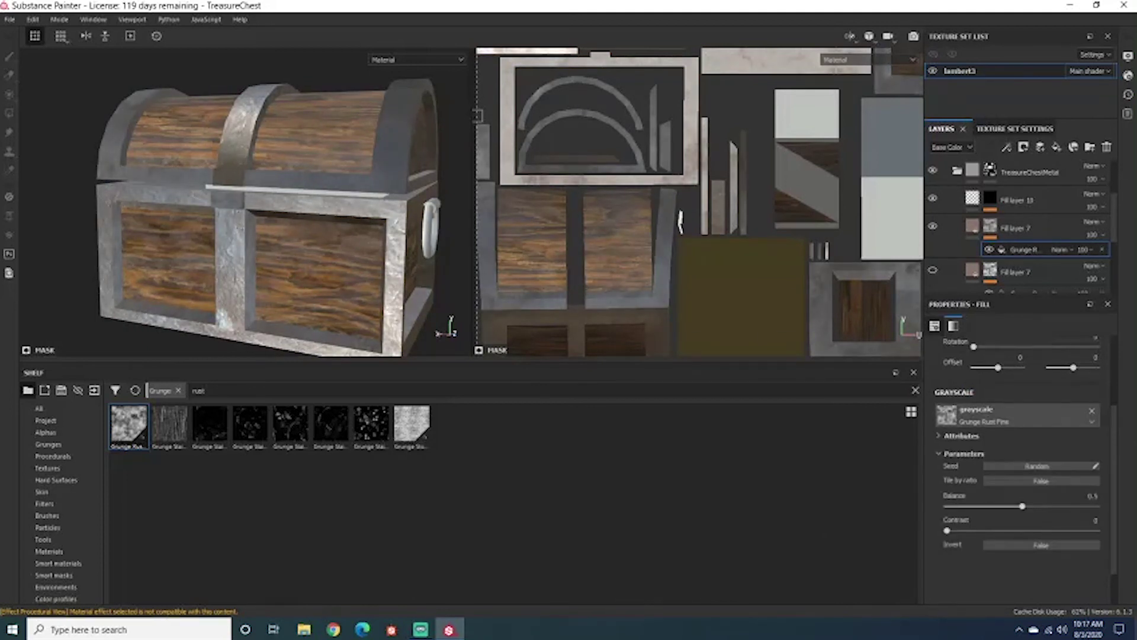
pyautogui.click(1092, 413)
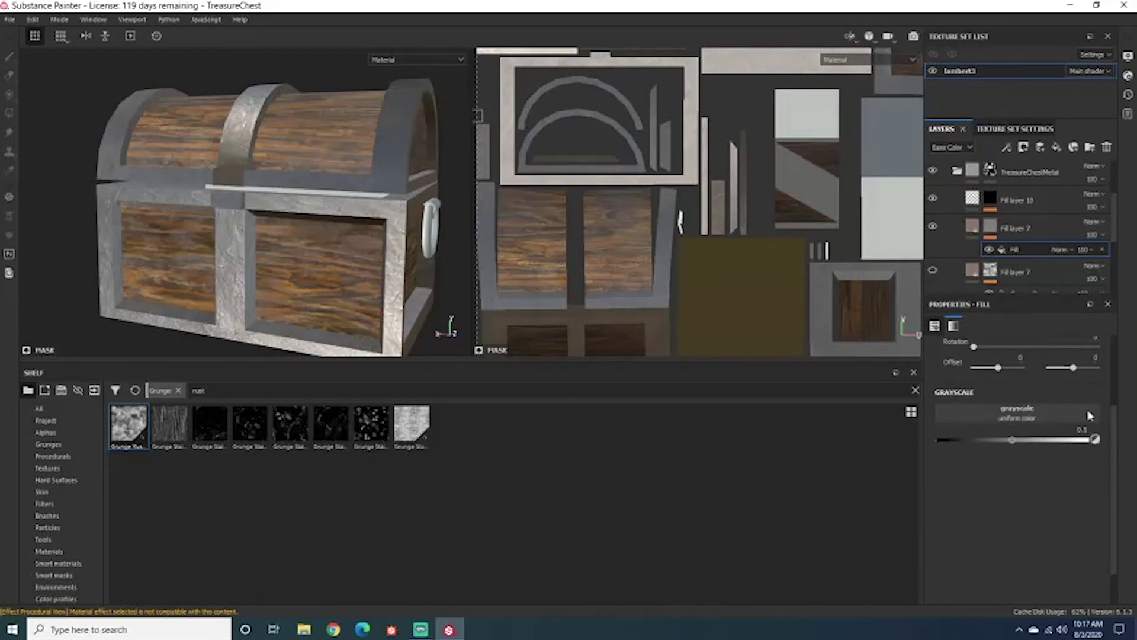
pyautogui.moveTo(139, 421); pyautogui.dragTo(1000, 413)
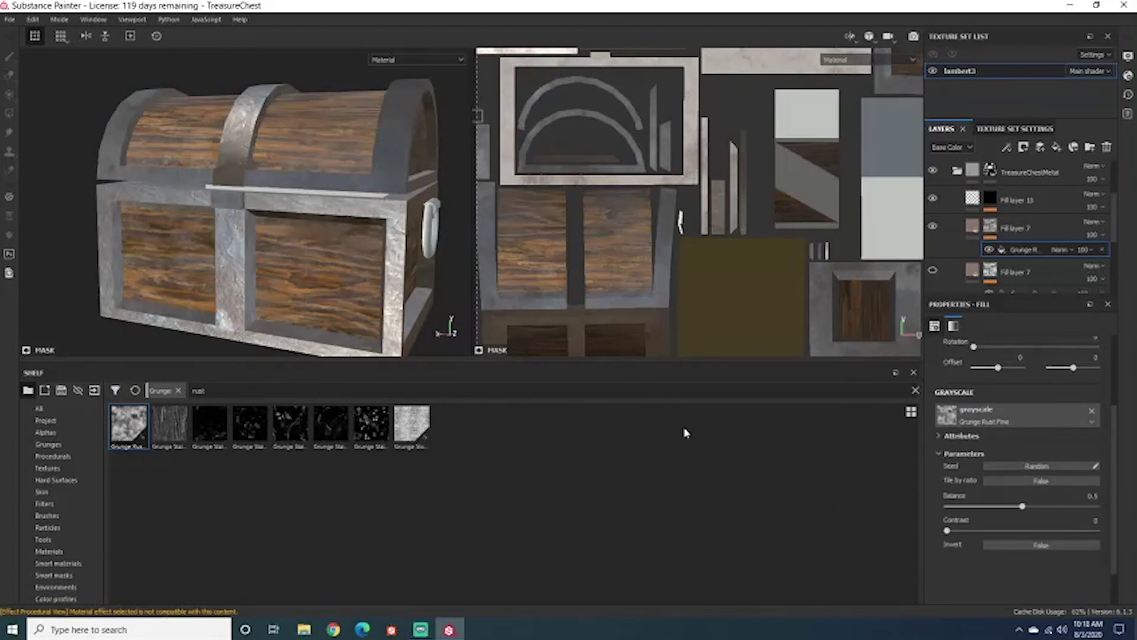
pyautogui.keyDown('alt'); pyautogui.moveTo(184, 206); pyautogui.dragTo(231, 208); pyautogui.keyUp('alt')
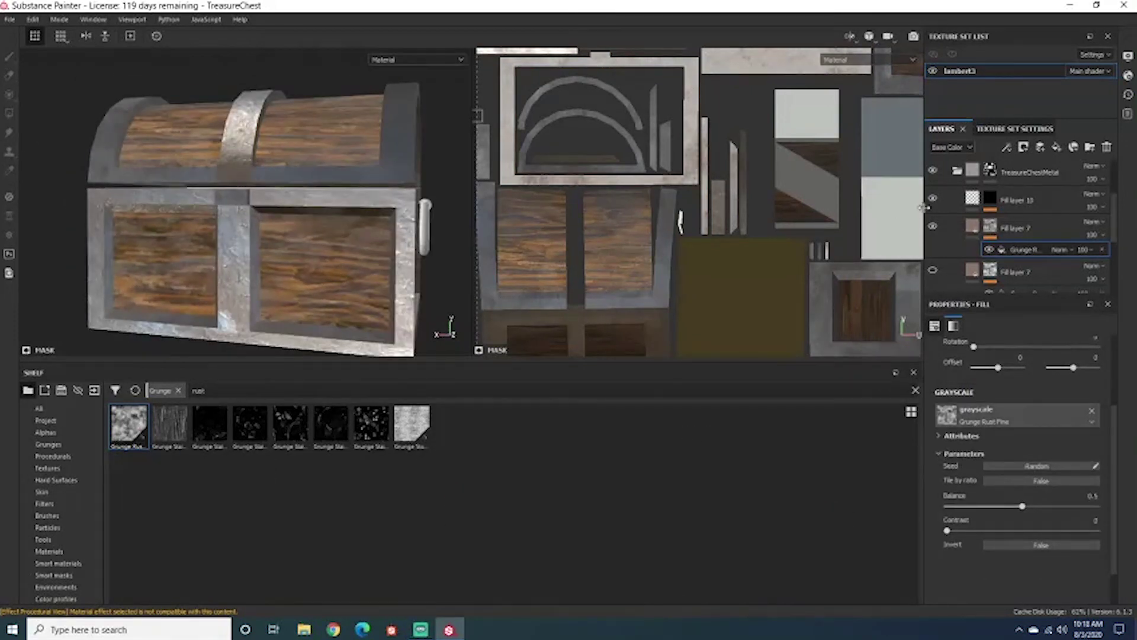
# Examine the upper Fill layer 7's material settings, its mask fill and the rust effect on the chest's metal trim.
pyautogui.moveTo(978, 225)
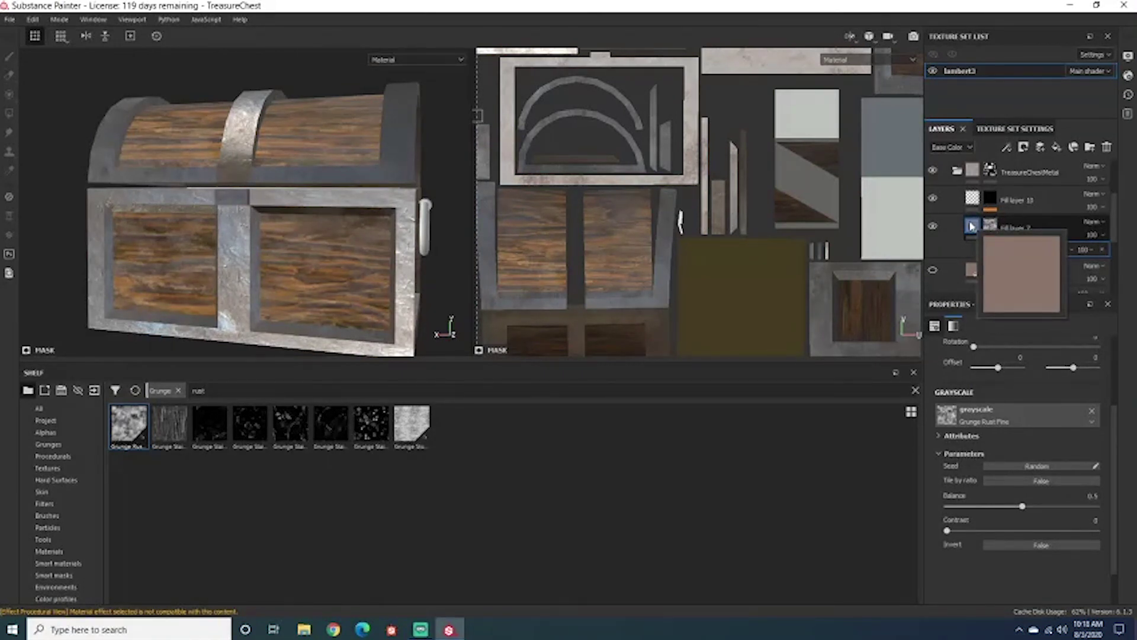
pyautogui.click(972, 226)
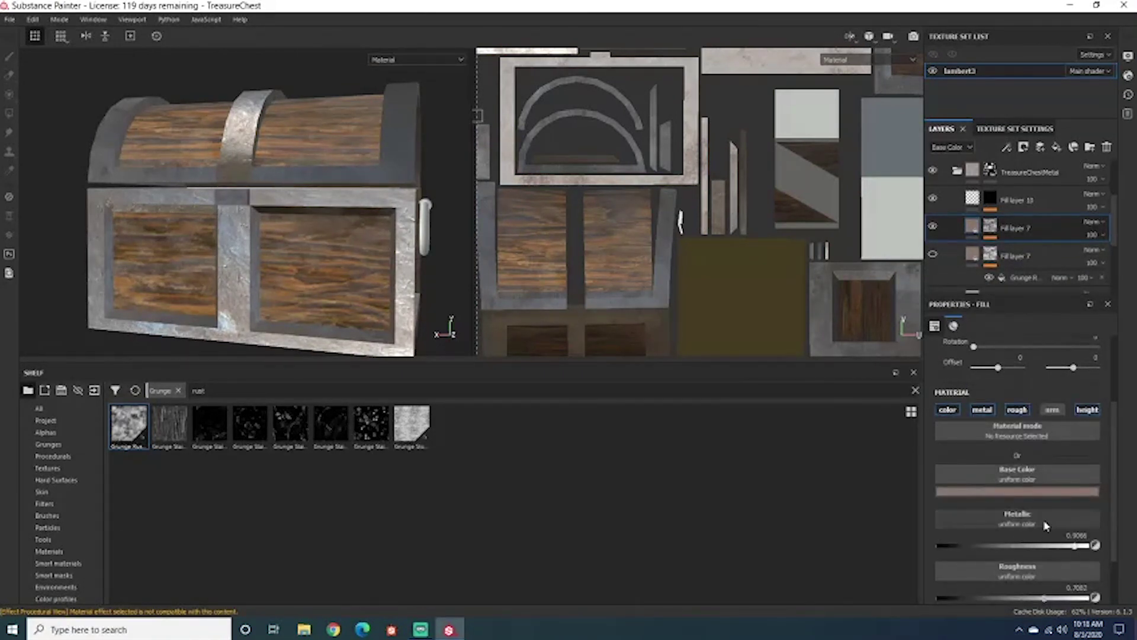
pyautogui.click(993, 229)
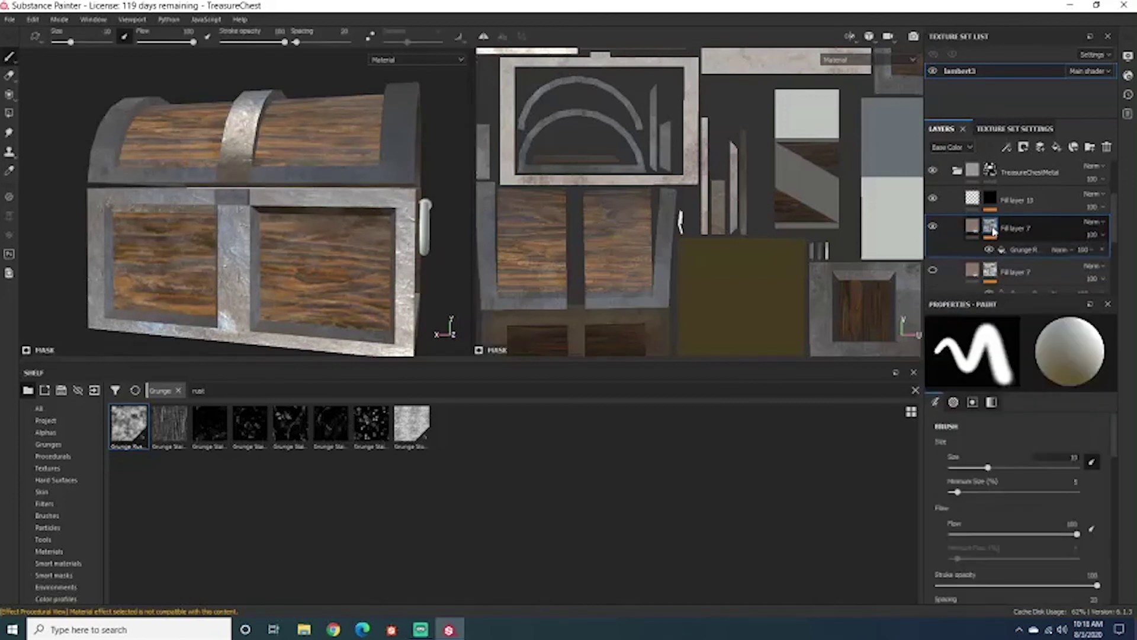
pyautogui.click(1030, 251)
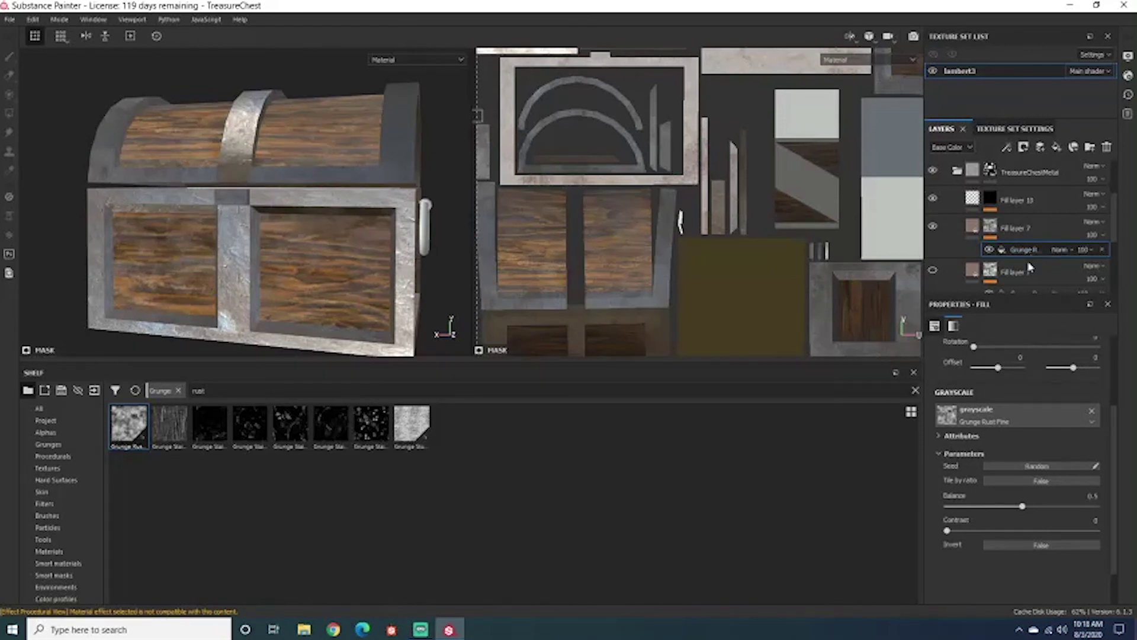
pyautogui.keyDown('alt'); pyautogui.moveTo(402, 256); pyautogui.dragTo(261, 231); pyautogui.keyUp('alt')
pyautogui.scroll(3, 223, 233)
pyautogui.scroll(-3, 223, 234)
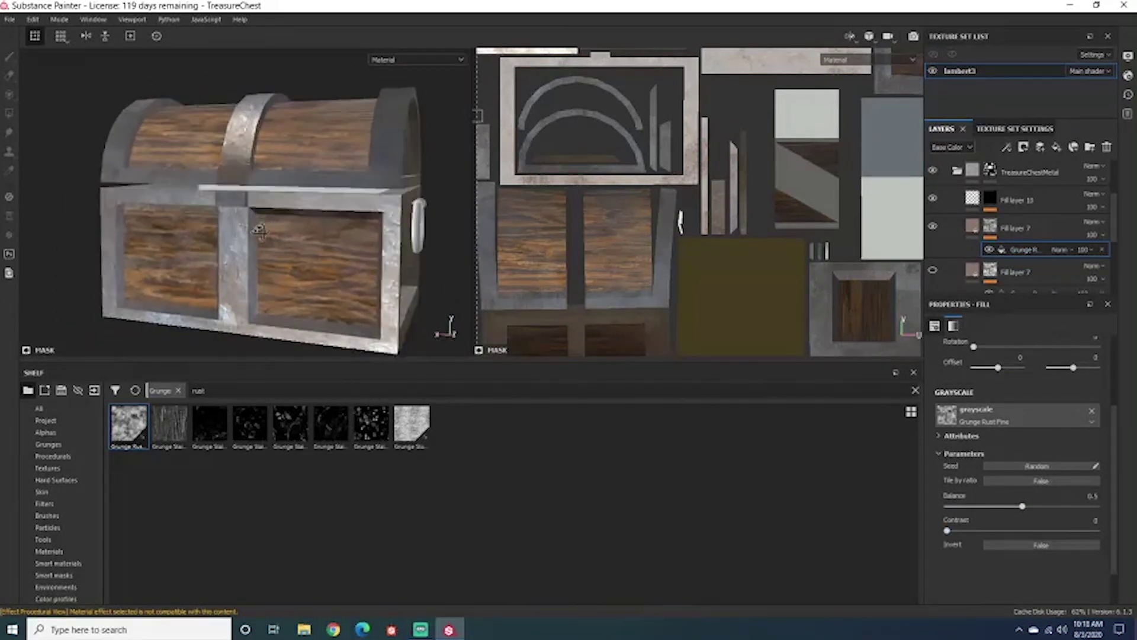
# Try raising the Balance and Contrast of the Grunge Rust Fine mask fill, and undo both changes.
pyautogui.moveTo(1021, 509); pyautogui.dragTo(1043, 507)
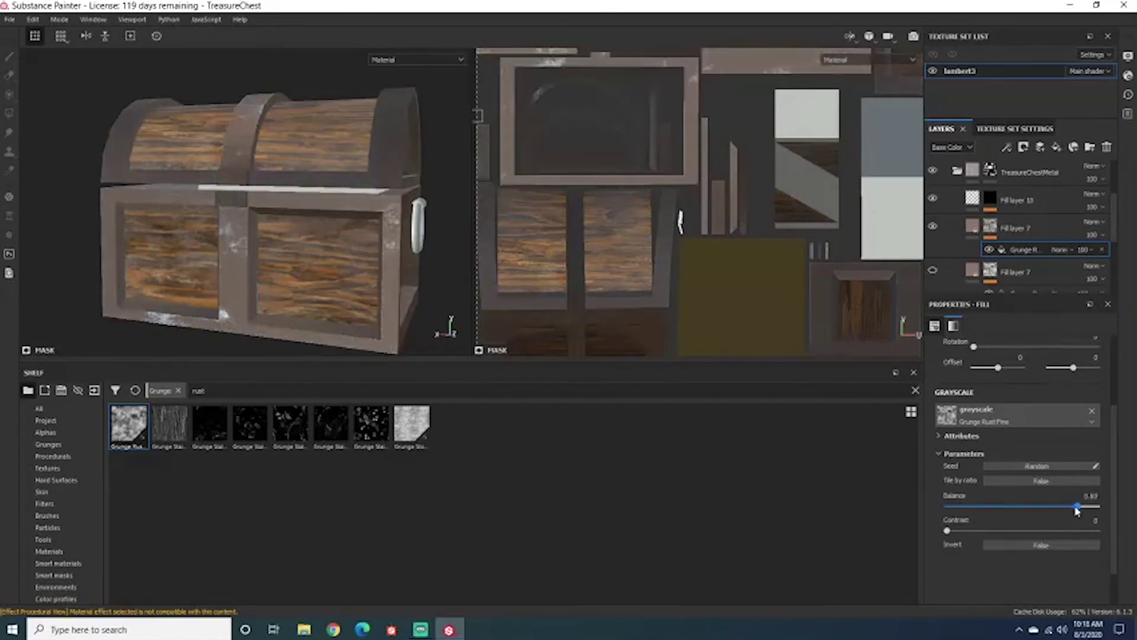
pyautogui.hotkey('ctrl', 'z')
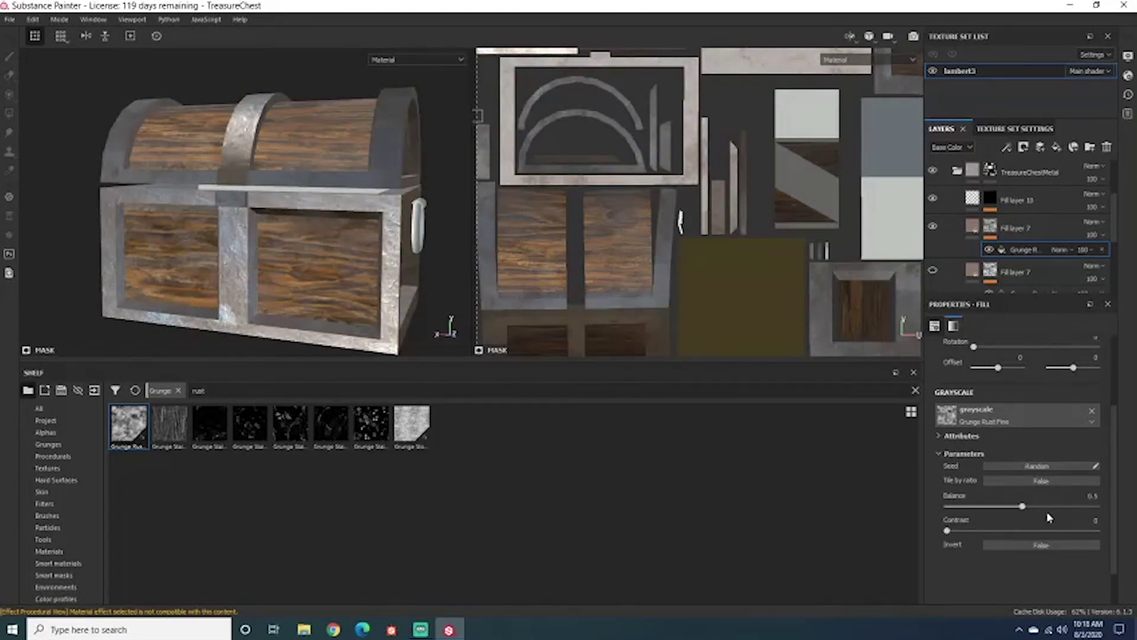
pyautogui.moveTo(1047, 530); pyautogui.dragTo(1063, 532)
pyautogui.hotkey('ctrl', 'z')
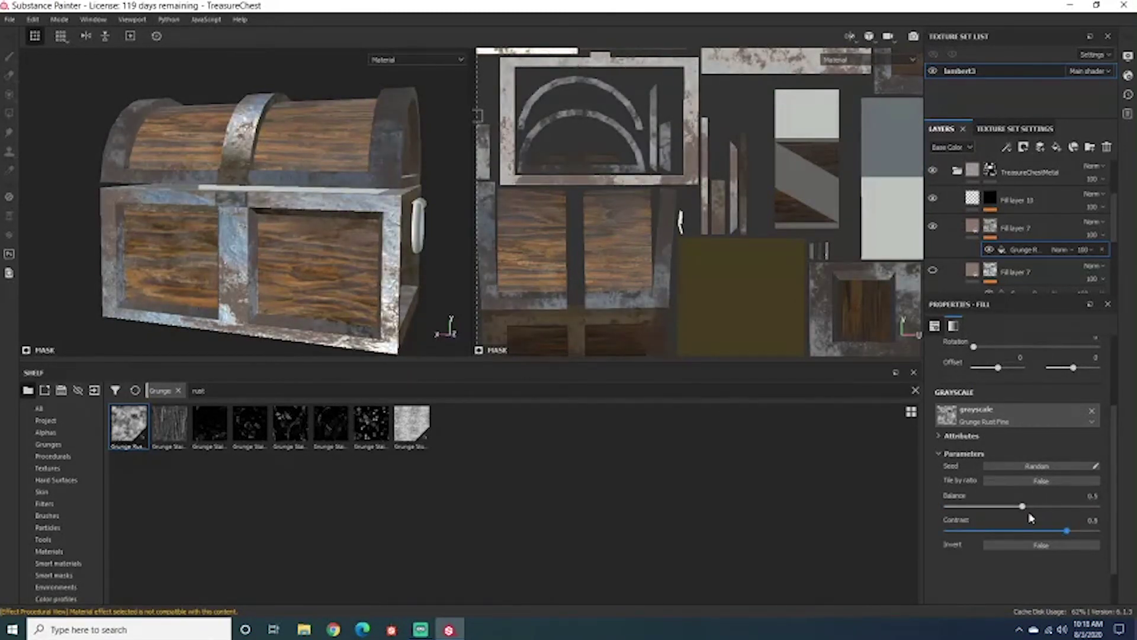
# Try a different UV scale for the Grunge Rust Fine mask fill, and return it to 1.
pyautogui.scroll(3, 1001, 474)
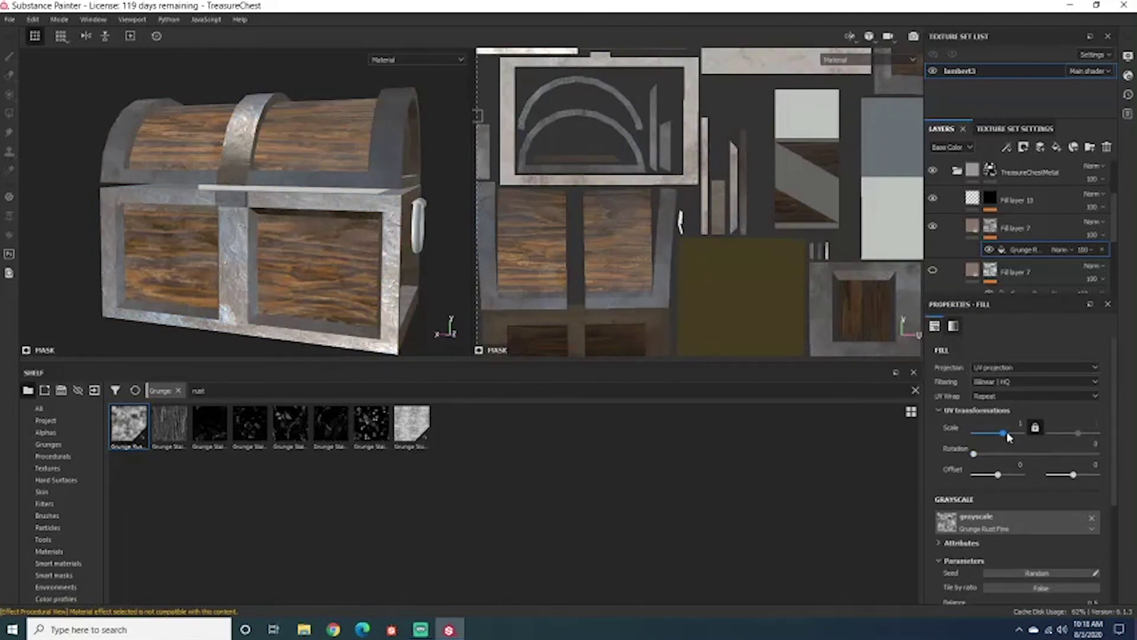
pyautogui.moveTo(1014, 437)
pyautogui.mouseDown()
pyautogui.moveTo(995, 444)
pyautogui.moveTo(1002, 436)
pyautogui.mouseUp()
pyautogui.moveTo(292, 203)
pyautogui.keyDown('alt'); pyautogui.mouseDown()
pyautogui.moveTo(318, 233)
pyautogui.moveTo(259, 210)
pyautogui.moveTo(290, 224)
pyautogui.moveTo(279, 222)
pyautogui.mouseUp(); pyautogui.keyUp('alt')
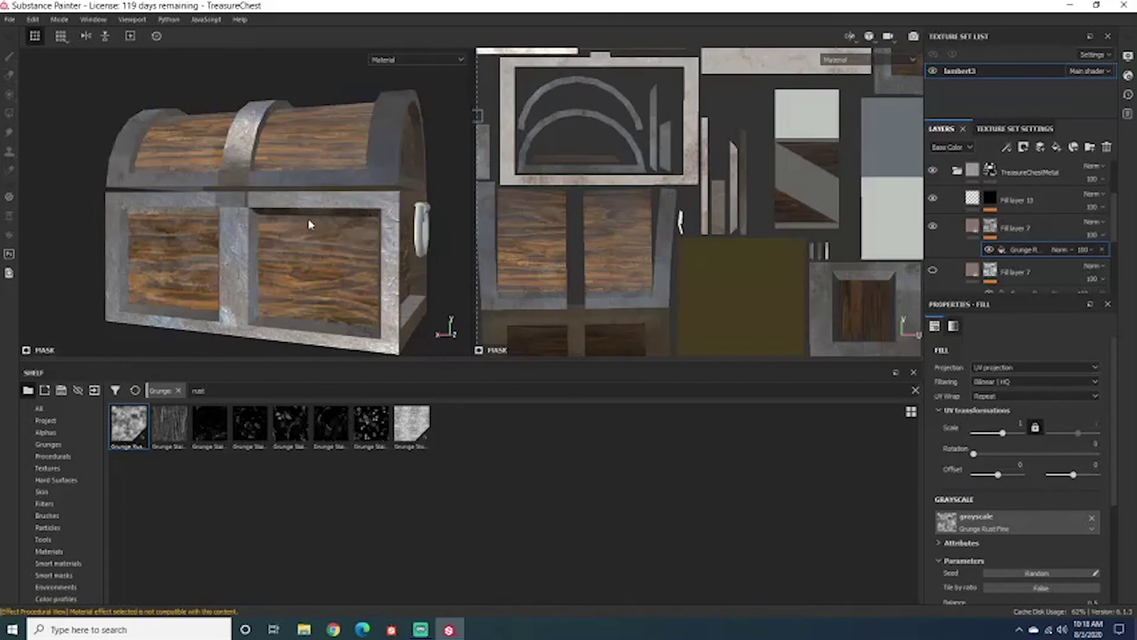
# Collapse the TreasureChestMetal folder and show the Gold Damaged folder on the chest's clasp and handle.
pyautogui.keyDown('alt'); pyautogui.moveTo(309, 225); pyautogui.dragTo(342, 226); pyautogui.keyUp('alt')
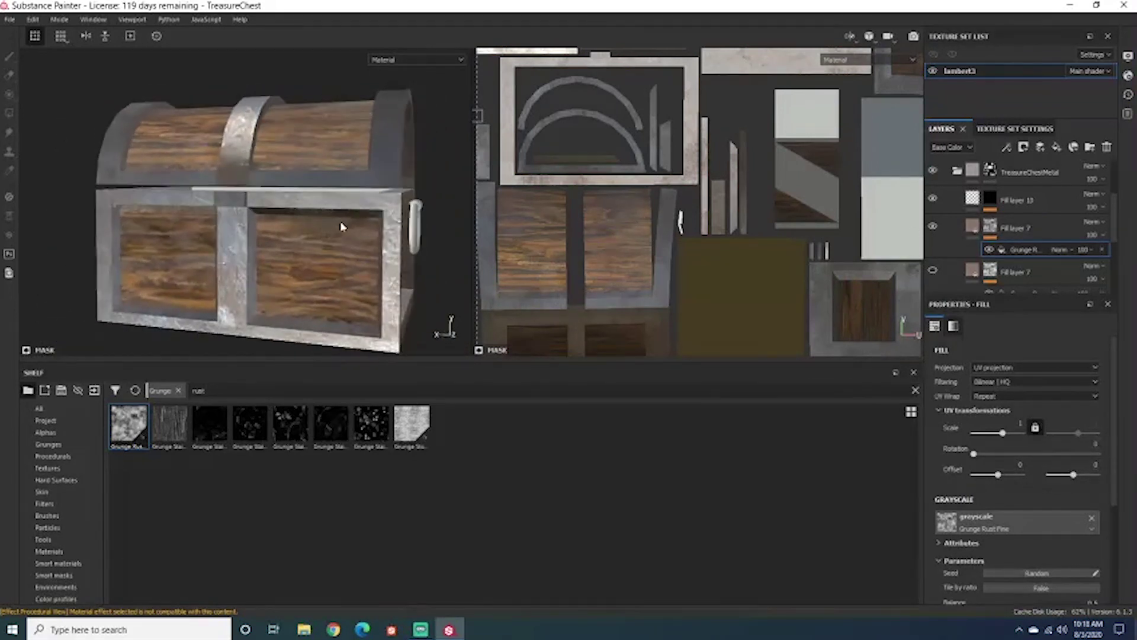
pyautogui.click(1045, 172)
pyautogui.click(957, 172)
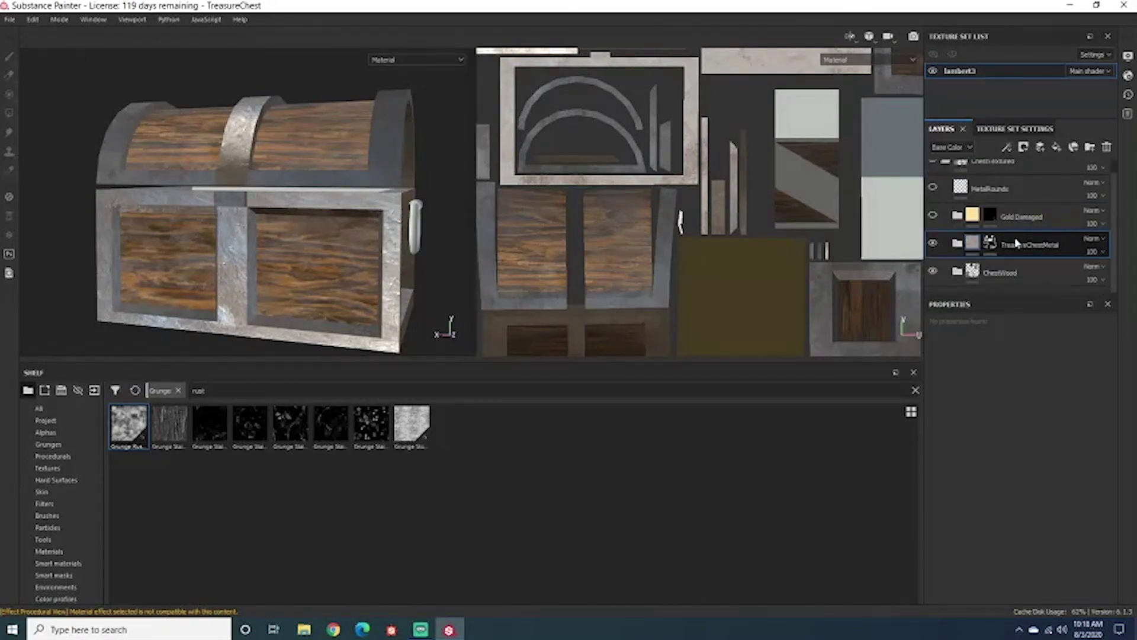
pyautogui.click(934, 216)
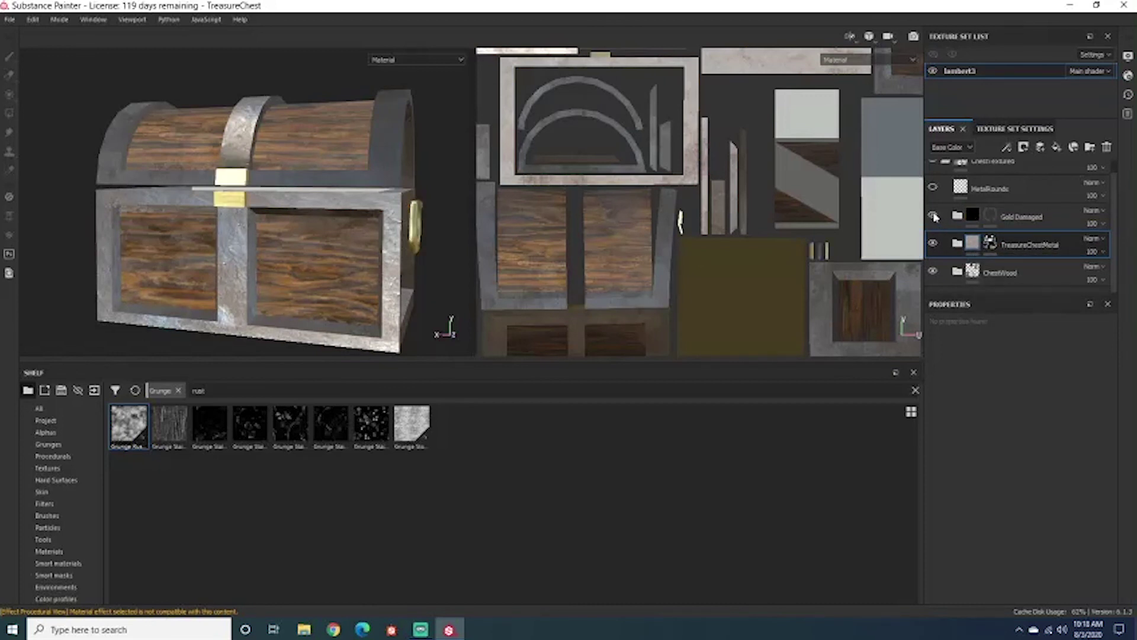
pyautogui.keyDown('alt'); pyautogui.moveTo(427, 195); pyautogui.dragTo(336, 243); pyautogui.keyUp('alt')
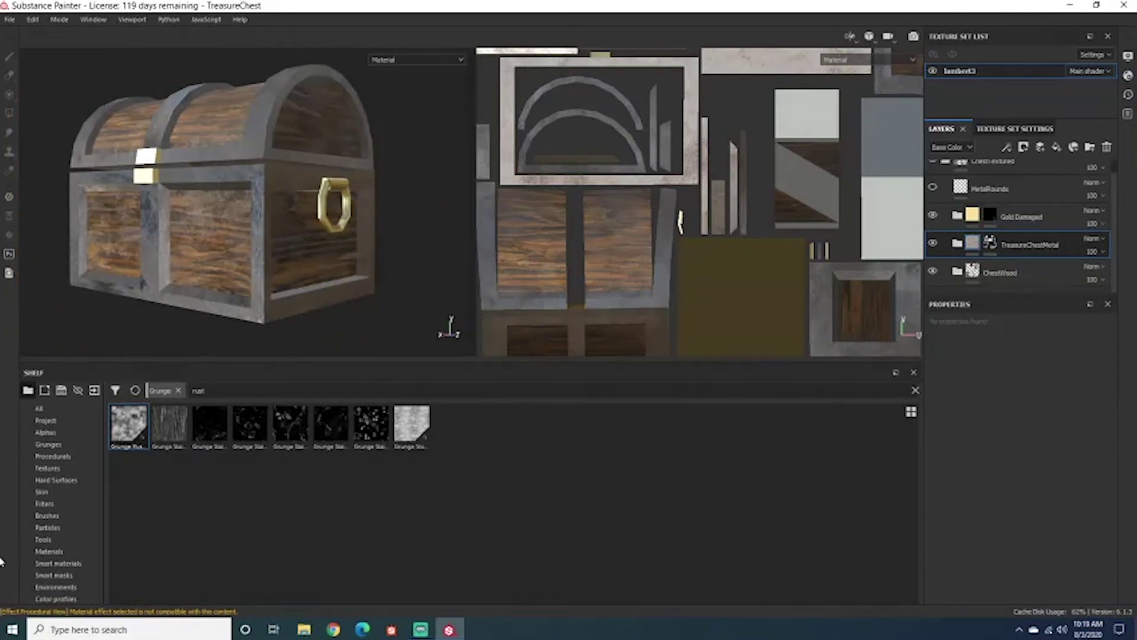
# Try the Gold Damaged smart material on the whole chest, and delete the added folder.
pyautogui.click(74, 562)
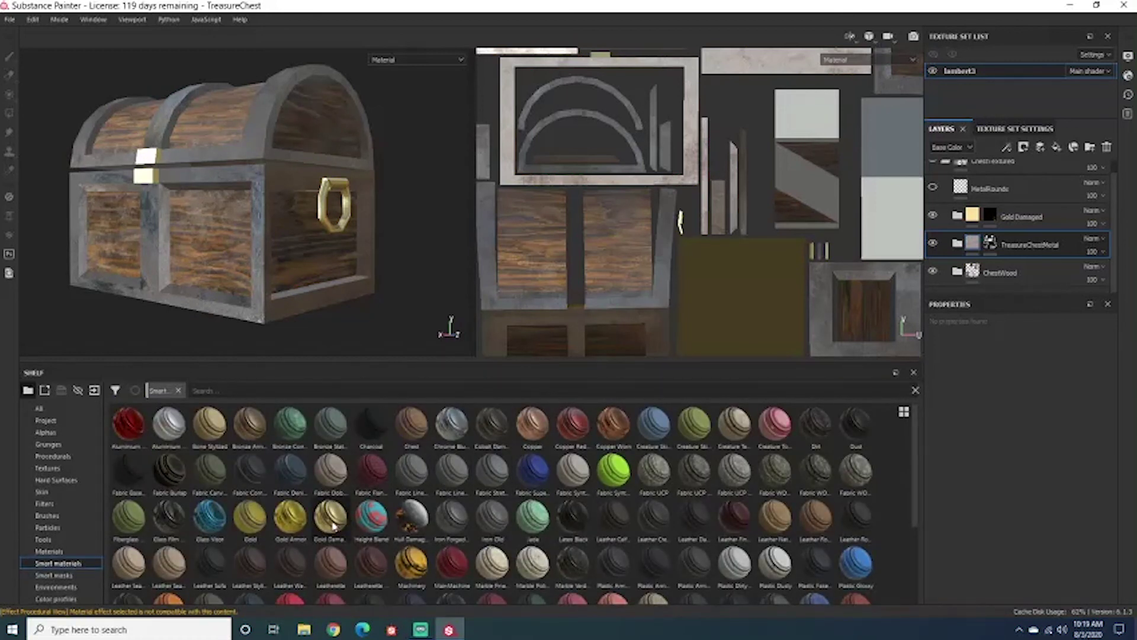
pyautogui.moveTo(329, 526)
pyautogui.moveTo(332, 516); pyautogui.dragTo(999, 207)
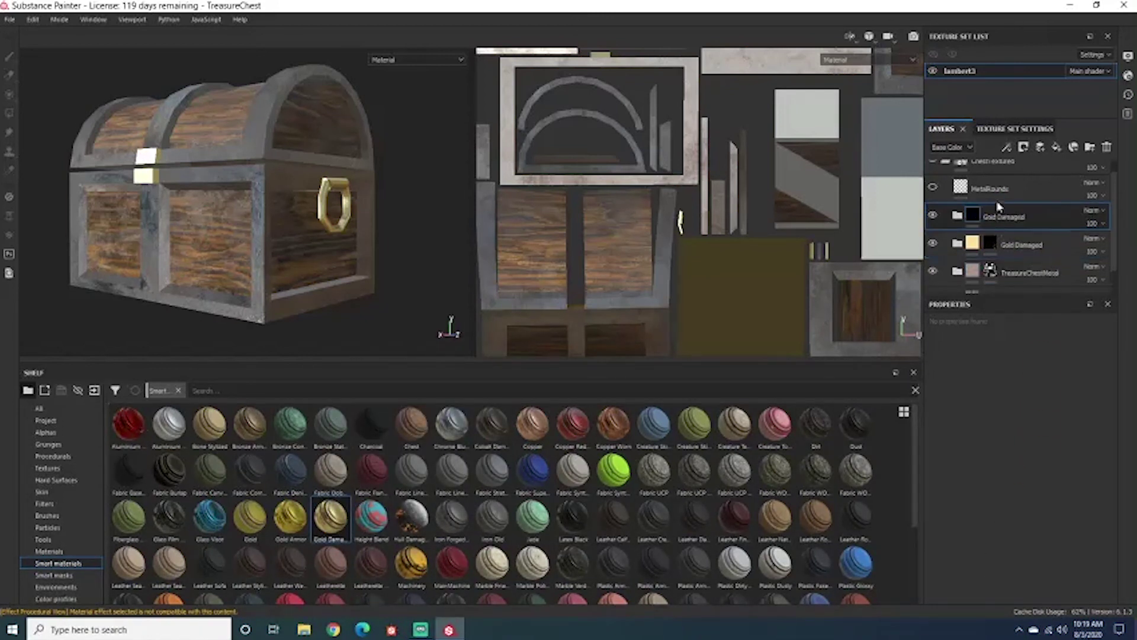
pyautogui.moveTo(362, 218)
pyautogui.keyDown('alt'); pyautogui.mouseDown()
pyautogui.moveTo(393, 183)
pyautogui.moveTo(369, 163)
pyautogui.moveTo(356, 207)
pyautogui.moveTo(360, 219)
pyautogui.moveTo(379, 213)
pyautogui.mouseUp(); pyautogui.keyUp('alt')
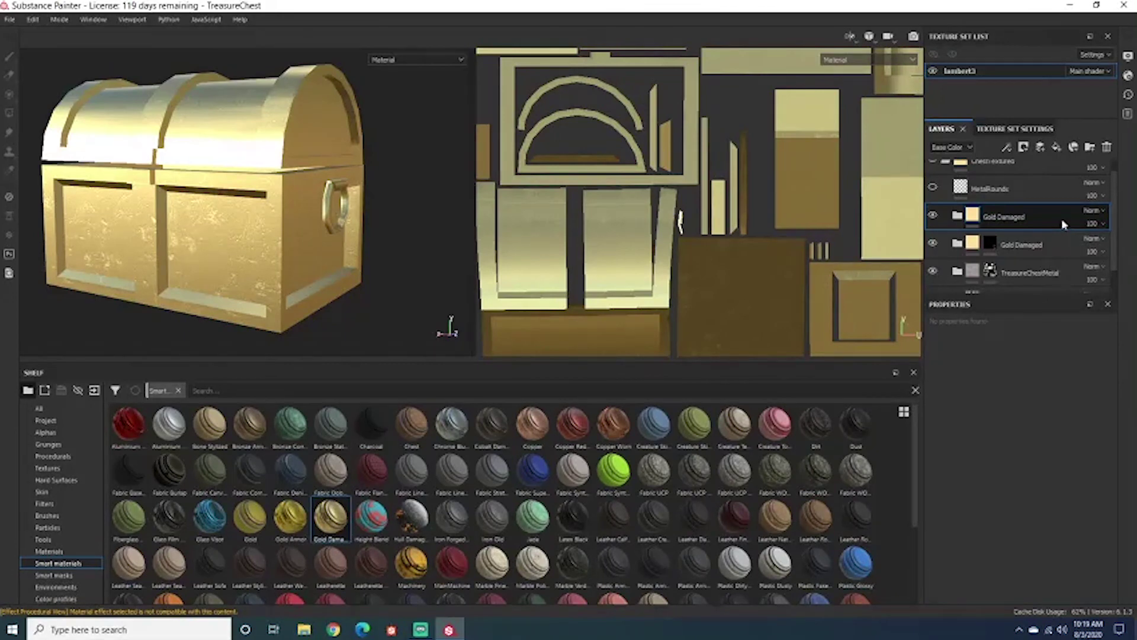
pyautogui.press('Delete')
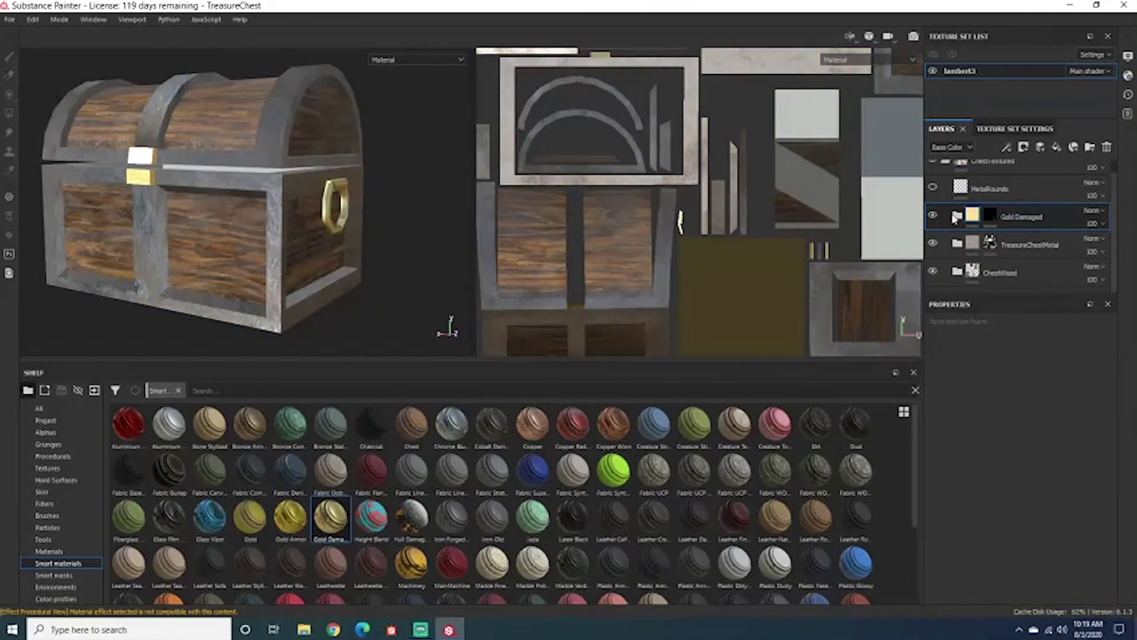
# Expand the existing masked Gold Damaged folder and examine its full list of layers alongside the chest's gold parts.
pyautogui.click(957, 216)
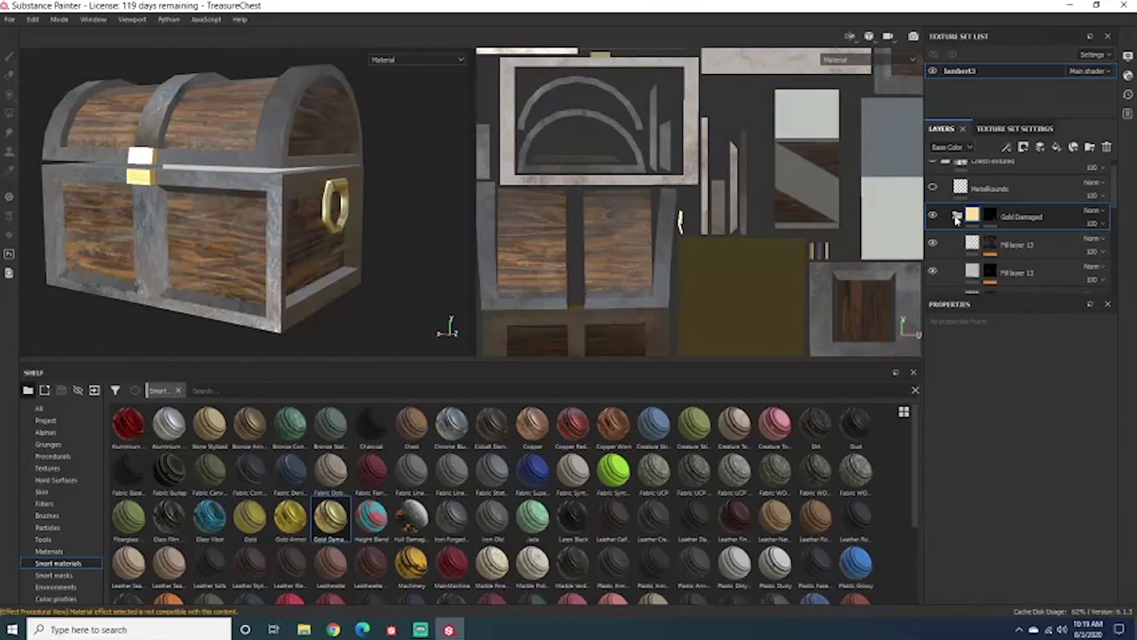
pyautogui.click(956, 217)
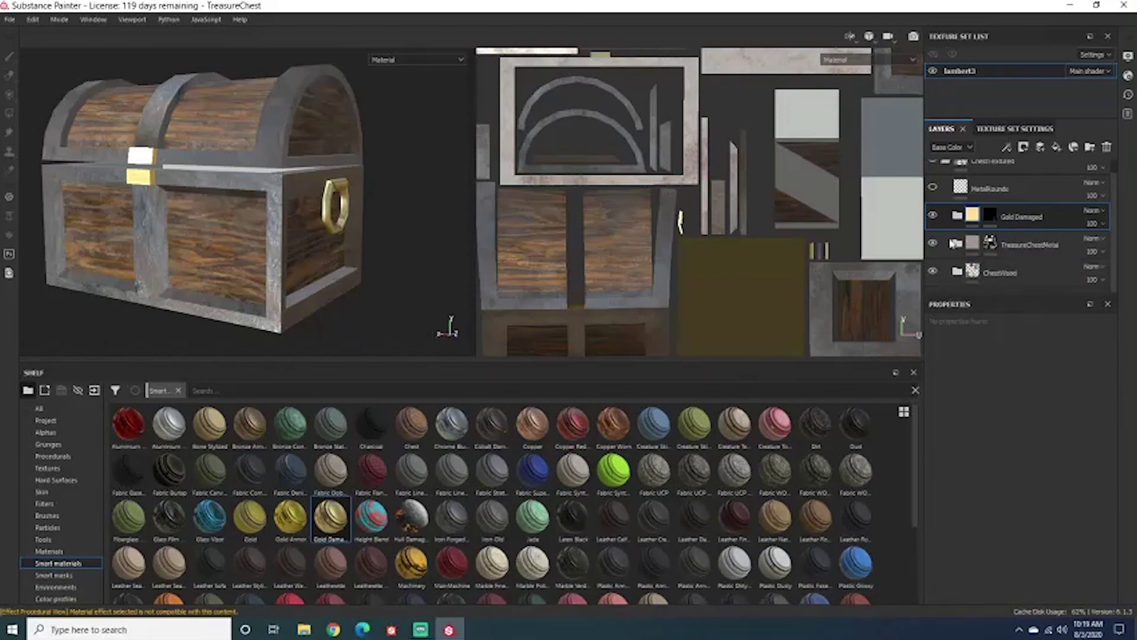
pyautogui.click(958, 217)
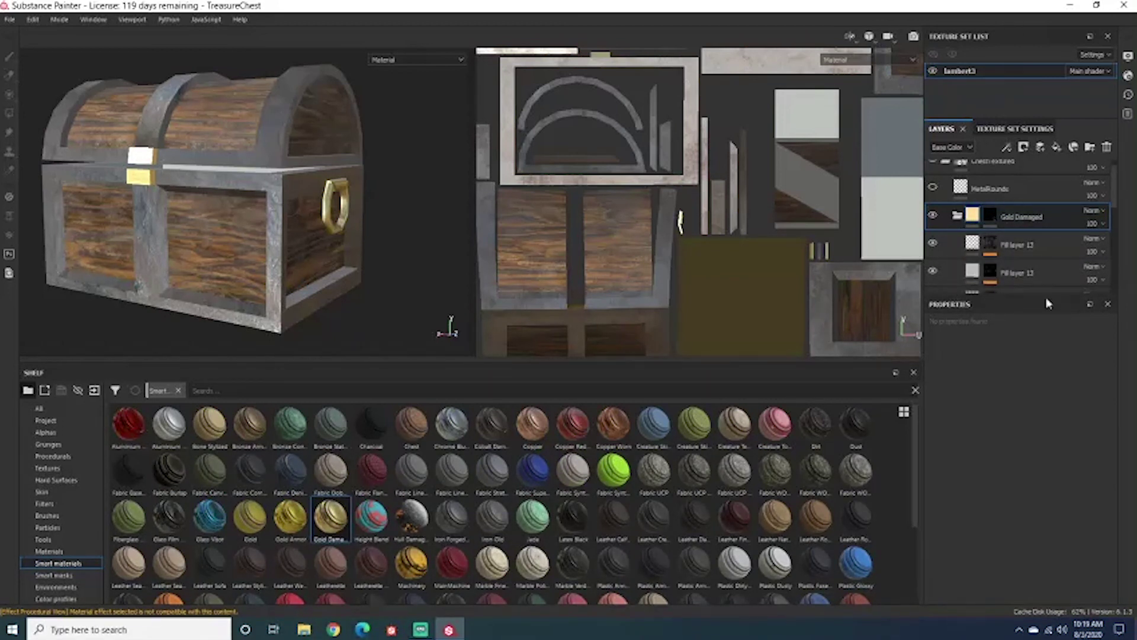
pyautogui.moveTo(1046, 292); pyautogui.dragTo(1045, 524)
pyautogui.doubleClick(1022, 217)
pyautogui.press('Return')
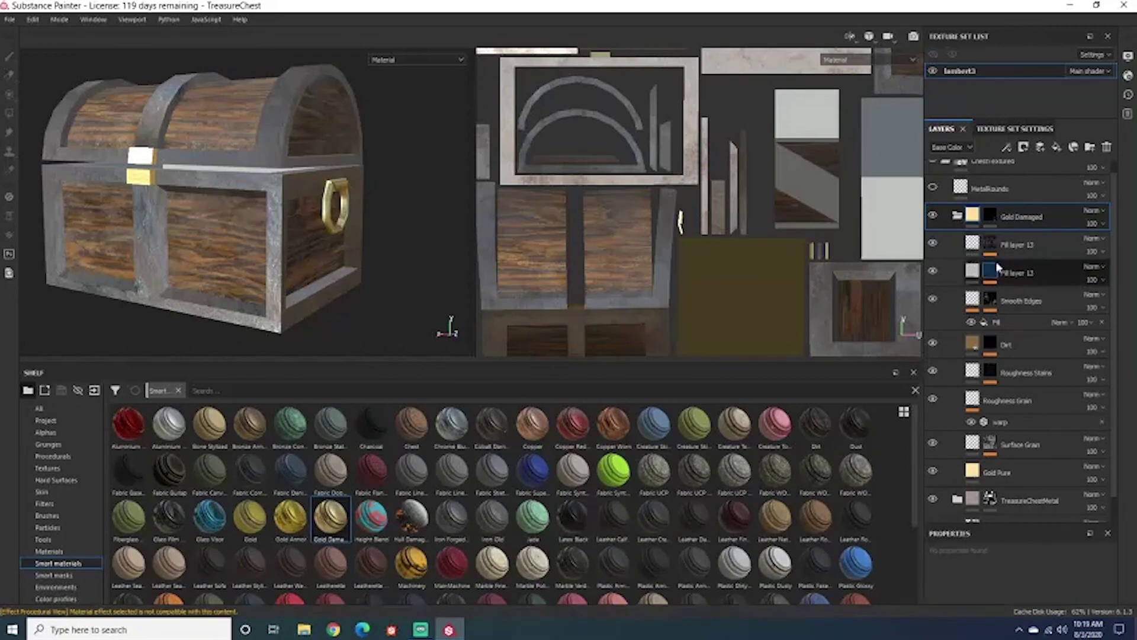
pyautogui.keyDown('alt'); pyautogui.moveTo(323, 258); pyautogui.dragTo(298, 190, button='right'); pyautogui.keyUp('alt')
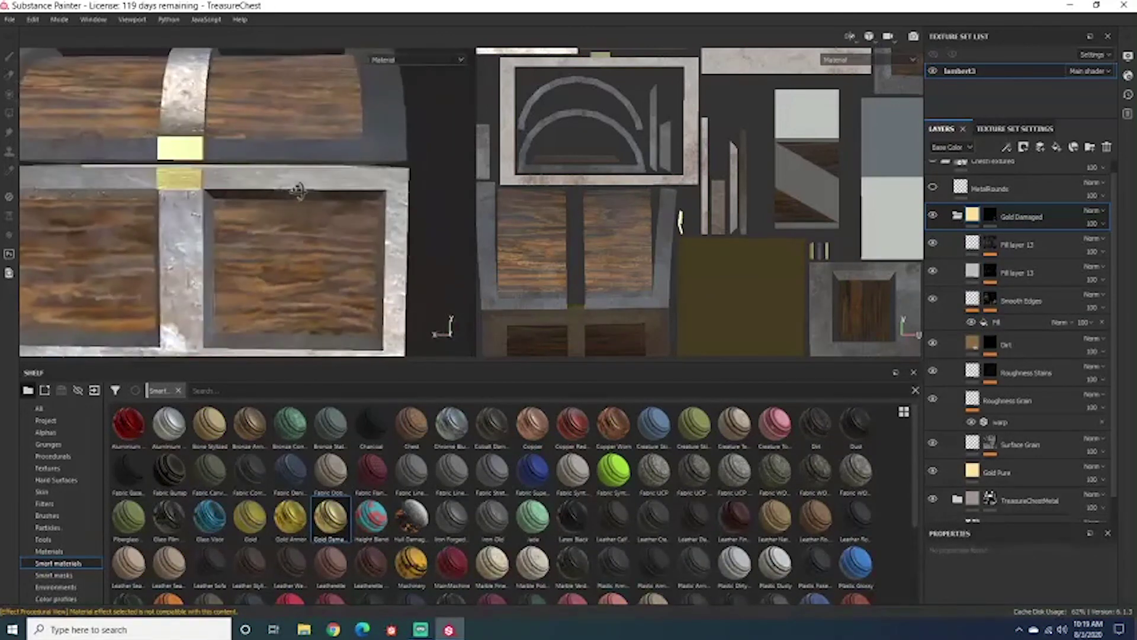
pyautogui.moveTo(298, 190)
pyautogui.keyDown('alt'); pyautogui.mouseDown()
pyautogui.moveTo(269, 186)
pyautogui.moveTo(278, 189)
pyautogui.mouseUp(); pyautogui.keyUp('alt')
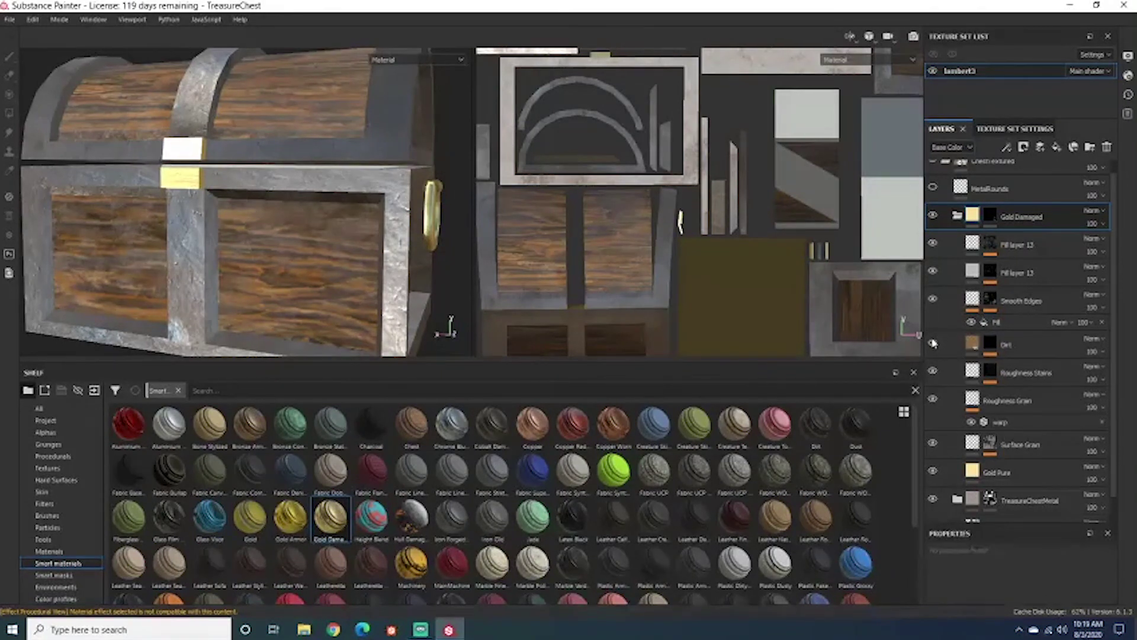
# Examine the Dirt layer and the upper Fill layer 13 of Gold Damaged, and inspect the gold side handle up close.
pyautogui.click(1041, 348)
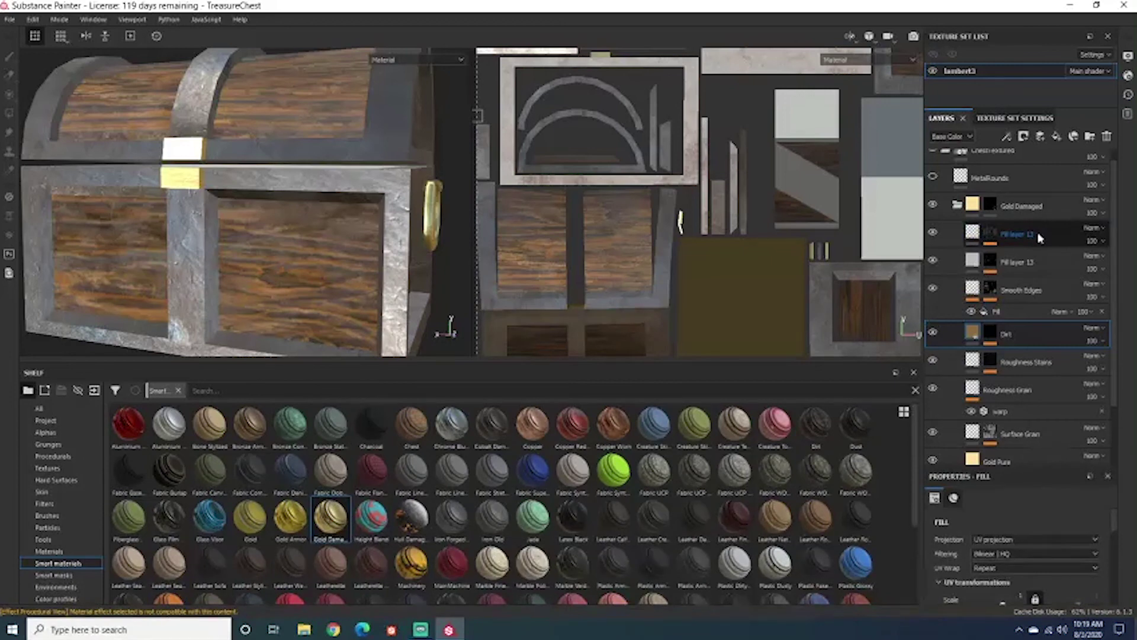
pyautogui.click(992, 235)
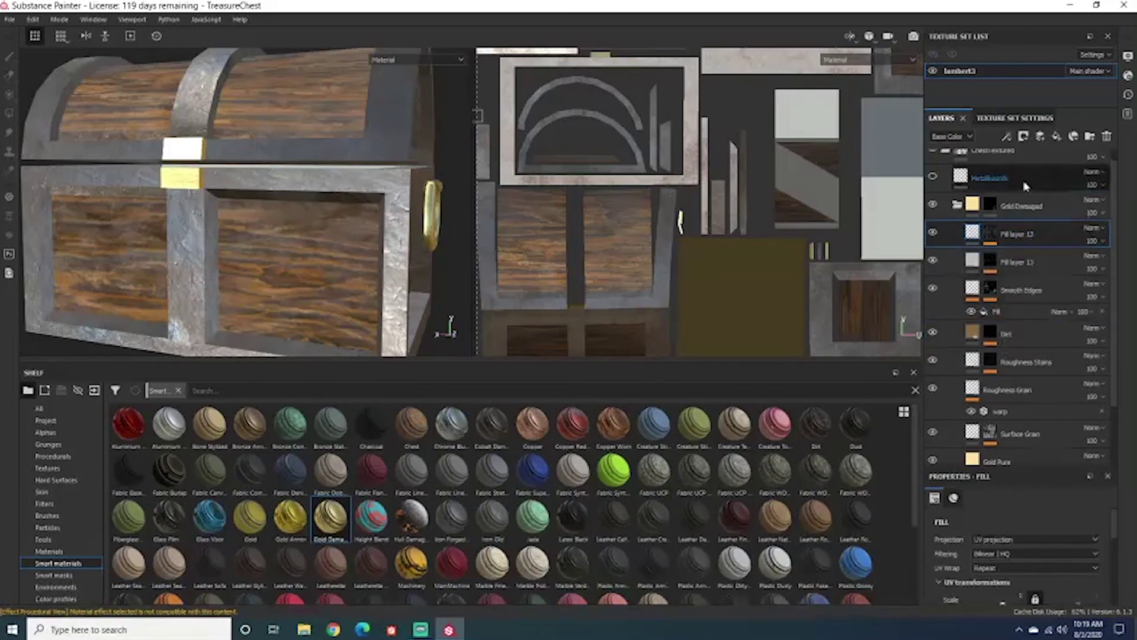
pyautogui.scroll(-1, 369, 166)
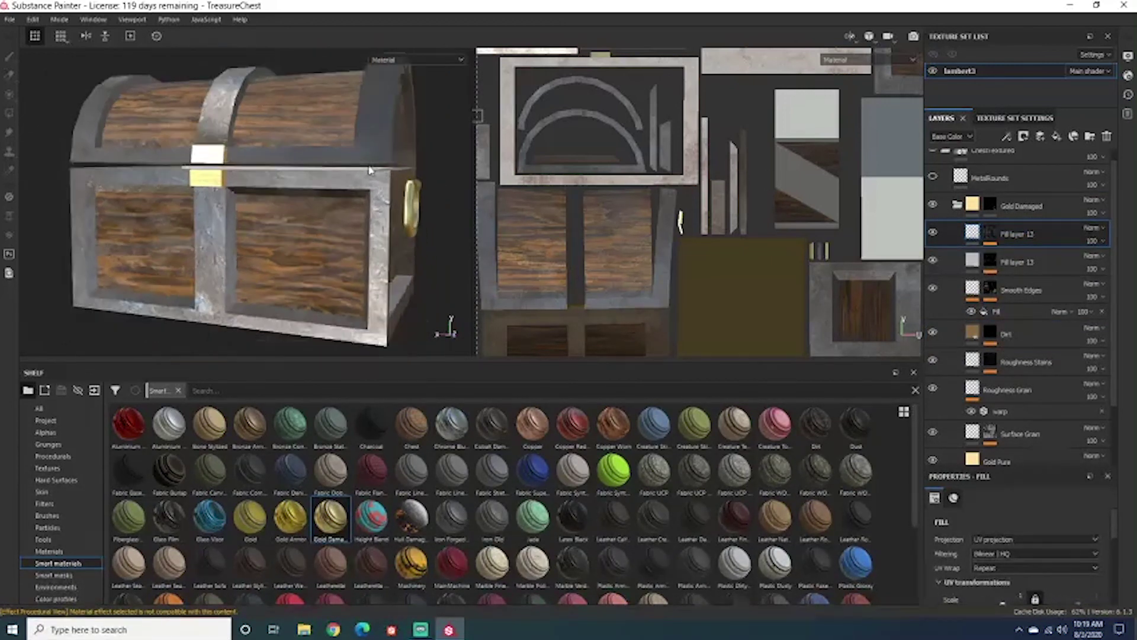
pyautogui.scroll(3, 370, 166)
pyautogui.keyDown('alt'); pyautogui.moveTo(375, 168); pyautogui.dragTo(307, 157); pyautogui.keyUp('alt')
pyautogui.scroll(-2, 259, 164)
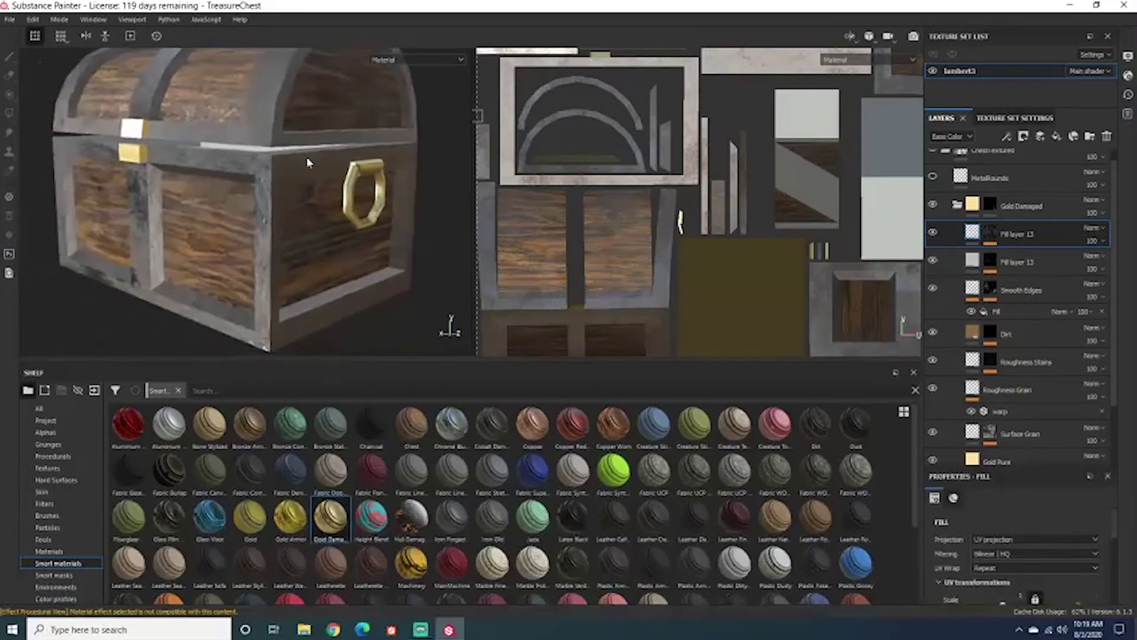
pyautogui.scroll(4, 314, 161)
pyautogui.keyDown('alt'); pyautogui.moveTo(374, 179); pyautogui.dragTo(351, 135); pyautogui.keyUp('alt')
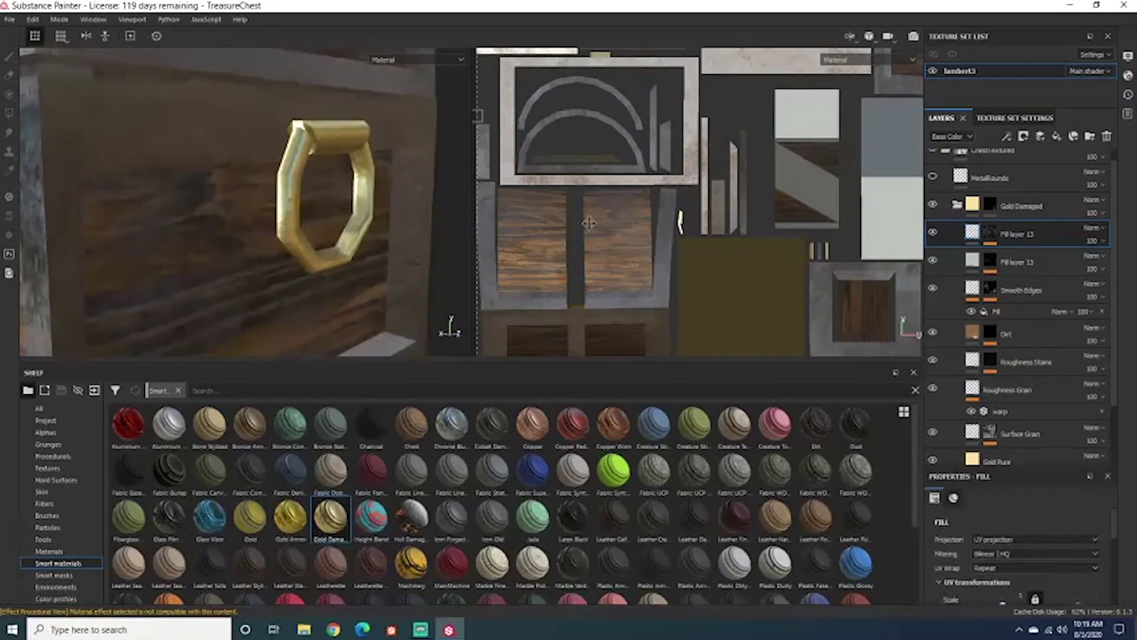
# Set the Balance of the ambient occlusion generator on the Dirt layer's mask to 0.42.
pyautogui.click(1034, 337)
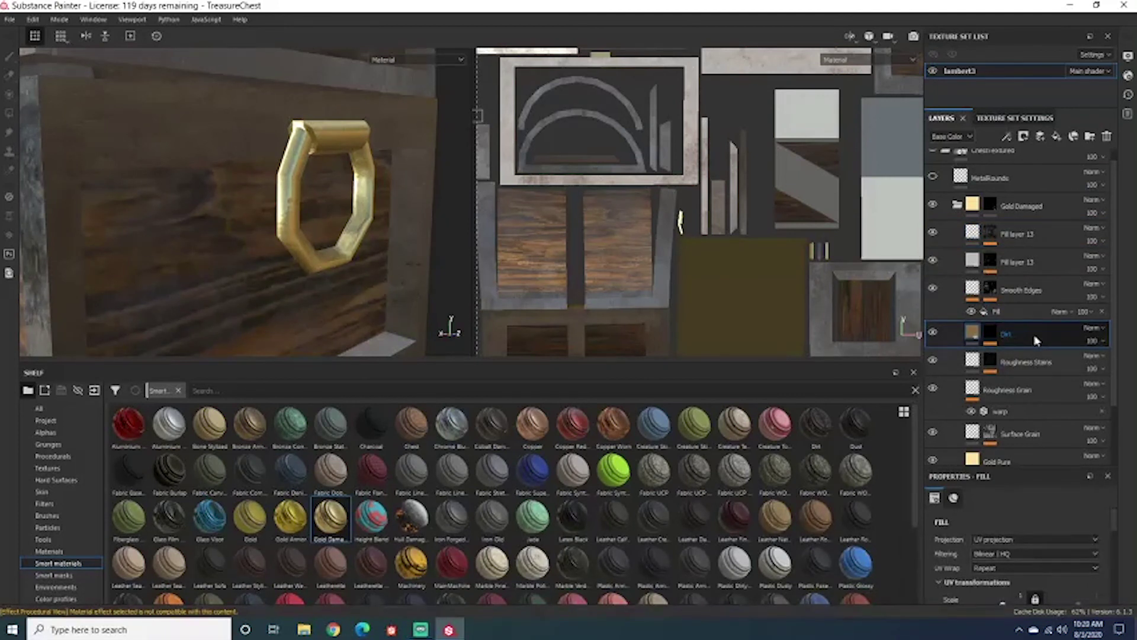
pyautogui.click(988, 336)
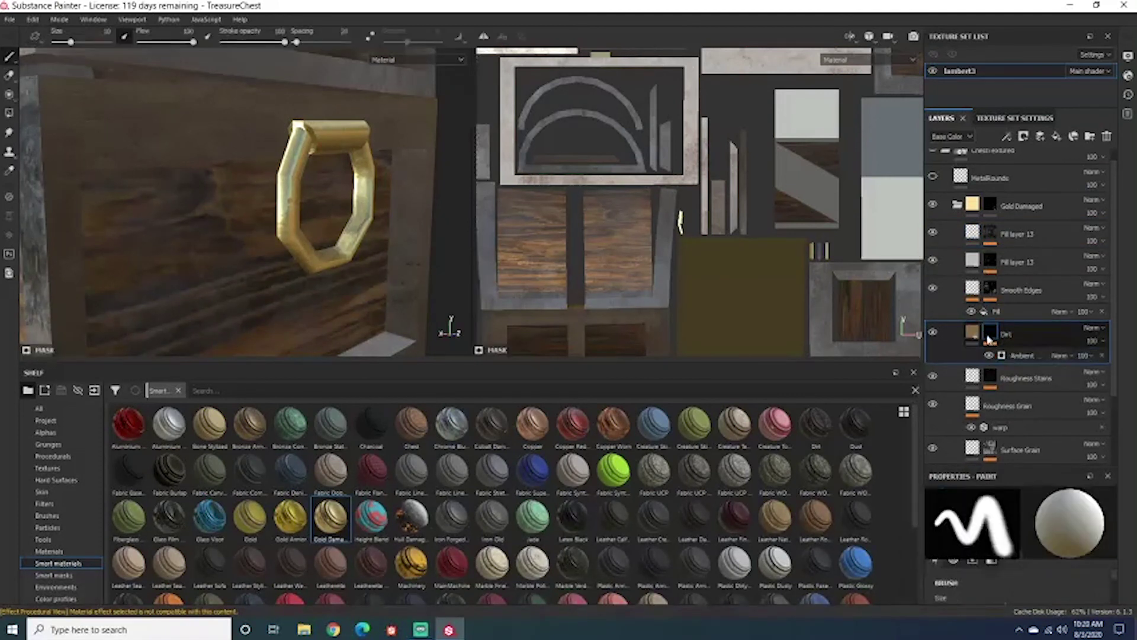
pyautogui.click(1014, 356)
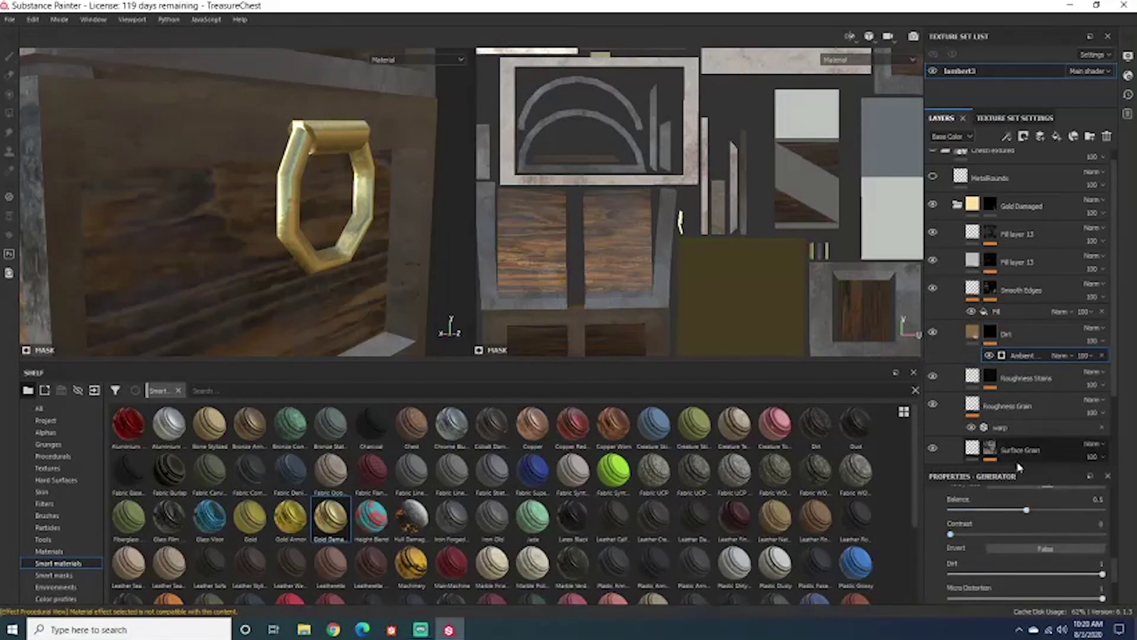
pyautogui.moveTo(1027, 466); pyautogui.dragTo(1013, 296)
pyautogui.moveTo(1024, 407); pyautogui.dragTo(1047, 409)
pyautogui.moveTo(995, 408); pyautogui.dragTo(1015, 407)
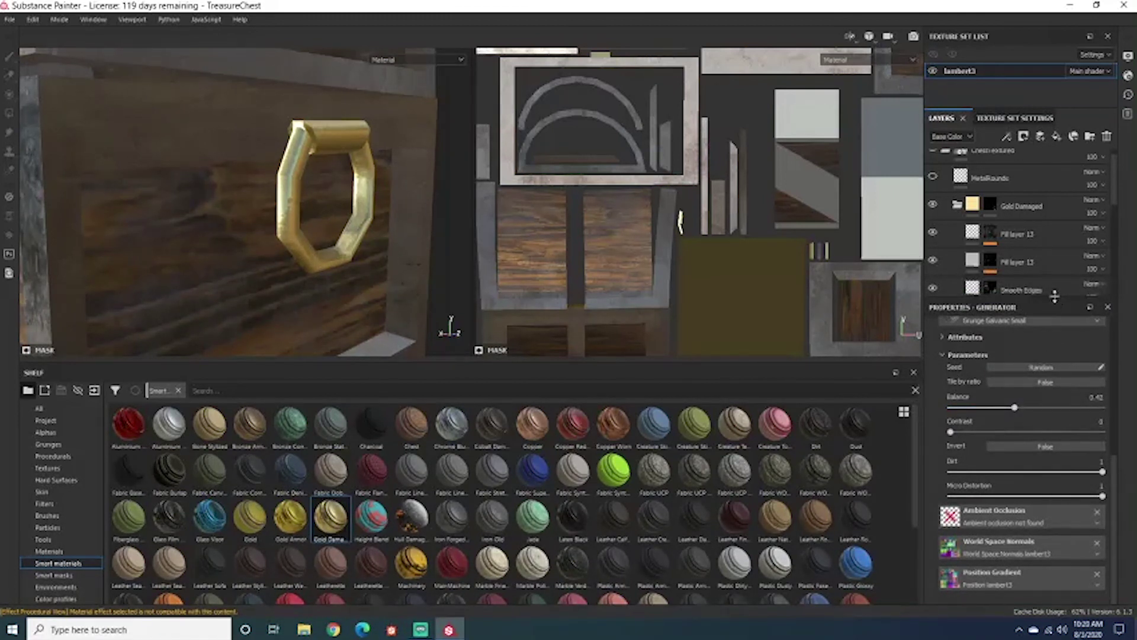
# Raise the Contrast of the Directional Scratches fill in the Surface Grain layer's mask to about 0.7.
pyautogui.moveTo(1057, 304); pyautogui.dragTo(1052, 438)
pyautogui.scroll(-2, 1045, 379)
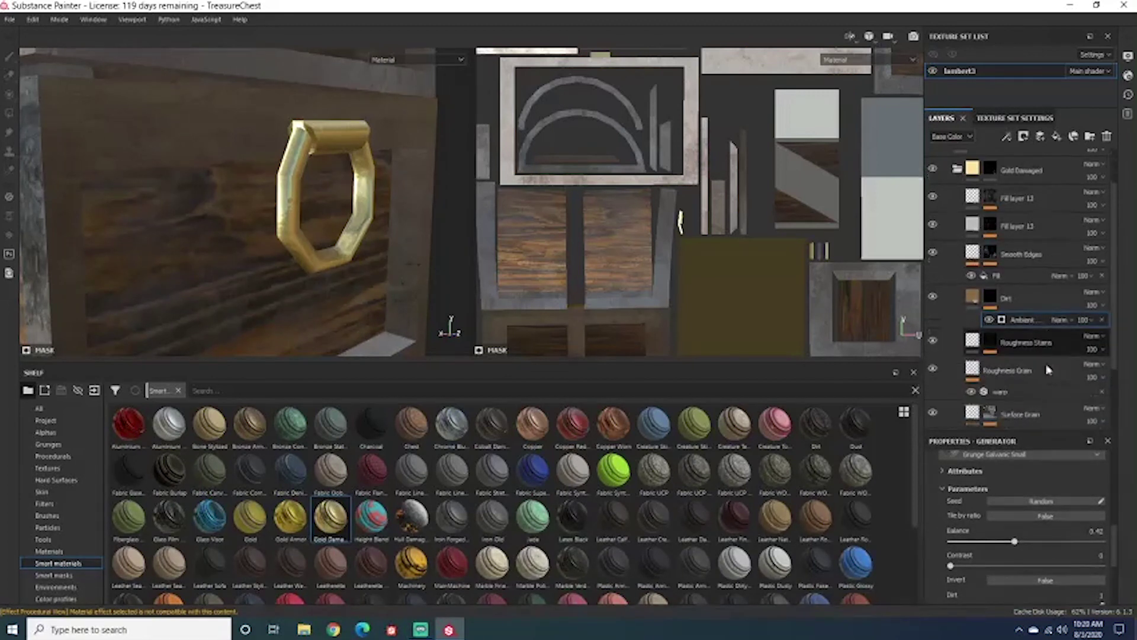
pyautogui.click(1045, 382)
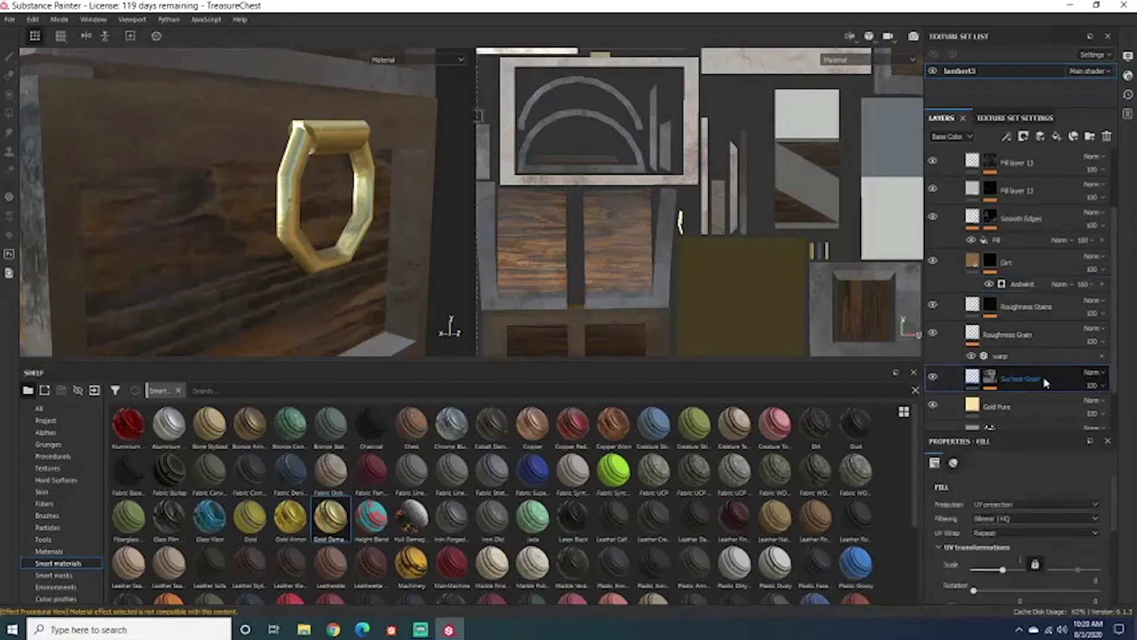
pyautogui.click(991, 377)
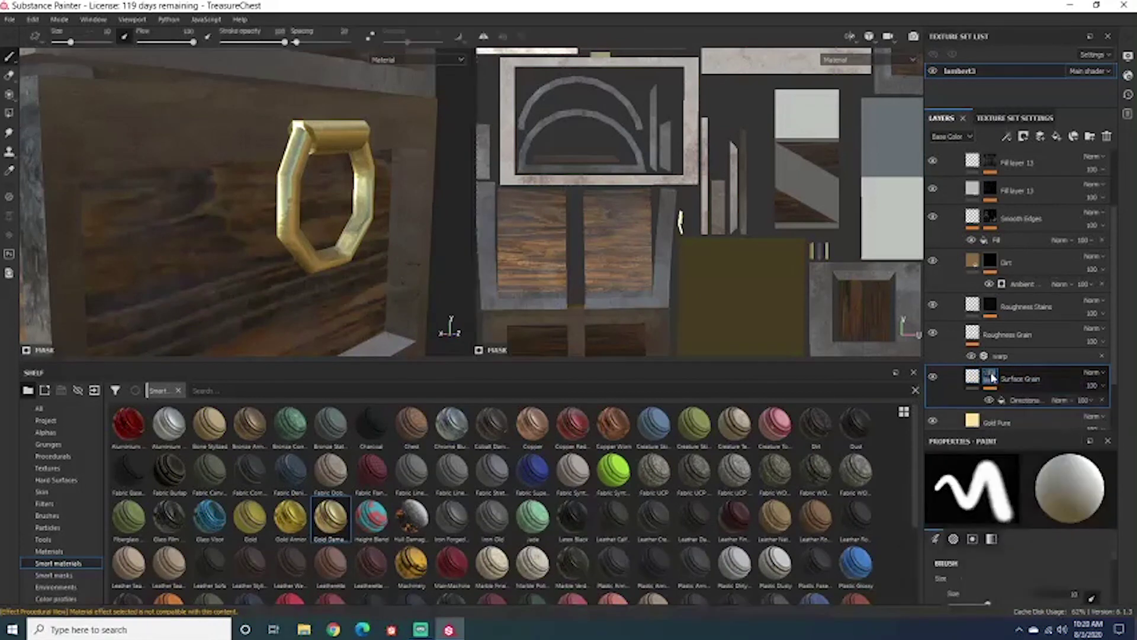
pyautogui.click(1034, 402)
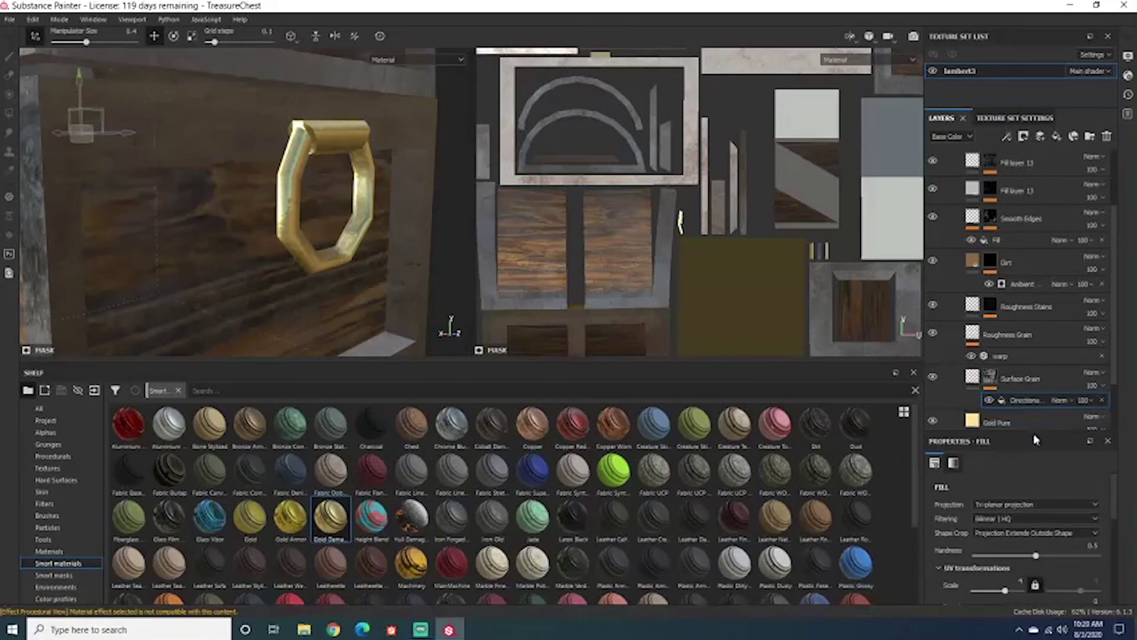
pyautogui.moveTo(1033, 430); pyautogui.dragTo(1033, 307)
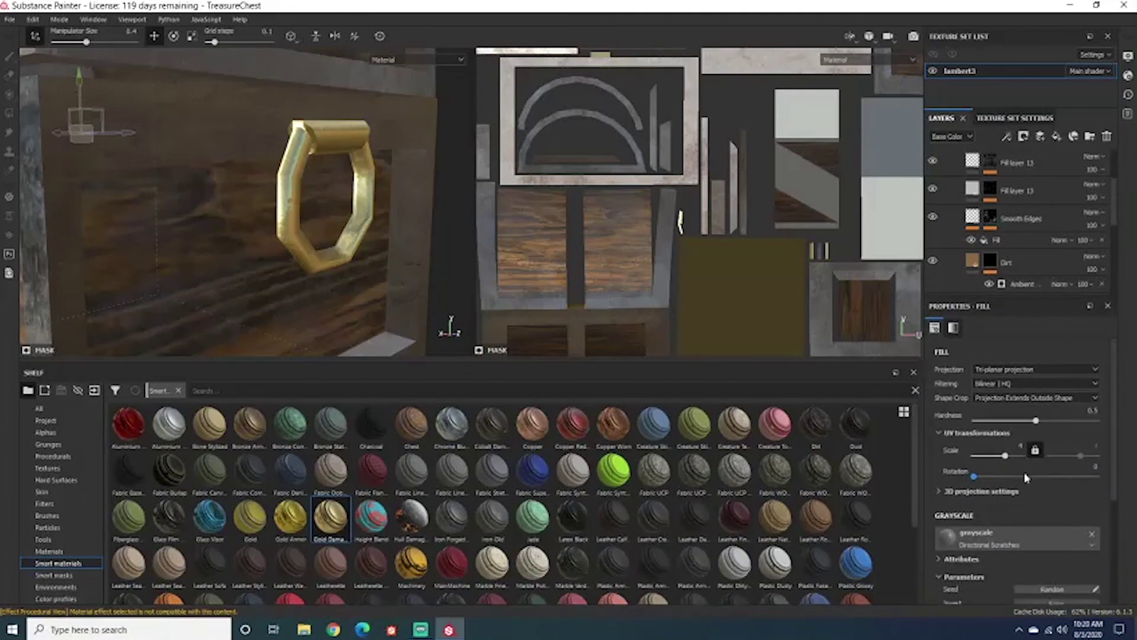
pyautogui.scroll(-1, 1076, 545)
pyautogui.scroll(-1, 1076, 545)
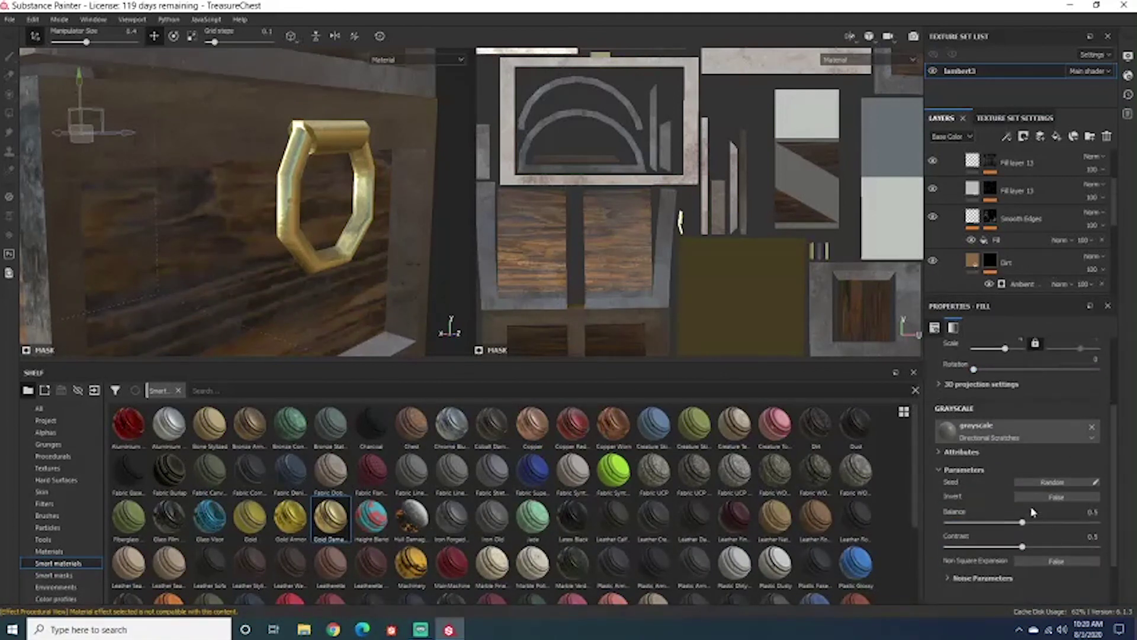
pyautogui.moveTo(1024, 525); pyautogui.dragTo(1057, 542)
pyautogui.keyDown('alt'); pyautogui.moveTo(296, 196); pyautogui.dragTo(427, 188); pyautogui.keyUp('alt')
pyautogui.scroll(-6, 1032, 231)
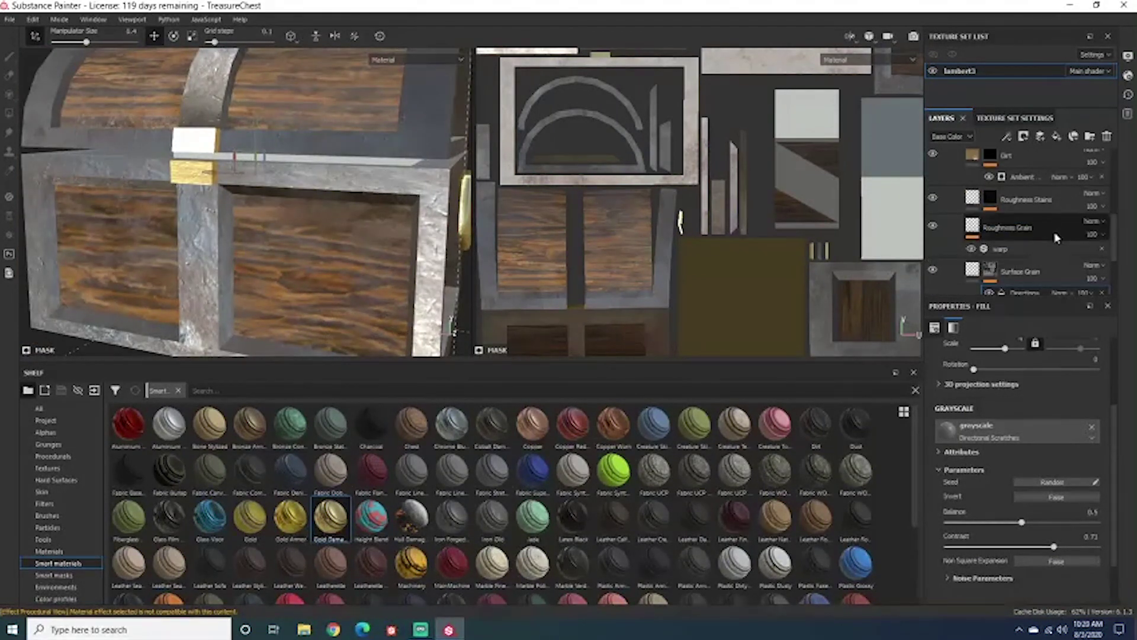
# Try a lower Metallic value for the Gold Pure layer, and undo the change.
pyautogui.keyDown('alt'); pyautogui.moveTo(288, 131); pyautogui.dragTo(406, 172); pyautogui.keyUp('alt')
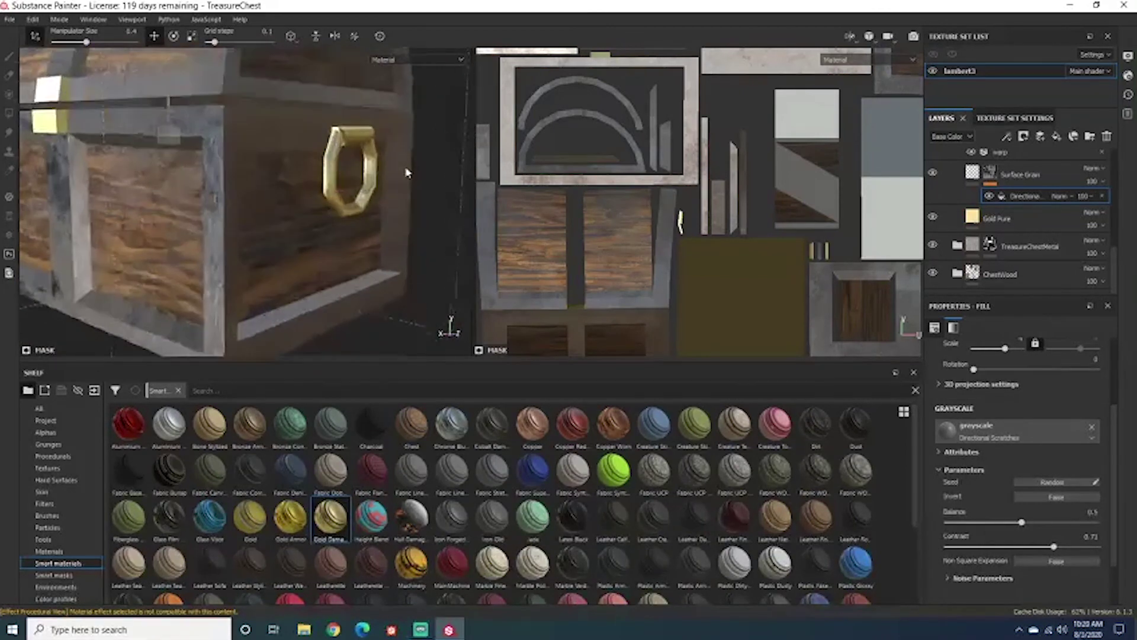
pyautogui.click(1036, 215)
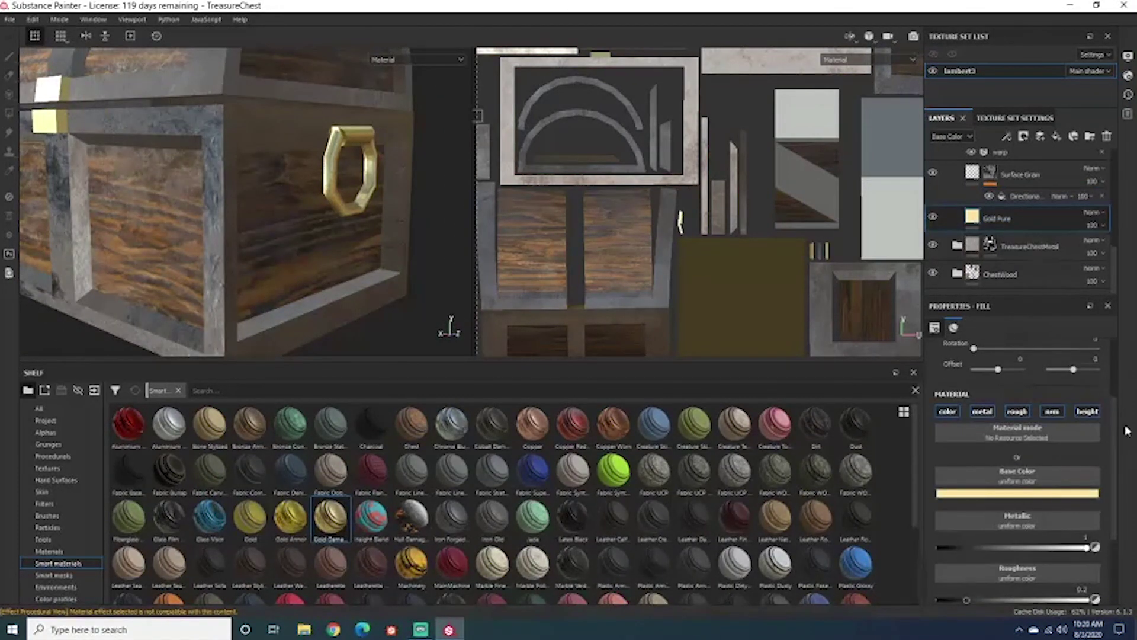
pyautogui.scroll(-1, 360, 170)
pyautogui.scroll(4, 359, 172)
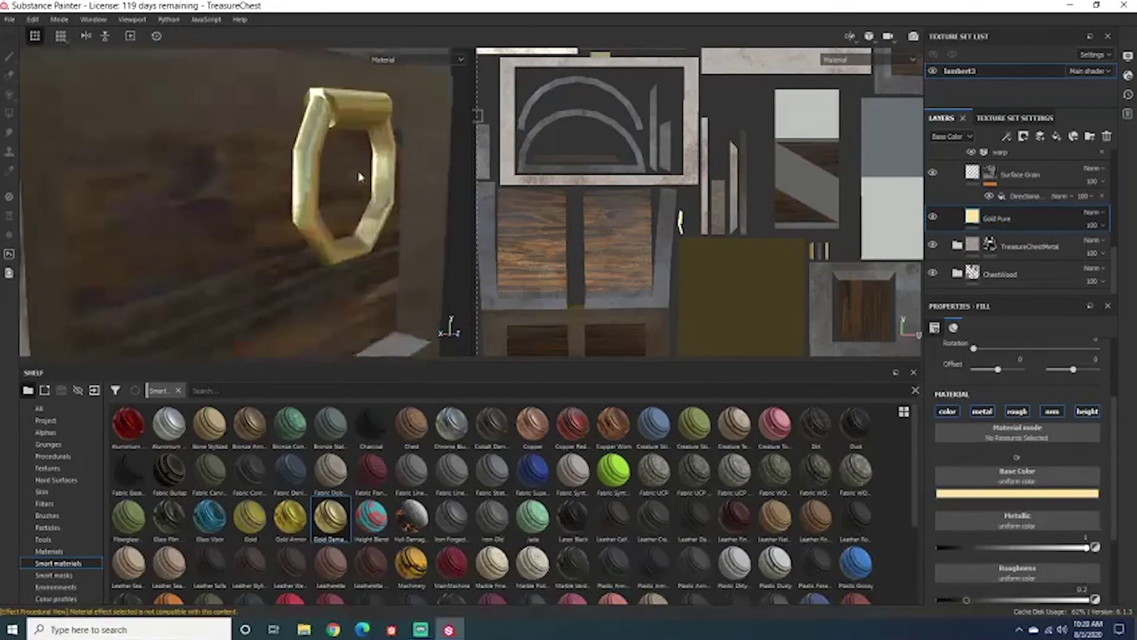
pyautogui.click(1036, 547)
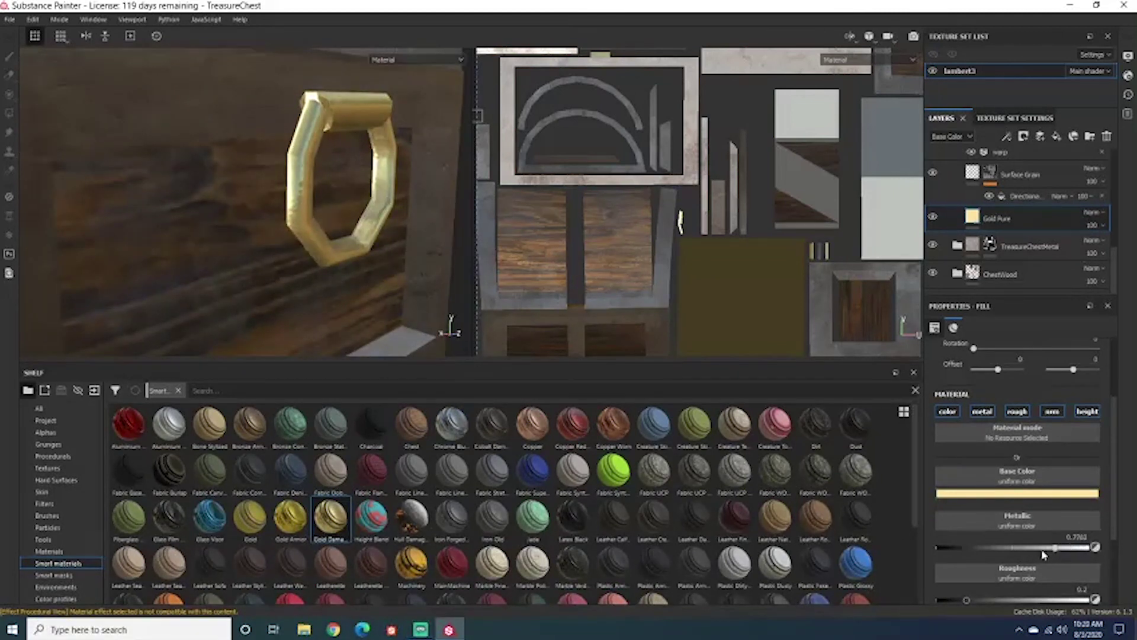
pyautogui.hotkey('ctrl', 'z')
pyautogui.scroll(-2, 1057, 565)
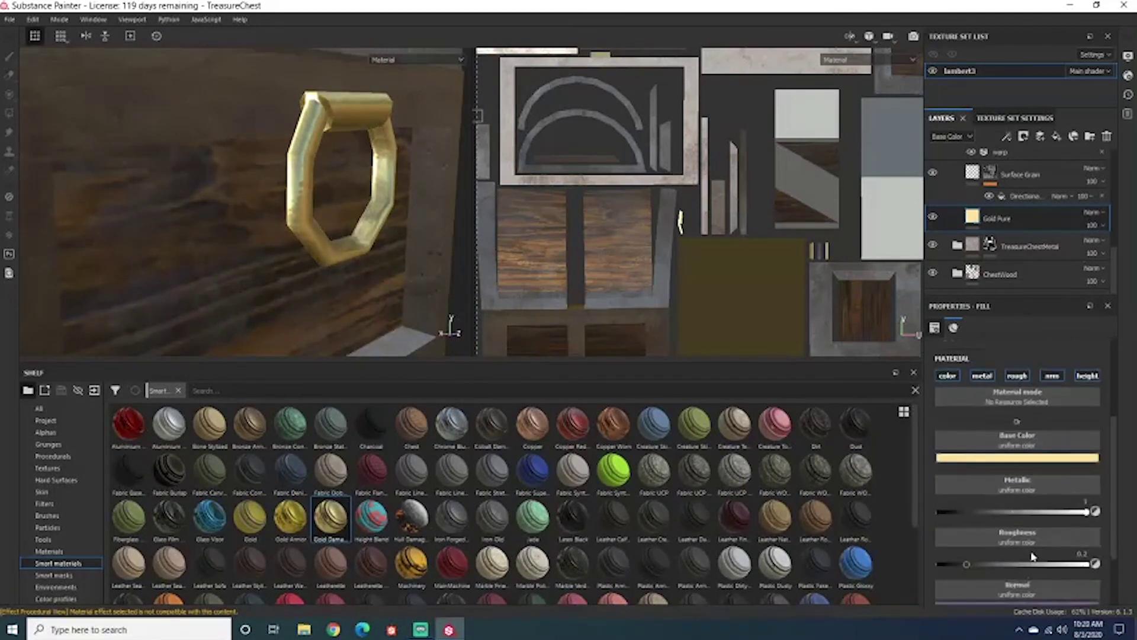
# Try a higher Roughness value for the Gold Pure layer, and undo the change.
pyautogui.moveTo(968, 489); pyautogui.dragTo(1059, 499)
pyautogui.hotkey('ctrl', 'z')
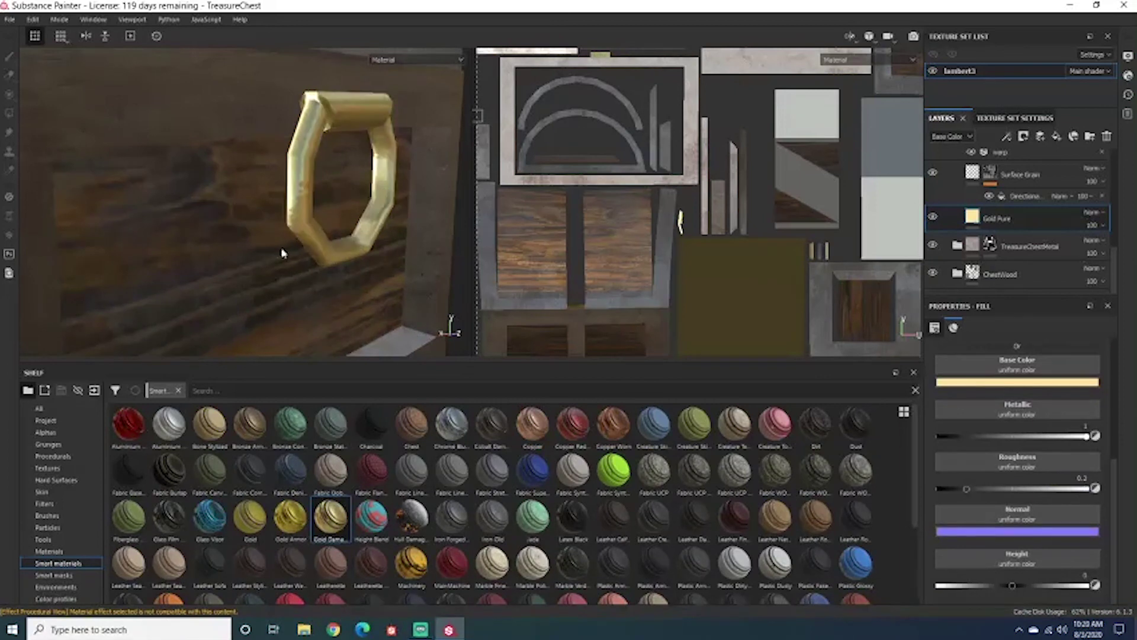
pyautogui.scroll(-5, 284, 253)
pyautogui.keyDown('alt'); pyautogui.moveTo(293, 251); pyautogui.dragTo(320, 243, button='middle'); pyautogui.keyUp('alt')
pyautogui.keyDown('alt'); pyautogui.moveTo(319, 243); pyautogui.dragTo(346, 237); pyautogui.keyUp('alt')
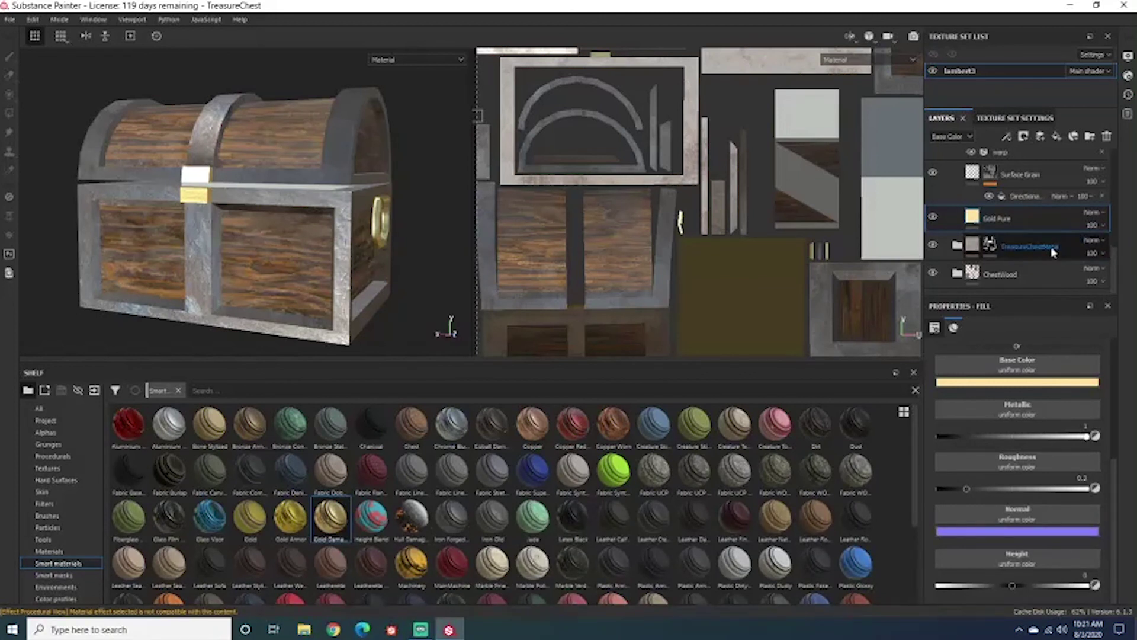
# Copy the visible Fill layer 7 with its grunge mask from TreasureChestMetal to the top of the Gold Damaged folder.
pyautogui.scroll(-2, 1048, 255)
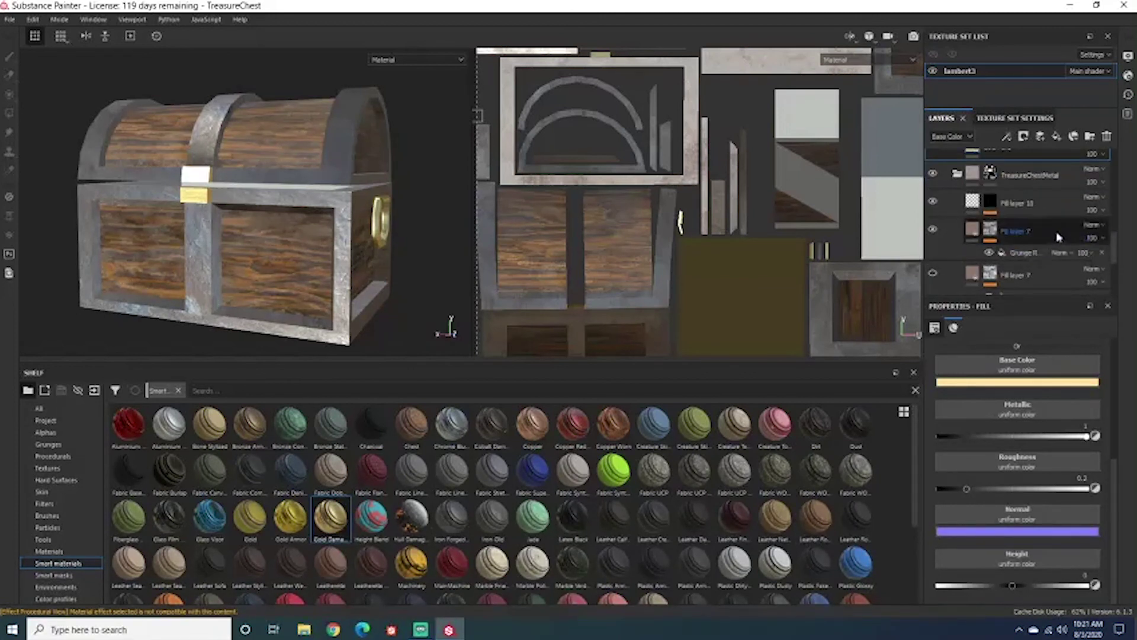
pyautogui.click(1054, 226)
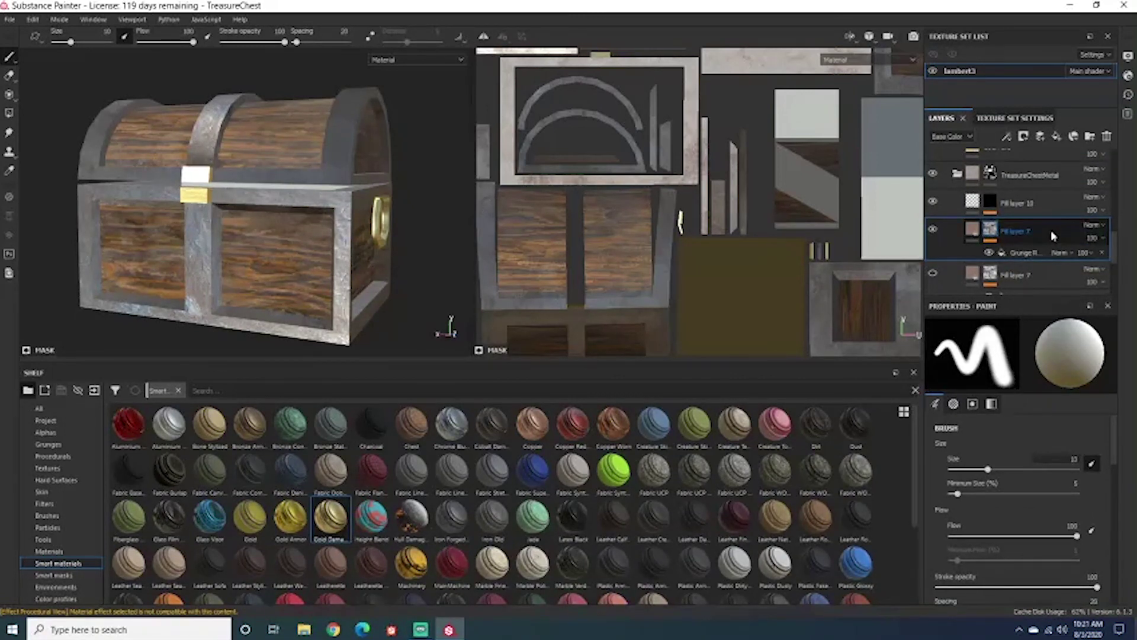
pyautogui.moveTo(1055, 226)
pyautogui.mouseDown()
pyautogui.moveTo(1054, 163)
pyautogui.moveTo(1052, 230)
pyautogui.mouseUp()
pyautogui.scroll(5, 280, 208)
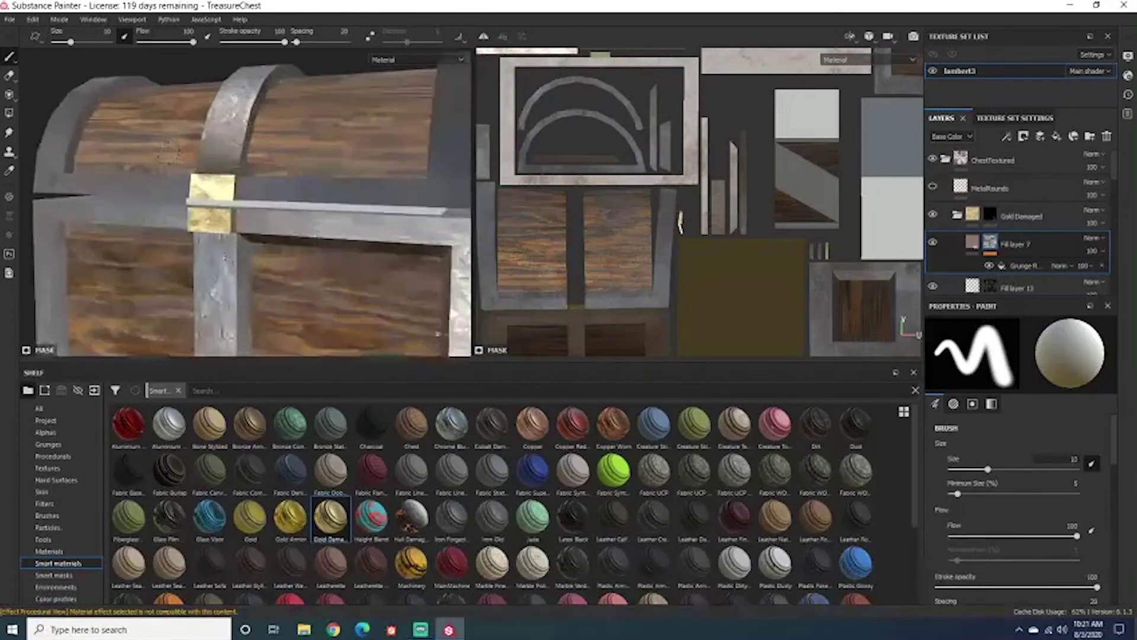
pyautogui.moveTo(256, 177)
pyautogui.keyDown('alt'); pyautogui.mouseDown()
pyautogui.moveTo(278, 181)
pyautogui.moveTo(236, 190)
pyautogui.moveTo(252, 188)
pyautogui.mouseUp(); pyautogui.keyUp('alt')
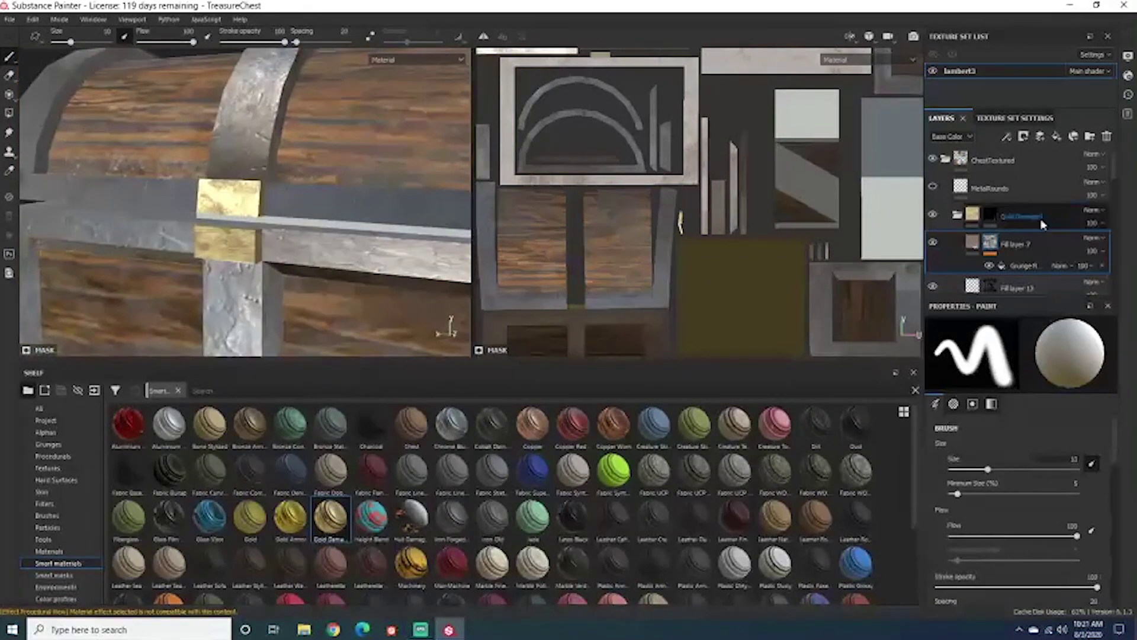
# Set the Balance of the Grunge Rust Fine fill in the copied Fill layer 7's mask to about 0.41.
pyautogui.doubleClick(1020, 217)
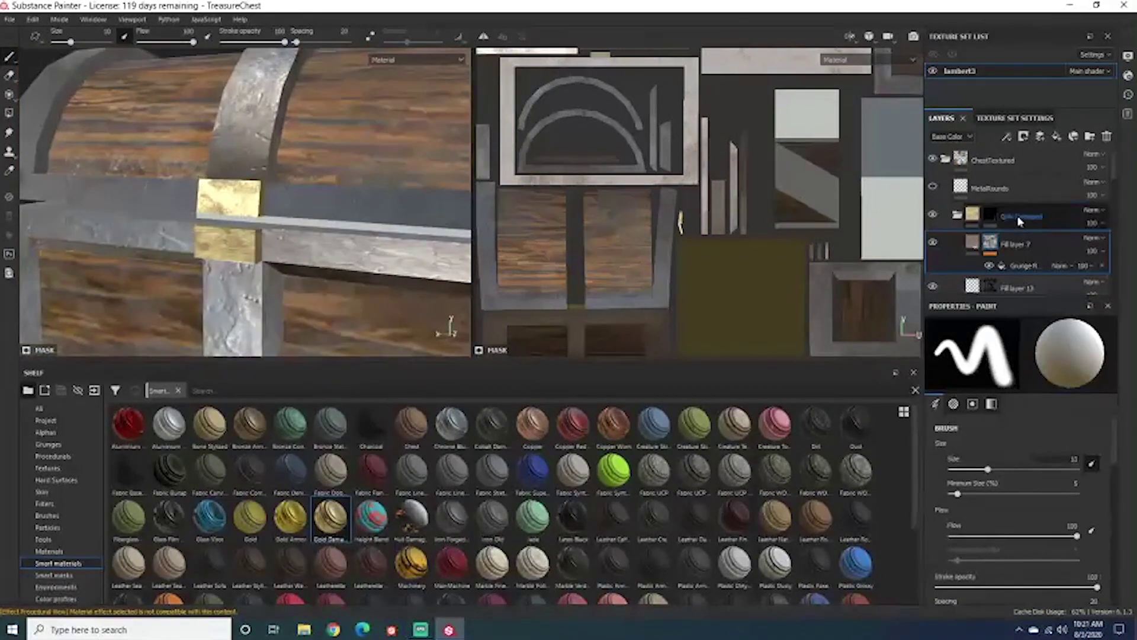
pyautogui.click(1024, 265)
pyautogui.moveTo(1014, 464)
pyautogui.mouseDown()
pyautogui.moveTo(990, 465)
pyautogui.moveTo(1011, 465)
pyautogui.mouseUp()
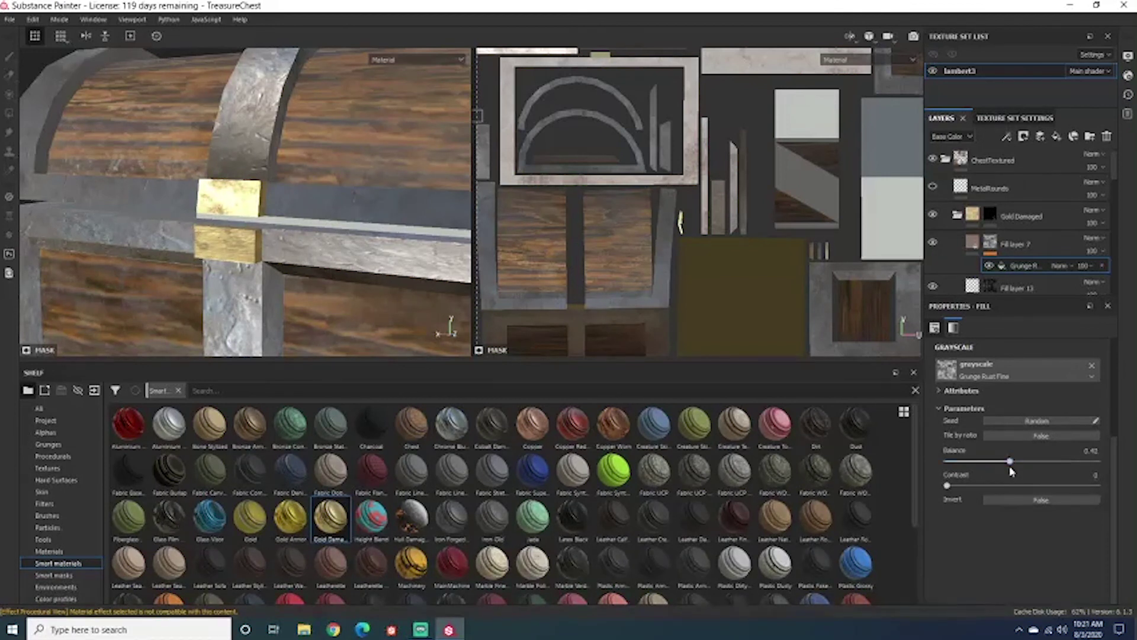
# Change the Base Color of Gold Damaged's Fill layer 7 to a light neutral grey.
pyautogui.click(975, 246)
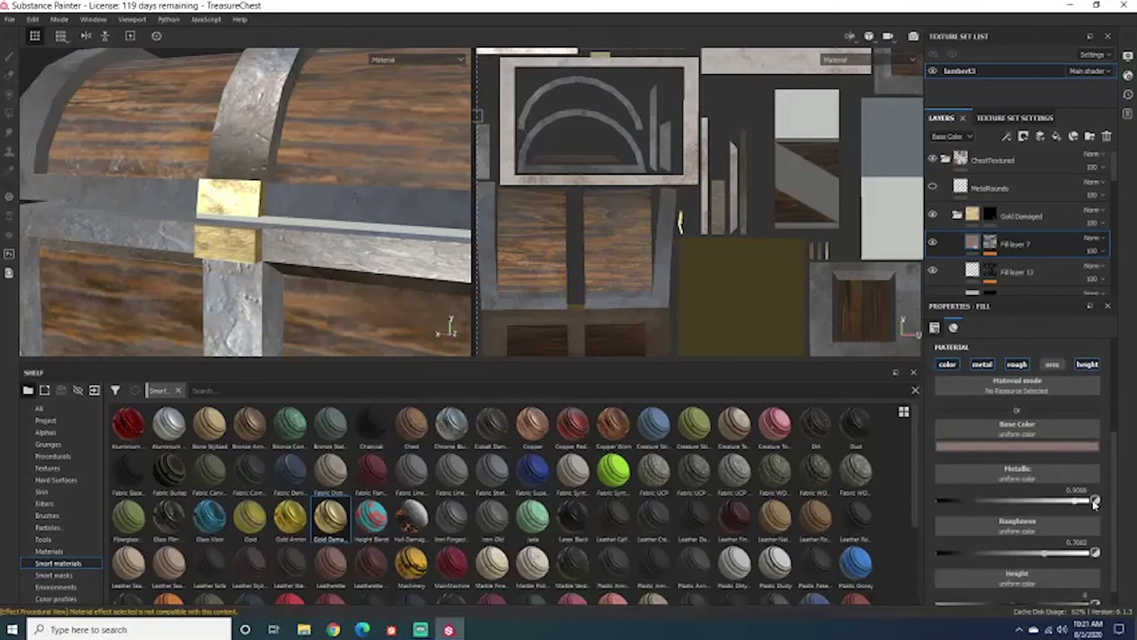
pyautogui.click(1028, 447)
pyautogui.moveTo(999, 521); pyautogui.dragTo(965, 497)
pyautogui.keyDown('alt'); pyautogui.moveTo(237, 209); pyautogui.dragTo(353, 268); pyautogui.keyUp('alt')
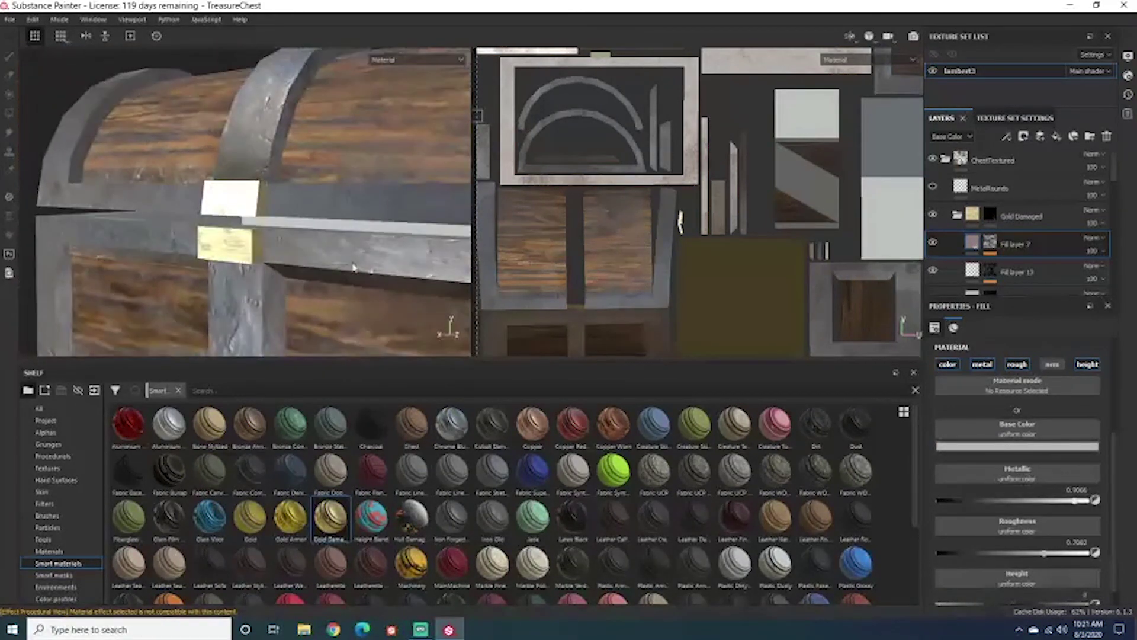
pyautogui.click(984, 449)
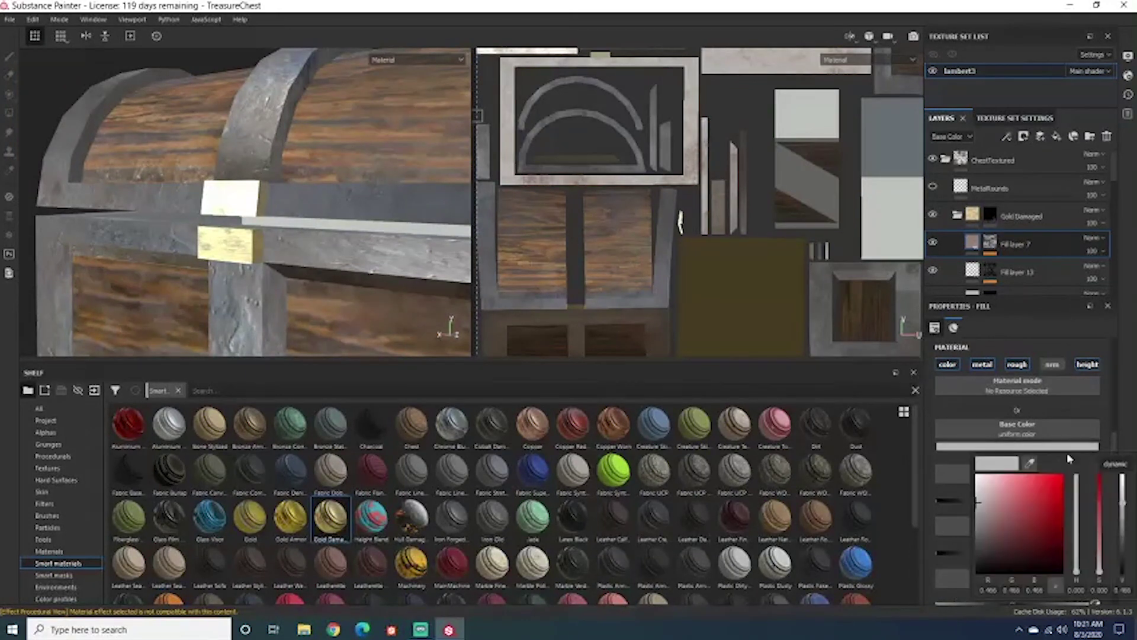
# Try the opacity of Gold Damaged's Fill layer 7 at low and full strength, and set its Base Color blending mode to Disable.
pyautogui.click(1100, 250)
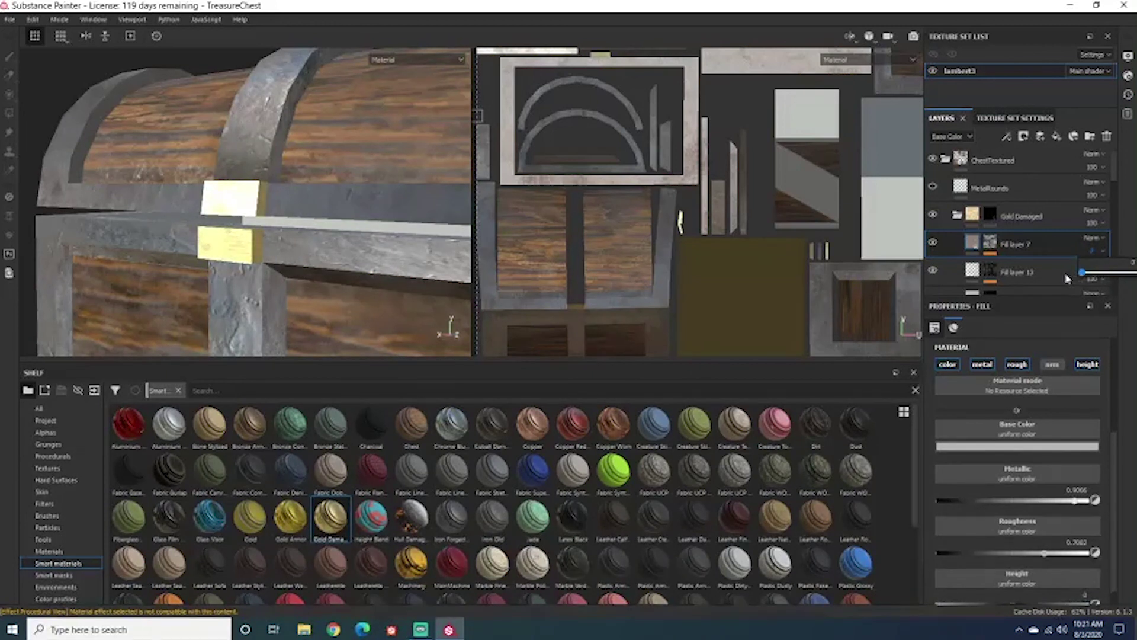
pyautogui.moveTo(1067, 278); pyautogui.dragTo(1119, 279)
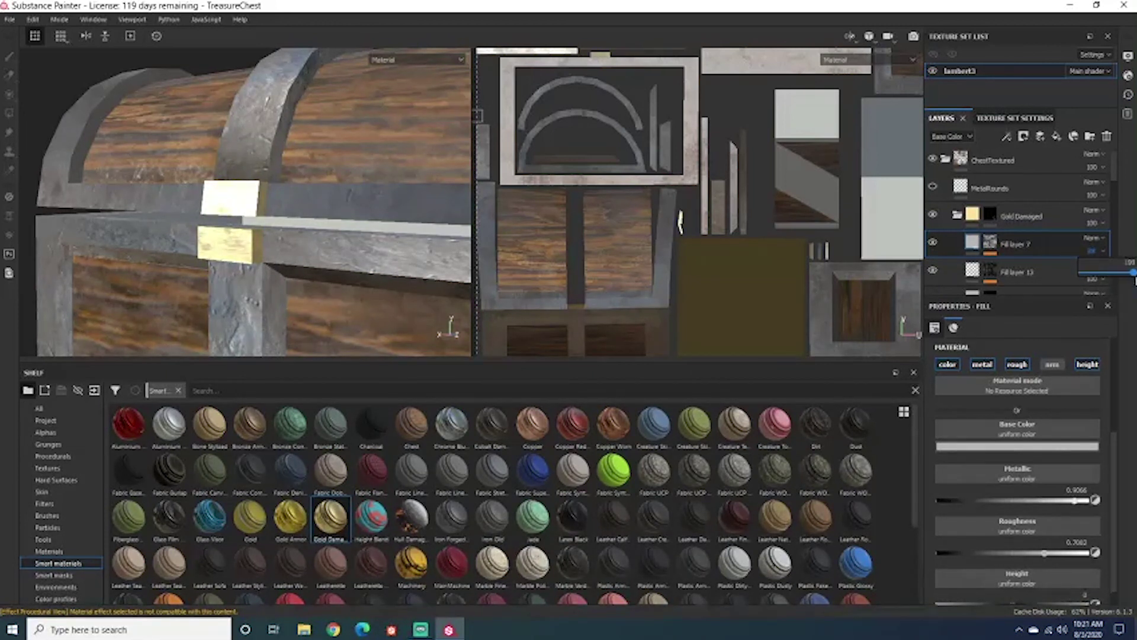
pyautogui.click(1095, 238)
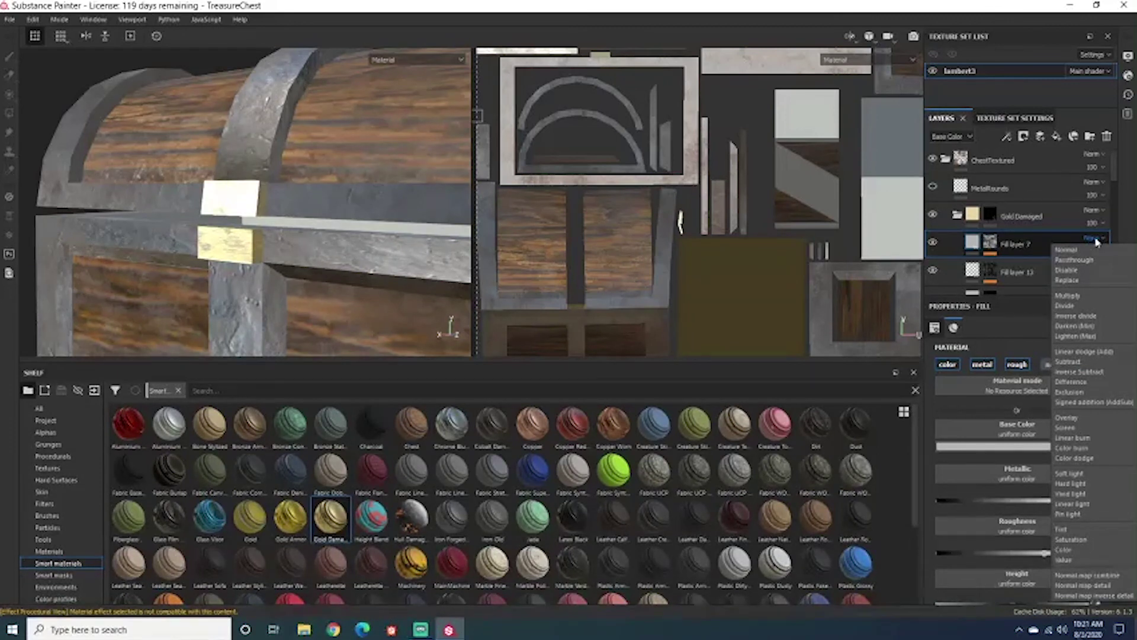
pyautogui.click(1066, 270)
pyautogui.click(1095, 238)
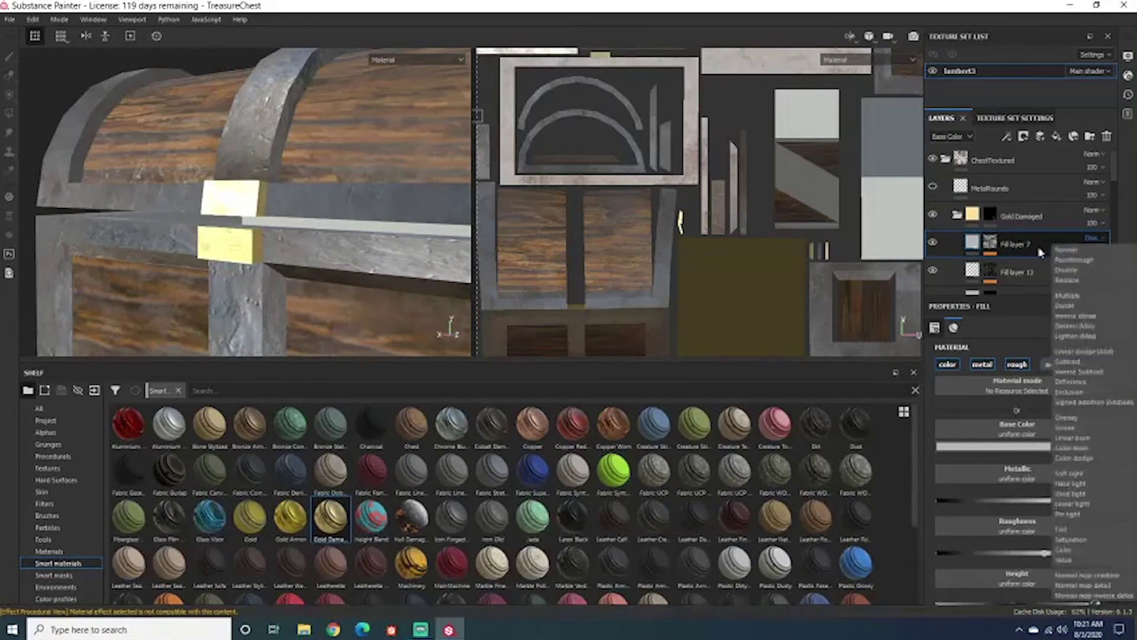
pyautogui.click(252, 229)
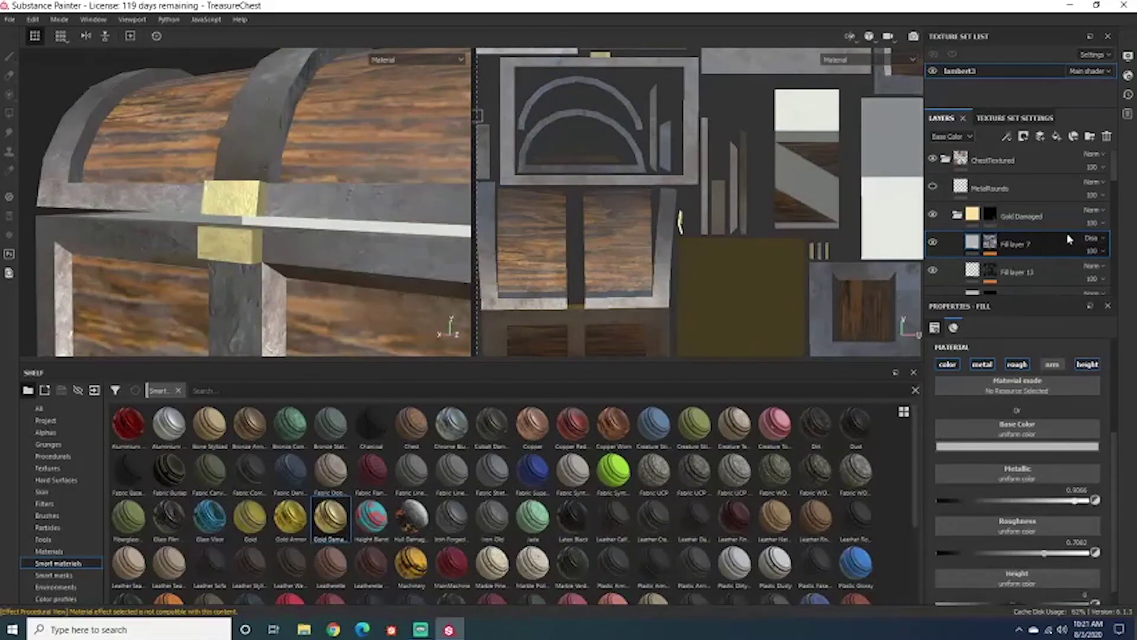
pyautogui.click(1095, 238)
pyautogui.click(1066, 269)
# Inspect the chest's gold clasp, metal trim and side handle from several angles.
pyautogui.keyDown('alt'); pyautogui.moveTo(278, 231); pyautogui.dragTo(326, 224); pyautogui.keyUp('alt')
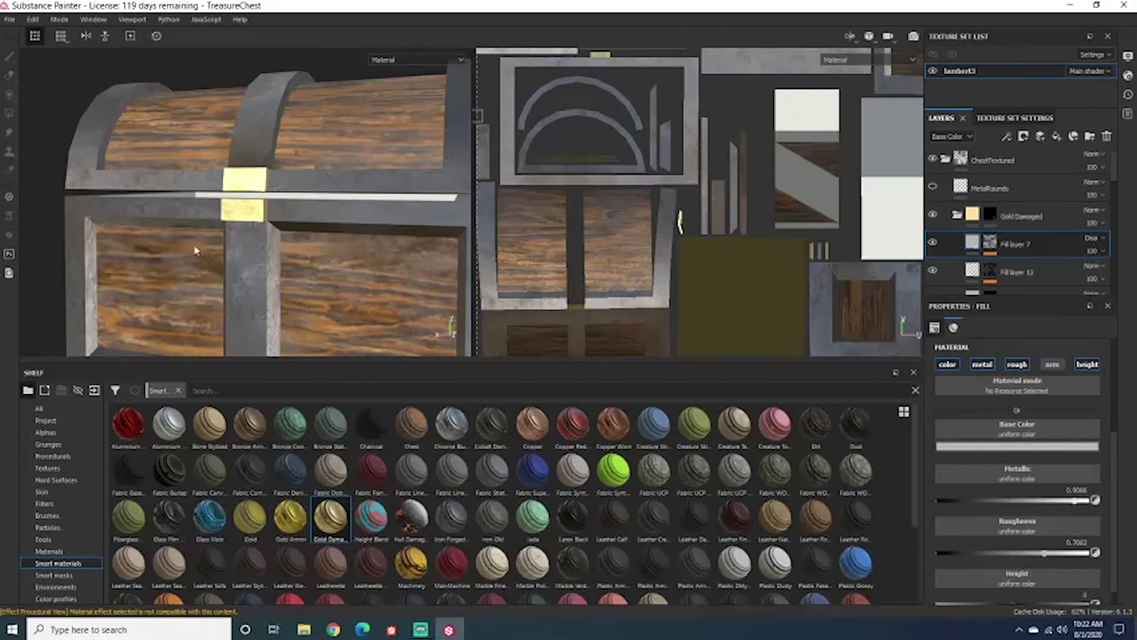
pyautogui.scroll(-5, 196, 251)
pyautogui.keyDown('alt'); pyautogui.moveTo(195, 250); pyautogui.dragTo(332, 244); pyautogui.keyUp('alt')
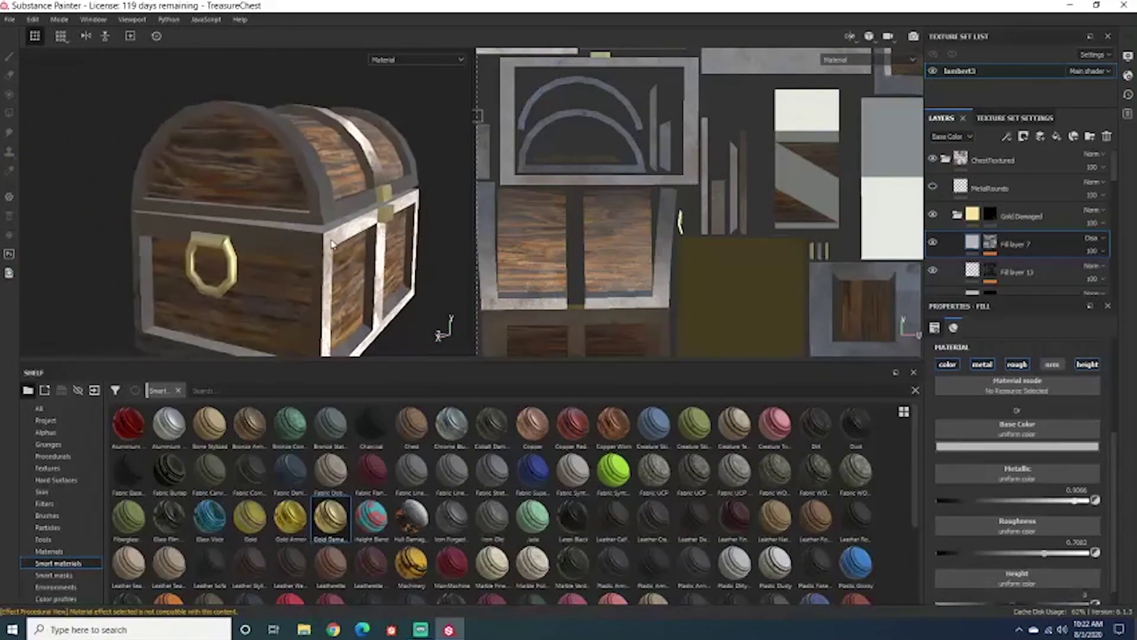
pyautogui.scroll(4, 332, 244)
pyautogui.keyDown('alt'); pyautogui.moveTo(415, 267); pyautogui.dragTo(373, 278); pyautogui.keyUp('alt')
pyautogui.keyDown('alt'); pyautogui.moveTo(373, 279); pyautogui.dragTo(385, 243, button='middle'); pyautogui.keyUp('alt')
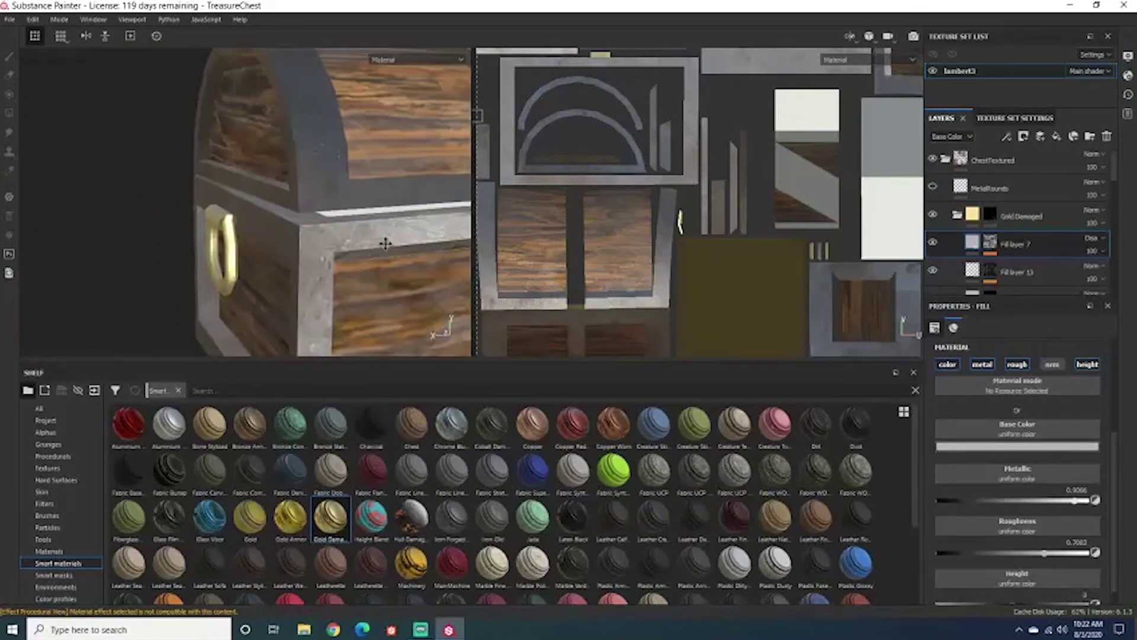
pyautogui.keyDown('alt'); pyautogui.moveTo(385, 244); pyautogui.dragTo(325, 190); pyautogui.keyUp('alt')
pyautogui.scroll(-3, 266, 214)
pyautogui.scroll(-3, 325, 190)
pyautogui.scroll(5, 349, 206)
pyautogui.keyDown('alt'); pyautogui.moveTo(350, 206); pyautogui.dragTo(157, 180, button='middle'); pyautogui.keyUp('alt')
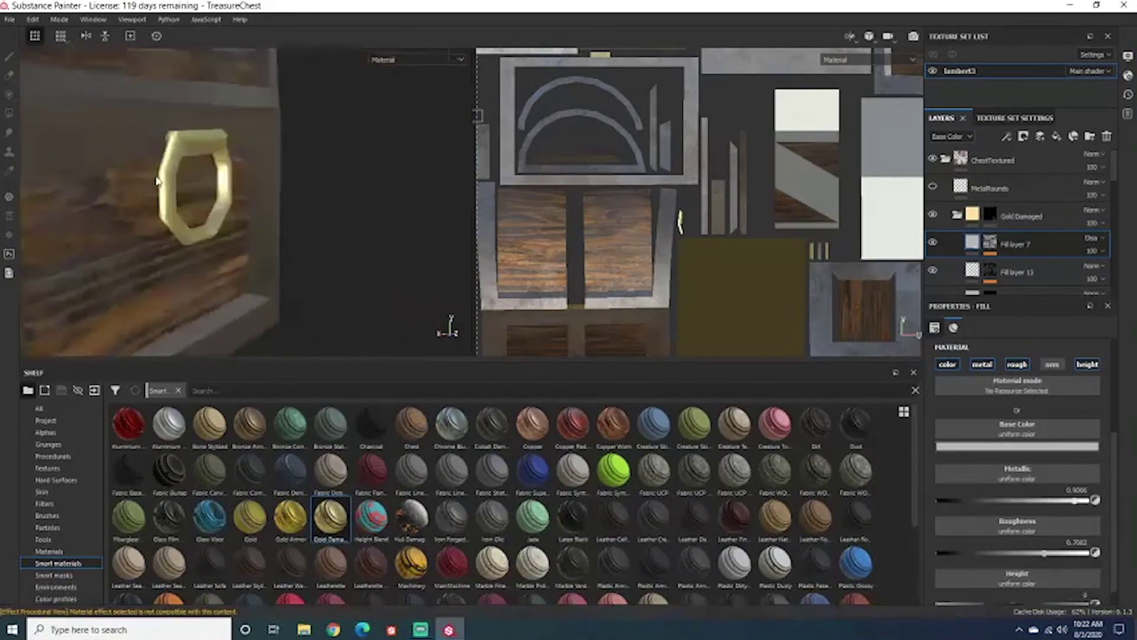
# Delete the copied Fill layer 7 from the Gold Damaged folder.
pyautogui.press('Delete')
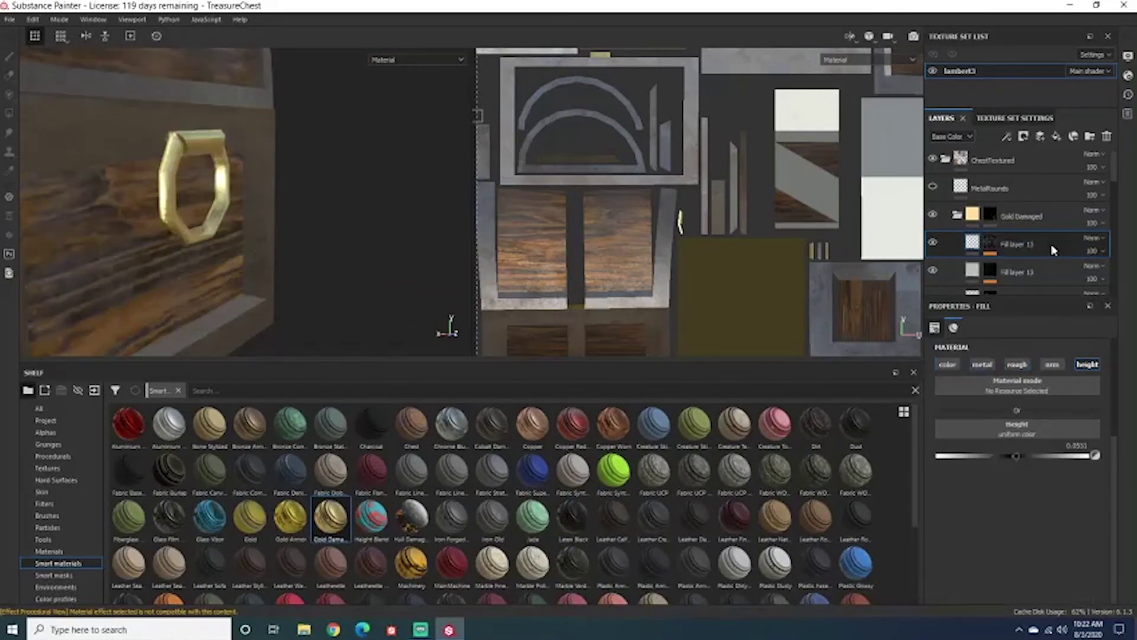
pyautogui.scroll(-5, 109, 217)
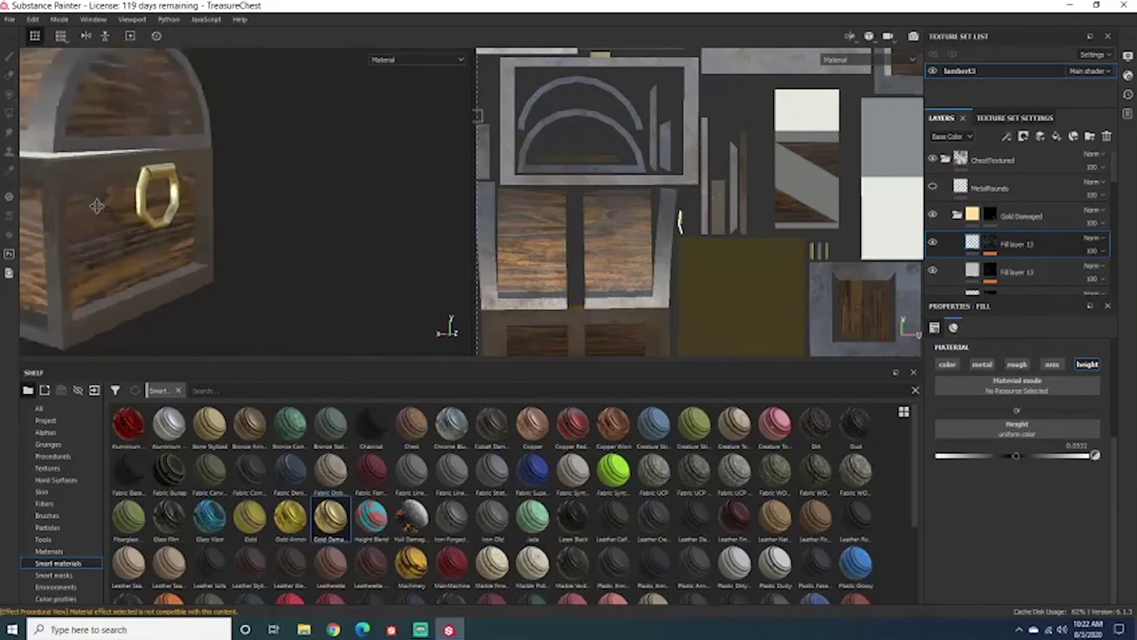
pyautogui.keyDown('alt'); pyautogui.moveTo(294, 169); pyautogui.dragTo(202, 319); pyautogui.keyUp('alt')
pyautogui.scroll(3, 240, 178)
pyautogui.scroll(2, 211, 162)
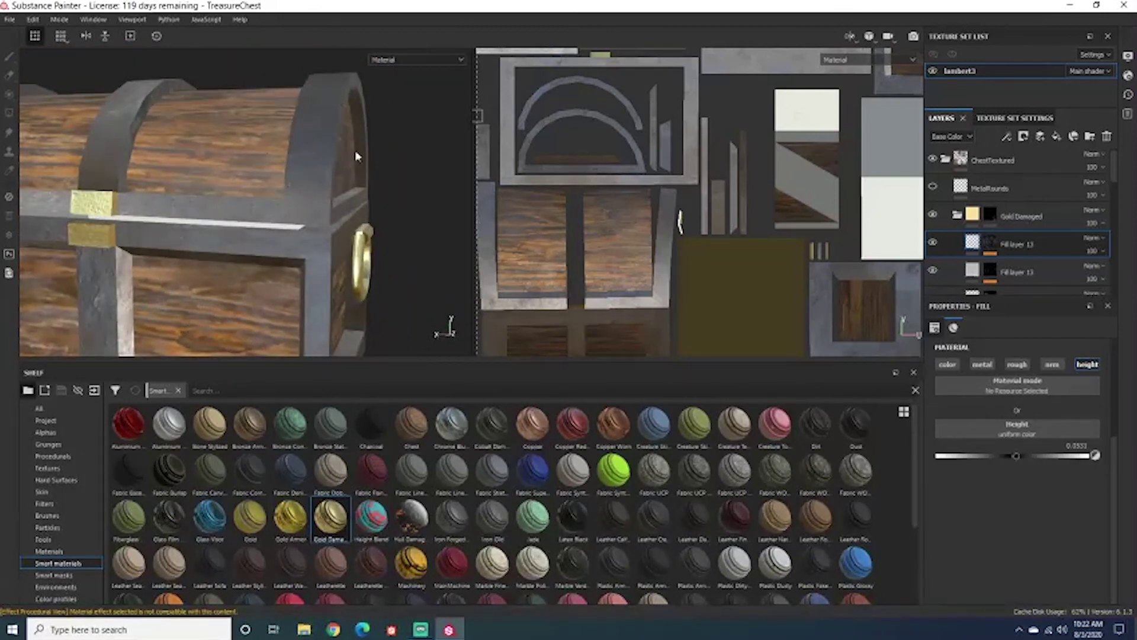
pyautogui.keyDown('alt'); pyautogui.moveTo(356, 156); pyautogui.dragTo(323, 198); pyautogui.keyUp('alt')
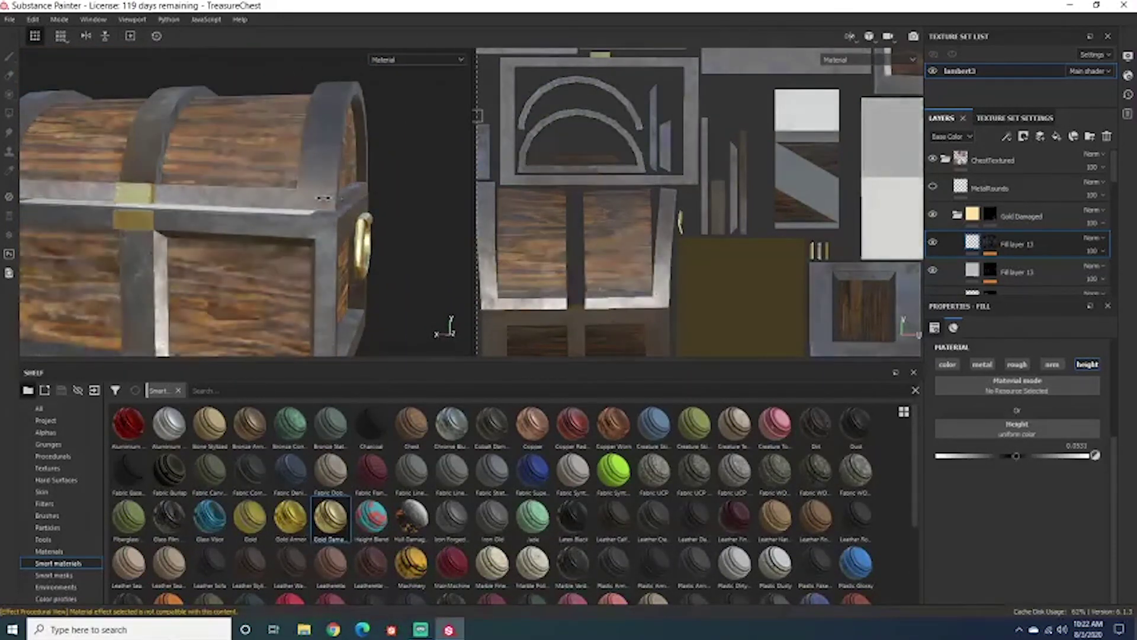
pyautogui.scroll(-5, 251, 173)
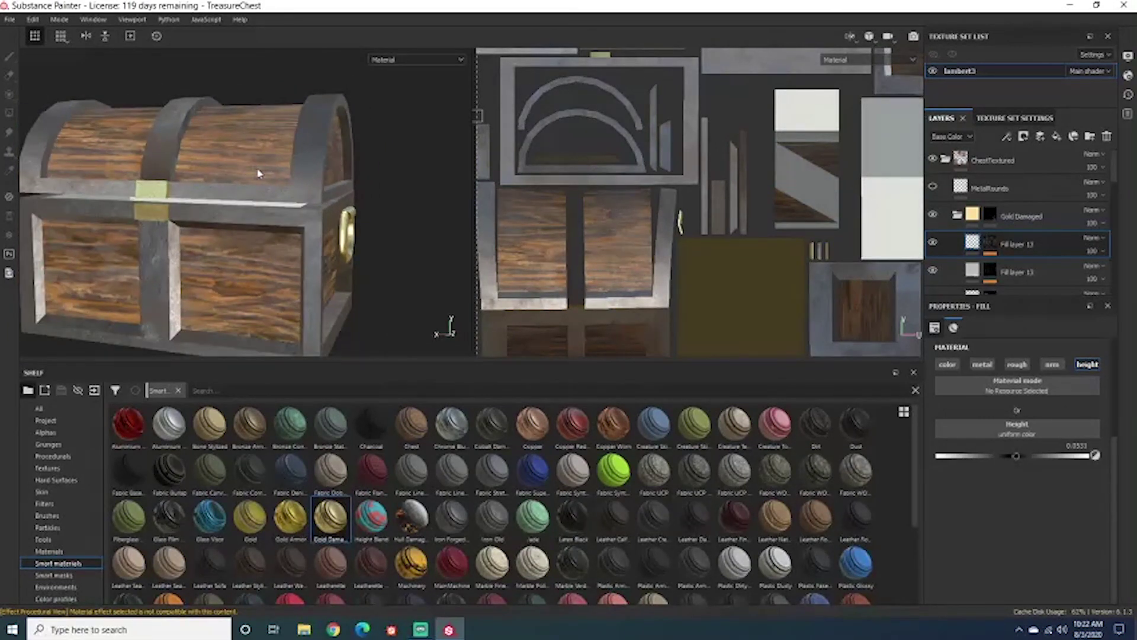
# Collapse the Gold Damaged and TreasureChestMetal folders, and select TreasureChestMetal.
pyautogui.click(957, 215)
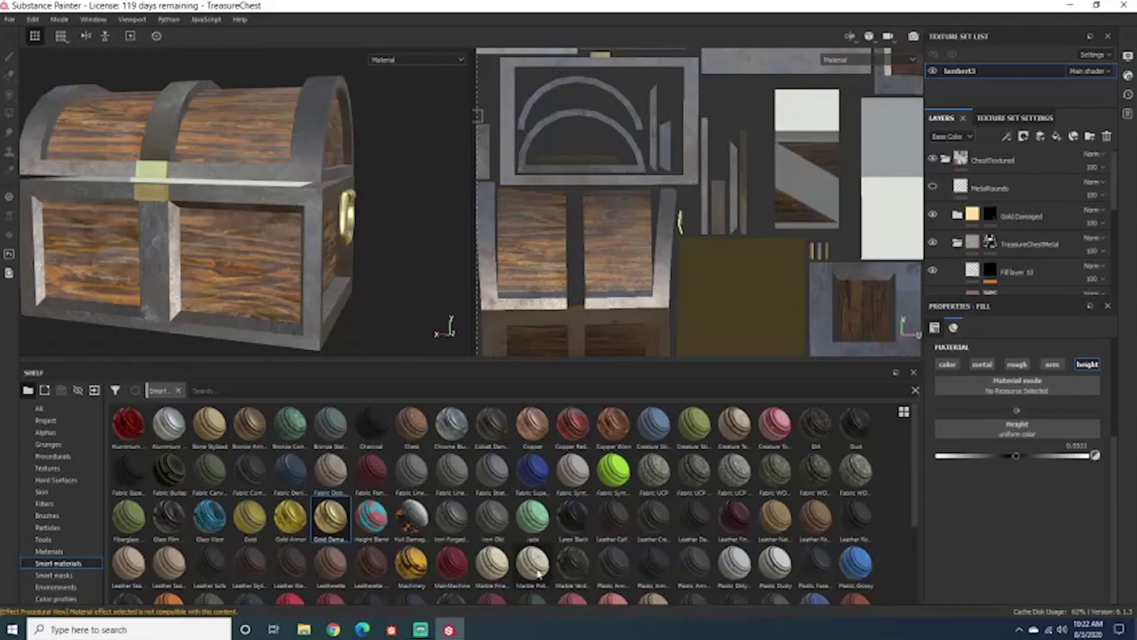
pyautogui.click(958, 243)
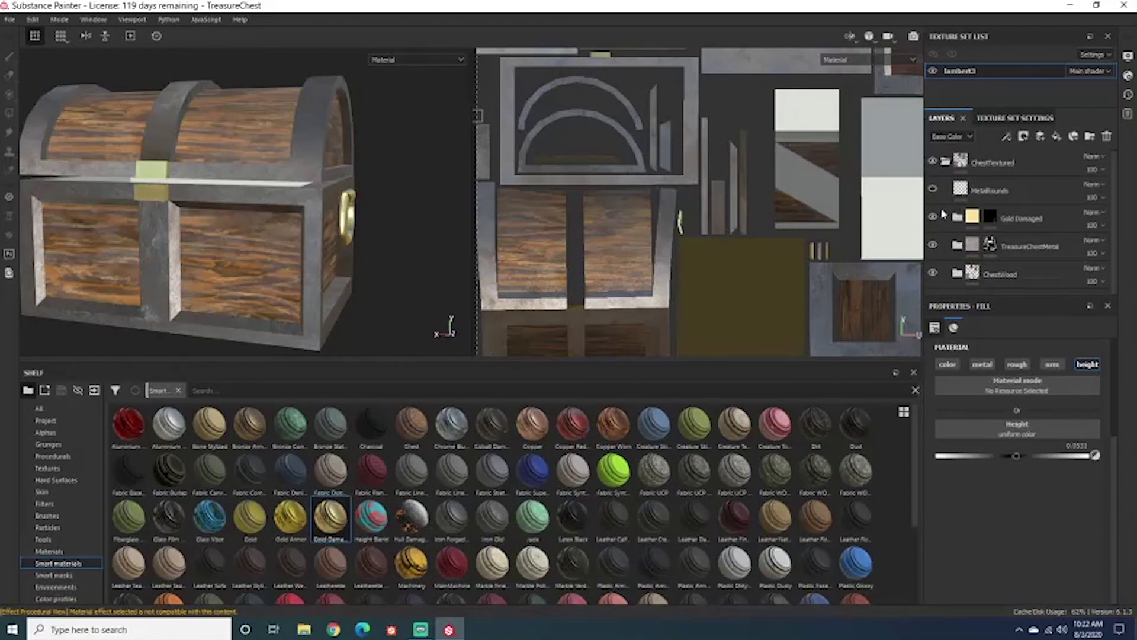
pyautogui.click(1071, 248)
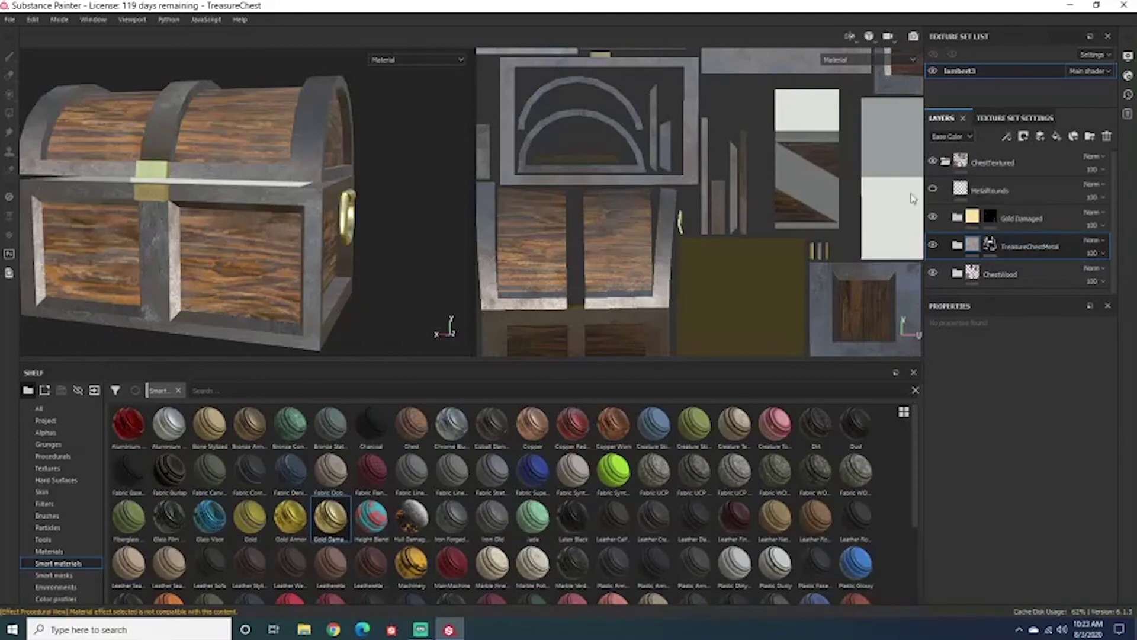
# Examine the layers inside the TreasureChestMetal folder and the front of the chest, and collapse the folder.
pyautogui.click(957, 245)
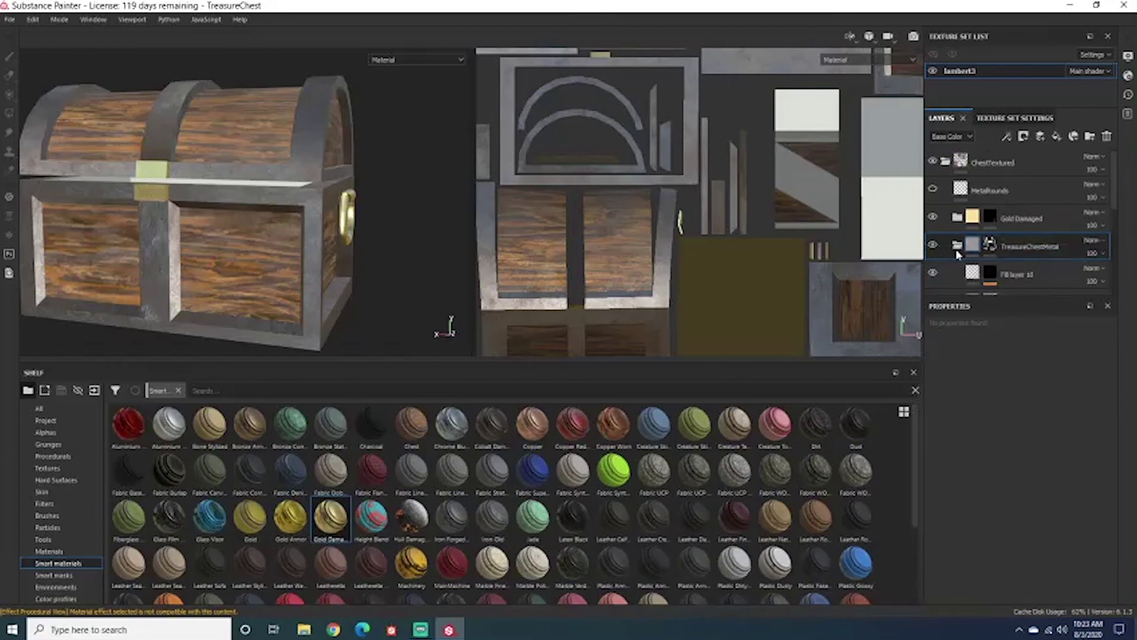
pyautogui.scroll(-2, 990, 233)
pyautogui.scroll(-2, 1007, 236)
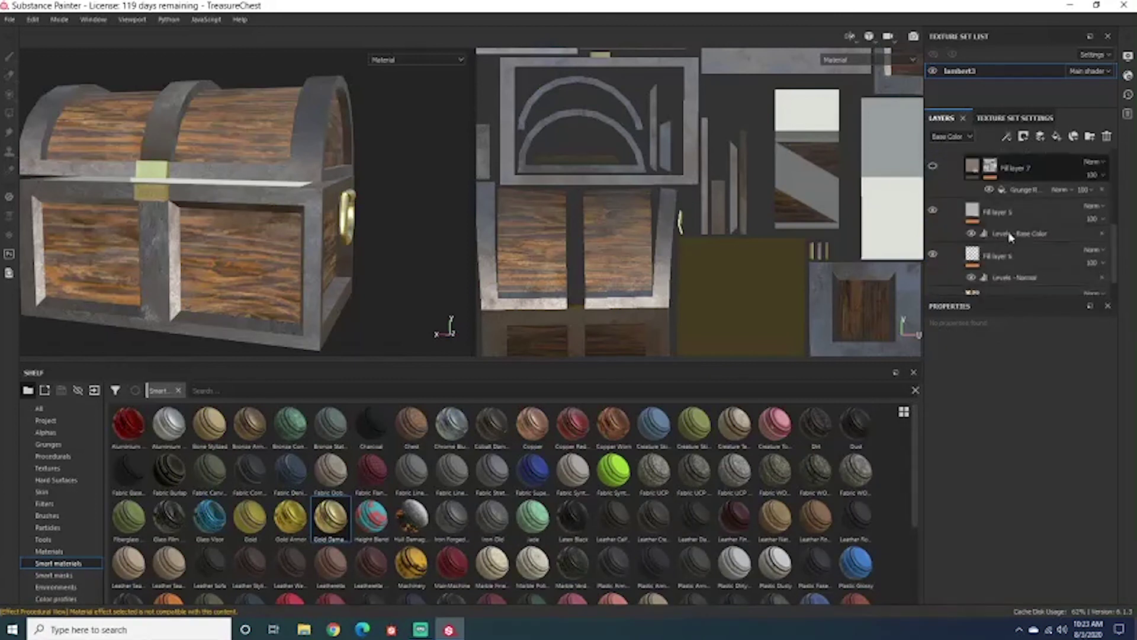
pyautogui.scroll(-1, 1011, 237)
pyautogui.click(1011, 237)
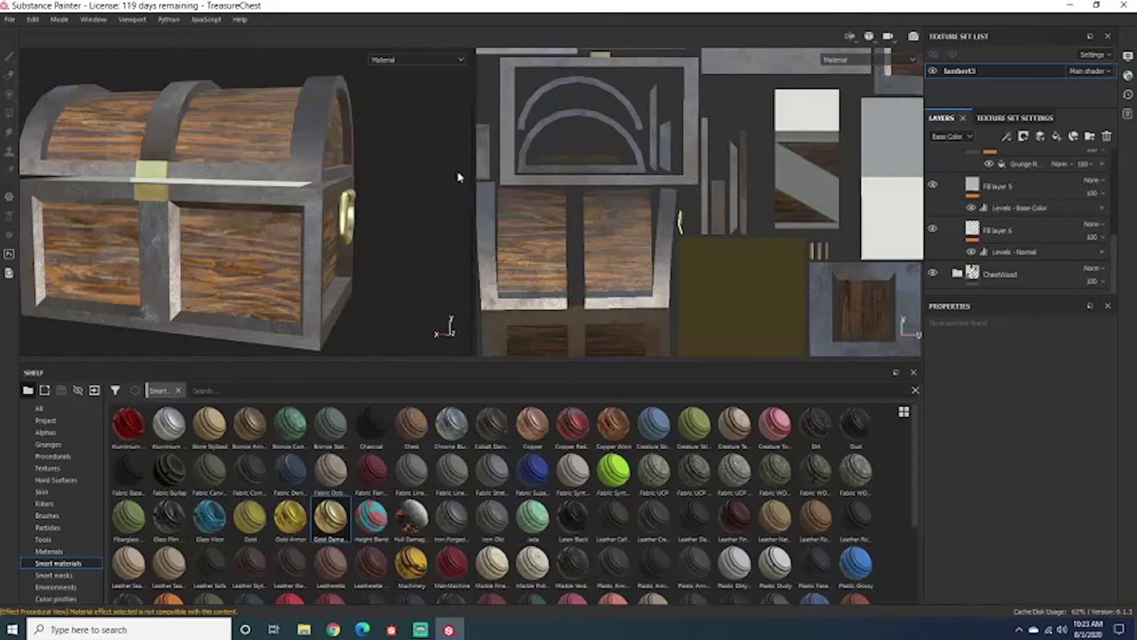
pyautogui.scroll(3, 365, 212)
pyautogui.scroll(-4, 376, 210)
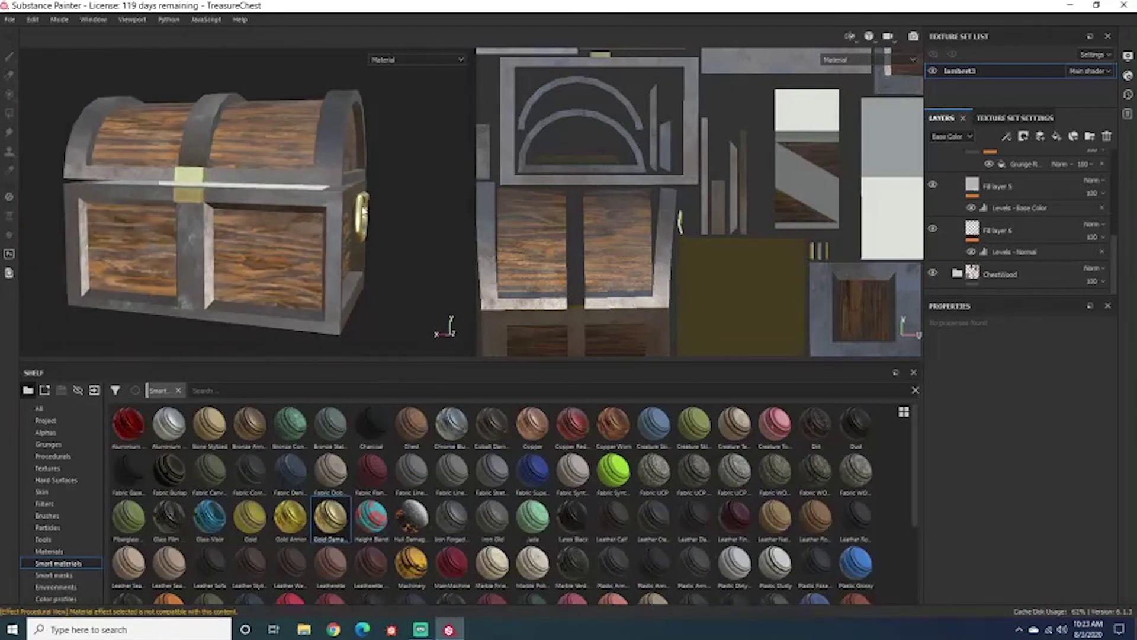
pyautogui.moveTo(379, 211)
pyautogui.keyDown('alt'); pyautogui.mouseDown()
pyautogui.moveTo(386, 182)
pyautogui.moveTo(389, 205)
pyautogui.mouseUp(); pyautogui.keyUp('alt')
pyautogui.keyDown('shift'); pyautogui.moveTo(388, 205); pyautogui.dragTo(395, 209, button='right'); pyautogui.keyUp('shift')
pyautogui.keyDown('alt'); pyautogui.moveTo(395, 209); pyautogui.dragTo(406, 218); pyautogui.keyUp('alt')
pyautogui.scroll(5, 1001, 249)
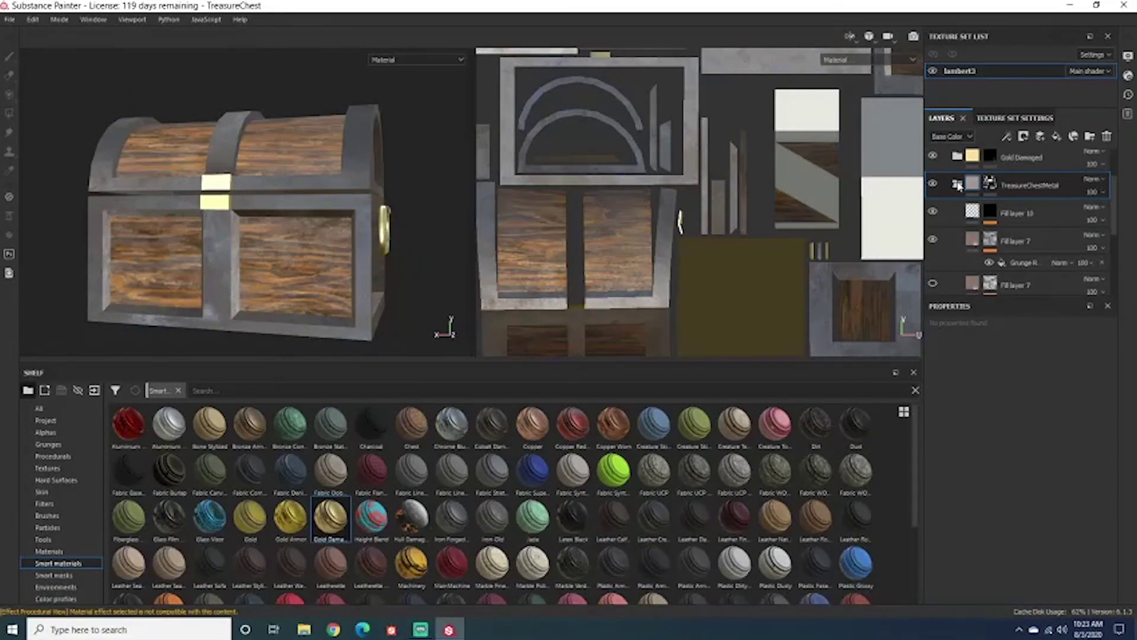
pyautogui.click(958, 185)
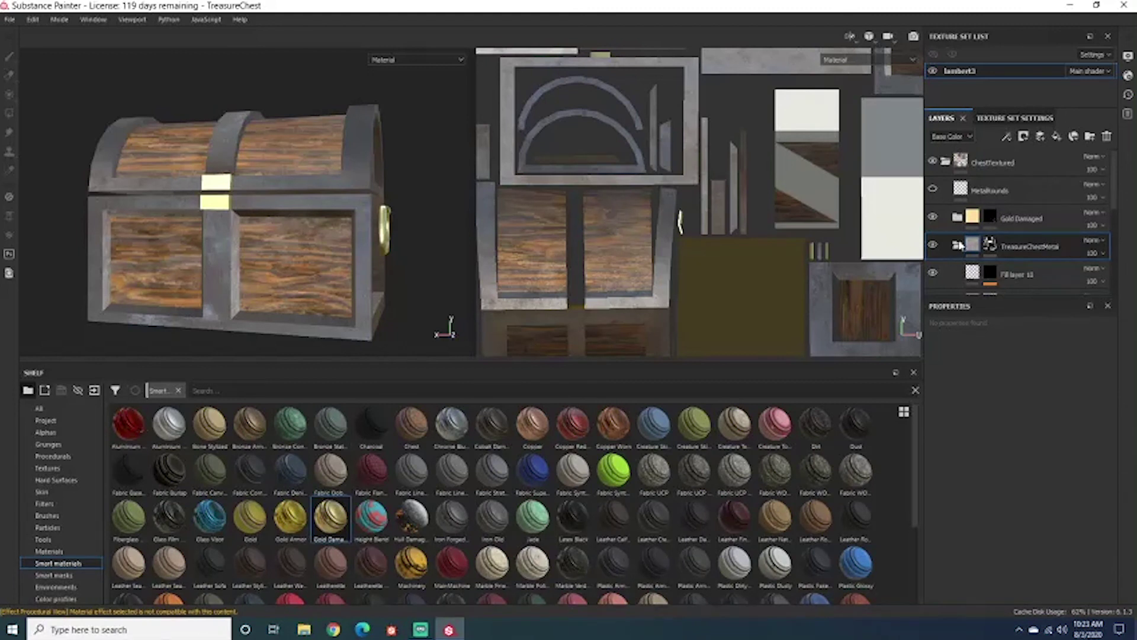
pyautogui.scroll(-1, 959, 245)
pyautogui.click(958, 210)
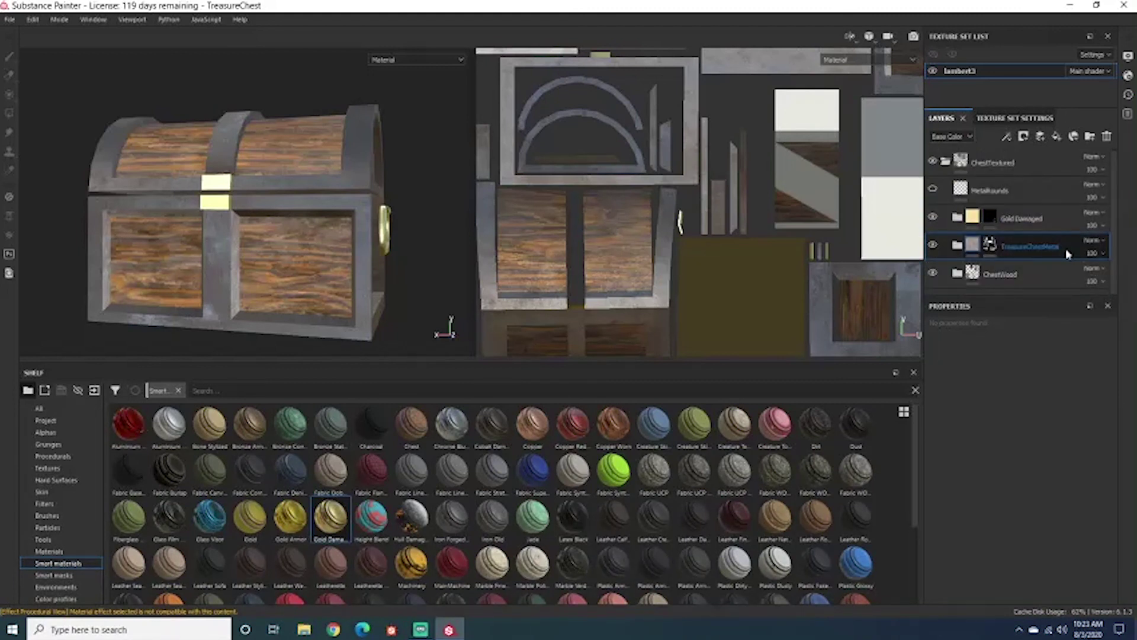
# Duplicate the TreasureChestMetal folder and remove the mask from the copy.
pyautogui.hotkey('ctrl', 'd')
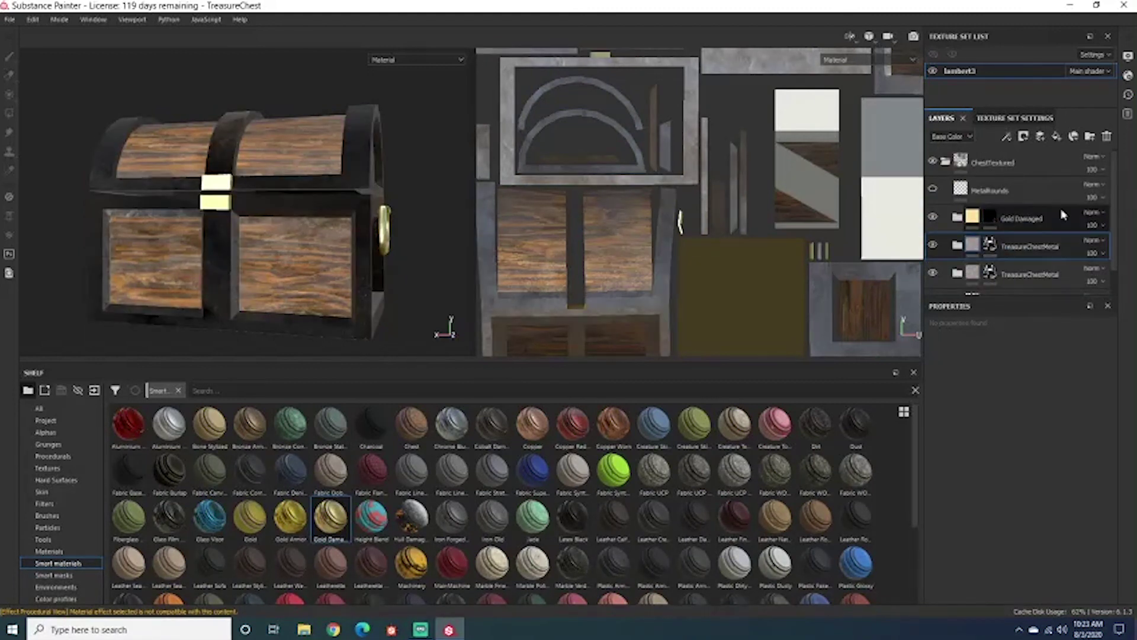
pyautogui.click(989, 245)
pyautogui.rightClick(989, 248)
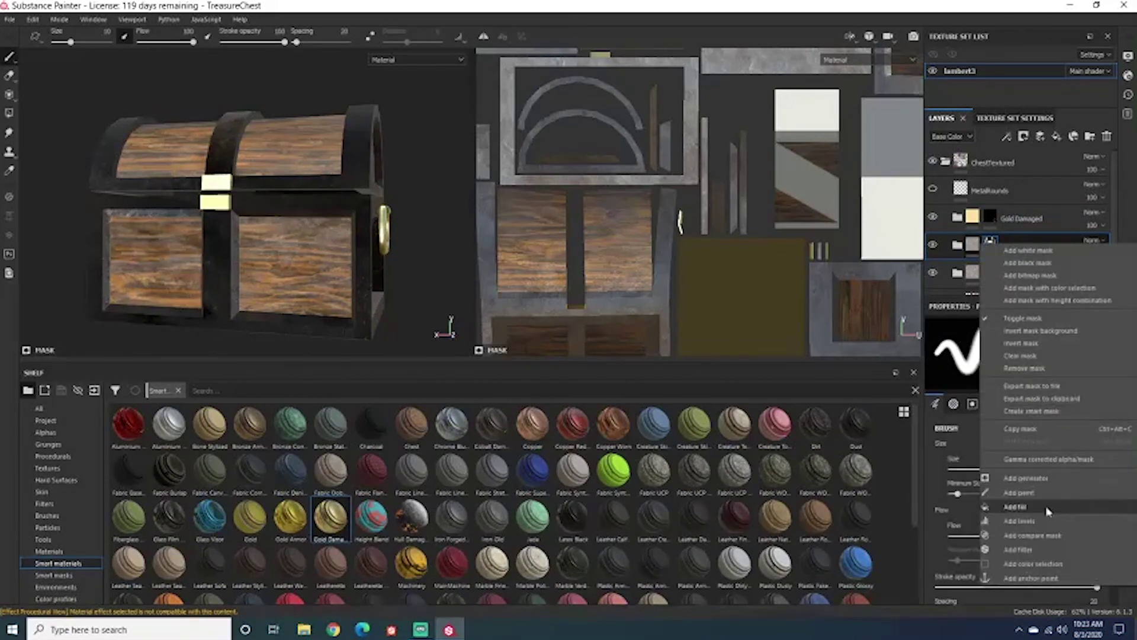
pyautogui.click(1047, 372)
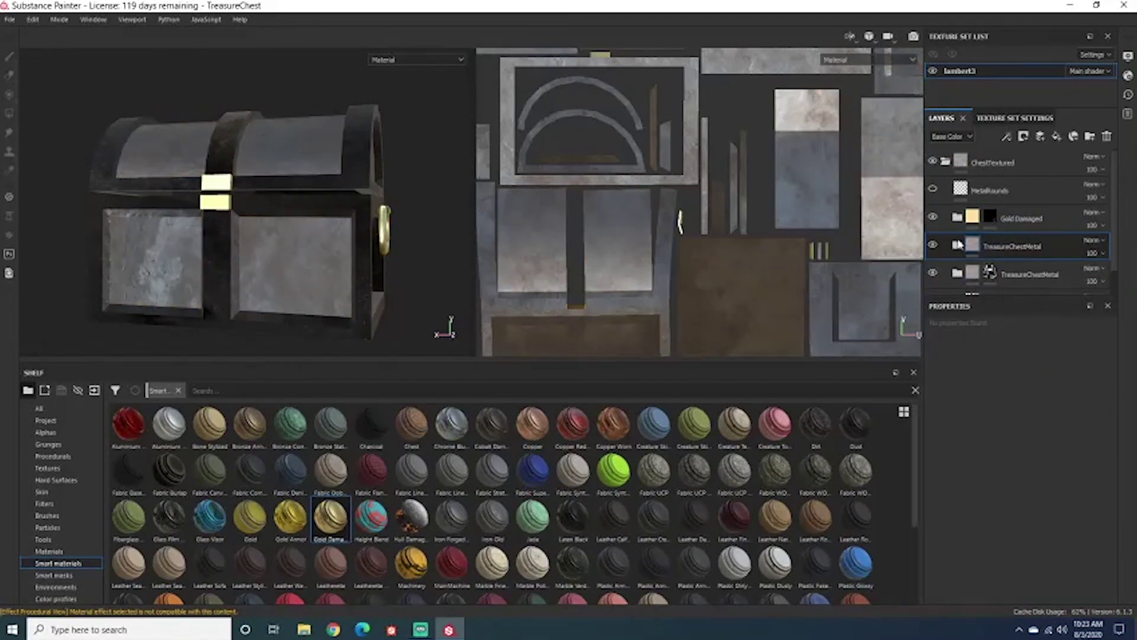
# Examine the layers inside the copied TreasureChestMetal folder, including the mask of Fill layer 10, and collapse the folder.
pyautogui.click(957, 245)
pyautogui.scroll(-1, 1007, 225)
pyautogui.scroll(-3, 1010, 242)
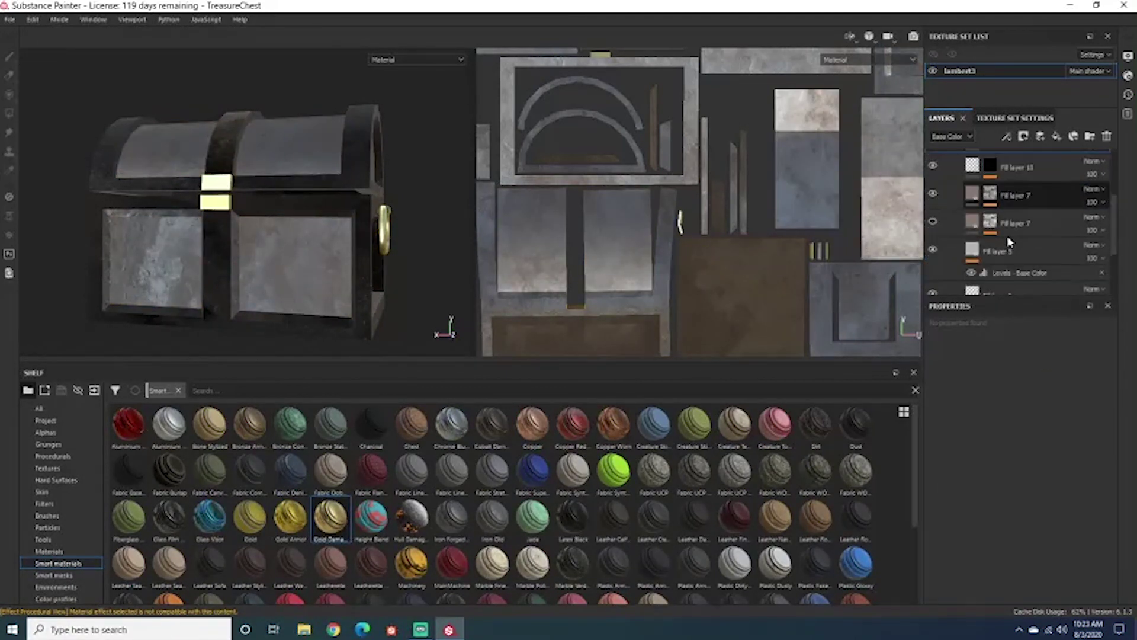
pyautogui.scroll(-1, 1012, 249)
pyautogui.scroll(5, 1004, 257)
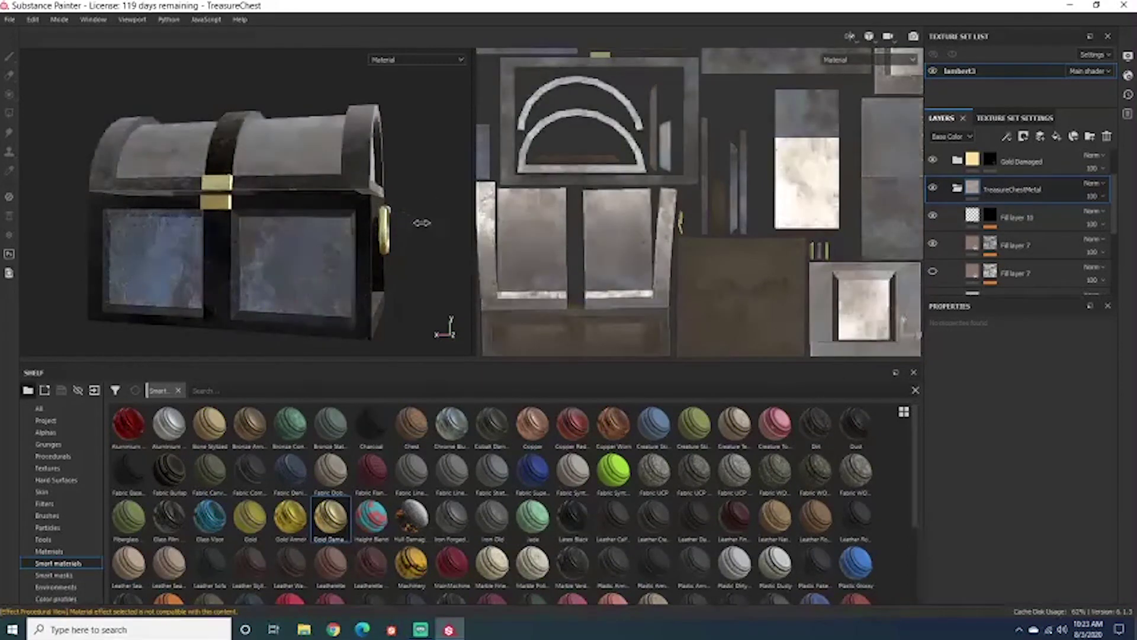
pyautogui.click(957, 189)
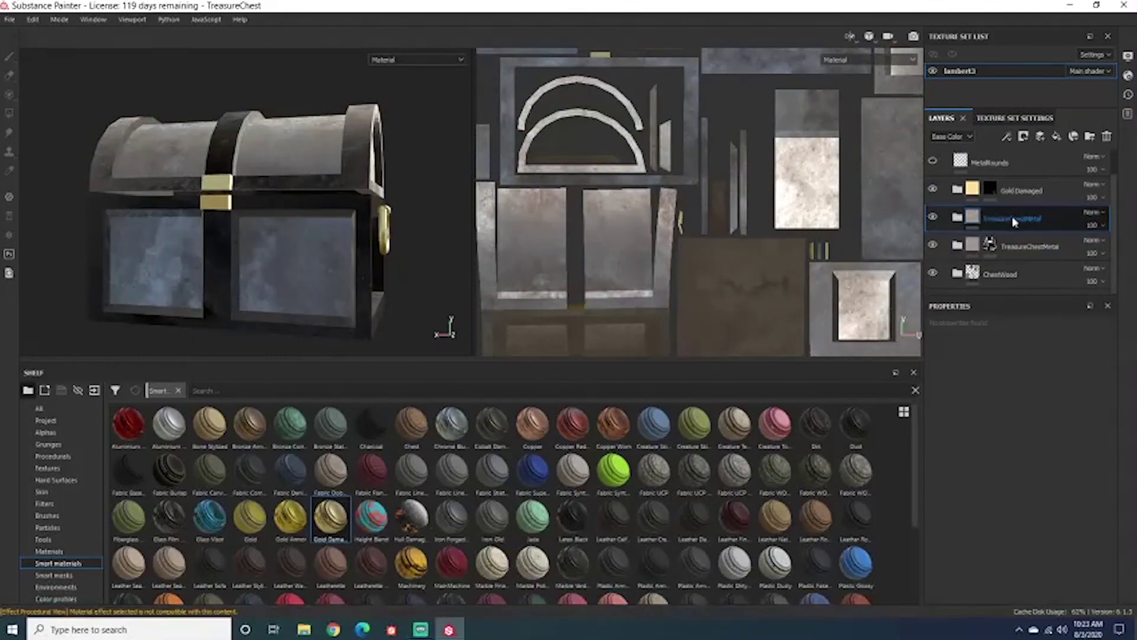
pyautogui.keyDown('alt'); pyautogui.moveTo(414, 175); pyautogui.dragTo(368, 188); pyautogui.keyUp('alt')
pyautogui.click(958, 218)
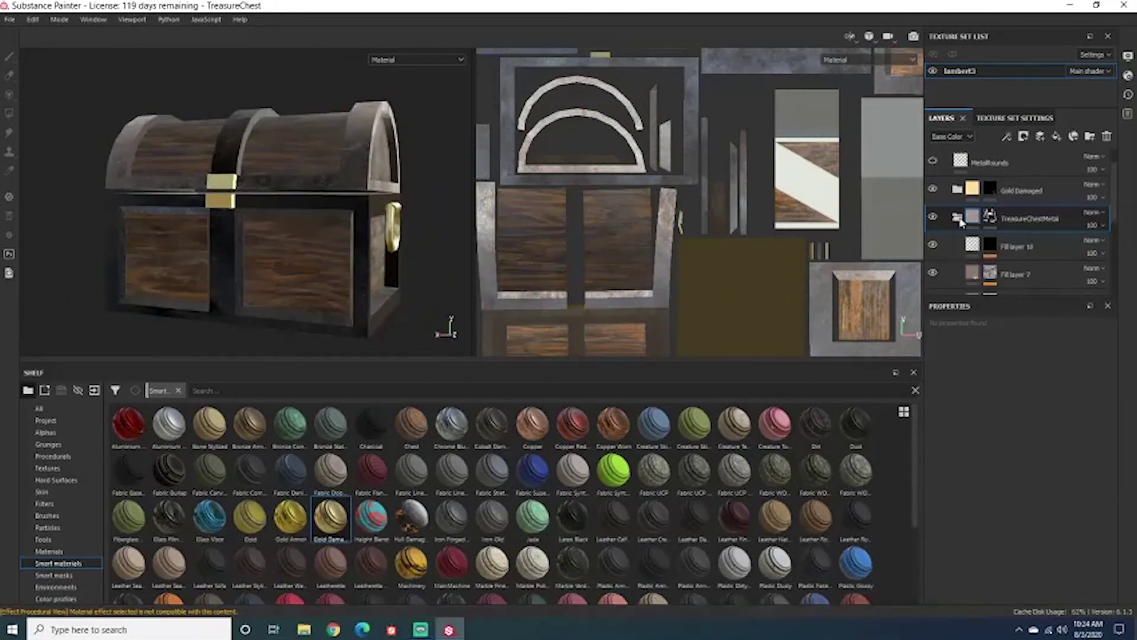
pyautogui.scroll(-1, 961, 221)
pyautogui.click(1004, 228)
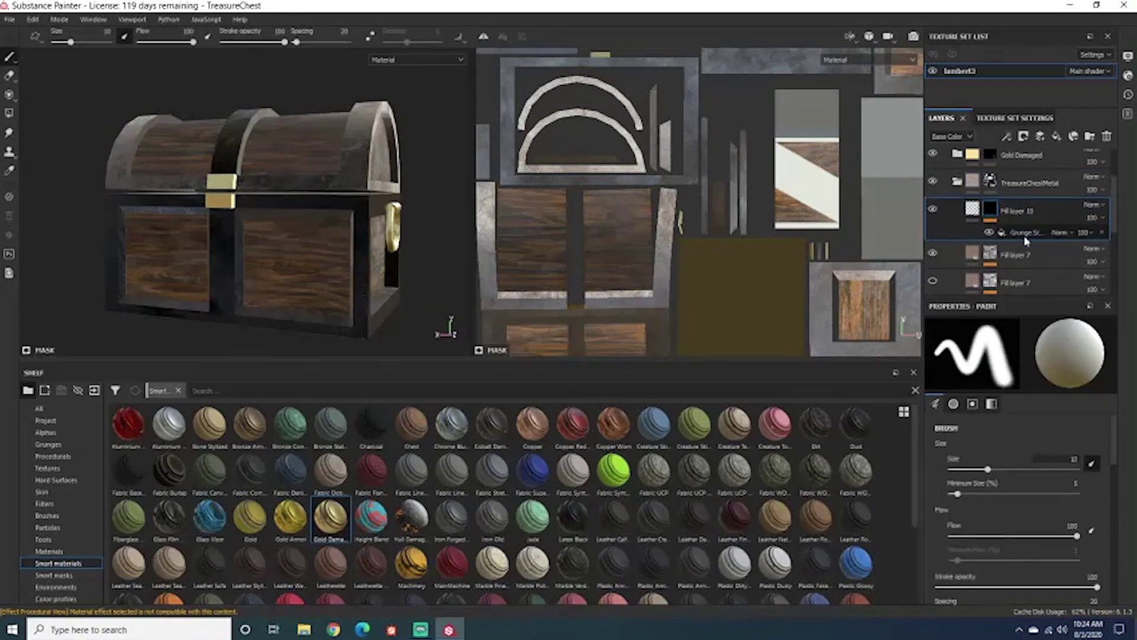
pyautogui.click(957, 181)
pyautogui.scroll(1, 959, 191)
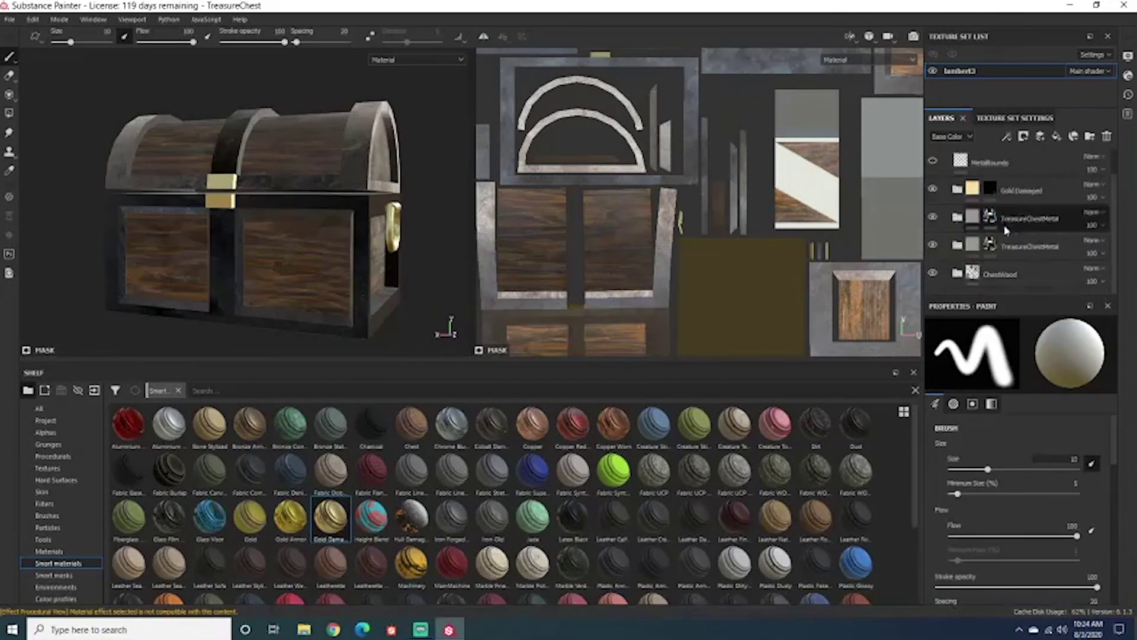
# Remove the mask from the upper TreasureChestMetal folder so its material covers the whole chest.
pyautogui.click(989, 217)
pyautogui.rightClick(988, 215)
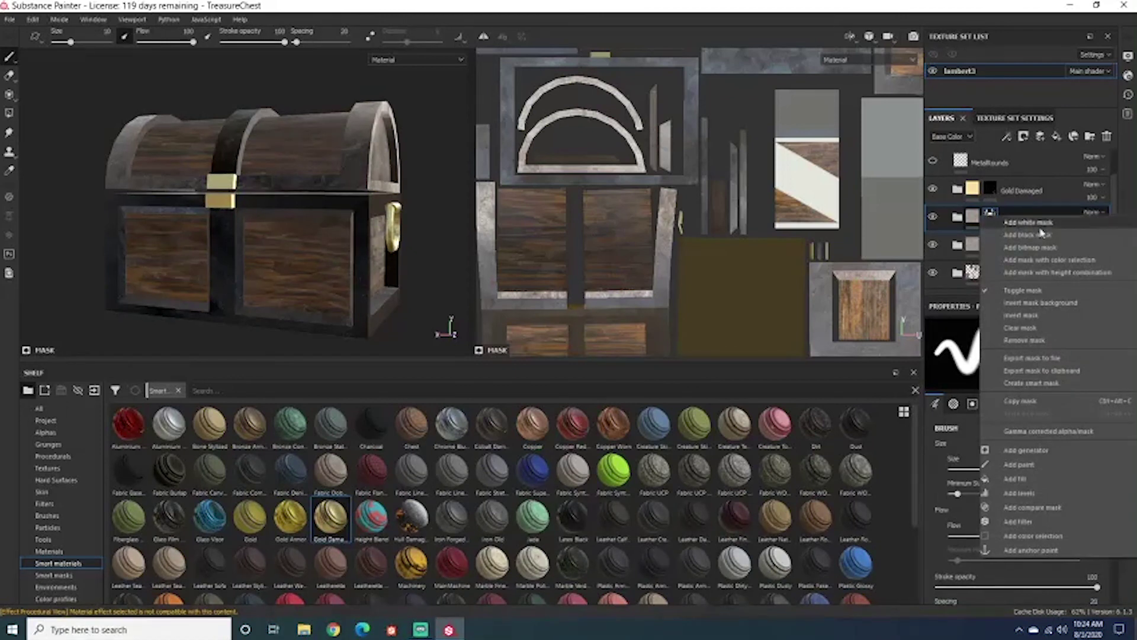
pyautogui.click(1029, 235)
pyautogui.keyDown('alt'); pyautogui.moveTo(332, 213); pyautogui.dragTo(438, 208); pyautogui.keyUp('alt')
pyautogui.rightClick(995, 218)
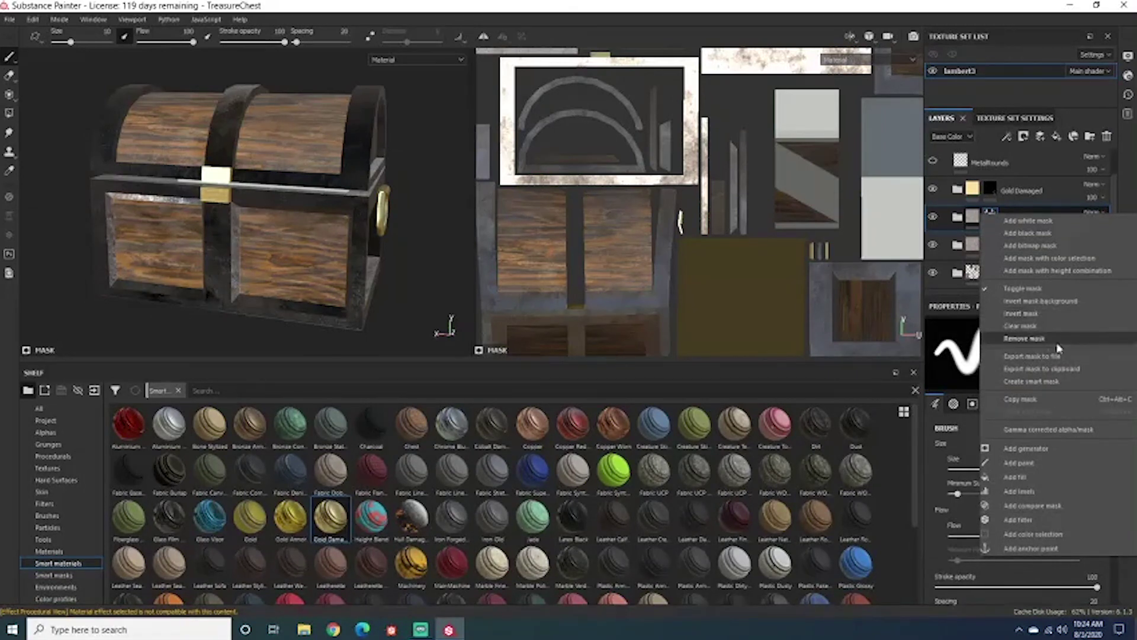
pyautogui.click(1024, 339)
# Isolate the unmasked TreasureChestMetal folder by hiding the other material folders, and create a smart material from it.
pyautogui.keyDown('alt'); pyautogui.moveTo(379, 225); pyautogui.dragTo(406, 223); pyautogui.keyUp('alt')
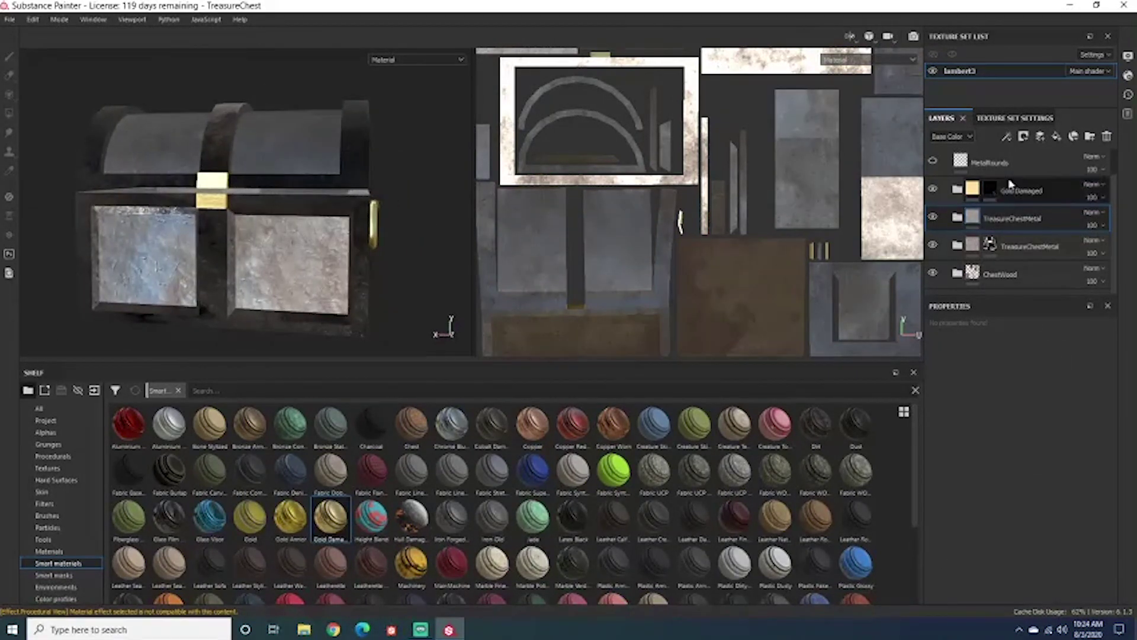
pyautogui.click(933, 190)
pyautogui.click(932, 273)
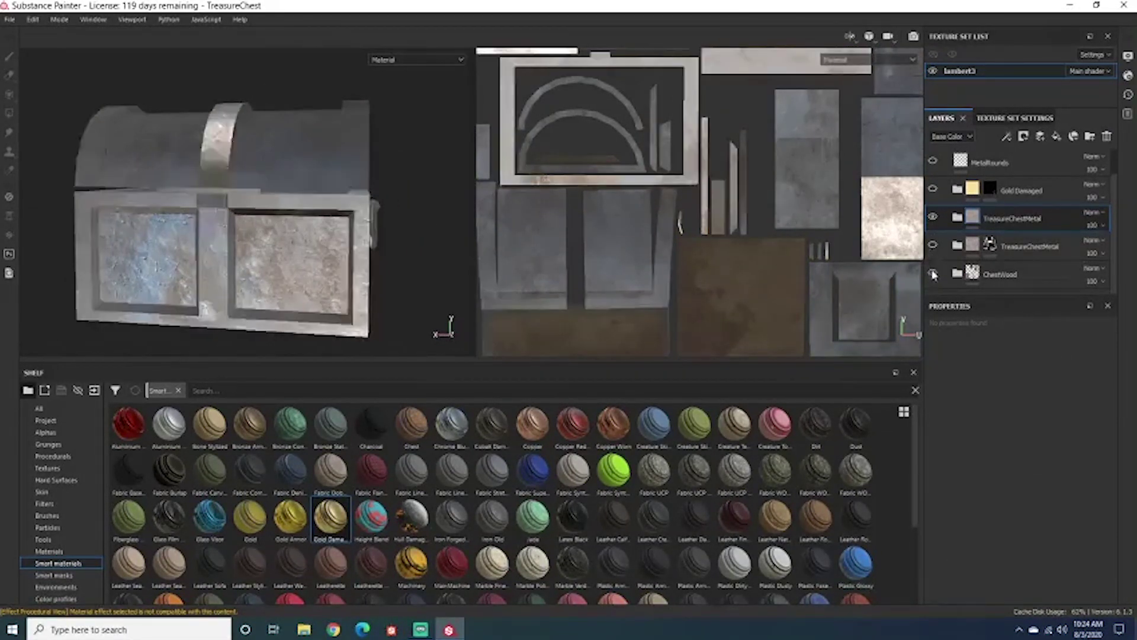
pyautogui.moveTo(279, 204)
pyautogui.keyDown('alt'); pyautogui.mouseDown()
pyautogui.moveTo(314, 218)
pyautogui.moveTo(283, 217)
pyautogui.moveTo(296, 235)
pyautogui.mouseUp(); pyautogui.keyUp('alt')
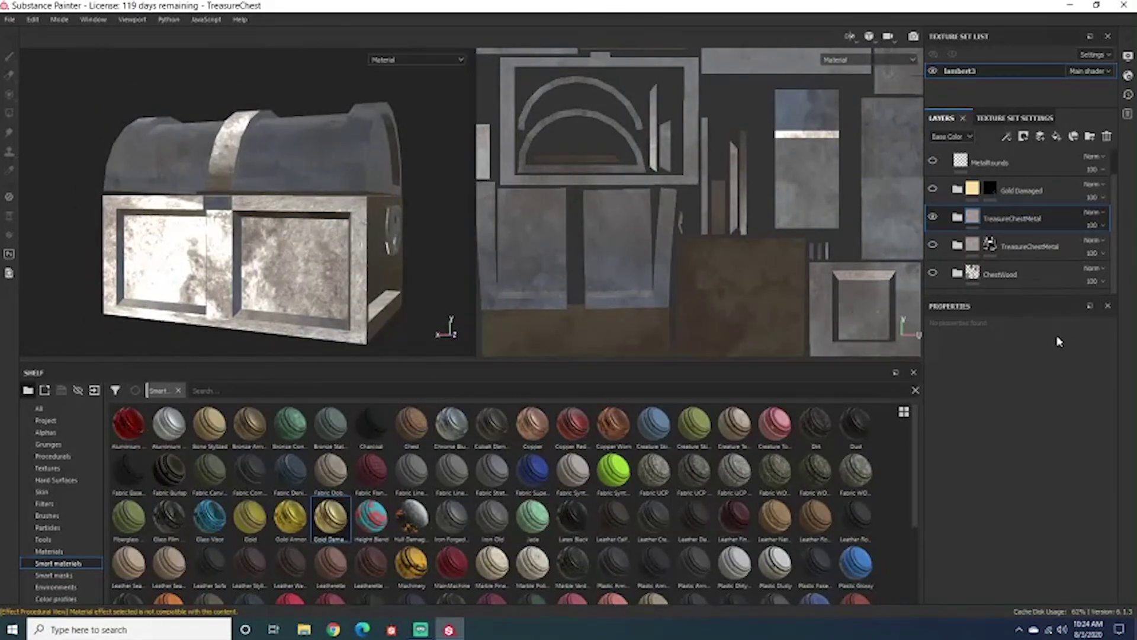
pyautogui.click(1066, 223)
pyautogui.rightClick(1066, 223)
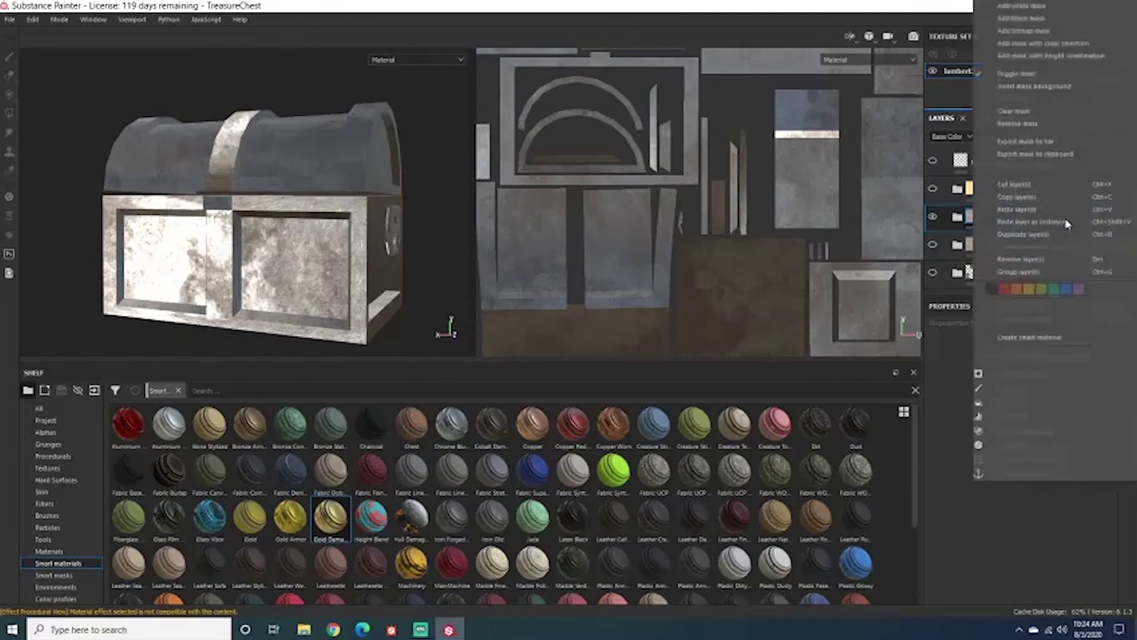
pyautogui.click(1073, 345)
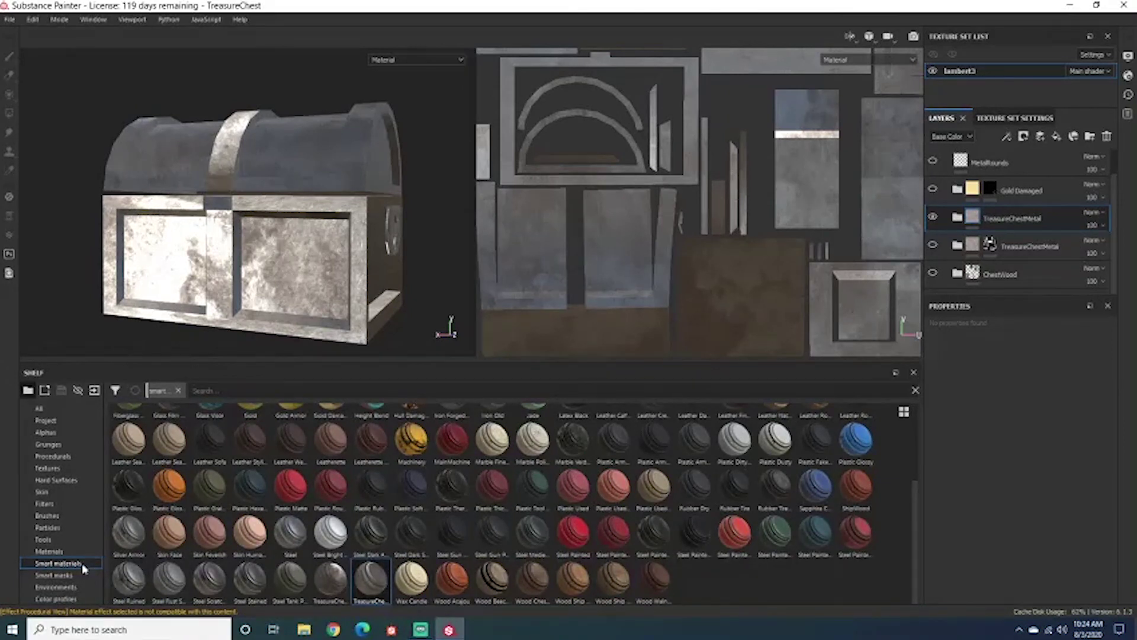
# Add the TreasureChestMetal_1 smart material above the unmasked TreasureChestMetal folder and inspect it on the chest.
pyautogui.moveTo(366, 589)
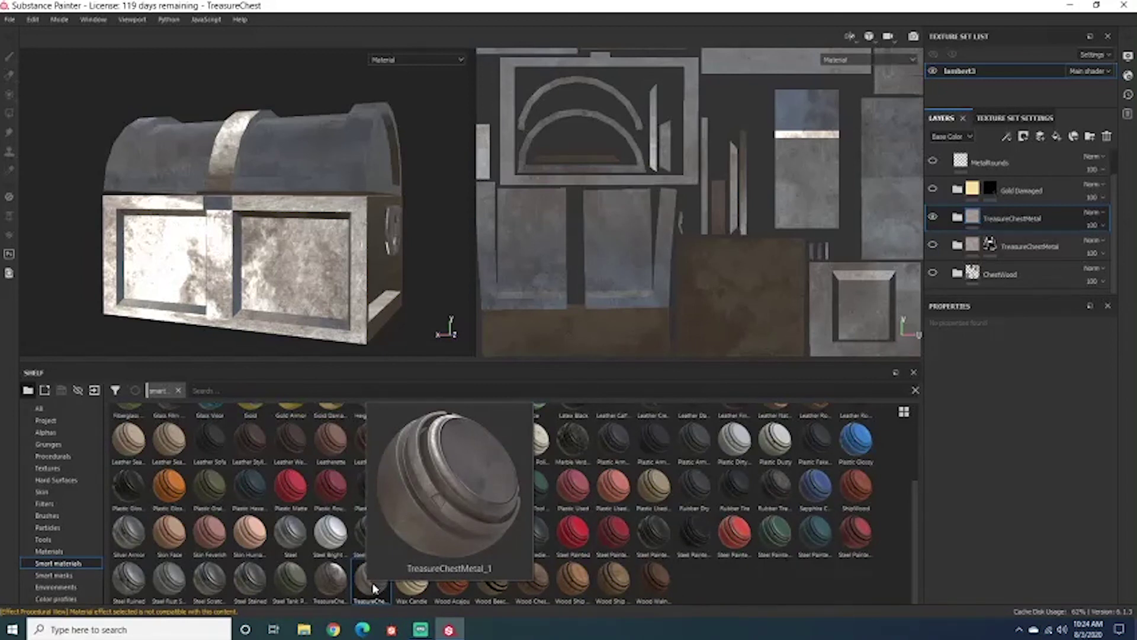
pyautogui.moveTo(371, 584); pyautogui.dragTo(1004, 220)
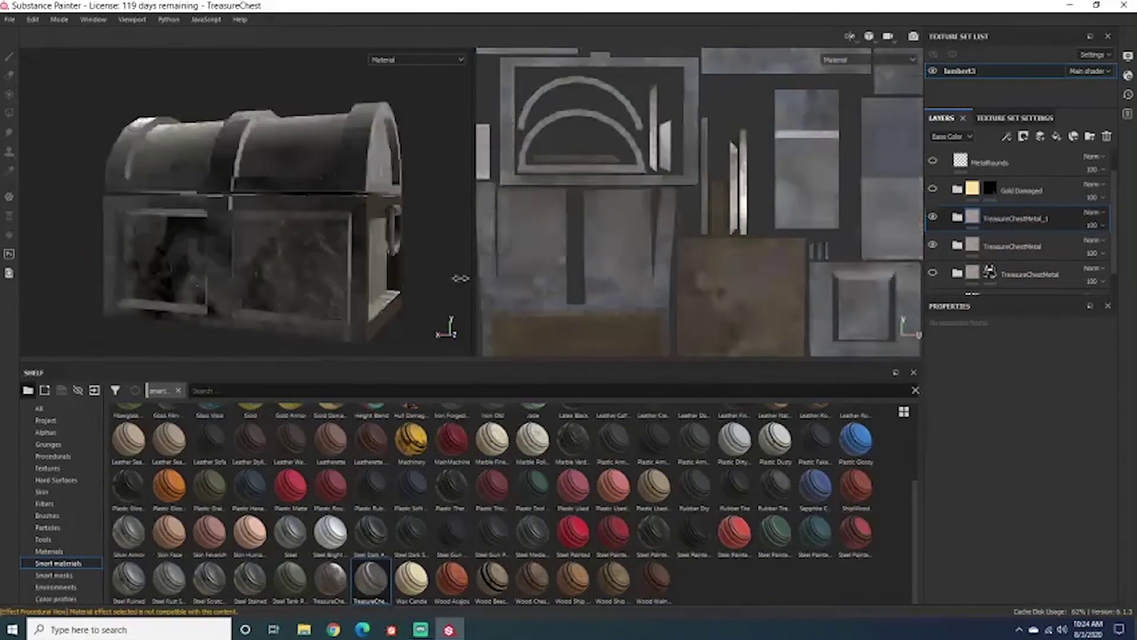
pyautogui.keyDown('alt'); pyautogui.moveTo(441, 276); pyautogui.dragTo(371, 290); pyautogui.keyUp('alt')
pyautogui.keyDown('shift'); pyautogui.moveTo(171, 202); pyautogui.dragTo(228, 207, button='right'); pyautogui.keyUp('shift')
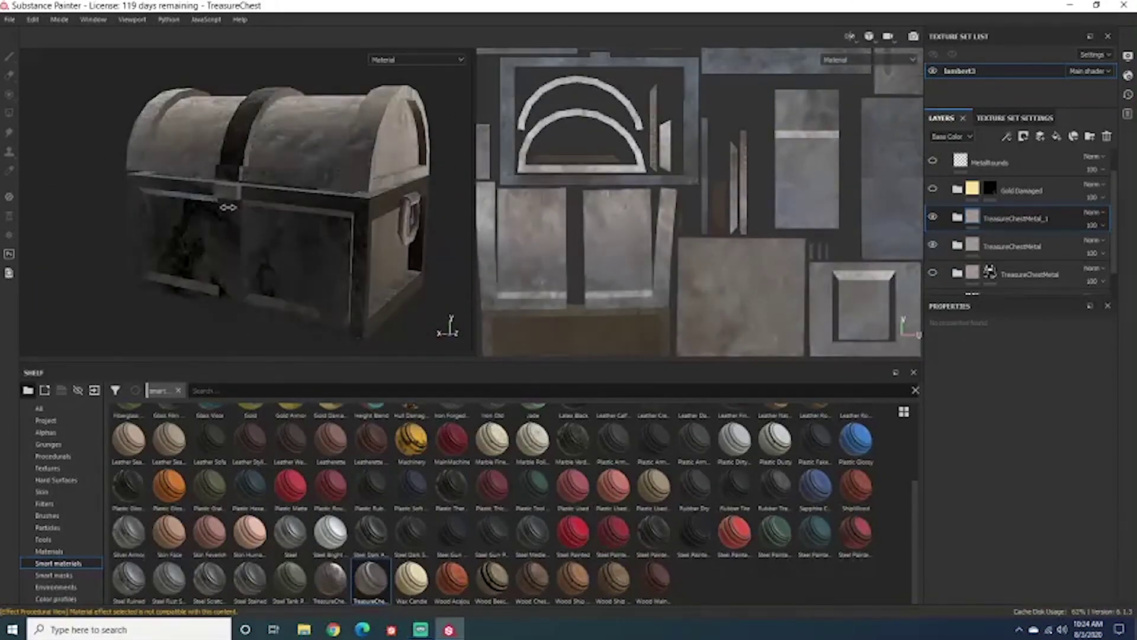
# Remove the TreasureChestMetal_1 folder and the unmasked TreasureChestMetal copy from the layer stack.
pyautogui.doubleClick(1066, 221)
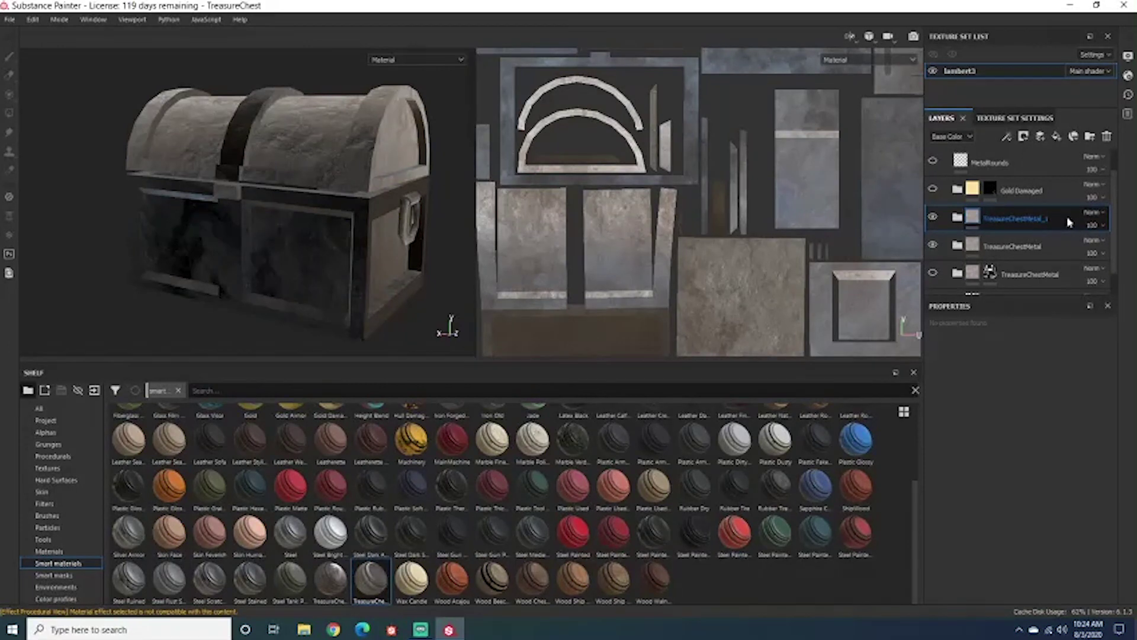
pyautogui.hotkey('ctrl', 'z')
pyautogui.hotkey('ctrl', 'z')
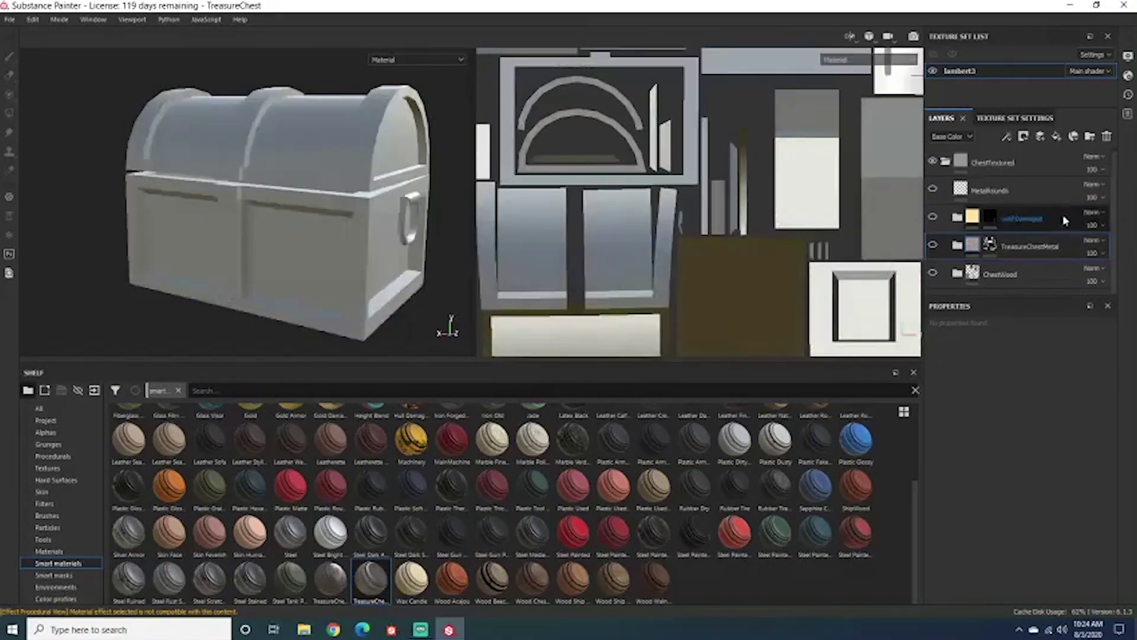
# Make the TreasureChestMetal, ChestWood, Gold Damaged and MetalRounds layers visible.
pyautogui.keyDown('alt'); pyautogui.moveTo(384, 248); pyautogui.dragTo(323, 239); pyautogui.keyUp('alt')
pyautogui.click(934, 245)
pyautogui.click(933, 273)
pyautogui.moveTo(384, 221)
pyautogui.keyDown('alt'); pyautogui.mouseDown()
pyautogui.moveTo(276, 237)
pyautogui.moveTo(292, 257)
pyautogui.moveTo(386, 223)
pyautogui.mouseUp(); pyautogui.keyUp('alt')
pyautogui.keyDown('alt'); pyautogui.moveTo(236, 195); pyautogui.dragTo(243, 234); pyautogui.keyUp('alt')
pyautogui.click(934, 190)
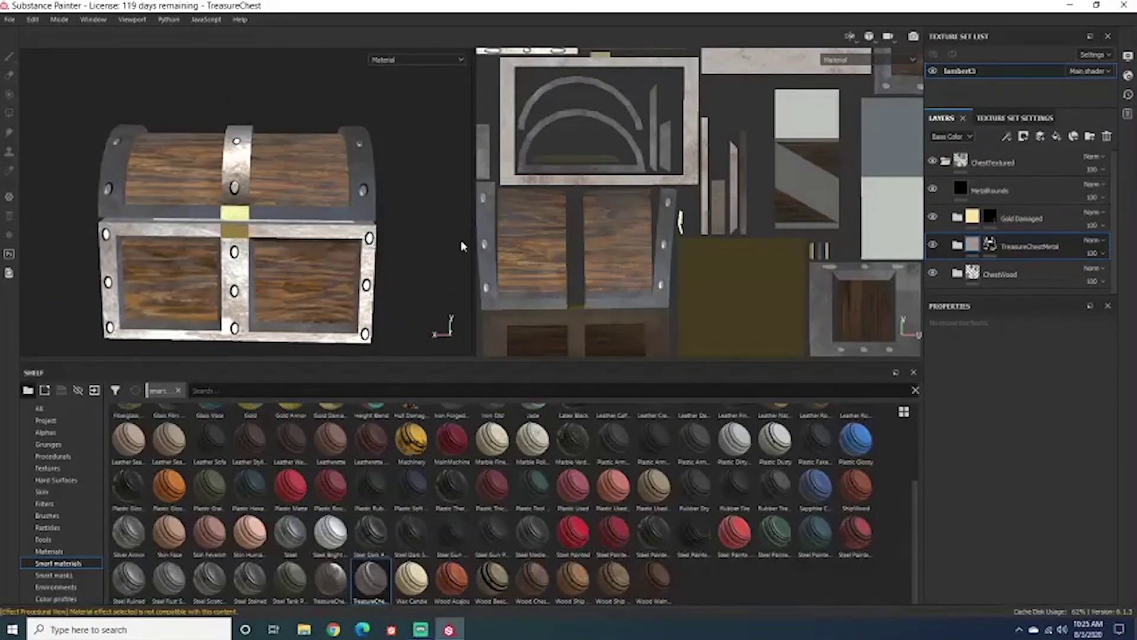
# Select the MetalRounds layer, keeping its name, and examine the metal rounds on the chest's front trim.
pyautogui.click(1030, 188)
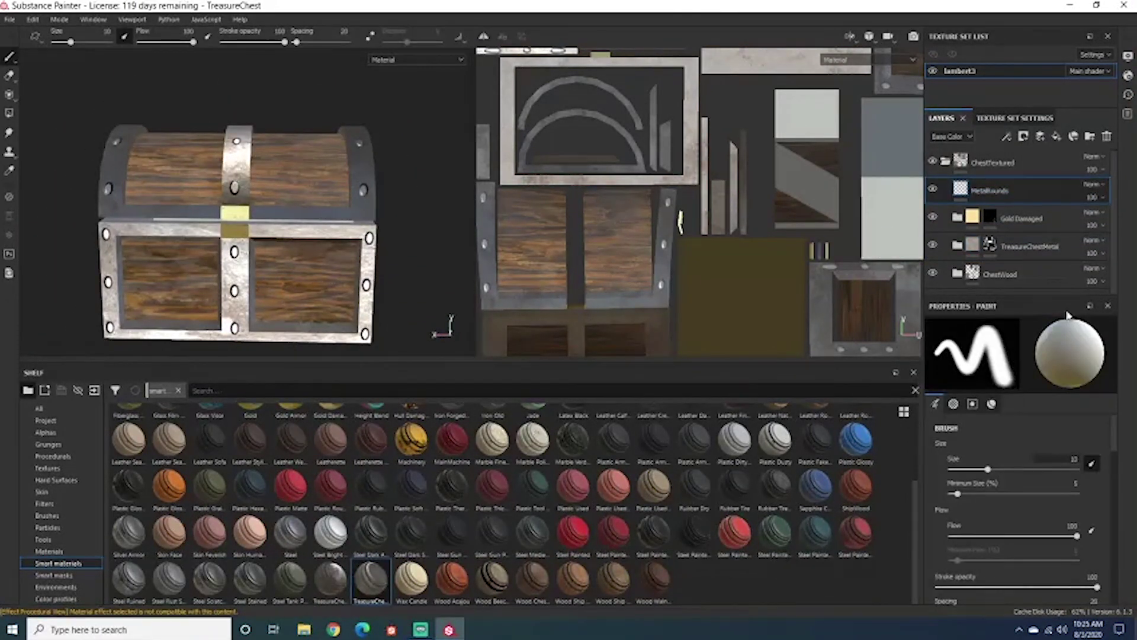
pyautogui.doubleClick(1001, 190)
pyautogui.press('Return')
pyautogui.scroll(5, 281, 126)
pyautogui.keyDown('alt'); pyautogui.moveTo(281, 127); pyautogui.dragTo(296, 154); pyautogui.keyUp('alt')
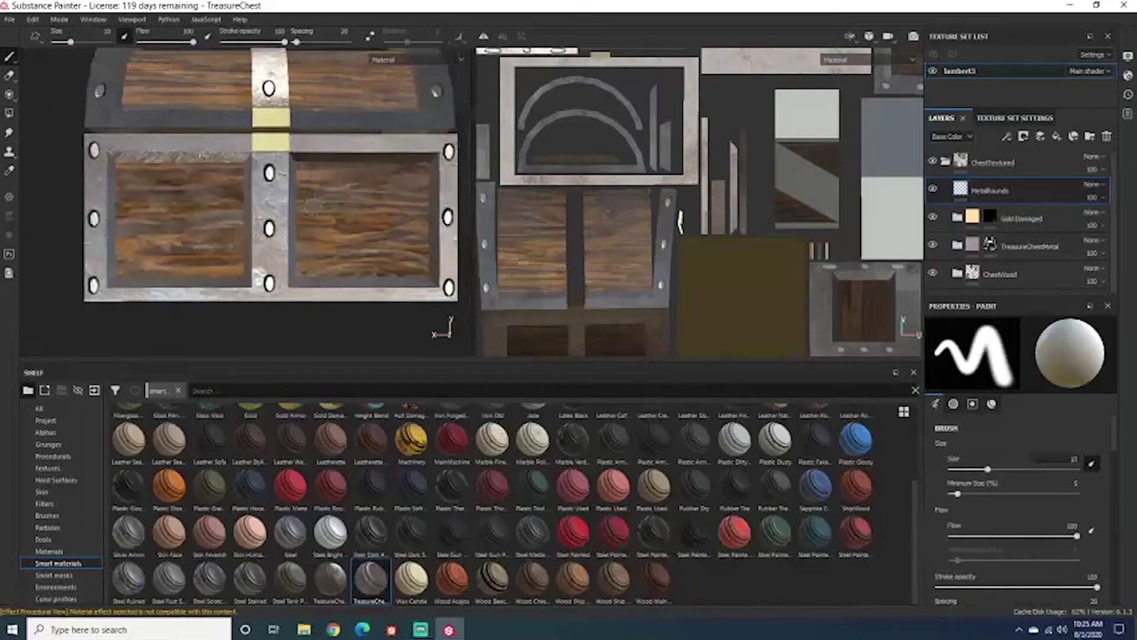
pyautogui.scroll(-2, 313, 206)
pyautogui.scroll(-2, 254, 230)
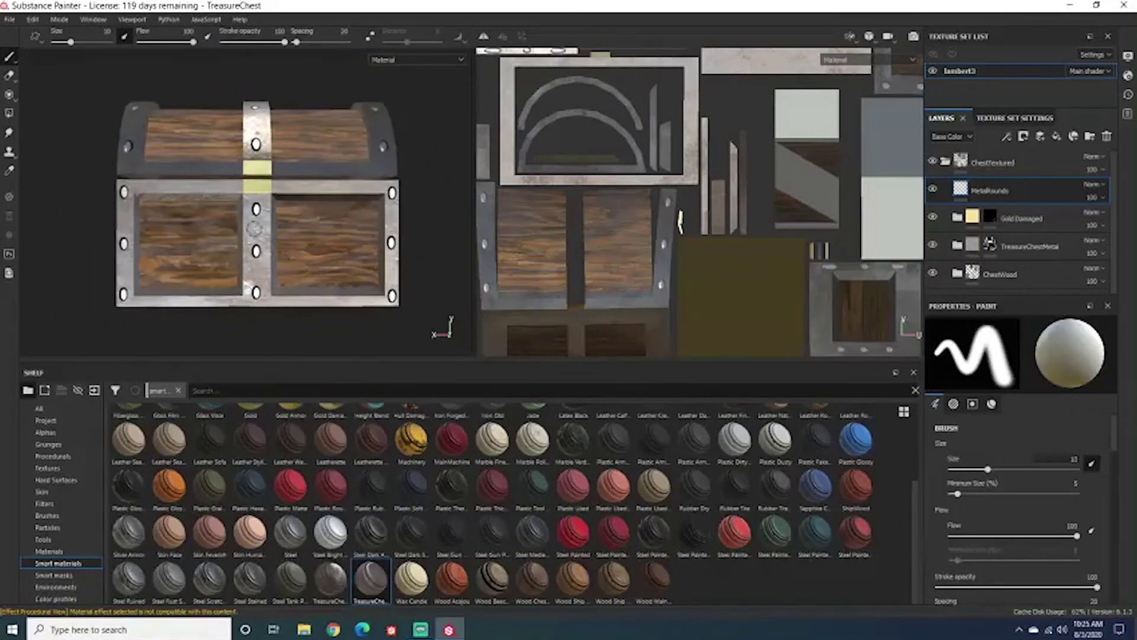
pyautogui.keyDown('alt'); pyautogui.moveTo(254, 229); pyautogui.dragTo(272, 250); pyautogui.keyUp('alt')
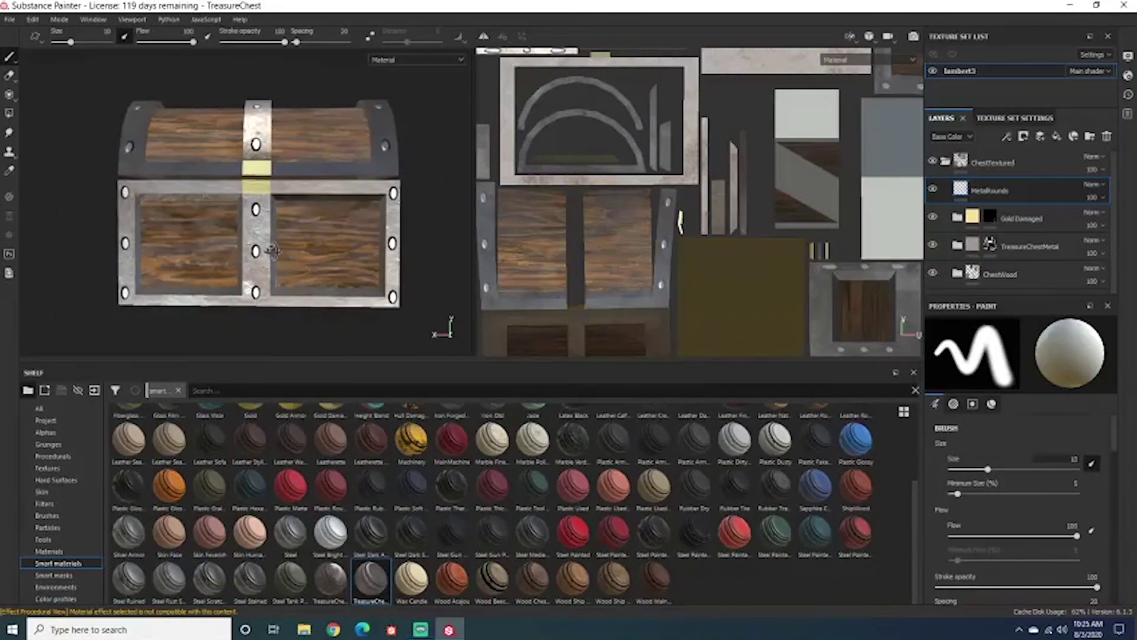
# Activate the Projection tool for the MetalRounds layer, frame the chest's central front strip, and bring up the alpha settings.
pyautogui.click(9, 100)
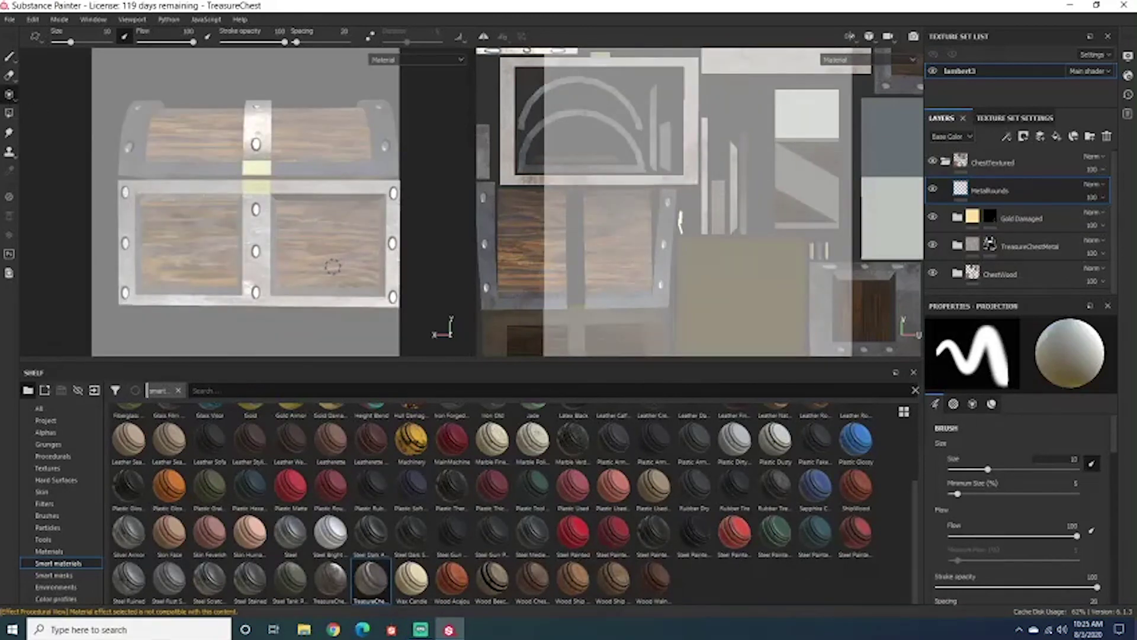
pyautogui.keyDown('alt'); pyautogui.moveTo(333, 267); pyautogui.dragTo(284, 261, button='right'); pyautogui.keyUp('alt')
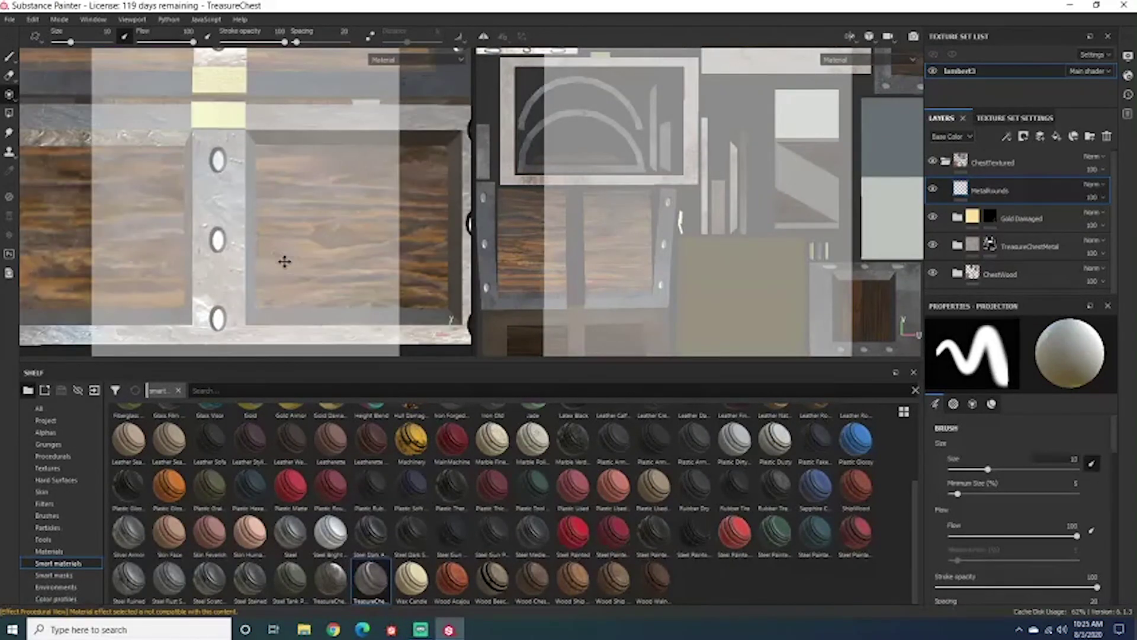
pyautogui.moveTo(284, 261)
pyautogui.keyDown('alt'); pyautogui.mouseDown(button='middle')
pyautogui.moveTo(337, 258)
pyautogui.moveTo(321, 257)
pyautogui.mouseUp(button='middle'); pyautogui.keyUp('alt')
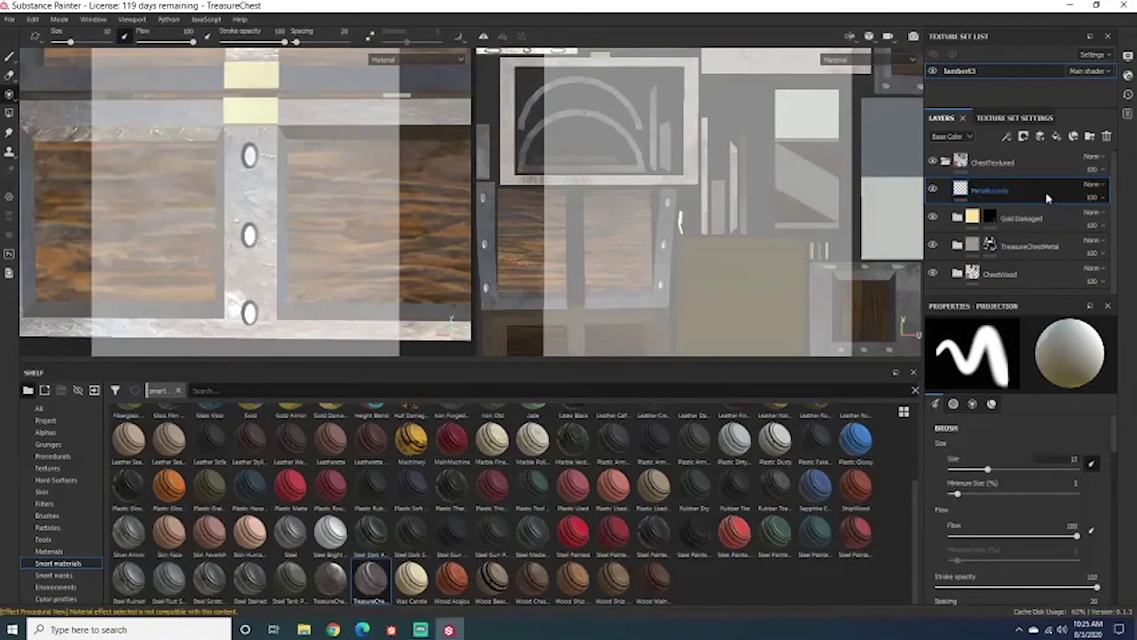
pyautogui.scroll(-5, 1071, 550)
pyautogui.scroll(-5, 1069, 548)
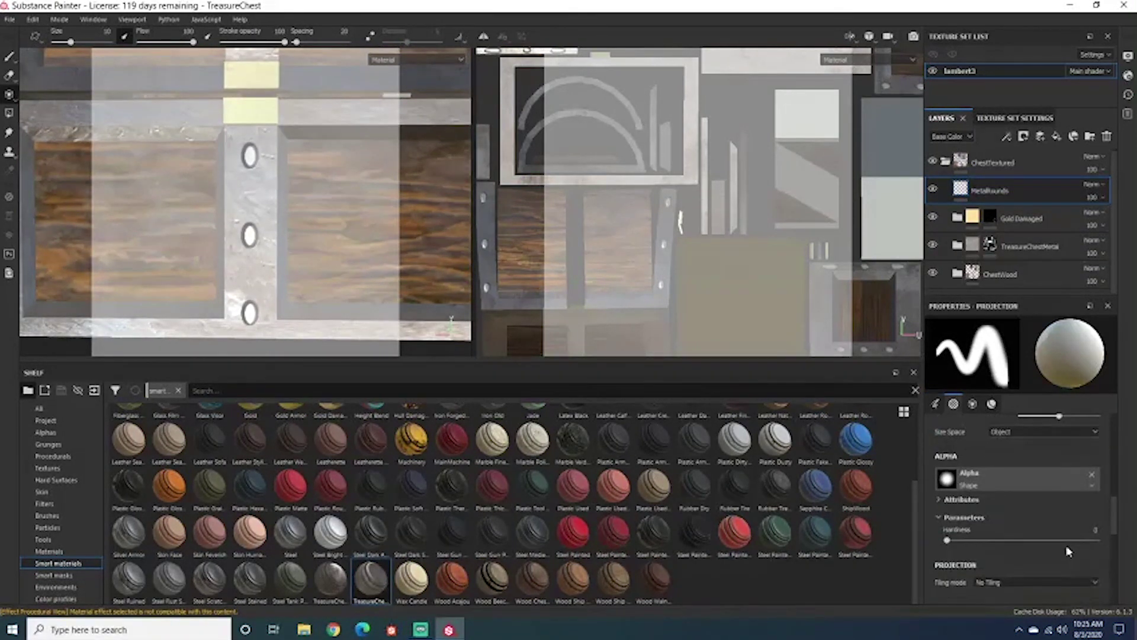
# Search the alphas for "circl", assign Shape Circle Squeeze as the projection alpha, and bring up the tool's material settings.
pyautogui.click(46, 432)
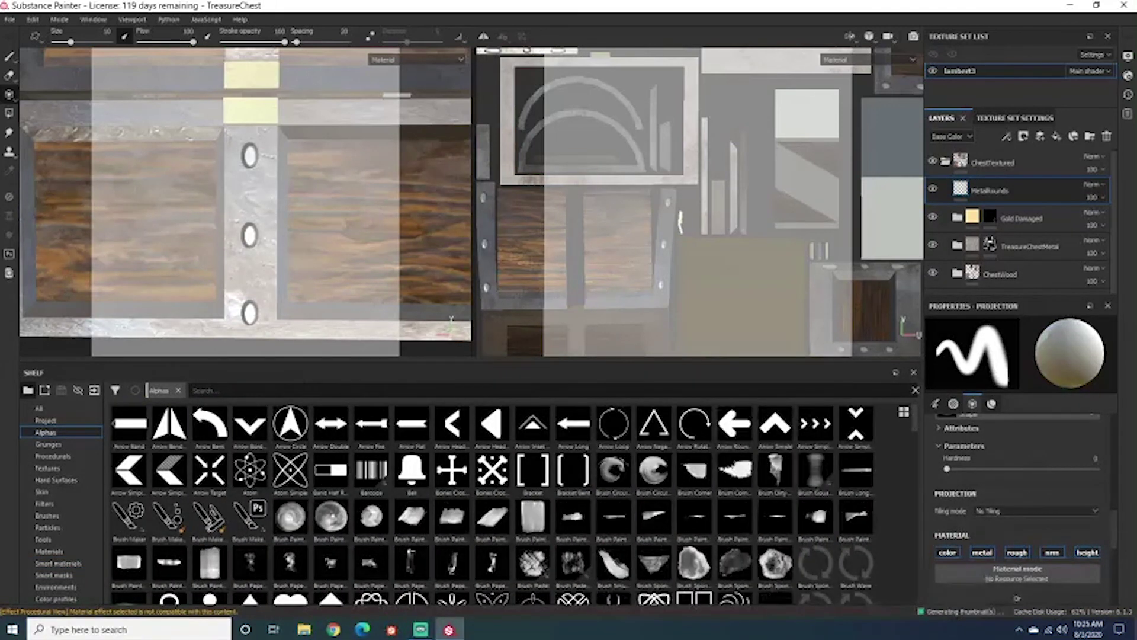
pyautogui.click(284, 391)
pyautogui.write('circl')
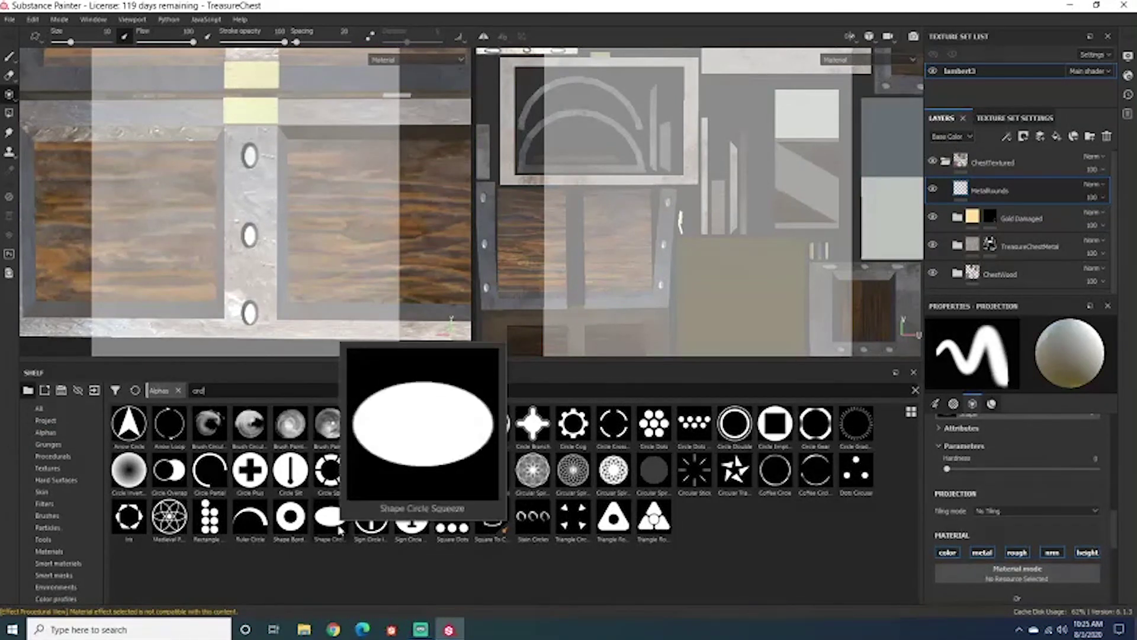
pyautogui.click(340, 529)
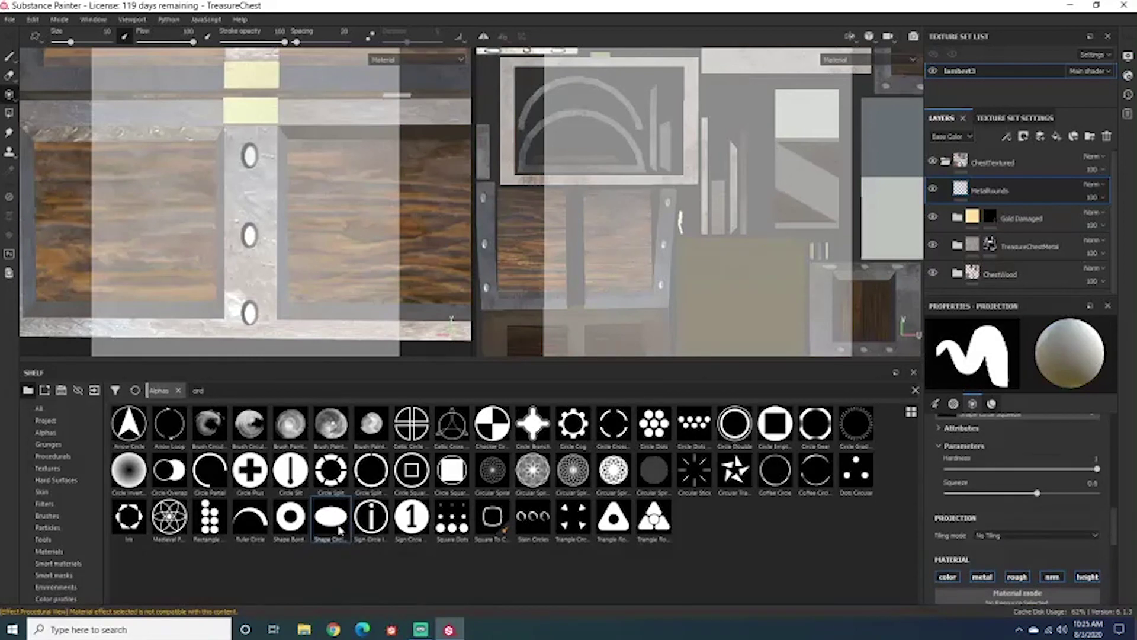
pyautogui.scroll(4, 1013, 510)
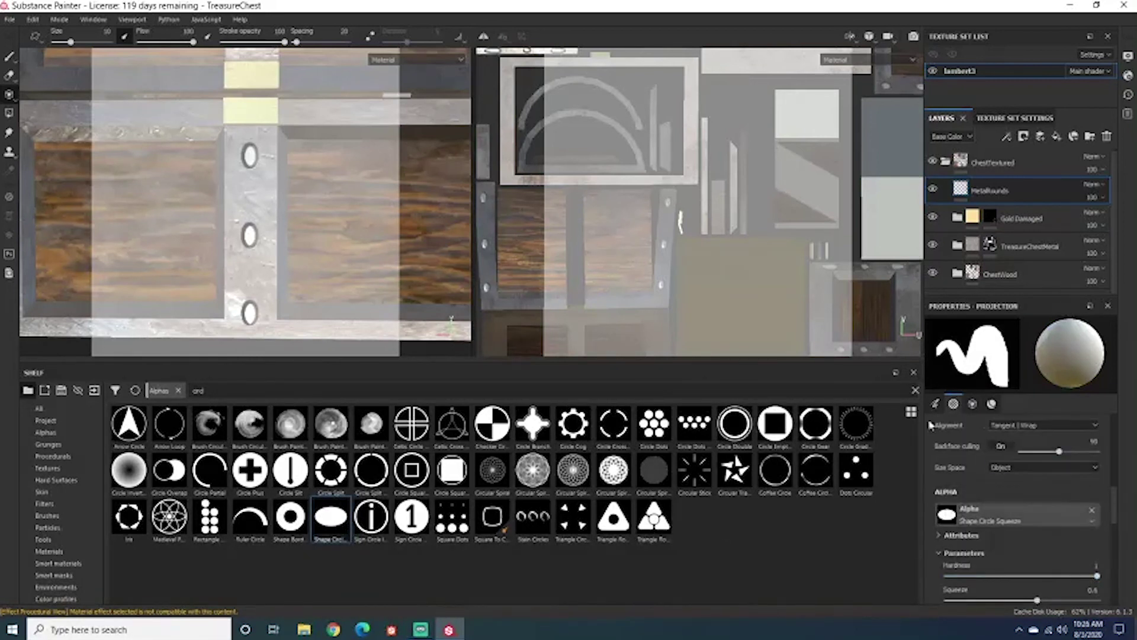
pyautogui.scroll(-5, 1027, 586)
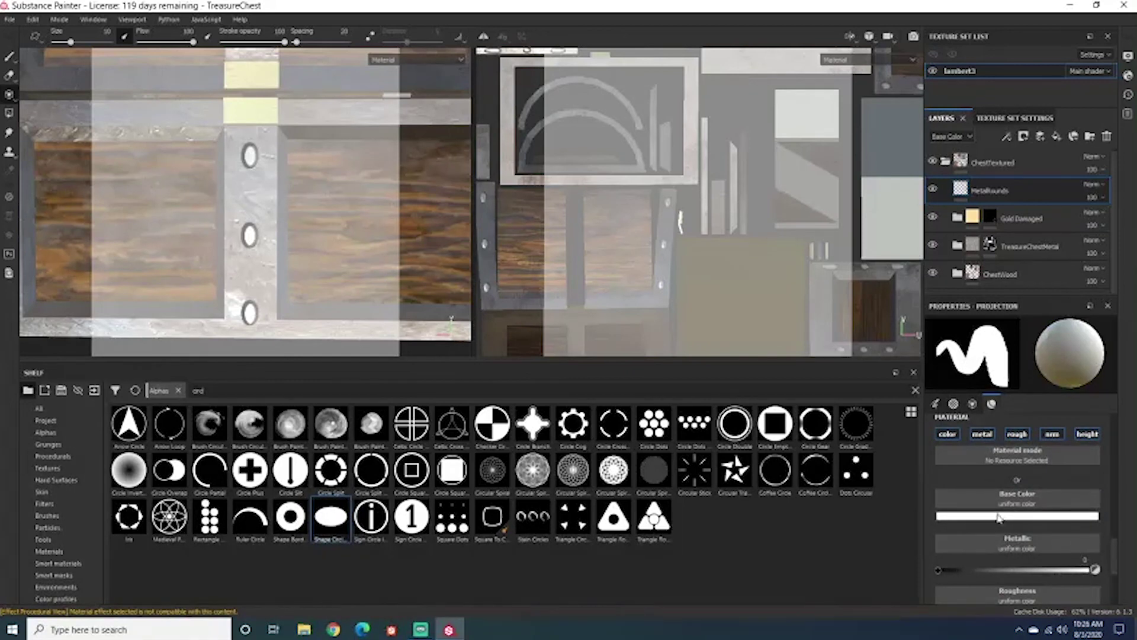
# Load the silver aluminium material into the projection tool and set its roughness to 0.5447.
pyautogui.click(1028, 462)
pyautogui.scroll(-5, 1093, 544)
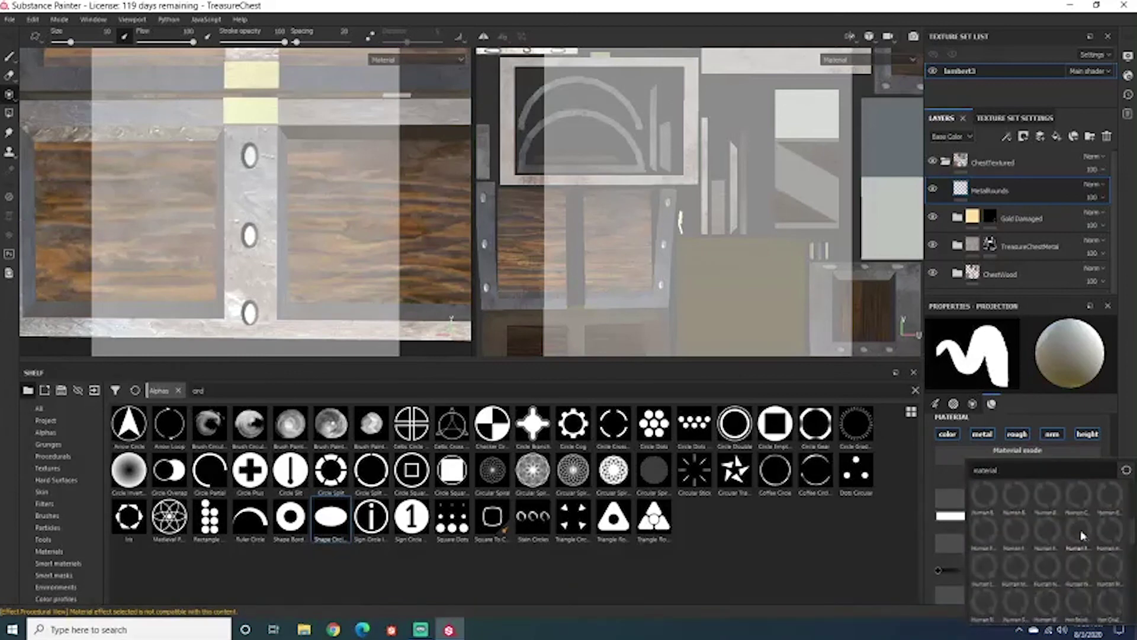
pyautogui.scroll(5, 1097, 548)
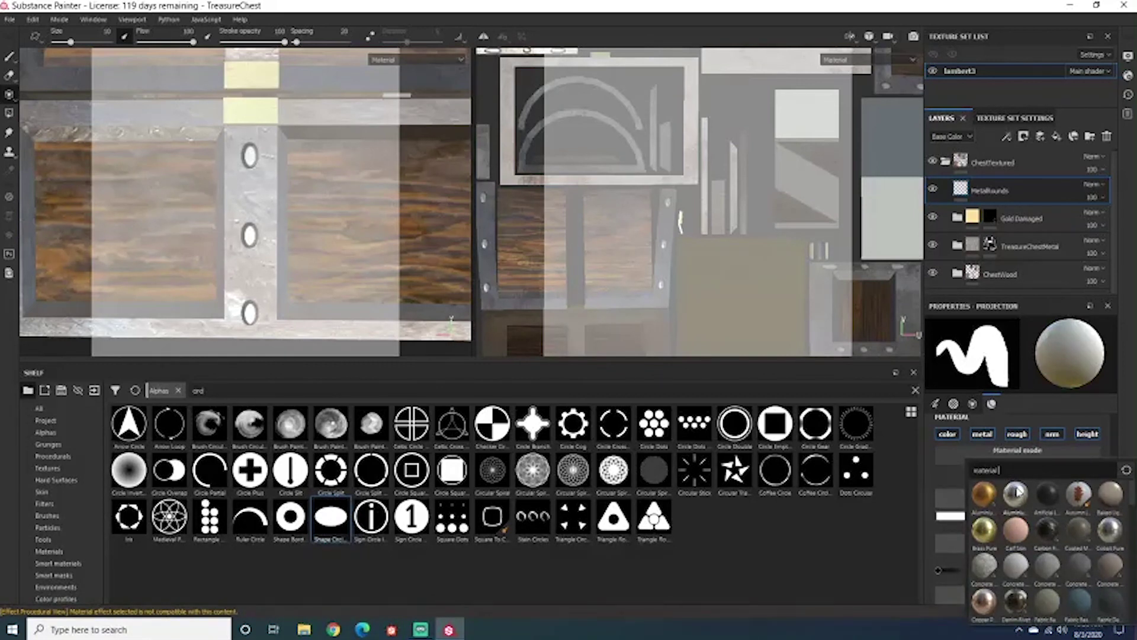
pyautogui.click(1017, 491)
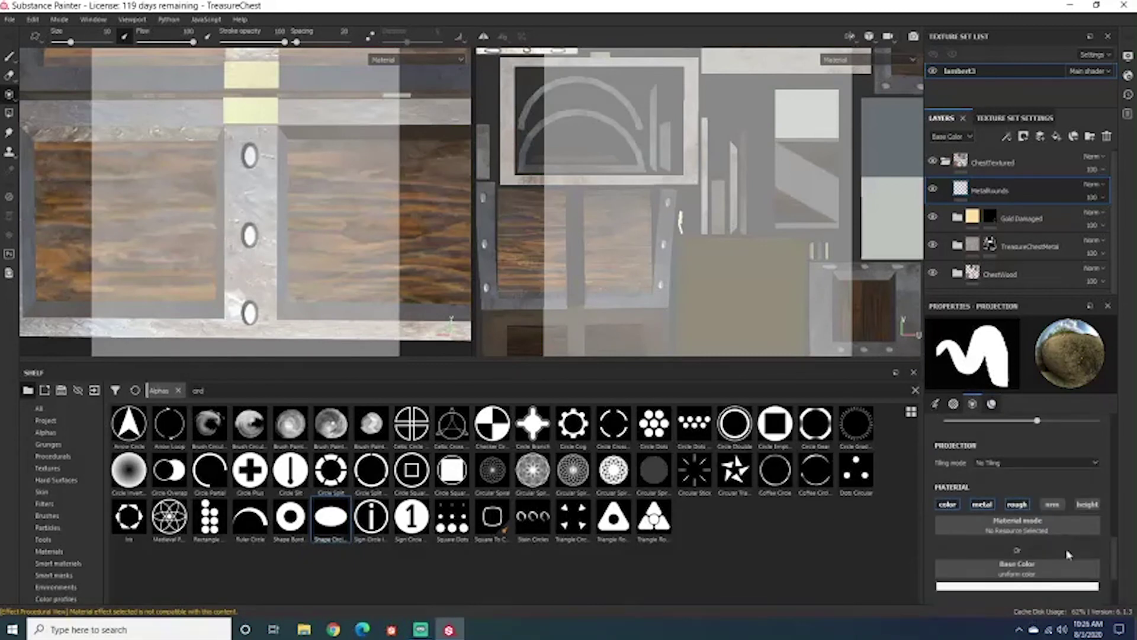
pyautogui.scroll(-3, 1007, 521)
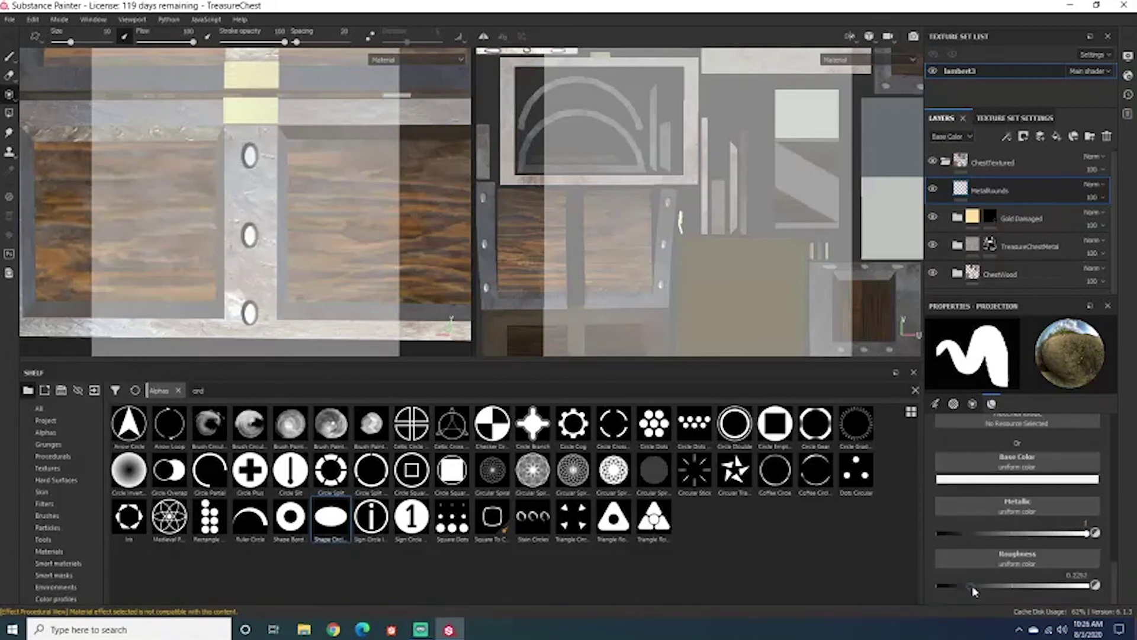
pyautogui.moveTo(974, 590); pyautogui.dragTo(1021, 593)
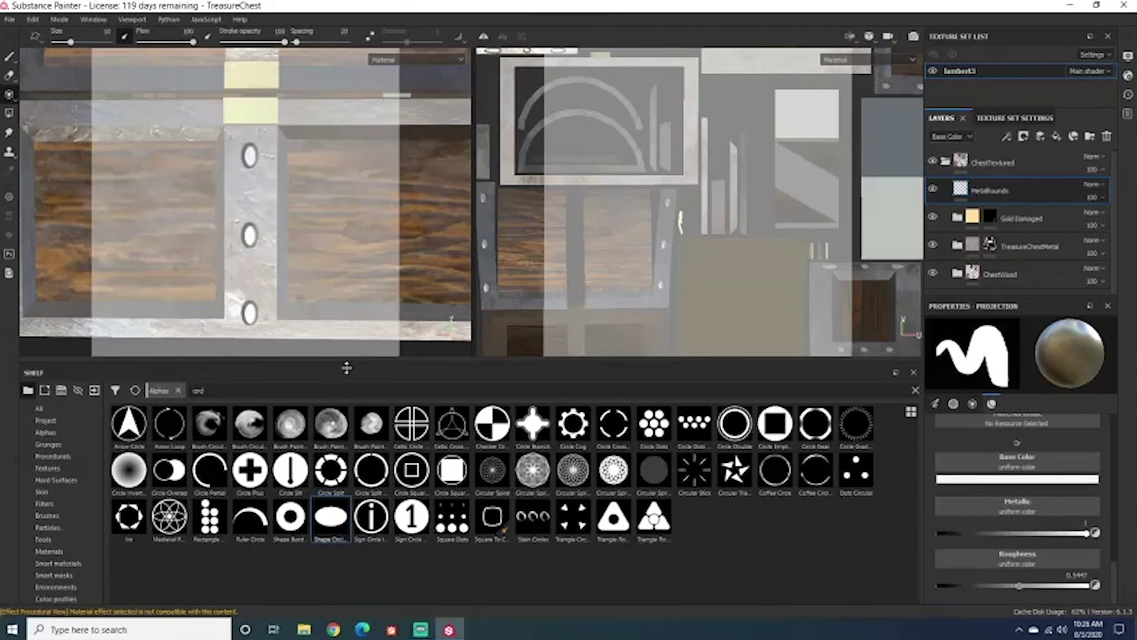
# Enlarge the 3D viewport, enable the projection tool's height channel and raise its height to the maximum.
pyautogui.moveTo(346, 368); pyautogui.dragTo(331, 487)
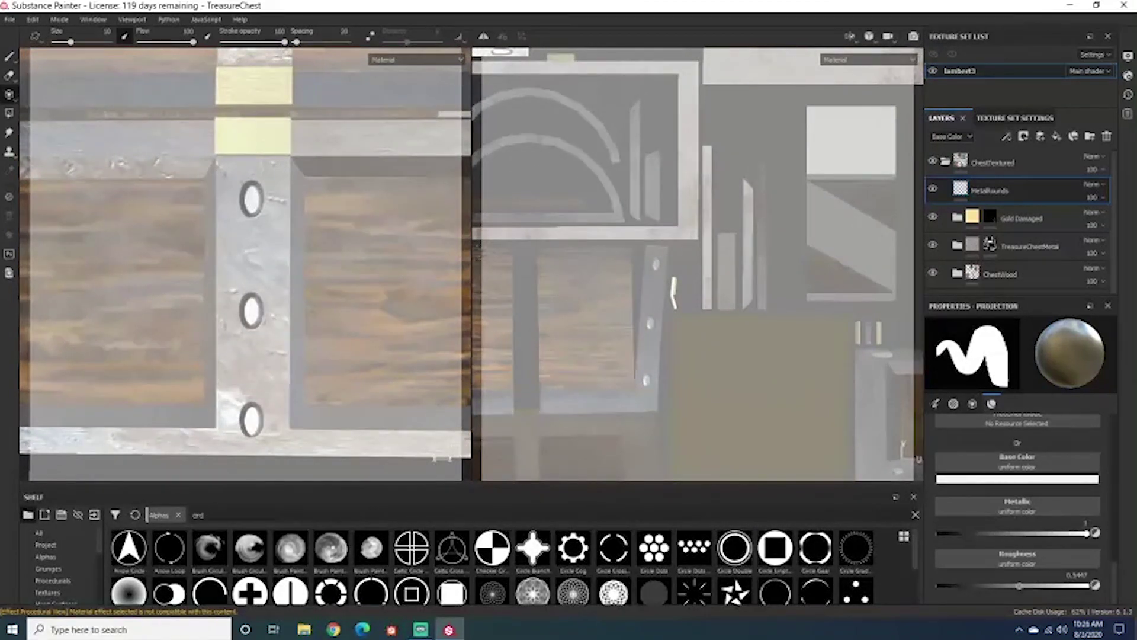
pyautogui.moveTo(473, 254); pyautogui.dragTo(664, 254)
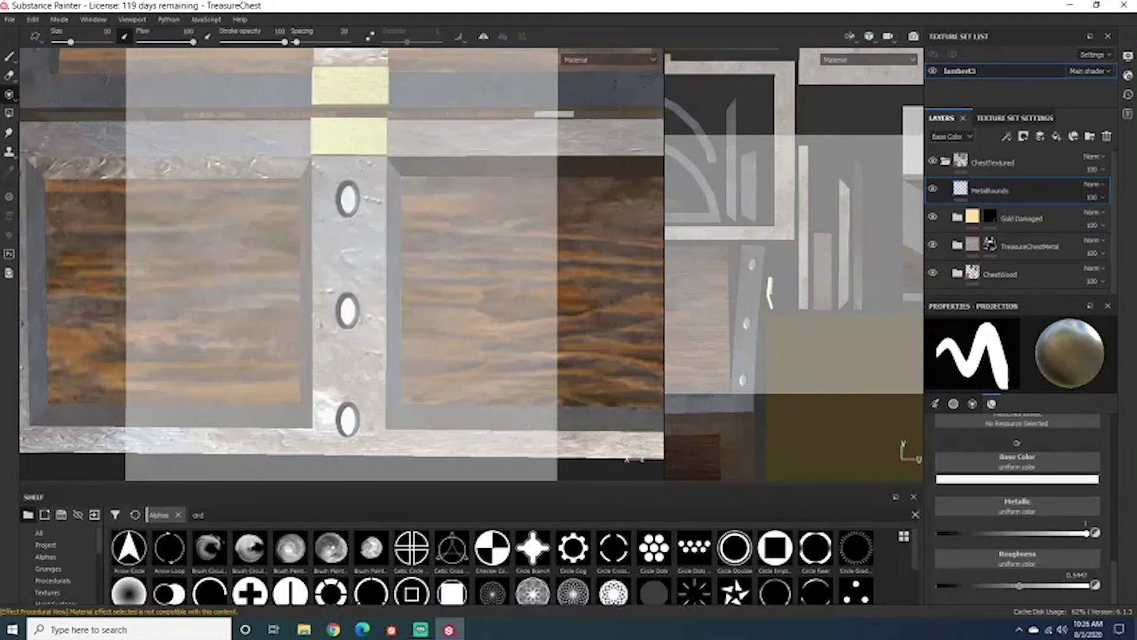
pyautogui.scroll(2, 1054, 590)
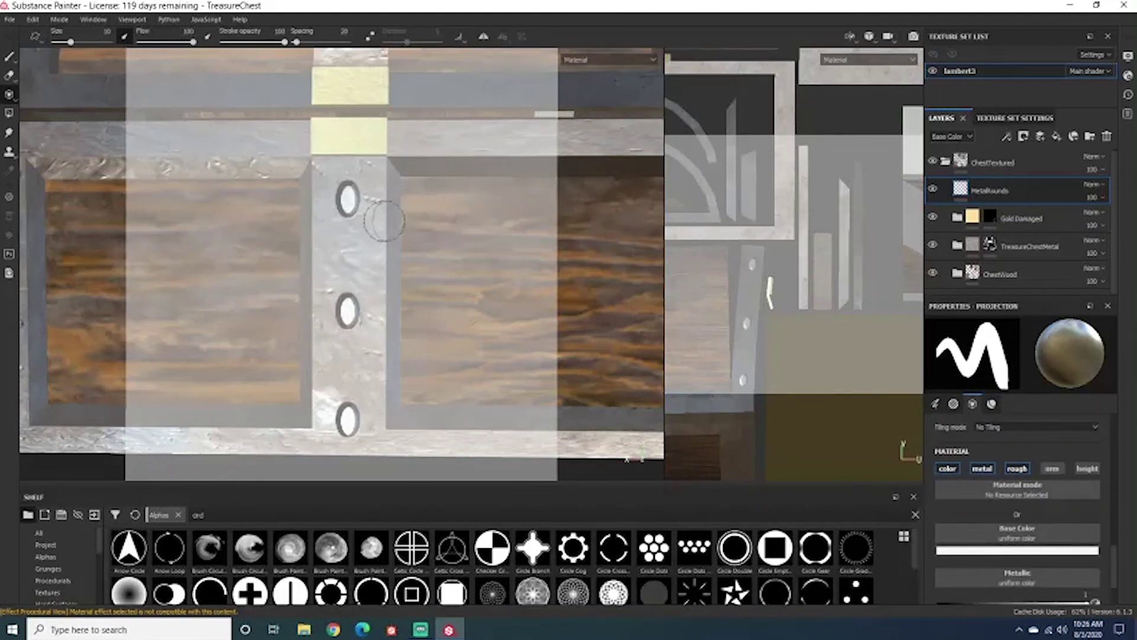
pyautogui.click(1081, 468)
pyautogui.scroll(-3, 1036, 569)
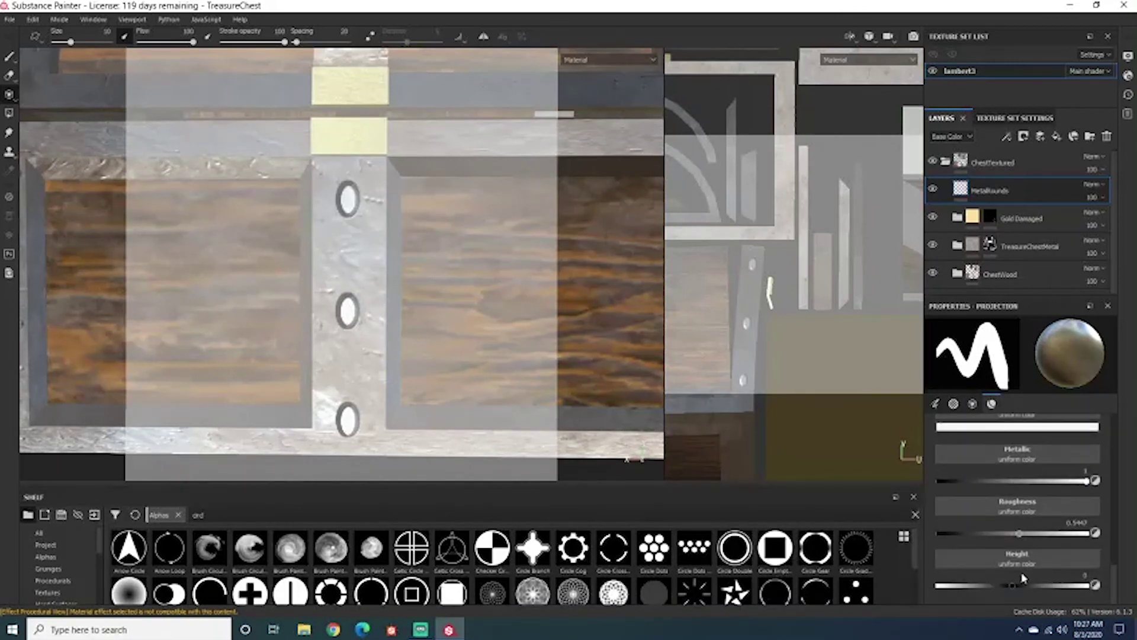
pyautogui.moveTo(1011, 585); pyautogui.dragTo(1095, 585)
# Try stamping extra rivets between the existing ones on the chest's central front strip.
pyautogui.click(347, 253)
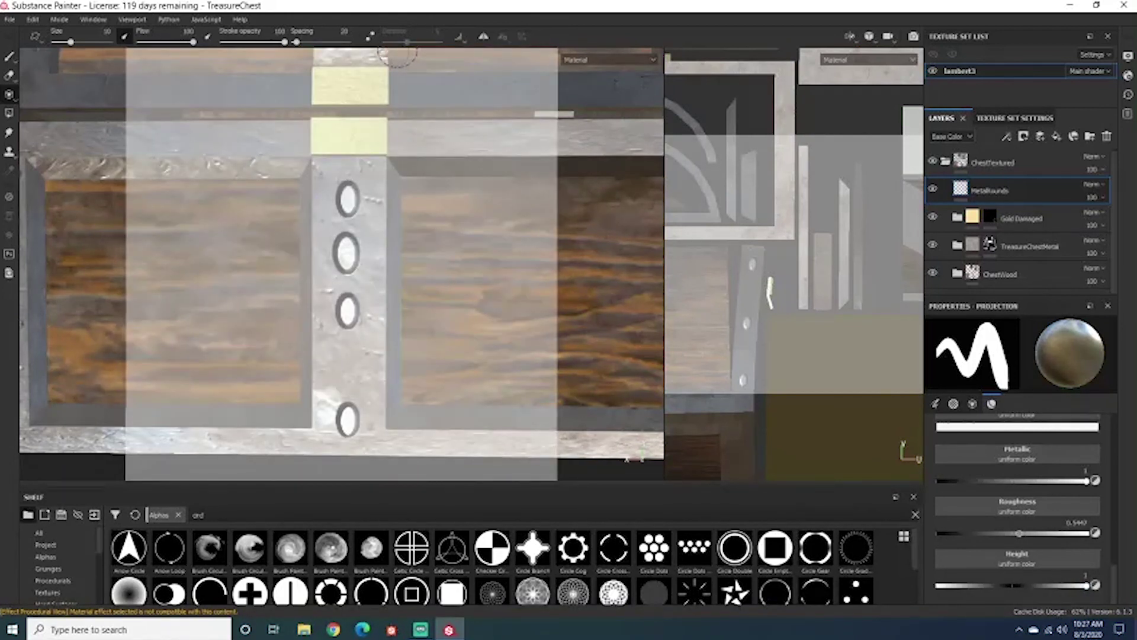
pyautogui.click(349, 366)
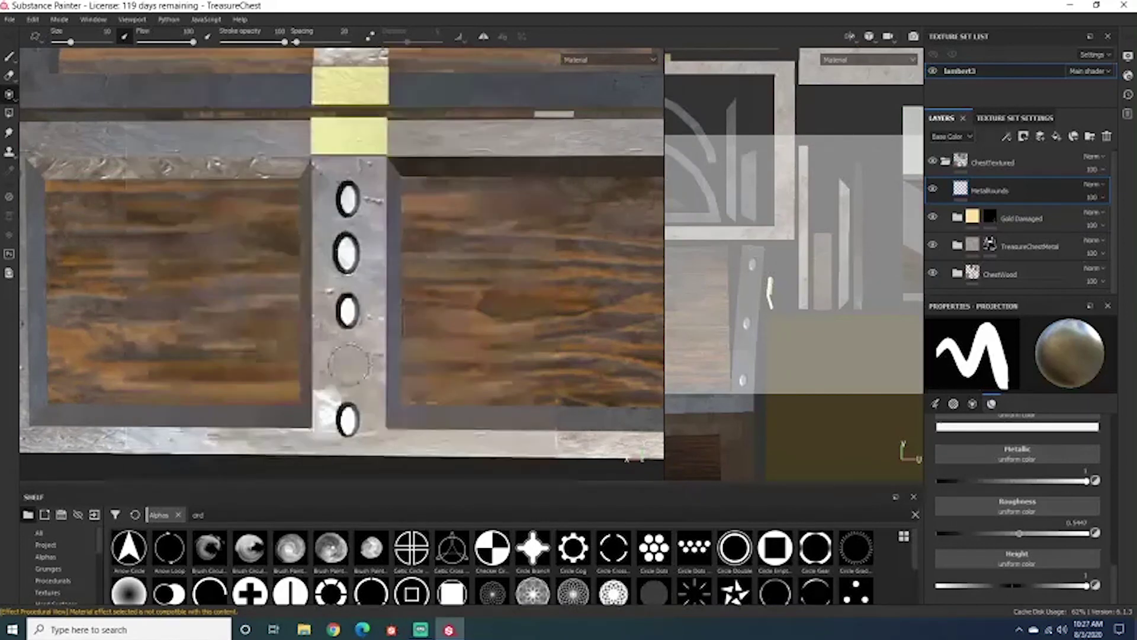
pyautogui.hotkey('ctrl', 'z')
pyautogui.hotkey('ctrl', 'z')
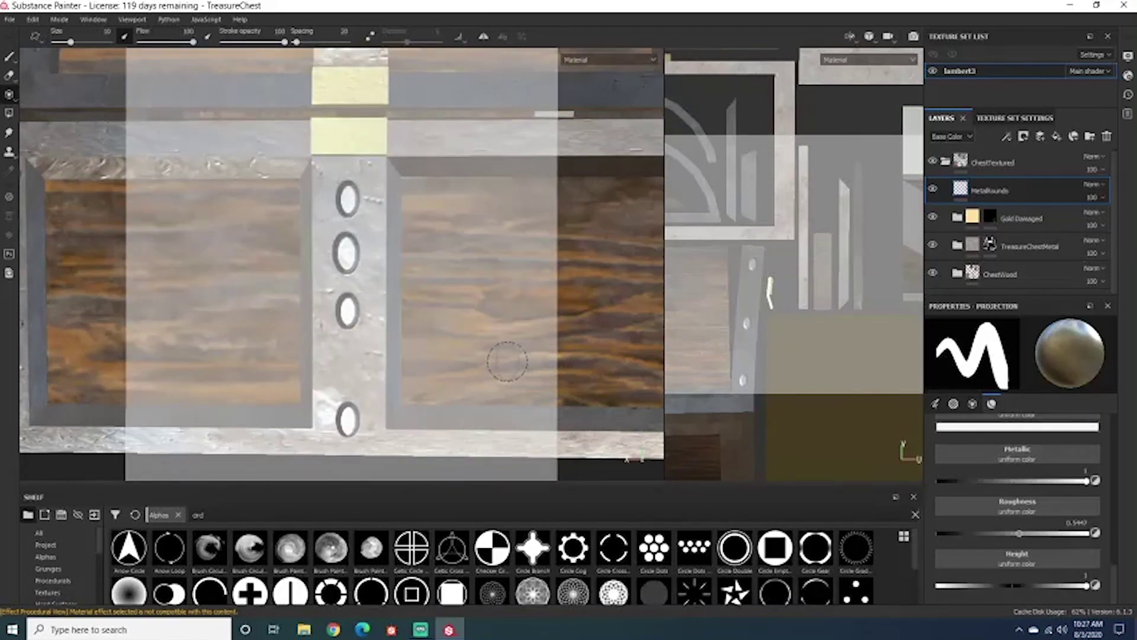
# Switch to the Paint tool and examine the whole chest and its rivets from the front, handle side and below.
pyautogui.scroll(-5, 235, 320)
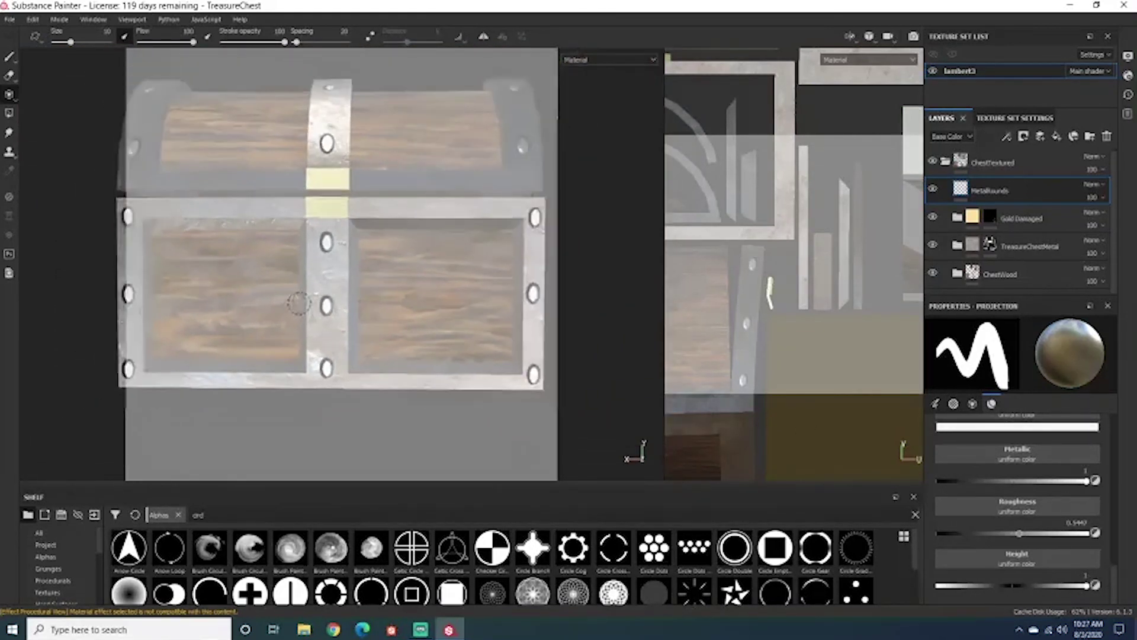
pyautogui.keyDown('alt'); pyautogui.moveTo(235, 320); pyautogui.dragTo(379, 287); pyautogui.keyUp('alt')
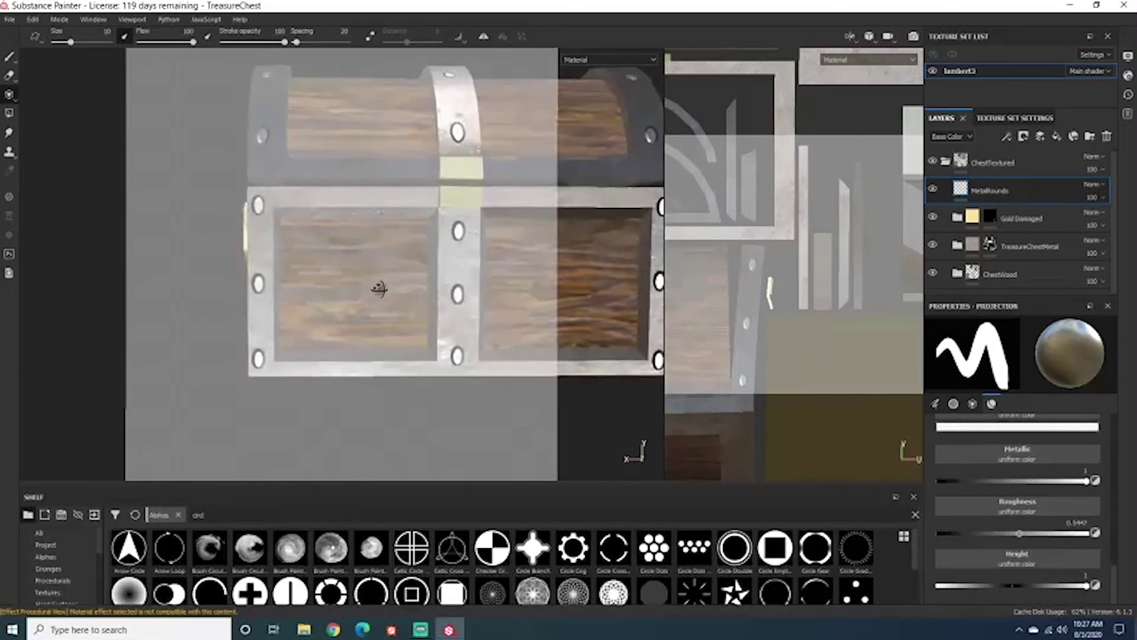
pyautogui.keyDown('alt'); pyautogui.moveTo(444, 261); pyautogui.dragTo(359, 311, button='middle'); pyautogui.keyUp('alt')
pyautogui.keyDown('alt'); pyautogui.moveTo(358, 311); pyautogui.dragTo(521, 296); pyautogui.keyUp('alt')
pyautogui.scroll(-3, 280, 291)
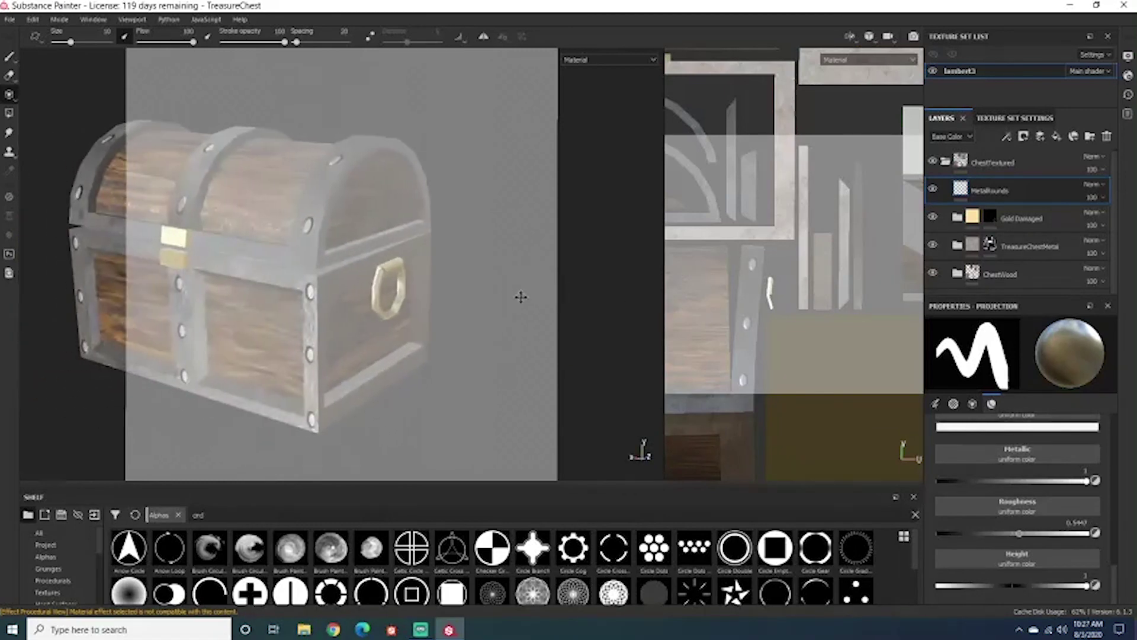
pyautogui.click(9, 56)
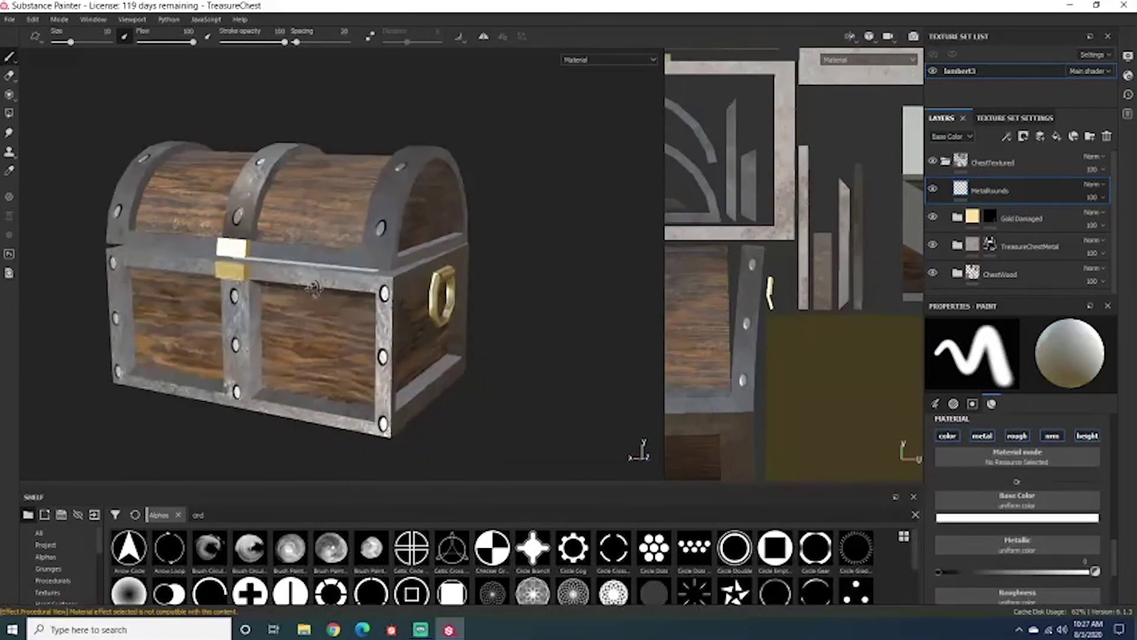
pyautogui.keyDown('alt'); pyautogui.moveTo(313, 288); pyautogui.dragTo(228, 281); pyautogui.keyUp('alt')
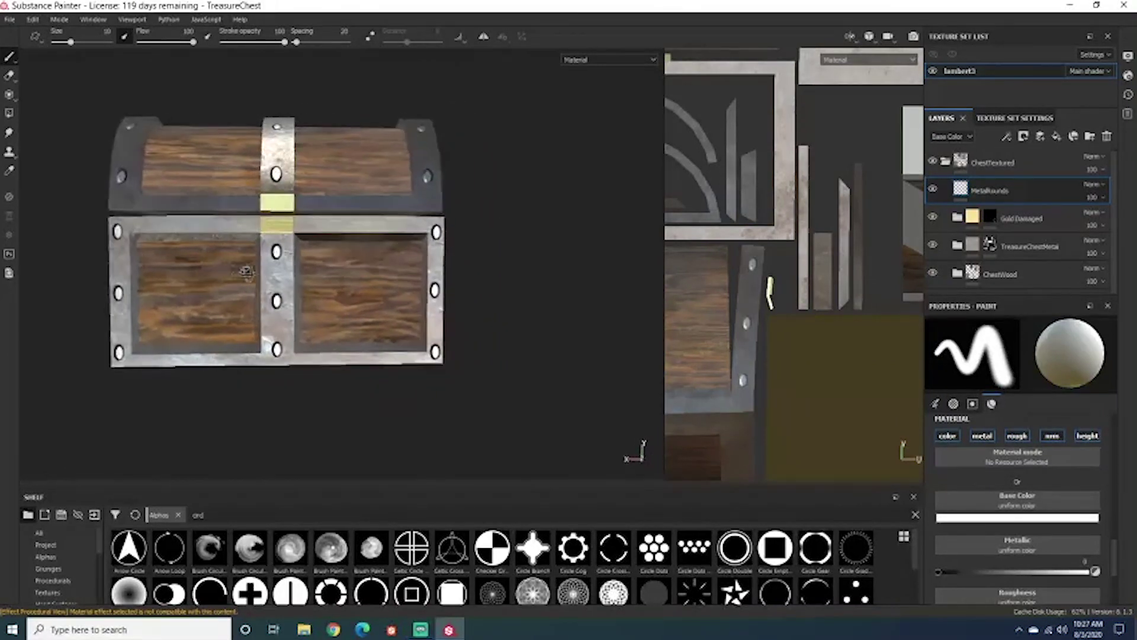
pyautogui.keyDown('alt'); pyautogui.moveTo(246, 272); pyautogui.dragTo(280, 270); pyautogui.keyUp('alt')
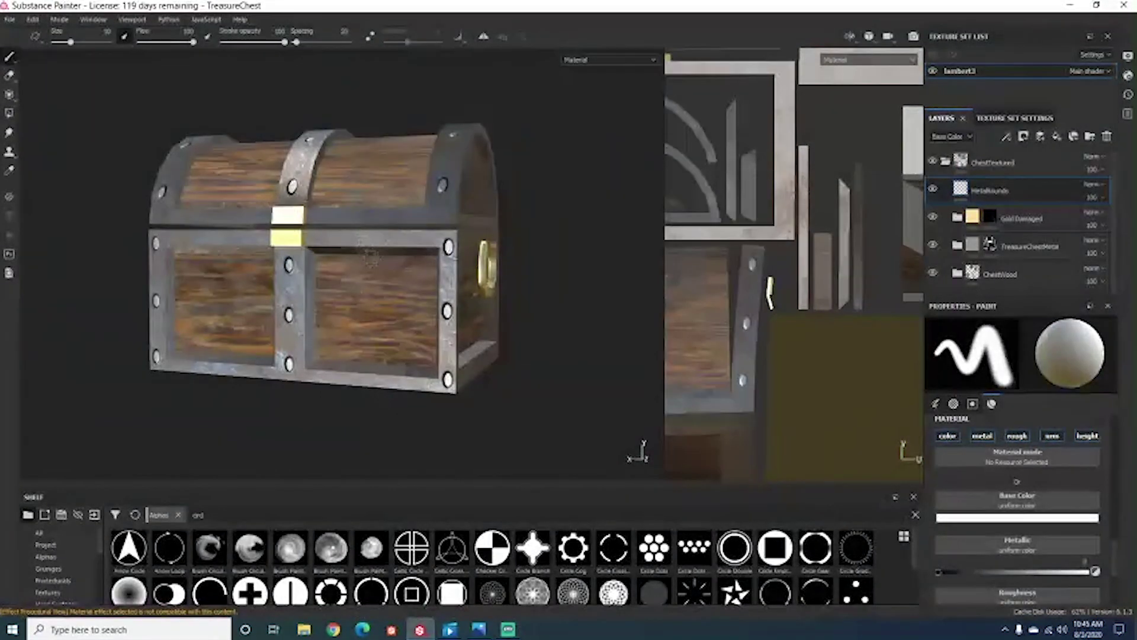
pyautogui.keyDown('alt'); pyautogui.moveTo(281, 269); pyautogui.dragTo(269, 269); pyautogui.keyUp('alt')
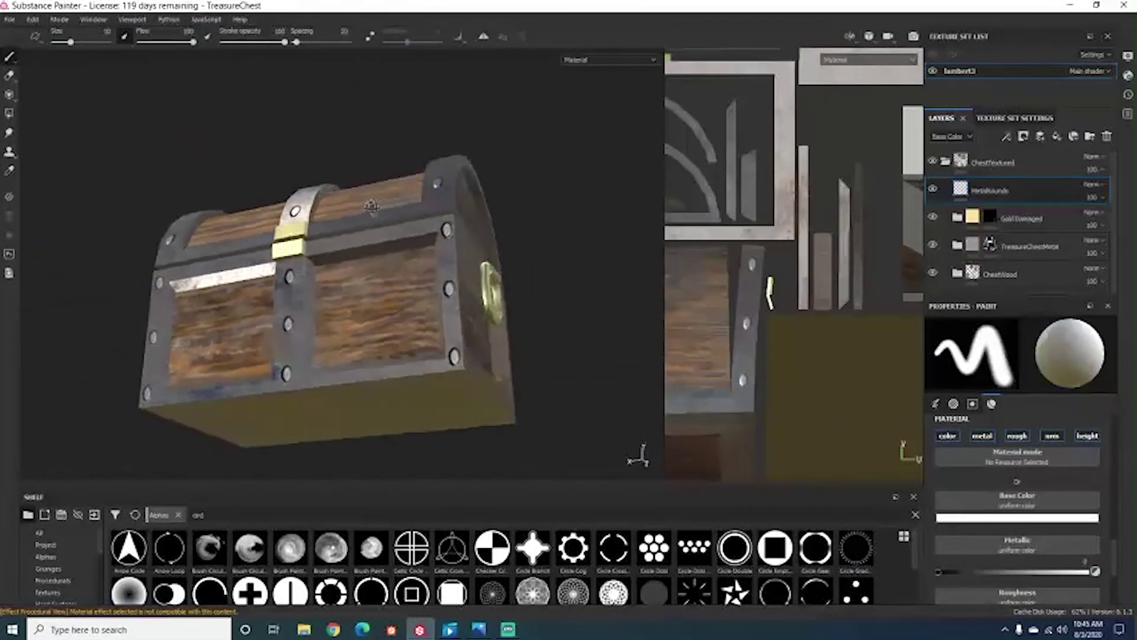
pyautogui.keyDown('alt'); pyautogui.moveTo(371, 206); pyautogui.dragTo(385, 266); pyautogui.keyUp('alt')
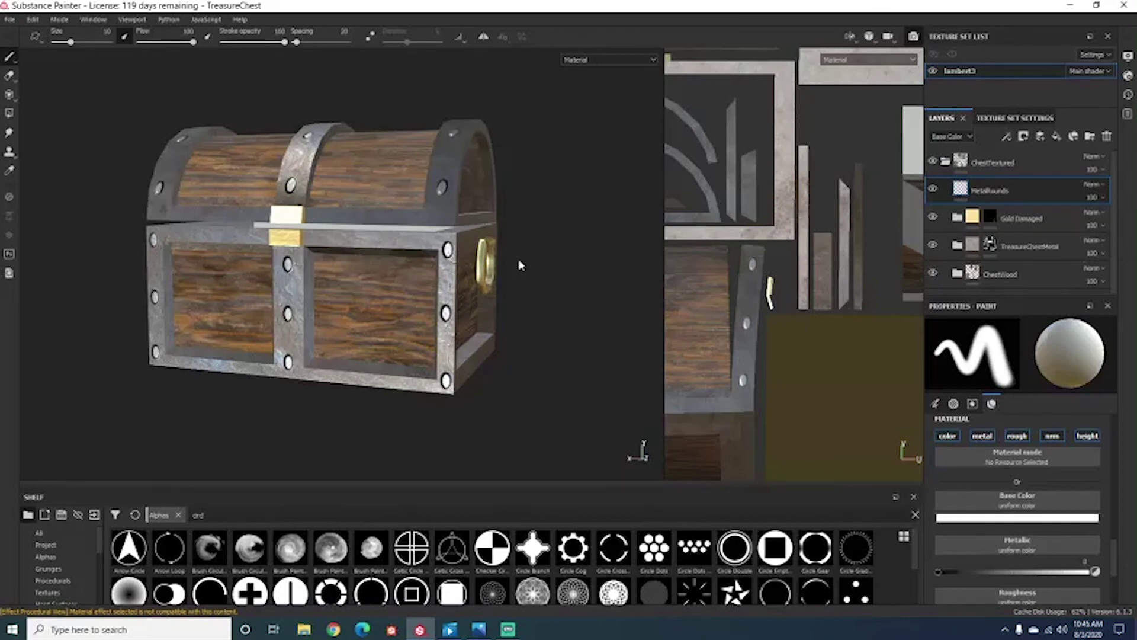
# Render the chest in Iray with its handle side turned into view, and rotate the environment to 175.
pyautogui.press('F10')
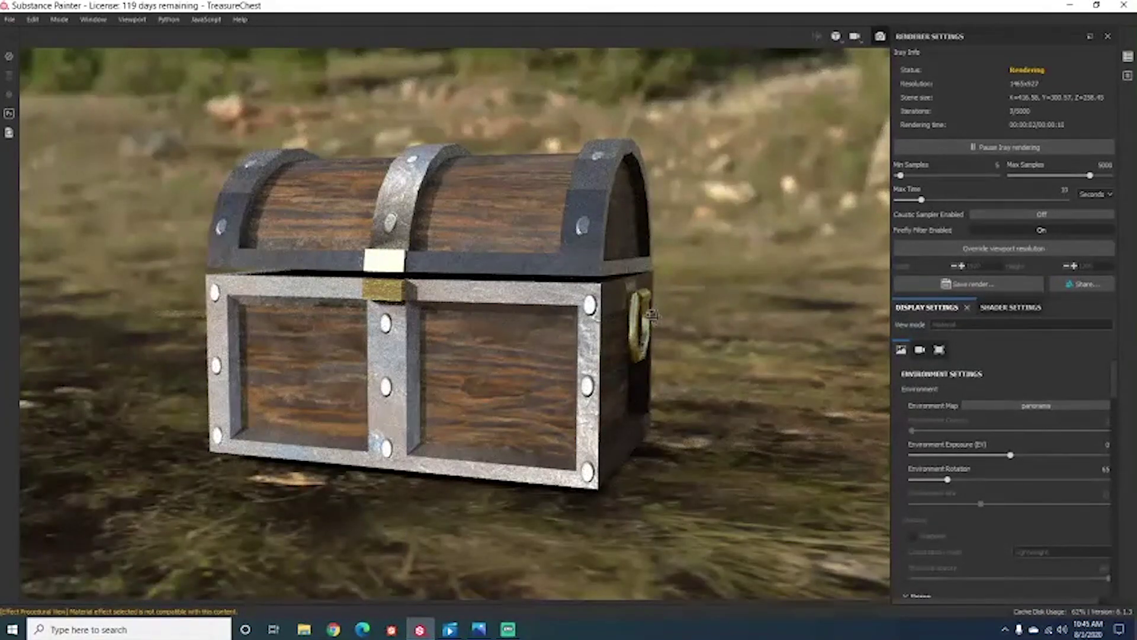
pyautogui.keyDown('alt'); pyautogui.moveTo(652, 315); pyautogui.dragTo(600, 320); pyautogui.keyUp('alt')
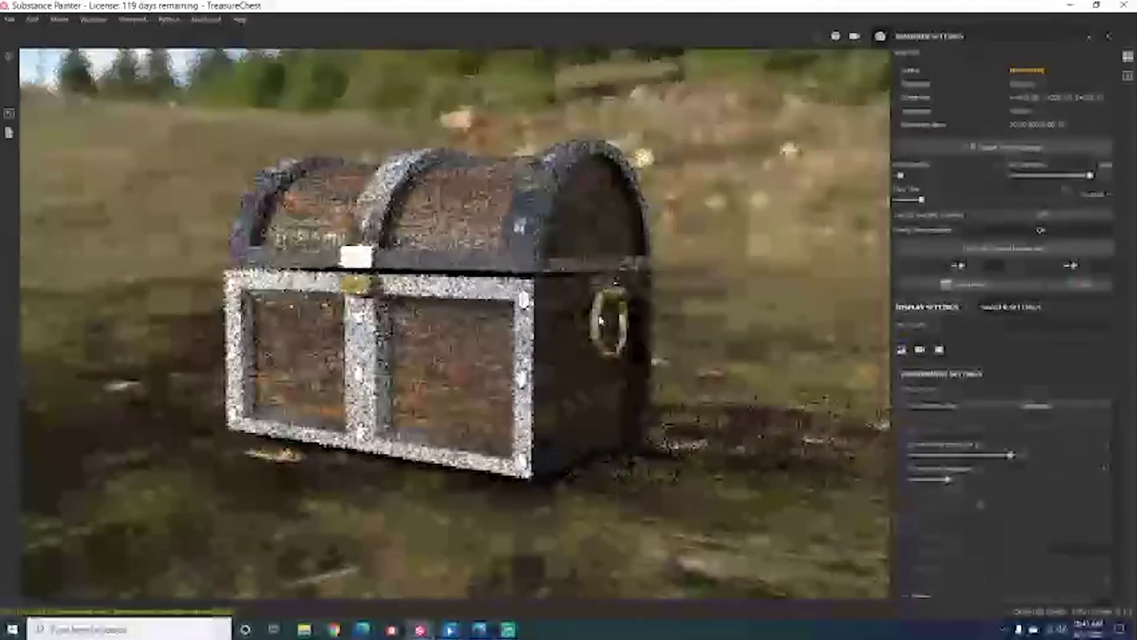
pyautogui.moveTo(600, 320)
pyautogui.keyDown('shift'); pyautogui.mouseDown(button='right')
pyautogui.moveTo(639, 322)
pyautogui.moveTo(620, 324)
pyautogui.mouseUp(button='right'); pyautogui.keyUp('shift')
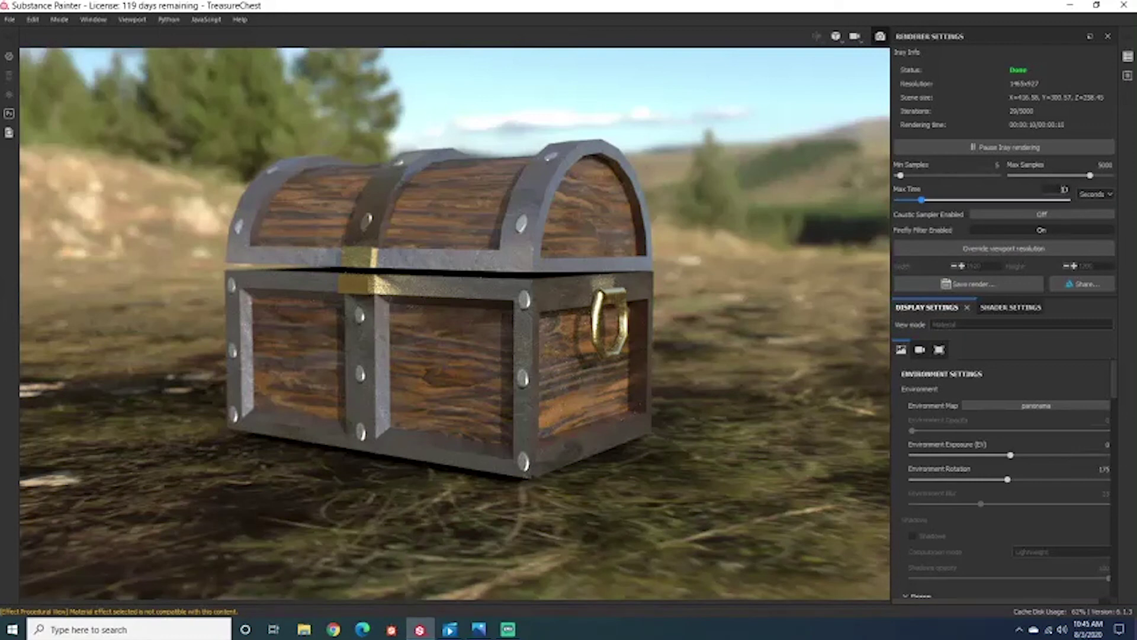
# Keep the render's maximum time in seconds and override the viewport resolution with 1920 by 1080.
pyautogui.click(1113, 196)
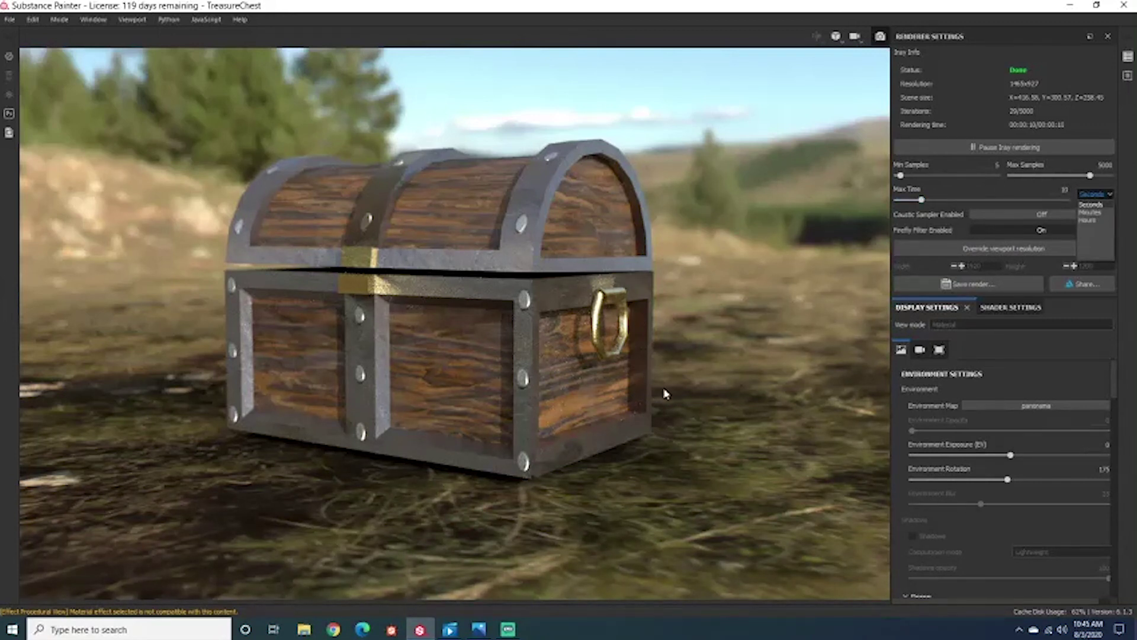
pyautogui.click(691, 360)
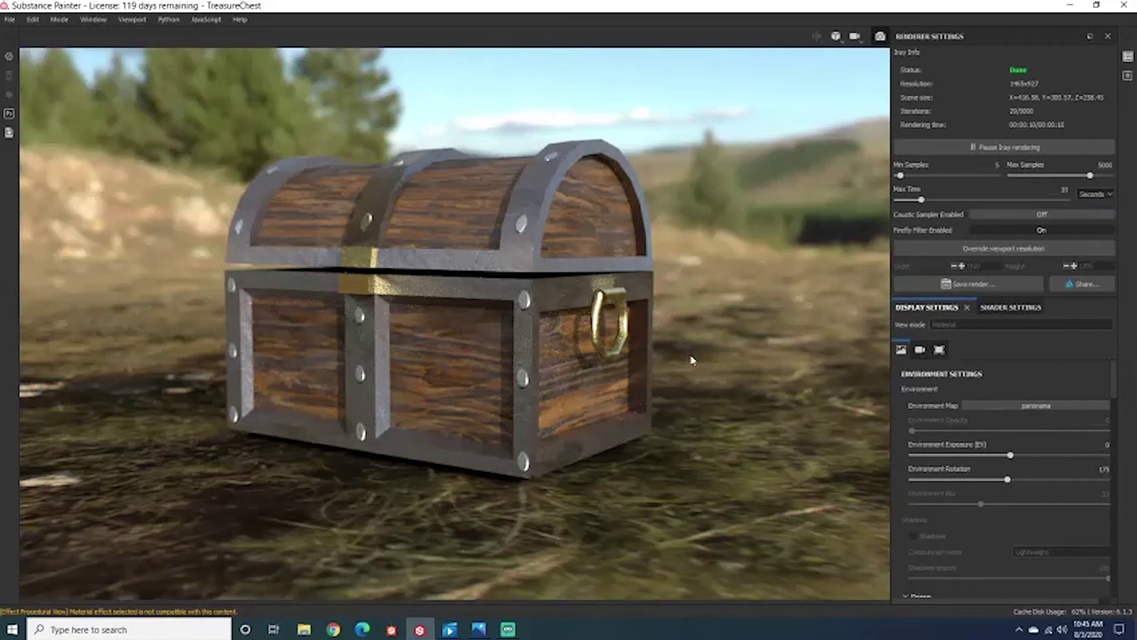
pyautogui.click(1030, 253)
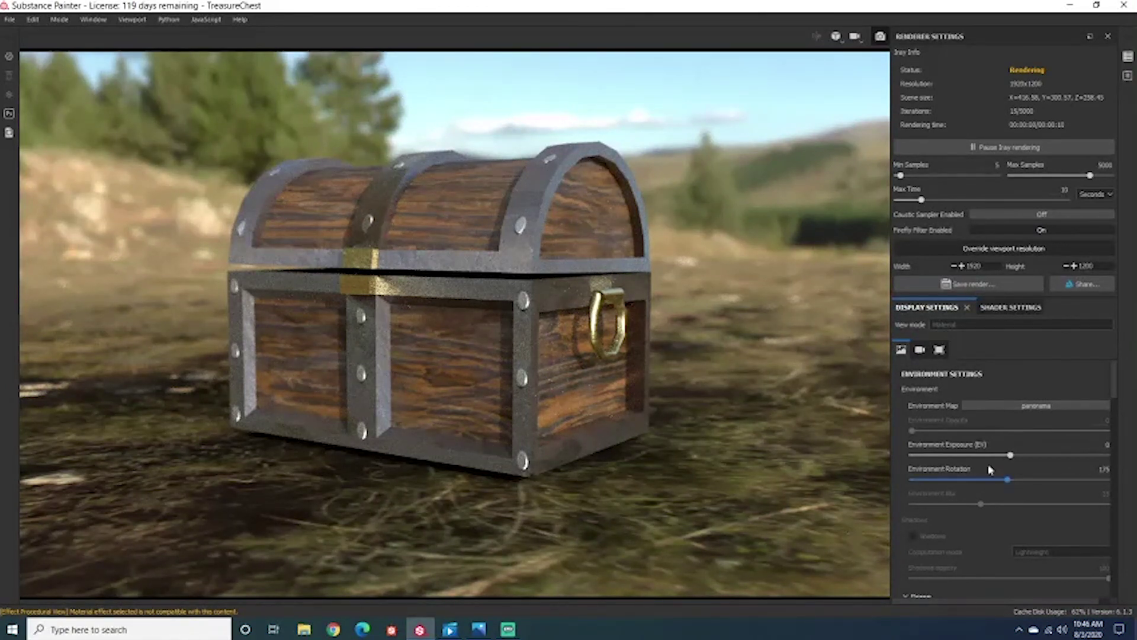
pyautogui.click(1063, 256)
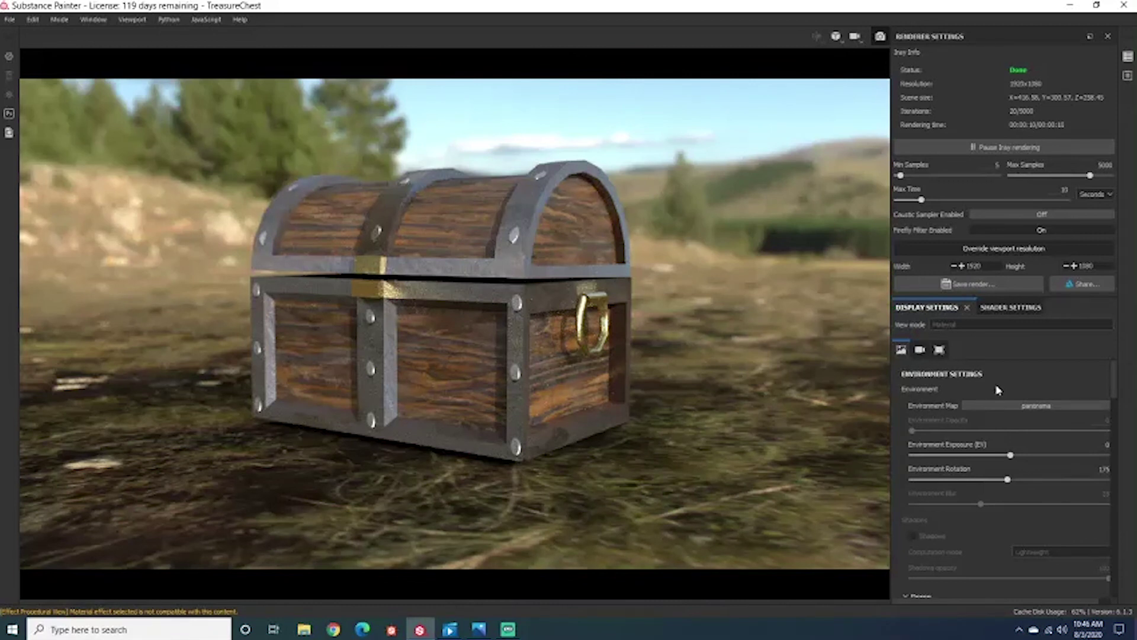
# Try the Mondarrain 2, Panorama and Autumn Forest environment maps on the render, then set Bonifacio Aragon Stairs.
pyautogui.scroll(-3, 998, 403)
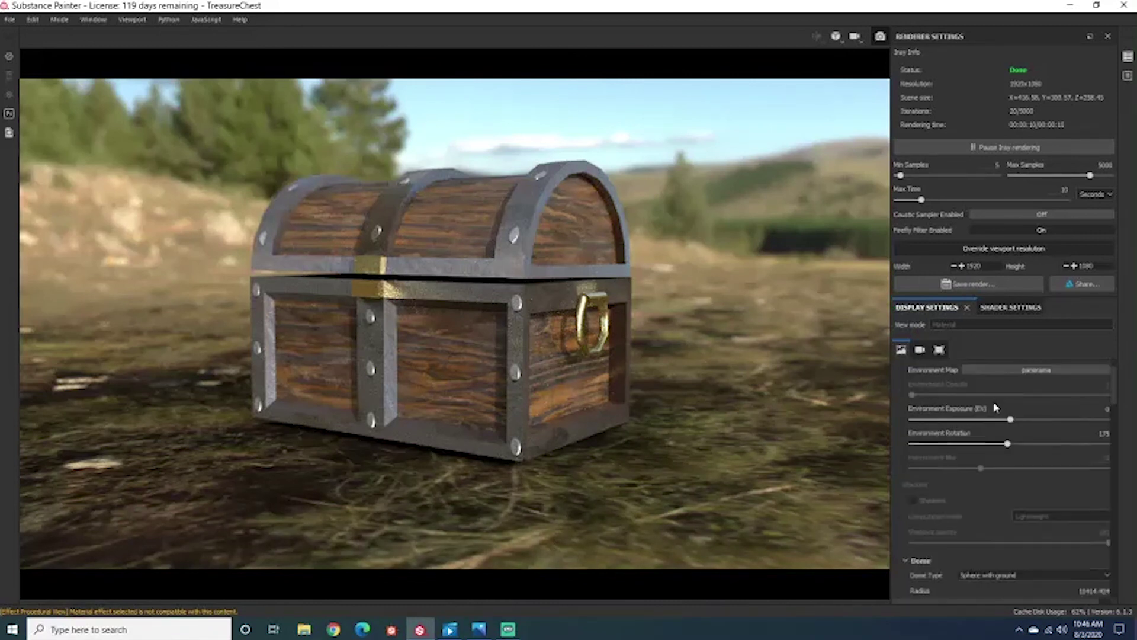
pyautogui.scroll(3, 989, 418)
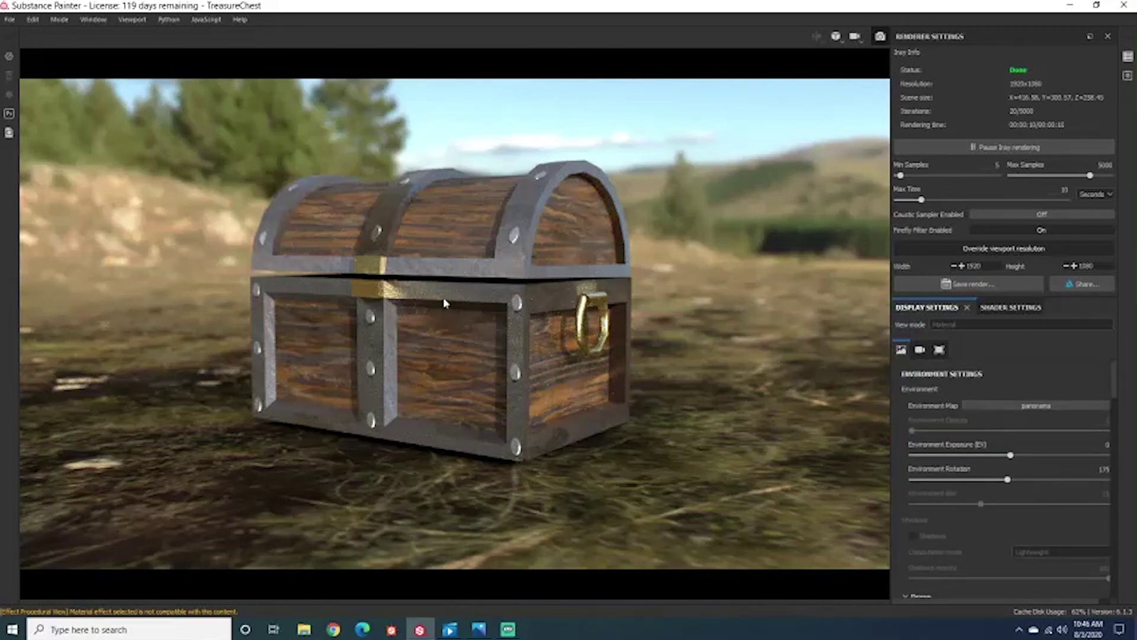
pyautogui.click(1014, 409)
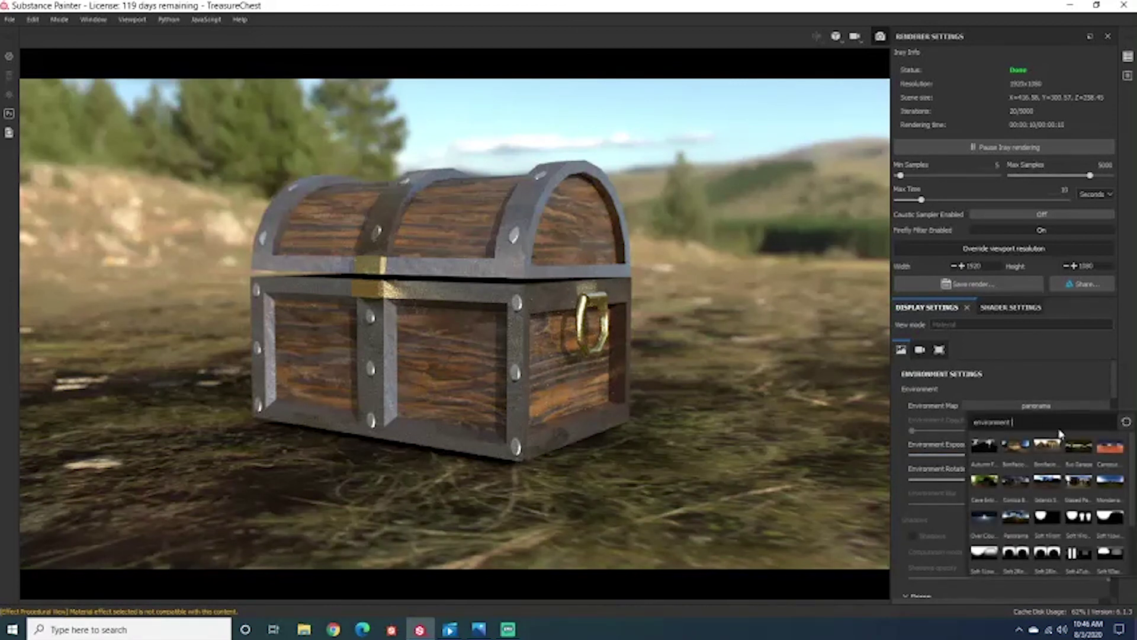
pyautogui.moveTo(1074, 481)
pyautogui.click(1110, 483)
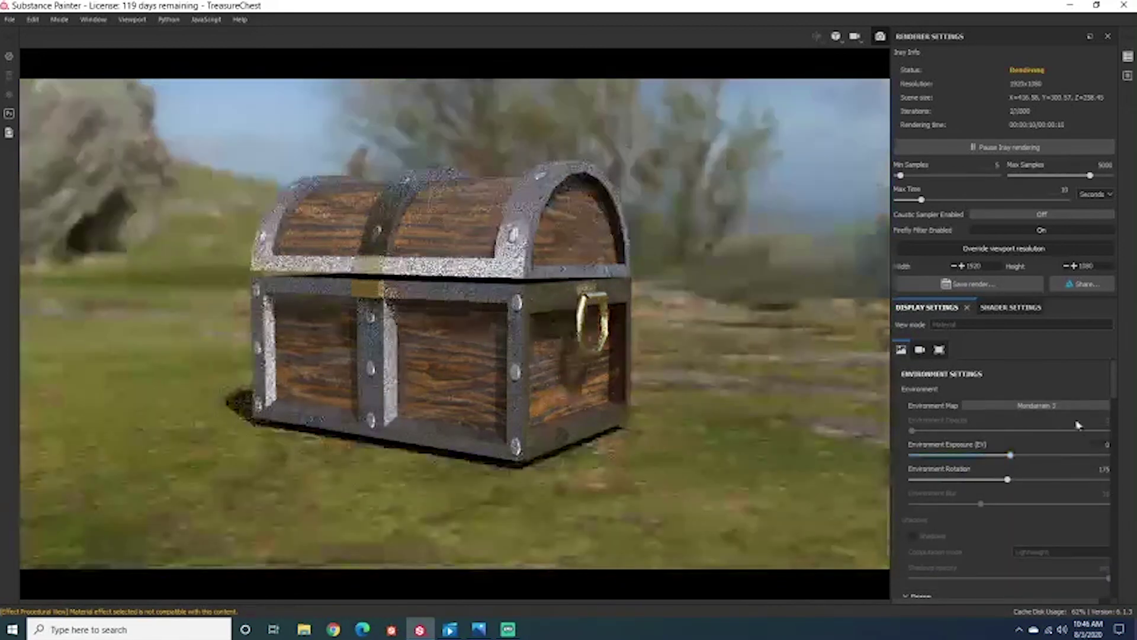
pyautogui.click(1069, 406)
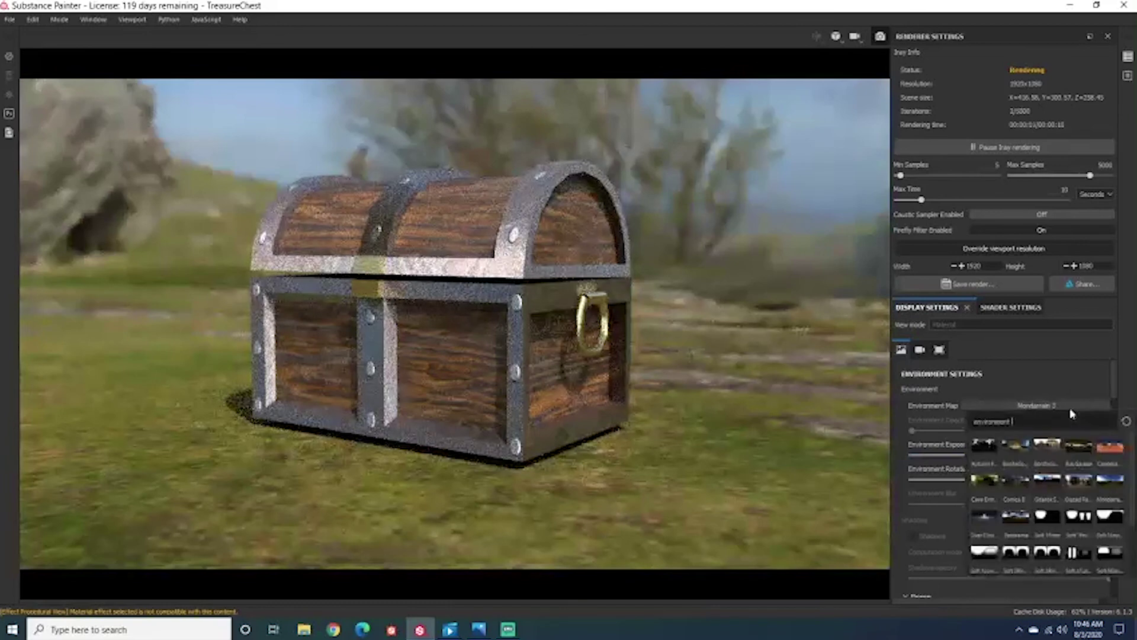
pyautogui.click(1012, 524)
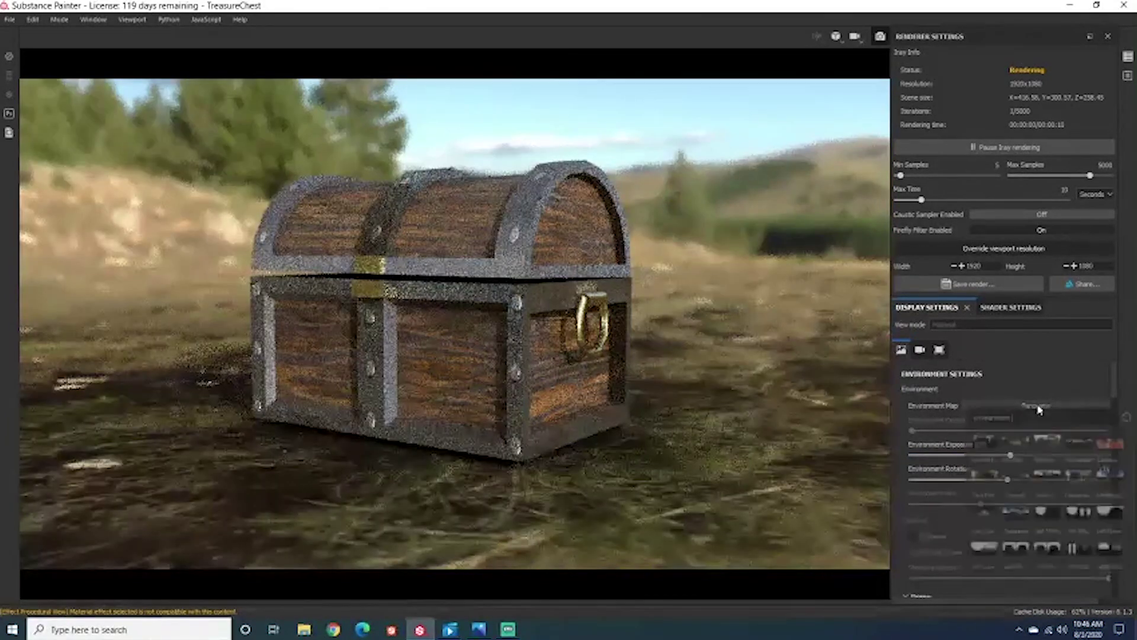
pyautogui.click(999, 451)
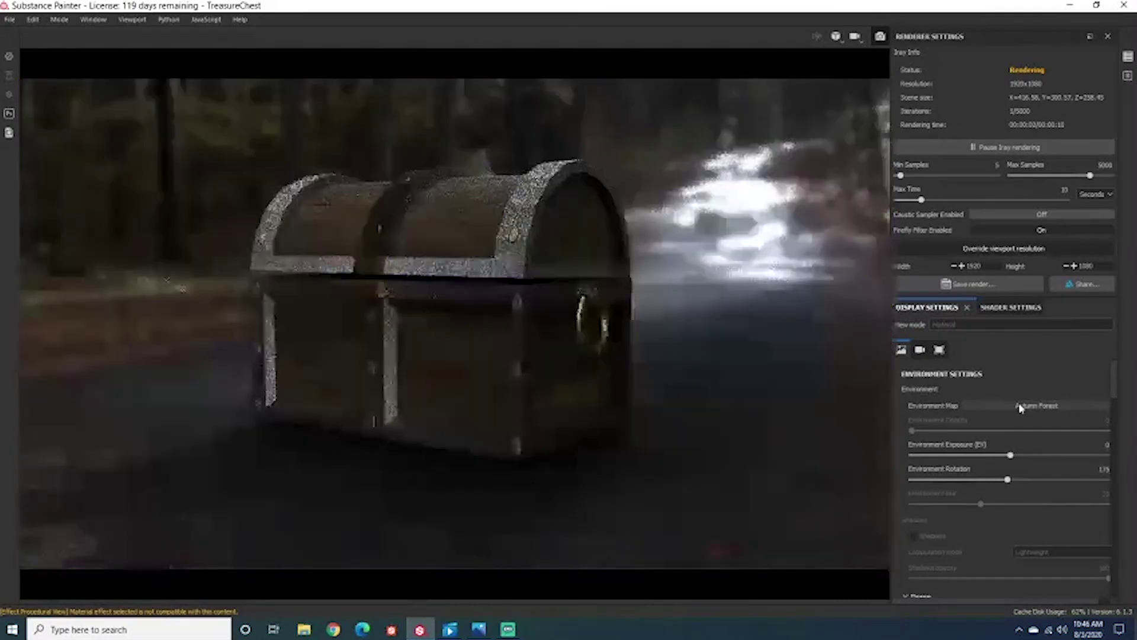
pyautogui.click(1020, 408)
pyautogui.click(1016, 427)
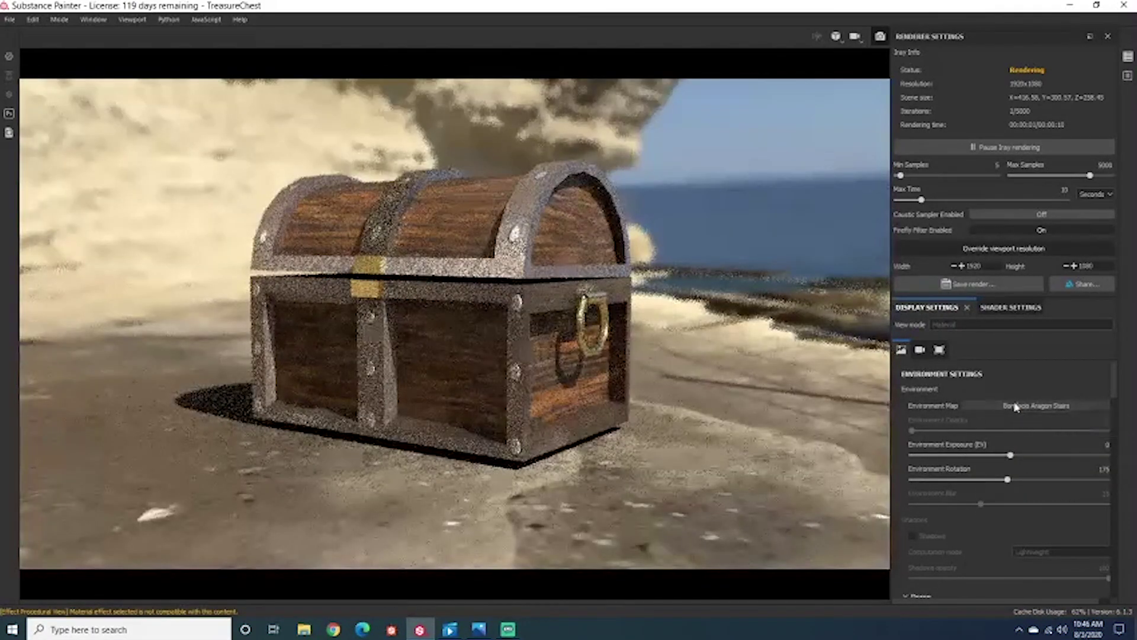
# Keep the Bonifacio Aragon Stairs environment map and rotate the environment to about 142.
pyautogui.click(1022, 406)
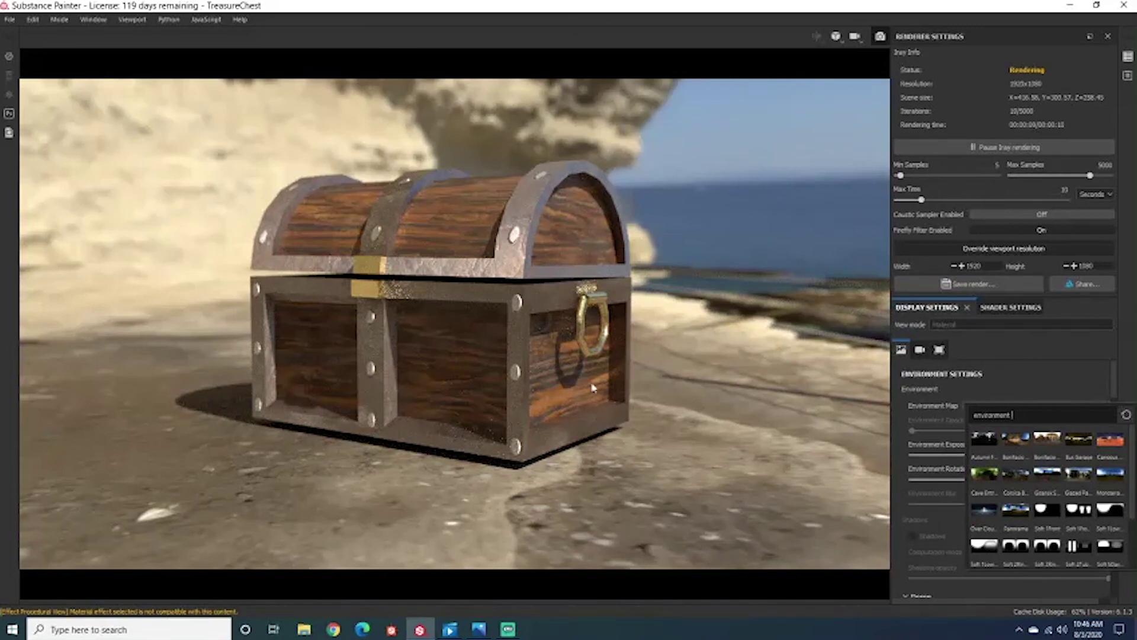
pyautogui.click(561, 347)
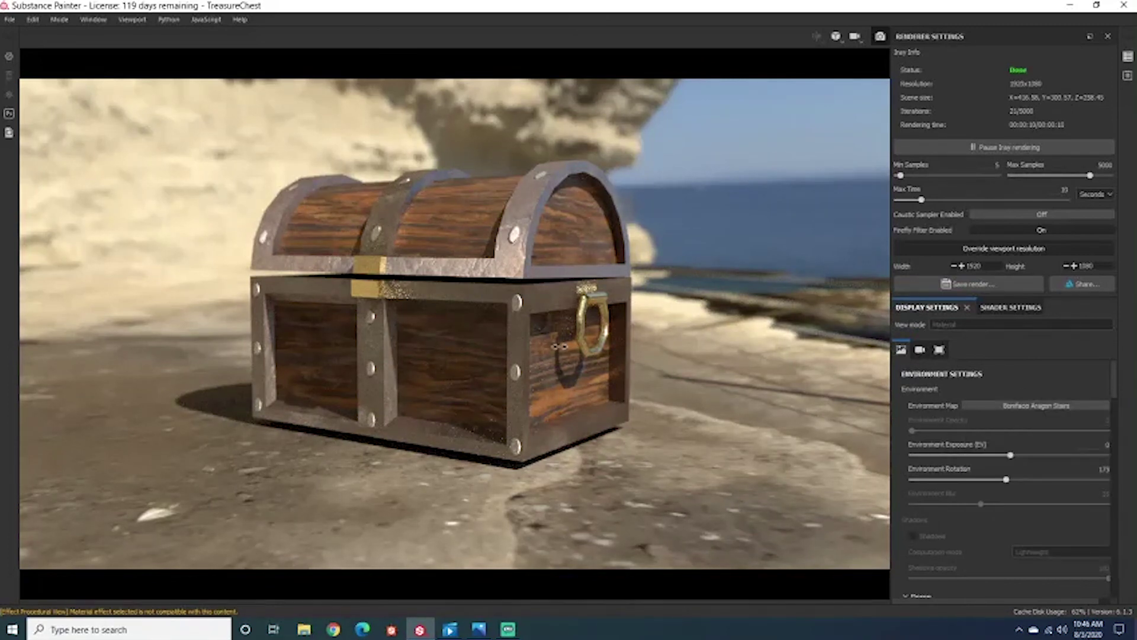
pyautogui.keyDown('shift'); pyautogui.moveTo(555, 347); pyautogui.dragTo(557, 353, button='right'); pyautogui.keyUp('shift')
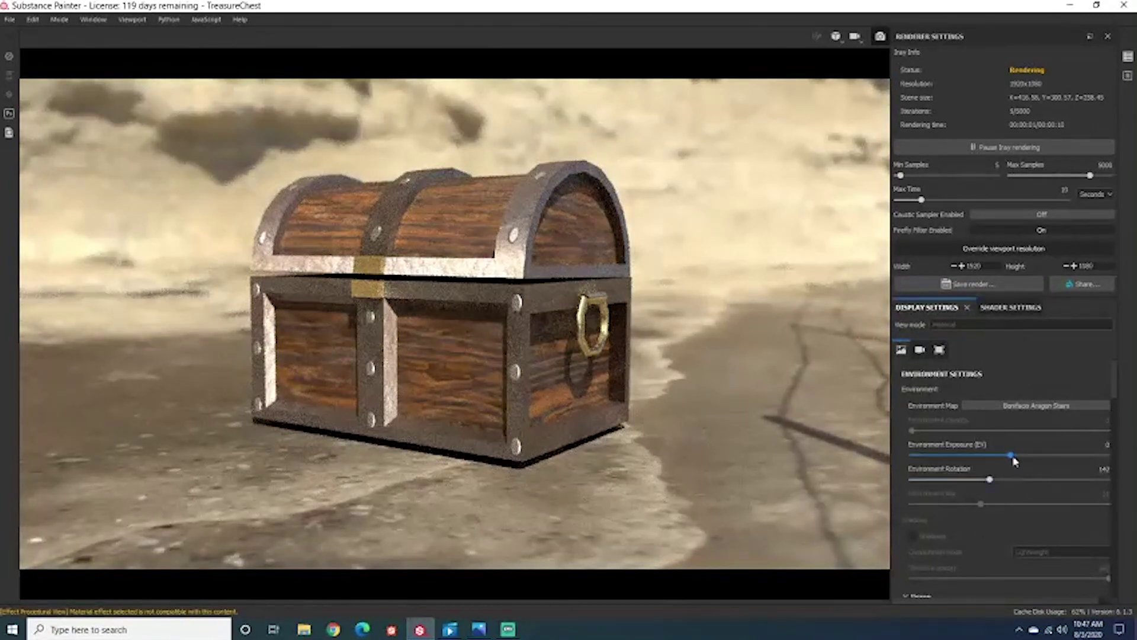
# Try an environment exposure of 1.03, then lower it to -1.02 and rotate the environment to shift the chest's lighting.
pyautogui.scroll(-1, 981, 443)
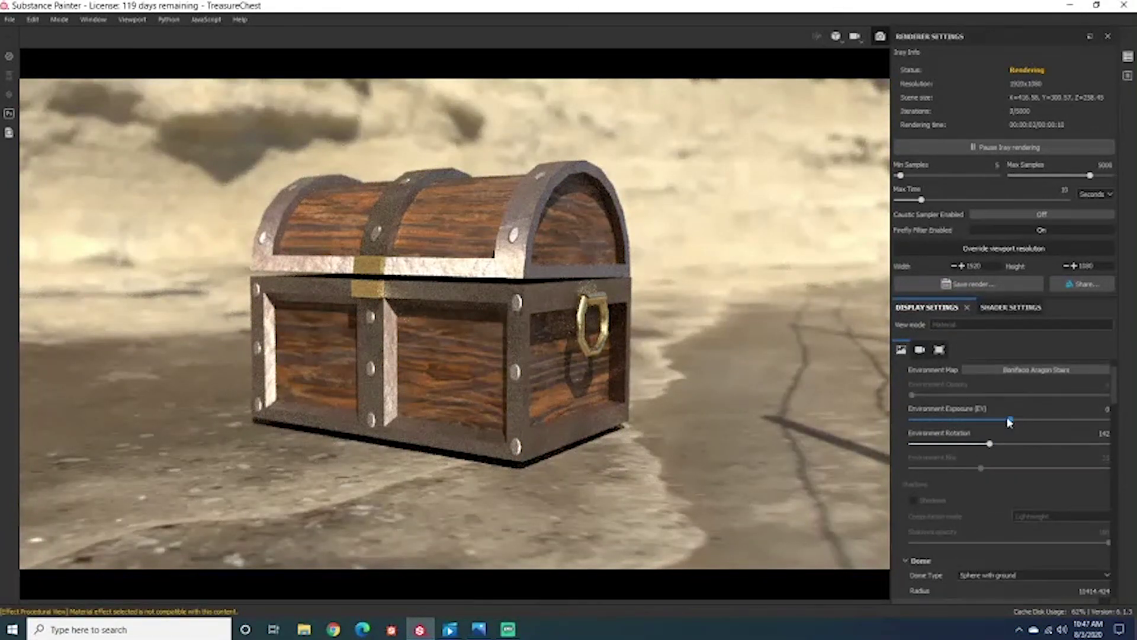
pyautogui.moveTo(1011, 419)
pyautogui.mouseDown()
pyautogui.moveTo(988, 421)
pyautogui.moveTo(1021, 422)
pyautogui.mouseUp()
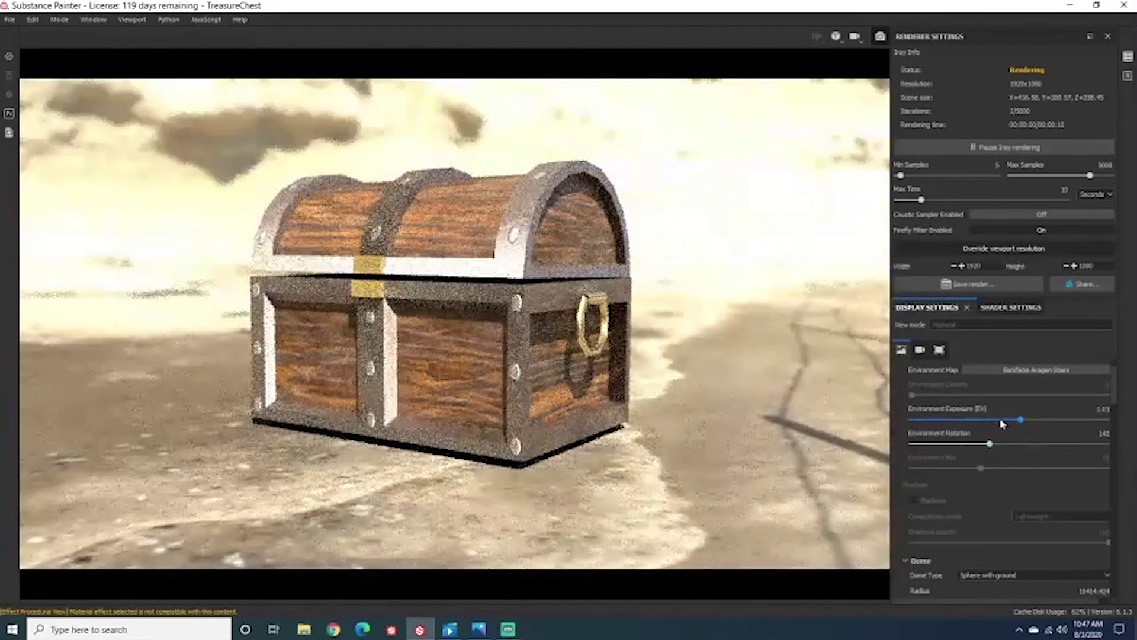
pyautogui.click(1001, 420)
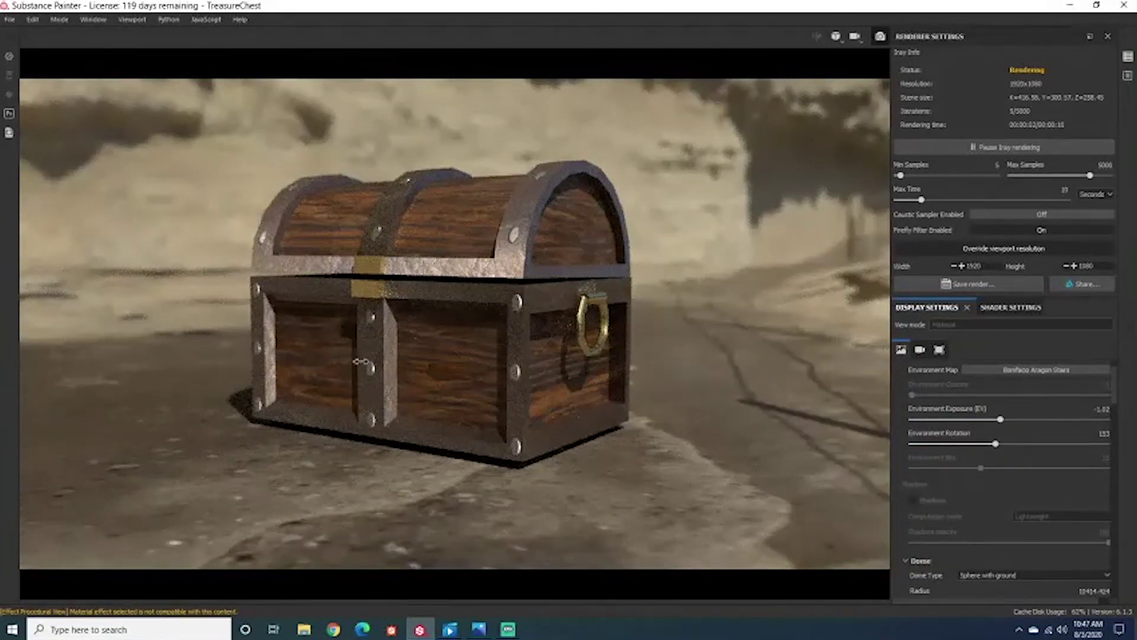
pyautogui.keyDown('shift'); pyautogui.moveTo(394, 361); pyautogui.dragTo(444, 372, button='right'); pyautogui.keyUp('shift')
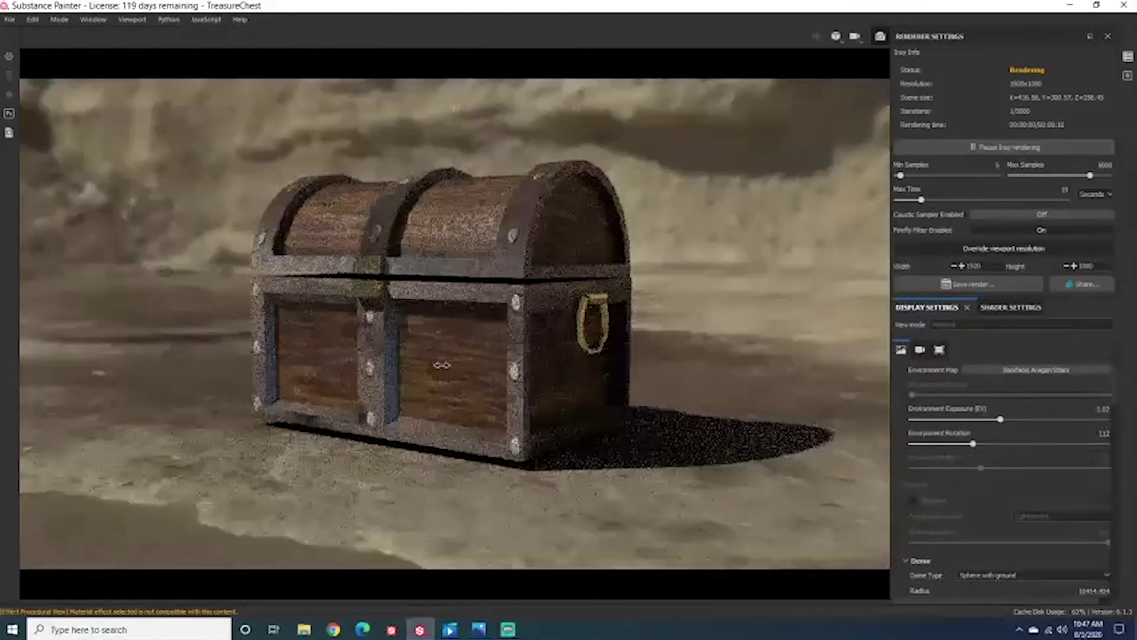
# Try the Infinite sphere and Sphere dome types behind the chest, then restore Sphere with ground.
pyautogui.scroll(-6, 1046, 501)
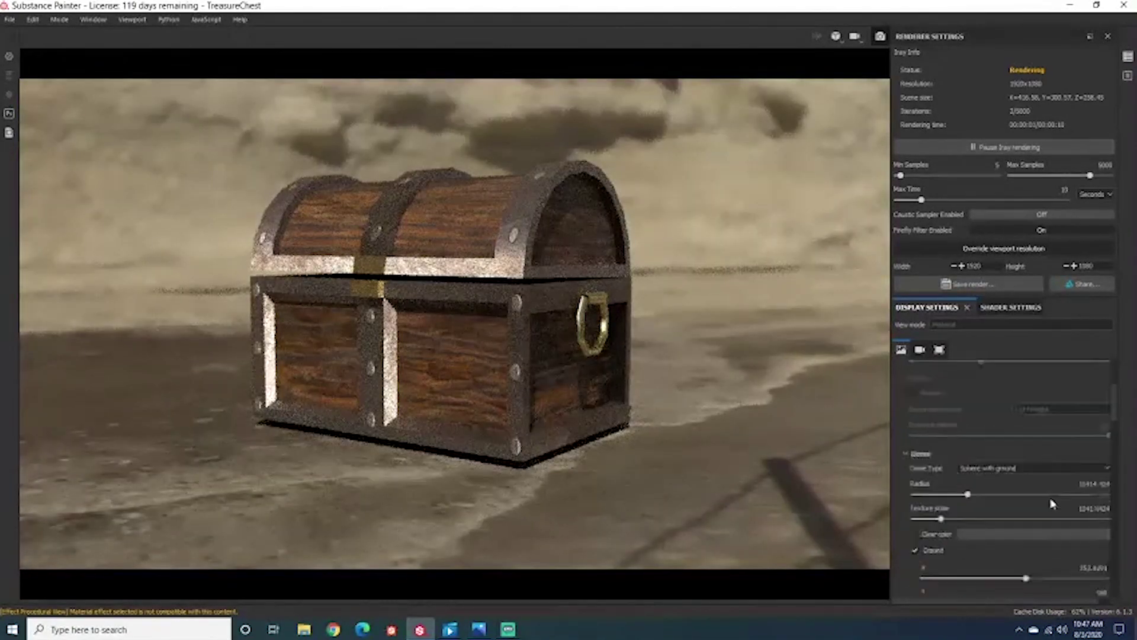
pyautogui.scroll(1, 1045, 501)
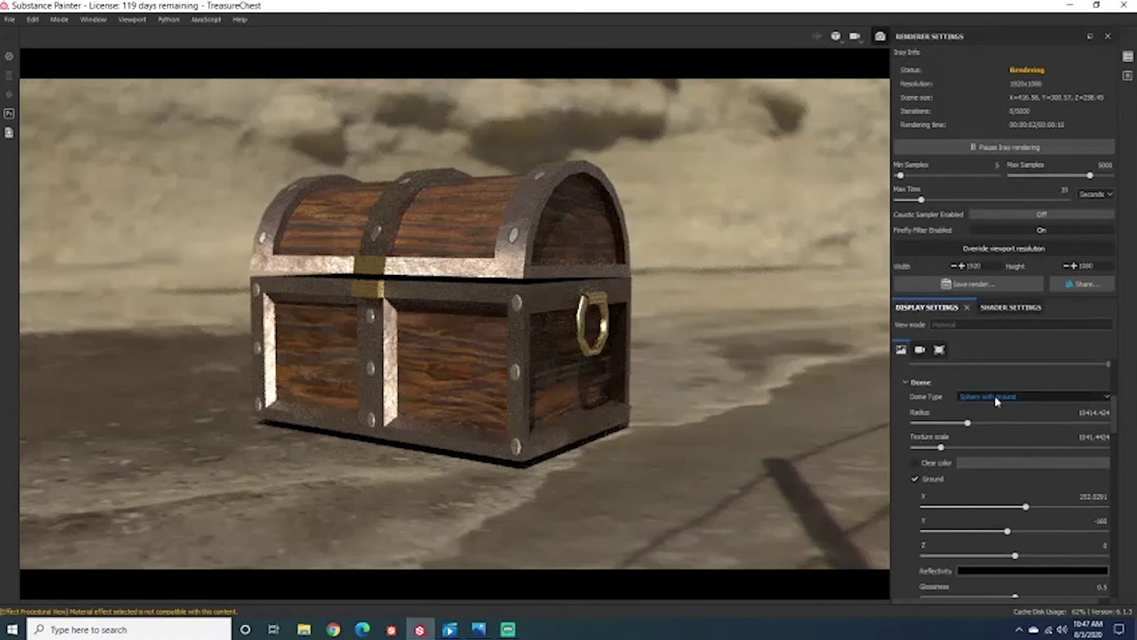
pyautogui.click(995, 396)
pyautogui.click(998, 407)
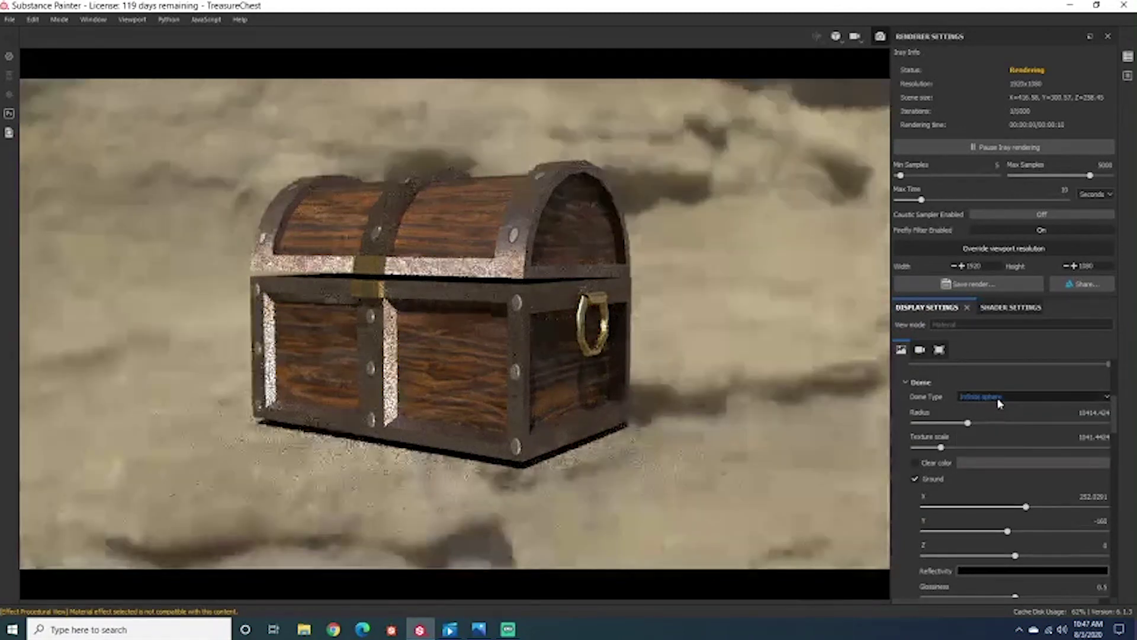
pyautogui.click(999, 400)
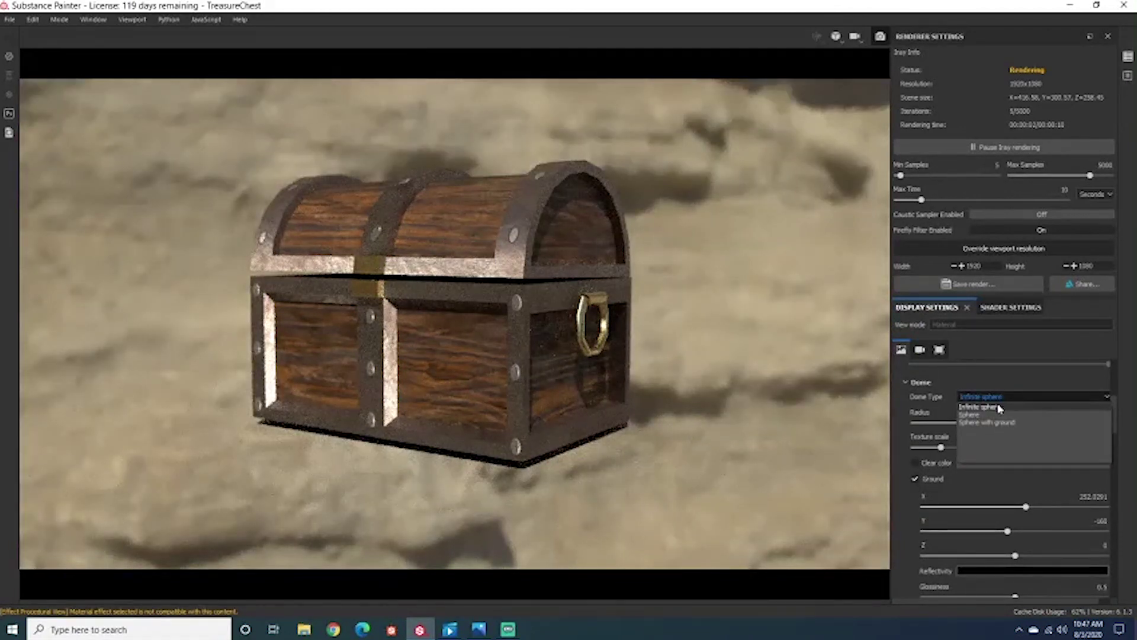
pyautogui.click(1000, 415)
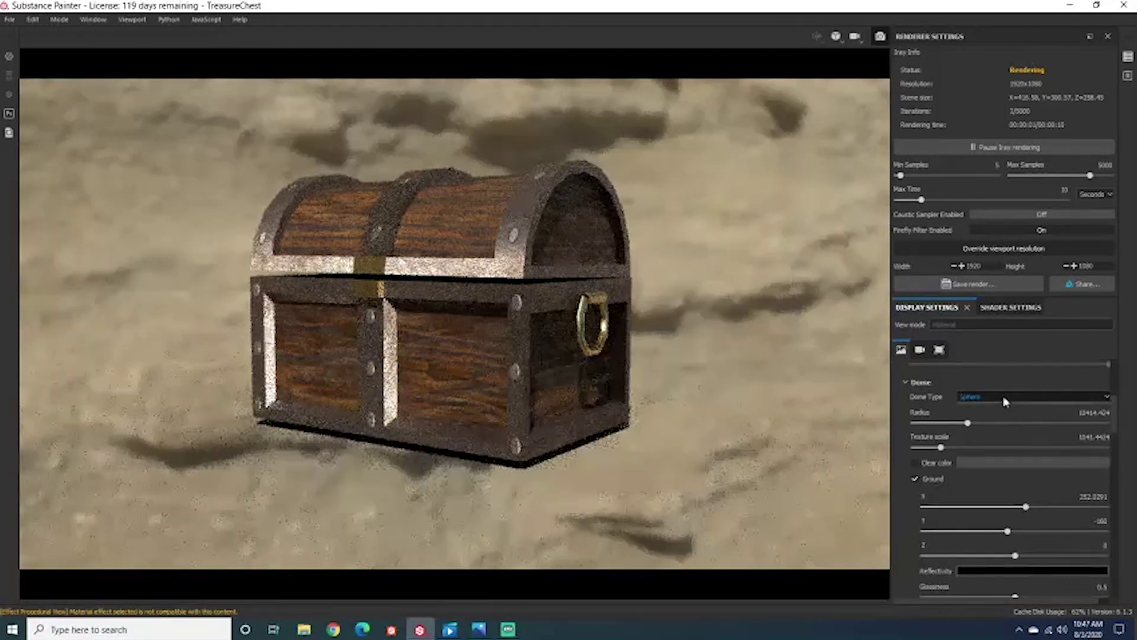
pyautogui.click(1005, 400)
pyautogui.click(1006, 427)
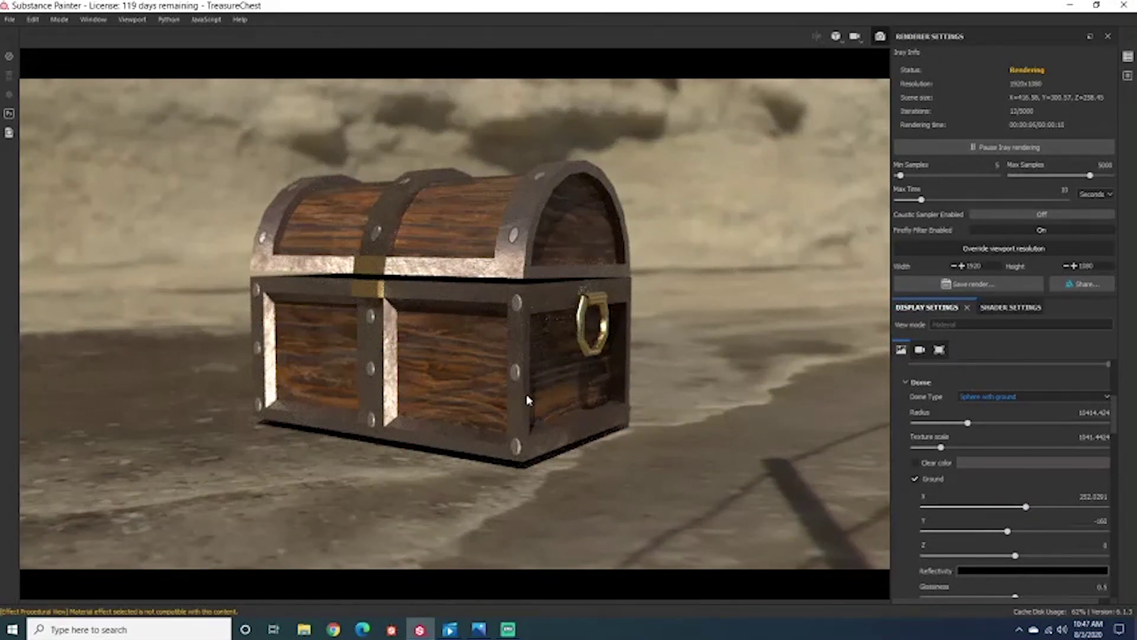
# Rotate the environment, replace the dome's background with a clear color, and darken it to a near-black brown.
pyautogui.press('shift')
pyautogui.scroll(-1, 912, 410)
pyautogui.click(915, 391)
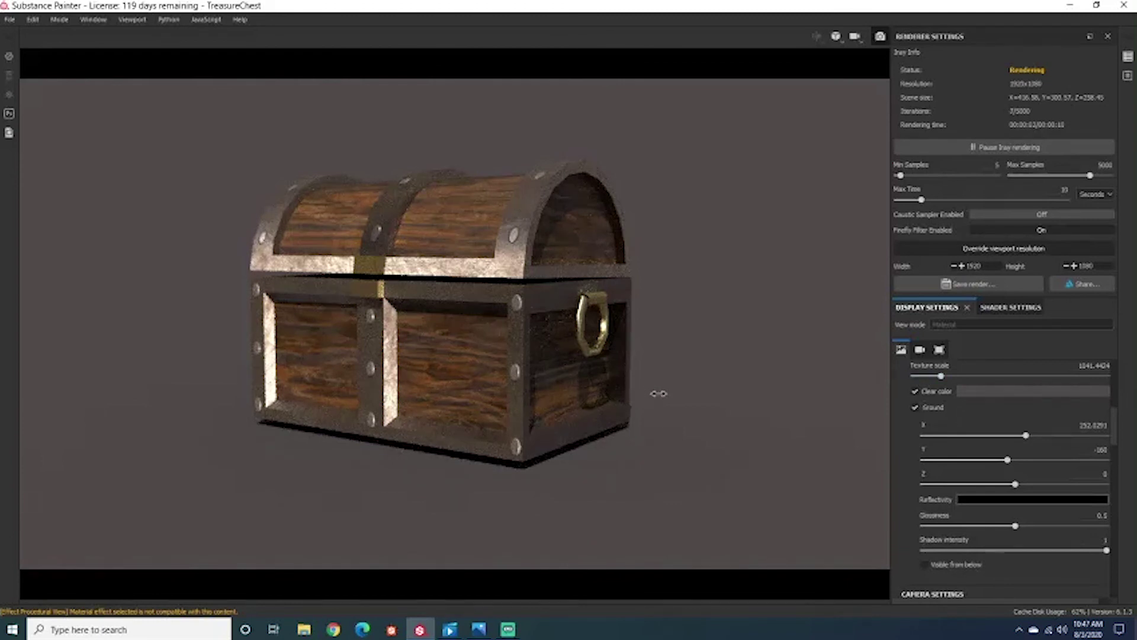
pyautogui.click(1024, 393)
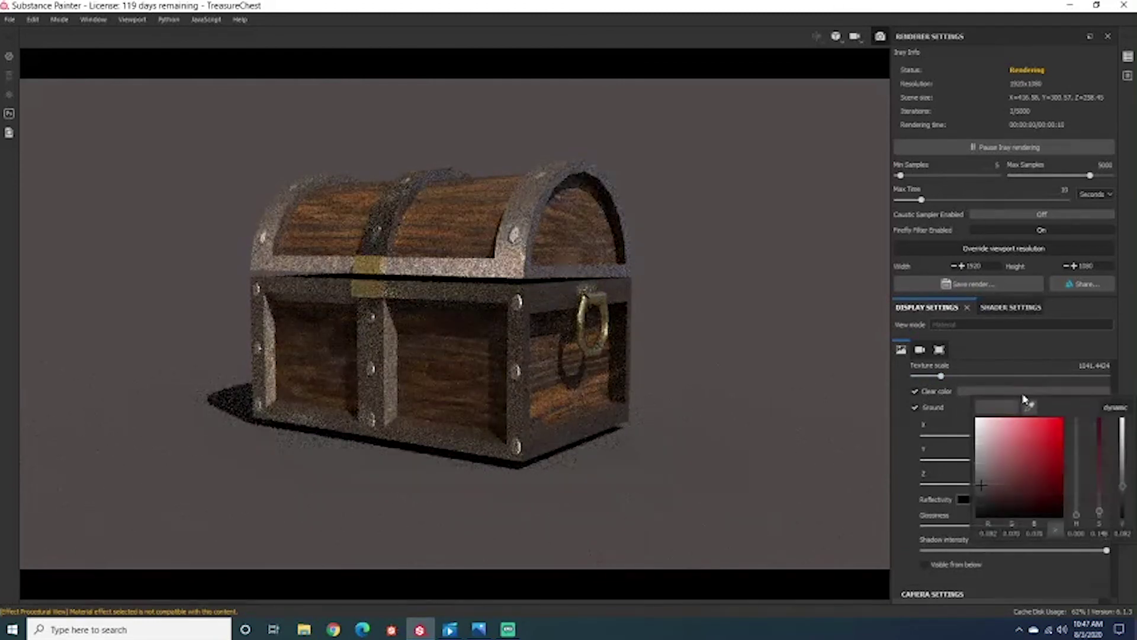
pyautogui.click(989, 455)
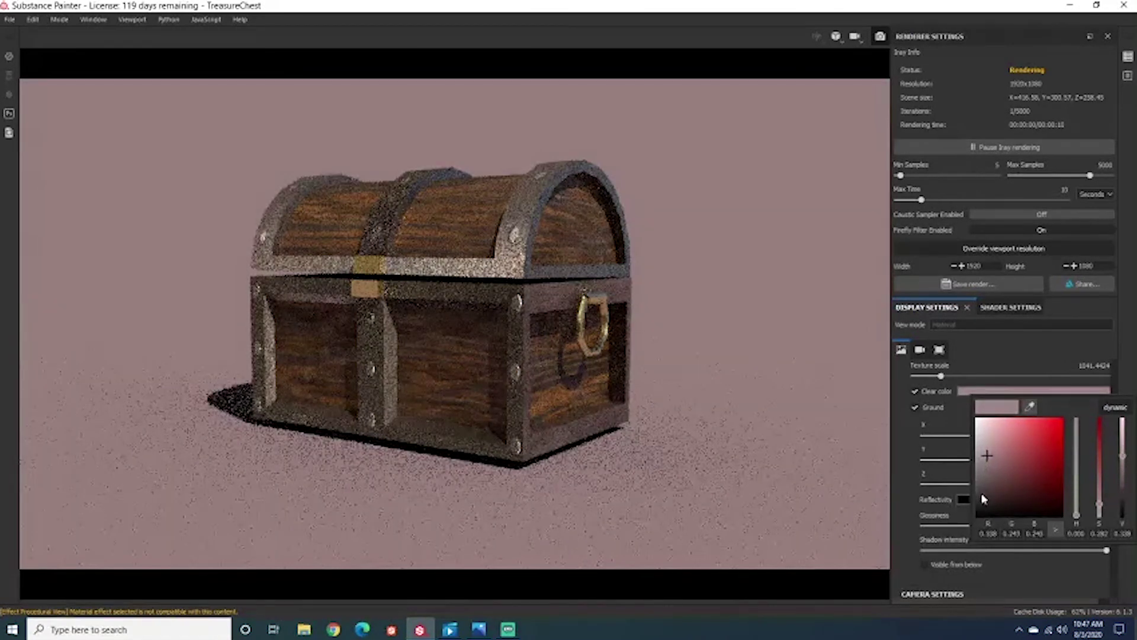
pyautogui.click(983, 497)
pyautogui.click(990, 501)
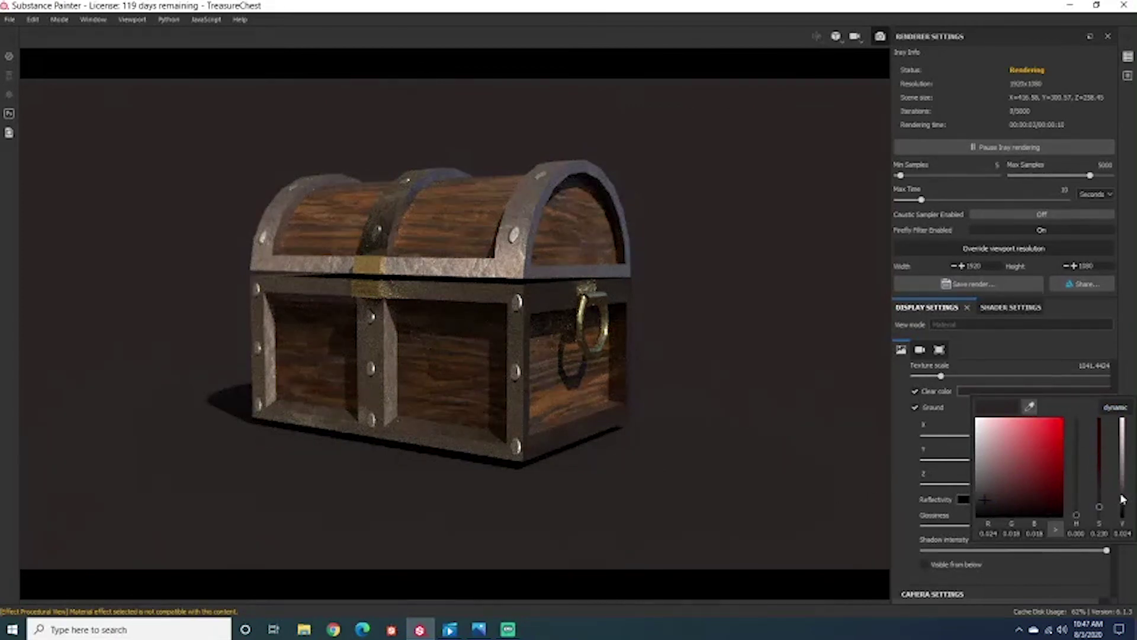
pyautogui.moveTo(1122, 499); pyautogui.dragTo(1125, 512)
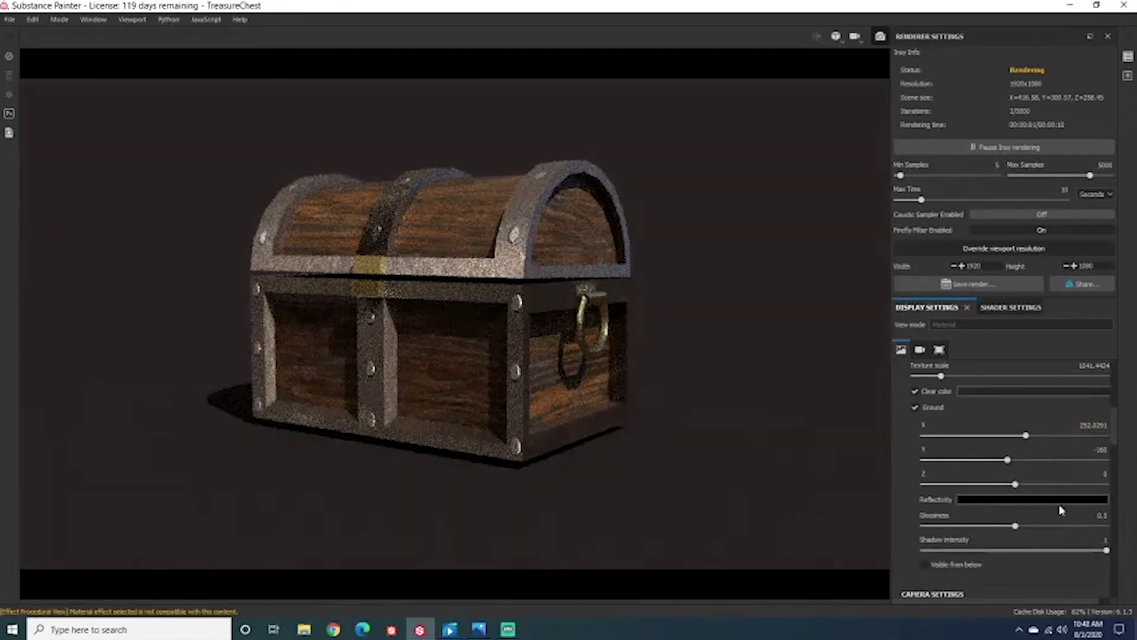
# Narrow the camera's field of view slightly to about 29 degrees so the chest fills more of the render.
pyautogui.scroll(-3, 1061, 510)
pyautogui.scroll(-3, 1061, 509)
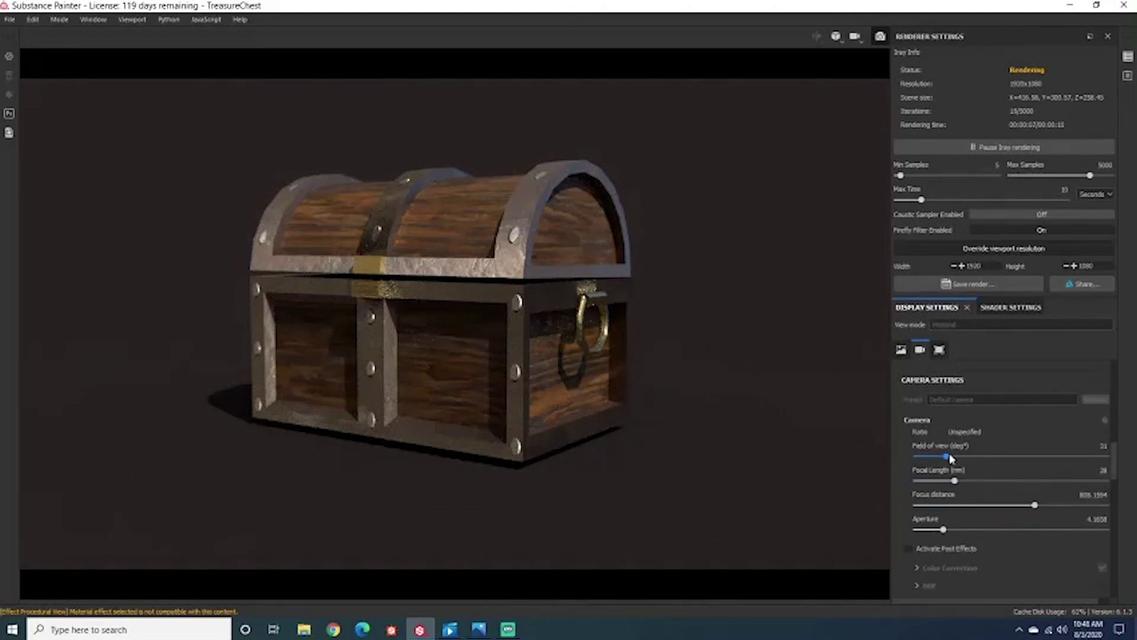
pyautogui.moveTo(948, 459); pyautogui.dragTo(960, 505)
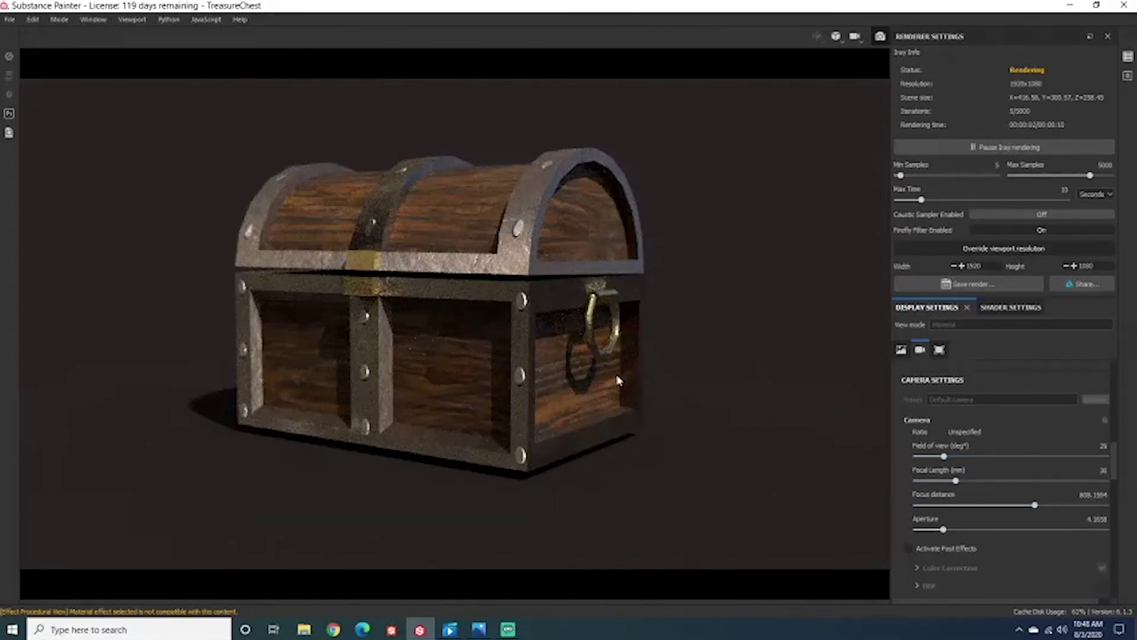
# Raise the camera aperture to about 12.5 for depth of field, with the chest's handle side turned toward the camera.
pyautogui.scroll(-1, 960, 524)
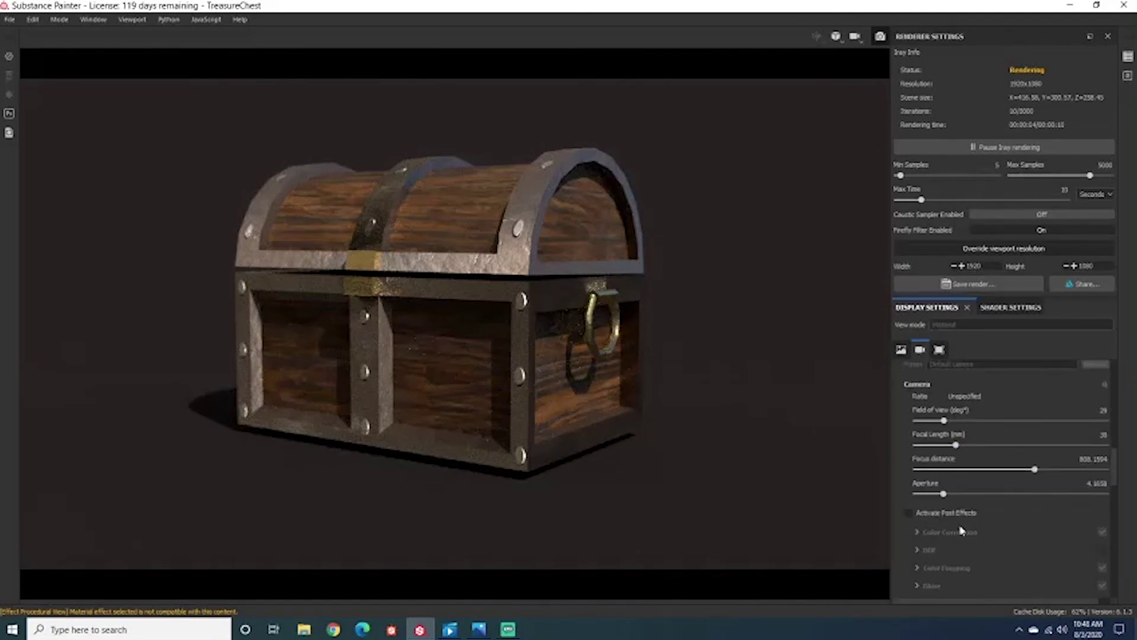
pyautogui.scroll(-1, 960, 529)
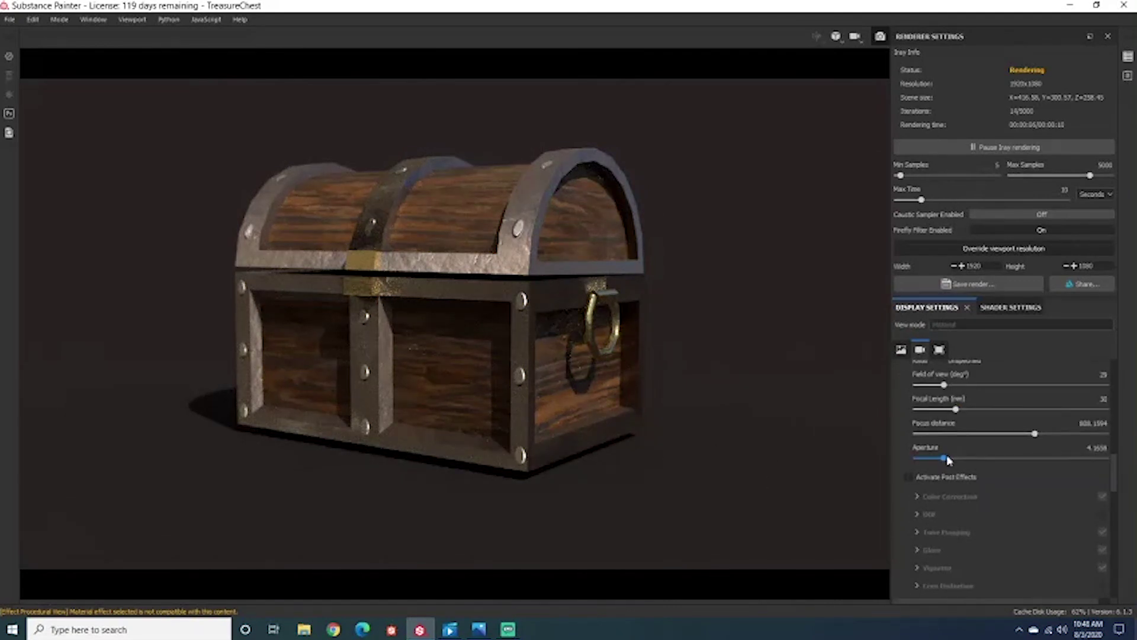
pyautogui.moveTo(953, 460); pyautogui.dragTo(973, 461)
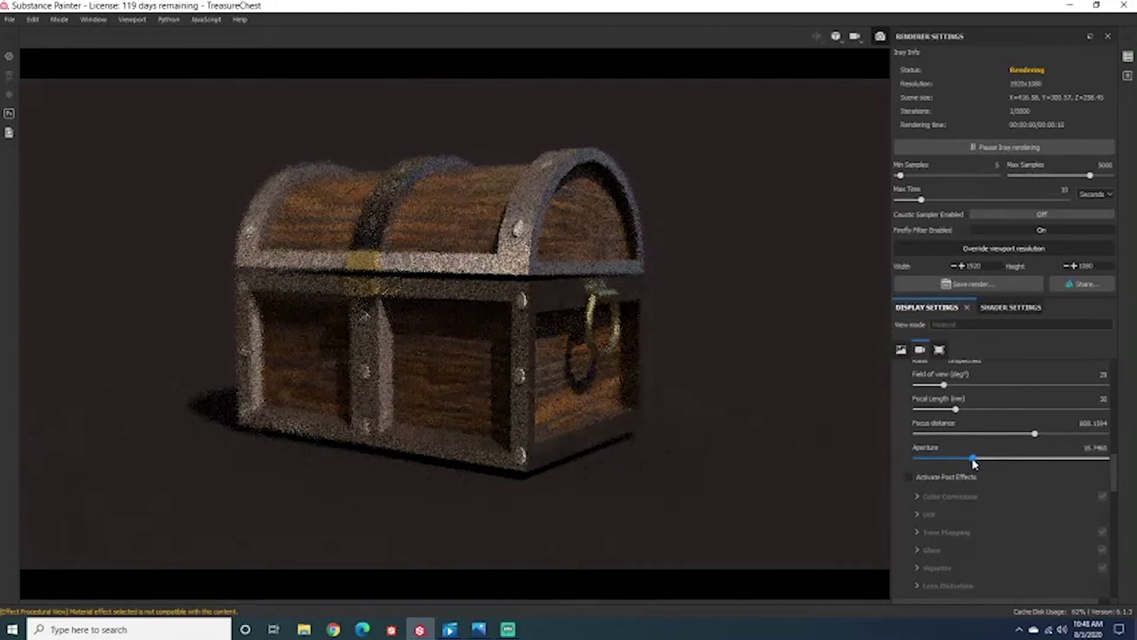
pyautogui.keyDown('alt'); pyautogui.moveTo(761, 439); pyautogui.dragTo(683, 432); pyautogui.keyUp('alt')
pyautogui.keyDown('alt'); pyautogui.moveTo(693, 394); pyautogui.dragTo(691, 500, button='right'); pyautogui.keyUp('alt')
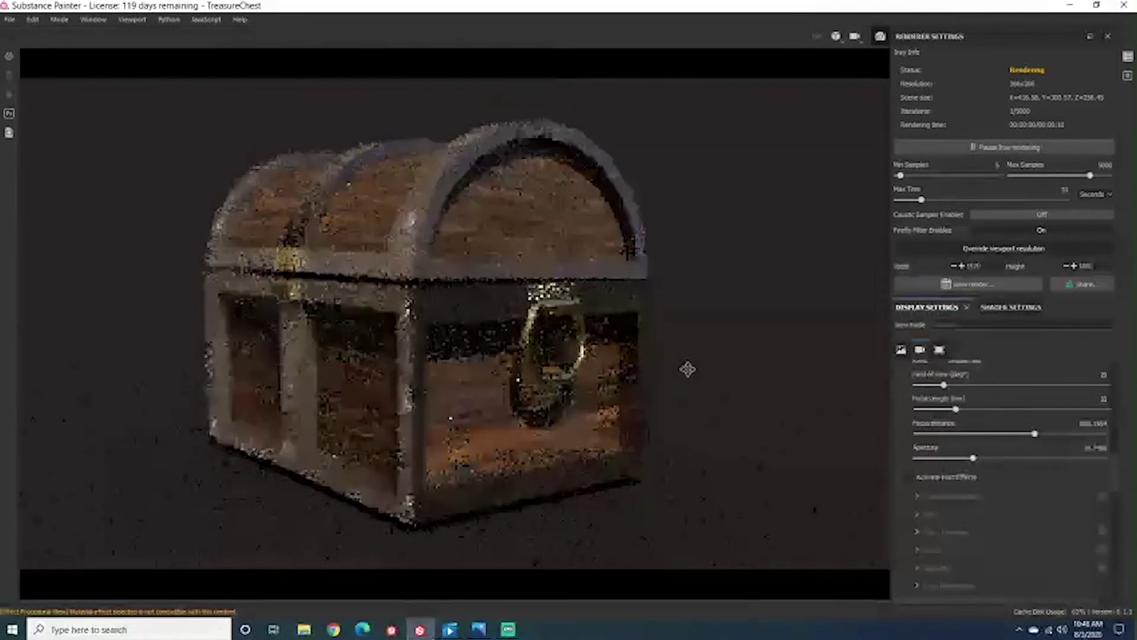
pyautogui.moveTo(973, 458); pyautogui.dragTo(964, 458)
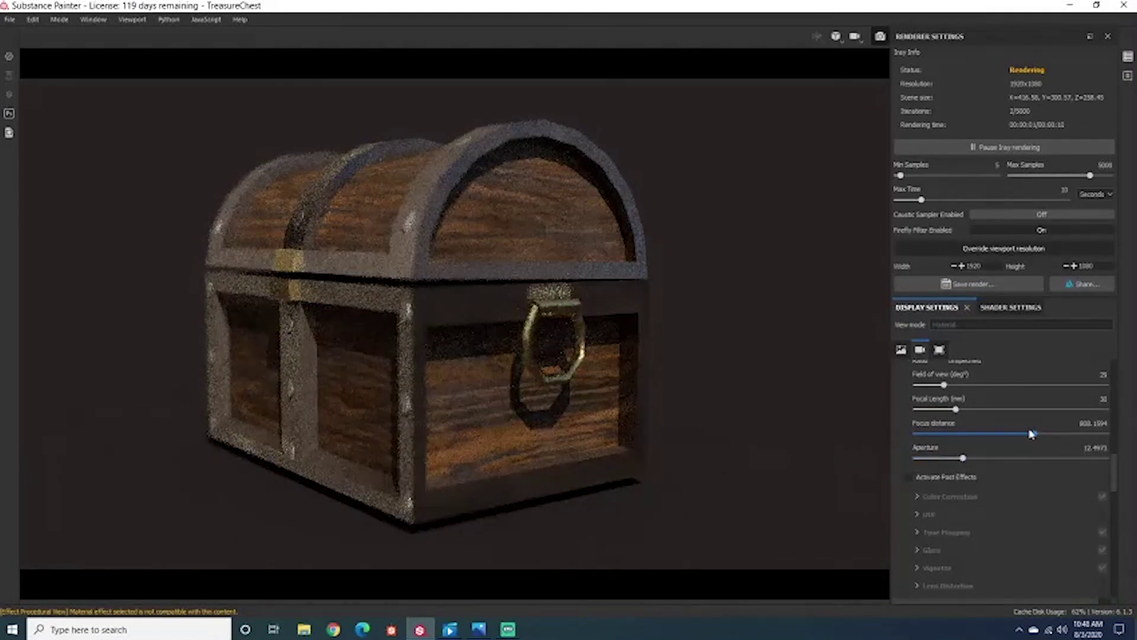
# Set the camera's focus distance to about 700 to focus on the handle side, and reduce the aperture slightly.
pyautogui.moveTo(1035, 436)
pyautogui.mouseDown()
pyautogui.moveTo(1085, 437)
pyautogui.moveTo(993, 441)
pyautogui.moveTo(1016, 441)
pyautogui.mouseUp()
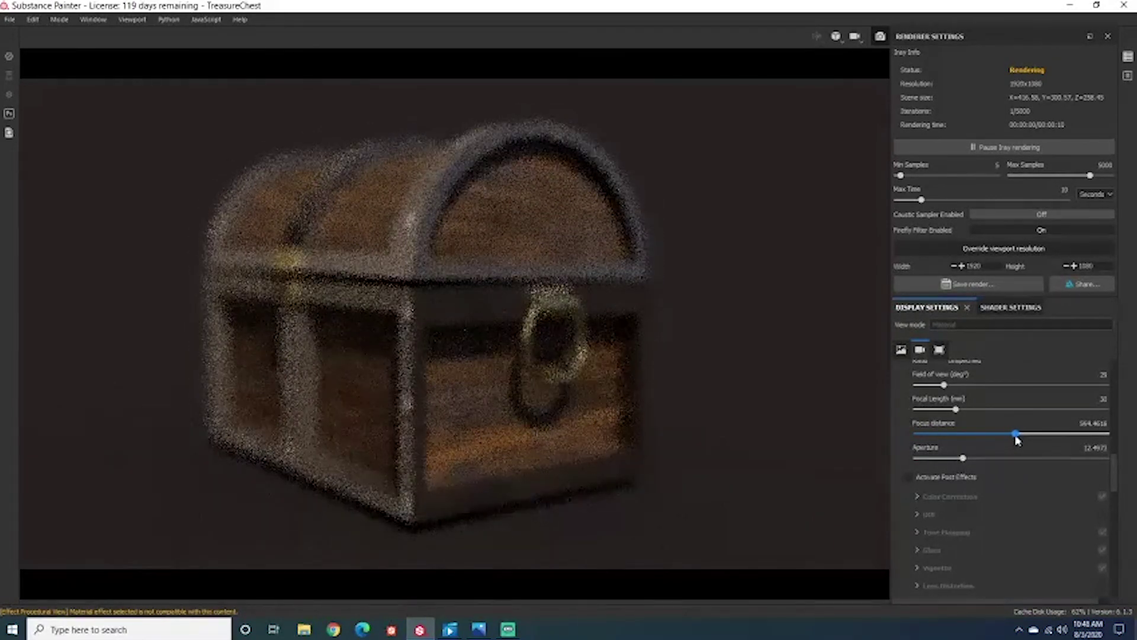
pyautogui.moveTo(1021, 436); pyautogui.dragTo(1026, 434)
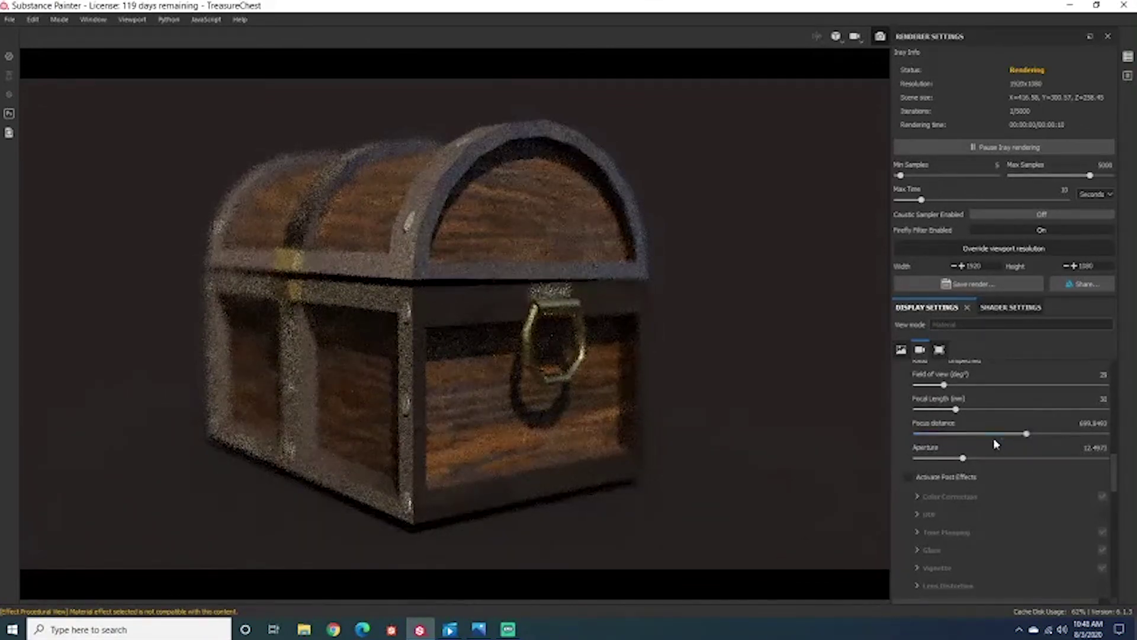
pyautogui.click(957, 459)
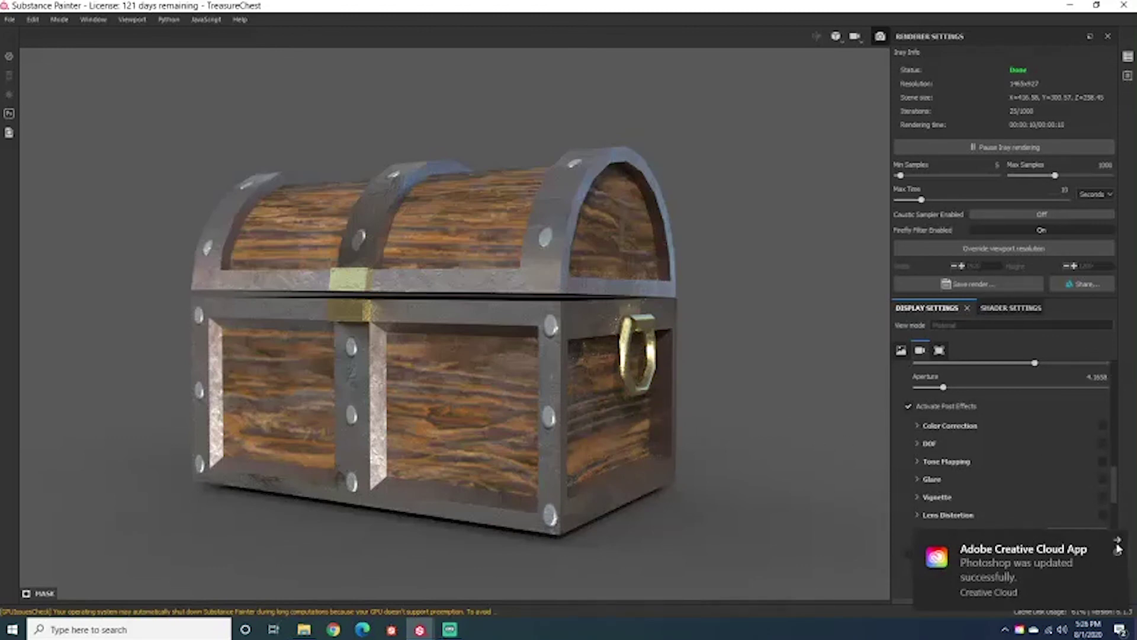
# Dismiss the Creative Cloud notification, and switch the camera's post effects off and back on.
pyautogui.click(1118, 543)
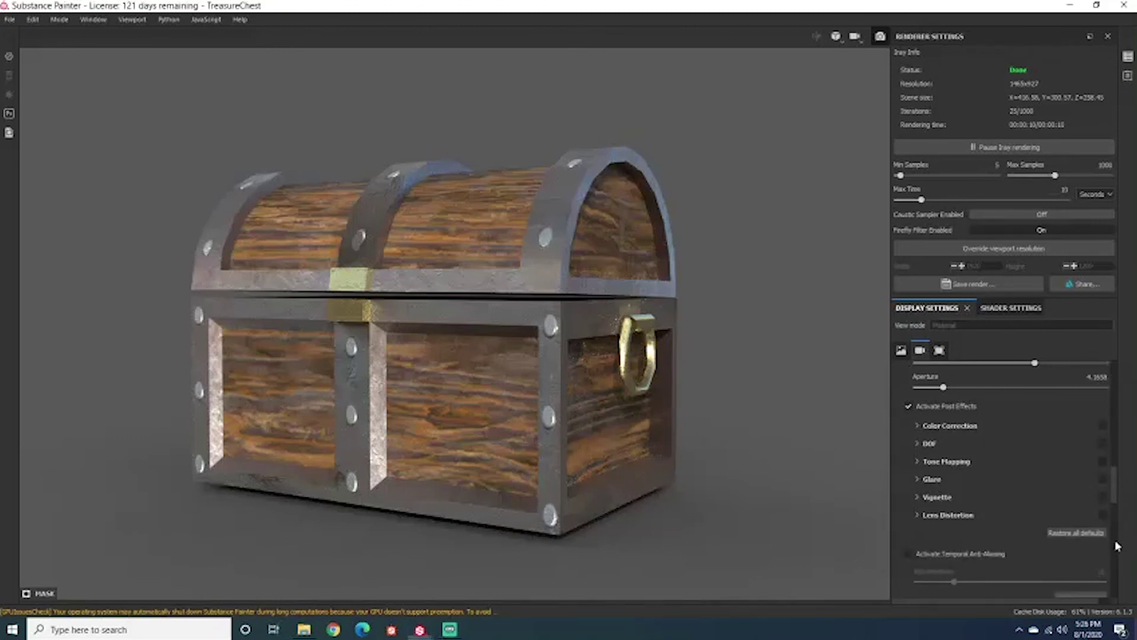
pyautogui.click(907, 407)
pyautogui.scroll(5, 1007, 425)
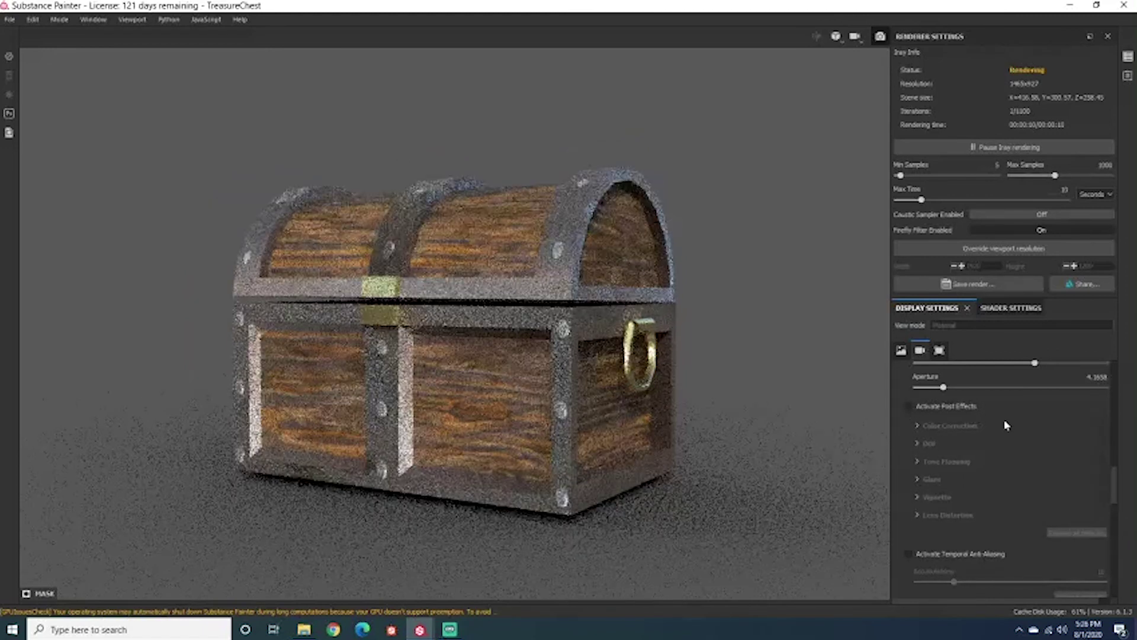
pyautogui.scroll(-2, 1006, 424)
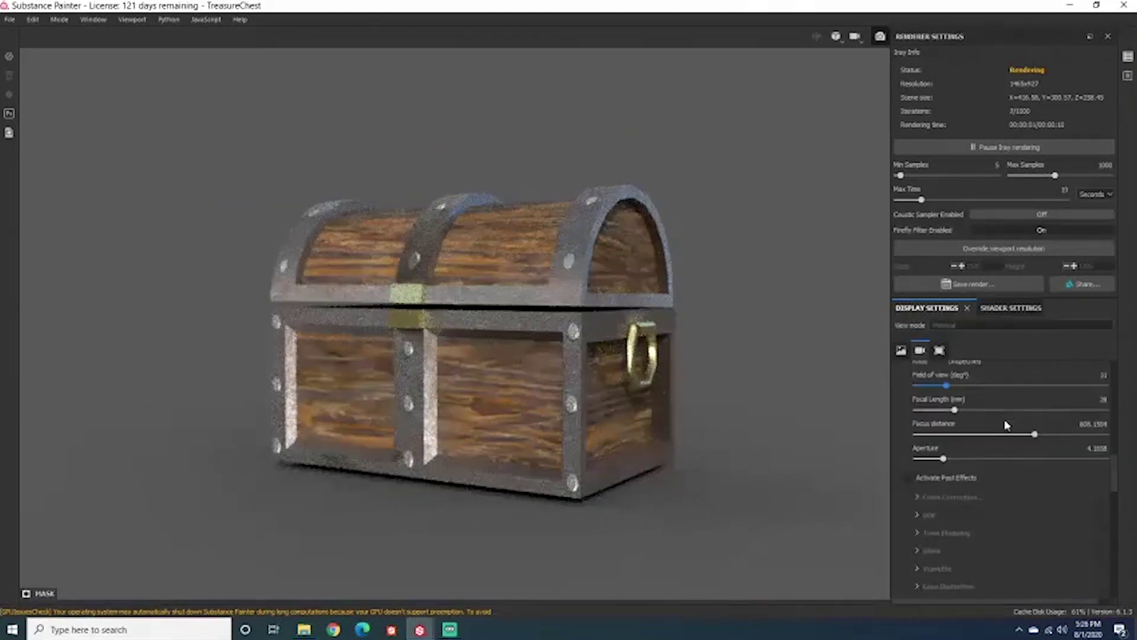
pyautogui.click(911, 478)
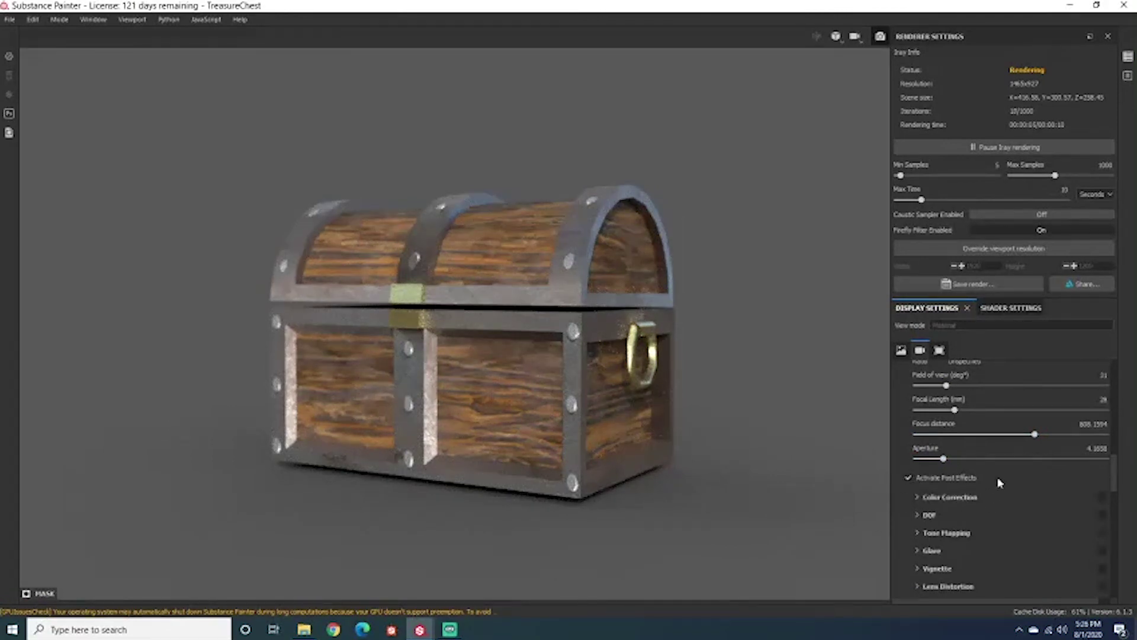
# Darken the environment dome's clear color from mid grey to a near-black grey.
pyautogui.scroll(10, 999, 483)
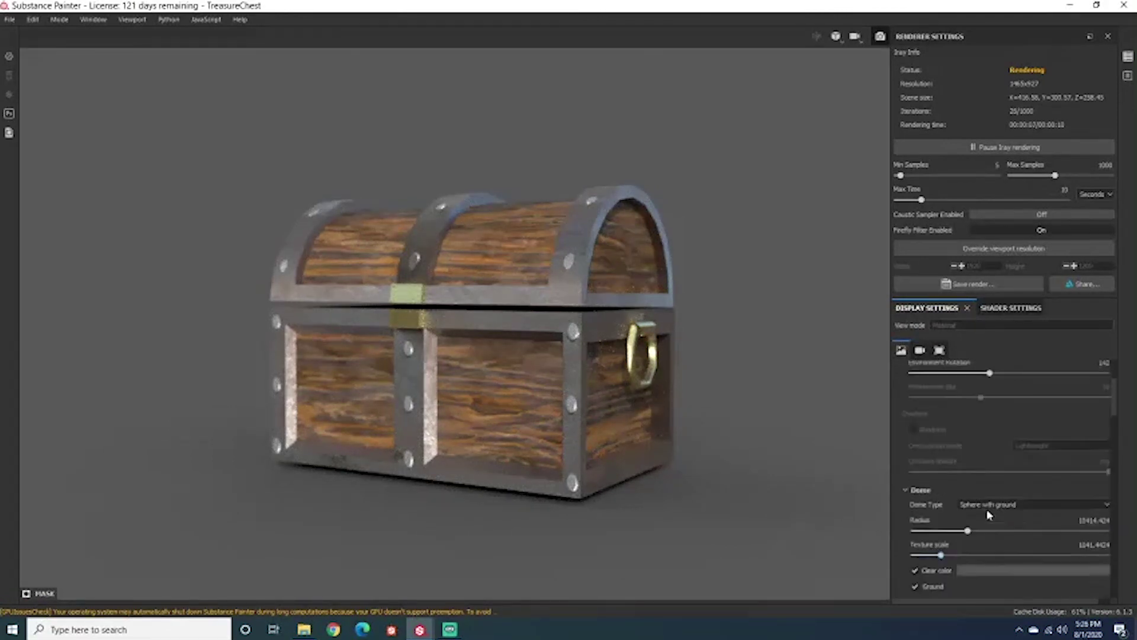
pyautogui.click(976, 571)
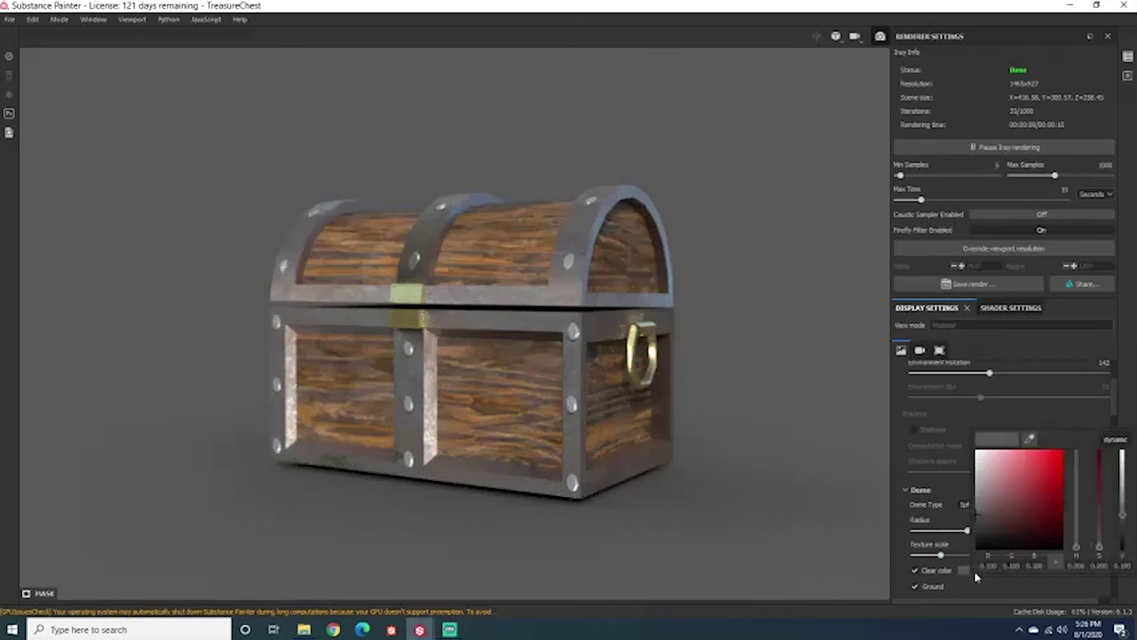
pyautogui.click(979, 520)
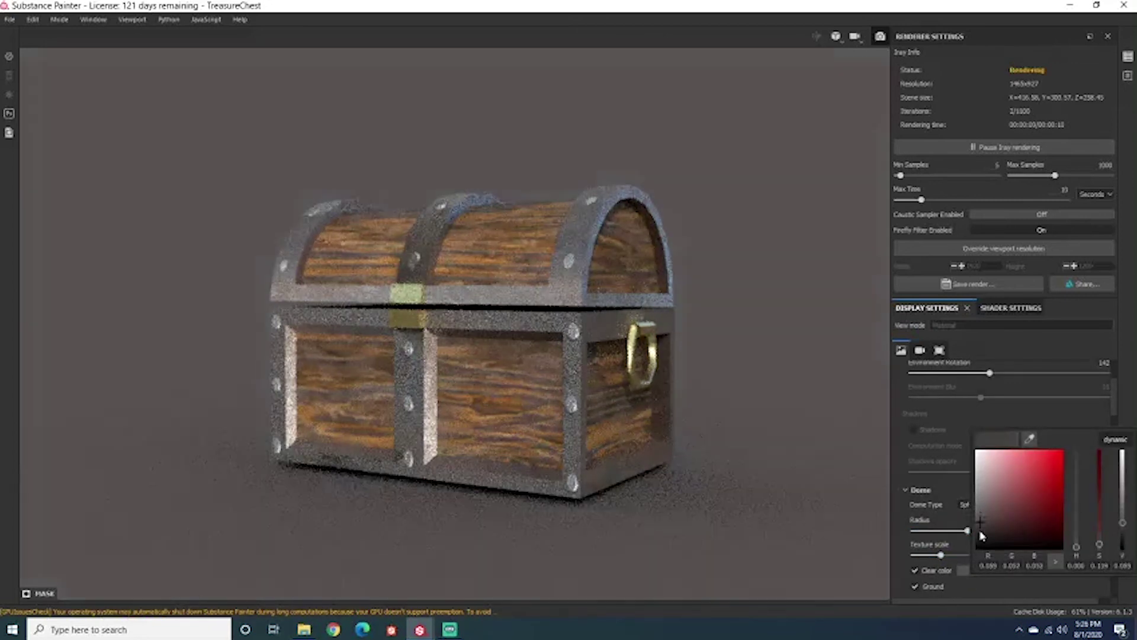
pyautogui.click(982, 538)
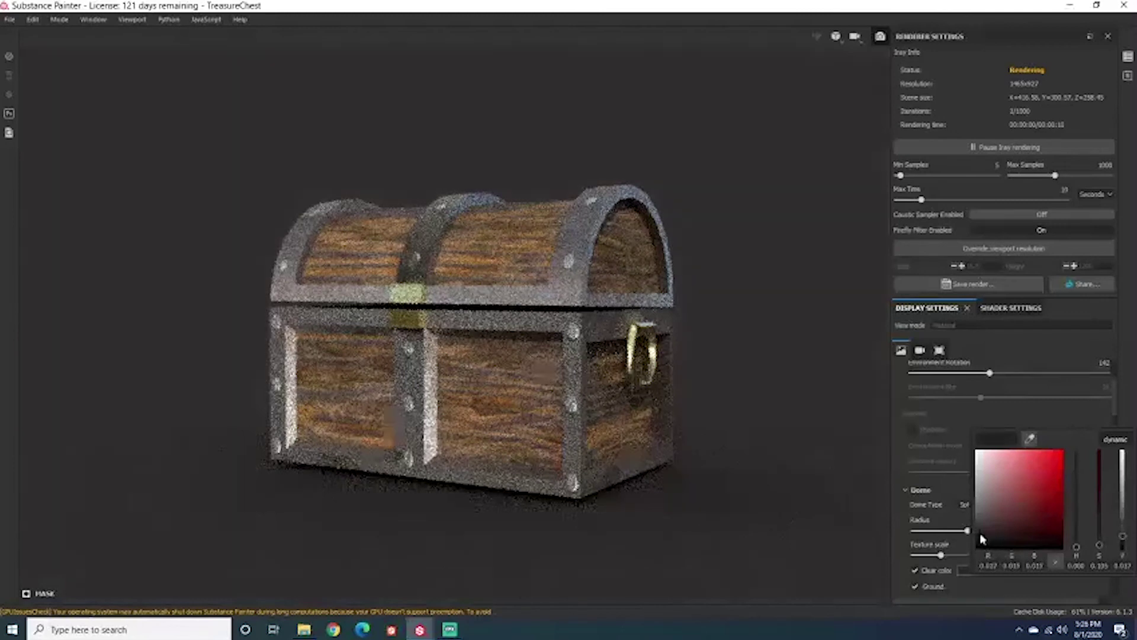
pyautogui.click(979, 531)
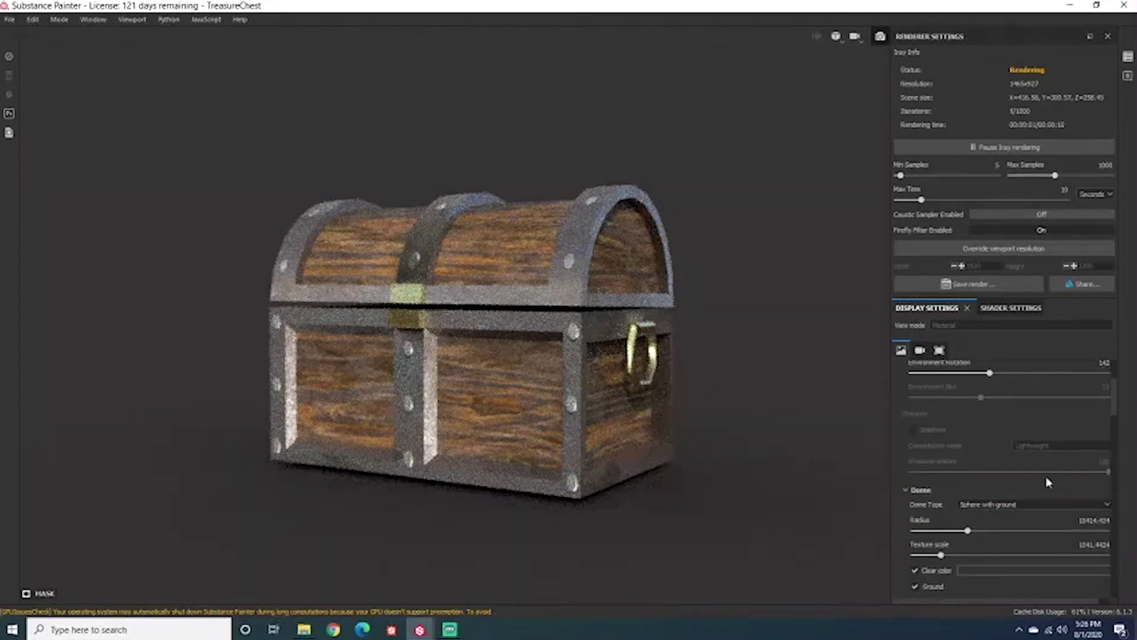
# Shift the chest slightly left in the render, and look through the camera's post effects, including the color correction and vignette settings.
pyautogui.scroll(-5, 1046, 482)
pyautogui.keyDown('alt'); pyautogui.moveTo(666, 394); pyautogui.dragTo(633, 392, button='middle'); pyautogui.keyUp('alt')
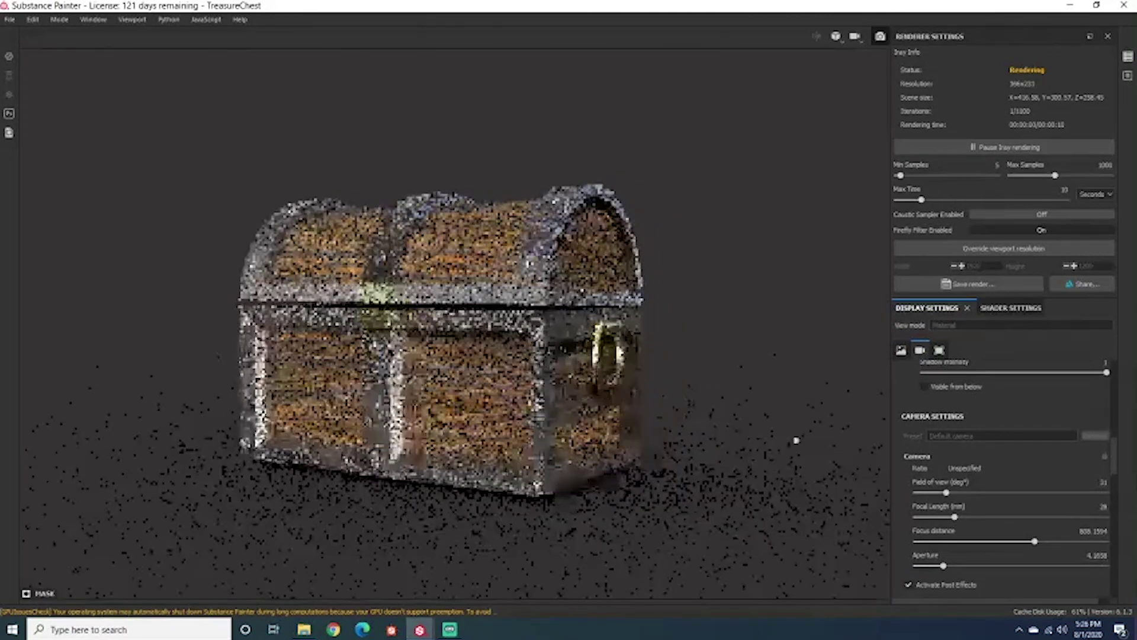
pyautogui.scroll(-5, 1007, 486)
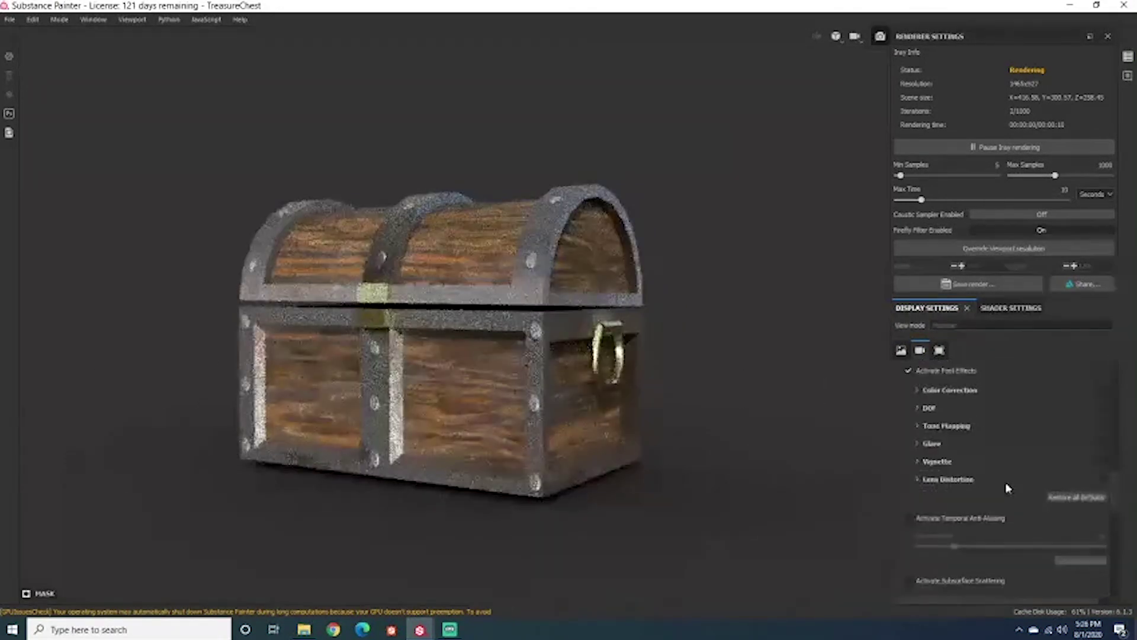
pyautogui.scroll(-1, 1005, 489)
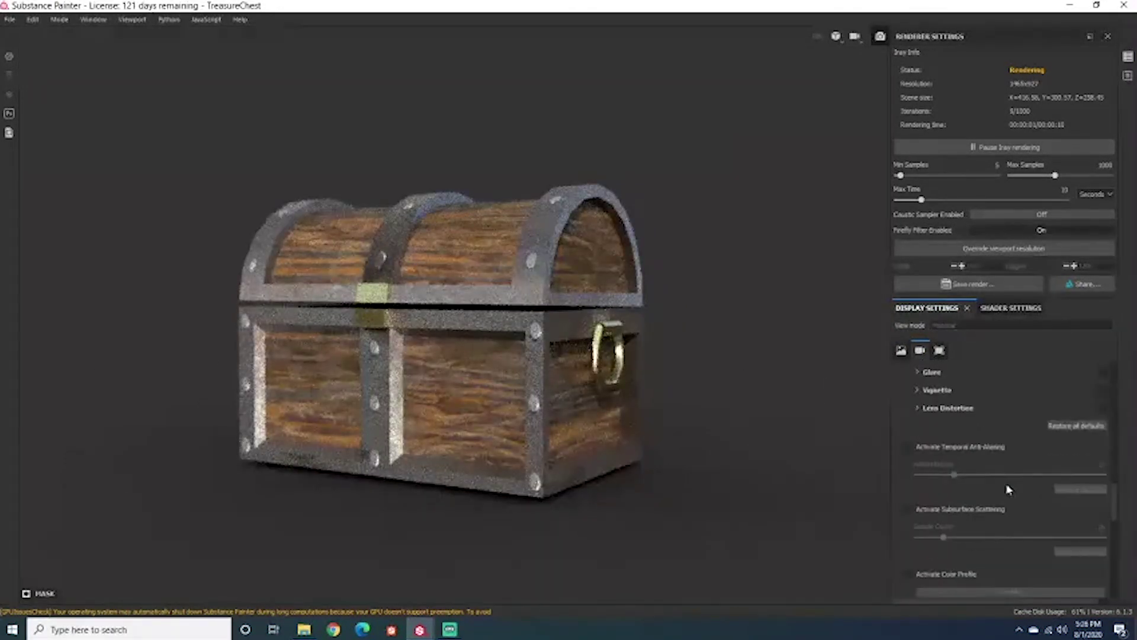
pyautogui.scroll(3, 1006, 489)
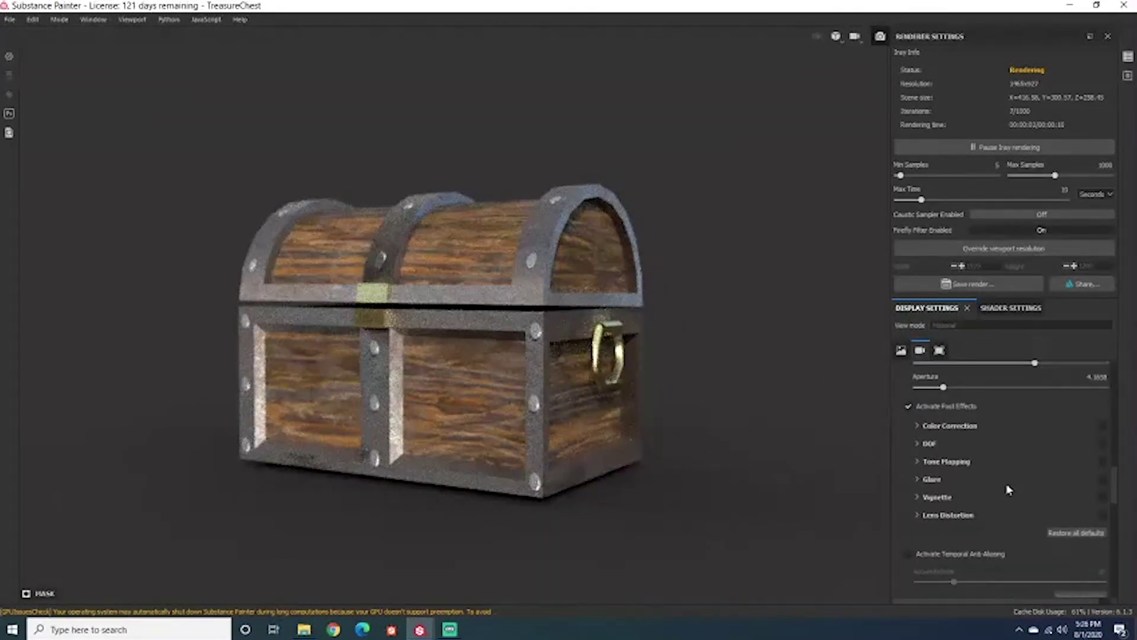
pyautogui.click(916, 427)
pyautogui.click(917, 427)
pyautogui.click(917, 497)
pyautogui.click(916, 498)
# Enable the camera's tone mapping with exposure 1.17, gamma 1.05 and mapping factor 42.64.
pyautogui.click(916, 461)
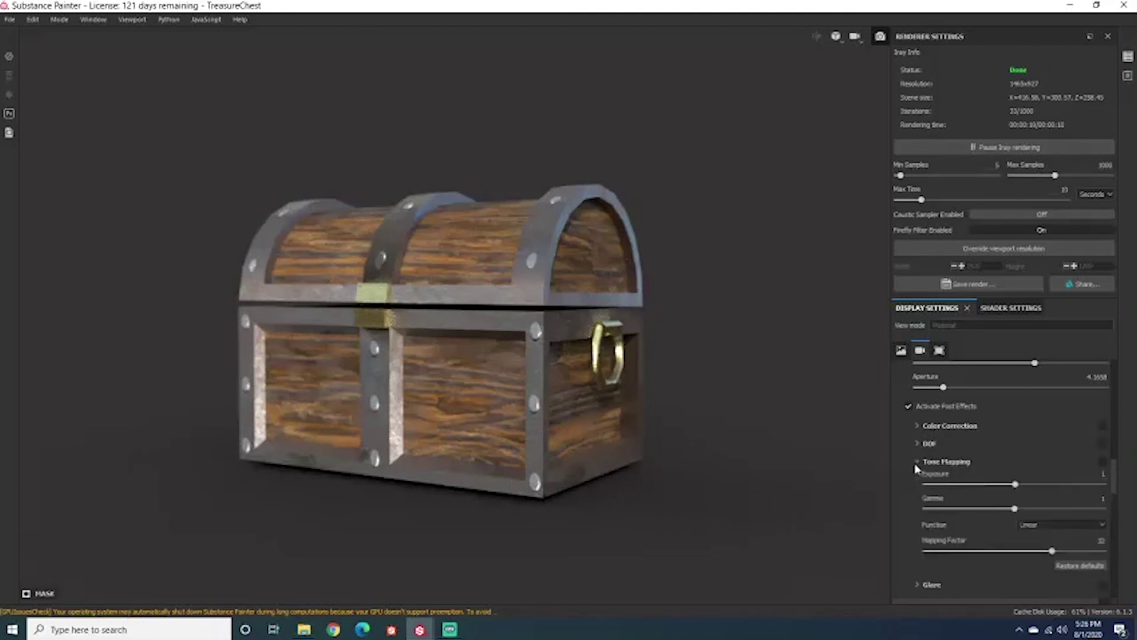
pyautogui.click(1103, 462)
pyautogui.moveTo(1015, 484)
pyautogui.mouseDown()
pyautogui.moveTo(1038, 487)
pyautogui.moveTo(990, 487)
pyautogui.moveTo(1030, 487)
pyautogui.mouseUp()
pyautogui.moveTo(1015, 508); pyautogui.dragTo(1072, 515)
# Compare tone mapping functions such as LinearSat, Sensitometric, Reinhard and Log on the chest, and choose Auto.
pyautogui.scroll(-1, 1036, 514)
pyautogui.click(1057, 492)
pyautogui.click(1032, 507)
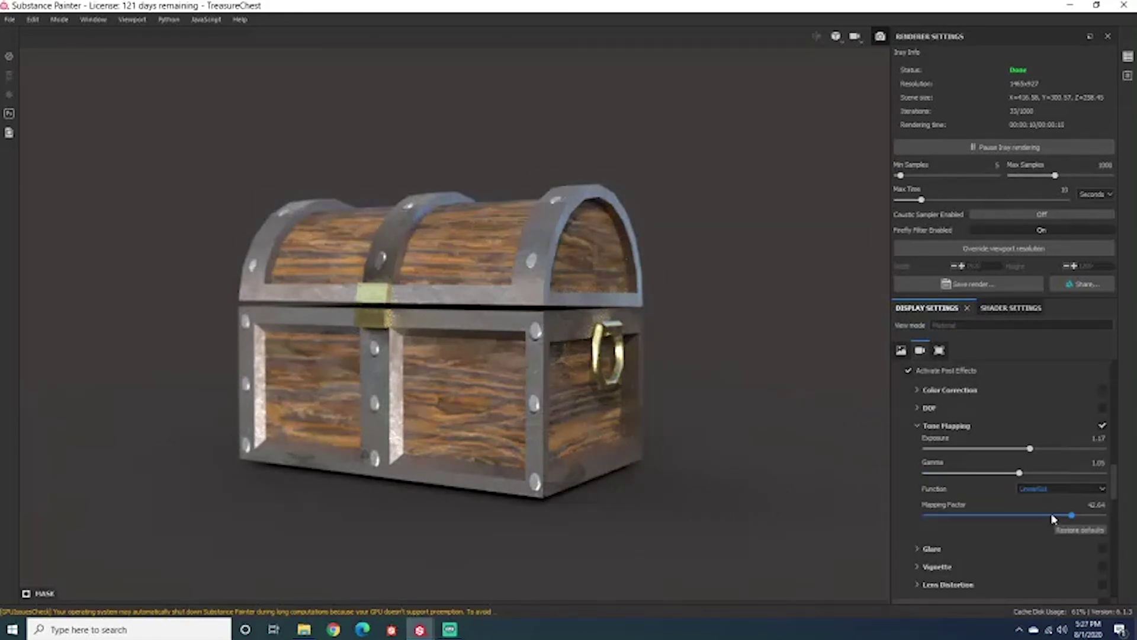
pyautogui.click(1046, 491)
pyautogui.click(1038, 514)
pyautogui.click(1046, 491)
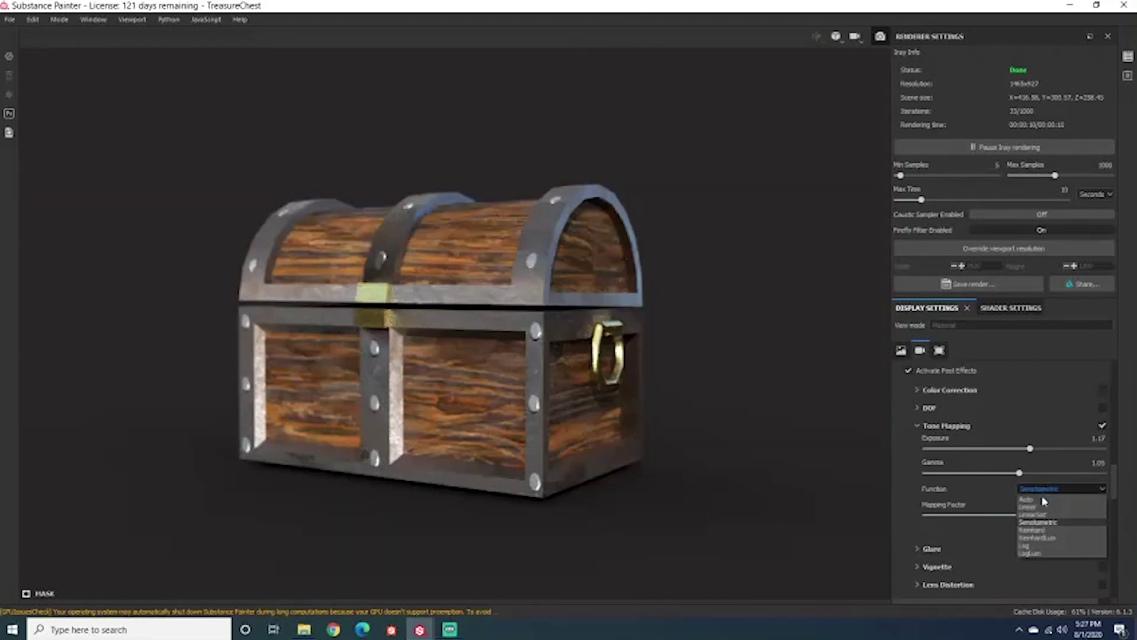
pyautogui.click(1044, 532)
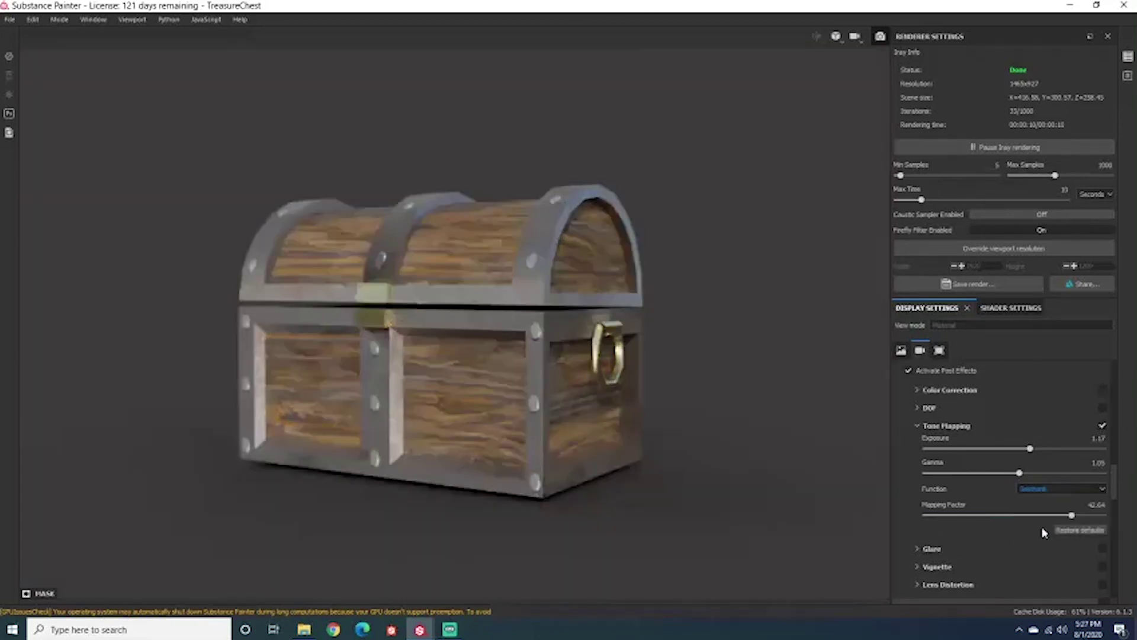
pyautogui.click(1040, 489)
pyautogui.click(1044, 531)
pyautogui.click(1043, 491)
pyautogui.click(1044, 541)
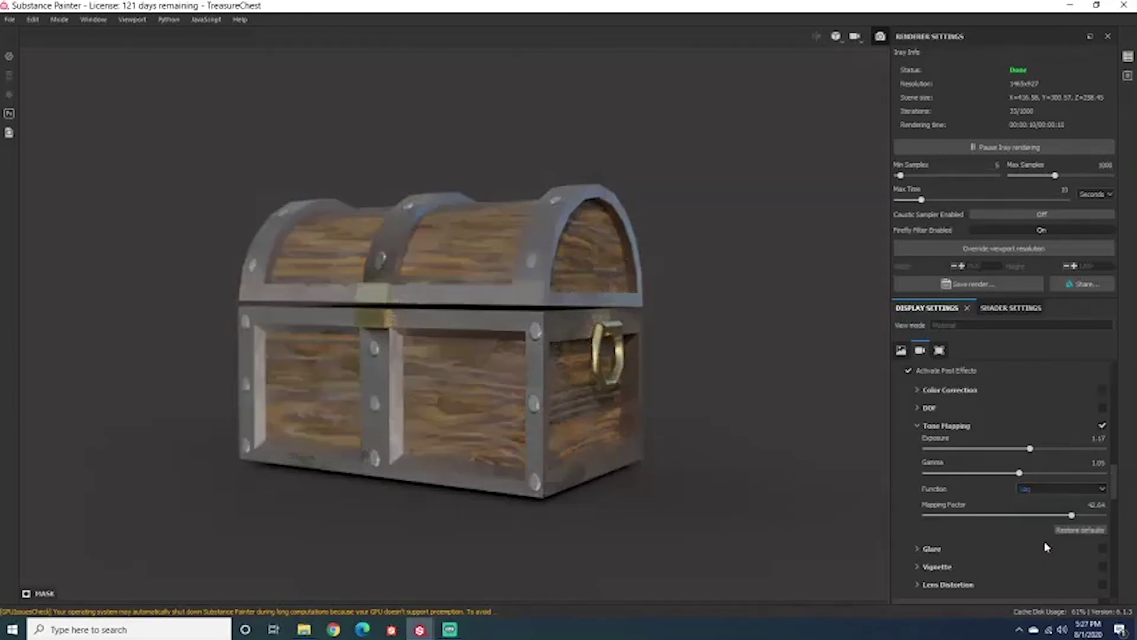
pyautogui.click(1043, 490)
pyautogui.click(1035, 535)
pyautogui.click(1041, 489)
pyautogui.click(1042, 505)
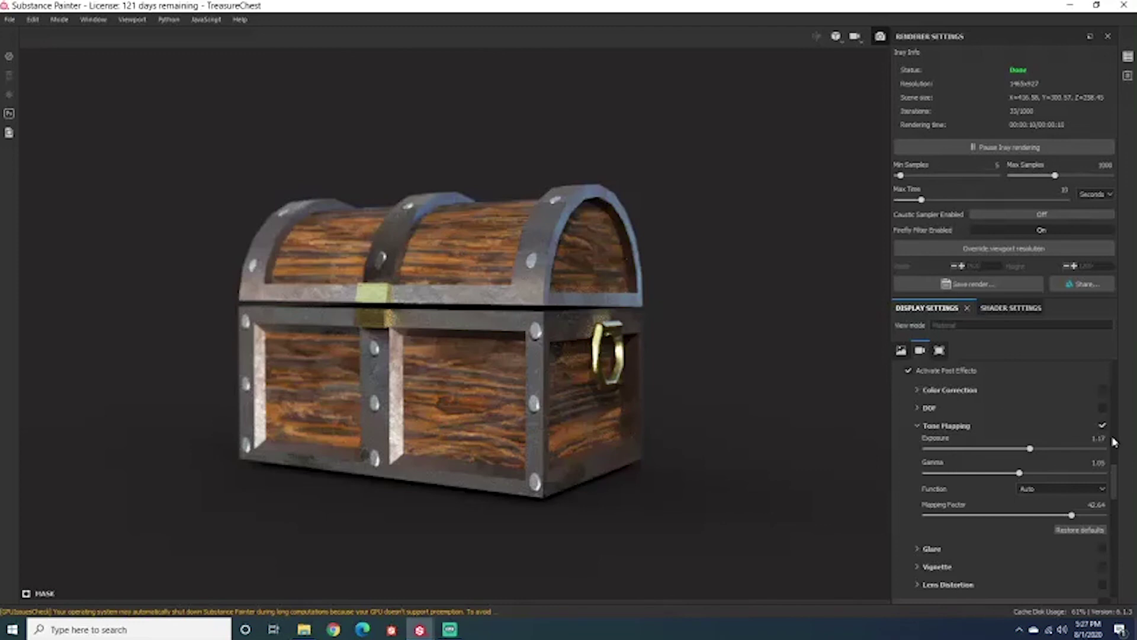
# Enable the camera's color correction and reduce the saturation to 0.96.
pyautogui.scroll(1, 1062, 465)
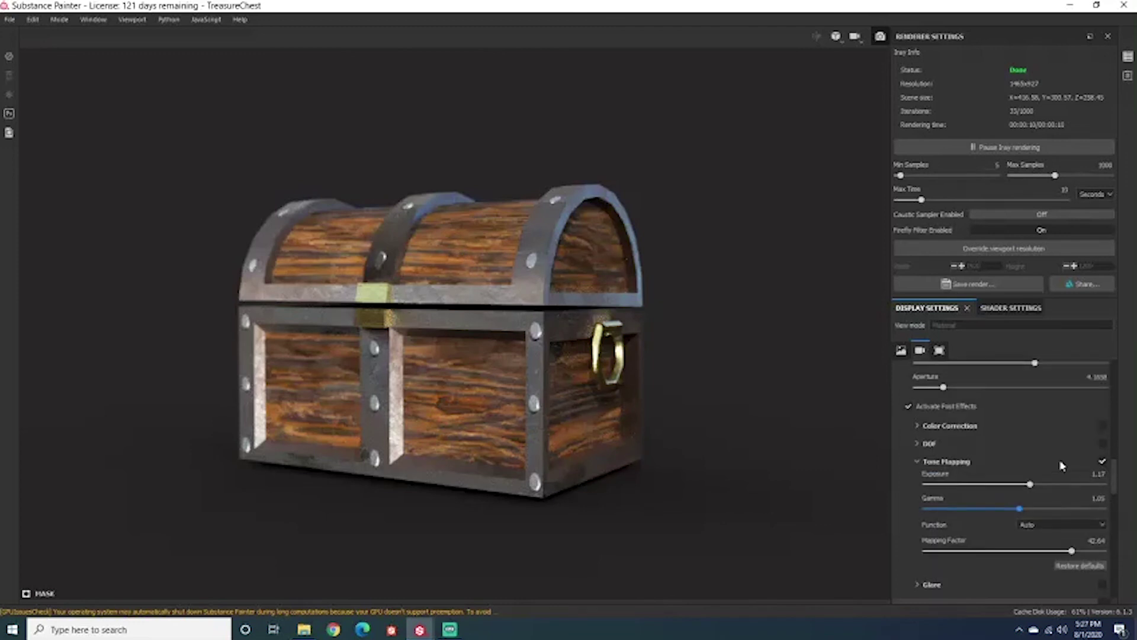
pyautogui.click(918, 426)
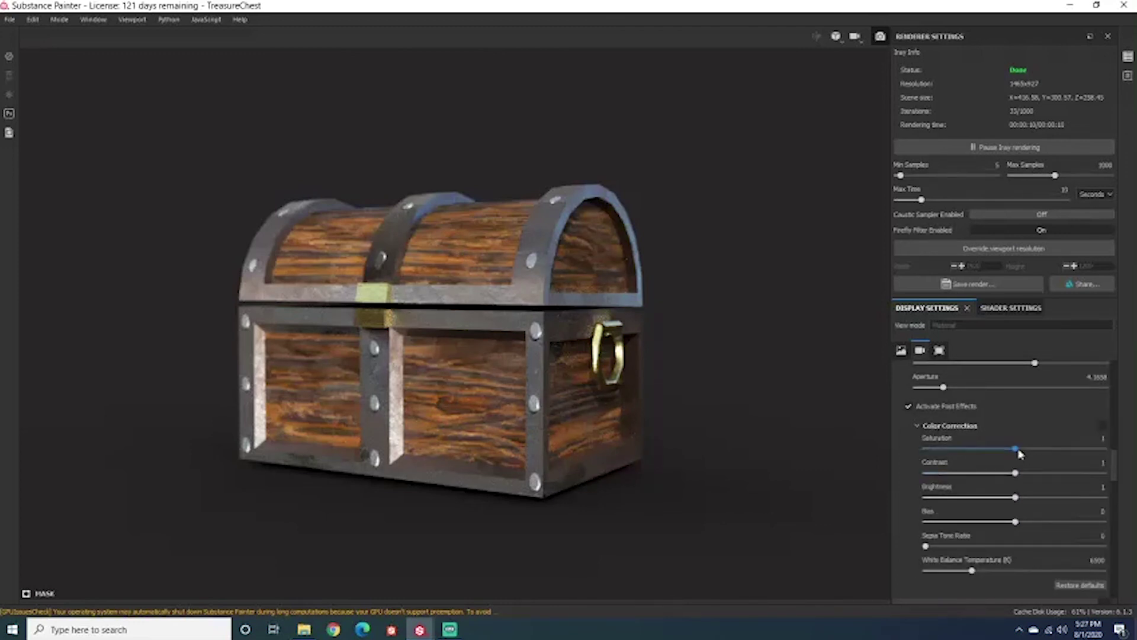
pyautogui.click(1103, 424)
pyautogui.moveTo(1015, 449); pyautogui.dragTo(983, 453)
pyautogui.moveTo(1028, 459); pyautogui.dragTo(1011, 462)
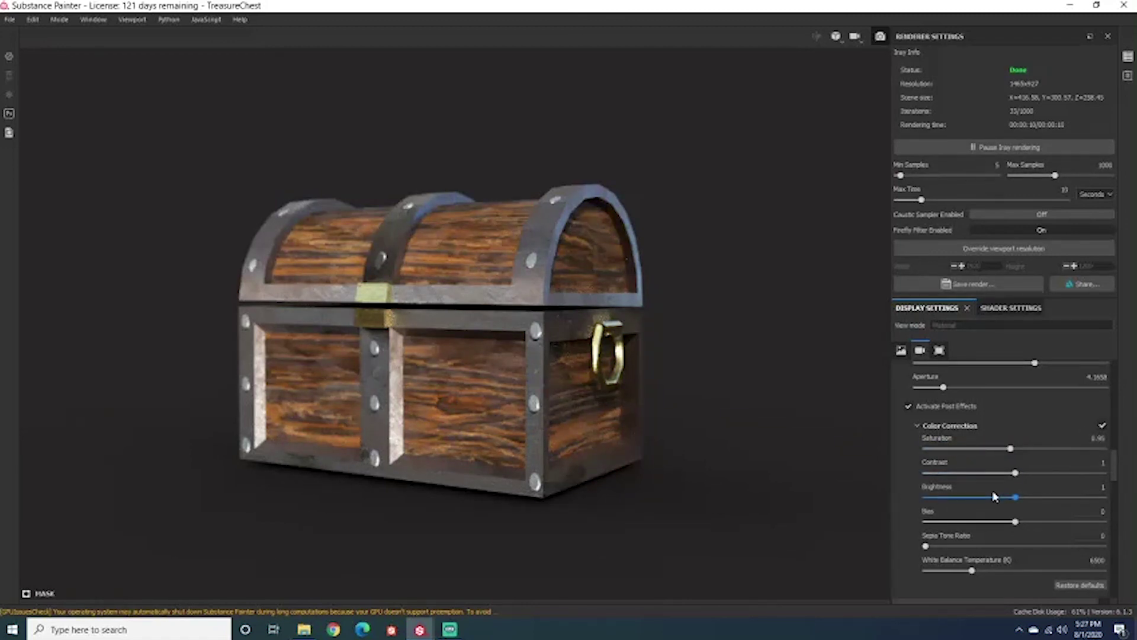
pyautogui.click(1012, 448)
# Try a lower color correction contrast and return it to 1, with brightness set to 1.17 and bias to -0.02.
pyautogui.moveTo(1016, 473)
pyautogui.mouseDown()
pyautogui.moveTo(1038, 473)
pyautogui.moveTo(995, 473)
pyautogui.mouseUp()
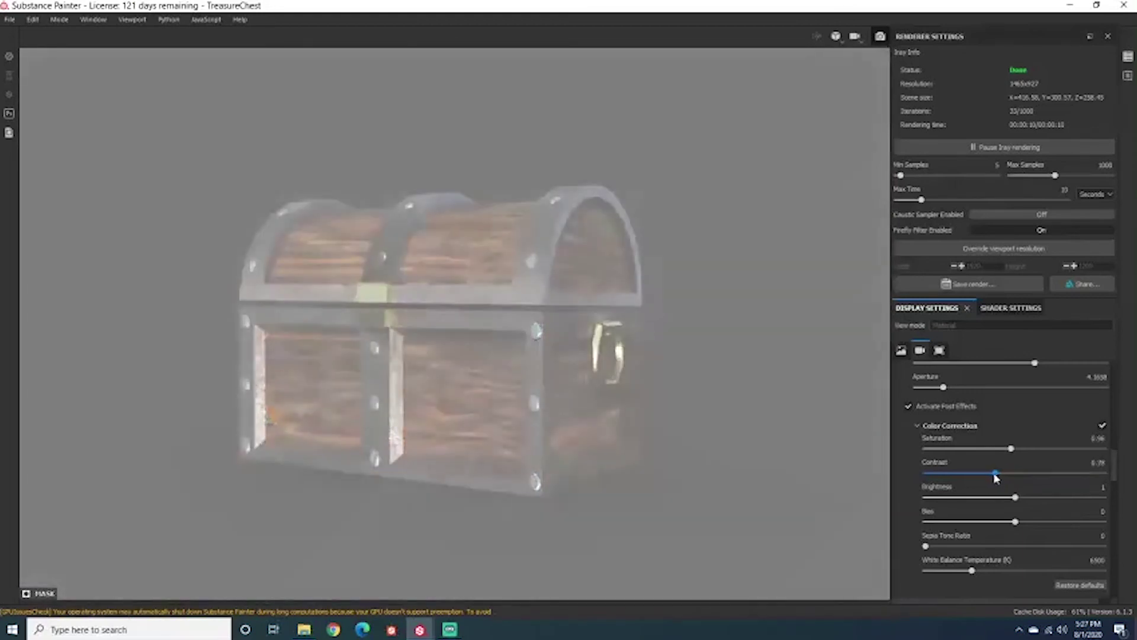
pyautogui.click(1097, 462)
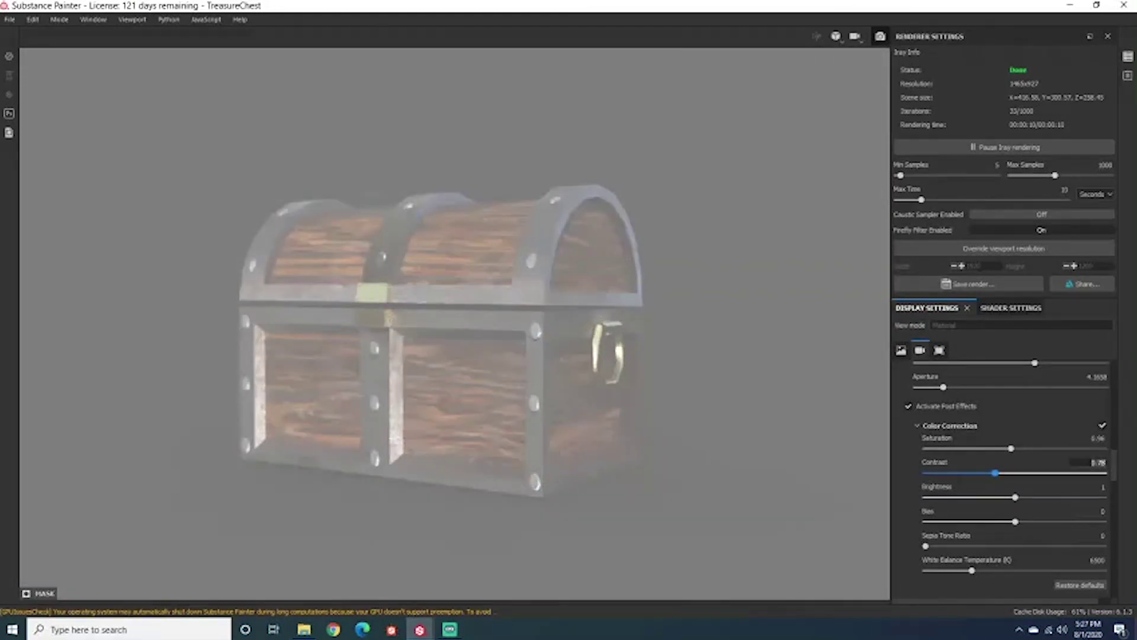
pyautogui.write('1')
pyautogui.press('Return')
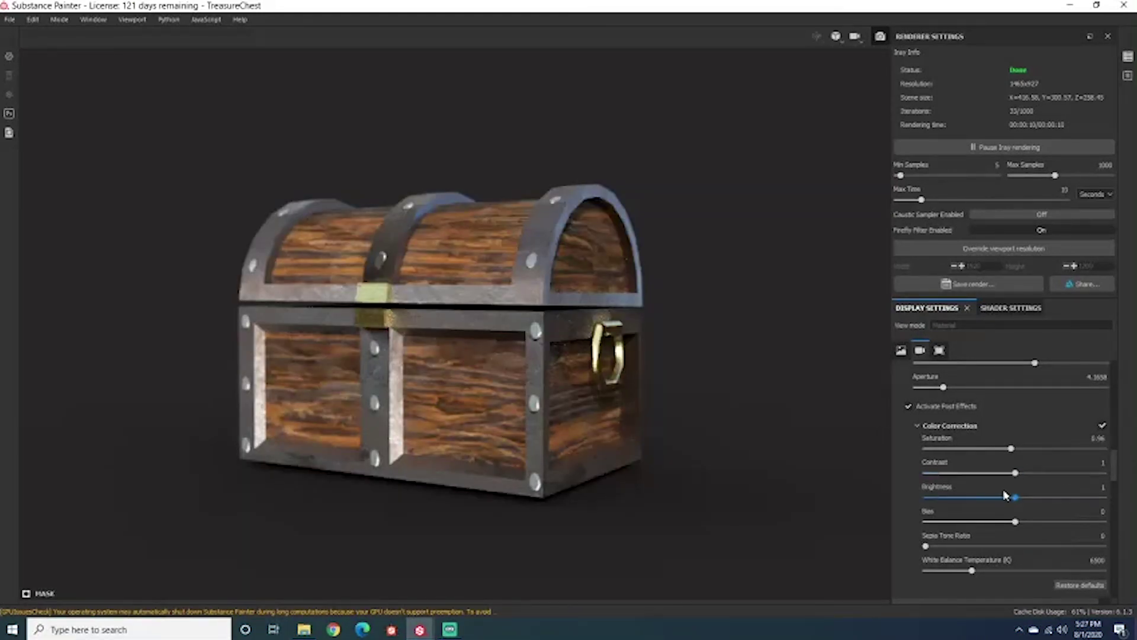
pyautogui.moveTo(1018, 498); pyautogui.dragTo(1015, 526)
# Enable a subtle glare on the gold handle with luminance about 0.38, threshold 1.03 and remap factor 3.12.
pyautogui.scroll(-3, 997, 536)
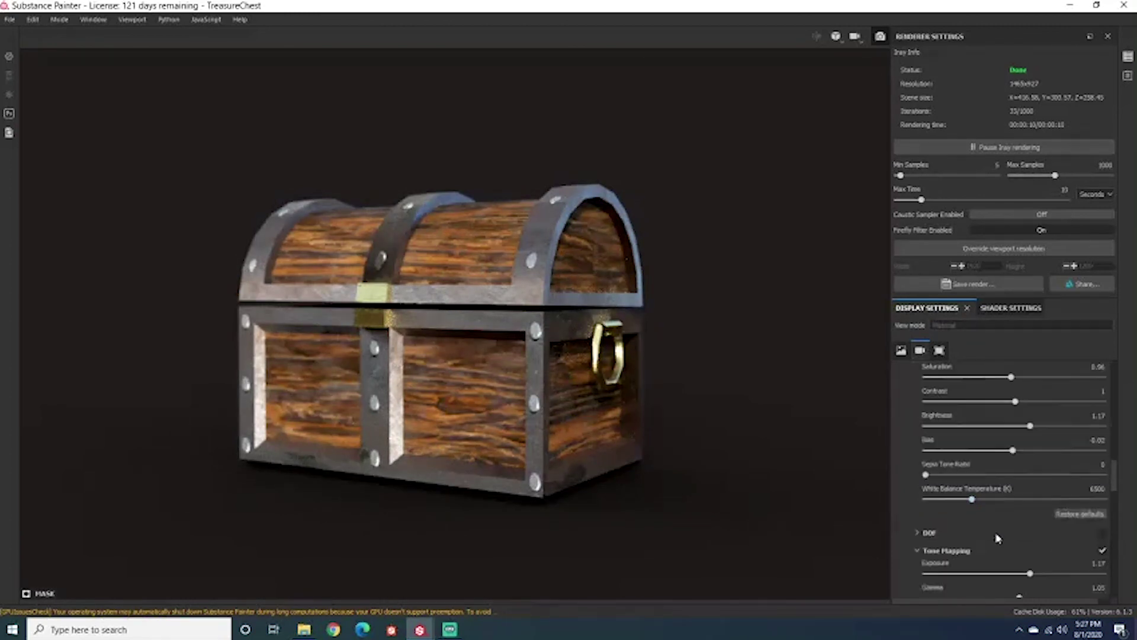
pyautogui.scroll(-3, 980, 559)
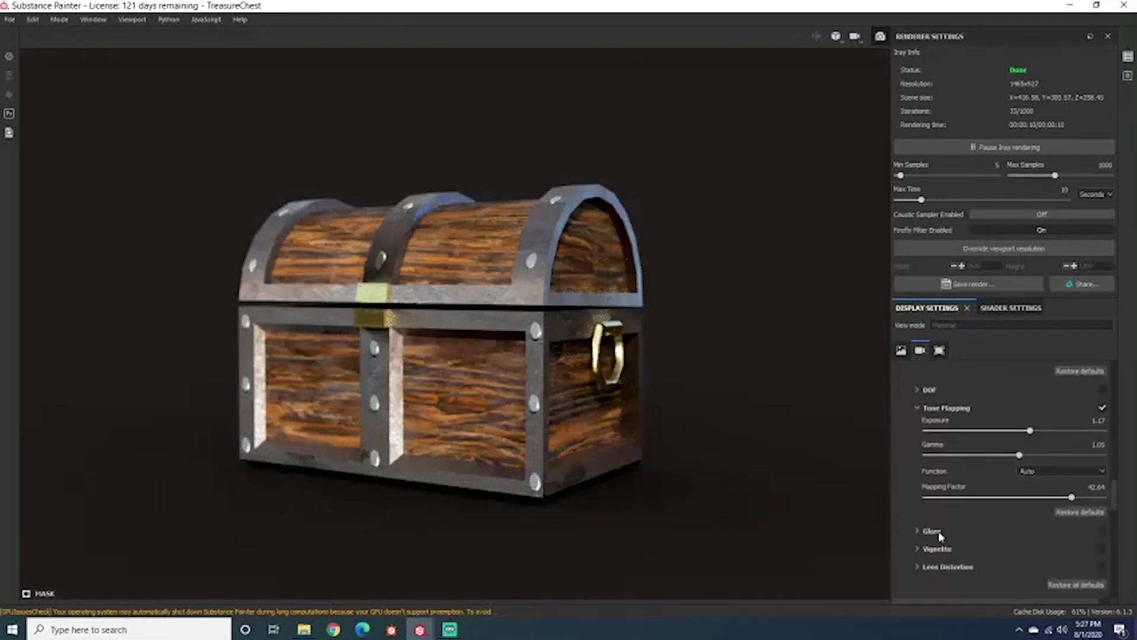
pyautogui.click(918, 532)
pyautogui.scroll(-1, 1007, 521)
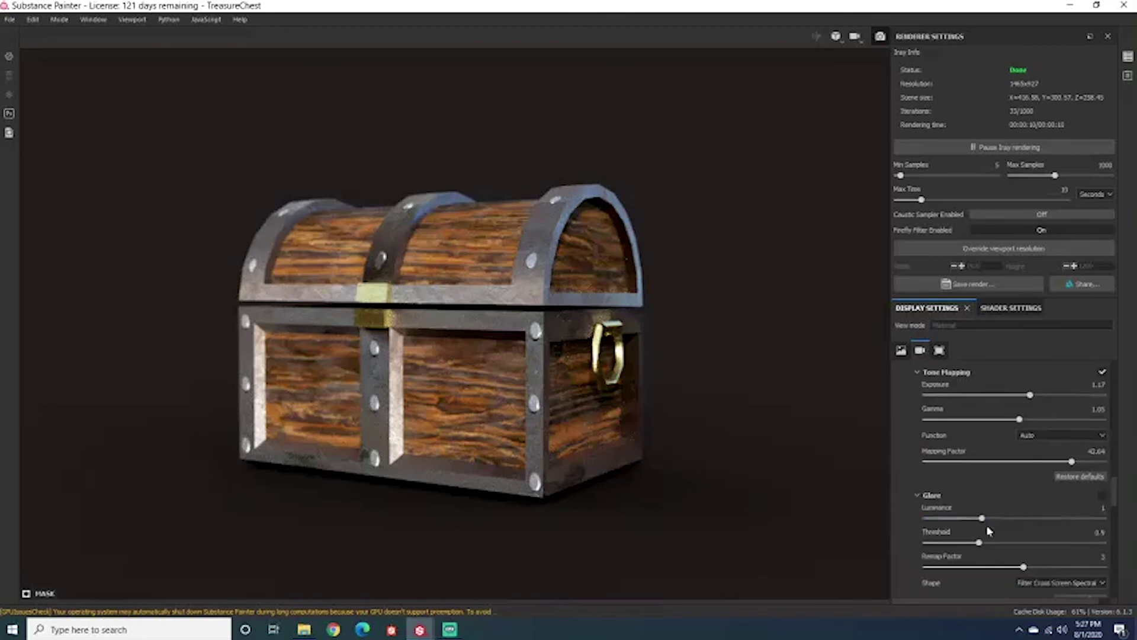
pyautogui.moveTo(989, 524)
pyautogui.mouseDown()
pyautogui.moveTo(1067, 519)
pyautogui.moveTo(1007, 519)
pyautogui.mouseUp()
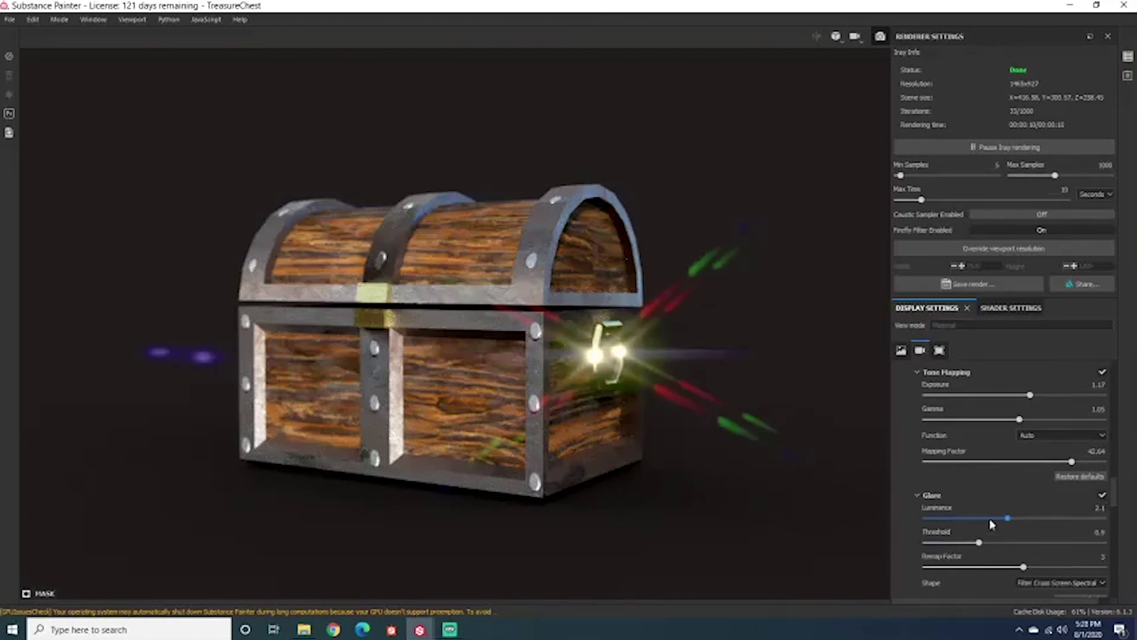
pyautogui.moveTo(1007, 520); pyautogui.dragTo(960, 520)
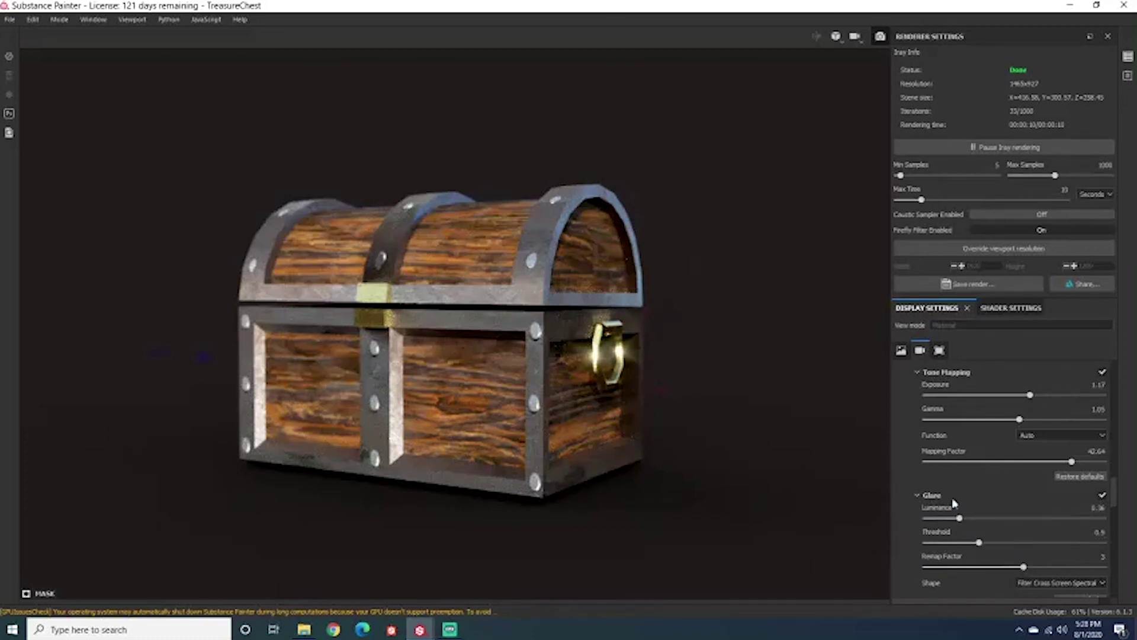
pyautogui.moveTo(979, 544)
pyautogui.mouseDown()
pyautogui.moveTo(1096, 542)
pyautogui.moveTo(848, 551)
pyautogui.moveTo(1065, 570)
pyautogui.moveTo(1027, 579)
pyautogui.mouseUp()
pyautogui.moveTo(960, 518)
pyautogui.mouseDown()
pyautogui.moveTo(977, 522)
pyautogui.moveTo(963, 528)
pyautogui.mouseUp()
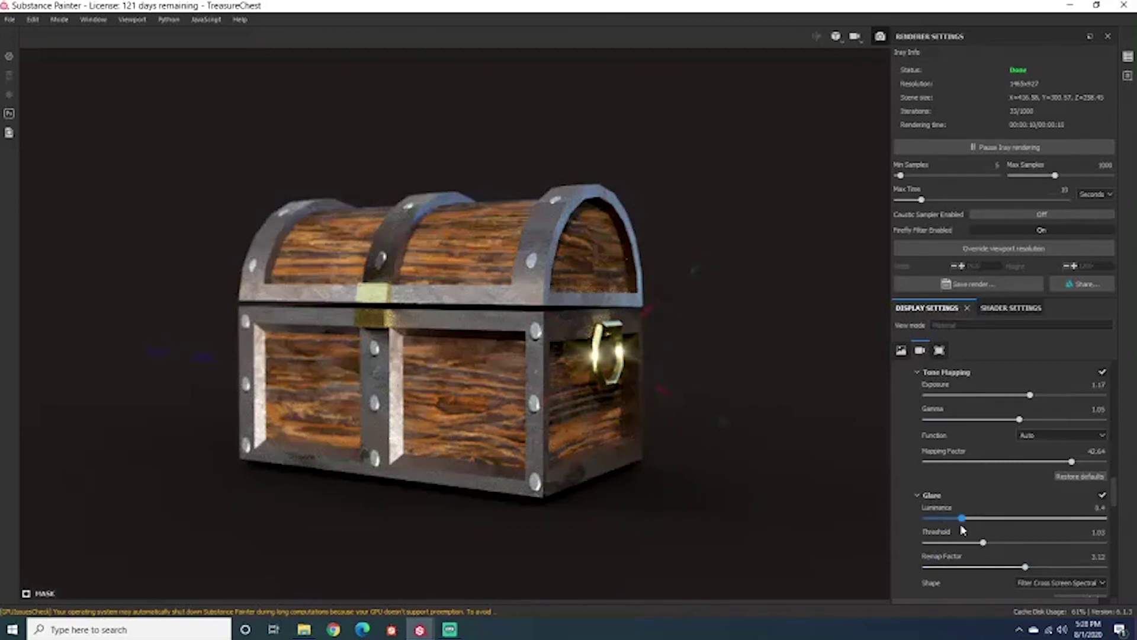
# Enable the vignette post effect and set its strength to 0.05.
pyautogui.scroll(-5, 1007, 539)
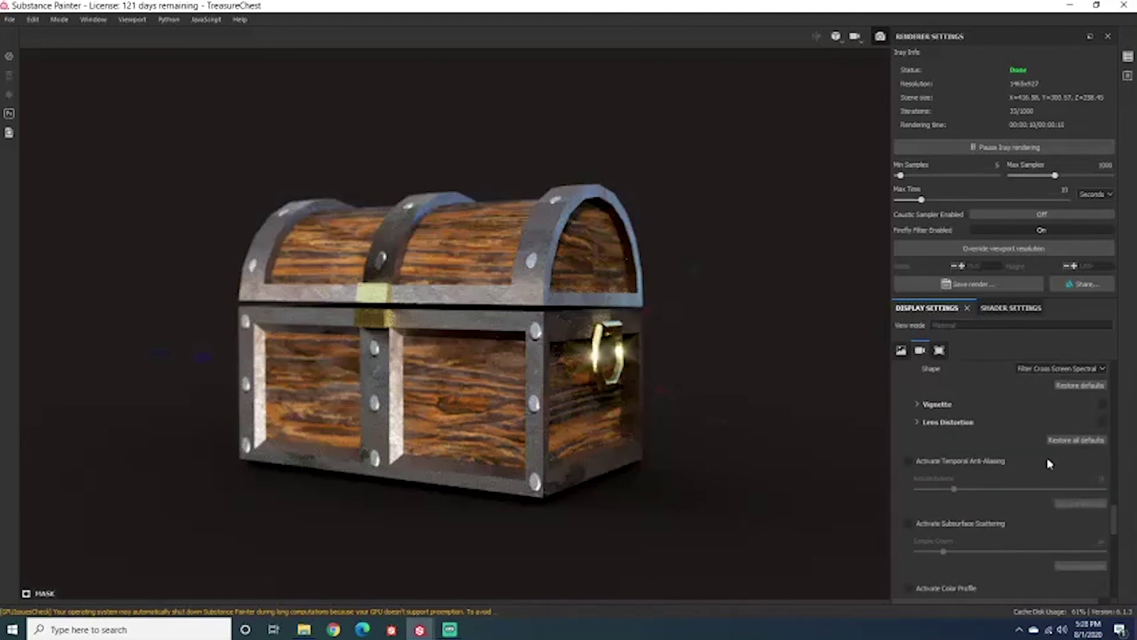
pyautogui.scroll(1, 1049, 463)
pyautogui.click(916, 440)
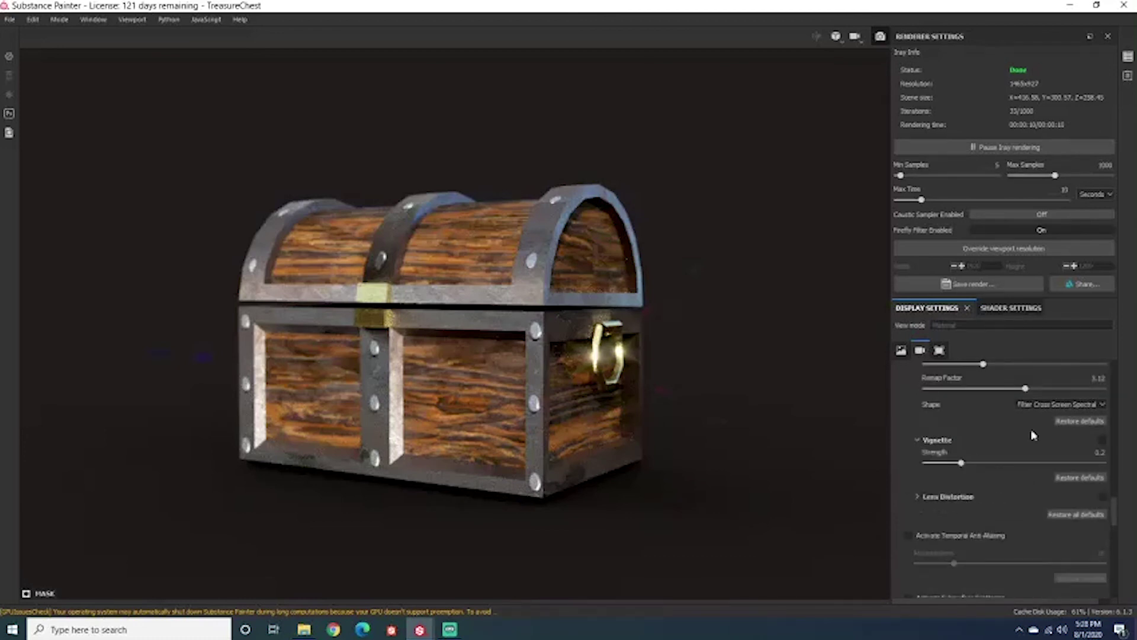
pyautogui.click(1103, 440)
pyautogui.moveTo(961, 463); pyautogui.dragTo(934, 464)
# Lighten the environment's clear color to a dark warm grey of about 0.082, 0.070, 0.070.
pyautogui.scroll(-10, 1015, 471)
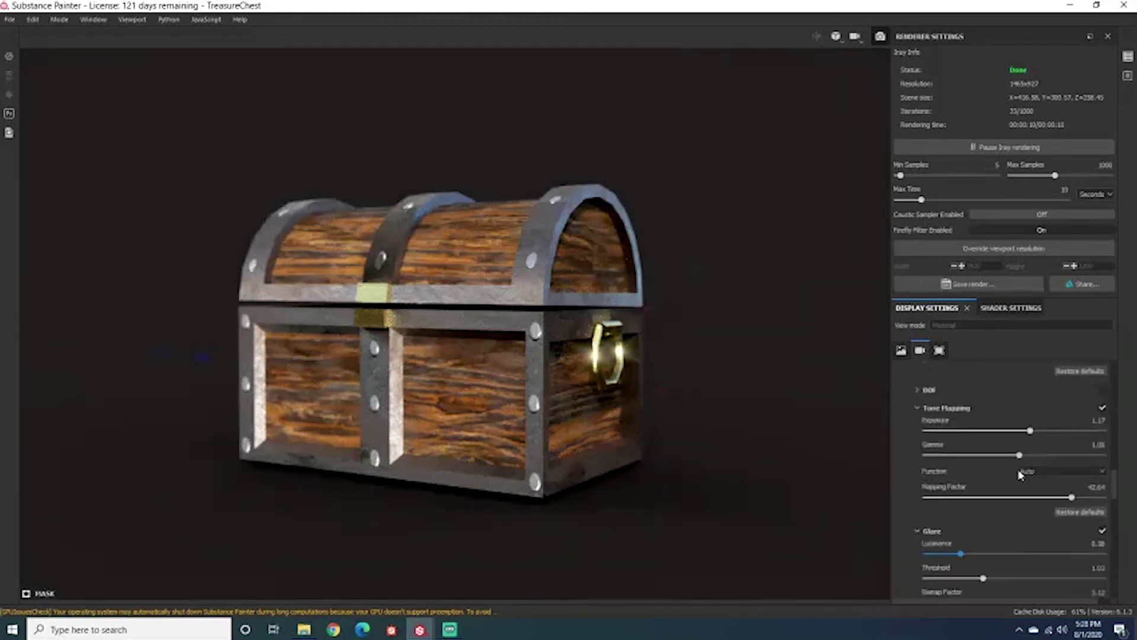
pyautogui.scroll(3, 1017, 473)
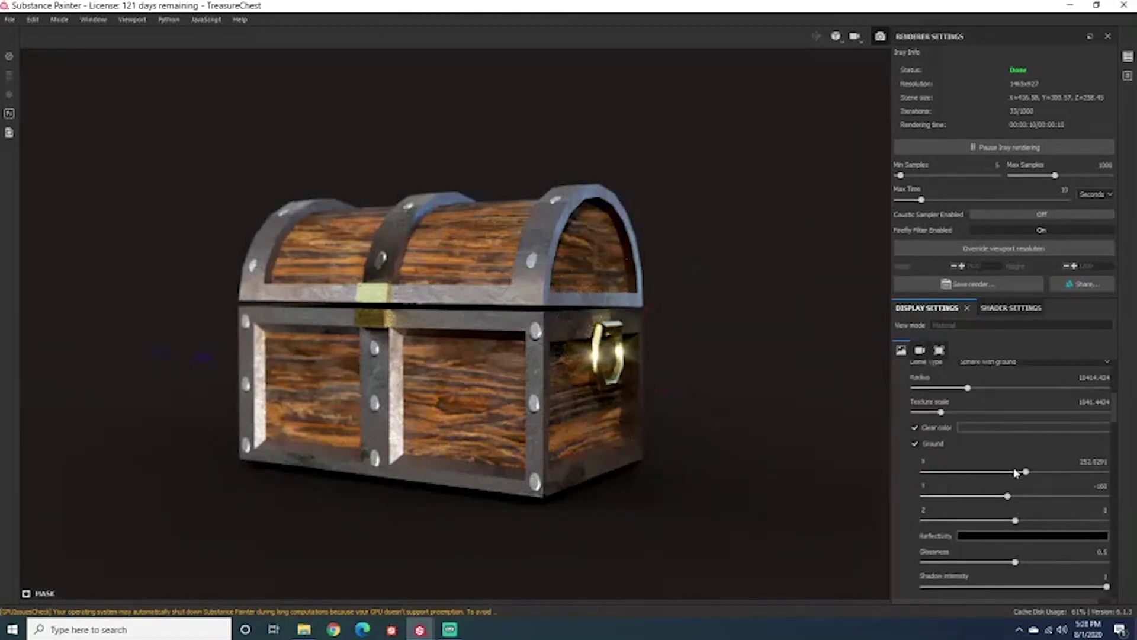
pyautogui.click(971, 427)
pyautogui.moveTo(981, 530); pyautogui.dragTo(981, 513)
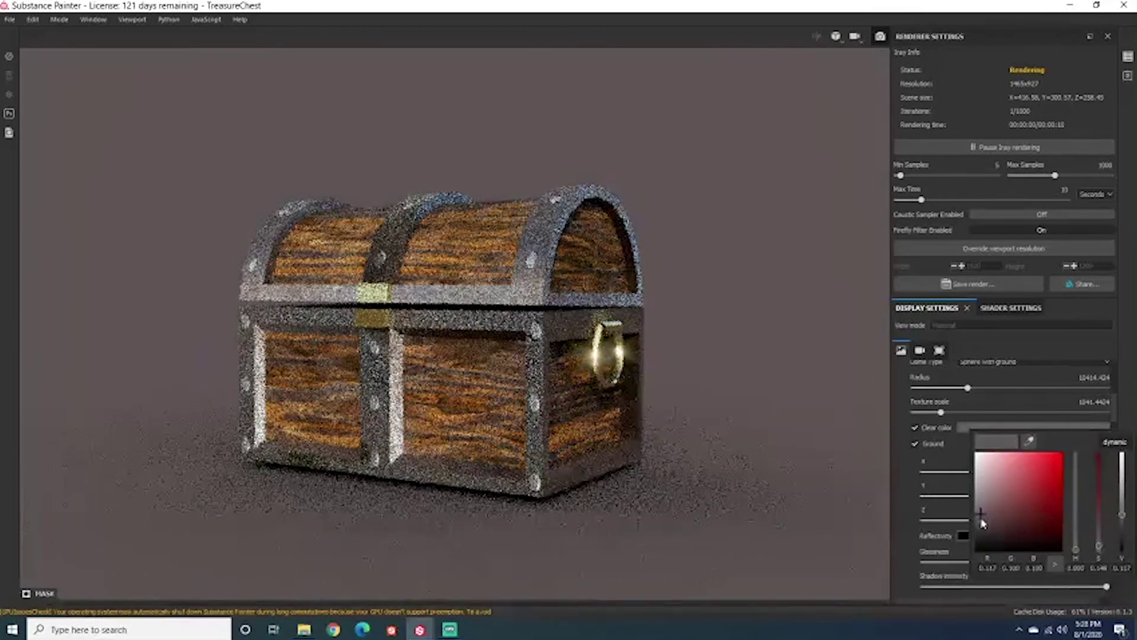
pyautogui.click(980, 519)
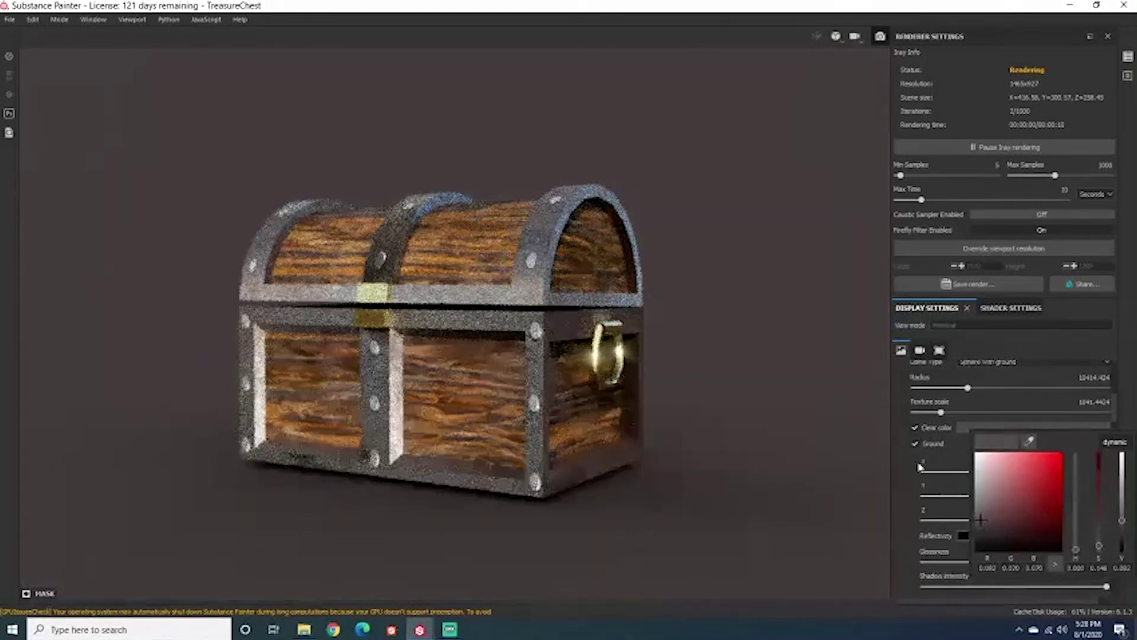
pyautogui.click(906, 459)
# Strengthen the vignette post effect to 0.76 so the corners of the render darken.
pyautogui.click(919, 350)
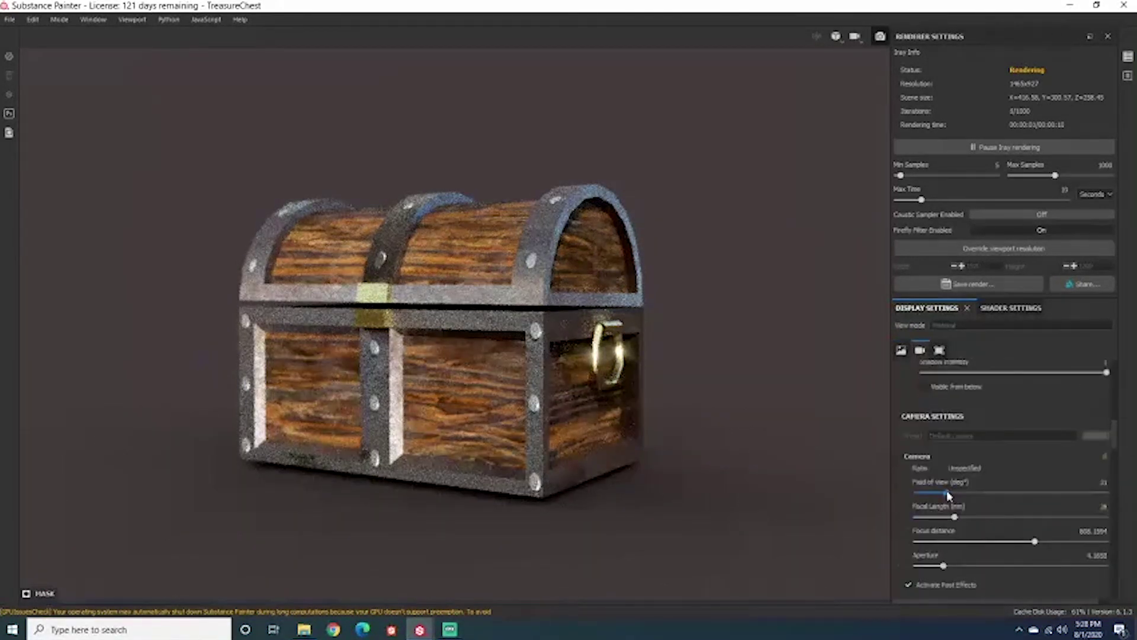
pyautogui.scroll(-5, 996, 514)
pyautogui.scroll(-5, 995, 516)
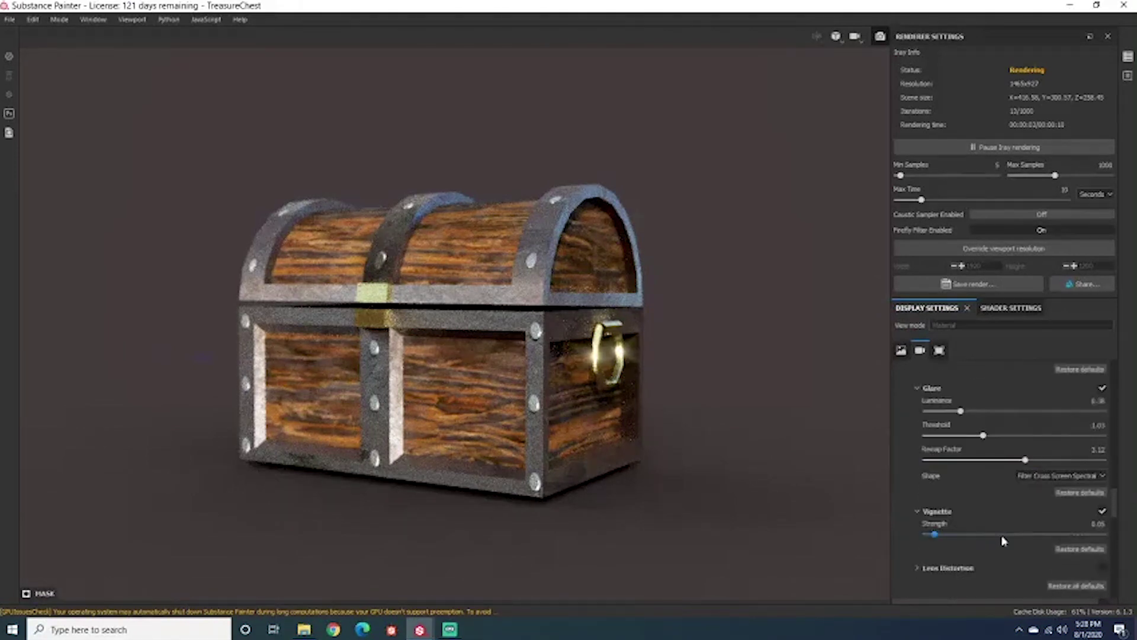
pyautogui.moveTo(952, 536); pyautogui.dragTo(1072, 535)
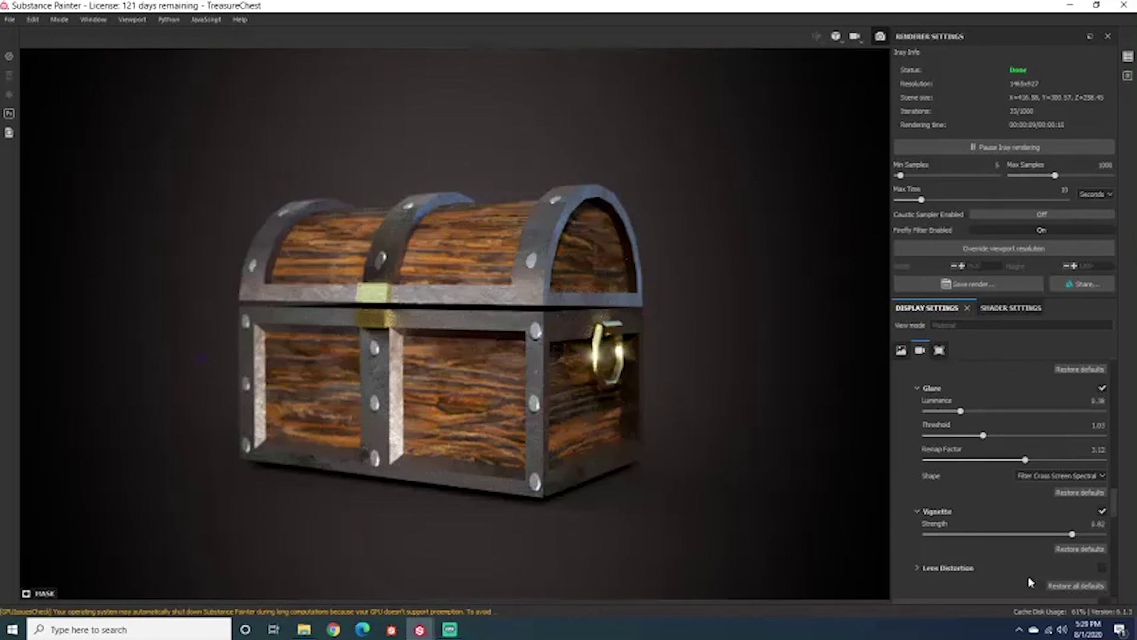
pyautogui.moveTo(1072, 535)
pyautogui.mouseDown()
pyautogui.moveTo(1112, 537)
pyautogui.moveTo(1041, 537)
pyautogui.moveTo(1061, 536)
pyautogui.mouseUp()
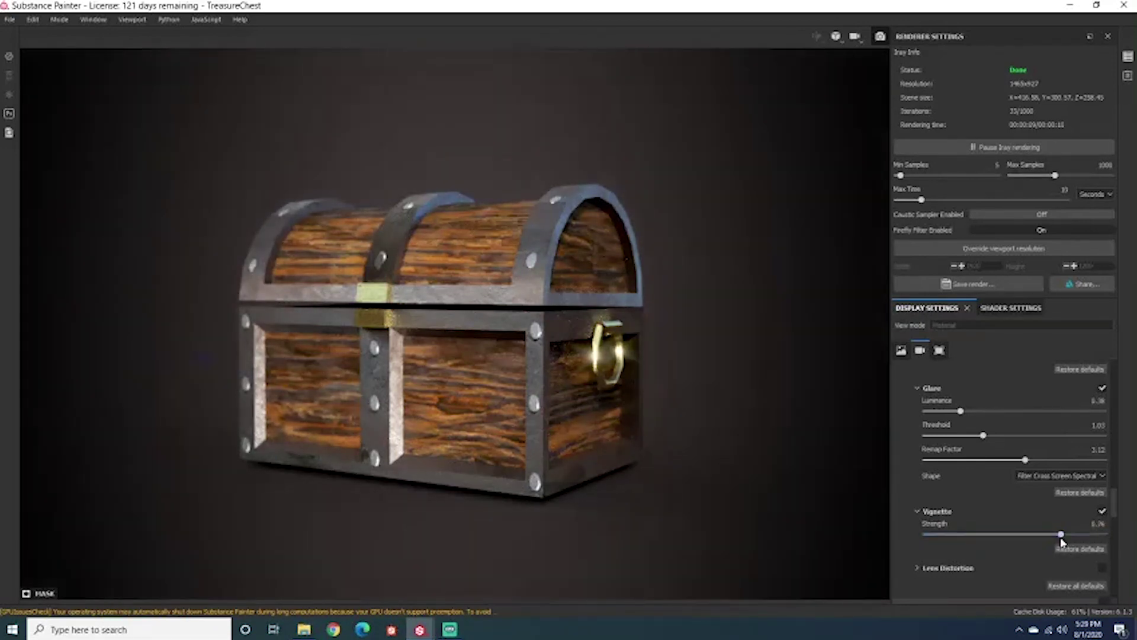
# Activate temporal anti-aliasing and set its accumulations to 41.
pyautogui.scroll(-8, 1033, 507)
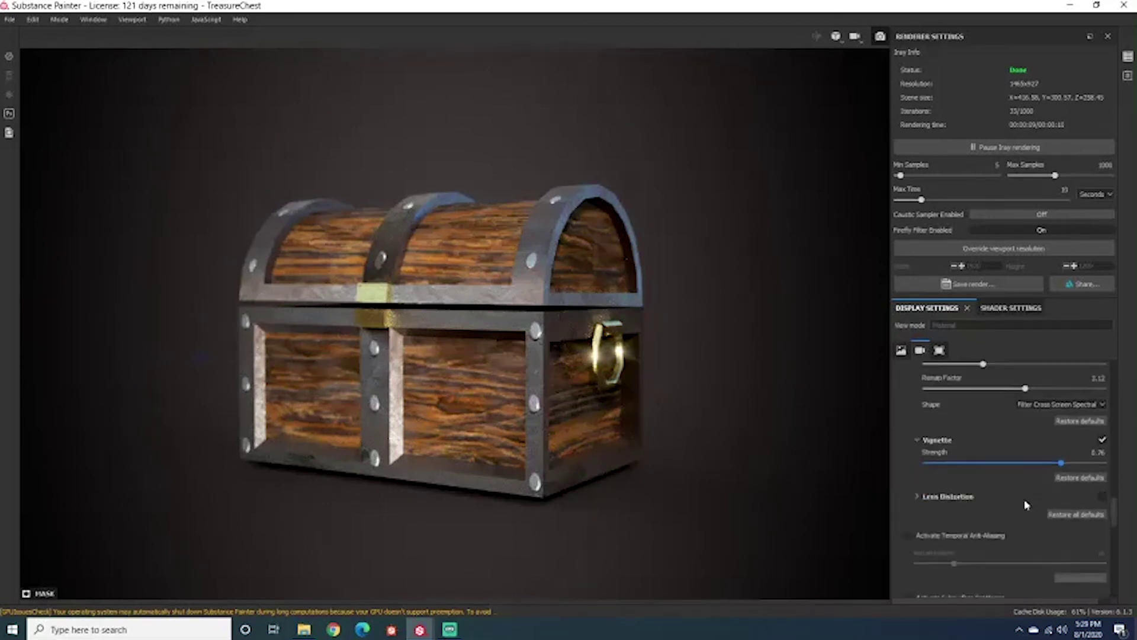
pyautogui.scroll(3, 1004, 517)
pyautogui.scroll(-3, 1003, 519)
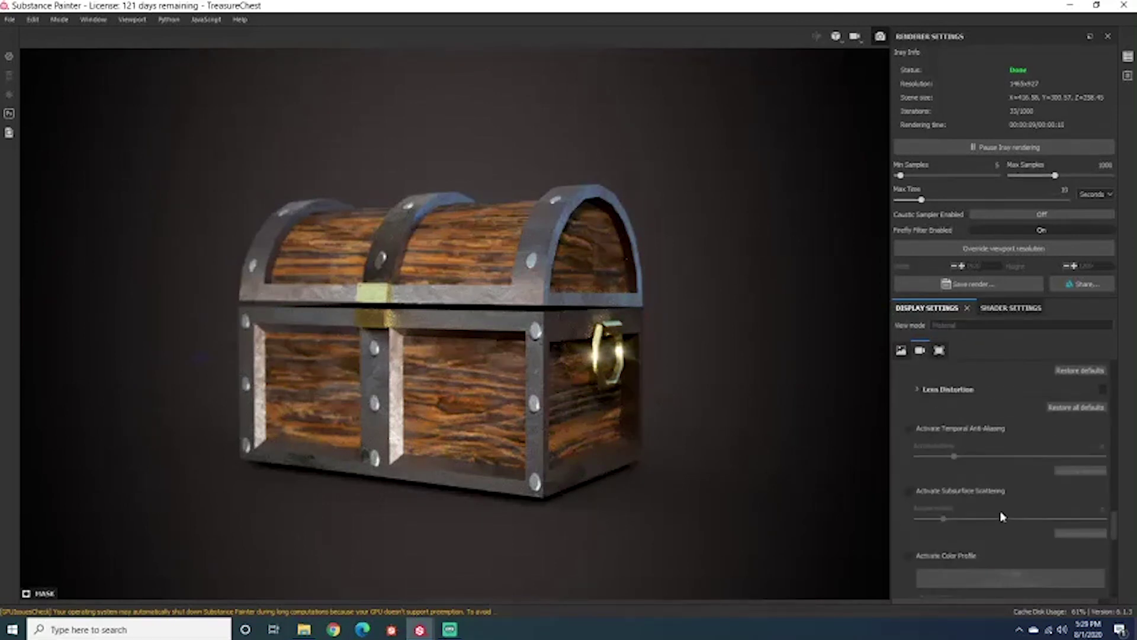
pyautogui.scroll(6, 983, 508)
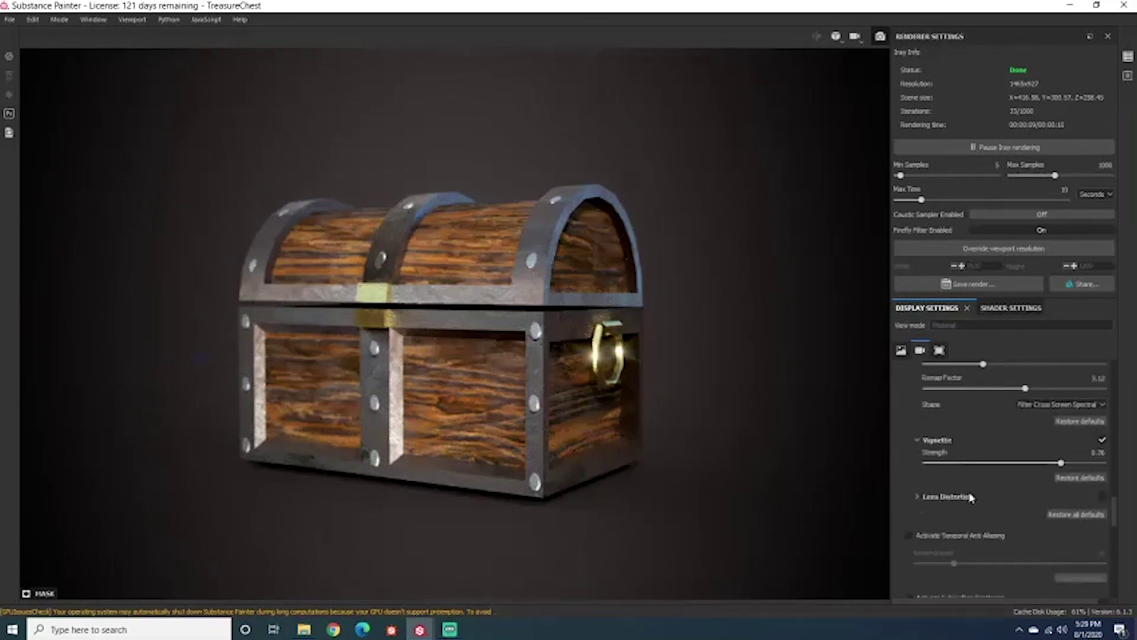
pyautogui.scroll(-3, 975, 527)
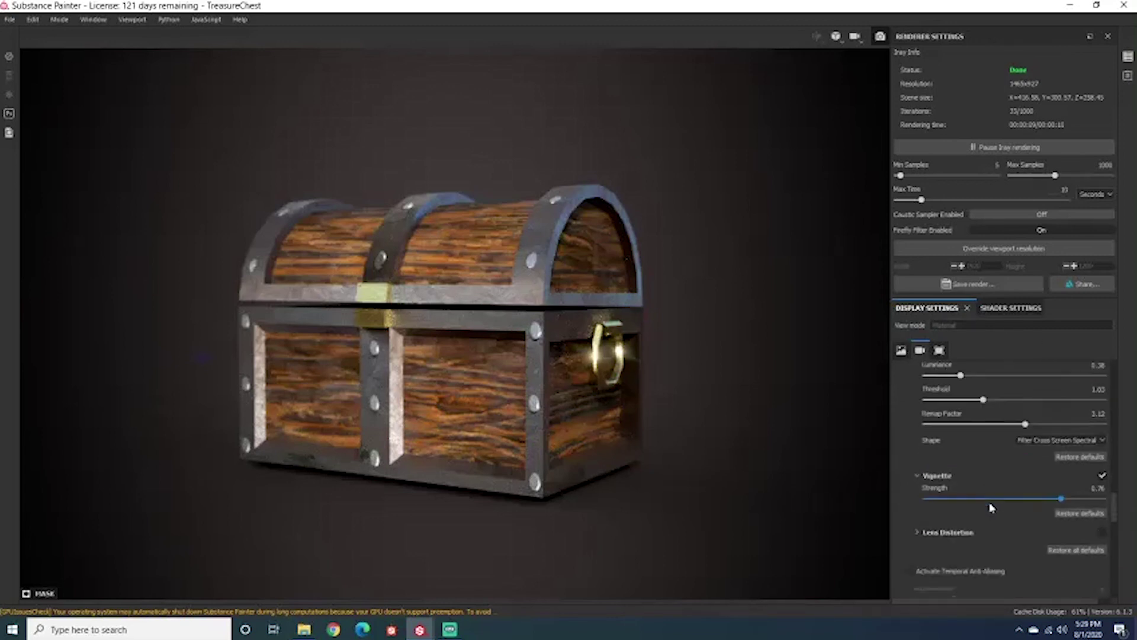
pyautogui.scroll(-2, 994, 519)
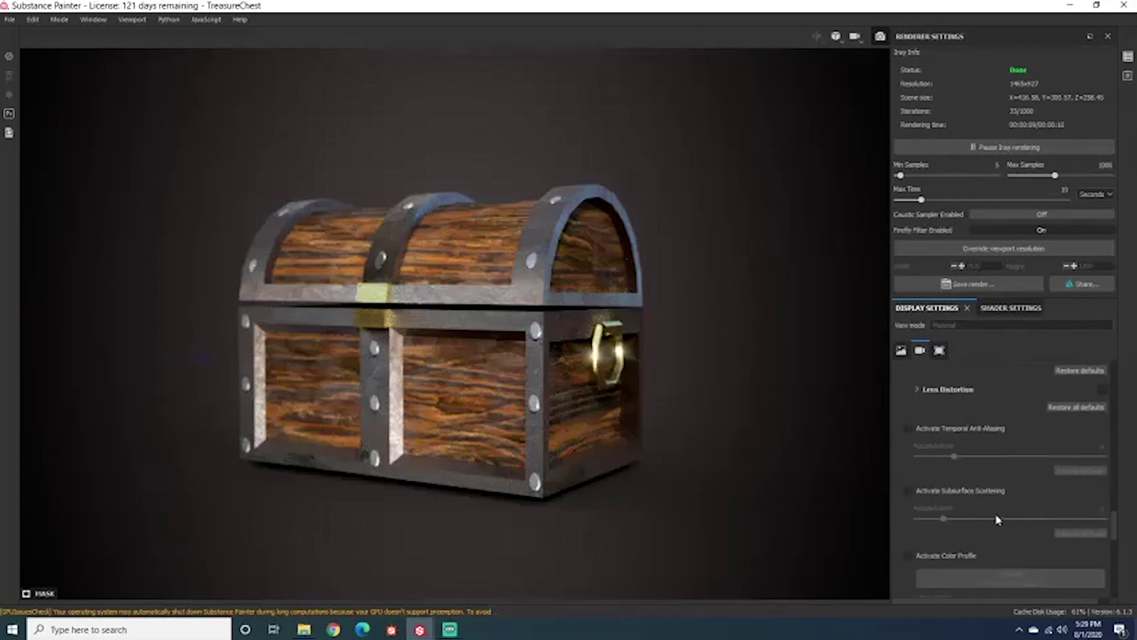
pyautogui.scroll(-1, 953, 543)
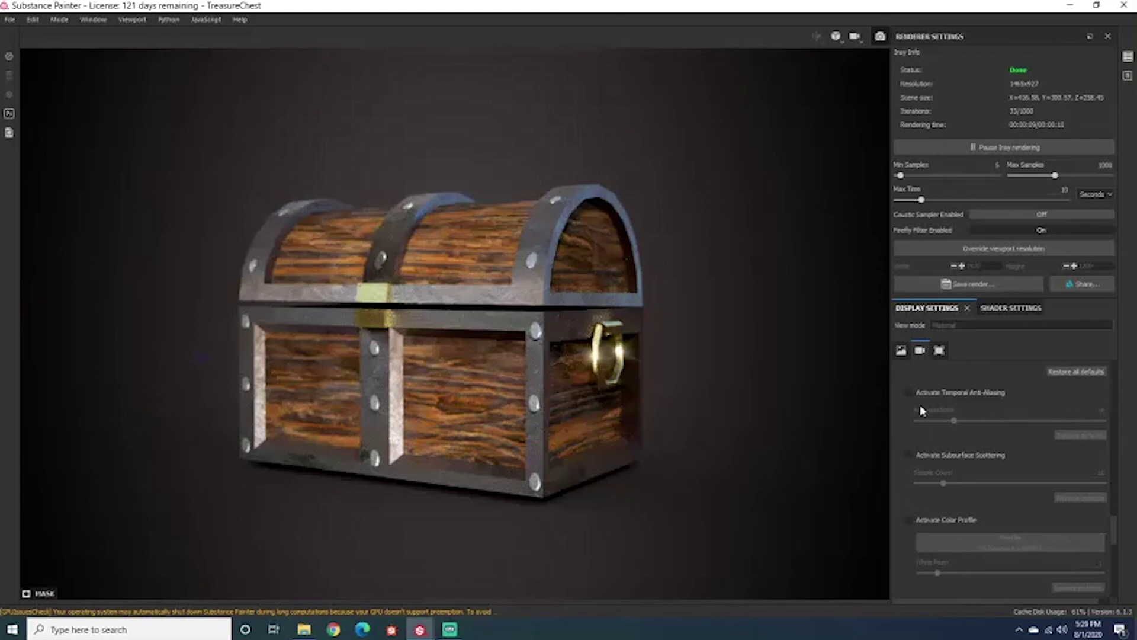
pyautogui.click(908, 394)
pyautogui.moveTo(975, 422); pyautogui.dragTo(1036, 433)
pyautogui.moveTo(1019, 462)
# Review the remaining display settings, from color profile and viewport options back to the environment dome and camera settings.
pyautogui.scroll(-1, 948, 493)
pyautogui.scroll(-4, 1019, 509)
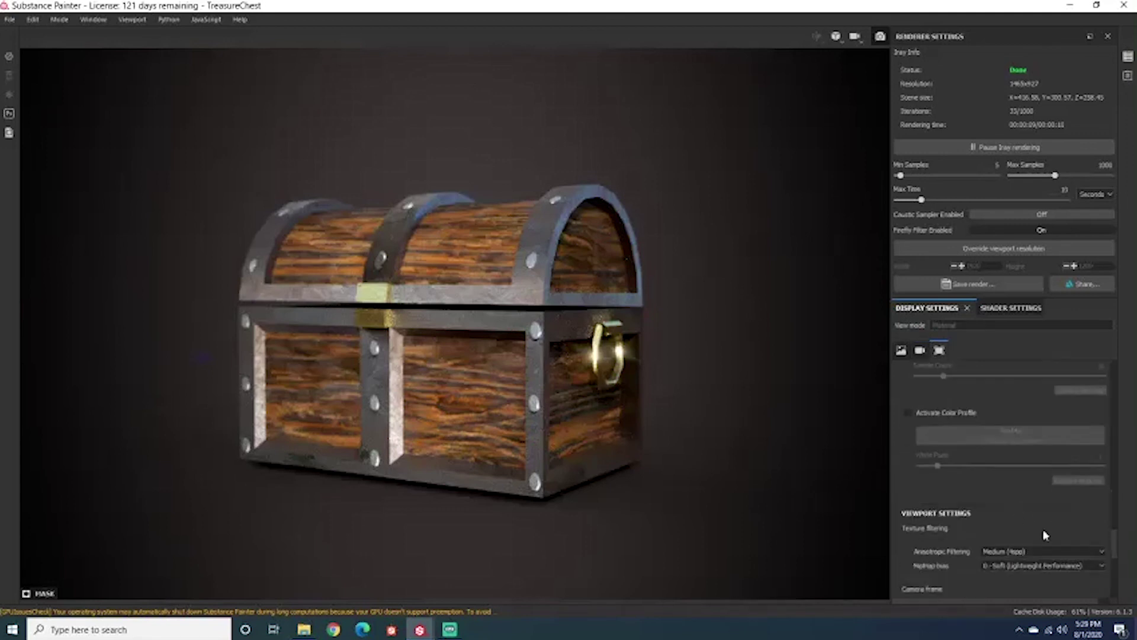
pyautogui.scroll(-2, 1066, 539)
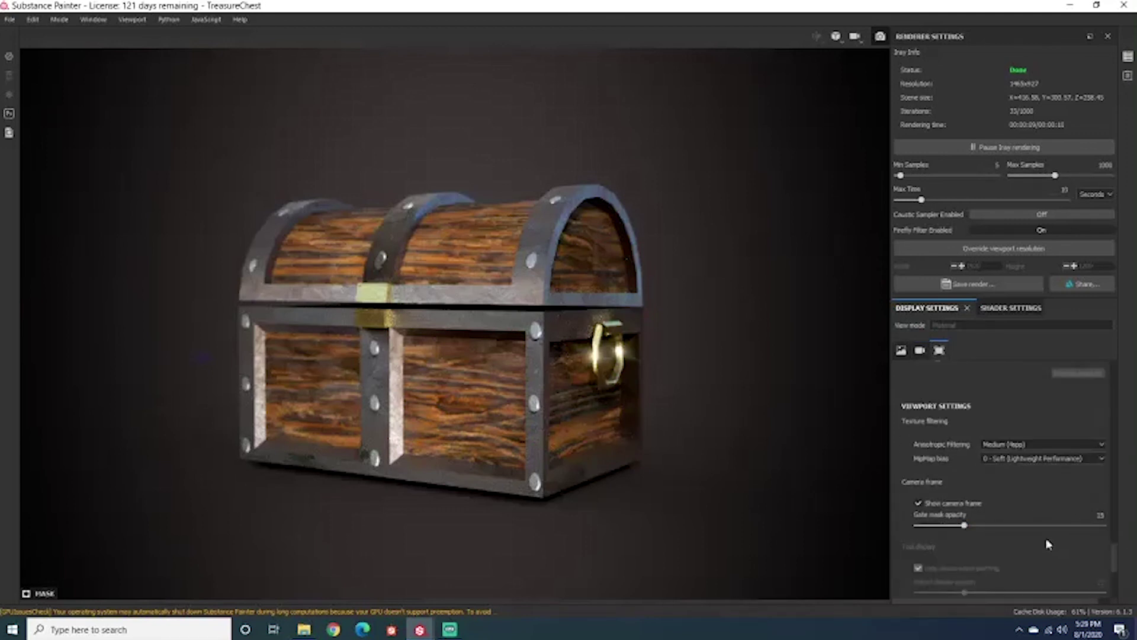
pyautogui.scroll(-5, 969, 486)
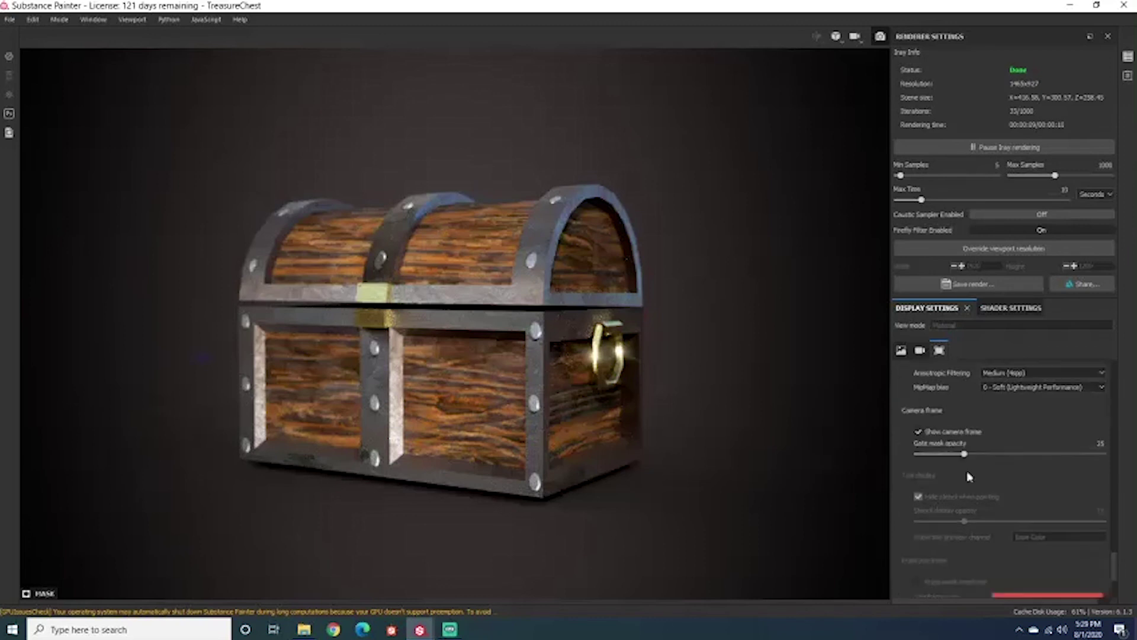
pyautogui.scroll(10, 969, 497)
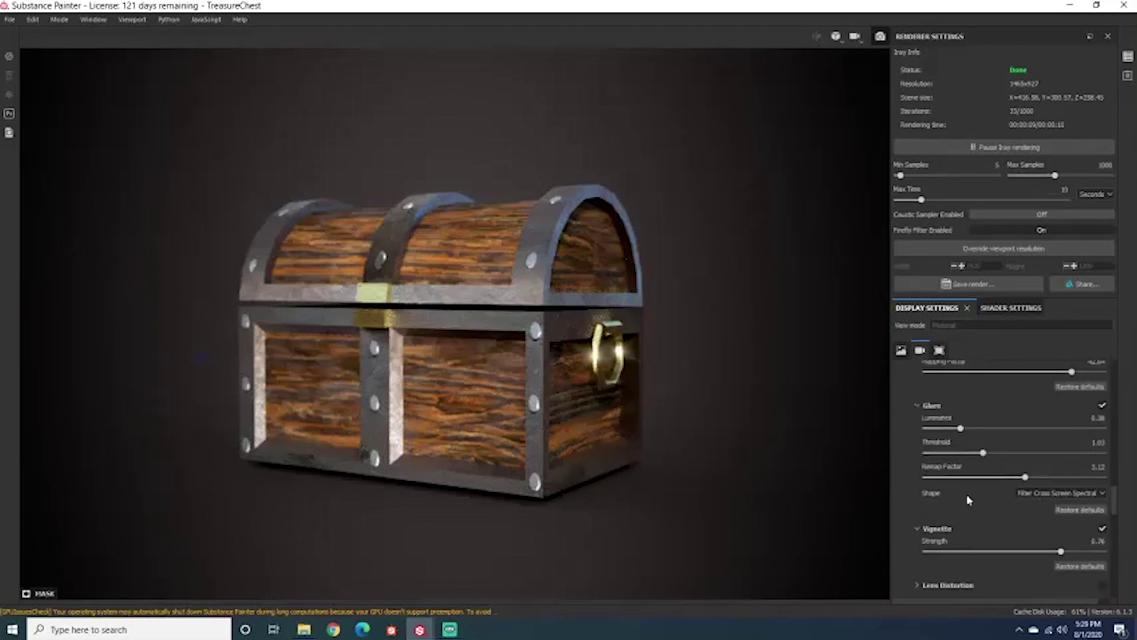
pyautogui.scroll(10, 969, 498)
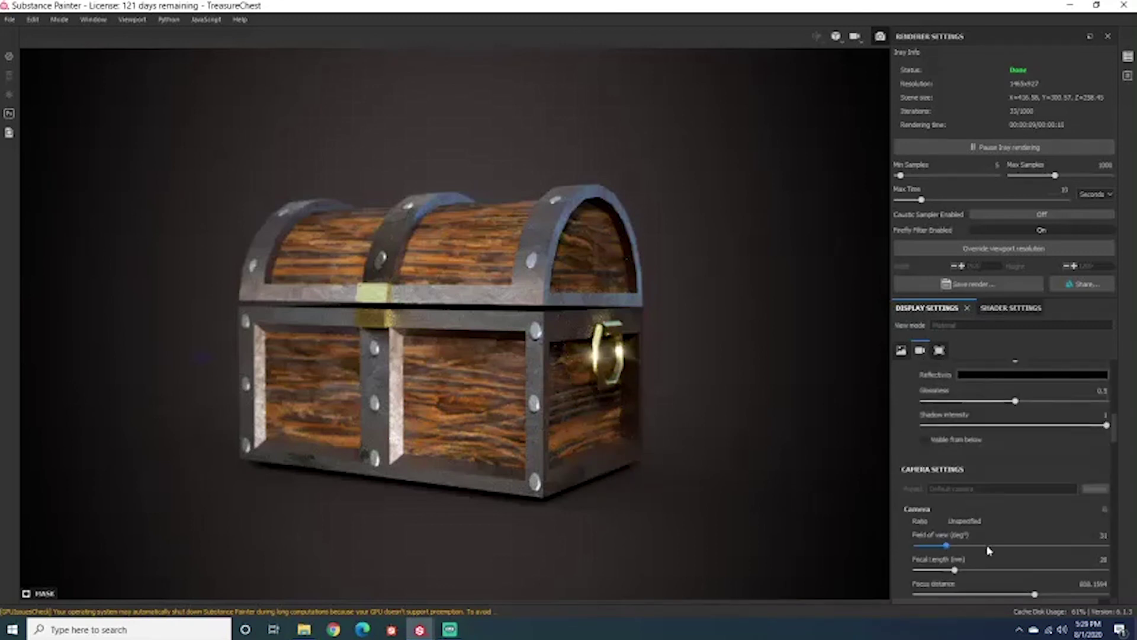
pyautogui.scroll(6, 1038, 486)
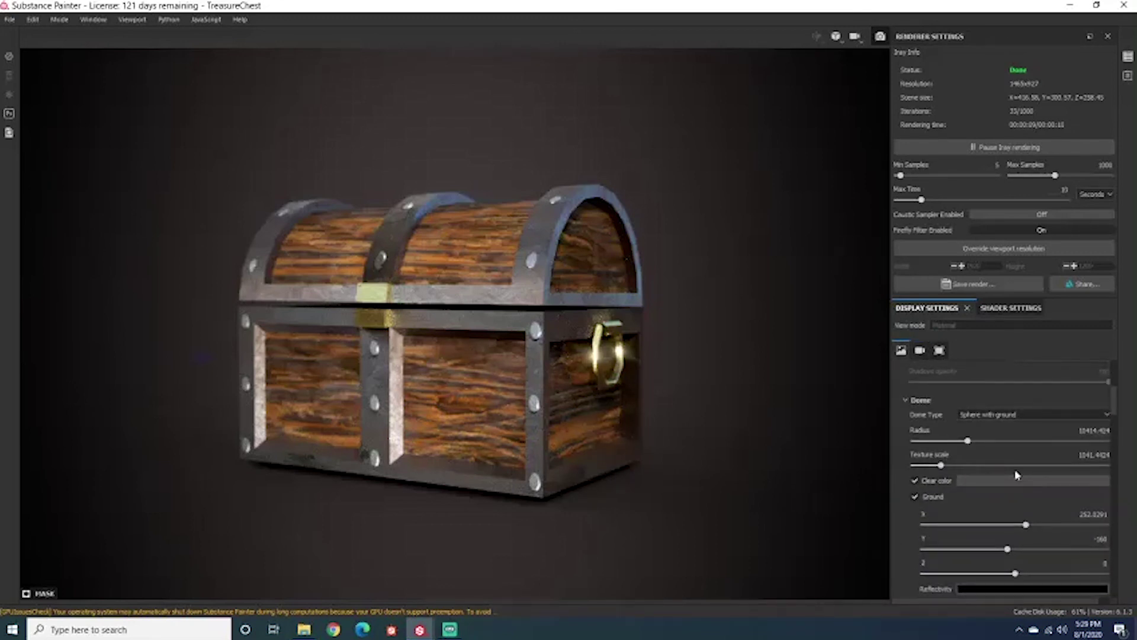
pyautogui.scroll(-8, 1016, 474)
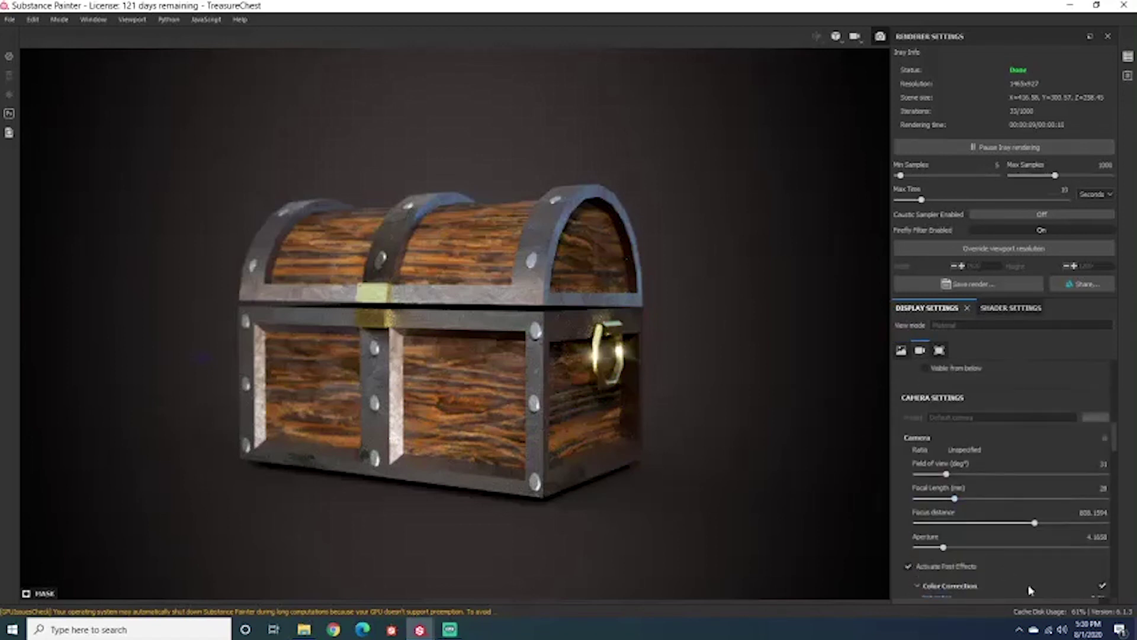
# Examine the main shader's emissive, refraction, subsurface scattering, displacement and tessellation parameters, comparing them with the subsurface scattering display option.
pyautogui.click(1024, 311)
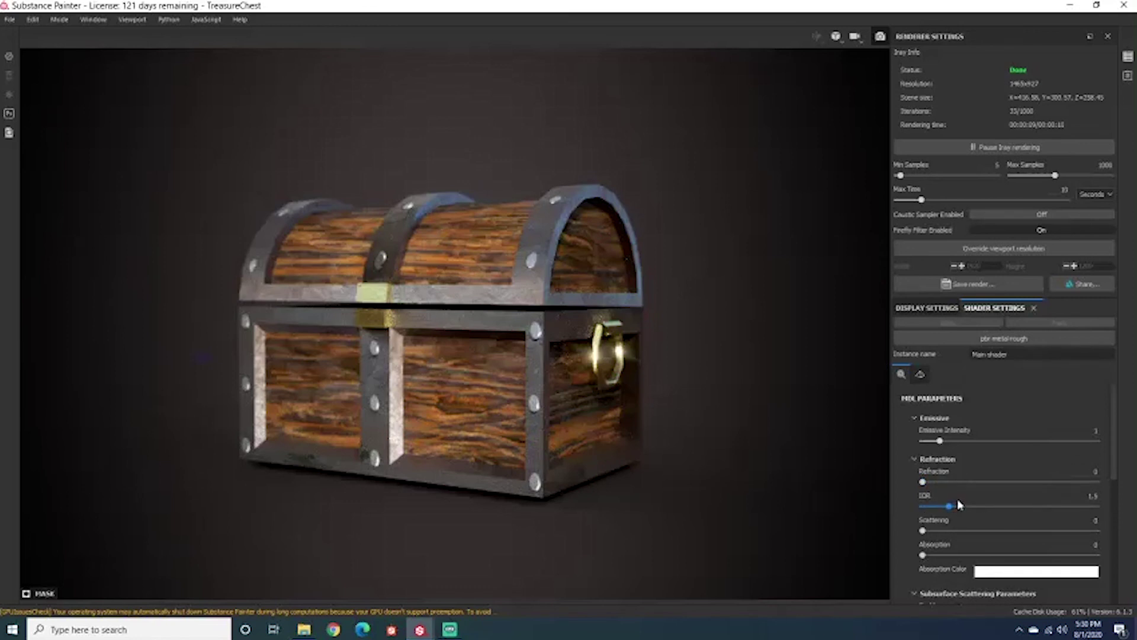
pyautogui.scroll(-2, 959, 503)
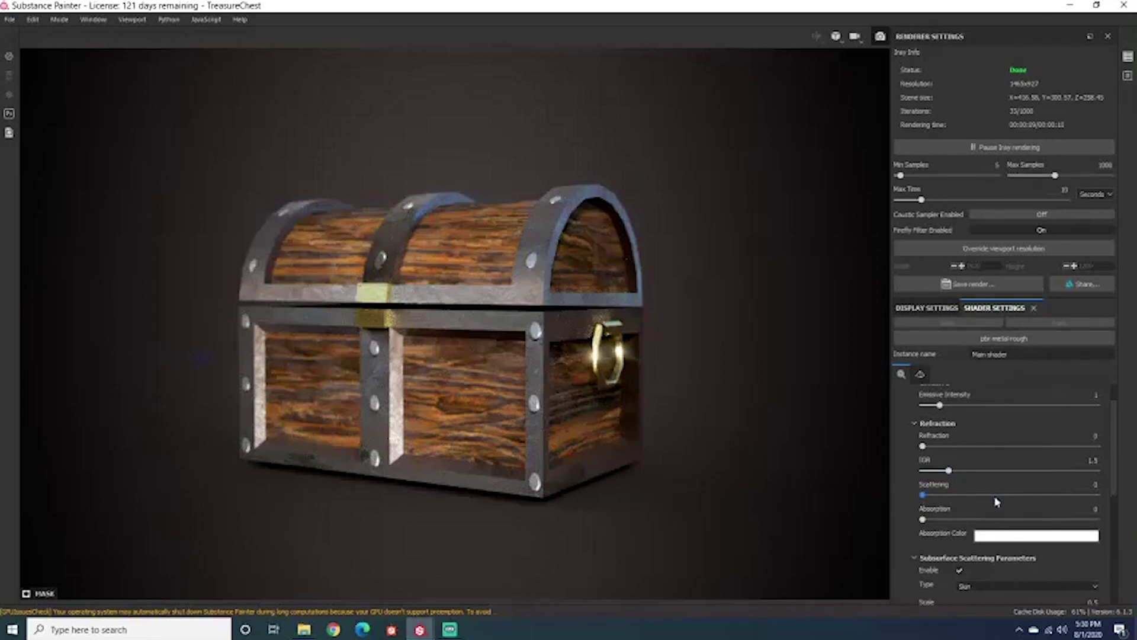
pyautogui.click(927, 308)
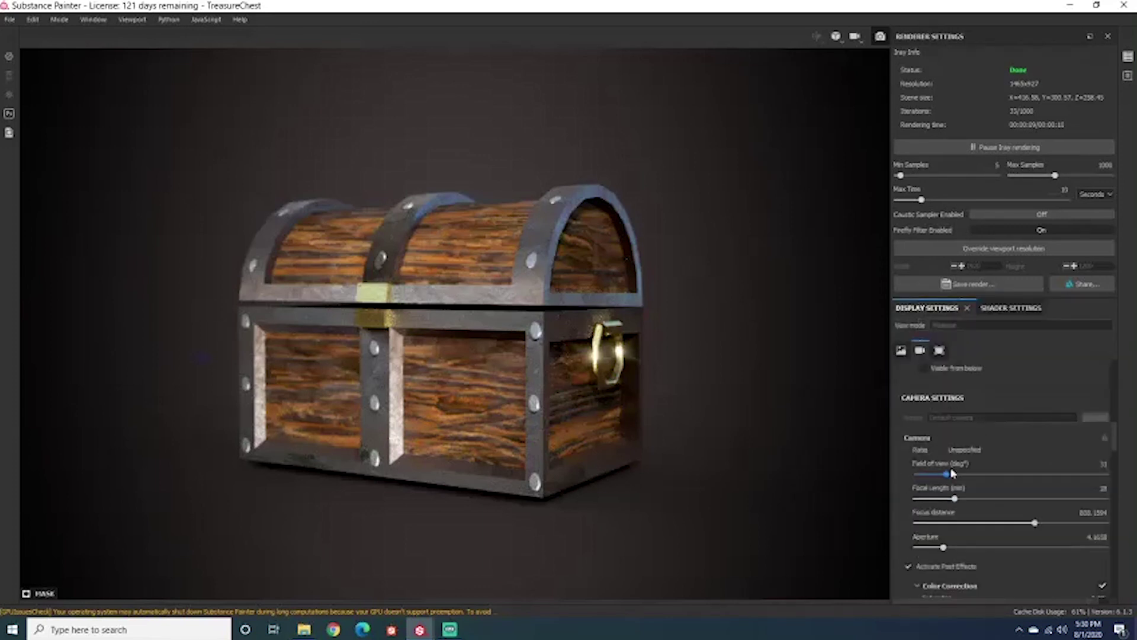
pyautogui.scroll(-10, 951, 473)
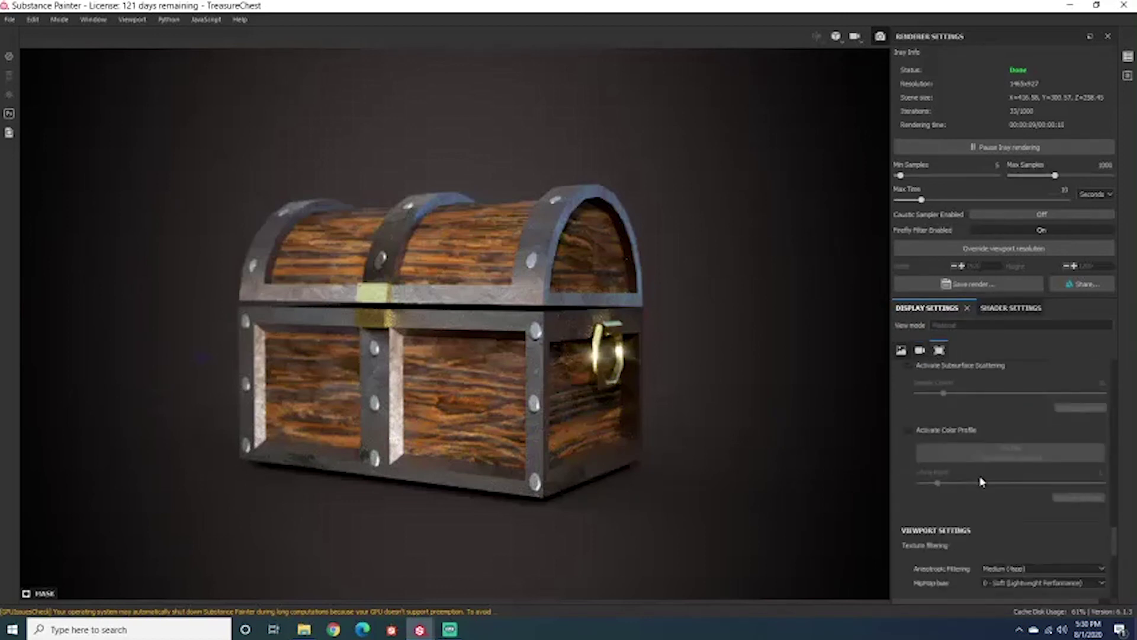
pyautogui.scroll(2, 981, 482)
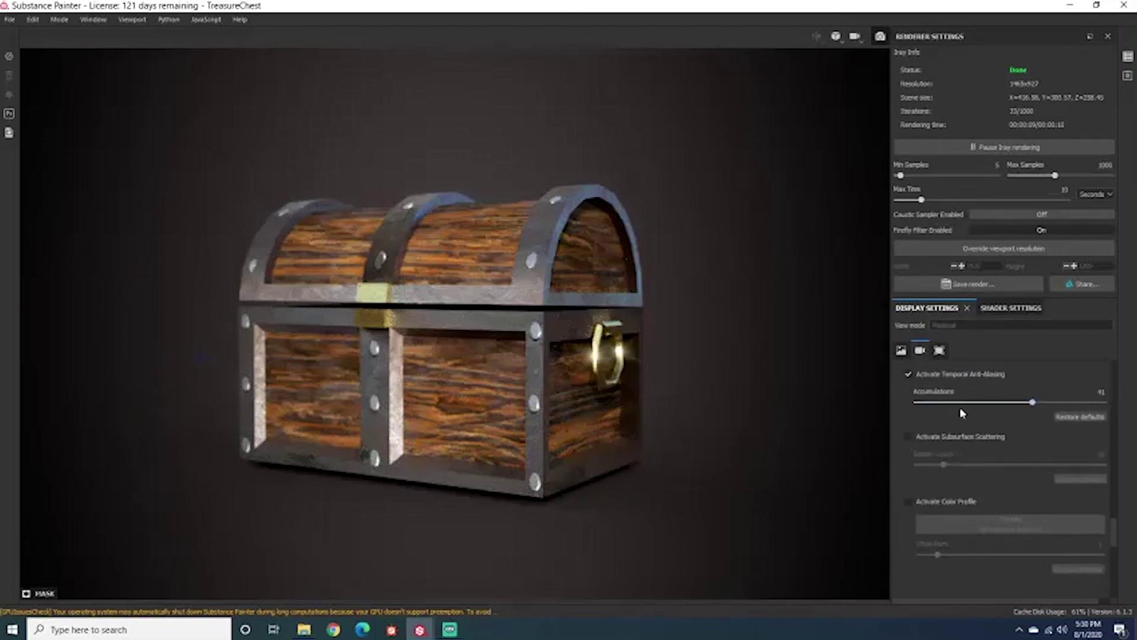
pyautogui.click(995, 308)
pyautogui.scroll(-1, 1001, 445)
pyautogui.scroll(1, 995, 414)
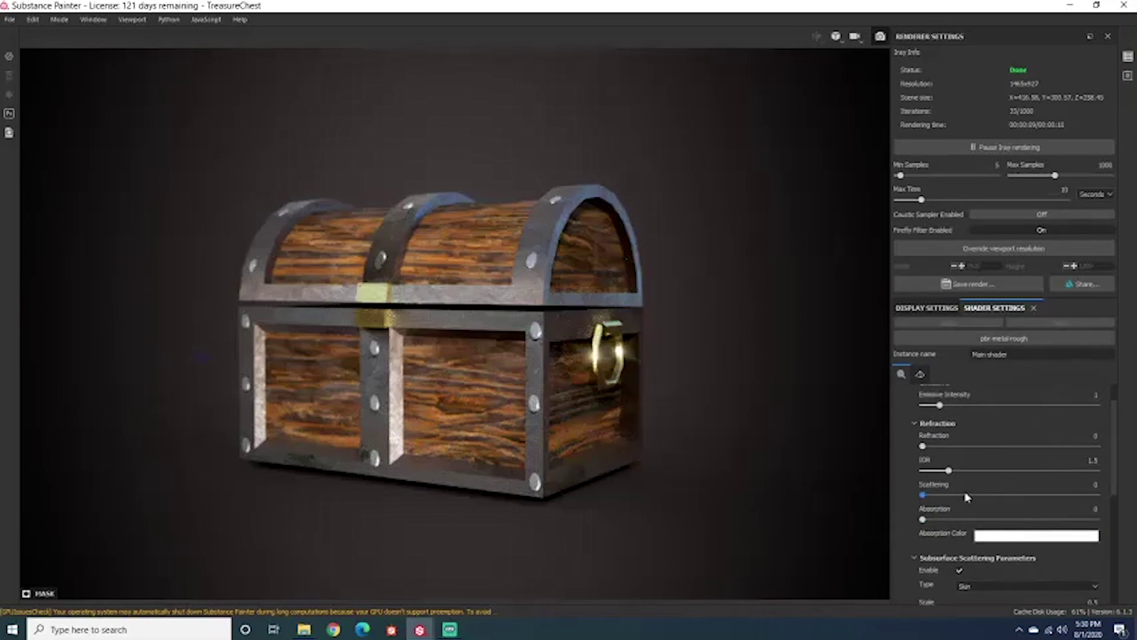
pyautogui.scroll(-1, 967, 497)
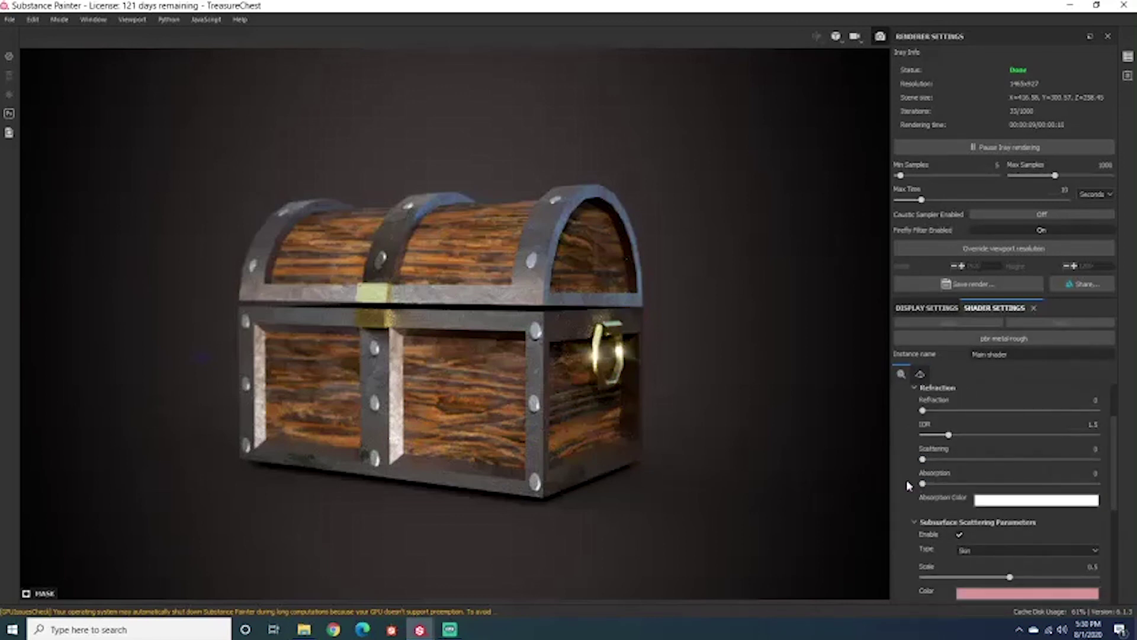
pyautogui.scroll(-2, 942, 556)
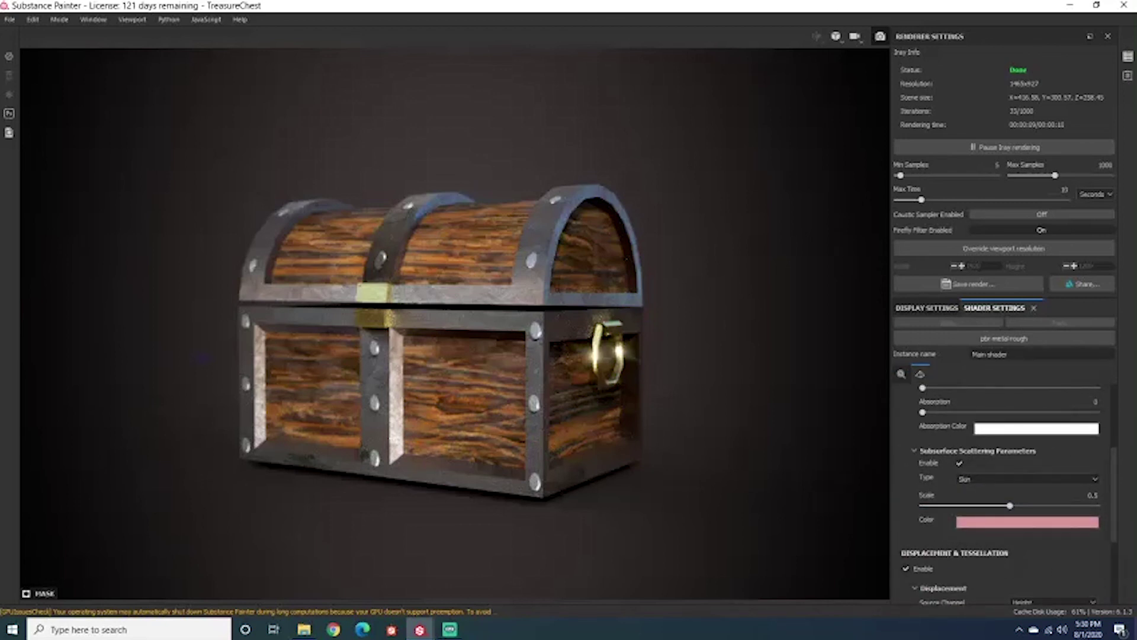
pyautogui.scroll(-4, 980, 559)
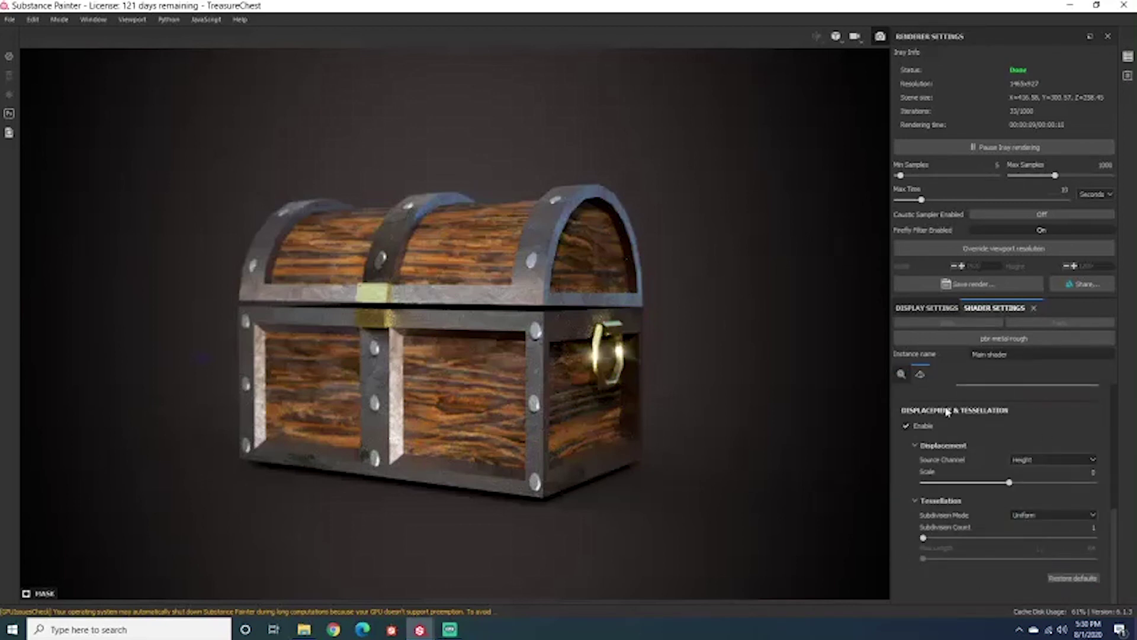
pyautogui.moveTo(1070, 566)
pyautogui.scroll(-5, 991, 426)
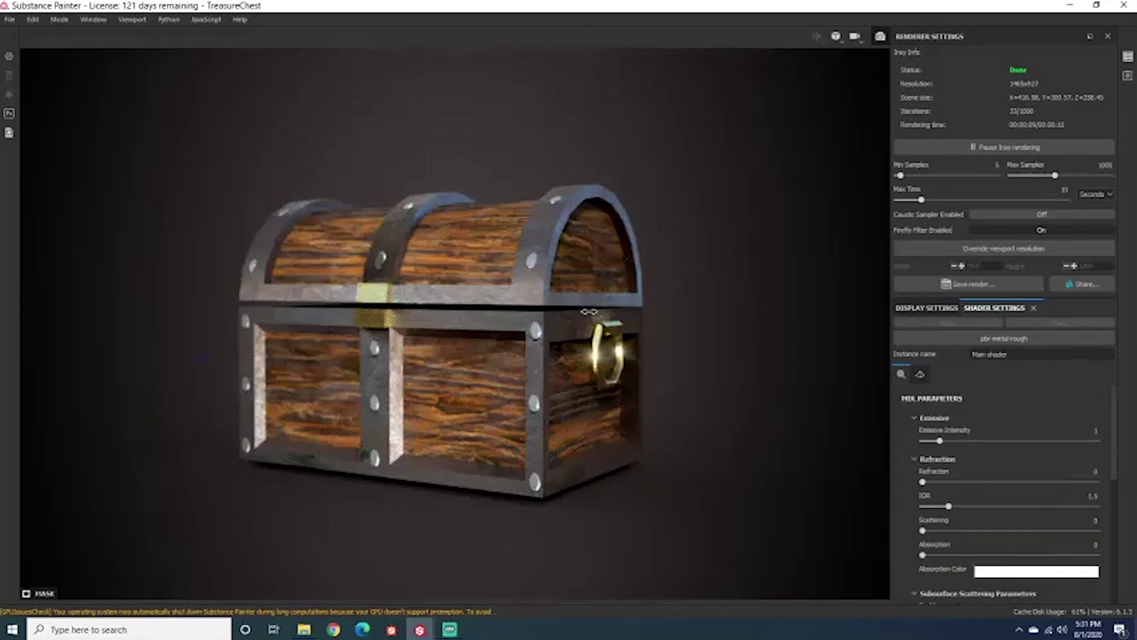
# Rotate the environment lighting around the chest until light falls on its front and the gold handle casts a shadow on the side.
pyautogui.keyDown('alt'); pyautogui.moveTo(590, 314); pyautogui.dragTo(585, 311); pyautogui.keyUp('alt')
pyautogui.keyDown('shift'); pyautogui.moveTo(585, 311); pyautogui.dragTo(598, 312, button='right'); pyautogui.keyUp('shift')
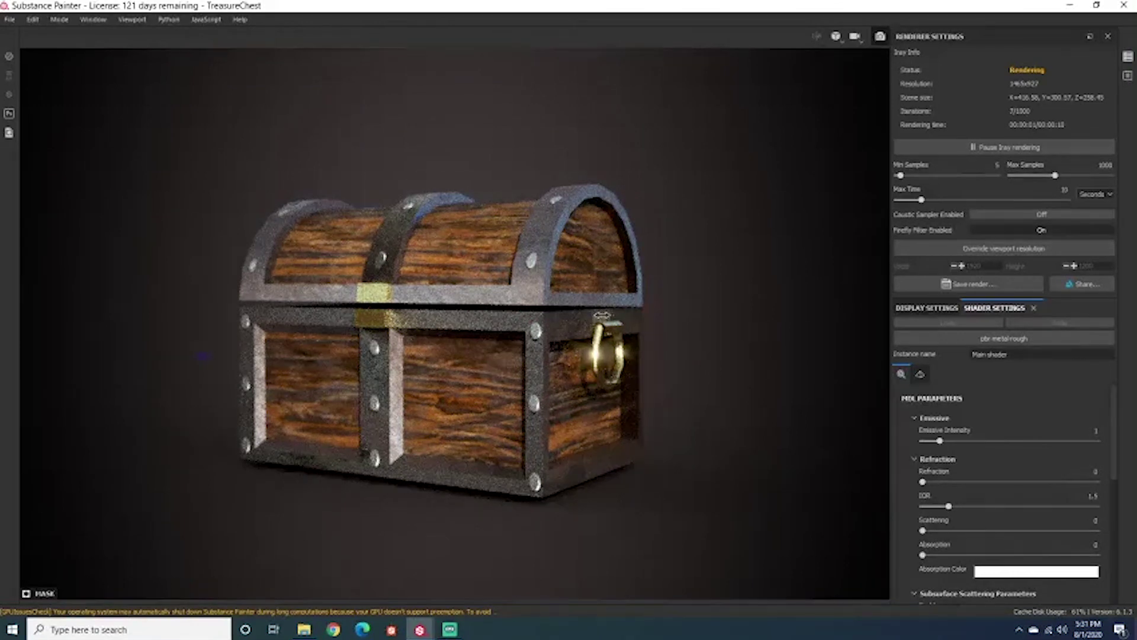
pyautogui.keyDown('shift'); pyautogui.moveTo(602, 315); pyautogui.dragTo(635, 323, button='right'); pyautogui.keyUp('shift')
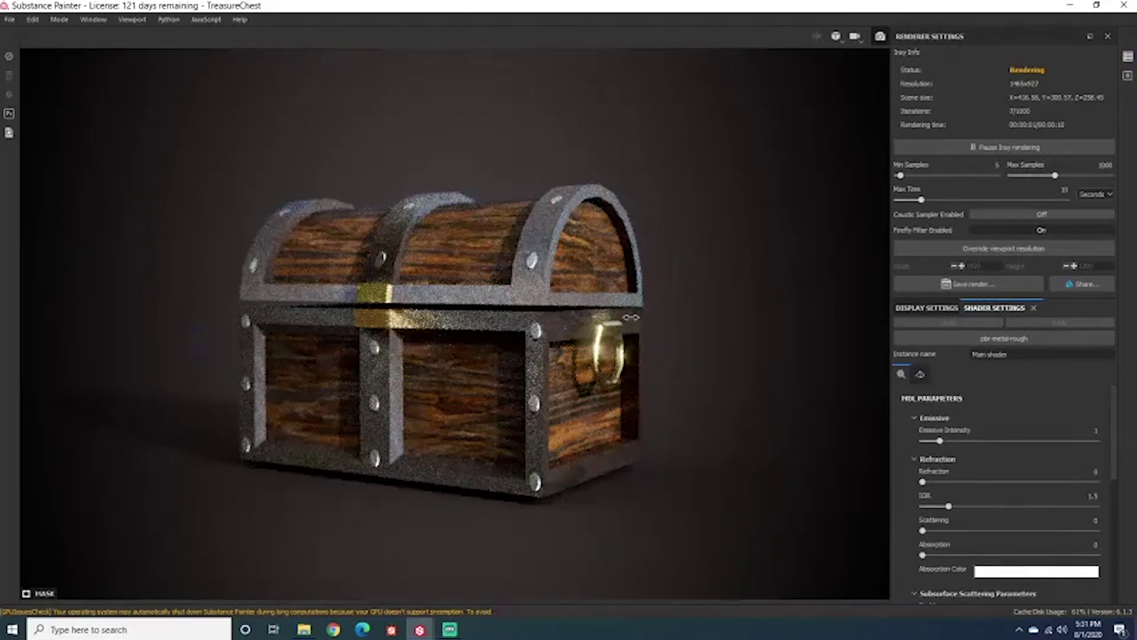
pyautogui.keyDown('shift'); pyautogui.moveTo(631, 318); pyautogui.dragTo(627, 323, button='right'); pyautogui.keyUp('shift')
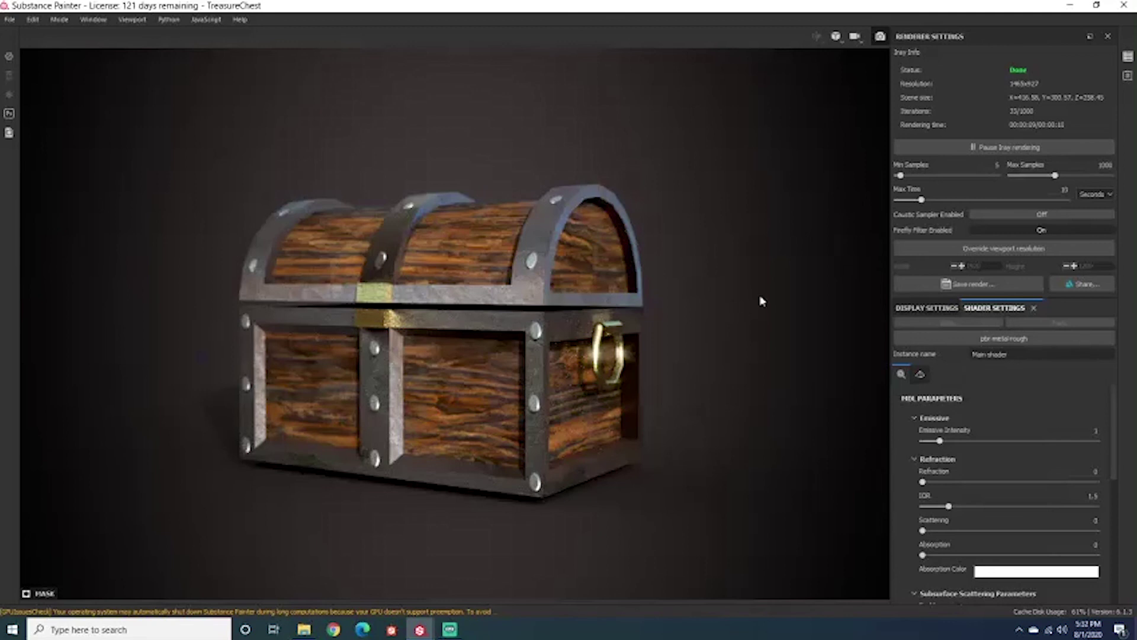
# Review the camera's glare, vignette, tone mapping and color correction settings, including the available tone mapping functions.
pyautogui.scroll(-3, 1001, 465)
pyautogui.scroll(1, 1007, 471)
pyautogui.click(919, 306)
pyautogui.scroll(6, 1000, 483)
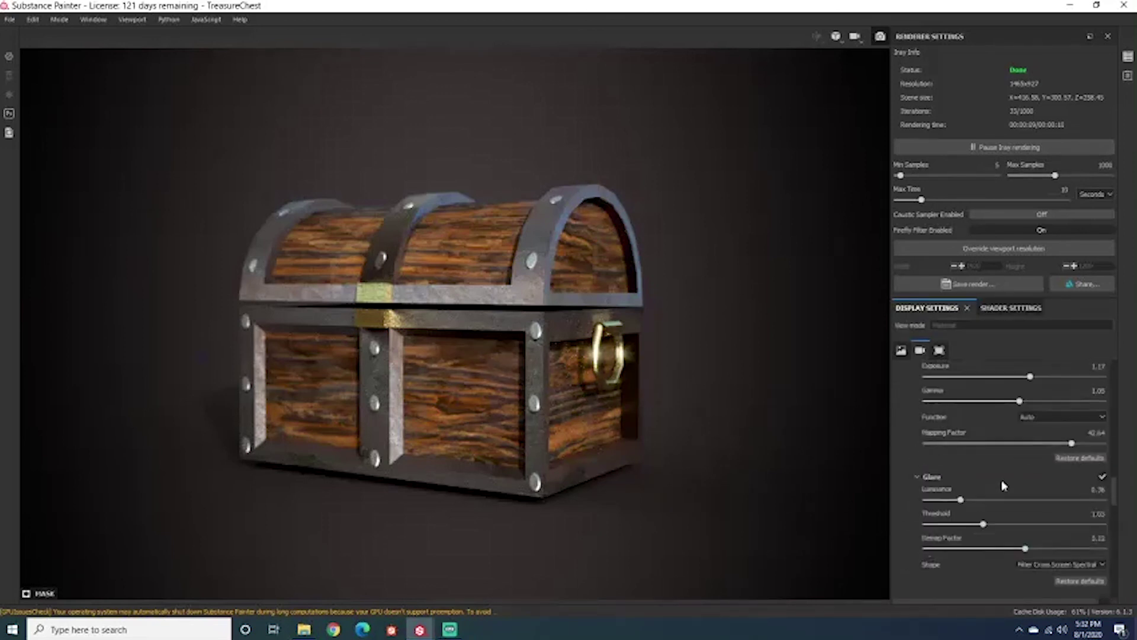
pyautogui.scroll(-3, 1060, 483)
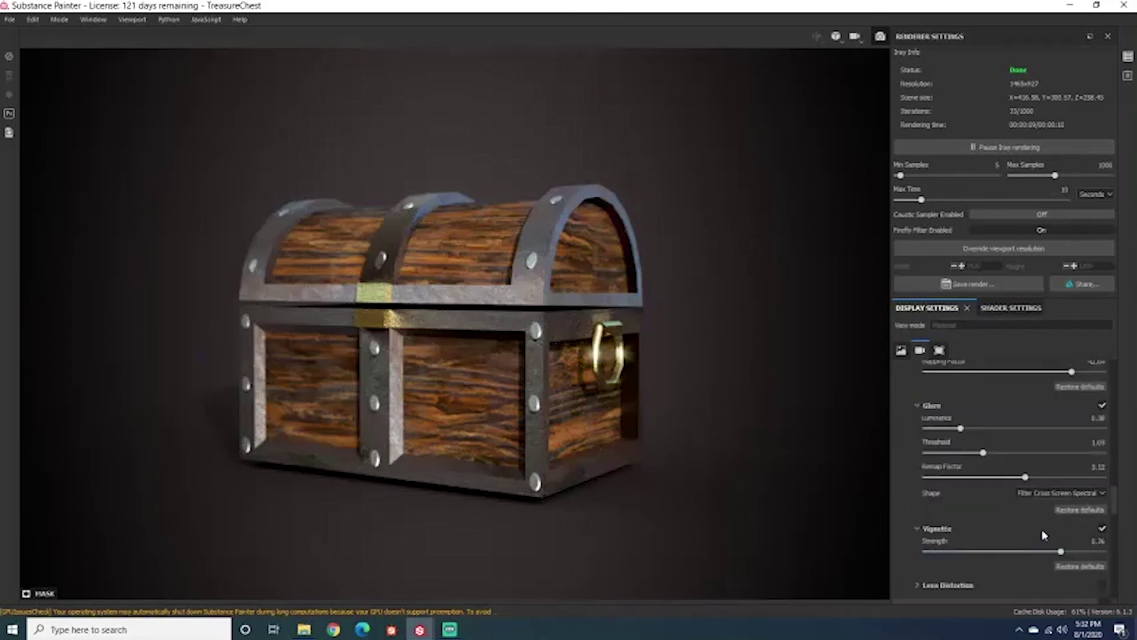
pyautogui.scroll(-1, 1009, 531)
pyautogui.scroll(5, 1047, 493)
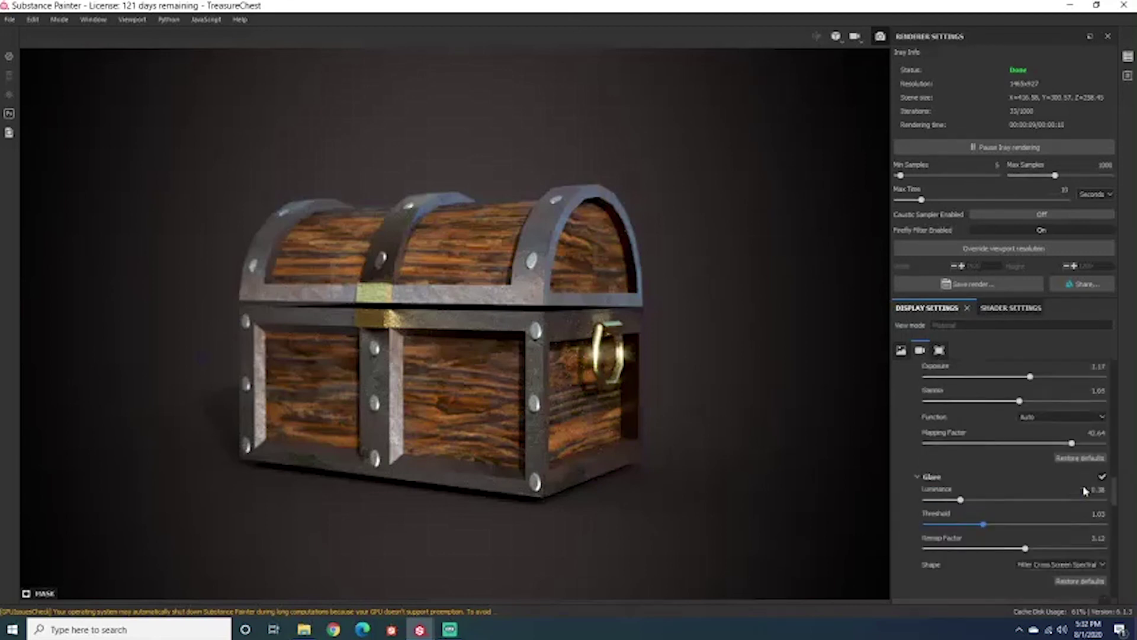
pyautogui.click(1031, 492)
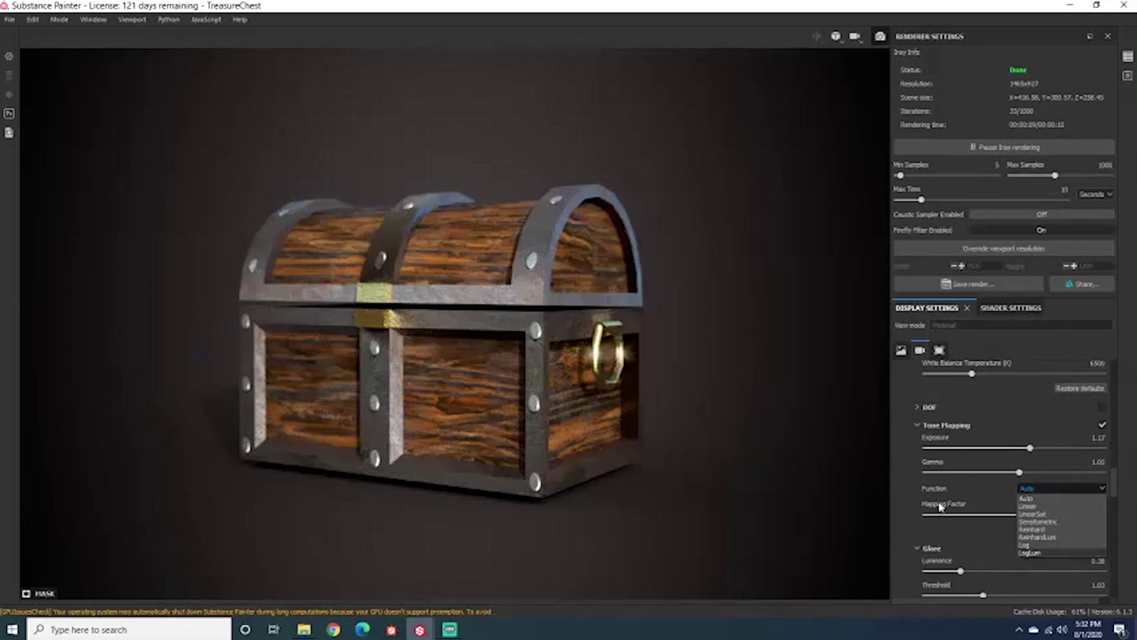
pyautogui.click(909, 478)
pyautogui.scroll(5, 985, 512)
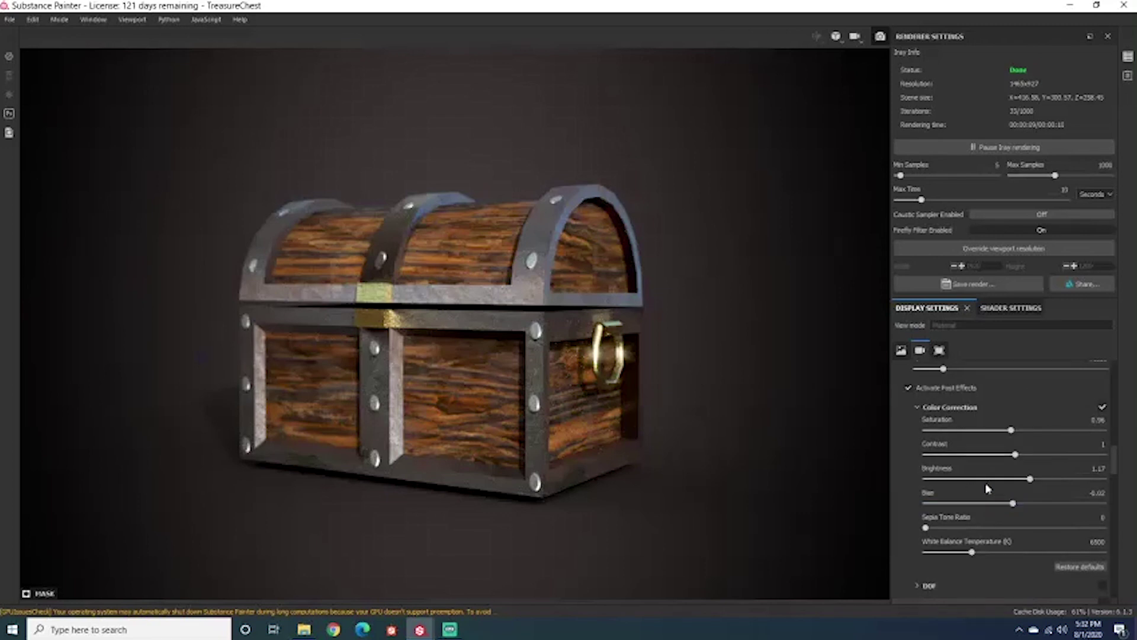
# Switch to painting mode and back to Iray rendering, and set the render's maximum samples to 5000.
pyautogui.click(880, 38)
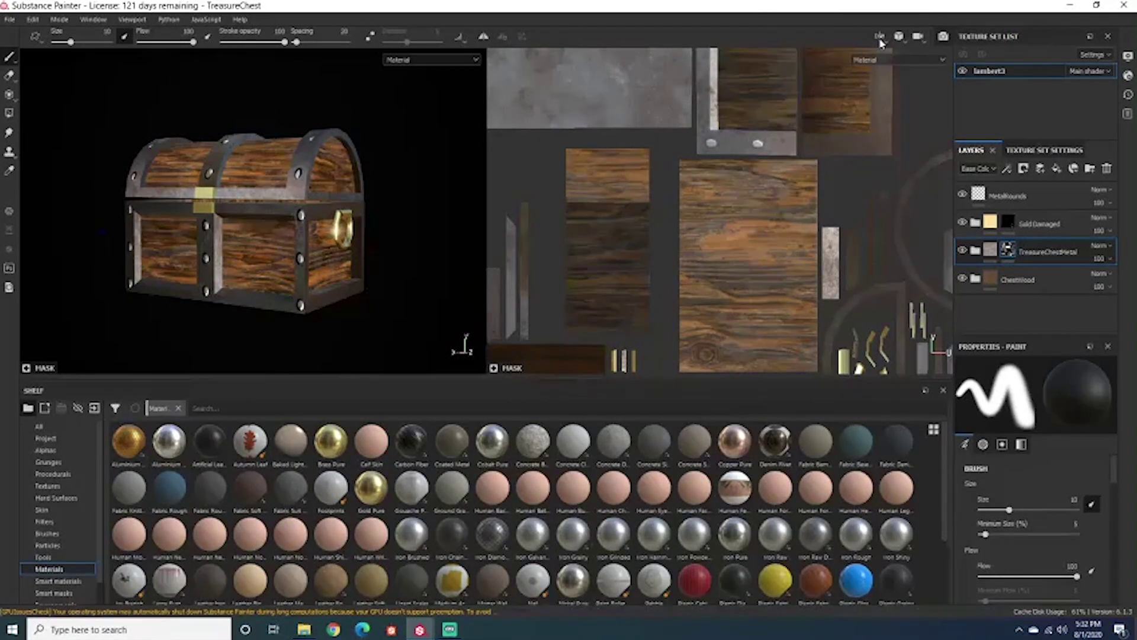
pyautogui.click(941, 37)
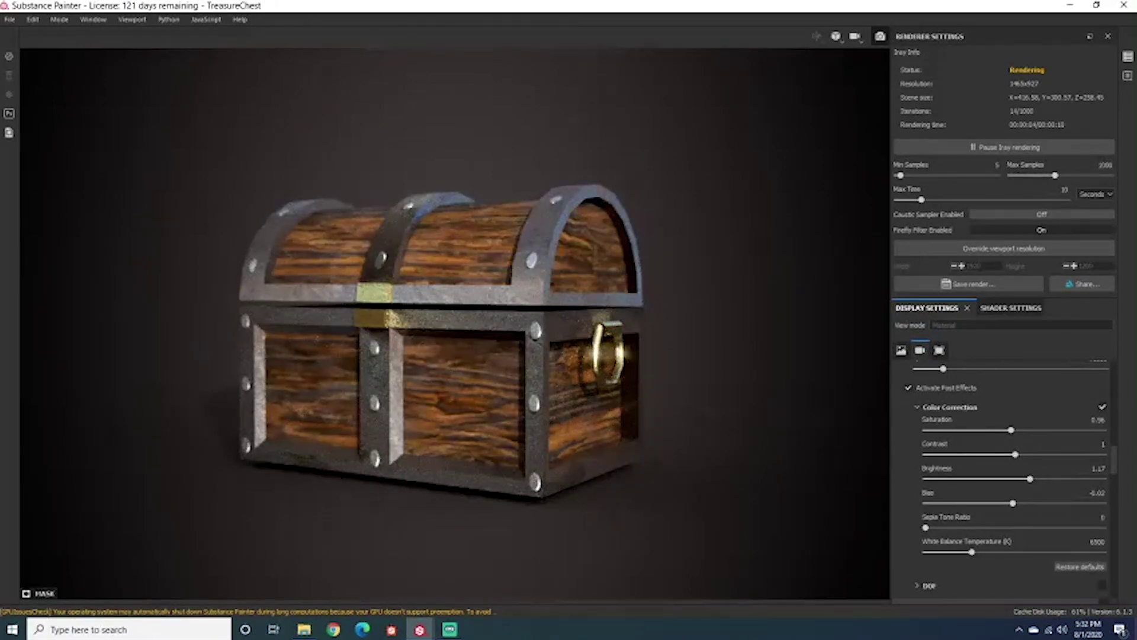
pyautogui.click(1104, 164)
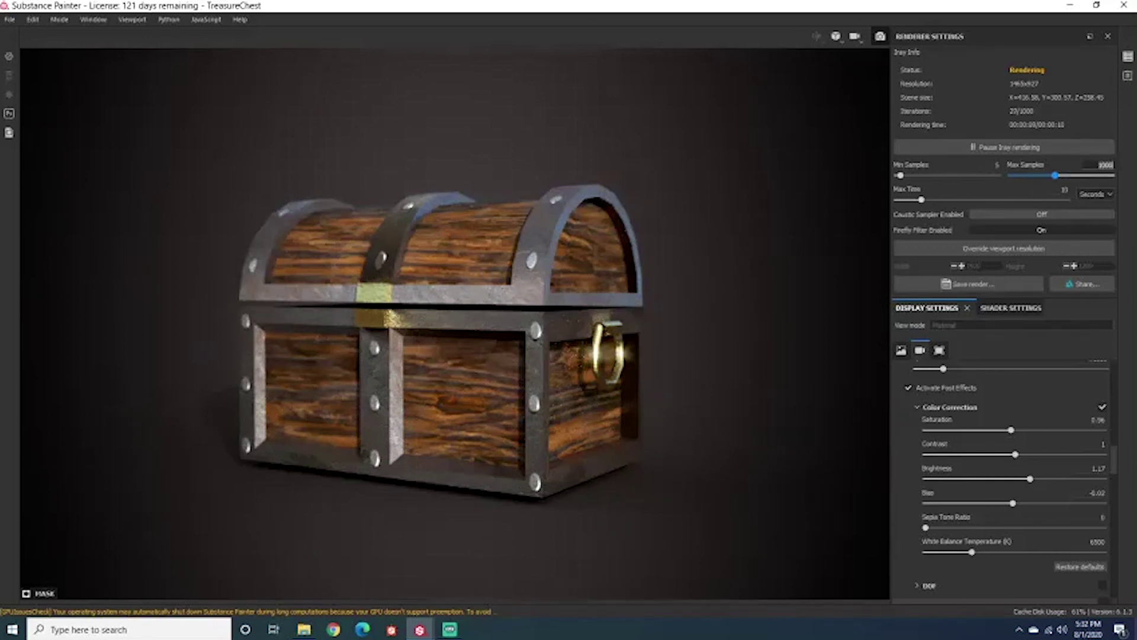
pyautogui.write('5000')
pyautogui.press('Return')
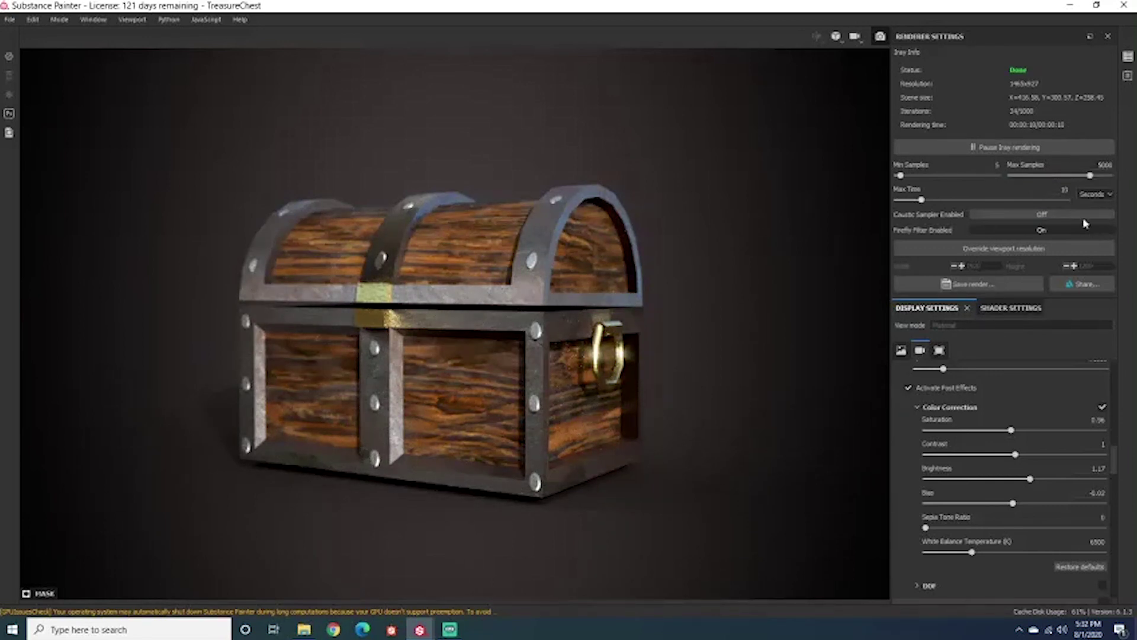
# Change the maximum render time unit to minutes and raise the limit to 68 minutes.
pyautogui.click(1096, 193)
pyautogui.click(1095, 210)
pyautogui.click(1019, 190)
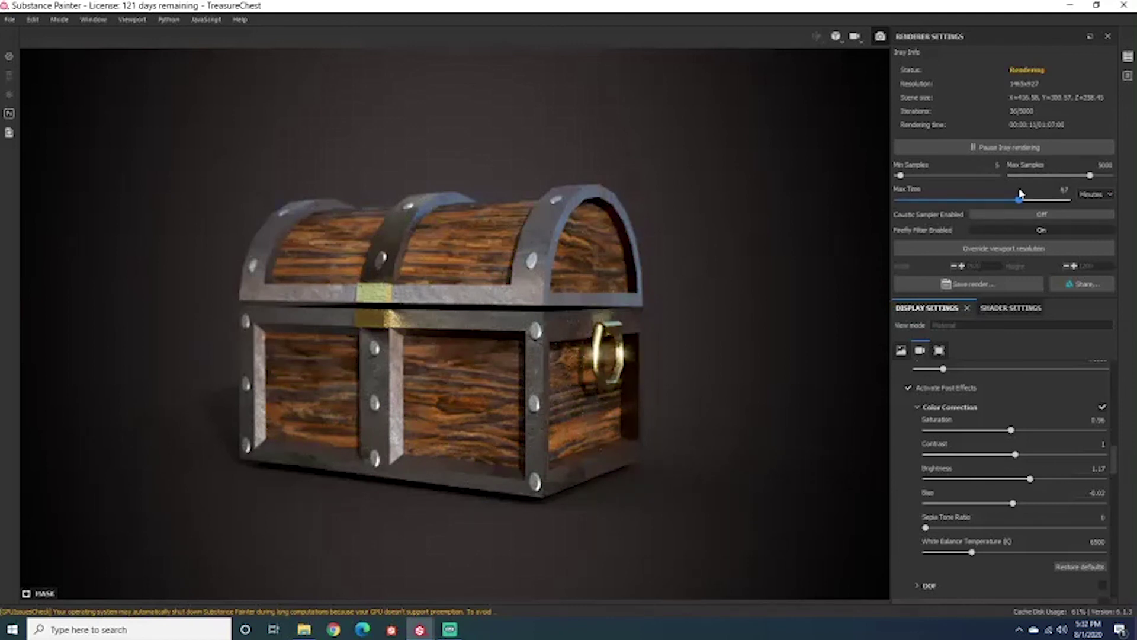
pyautogui.moveTo(1021, 194); pyautogui.dragTo(1022, 193)
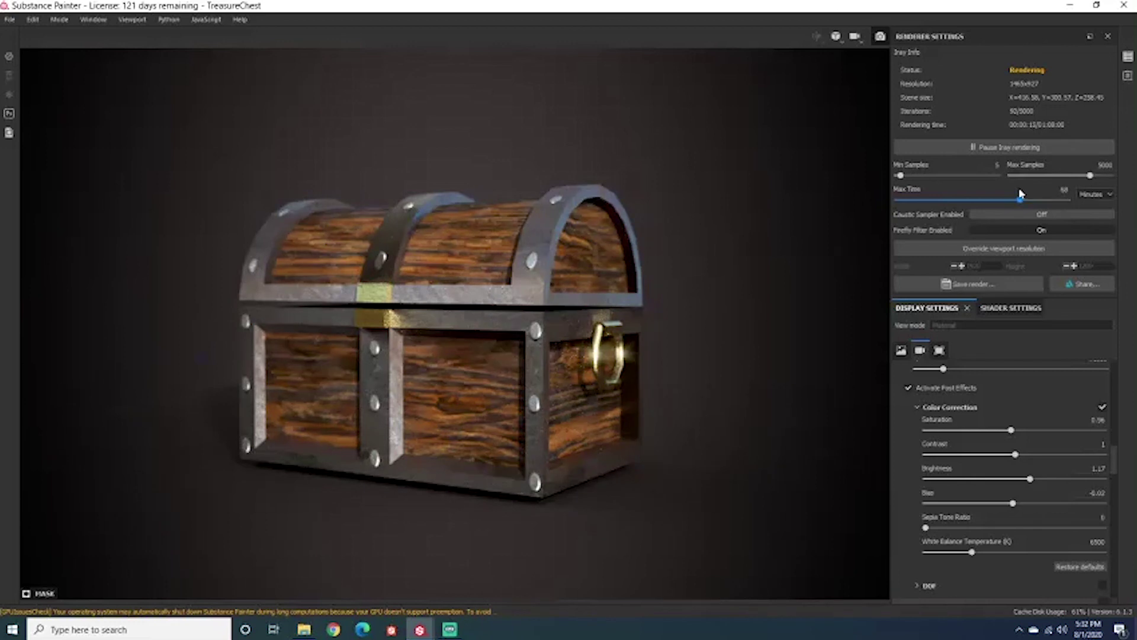